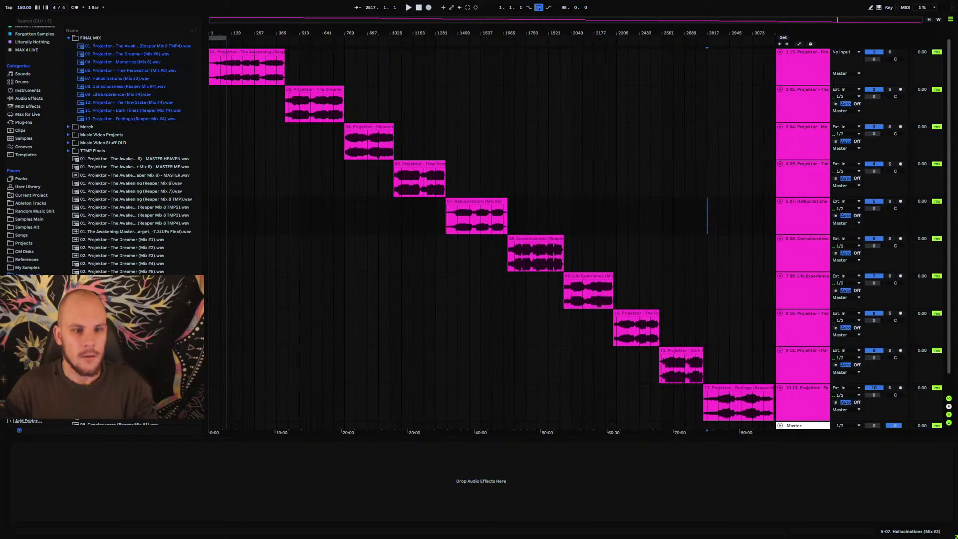
- Go through the ten staggered song clips in track order and collapse the FINAL MIX folder in the browser
{"action": "left_click_drag", "start_coordinate": [257, 36], "coordinate": [229, 71]}
{"action": "left_click_drag", "start_coordinate": [681, 113], "coordinate": [770, 133]}
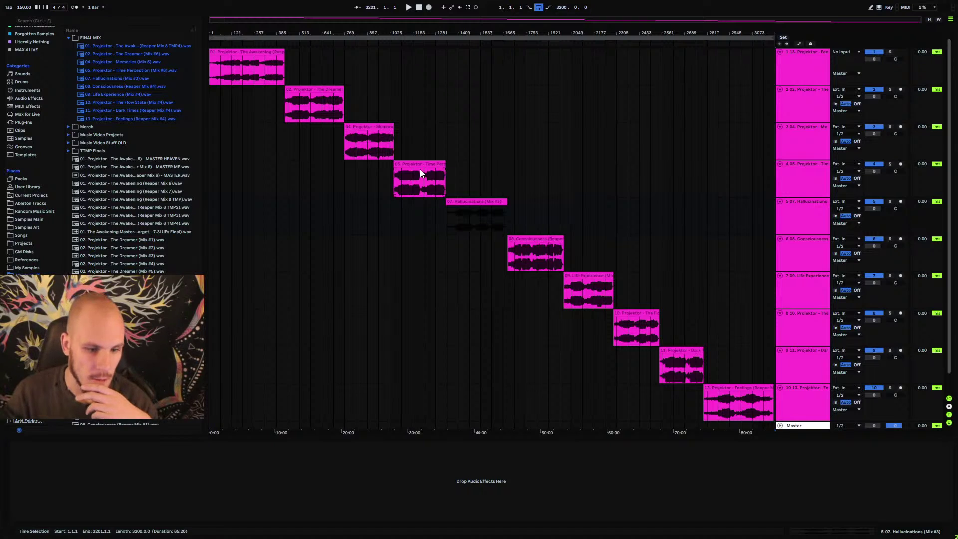
{"action": "left_click", "coordinate": [504, 184]}
{"action": "left_click", "coordinate": [246, 52]}
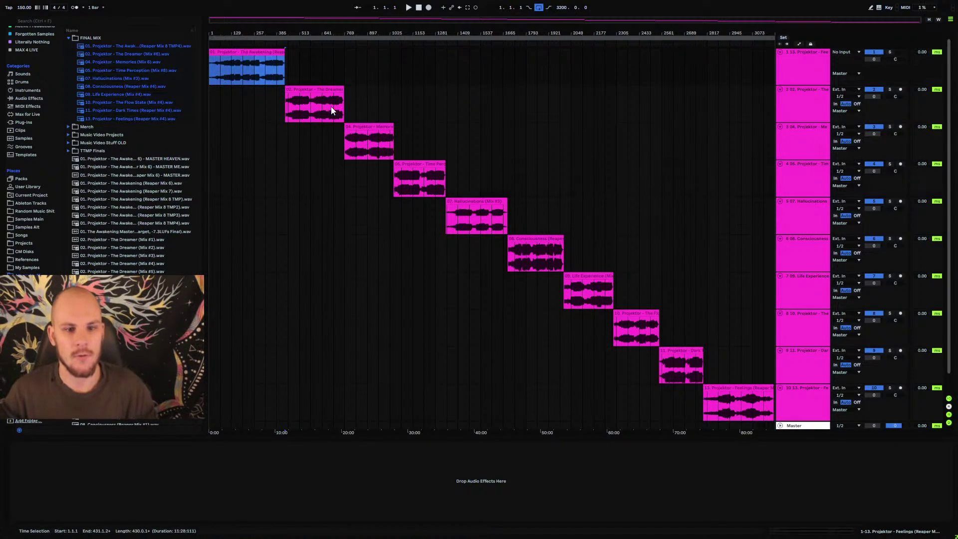
{"action": "left_click", "coordinate": [368, 133]}
{"action": "left_click", "coordinate": [438, 170]}
{"action": "left_click", "coordinate": [545, 250]}
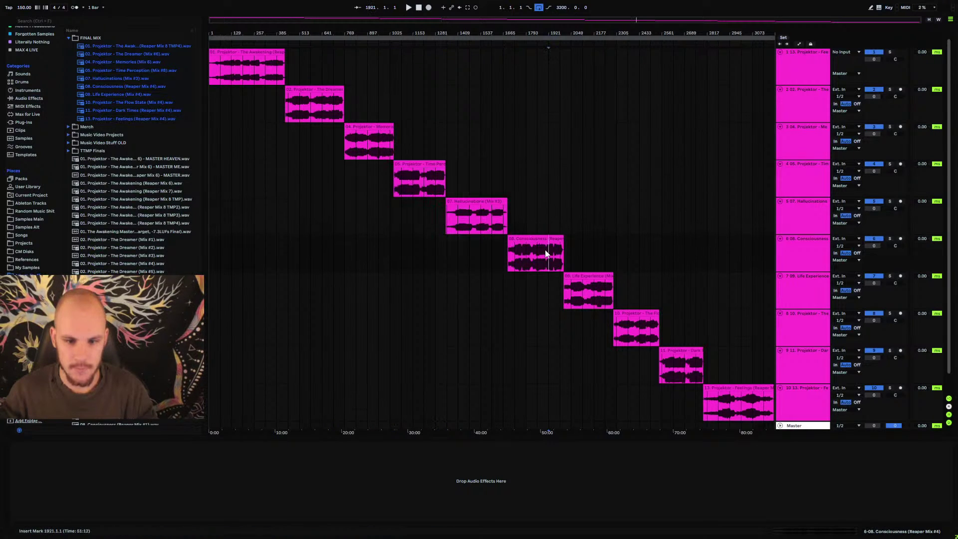
{"action": "left_click", "coordinate": [589, 277]}
{"action": "left_click", "coordinate": [650, 322]}
{"action": "left_click", "coordinate": [686, 352]}
{"action": "left_click", "coordinate": [728, 389]}
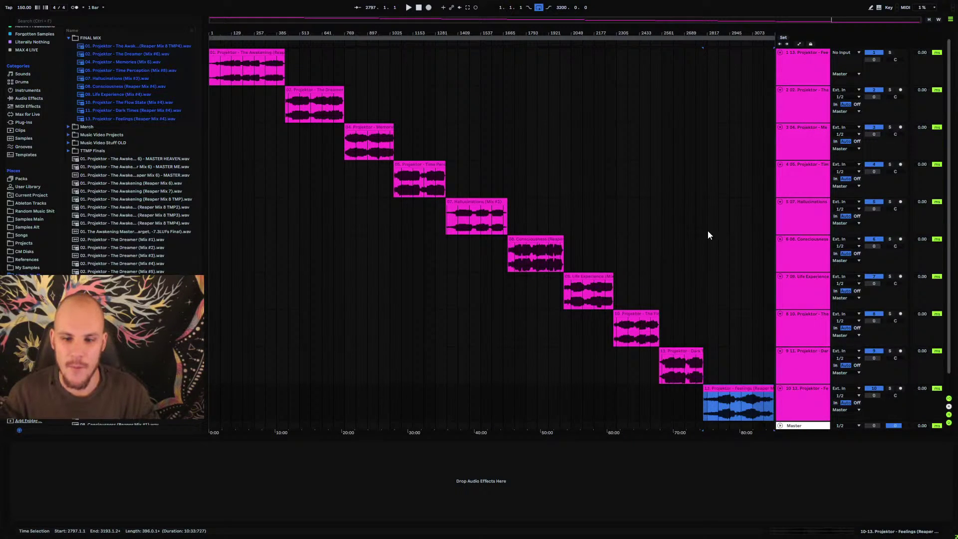
{"action": "left_click", "coordinate": [69, 38]}
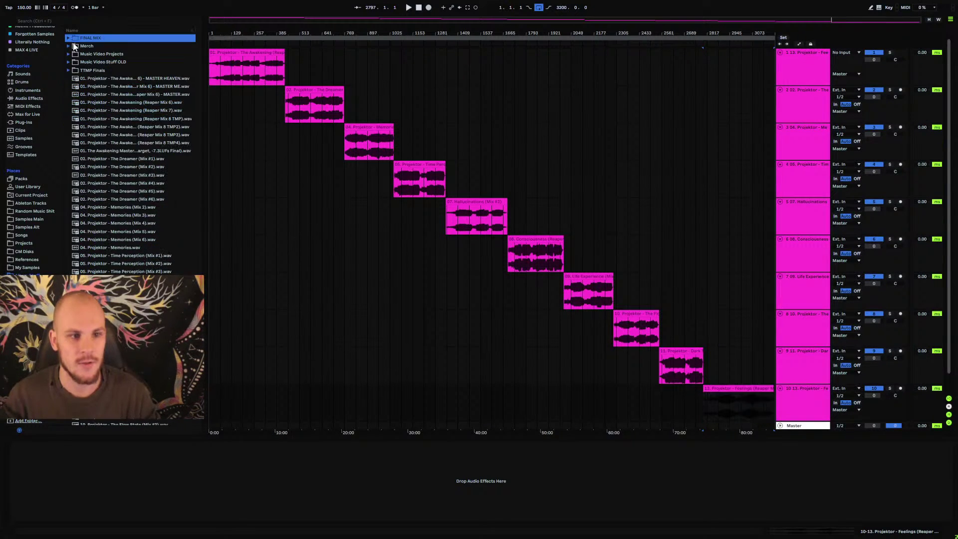
- Look over the waveforms of the Hallucinations, Awakening, Consciousness and Feelings clips across the whole arrangement
{"action": "left_click", "coordinate": [515, 115]}
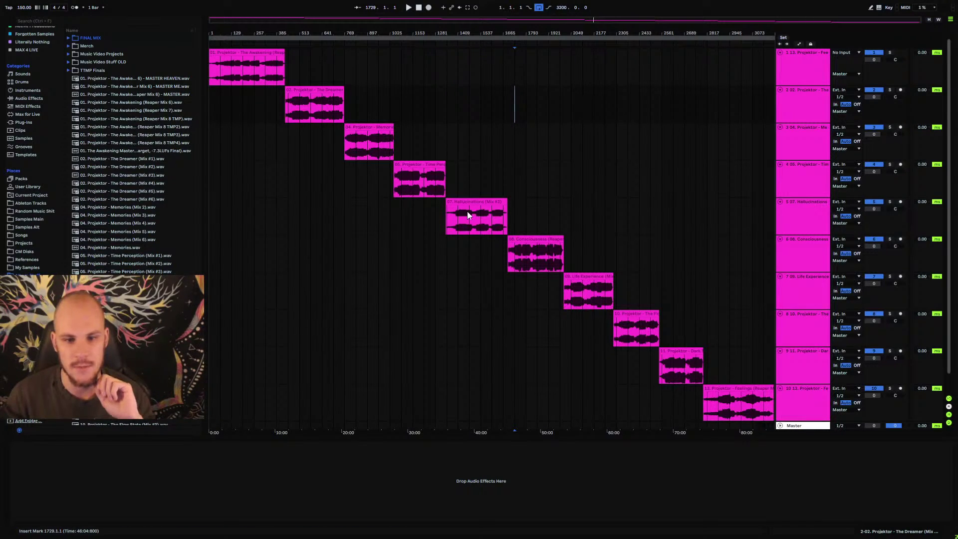
{"action": "left_click_drag", "start_coordinate": [457, 222], "coordinate": [505, 220]}
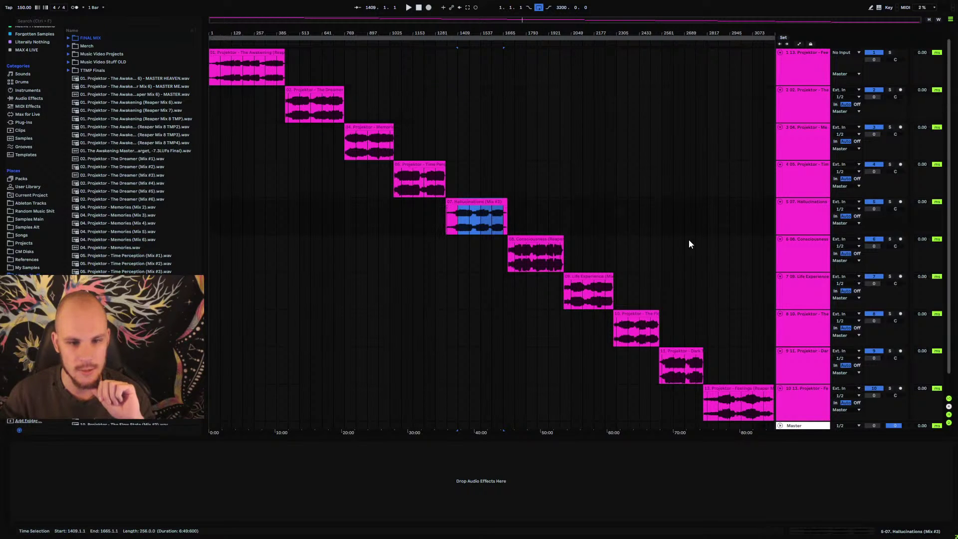
{"action": "left_click_drag", "start_coordinate": [216, 73], "coordinate": [279, 75]}
{"action": "left_click", "coordinate": [535, 238]}
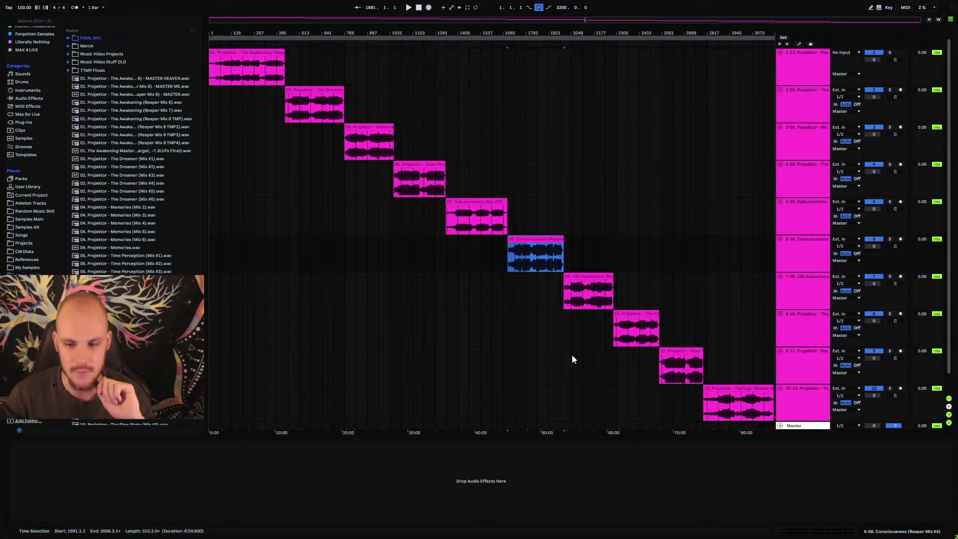
{"action": "left_click", "coordinate": [718, 397]}
{"action": "left_click", "coordinate": [741, 399]}
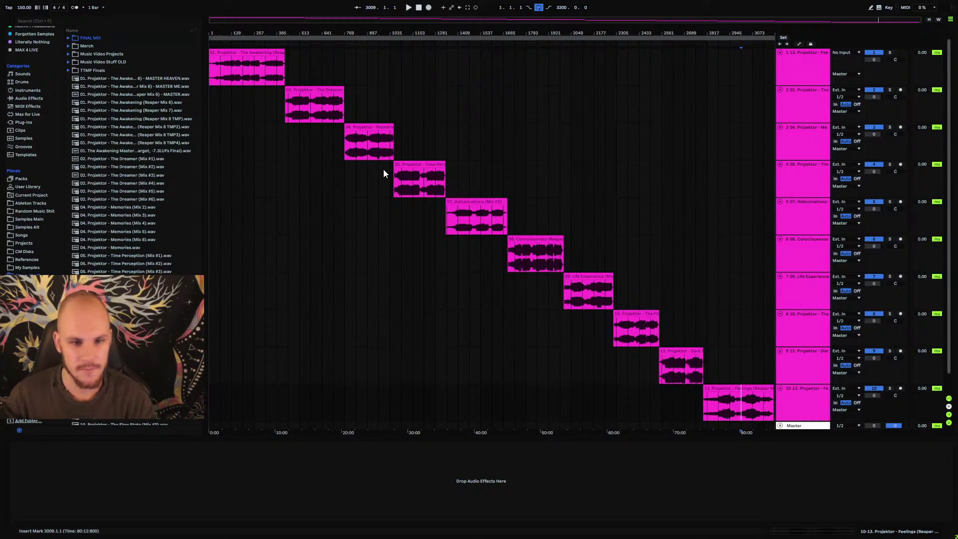
{"action": "left_click", "coordinate": [254, 75]}
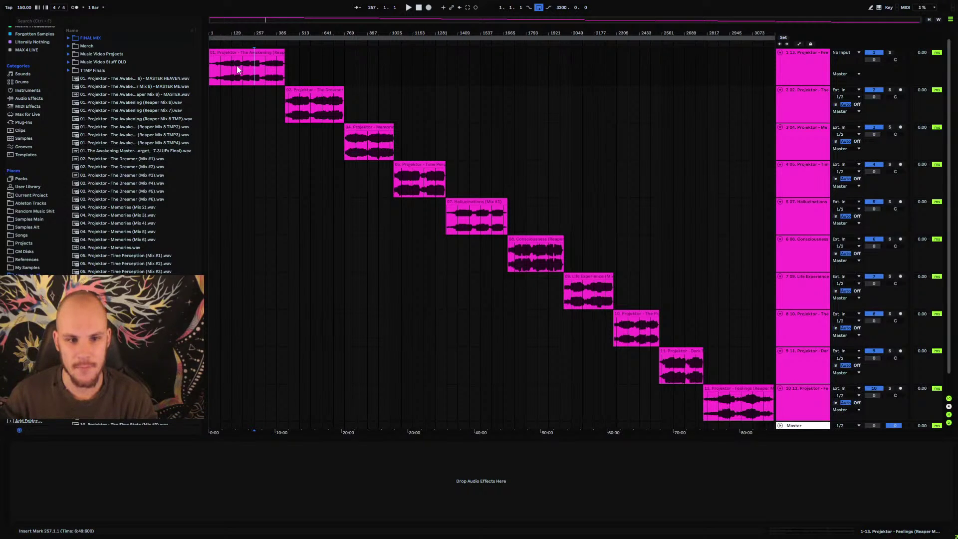
{"action": "left_click_drag", "start_coordinate": [210, 67], "coordinate": [771, 402]}
{"action": "left_click", "coordinate": [467, 151]}
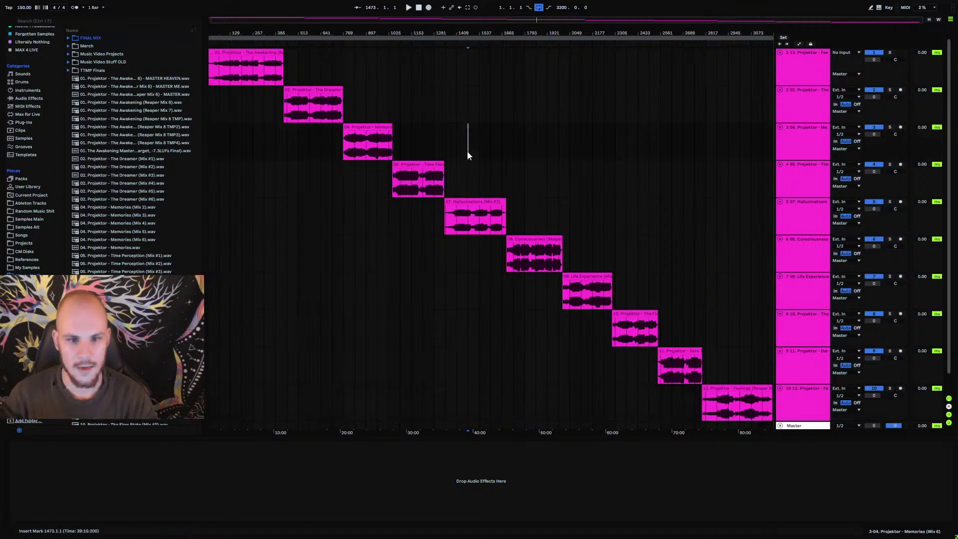
{"action": "left_click_drag", "start_coordinate": [325, 32], "coordinate": [327, 32]}
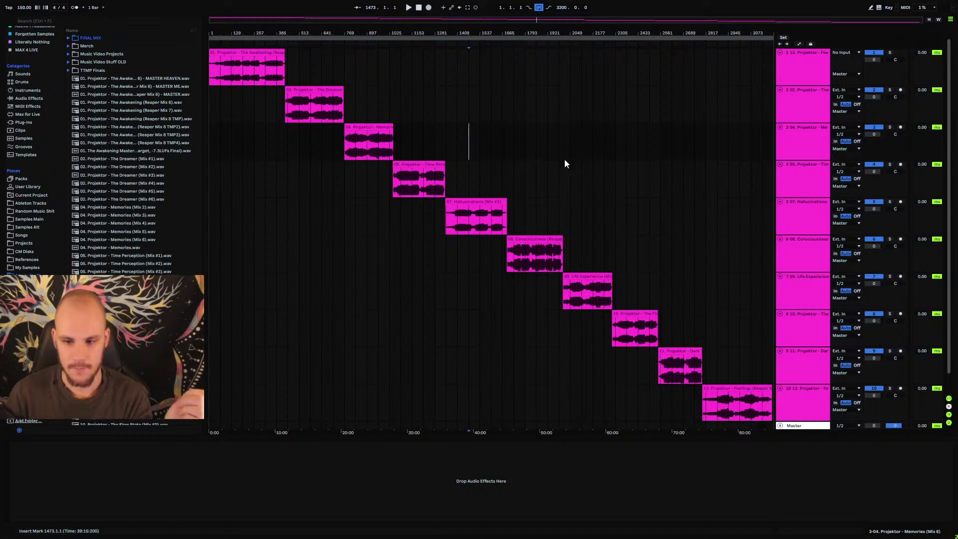
- Color all ten song tracks white and assign the track color to their clips
{"action": "left_click", "coordinate": [790, 63]}
{"action": "left_click", "coordinate": [804, 402], "text": "shift"}
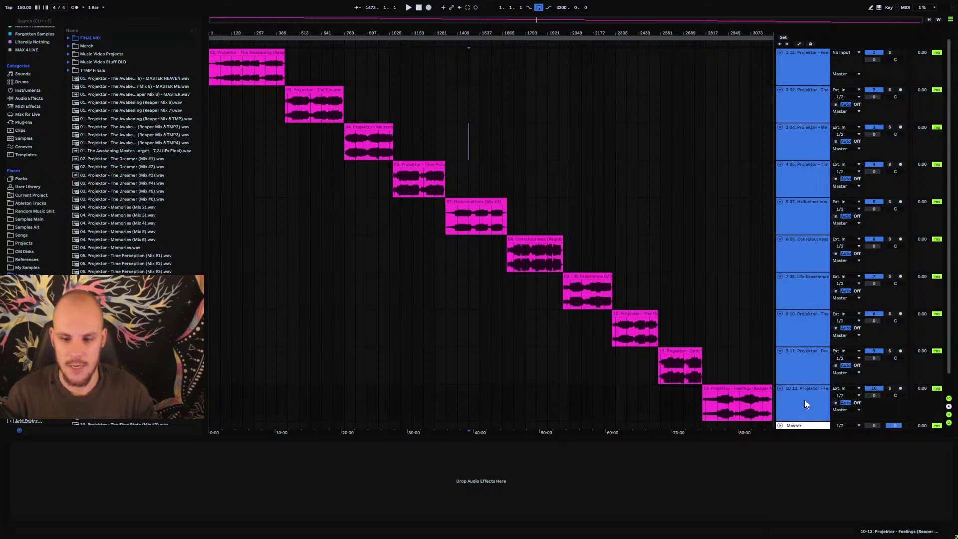
{"action": "right_click", "coordinate": [804, 400]}
{"action": "left_click", "coordinate": [903, 344]}
{"action": "right_click", "coordinate": [798, 253]}
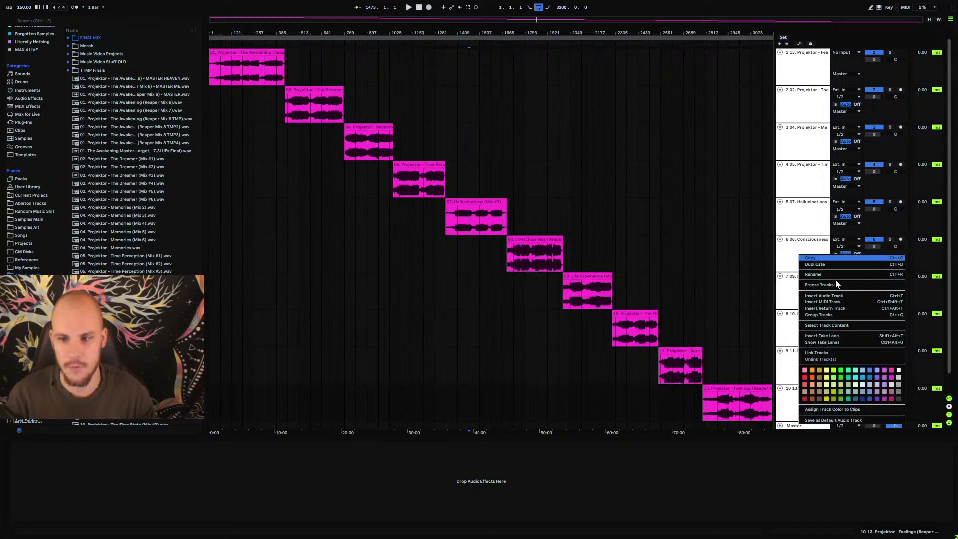
{"action": "left_click", "coordinate": [833, 409]}
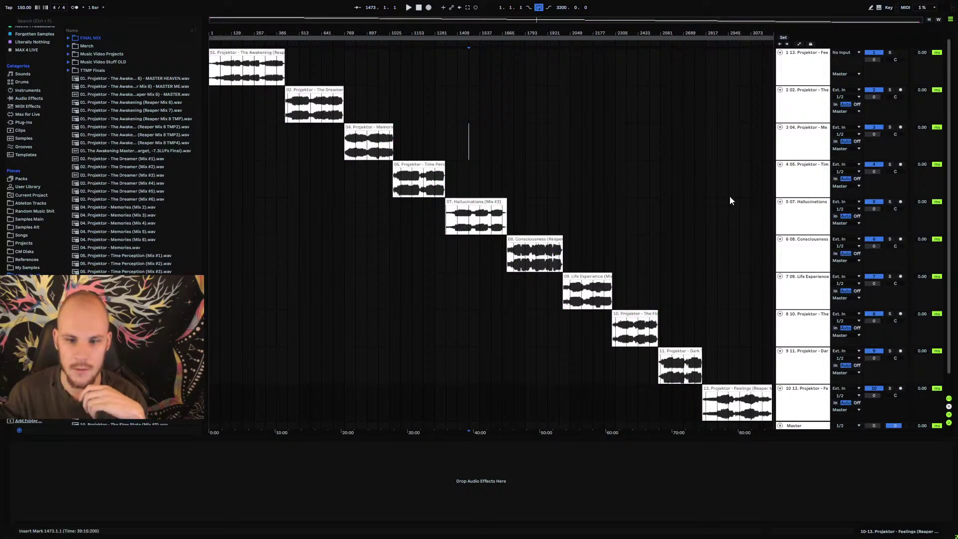
{"action": "left_click", "coordinate": [445, 144]}
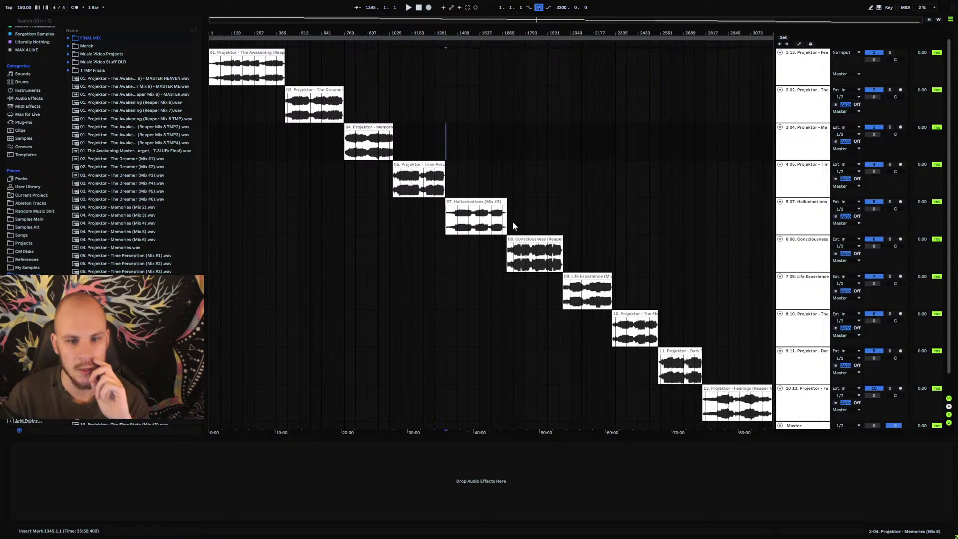
{"action": "left_click", "coordinate": [405, 191]}
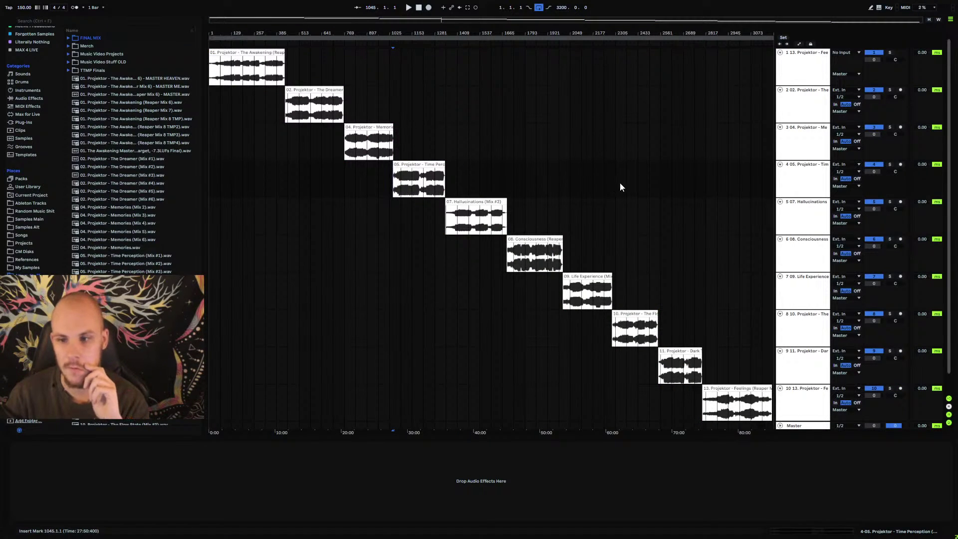
- Fold all ten song tracks, from The Awakening down to Feelings, to their minimum height
{"action": "left_click", "coordinate": [780, 52]}
{"action": "left_click", "coordinate": [780, 60]}
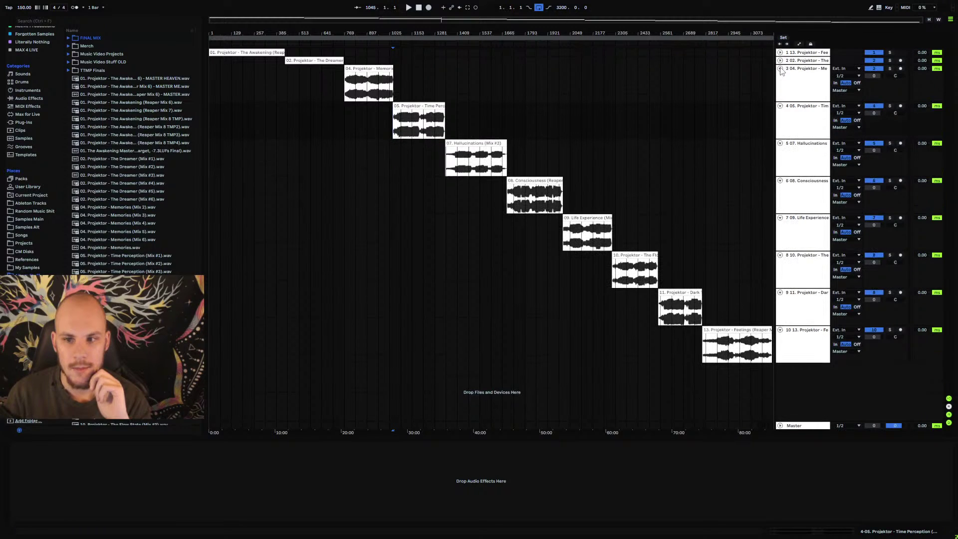
{"action": "left_click", "coordinate": [780, 68]}
{"action": "left_click", "coordinate": [779, 76]}
{"action": "left_click", "coordinate": [780, 85]}
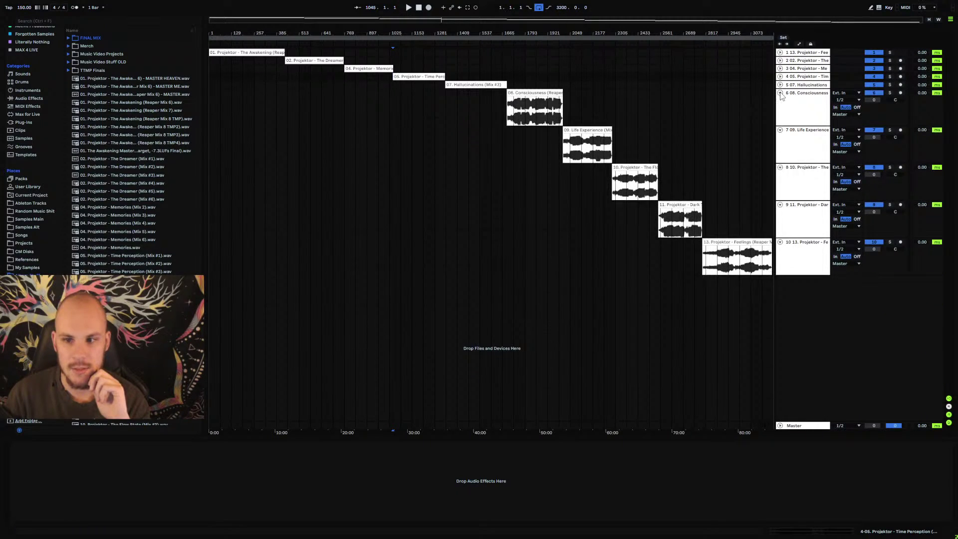
{"action": "left_click", "coordinate": [780, 93]}
{"action": "left_click", "coordinate": [781, 100]}
{"action": "left_click", "coordinate": [779, 100]}
{"action": "left_click", "coordinate": [779, 108]}
{"action": "left_click", "coordinate": [780, 116]}
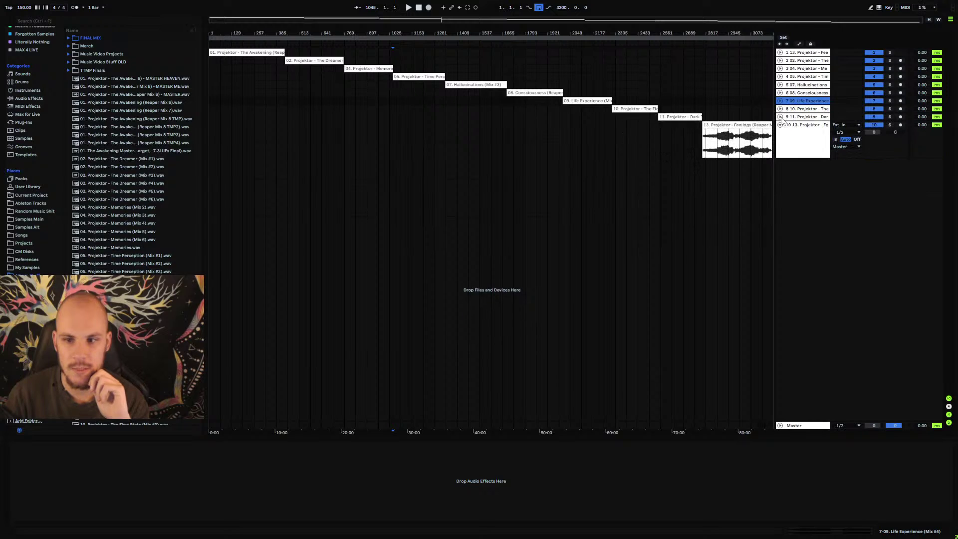
{"action": "left_click", "coordinate": [785, 129]}
{"action": "left_click", "coordinate": [780, 125]}
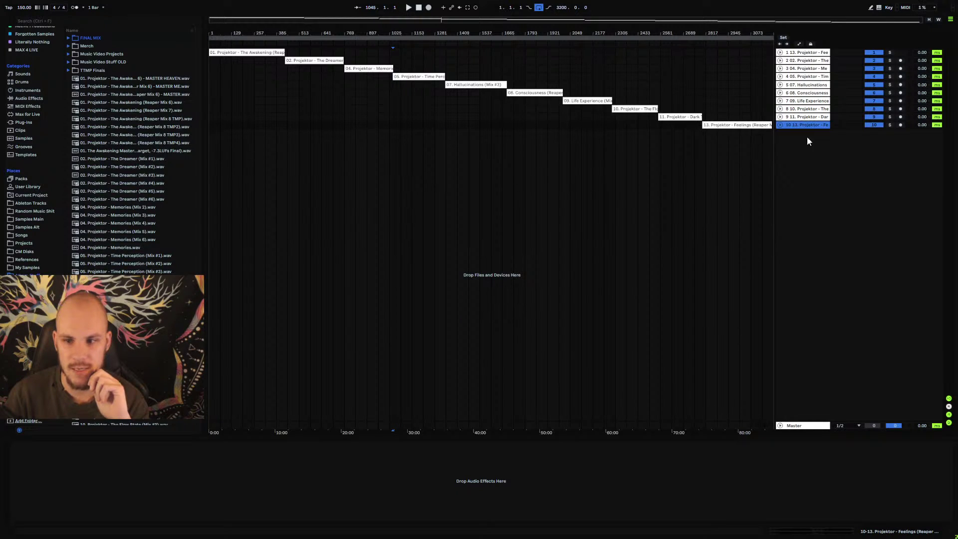
{"action": "left_click", "coordinate": [701, 142]}
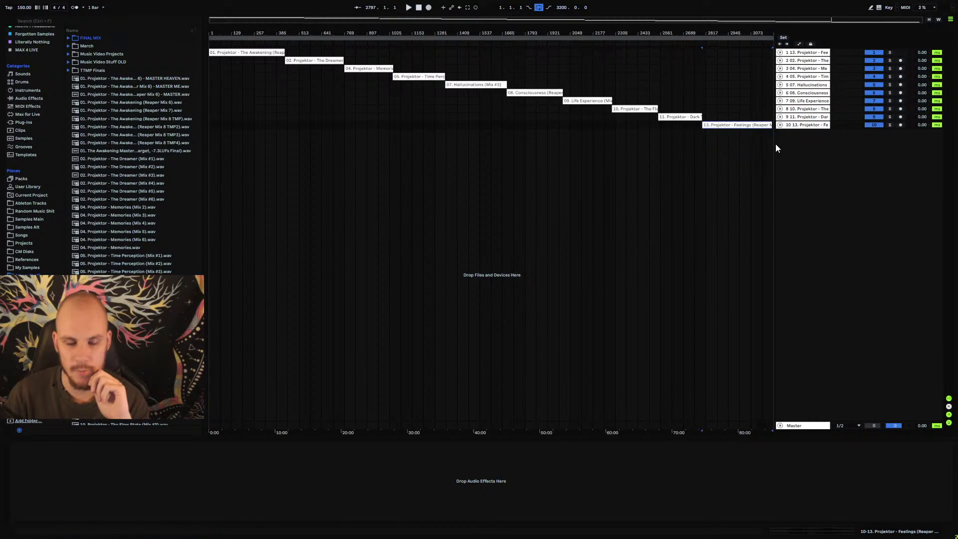
- Add the Breaking the Habit, My Inner Jungle and Mental Order mixes to three new tracks below the songs, starting at bar 833
{"action": "scroll", "coordinate": [139, 239], "scroll_direction": "down", "scroll_amount": 6}
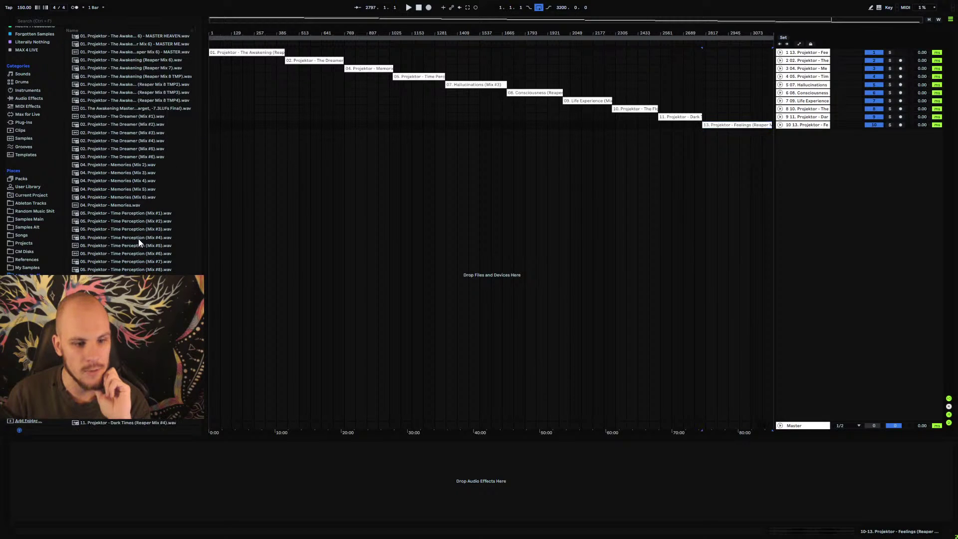
{"action": "scroll", "coordinate": [140, 241], "scroll_direction": "down", "scroll_amount": 2}
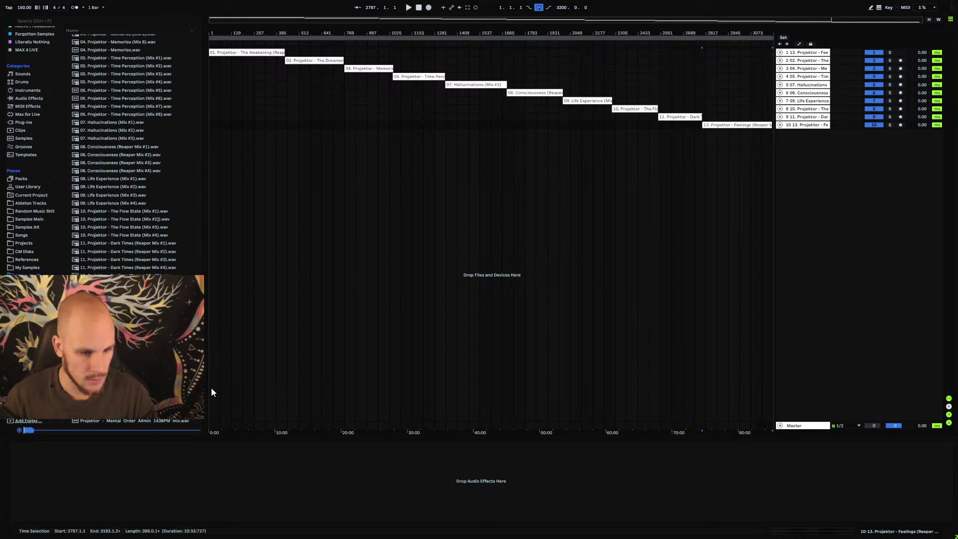
{"action": "left_click_drag", "start_coordinate": [214, 391], "coordinate": [357, 144]}
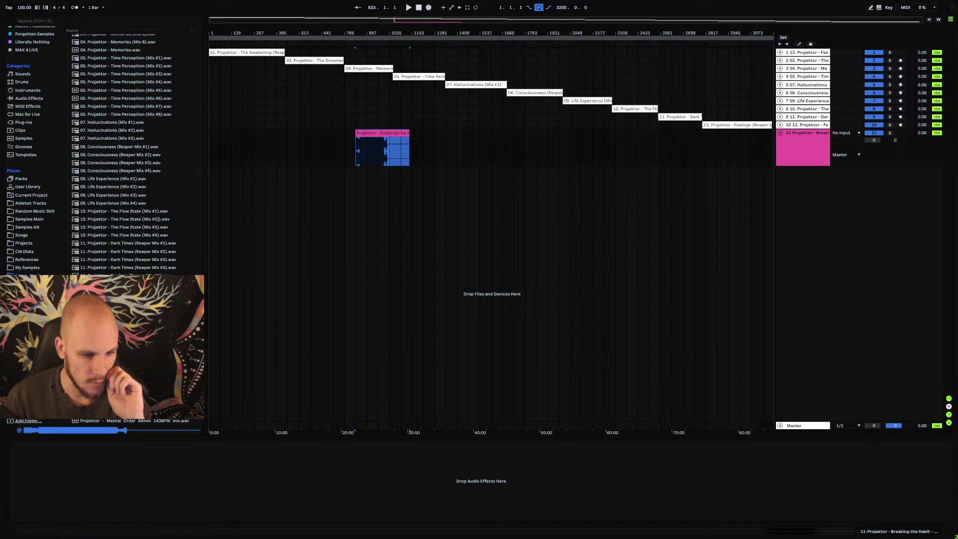
{"action": "left_click_drag", "start_coordinate": [229, 419], "coordinate": [358, 244]}
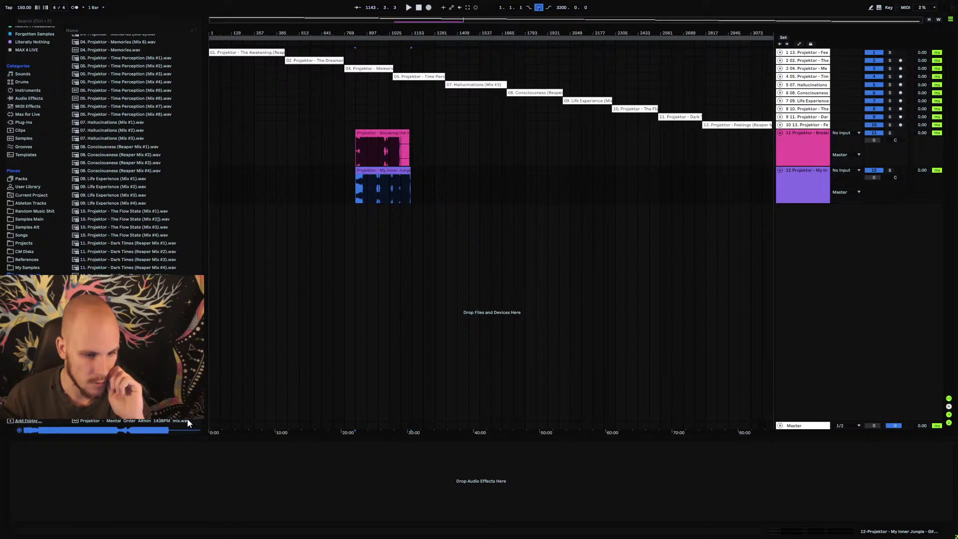
{"action": "left_click_drag", "start_coordinate": [187, 418], "coordinate": [359, 275]}
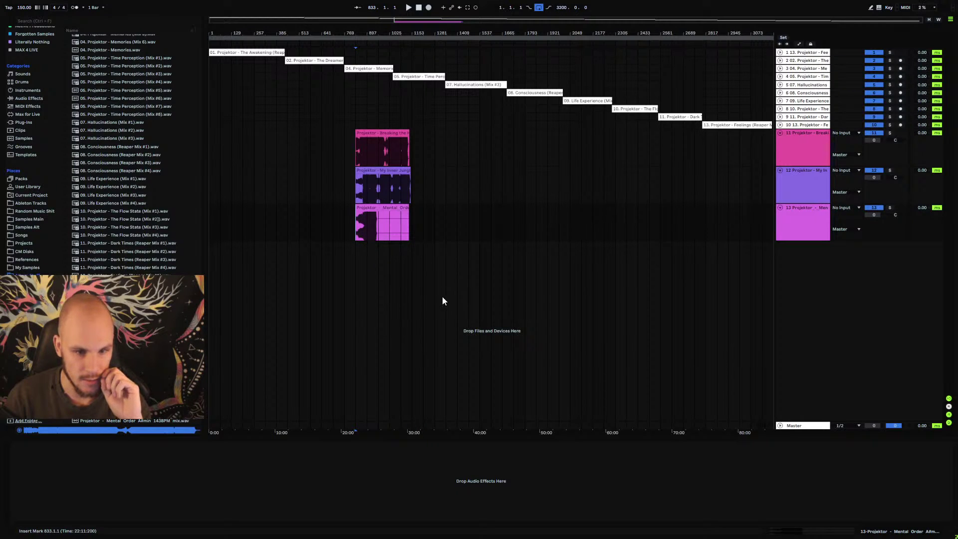
{"action": "left_click", "coordinate": [379, 230]}
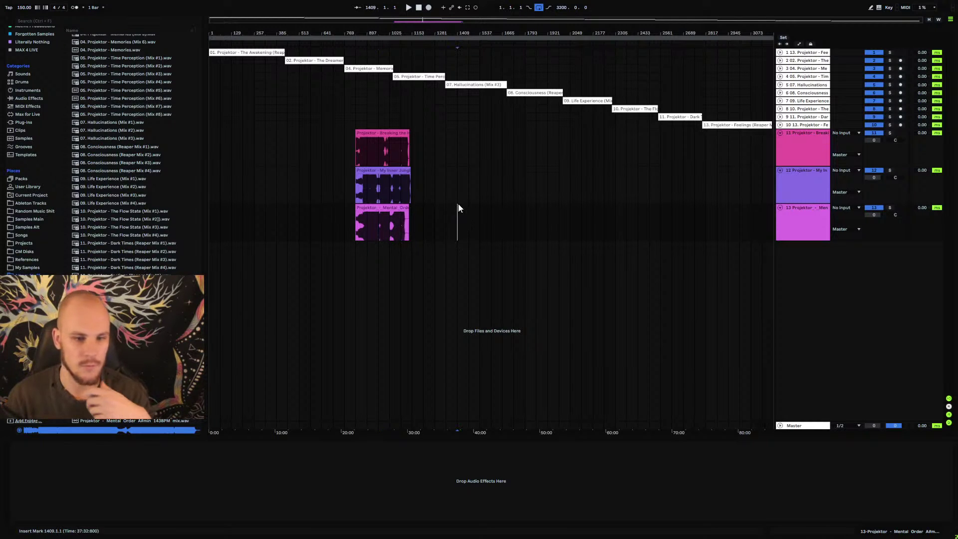
{"action": "left_click", "coordinate": [367, 150]}
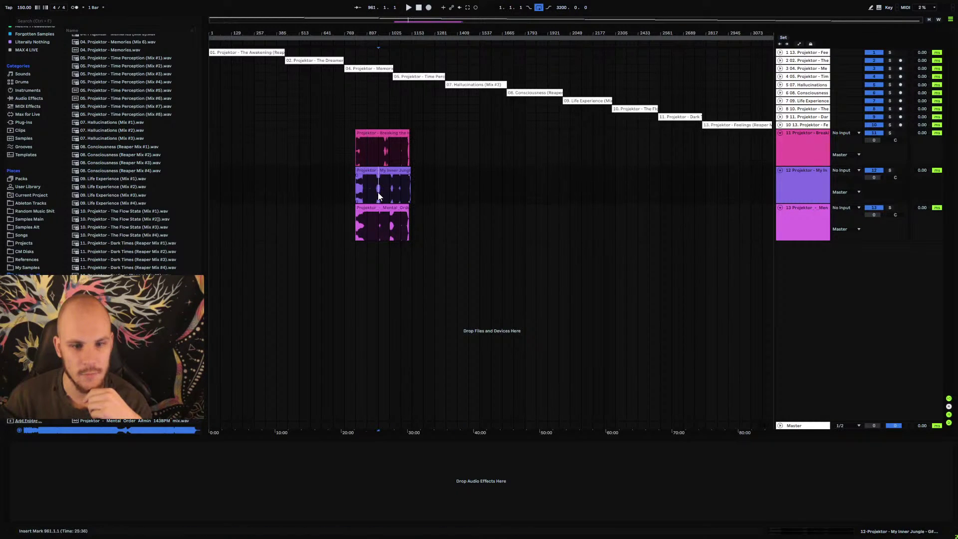
{"action": "left_click", "coordinate": [378, 222]}
- Color the Breaking the Habit, My Inner Jungle and Mental Order tracks dark grey
{"action": "left_click", "coordinate": [792, 152]}
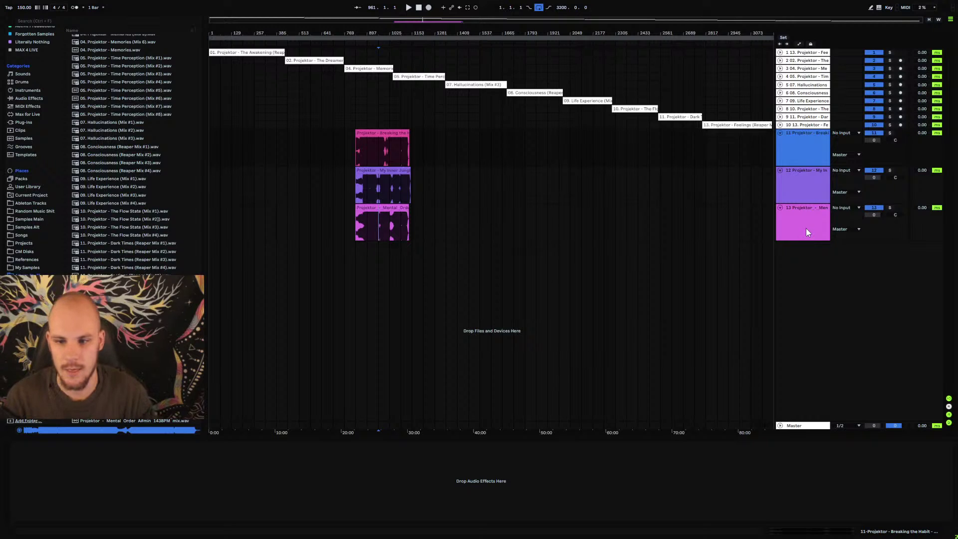
{"action": "right_click", "coordinate": [806, 229]}
{"action": "left_click", "coordinate": [901, 384]}
- Group the three dark grey tracks and rename the group ALLREADY DONE
{"action": "left_click", "coordinate": [803, 150]}
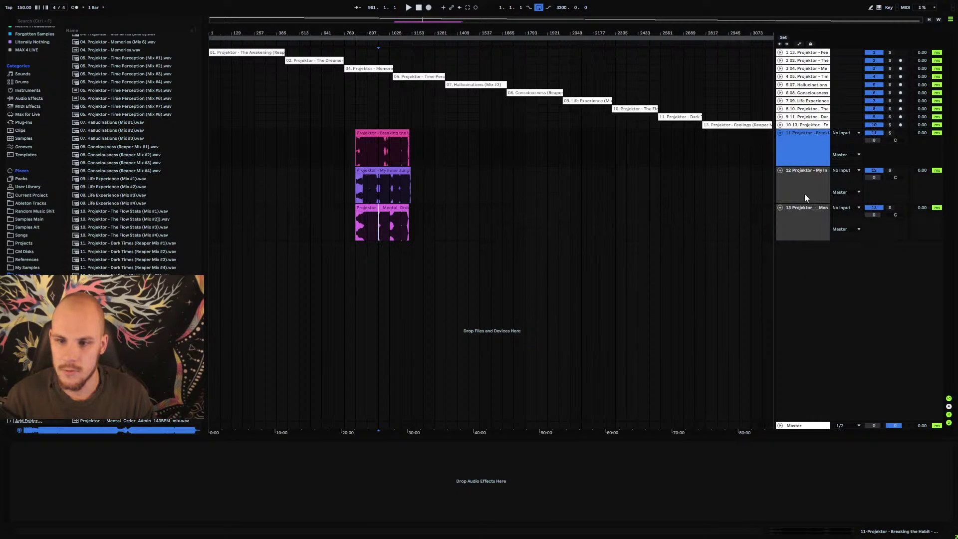
{"action": "left_click", "coordinate": [799, 220], "text": "shift"}
{"action": "right_click", "coordinate": [799, 220]}
{"action": "left_click", "coordinate": [819, 294]}
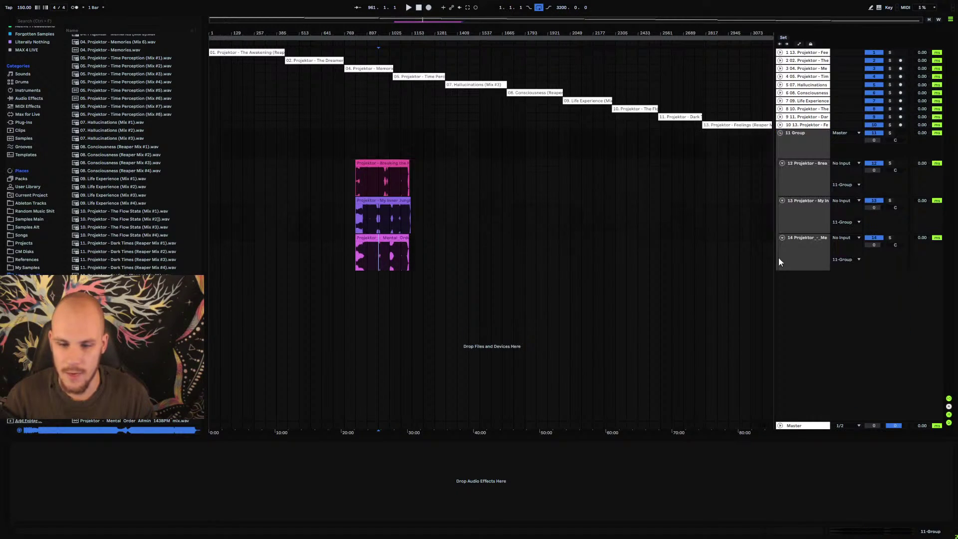
{"action": "right_click", "coordinate": [803, 148]}
{"action": "left_click", "coordinate": [820, 177]}
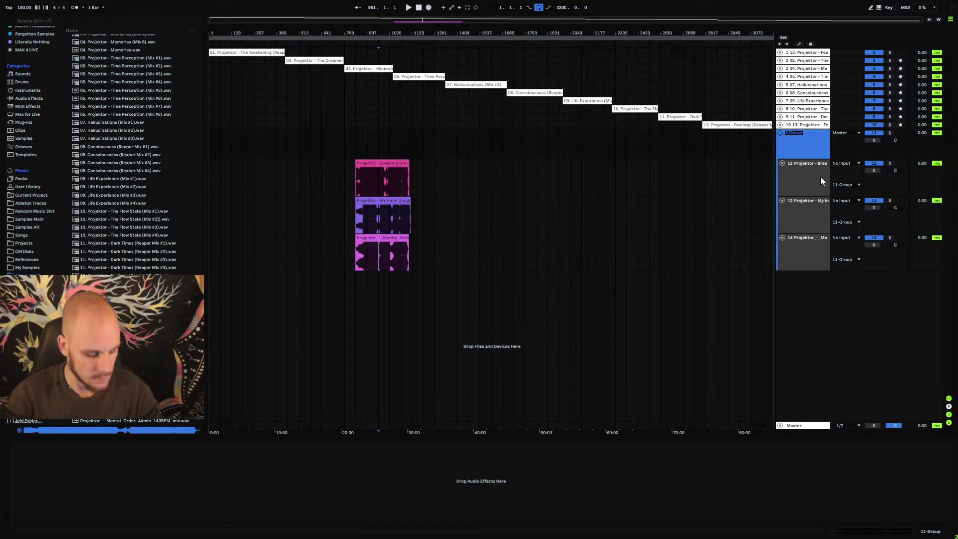
{"action": "type", "text": "4"}
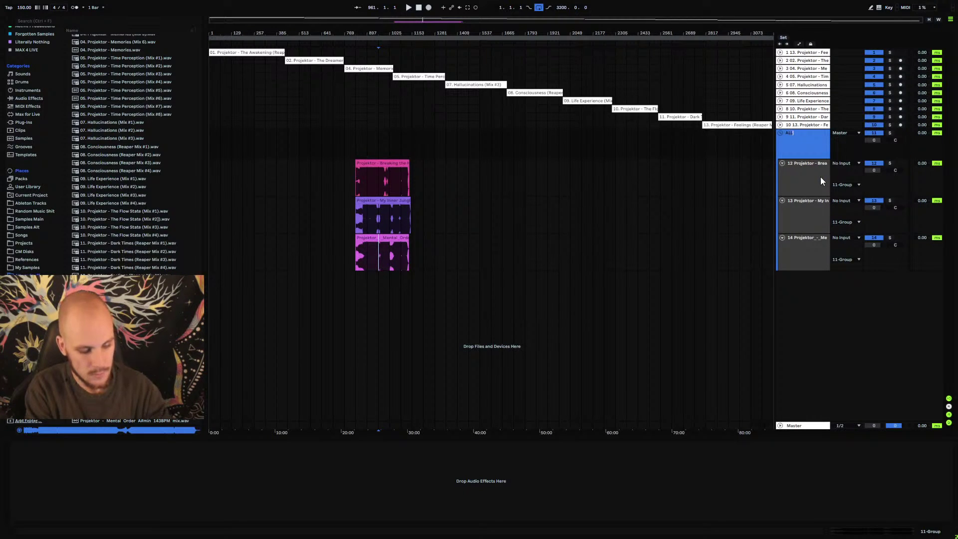
{"action": "type", "text": "LLREADY DONE"}
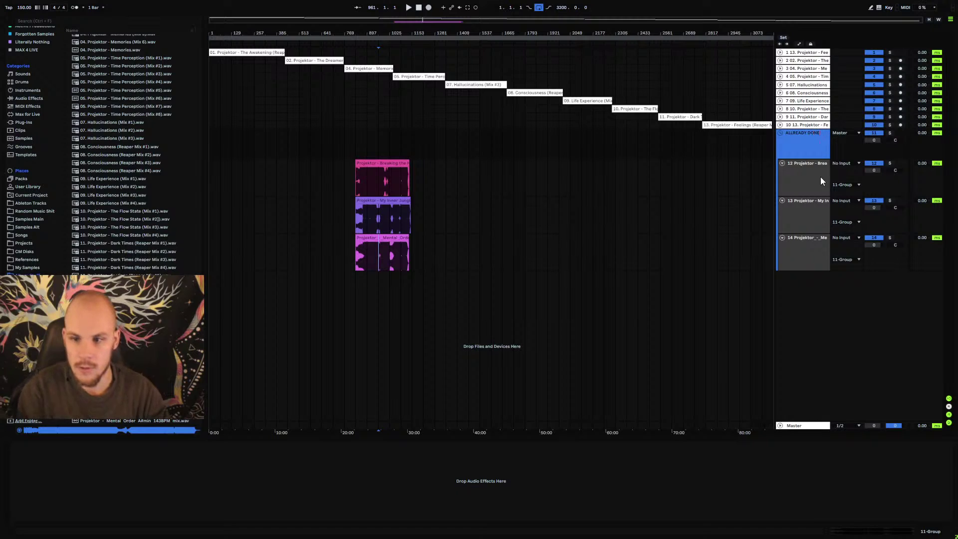
- Correct the spelling of the reference group's name to ALREADY DONE
{"action": "key", "text": "Return"}
{"action": "right_click", "coordinate": [789, 134]}
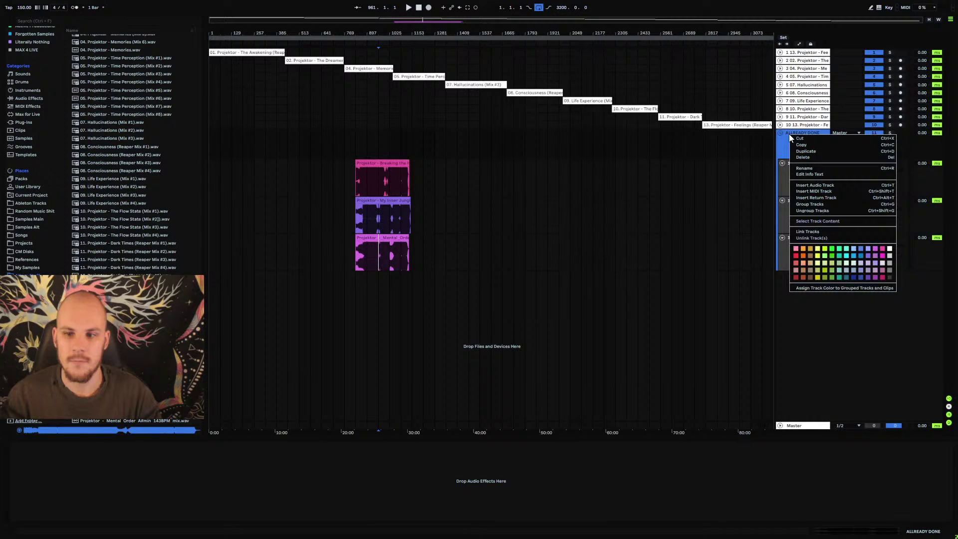
{"action": "left_click", "coordinate": [807, 166]}
{"action": "key", "text": "BackSpace"}
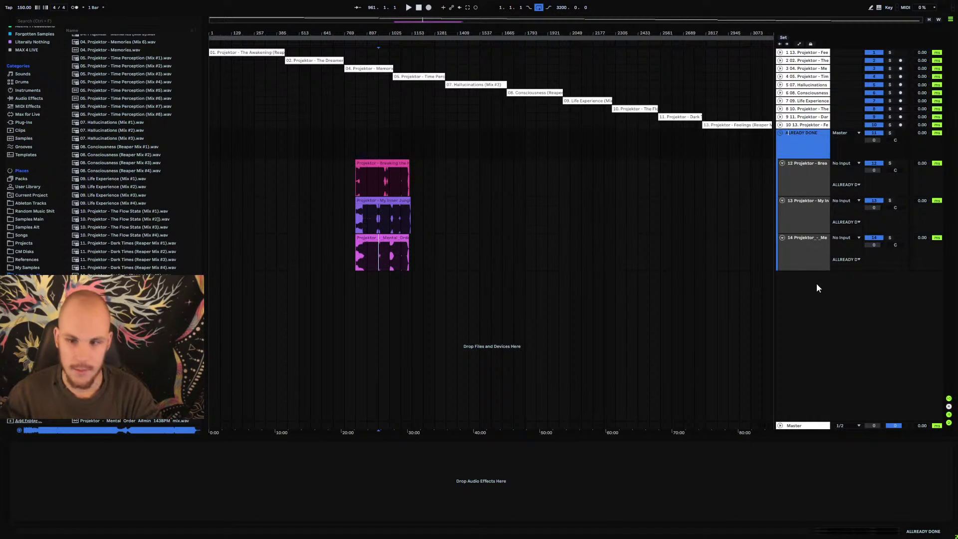
{"action": "key", "text": "Return"}
- Fold the Breaking the Habit, My Inner Jungle and Mental Order tracks, and collapse the ALREADY DONE group
{"action": "left_click", "coordinate": [788, 165]}
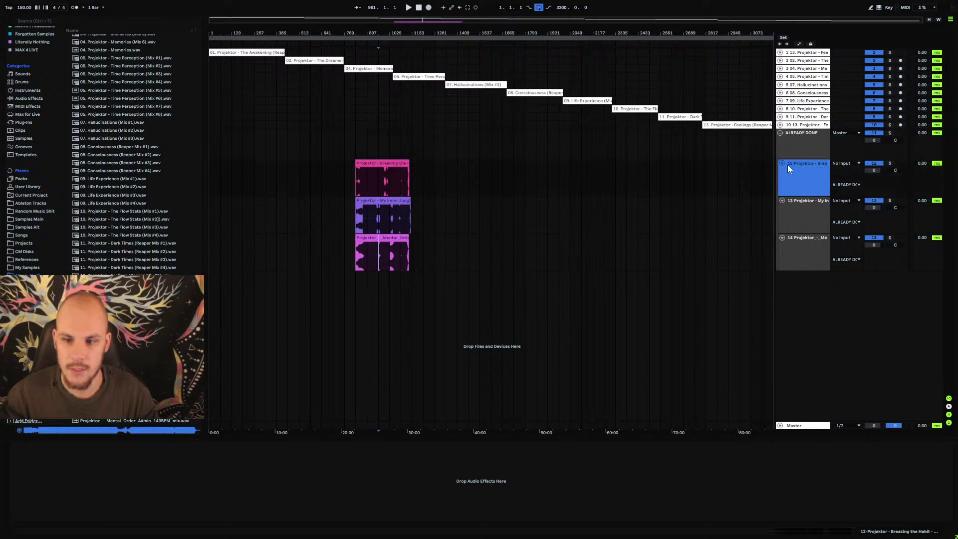
{"action": "left_click", "coordinate": [782, 164]}
{"action": "left_click", "coordinate": [782, 171]}
{"action": "left_click", "coordinate": [781, 179]}
{"action": "left_click", "coordinate": [803, 141]}
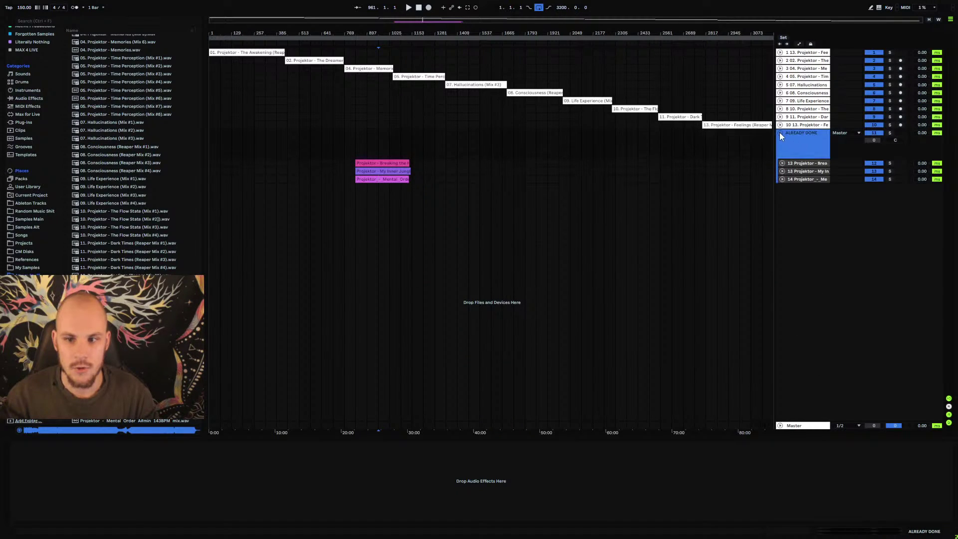
{"action": "left_click", "coordinate": [779, 133]}
- Move the ALREADY DONE group above all song tracks and assign its color to the grouped tracks and clips
{"action": "left_click_drag", "start_coordinate": [795, 133], "coordinate": [804, 51]}
{"action": "left_click", "coordinate": [417, 135]}
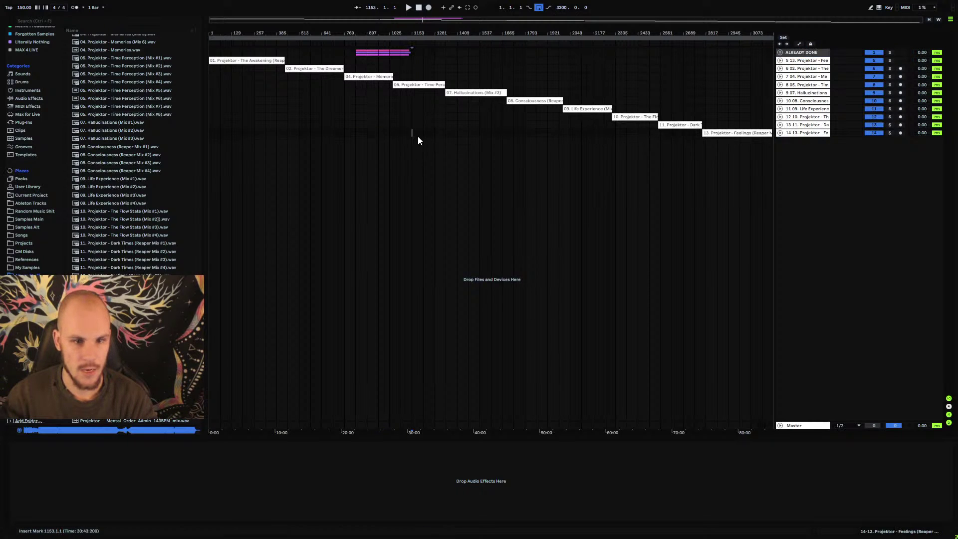
{"action": "right_click", "coordinate": [811, 54]}
{"action": "left_click", "coordinate": [853, 207]}
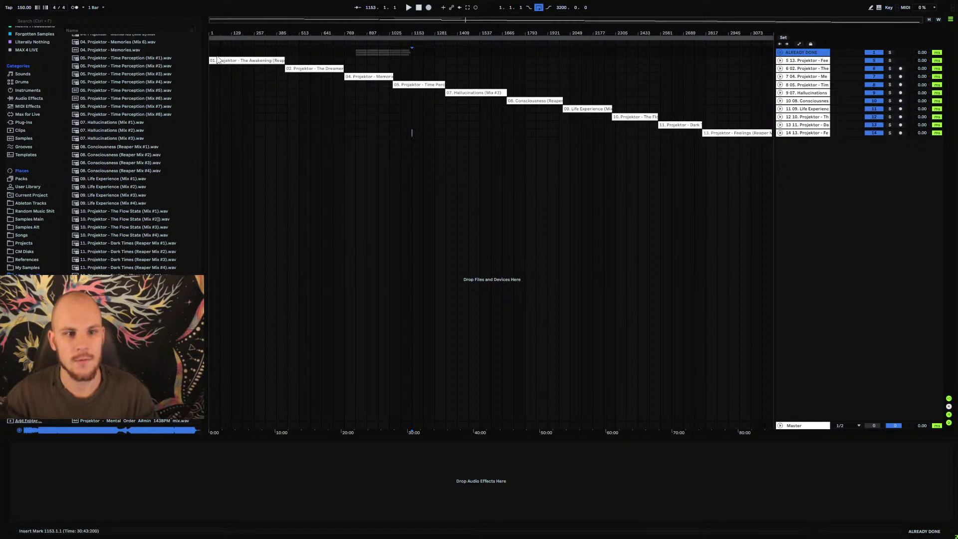
{"action": "left_click_drag", "start_coordinate": [218, 60], "coordinate": [772, 140]}
{"action": "left_click", "coordinate": [725, 217]}
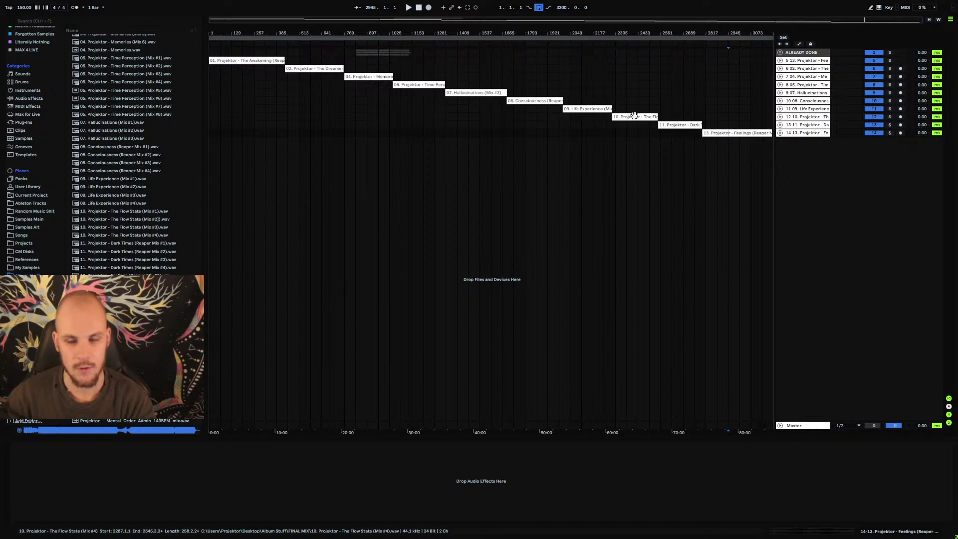
- Switch to REAPER and select all ten song mixes, from The Awakening to Feelings
{"action": "key", "text": "alt+Tab"}
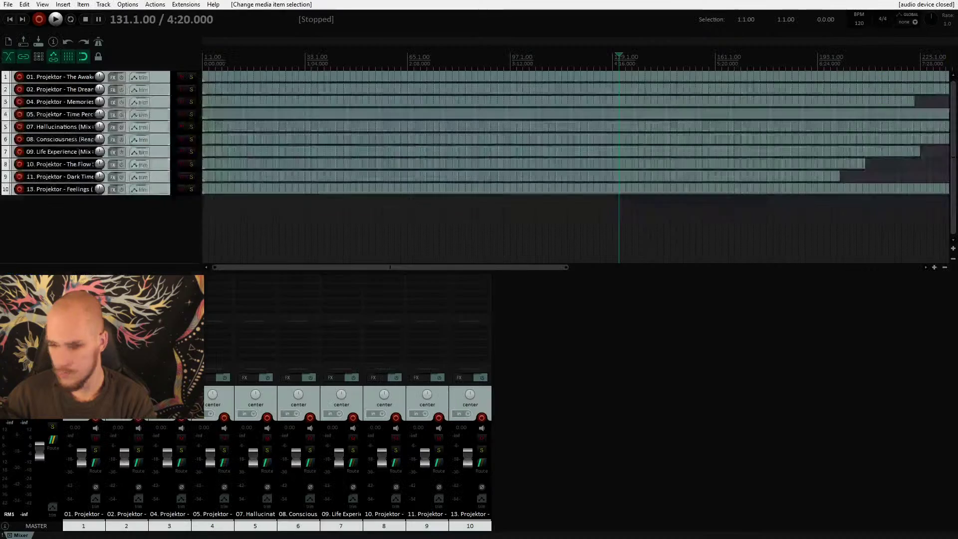
{"action": "left_click", "coordinate": [508, 189]}
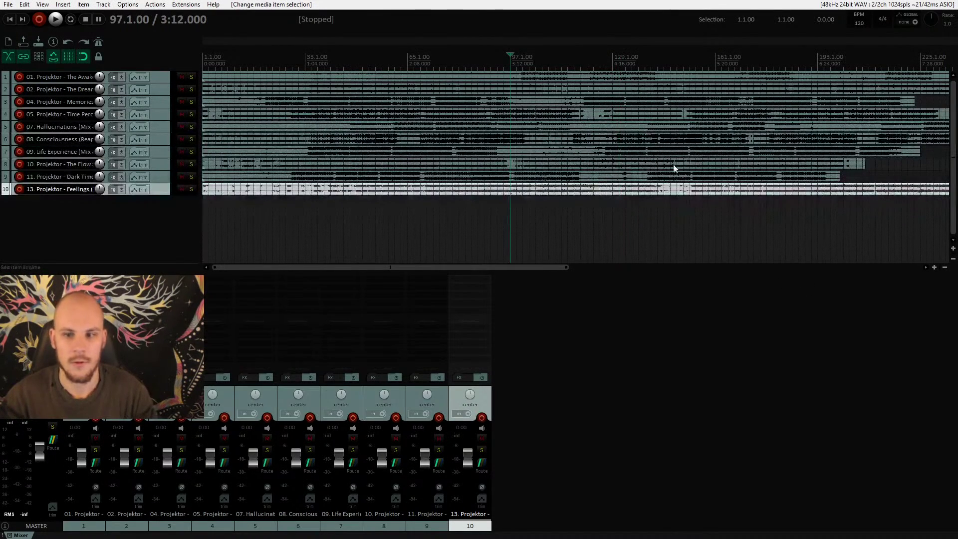
{"action": "left_click_drag", "start_coordinate": [568, 267], "coordinate": [739, 268]}
{"action": "key", "text": "ctrl+a"}
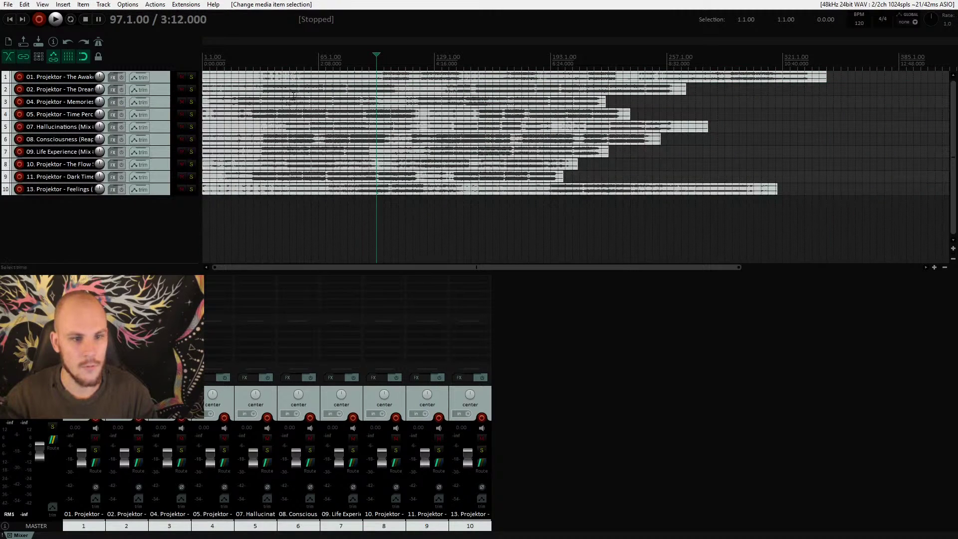
- Run the action "Calculate loudness of selected items via dry run render" on the ten mixes, and close its results and the action list
{"action": "left_click", "coordinate": [154, 5]}
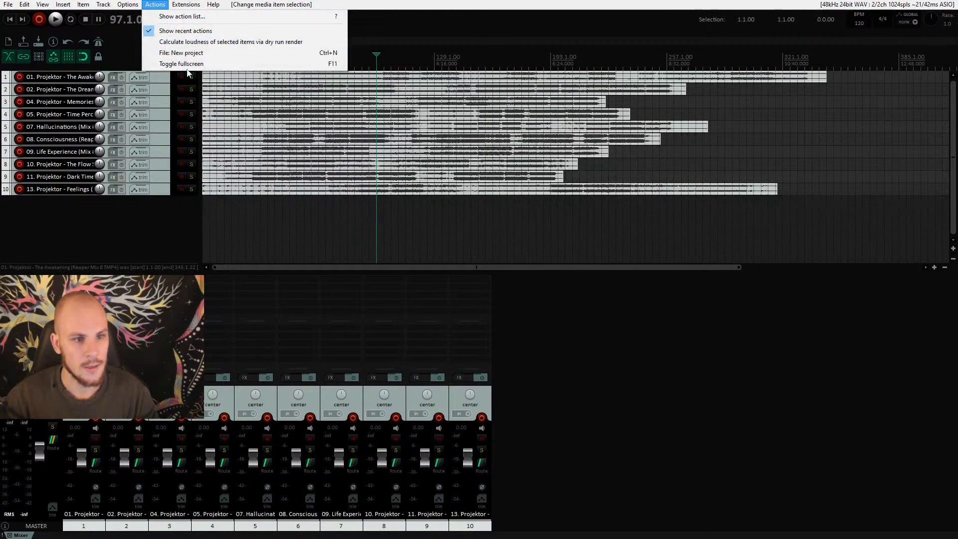
{"action": "left_click", "coordinate": [182, 15]}
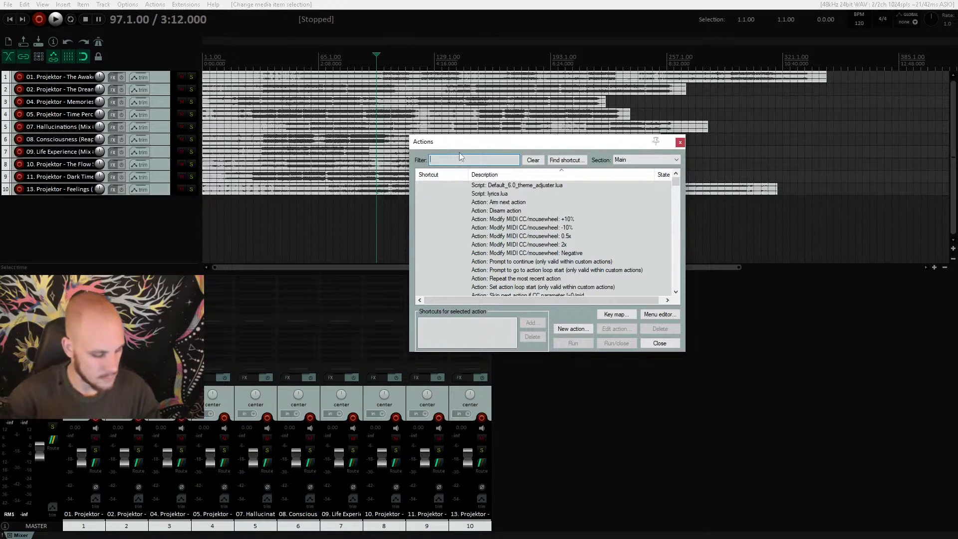
{"action": "type", "text": "calculate"}
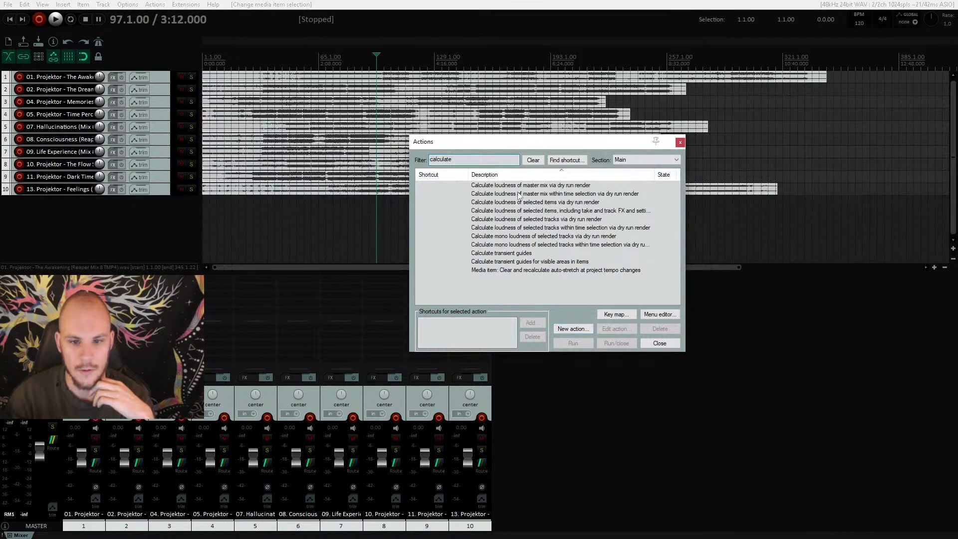
{"action": "left_click", "coordinate": [548, 202]}
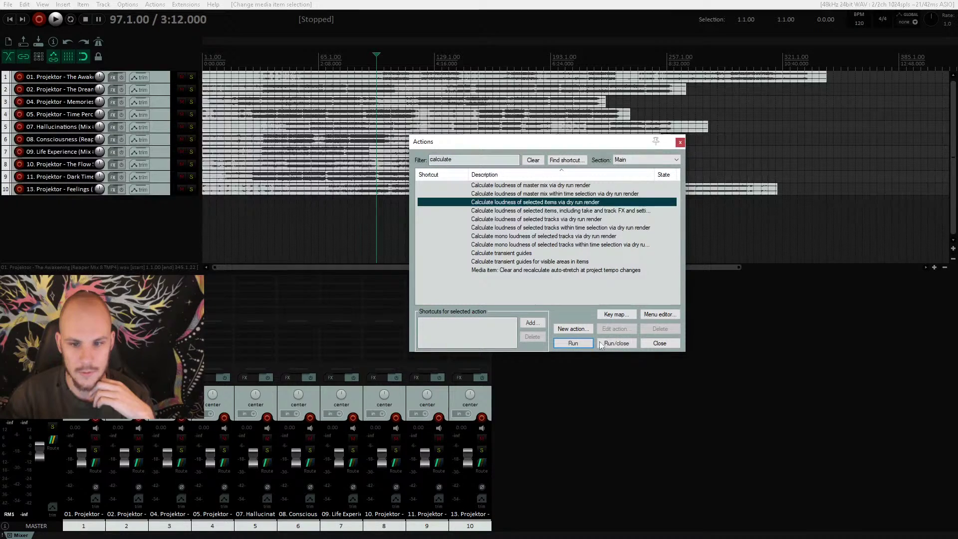
{"action": "left_click", "coordinate": [573, 343]}
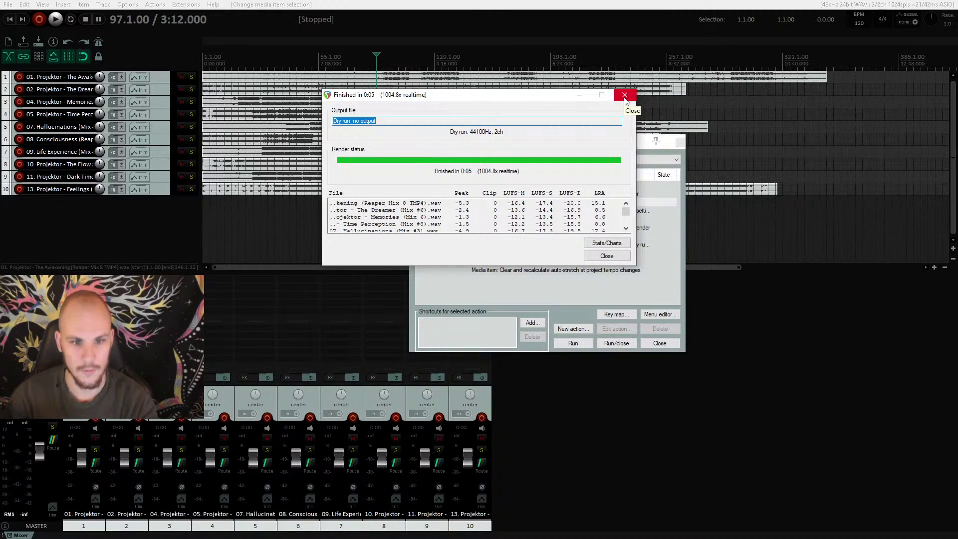
{"action": "left_click", "coordinate": [624, 96]}
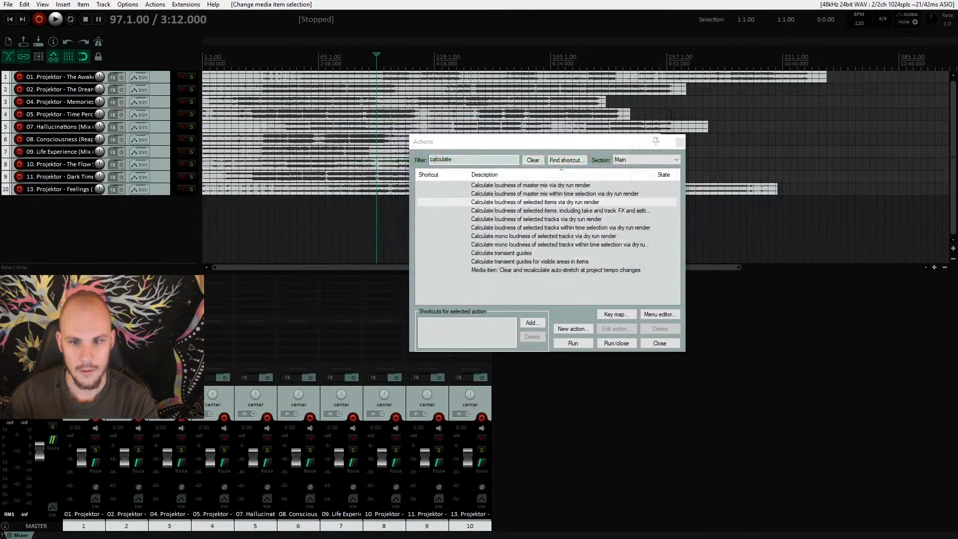
{"action": "left_click", "coordinate": [679, 142]}
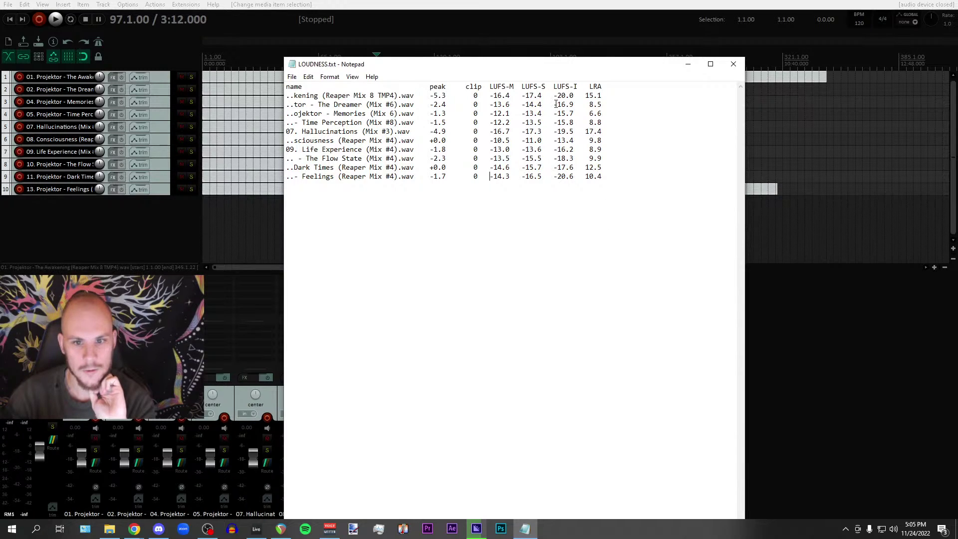
- Examine the LUFS-I and peak values of all ten songs in LOUDNESS.txt, and minimize the file
{"action": "mouse_move", "coordinate": [552, 95]}
{"action": "left_mouse_down"}
{"action": "mouse_move", "coordinate": [603, 178]}
{"action": "mouse_move", "coordinate": [558, 96]}
{"action": "left_mouse_up"}
{"action": "left_click", "coordinate": [577, 177]}
{"action": "left_click", "coordinate": [556, 97]}
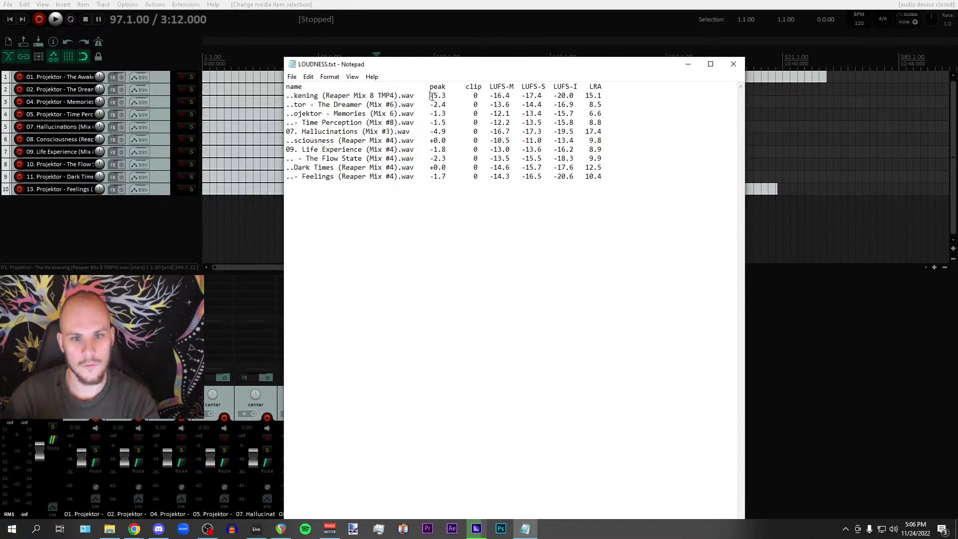
{"action": "mouse_move", "coordinate": [431, 96]}
{"action": "left_mouse_down"}
{"action": "mouse_move", "coordinate": [449, 177]}
{"action": "mouse_move", "coordinate": [431, 98]}
{"action": "left_mouse_up"}
{"action": "left_click", "coordinate": [452, 180]}
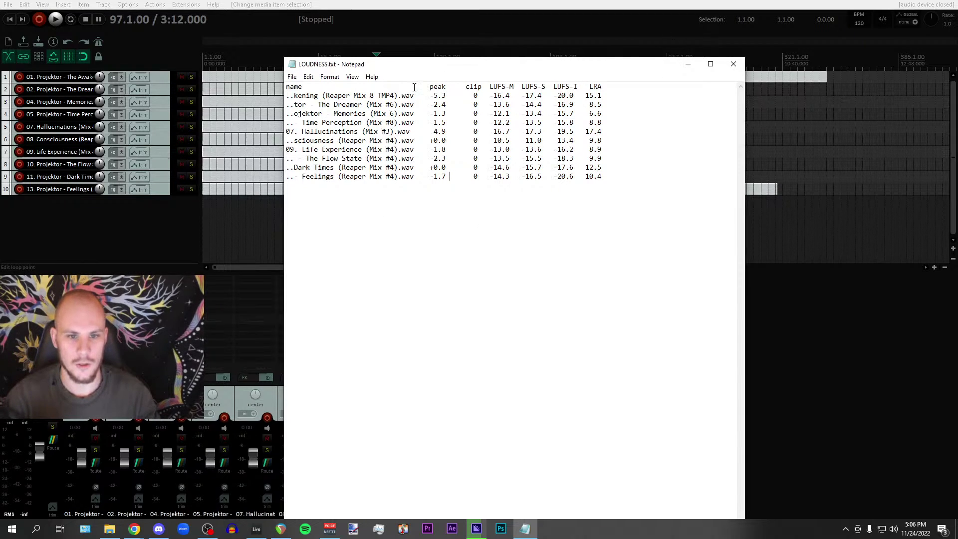
{"action": "left_click_drag", "start_coordinate": [430, 95], "coordinate": [454, 175]}
{"action": "left_click", "coordinate": [443, 176]}
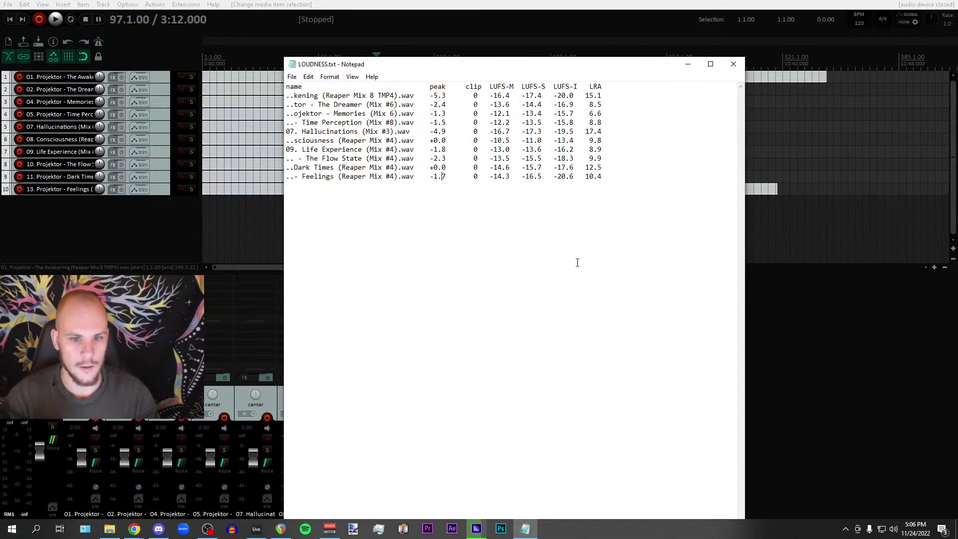
{"action": "left_click", "coordinate": [686, 64]}
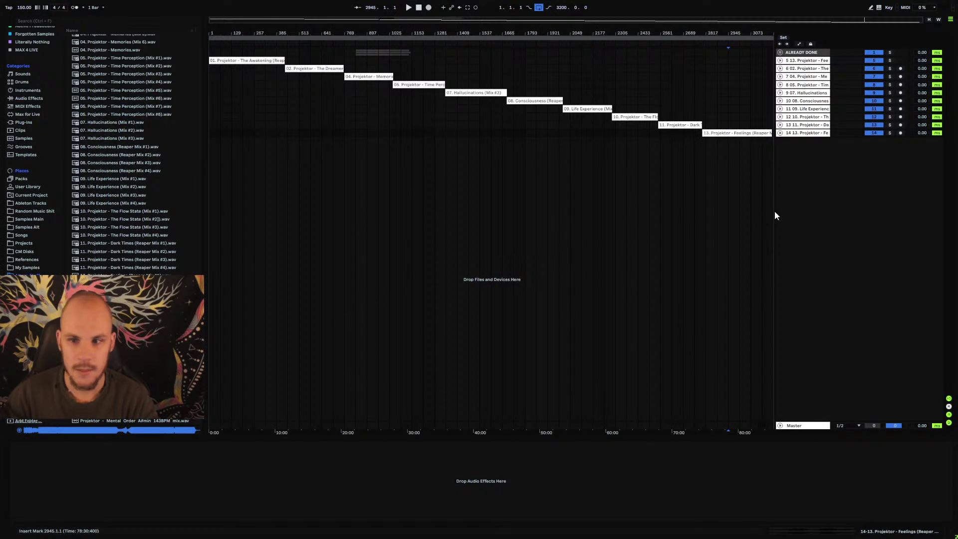
{"action": "left_click", "coordinate": [789, 134]}
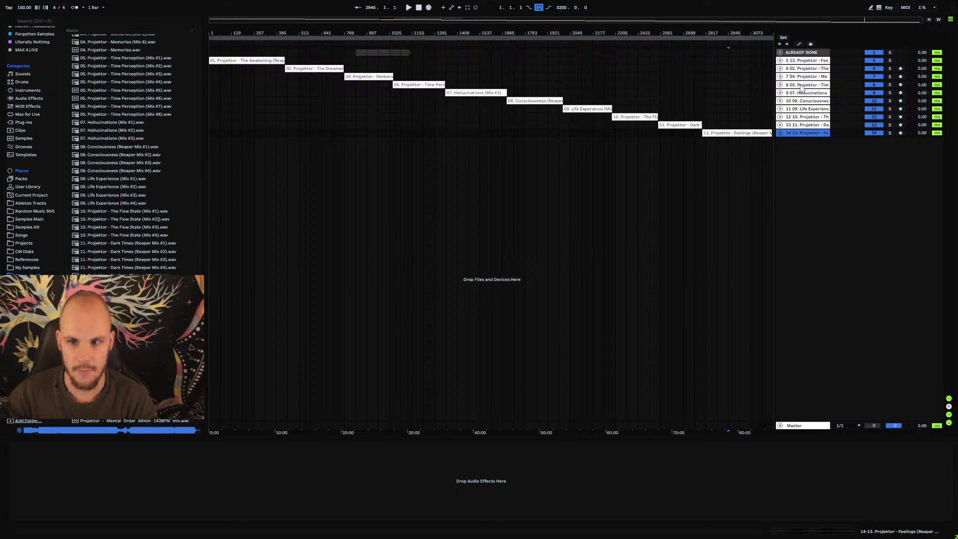
{"action": "left_click", "coordinate": [796, 60]}
{"action": "left_click", "coordinate": [796, 134]}
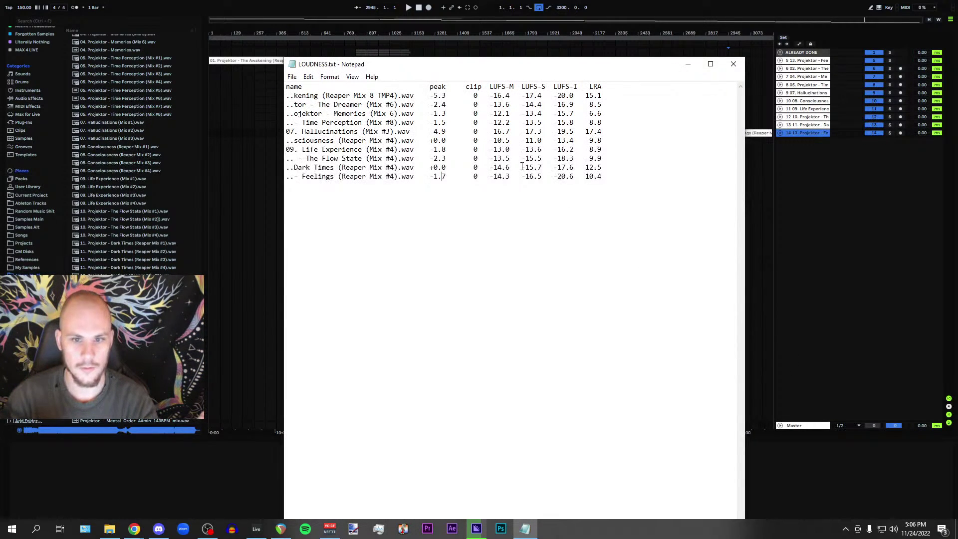
- Compare the integrated loudness (LUFS-I) of The Awakening and The Dreamer in LOUDNESS.txt
{"action": "left_click_drag", "start_coordinate": [560, 95], "coordinate": [573, 95]}
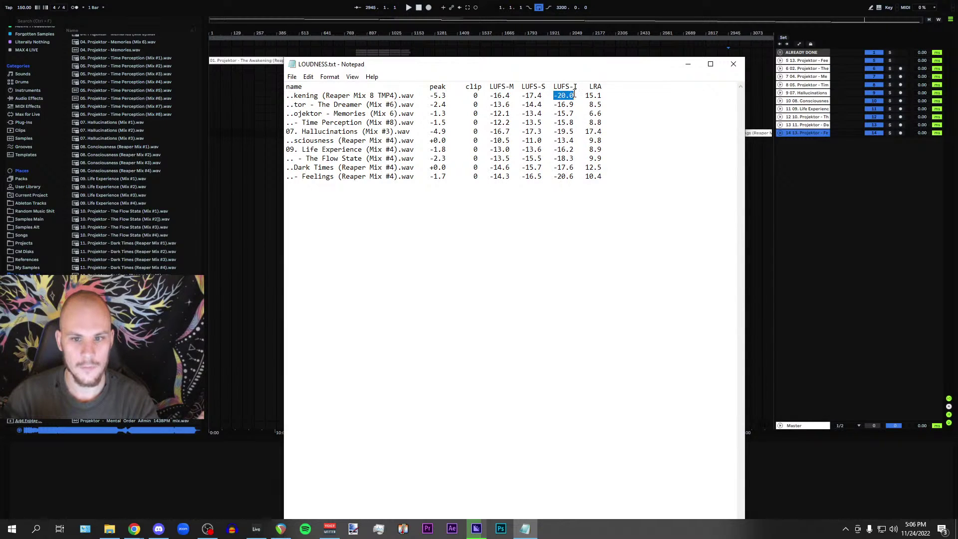
{"action": "left_click", "coordinate": [572, 97]}
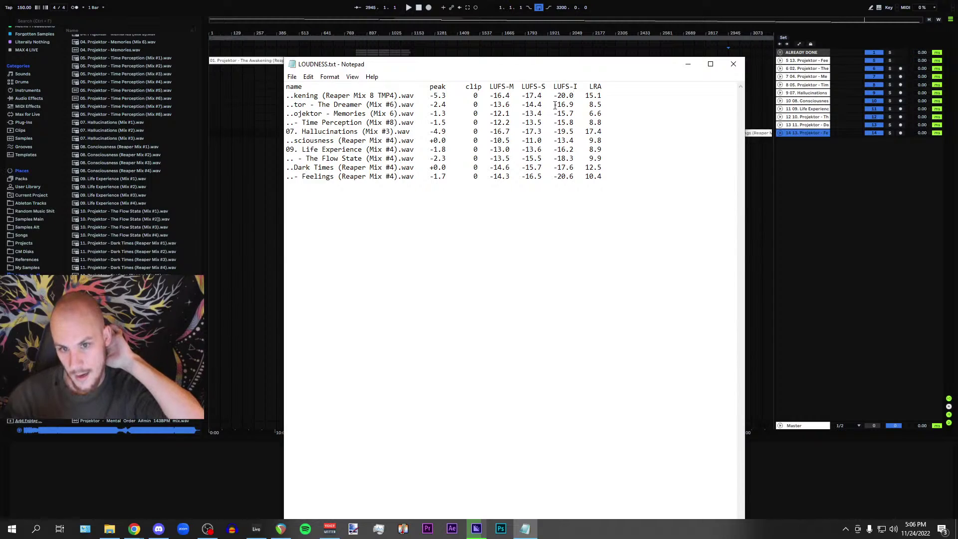
{"action": "left_click_drag", "start_coordinate": [554, 104], "coordinate": [574, 105]}
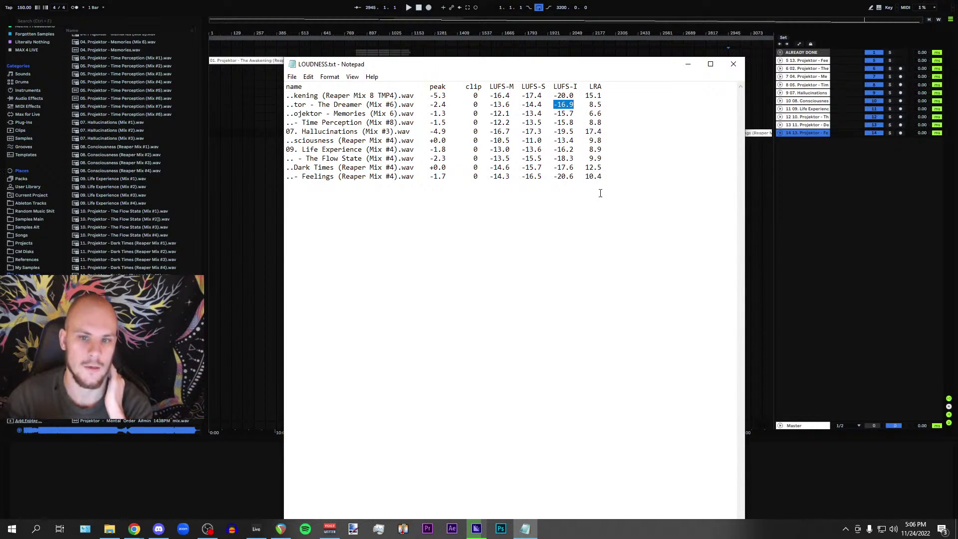
{"action": "key", "text": "Left"}
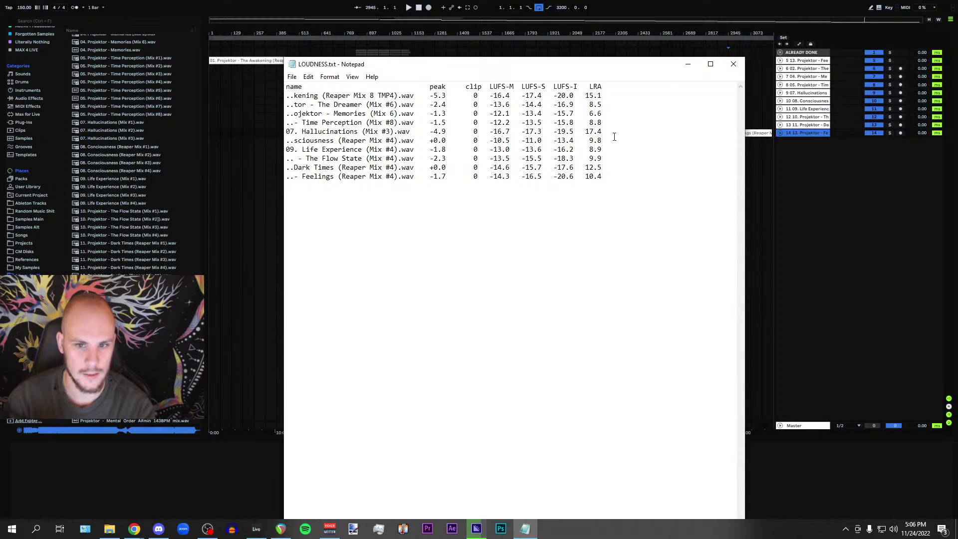
{"action": "left_click_drag", "start_coordinate": [561, 95], "coordinate": [574, 96]}
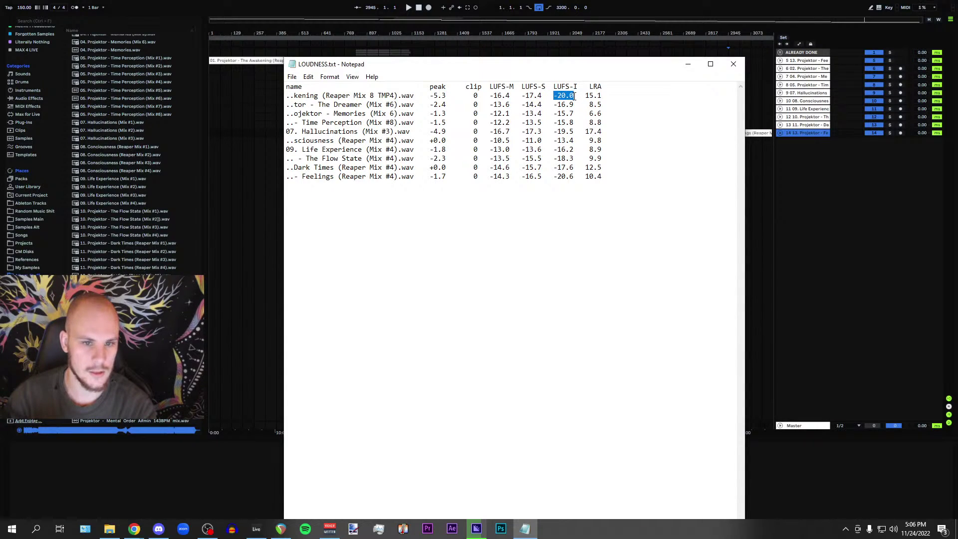
{"action": "mouse_move", "coordinate": [287, 95]}
{"action": "left_mouse_down"}
{"action": "mouse_move", "coordinate": [602, 96]}
{"action": "mouse_move", "coordinate": [291, 95]}
{"action": "left_mouse_up"}
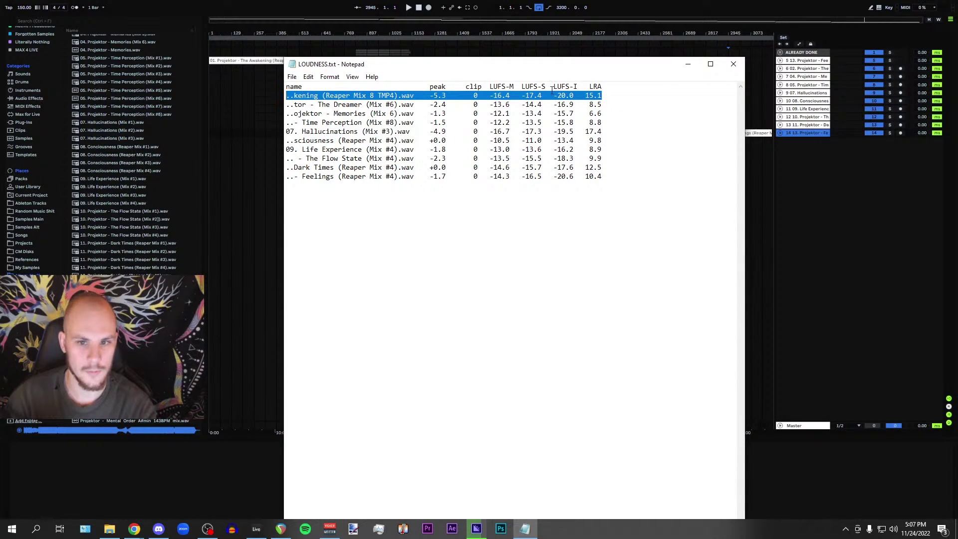
{"action": "left_click_drag", "start_coordinate": [553, 87], "coordinate": [573, 87]}
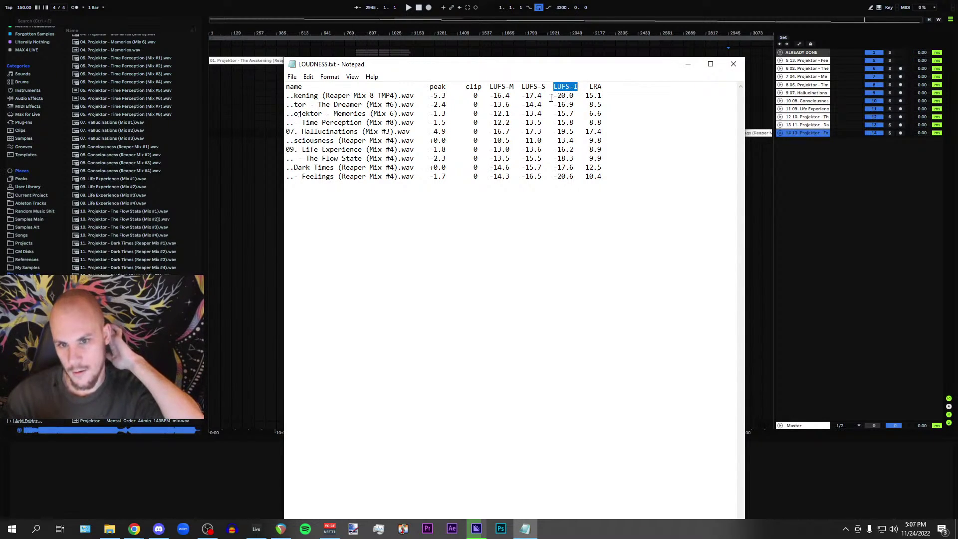
{"action": "left_click", "coordinate": [350, 104]}
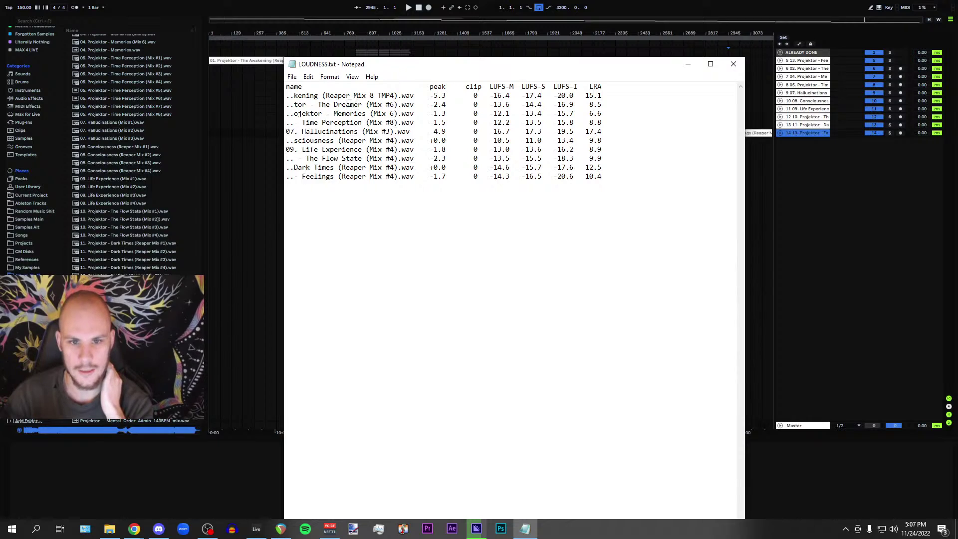
{"action": "left_click_drag", "start_coordinate": [554, 95], "coordinate": [579, 96]}
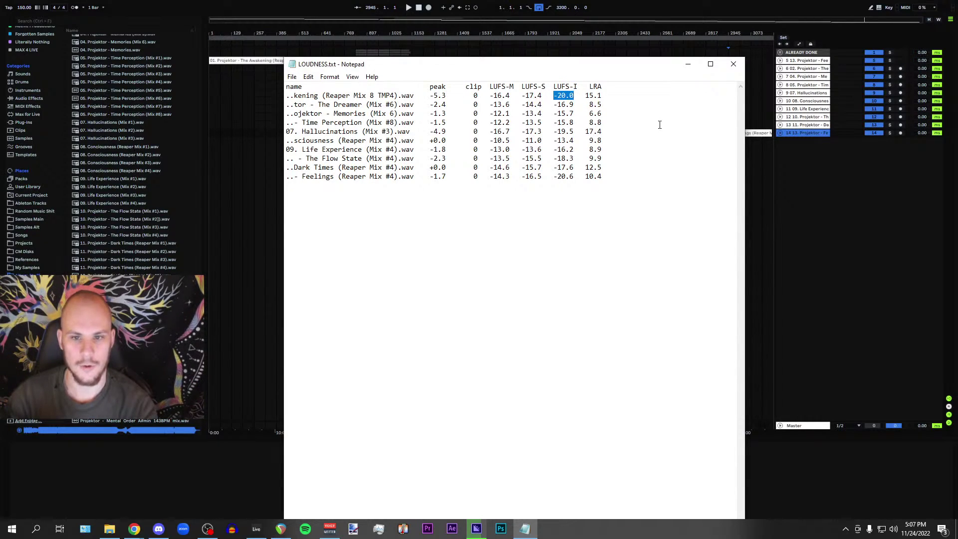
{"action": "left_click_drag", "start_coordinate": [554, 104], "coordinate": [663, 105]}
{"action": "left_click", "coordinate": [636, 112]}
- Return to Ableton Live from the loudness file, unfold the song tracks to view their waveforms, and fold them all again
{"action": "left_click", "coordinate": [791, 100]}
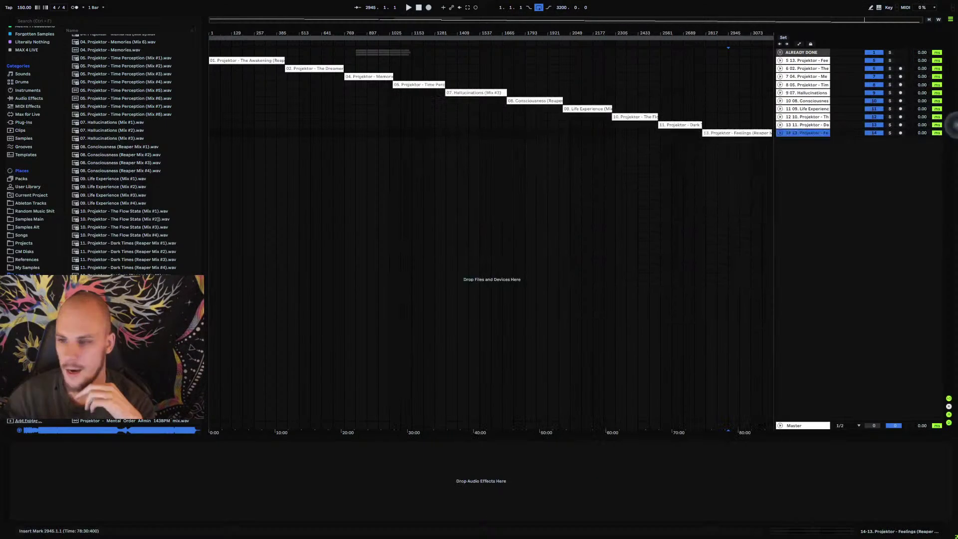
{"action": "left_click", "coordinate": [780, 69]}
{"action": "left_click", "coordinate": [780, 106]}
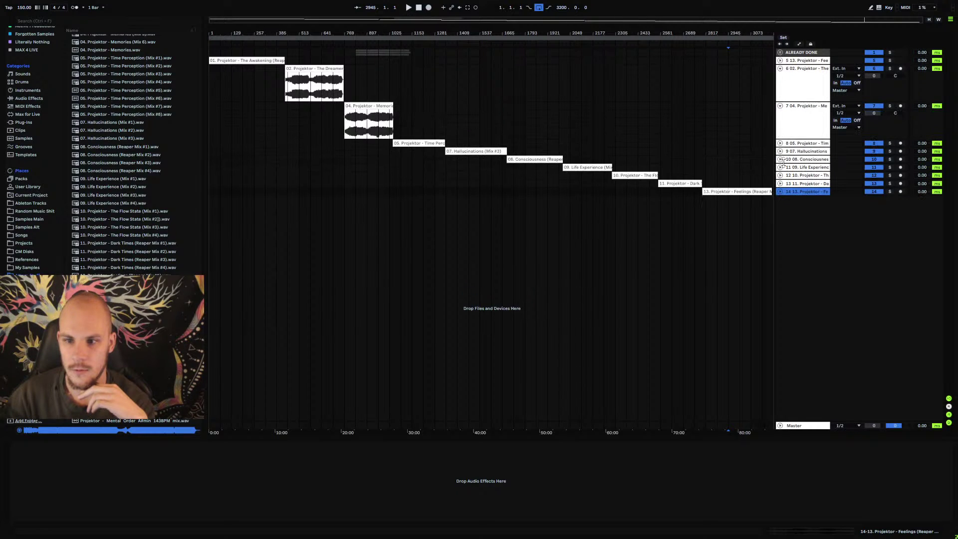
{"action": "left_click", "coordinate": [792, 147], "text": "shift"}
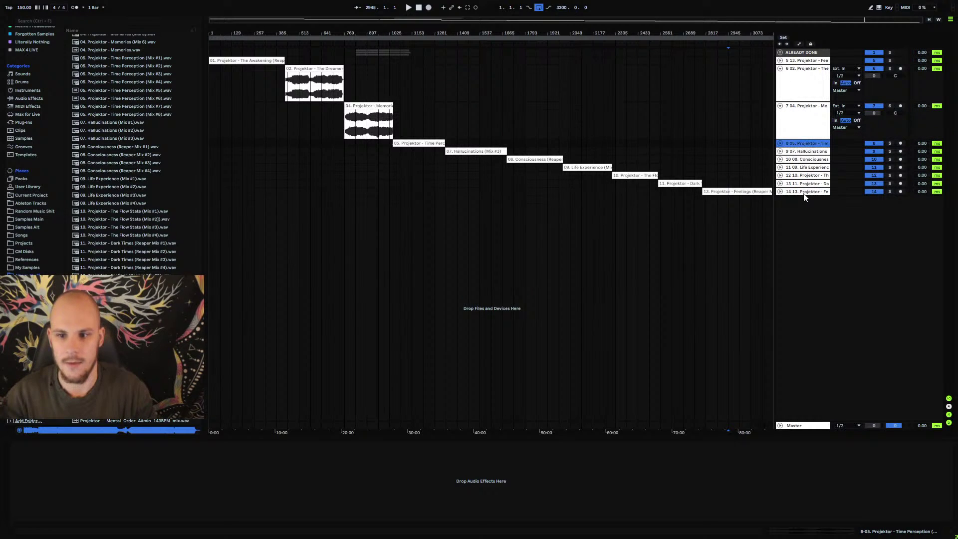
{"action": "left_click", "coordinate": [780, 144]}
{"action": "left_click", "coordinate": [797, 123]}
{"action": "left_click", "coordinate": [797, 80]}
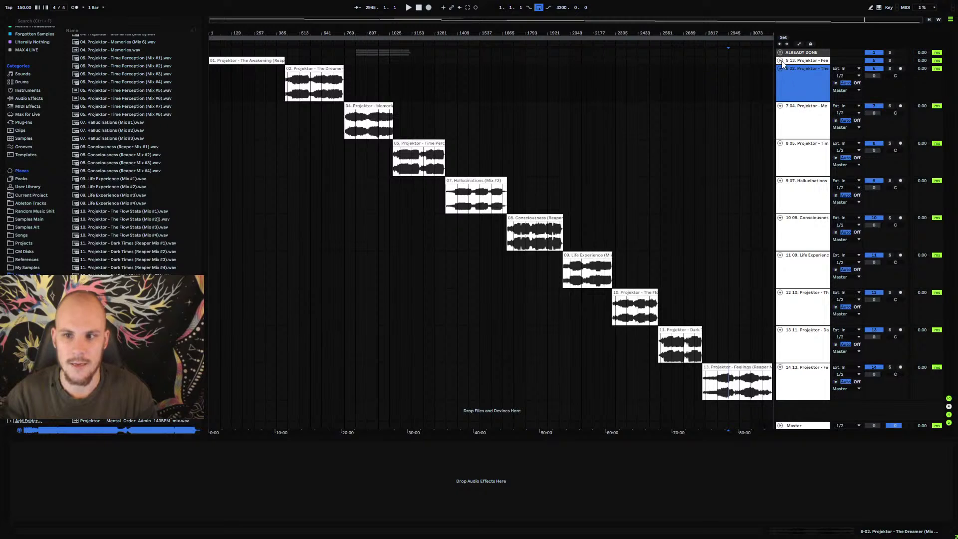
{"action": "left_click", "coordinate": [780, 68], "text": "alt"}
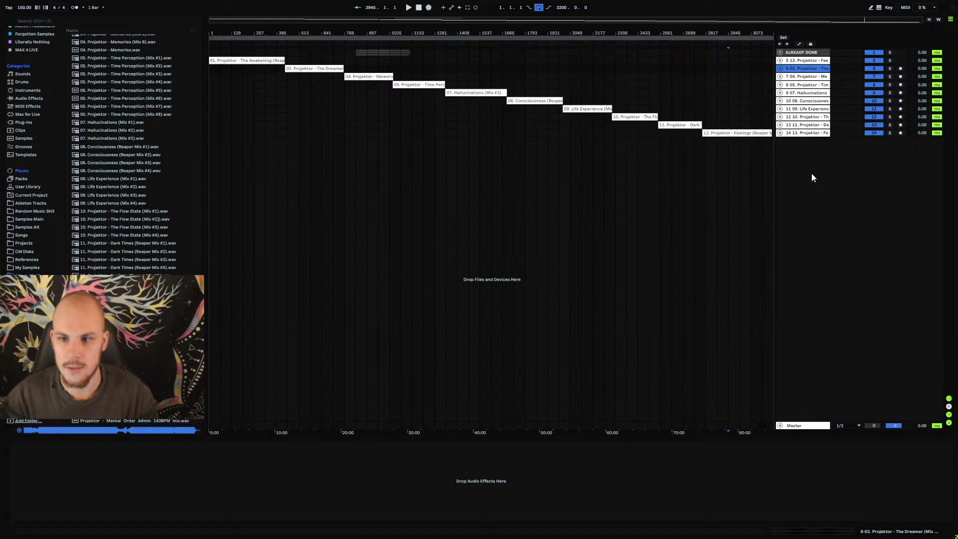
- Load the true:balance plug-in on the Feelings track and move its window to the middle of the arrangement
{"action": "left_click", "coordinate": [26, 122]}
{"action": "right_click", "coordinate": [801, 201]}
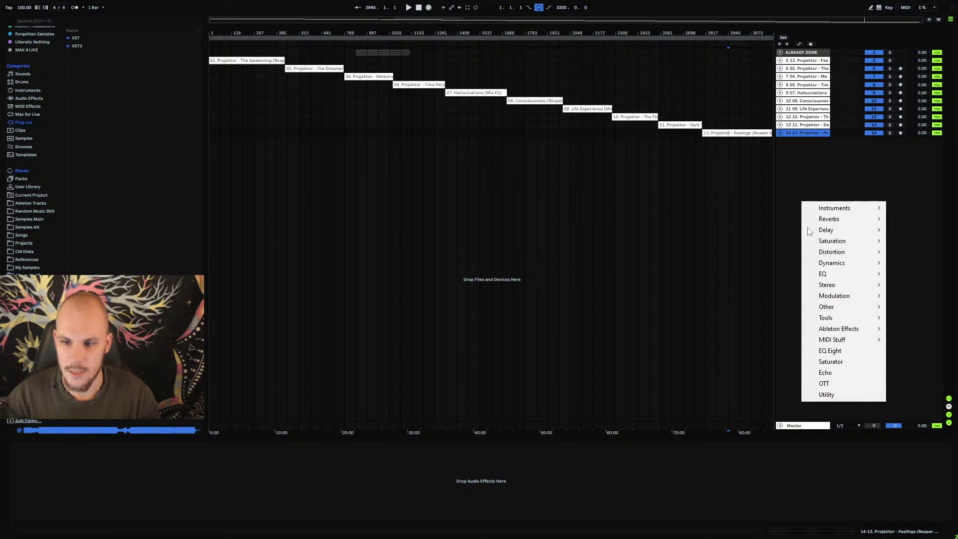
{"action": "mouse_move", "coordinate": [847, 314]}
{"action": "left_click", "coordinate": [797, 306]}
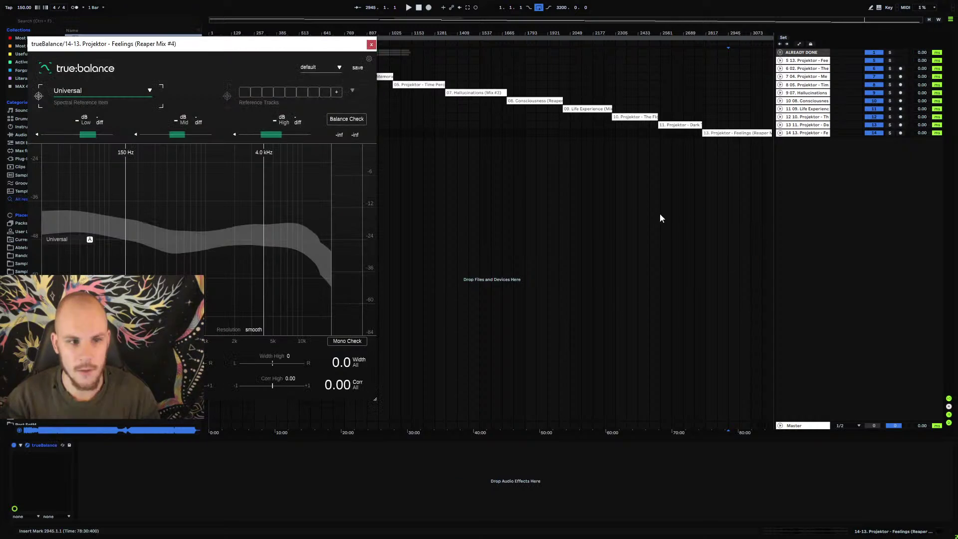
{"action": "left_click_drag", "start_coordinate": [260, 47], "coordinate": [460, 40]}
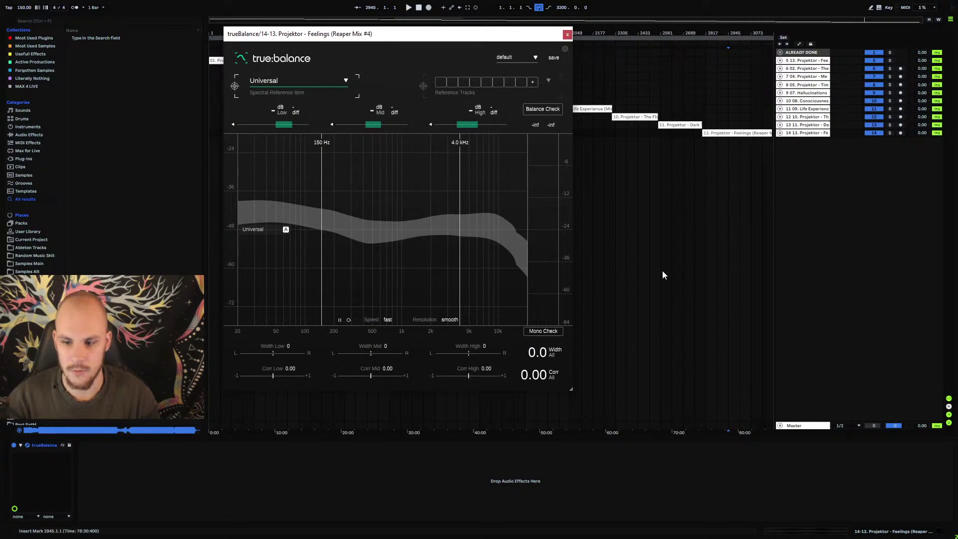
- Insert a new audio track below the song tracks and move true:balance from the Feelings track onto it
{"action": "right_click", "coordinate": [808, 197]}
{"action": "left_click", "coordinate": [832, 200]}
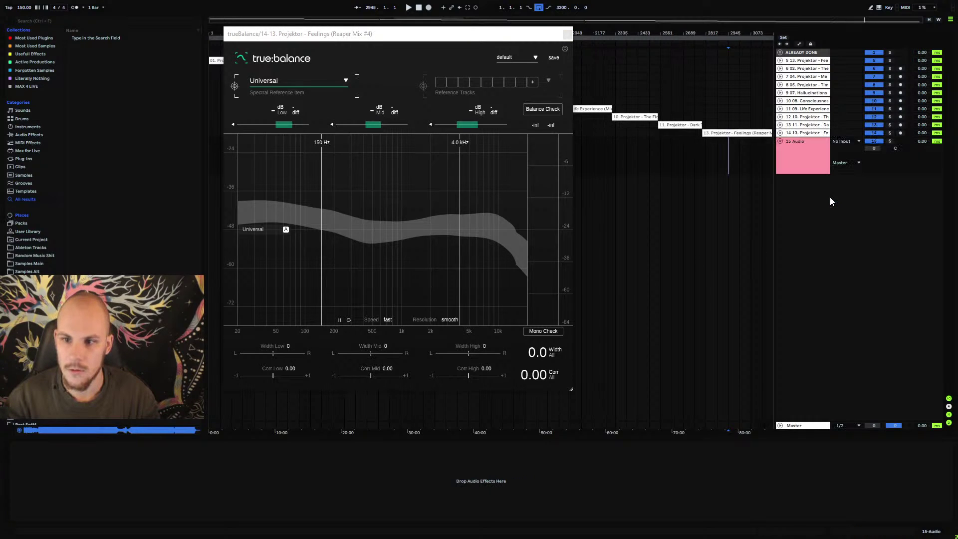
{"action": "left_click", "coordinate": [797, 133]}
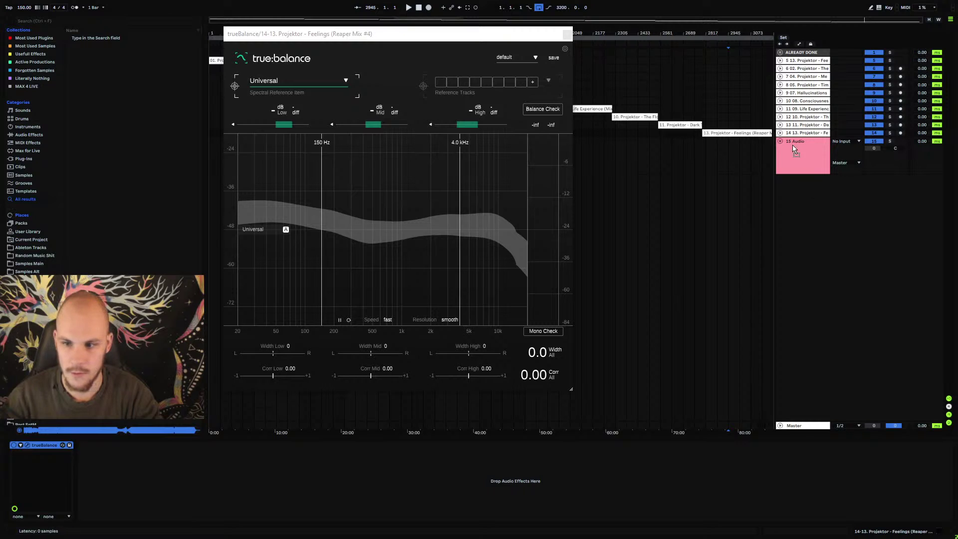
- Rename the new audio track as CHECK
{"action": "right_click", "coordinate": [810, 156]}
{"action": "left_click", "coordinate": [823, 187]}
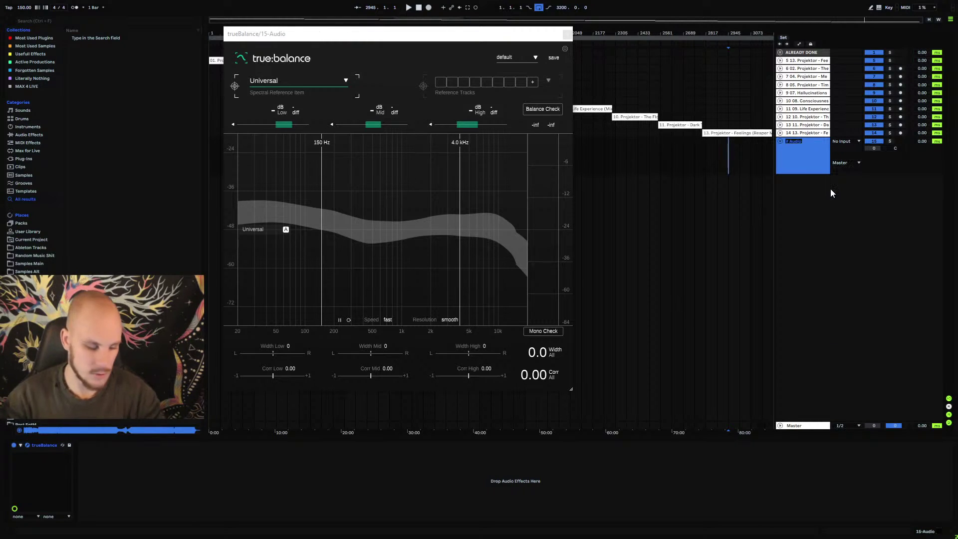
{"action": "type", "text": "CHECK"}
{"action": "key", "text": "Return"}
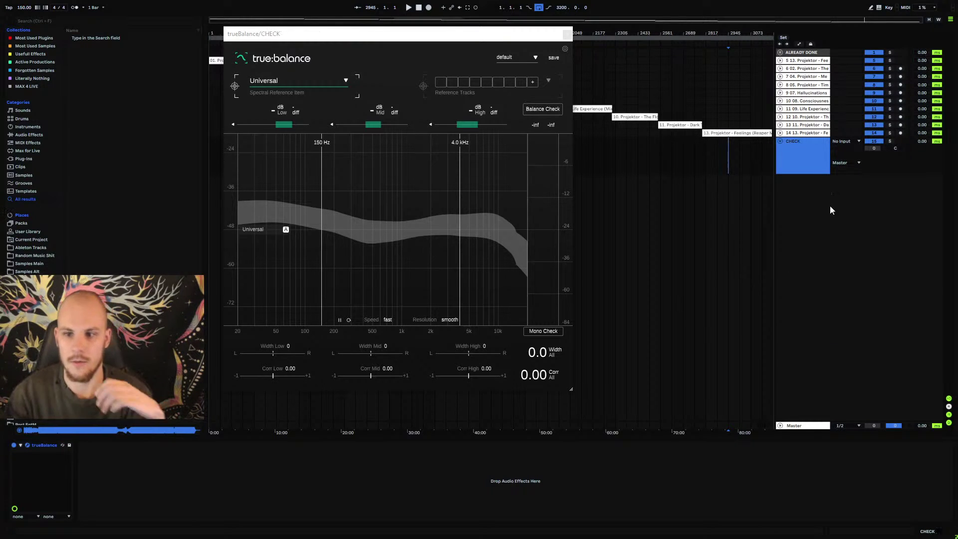
- Add a Serum instrument on a new track below CHECK
{"action": "right_click", "coordinate": [836, 209]}
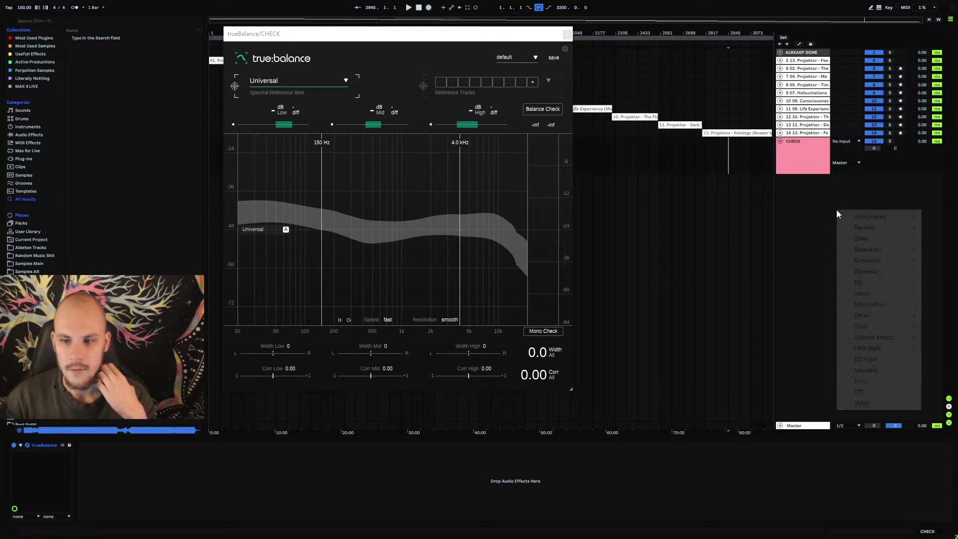
{"action": "left_click", "coordinate": [794, 216]}
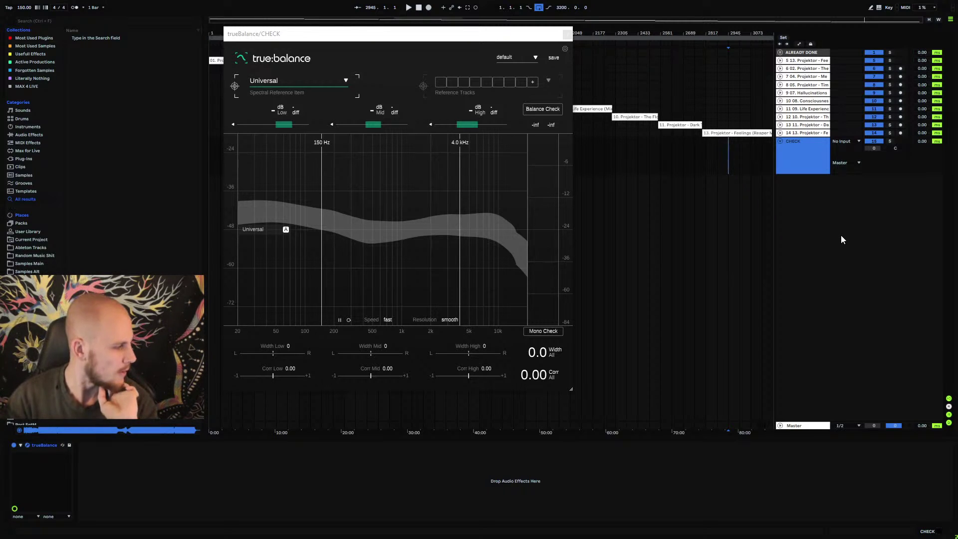
{"action": "right_click", "coordinate": [834, 208]}
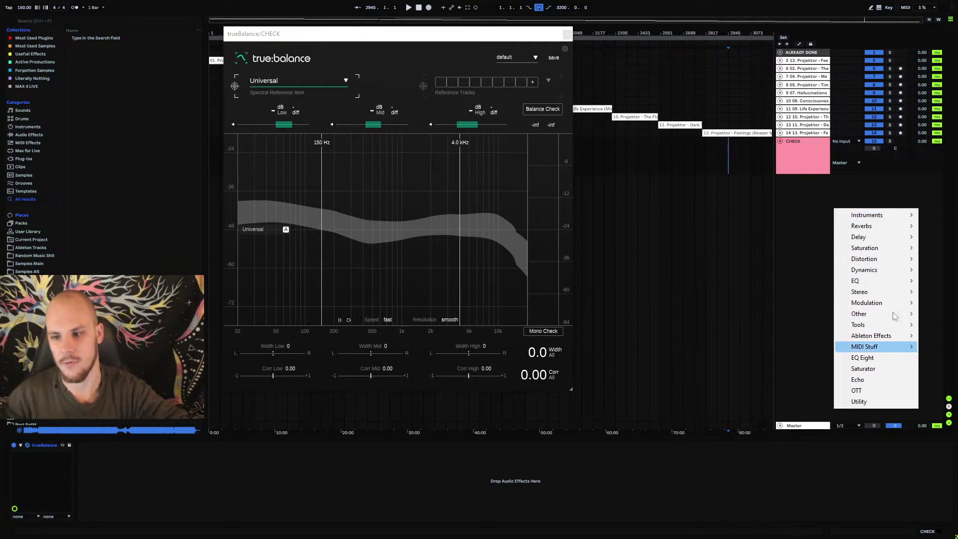
{"action": "mouse_move", "coordinate": [887, 215]}
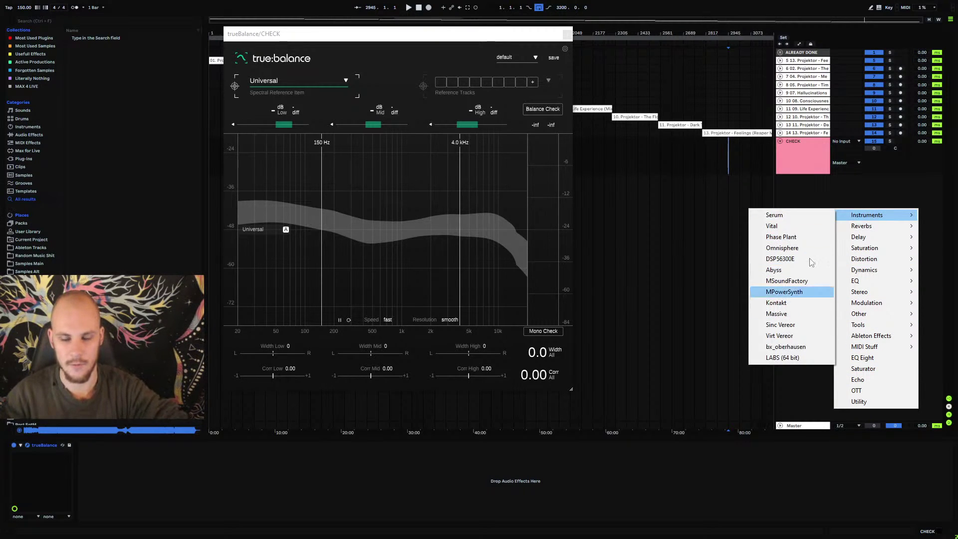
{"action": "left_click", "coordinate": [793, 215]}
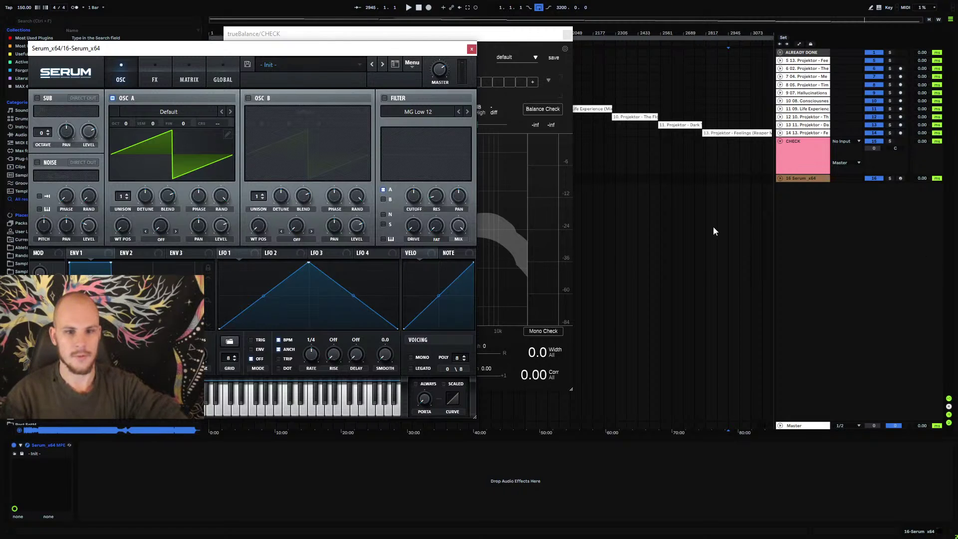
{"action": "left_click", "coordinate": [794, 180]}
- Add the MWaveFolder plug-in to the CHECK track after true:balance
{"action": "left_click", "coordinate": [803, 162]}
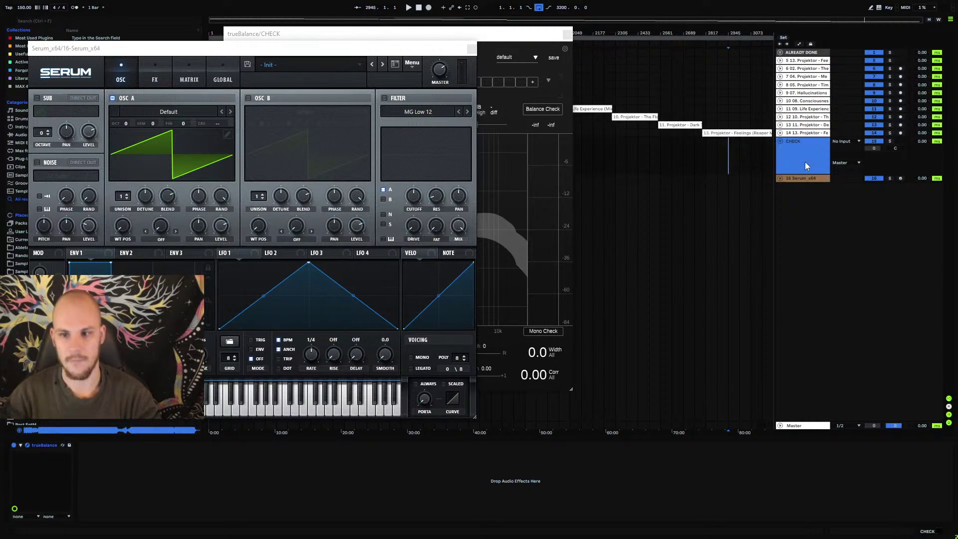
{"action": "right_click", "coordinate": [806, 158]}
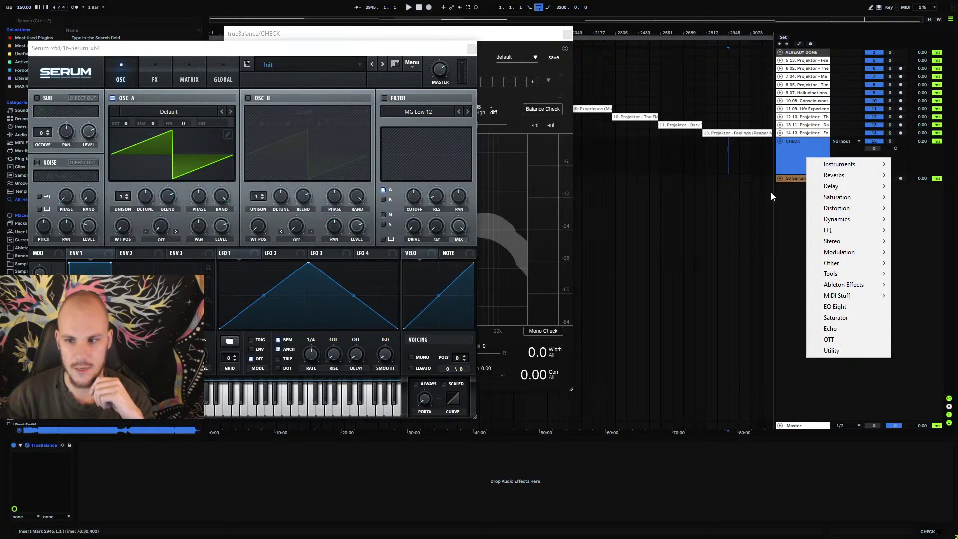
{"action": "mouse_move", "coordinate": [848, 199]}
{"action": "left_click", "coordinate": [684, 247]}
{"action": "right_click", "coordinate": [792, 159]}
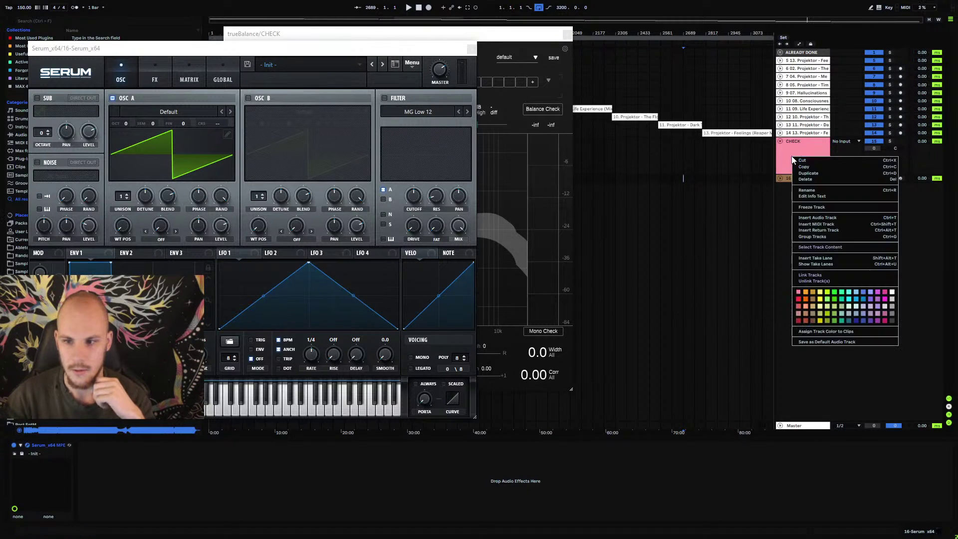
{"action": "left_click", "coordinate": [719, 239]}
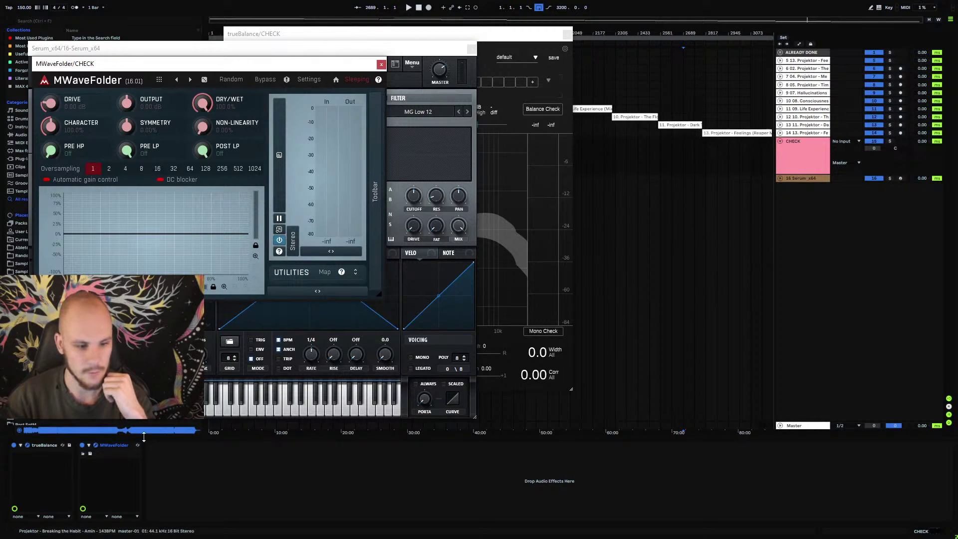
- Delete MWaveFolder from the CHECK track and remove the Serum track
{"action": "left_click", "coordinate": [118, 446]}
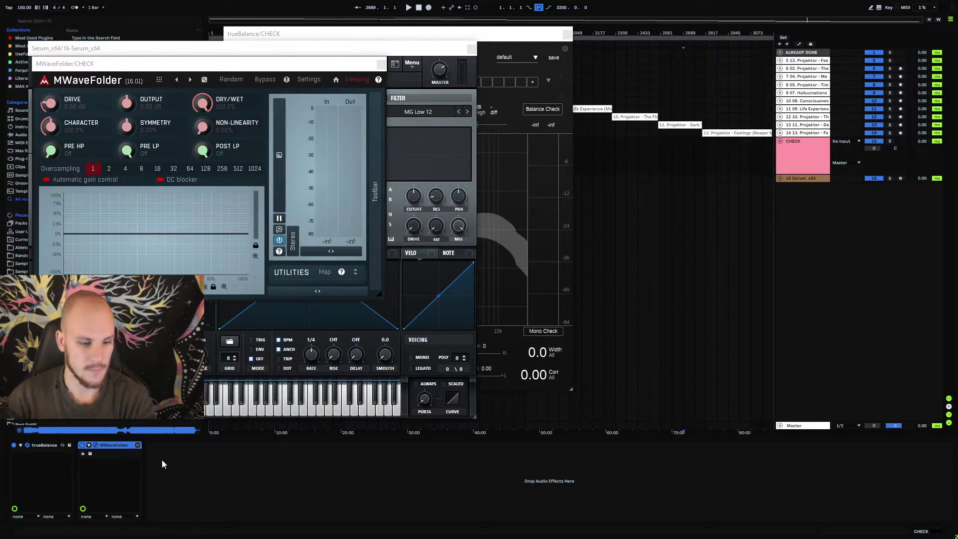
{"action": "key", "text": "Delete"}
{"action": "left_click", "coordinate": [793, 179]}
{"action": "key", "text": "Delete"}
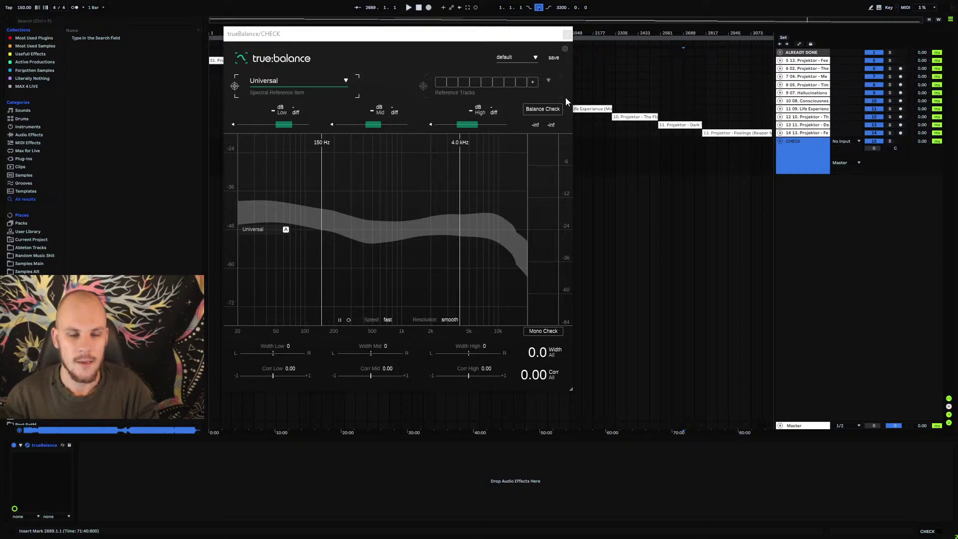
- Load 02. Projektor - The Dreamer (Mix #1).wav into true:balance on the CHECK track as a reference track
{"action": "left_click_drag", "start_coordinate": [441, 38], "coordinate": [498, 79]}
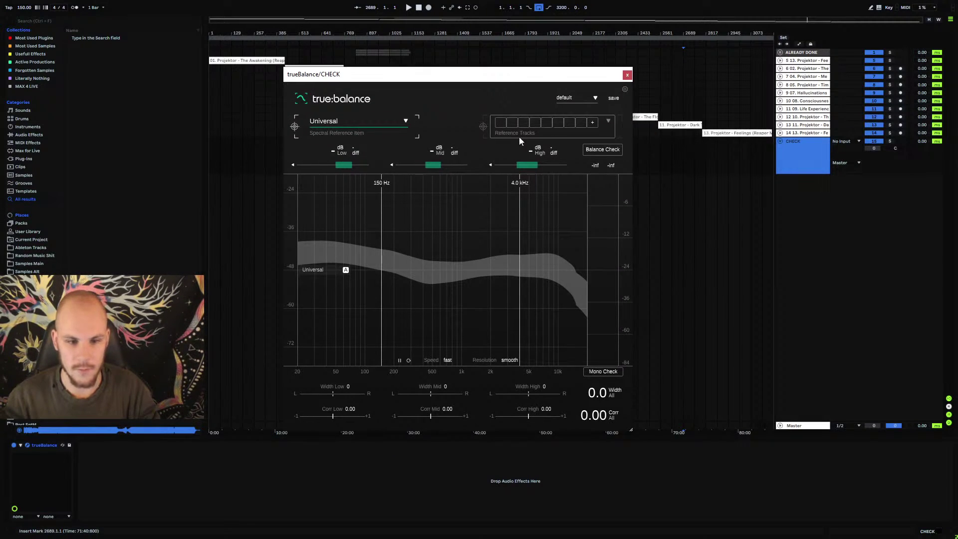
{"action": "left_click", "coordinate": [25, 279]}
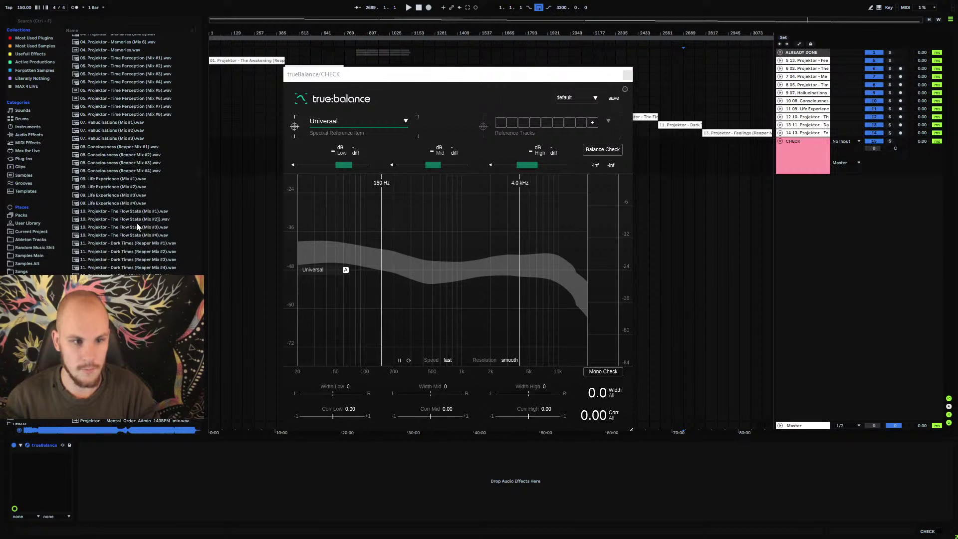
{"action": "scroll", "coordinate": [138, 225], "scroll_direction": "up", "scroll_amount": 2}
{"action": "scroll", "coordinate": [130, 201], "scroll_direction": "up", "scroll_amount": 5}
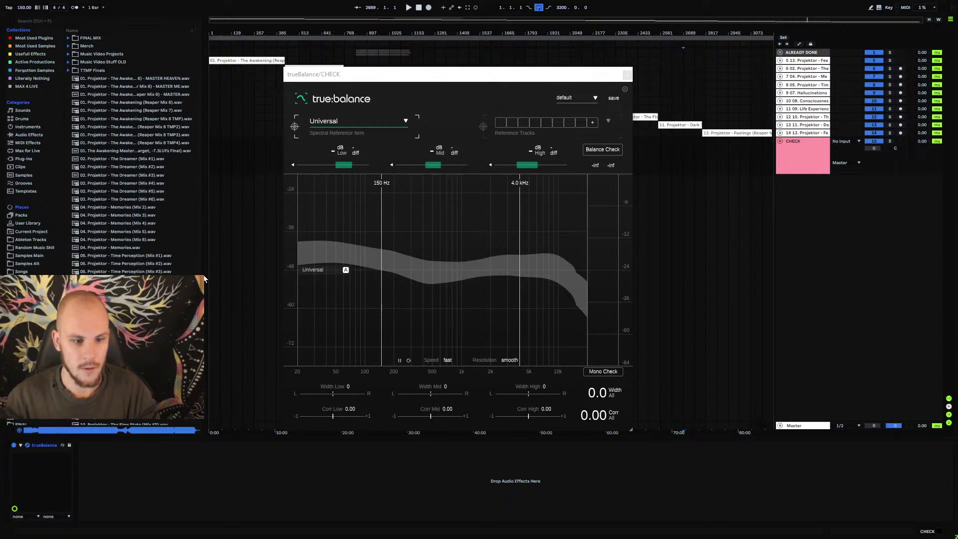
{"action": "left_click", "coordinate": [70, 38]}
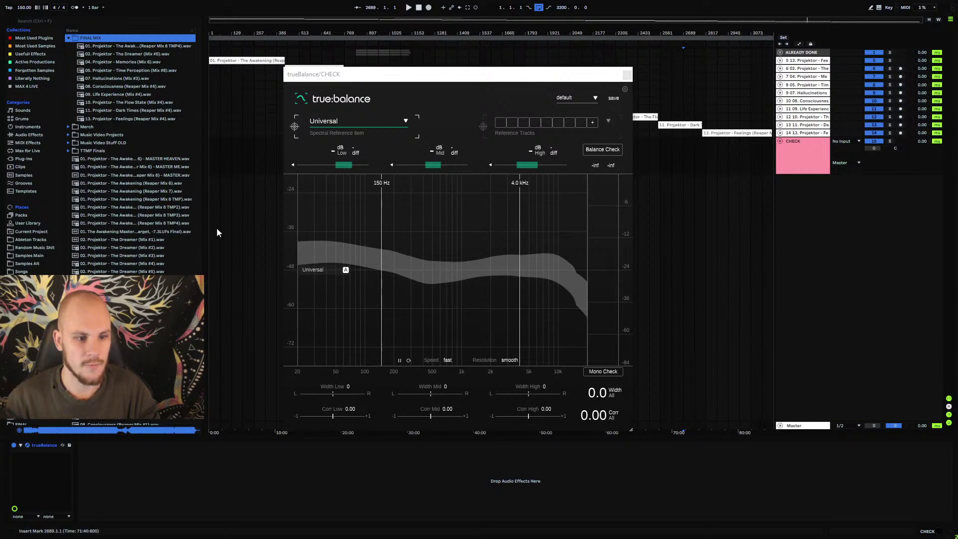
{"action": "scroll", "coordinate": [144, 190], "scroll_direction": "down", "scroll_amount": 5}
{"action": "scroll", "coordinate": [124, 249], "scroll_direction": "up", "scroll_amount": 5}
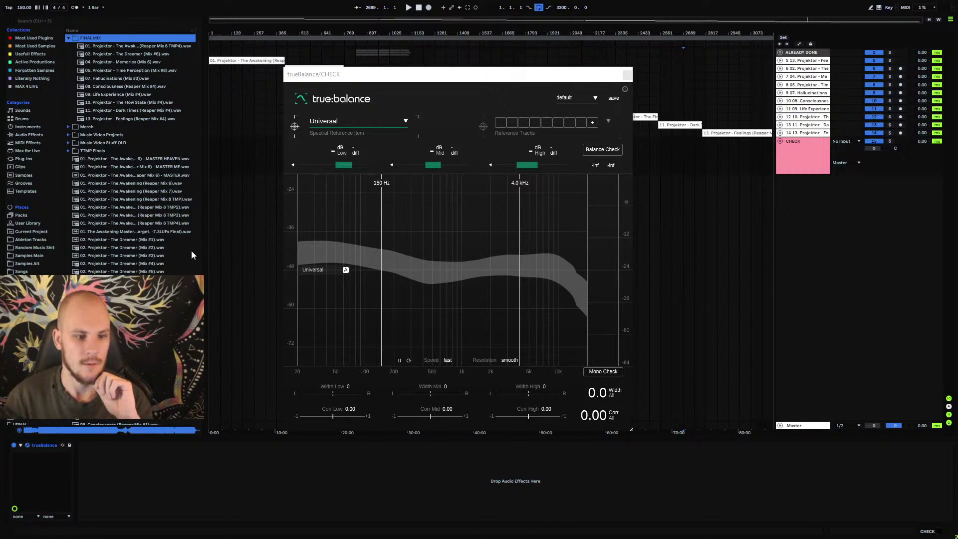
{"action": "left_click_drag", "start_coordinate": [136, 244], "coordinate": [399, 282]}
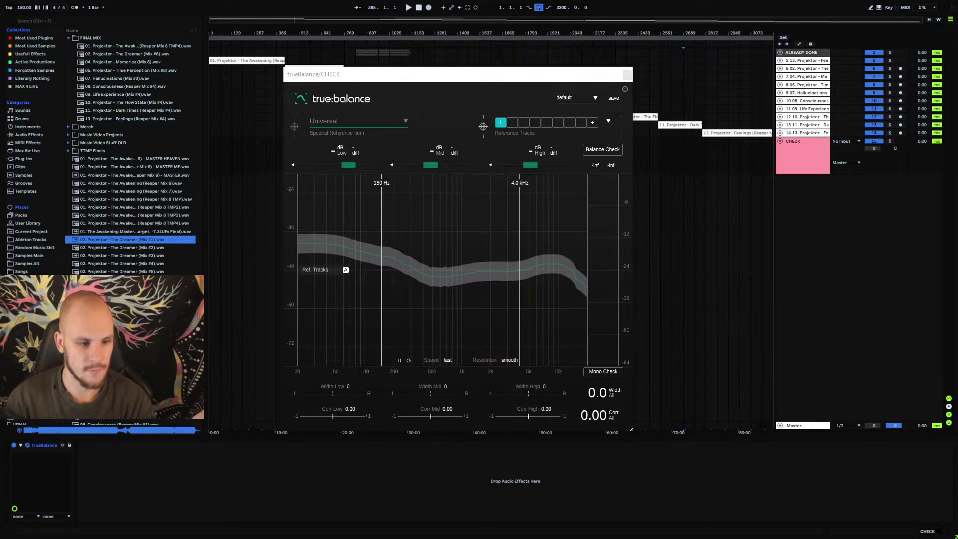
- Add the Avalon track and Cambium (Sahman Records) Fractions Of Infinity from the Full Tracks folder as true:balance reference tracks
{"action": "left_click", "coordinate": [30, 344]}
{"action": "double_click", "coordinate": [74, 41]}
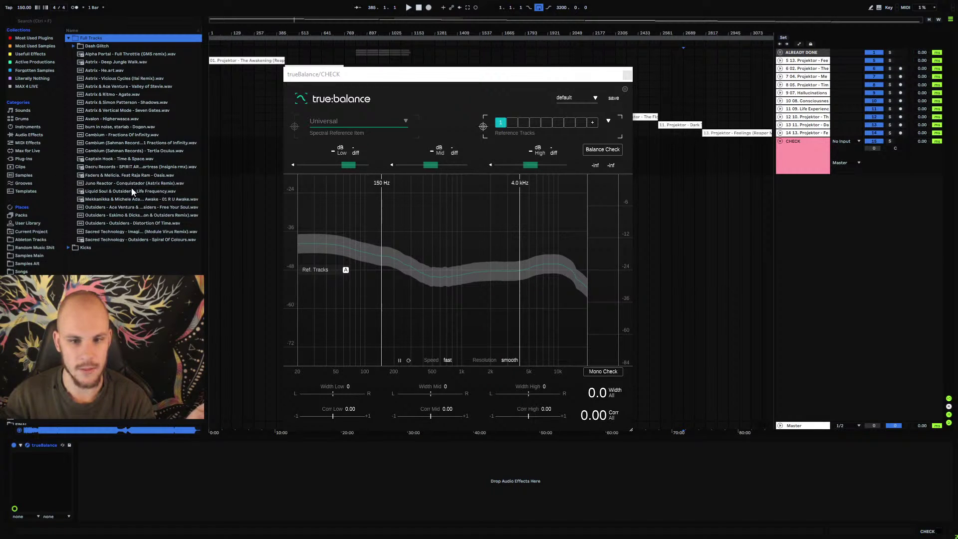
{"action": "left_click", "coordinate": [121, 118]}
{"action": "left_click", "coordinate": [136, 143], "text": "ctrl"}
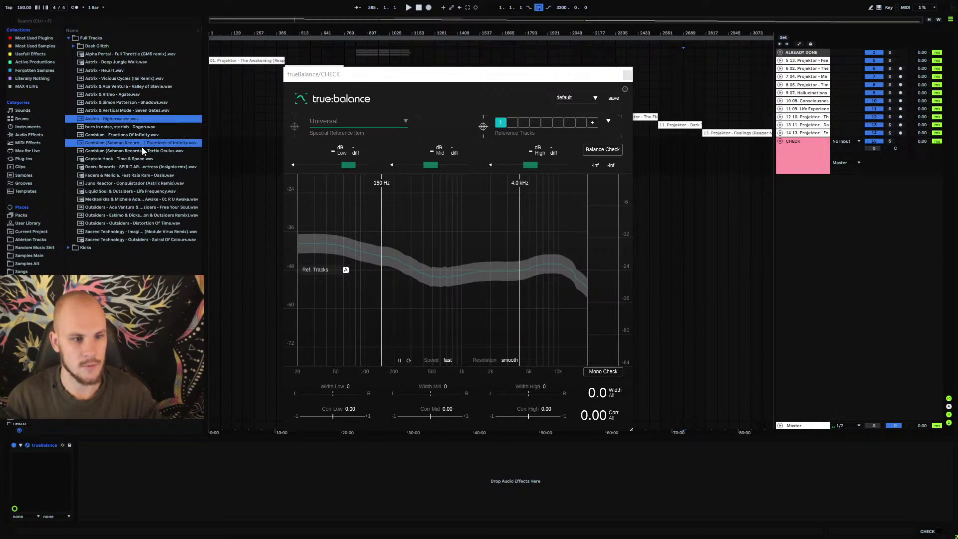
{"action": "left_click_drag", "start_coordinate": [137, 142], "coordinate": [458, 260]}
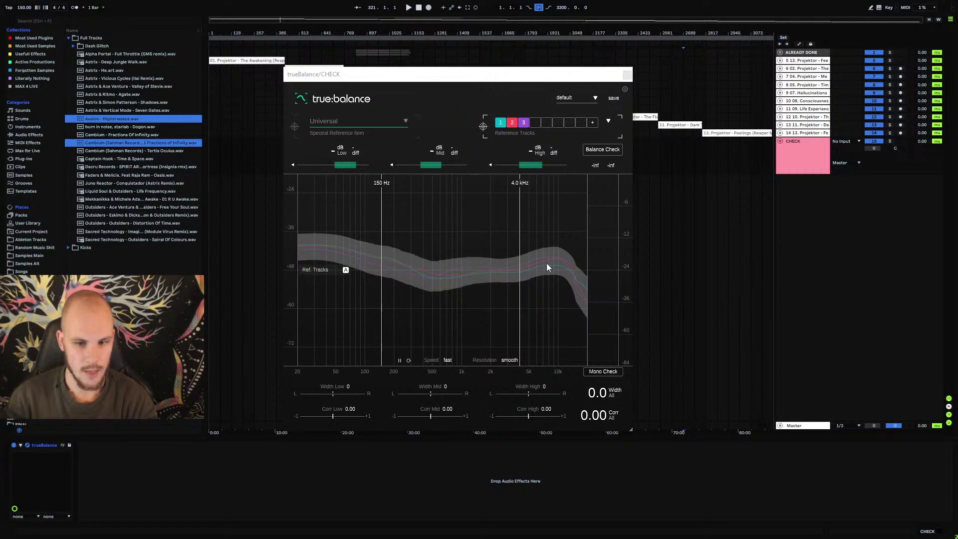
- Remove all the loaded reference tracks from true:balance
{"action": "left_click", "coordinate": [608, 121]}
{"action": "left_click", "coordinate": [608, 157]}
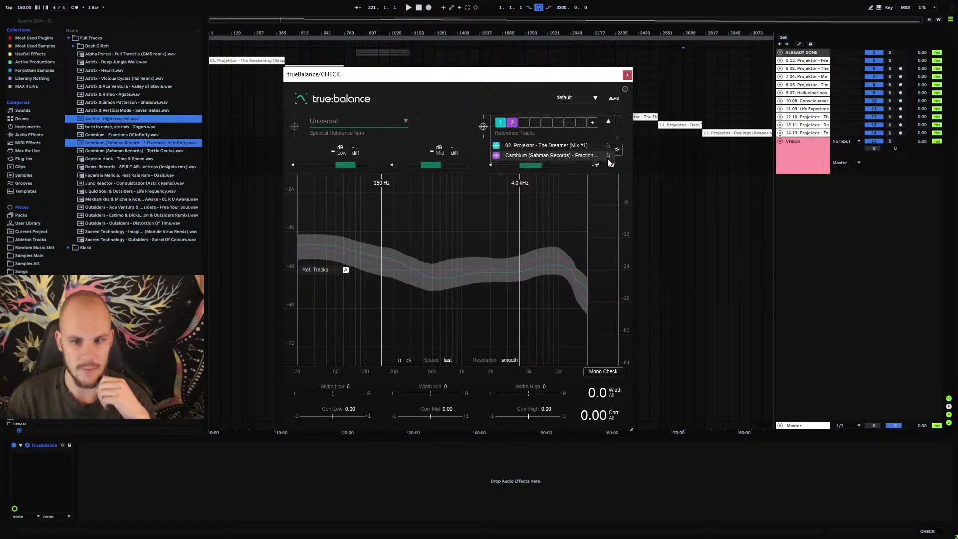
{"action": "left_click", "coordinate": [609, 121]}
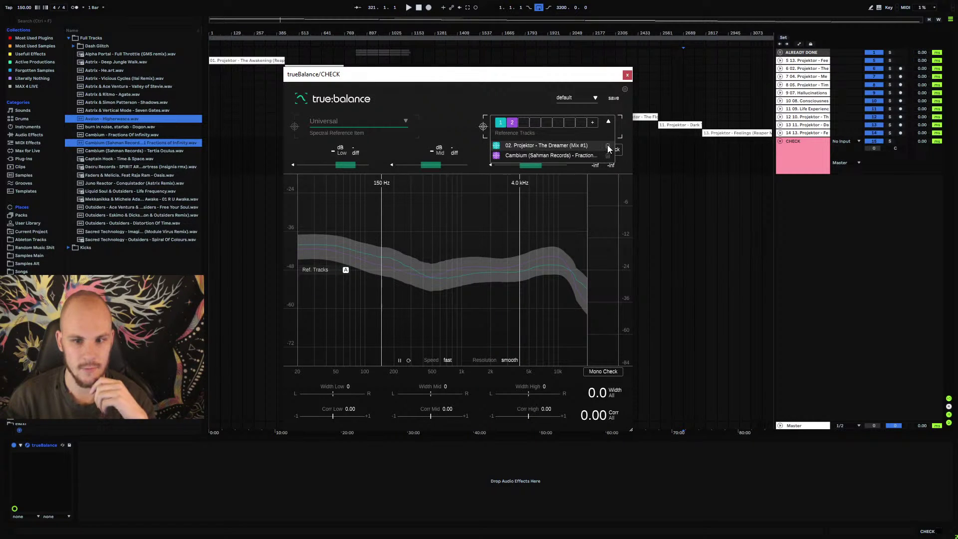
{"action": "left_click", "coordinate": [607, 145]}
{"action": "left_click", "coordinate": [607, 144]}
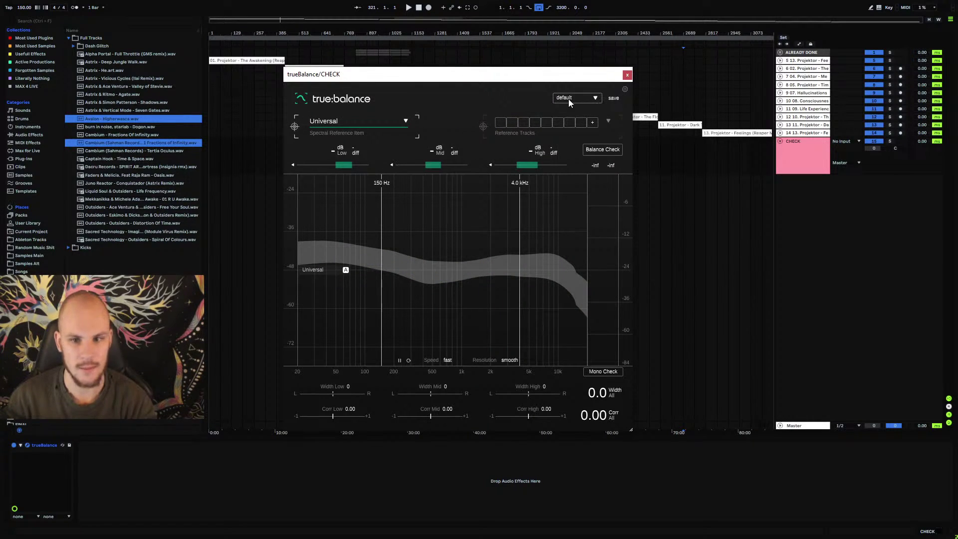
- Show the FINAL MIX folder, duplicate true:balance on the CHECK track and arrange the two plug-in windows side by side
{"action": "left_click", "coordinate": [28, 349]}
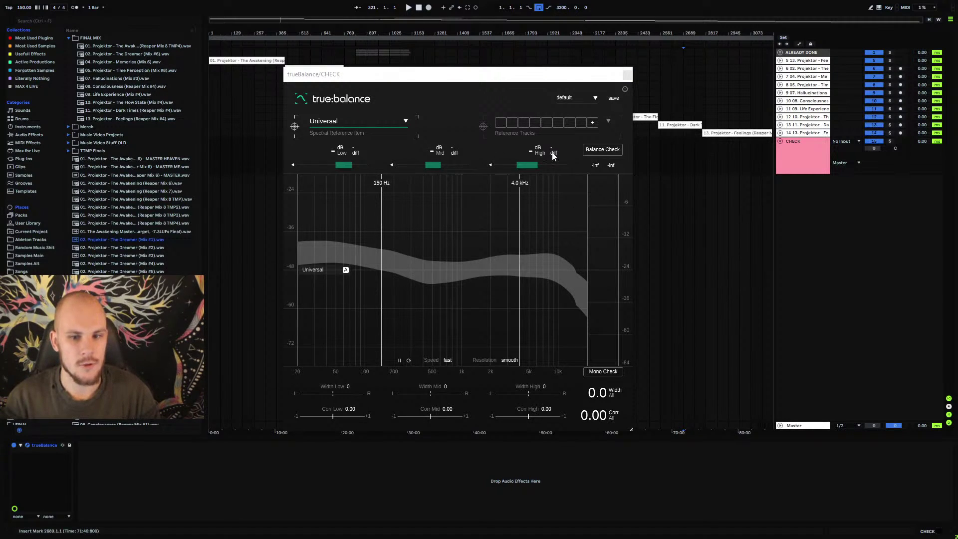
{"action": "left_click", "coordinate": [43, 446]}
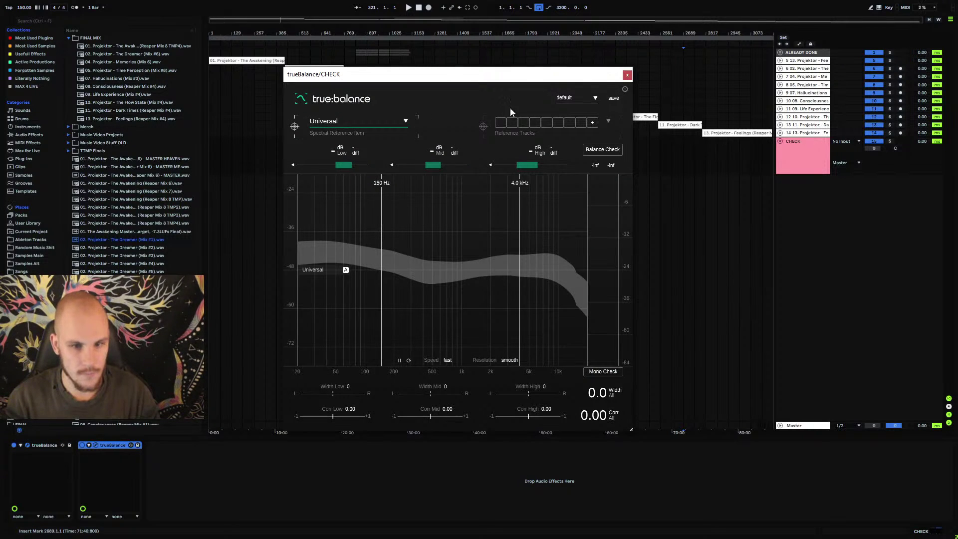
{"action": "key", "text": "ctrl+d"}
{"action": "left_click_drag", "start_coordinate": [471, 80], "coordinate": [335, 83]}
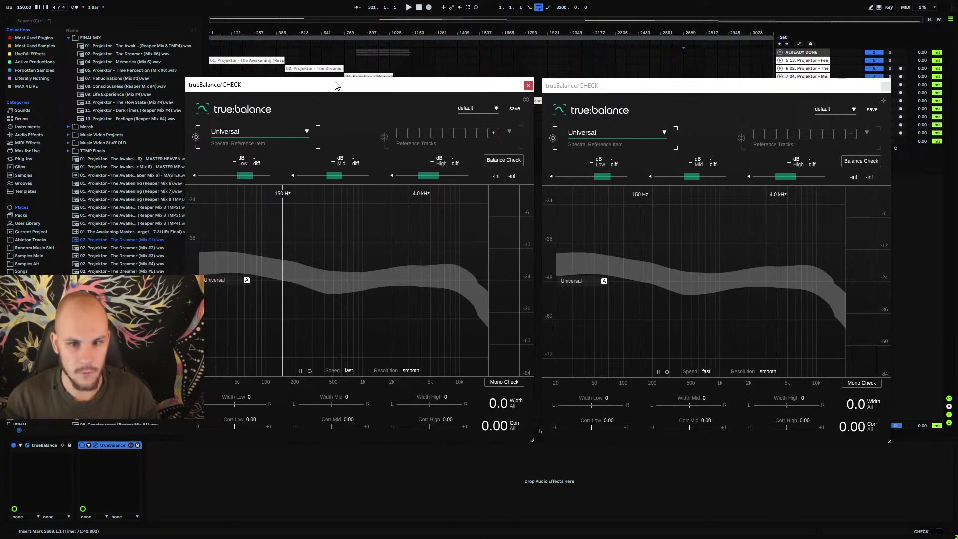
- Load the first five FINAL MIX songs, from The Awakening to Hallucinations, into one true:balance instance as reference tracks
{"action": "left_click", "coordinate": [124, 48]}
{"action": "key", "text": "shift+Down"}
{"action": "key", "text": "shift+Down"}
{"action": "key", "text": "shift+Down"}
{"action": "key", "text": "shift+Down"}
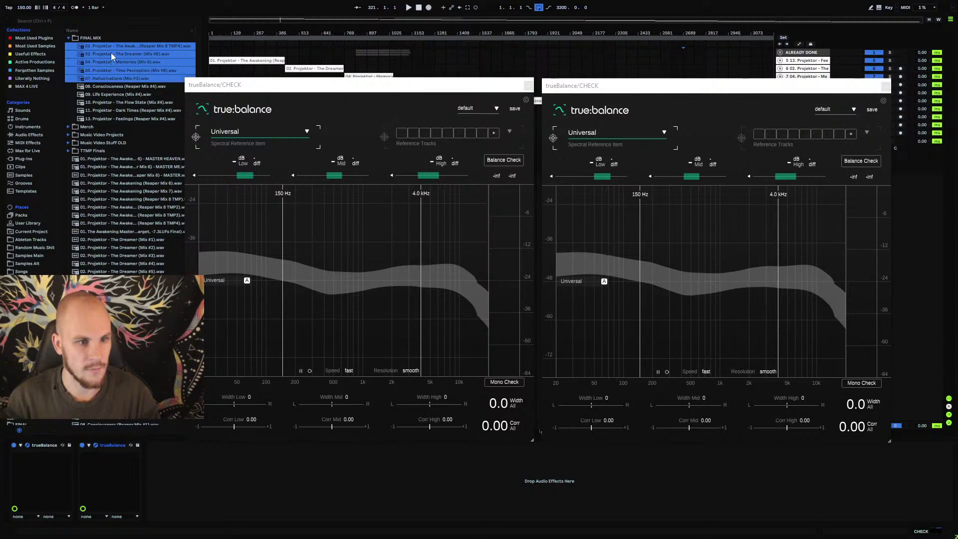
{"action": "left_click_drag", "start_coordinate": [111, 53], "coordinate": [398, 262]}
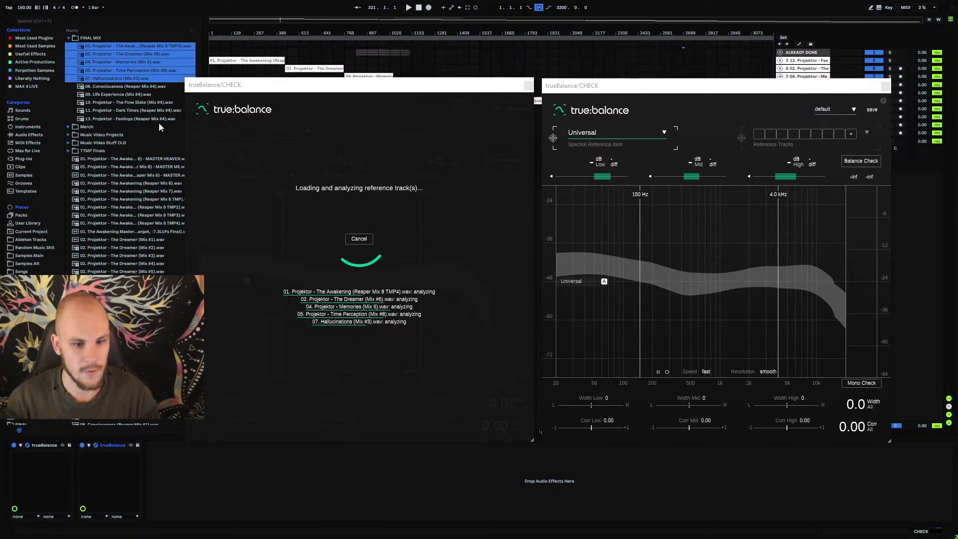
- Load the other five FINAL MIX songs, from Consciousness to Feelings, into the second true:balance instance as reference tracks
{"action": "left_click", "coordinate": [120, 86]}
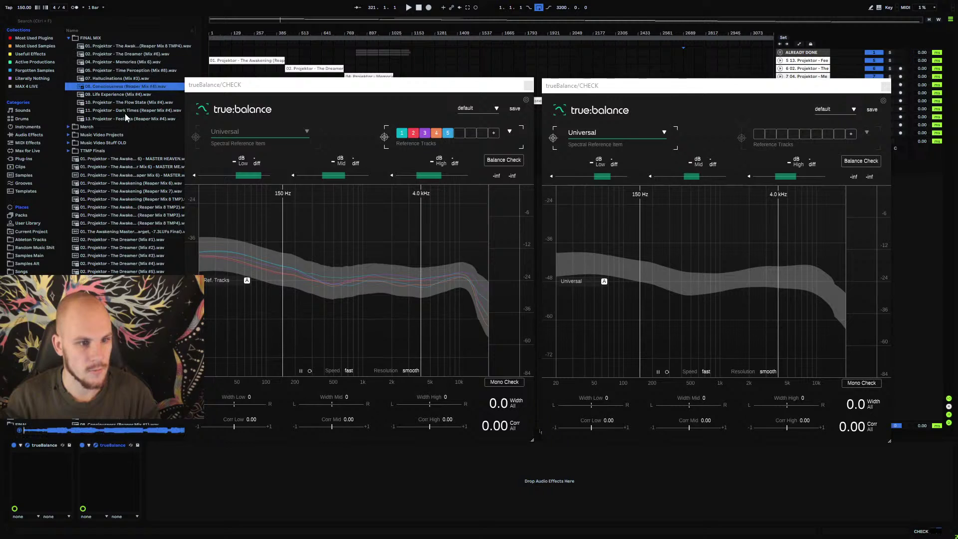
{"action": "left_click", "coordinate": [124, 118], "text": "shift"}
{"action": "left_click_drag", "start_coordinate": [121, 87], "coordinate": [722, 280]}
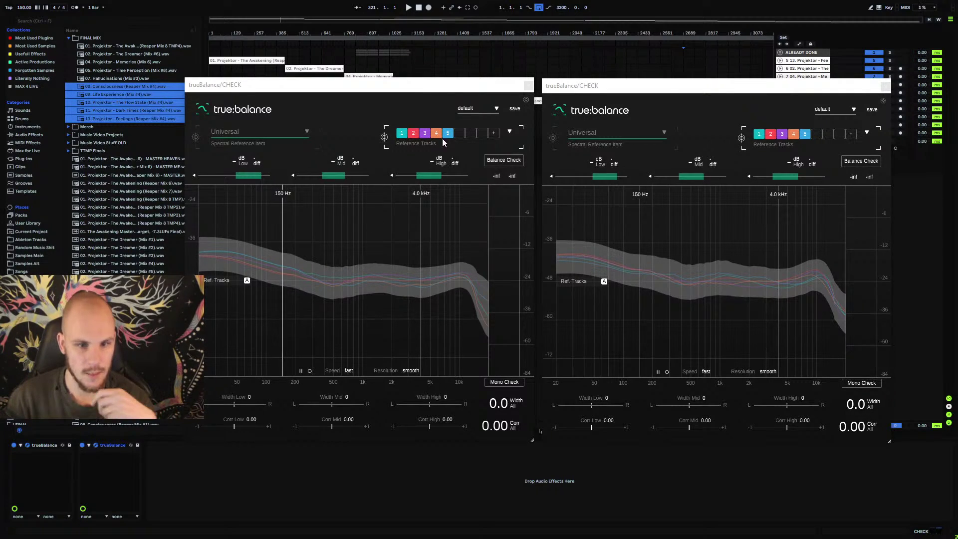
- Look up the song names in the first true:balance's reference list and mark its curves with the band dividers at about 508 Hz and 4.9 kHz
{"action": "left_click", "coordinate": [402, 134]}
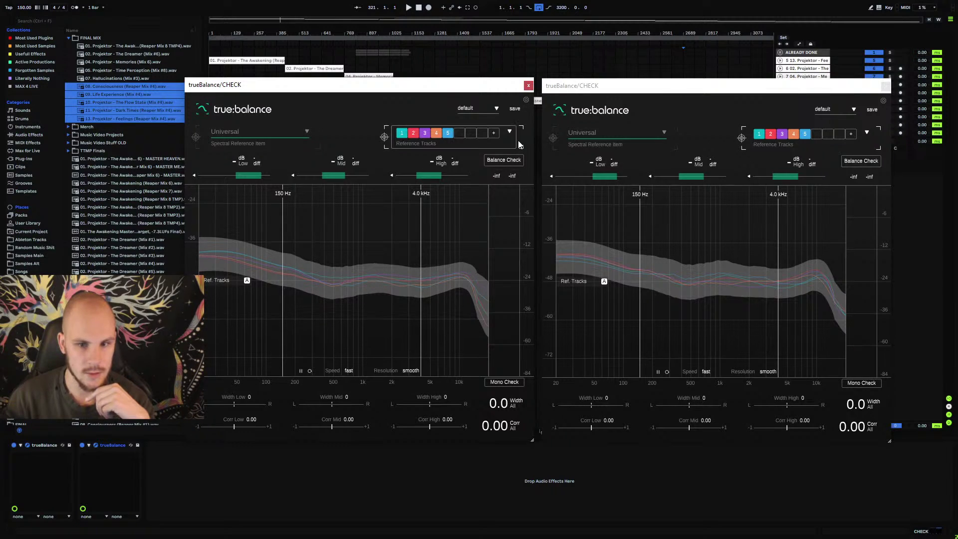
{"action": "left_click", "coordinate": [510, 132]}
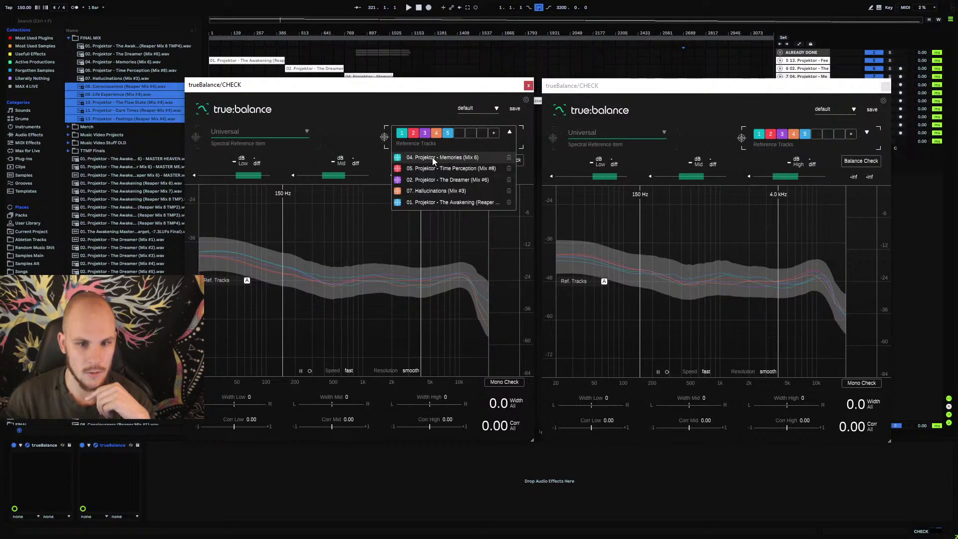
{"action": "left_click", "coordinate": [509, 132]}
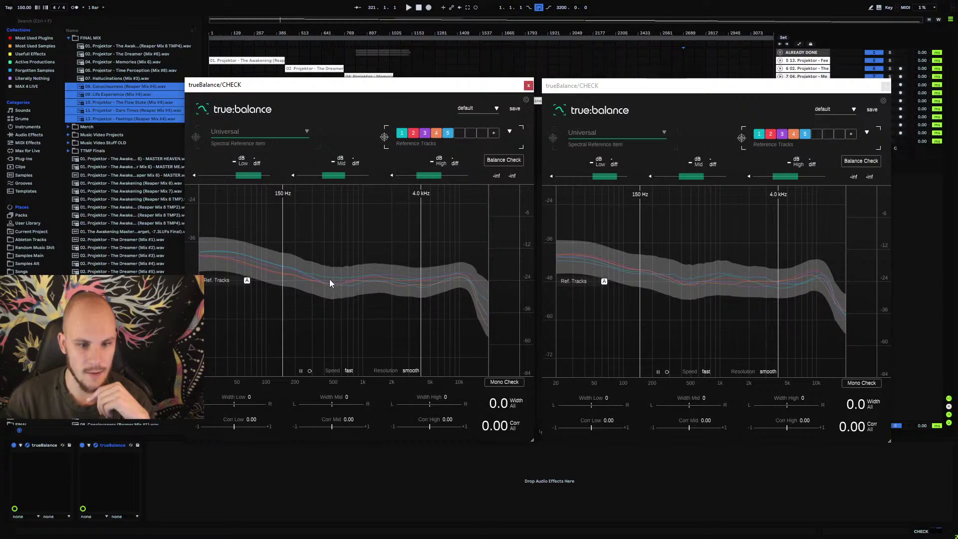
{"action": "left_click_drag", "start_coordinate": [281, 259], "coordinate": [334, 256]}
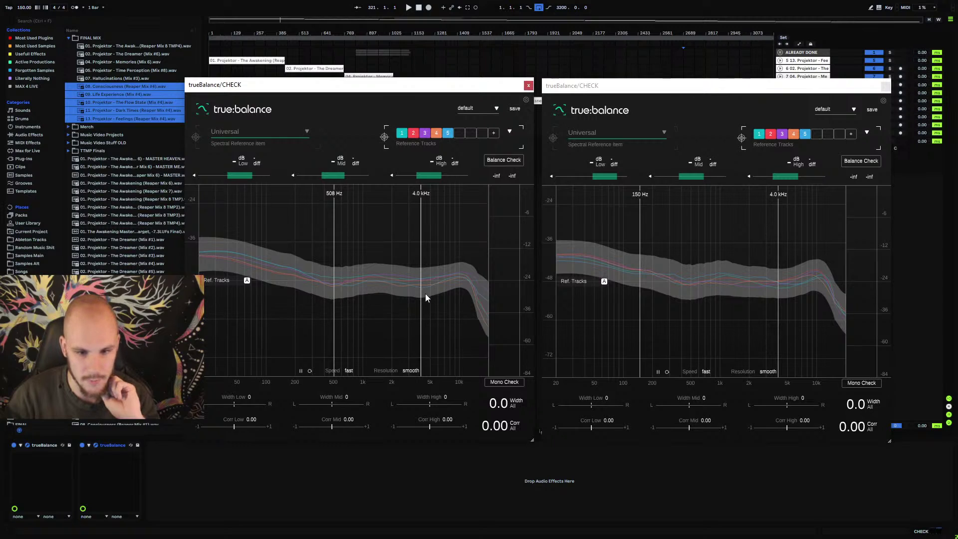
{"action": "mouse_move", "coordinate": [425, 293]}
{"action": "left_mouse_down"}
{"action": "mouse_move", "coordinate": [448, 292]}
{"action": "mouse_move", "coordinate": [430, 288]}
{"action": "left_mouse_up"}
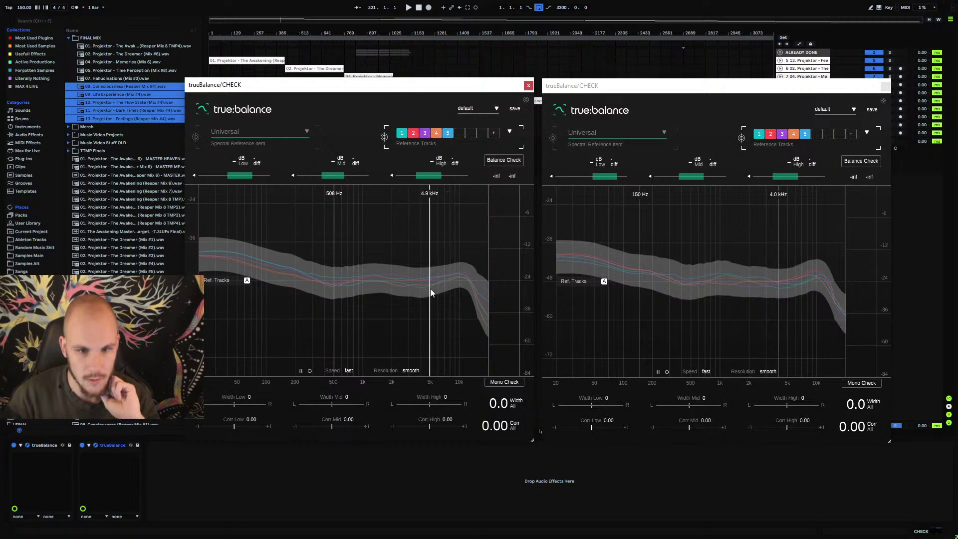
- Check which songs the orange and blue reference curves belong to in the first true:balance
{"action": "left_click", "coordinate": [436, 133]}
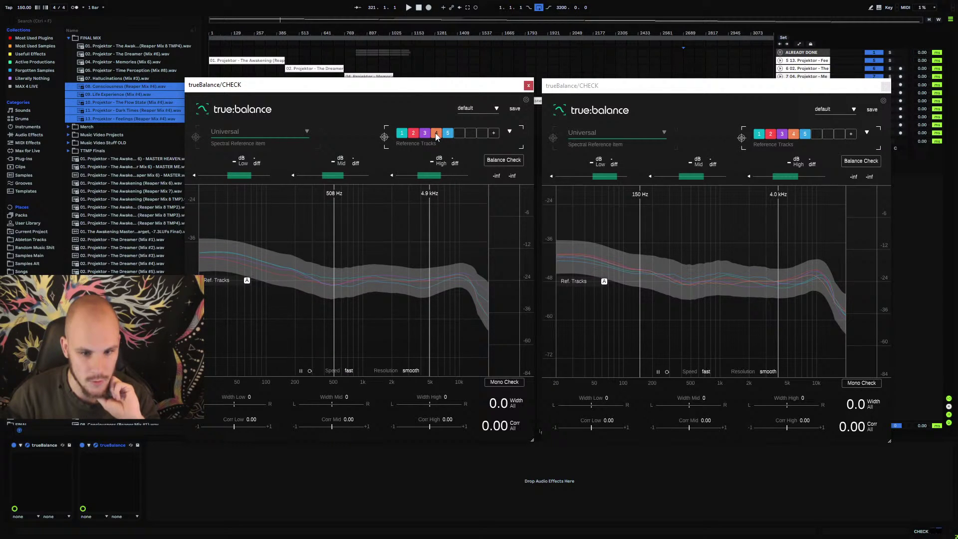
{"action": "left_click", "coordinate": [508, 133]}
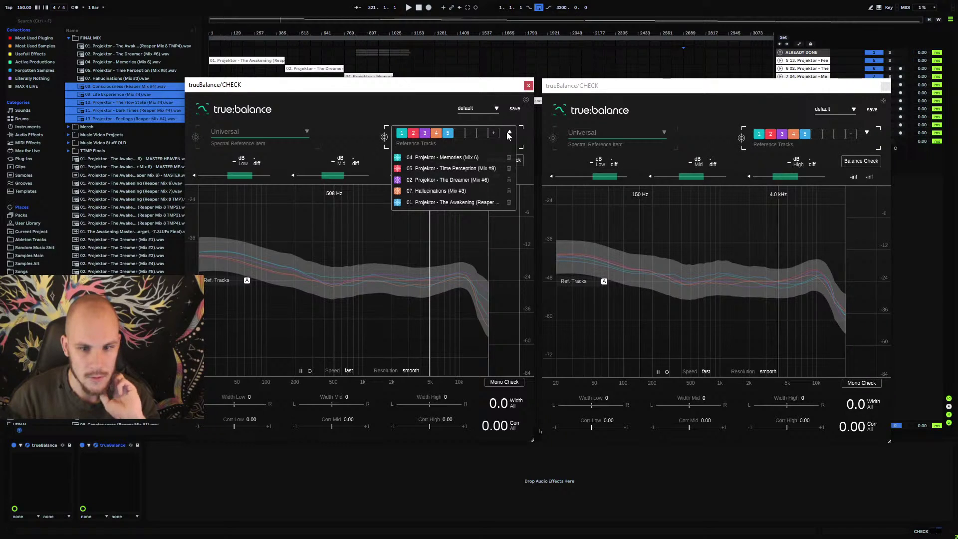
{"action": "left_click", "coordinate": [509, 132]}
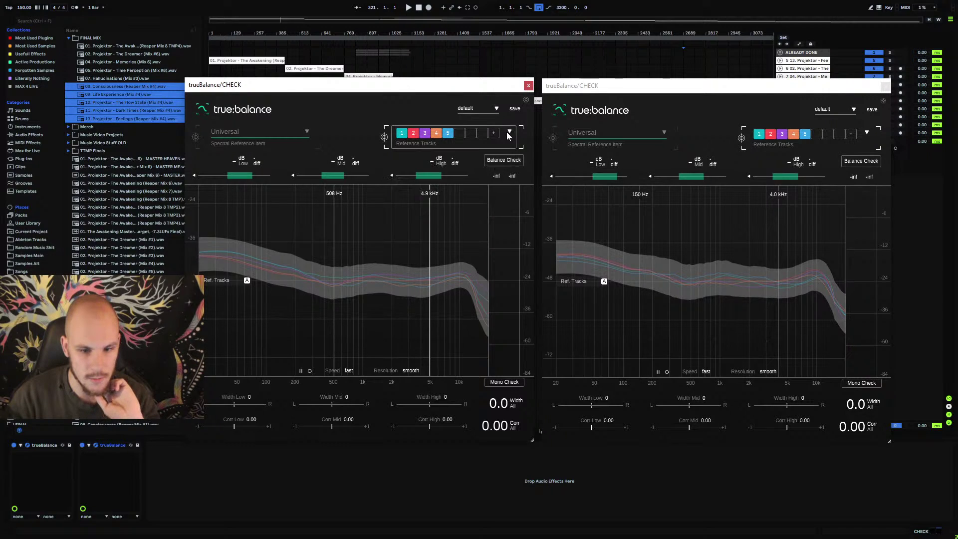
{"action": "left_click", "coordinate": [446, 134]}
{"action": "left_click", "coordinate": [447, 133]}
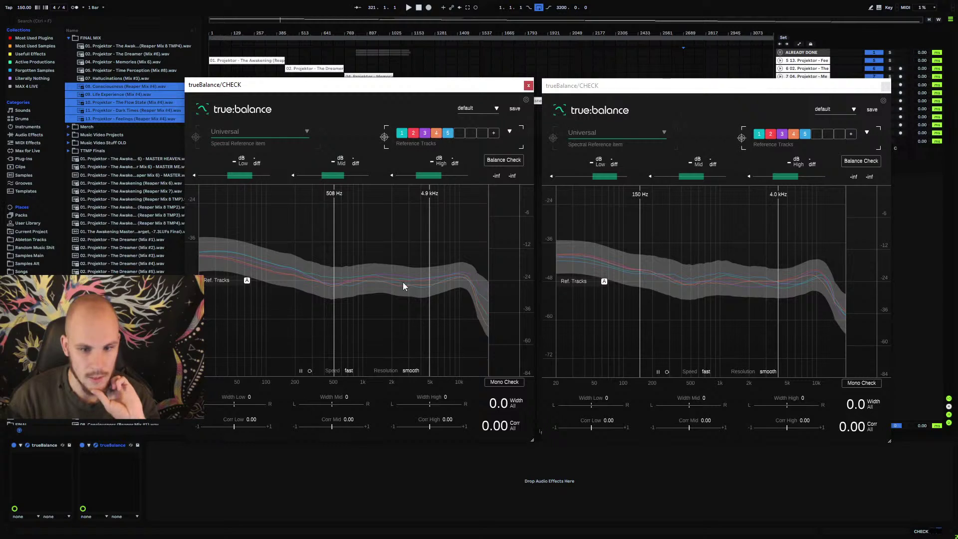
- Move the first true:balance's band dividers to about 1.5 kHz and 4.0 kHz
{"action": "mouse_move", "coordinate": [425, 295]}
{"action": "left_mouse_down"}
{"action": "mouse_move", "coordinate": [397, 296]}
{"action": "mouse_move", "coordinate": [409, 304]}
{"action": "left_mouse_up"}
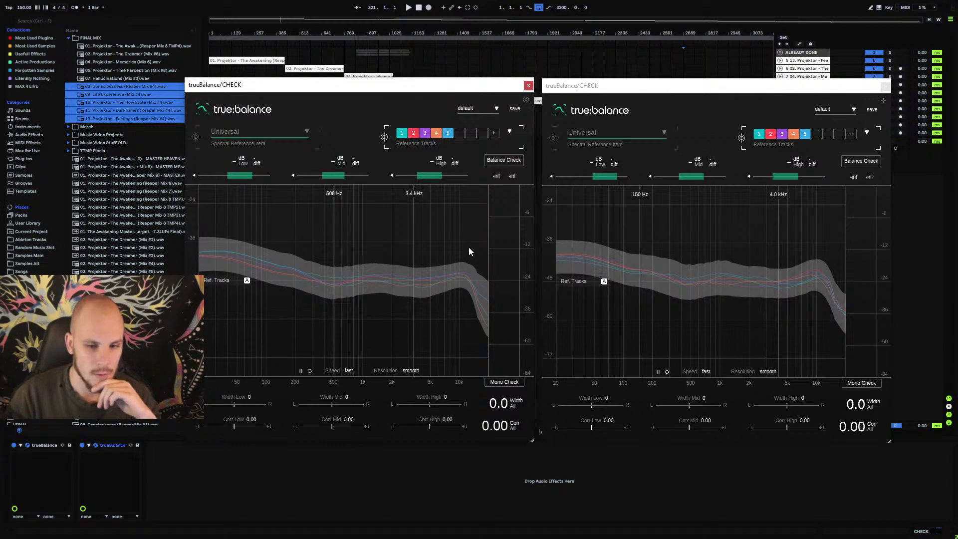
{"action": "left_click_drag", "start_coordinate": [414, 252], "coordinate": [420, 254]}
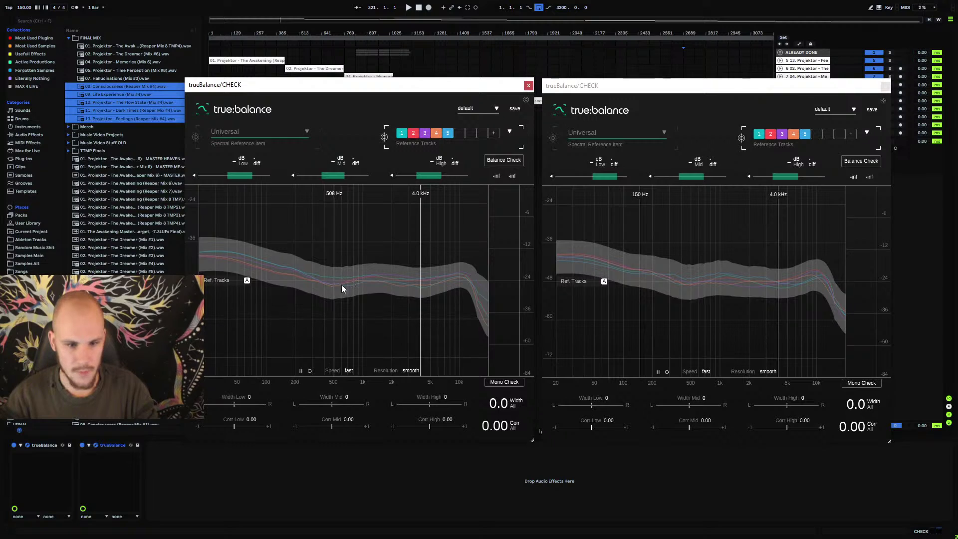
{"action": "left_click_drag", "start_coordinate": [334, 280], "coordinate": [384, 266]}
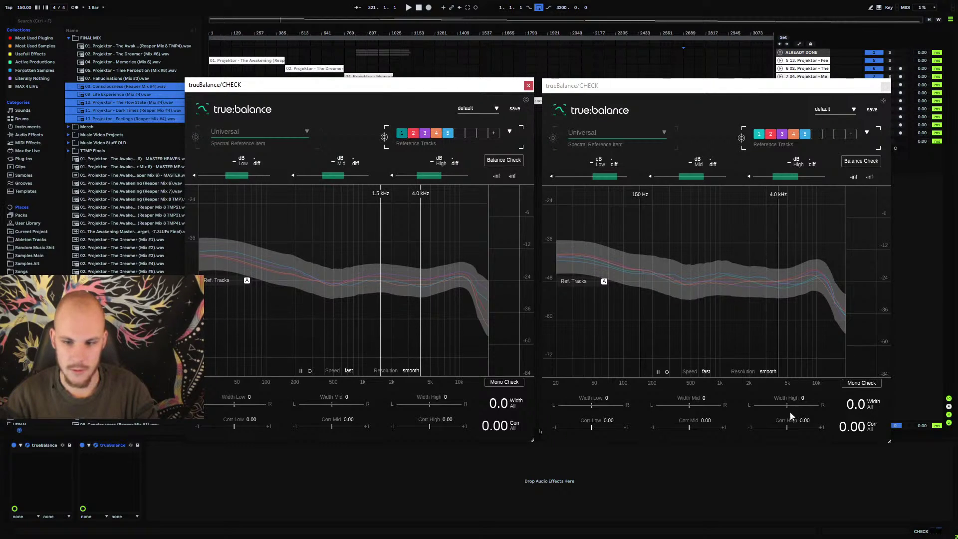
- Compare the individual reference curves in the second true:balance with the song names in its reference list
{"action": "left_click", "coordinate": [806, 135]}
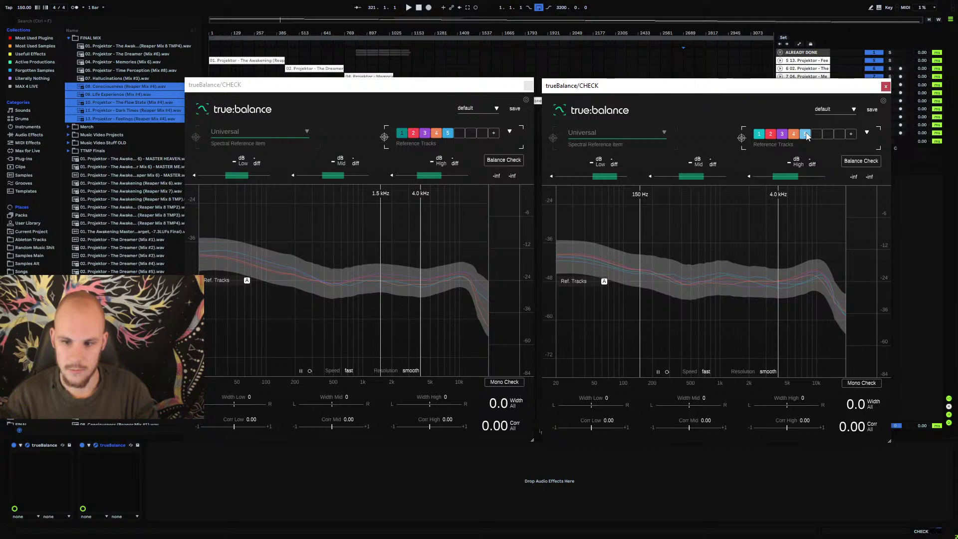
{"action": "left_click", "coordinate": [866, 132]}
{"action": "left_click", "coordinate": [867, 134]}
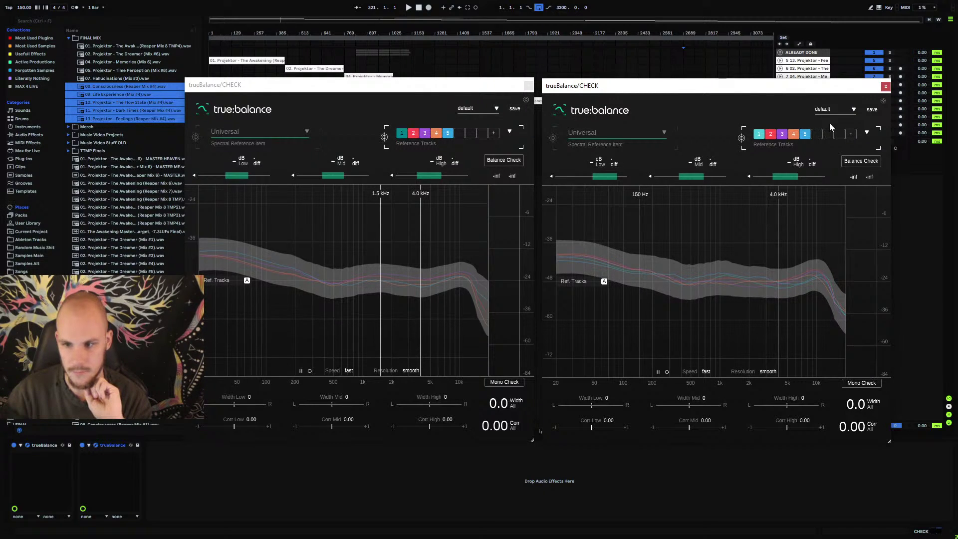
{"action": "left_click", "coordinate": [869, 133]}
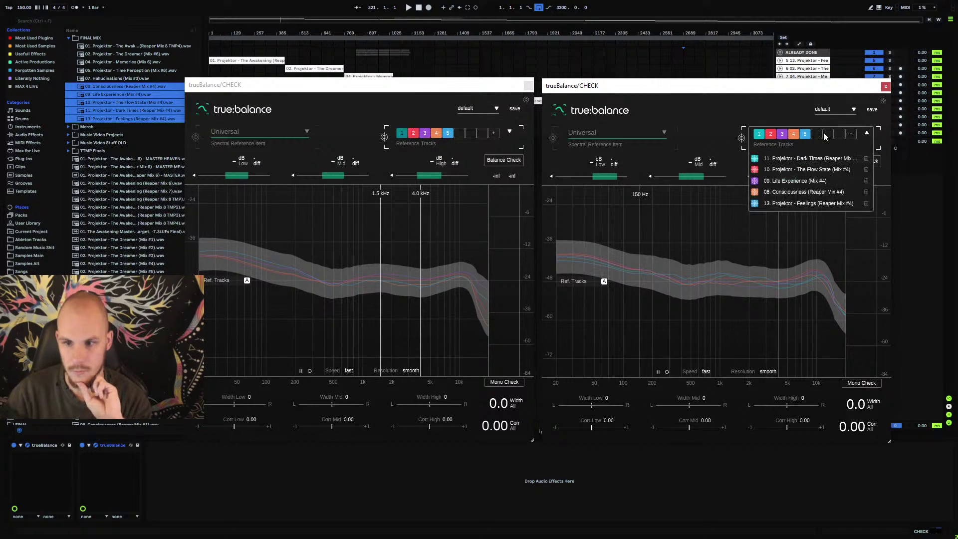
{"action": "left_click", "coordinate": [761, 135]}
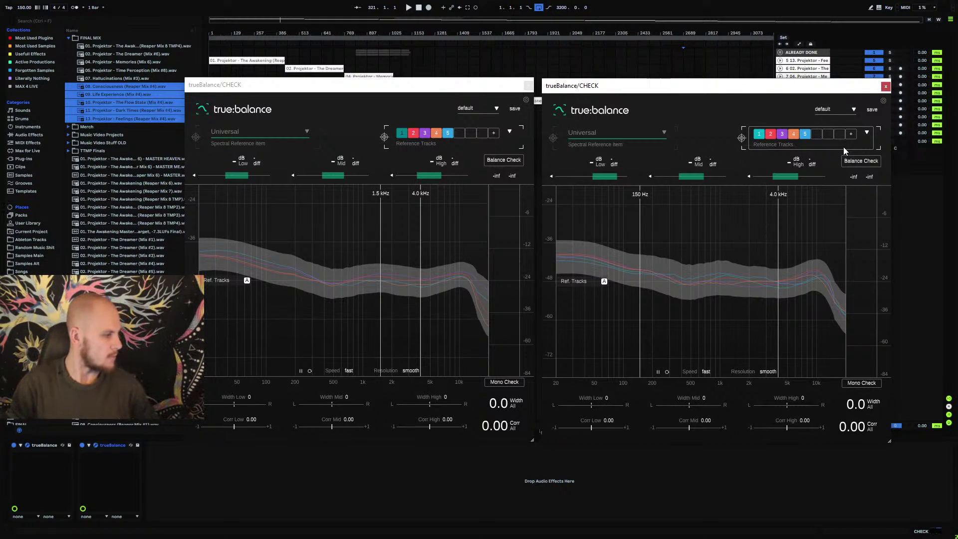
- Close both true:balance windows and fold the CHECK track
{"action": "left_click", "coordinate": [528, 84]}
{"action": "left_click", "coordinate": [885, 86]}
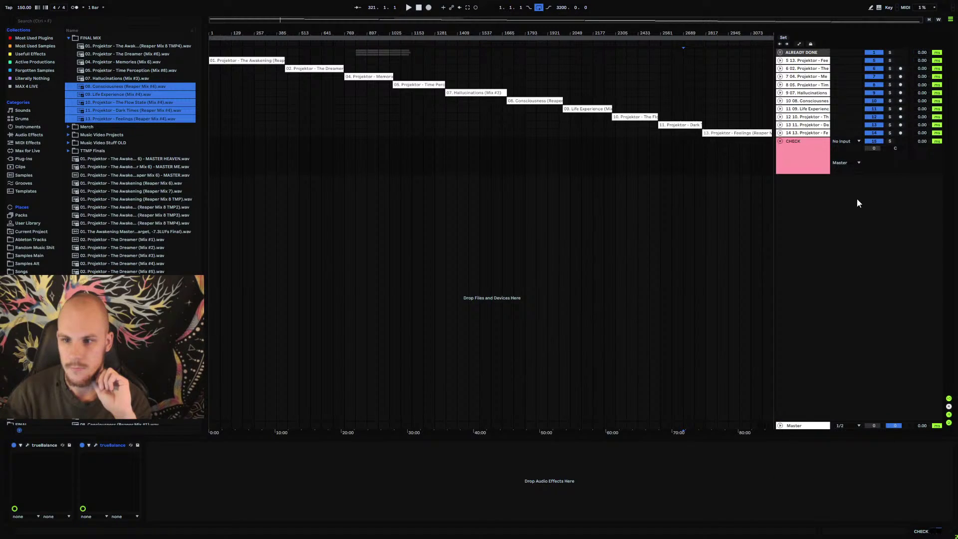
{"action": "left_click", "coordinate": [782, 141]}
- Go through the song tracks one by one from the first song to Feelings to review their names and devices
{"action": "left_click", "coordinate": [807, 133]}
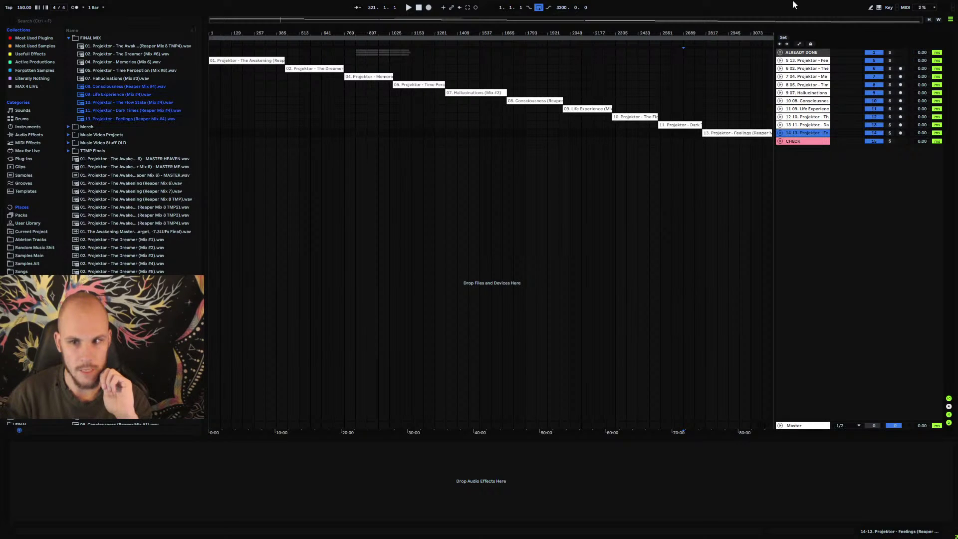
{"action": "left_click", "coordinate": [814, 60]}
{"action": "key", "text": "Down"}
{"action": "key", "text": "Down"}
{"action": "key", "text": "Down"}
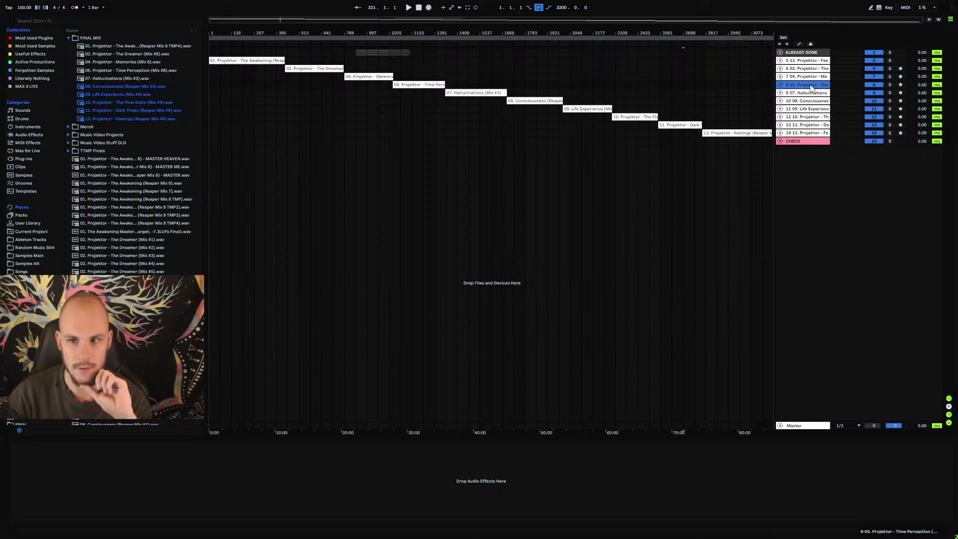
{"action": "left_click", "coordinate": [809, 93]}
{"action": "left_click", "coordinate": [810, 101]}
{"action": "left_click", "coordinate": [808, 108]}
{"action": "left_click", "coordinate": [808, 117]}
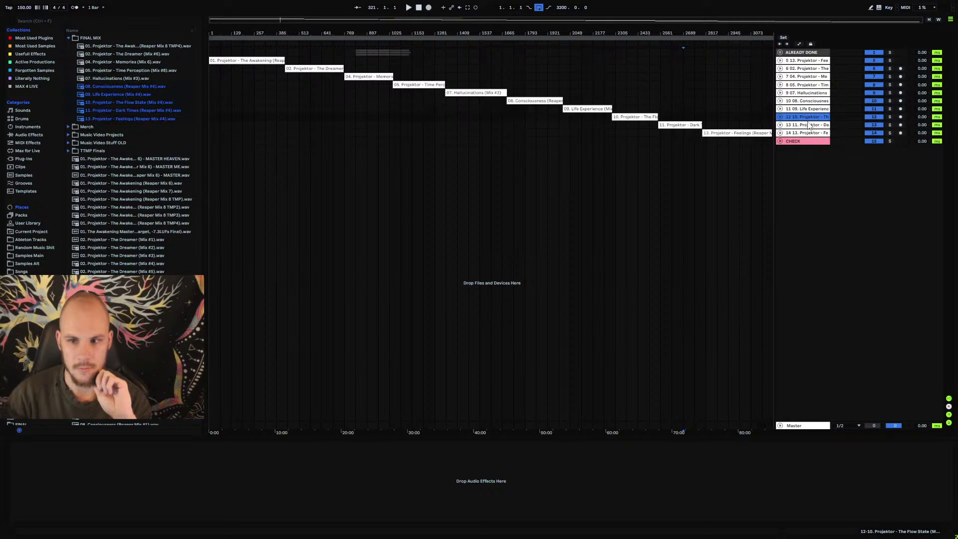
{"action": "left_click", "coordinate": [809, 125]}
{"action": "left_click", "coordinate": [809, 132]}
- Widen the track headers and rename the first song track "1. The Awakening"
{"action": "left_click", "coordinate": [801, 60]}
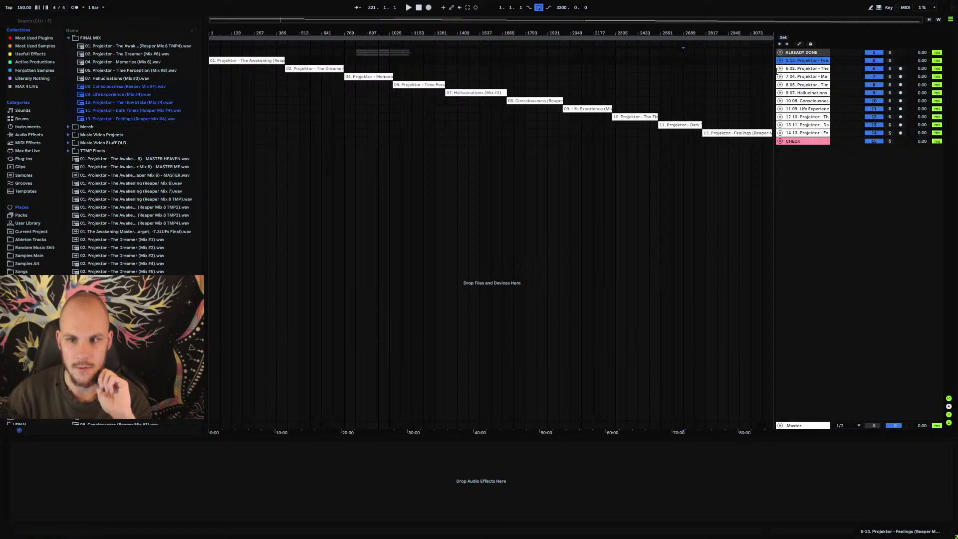
{"action": "left_click_drag", "start_coordinate": [776, 71], "coordinate": [728, 75]}
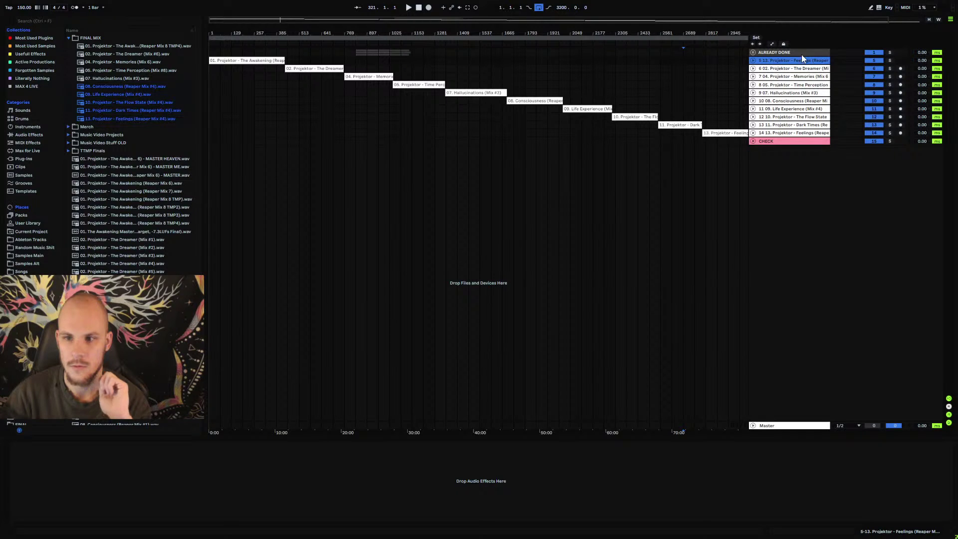
{"action": "right_click", "coordinate": [758, 59]}
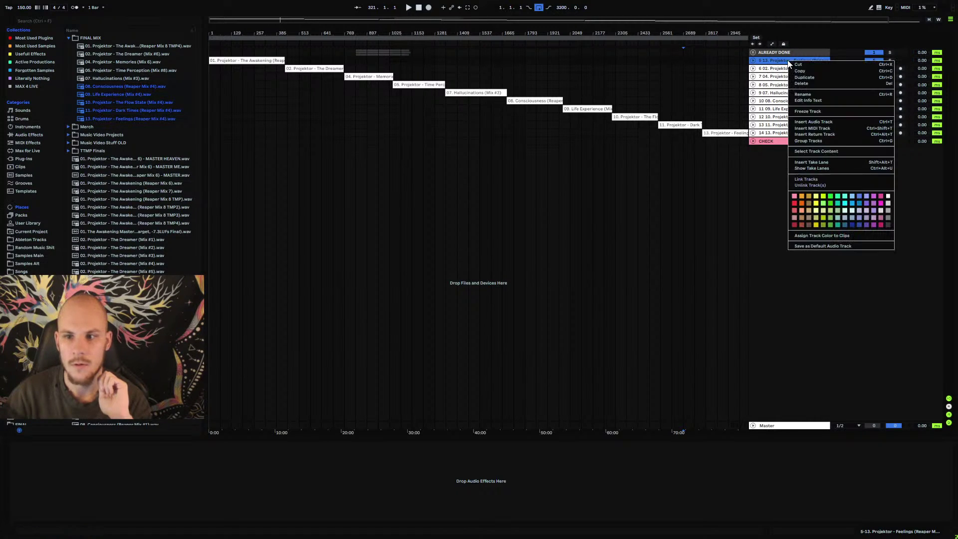
{"action": "left_click", "coordinate": [813, 95]}
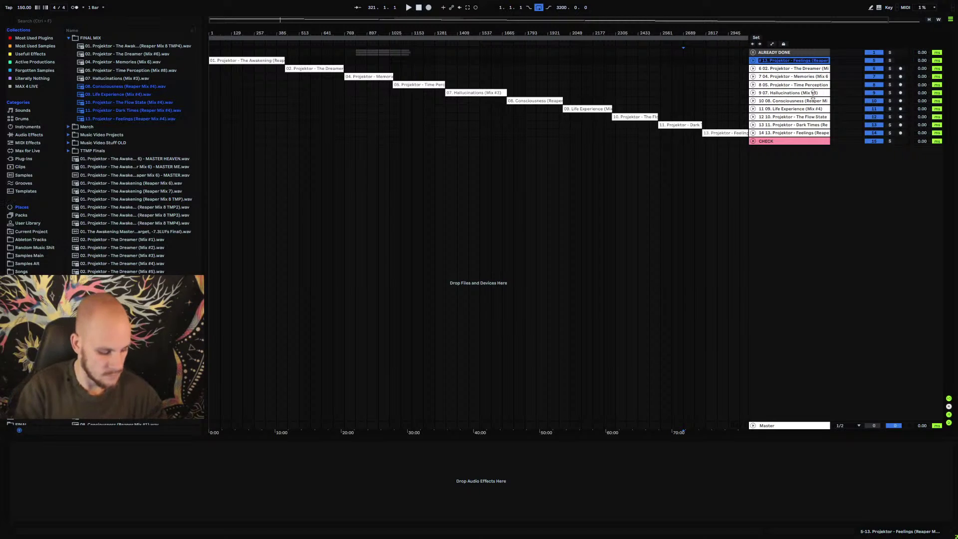
{"action": "type", "text": "The Awak"}
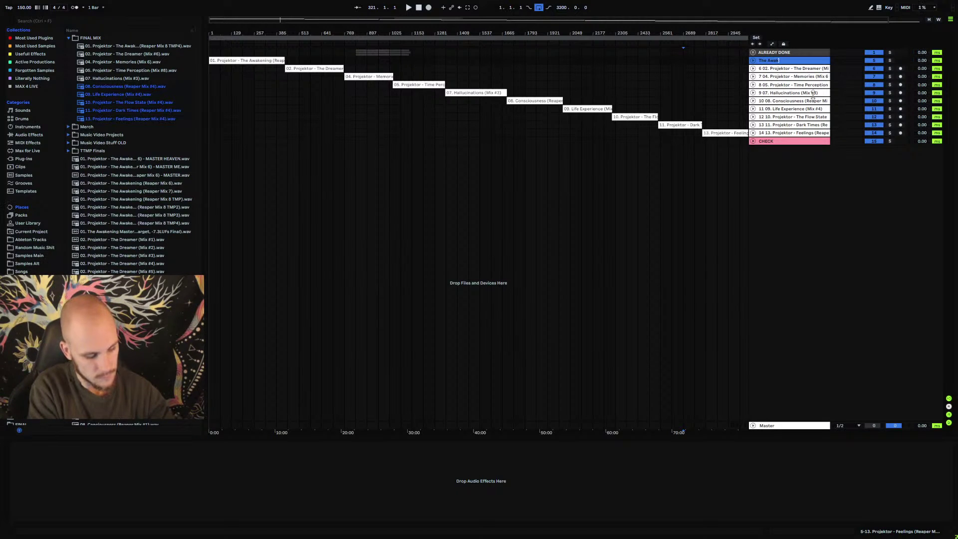
{"action": "type", "text": "ening"}
{"action": "key", "text": "Return"}
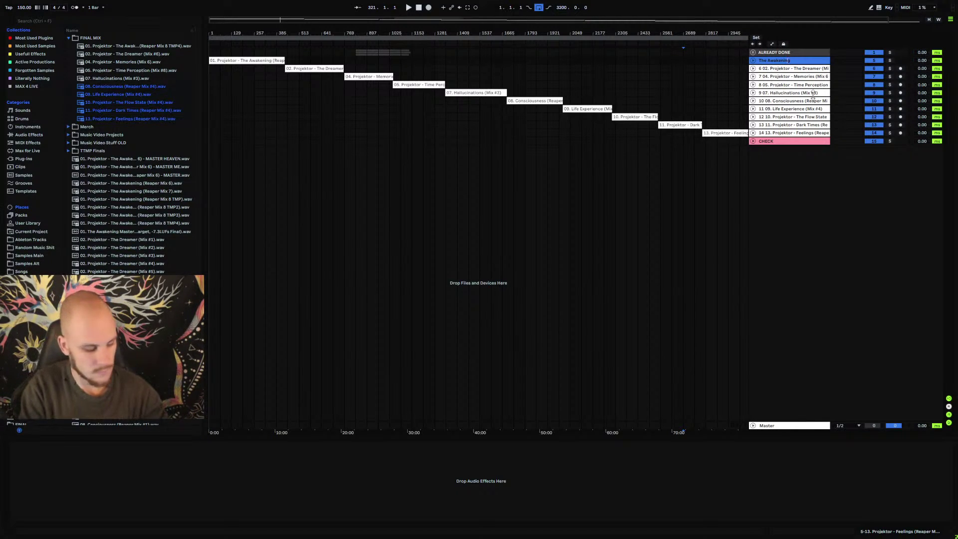
{"action": "key", "text": "ctrl+r"}
{"action": "key", "text": "Home"}
{"action": "type", "text": "1."}
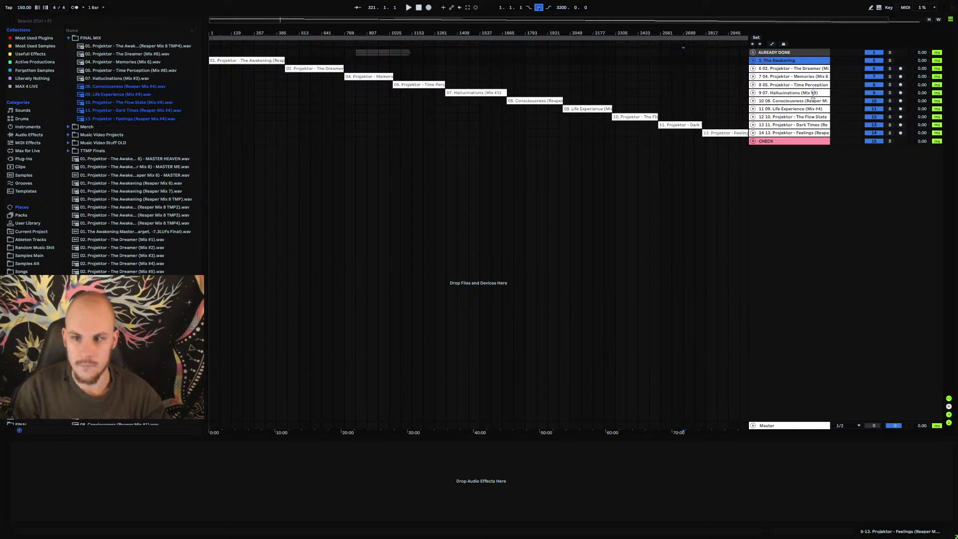
{"action": "key", "text": "Return"}
- Rename the second song track "2. The Dreamer"
{"action": "right_click", "coordinate": [810, 72]}
{"action": "left_click", "coordinate": [825, 102]}
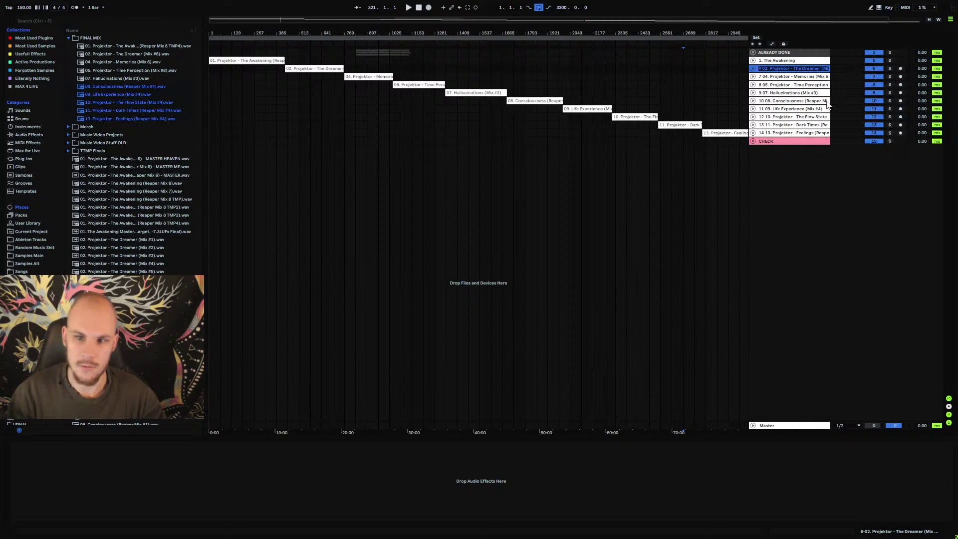
{"action": "type", "text": "2. Th"}
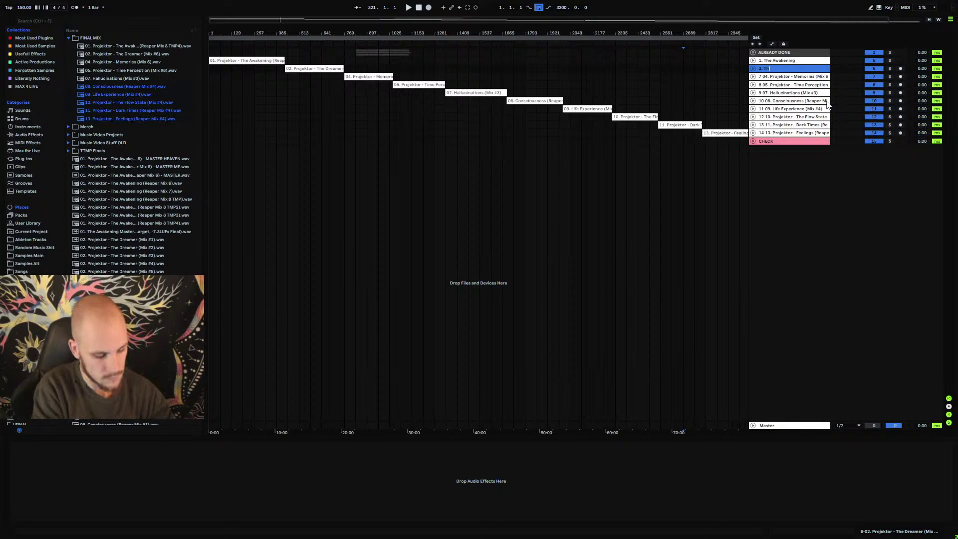
{"action": "type", "text": "e Dreamer"}
{"action": "key", "text": "Return"}
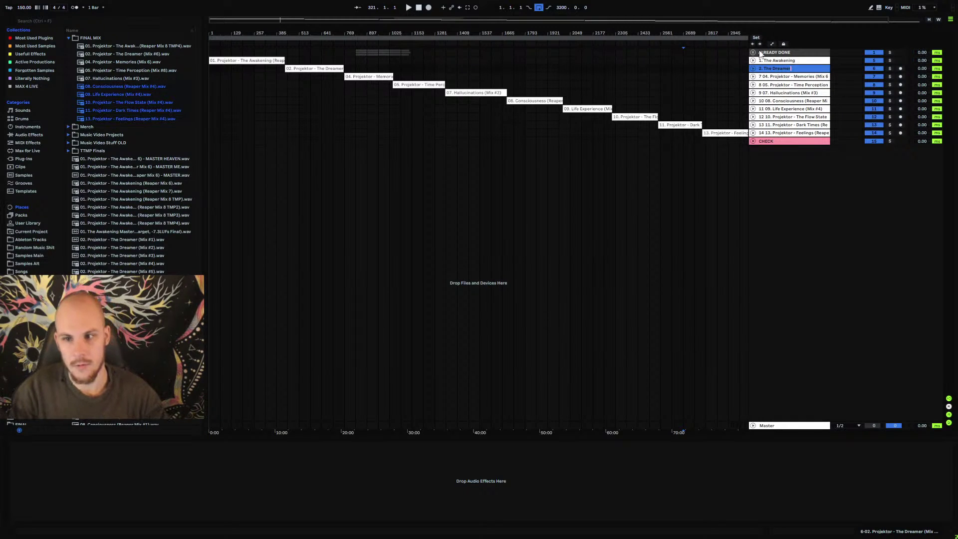
- Rename the Memories song track "4. Memories", dropping the artist name and mix suffix
{"action": "right_click", "coordinate": [772, 76]}
{"action": "left_click", "coordinate": [792, 111]}
{"action": "type", "text": "4"}
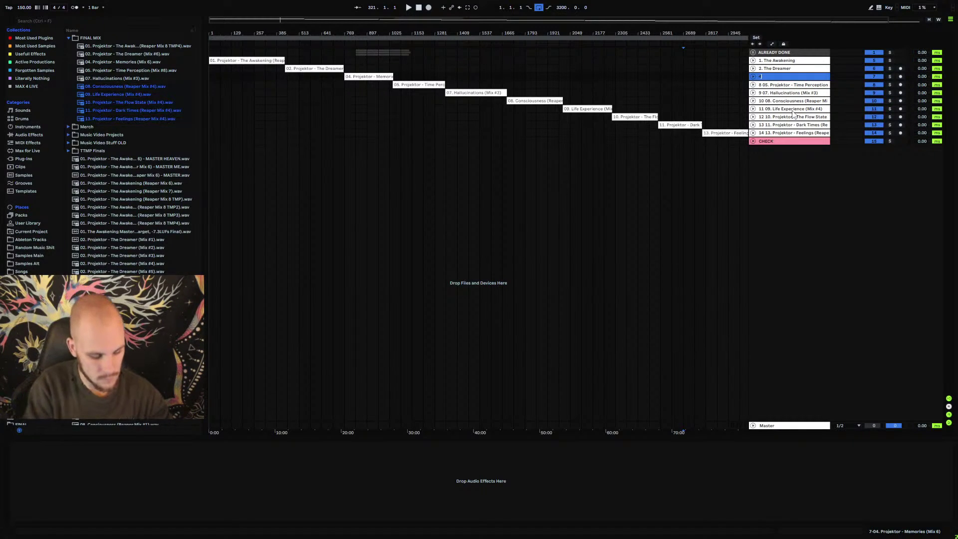
{"action": "type", "text": ". Memories"}
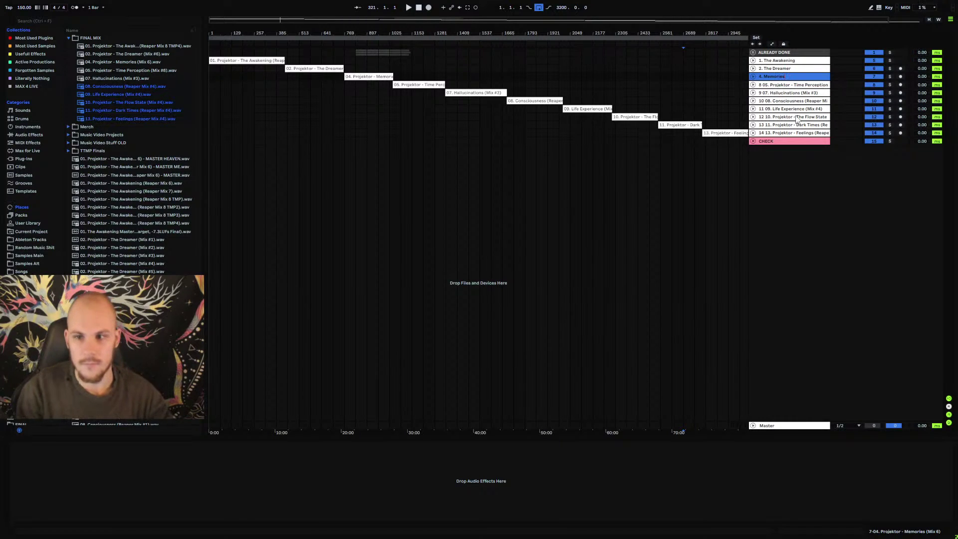
- Rename the Time Perception song track "5. Time Perception"
{"action": "right_click", "coordinate": [792, 84]}
{"action": "left_click", "coordinate": [810, 119]}
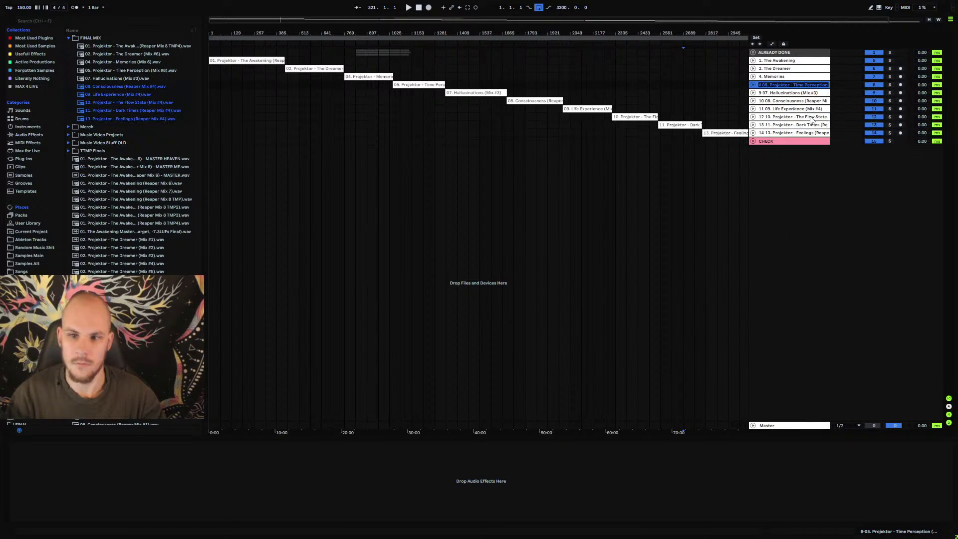
{"action": "type", "text": "5. "}
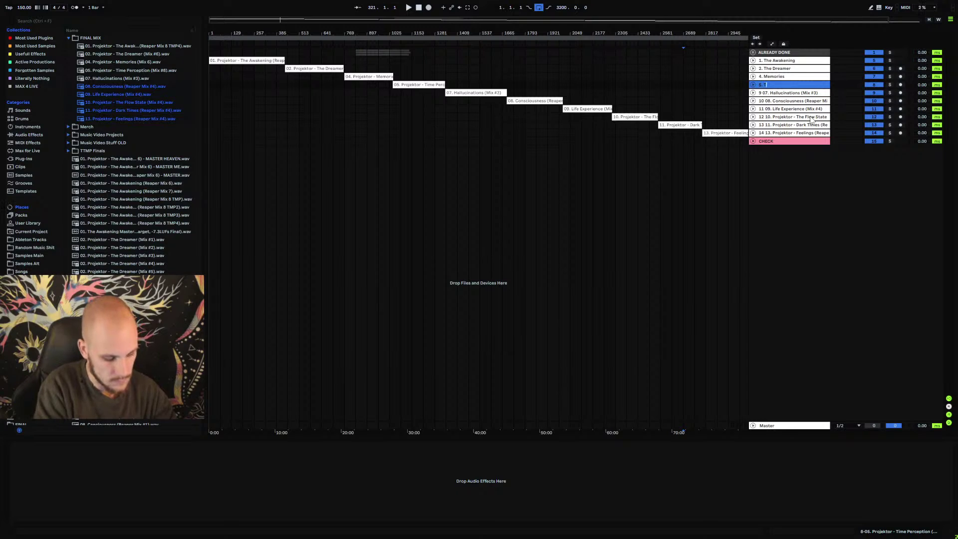
{"action": "type", "text": "Time Perception"}
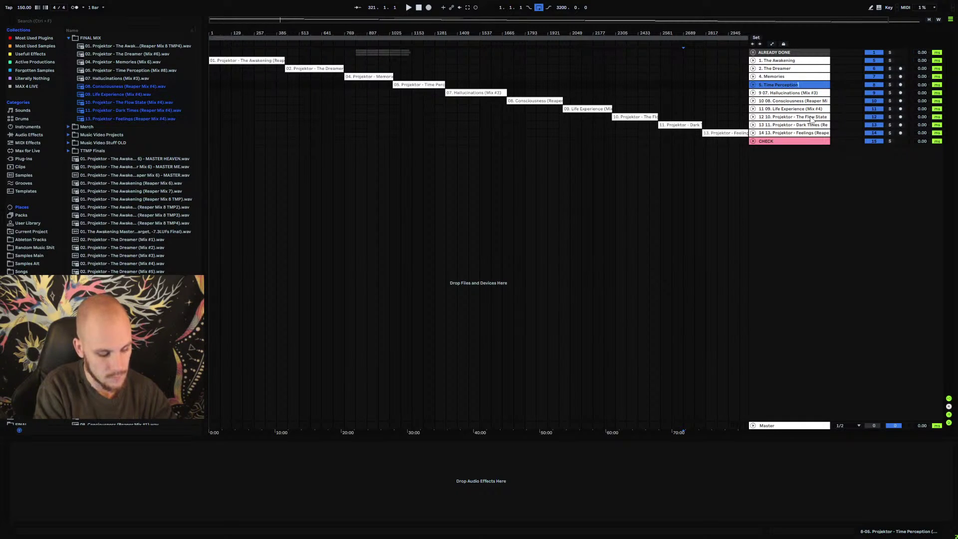
- Rename the next two song tracks "7. Hallucinations" and "8. Consciousness"
{"action": "right_click", "coordinate": [792, 92]}
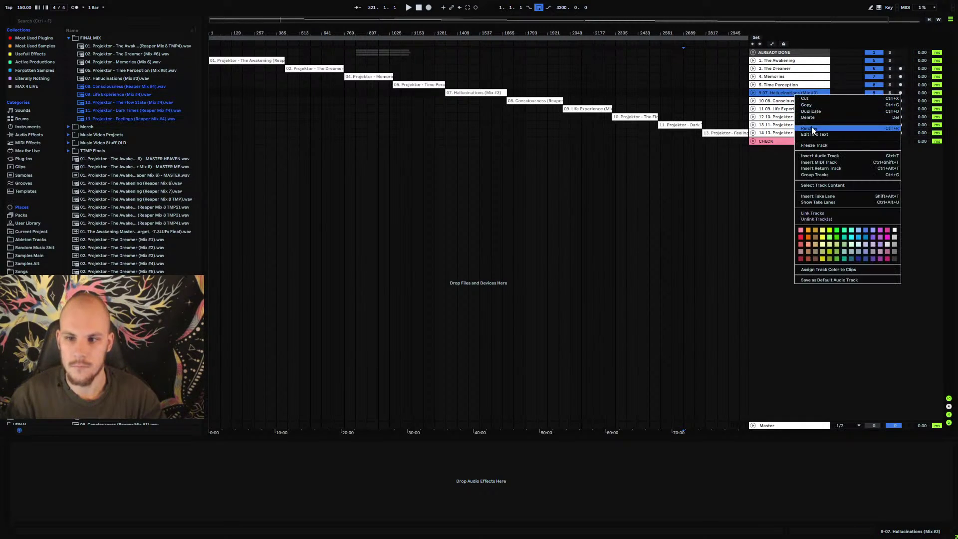
{"action": "left_click", "coordinate": [811, 127]}
{"action": "type", "text": "7"}
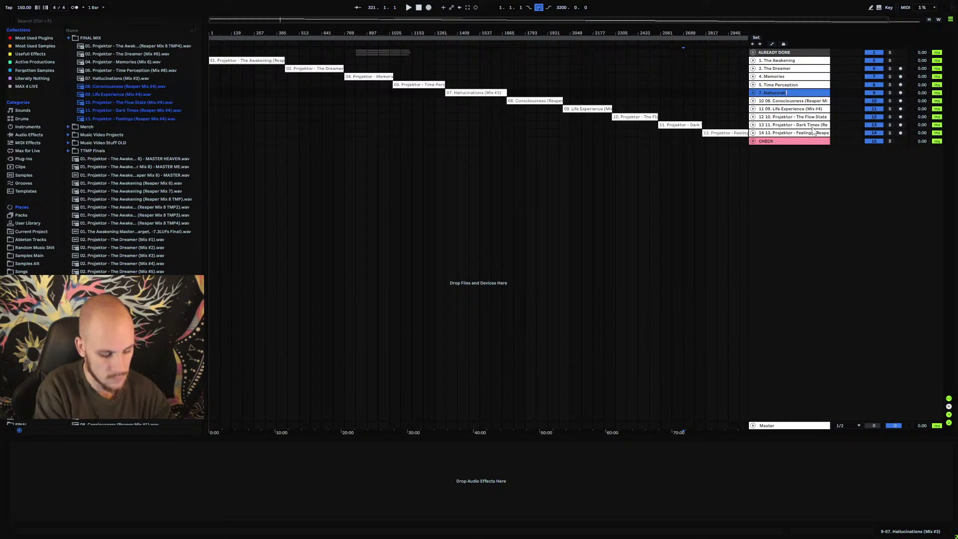
{"action": "right_click", "coordinate": [799, 101]}
{"action": "left_click", "coordinate": [818, 136]}
{"action": "type", "text": "8"}
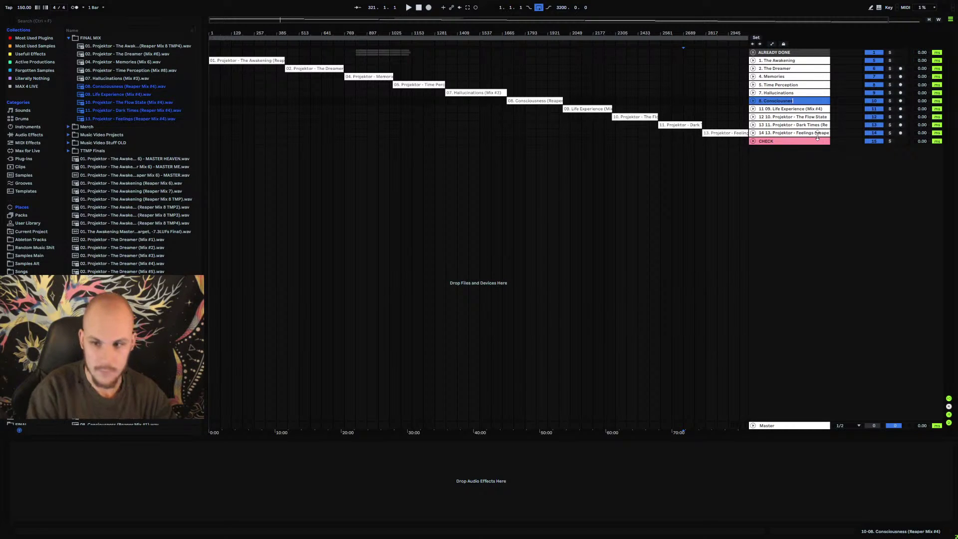
- Rename the Life Experience song track "9. Life Experience", without the mix suffix
{"action": "left_click", "coordinate": [772, 109]}
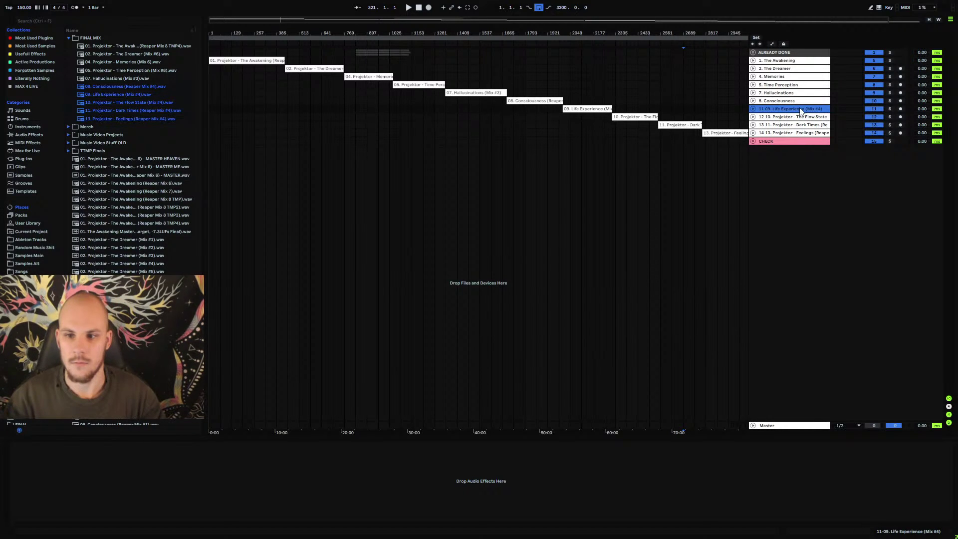
{"action": "left_click", "coordinate": [771, 103]}
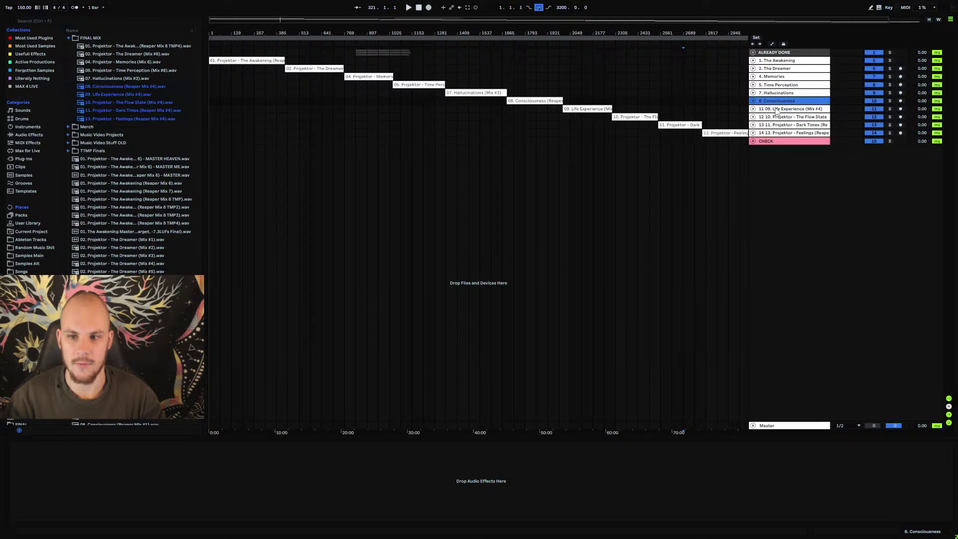
{"action": "left_click", "coordinate": [776, 111]}
{"action": "right_click", "coordinate": [777, 108]}
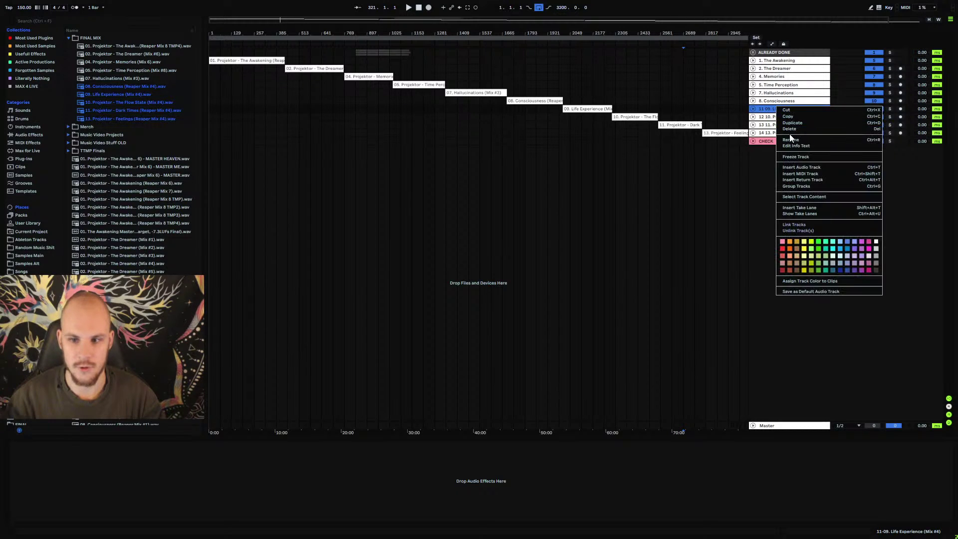
{"action": "left_click", "coordinate": [790, 139]}
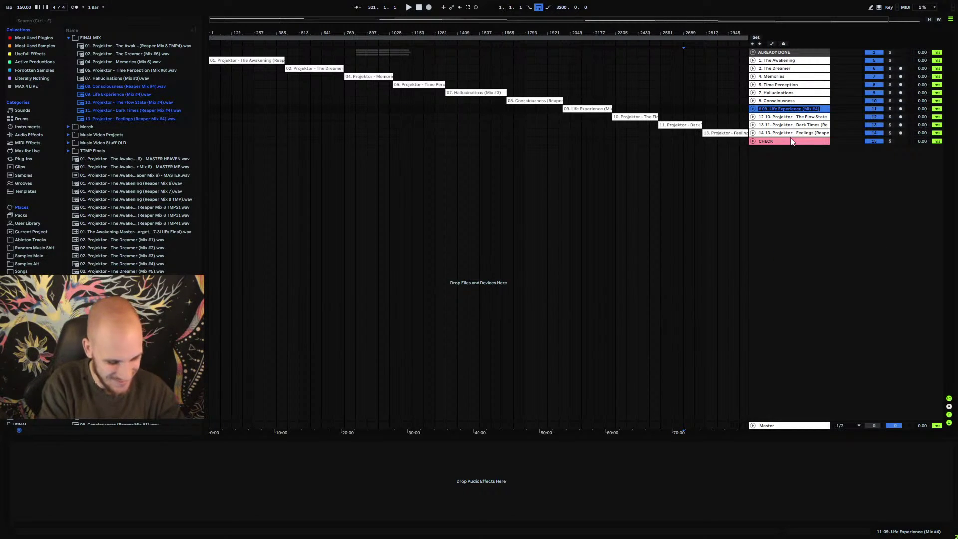
{"action": "type", "text": "10"}
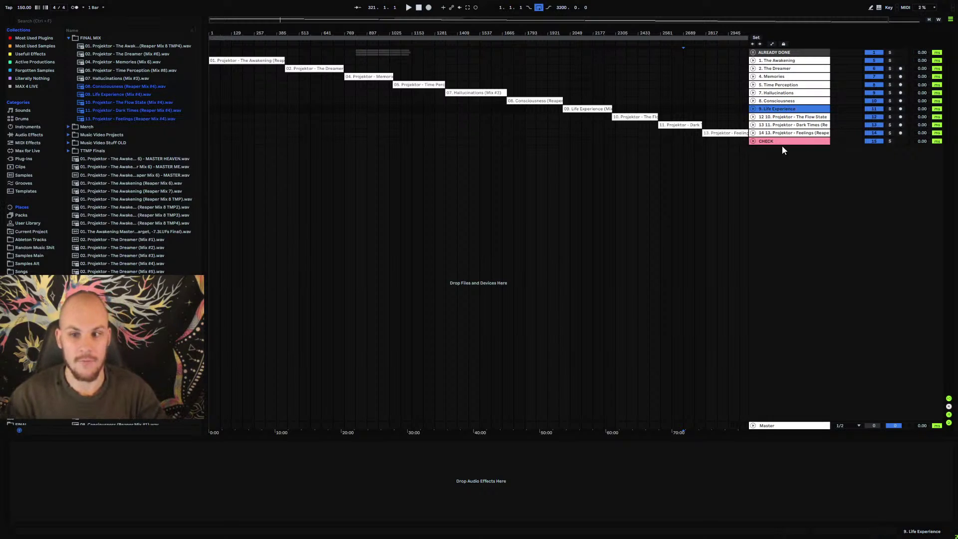
{"action": "type", "text": "e"}
- Rename the Flow State song track "10. The Flow State"
{"action": "left_click", "coordinate": [786, 117]}
{"action": "right_click", "coordinate": [786, 118]}
{"action": "left_click", "coordinate": [813, 152]}
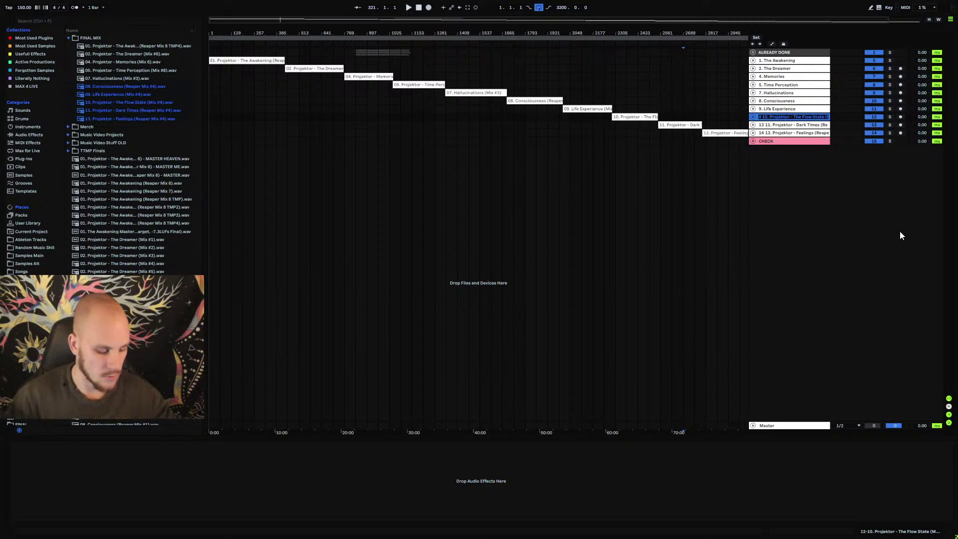
{"action": "type", "text": "10."}
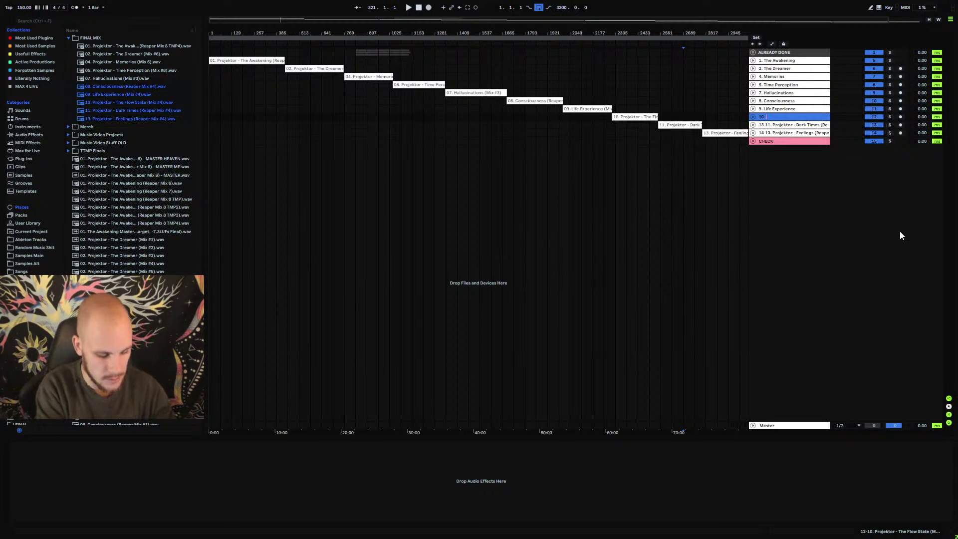
{"action": "type", "text": "he Fl"}
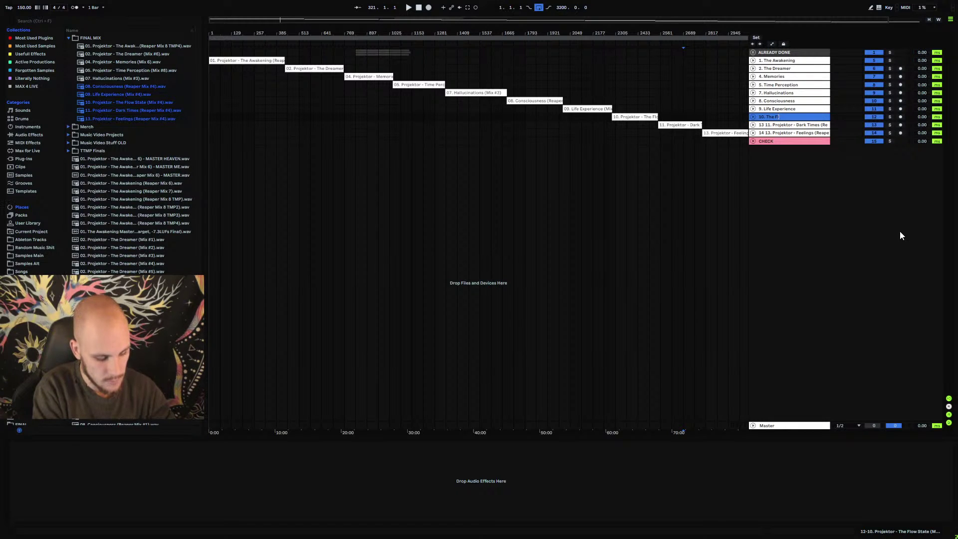
{"action": "type", "text": "ow Sta"}
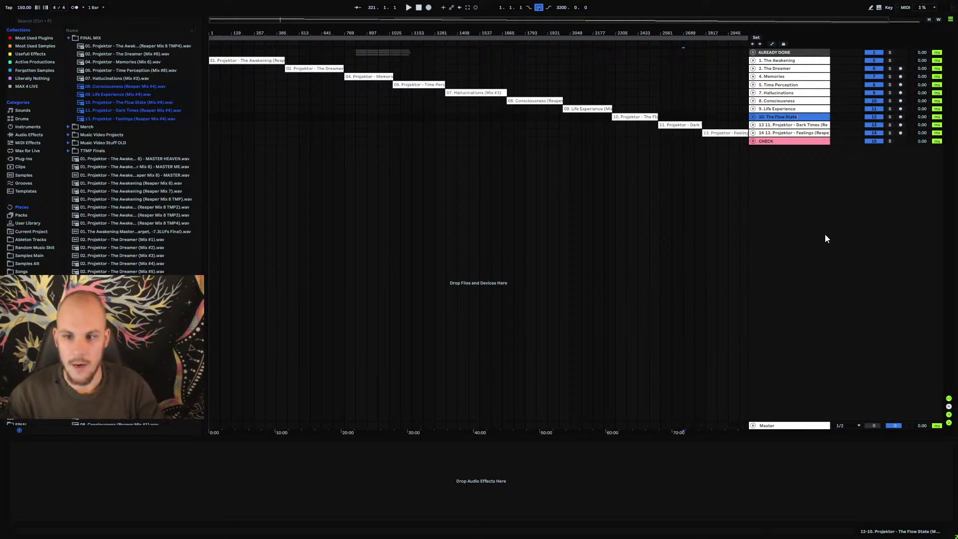
{"action": "type", "text": "te"}
- Rename the Dark Times song track "11. Dark Times"
{"action": "left_click", "coordinate": [803, 125]}
{"action": "right_click", "coordinate": [804, 125]}
{"action": "left_click", "coordinate": [829, 157]}
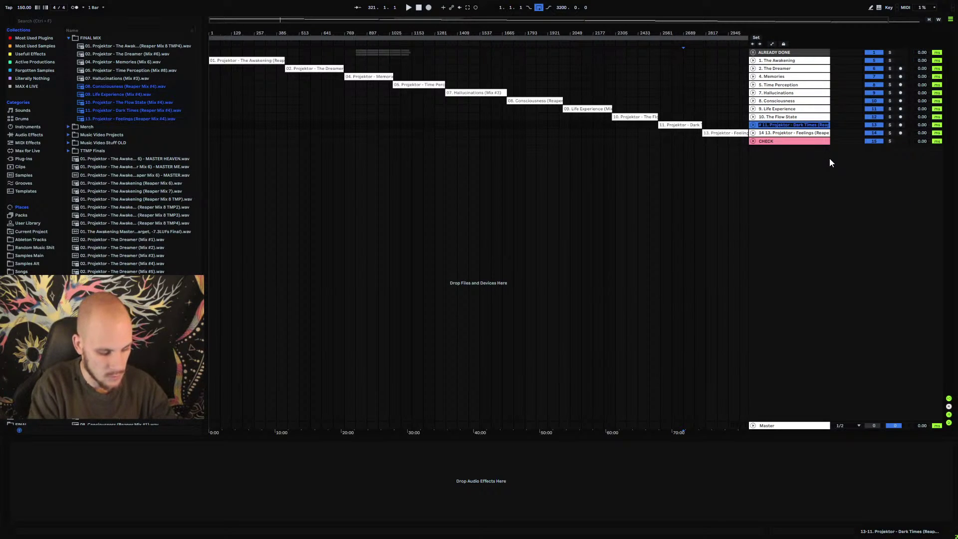
{"action": "type", "text": "11"}
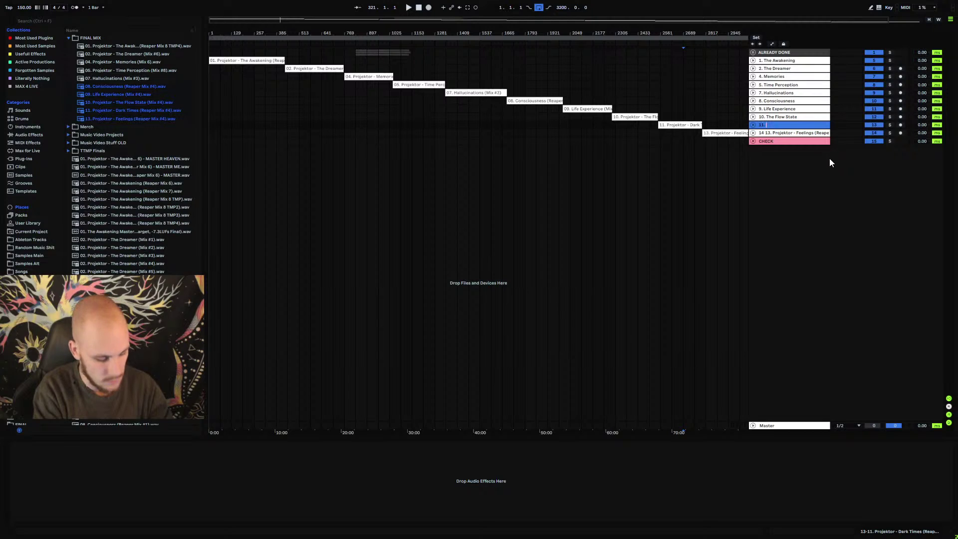
{"action": "type", "text": ". Dark"}
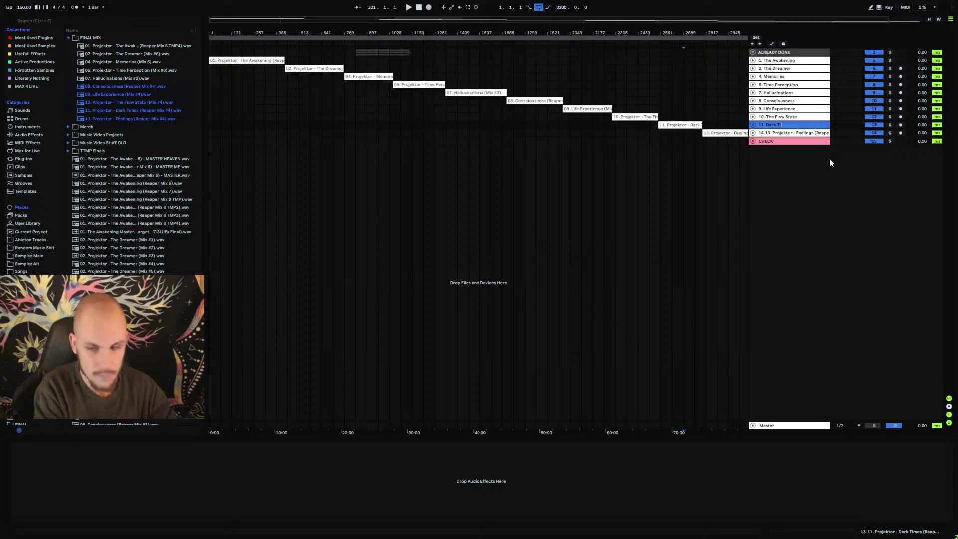
{"action": "type", "text": " Times"}
{"action": "key", "text": "Return"}
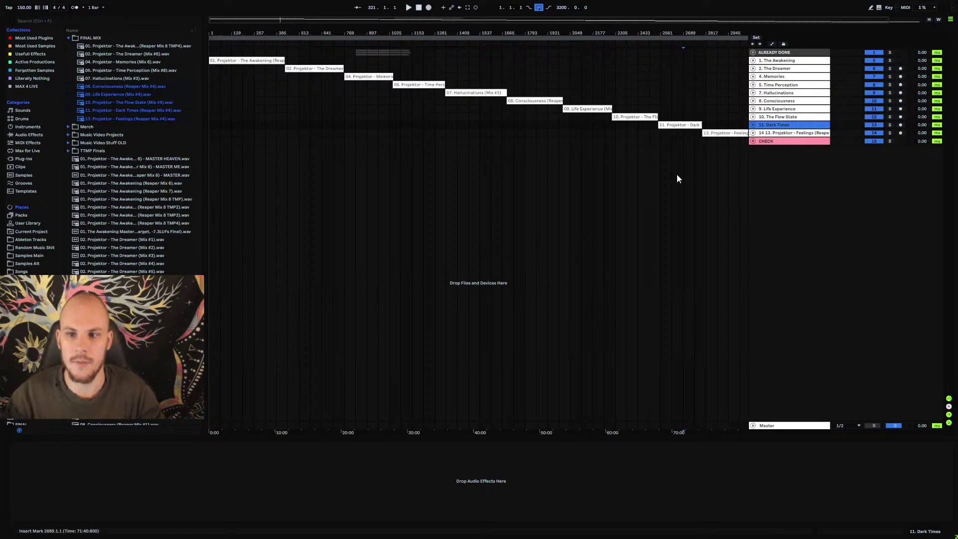
- Unfold the ALREADY DONE group and change the leading number of its Breaking the Habit track to 6
{"action": "left_click", "coordinate": [753, 52]}
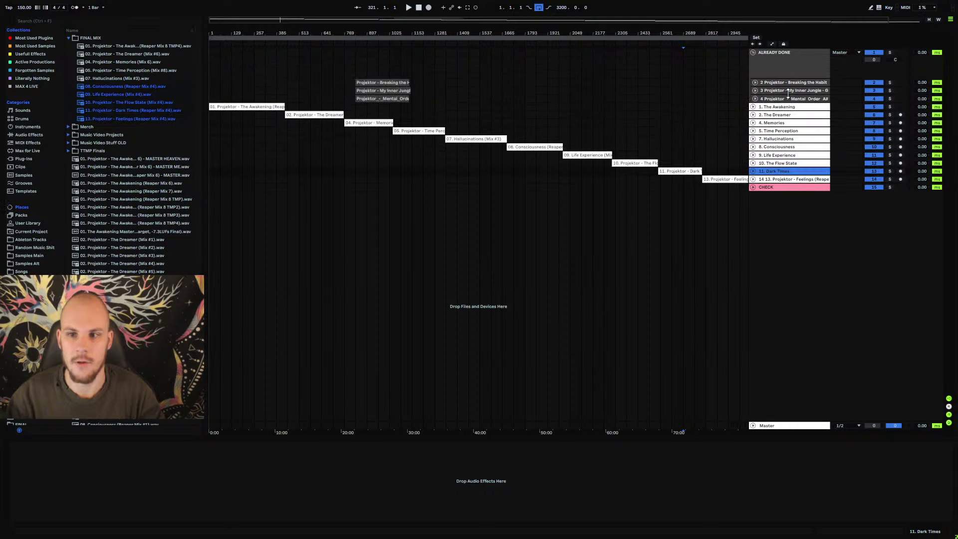
{"action": "left_click", "coordinate": [776, 82]}
{"action": "left_click", "coordinate": [773, 92]}
{"action": "right_click", "coordinate": [781, 83]}
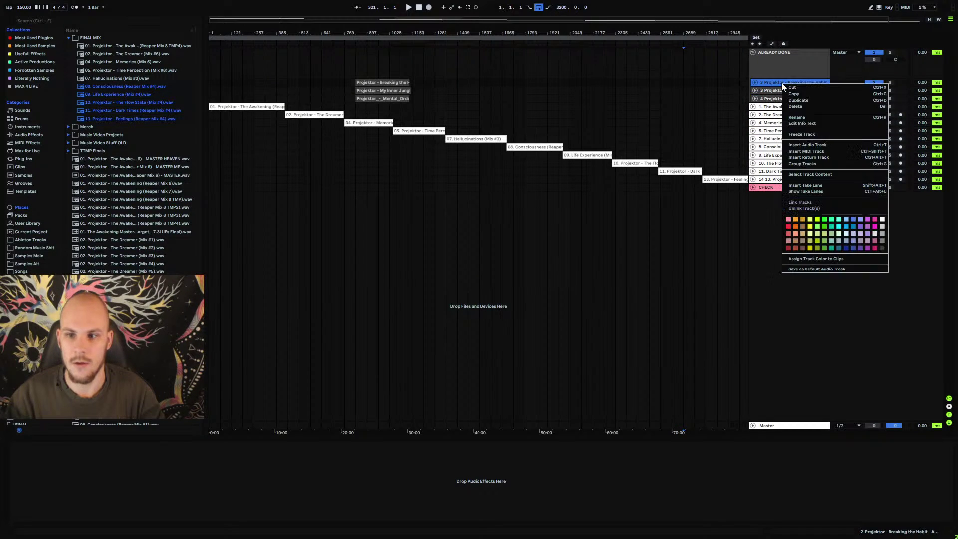
{"action": "left_click", "coordinate": [801, 118]}
{"action": "key", "text": "Home"}
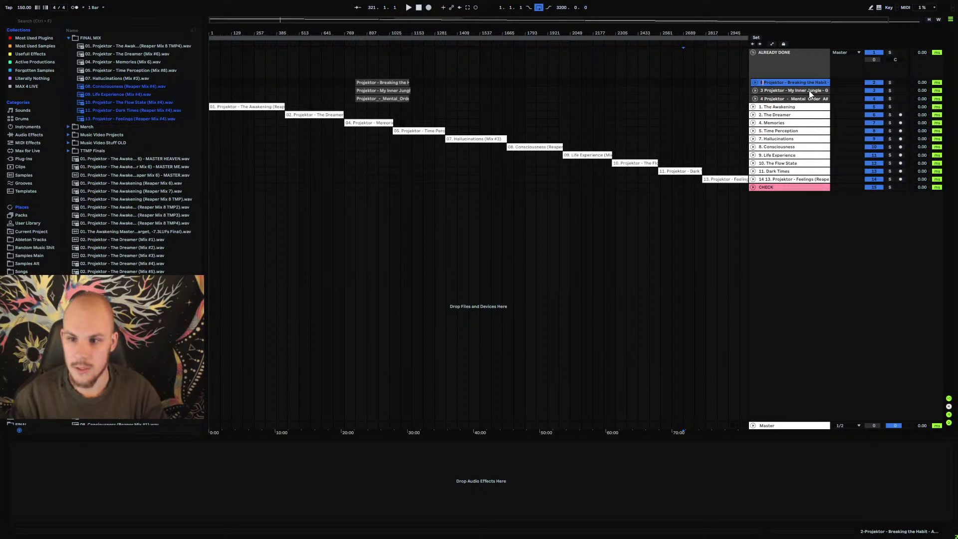
- Put the fixed number 3 in front of the My Inner Jungle track's name in the ALREADY DONE group
{"action": "right_click", "coordinate": [783, 91]}
{"action": "left_click", "coordinate": [847, 124]}
{"action": "key", "text": "Home"}
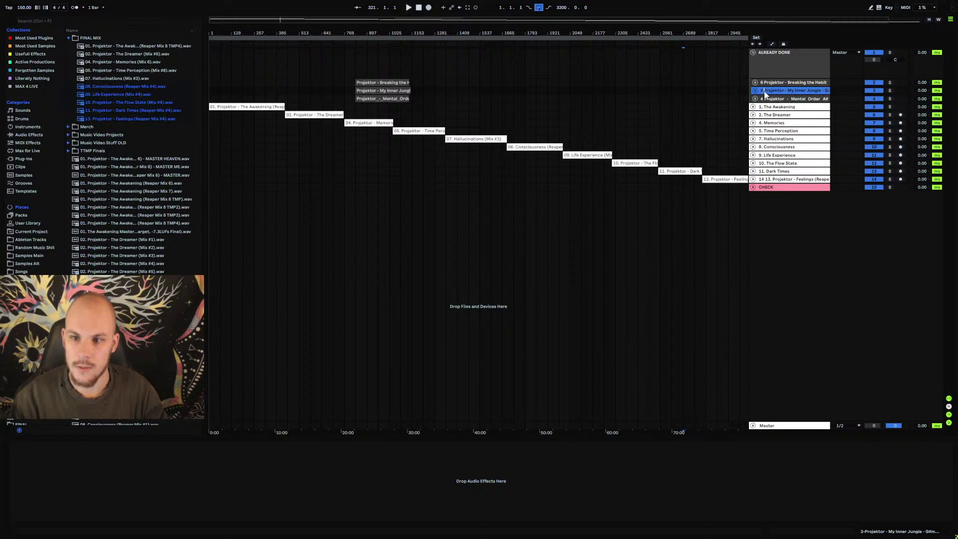
{"action": "type", "text": "3"}
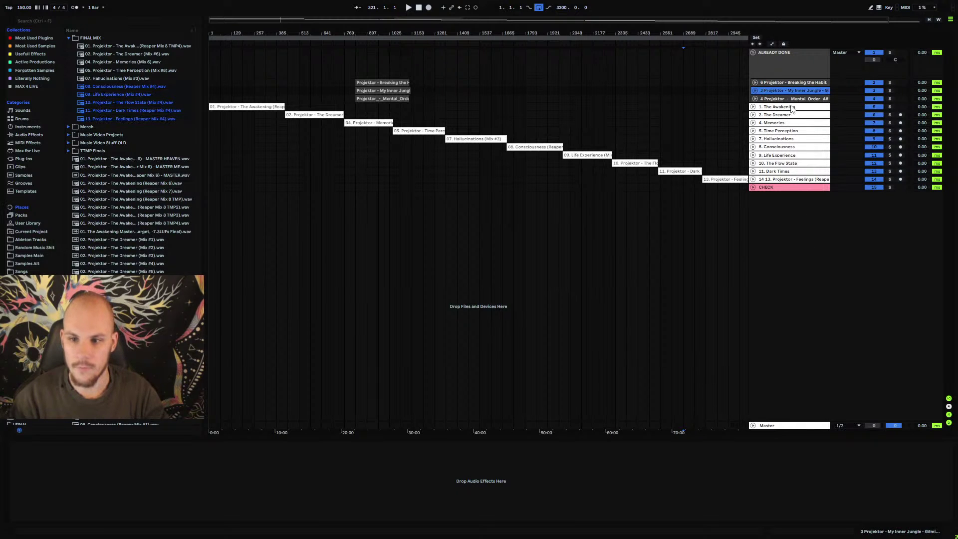
- Renumber the Mental Order track as 12 and move My Inner Jungle above Breaking the Habit within the group
{"action": "right_click", "coordinate": [784, 99]}
{"action": "left_click", "coordinate": [798, 134]}
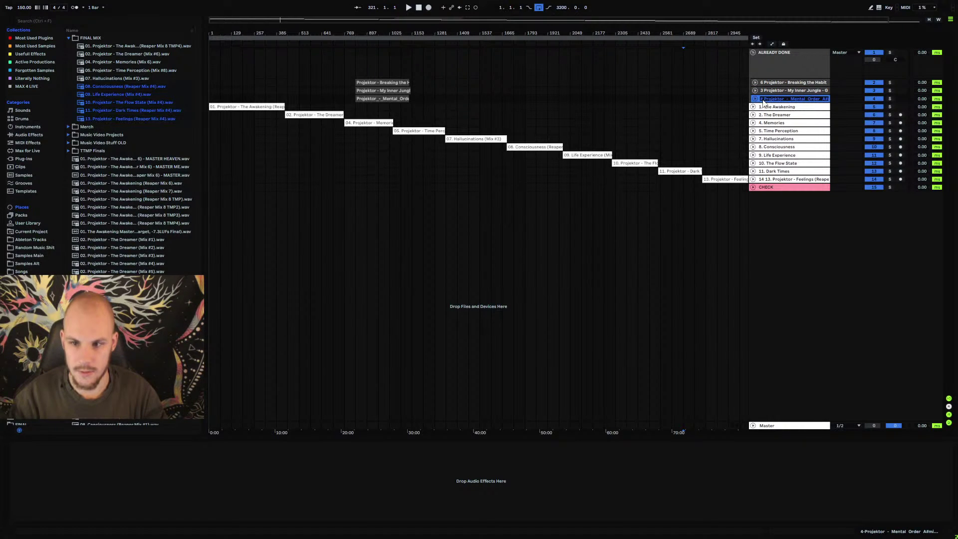
{"action": "key", "text": "Home"}
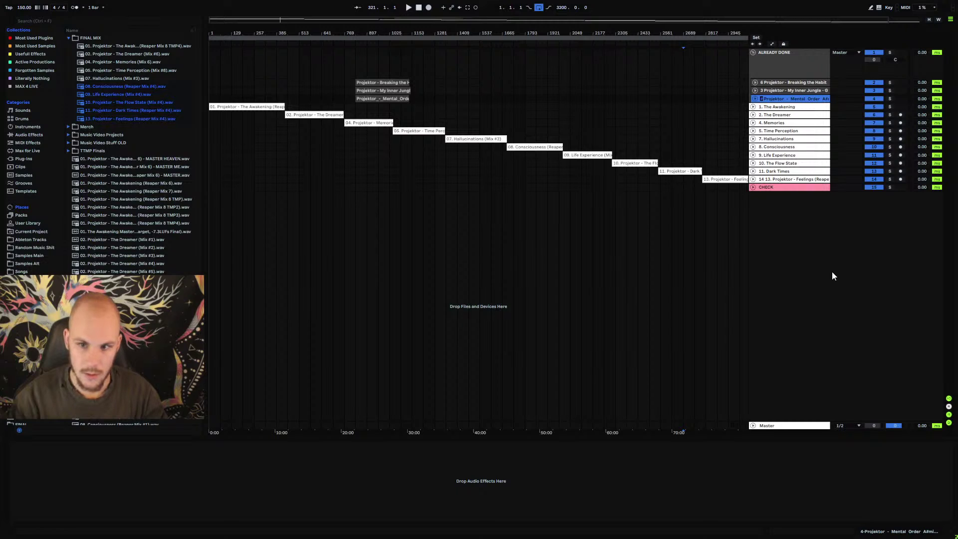
{"action": "type", "text": "12"}
{"action": "key", "text": "Return"}
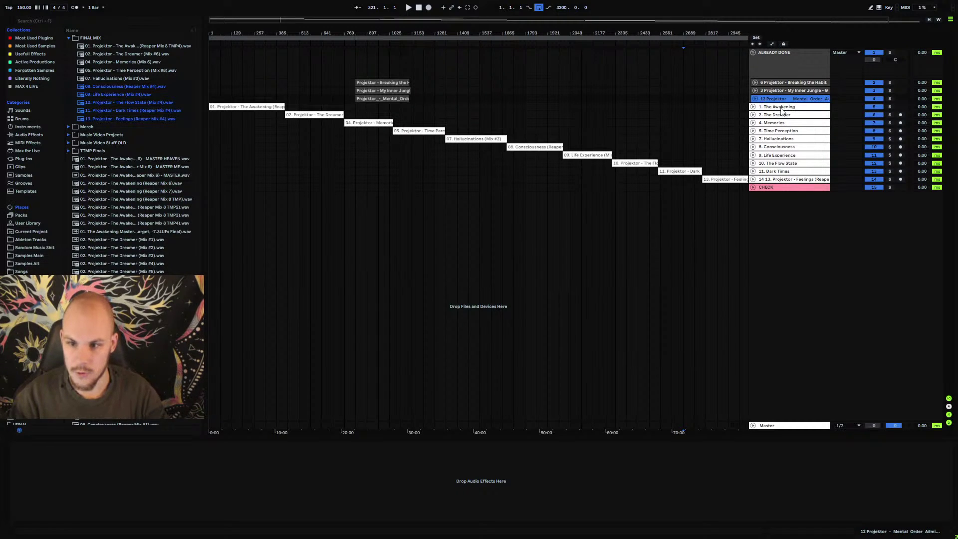
{"action": "left_click_drag", "start_coordinate": [776, 91], "coordinate": [775, 82]}
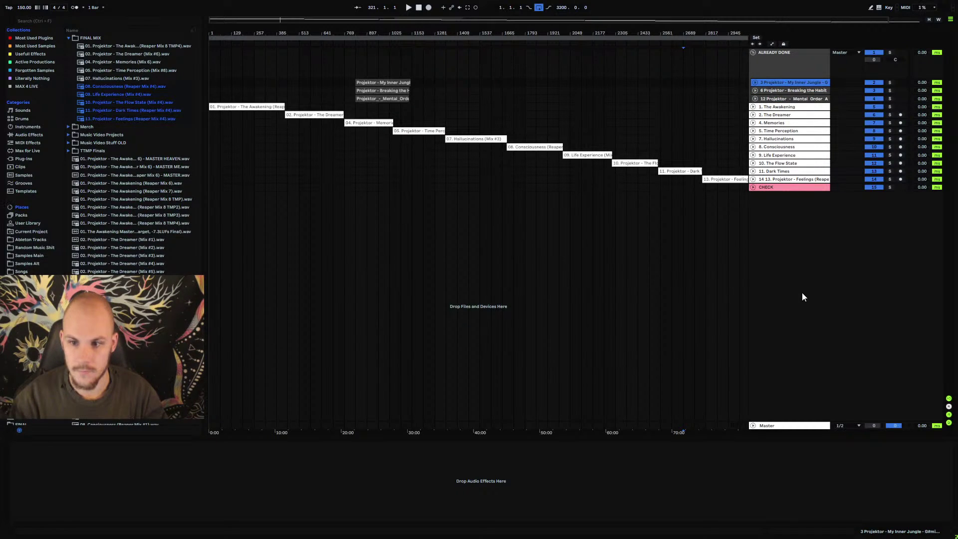
- Rename the Feelings song track "13. Feelings"
{"action": "right_click", "coordinate": [781, 181]}
{"action": "left_click", "coordinate": [806, 213]}
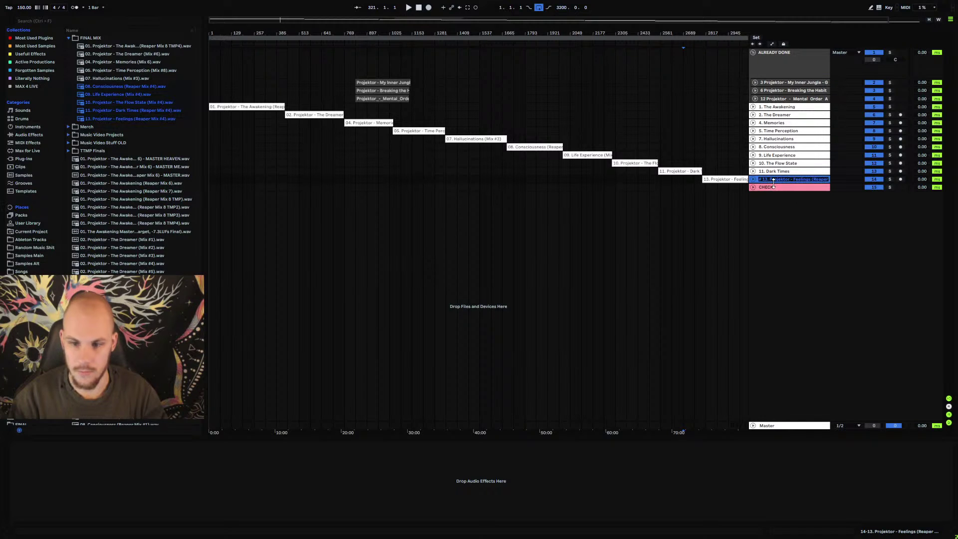
{"action": "type", "text": "13. Fe"}
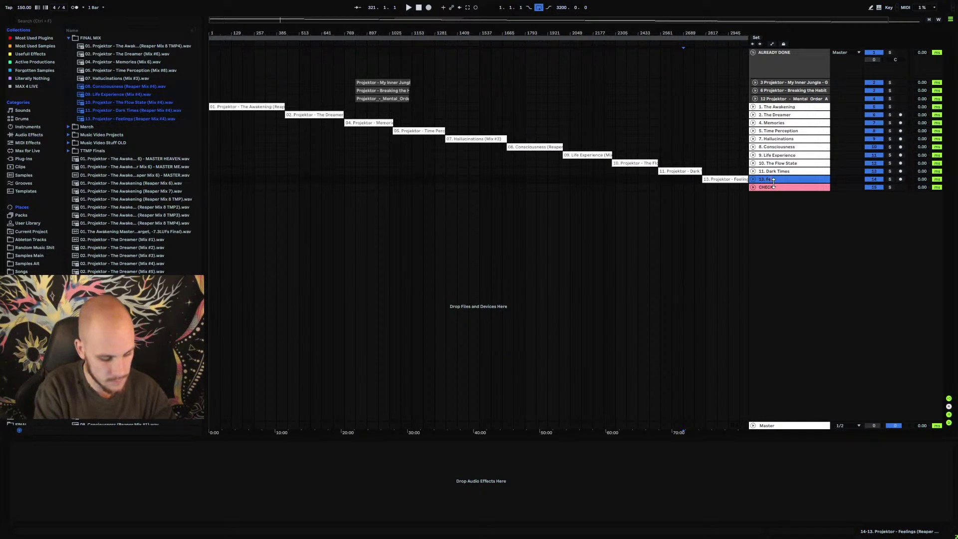
{"action": "type", "text": "elings"}
{"action": "key", "text": "Return"}
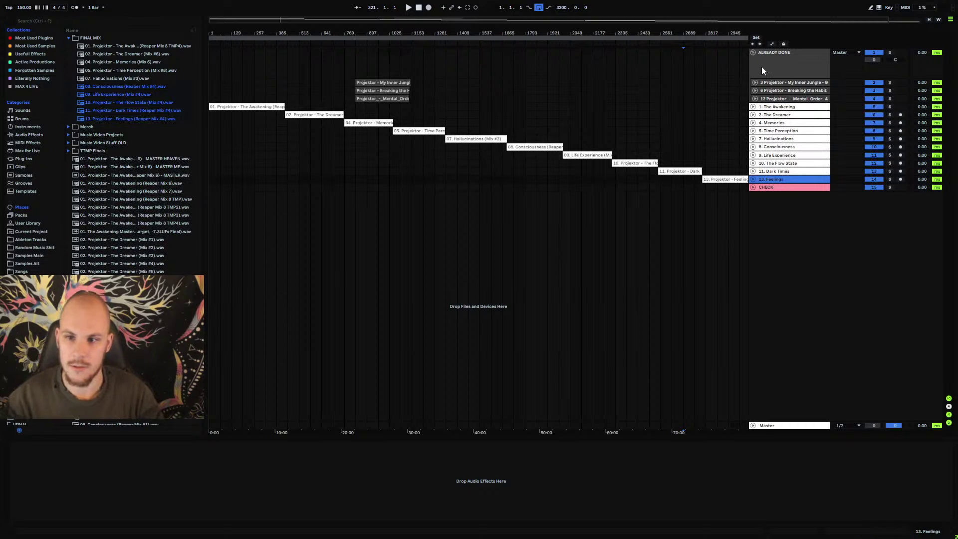
- Fold the ALREADY DONE group so its finished songs are collapsed above the numbered tracks
{"action": "left_click", "coordinate": [753, 53]}
{"action": "left_click", "coordinate": [755, 126]}
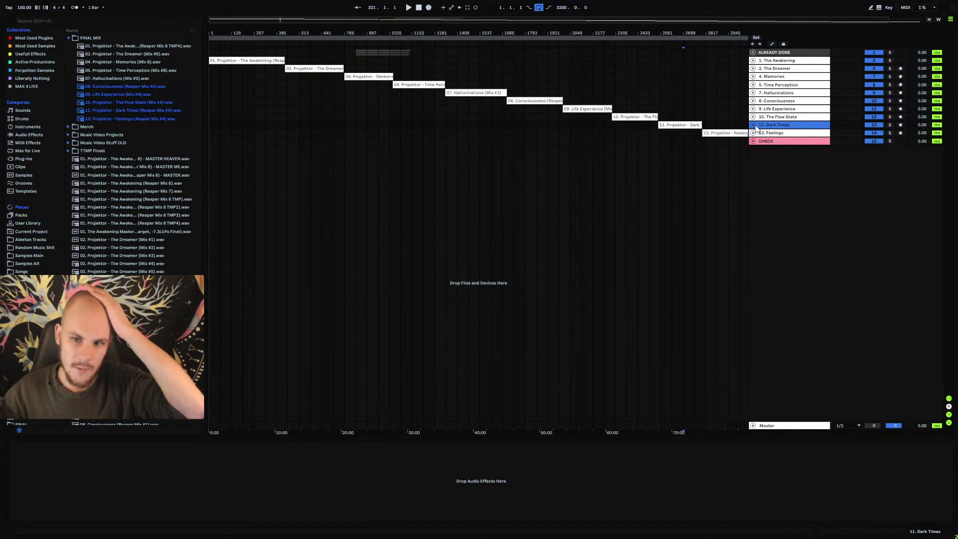
{"action": "left_click", "coordinate": [754, 125]}
{"action": "left_click", "coordinate": [754, 125]}
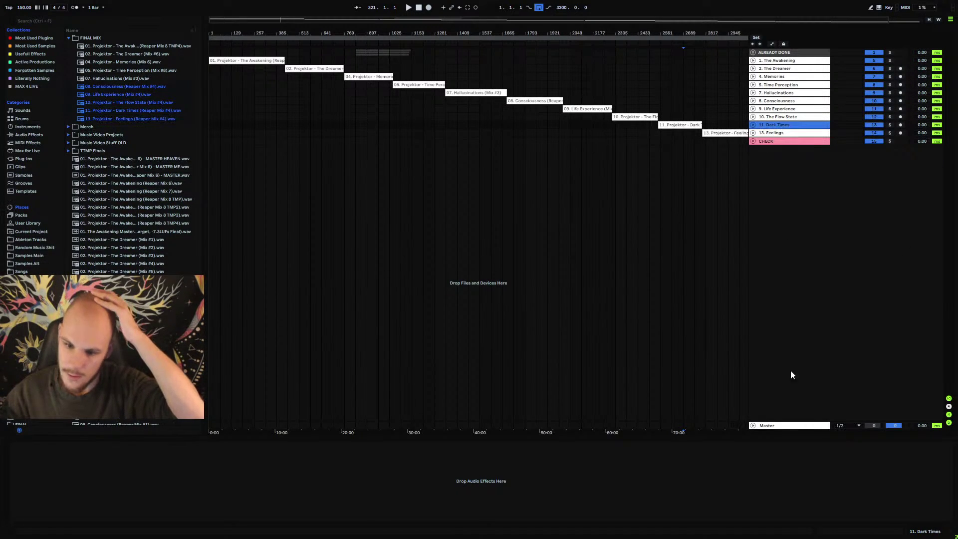
- Set the upper band split of the second trueBalance on the CHECK track to 7.6 kHz and close the plugin window
{"action": "left_click", "coordinate": [771, 142]}
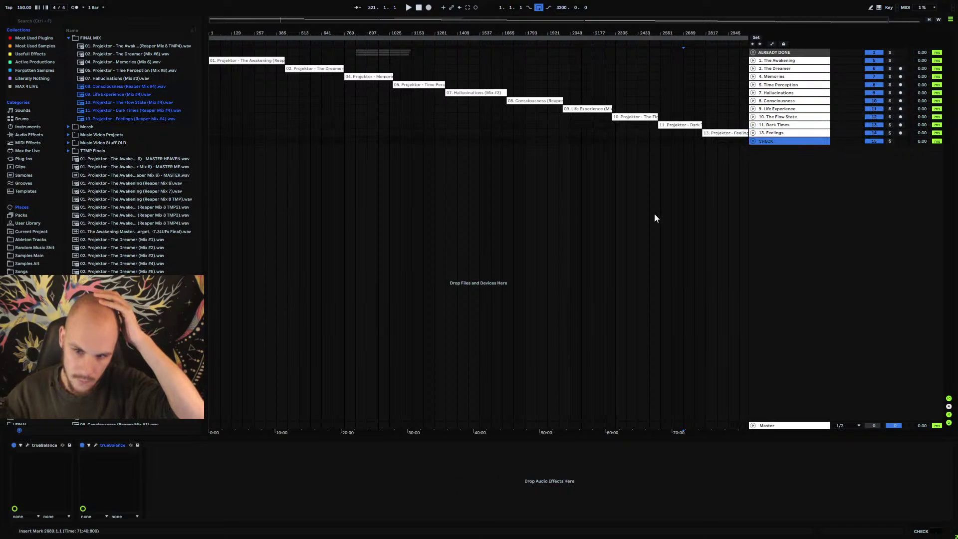
{"action": "left_click", "coordinate": [95, 444]}
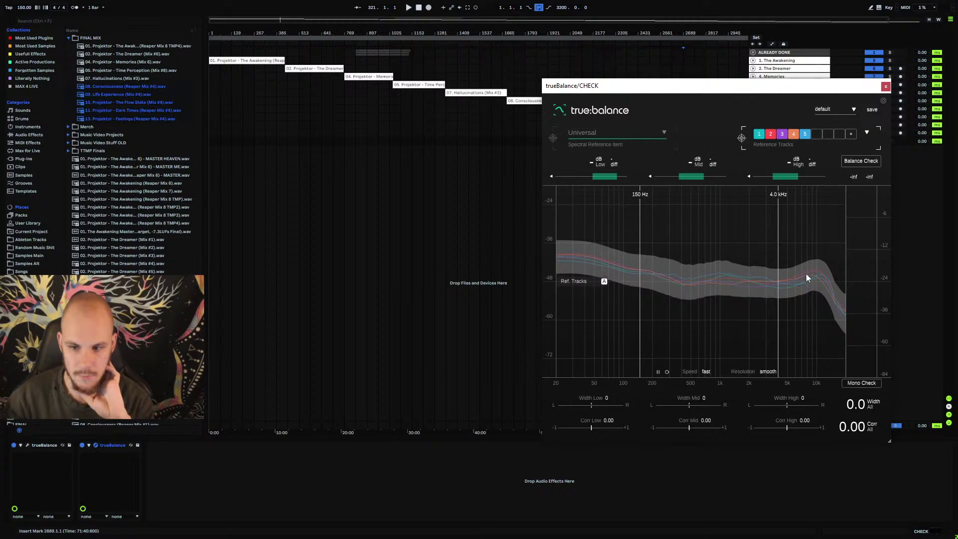
{"action": "left_click_drag", "start_coordinate": [777, 273], "coordinate": [800, 287]}
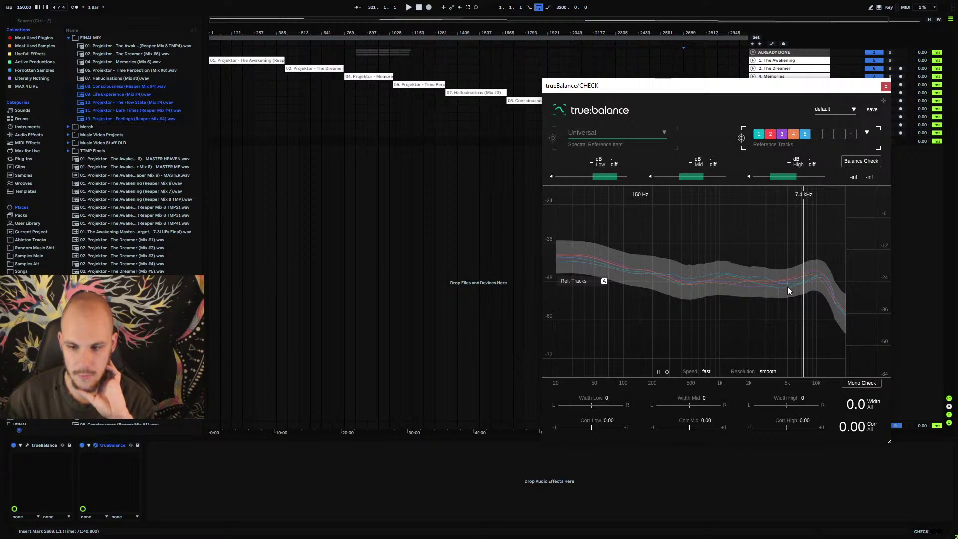
{"action": "left_click_drag", "start_coordinate": [801, 283], "coordinate": [803, 282]}
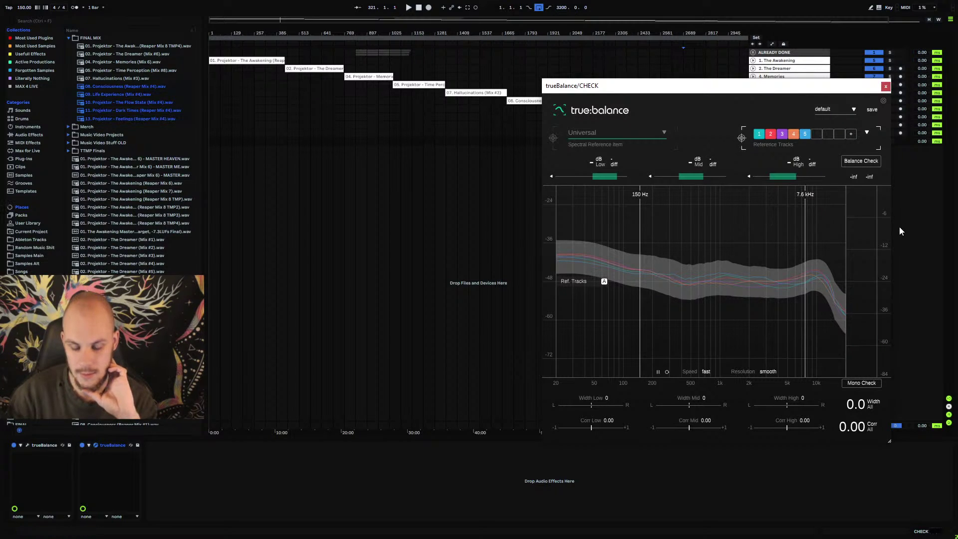
{"action": "left_click", "coordinate": [866, 133]}
{"action": "left_click", "coordinate": [866, 133]}
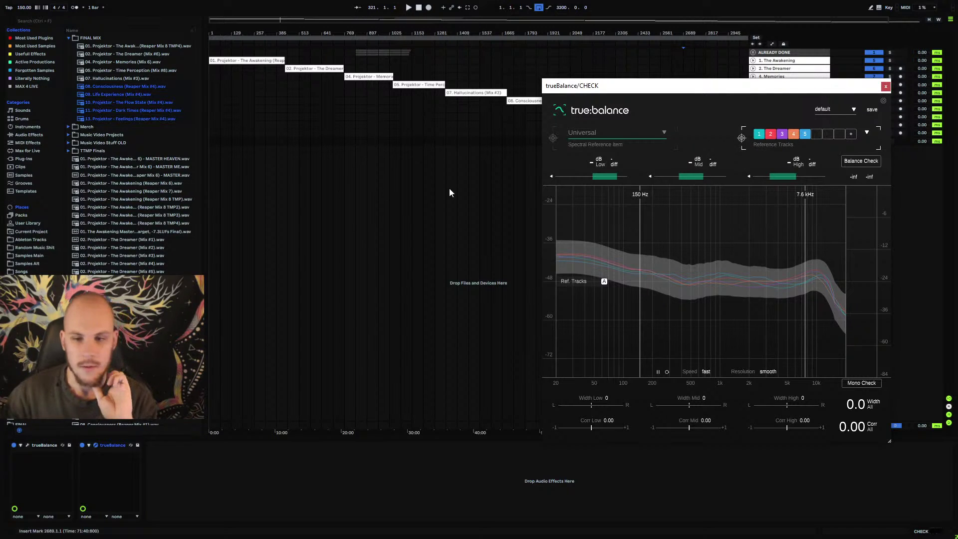
{"action": "left_click", "coordinate": [885, 87]}
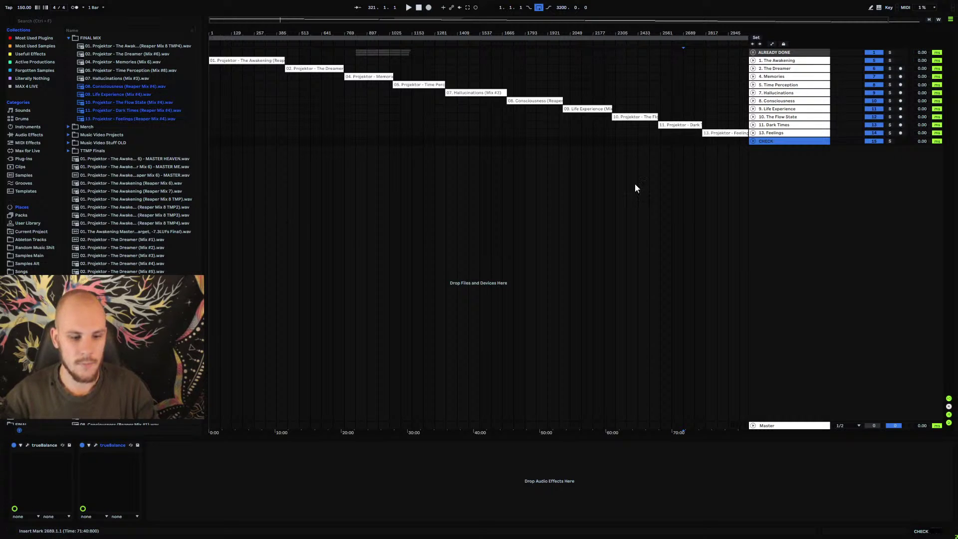
- Switch to LOUDNESS.txt in Notepad, examine the integrated loudness (LUFS-I) of all songs, and move the window out of the way
{"action": "left_click", "coordinate": [776, 61]}
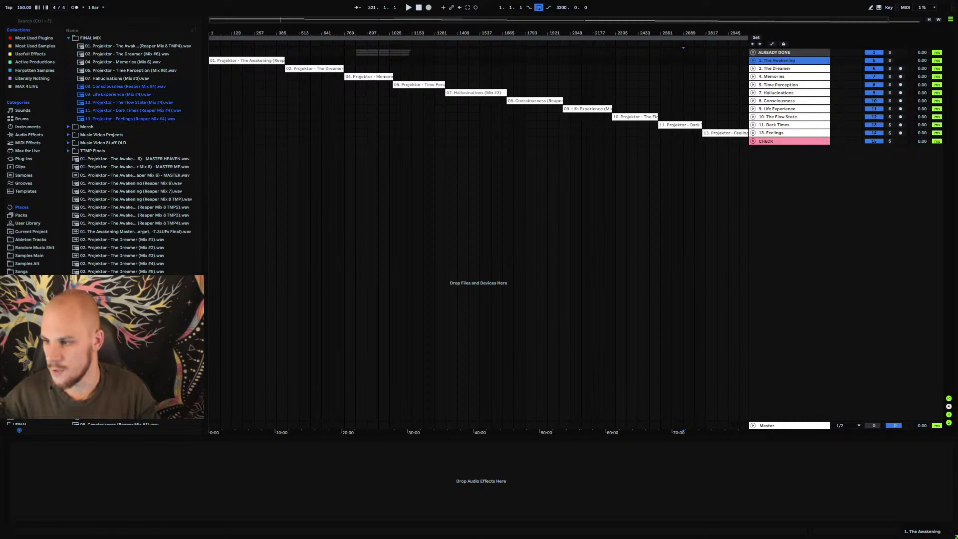
{"action": "key", "text": "alt+Tab"}
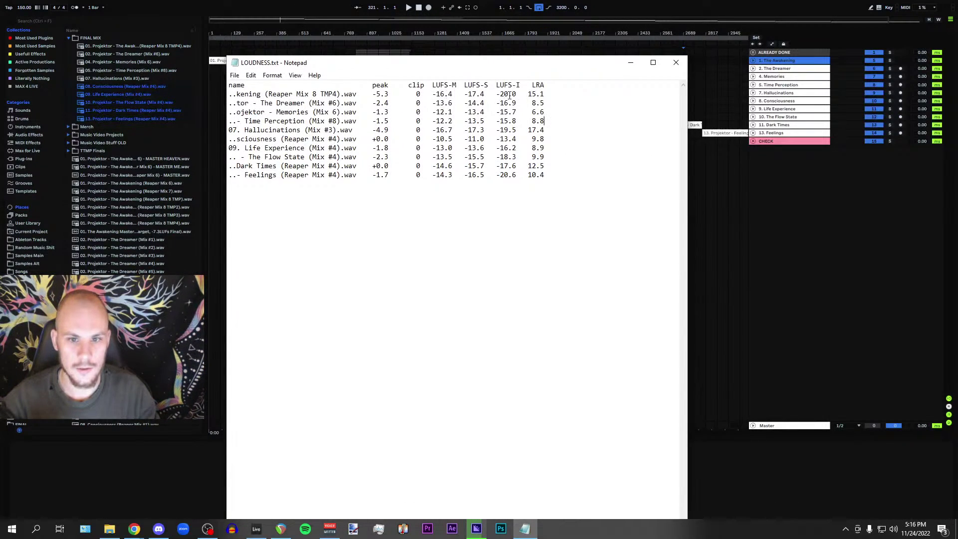
{"action": "left_click_drag", "start_coordinate": [497, 94], "coordinate": [517, 178]}
{"action": "left_click", "coordinate": [497, 94]}
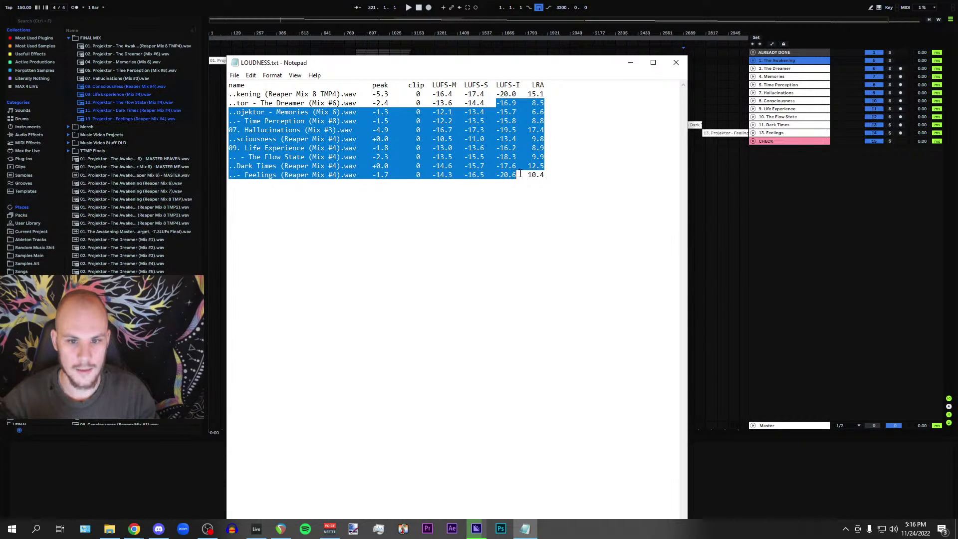
{"action": "left_click", "coordinate": [519, 175]}
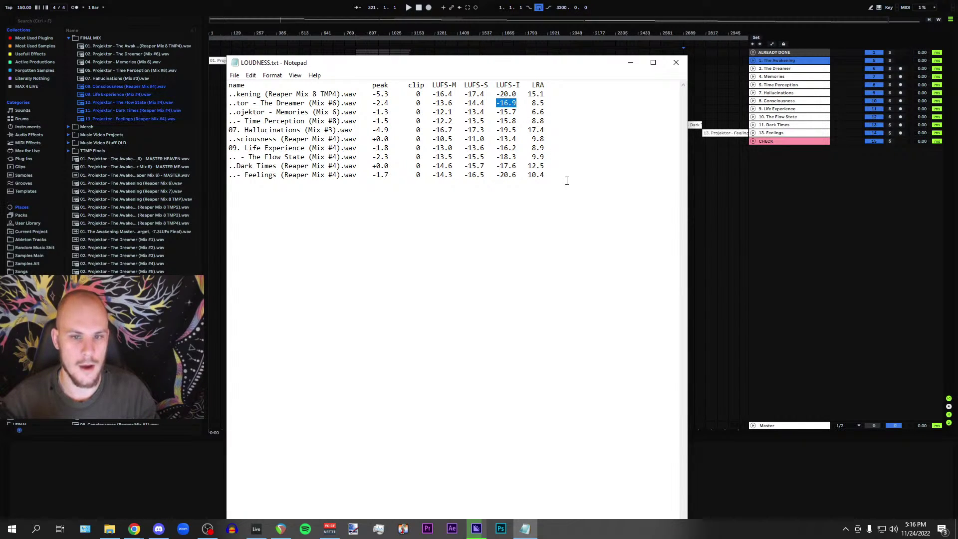
{"action": "left_click_drag", "start_coordinate": [500, 94], "coordinate": [523, 175]}
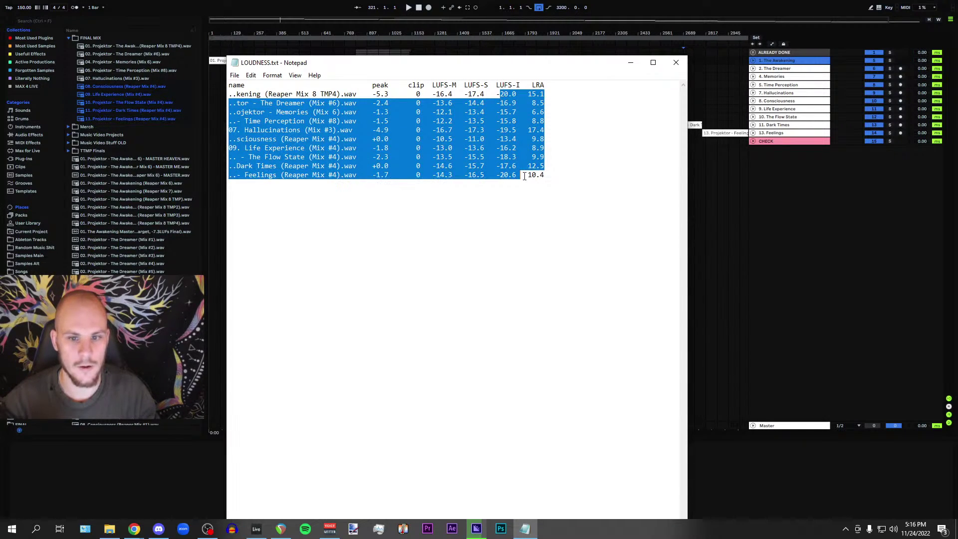
{"action": "left_click", "coordinate": [523, 175]}
{"action": "left_click_drag", "start_coordinate": [485, 68], "coordinate": [1, 119]}
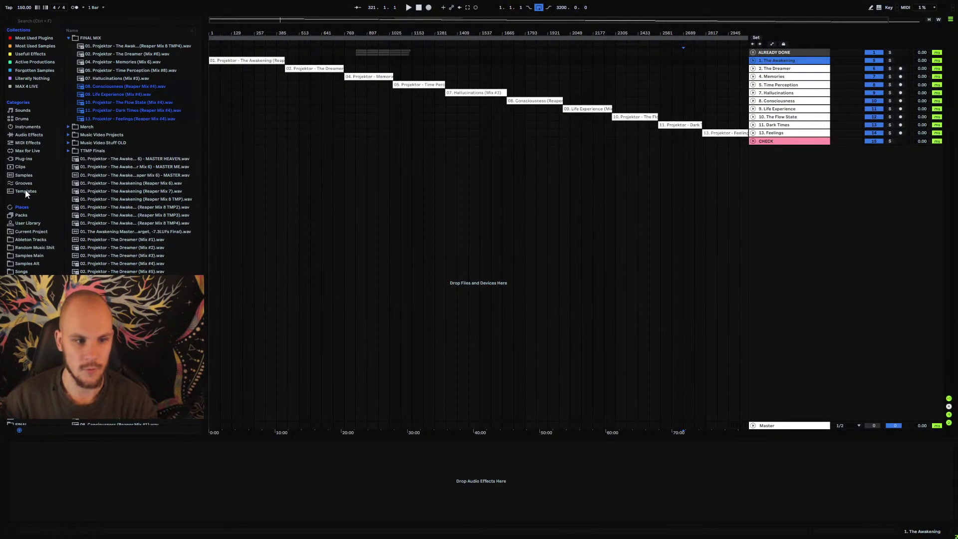
- Add a Utility audio effect to the 2. The Dreamer track and set its gain to -3.10 dB
{"action": "left_click", "coordinate": [28, 135]}
{"action": "scroll", "coordinate": [124, 200], "scroll_direction": "down", "scroll_amount": 5}
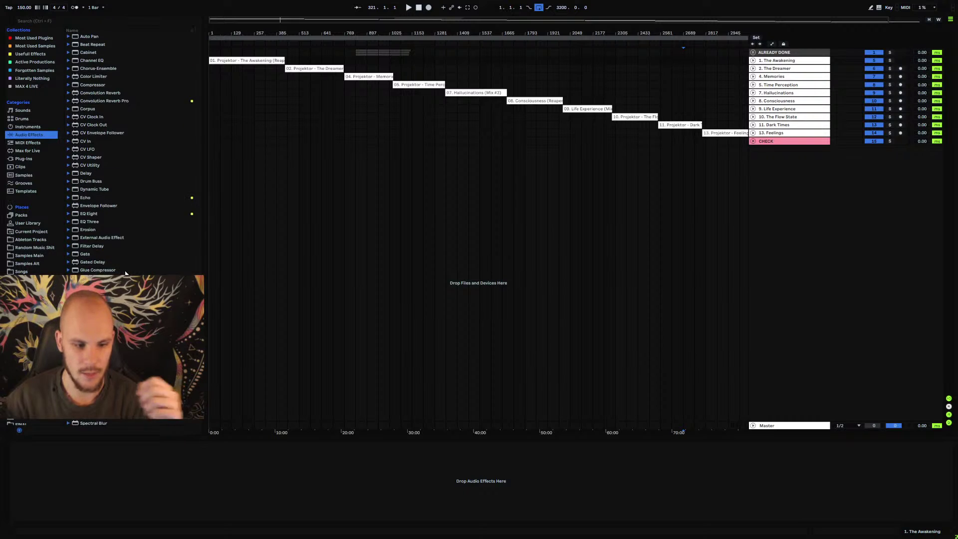
{"action": "left_click_drag", "start_coordinate": [88, 404], "coordinate": [768, 68]}
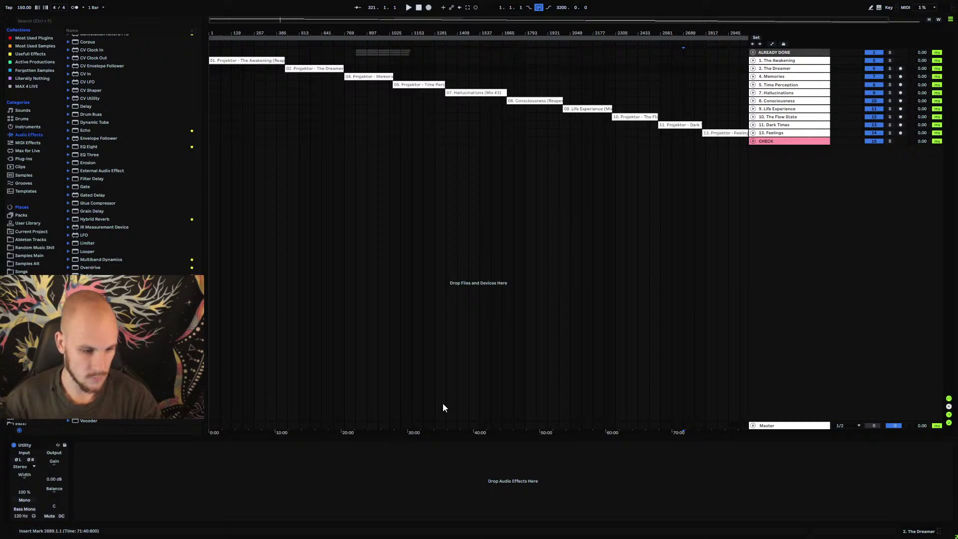
{"action": "key", "text": "Down"}
{"action": "key", "text": "Down"}
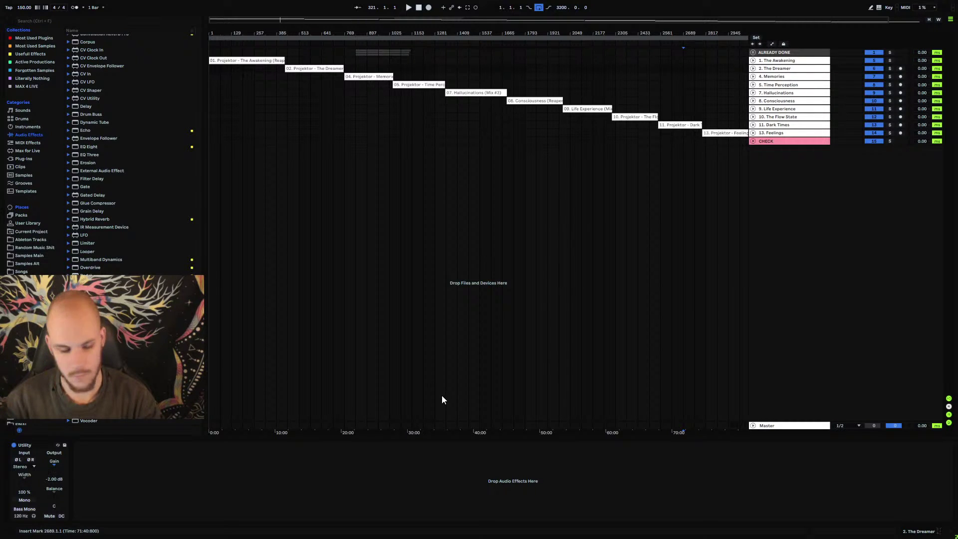
{"action": "key", "text": "shift+Down"}
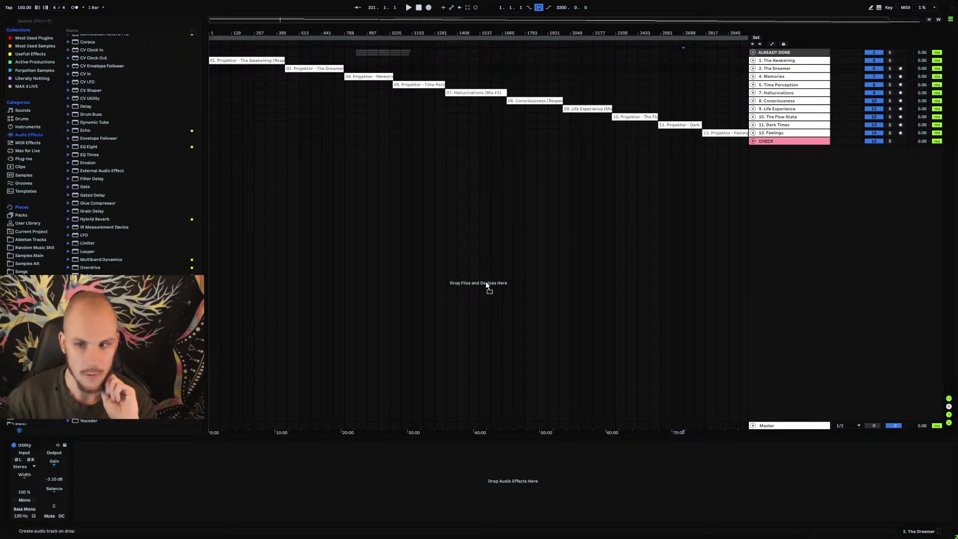
- Add a Utility to the 4. Memories track and set its gain to -4.3 dB
{"action": "left_click", "coordinate": [771, 76]}
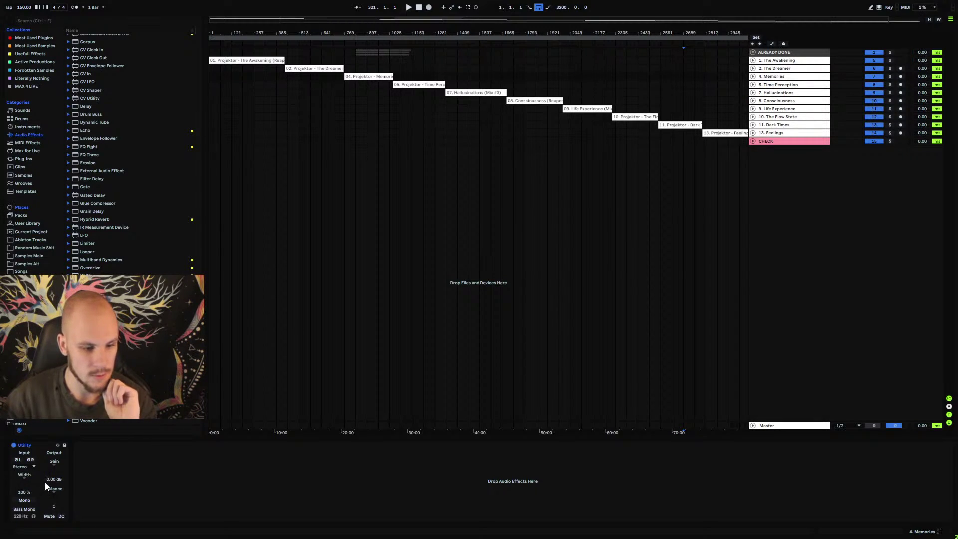
{"action": "left_click", "coordinate": [55, 468]}
{"action": "type", "text": "-4"}
{"action": "key", "text": "Return"}
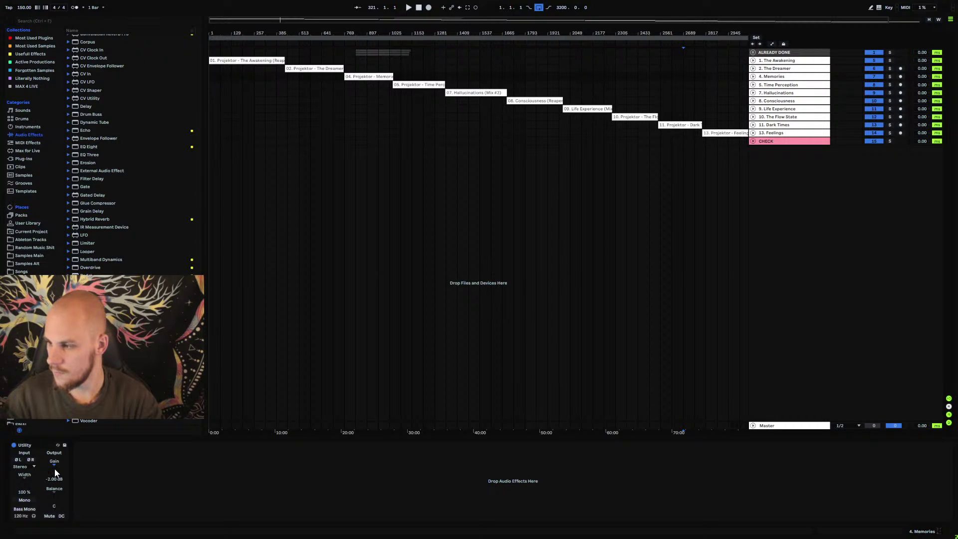
{"action": "type", "text": "-4.3"}
{"action": "key", "text": "Return"}
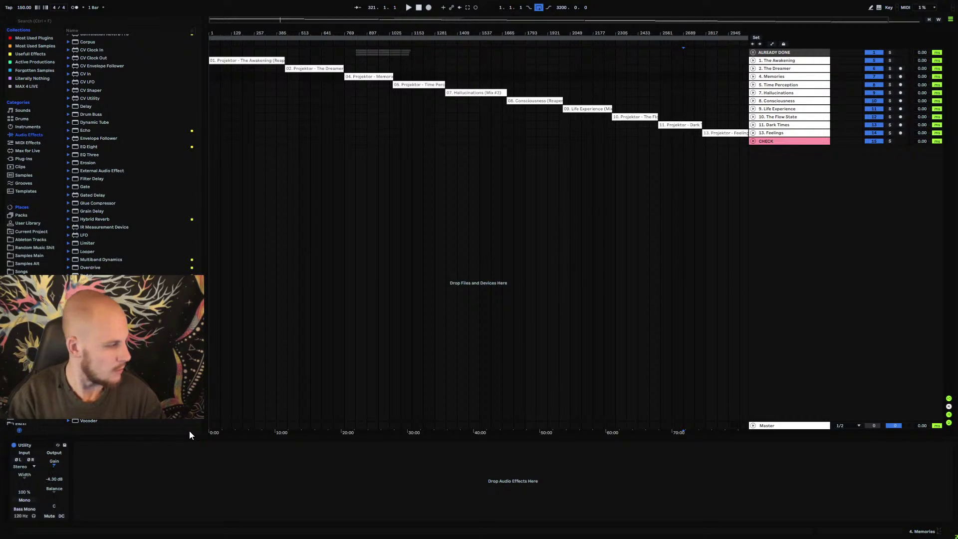
- Paste a Utility onto the 5. Time Perception track and set its gain to -4.2 dB
{"action": "left_click", "coordinate": [777, 84]}
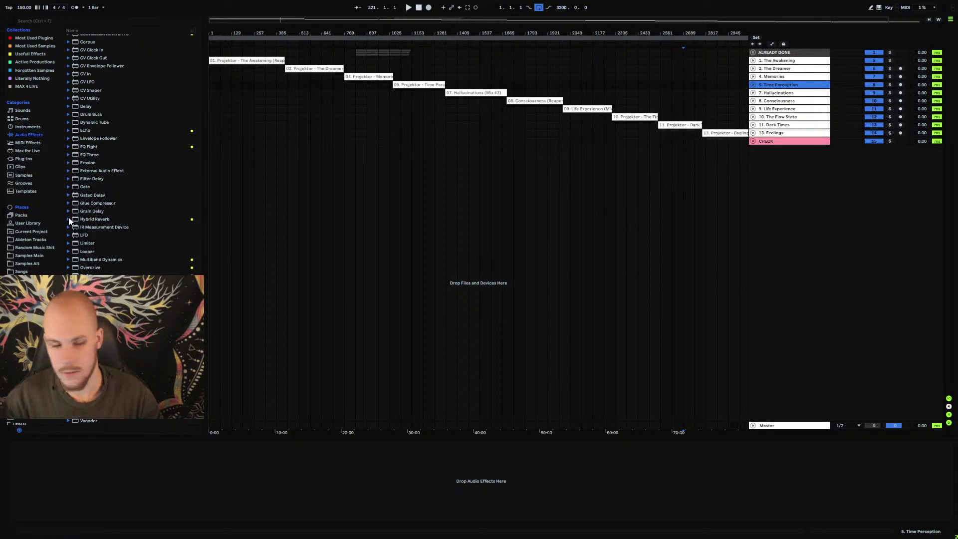
{"action": "left_click", "coordinate": [96, 492]}
{"action": "key", "text": "ctrl+v"}
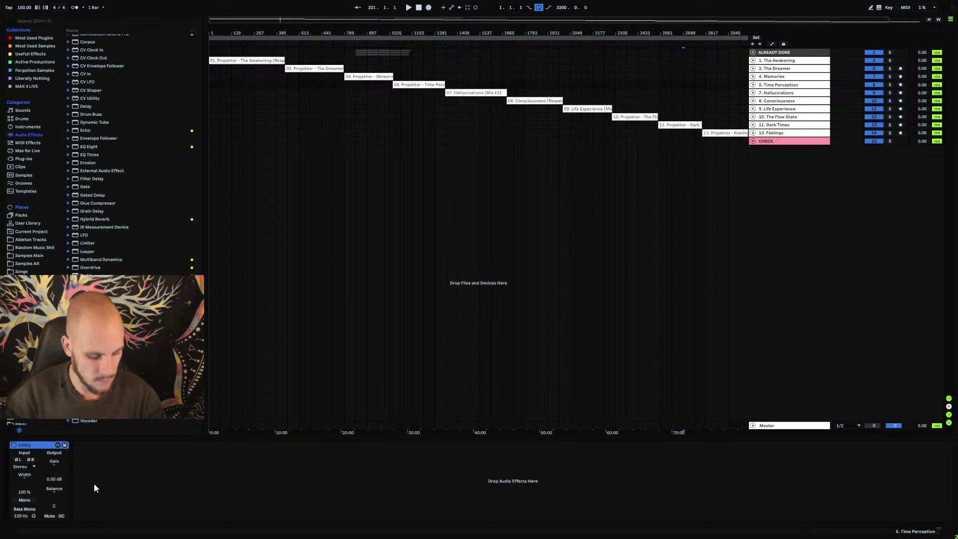
{"action": "left_click", "coordinate": [55, 468]}
{"action": "type", "text": "-4.2"}
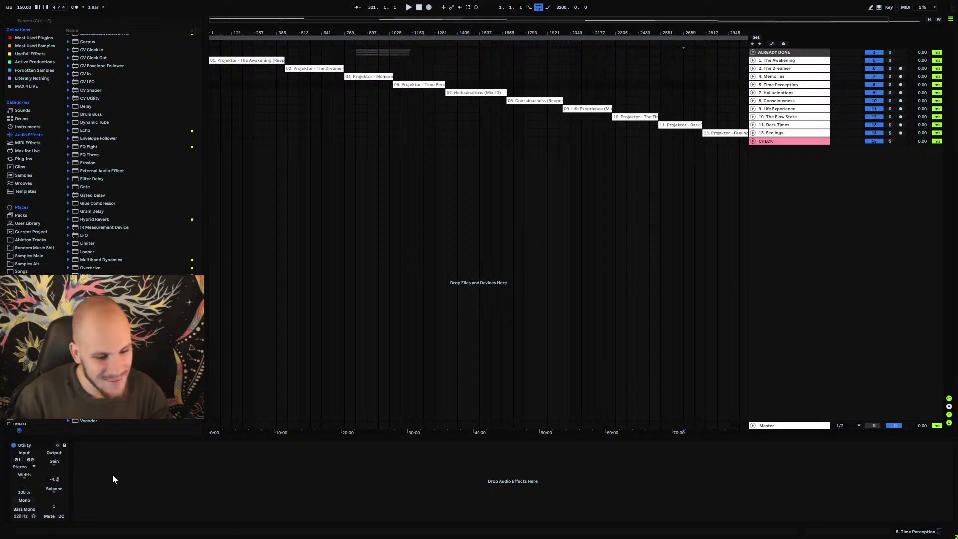
{"action": "key", "text": "Return"}
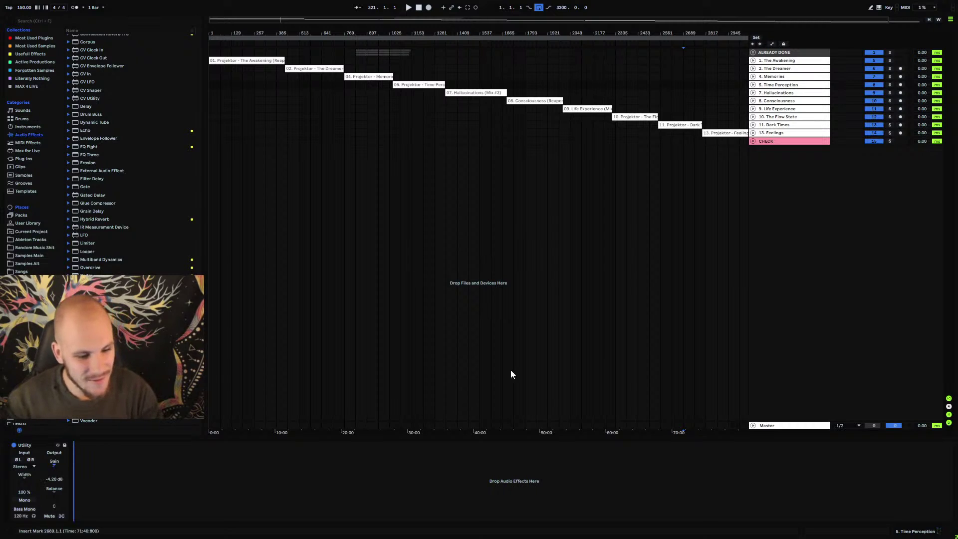
- Paste a Utility onto the 7. Hallucinations track and set its gain to -0.5 dB
{"action": "left_click", "coordinate": [779, 94]}
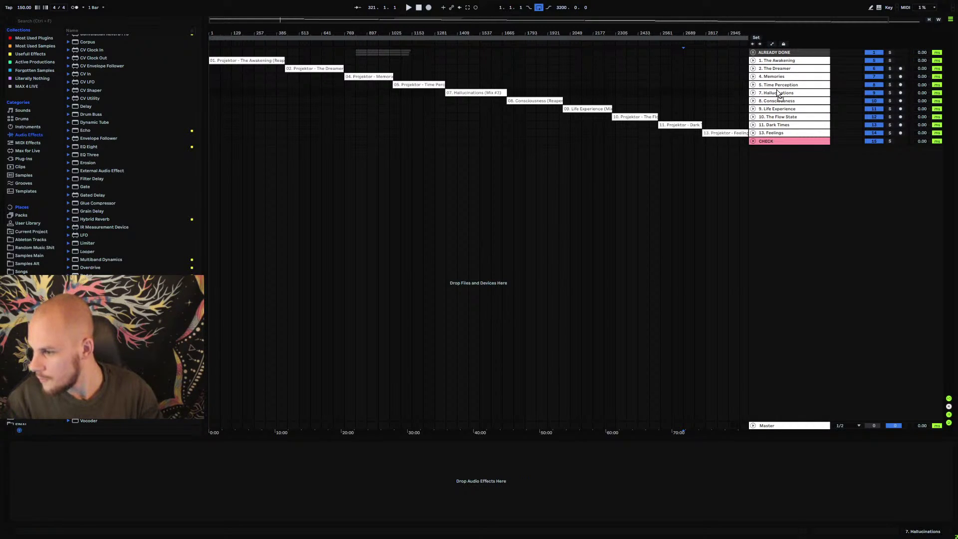
{"action": "left_click", "coordinate": [170, 457]}
{"action": "key", "text": "ctrl+v"}
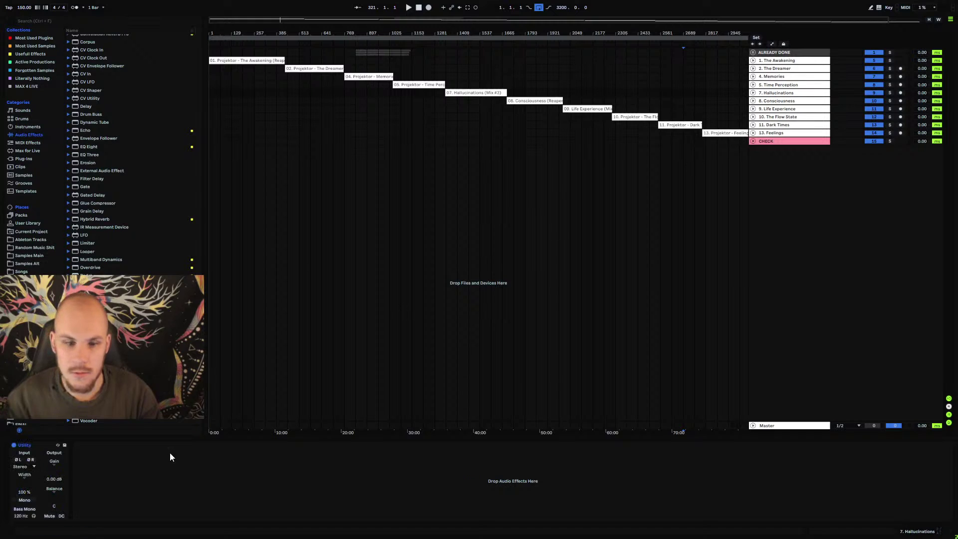
{"action": "scroll", "coordinate": [57, 474], "scroll_direction": "down", "scroll_amount": 2}
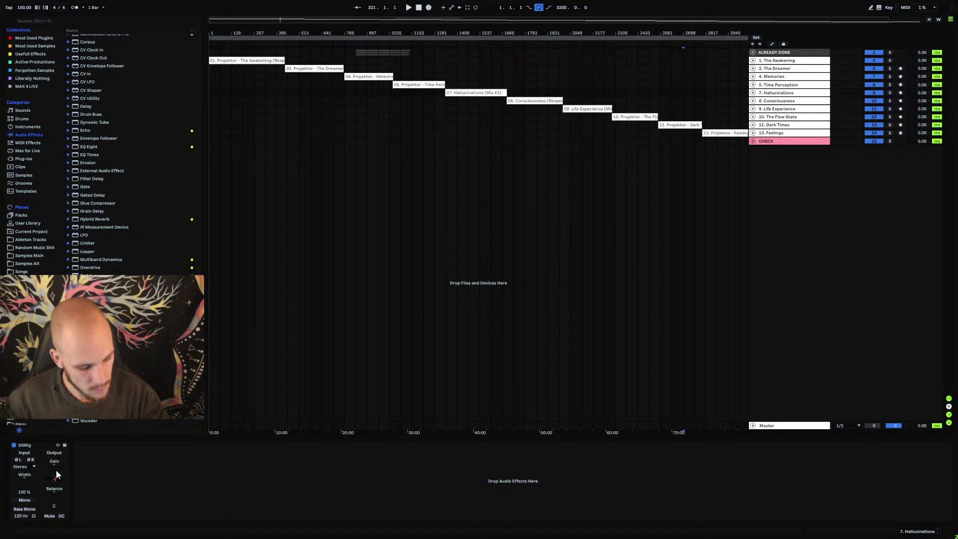
{"action": "left_click", "coordinate": [763, 281]}
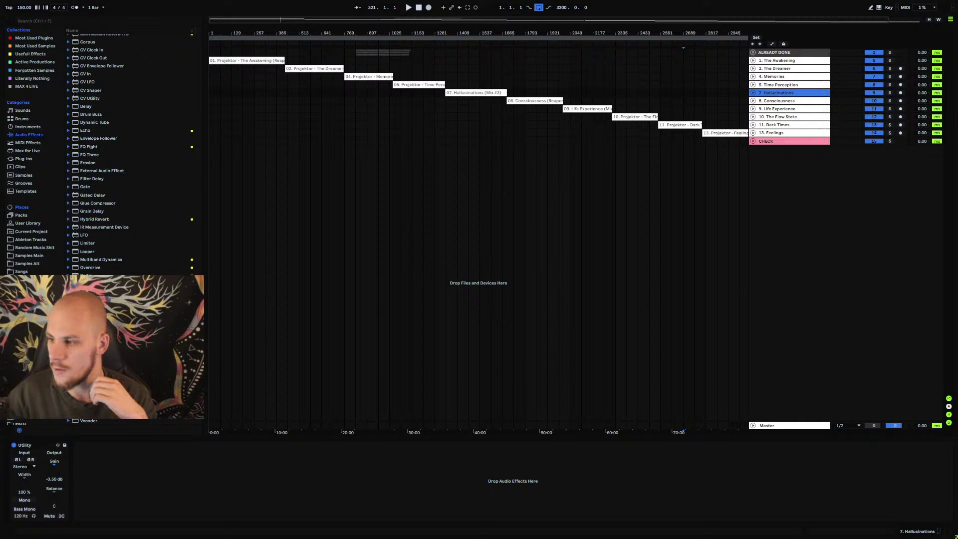
- Switch to LOUDNESS.txt in Notepad and compare Time Perception's integrated loudness with the other songs' LUFS-I values
{"action": "key", "text": "alt+Tab"}
{"action": "left_click_drag", "start_coordinate": [398, 34], "coordinate": [443, 43]}
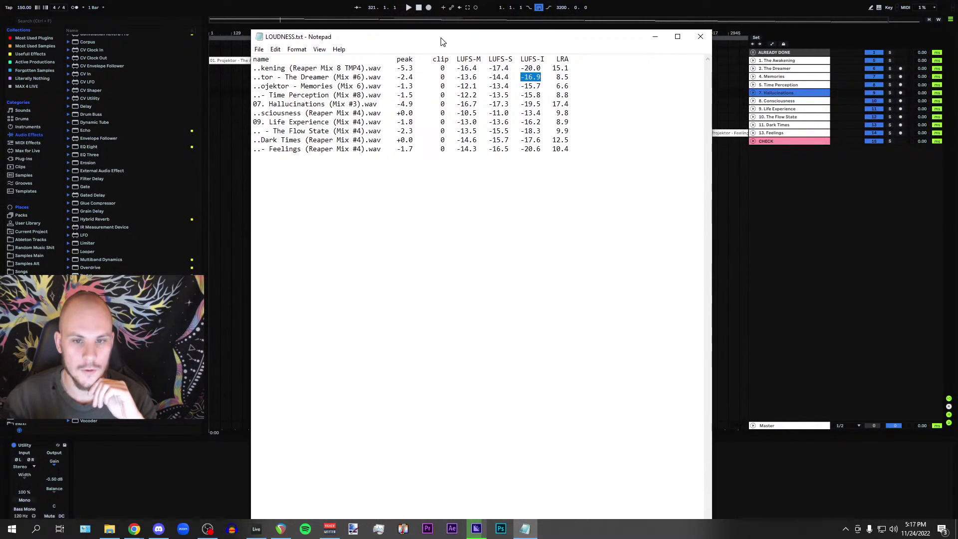
{"action": "left_click", "coordinate": [578, 150]}
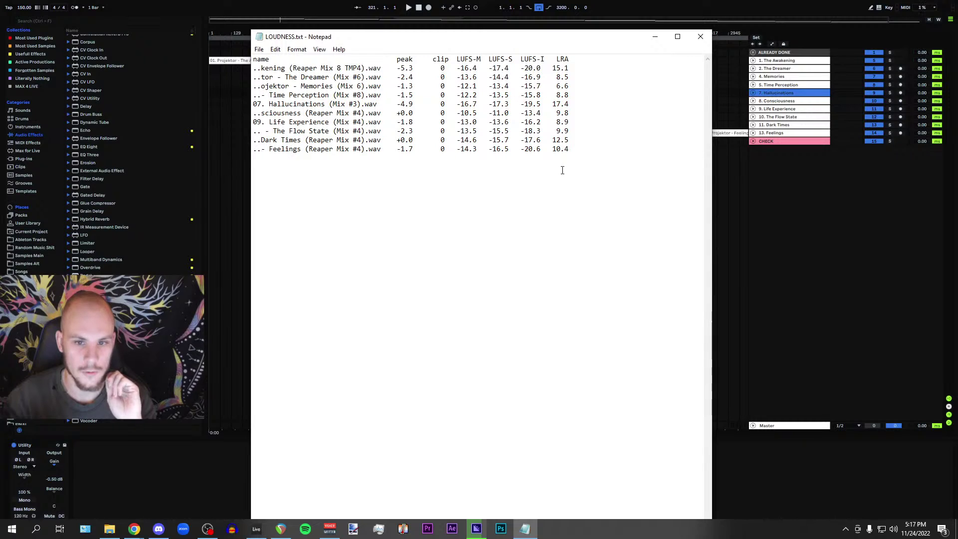
{"action": "left_click_drag", "start_coordinate": [521, 96], "coordinate": [541, 95]}
{"action": "left_click", "coordinate": [520, 97]}
{"action": "left_click", "coordinate": [521, 96]}
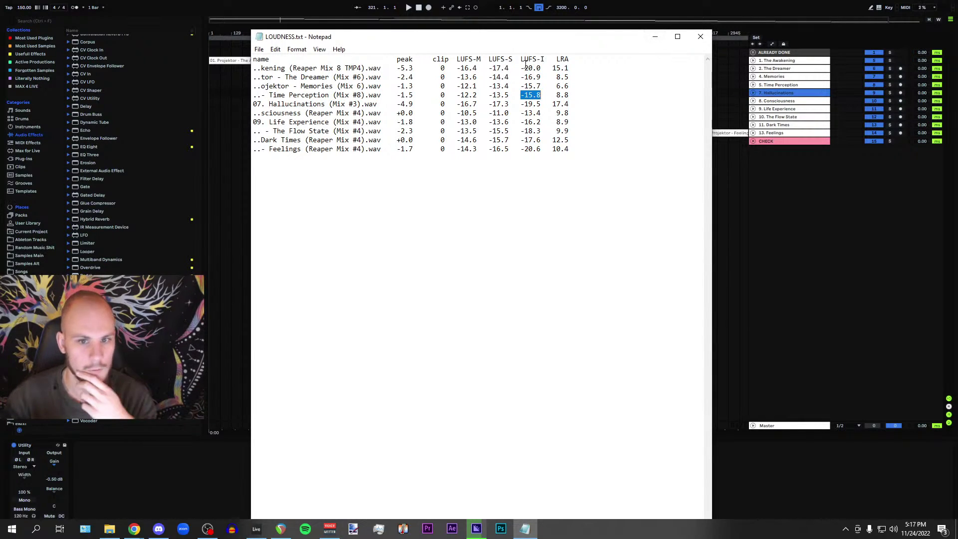
- Check the LUFS-I column, return to Ableton Live, and give the 8. Consciousness track a Utility with gain -6.6 dB
{"action": "left_click_drag", "start_coordinate": [523, 67], "coordinate": [534, 148]}
{"action": "left_click", "coordinate": [534, 149]}
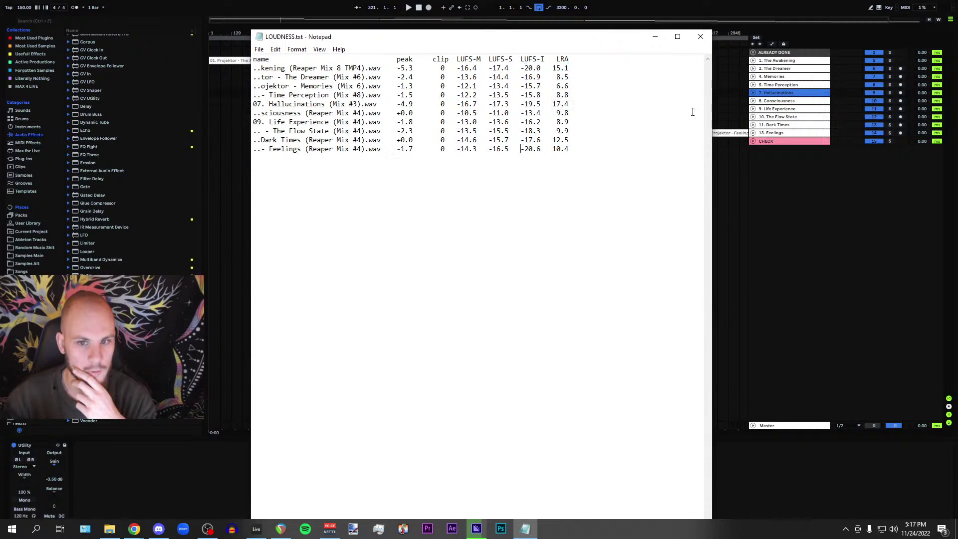
{"action": "left_click", "coordinate": [655, 37]}
{"action": "left_click", "coordinate": [793, 100]}
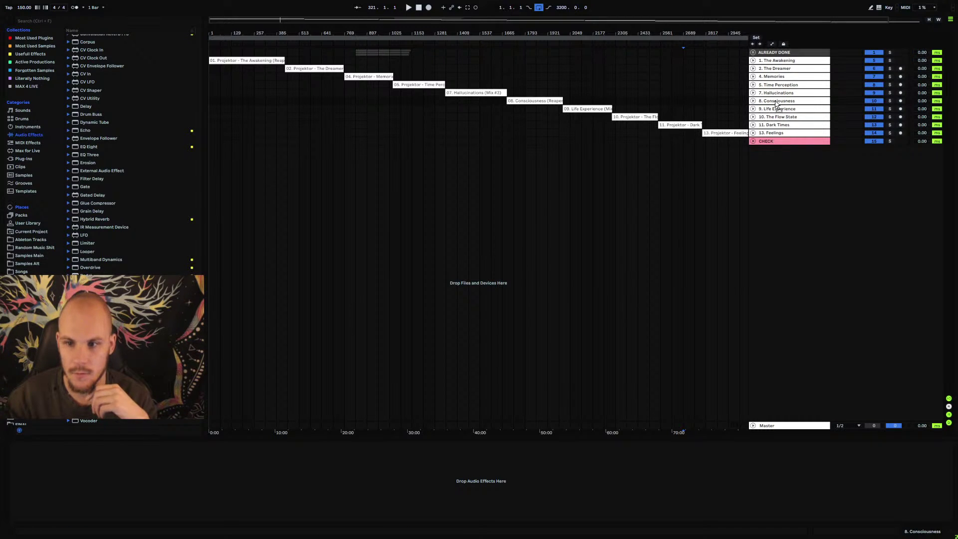
{"action": "left_click", "coordinate": [335, 277]}
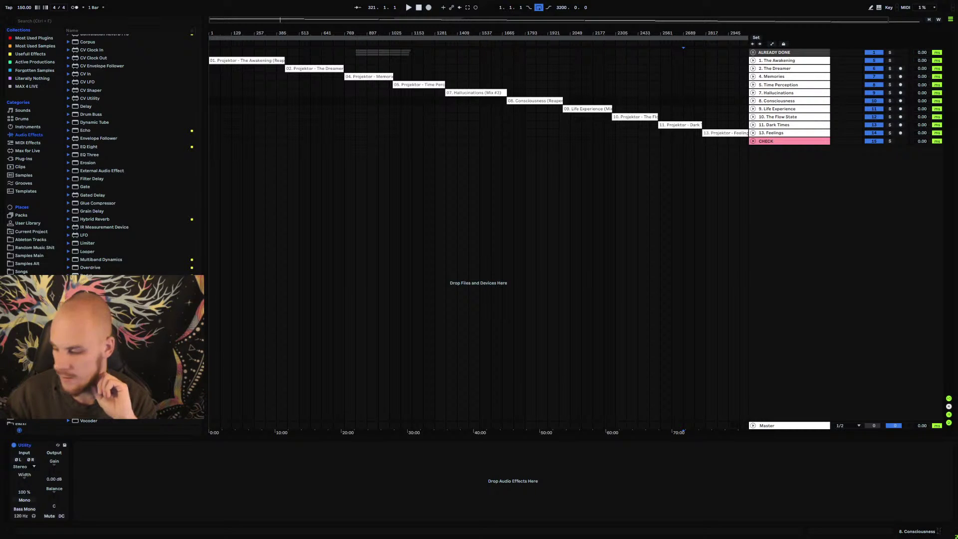
{"action": "key", "text": "alt+Tab"}
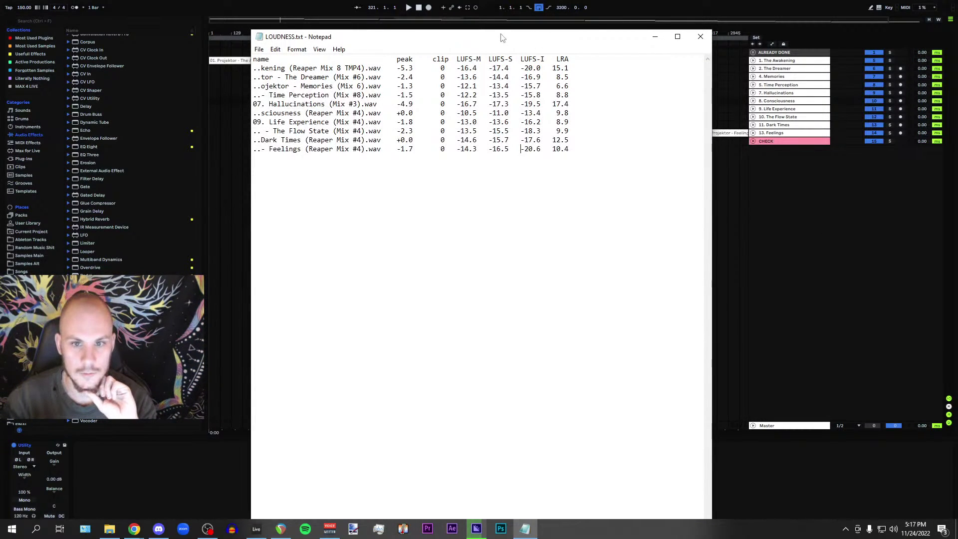
{"action": "key", "text": "alt+Tab"}
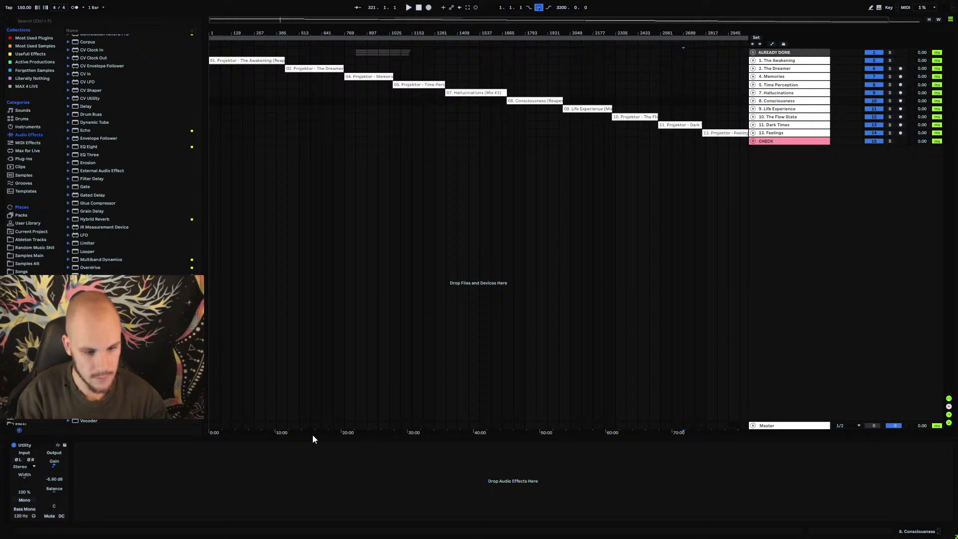
- Add a Utility to the 9. Life Experience track and set its gain to -3.8 dB
{"action": "left_click", "coordinate": [778, 111]}
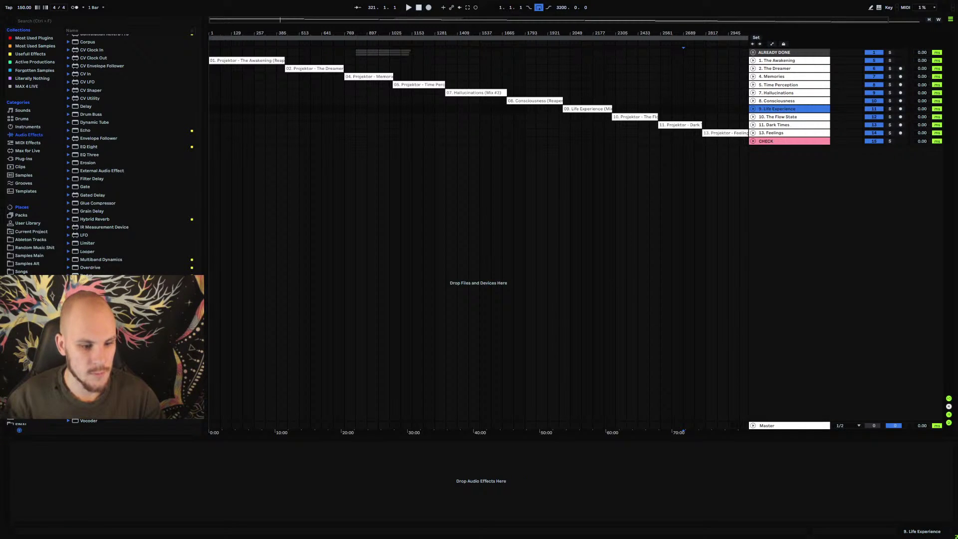
{"action": "left_click_drag", "start_coordinate": [87, 405], "coordinate": [96, 494]}
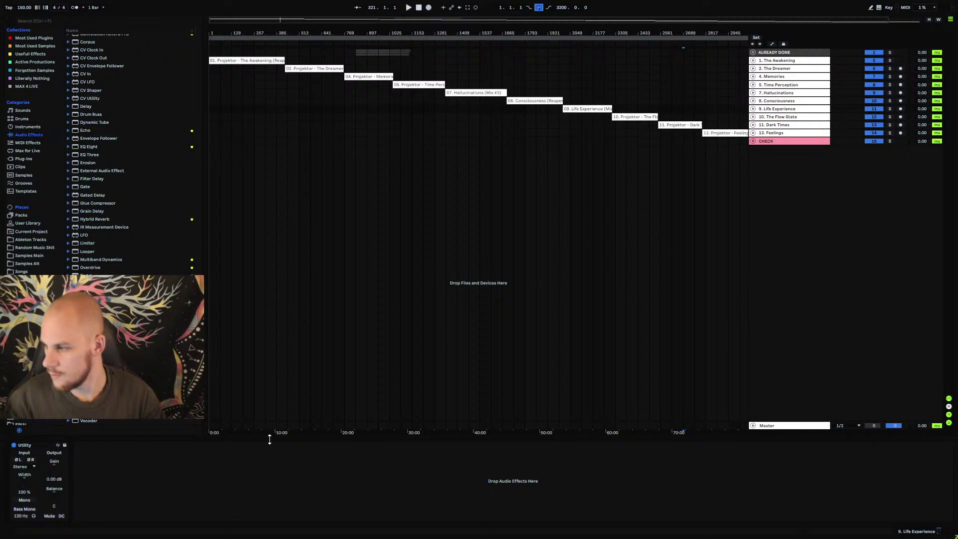
{"action": "type", "text": "-2"}
{"action": "key", "text": "Return"}
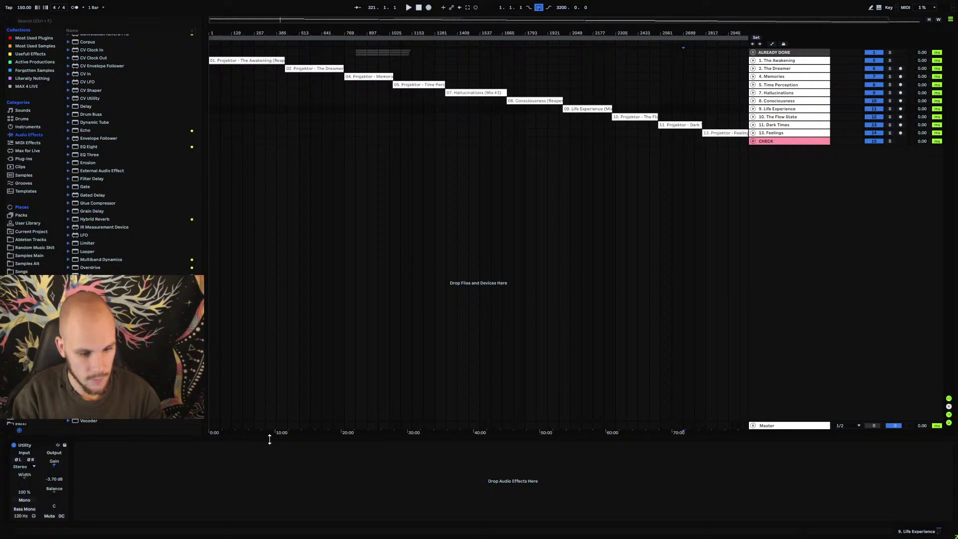
{"action": "key", "text": "Down"}
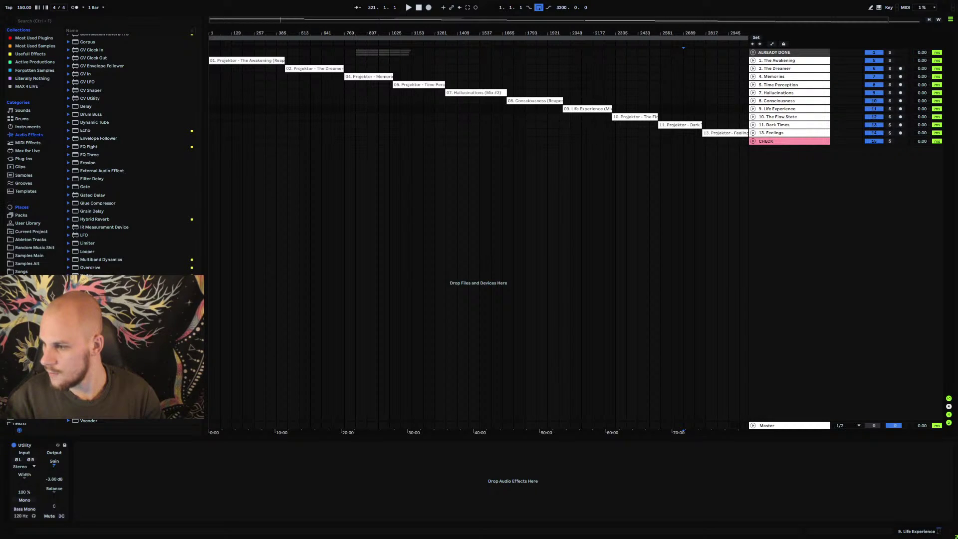
- Add a Utility to the 10. The Flow State track and set its gain to -1.7 dB
{"action": "left_click", "coordinate": [787, 117]}
{"action": "left_click_drag", "start_coordinate": [89, 413], "coordinate": [87, 465]}
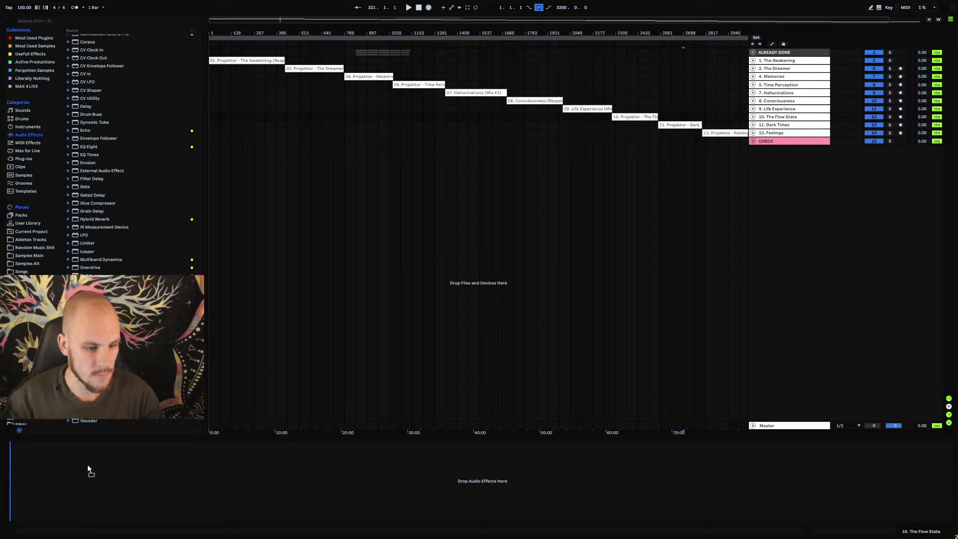
{"action": "scroll", "coordinate": [49, 479], "scroll_direction": "up", "scroll_amount": 2}
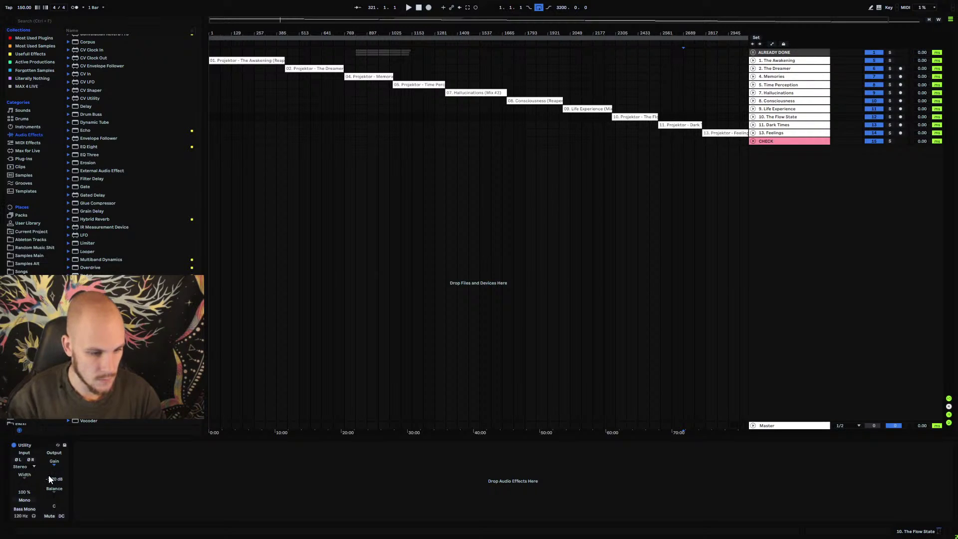
{"action": "left_click", "coordinate": [166, 469]}
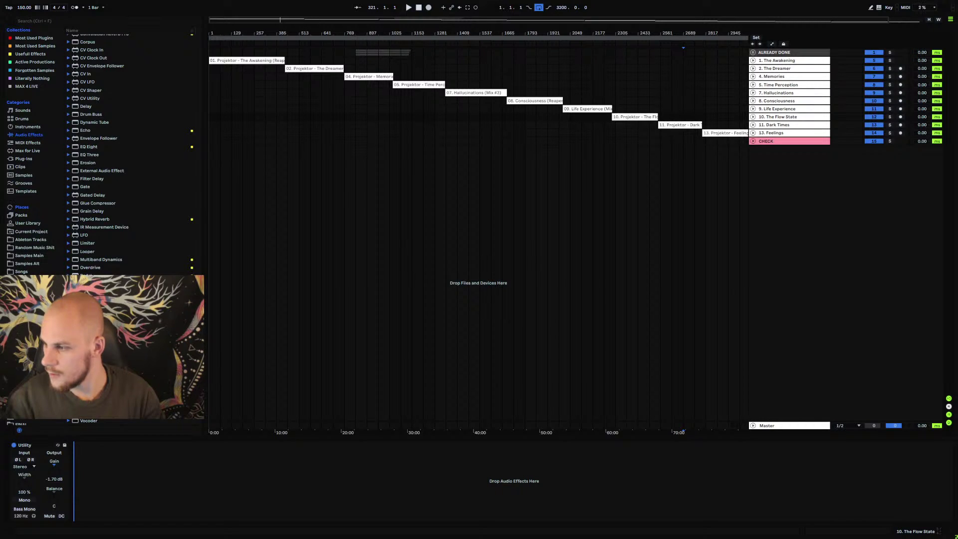
- Add a Utility to the 11. Dark Times track and set its gain to -2.4 dB
{"action": "left_click", "coordinate": [775, 126]}
{"action": "left_click_drag", "start_coordinate": [54, 461], "coordinate": [67, 465]}
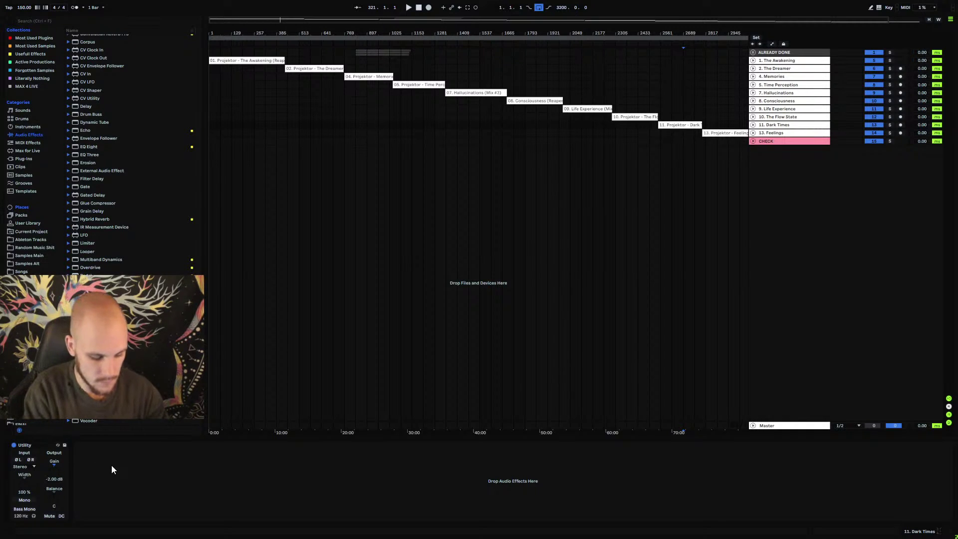
{"action": "key", "text": "Down"}
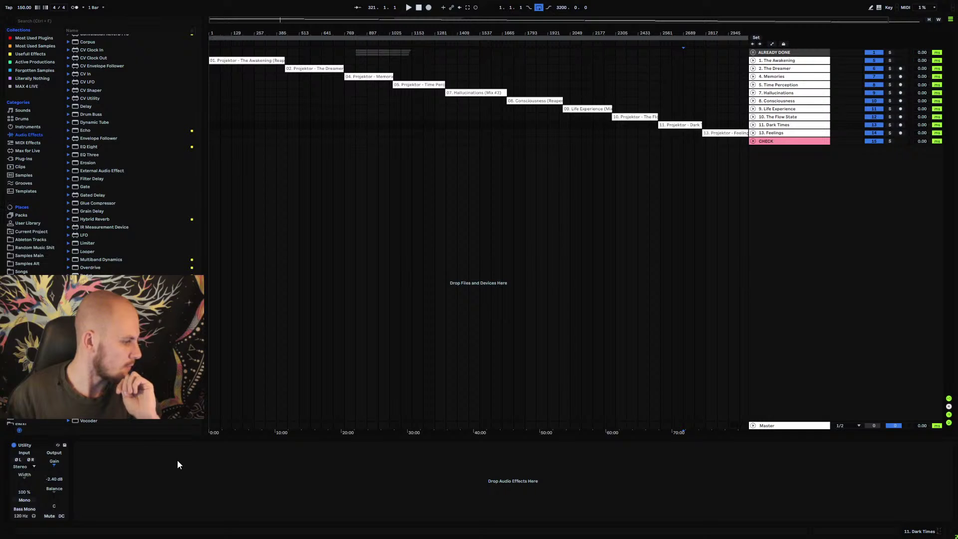
- Unfold the ALREADY DONE group, move its three clips together to start at bar 769, and fold the group again
{"action": "left_click_drag", "start_coordinate": [689, 390], "coordinate": [760, 57]}
{"action": "left_click", "coordinate": [754, 83]}
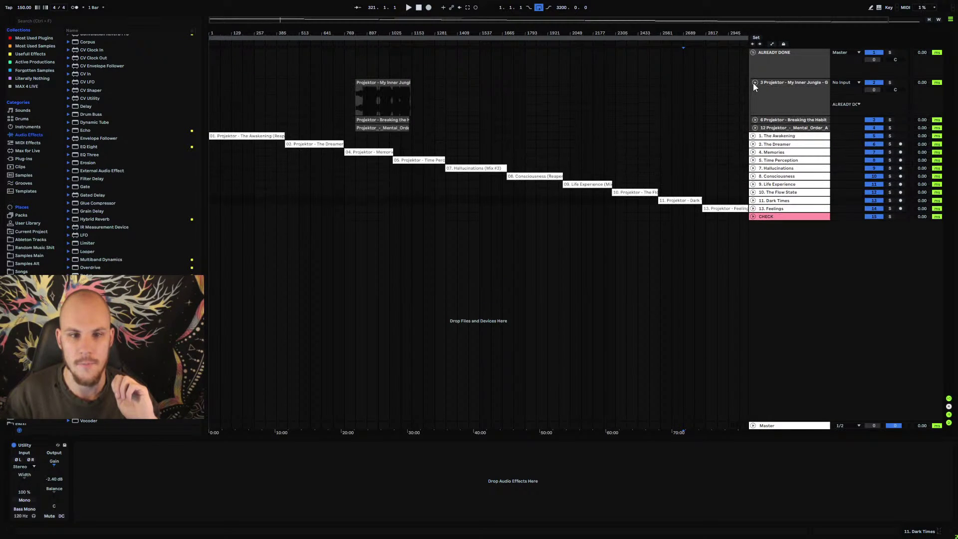
{"action": "left_click", "coordinate": [755, 120]}
{"action": "left_click", "coordinate": [754, 157]}
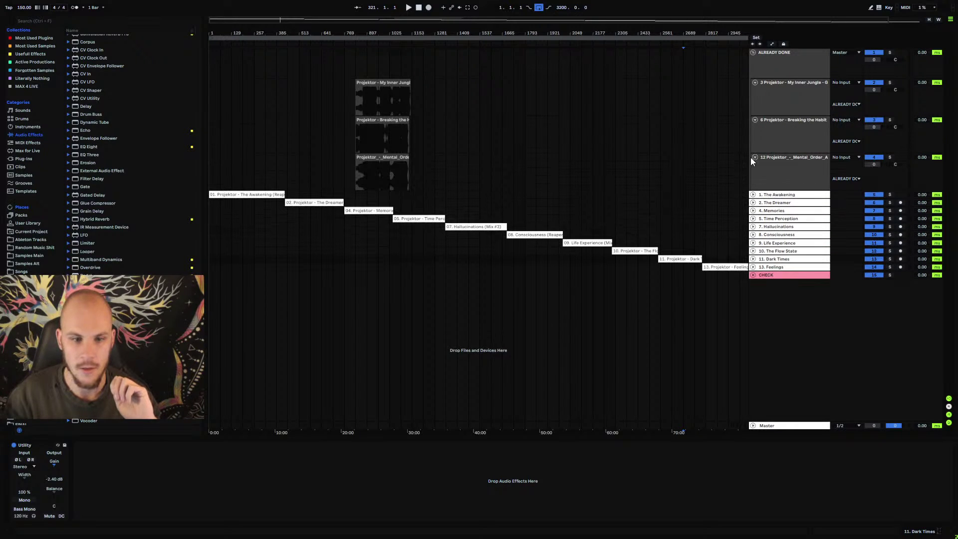
{"action": "left_click", "coordinate": [367, 167]}
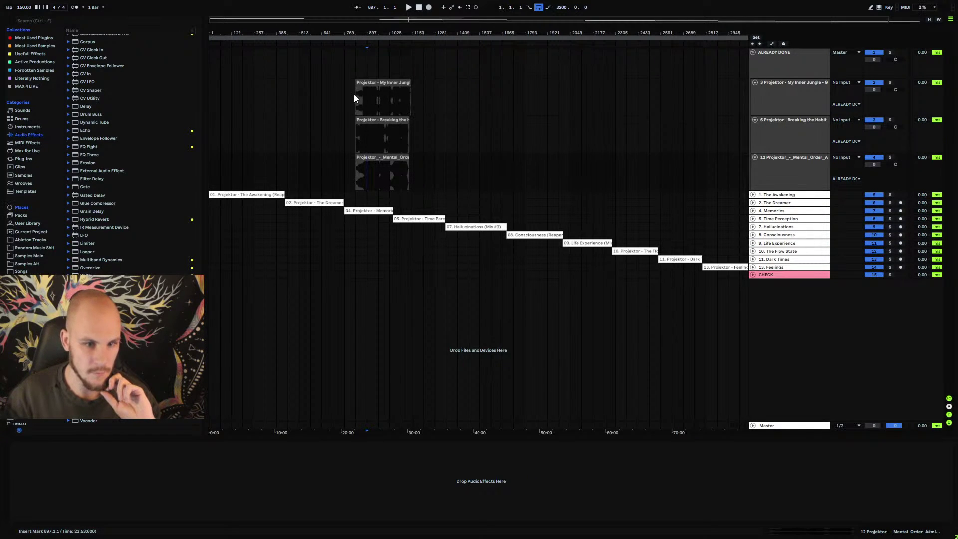
{"action": "left_click_drag", "start_coordinate": [355, 94], "coordinate": [422, 180]}
{"action": "left_click_drag", "start_coordinate": [387, 83], "coordinate": [379, 85]}
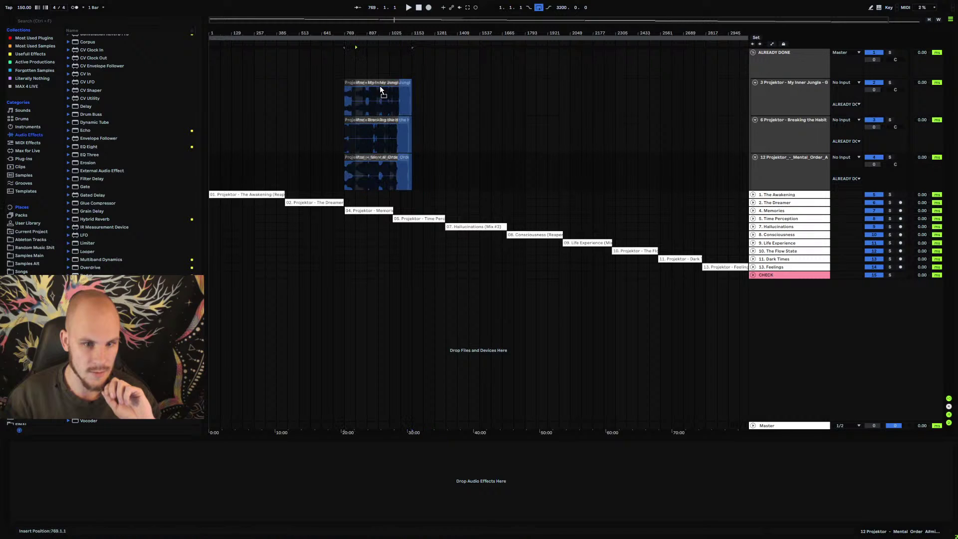
{"action": "left_click", "coordinate": [345, 99]}
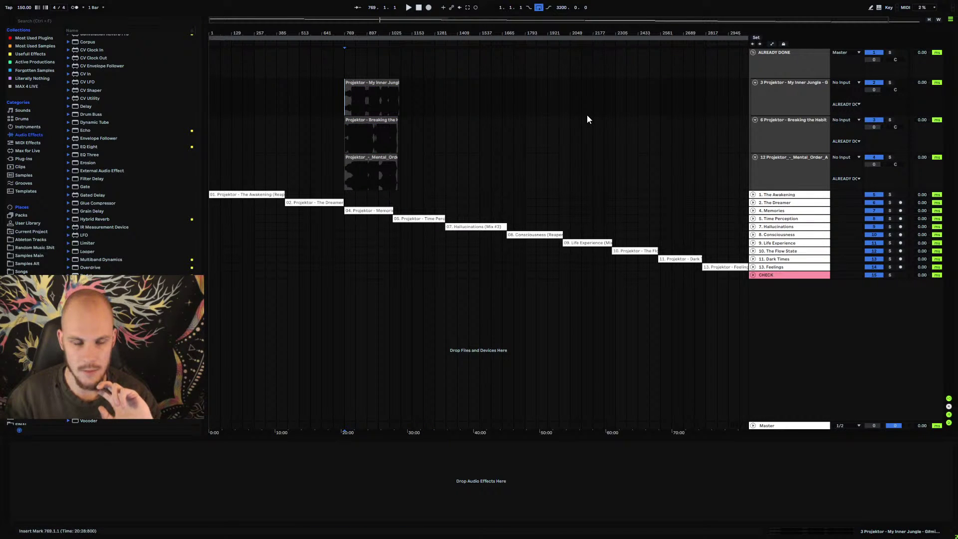
{"action": "mouse_move", "coordinate": [352, 34]}
{"action": "left_mouse_down"}
{"action": "mouse_move", "coordinate": [352, 130]}
{"action": "mouse_move", "coordinate": [352, 37]}
{"action": "left_mouse_up"}
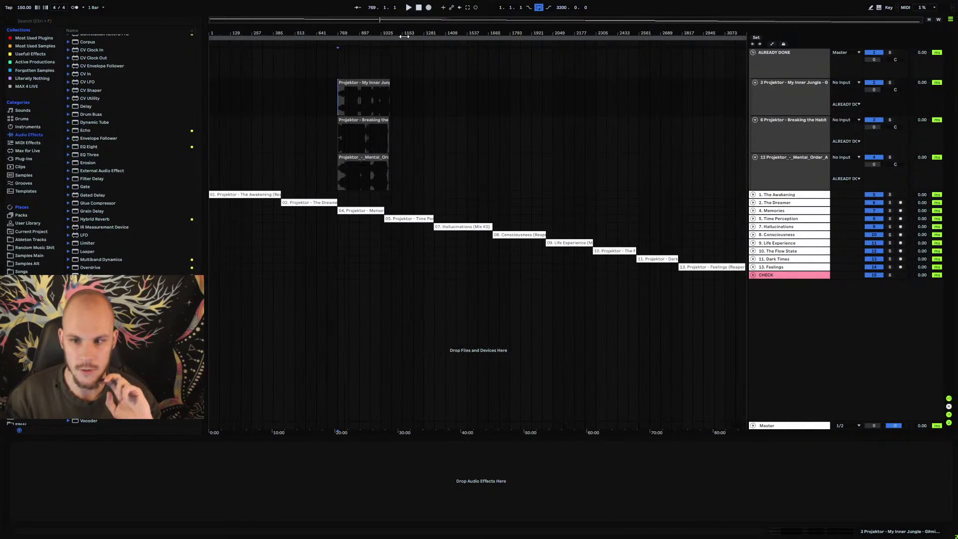
{"action": "left_click", "coordinate": [752, 53]}
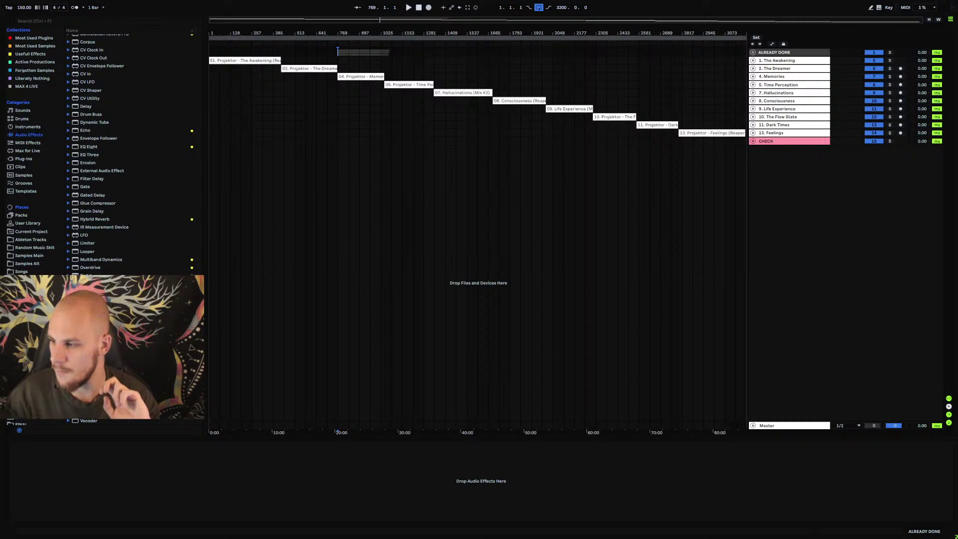
- Add a Utility to the 13. Feelings track and set its gain to 0.6 dB
{"action": "left_click", "coordinate": [761, 133]}
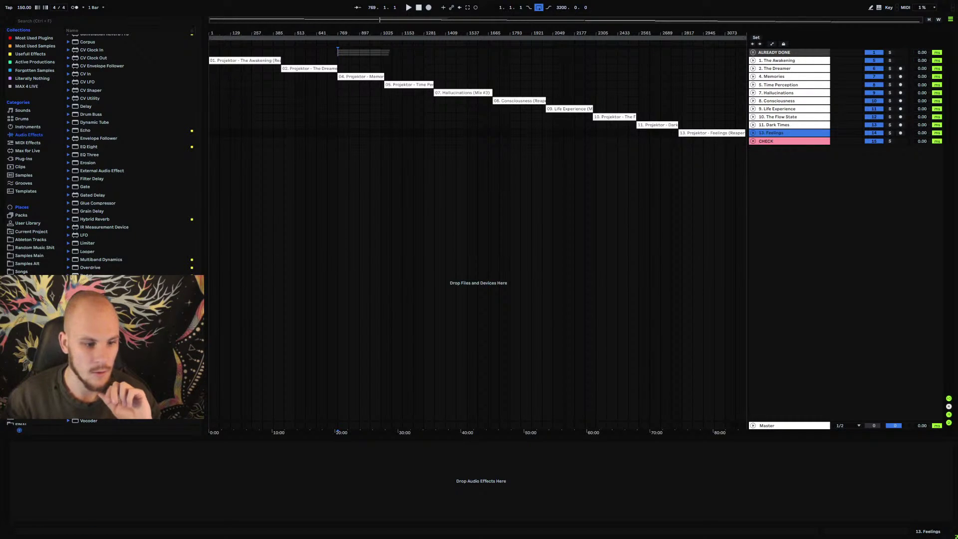
{"action": "left_click_drag", "start_coordinate": [763, 142], "coordinate": [153, 460]}
{"action": "scroll", "coordinate": [61, 467], "scroll_direction": "up", "scroll_amount": 3}
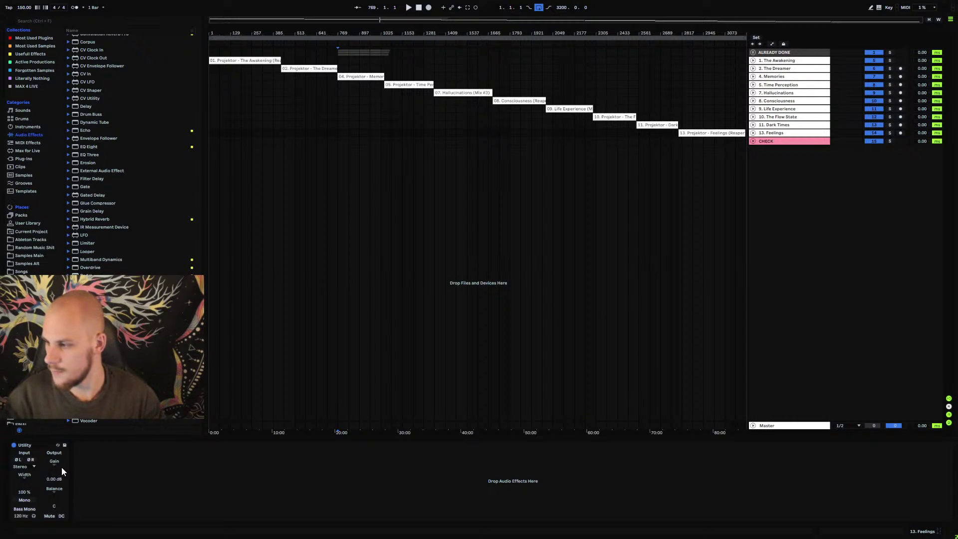
{"action": "scroll", "coordinate": [61, 467], "scroll_direction": "up", "scroll_amount": 3}
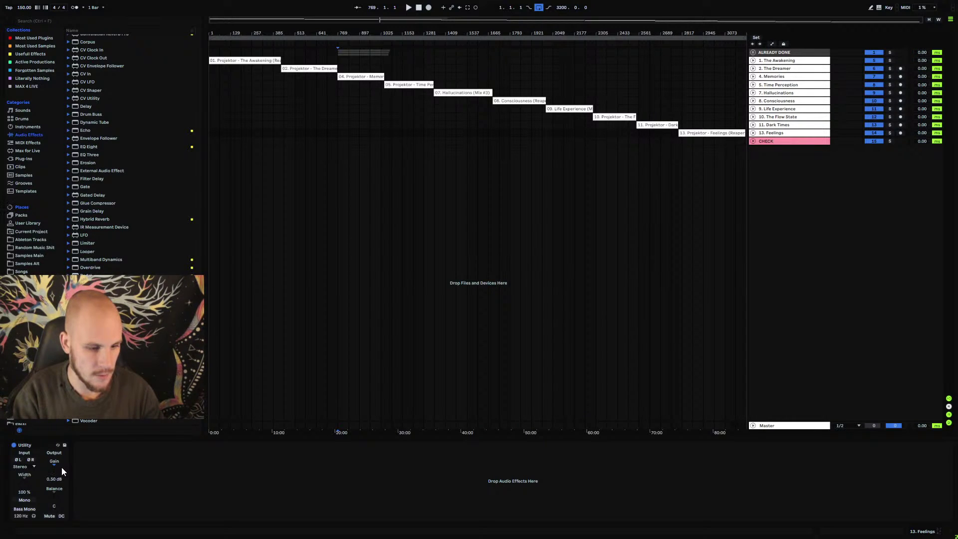
{"action": "left_click", "coordinate": [142, 469]}
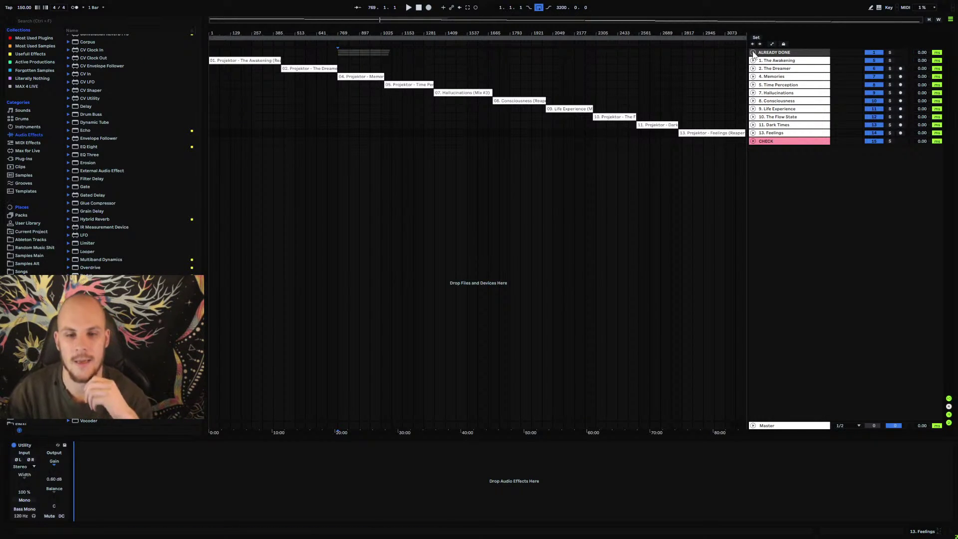
{"action": "left_click", "coordinate": [786, 69]}
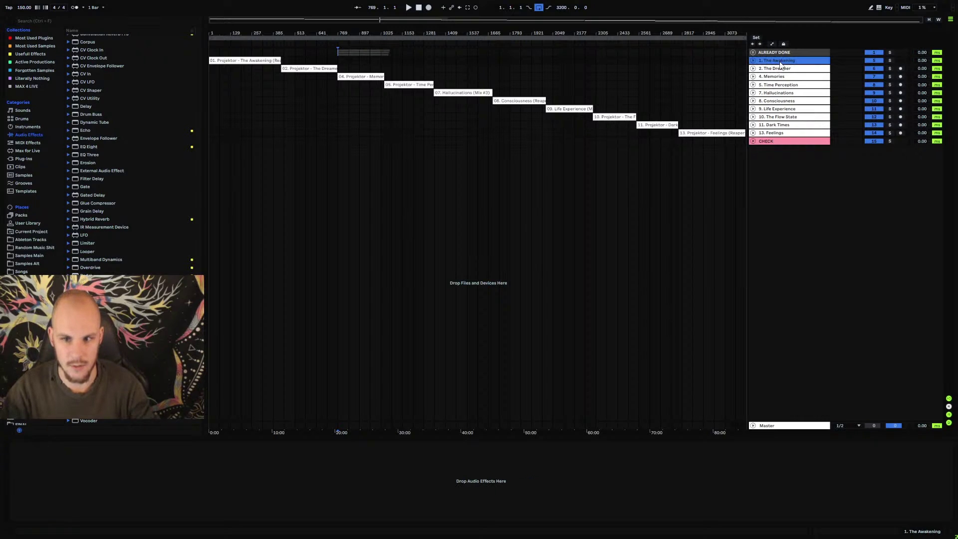
{"action": "left_click", "coordinate": [781, 132]}
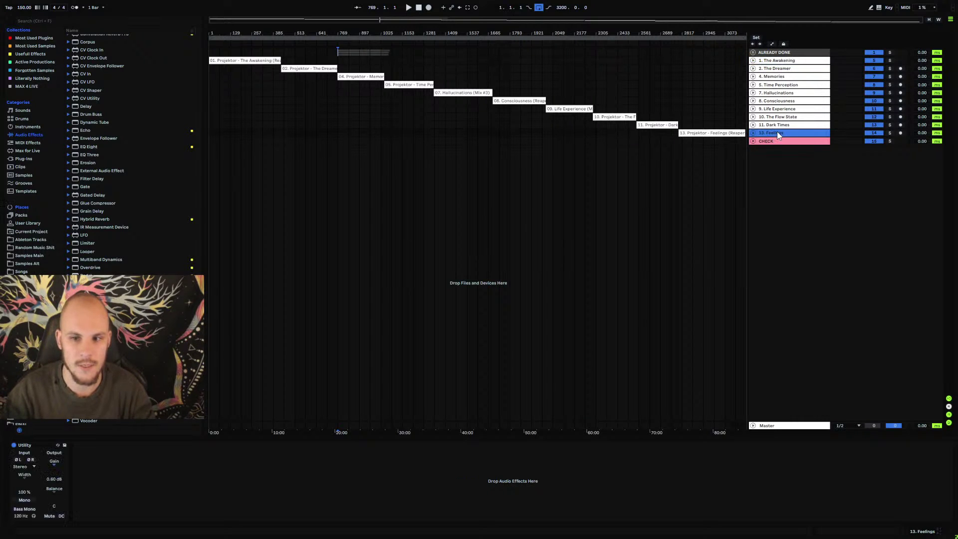
{"action": "left_click", "coordinate": [781, 60]}
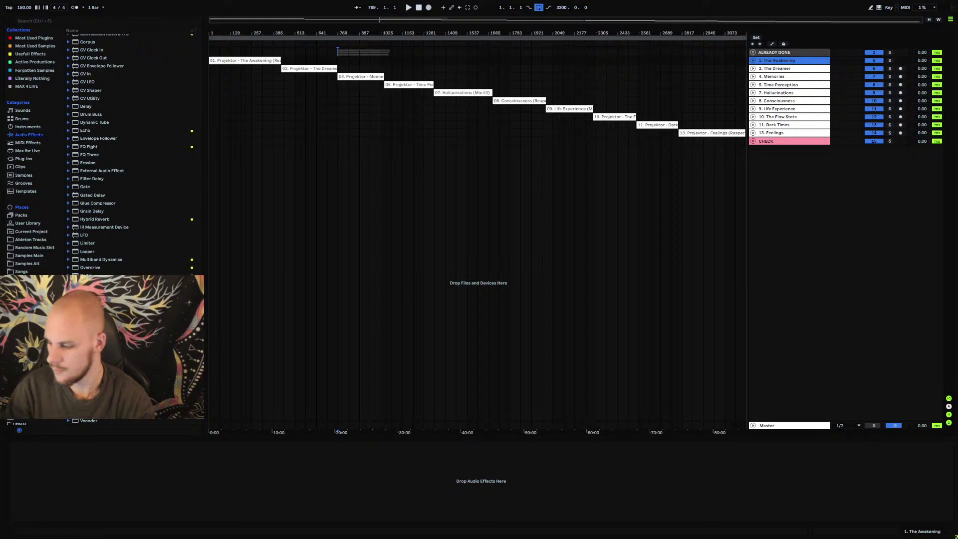
- Switch to REAPER and add an empty track below the 13. Projektor - Feelings track
{"action": "key", "text": "alt+Tab"}
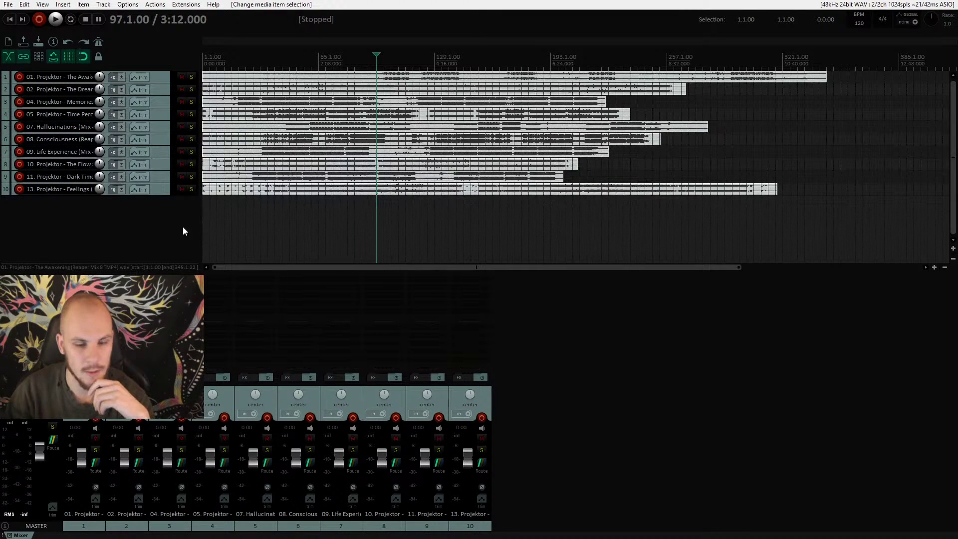
{"action": "right_click", "coordinate": [131, 225]}
{"action": "left_click", "coordinate": [197, 230]}
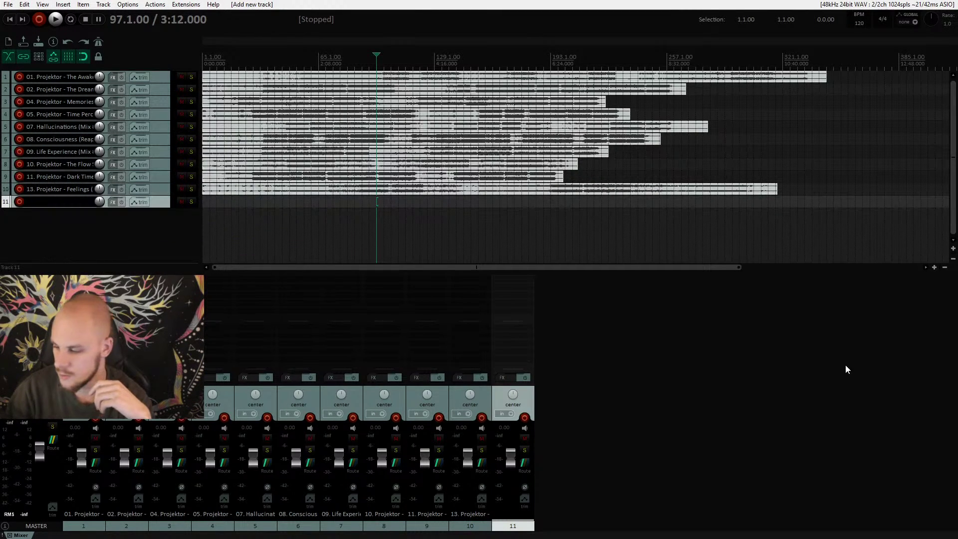
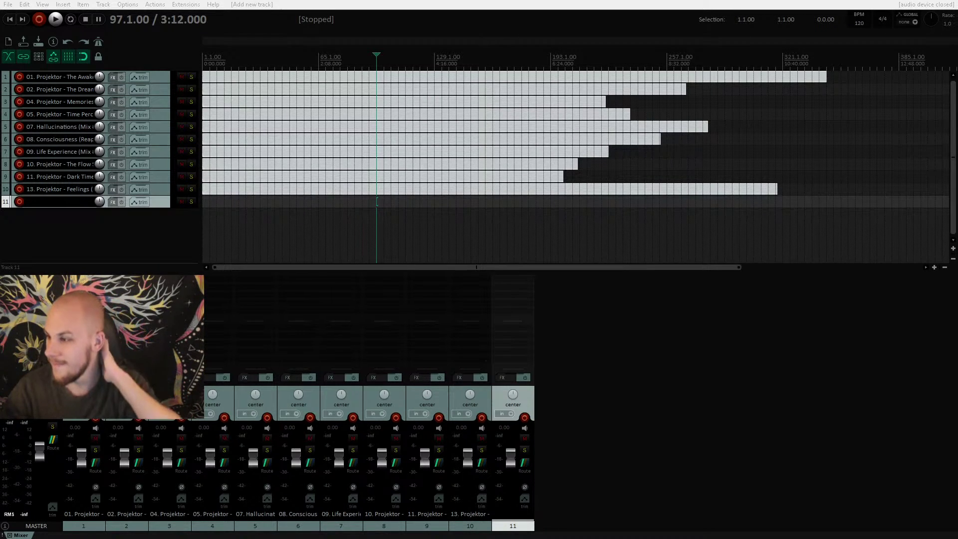
- Switch to File Explorer and look through the Album Stuff folder for the remaining album master files
{"action": "key", "text": "alt+Tab"}
{"action": "left_click_drag", "start_coordinate": [612, 64], "coordinate": [392, 68]}
{"action": "scroll", "coordinate": [384, 279], "scroll_direction": "down", "scroll_amount": 5}
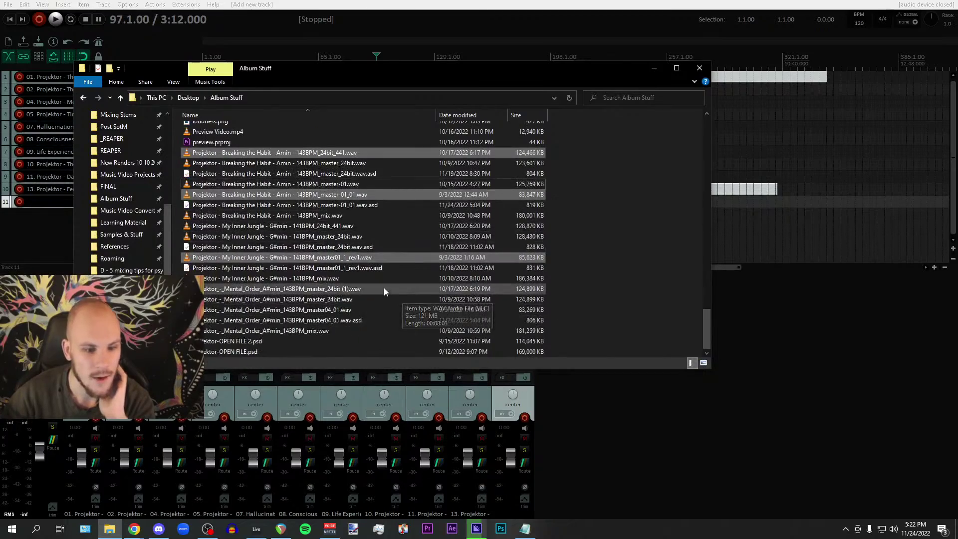
{"action": "scroll", "coordinate": [384, 272], "scroll_direction": "up", "scroll_amount": 15}
{"action": "scroll", "coordinate": [384, 267], "scroll_direction": "up", "scroll_amount": 15}
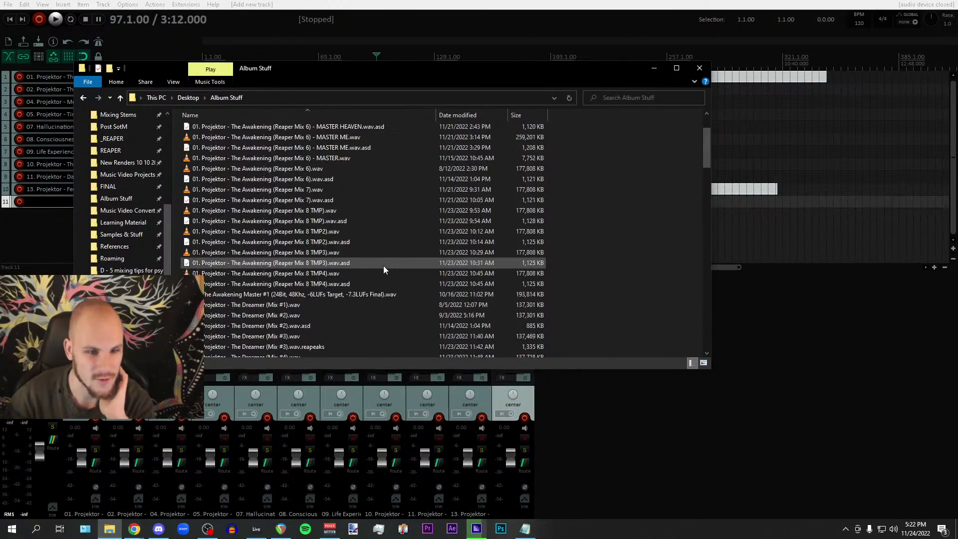
{"action": "scroll", "coordinate": [379, 264], "scroll_direction": "down", "scroll_amount": 10}
{"action": "scroll", "coordinate": [375, 266], "scroll_direction": "down", "scroll_amount": 20}
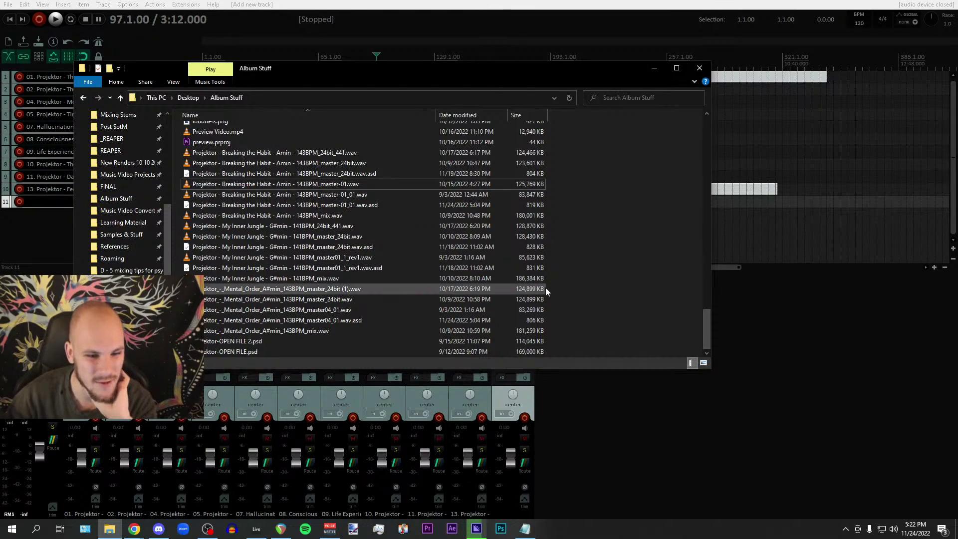
{"action": "scroll", "coordinate": [545, 285], "scroll_direction": "up", "scroll_amount": 10}
{"action": "scroll", "coordinate": [349, 255], "scroll_direction": "up", "scroll_amount": 20}
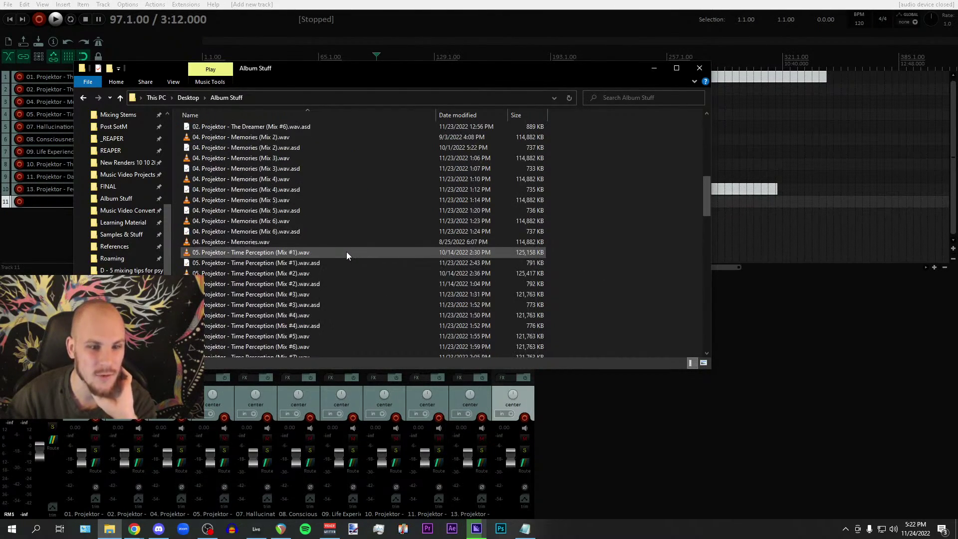
{"action": "scroll", "coordinate": [346, 251], "scroll_direction": "down", "scroll_amount": 20}
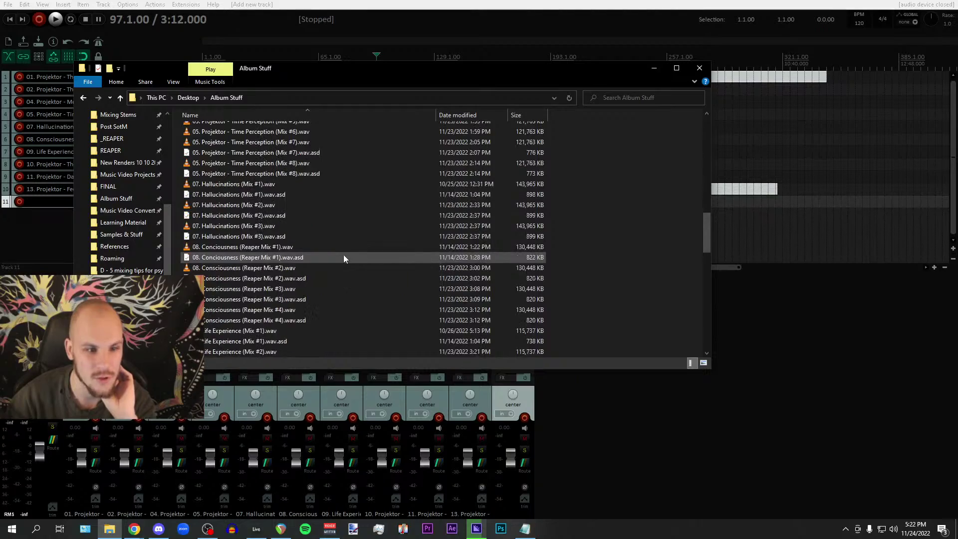
{"action": "scroll", "coordinate": [343, 257], "scroll_direction": "down", "scroll_amount": 2}
{"action": "left_click_drag", "start_coordinate": [706, 304], "coordinate": [702, 110]}
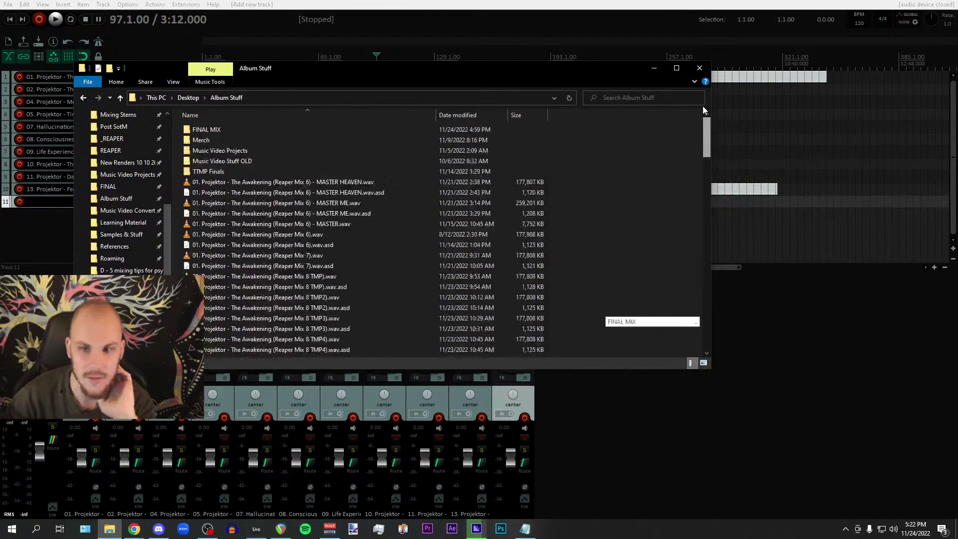
- Check the contents of the TTMP Finals and FINAL MIX folders, returning to Album Stuff
{"action": "double_click", "coordinate": [233, 171]}
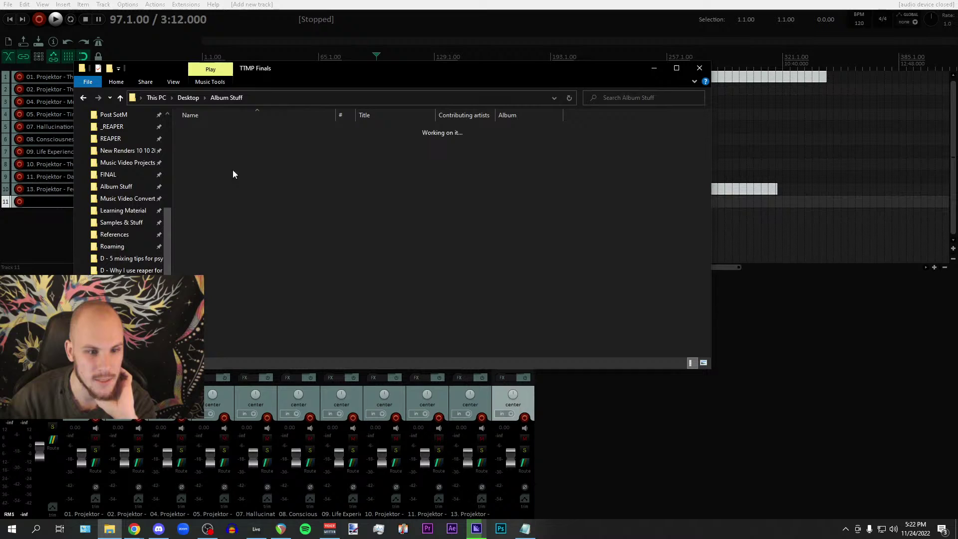
{"action": "left_click", "coordinate": [83, 97]}
{"action": "double_click", "coordinate": [220, 129]}
{"action": "scroll", "coordinate": [351, 250], "scroll_direction": "down", "scroll_amount": 3}
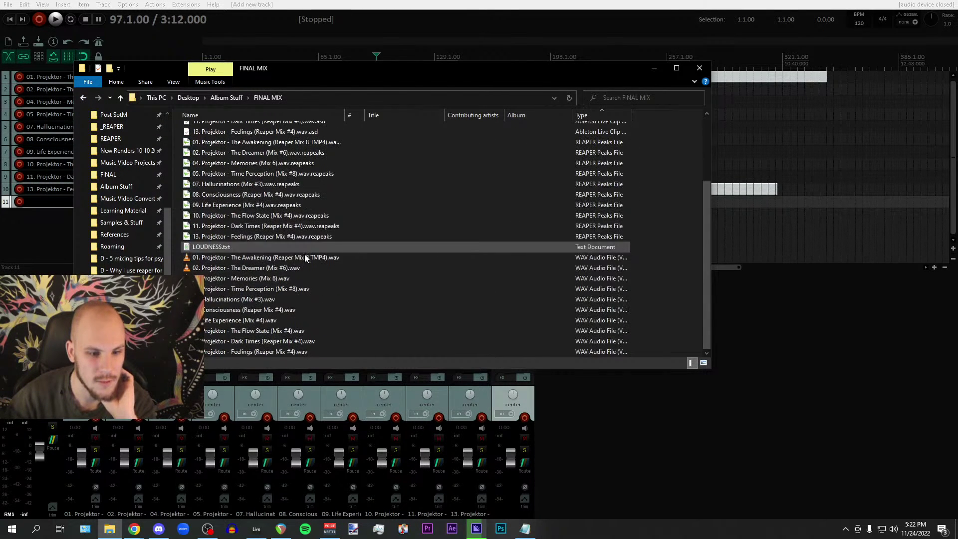
{"action": "left_click", "coordinate": [83, 98]}
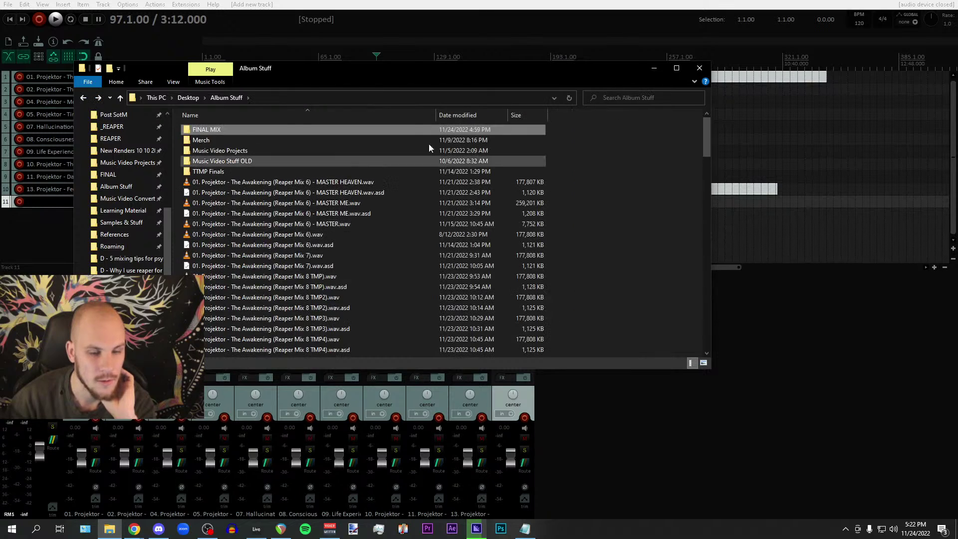
- Find the SotM stuff folder among the pinned folders and examine its contents
{"action": "scroll", "coordinate": [166, 241], "scroll_direction": "up", "scroll_amount": 2}
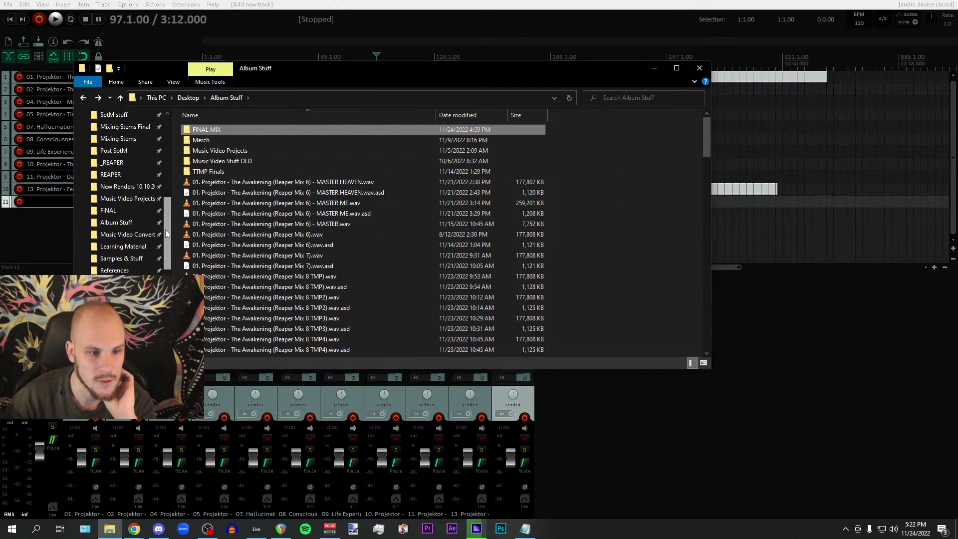
{"action": "scroll", "coordinate": [166, 231], "scroll_direction": "up", "scroll_amount": 1}
{"action": "scroll", "coordinate": [166, 227], "scroll_direction": "up", "scroll_amount": 6}
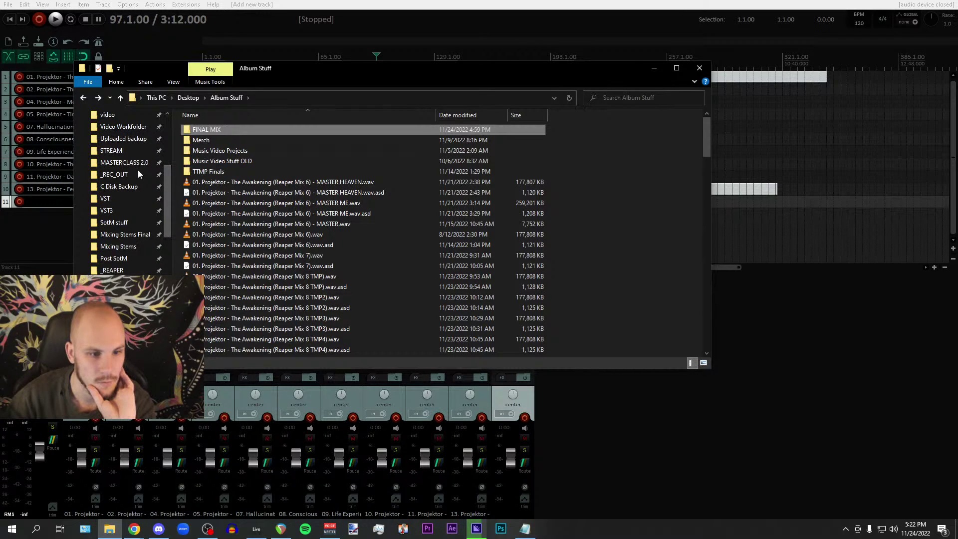
{"action": "scroll", "coordinate": [138, 222], "scroll_direction": "up", "scroll_amount": 2}
{"action": "scroll", "coordinate": [129, 222], "scroll_direction": "down", "scroll_amount": 1}
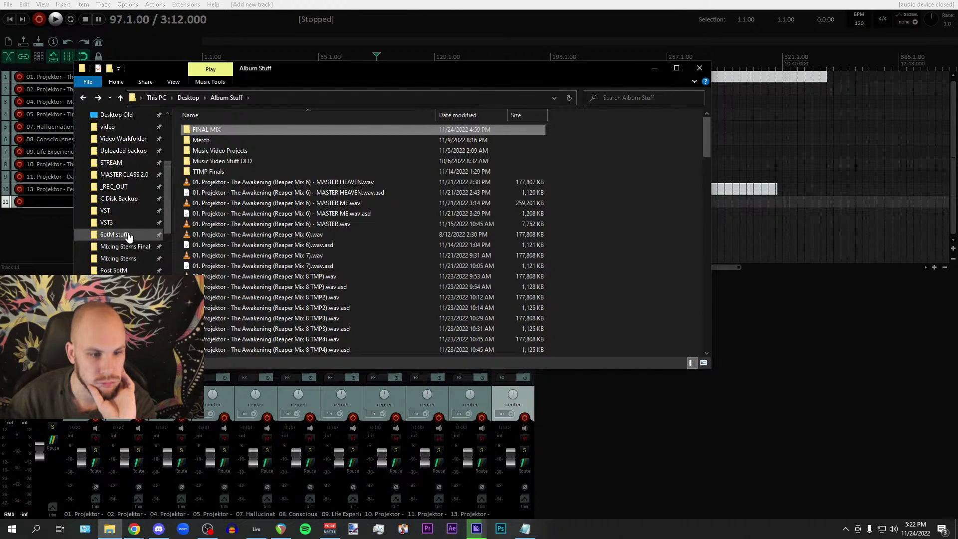
{"action": "left_click", "coordinate": [129, 235]}
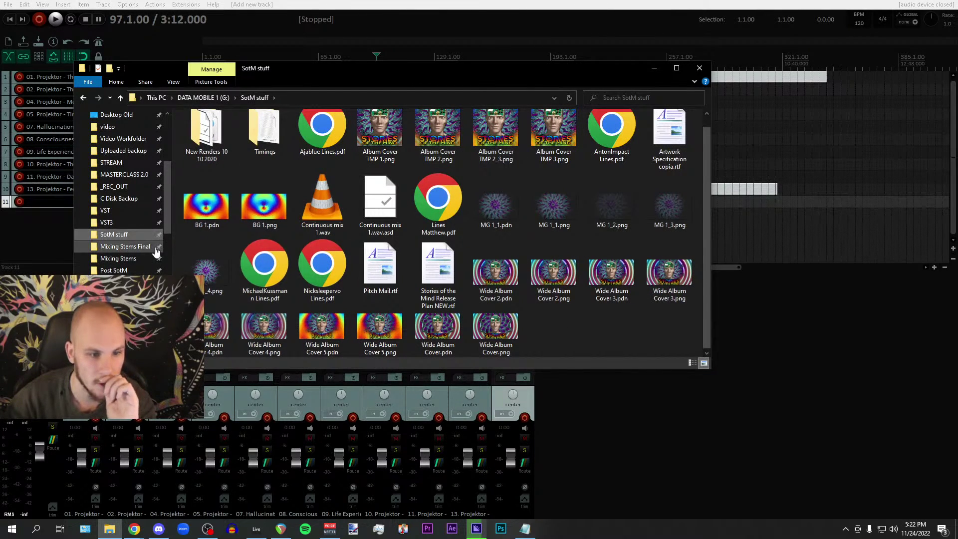
{"action": "scroll", "coordinate": [169, 212], "scroll_direction": "down", "scroll_amount": 4}
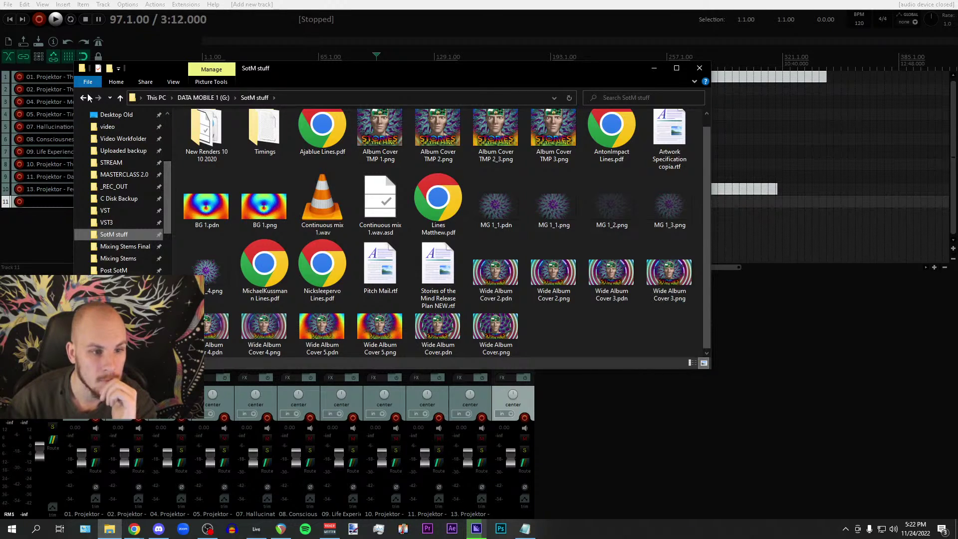
- In Album Stuff, select the 10/17/2022 24-bit masters of Mental Order, My Inner Jungle and Breaking the Habit
{"action": "left_click", "coordinate": [117, 186]}
{"action": "scroll", "coordinate": [347, 228], "scroll_direction": "down", "scroll_amount": 5}
{"action": "scroll", "coordinate": [390, 247], "scroll_direction": "down", "scroll_amount": 15}
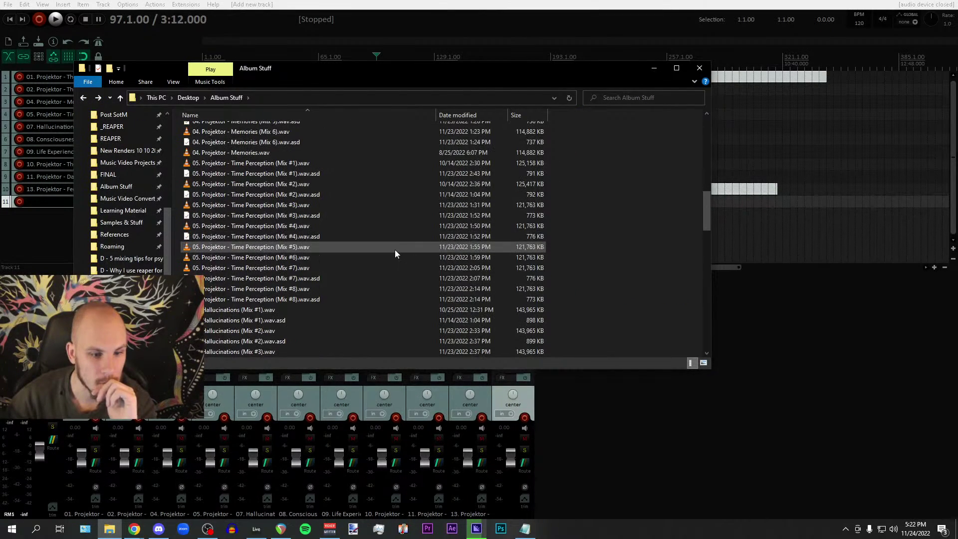
{"action": "scroll", "coordinate": [388, 247], "scroll_direction": "down", "scroll_amount": 6}
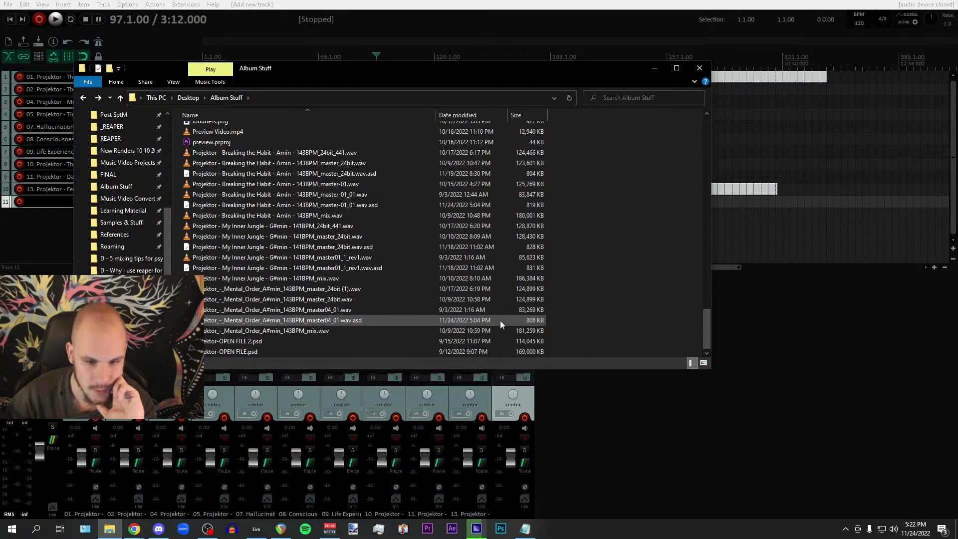
{"action": "left_click", "coordinate": [489, 289]}
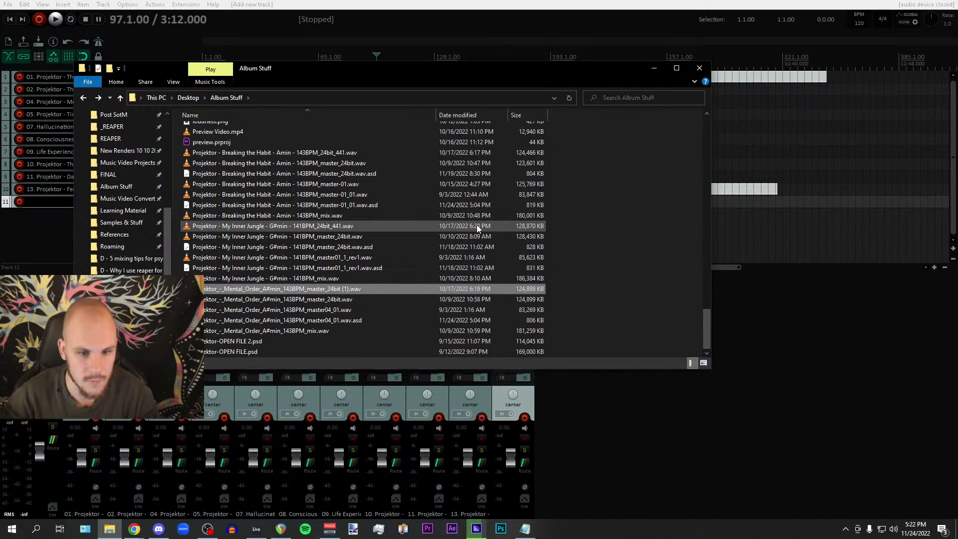
{"action": "left_click", "coordinate": [478, 228], "text": "ctrl"}
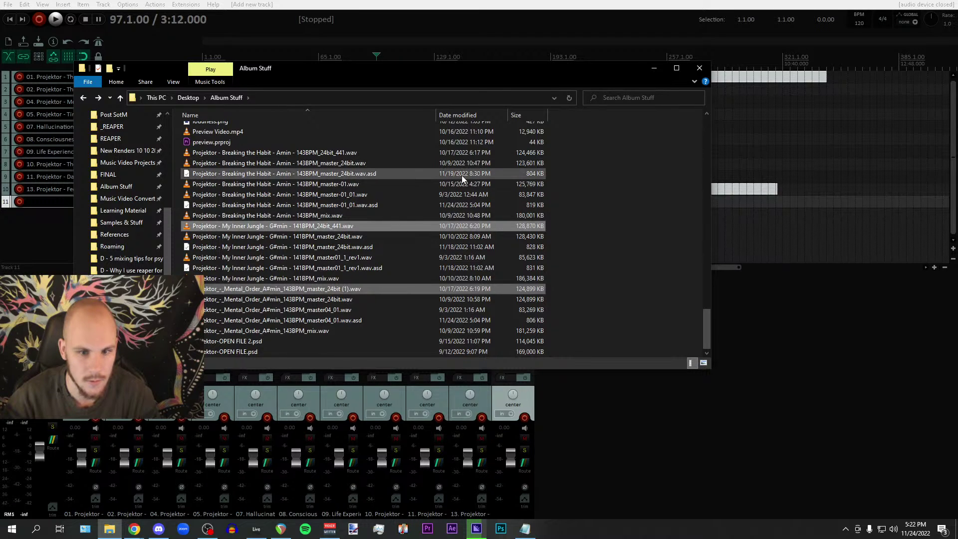
{"action": "left_click", "coordinate": [466, 154], "text": "ctrl"}
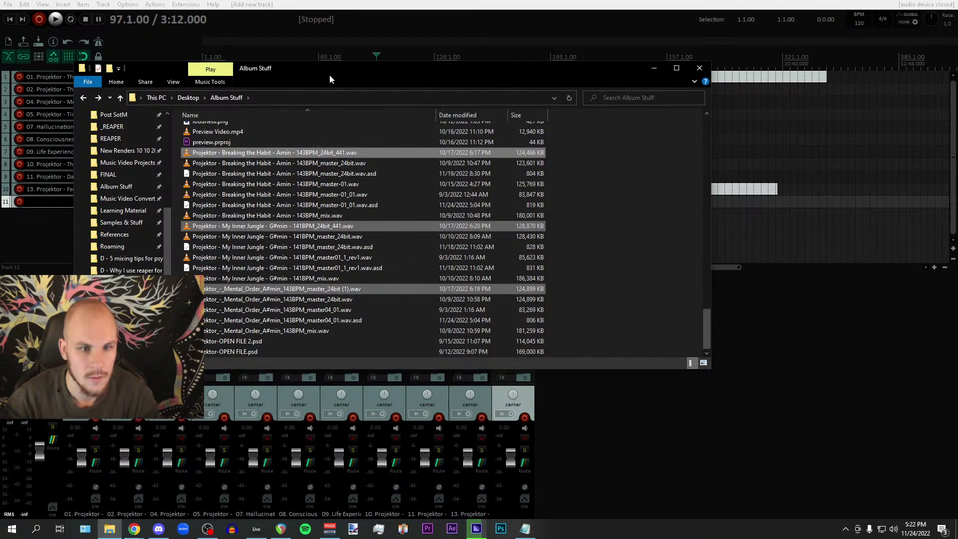
- Import the three selected masters into REAPER below the empty track, each on a separate track
{"action": "left_click_drag", "start_coordinate": [329, 74], "coordinate": [957, 137]}
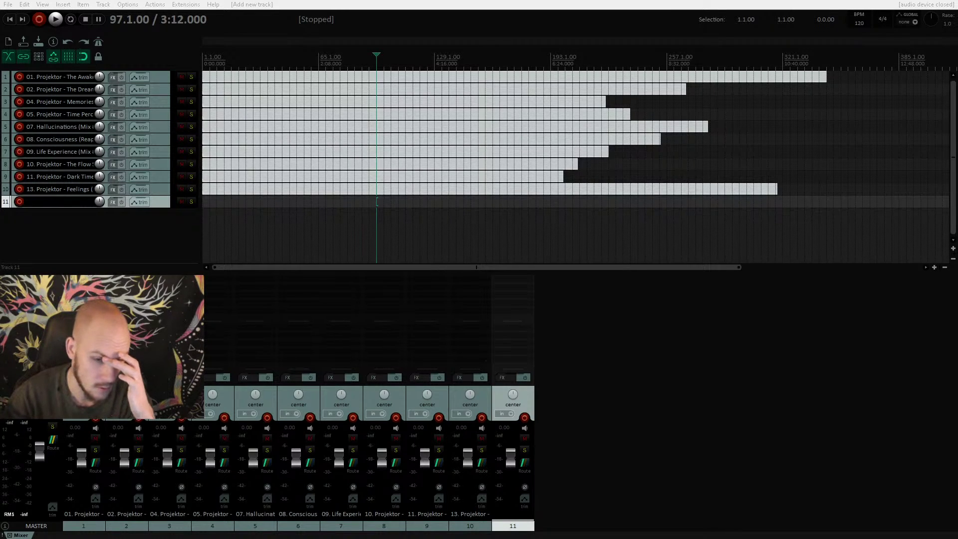
{"action": "left_click_drag", "start_coordinate": [957, 137], "coordinate": [202, 221]}
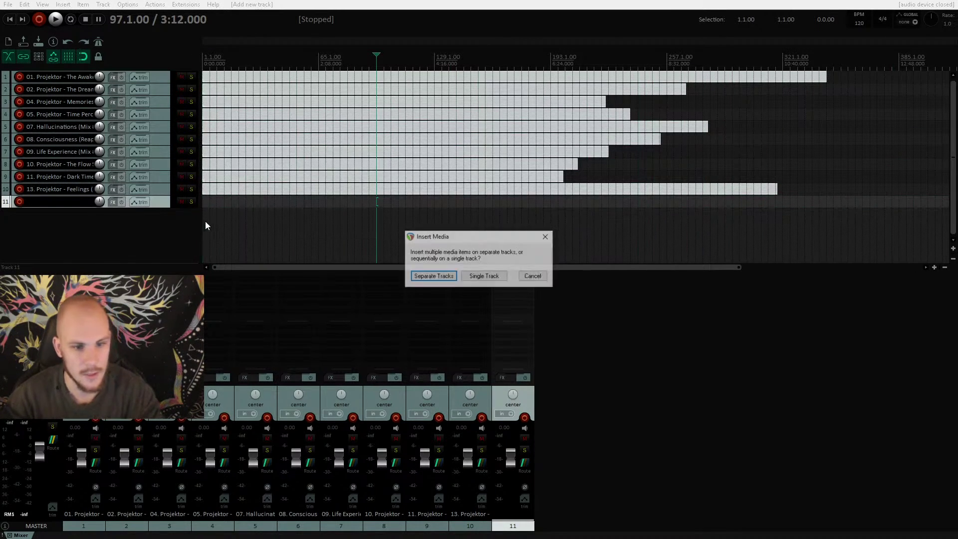
{"action": "left_click", "coordinate": [432, 276]}
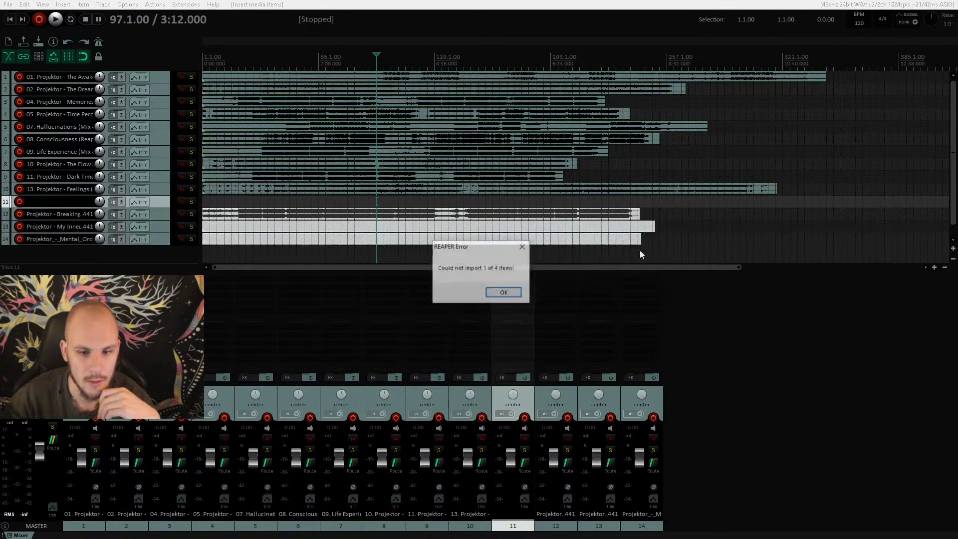
{"action": "left_click", "coordinate": [503, 292]}
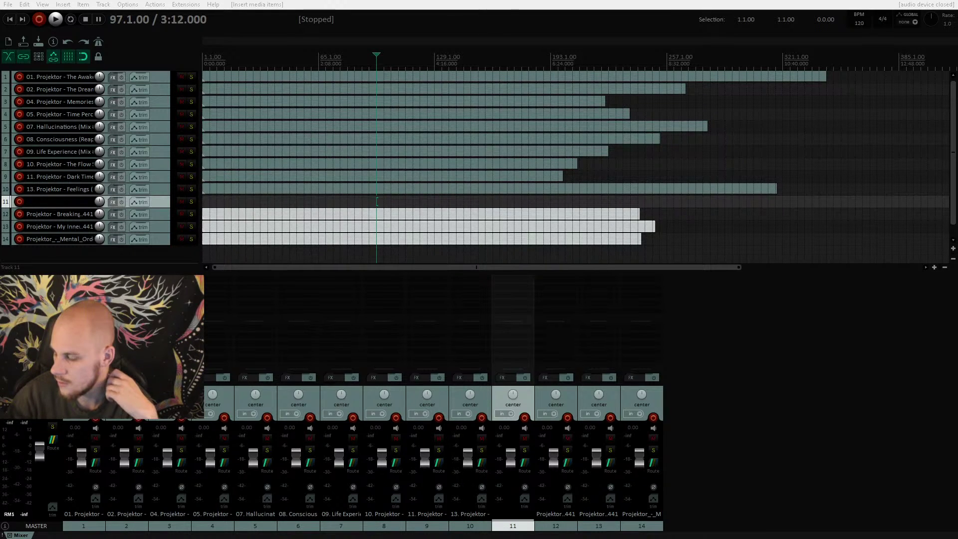
- Select the three imported items and run the "Calculate loudness of selected items via dry run render" action
{"action": "left_click", "coordinate": [680, 239]}
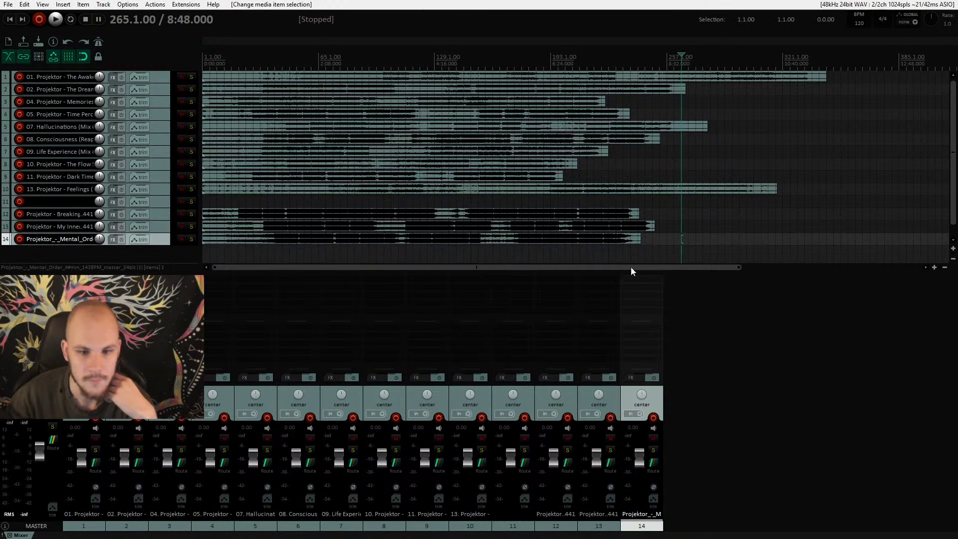
{"action": "left_click", "coordinate": [406, 216]}
{"action": "left_click", "coordinate": [427, 239], "text": "shift"}
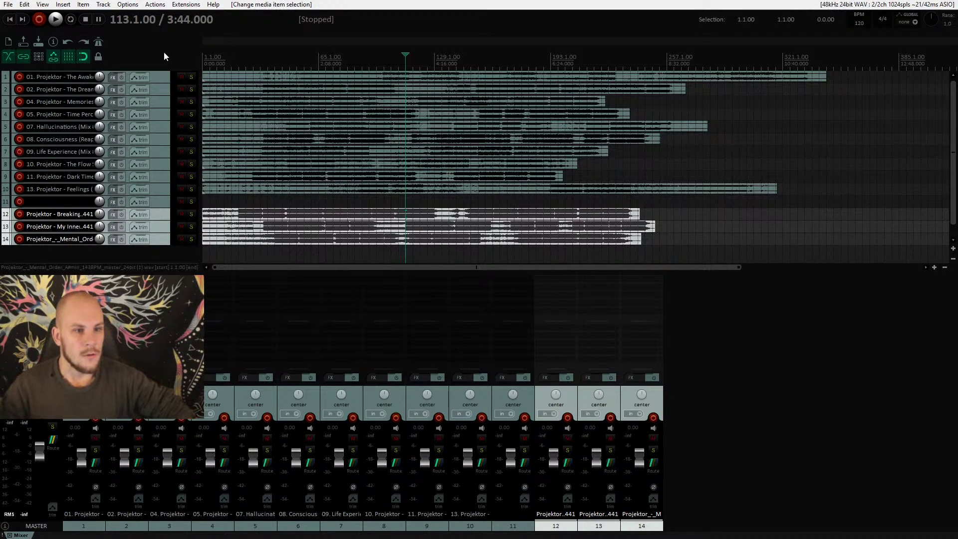
{"action": "left_click", "coordinate": [155, 5]}
{"action": "left_click", "coordinate": [167, 15]}
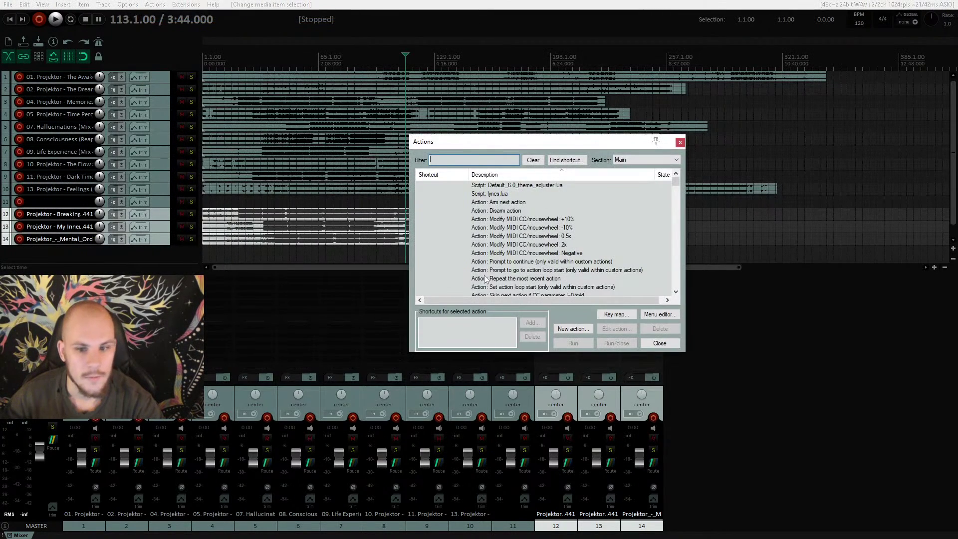
{"action": "type", "text": "calculate"}
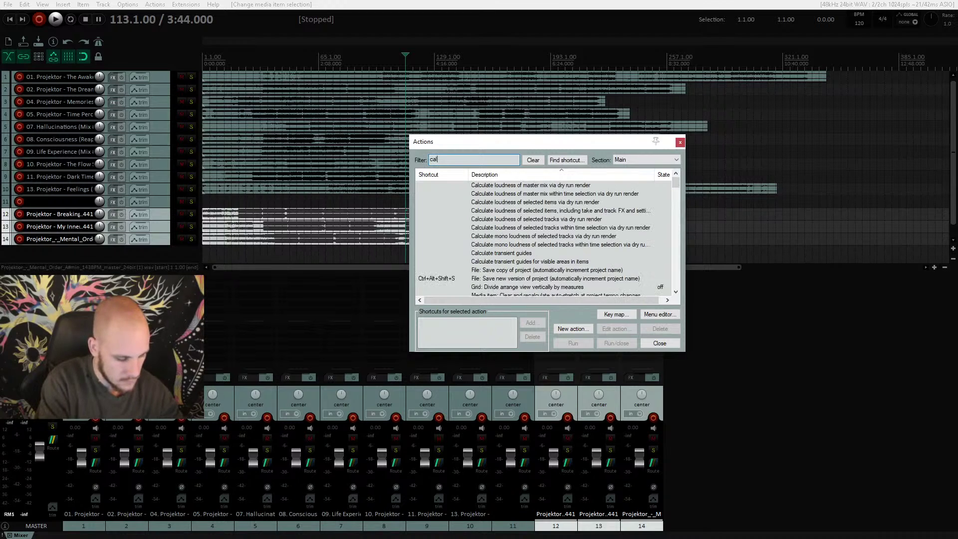
{"action": "left_click", "coordinate": [574, 202]}
{"action": "left_click", "coordinate": [572, 343]}
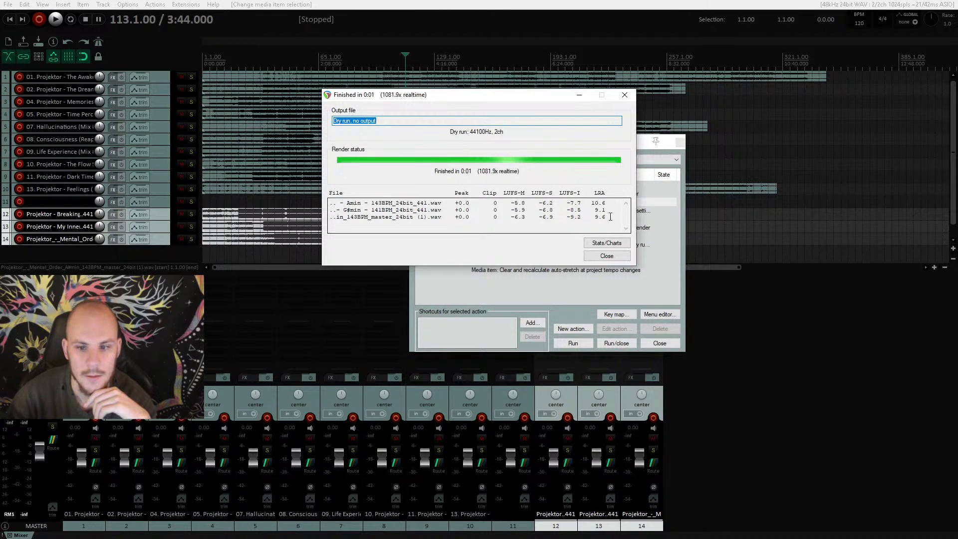
- Highlight the loudness readings of the three masters and move the results window clear of the action list
{"action": "left_click_drag", "start_coordinate": [606, 222], "coordinate": [307, 204]}
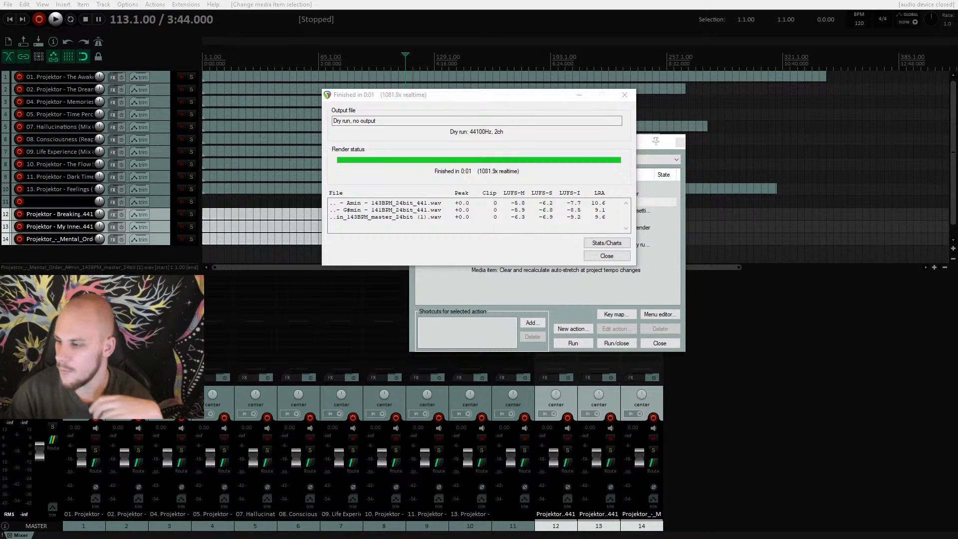
{"action": "left_click_drag", "start_coordinate": [498, 95], "coordinate": [250, 67]}
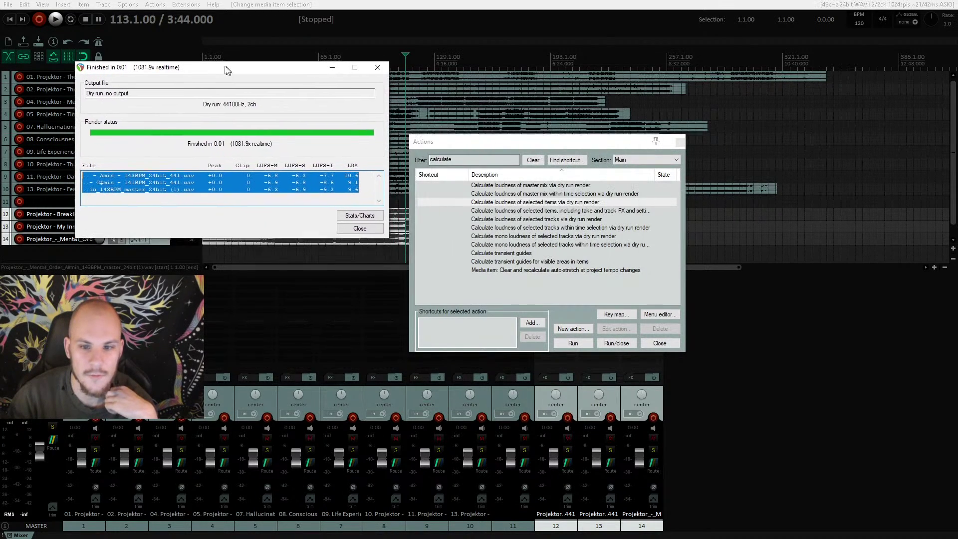
{"action": "key", "text": "alt+Tab"}
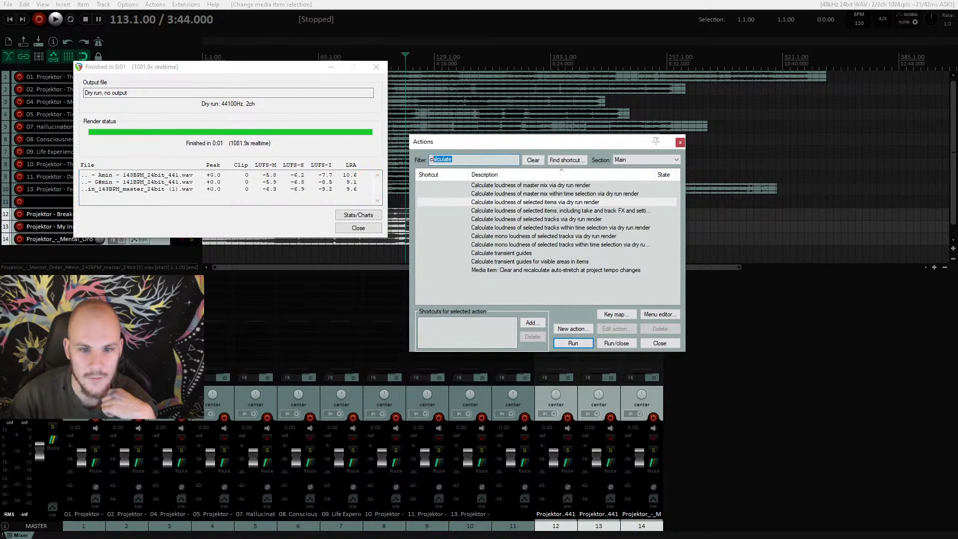
- Clear the action filter, browse the full action list to its end, and close the action list and loudness results
{"action": "key", "text": "BackSpace"}
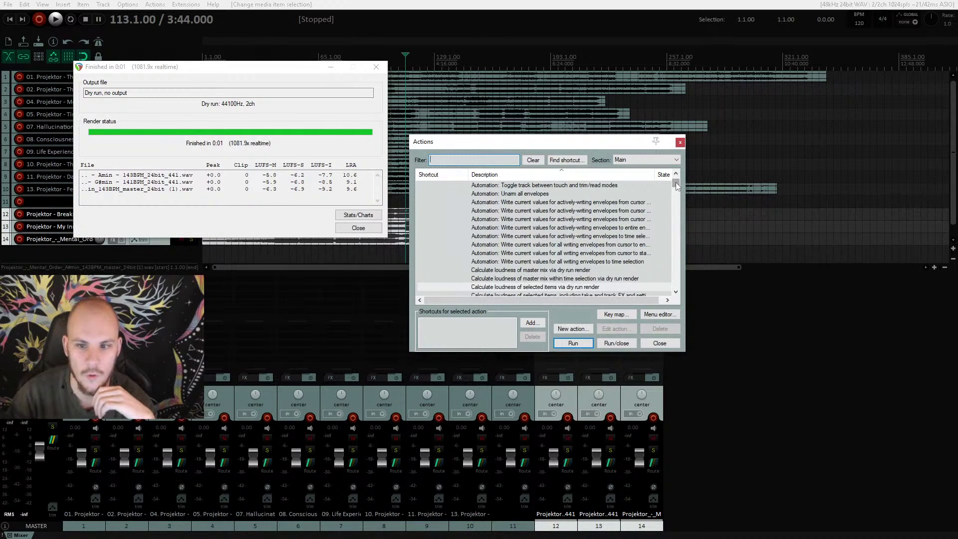
{"action": "left_click_drag", "start_coordinate": [676, 186], "coordinate": [665, 313]}
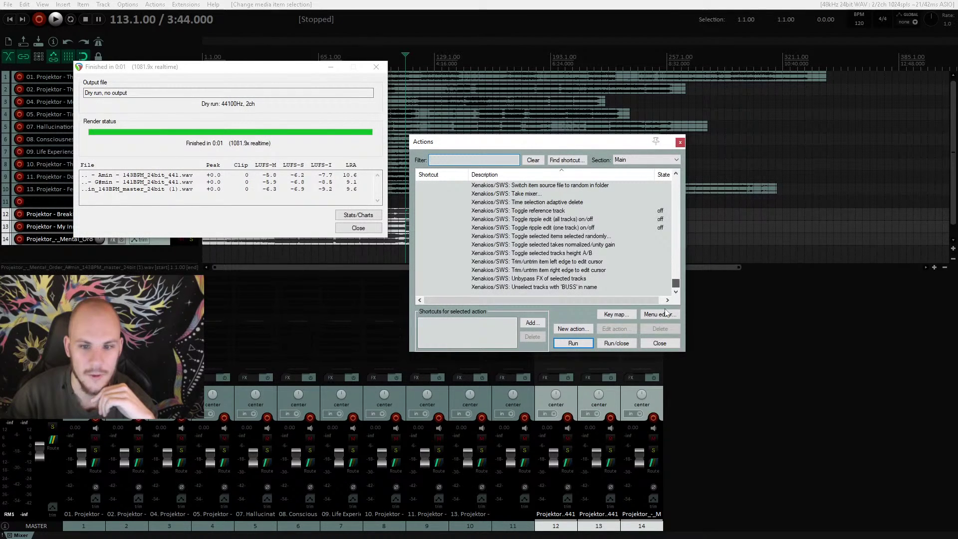
{"action": "left_click", "coordinate": [680, 142]}
{"action": "left_click", "coordinate": [375, 68]}
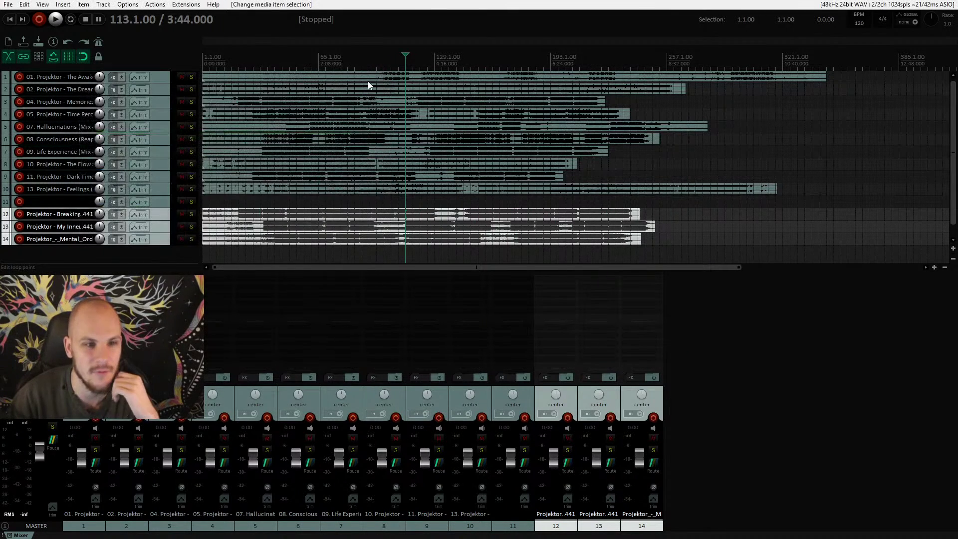
{"action": "right_click", "coordinate": [450, 118]}
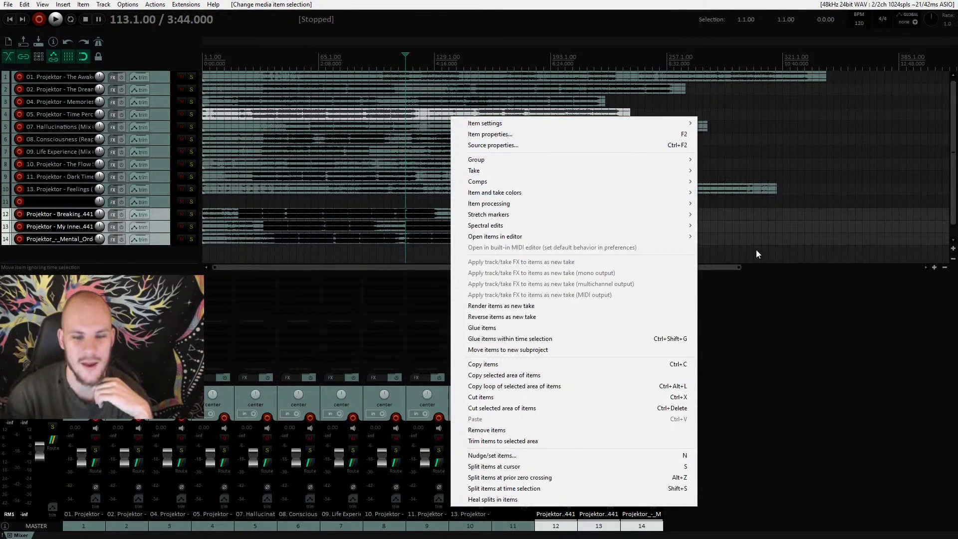
{"action": "left_click", "coordinate": [345, 306]}
{"action": "right_click", "coordinate": [345, 306]}
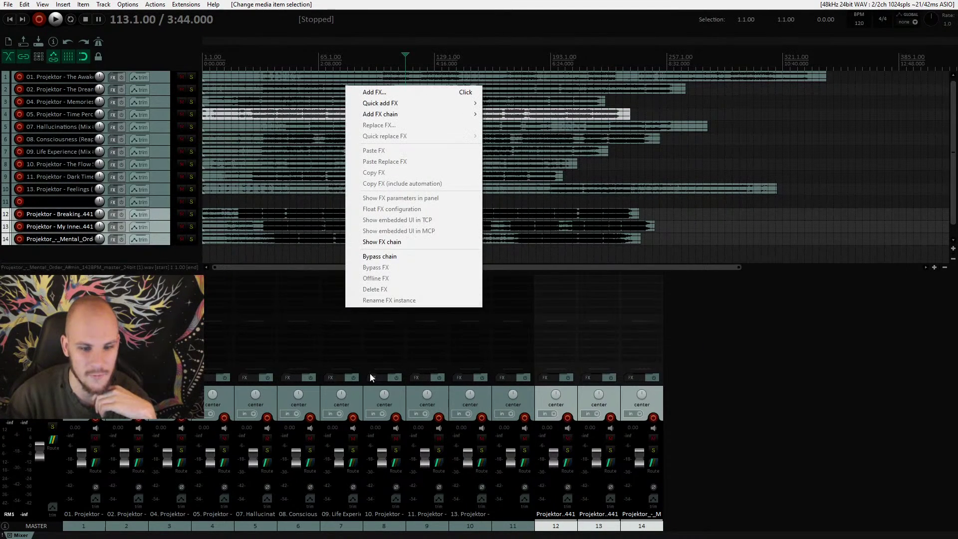
{"action": "right_click", "coordinate": [39, 384]}
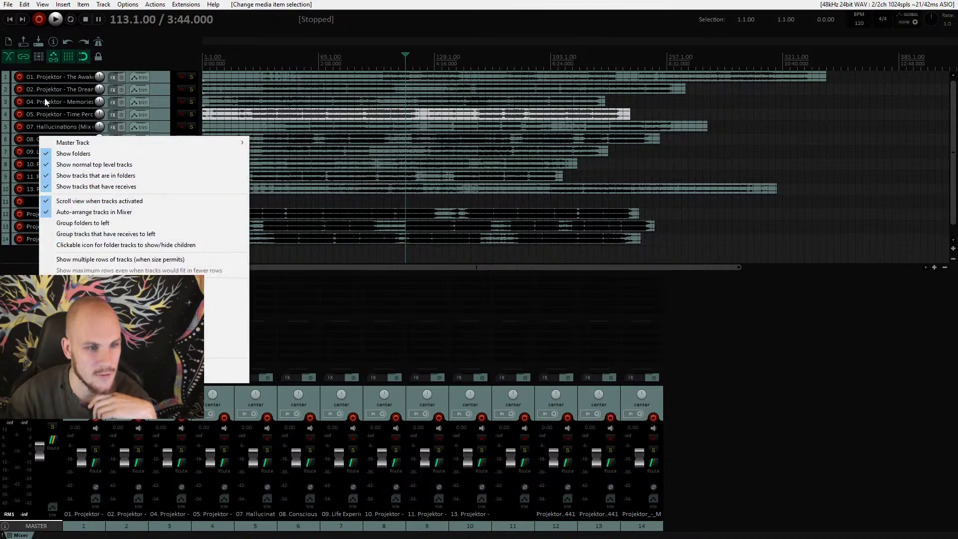
{"action": "right_click", "coordinate": [25, 94]}
{"action": "left_click", "coordinate": [812, 213]}
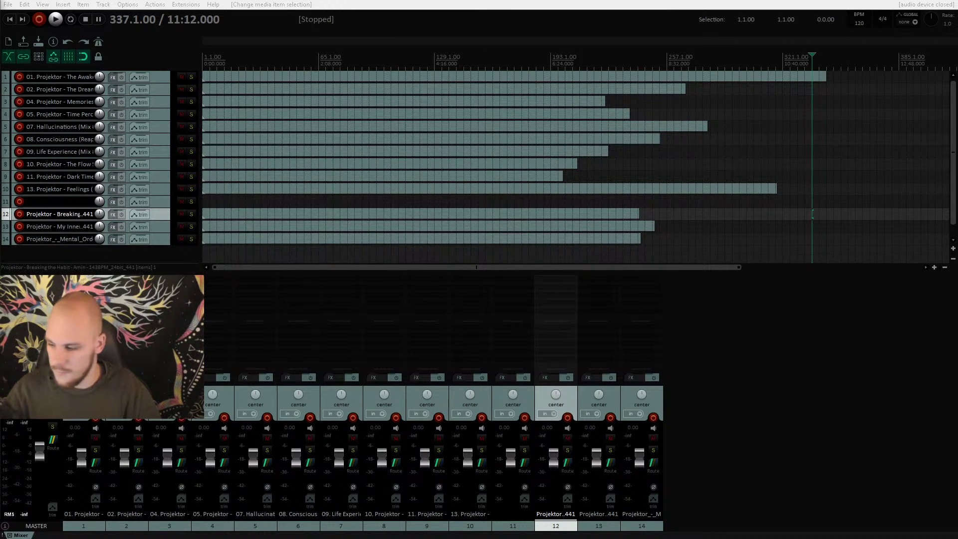
- Switch to the LOUDNESS.txt notes in Notepad and highlight the LUFS-M and LUFS-S column headings
{"action": "key", "text": "alt+Tab"}
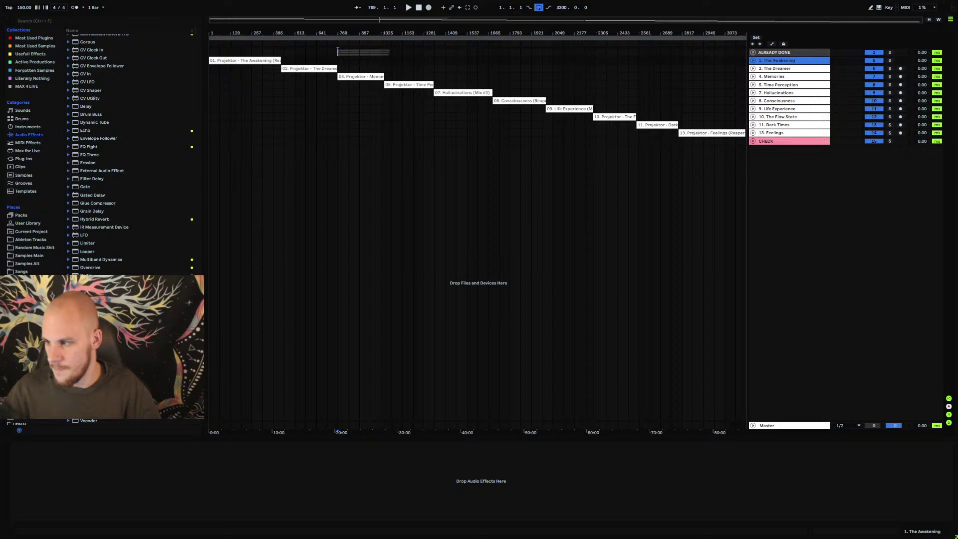
{"action": "key", "text": "alt+Tab"}
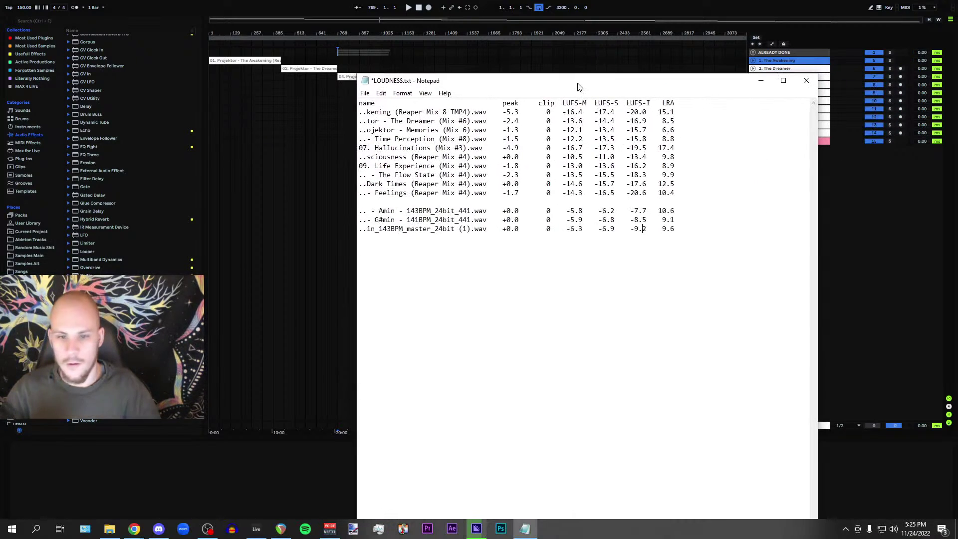
{"action": "left_click_drag", "start_coordinate": [589, 103], "coordinate": [617, 103]}
{"action": "left_click", "coordinate": [616, 103]}
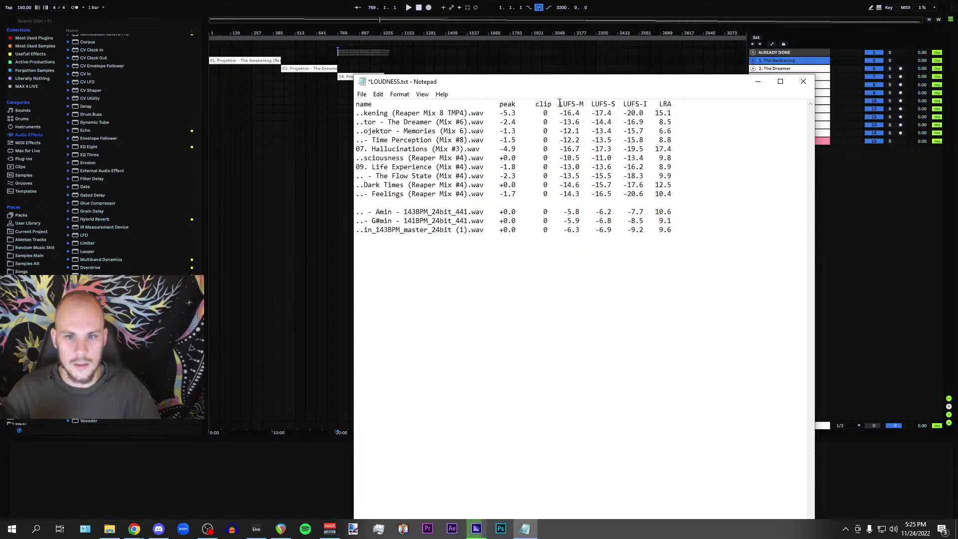
{"action": "left_click_drag", "start_coordinate": [559, 103], "coordinate": [584, 103]}
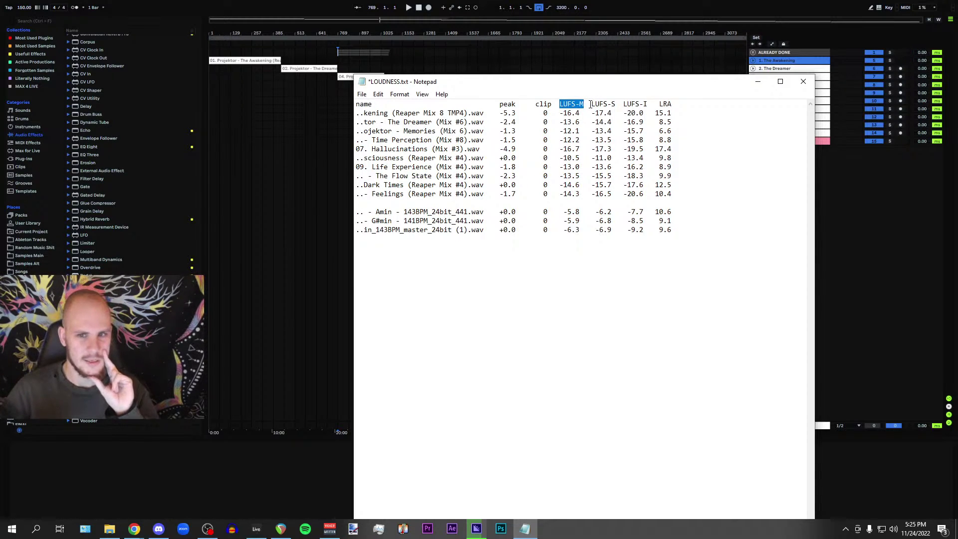
{"action": "left_click_drag", "start_coordinate": [591, 104], "coordinate": [616, 103]}
{"action": "left_click", "coordinate": [616, 104]}
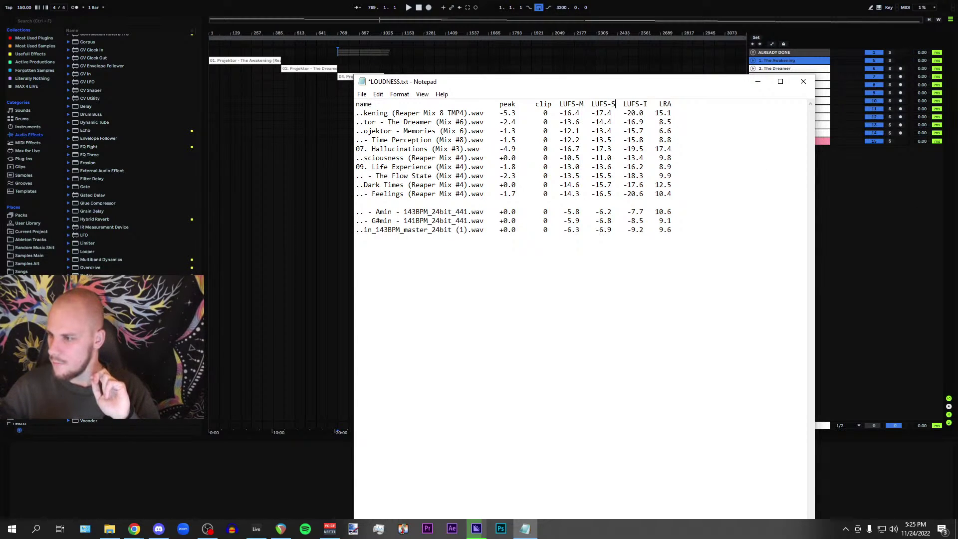
{"action": "key", "text": "alt+Tab"}
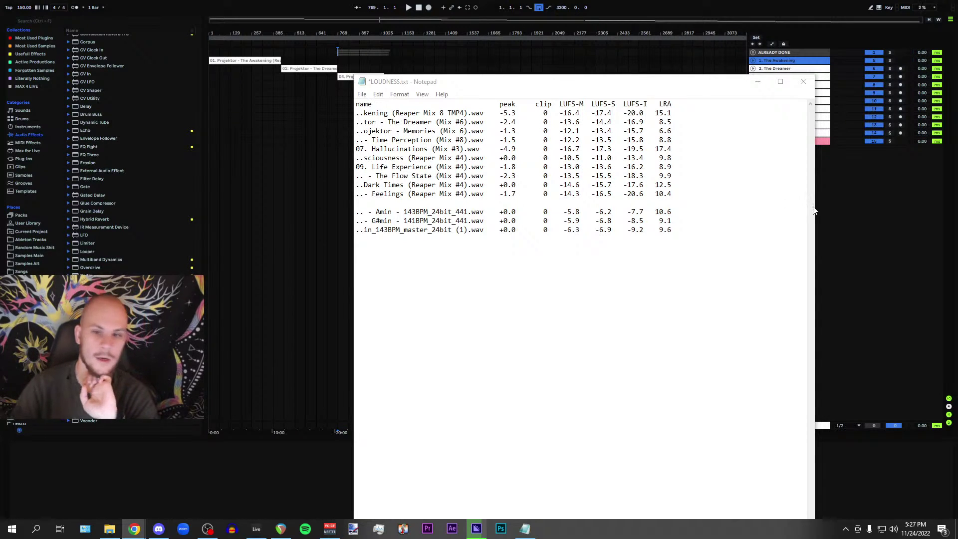
{"action": "left_click_drag", "start_coordinate": [559, 105], "coordinate": [617, 105]}
{"action": "left_click", "coordinate": [617, 106]}
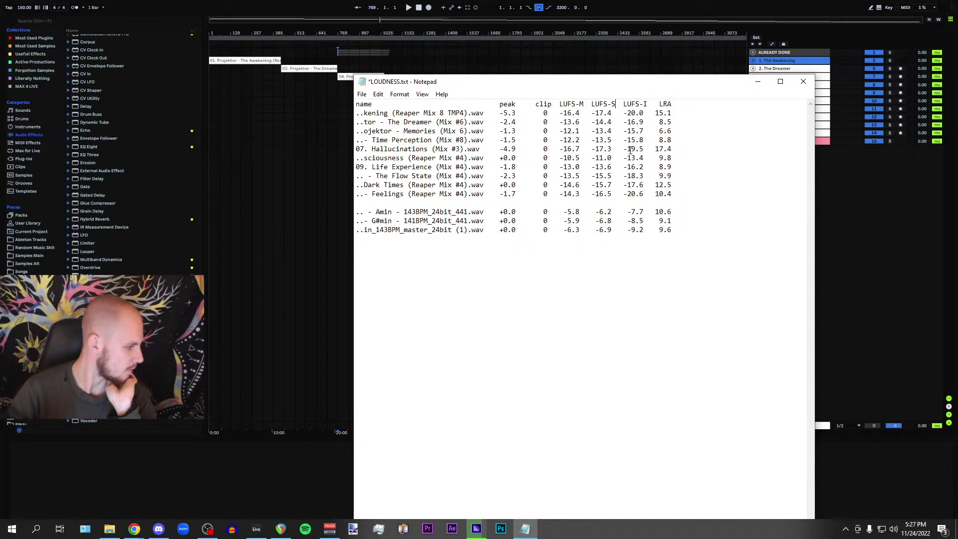
- Highlight the rows of the three finished masters in the loudness notes, and their peak values
{"action": "left_click", "coordinate": [695, 230]}
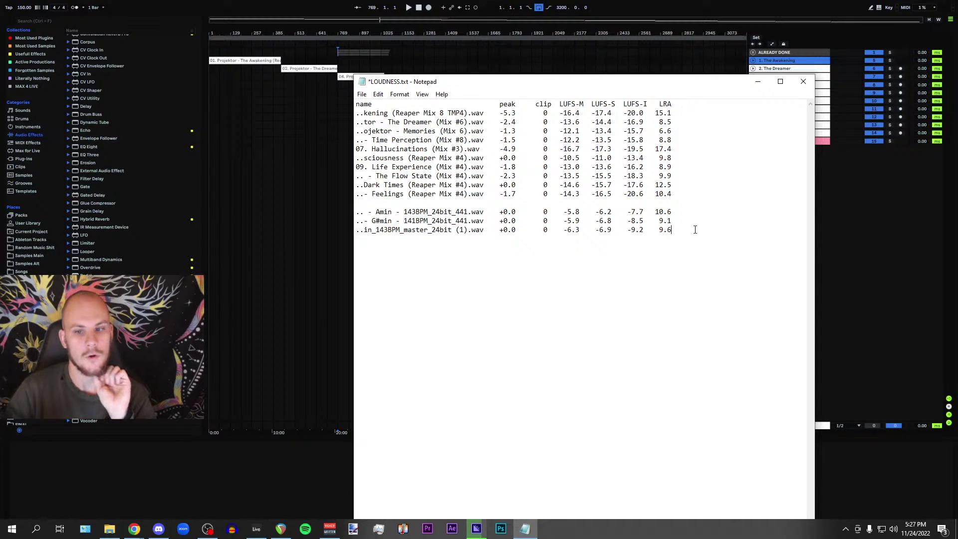
{"action": "left_click_drag", "start_coordinate": [714, 234], "coordinate": [353, 213]}
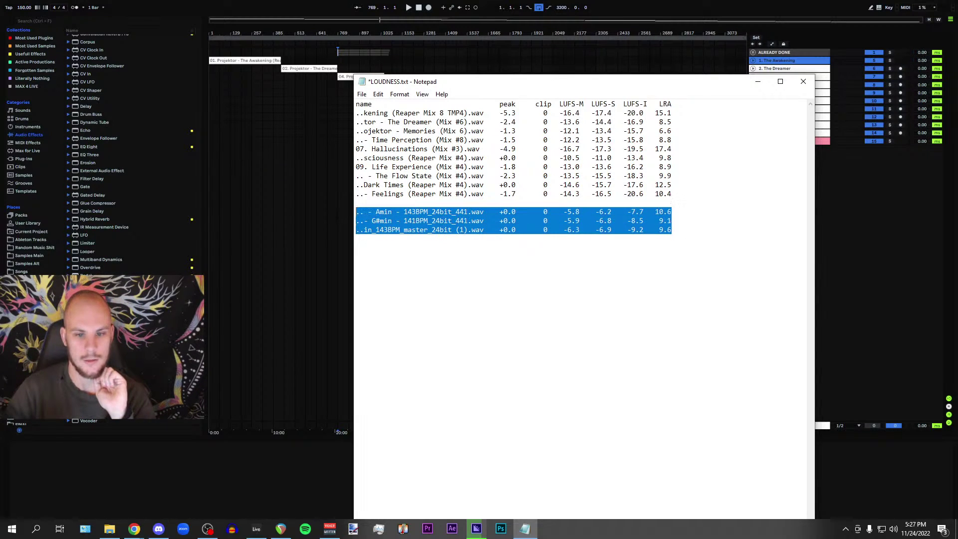
{"action": "left_click", "coordinate": [496, 229]}
{"action": "left_click_drag", "start_coordinate": [504, 211], "coordinate": [515, 229]}
{"action": "left_click", "coordinate": [517, 229]}
{"action": "left_click", "coordinate": [514, 230]}
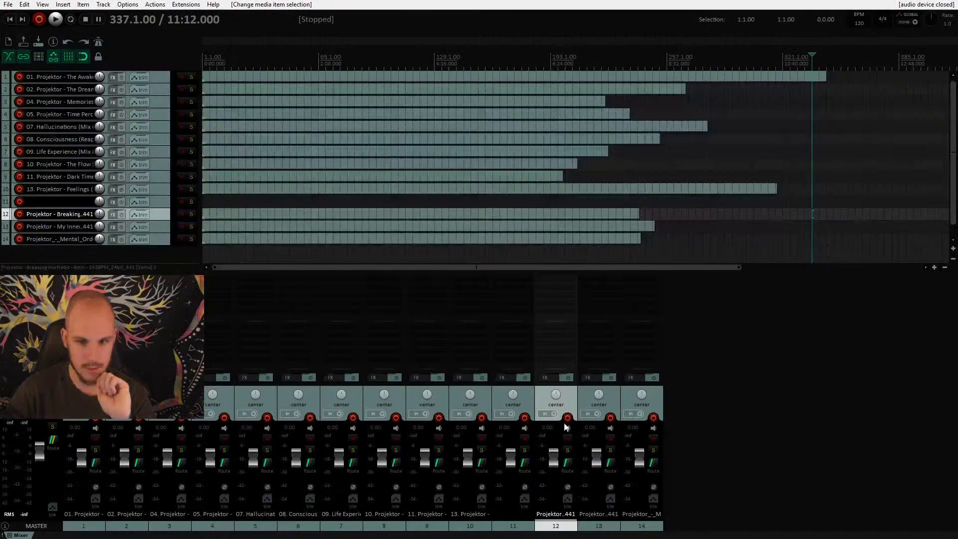
- Switch to REAPER, select the three master items and run "Calculate loudness of selected items via dry run render" on them
{"action": "key", "text": "alt+Tab"}
{"action": "left_click", "coordinate": [426, 214]}
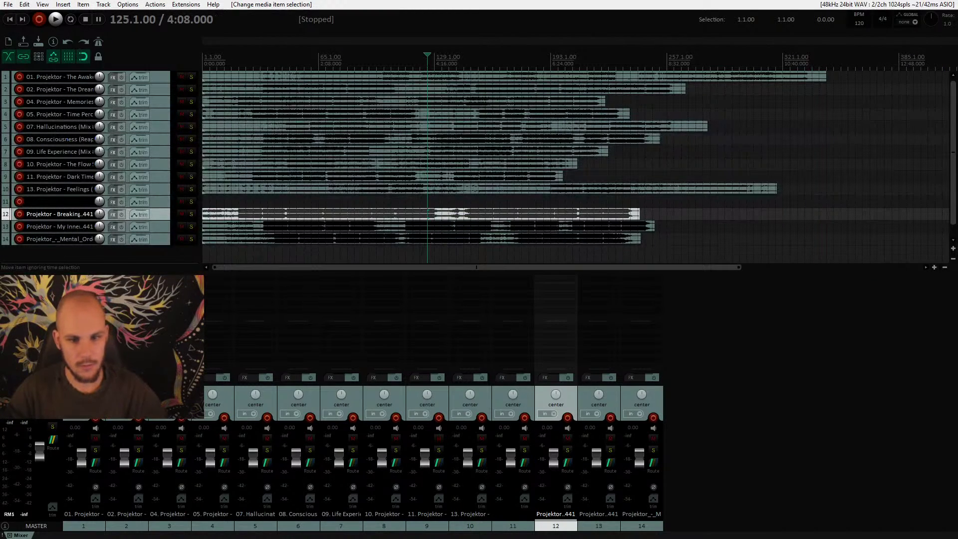
{"action": "left_click", "coordinate": [418, 241], "text": "shift"}
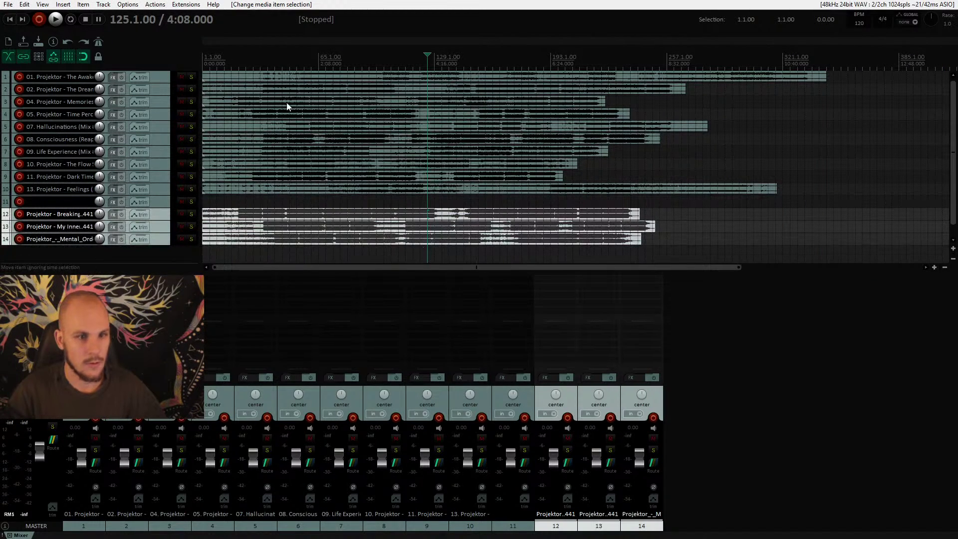
{"action": "left_click", "coordinate": [155, 4]}
{"action": "left_click", "coordinate": [210, 17]}
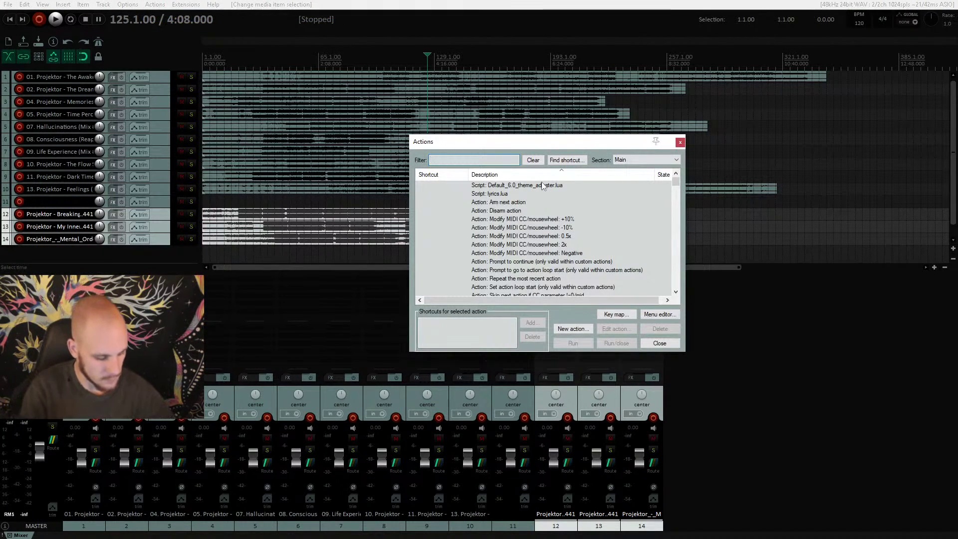
{"action": "type", "text": "calculate"}
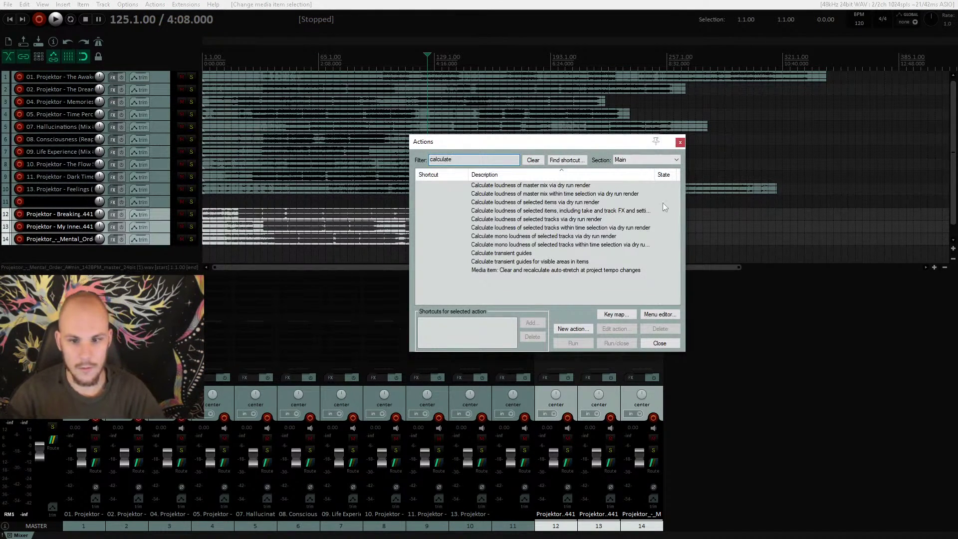
{"action": "left_click", "coordinate": [665, 205]}
{"action": "left_click", "coordinate": [573, 342]}
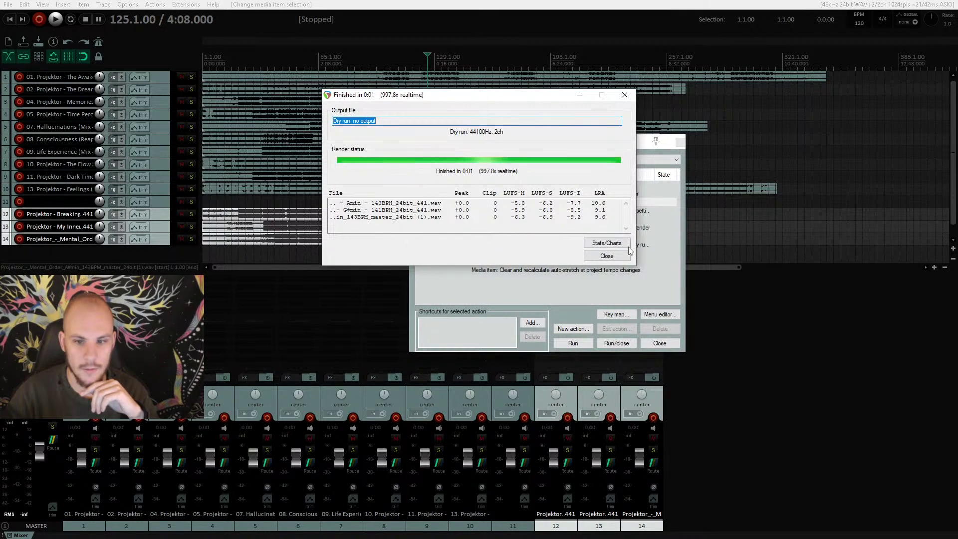
- Set the render statistics to True peak, rerun the loudness calculation, highlight the masters' true peak values and close the results and action list
{"action": "left_click", "coordinate": [606, 242]}
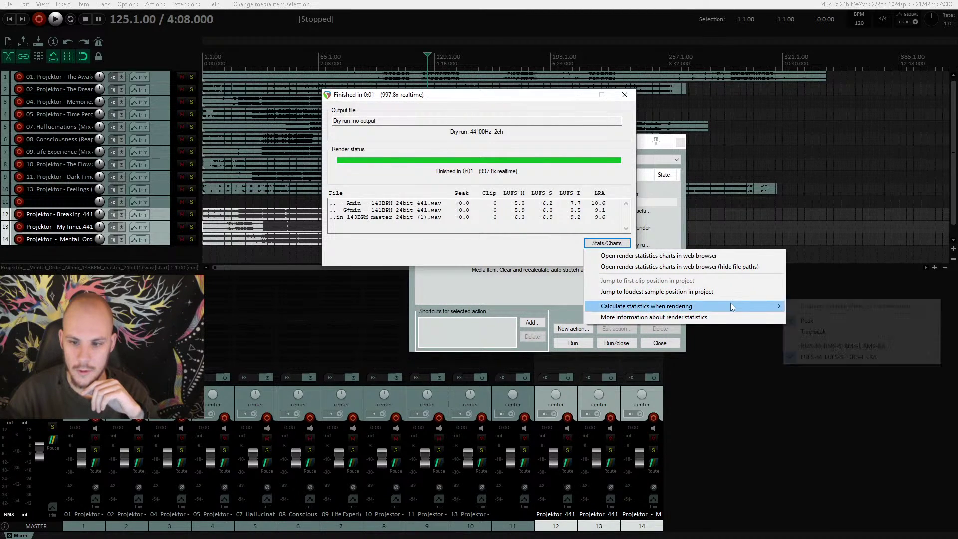
{"action": "left_click", "coordinate": [818, 334]}
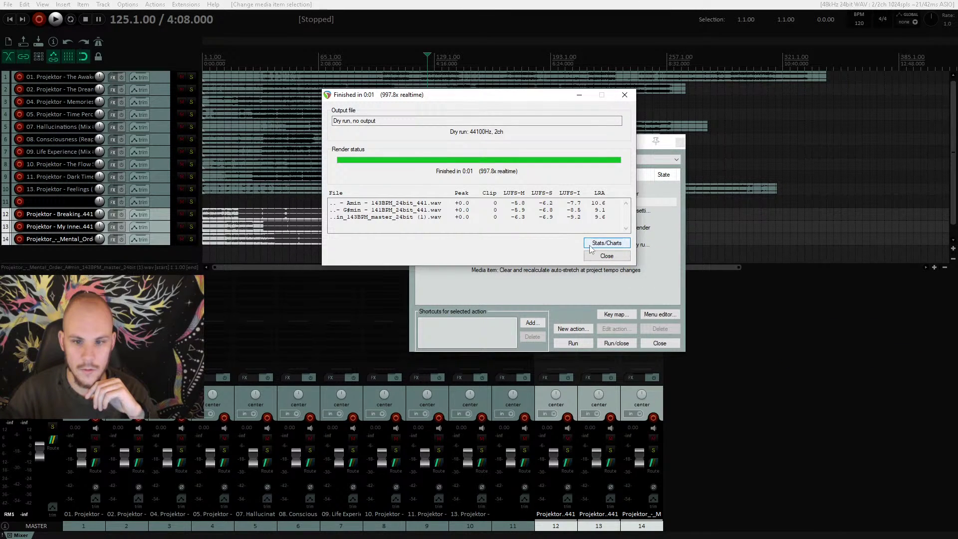
{"action": "left_click", "coordinate": [572, 343]}
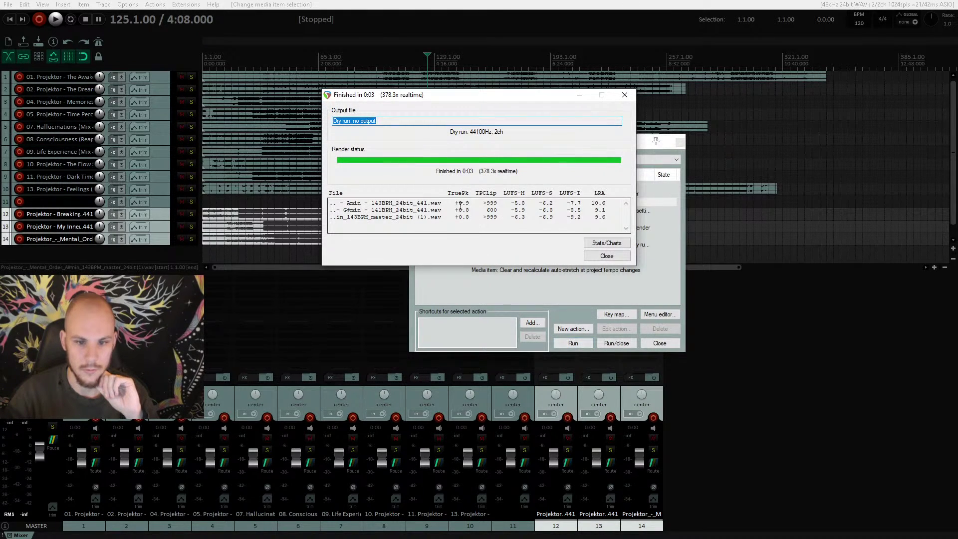
{"action": "left_click_drag", "start_coordinate": [460, 204], "coordinate": [470, 220]}
{"action": "left_click", "coordinate": [473, 227]}
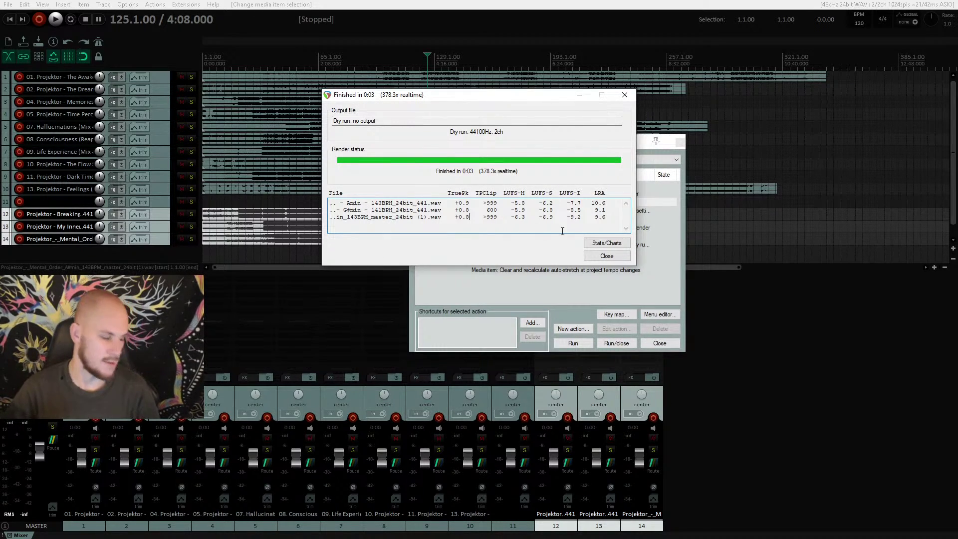
{"action": "left_click", "coordinate": [648, 149]}
{"action": "left_click", "coordinate": [624, 95]}
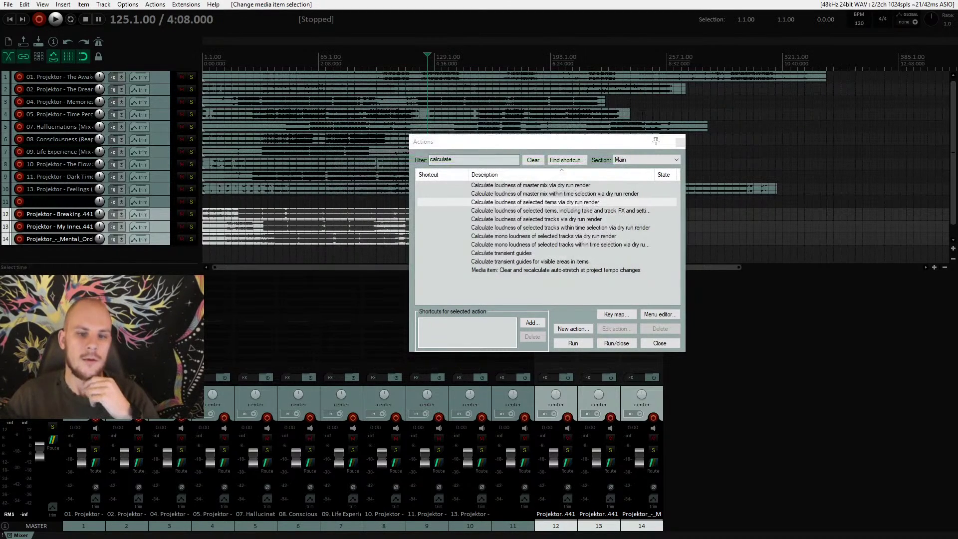
{"action": "key", "text": "Escape"}
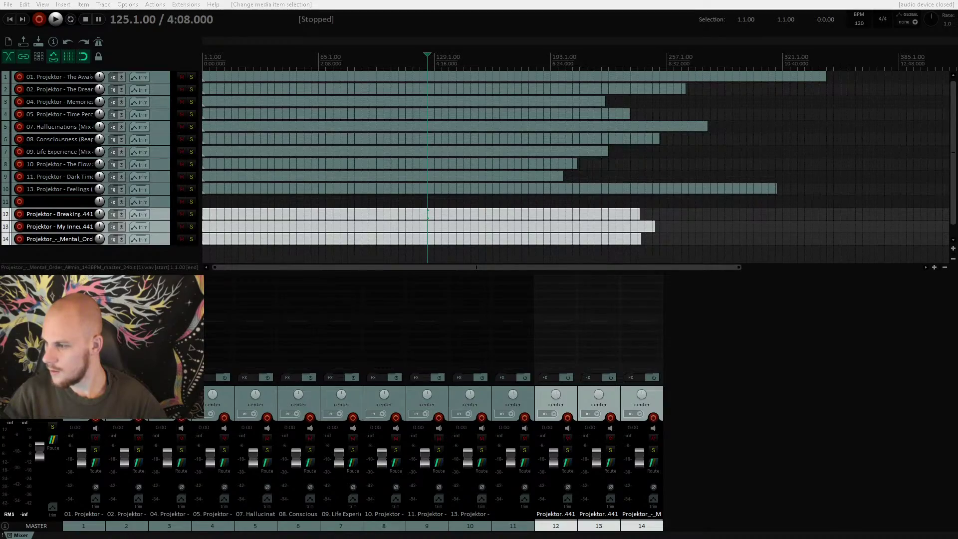
- Switch to the EBU R 128 Wikipedia page in Chrome and highlight the Momentary, Short-term and Integrated metering definitions
{"action": "key", "text": "alt+Tab"}
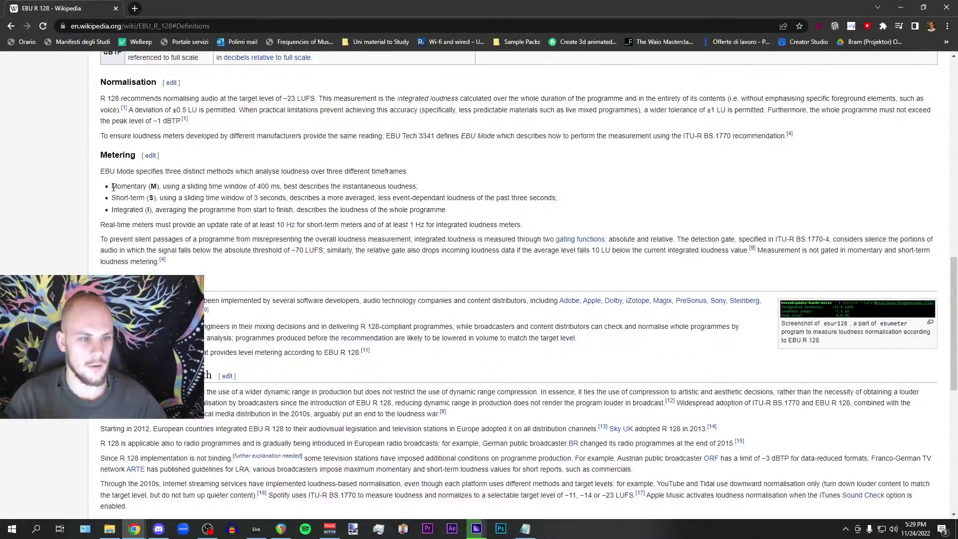
{"action": "left_click_drag", "start_coordinate": [114, 187], "coordinate": [281, 186]}
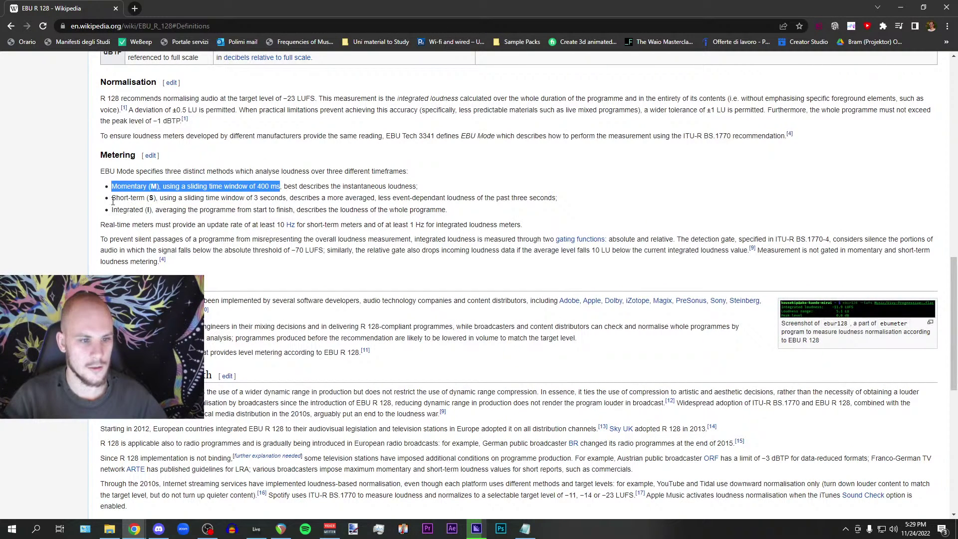
{"action": "left_click_drag", "start_coordinate": [113, 199], "coordinate": [287, 199]}
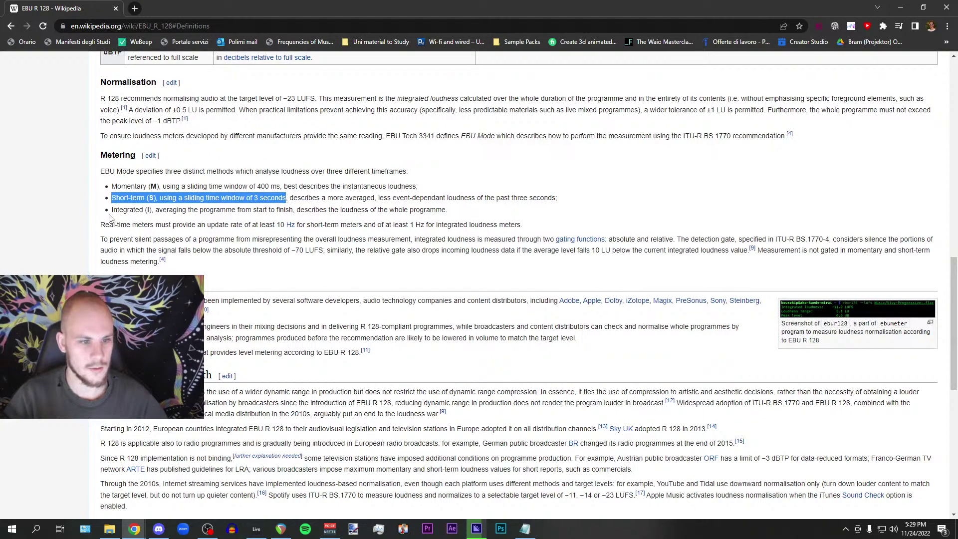
{"action": "left_click_drag", "start_coordinate": [112, 210], "coordinate": [478, 209]}
{"action": "left_click", "coordinate": [477, 210]}
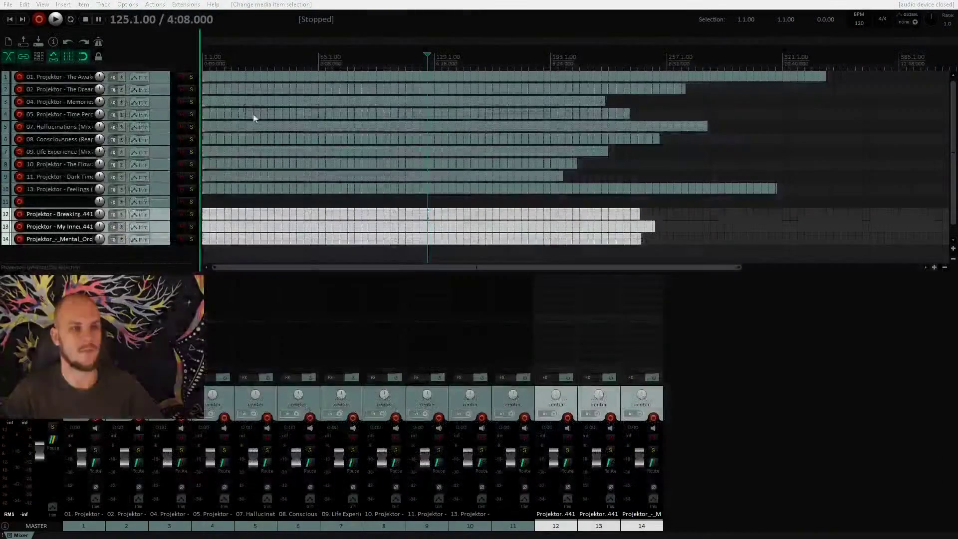
{"action": "left_click", "coordinate": [455, 201]}
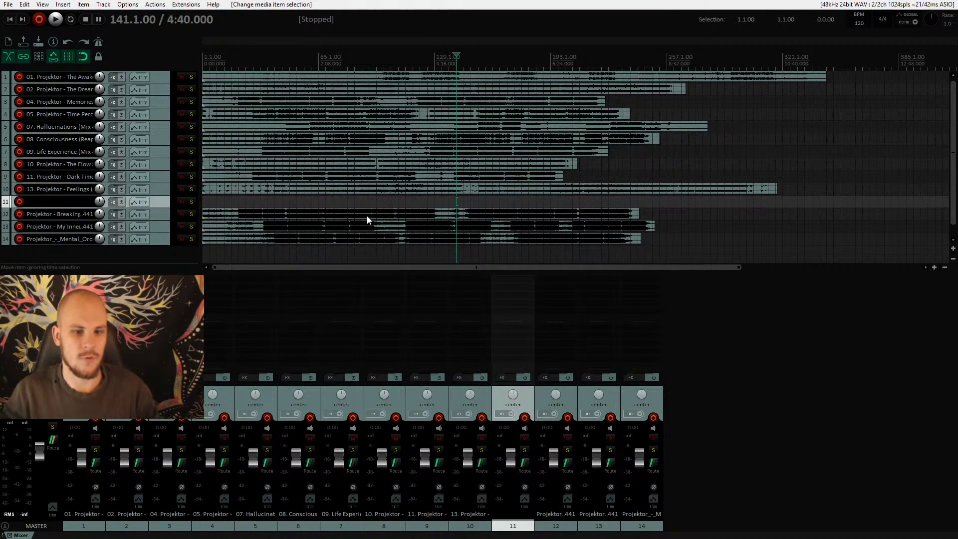
{"action": "left_click", "coordinate": [348, 202]}
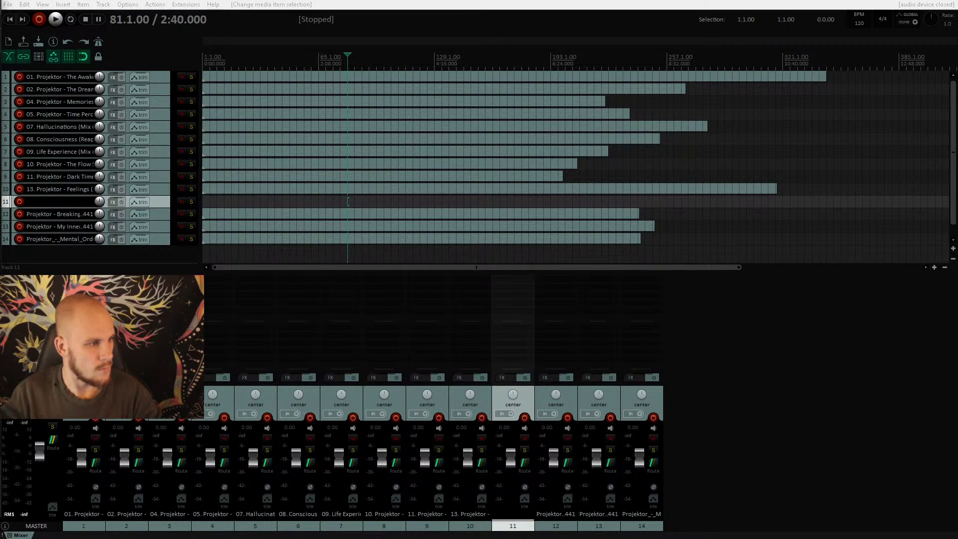
{"action": "left_click", "coordinate": [355, 192]}
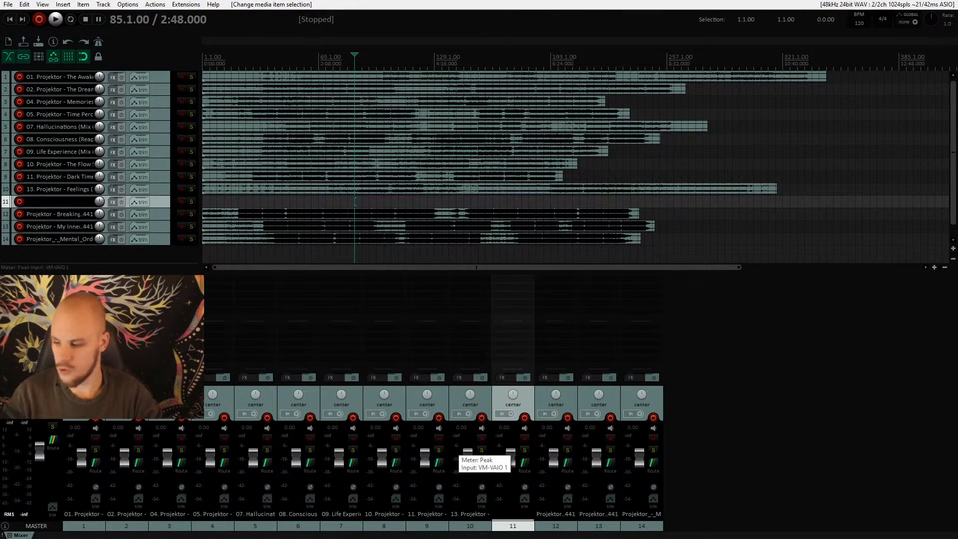
- Switch to Ableton Live and open the References folder in the browser's places
{"action": "key", "text": "alt+Tab"}
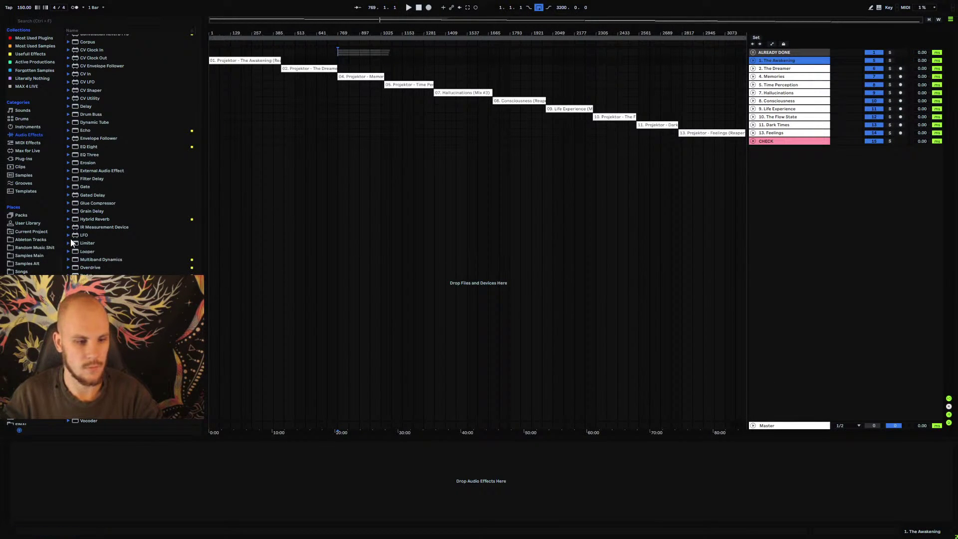
{"action": "scroll", "coordinate": [30, 240], "scroll_direction": "down", "scroll_amount": 2}
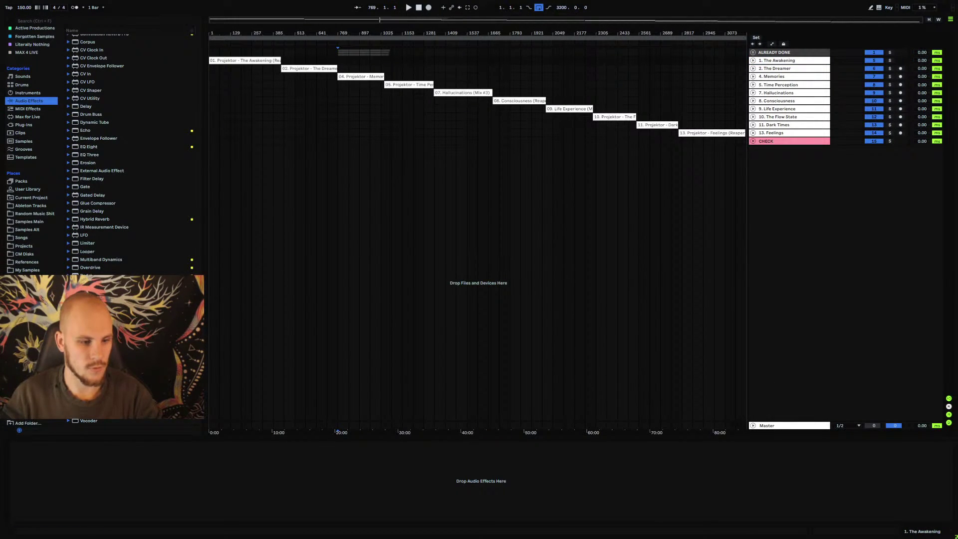
{"action": "left_click", "coordinate": [27, 261]}
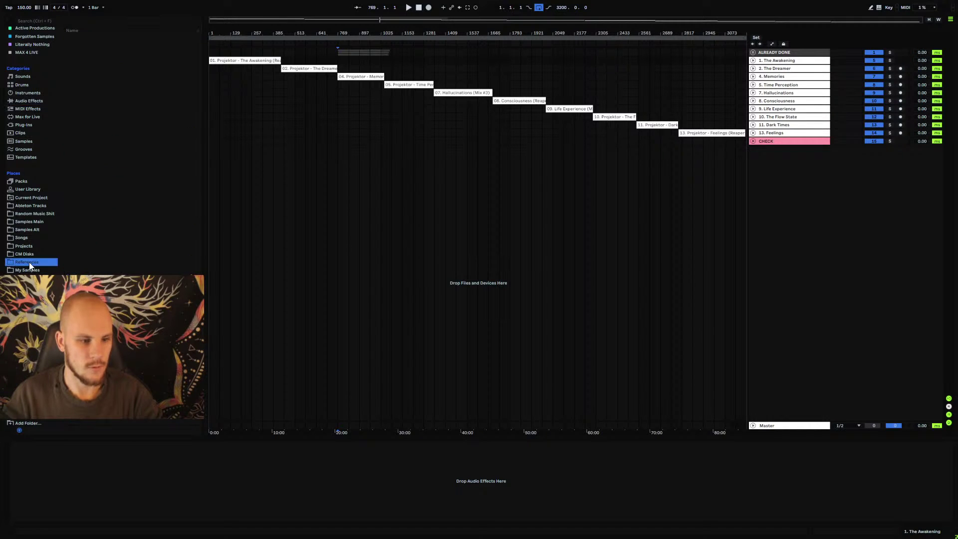
- Place the Astrix - Deep Jungle Walk reference on a new audio track below CHECK and inspect a section of its waveform up close
{"action": "left_click", "coordinate": [113, 62]}
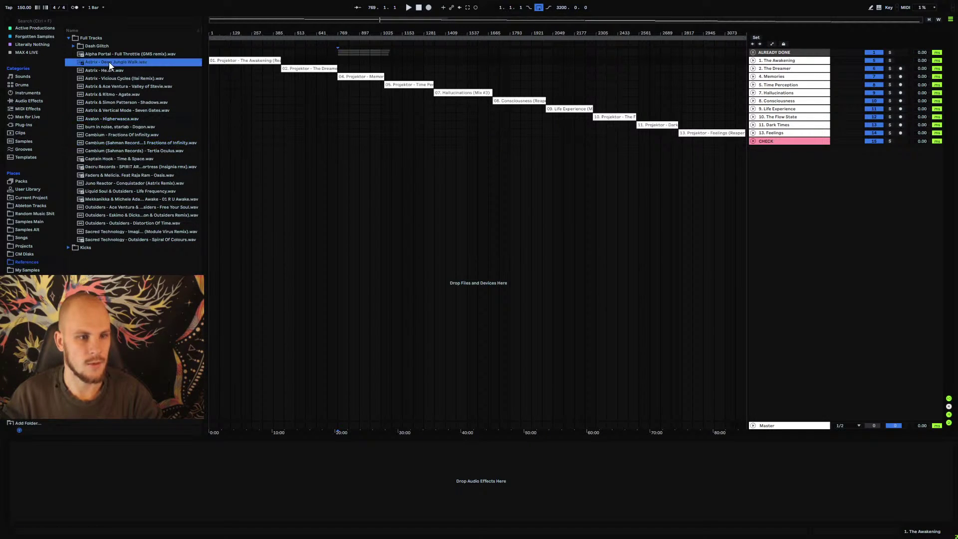
{"action": "left_click_drag", "start_coordinate": [133, 62], "coordinate": [274, 229]}
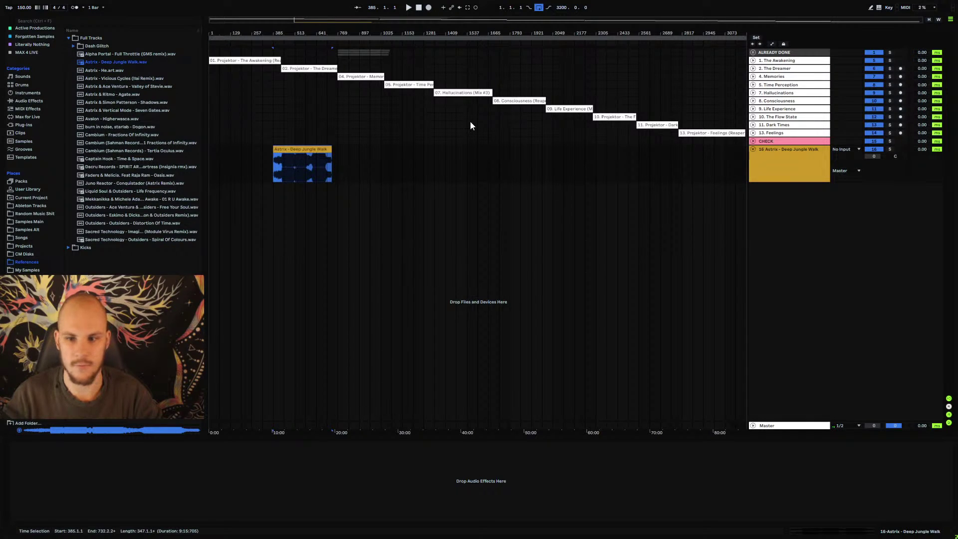
{"action": "left_click_drag", "start_coordinate": [288, 34], "coordinate": [315, 127]}
{"action": "left_click_drag", "start_coordinate": [294, 166], "coordinate": [438, 162]}
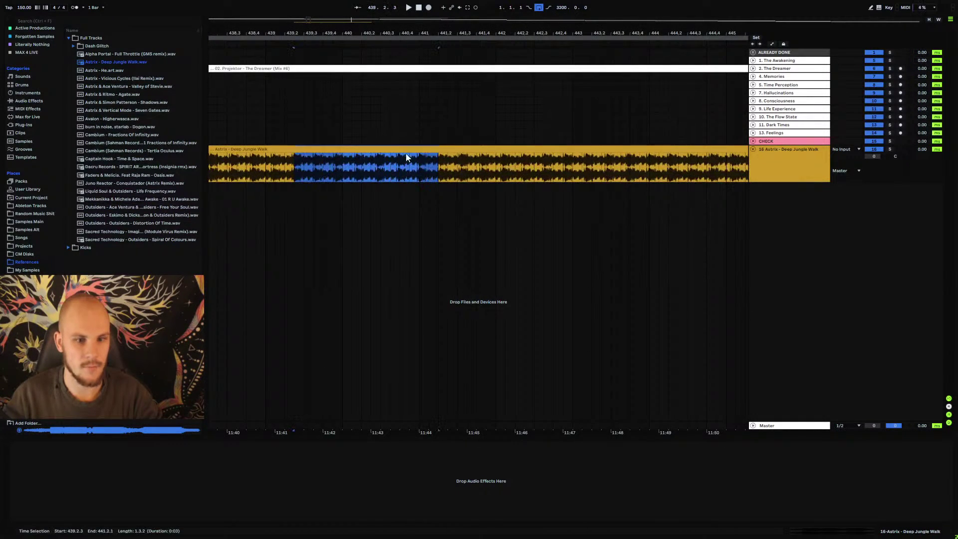
{"action": "left_click_drag", "start_coordinate": [309, 33], "coordinate": [309, 0]}
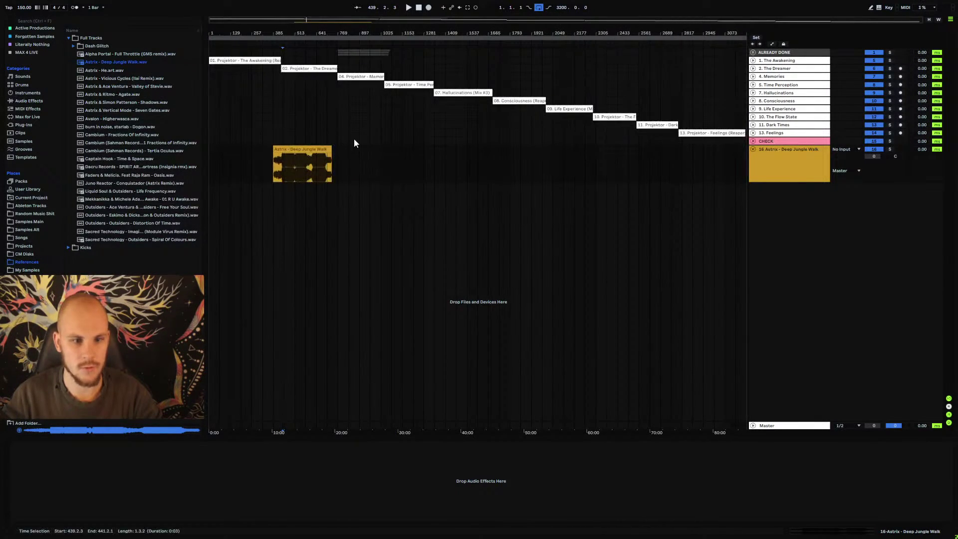
- Delete the Astrix - Deep Jungle Walk track from the arrangement
{"action": "left_click", "coordinate": [789, 169]}
{"action": "key", "text": "Delete"}
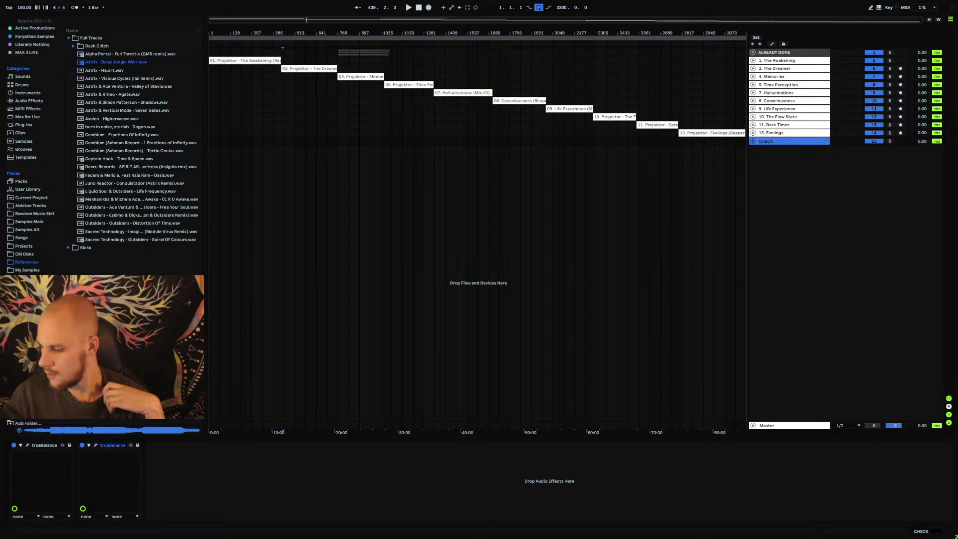
- Switch to REAPER, add the Astrix - Deep Jungle Walk file as a new track and run "Calculate loudness of selected items via dry run render"
{"action": "key", "text": "alt+Tab"}
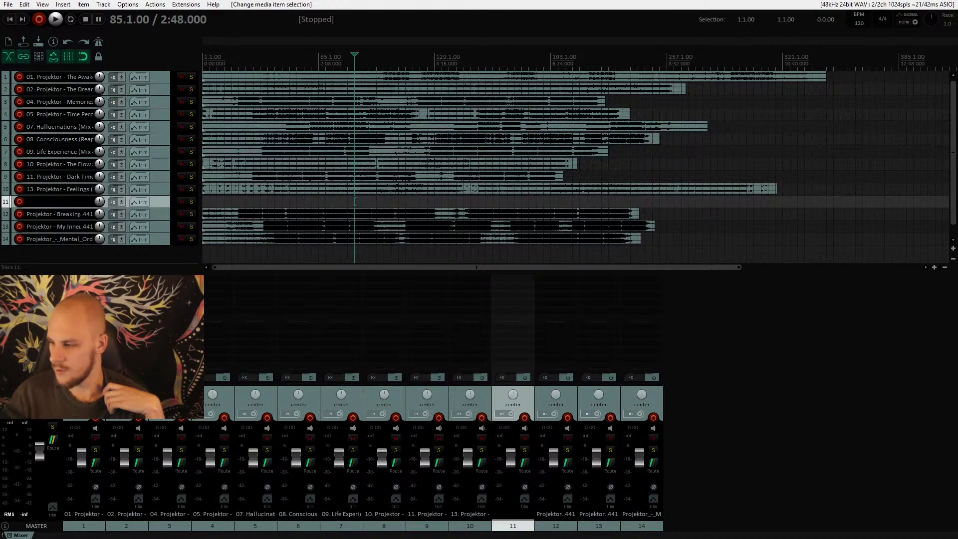
{"action": "left_click_drag", "start_coordinate": [324, 178], "coordinate": [204, 252]}
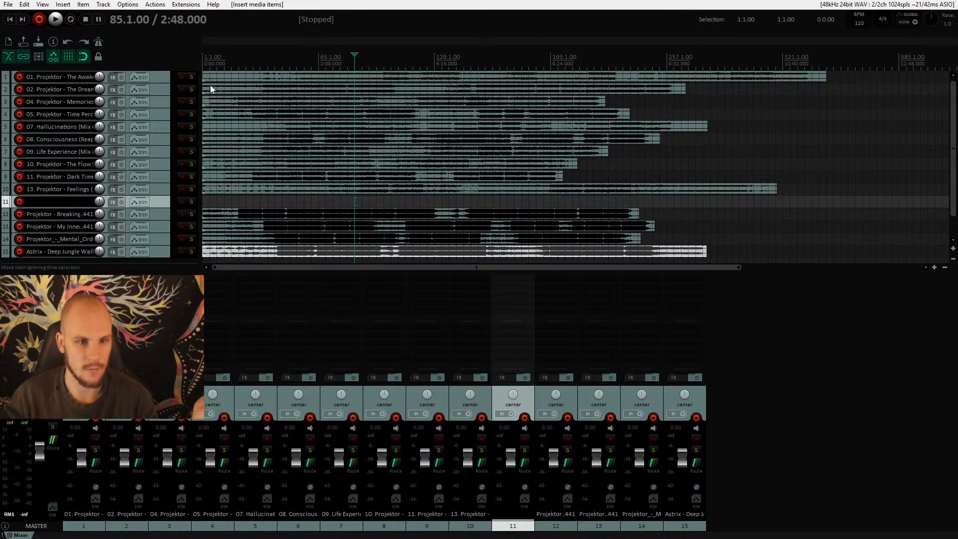
{"action": "left_click", "coordinate": [154, 4]}
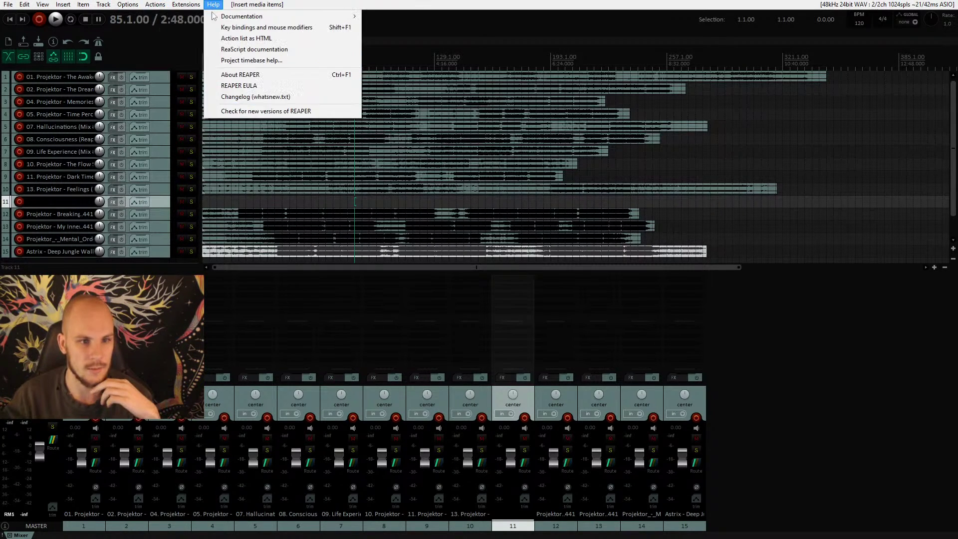
{"action": "left_click", "coordinate": [190, 17]}
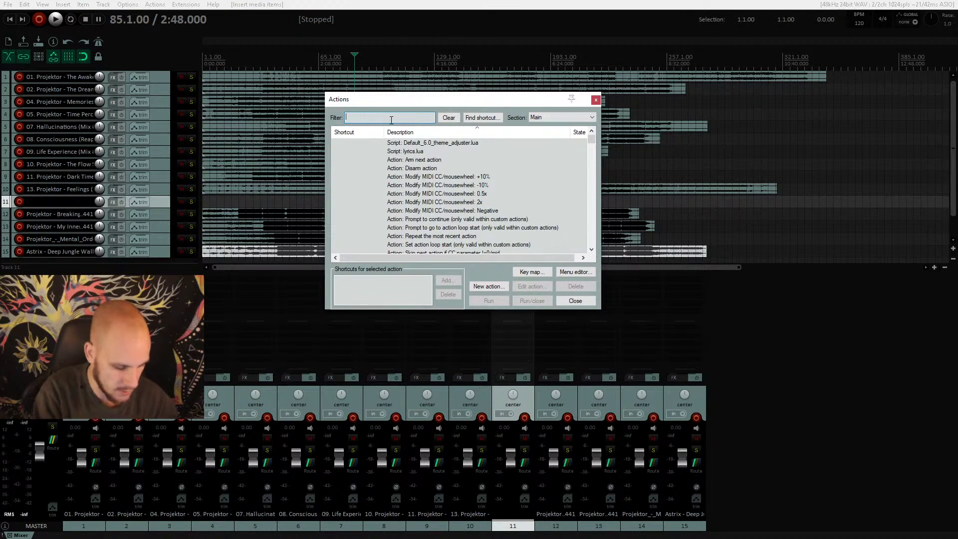
{"action": "type", "text": "calculate"}
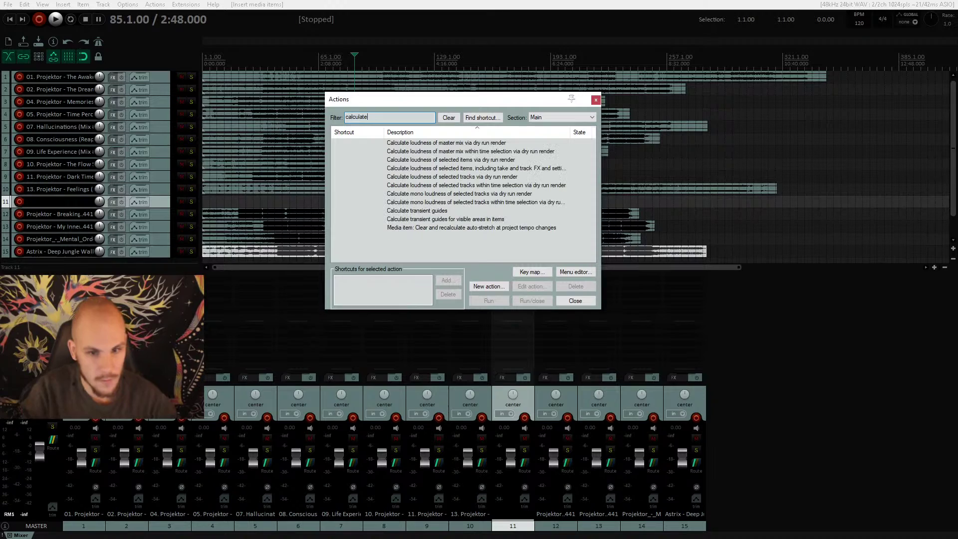
{"action": "left_click", "coordinate": [493, 160]}
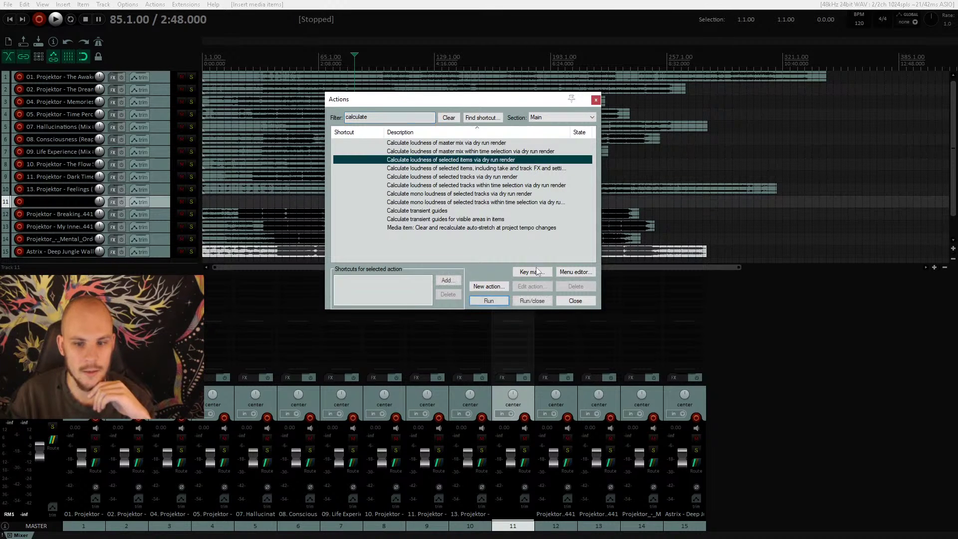
{"action": "left_click", "coordinate": [488, 301]}
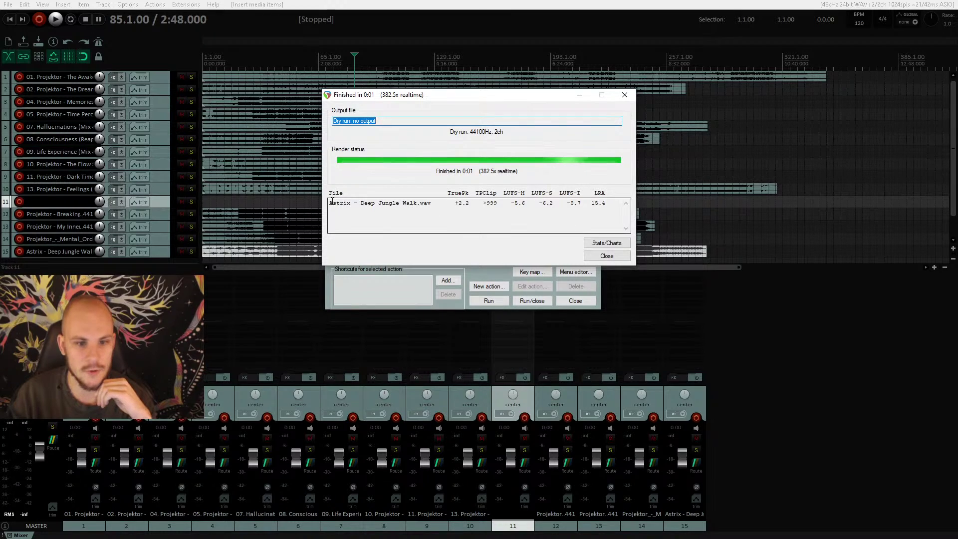
- Highlight the Astrix - Deep Jungle Walk file name and its true peak value in the loudness results
{"action": "left_click_drag", "start_coordinate": [329, 202], "coordinate": [545, 216]}
{"action": "left_click", "coordinate": [420, 214]}
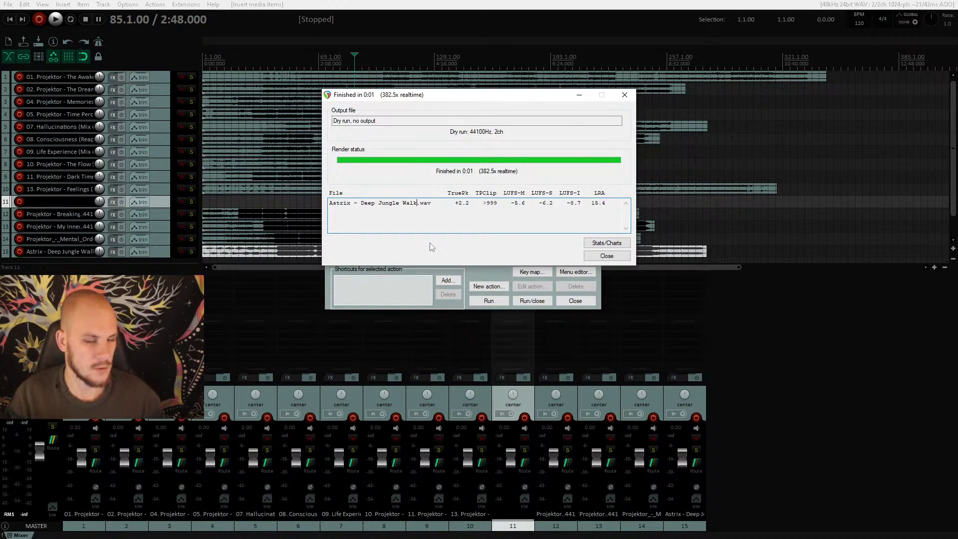
{"action": "left_click_drag", "start_coordinate": [455, 204], "coordinate": [470, 206]}
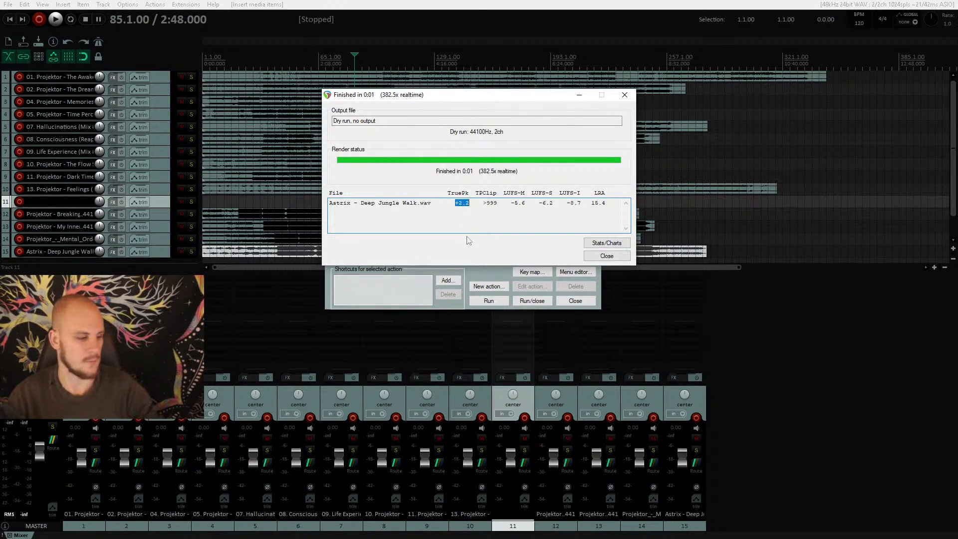
{"action": "left_click", "coordinate": [474, 204]}
{"action": "left_click_drag", "start_coordinate": [330, 203], "coordinate": [469, 204]}
{"action": "left_click", "coordinate": [424, 218]}
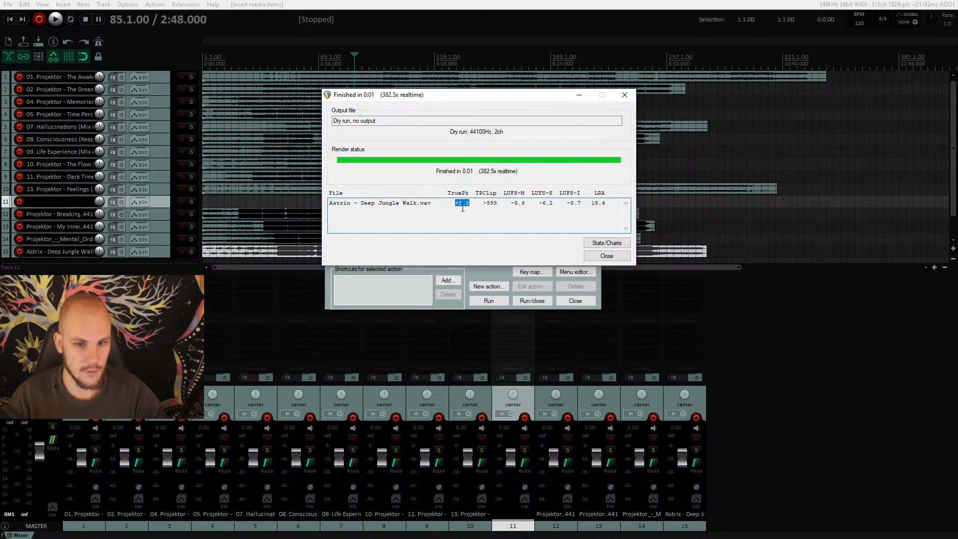
{"action": "key", "text": "Left"}
{"action": "double_click", "coordinate": [346, 202]}
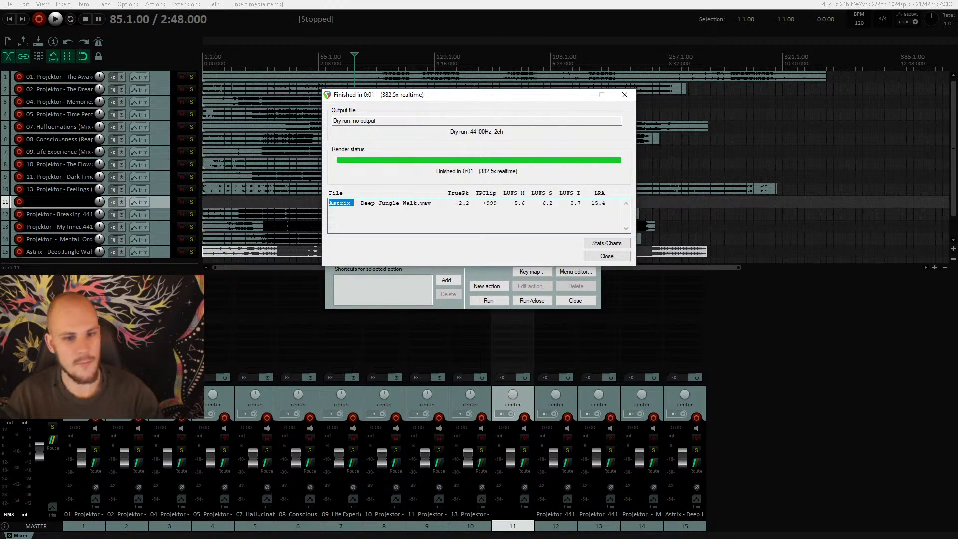
- Switch to Ableton Live, unfold the 1. The Awakening track and examine its waveform up close around bar 99
{"action": "key", "text": "alt+Tab"}
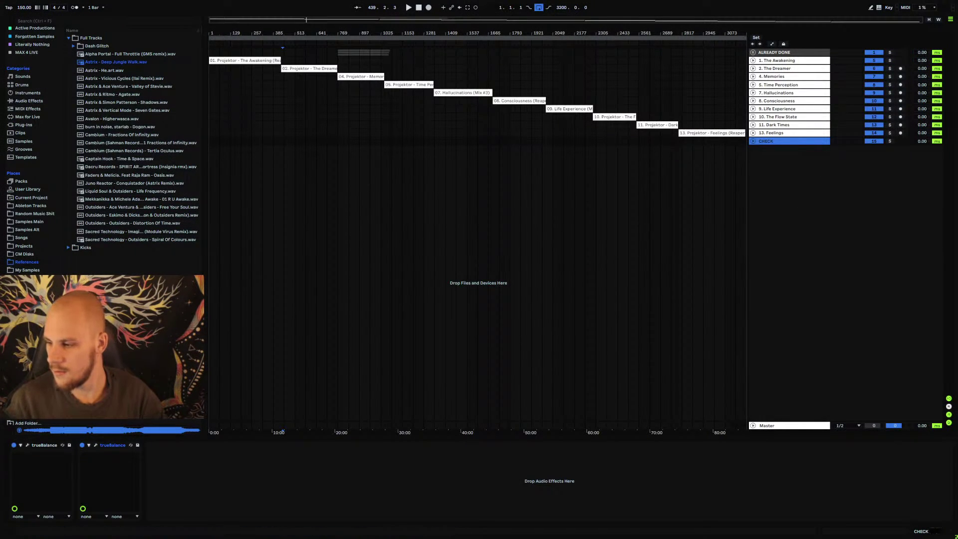
{"action": "left_click", "coordinate": [530, 176]}
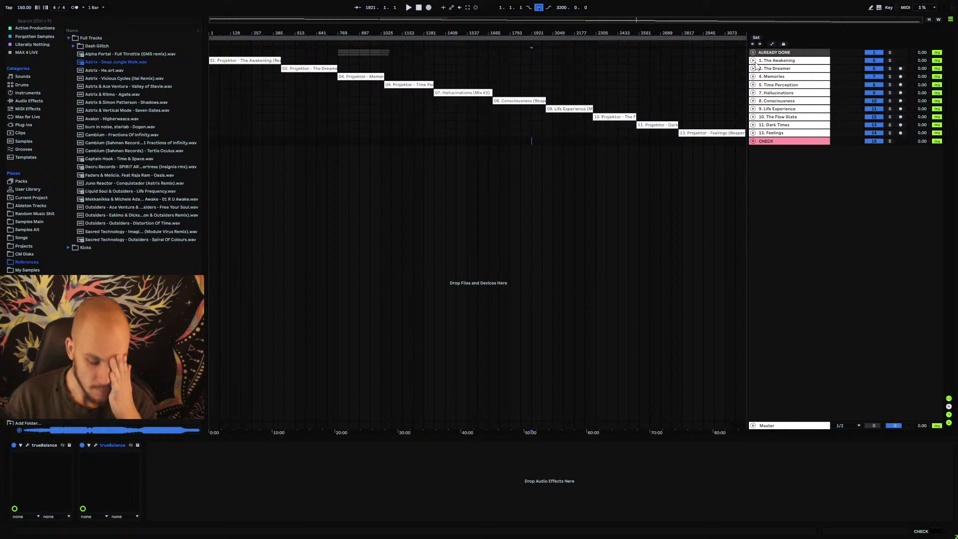
{"action": "left_click", "coordinate": [778, 61]}
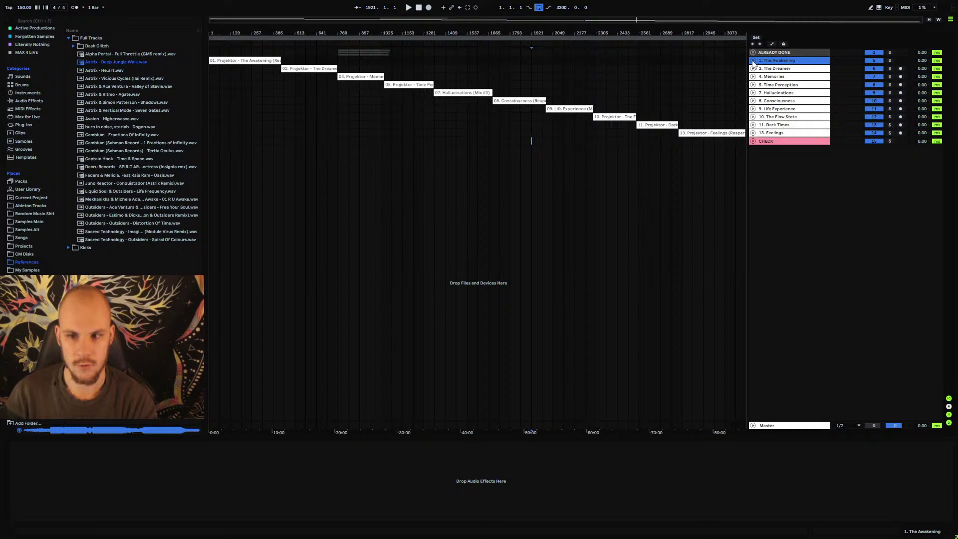
{"action": "left_click", "coordinate": [752, 61]}
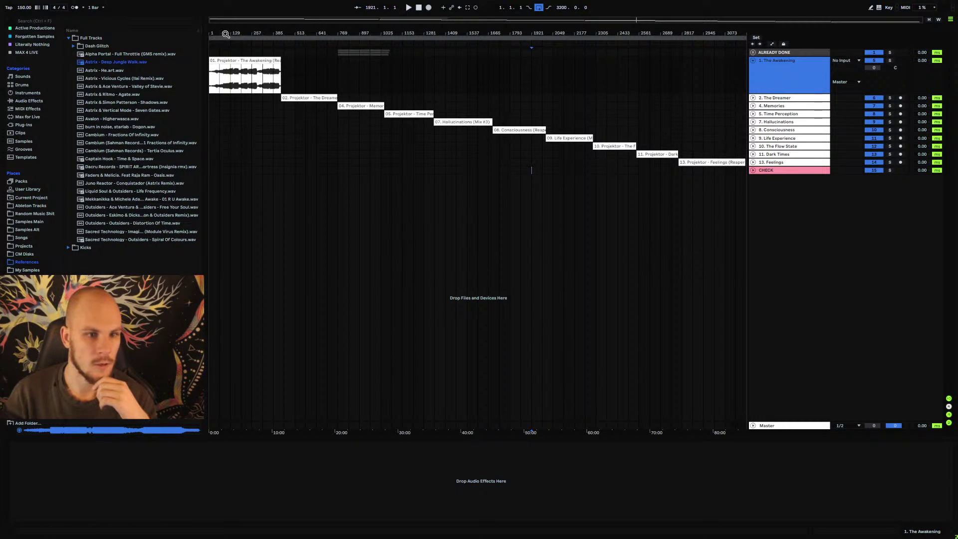
{"action": "scroll", "coordinate": [703, 75], "scroll_direction": "up", "scroll_amount": 10}
{"action": "scroll", "coordinate": [477, 75], "scroll_direction": "up", "scroll_amount": 10}
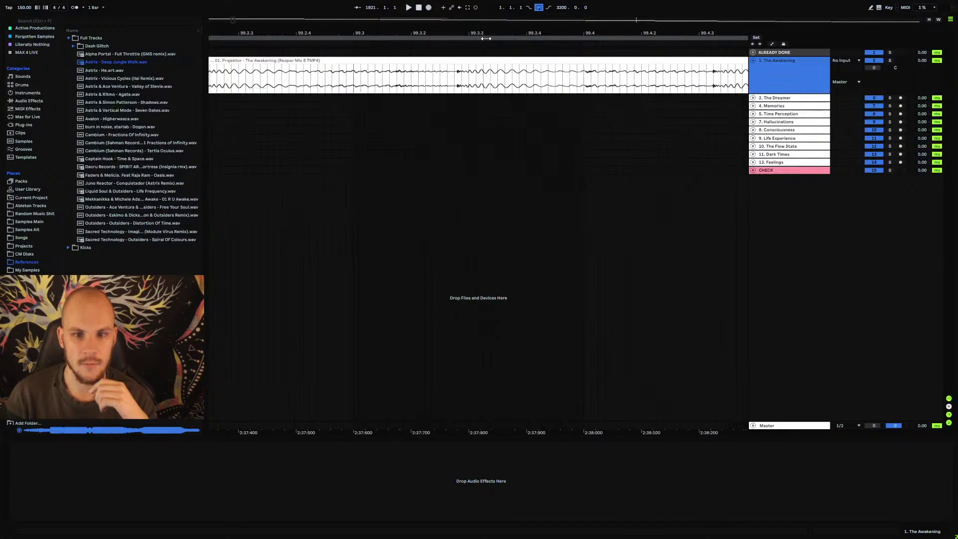
{"action": "scroll", "coordinate": [478, 74], "scroll_direction": "up", "scroll_amount": 5}
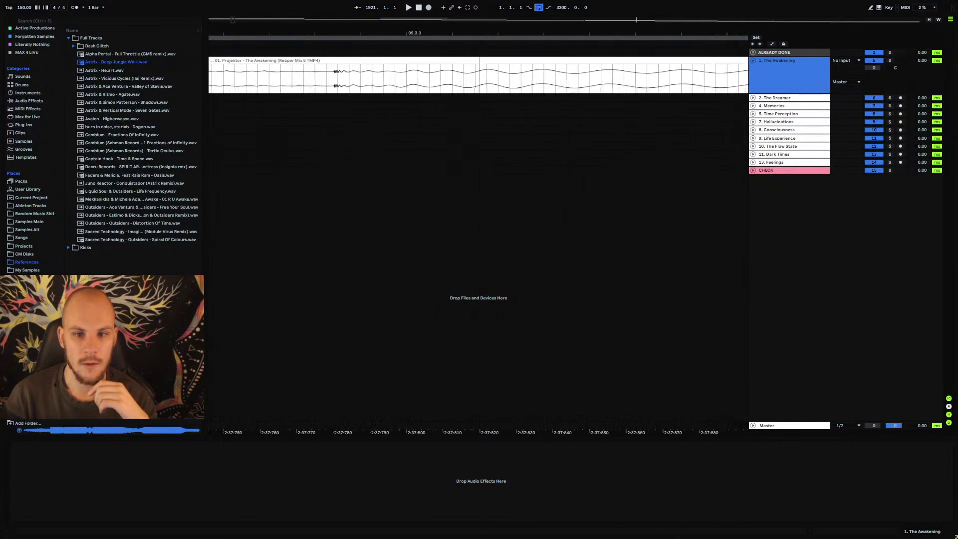
- Examine the waveform of The Awakening closely around 2:37.78, then return to the overview of the whole album arrangement
{"action": "scroll", "coordinate": [524, 75], "scroll_direction": "up", "scroll_amount": 10}
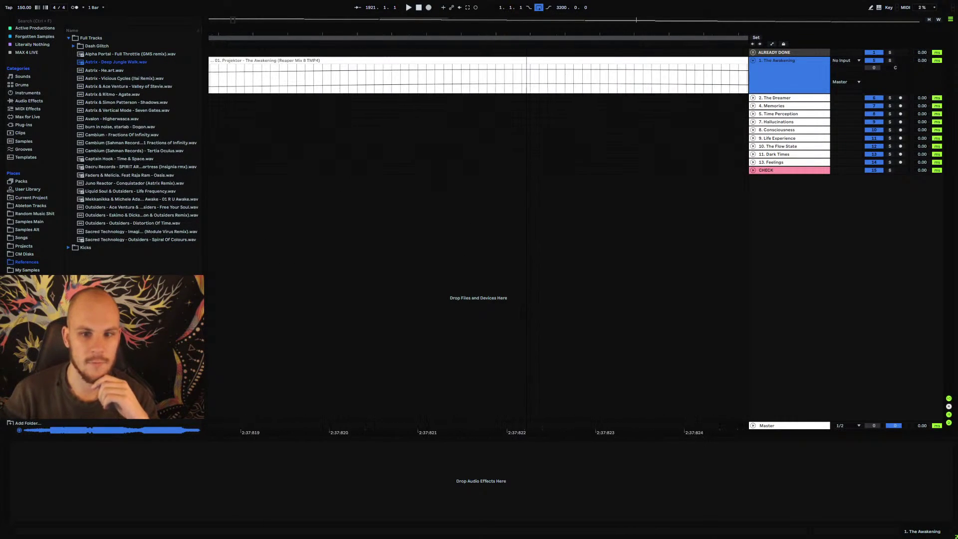
{"action": "scroll", "coordinate": [499, 75], "scroll_direction": "down", "scroll_amount": 5}
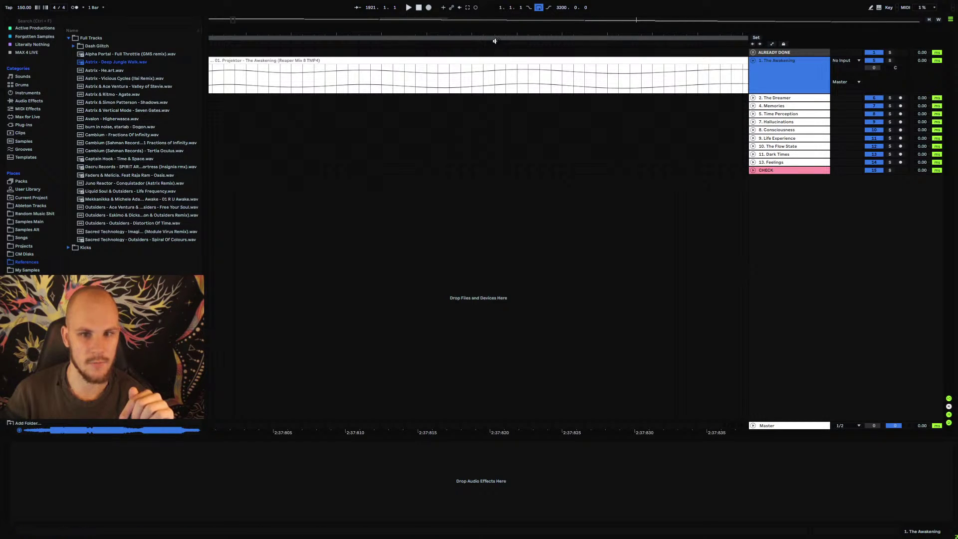
{"action": "left_click_drag", "start_coordinate": [493, 38], "coordinate": [259, 34]}
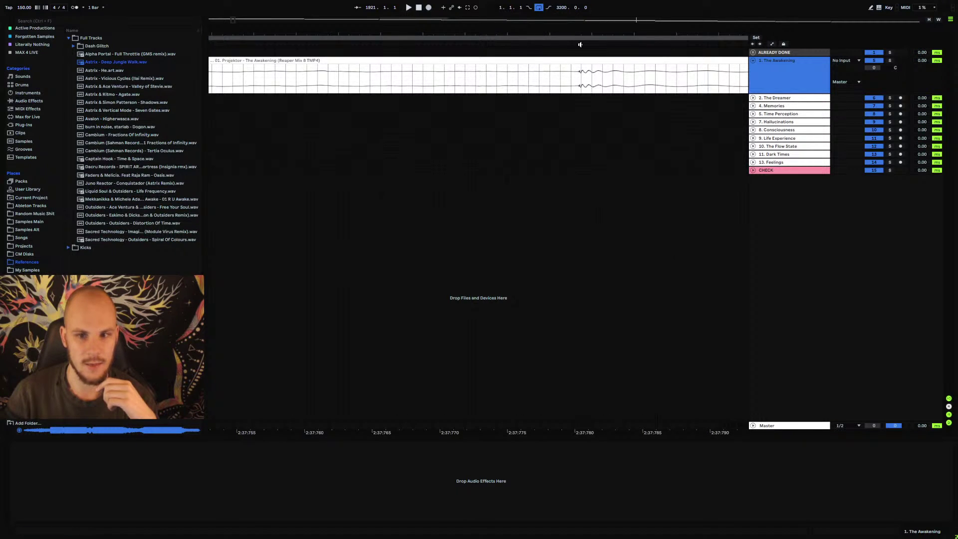
{"action": "left_click_drag", "start_coordinate": [576, 42], "coordinate": [575, 73]}
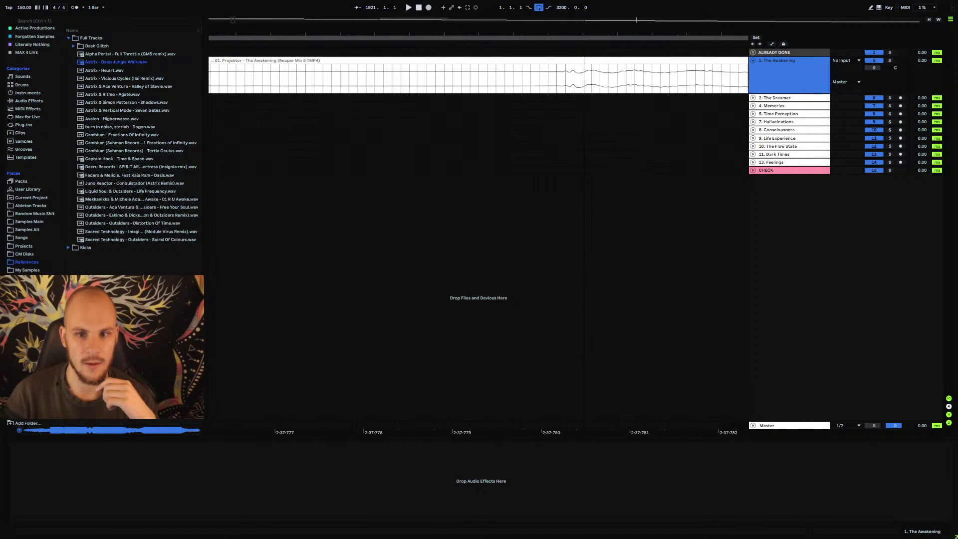
{"action": "left_click", "coordinate": [567, 63]}
{"action": "mouse_move", "coordinate": [567, 34]}
{"action": "left_mouse_down"}
{"action": "mouse_move", "coordinate": [564, 5]}
{"action": "mouse_move", "coordinate": [461, 37]}
{"action": "mouse_move", "coordinate": [480, 30]}
{"action": "mouse_move", "coordinate": [478, 6]}
{"action": "left_mouse_up"}
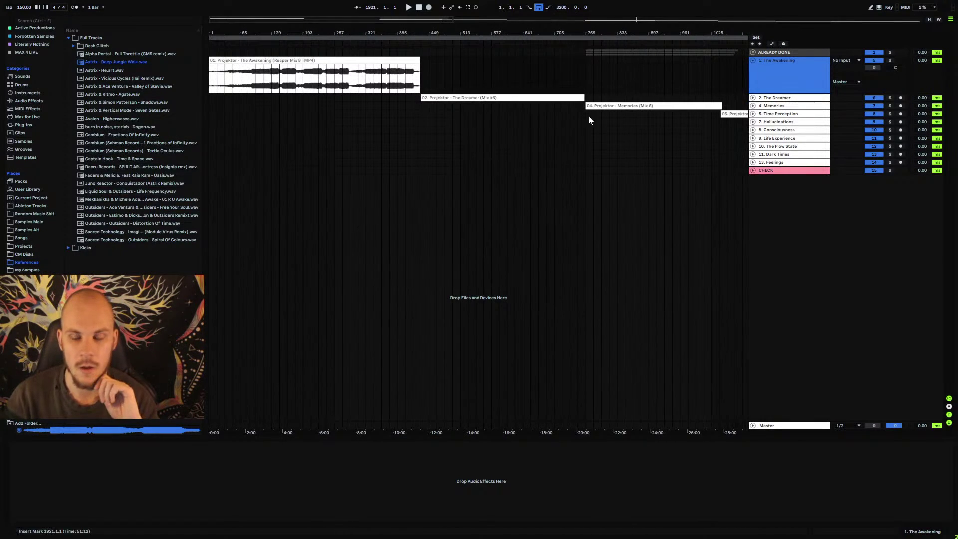
{"action": "left_click", "coordinate": [752, 60]}
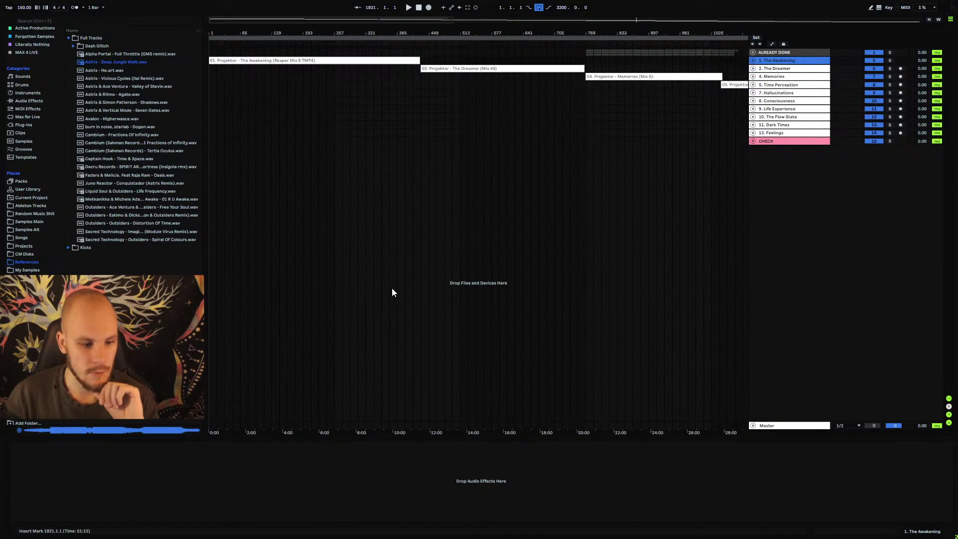
{"action": "left_click", "coordinate": [752, 61]}
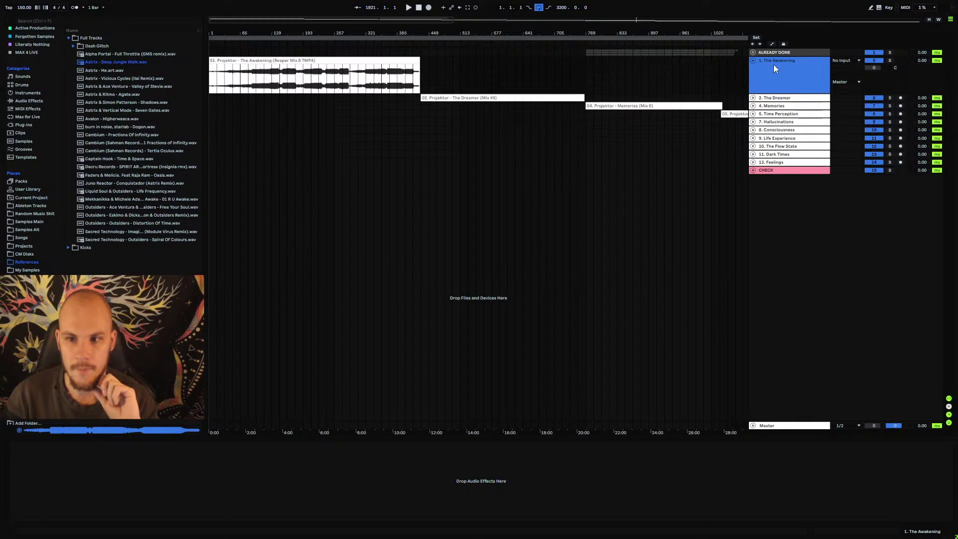
{"action": "left_click_drag", "start_coordinate": [358, 31], "coordinate": [357, 5]}
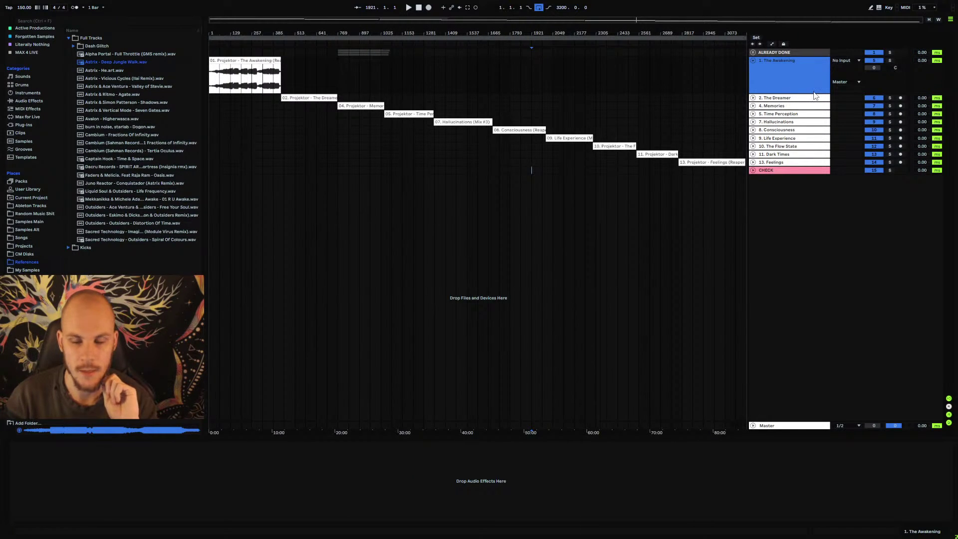
- Load the T-RackS 5 Suite on The Awakening track and remove the ONE processor from its chain
{"action": "right_click", "coordinate": [762, 73]}
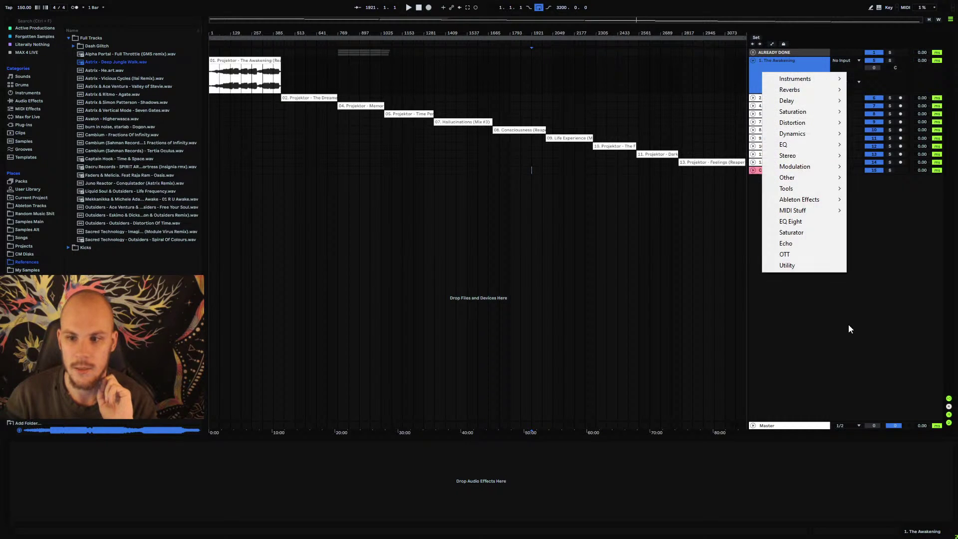
{"action": "mouse_move", "coordinate": [812, 188]}
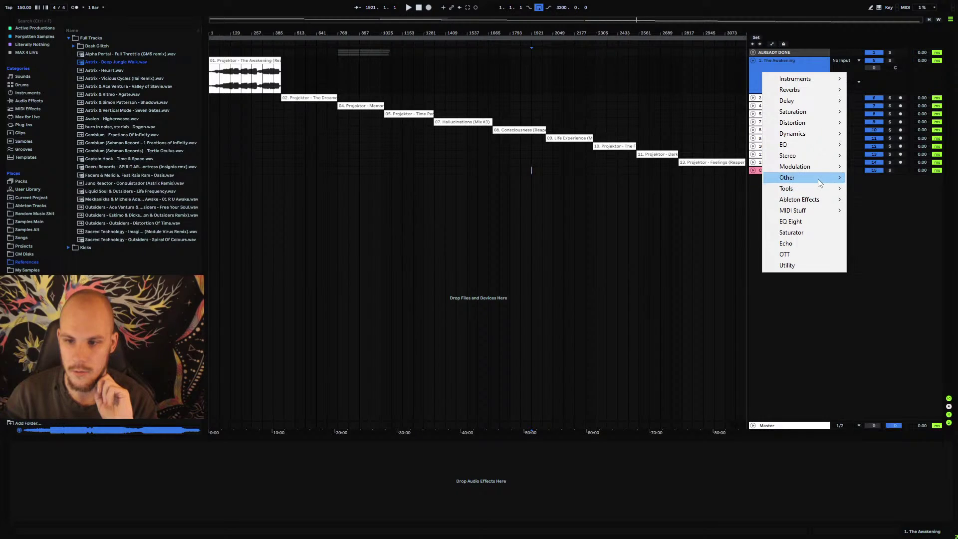
{"action": "left_click", "coordinate": [878, 464]}
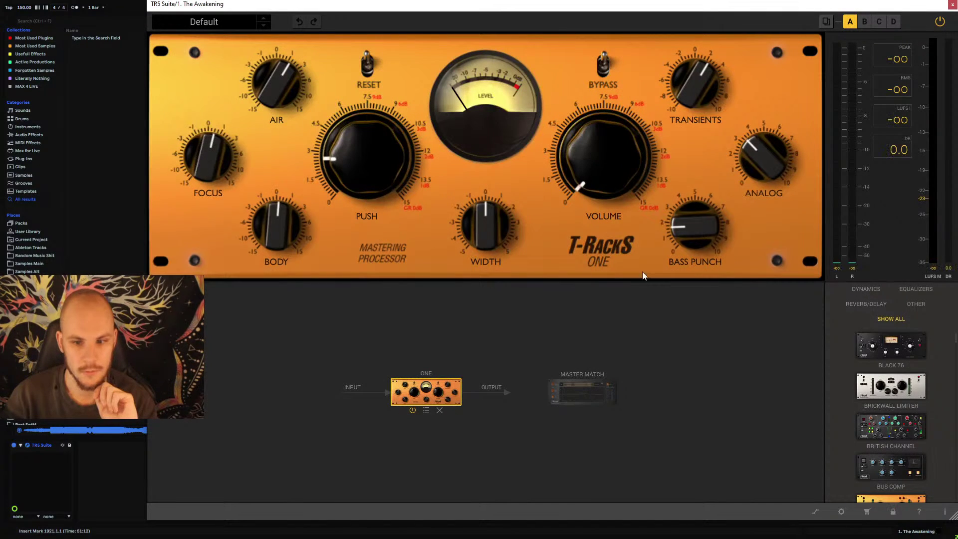
{"action": "left_click", "coordinate": [439, 410]}
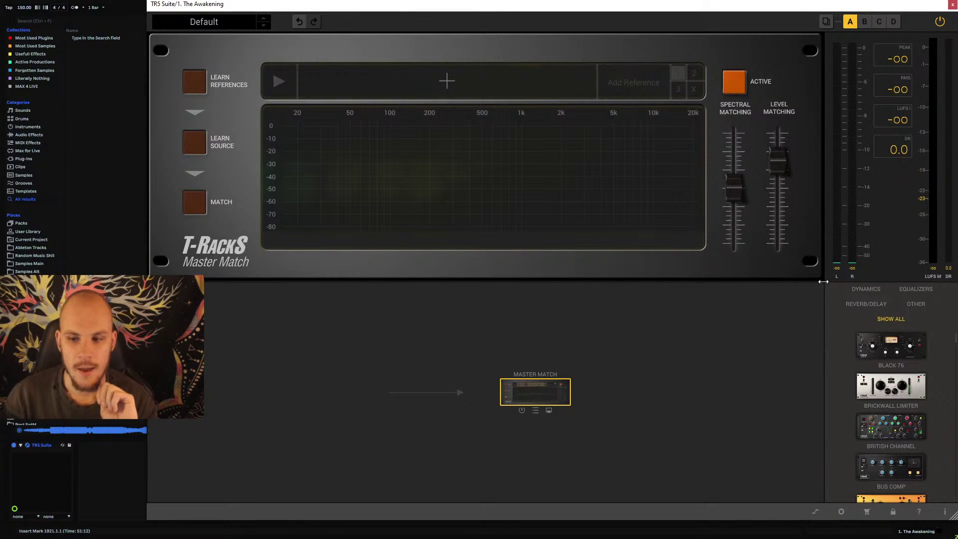
- Widen the T-RackS module browser and look through the full list of available processors
{"action": "left_click_drag", "start_coordinate": [825, 297], "coordinate": [739, 327]}
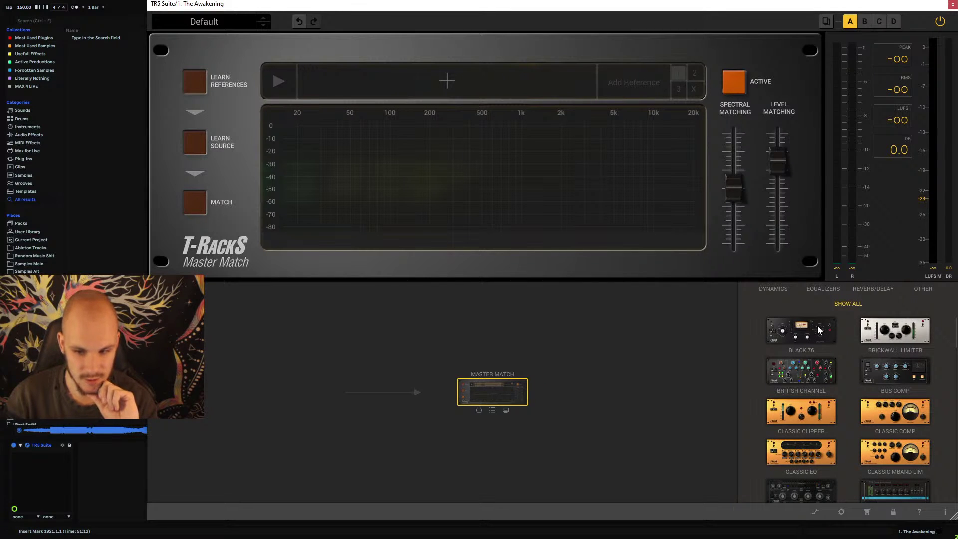
{"action": "scroll", "coordinate": [818, 329], "scroll_direction": "down", "scroll_amount": 5}
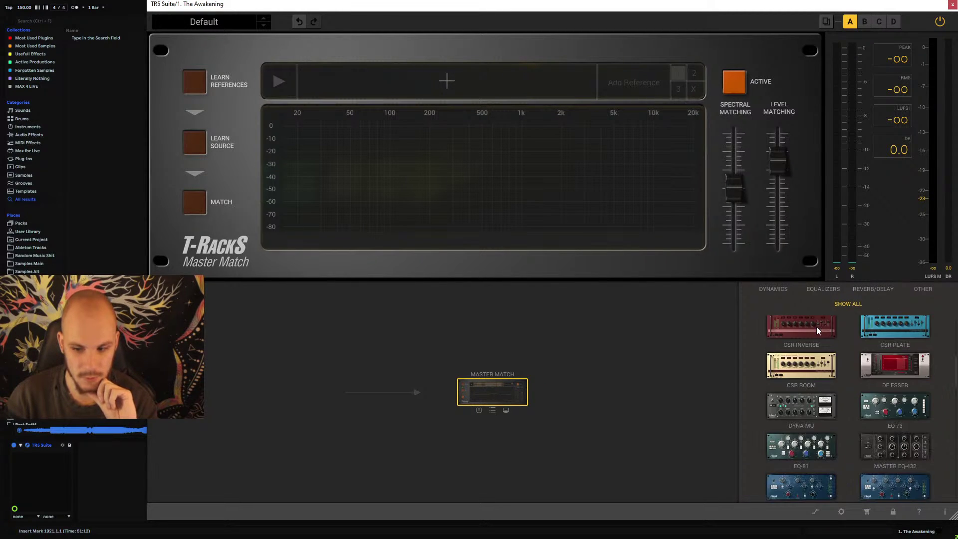
{"action": "scroll", "coordinate": [816, 329], "scroll_direction": "down", "scroll_amount": 5}
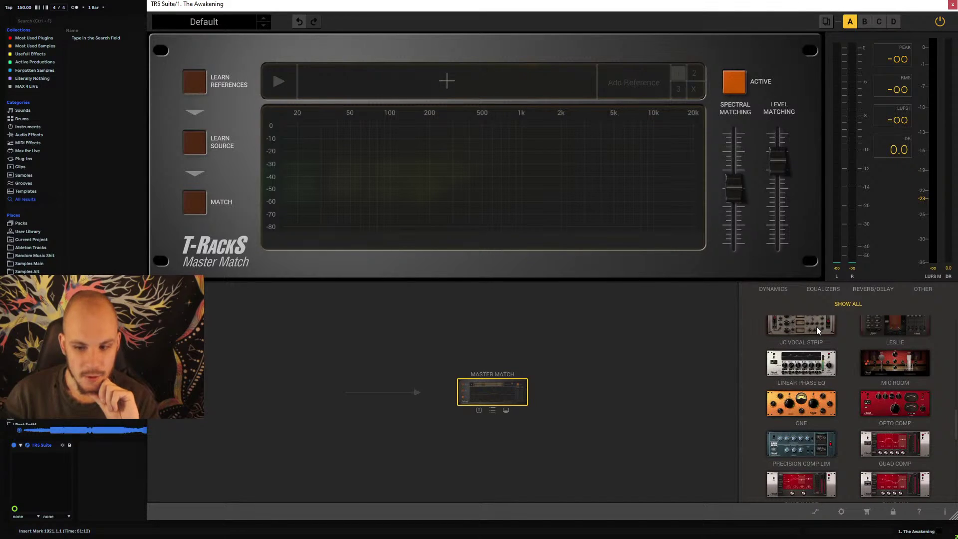
{"action": "scroll", "coordinate": [816, 326], "scroll_direction": "down", "scroll_amount": 5}
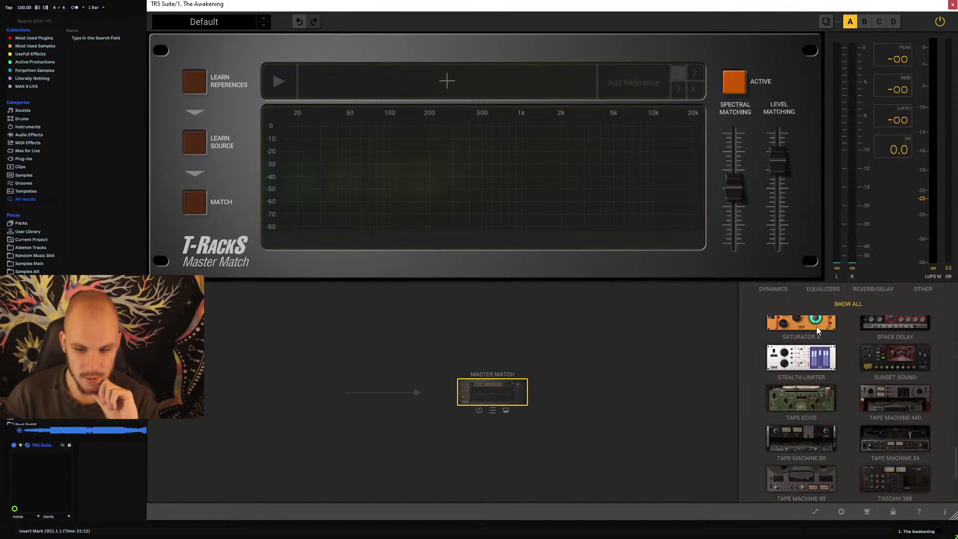
{"action": "scroll", "coordinate": [816, 326], "scroll_direction": "down", "scroll_amount": 3}
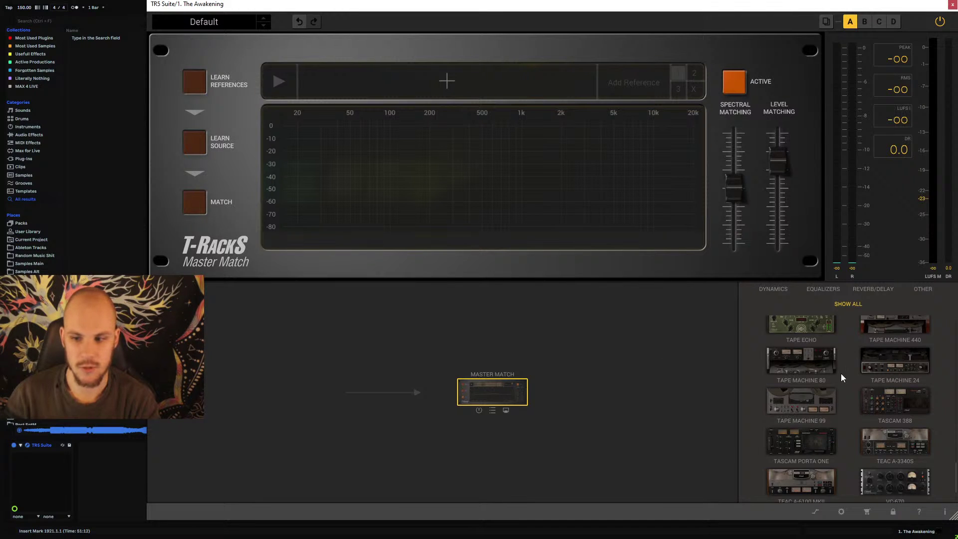
{"action": "scroll", "coordinate": [839, 372], "scroll_direction": "up", "scroll_amount": 10}
{"action": "scroll", "coordinate": [839, 372], "scroll_direction": "down", "scroll_amount": 8}
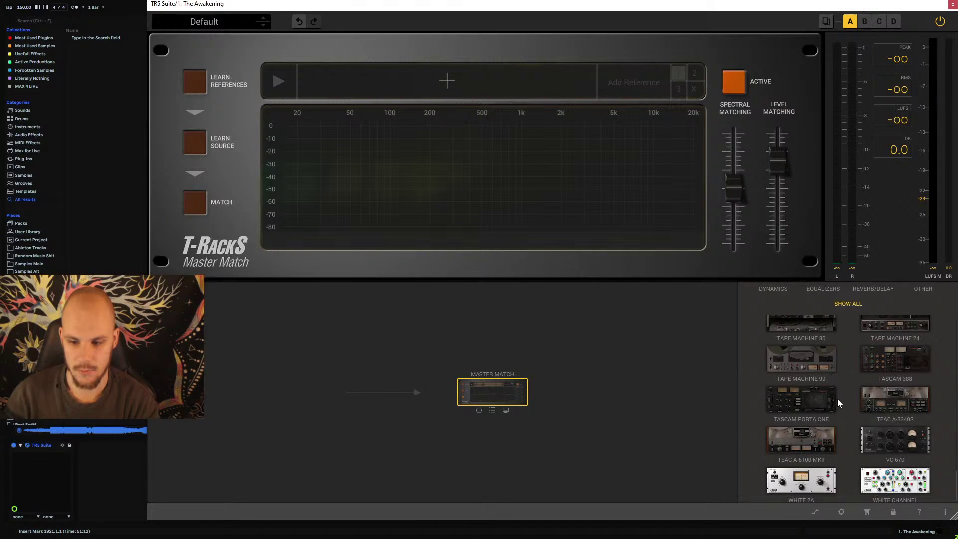
{"action": "scroll", "coordinate": [837, 399], "scroll_direction": "up", "scroll_amount": 3}
{"action": "scroll", "coordinate": [837, 397], "scroll_direction": "up", "scroll_amount": 8}
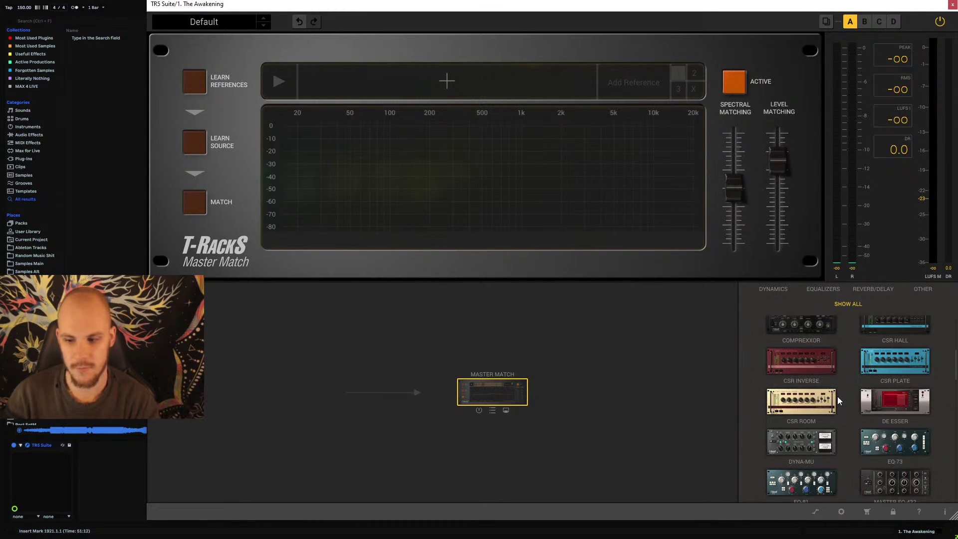
{"action": "scroll", "coordinate": [837, 399], "scroll_direction": "up", "scroll_amount": 1}
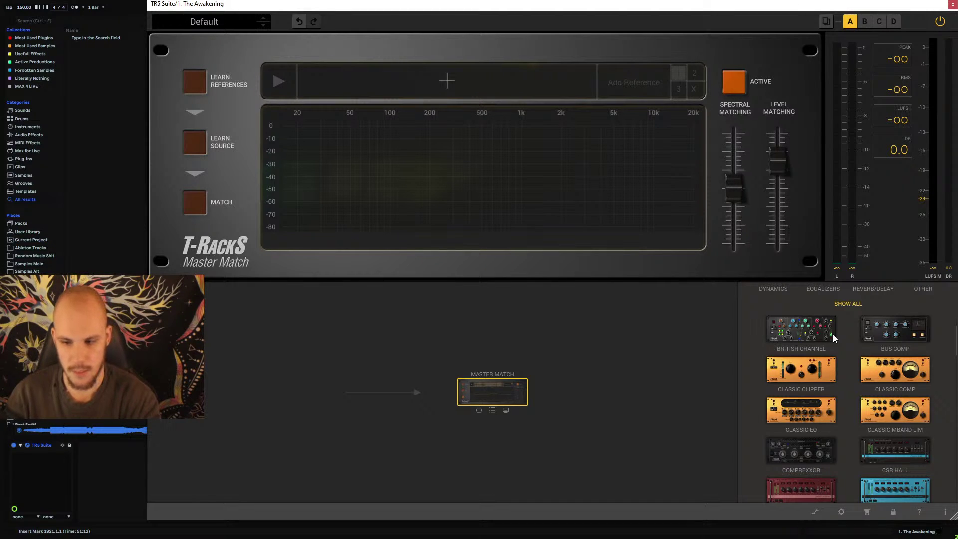
{"action": "scroll", "coordinate": [833, 334], "scroll_direction": "down", "scroll_amount": 3}
{"action": "scroll", "coordinate": [831, 339], "scroll_direction": "down", "scroll_amount": 10}
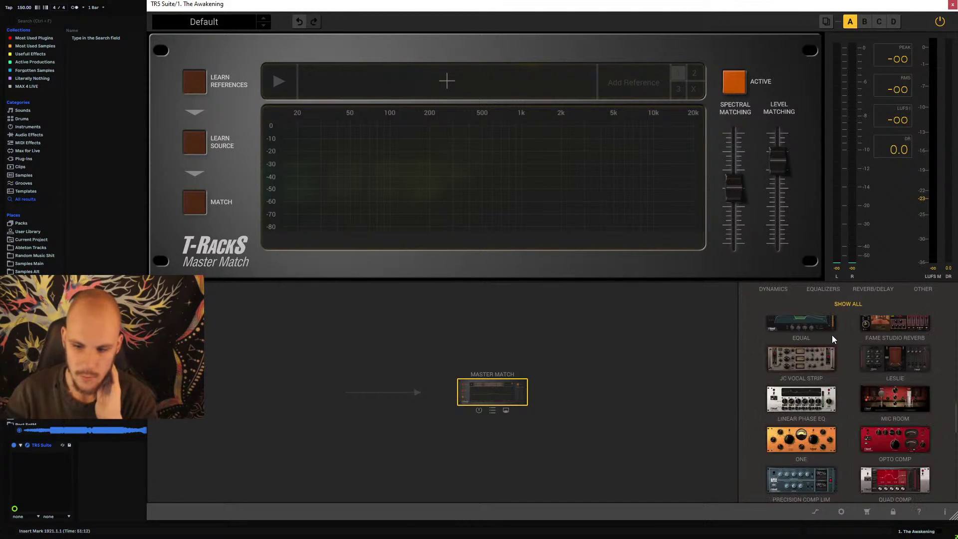
{"action": "scroll", "coordinate": [832, 339], "scroll_direction": "down", "scroll_amount": 3}
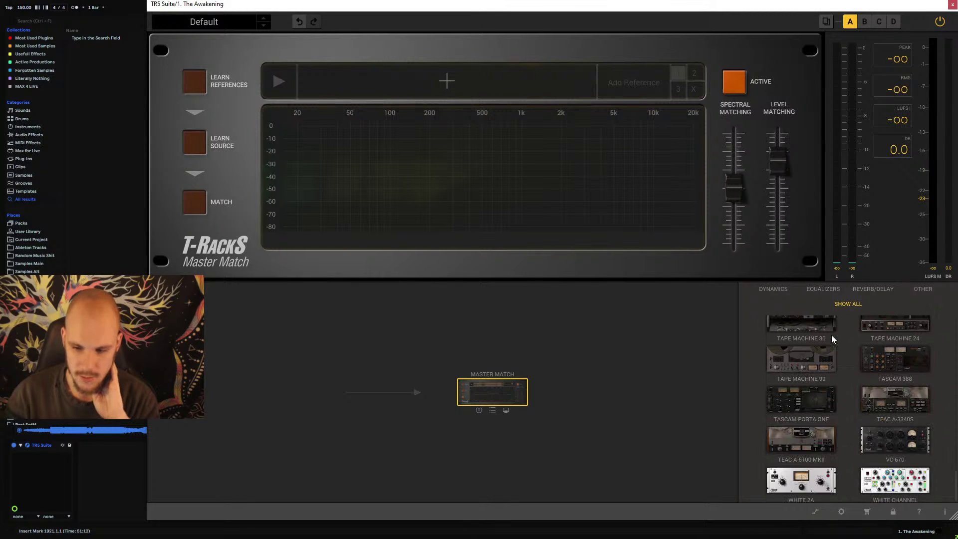
{"action": "scroll", "coordinate": [851, 357], "scroll_direction": "up", "scroll_amount": 7}
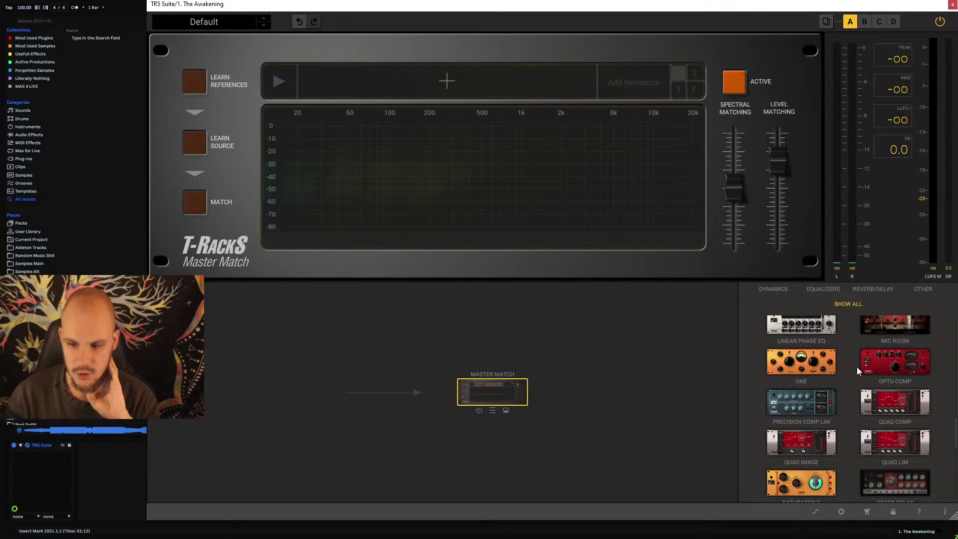
{"action": "scroll", "coordinate": [857, 370], "scroll_direction": "down", "scroll_amount": 3}
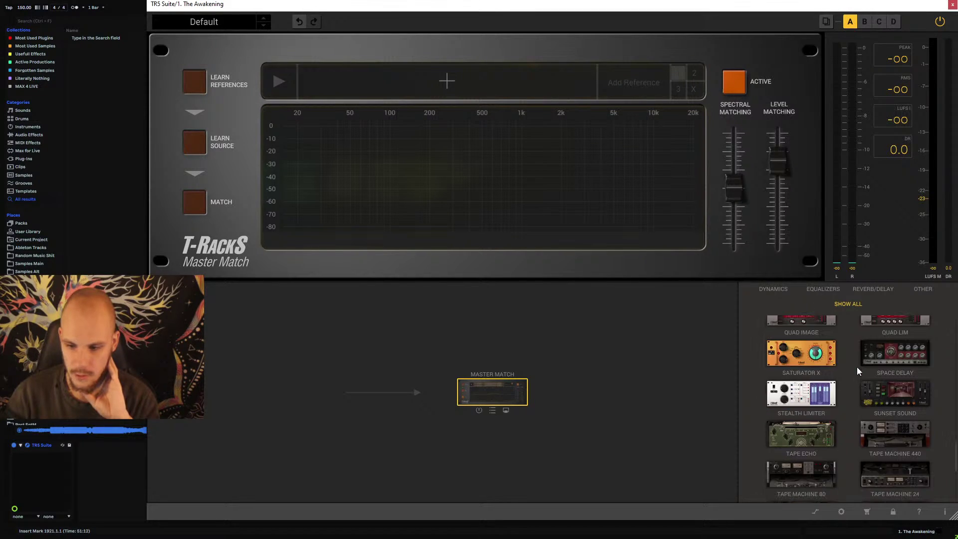
{"action": "scroll", "coordinate": [856, 371], "scroll_direction": "down", "scroll_amount": 4}
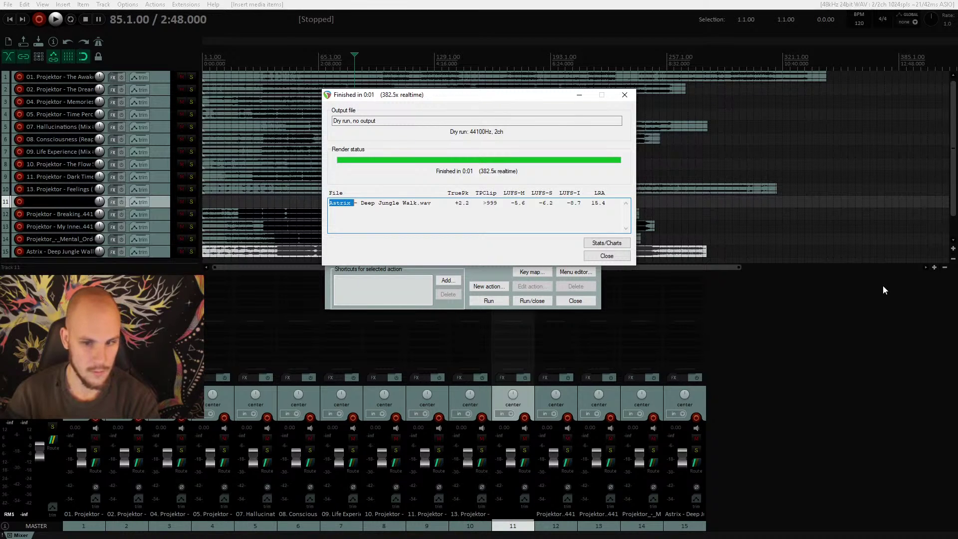
- Recover the unsaved Live Set in Ableton Live after the crash and dismiss the crash report
{"action": "left_click_drag", "start_coordinate": [506, 96], "coordinate": [476, 107]}
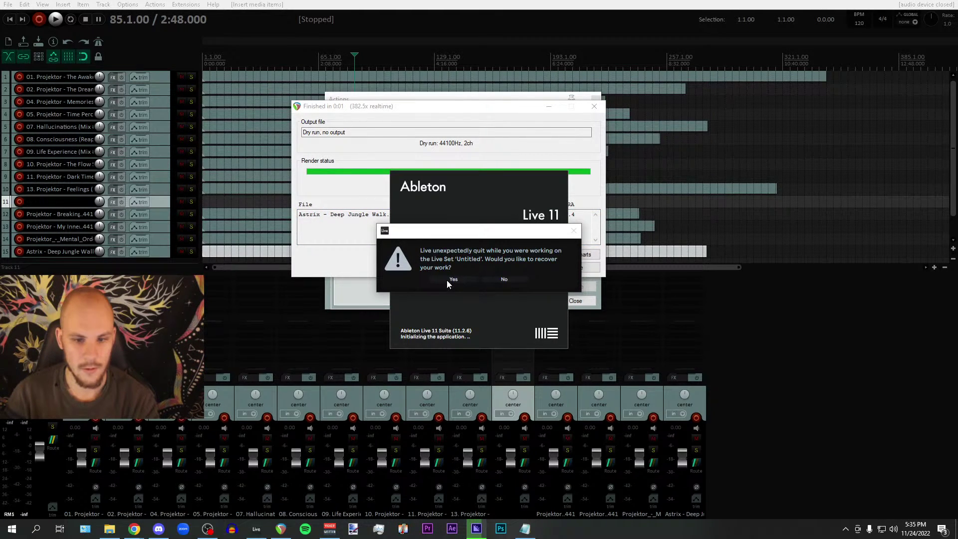
{"action": "left_click", "coordinate": [456, 279]}
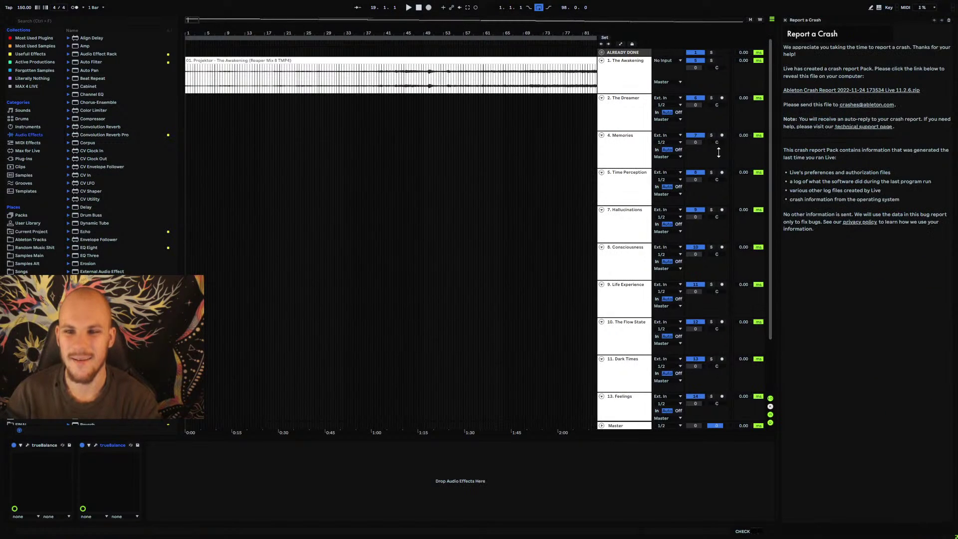
{"action": "left_click", "coordinate": [784, 20]}
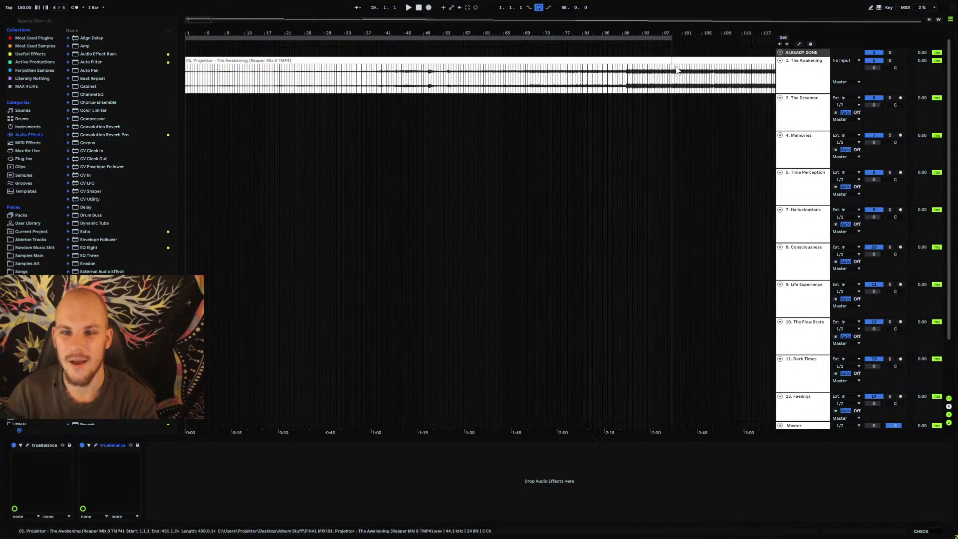
- Fold all the tracks in the recovered arrangement to compact rows
{"action": "left_click", "coordinate": [780, 60], "text": "alt"}
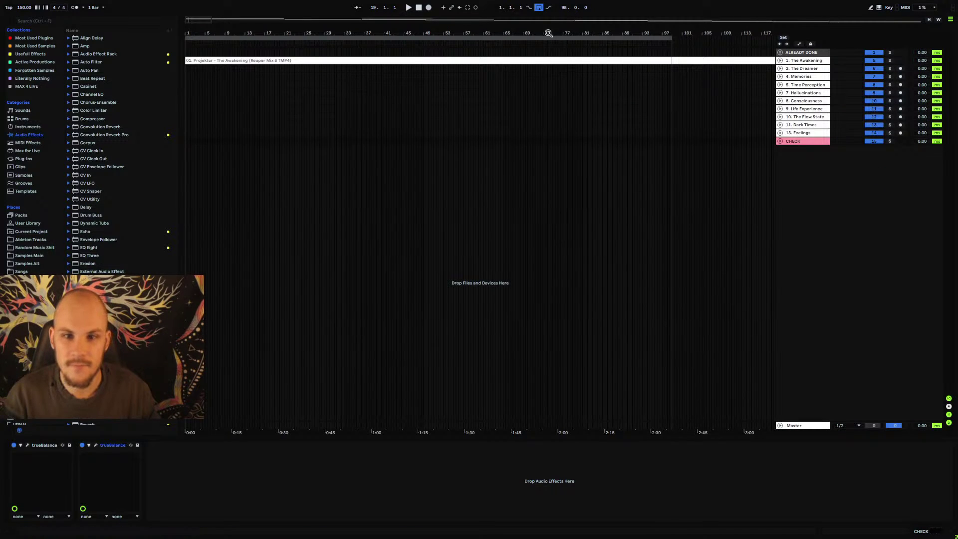
{"action": "left_click_drag", "start_coordinate": [548, 33], "coordinate": [280, 82]}
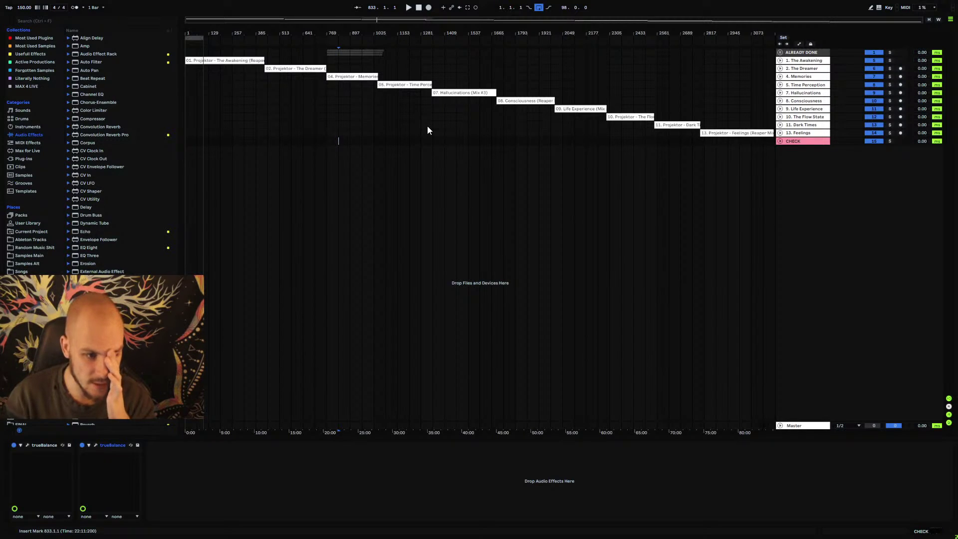
{"action": "left_click", "coordinate": [820, 194]}
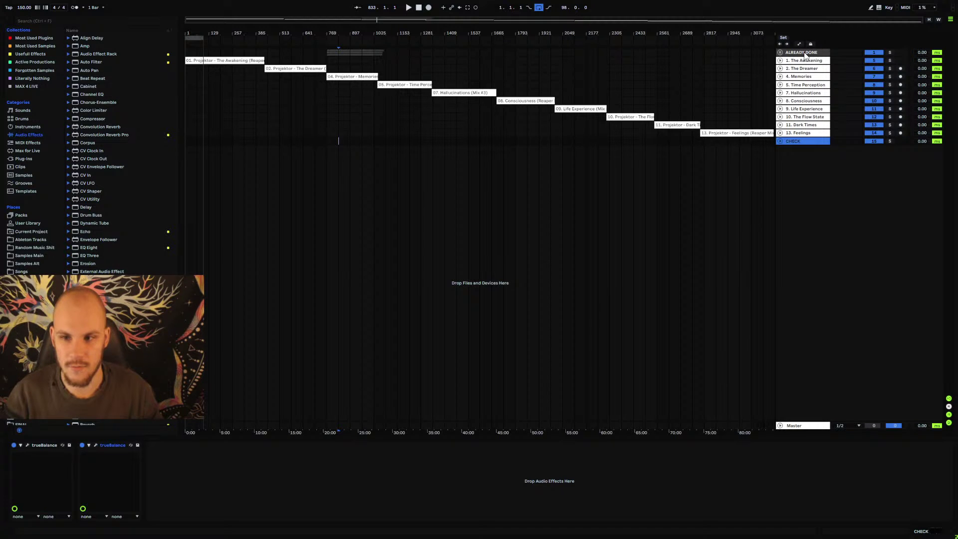
- Save the Live Set as Master in the Album Mix Revisions Project folder under Projects
{"action": "key", "text": "ctrl+shift+s"}
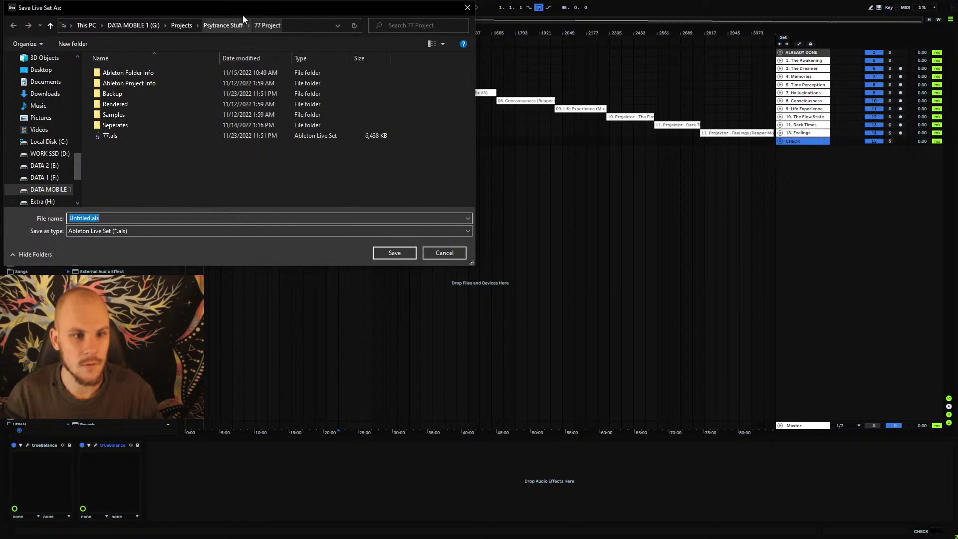
{"action": "left_click_drag", "start_coordinate": [243, 14], "coordinate": [585, 185]}
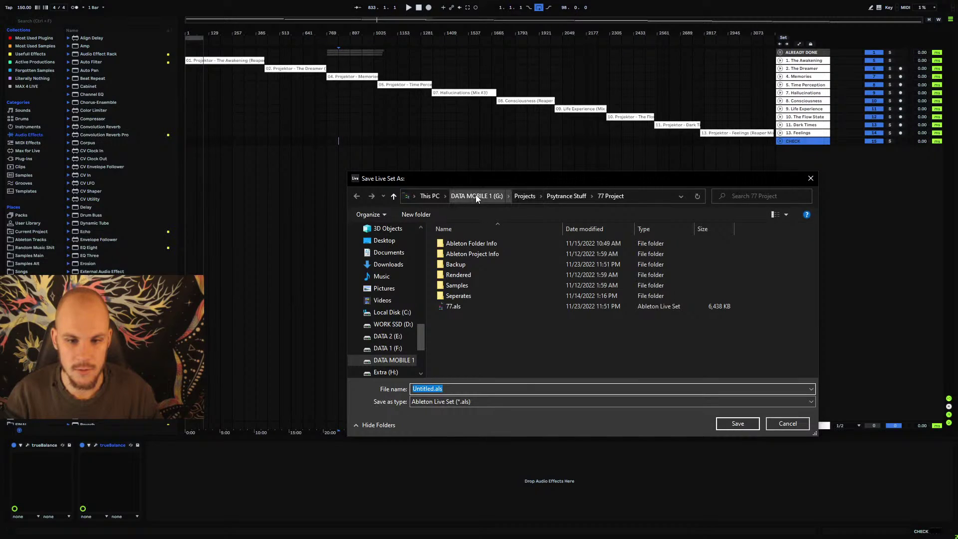
{"action": "left_click", "coordinate": [523, 196]}
{"action": "double_click", "coordinate": [474, 263]}
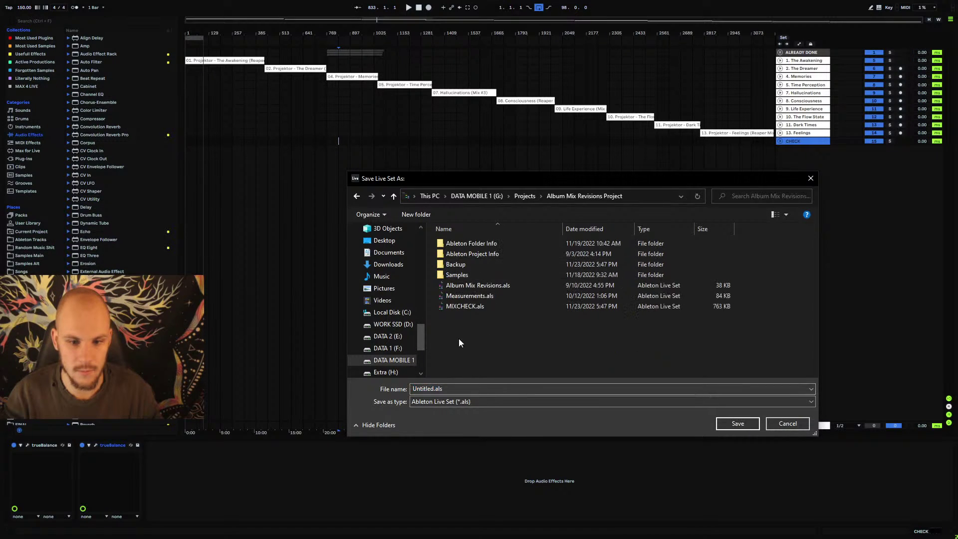
{"action": "double_click", "coordinate": [444, 388]}
{"action": "type", "text": "Master"}
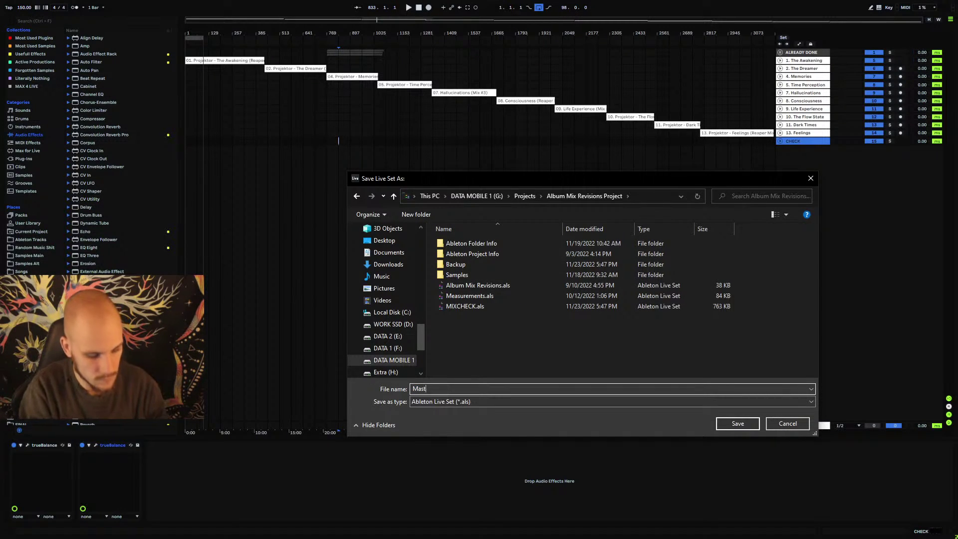
{"action": "key", "text": "Return"}
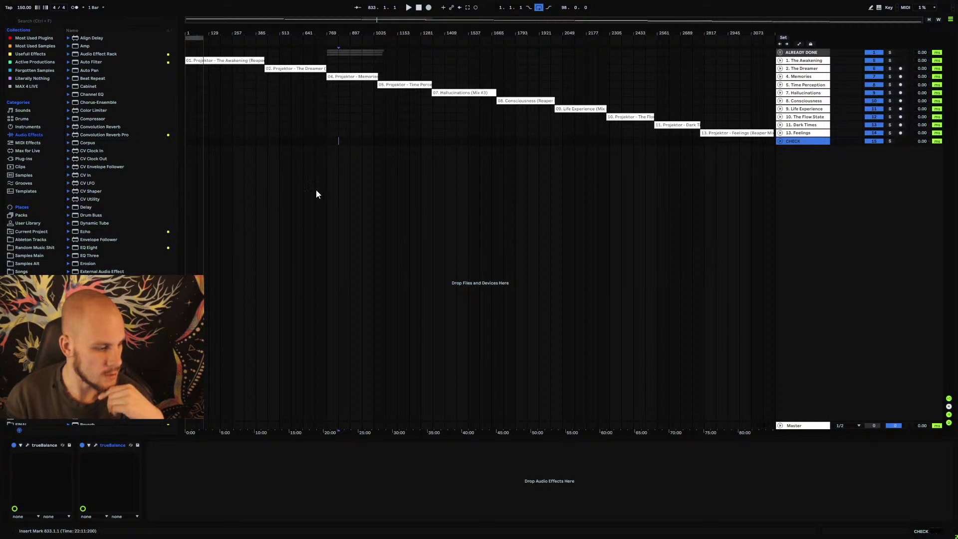
- Find the T-RackS processors among the VST plug-ins and load TR5 Comprexxor on the CHECK track
{"action": "left_click", "coordinate": [25, 158]}
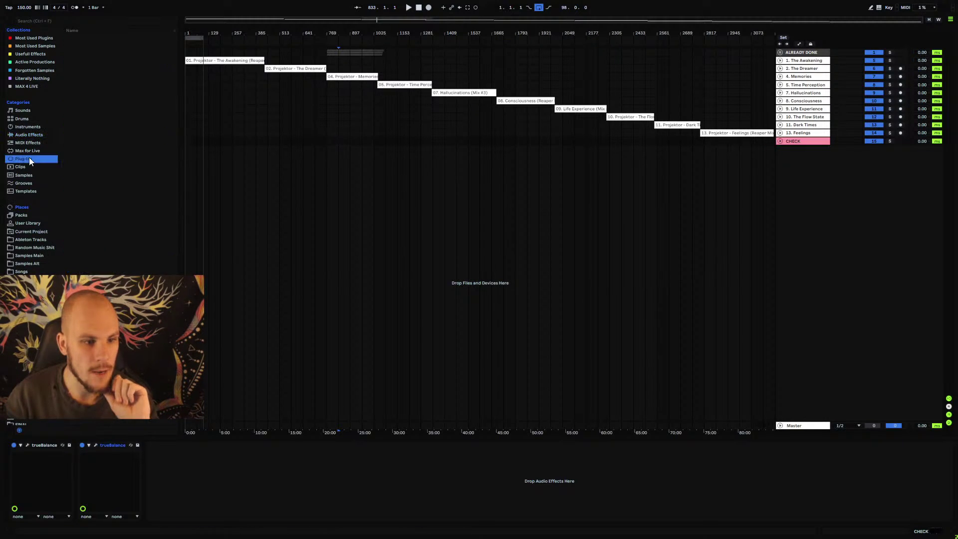
{"action": "left_click", "coordinate": [68, 38]}
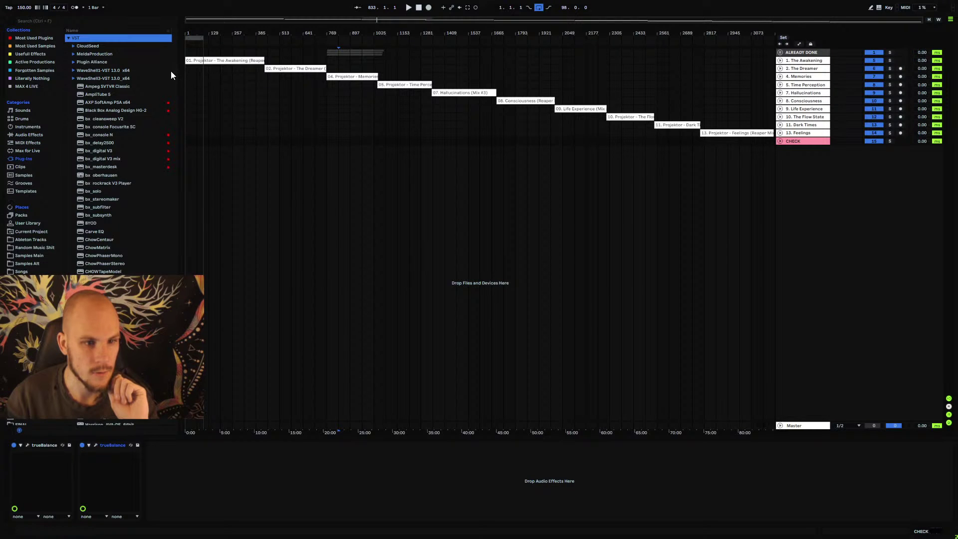
{"action": "left_click_drag", "start_coordinate": [174, 72], "coordinate": [178, 319]}
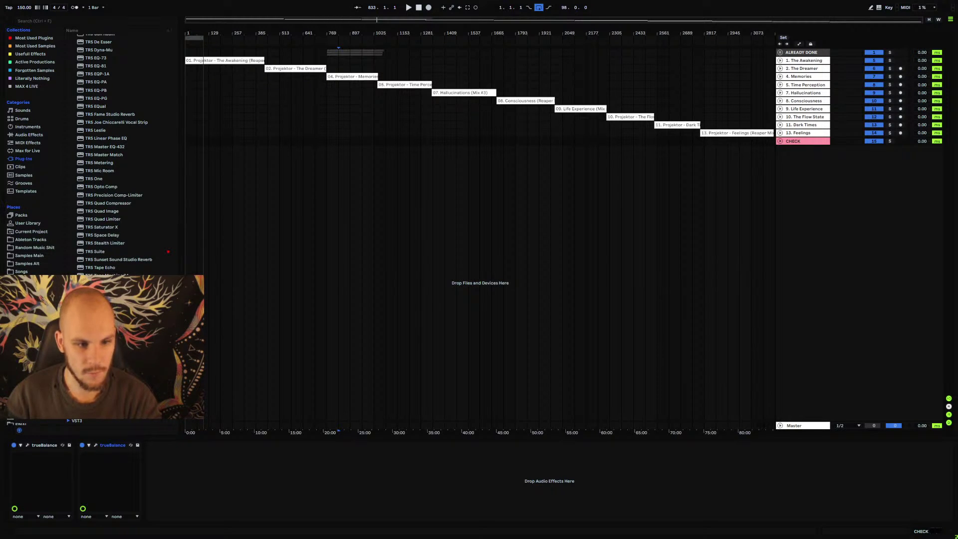
{"action": "scroll", "coordinate": [150, 264], "scroll_direction": "up", "scroll_amount": 6}
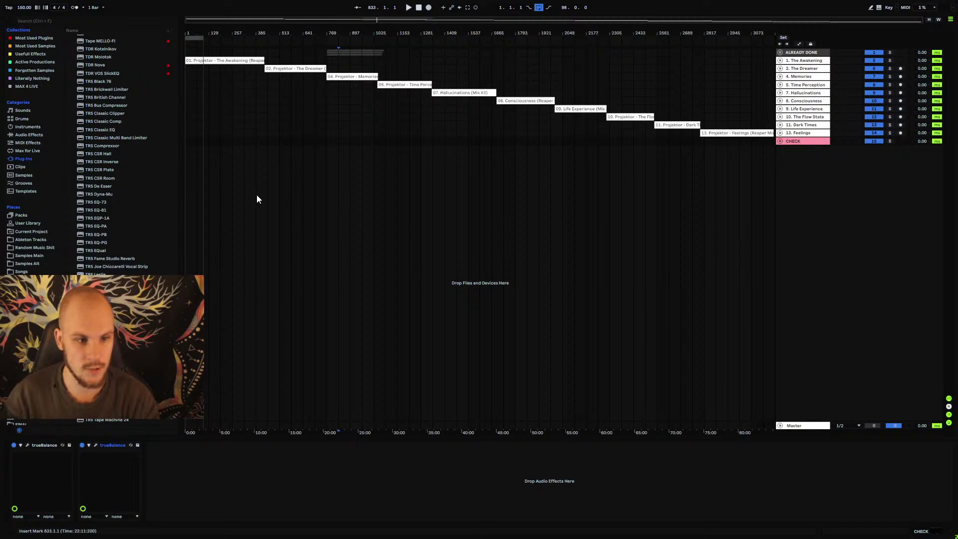
{"action": "left_click", "coordinate": [104, 146]}
{"action": "left_click_drag", "start_coordinate": [150, 350], "coordinate": [208, 449]}
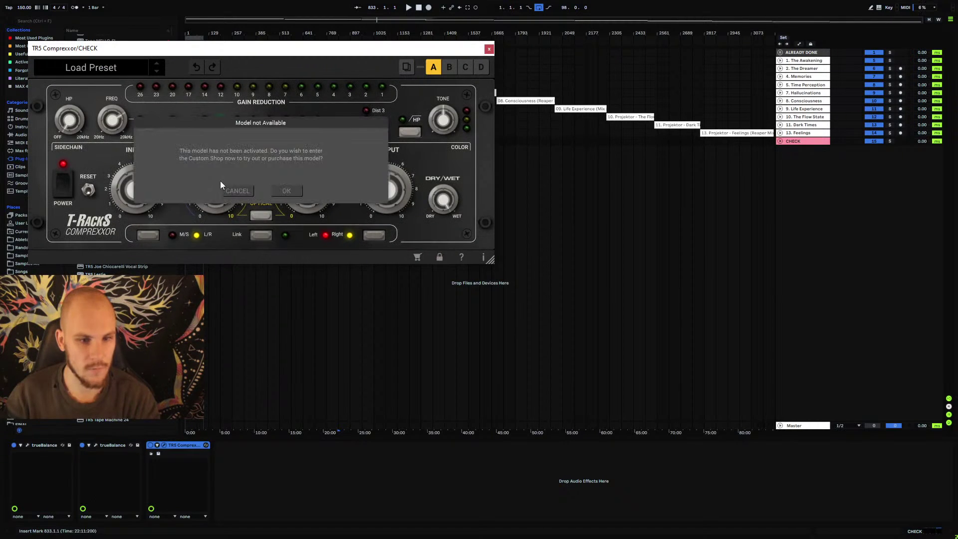
- Enter the Custom Shop from the plug-in's activation prompt and look through its product page
{"action": "left_click_drag", "start_coordinate": [181, 49], "coordinate": [382, 72]}
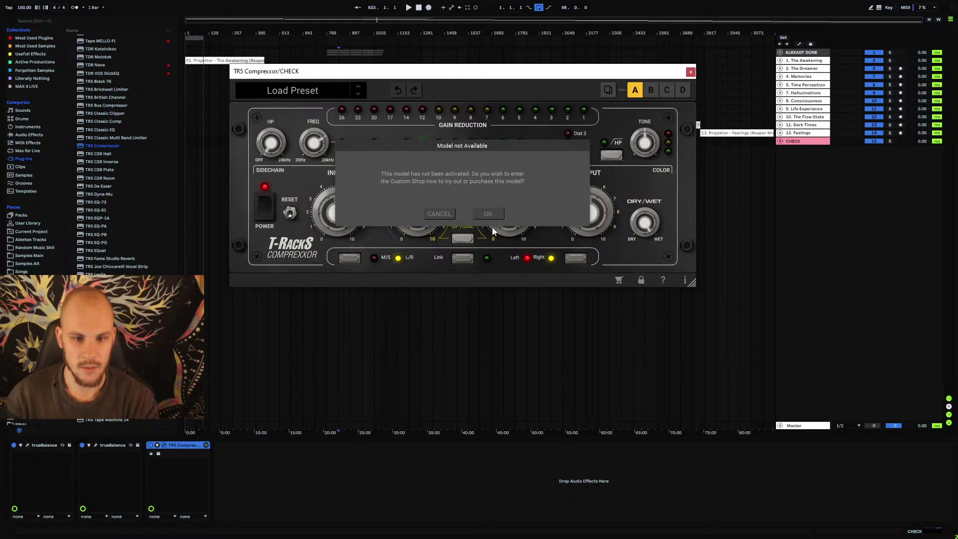
{"action": "left_click", "coordinate": [492, 213]}
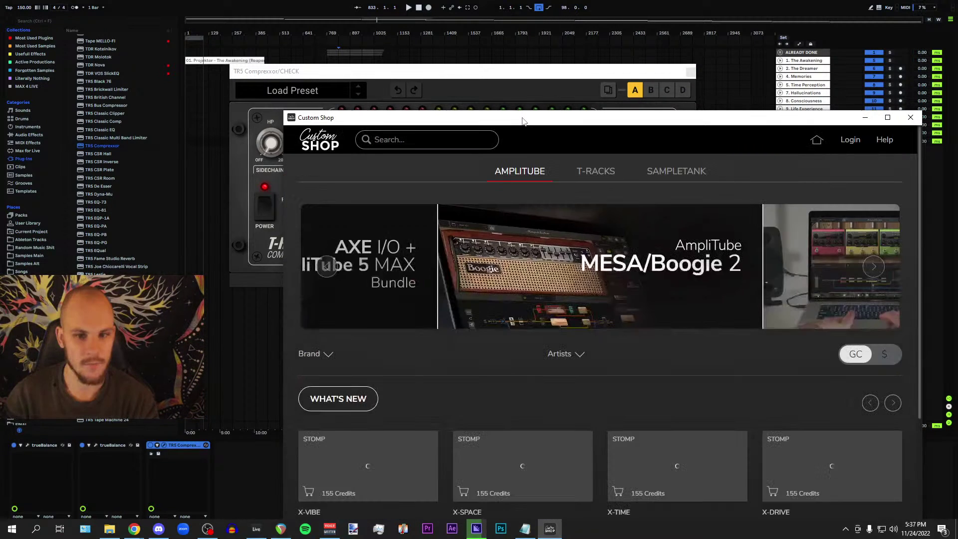
{"action": "left_click_drag", "start_coordinate": [524, 122], "coordinate": [480, 68]}
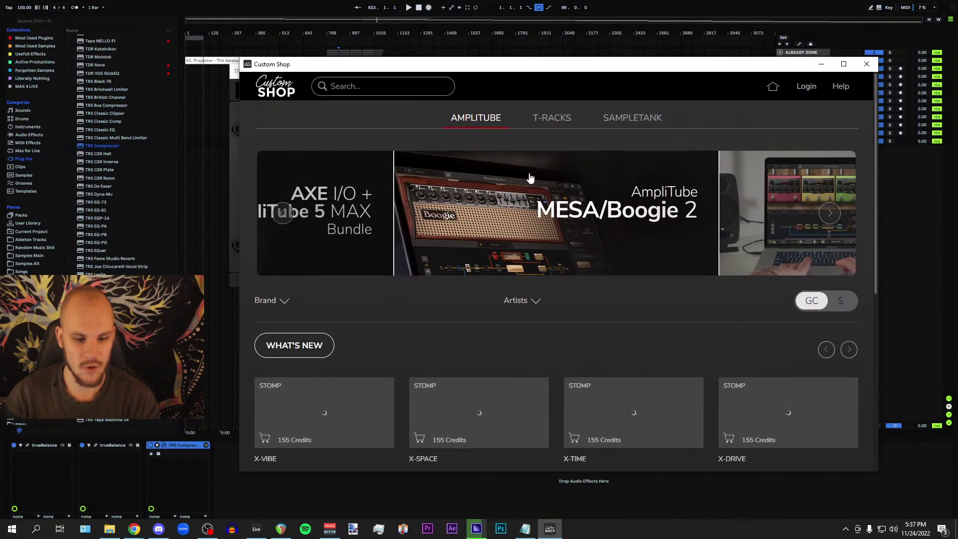
{"action": "scroll", "coordinate": [694, 350], "scroll_direction": "down", "scroll_amount": 5}
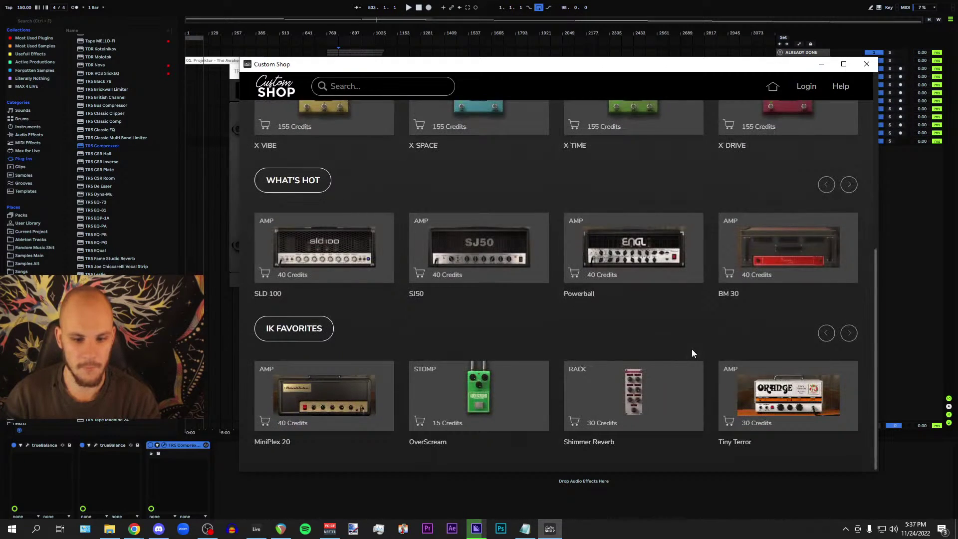
{"action": "scroll", "coordinate": [692, 349], "scroll_direction": "up", "scroll_amount": 4}
{"action": "scroll", "coordinate": [692, 346], "scroll_direction": "up", "scroll_amount": 1}
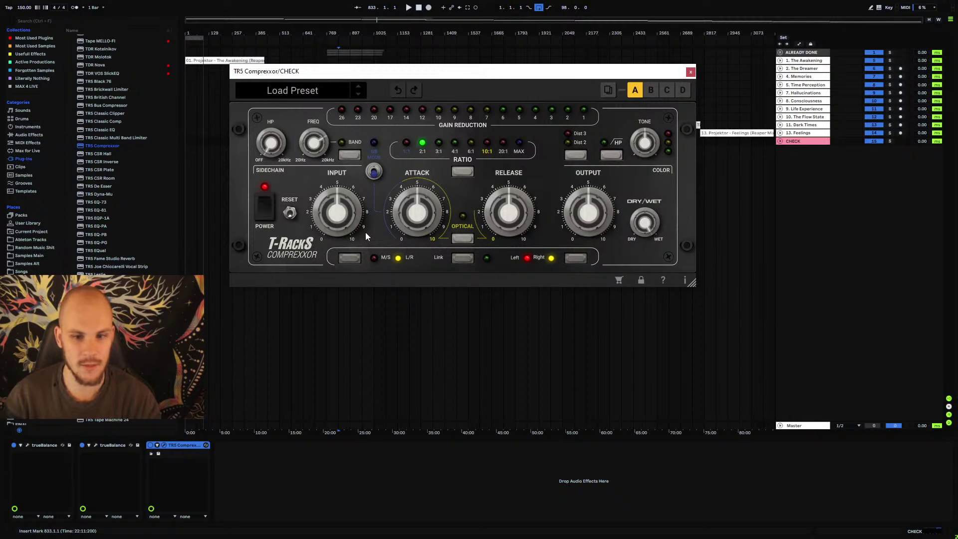
- Examine the Comprexxor's controls and set its ratio to 1:1
{"action": "mouse_move", "coordinate": [499, 220]}
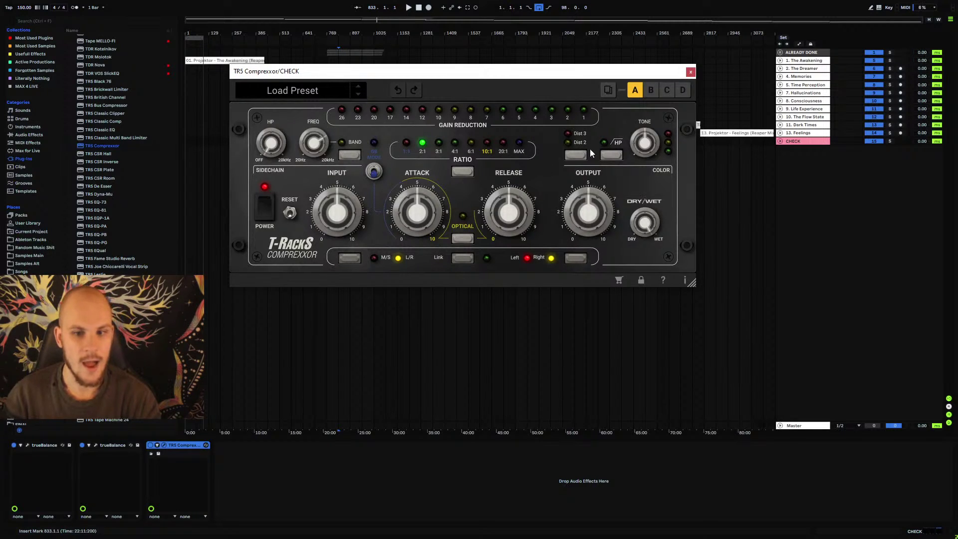
{"action": "mouse_move", "coordinate": [334, 184]}
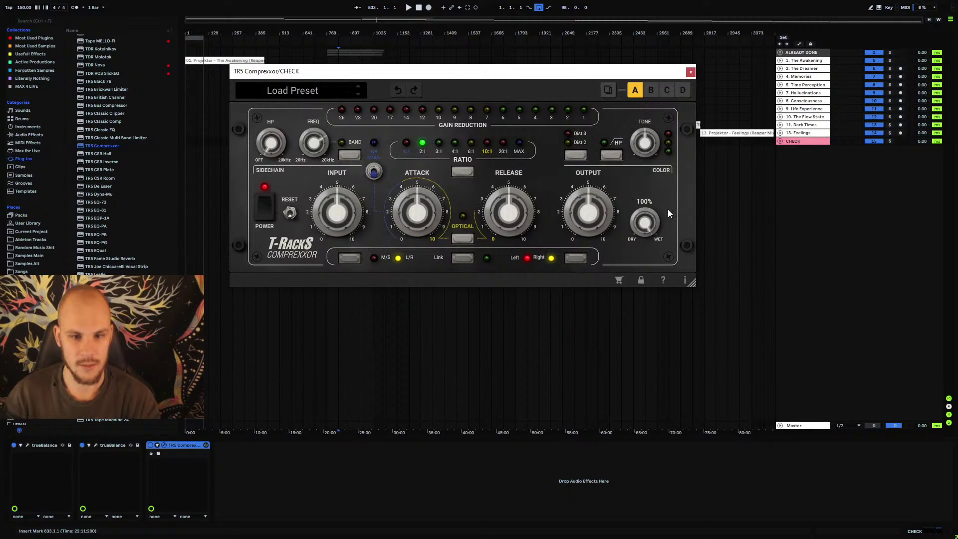
{"action": "left_click", "coordinate": [374, 171]}
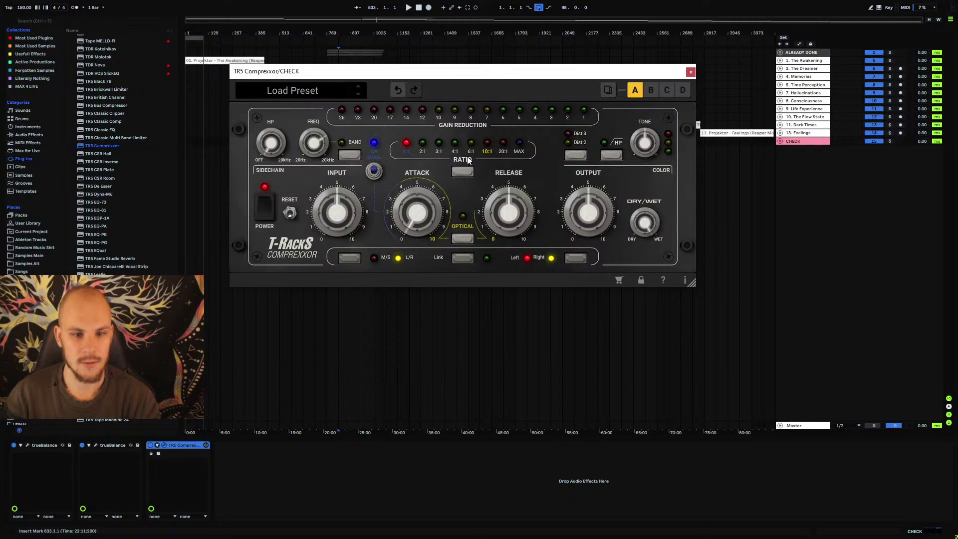
{"action": "left_click", "coordinate": [406, 149]}
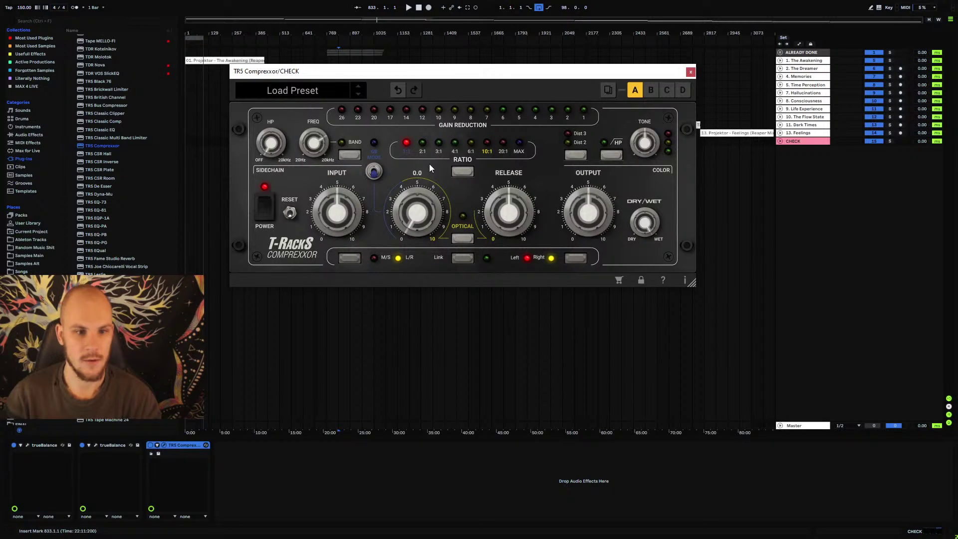
- Close the Comprexxor window and delete the plug-in from the CHECK track
{"action": "left_click", "coordinate": [99, 146]}
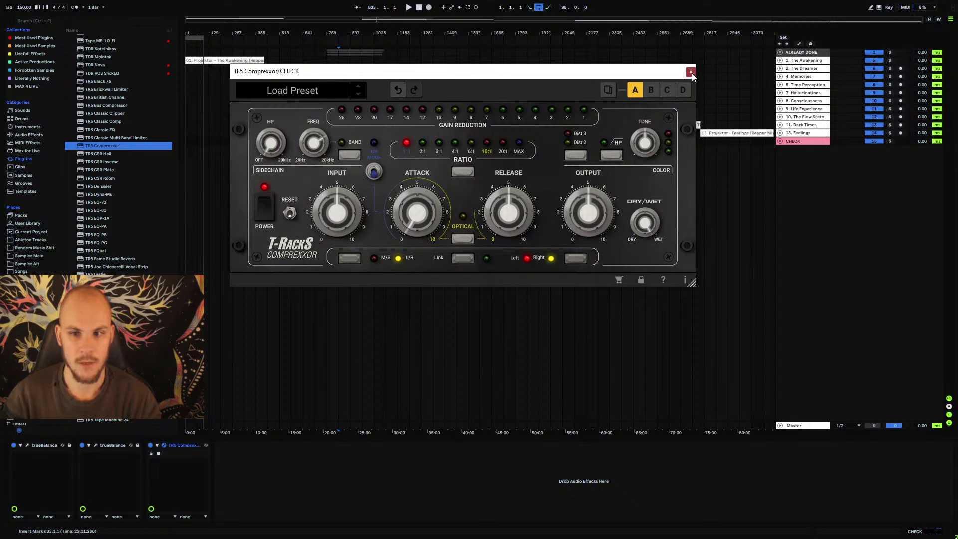
{"action": "left_click", "coordinate": [691, 72]}
{"action": "left_click", "coordinate": [184, 444]}
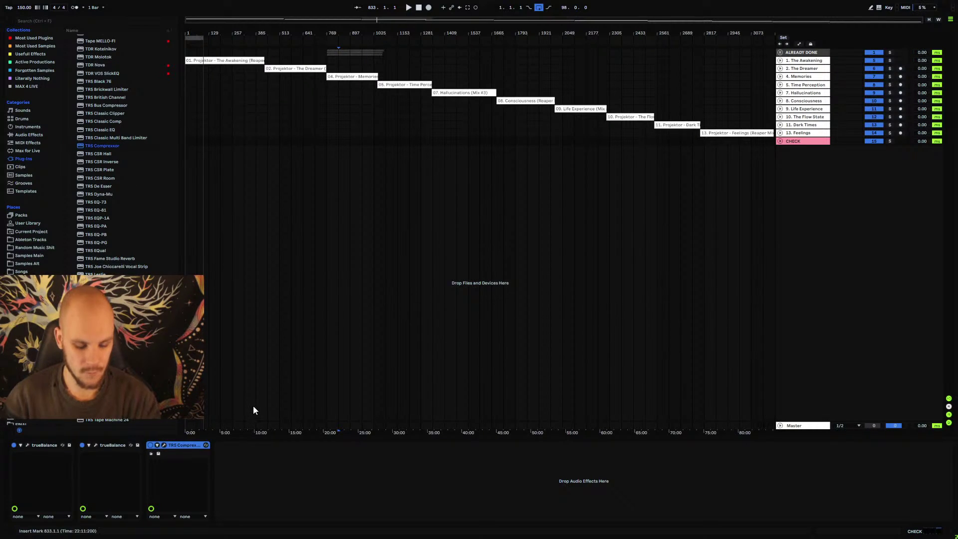
{"action": "key", "text": "Delete"}
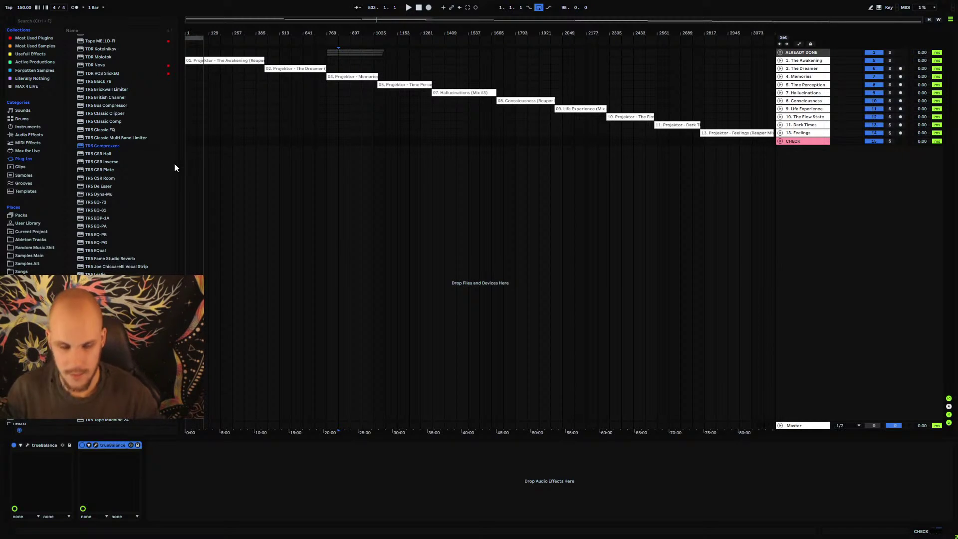
- Load TR5 Comprexxor on the CHECK track again and get past the activation prompt and Custom Shop
{"action": "left_click", "coordinate": [799, 141]}
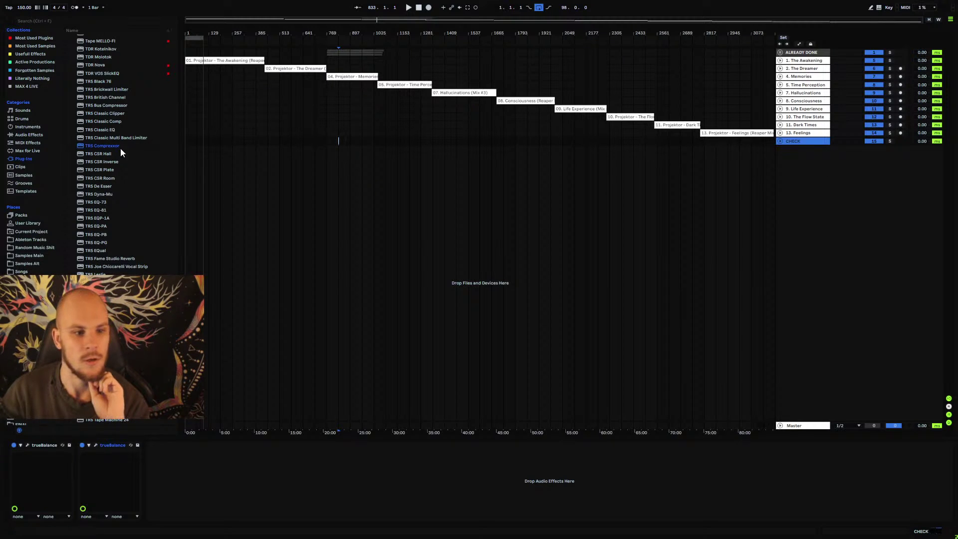
{"action": "left_click_drag", "start_coordinate": [121, 148], "coordinate": [269, 467]}
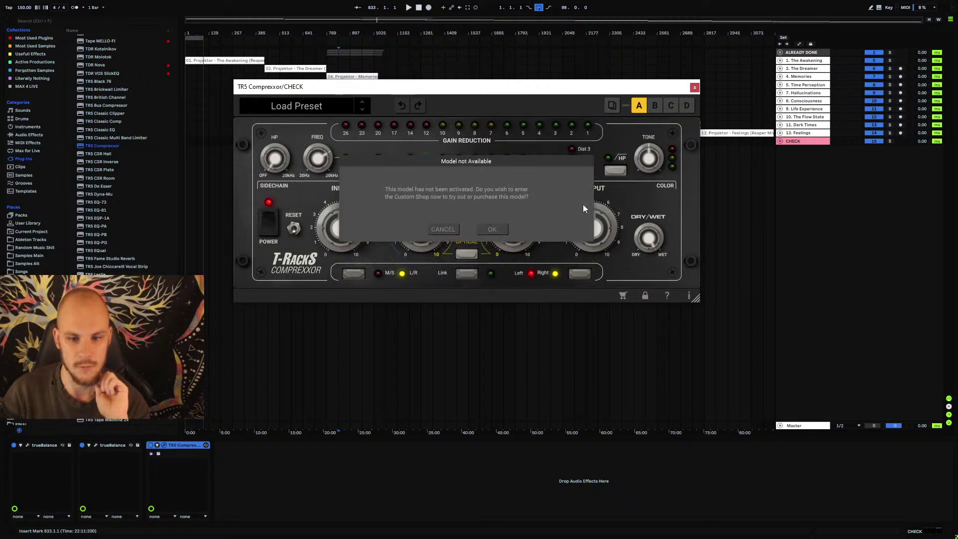
{"action": "left_click", "coordinate": [503, 230]}
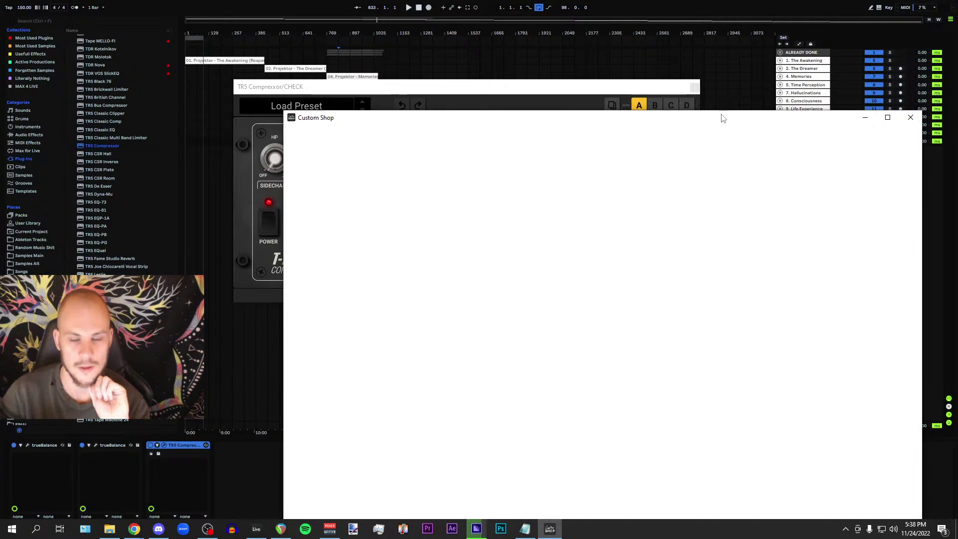
{"action": "left_click", "coordinate": [910, 119]}
{"action": "left_click_drag", "start_coordinate": [549, 92], "coordinate": [567, 66]}
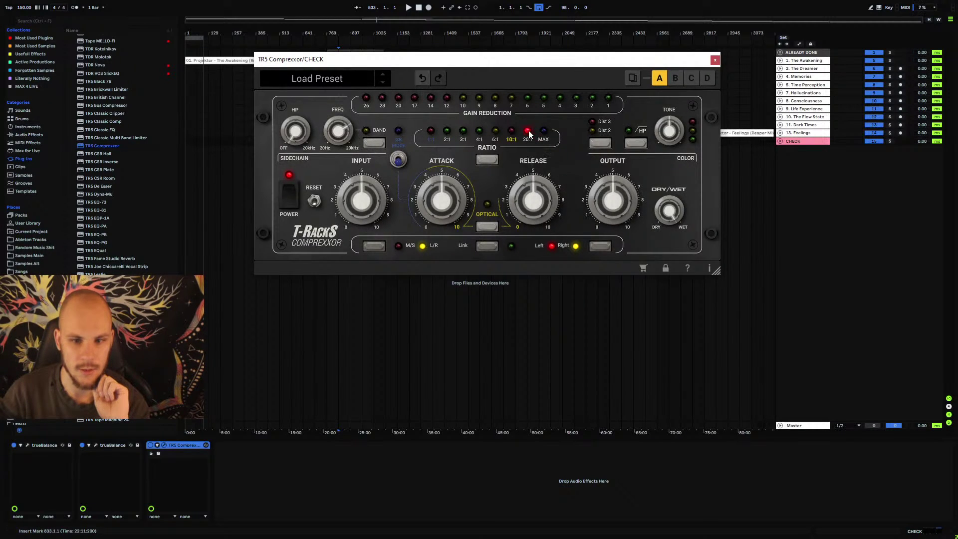
- Set the Comprexxor's ratio to 10:1 and examine its dry/wet, distortion and tone controls
{"action": "left_click", "coordinate": [511, 134]}
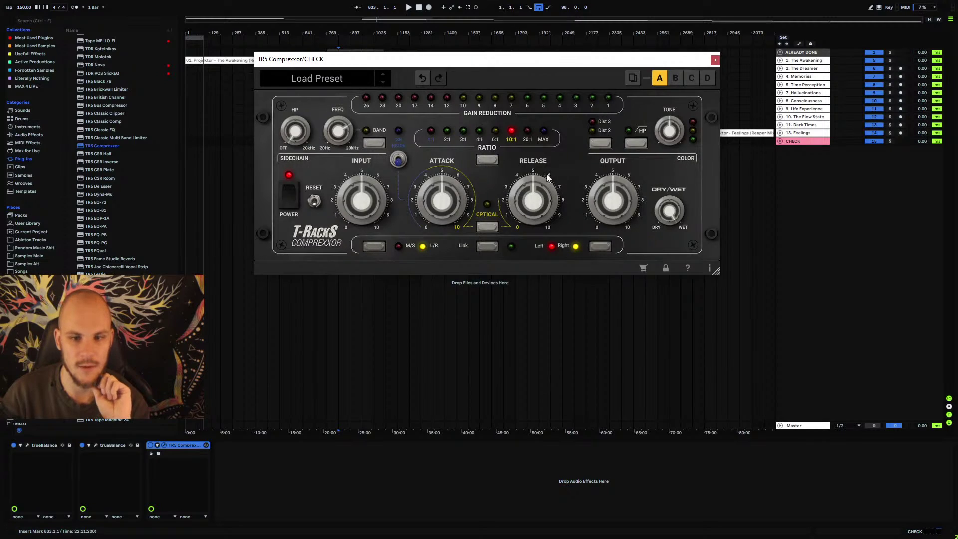
{"action": "mouse_move", "coordinate": [673, 213]}
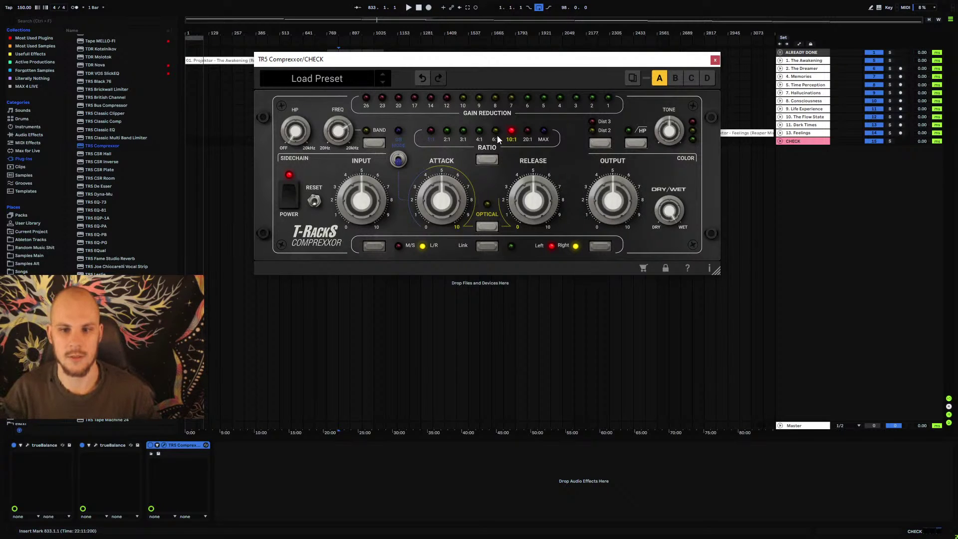
{"action": "left_click", "coordinate": [605, 145]}
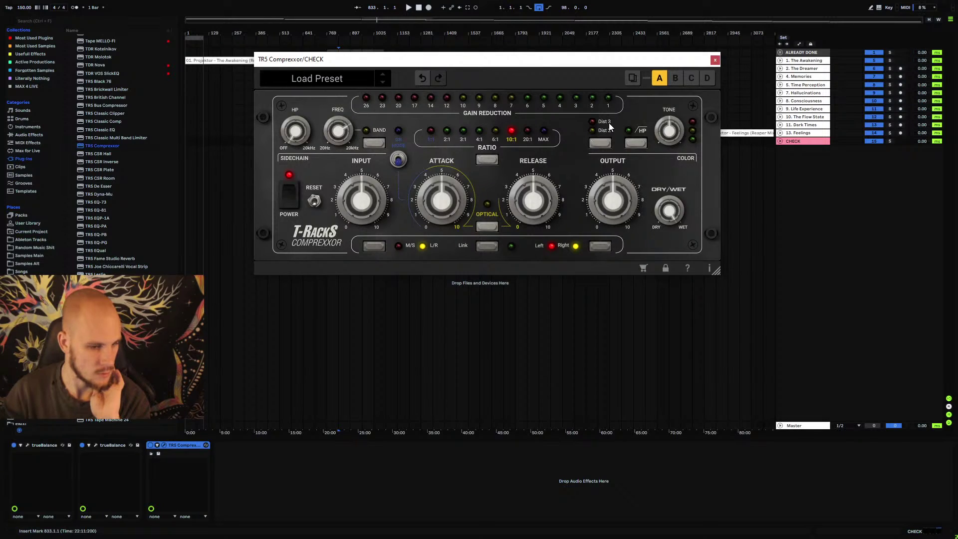
{"action": "mouse_move", "coordinate": [669, 131]}
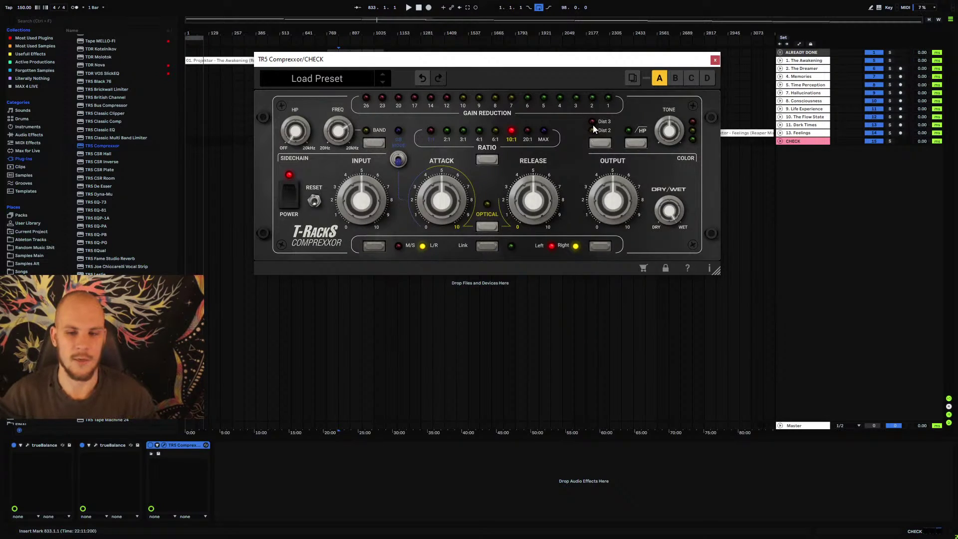
- Close the reloaded Comprexxor and remove it from the CHECK track's device chain
{"action": "left_click", "coordinate": [715, 59]}
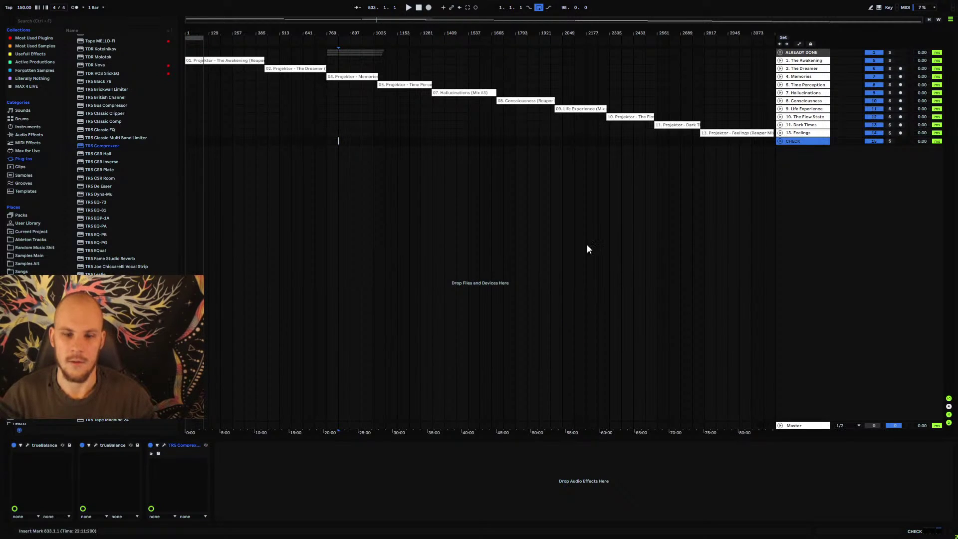
{"action": "left_click", "coordinate": [184, 444]}
{"action": "key", "text": "Delete"}
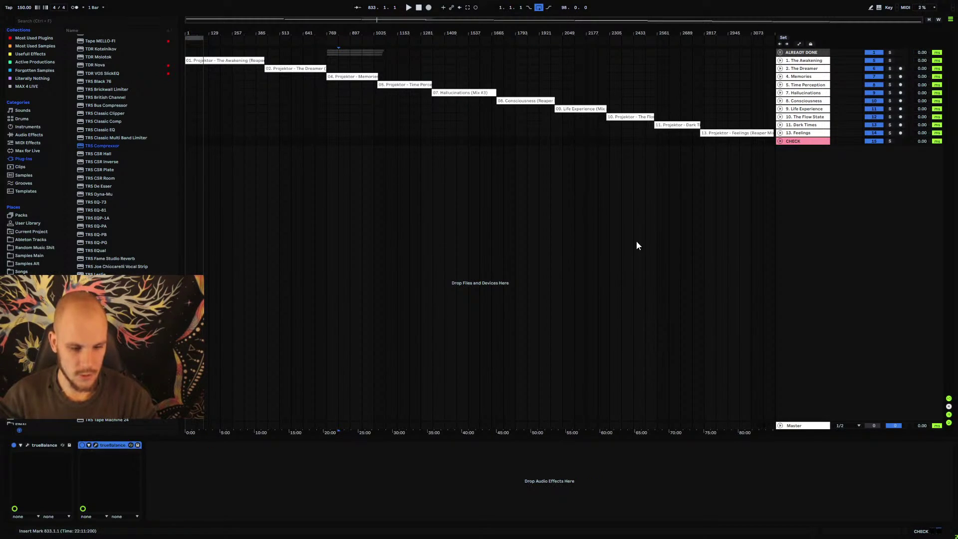
{"action": "left_click", "coordinate": [795, 141]}
- Browse the plug-in list back up to the MeldaProduction VST folder
{"action": "left_click", "coordinate": [803, 60]}
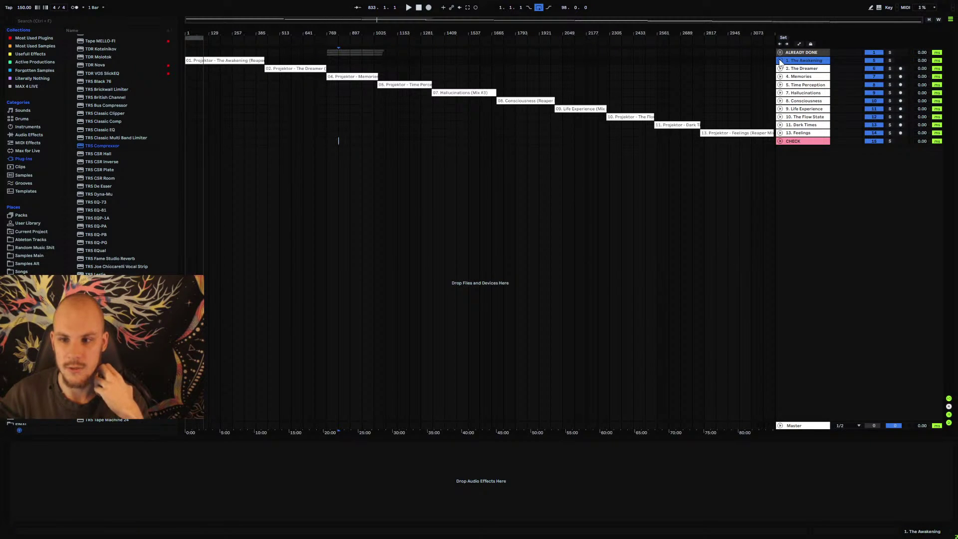
{"action": "scroll", "coordinate": [137, 187], "scroll_direction": "up", "scroll_amount": 3}
{"action": "left_click", "coordinate": [137, 188]}
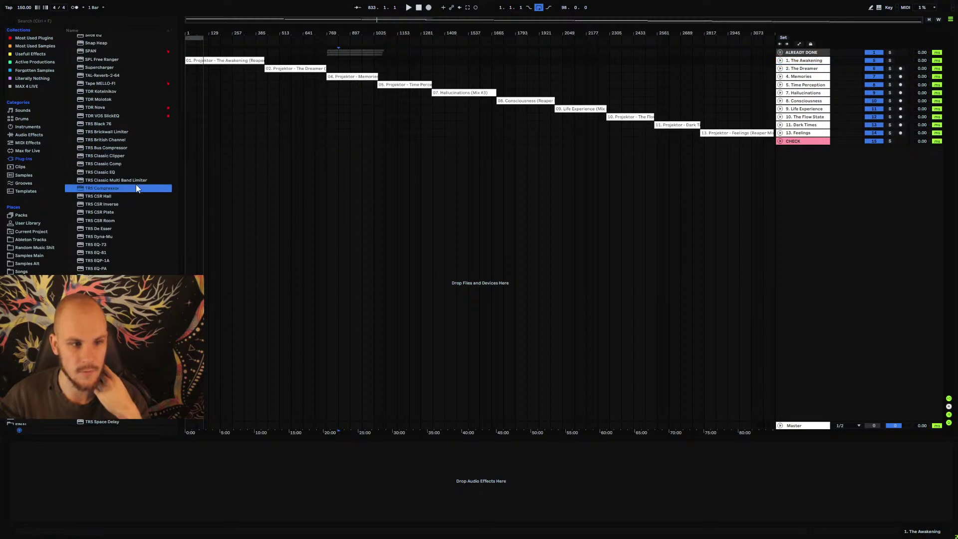
{"action": "scroll", "coordinate": [118, 160], "scroll_direction": "up", "scroll_amount": 10}
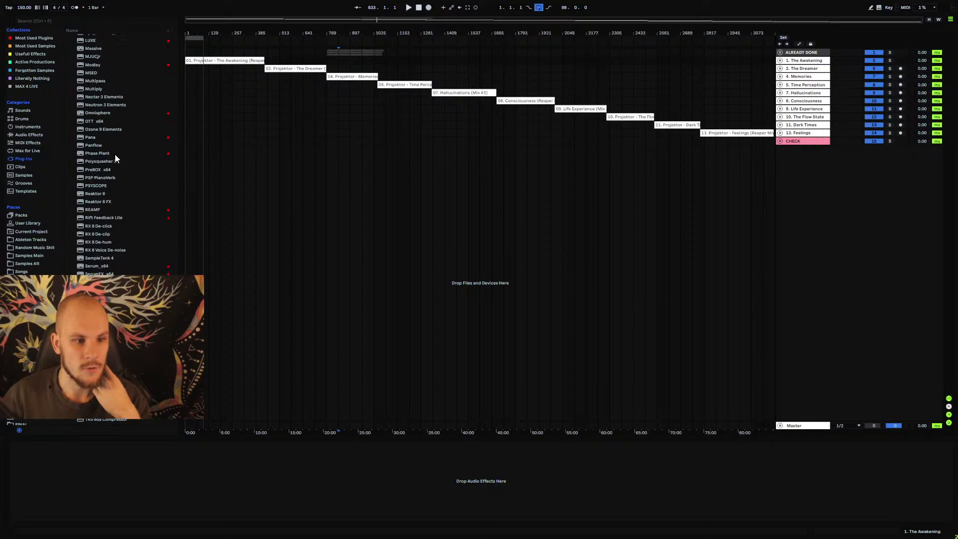
{"action": "scroll", "coordinate": [115, 153], "scroll_direction": "up", "scroll_amount": 14}
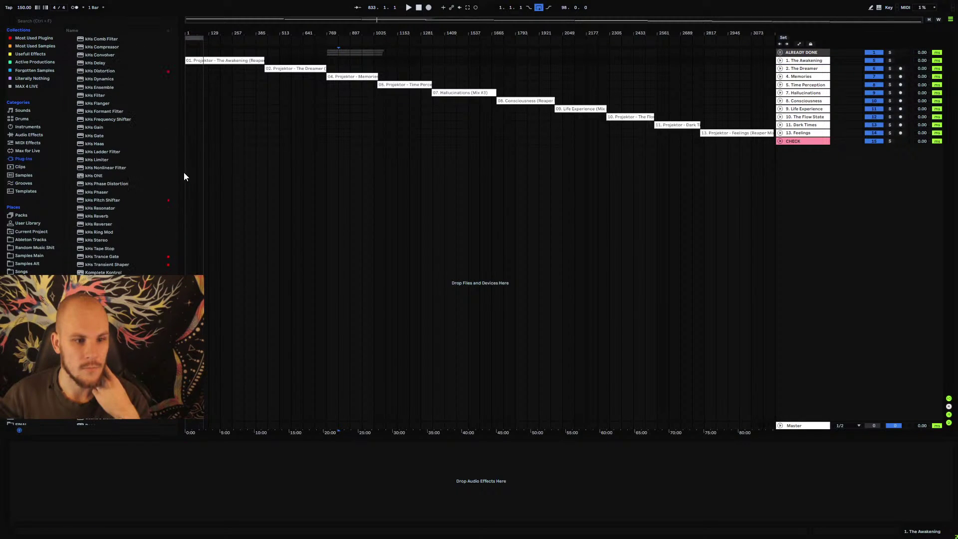
{"action": "scroll", "coordinate": [170, 125], "scroll_direction": "up", "scroll_amount": 10}
{"action": "left_click", "coordinate": [80, 53]}
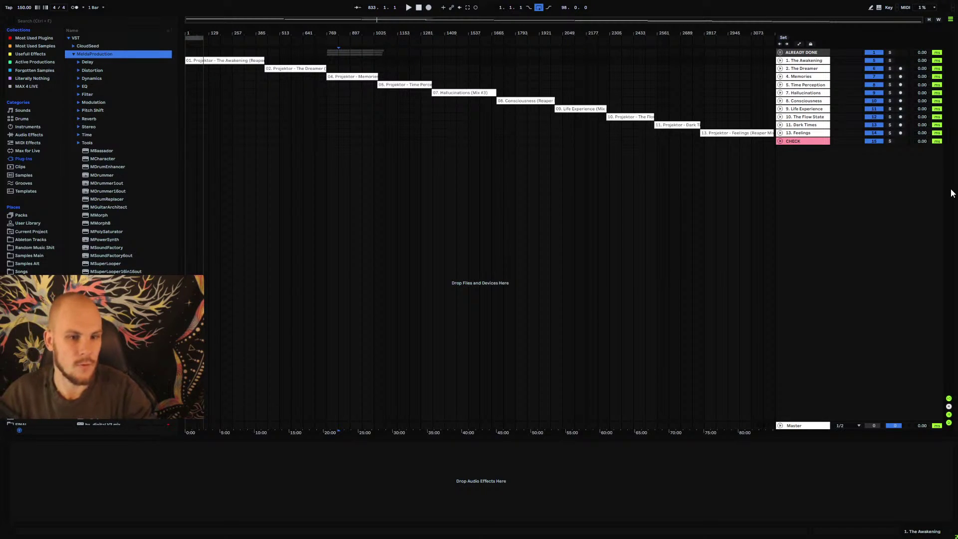
- Load MTurboEQ from MeldaProduction's EQ folder onto the 4. Memories track, look over its interface and close its window
{"action": "left_click", "coordinate": [803, 77]}
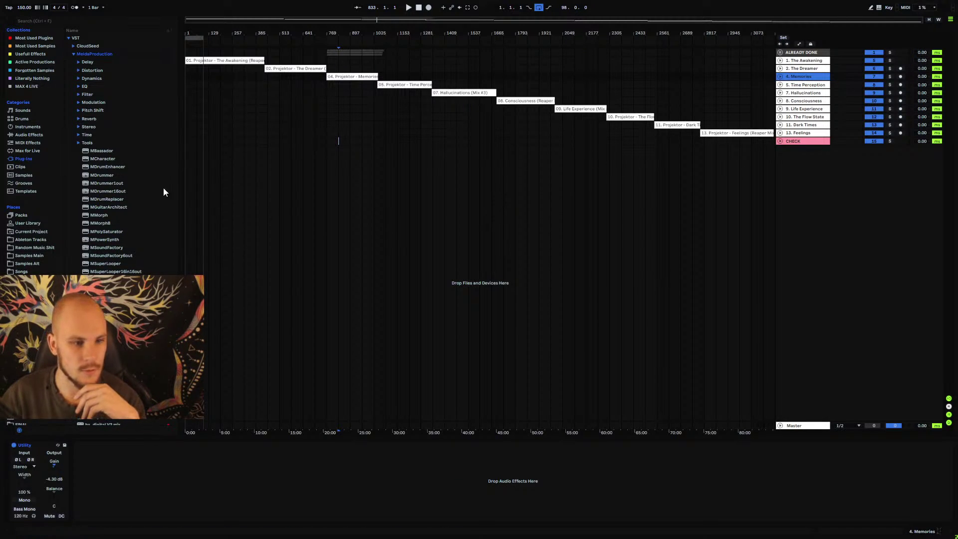
{"action": "left_click", "coordinate": [84, 86]}
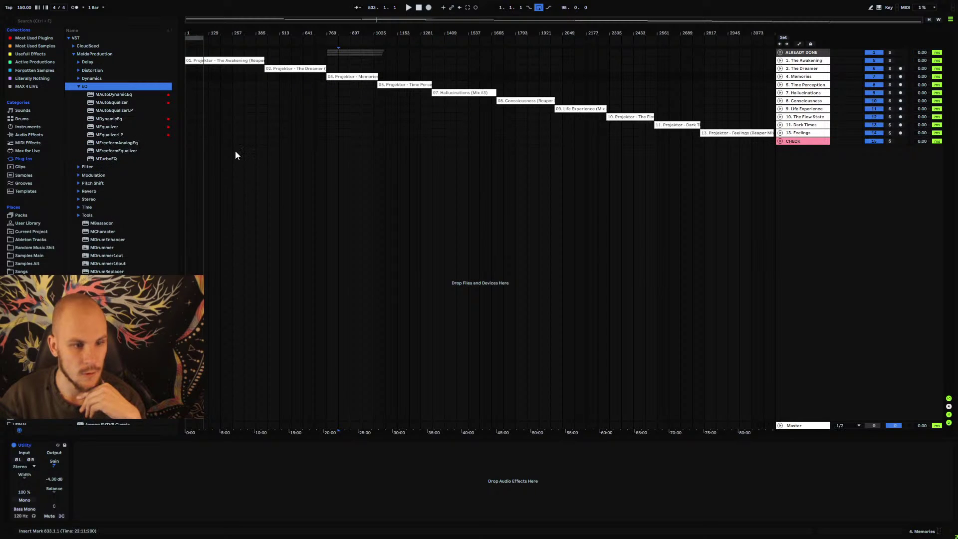
{"action": "left_click", "coordinate": [803, 78]}
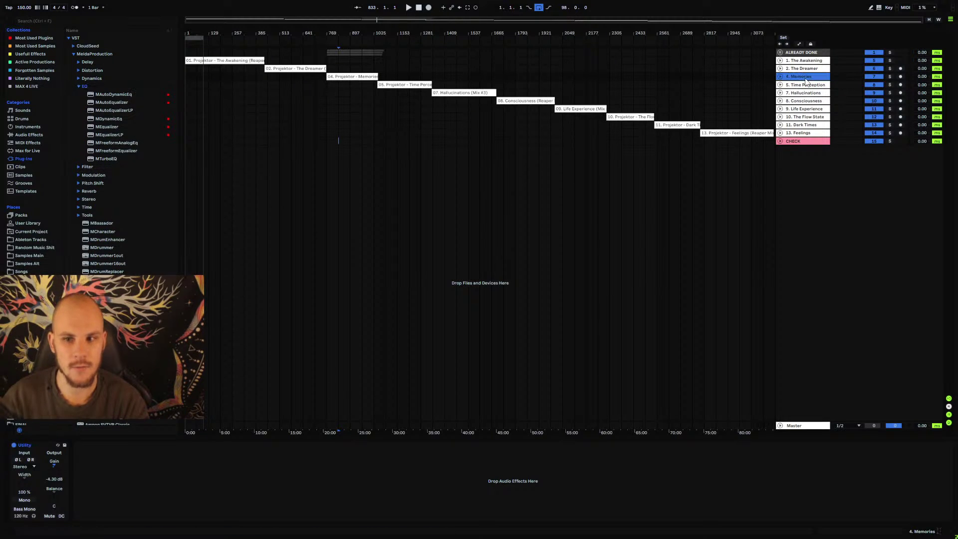
{"action": "left_click", "coordinate": [79, 85]}
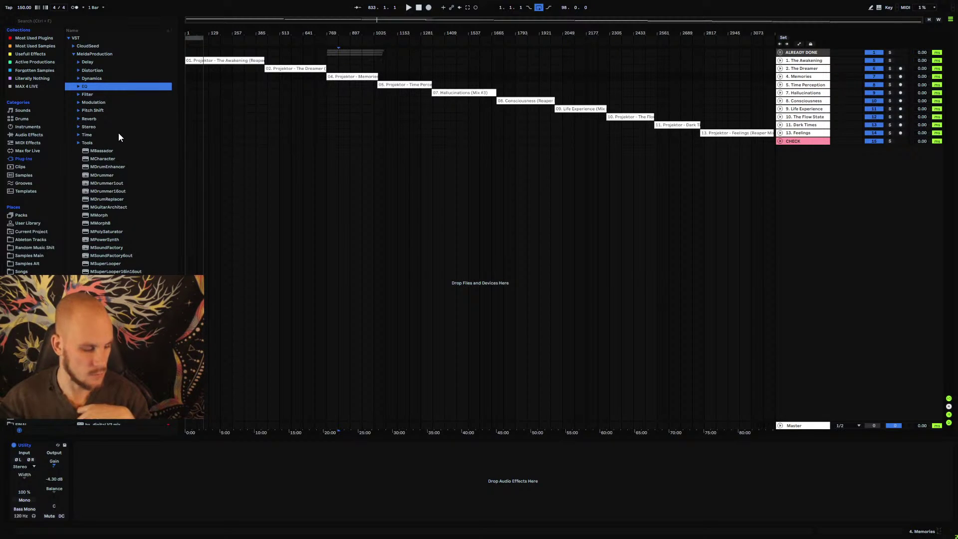
{"action": "left_click", "coordinate": [85, 87]}
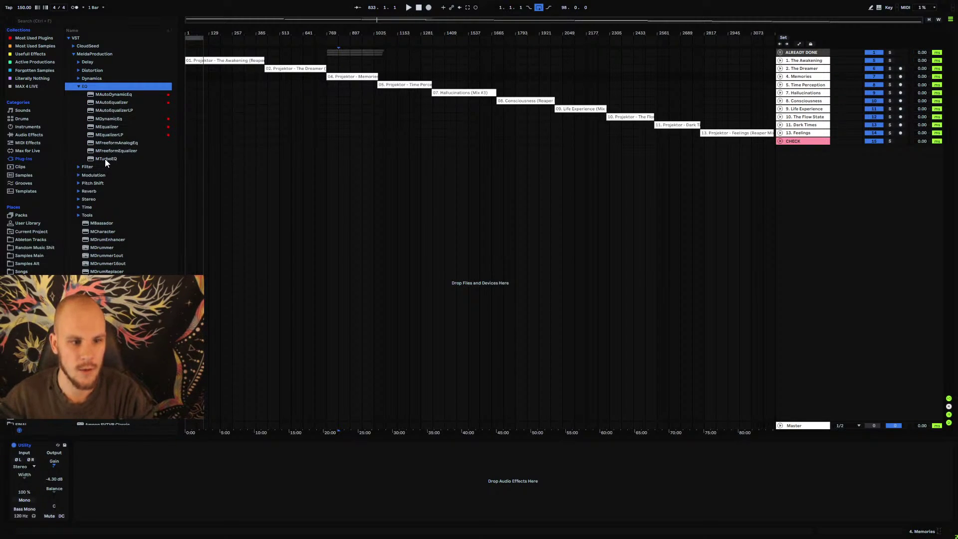
{"action": "left_click_drag", "start_coordinate": [105, 159], "coordinate": [344, 77]}
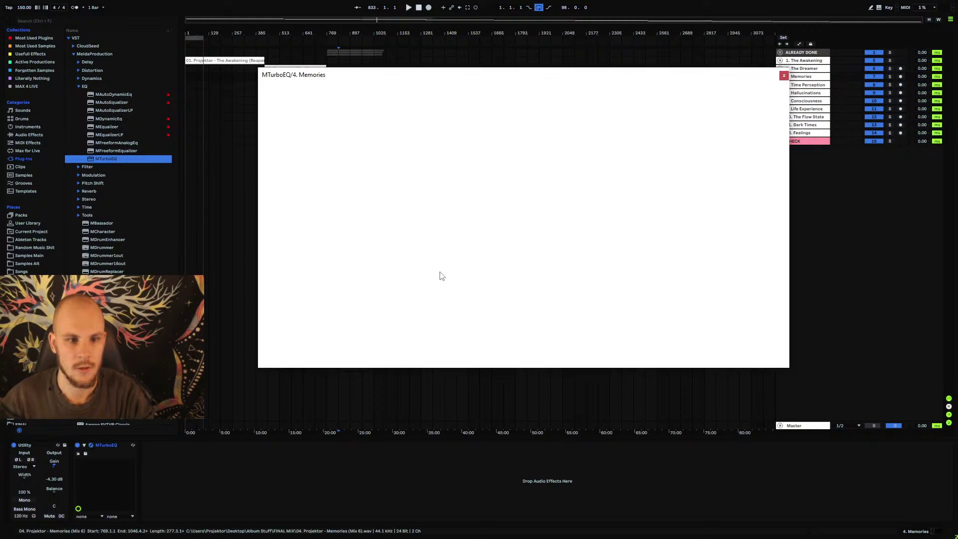
{"action": "left_click_drag", "start_coordinate": [429, 75], "coordinate": [361, 79]}
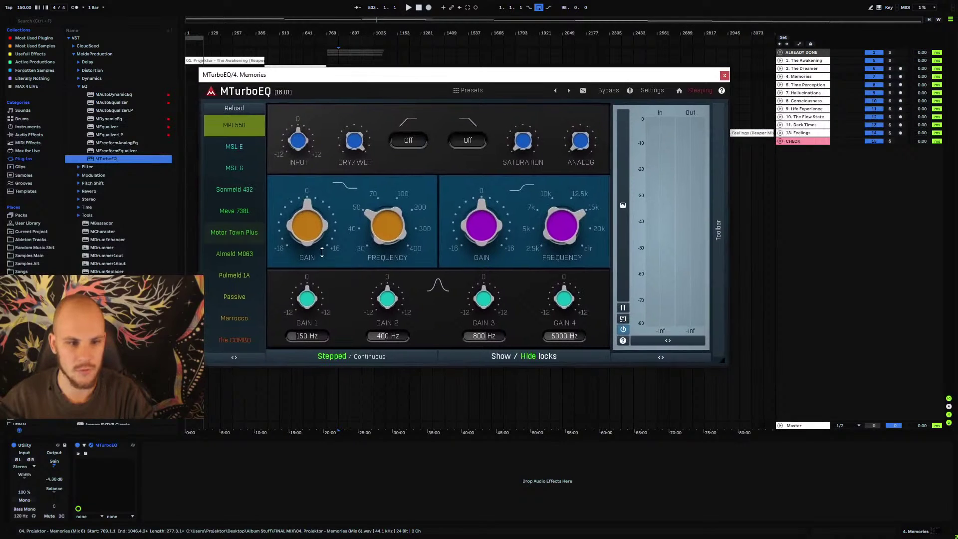
{"action": "left_click", "coordinate": [723, 76]}
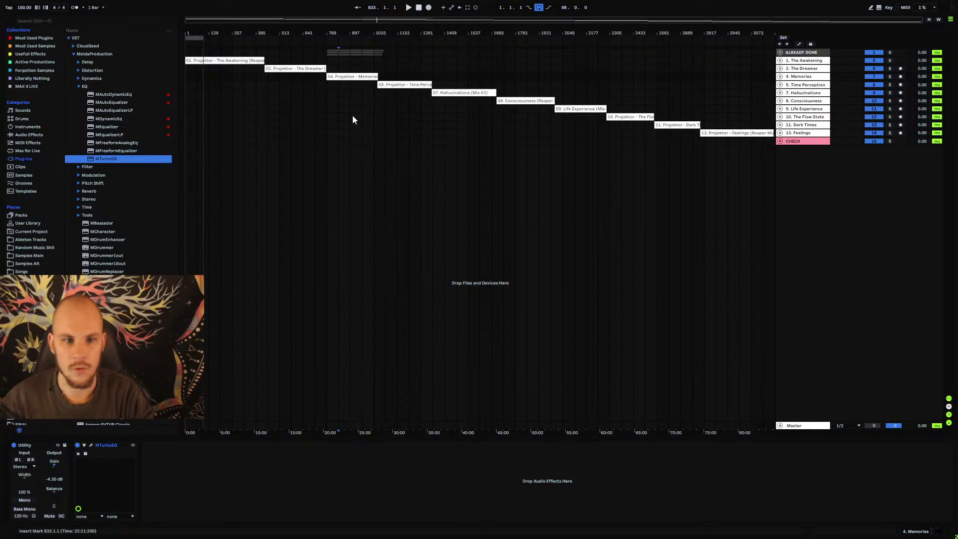
- Insert the bx_digital V3 mix equalizer after MTurboEQ on the 4. Memories track and reposition its window over the arrangement
{"action": "right_click", "coordinate": [304, 491]}
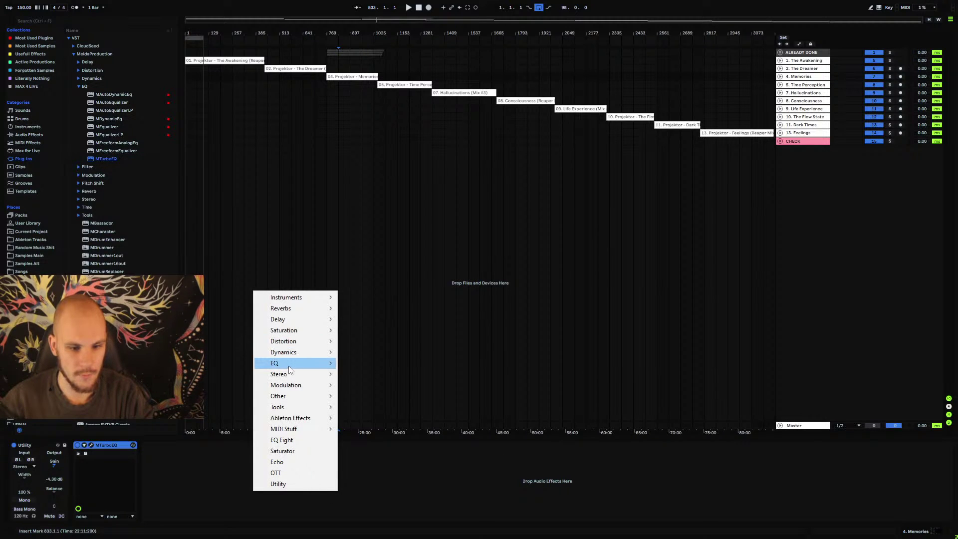
{"action": "mouse_move", "coordinate": [288, 366]}
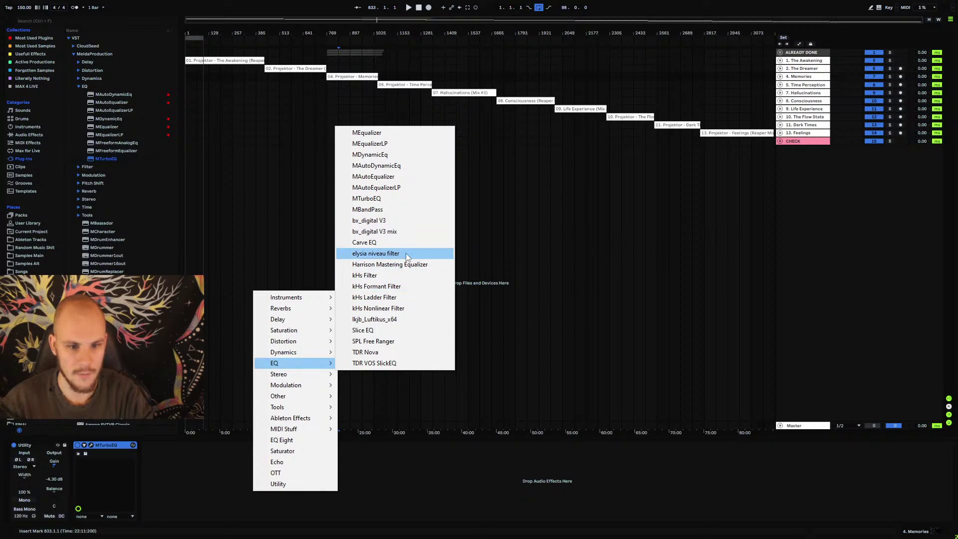
{"action": "left_click", "coordinate": [394, 220]}
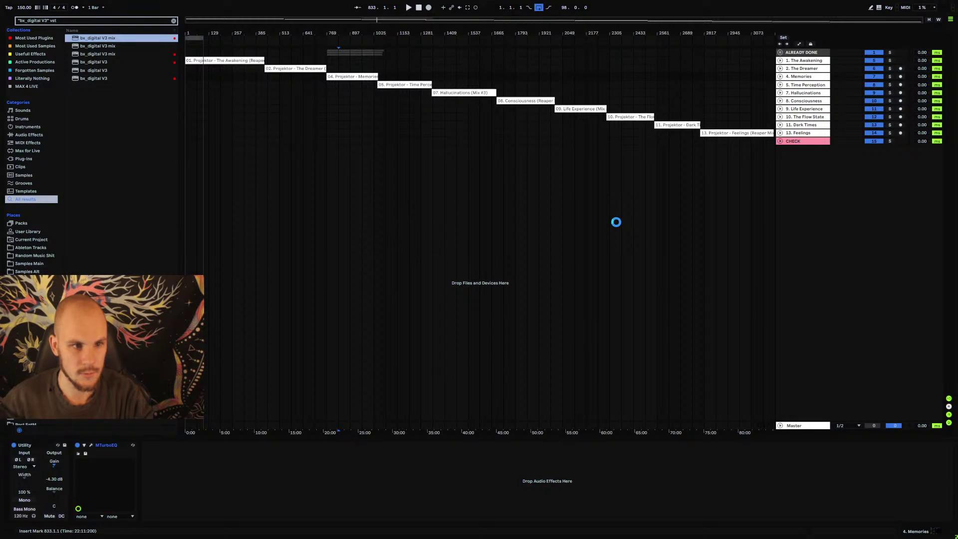
{"action": "left_click_drag", "start_coordinate": [310, 90], "coordinate": [378, 87]}
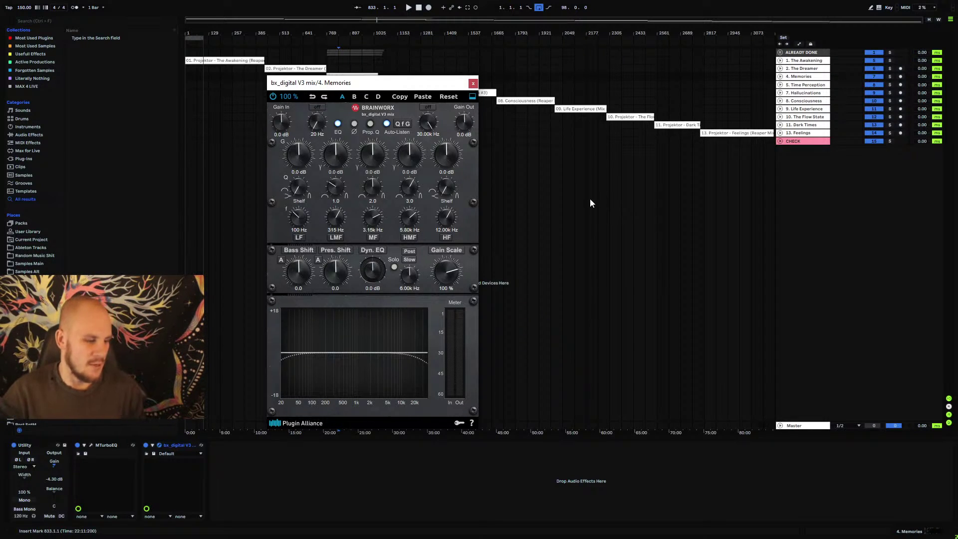
{"action": "left_click_drag", "start_coordinate": [408, 85], "coordinate": [523, 75]}
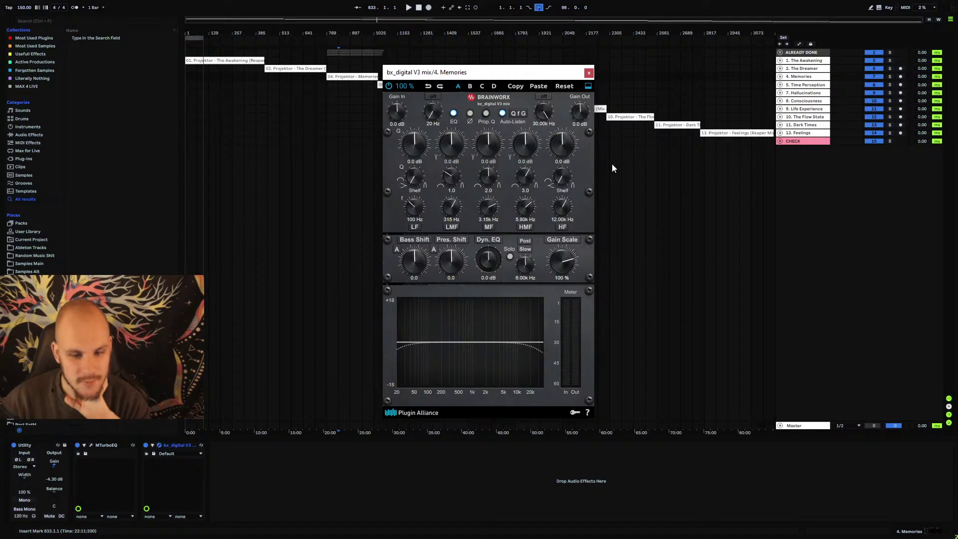
- Set the bx_digital's MF band to -1.0 dB gain at 496 Hz with a Q of 0.8
{"action": "scroll", "coordinate": [493, 148], "scroll_direction": "up", "scroll_amount": 3}
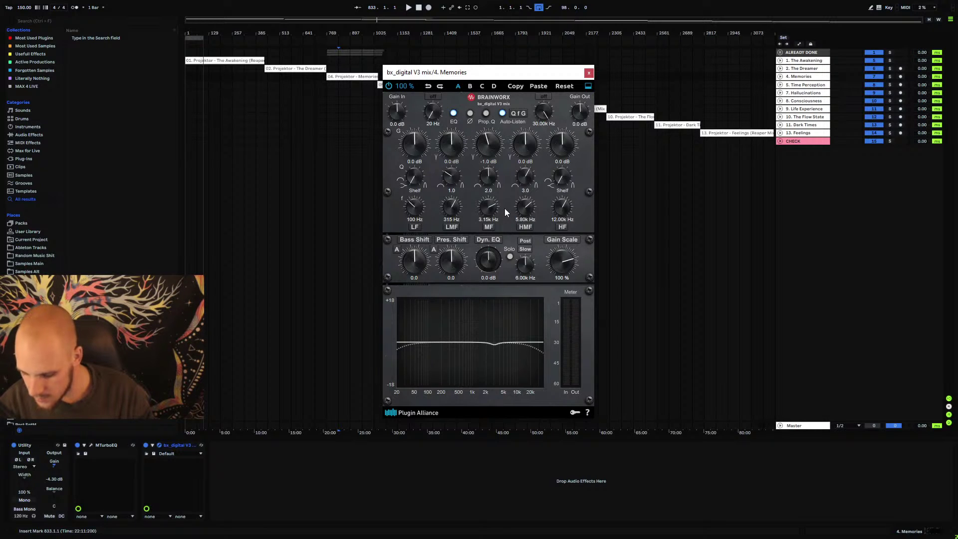
{"action": "left_click_drag", "start_coordinate": [489, 211], "coordinate": [502, 244]}
{"action": "mouse_move", "coordinate": [490, 172]}
{"action": "left_mouse_down"}
{"action": "mouse_move", "coordinate": [491, 200]}
{"action": "mouse_move", "coordinate": [489, 181]}
{"action": "left_mouse_up"}
- Open the first trueBalance on the CHECK track and arrange it side by side with the bx_digital window
{"action": "left_click", "coordinate": [798, 141]}
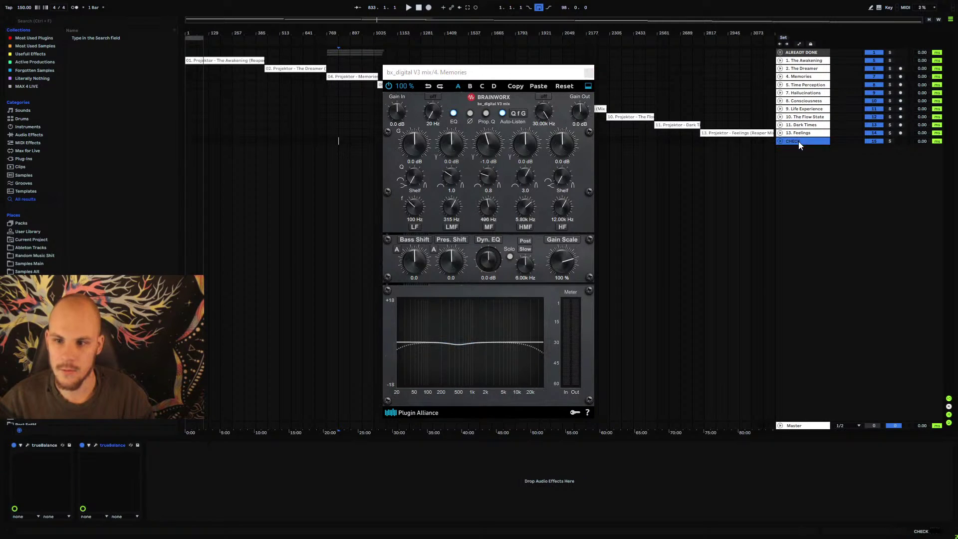
{"action": "left_click", "coordinate": [29, 445]}
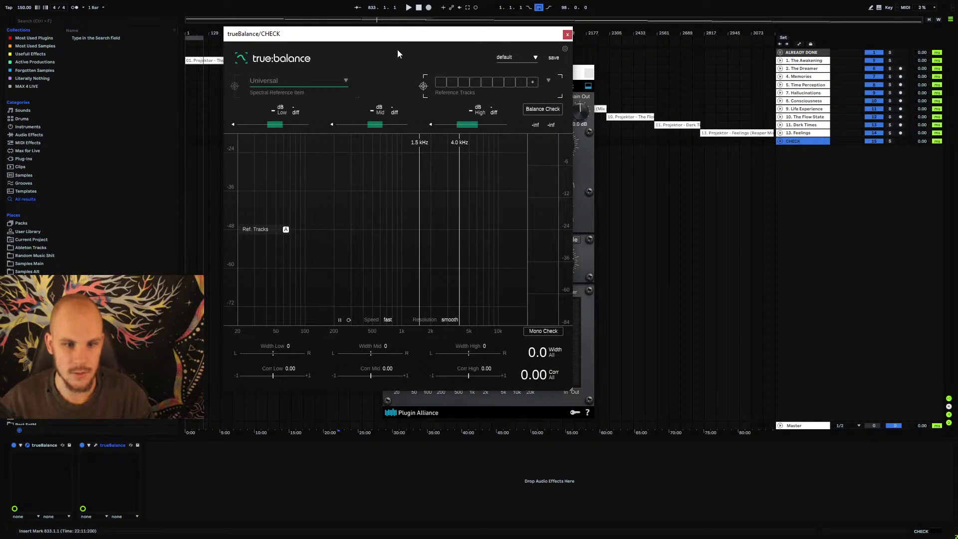
{"action": "left_click_drag", "start_coordinate": [374, 40], "coordinate": [777, 81]}
{"action": "left_click_drag", "start_coordinate": [523, 77], "coordinate": [342, 75]}
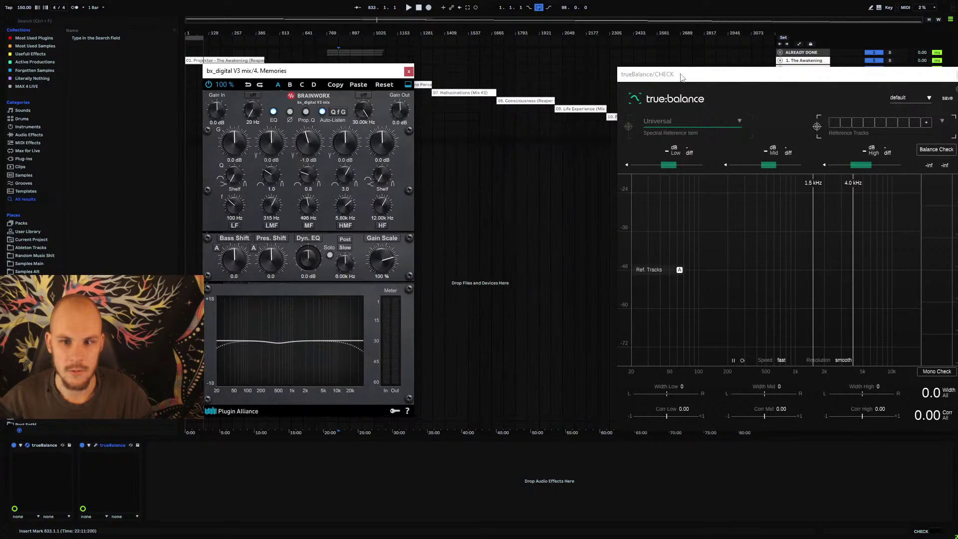
{"action": "left_click_drag", "start_coordinate": [696, 75], "coordinate": [560, 74]}
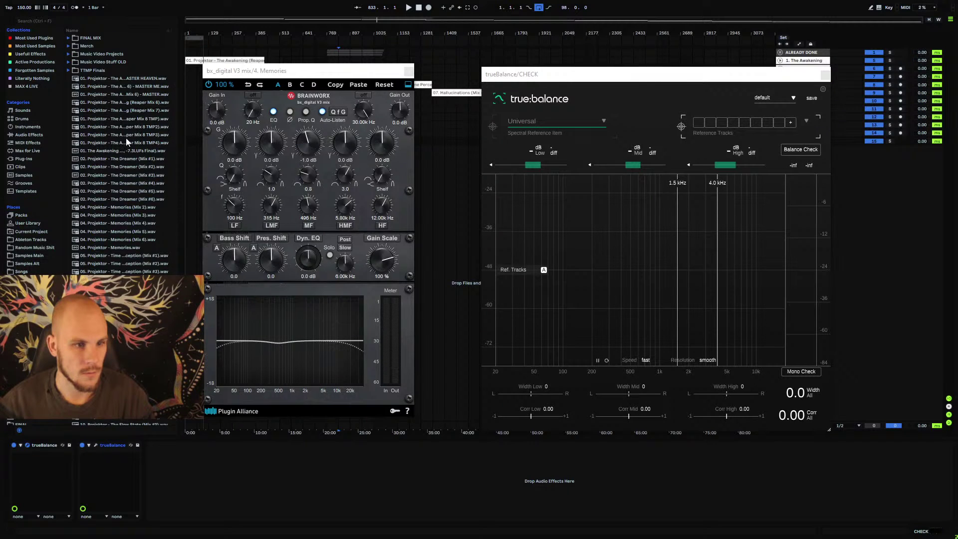
- Load the first five songs of the FINAL MIX folder, 01 to 07, as reference tracks in the open trueBalance
{"action": "left_click", "coordinate": [76, 39]}
{"action": "left_click", "coordinate": [135, 46]}
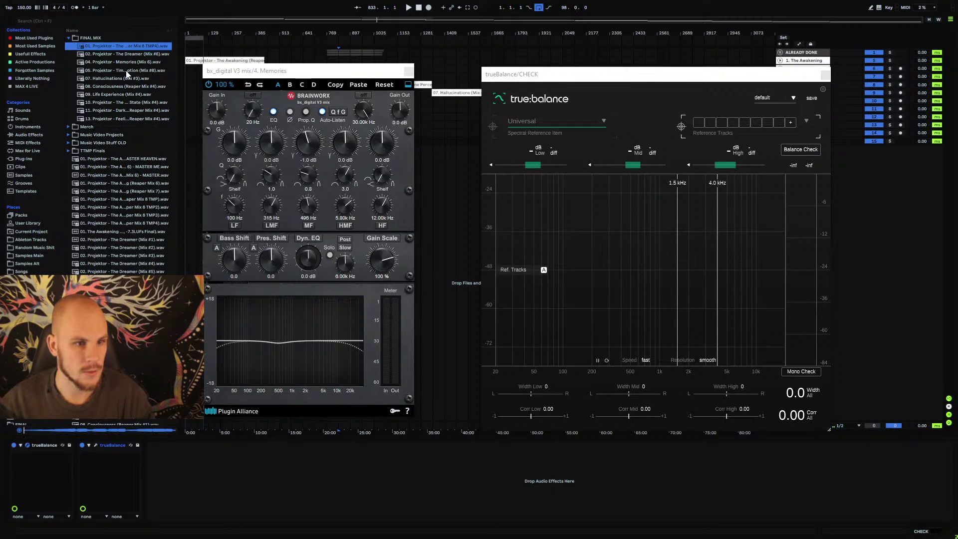
{"action": "left_click", "coordinate": [124, 78], "text": "shift"}
{"action": "left_click_drag", "start_coordinate": [105, 47], "coordinate": [687, 247]}
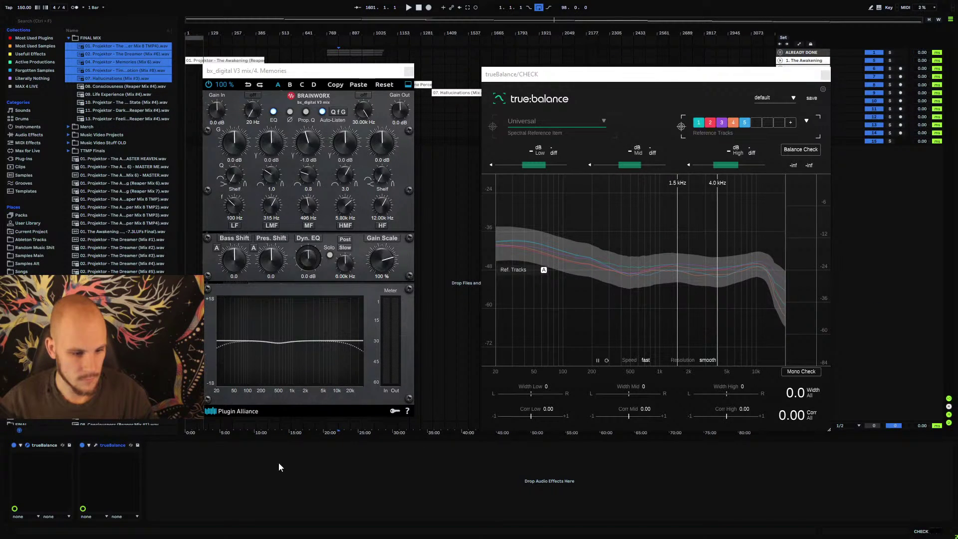
- Load the remaining FINAL MIX songs, 08 to 13, as reference tracks in the second trueBalance and close its window
{"action": "left_click", "coordinate": [28, 444]}
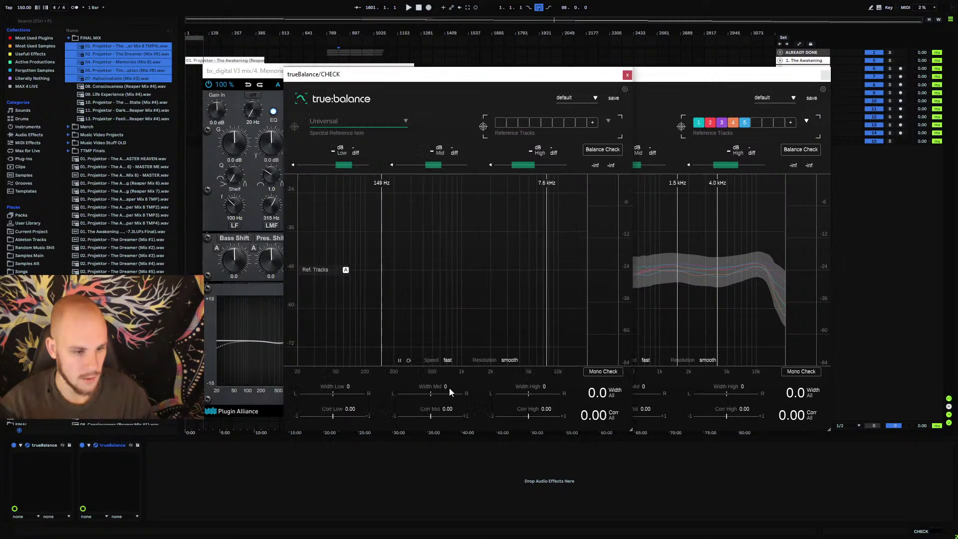
{"action": "left_click", "coordinate": [118, 86]}
{"action": "left_click", "coordinate": [117, 119], "text": "shift"}
{"action": "left_click_drag", "start_coordinate": [120, 98], "coordinate": [427, 299]}
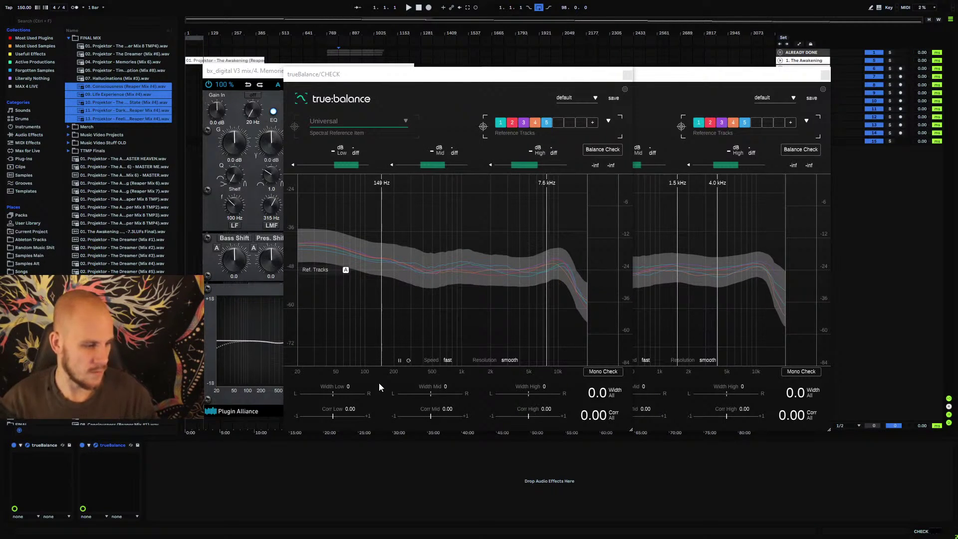
{"action": "left_click", "coordinate": [627, 75]}
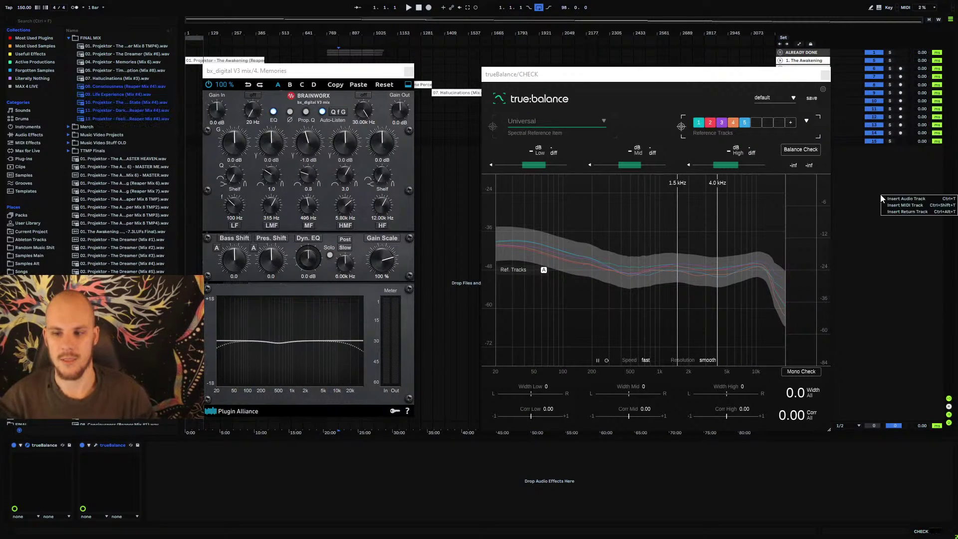
{"action": "right_click", "coordinate": [880, 194]}
{"action": "left_click", "coordinate": [842, 294]}
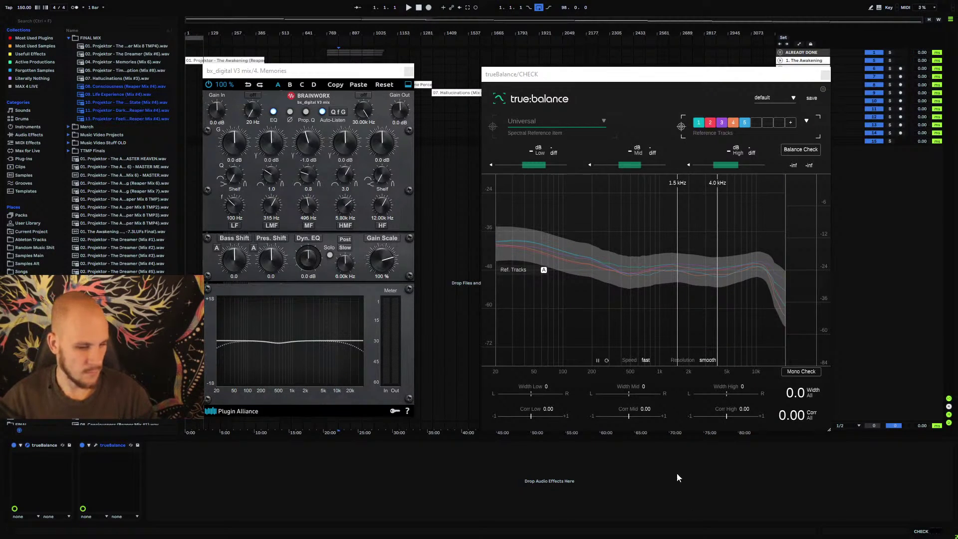
- Leave full-screen view and open the plug-in menu tool's configuration file, menuconfig.ini, in Notepad
{"action": "key", "text": "F11"}
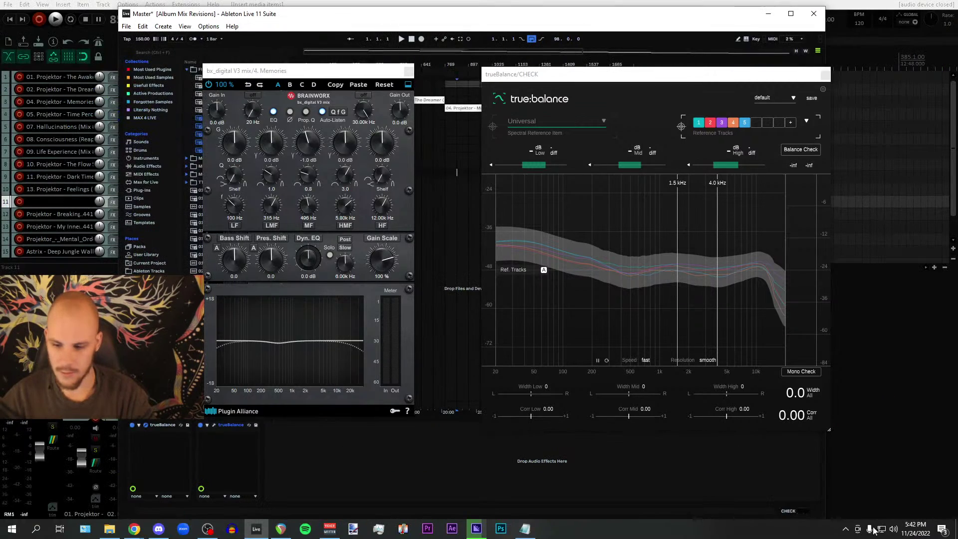
{"action": "left_click", "coordinate": [844, 529]}
{"action": "right_click", "coordinate": [855, 508]}
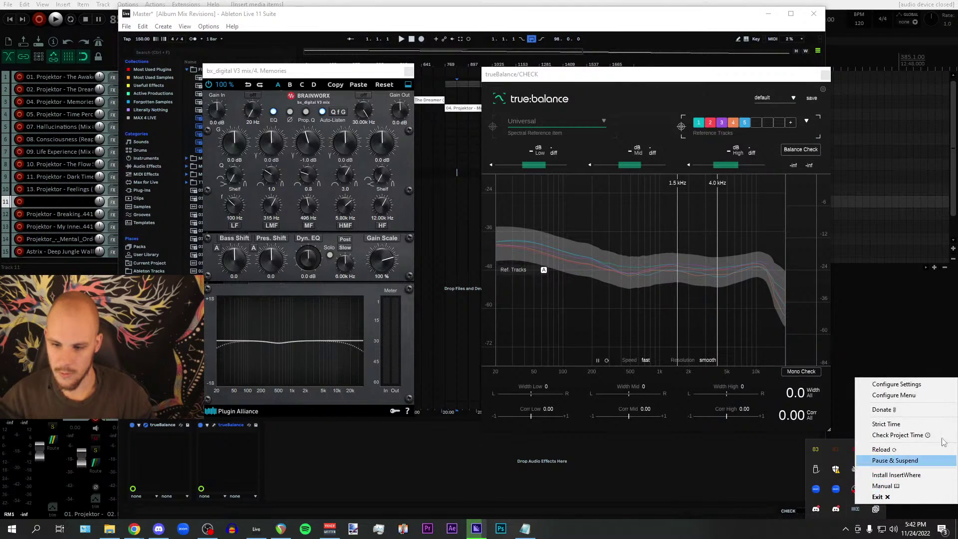
{"action": "left_click", "coordinate": [894, 395]}
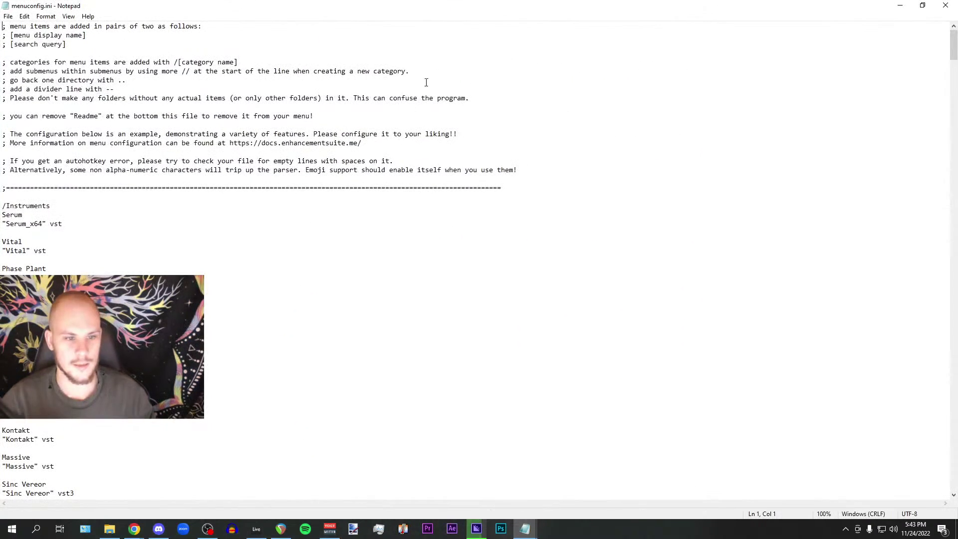
- Examine how menuconfig.ini pairs each display name with its search query, using the PSP Pianoverb entry, and minimize Notepad
{"action": "scroll", "coordinate": [150, 235], "scroll_direction": "down", "scroll_amount": 20}
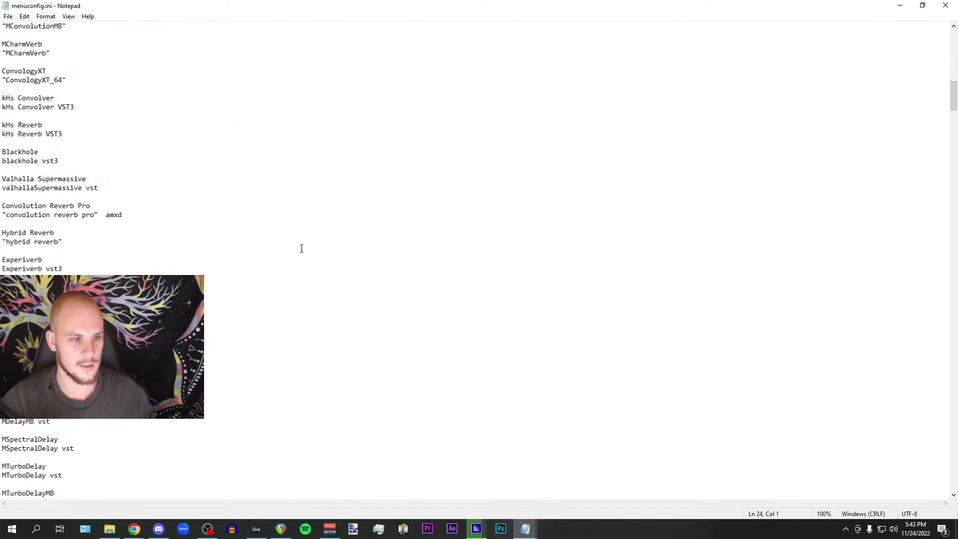
{"action": "scroll", "coordinate": [649, 175], "scroll_direction": "down", "scroll_amount": 20}
{"action": "scroll", "coordinate": [457, 198], "scroll_direction": "up", "scroll_amount": 20}
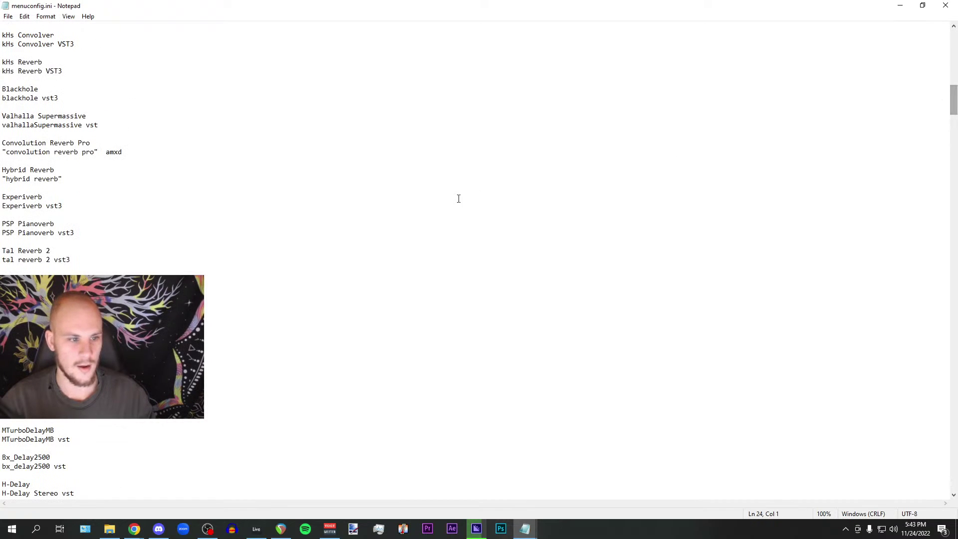
{"action": "left_click_drag", "start_coordinate": [54, 224], "coordinate": [2, 224]}
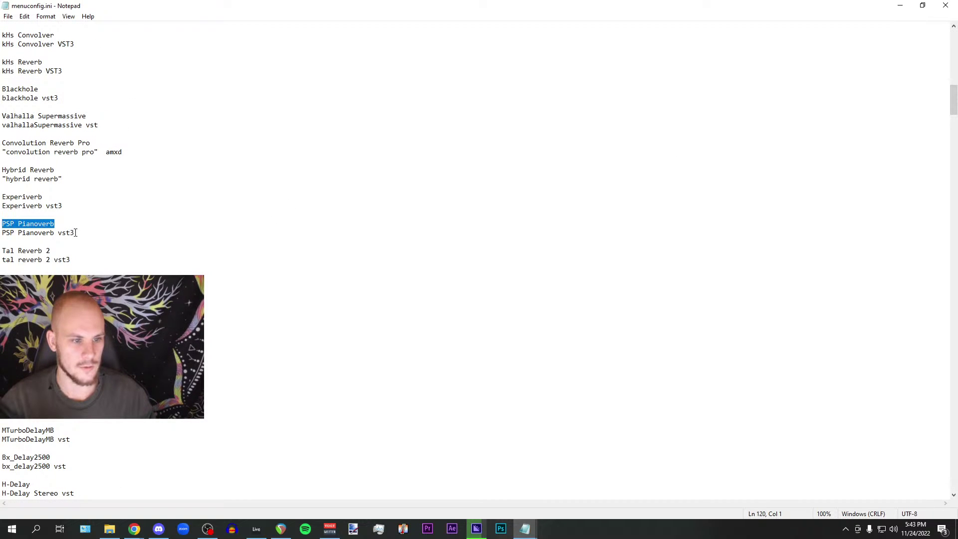
{"action": "left_click_drag", "start_coordinate": [75, 233], "coordinate": [2, 233]}
{"action": "left_click", "coordinate": [108, 233]}
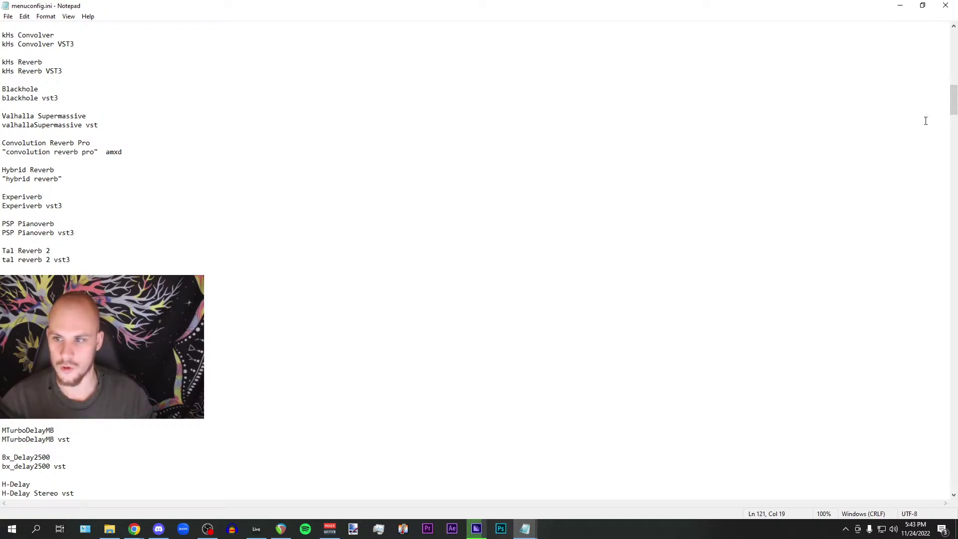
{"action": "left_click_drag", "start_coordinate": [953, 100], "coordinate": [893, 28]}
{"action": "left_click", "coordinate": [900, 5]}
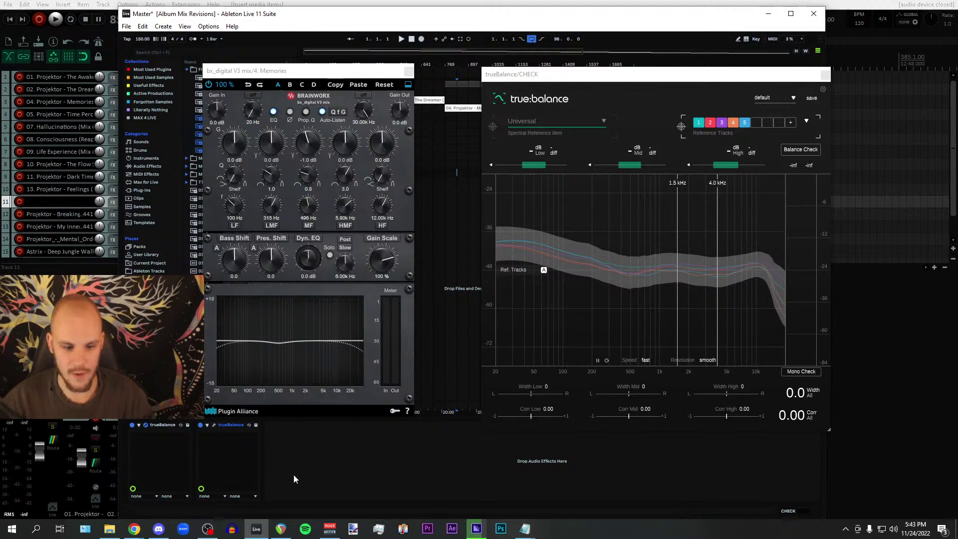
- Return Live to full-screen view and set the trueBalance band crossovers to 237 Hz and 877 Hz
{"action": "left_click", "coordinate": [359, 457]}
{"action": "key", "text": "F11"}
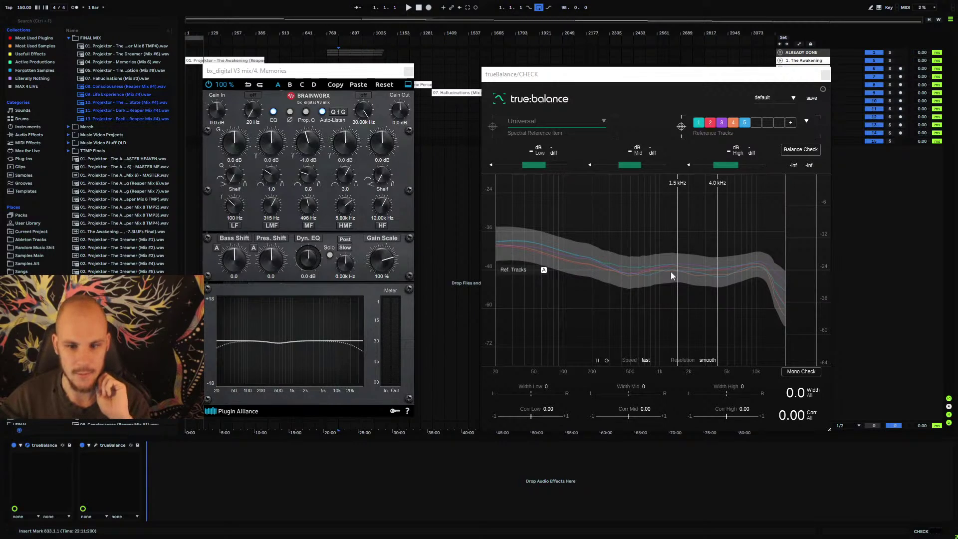
{"action": "left_click", "coordinate": [642, 280]}
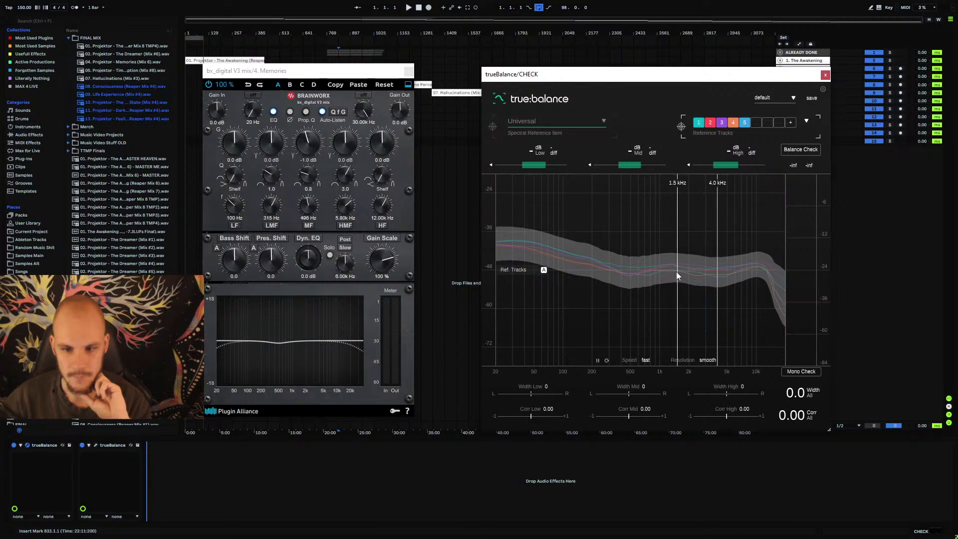
{"action": "left_click_drag", "start_coordinate": [676, 271], "coordinate": [599, 285]}
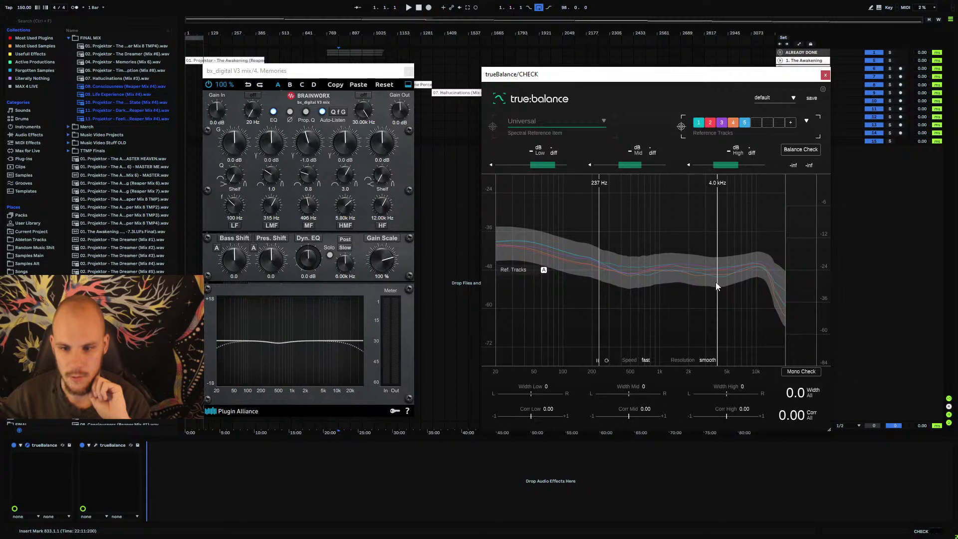
{"action": "left_click_drag", "start_coordinate": [715, 282], "coordinate": [653, 292]}
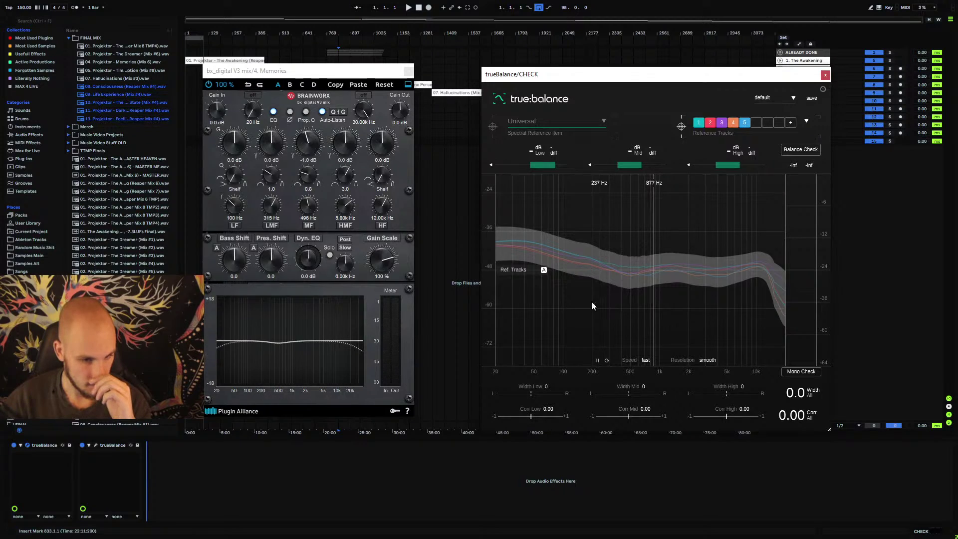
- Set the Memories bx_digital MF band to about -2.6 dB with a Q of 1.1, and shift both plug-in windows down to uncover the tracks
{"action": "left_click", "coordinate": [307, 180]}
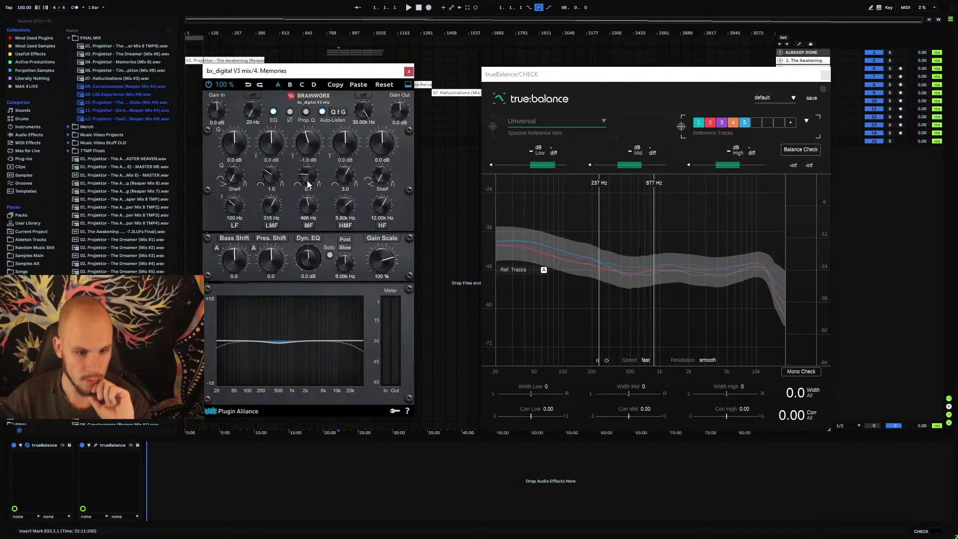
{"action": "mouse_move", "coordinate": [315, 154]}
{"action": "left_mouse_down"}
{"action": "mouse_move", "coordinate": [310, 177]}
{"action": "mouse_move", "coordinate": [315, 152]}
{"action": "left_mouse_up"}
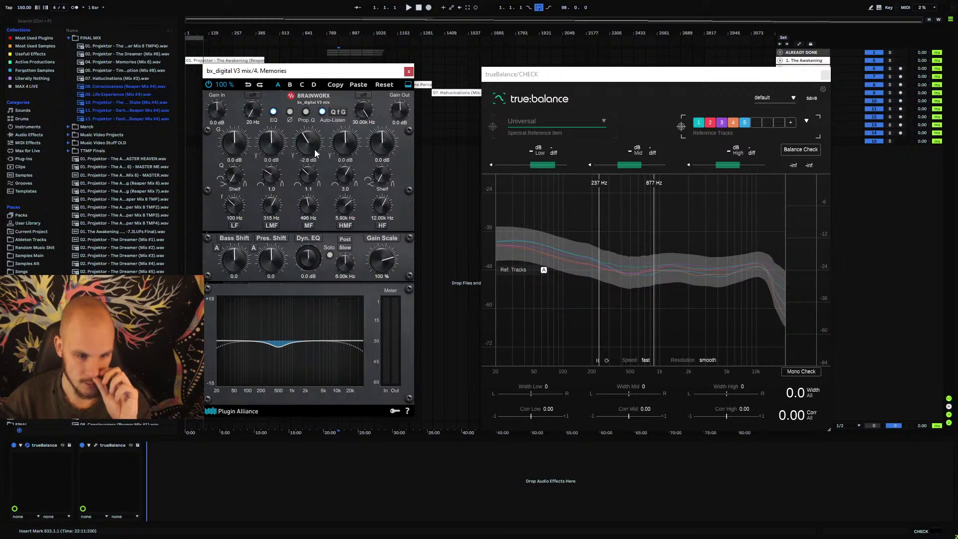
{"action": "left_click_drag", "start_coordinate": [773, 74], "coordinate": [771, 120]}
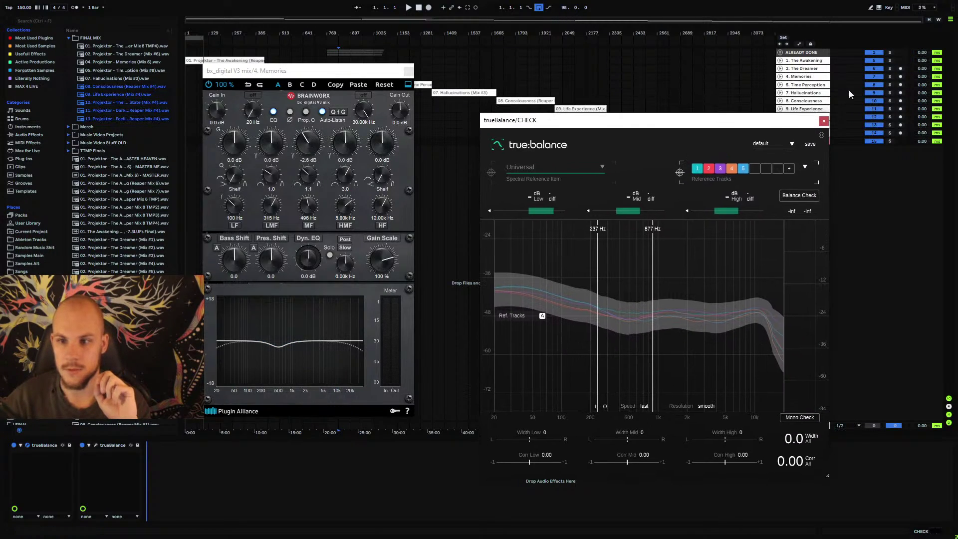
{"action": "left_click_drag", "start_coordinate": [378, 71], "coordinate": [382, 109]}
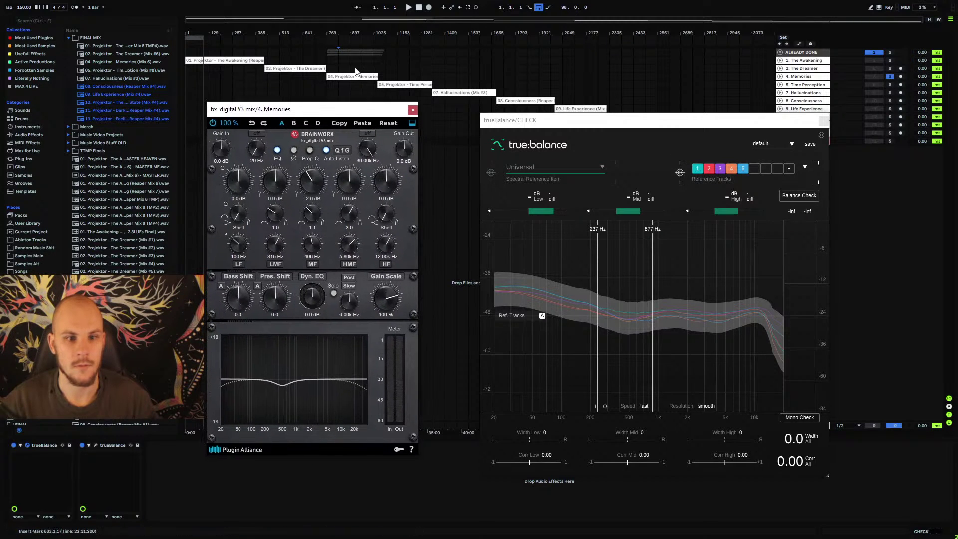
- Unfold the 4. Memories track and start playing its clip from bar 813
{"action": "left_click", "coordinate": [337, 75]}
{"action": "key", "text": "space"}
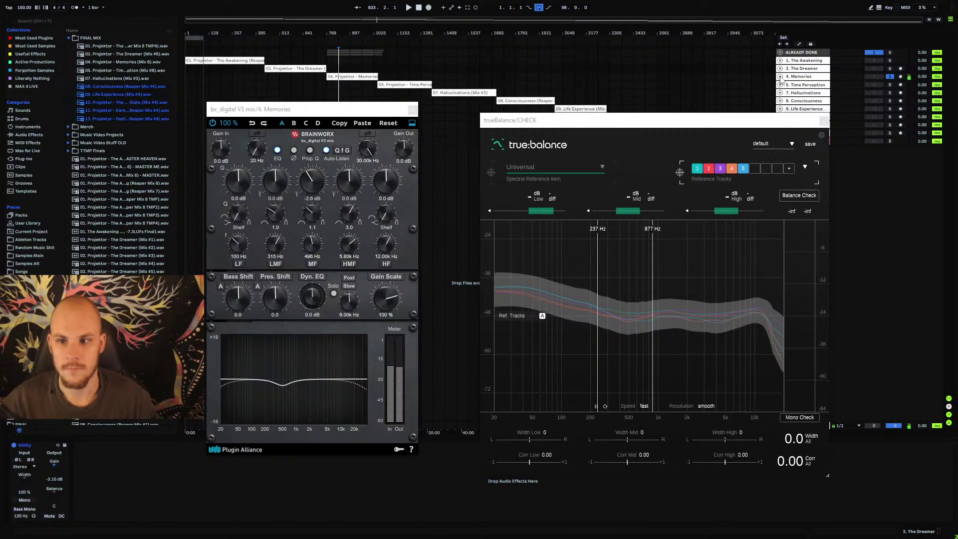
{"action": "left_click_drag", "start_coordinate": [334, 32], "coordinate": [350, 55]}
{"action": "left_click", "coordinate": [408, 89]}
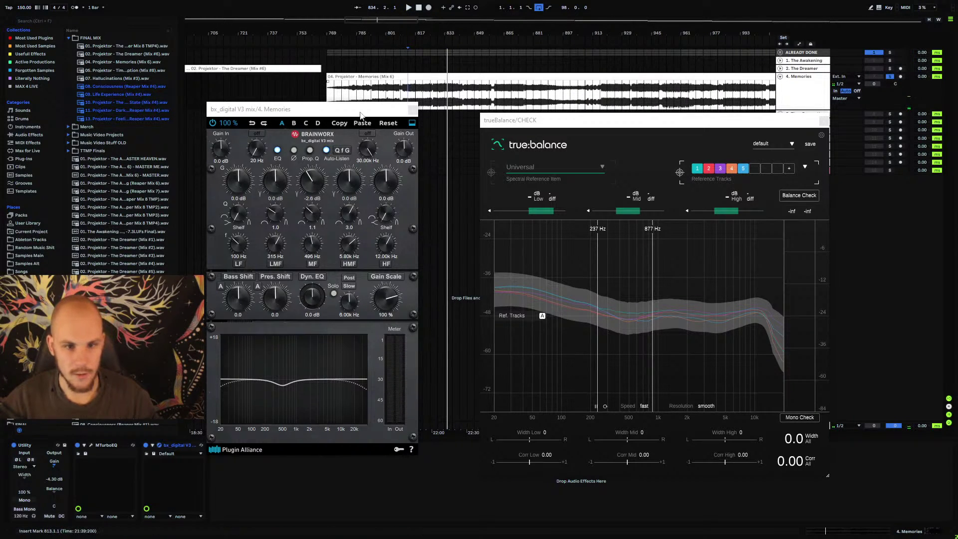
{"action": "key", "text": "space"}
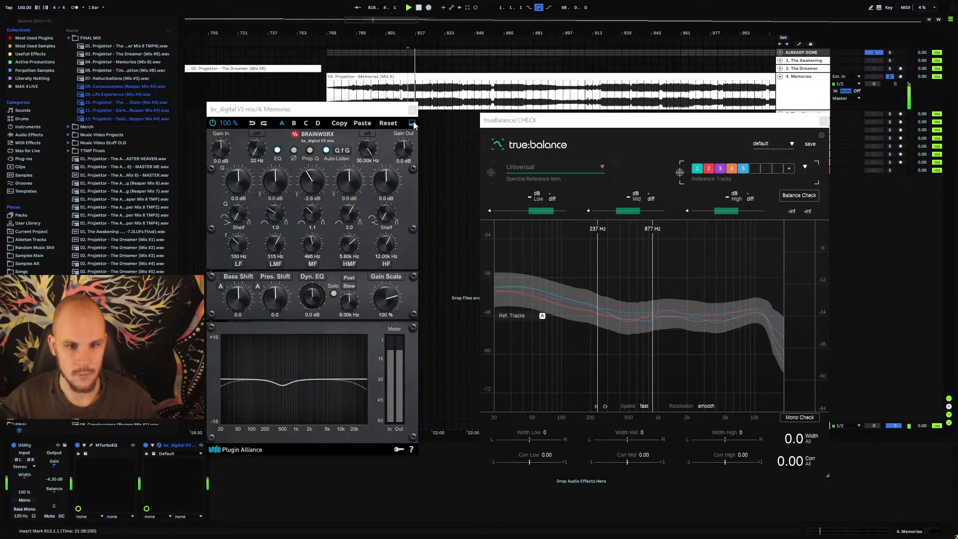
- Compare Memories with bx_digital bypassed and enabled during playback, and stop the playback
{"action": "left_click_drag", "start_coordinate": [306, 108], "coordinate": [357, 87]}
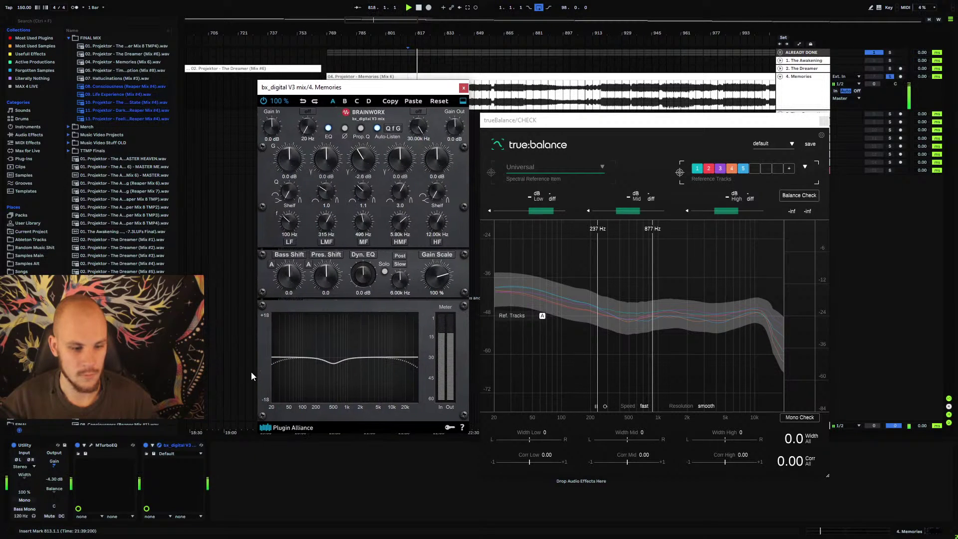
{"action": "left_click", "coordinate": [147, 446]}
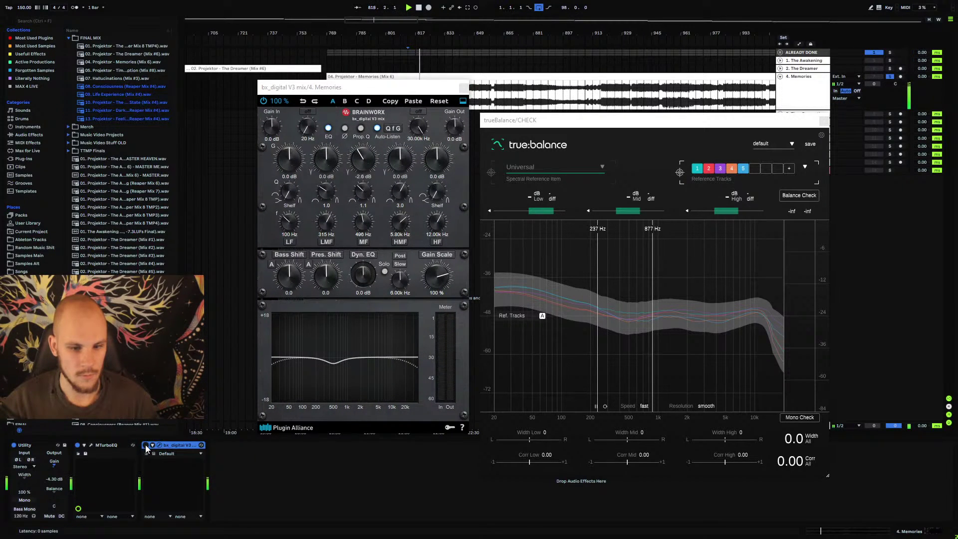
{"action": "left_click", "coordinate": [145, 445]}
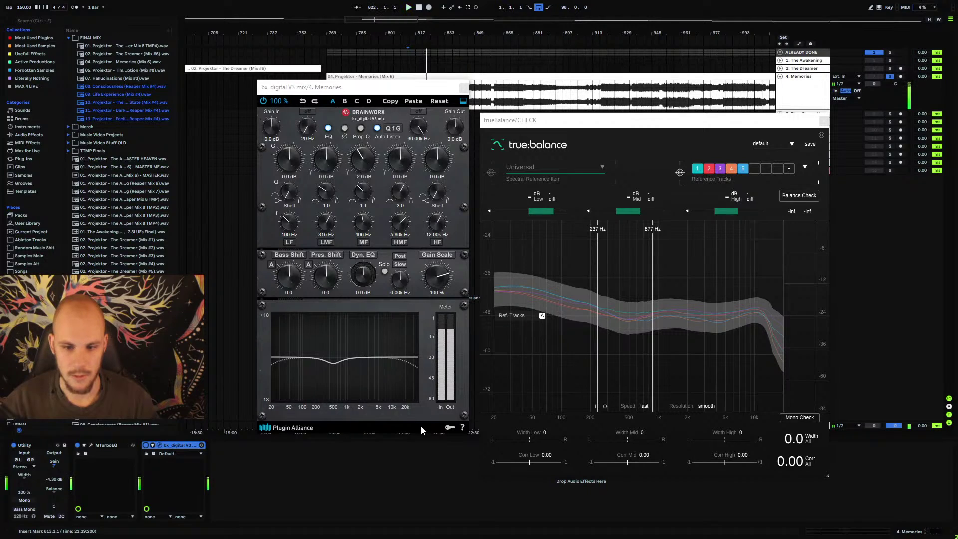
{"action": "key", "text": "space"}
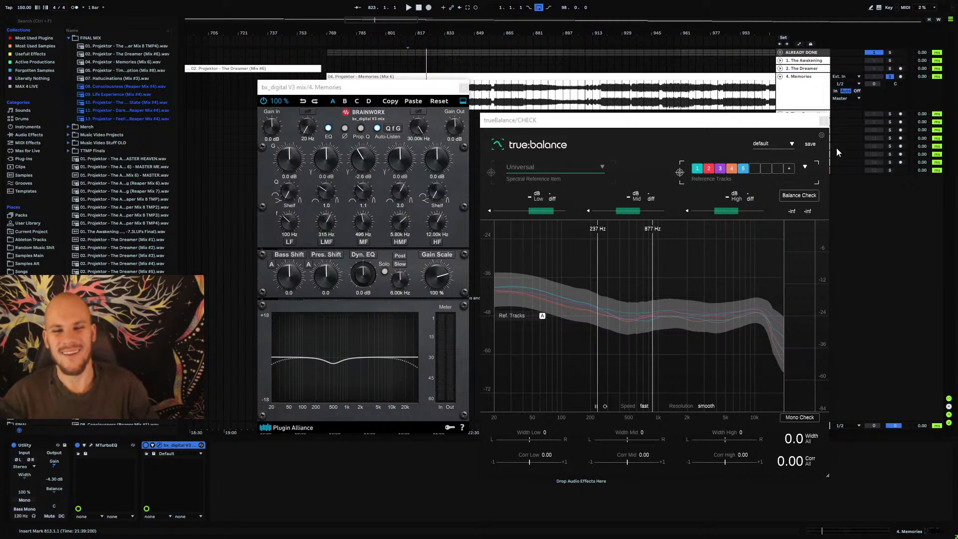
- Close the bx_digital and trueBalance windows and briefly bring up the custom plug-in menu
{"action": "left_click", "coordinate": [463, 88]}
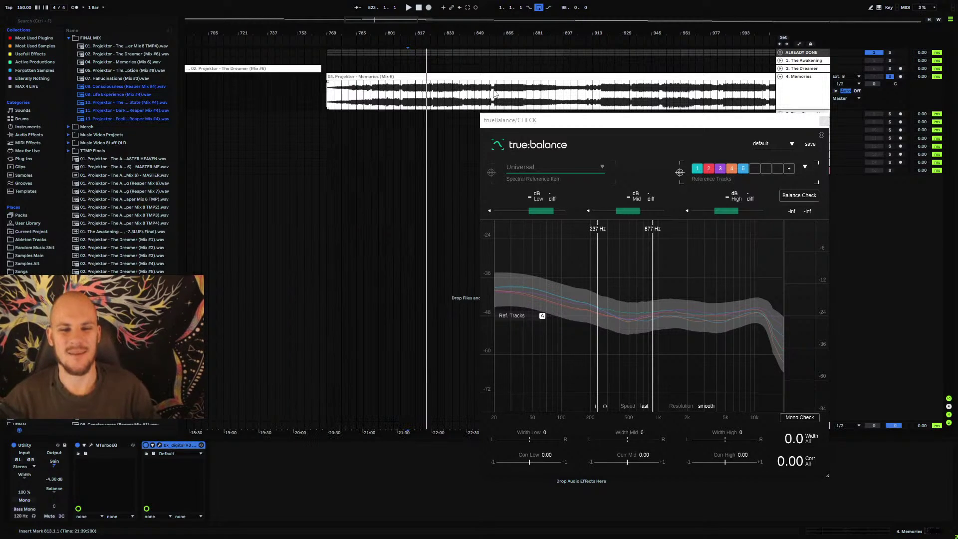
{"action": "left_click", "coordinate": [824, 121]}
{"action": "right_click", "coordinate": [821, 206]}
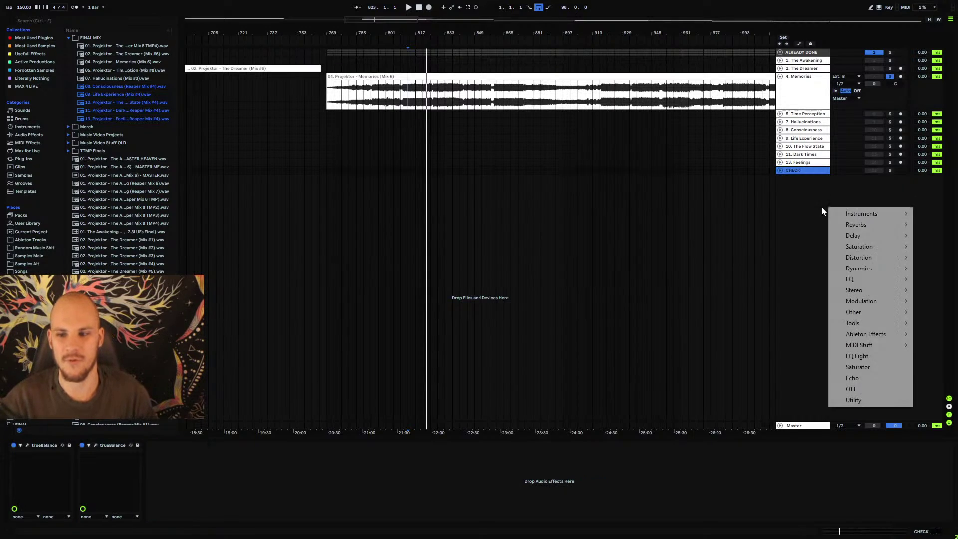
{"action": "left_click", "coordinate": [812, 233]}
{"action": "left_click", "coordinate": [751, 106]}
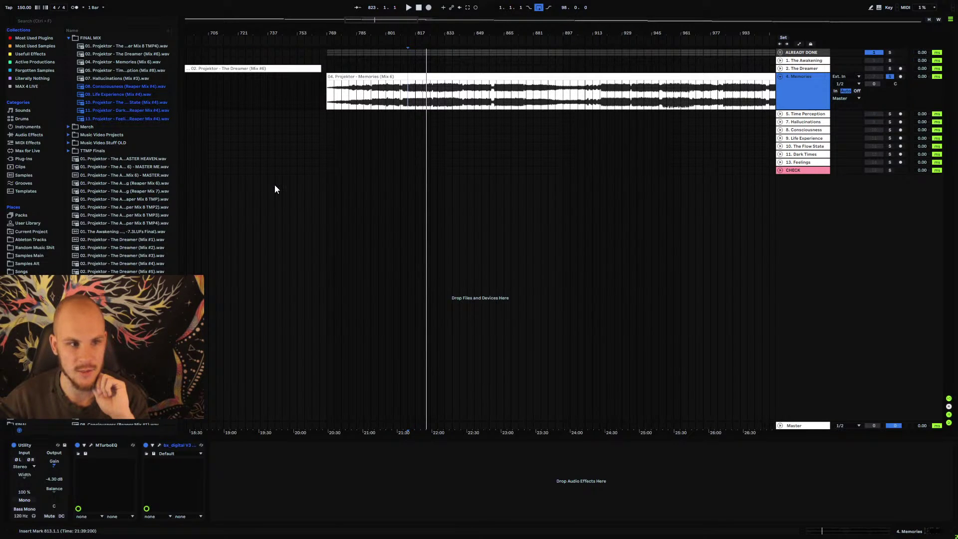
- Browse the plug-ins in the Most Used Plugins collection
{"action": "left_click", "coordinate": [34, 38]}
{"action": "scroll", "coordinate": [118, 208], "scroll_direction": "down", "scroll_amount": 5}
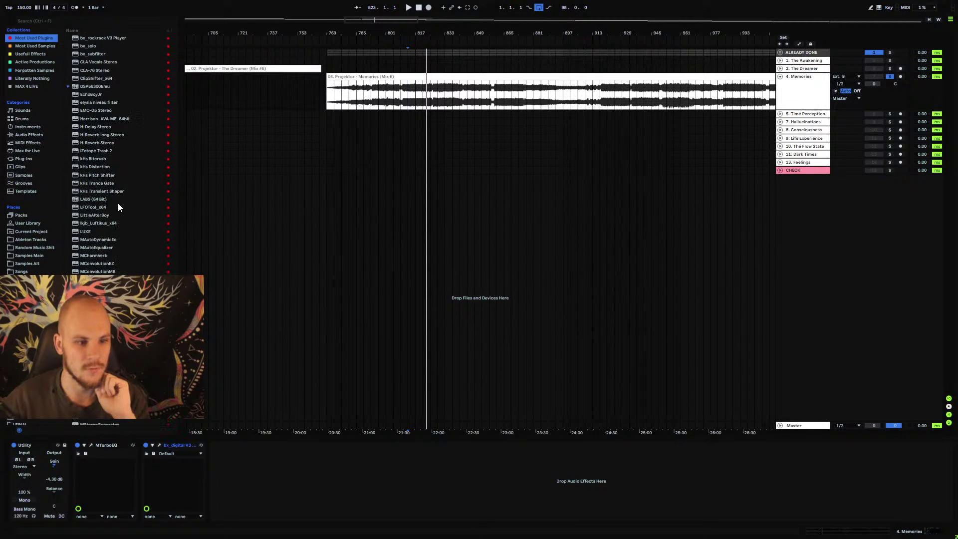
{"action": "scroll", "coordinate": [118, 204], "scroll_direction": "down", "scroll_amount": 10}
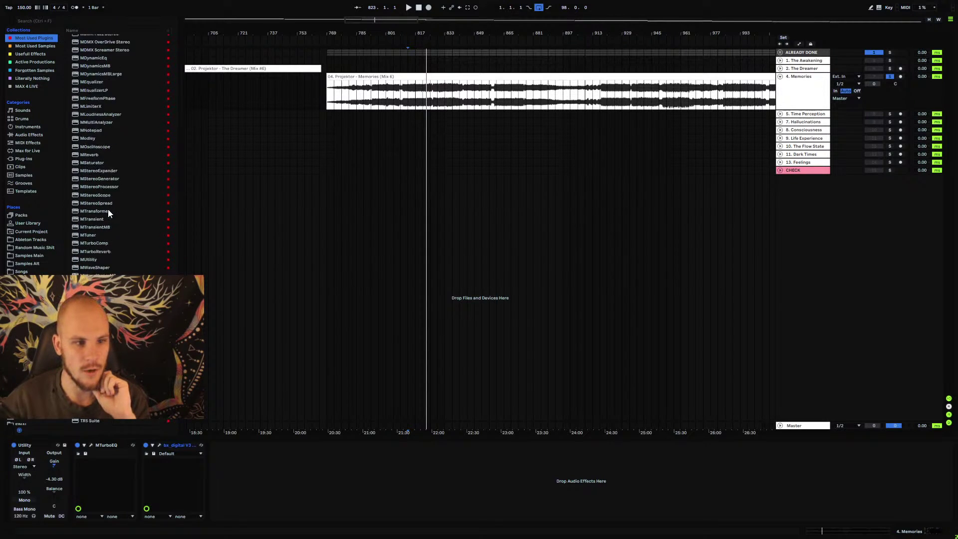
{"action": "scroll", "coordinate": [111, 211], "scroll_direction": "down", "scroll_amount": 2}
{"action": "scroll", "coordinate": [113, 229], "scroll_direction": "down", "scroll_amount": 1}
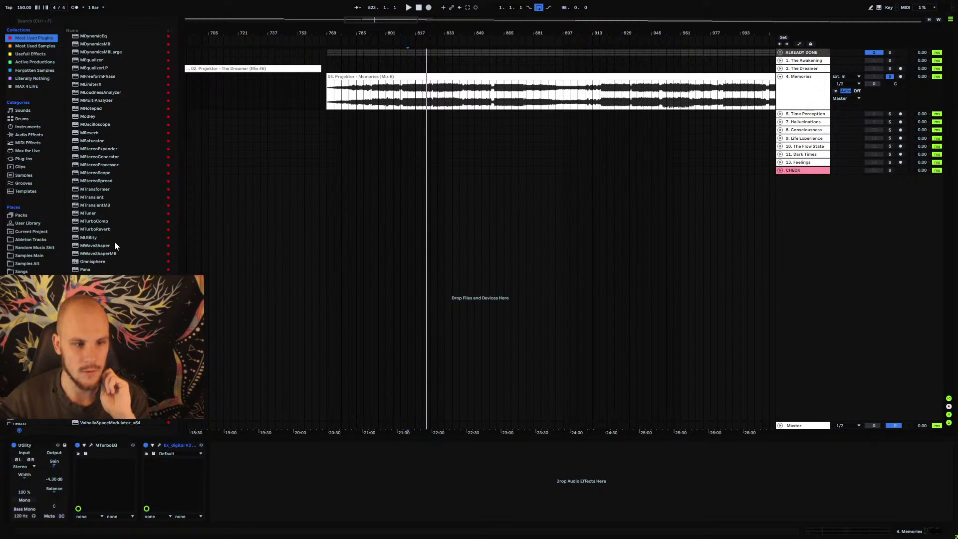
{"action": "scroll", "coordinate": [109, 252], "scroll_direction": "up", "scroll_amount": 6}
{"action": "scroll", "coordinate": [115, 249], "scroll_direction": "up", "scroll_amount": 20}
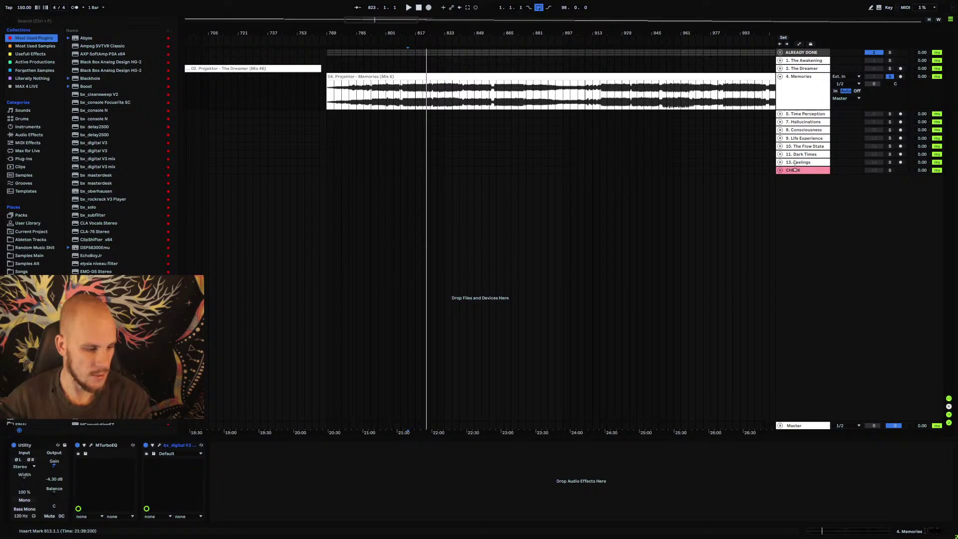
- Fold the 4. Memories track and delete MTurboEQ from its device chain
{"action": "left_click", "coordinate": [783, 78]}
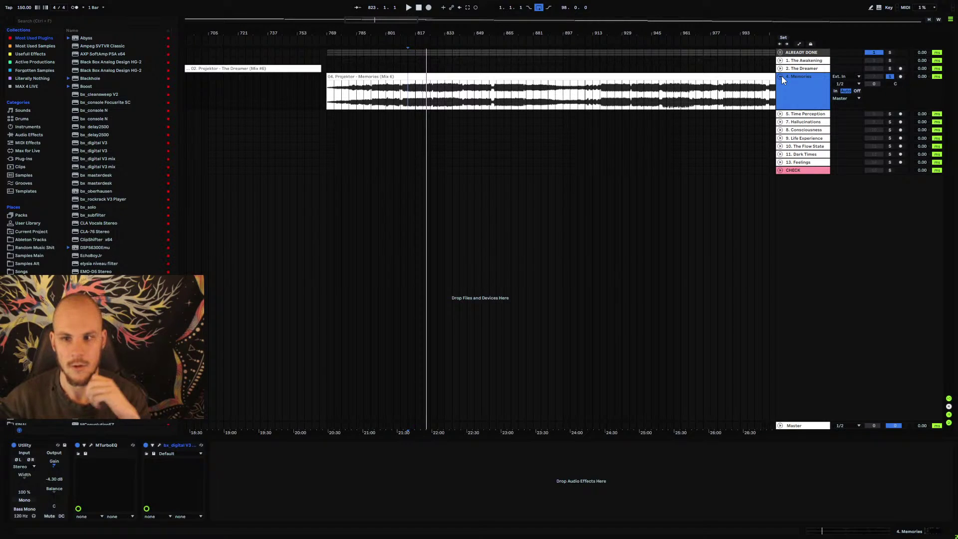
{"action": "left_click", "coordinate": [781, 77]}
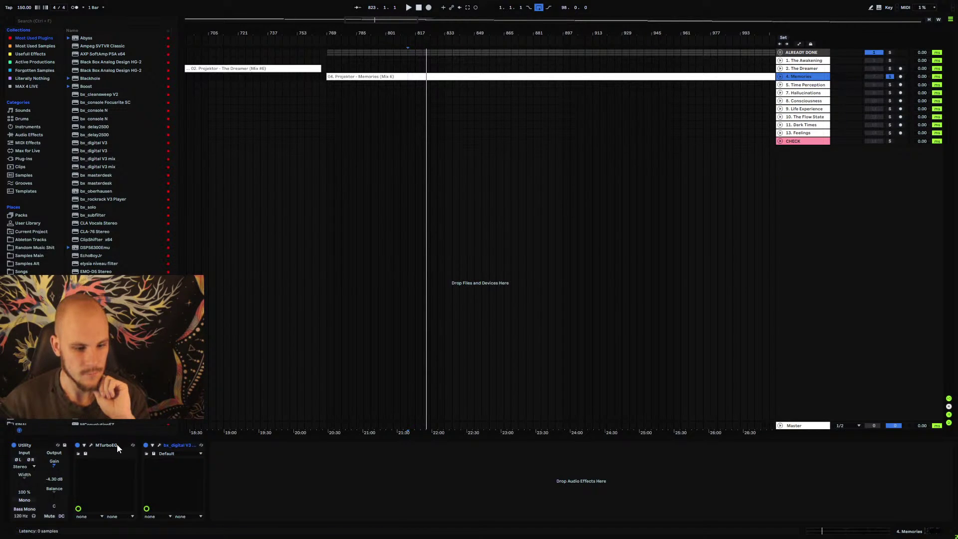
{"action": "left_click", "coordinate": [94, 443]}
{"action": "key", "text": "Delete"}
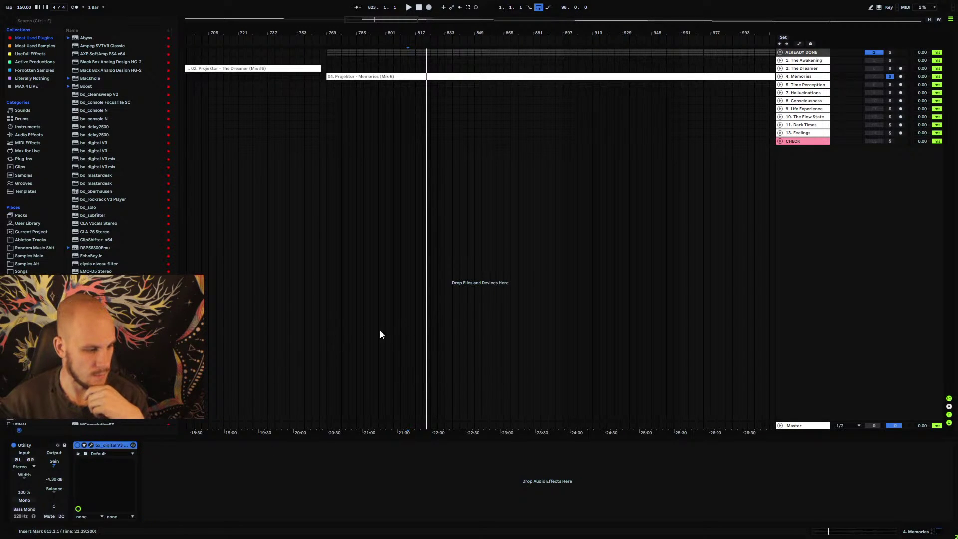
{"action": "key", "text": "minus"}
{"action": "key", "text": "minus"}
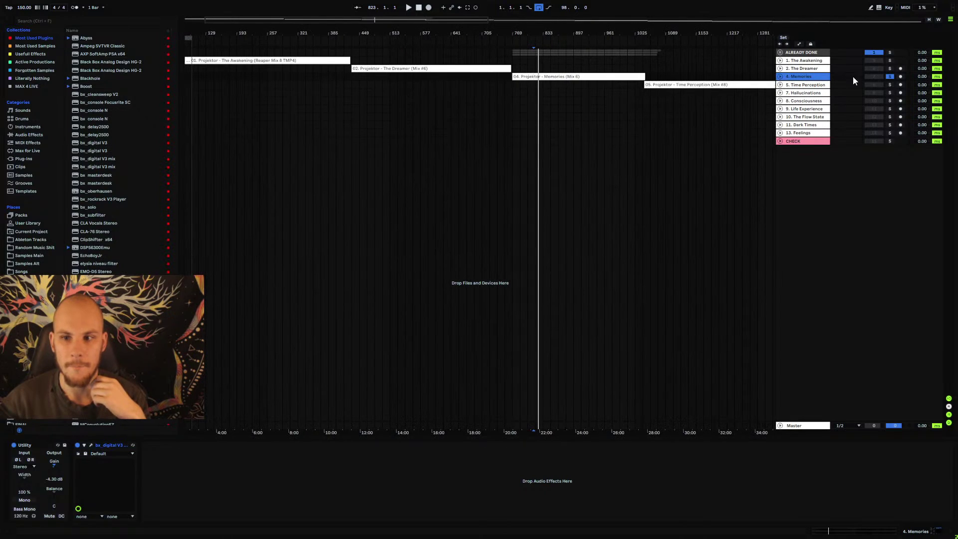
{"action": "left_click", "coordinate": [801, 76]}
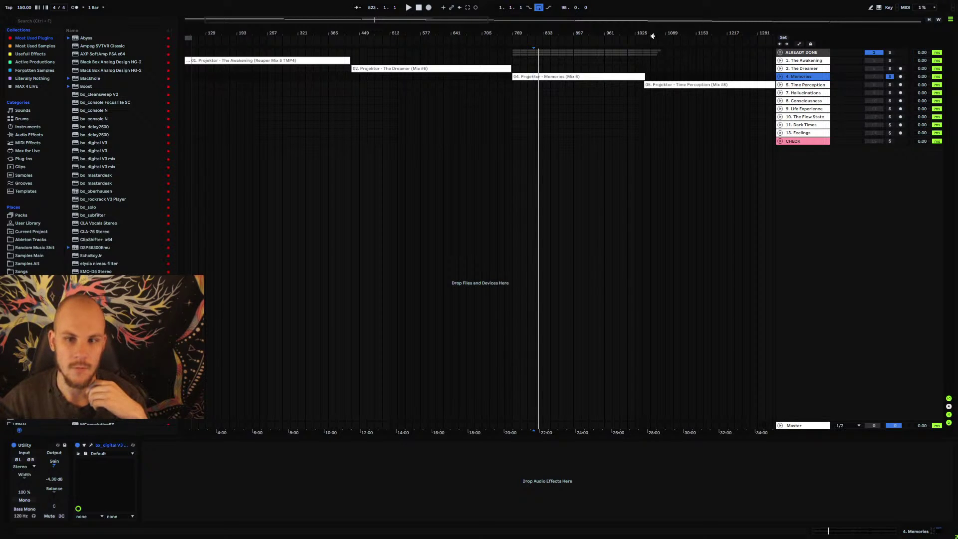
- Unfold the 13. Feelings track and open the second trueBalance on the CHECK track
{"action": "left_click_drag", "start_coordinate": [652, 36], "coordinate": [652, 20]}
{"action": "left_click", "coordinate": [704, 116]}
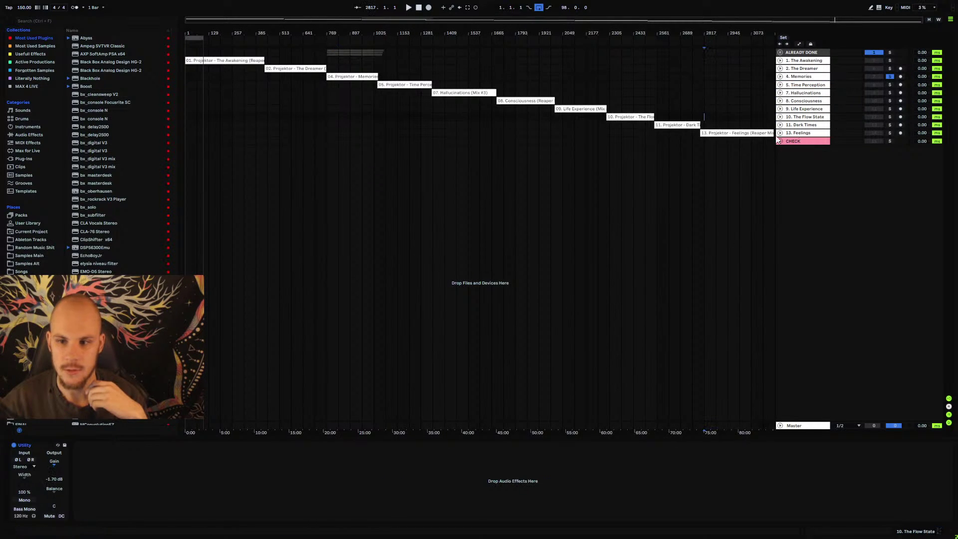
{"action": "left_click", "coordinate": [779, 133]}
{"action": "left_click", "coordinate": [801, 173]}
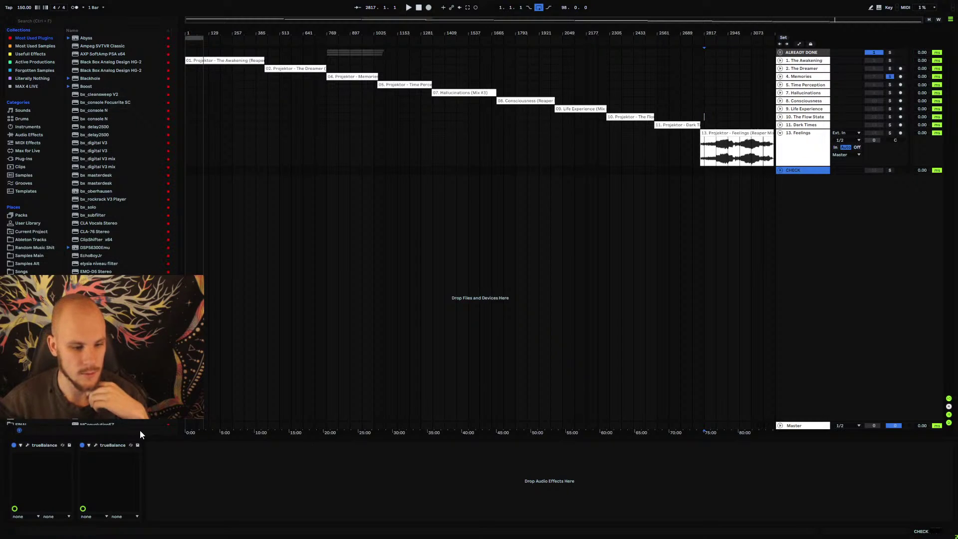
{"action": "left_click", "coordinate": [96, 445]}
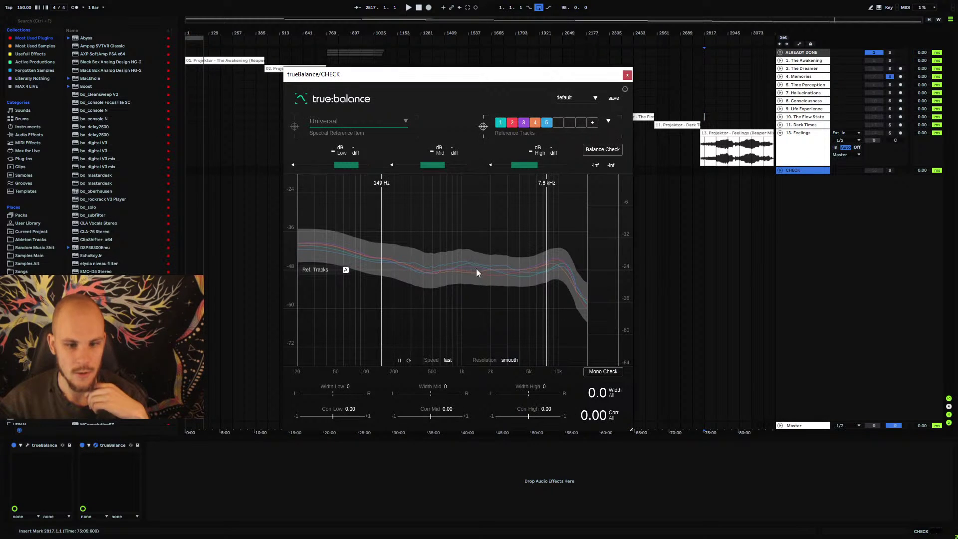
- Shift the trueBalance window off the 13. Feelings clip, examine its waveform and place the insert marker at bar 3001
{"action": "left_click_drag", "start_coordinate": [507, 79], "coordinate": [460, 81]}
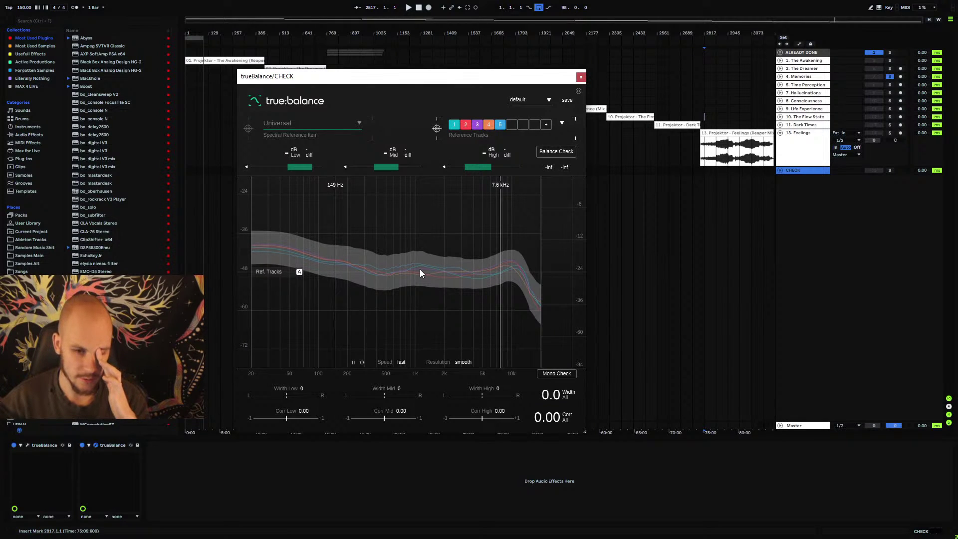
{"action": "left_click", "coordinate": [740, 148]}
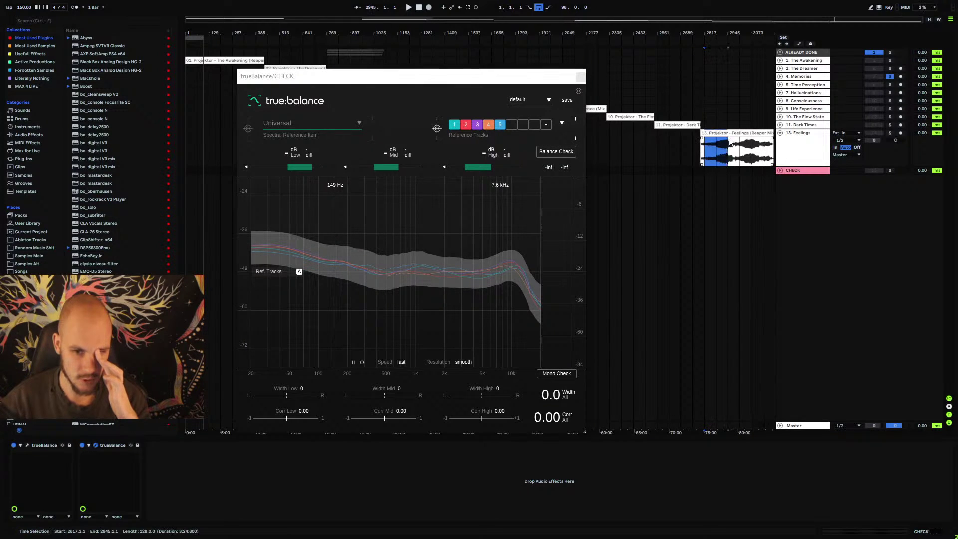
{"action": "left_click_drag", "start_coordinate": [717, 152], "coordinate": [750, 152]}
{"action": "left_click", "coordinate": [751, 152]}
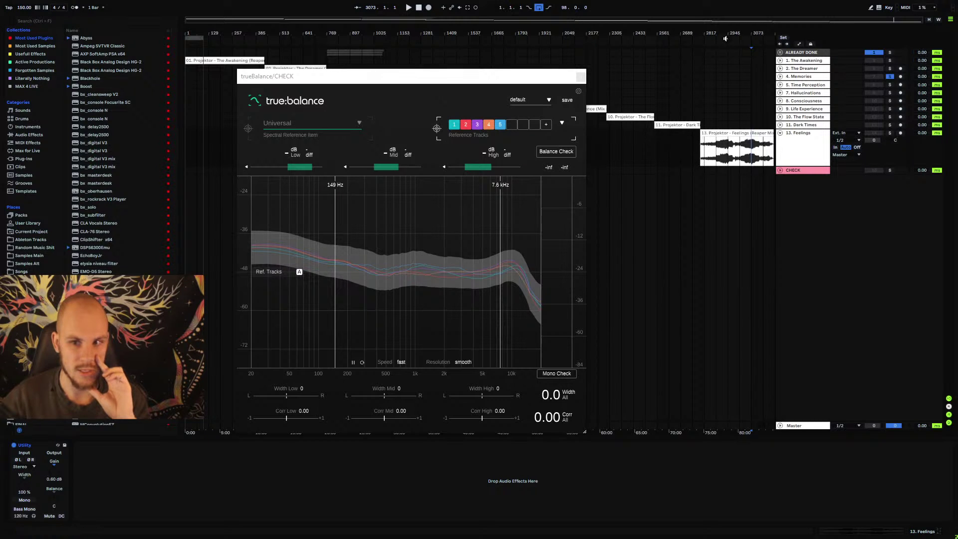
{"action": "left_click_drag", "start_coordinate": [725, 38], "coordinate": [737, 81]}
{"action": "left_click_drag", "start_coordinate": [697, 152], "coordinate": [608, 150]}
{"action": "left_click_drag", "start_coordinate": [735, 32], "coordinate": [581, 31]}
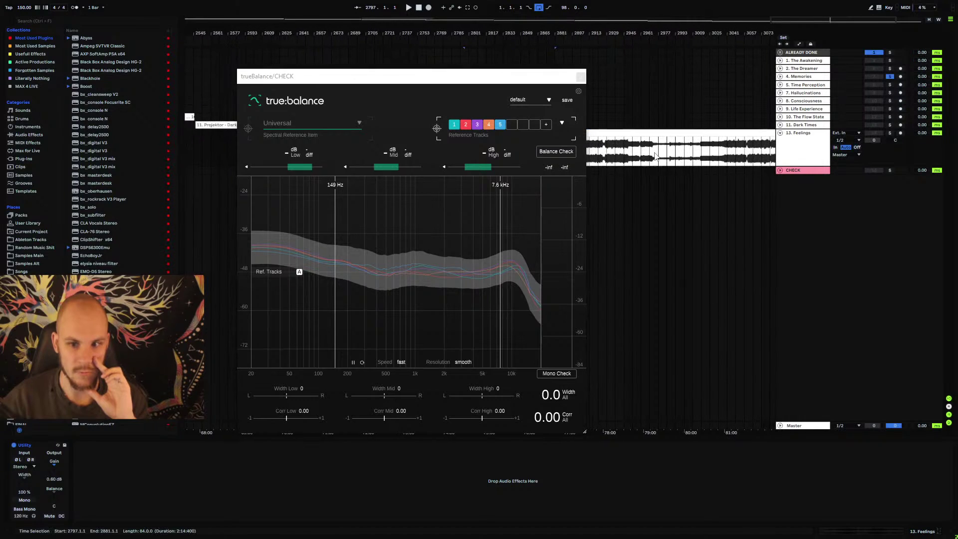
{"action": "left_click_drag", "start_coordinate": [658, 149], "coordinate": [698, 146]}
{"action": "left_click", "coordinate": [688, 148]}
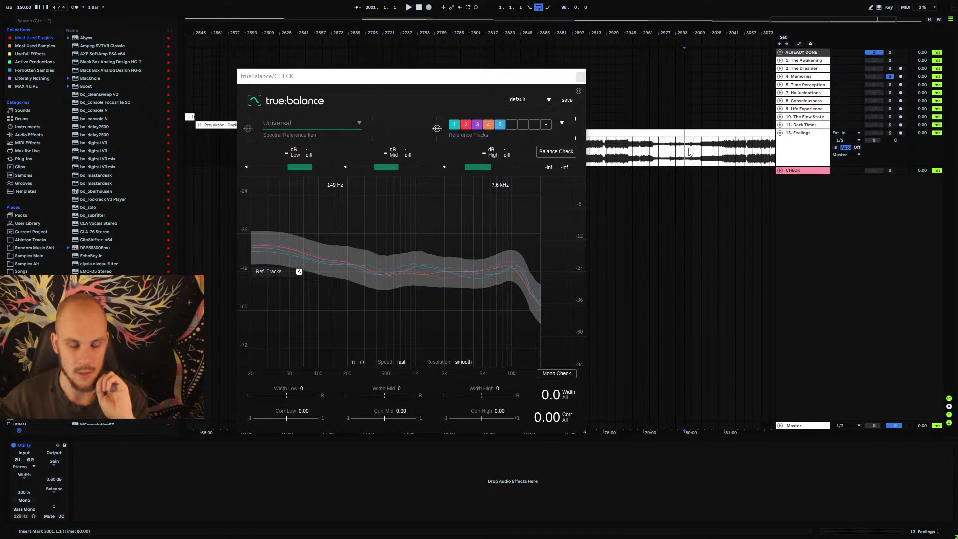
{"action": "key", "text": "minus"}
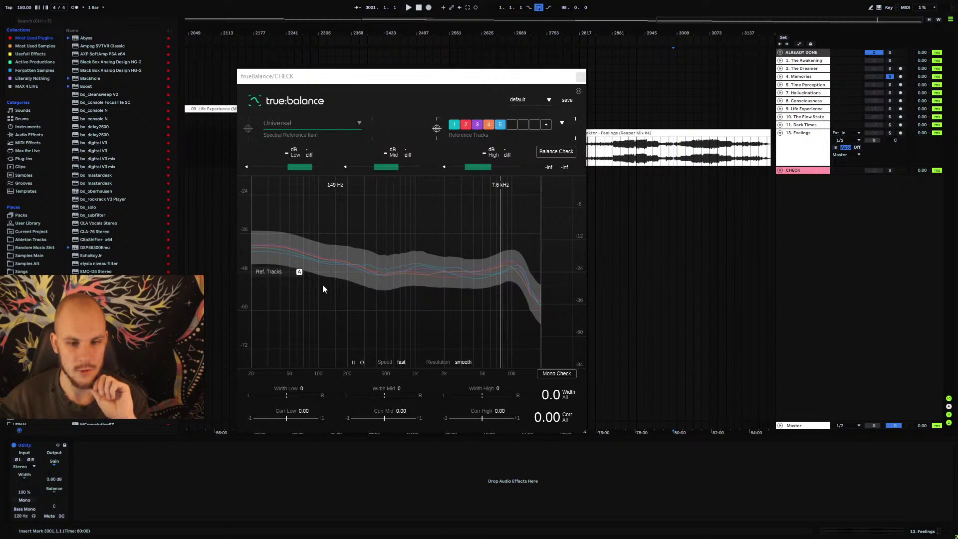
- Load Astrix - Deep Jungle Walk from the References folder as an additional trueBalance reference track
{"action": "left_click", "coordinate": [545, 124]}
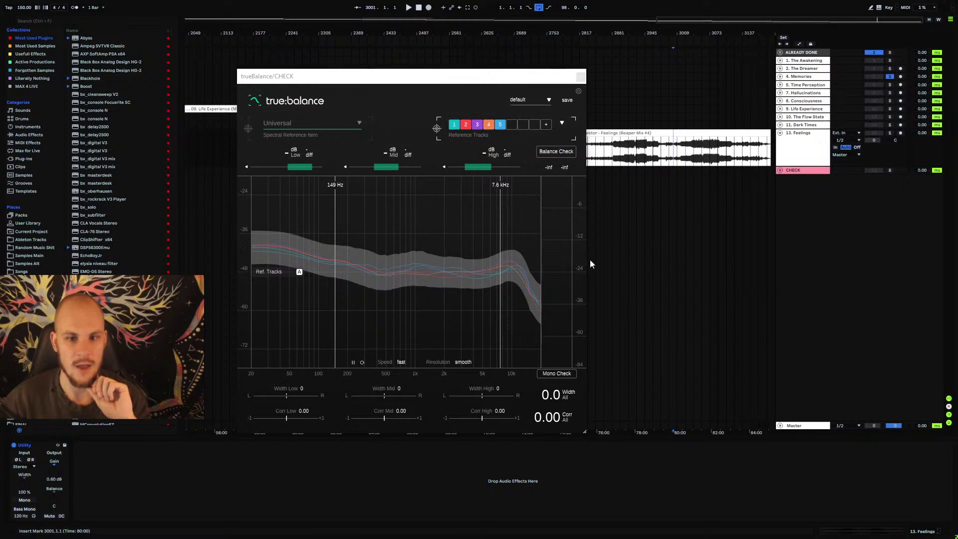
{"action": "scroll", "coordinate": [412, 357], "scroll_direction": "down", "scroll_amount": 4}
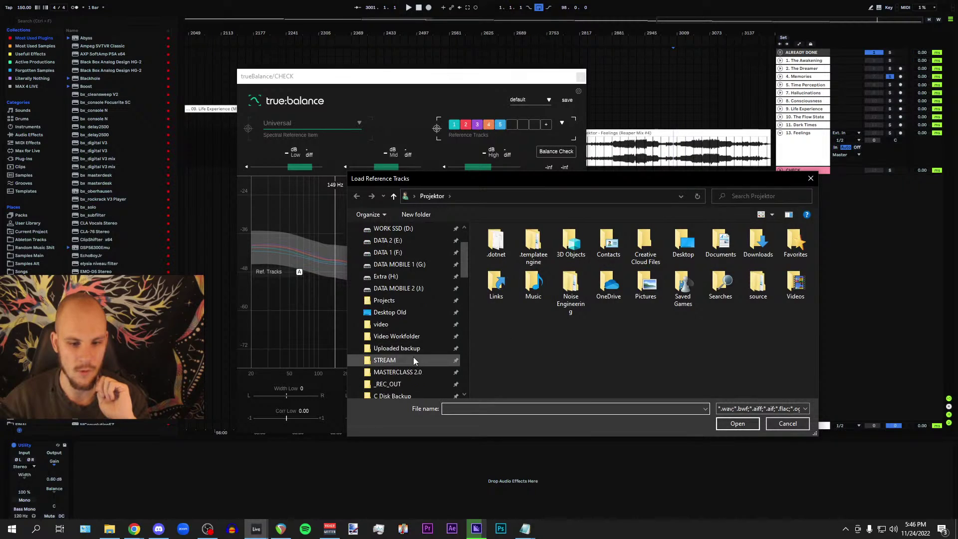
{"action": "scroll", "coordinate": [415, 348], "scroll_direction": "down", "scroll_amount": 4}
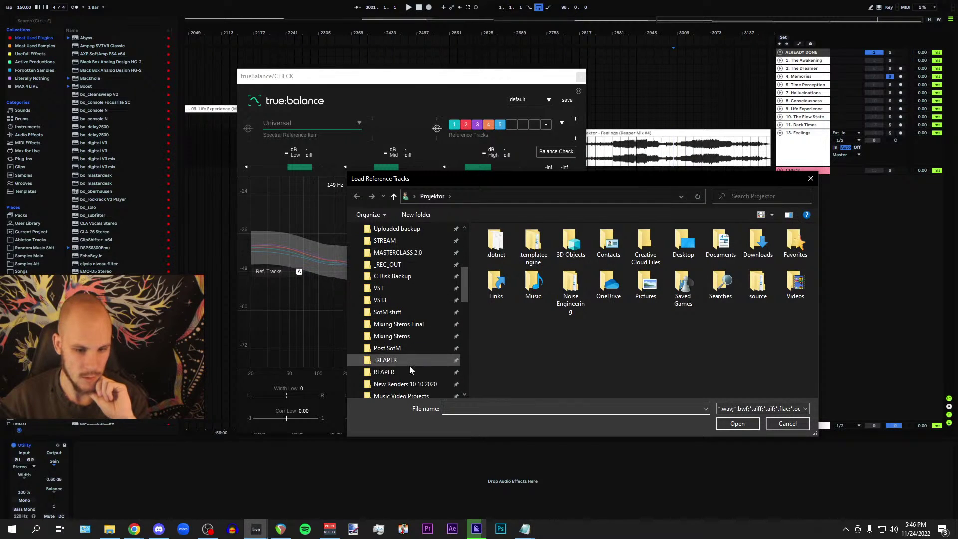
{"action": "scroll", "coordinate": [420, 355], "scroll_direction": "down", "scroll_amount": 3}
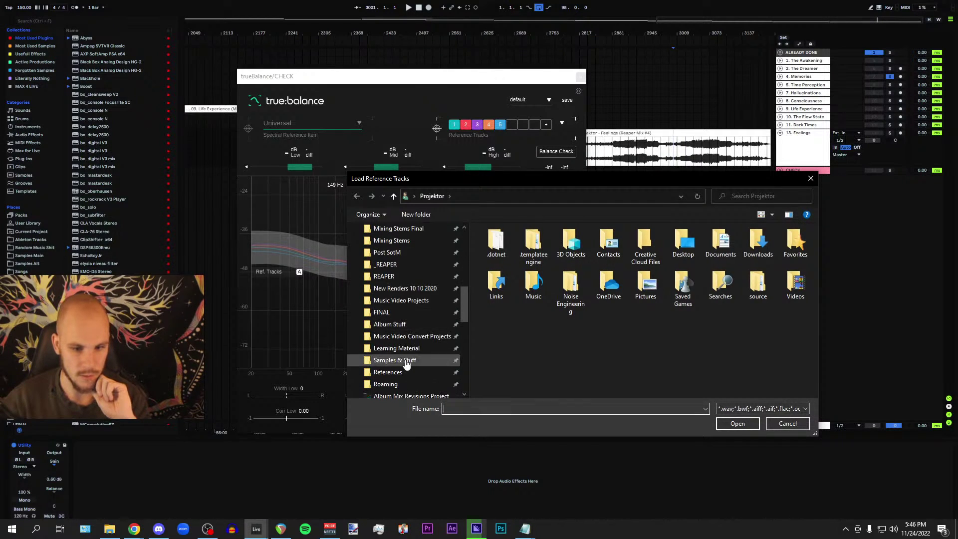
{"action": "left_click", "coordinate": [383, 375]}
{"action": "double_click", "coordinate": [493, 243]}
{"action": "double_click", "coordinate": [518, 264]}
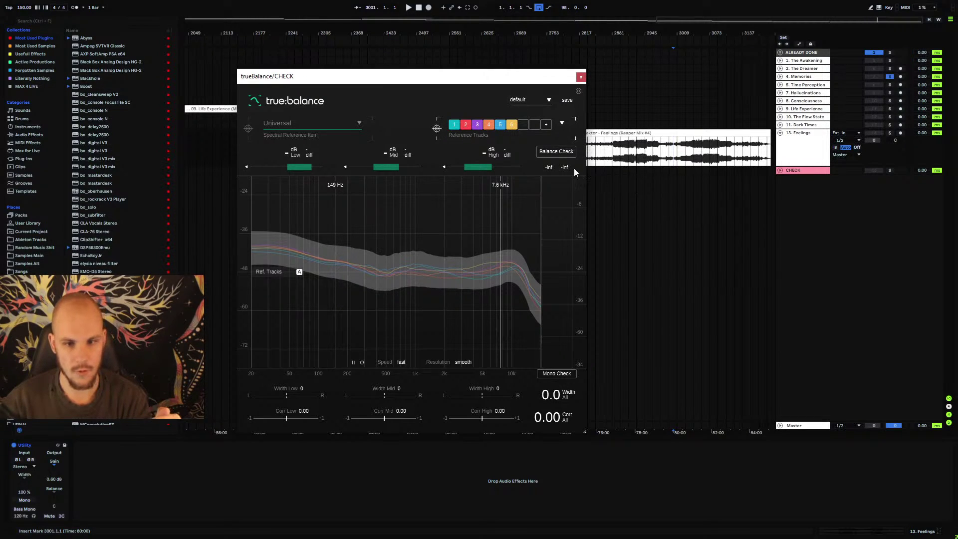
- Remove Astrix - Deep Jungle Walk from the trueBalance reference tracks and close the list
{"action": "left_click", "coordinate": [561, 123]}
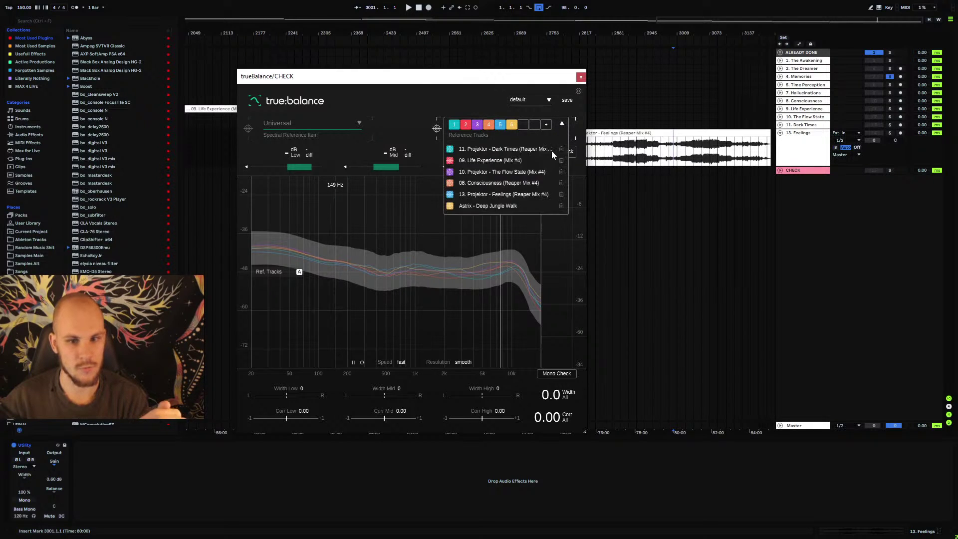
{"action": "left_click", "coordinate": [561, 205]}
{"action": "left_click", "coordinate": [452, 133]}
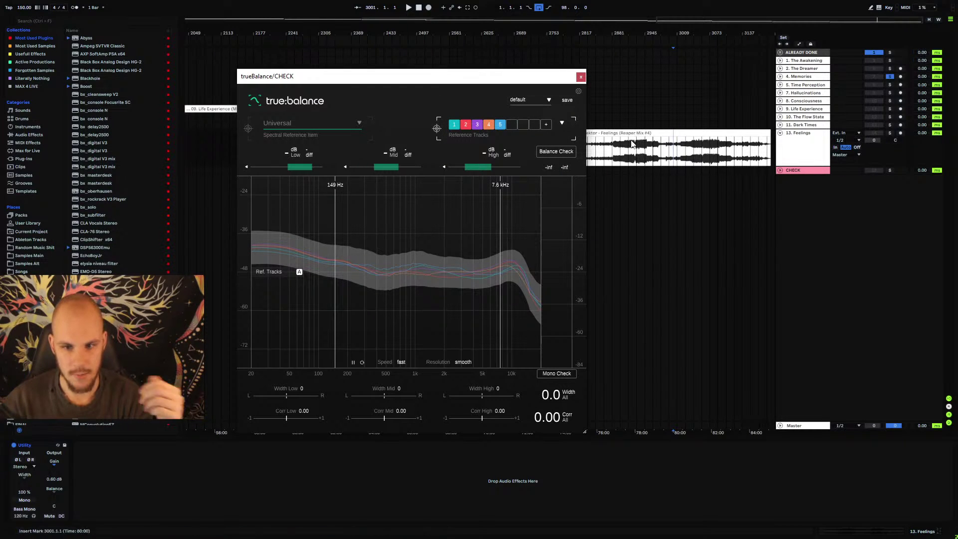
- Reposition the trueBalance window above the device area and bring more of the 13. Feelings clip into view beside it
{"action": "scroll", "coordinate": [624, 294], "scroll_direction": "up", "scroll_amount": 5}
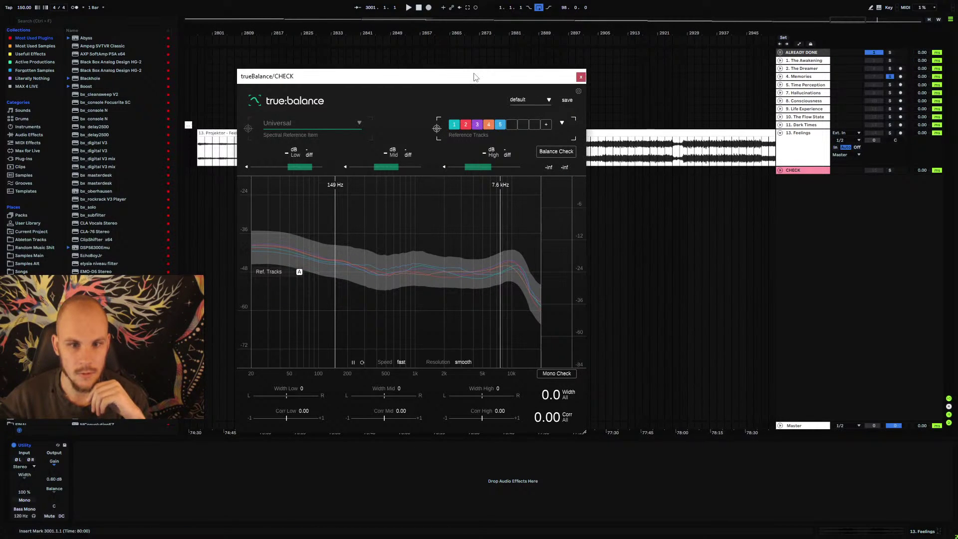
{"action": "left_click_drag", "start_coordinate": [474, 78], "coordinate": [419, 60]}
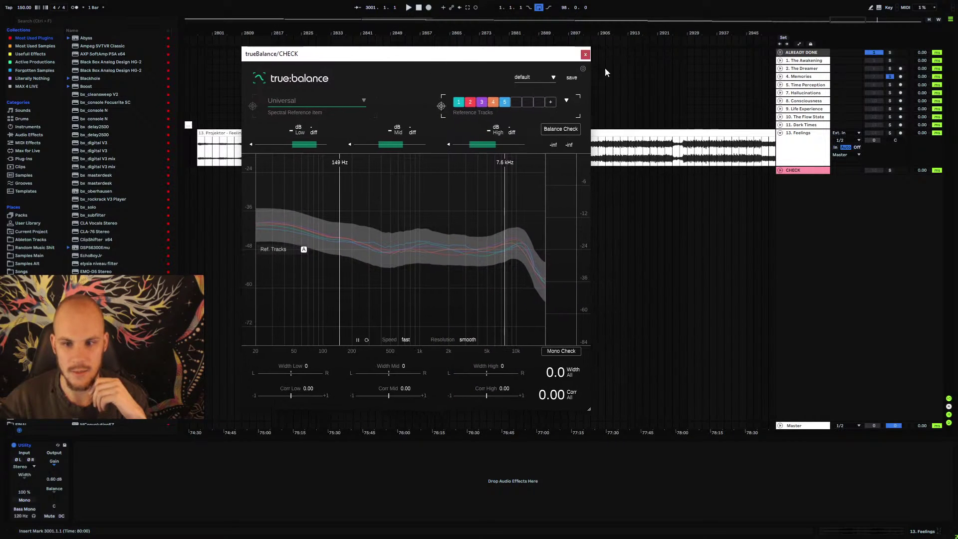
{"action": "scroll", "coordinate": [628, 33], "scroll_direction": "down", "scroll_amount": 3}
{"action": "left_click_drag", "start_coordinate": [634, 33], "coordinate": [713, 35]}
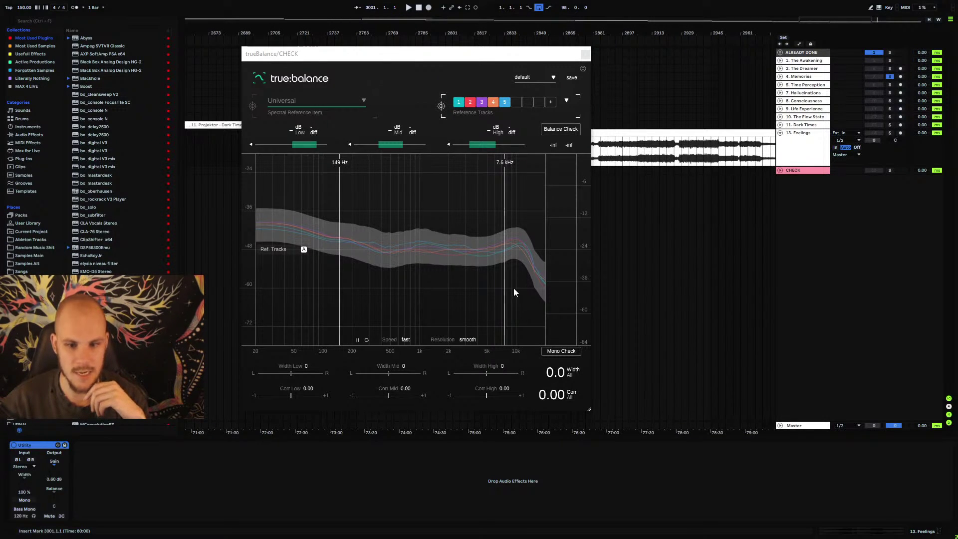
- Add the bx_digital V3 mix equalizer to the 13. Feelings track from the custom plug-in menu
{"action": "left_click", "coordinate": [781, 162]}
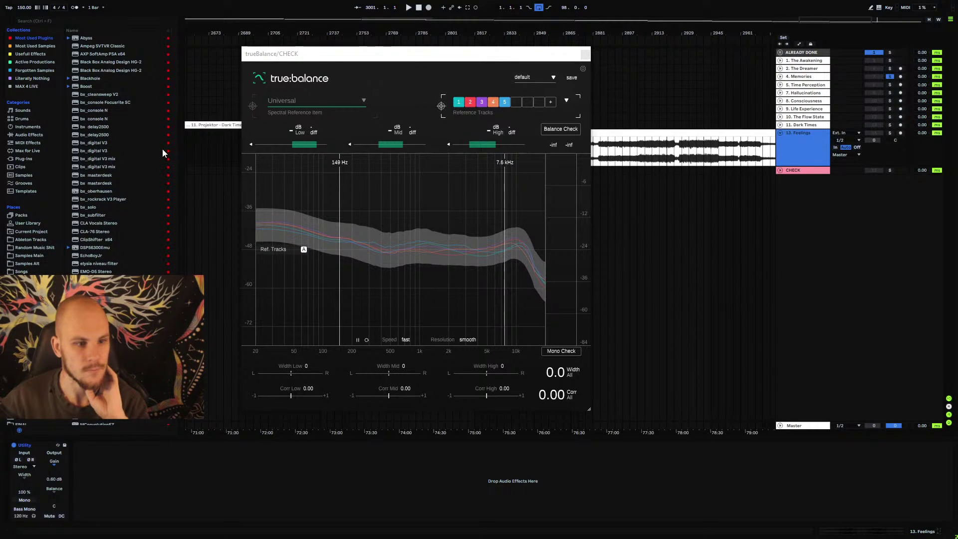
{"action": "left_click", "coordinate": [101, 150]}
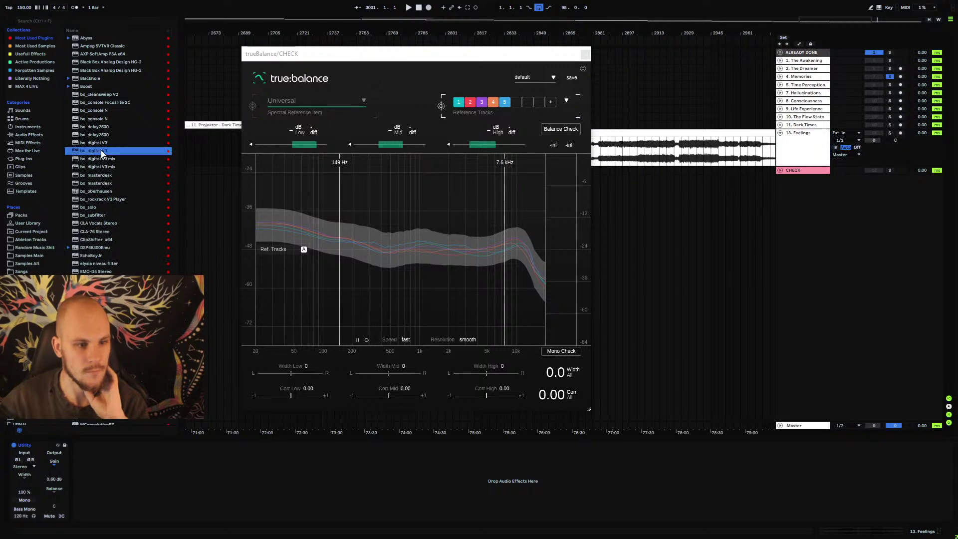
{"action": "right_click", "coordinate": [636, 158]}
{"action": "right_click", "coordinate": [636, 159]}
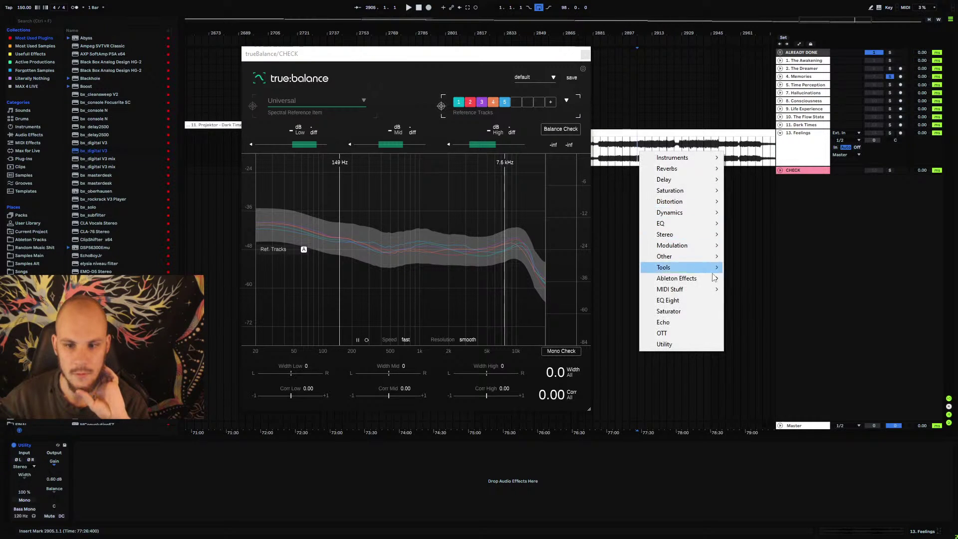
{"action": "mouse_move", "coordinate": [676, 228]}
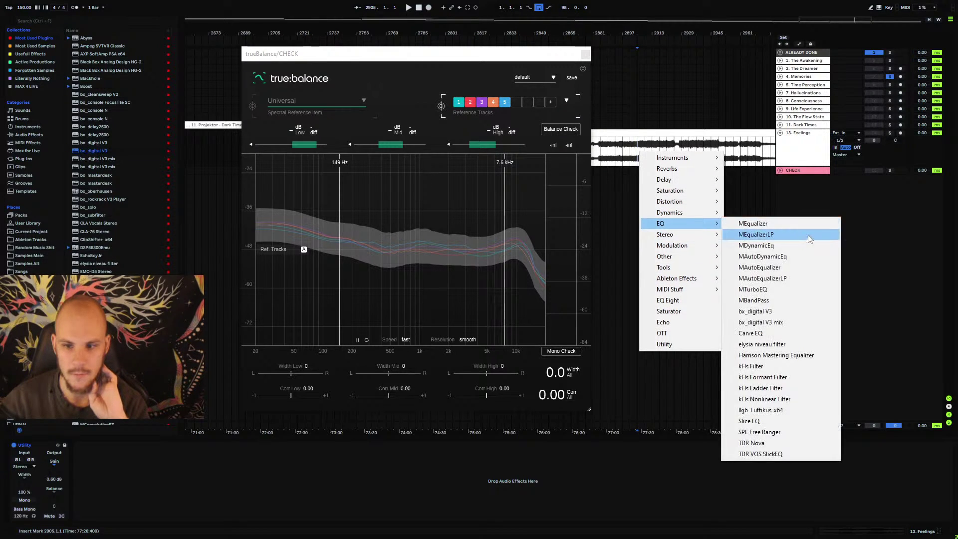
{"action": "left_click", "coordinate": [775, 322]}
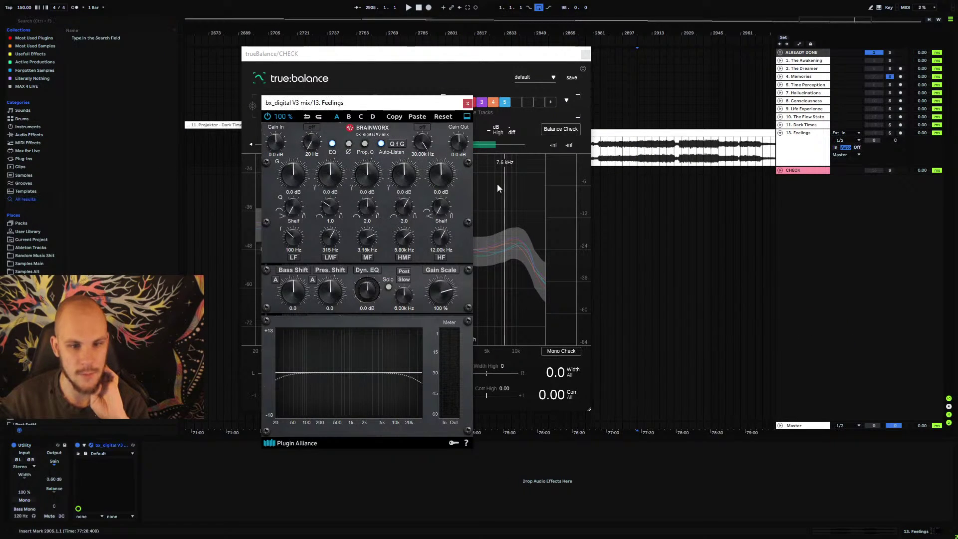
- Arrange the bx_digital V3 mix and trueBalance windows next to each other
{"action": "left_click_drag", "start_coordinate": [378, 110], "coordinate": [707, 144]}
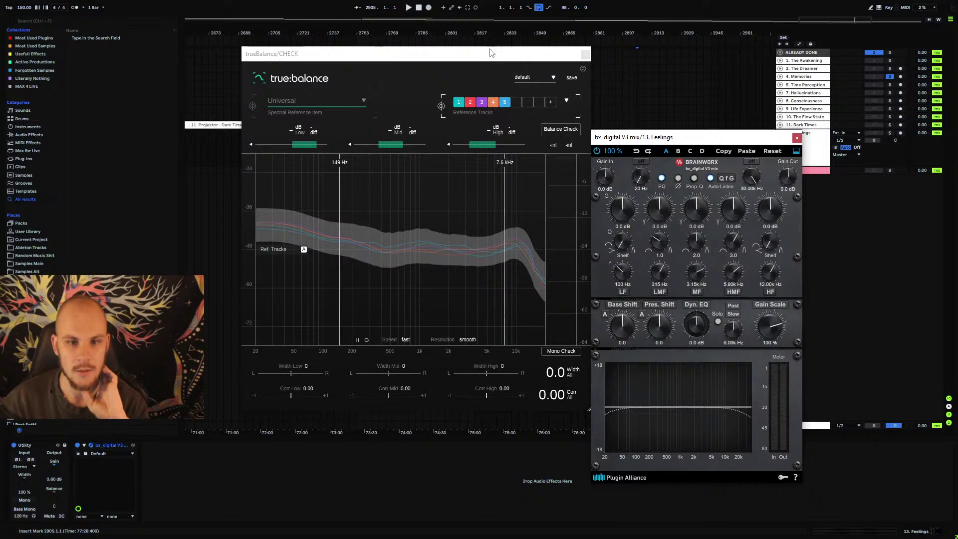
{"action": "left_click_drag", "start_coordinate": [521, 60], "coordinate": [429, 60]}
{"action": "left_click_drag", "start_coordinate": [673, 141], "coordinate": [538, 144]}
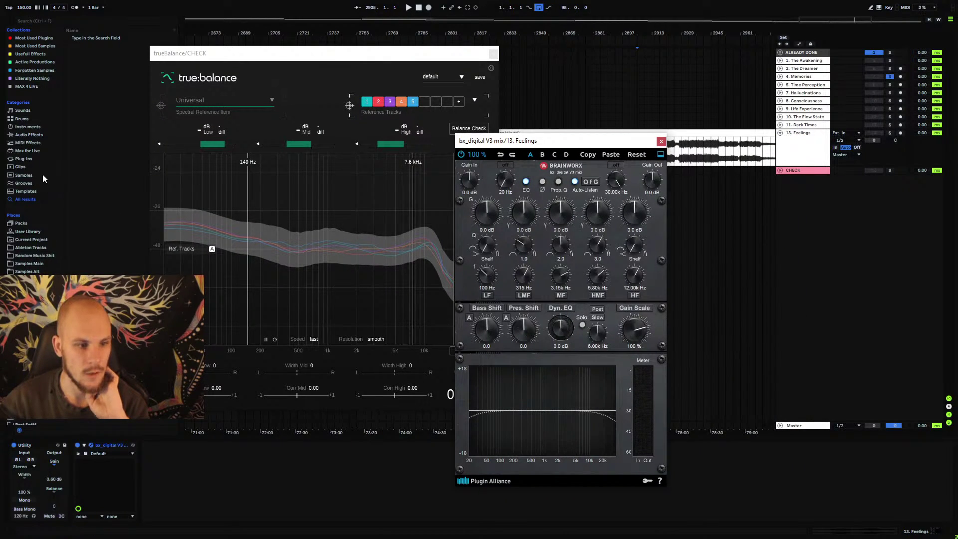
- Browse the installed plug-ins and try to add bx_digital V3 to the 13. Feelings track from the custom plug-in menu
{"action": "left_click", "coordinate": [28, 159]}
{"action": "scroll", "coordinate": [125, 151], "scroll_direction": "down", "scroll_amount": 10}
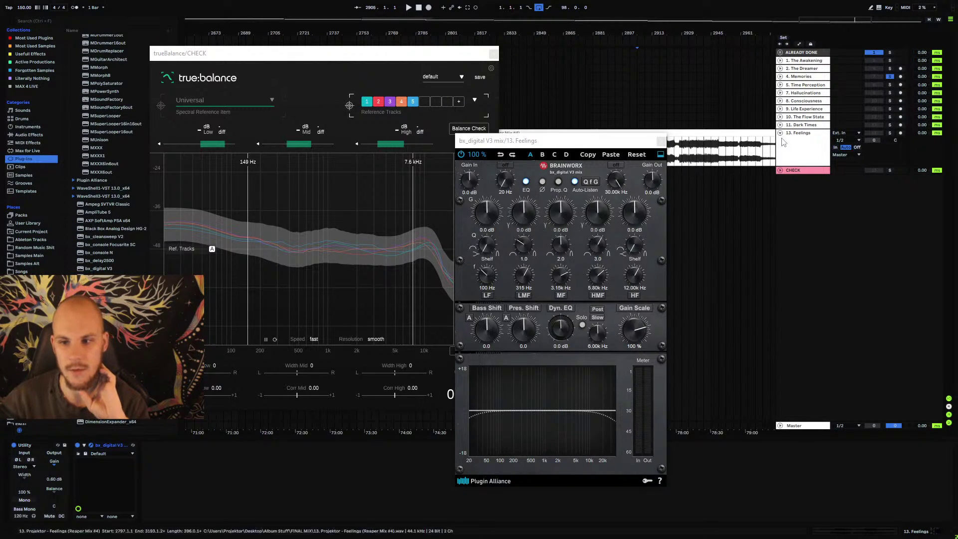
{"action": "right_click", "coordinate": [798, 145]}
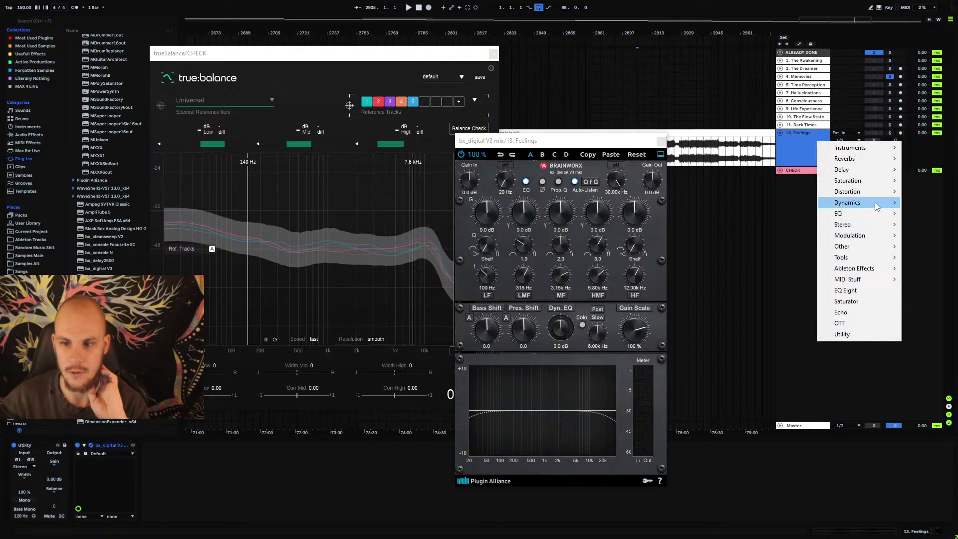
{"action": "mouse_move", "coordinate": [867, 213]}
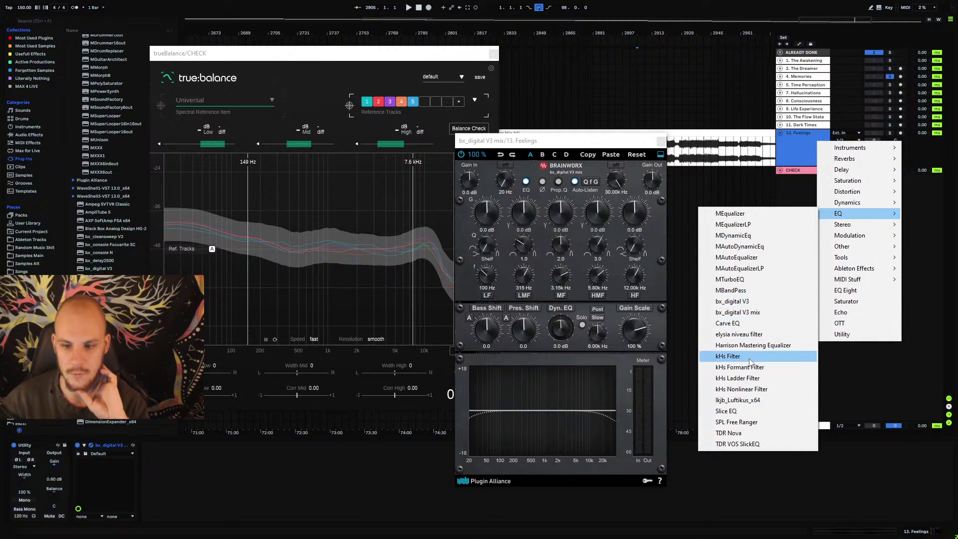
{"action": "left_click", "coordinate": [751, 302]}
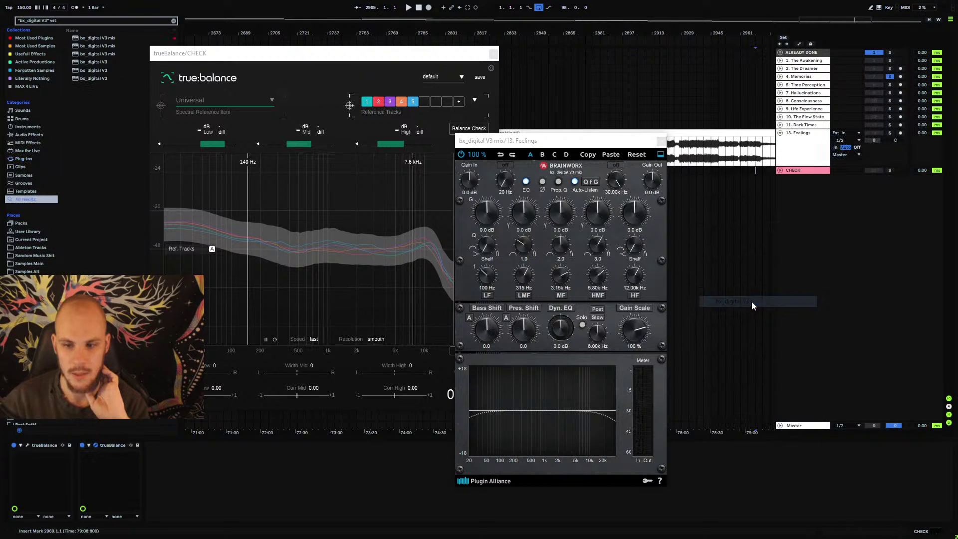
- Load bx_digital V3 from the browser search results into the device chain of the 13. Feelings track
{"action": "left_click_drag", "start_coordinate": [185, 53], "coordinate": [245, 53]}
{"action": "left_click", "coordinate": [118, 38]}
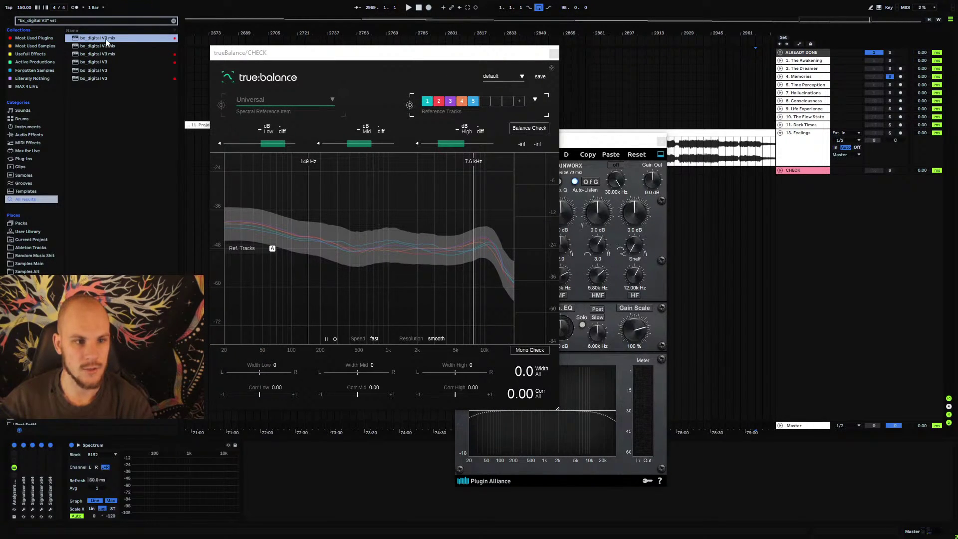
{"action": "key", "text": "Down"}
{"action": "key", "text": "Down"}
{"action": "key", "text": "Down"}
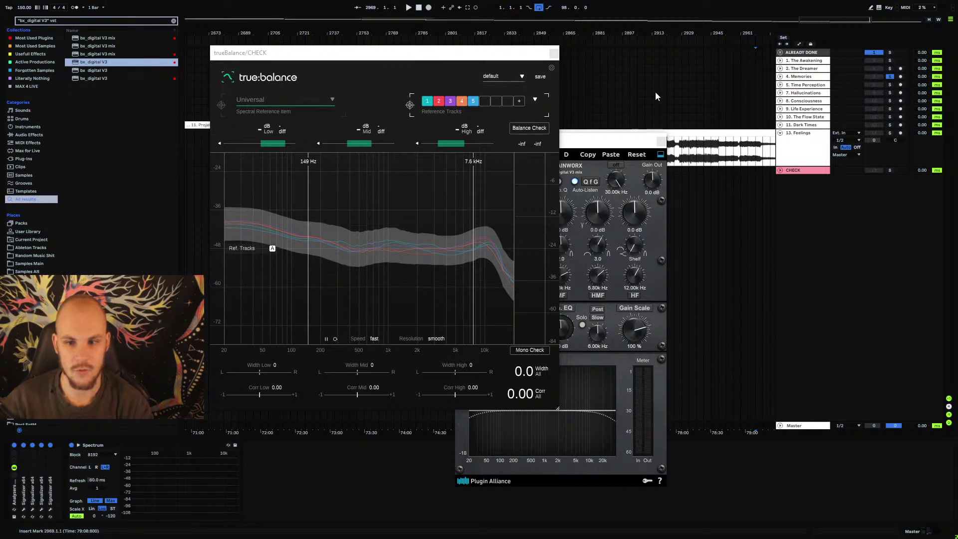
{"action": "right_click", "coordinate": [800, 149]}
{"action": "key", "text": "Escape"}
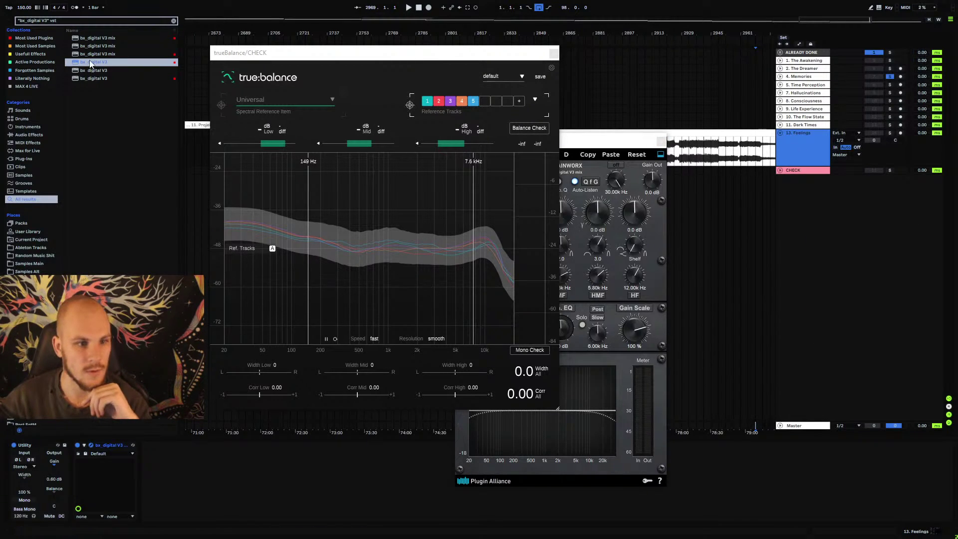
{"action": "left_click_drag", "start_coordinate": [92, 64], "coordinate": [177, 464]}
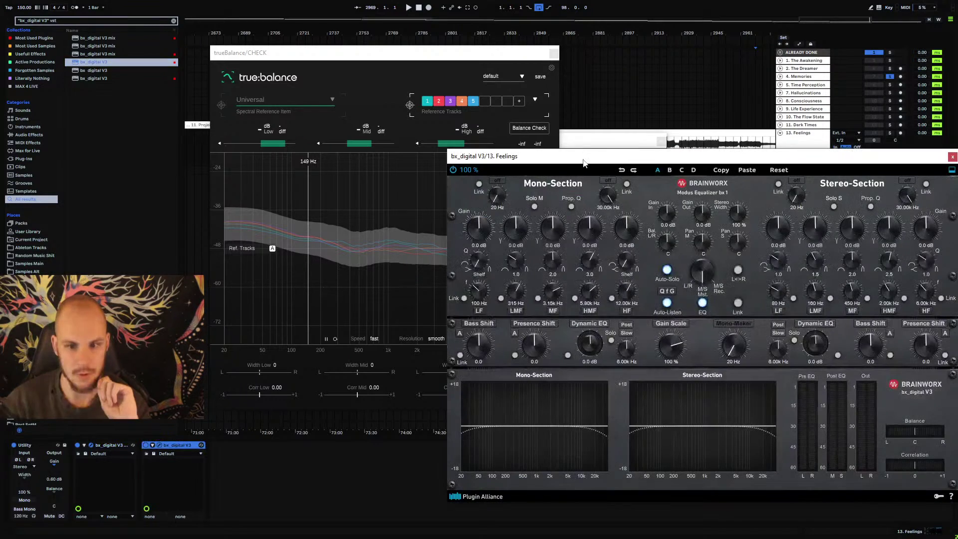
- Close the bx_digital V3 window and delete that plug-in from the 13. Feelings device chain
{"action": "left_click_drag", "start_coordinate": [576, 159], "coordinate": [381, 138]}
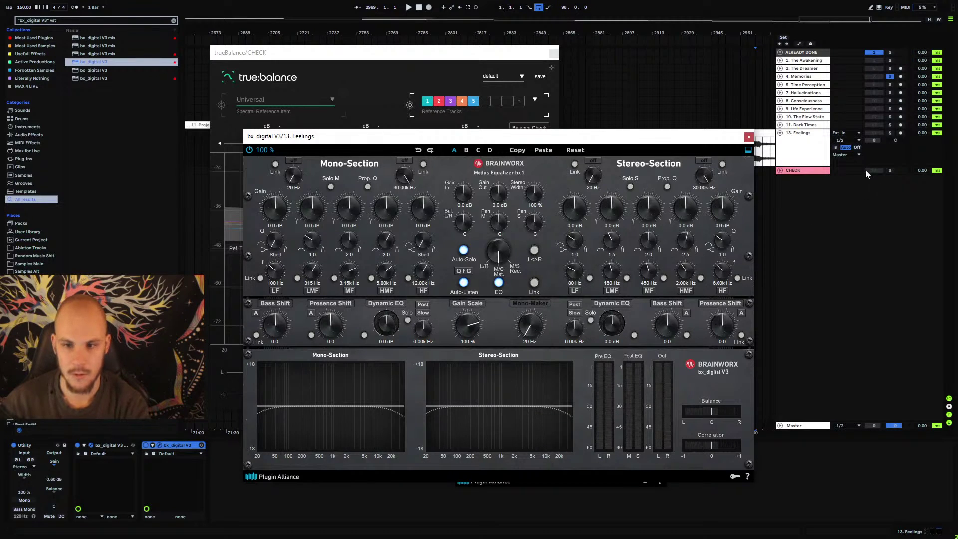
{"action": "left_click", "coordinate": [748, 136]}
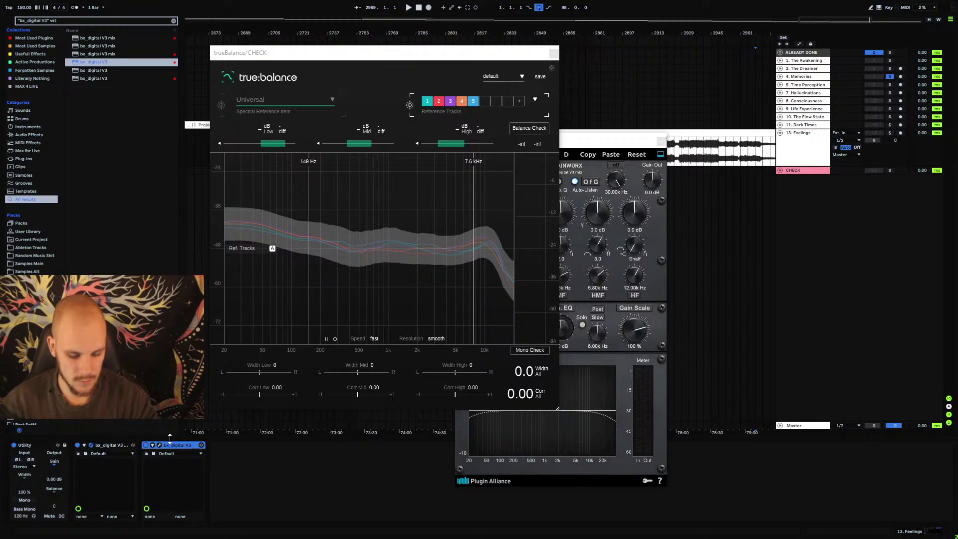
{"action": "key", "text": "Delete"}
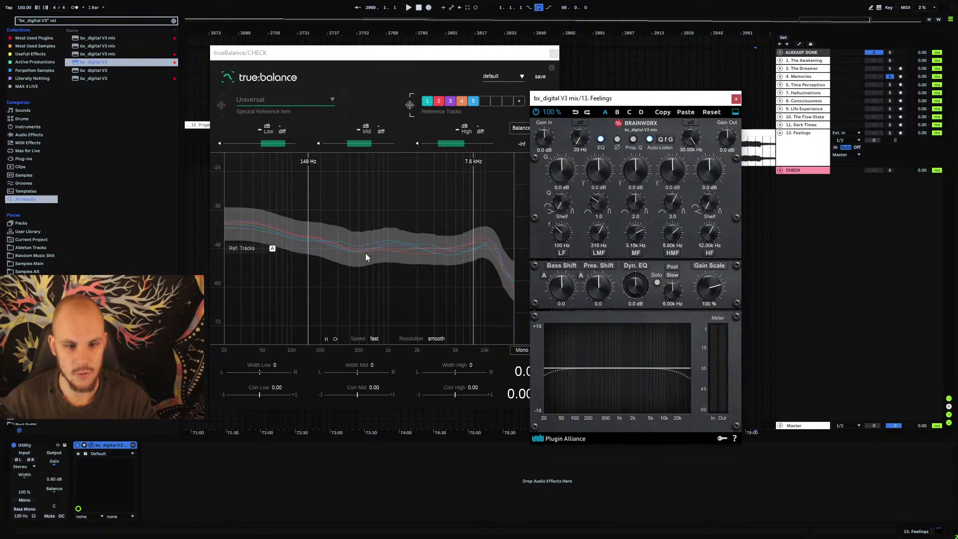
- Cut the MF band by 2.0 dB at 563 Hz with a Q of 1.0 and move the EQ window clear of trueBalance
{"action": "left_click_drag", "start_coordinate": [632, 230], "coordinate": [637, 256]}
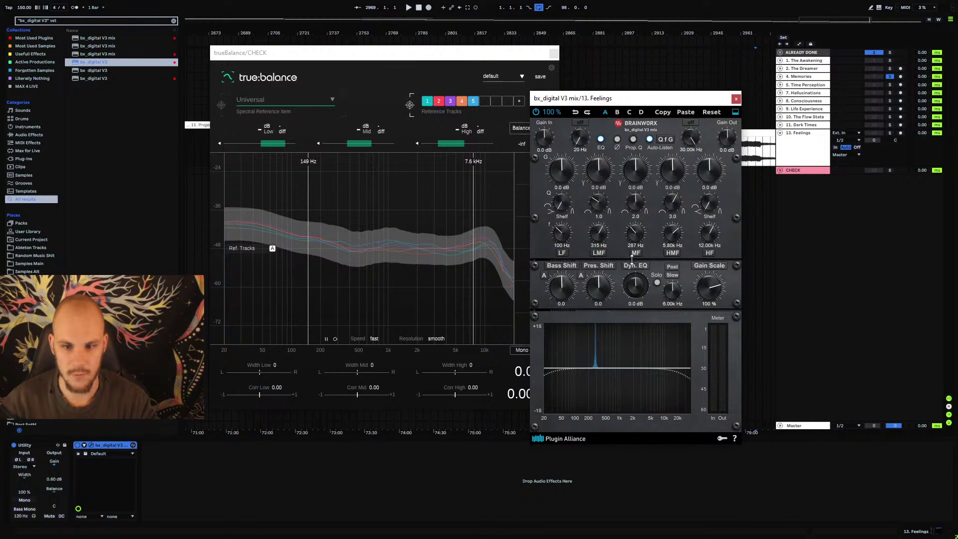
{"action": "left_click_drag", "start_coordinate": [637, 209], "coordinate": [636, 221]}
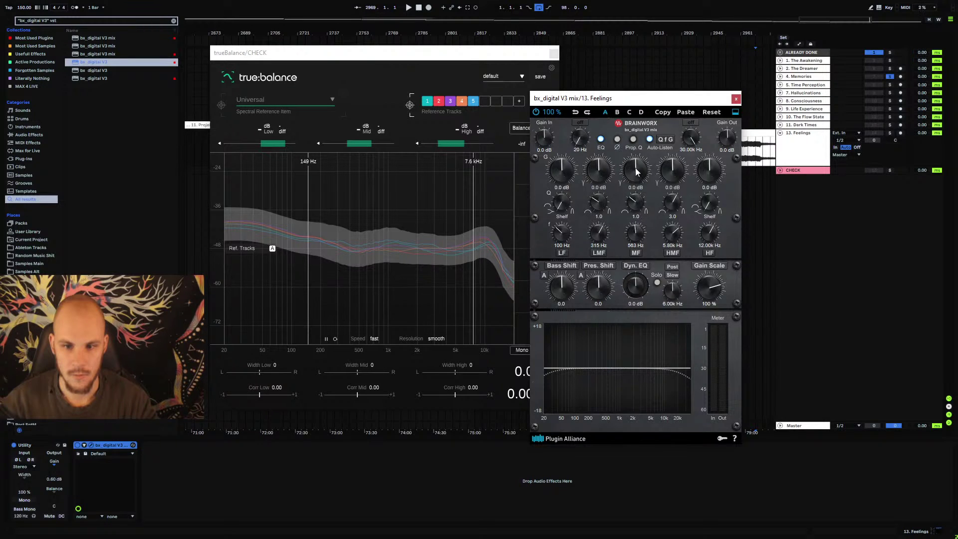
{"action": "left_click_drag", "start_coordinate": [636, 171], "coordinate": [638, 180]}
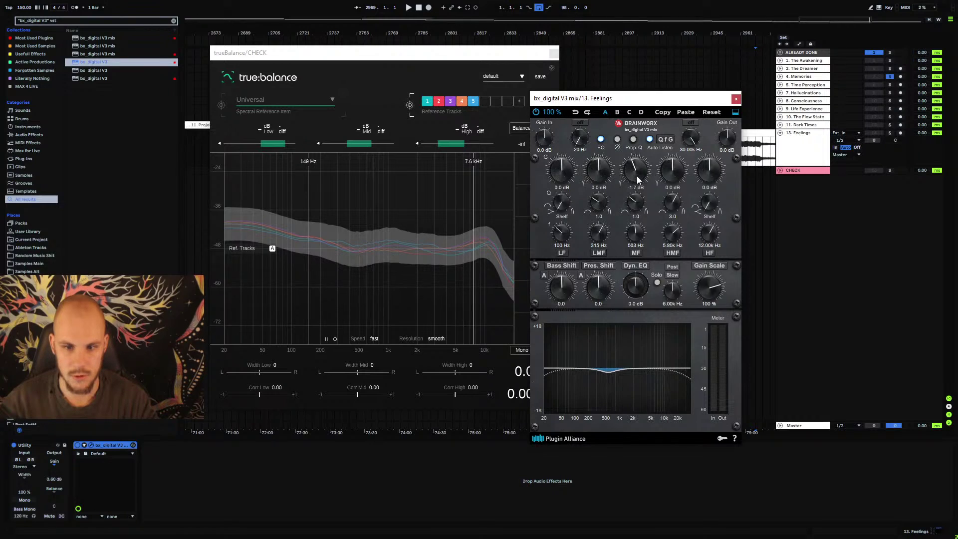
{"action": "left_click_drag", "start_coordinate": [647, 102], "coordinate": [711, 159]}
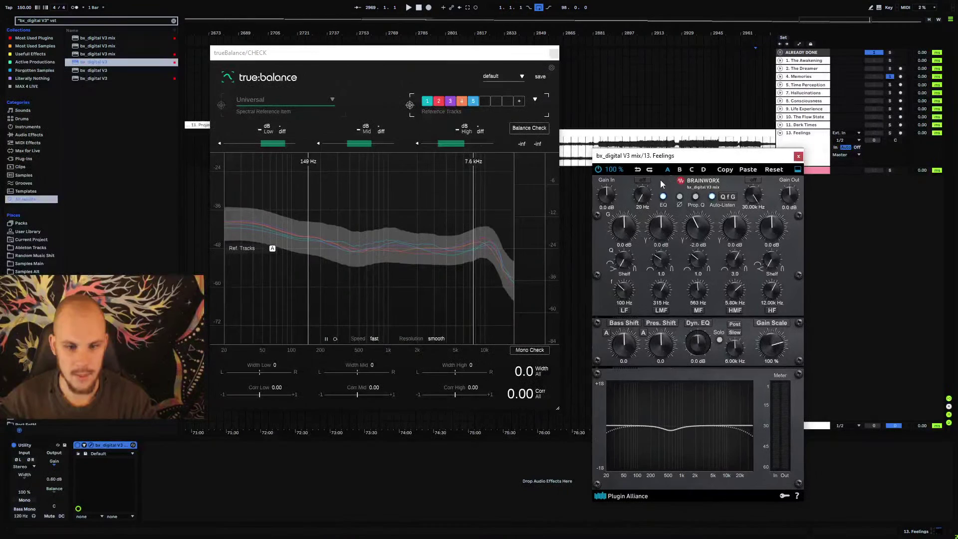
- Set trueBalance's upper crossover to 7.4 kHz and boost the EQ's HMF band by 2.3 dB at 7.47 kHz with a Q of 1.5
{"action": "left_click", "coordinate": [471, 243]}
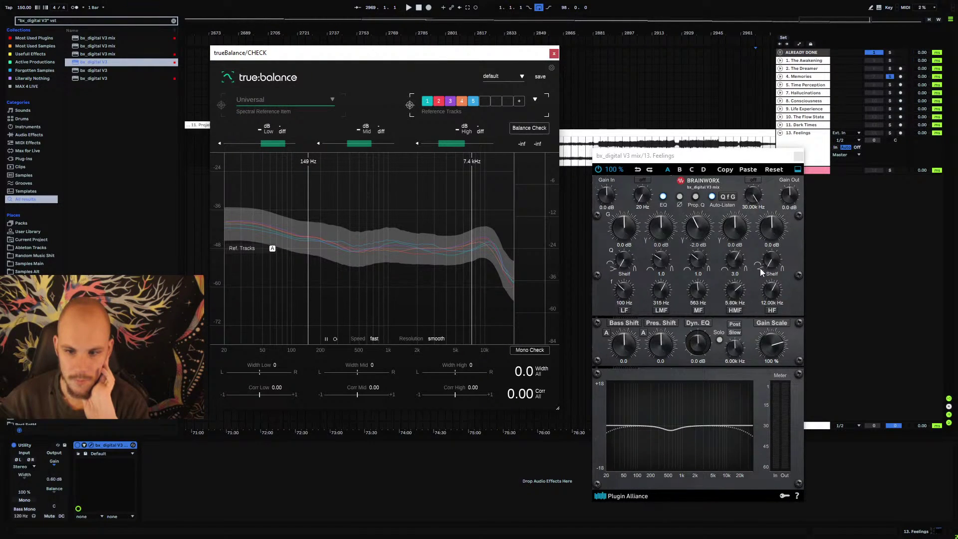
{"action": "left_click", "coordinate": [773, 315]}
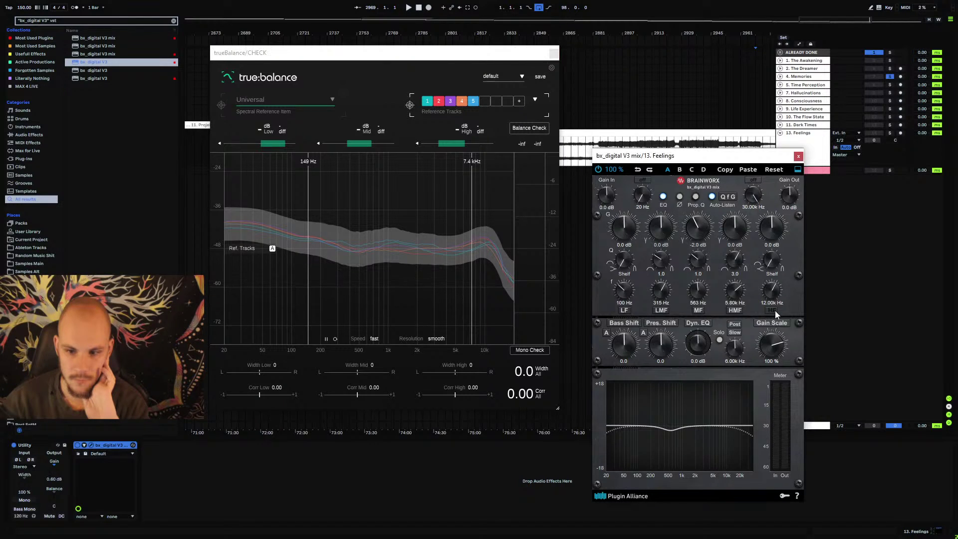
{"action": "mouse_move", "coordinate": [743, 233]}
{"action": "left_mouse_down"}
{"action": "mouse_move", "coordinate": [747, 225]}
{"action": "mouse_move", "coordinate": [742, 237]}
{"action": "left_mouse_up"}
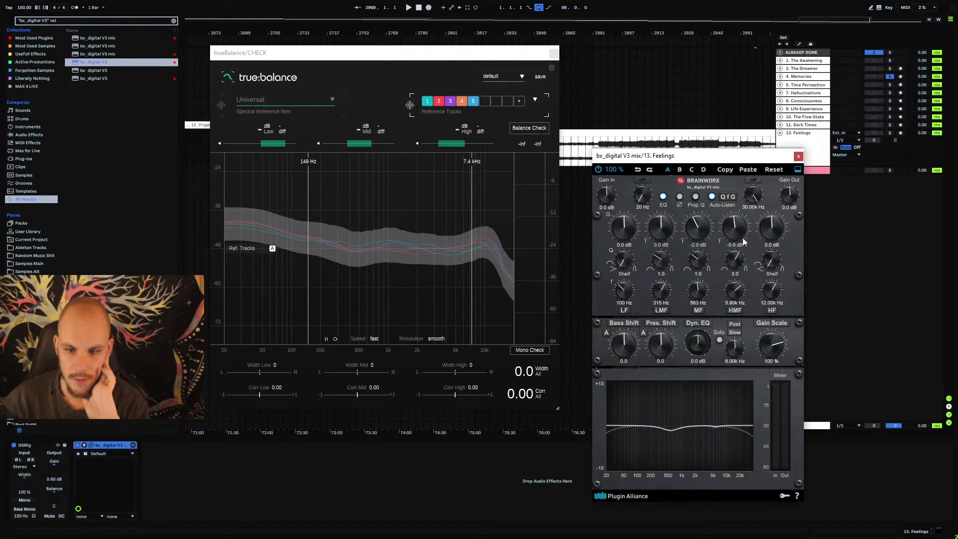
{"action": "left_click_drag", "start_coordinate": [744, 295], "coordinate": [746, 291]}
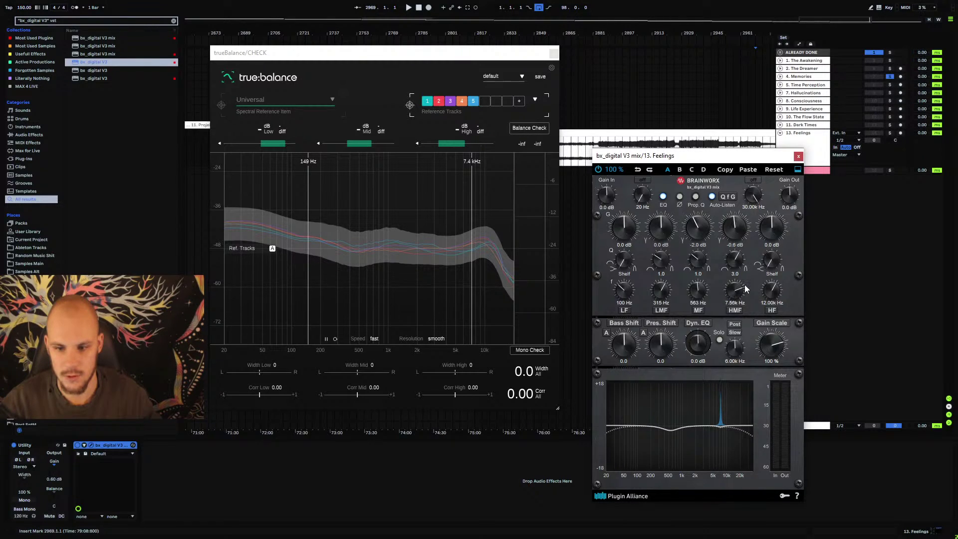
{"action": "left_click_drag", "start_coordinate": [737, 243], "coordinate": [735, 282]}
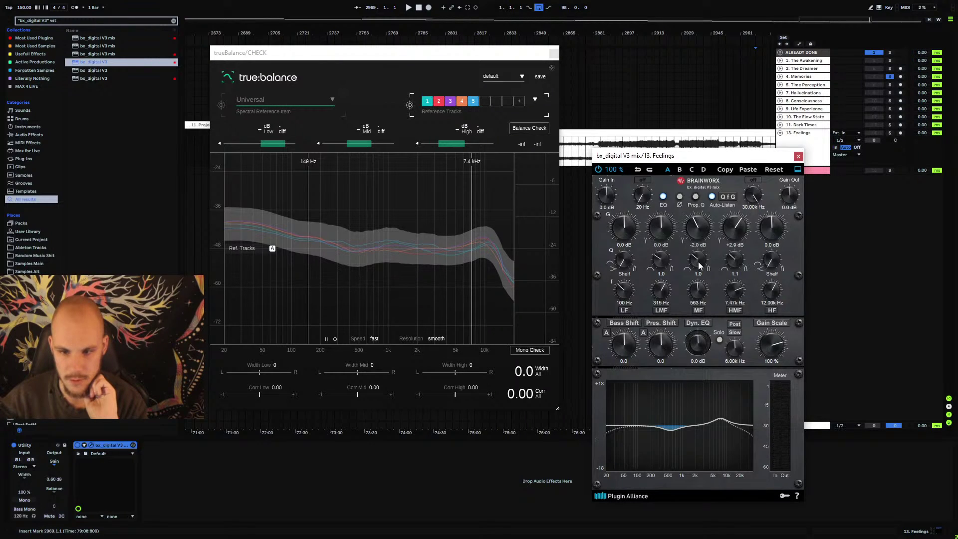
{"action": "scroll", "coordinate": [739, 264], "scroll_direction": "up", "scroll_amount": 2}
{"action": "scroll", "coordinate": [737, 262], "scroll_direction": "up", "scroll_amount": 2}
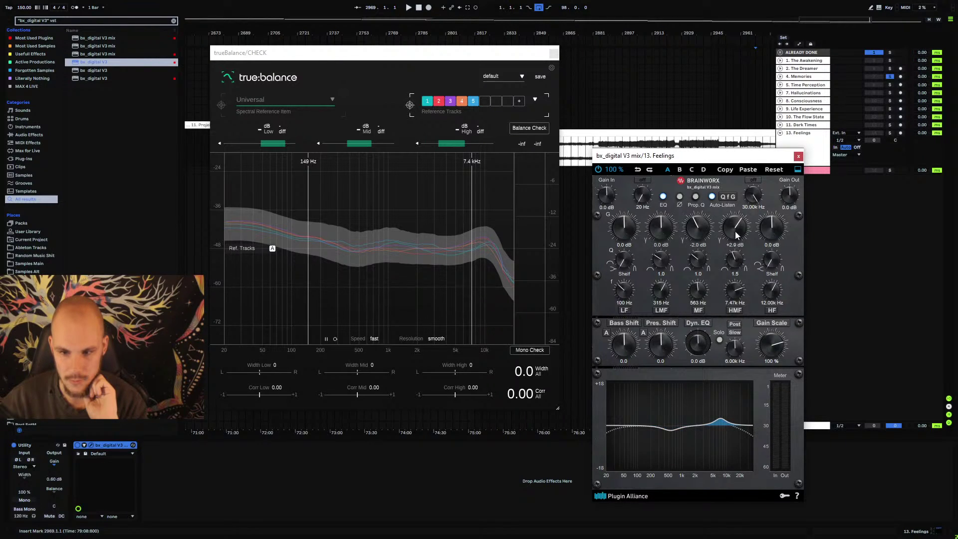
{"action": "scroll", "coordinate": [735, 232], "scroll_direction": "down", "scroll_amount": 4}
- Audition several spots of 13. Feelings soloed with bx_digital V3 mix bypassed and active, and set the HMF gain to +1.7 dB
{"action": "left_click", "coordinate": [644, 146]}
{"action": "key", "text": "space"}
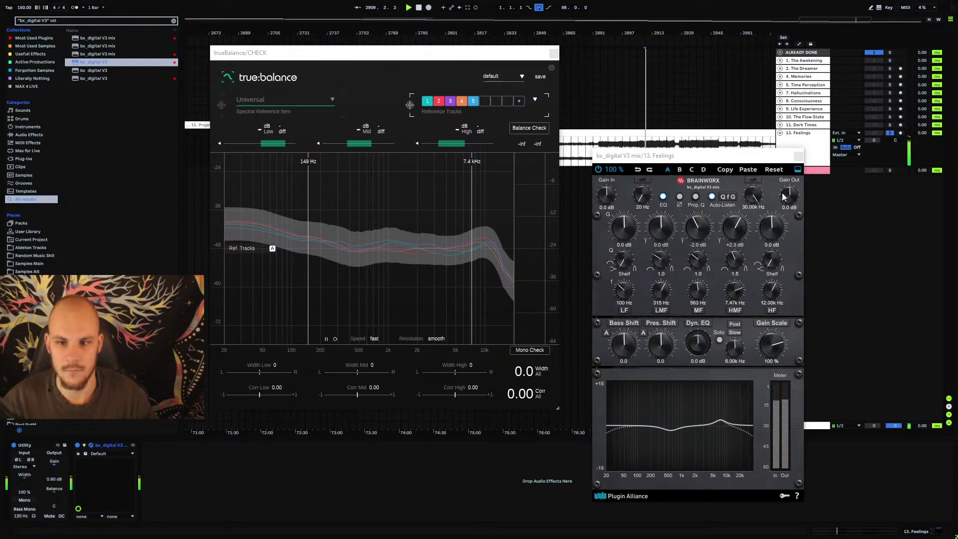
{"action": "left_click", "coordinate": [79, 445]}
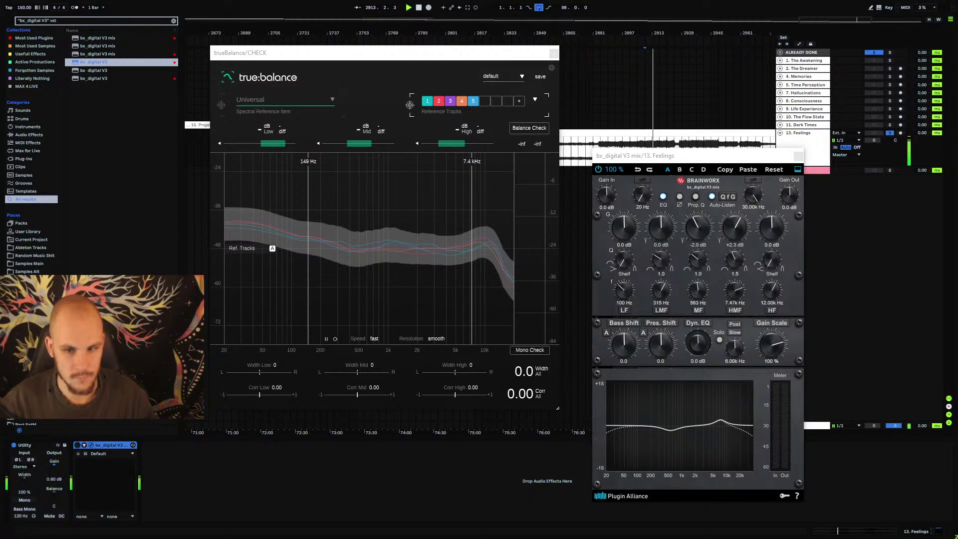
{"action": "left_click", "coordinate": [569, 180]}
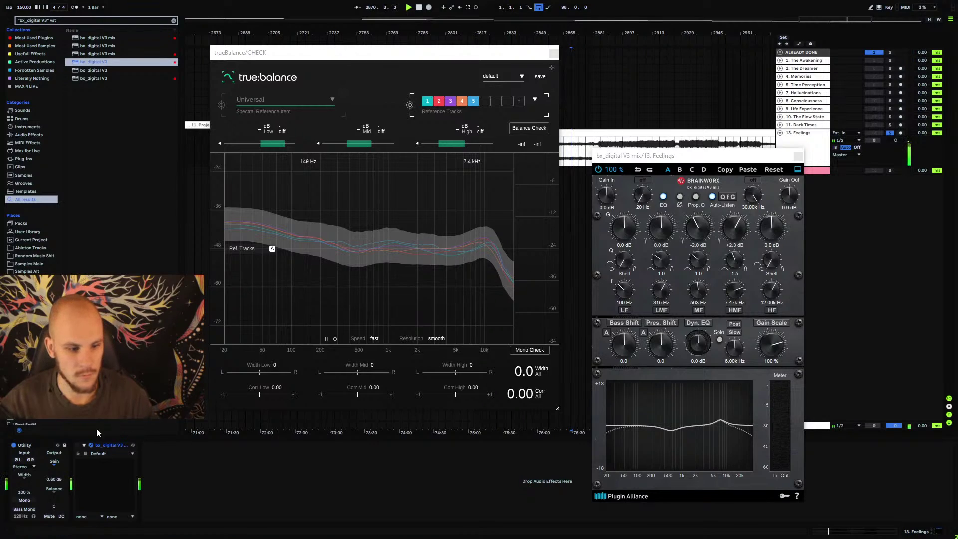
{"action": "left_click", "coordinate": [80, 446]}
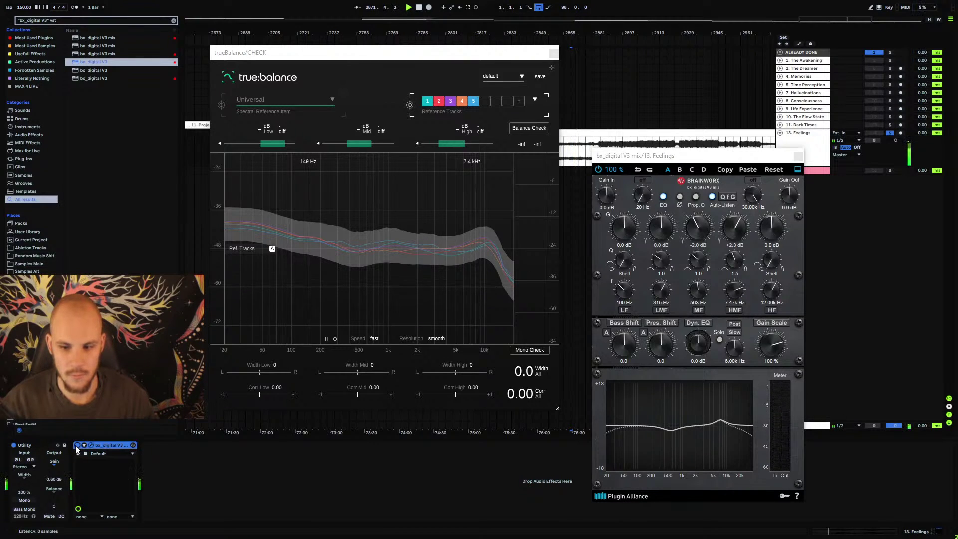
{"action": "left_click", "coordinate": [608, 145]}
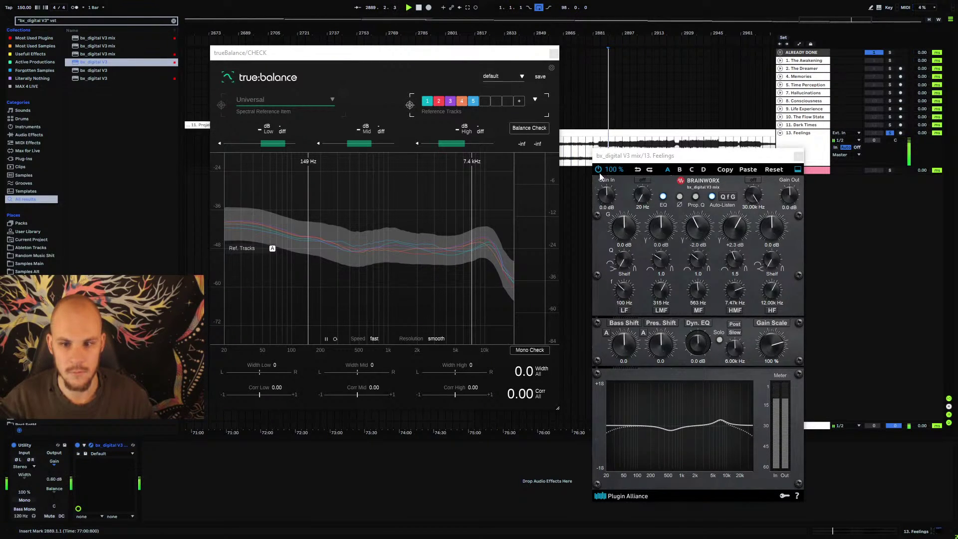
{"action": "left_click", "coordinate": [77, 445]}
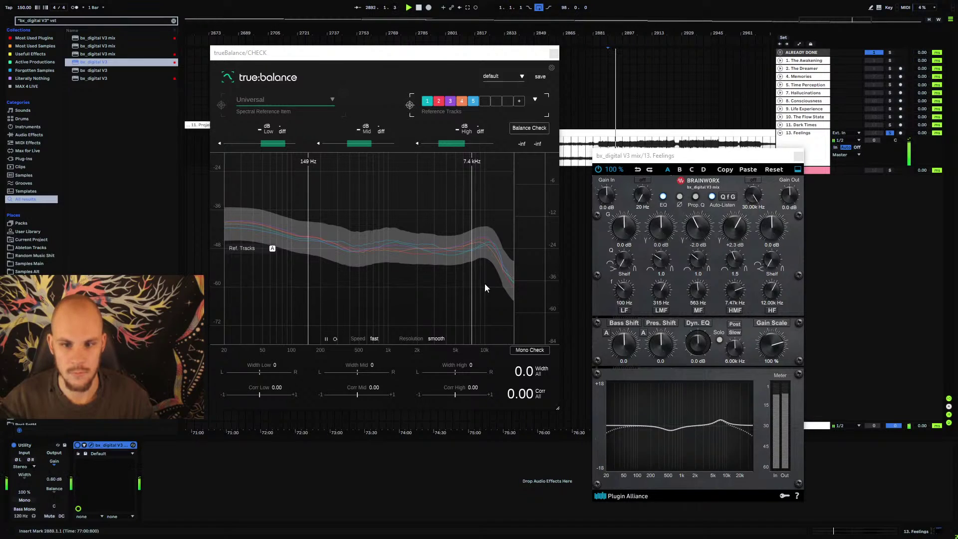
{"action": "left_click_drag", "start_coordinate": [741, 225], "coordinate": [741, 228]}
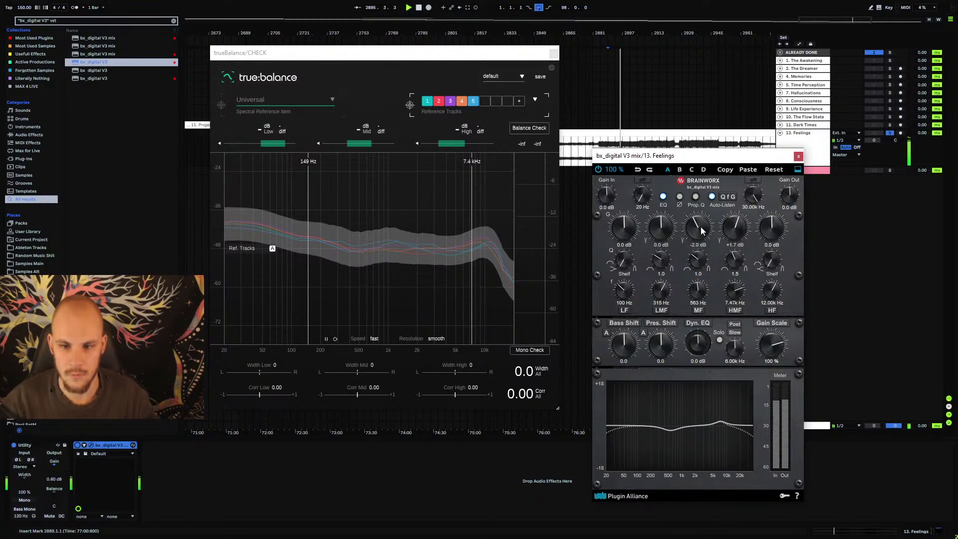
- Rearrange the bx_digital V3 mix and trueBalance windows so the whole 13. Feelings clip in the arrangement is uncovered
{"action": "left_click_drag", "start_coordinate": [723, 155], "coordinate": [455, 154]}
{"action": "left_click_drag", "start_coordinate": [449, 54], "coordinate": [831, 71]}
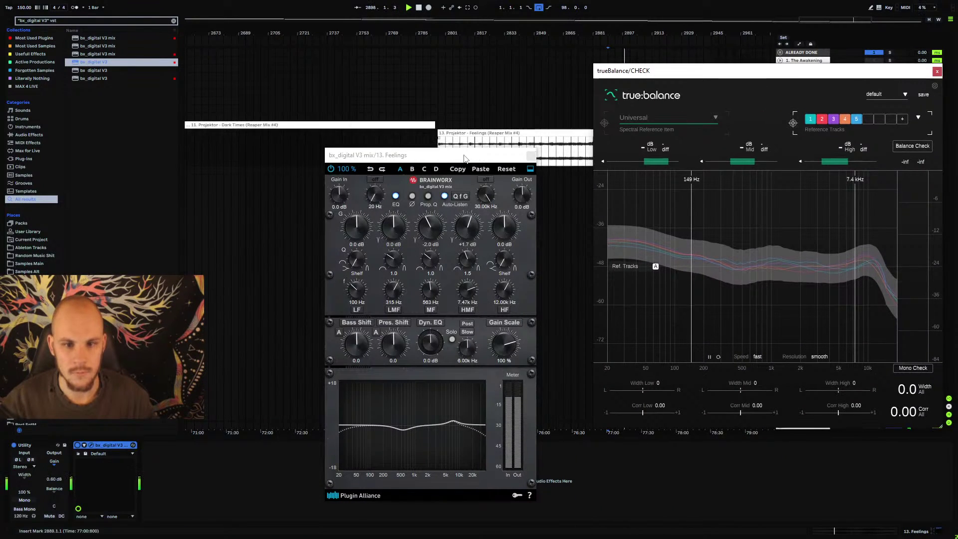
{"action": "left_click_drag", "start_coordinate": [399, 155], "coordinate": [251, 162]}
{"action": "left_click", "coordinate": [496, 149]}
{"action": "key", "text": "minus"}
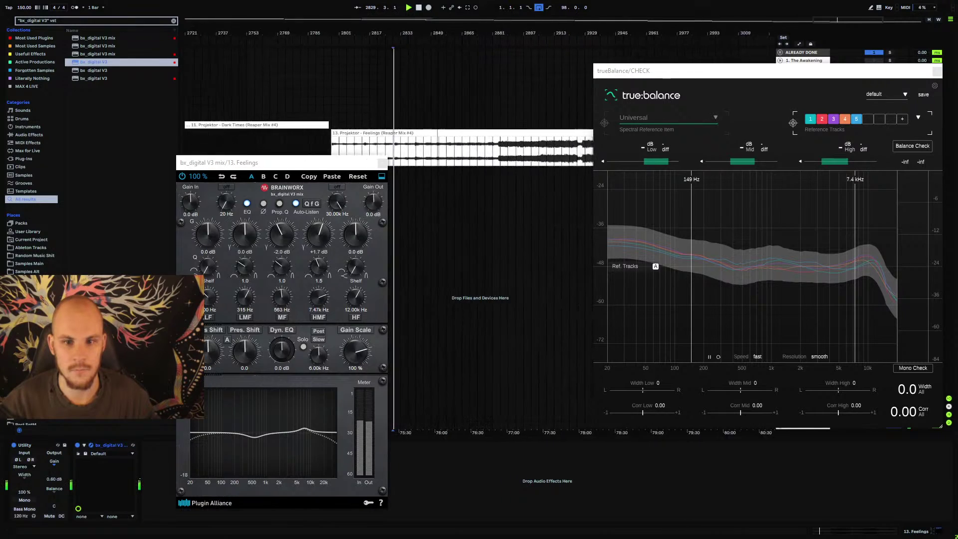
{"action": "left_click_drag", "start_coordinate": [748, 77], "coordinate": [646, 187]}
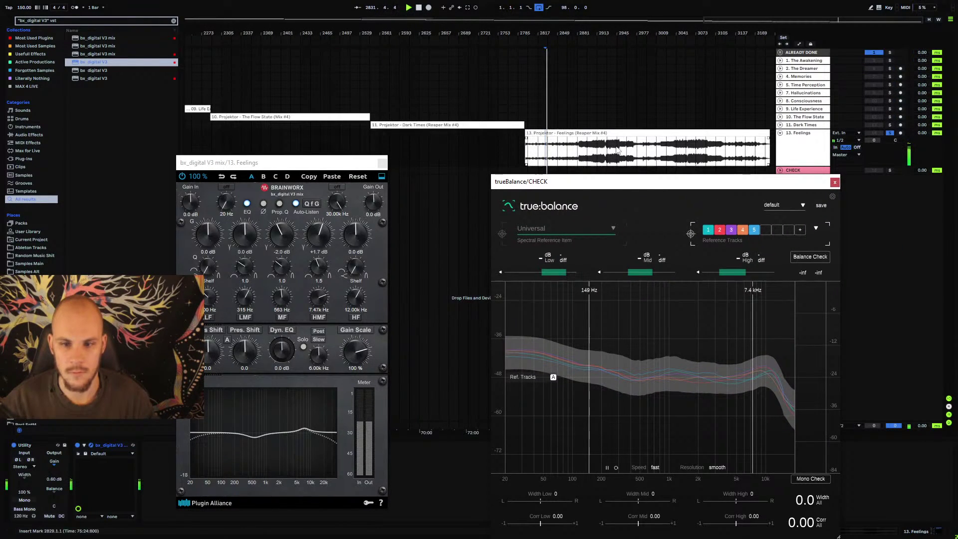
- Listen to the end of the first loud section, the quieter passage and the second loud section of 13. Feelings, and stop playback
{"action": "left_click", "coordinate": [620, 151]}
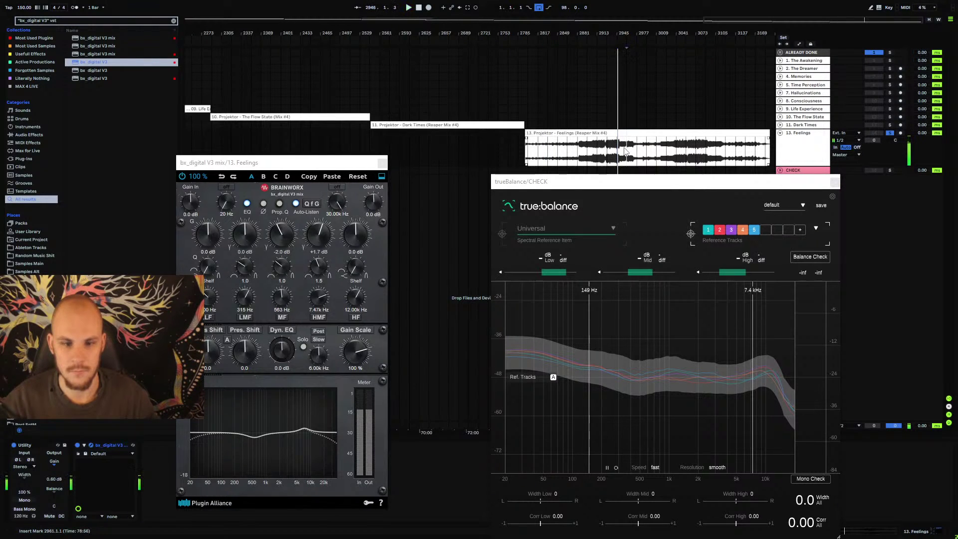
{"action": "left_click", "coordinate": [626, 152]}
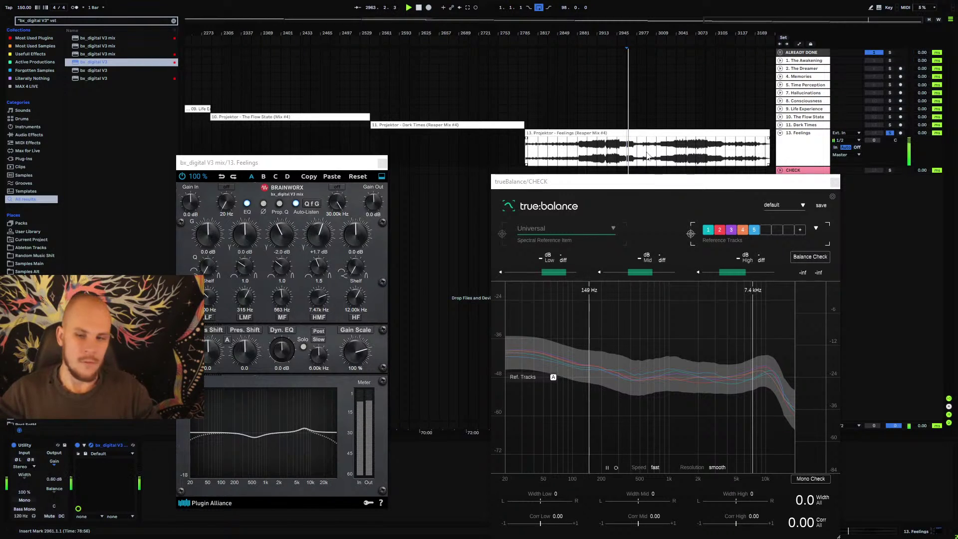
{"action": "left_click", "coordinate": [667, 150]}
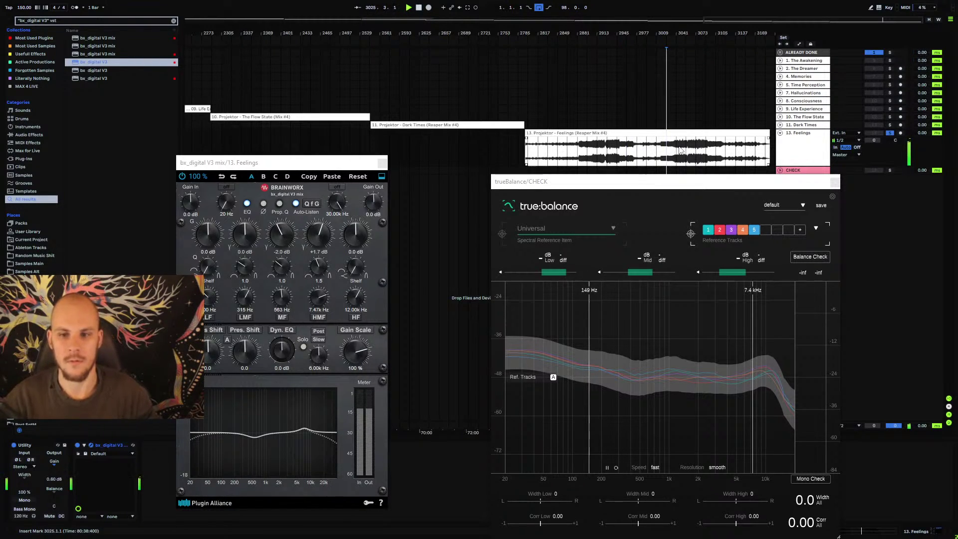
{"action": "left_click", "coordinate": [678, 152]}
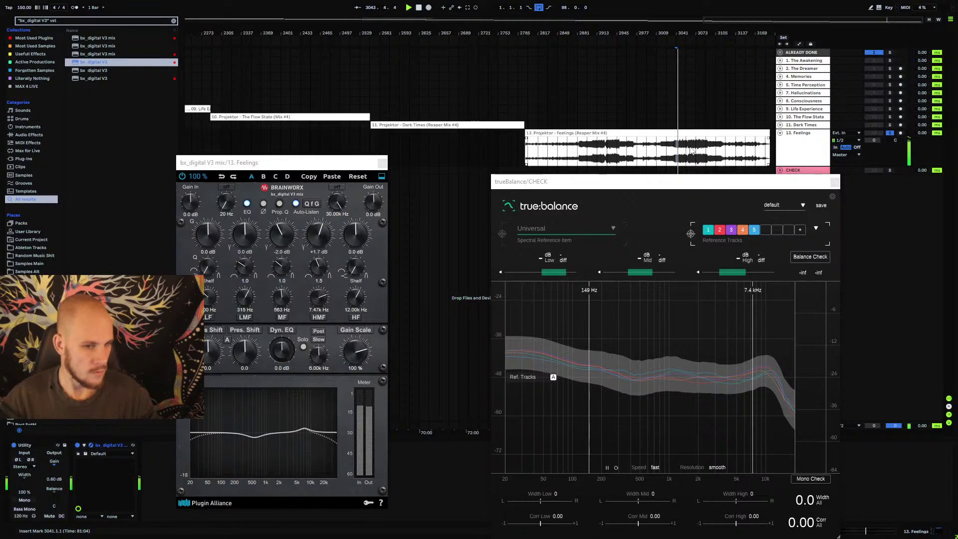
{"action": "key", "text": "space"}
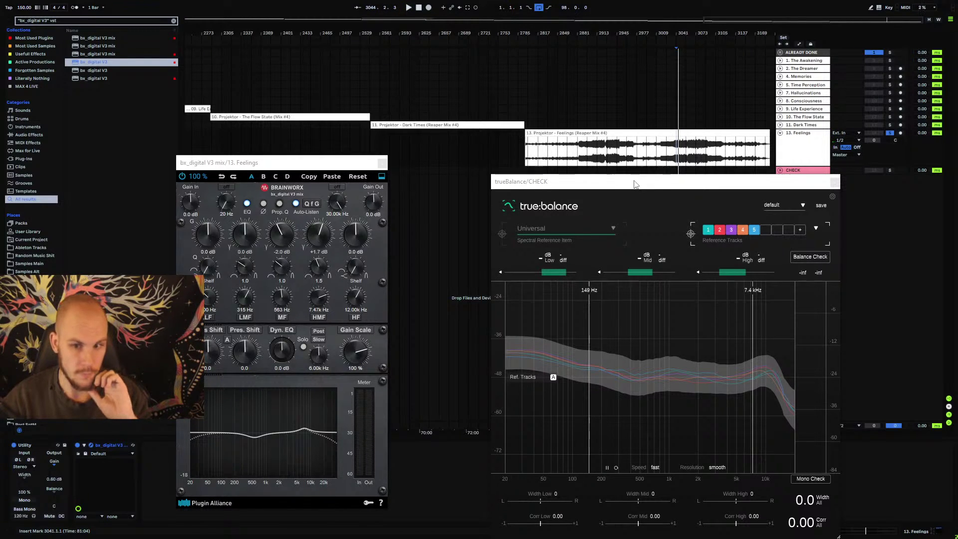
- Place the trueBalance window directly beside the EQ window and collapse the 13. Feelings track
{"action": "left_click_drag", "start_coordinate": [634, 181], "coordinate": [534, 168]}
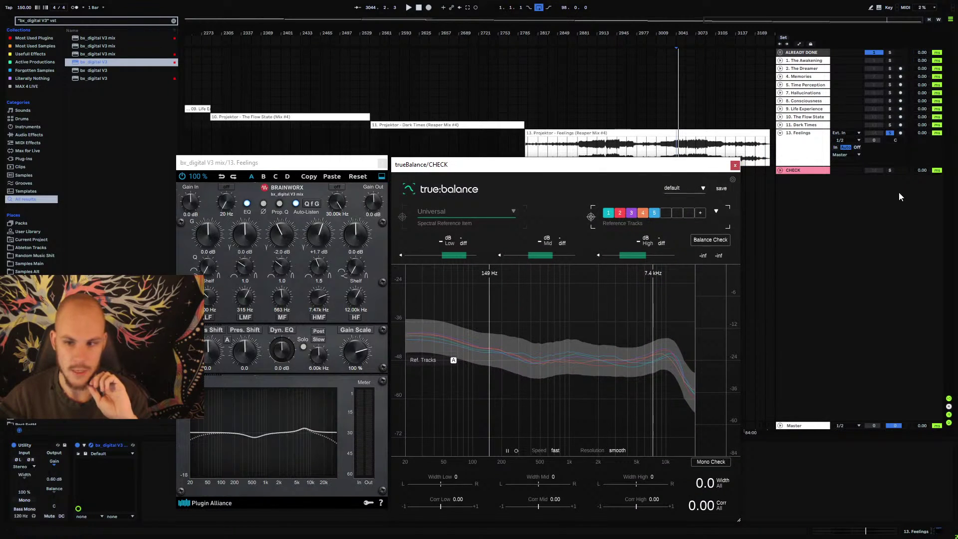
{"action": "left_click", "coordinate": [781, 133]}
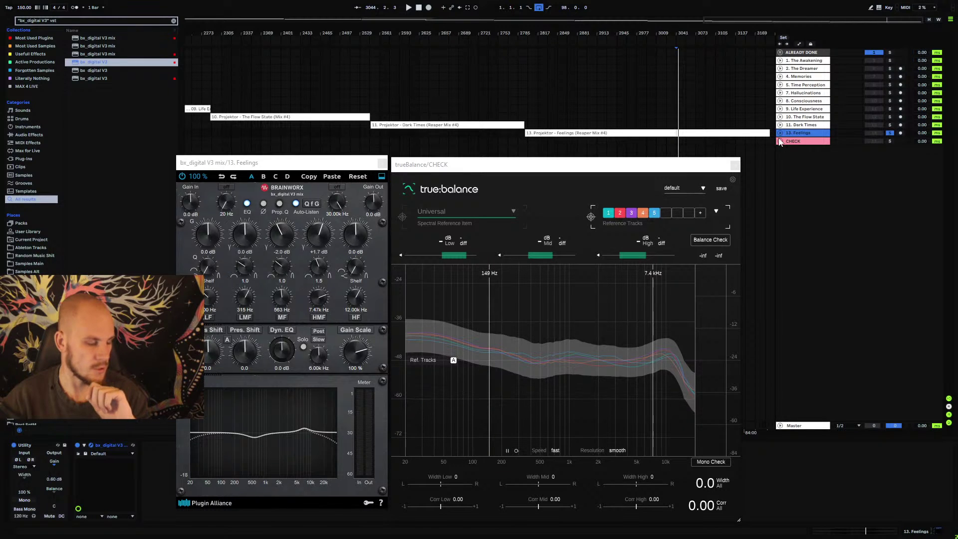
- Clear the bx_digital V3 search, look through the complete plug-in list down to the TR5 processors, and keep the plug-in windows off the list
{"action": "left_click", "coordinate": [44, 159]}
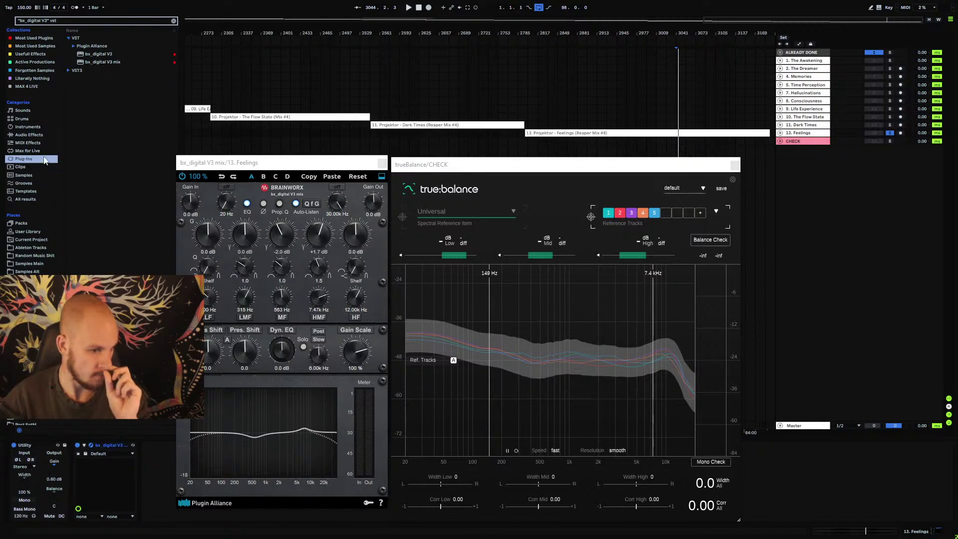
{"action": "left_click", "coordinate": [173, 21]}
{"action": "scroll", "coordinate": [115, 183], "scroll_direction": "down", "scroll_amount": 10}
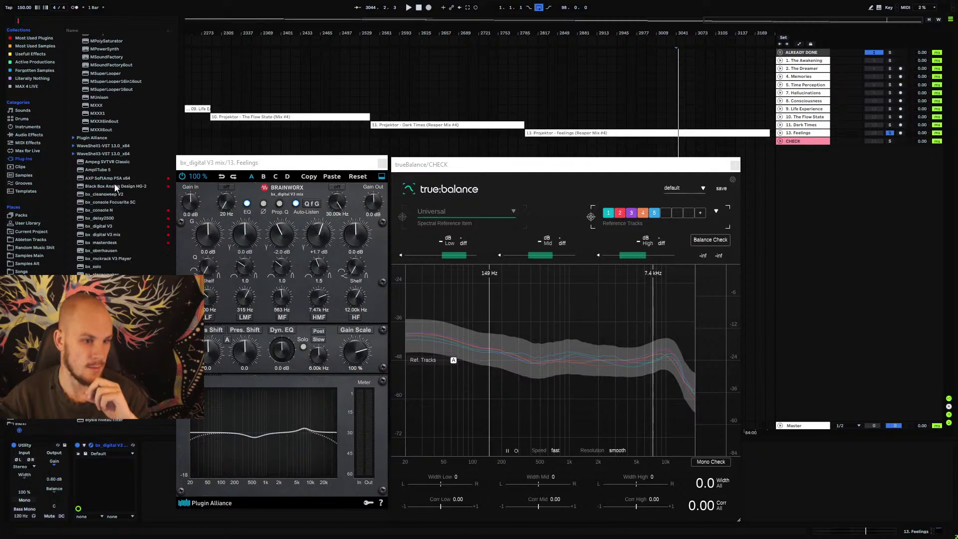
{"action": "scroll", "coordinate": [136, 192], "scroll_direction": "down", "scroll_amount": 8}
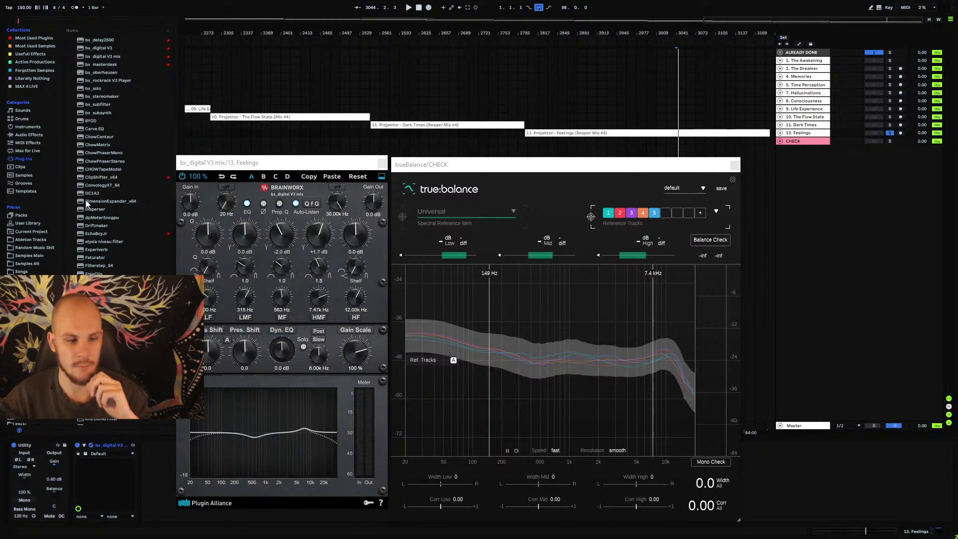
{"action": "left_click_drag", "start_coordinate": [226, 162], "coordinate": [232, 162]}
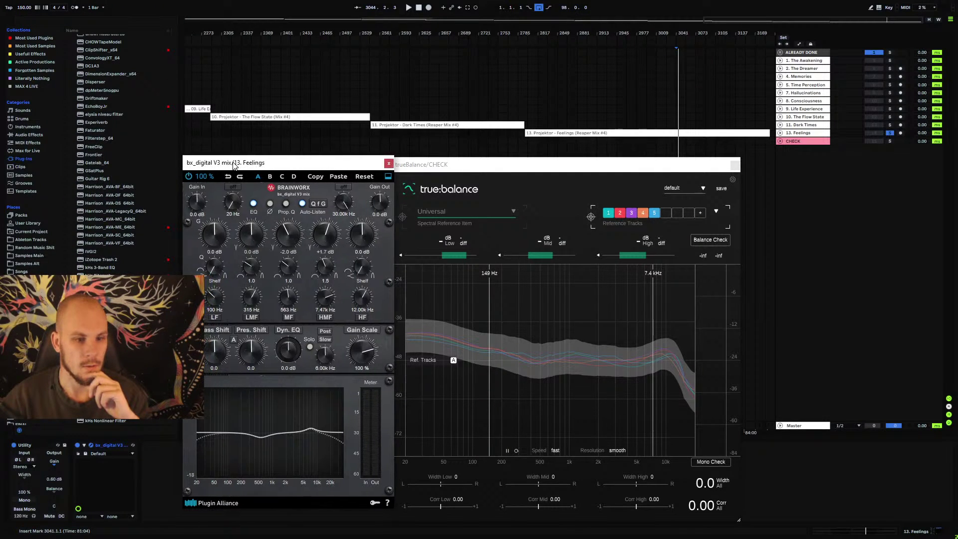
{"action": "left_click_drag", "start_coordinate": [449, 168], "coordinate": [455, 167]}
{"action": "scroll", "coordinate": [131, 155], "scroll_direction": "down", "scroll_amount": 2}
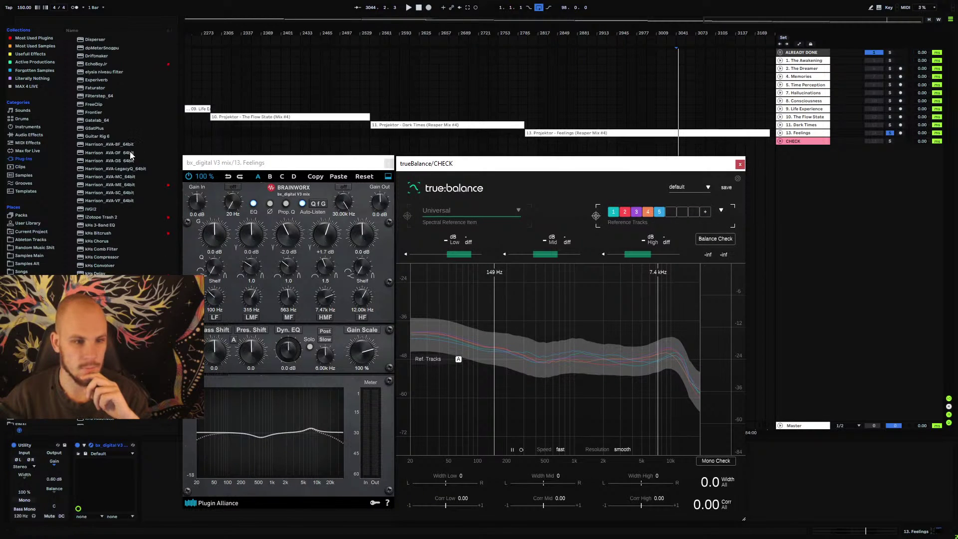
{"action": "scroll", "coordinate": [173, 200], "scroll_direction": "down", "scroll_amount": 20}
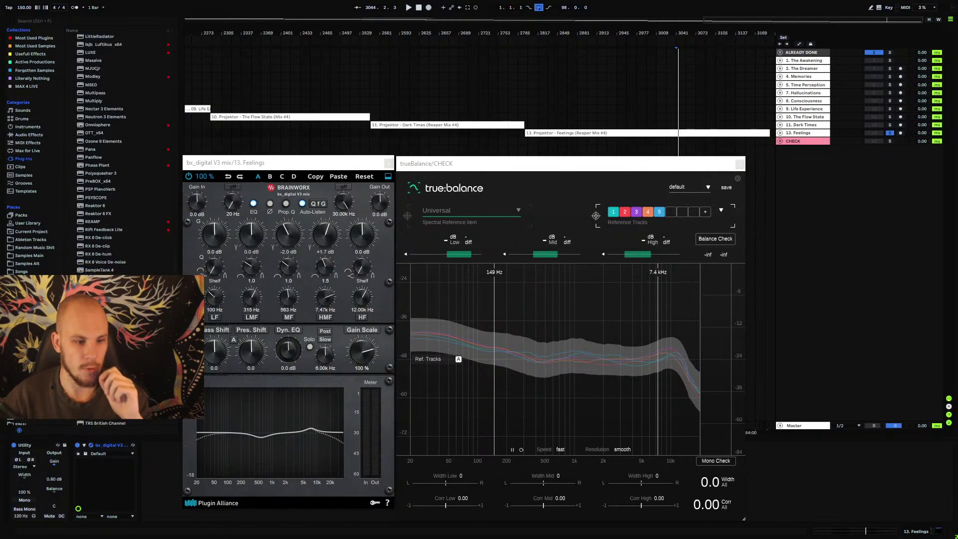
{"action": "scroll", "coordinate": [169, 210], "scroll_direction": "down", "scroll_amount": 5}
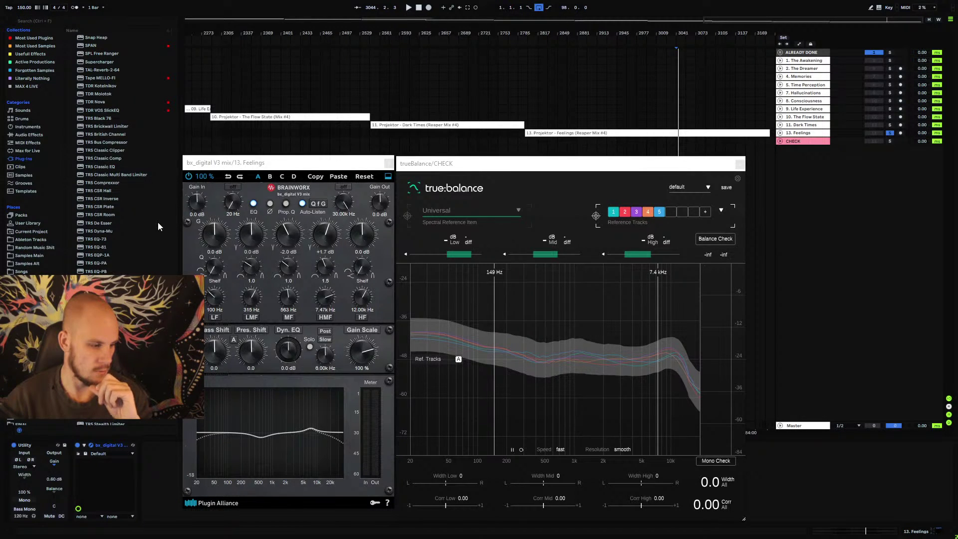
{"action": "scroll", "coordinate": [138, 204], "scroll_direction": "down", "scroll_amount": 3}
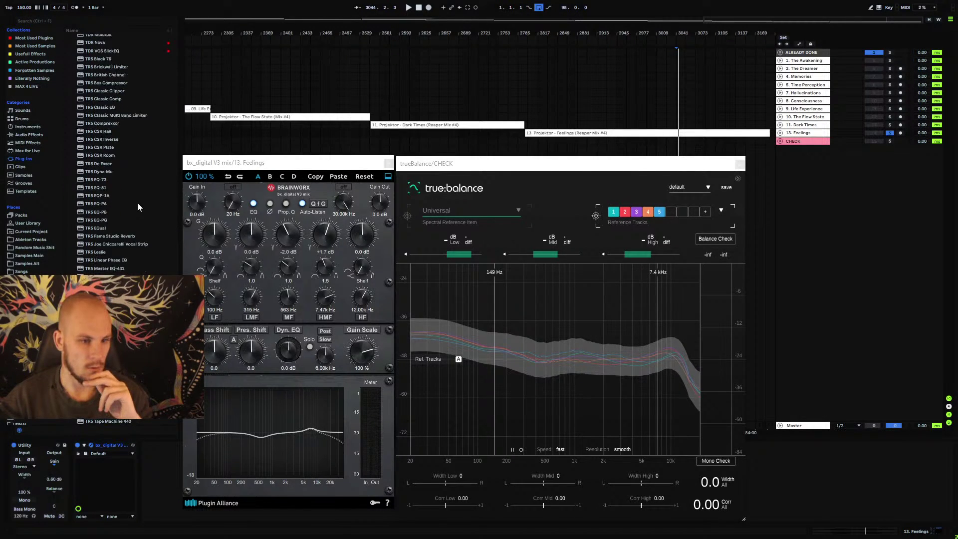
{"action": "scroll", "coordinate": [137, 203], "scroll_direction": "down", "scroll_amount": 5}
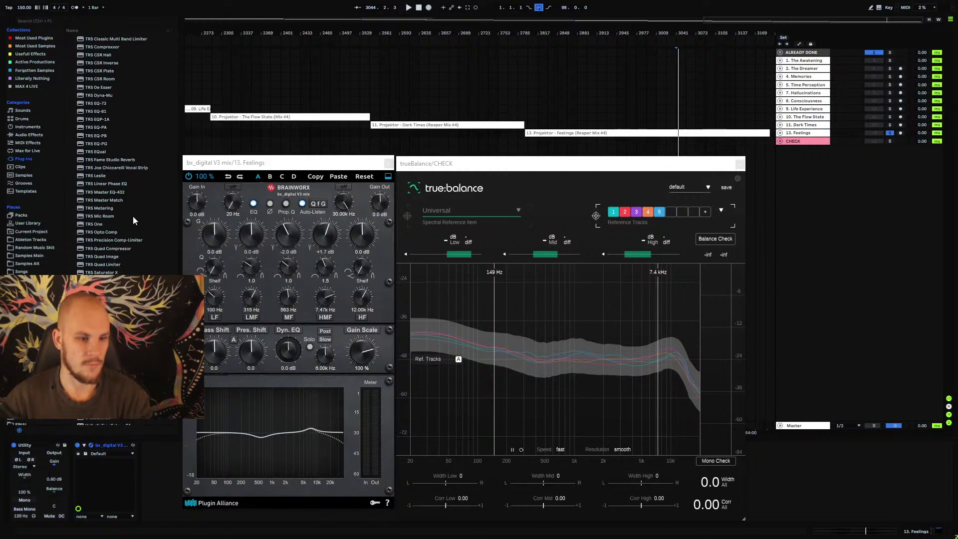
{"action": "scroll", "coordinate": [133, 215], "scroll_direction": "up", "scroll_amount": 5}
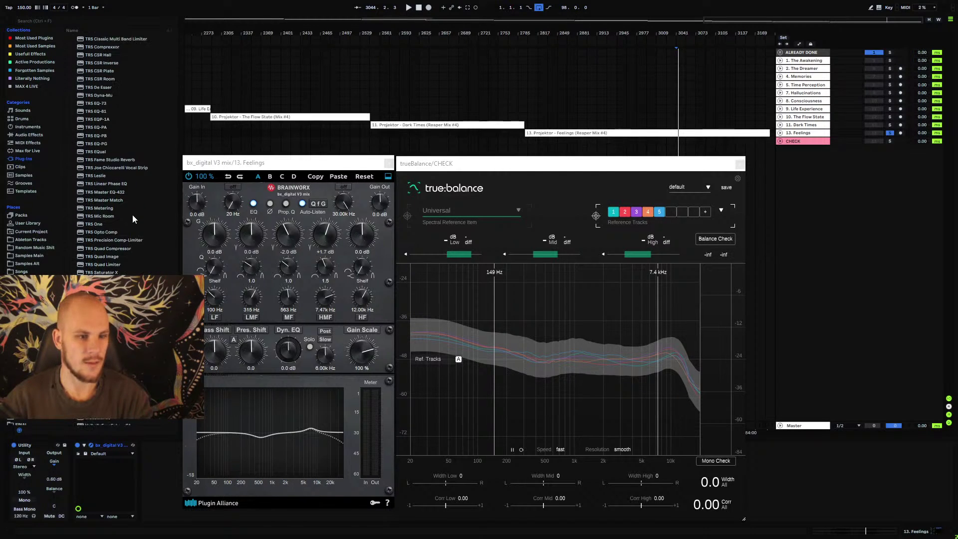
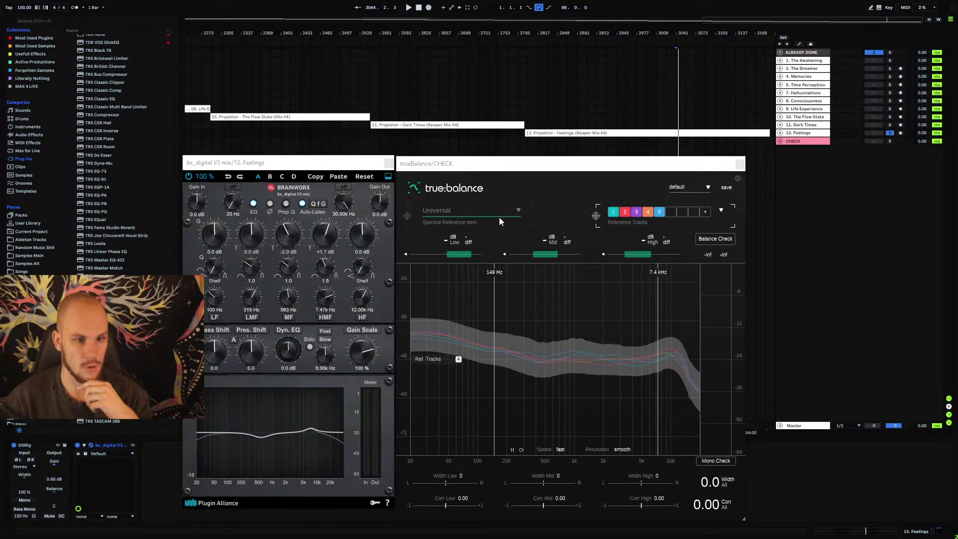
- Close the trueBalance window and place the bx_digital V3 mix window centrally over the arrangement
{"action": "left_click", "coordinate": [740, 164]}
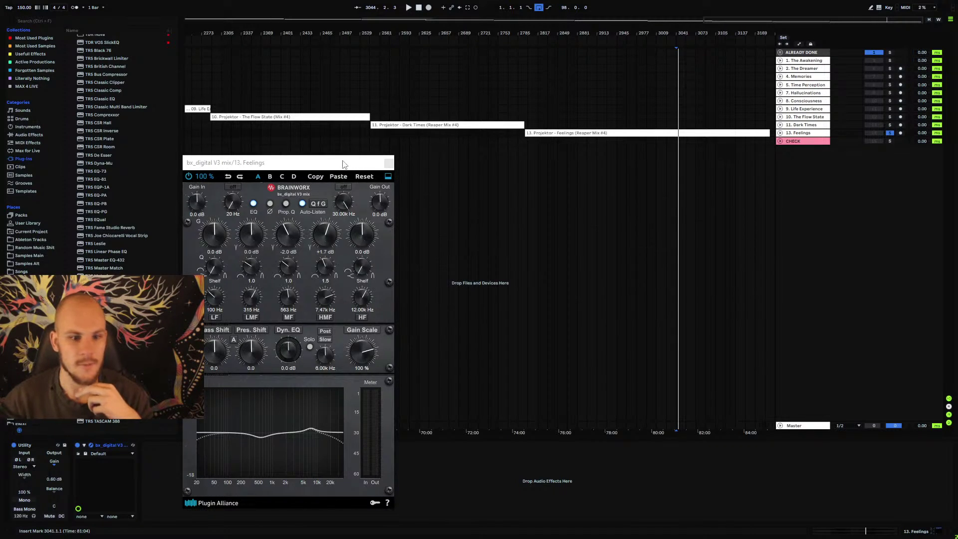
{"action": "left_click_drag", "start_coordinate": [343, 164], "coordinate": [534, 158]}
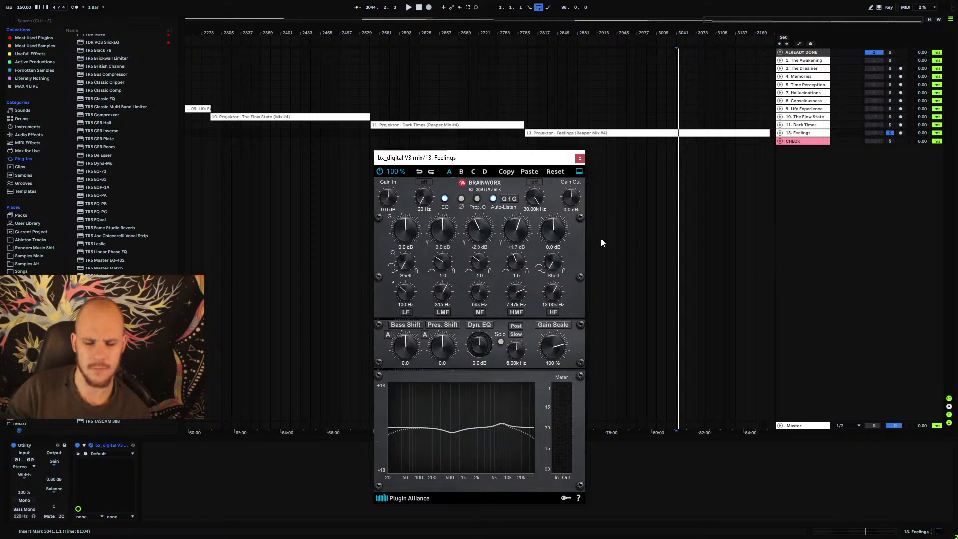
{"action": "left_click_drag", "start_coordinate": [467, 162], "coordinate": [457, 156]}
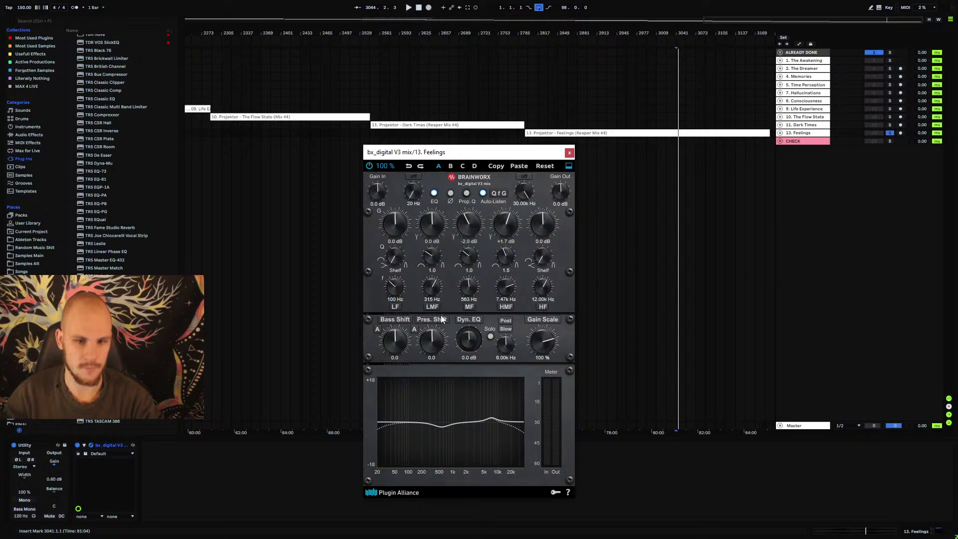
- Collapse the MeldaProduction folder in the VST plug-in list and expand the Plugin Alliance folder
{"action": "scroll", "coordinate": [126, 226], "scroll_direction": "up", "scroll_amount": 8}
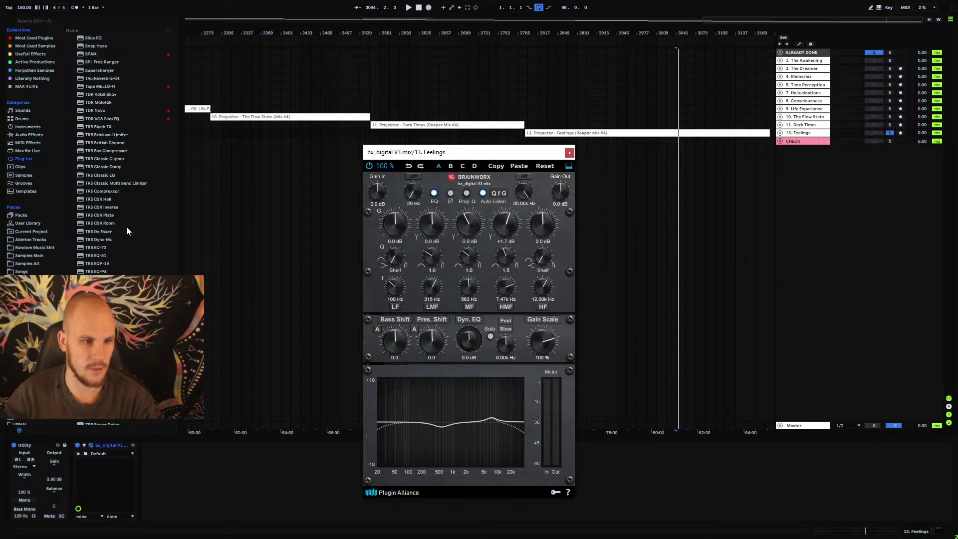
{"action": "scroll", "coordinate": [175, 188], "scroll_direction": "up", "scroll_amount": 15}
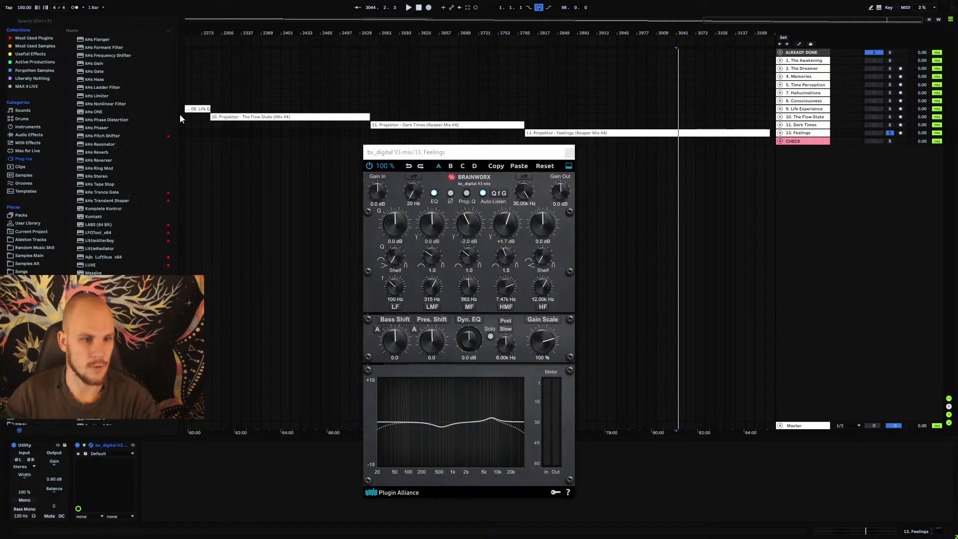
{"action": "scroll", "coordinate": [173, 139], "scroll_direction": "up", "scroll_amount": 15}
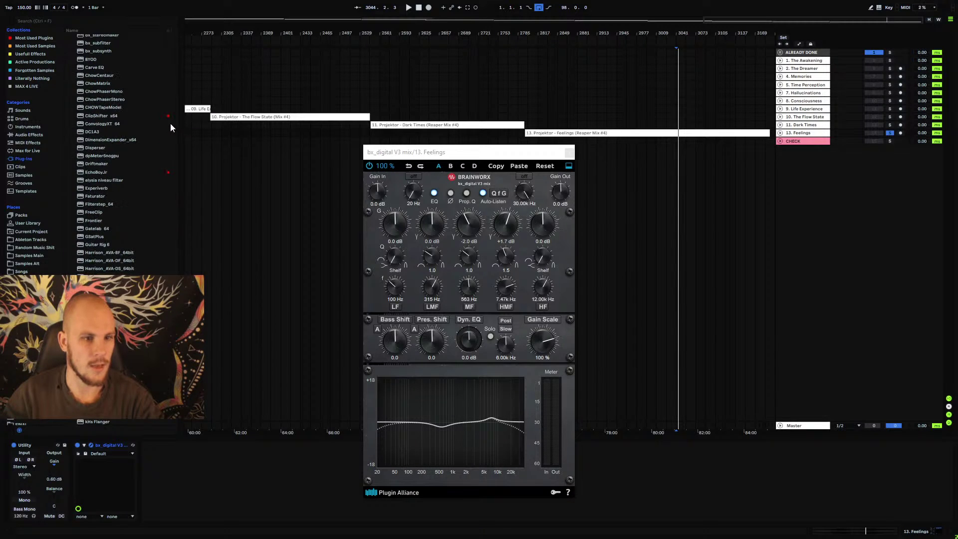
{"action": "scroll", "coordinate": [115, 169], "scroll_direction": "up", "scroll_amount": 15}
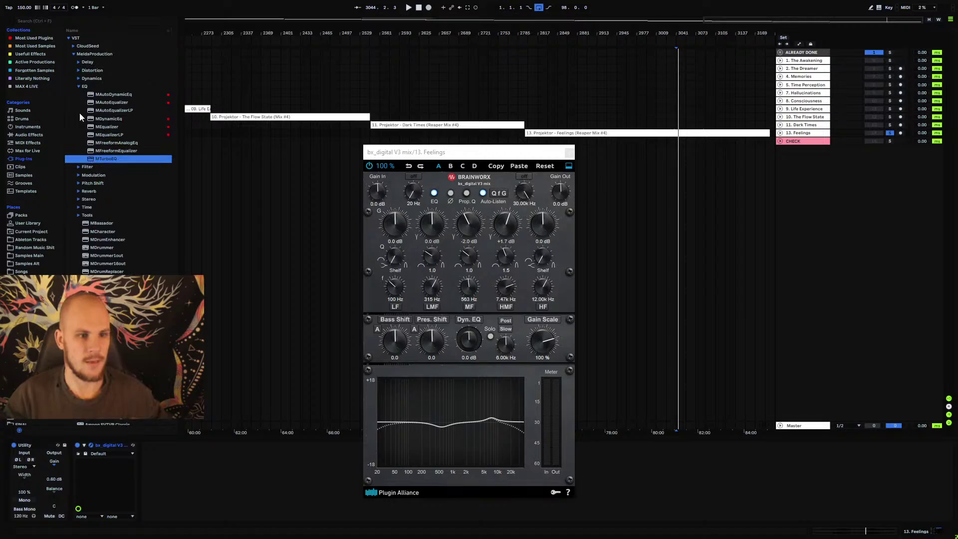
{"action": "left_click", "coordinate": [67, 39]}
{"action": "left_click", "coordinate": [72, 54]}
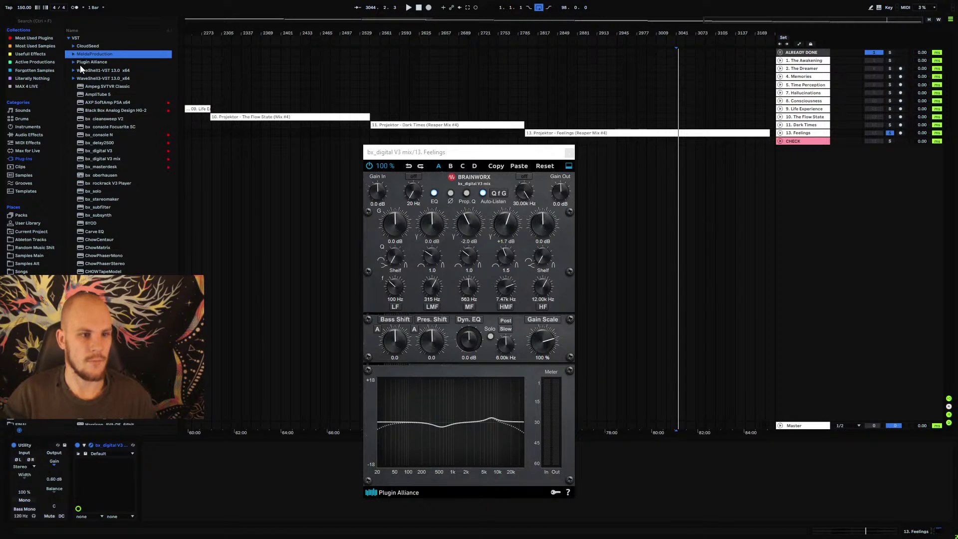
{"action": "left_click", "coordinate": [79, 64]}
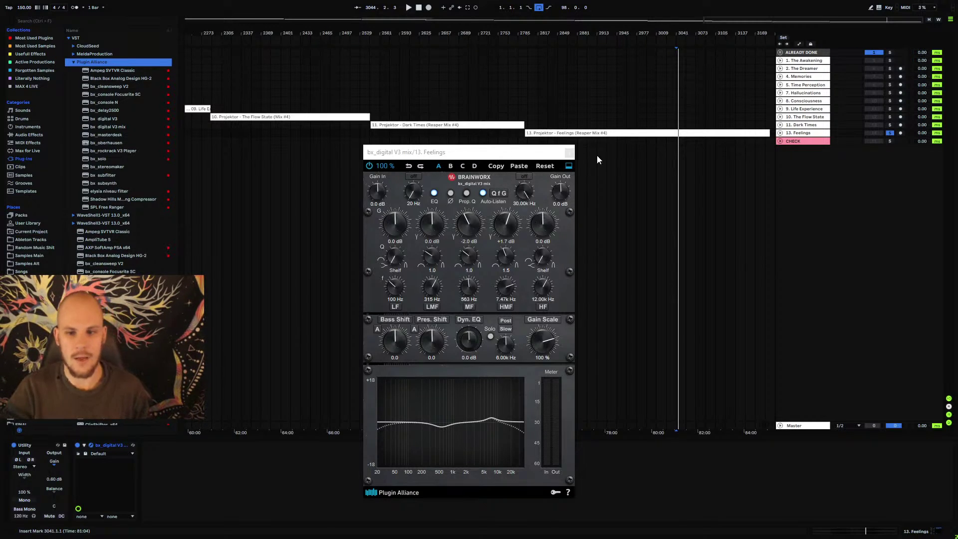
- Close the bx_digital V3 mix window and unsolo the 13. Feelings track
{"action": "left_click", "coordinate": [569, 152]}
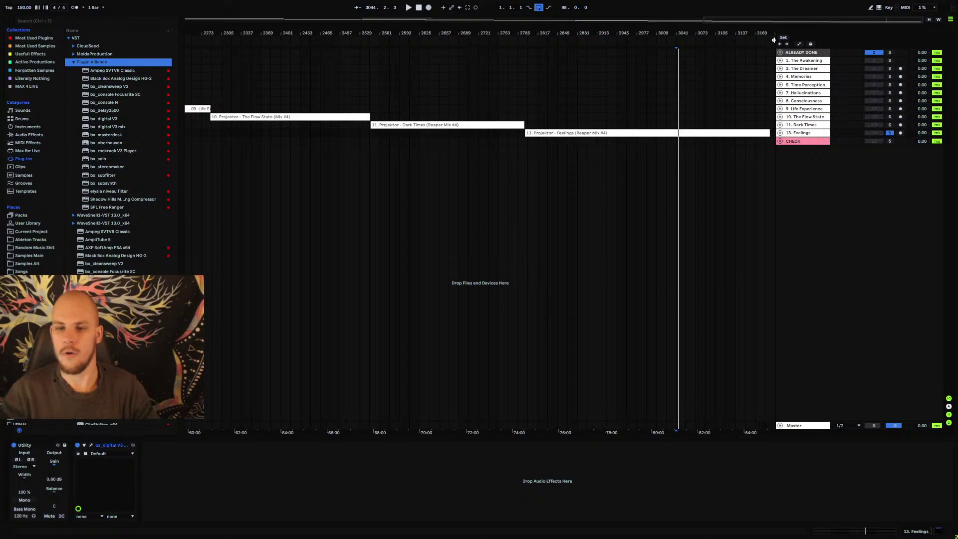
{"action": "left_click", "coordinate": [798, 133]}
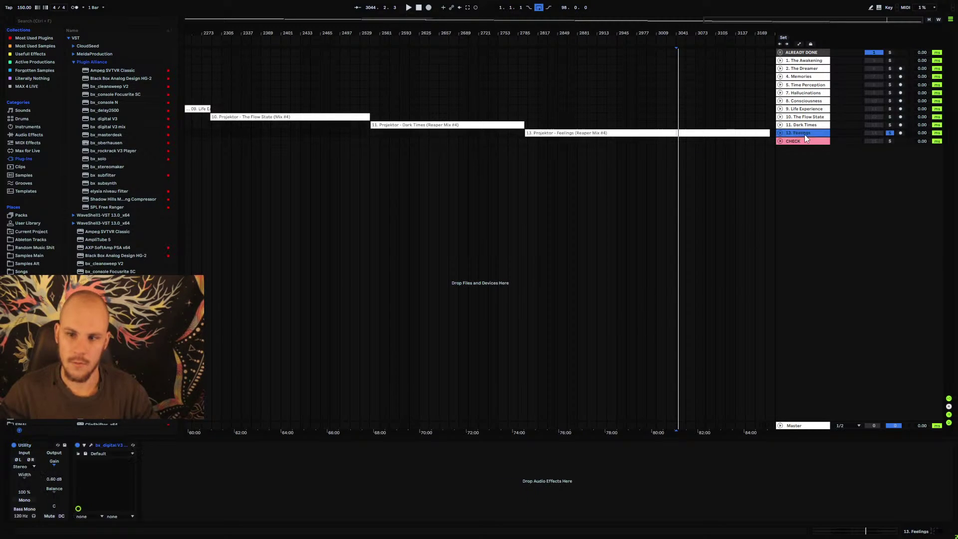
{"action": "left_click", "coordinate": [890, 133]}
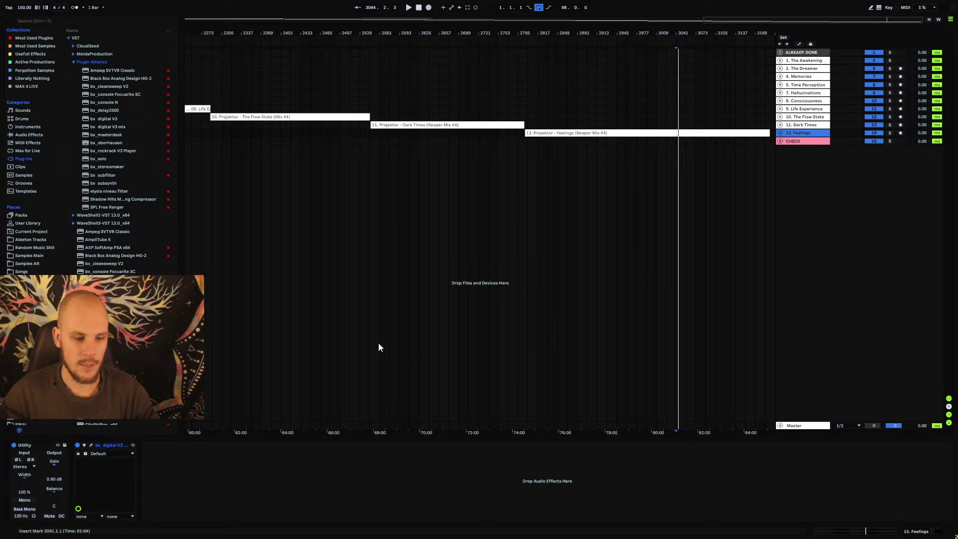
- Try Black Box Analog Design HG-2 after the EQ on the expanded 13. Feelings track, remove it, and collapse the track
{"action": "left_click", "coordinate": [780, 133]}
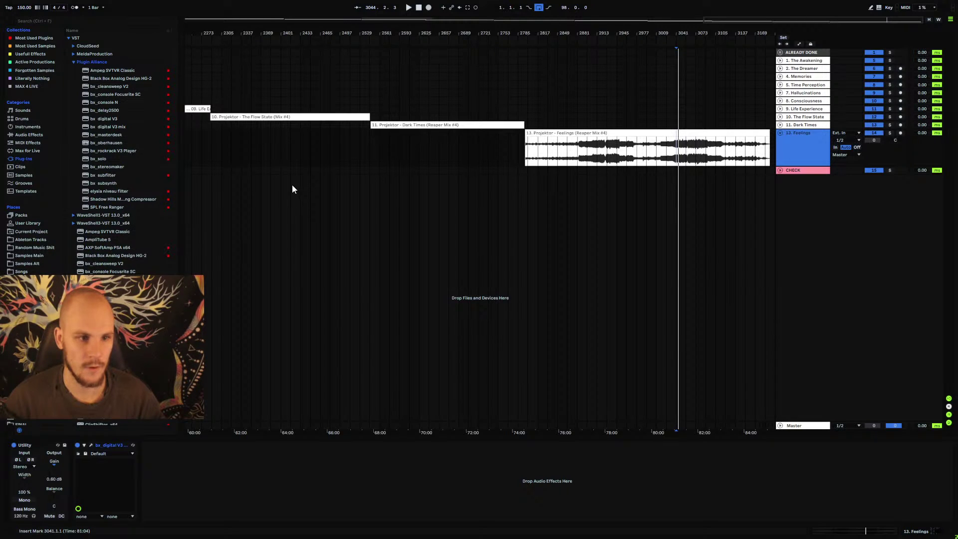
{"action": "left_click", "coordinate": [115, 79]}
{"action": "left_click_drag", "start_coordinate": [125, 78], "coordinate": [231, 491]}
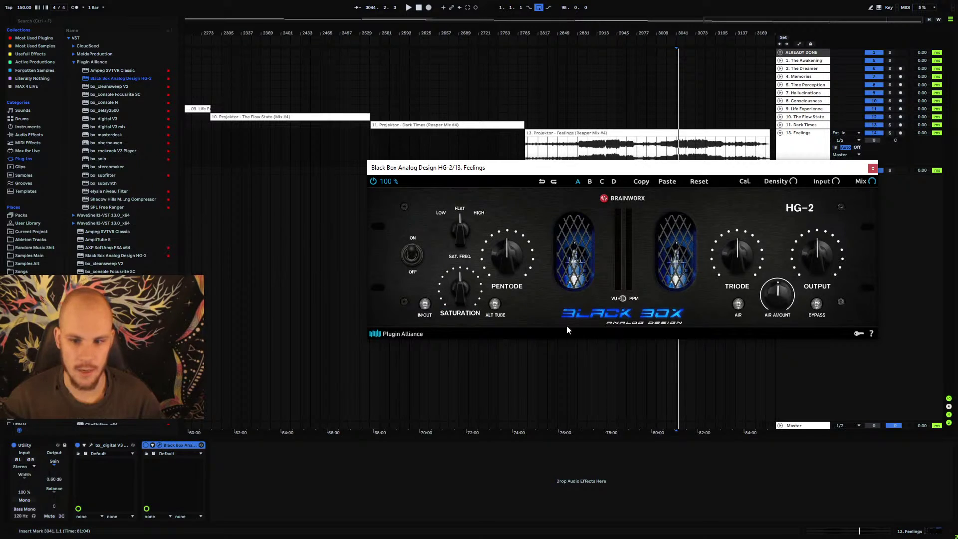
{"action": "left_click_drag", "start_coordinate": [559, 172], "coordinate": [421, 203]}
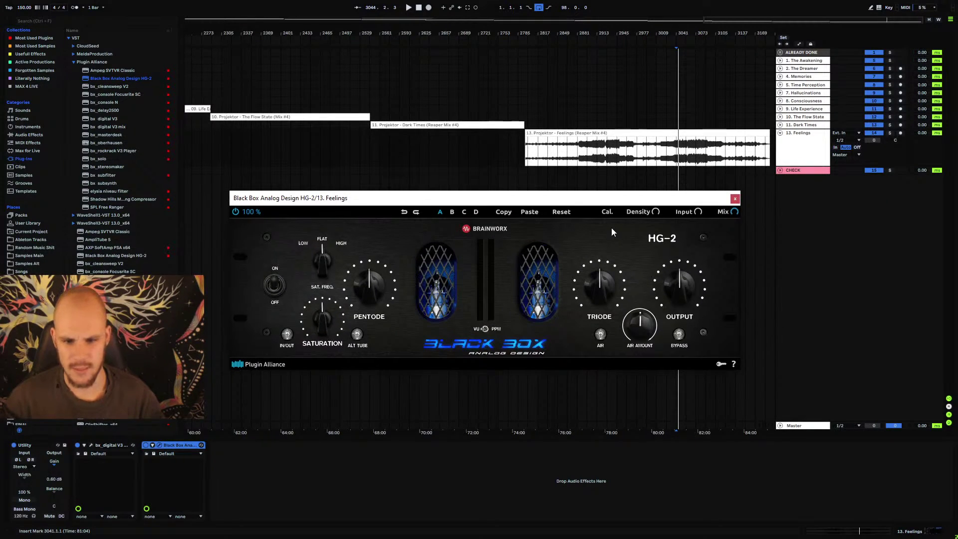
{"action": "left_click", "coordinate": [188, 448]}
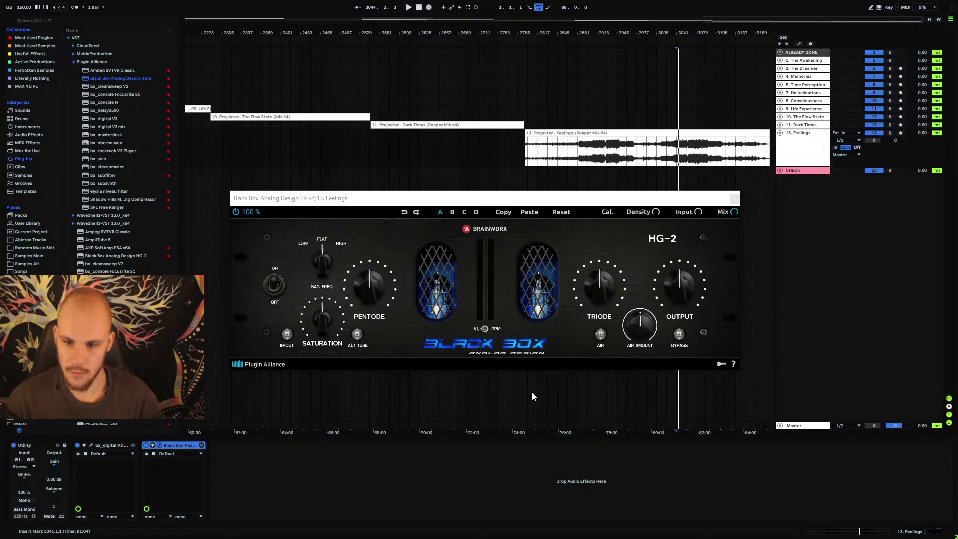
{"action": "key", "text": "Delete"}
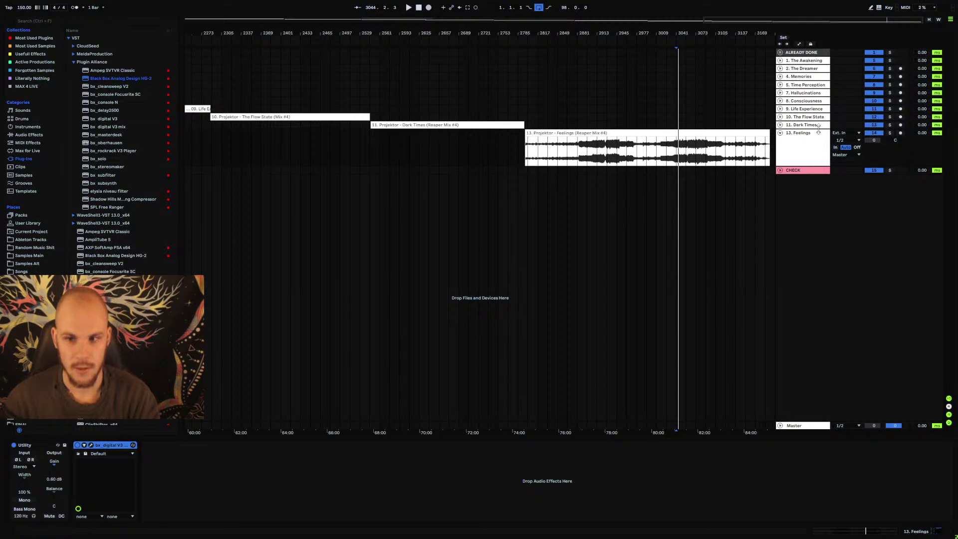
{"action": "left_click", "coordinate": [780, 133]}
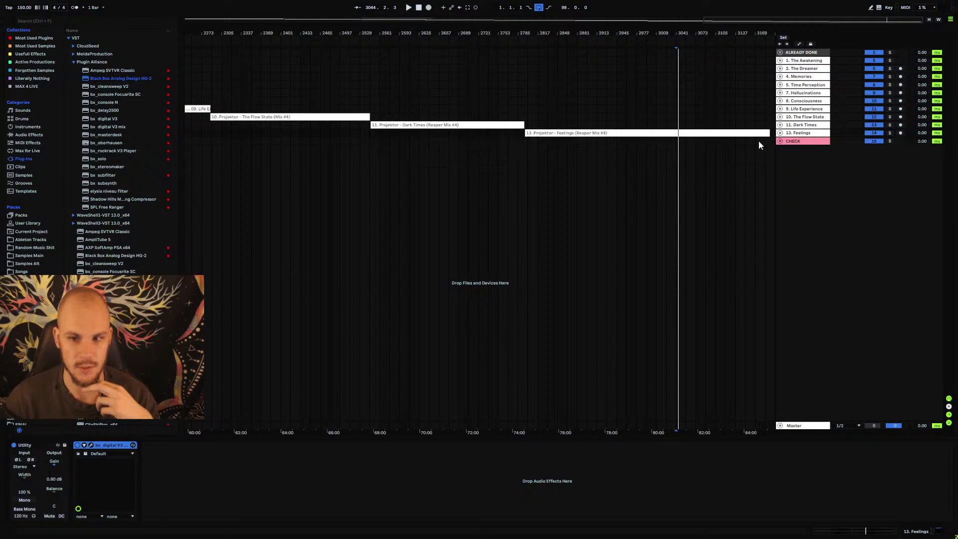
- Look through the plug-ins in the first WaveShell folder, with the Plugin Alliance folder collapsed
{"action": "left_click", "coordinate": [77, 64]}
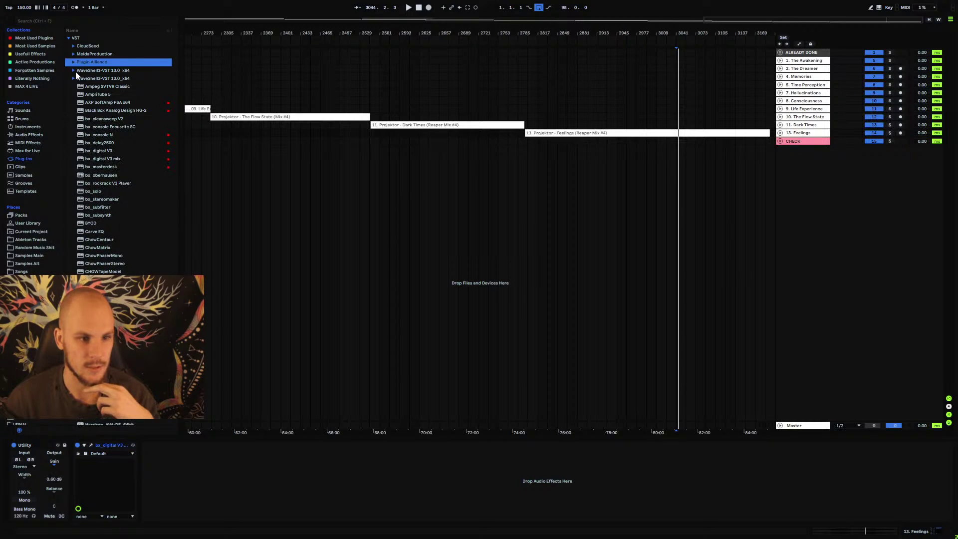
{"action": "key", "text": "Left"}
{"action": "key", "text": "Down"}
{"action": "key", "text": "Right"}
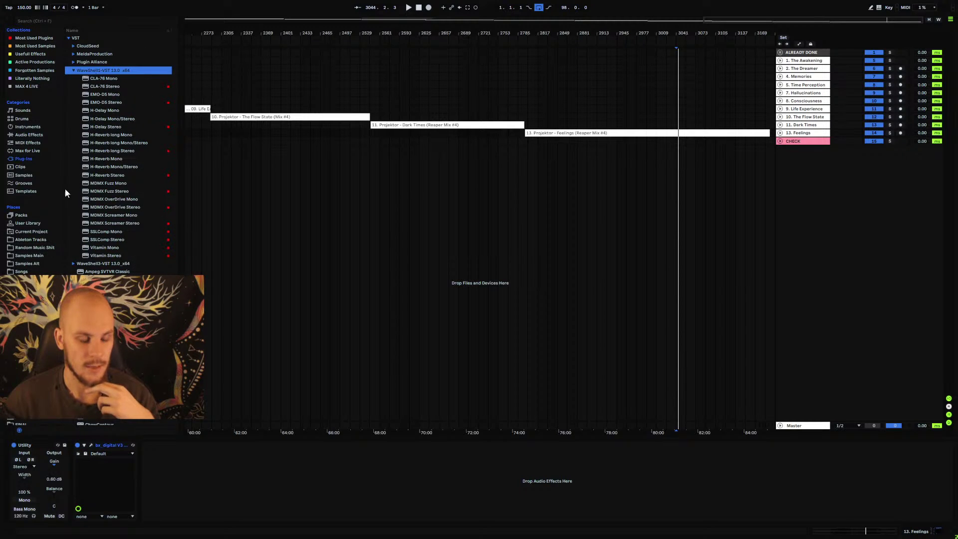
{"action": "left_click", "coordinate": [76, 69]}
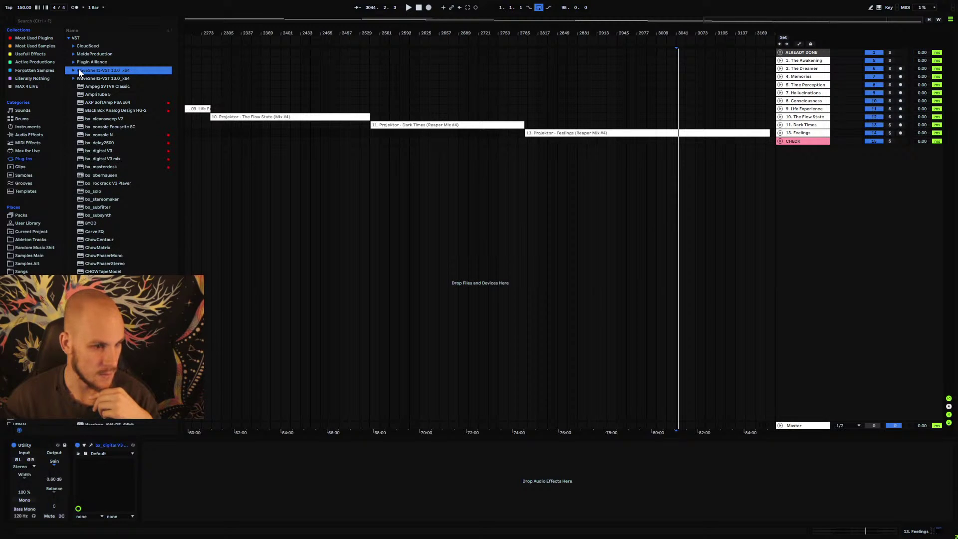
- Expand the Plugin Alliance folder, insert Black Box Analog Design HG-2 on 13. Feelings once more, and delete it from the chain
{"action": "left_click", "coordinate": [75, 63]}
{"action": "left_click_drag", "start_coordinate": [117, 79], "coordinate": [217, 454]}
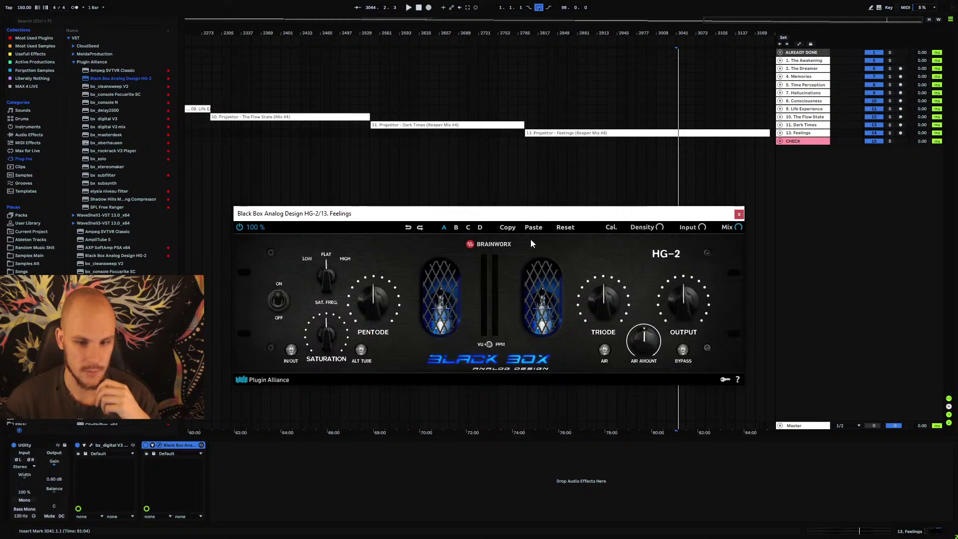
{"action": "left_click", "coordinate": [178, 445]}
{"action": "key", "text": "Delete"}
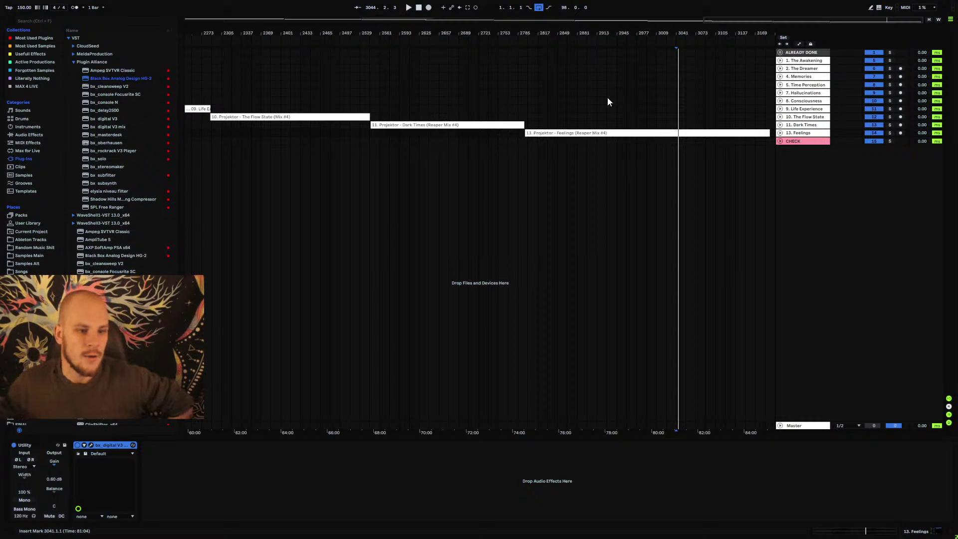
- Try elysia niveau filter after the EQ on 13. Feelings, adjusting its EQ gain and frequency, and delete it from the chain
{"action": "left_click_drag", "start_coordinate": [123, 191], "coordinate": [555, 458]}
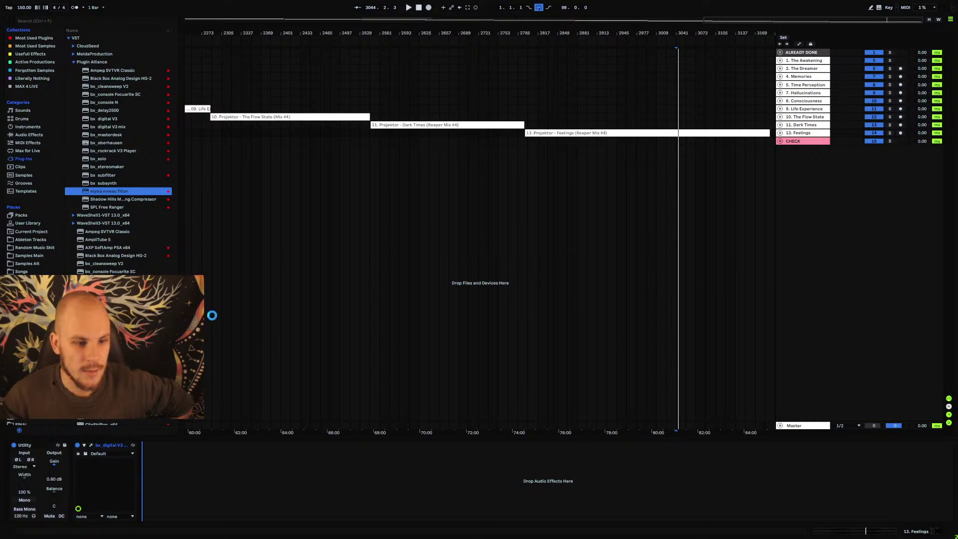
{"action": "left_click_drag", "start_coordinate": [474, 197], "coordinate": [516, 128]}
{"action": "mouse_move", "coordinate": [608, 150]}
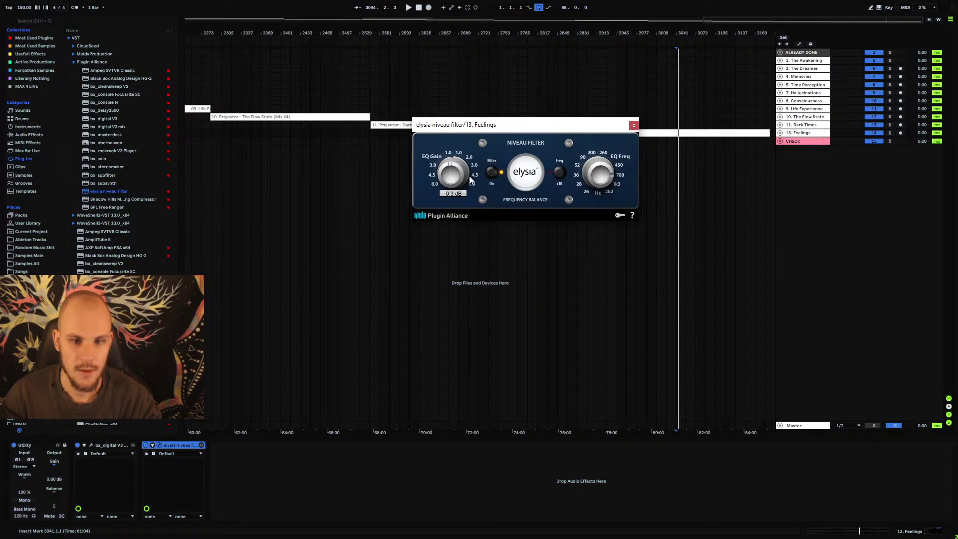
{"action": "left_click_drag", "start_coordinate": [470, 178], "coordinate": [461, 172]}
{"action": "mouse_move", "coordinate": [606, 175]}
{"action": "left_mouse_down"}
{"action": "mouse_move", "coordinate": [606, 197]}
{"action": "mouse_move", "coordinate": [608, 187]}
{"action": "left_mouse_up"}
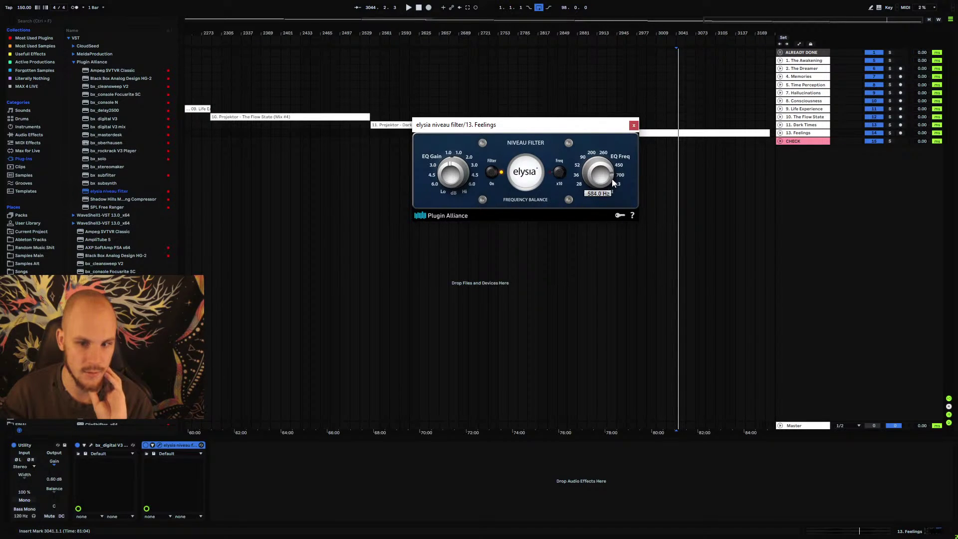
{"action": "left_click_drag", "start_coordinate": [614, 178], "coordinate": [617, 176]}
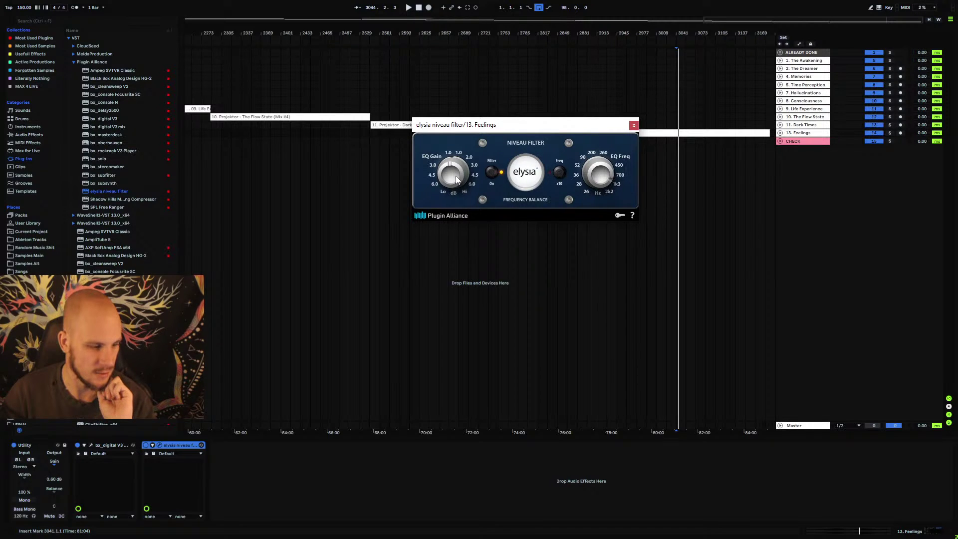
{"action": "mouse_move", "coordinate": [458, 176]}
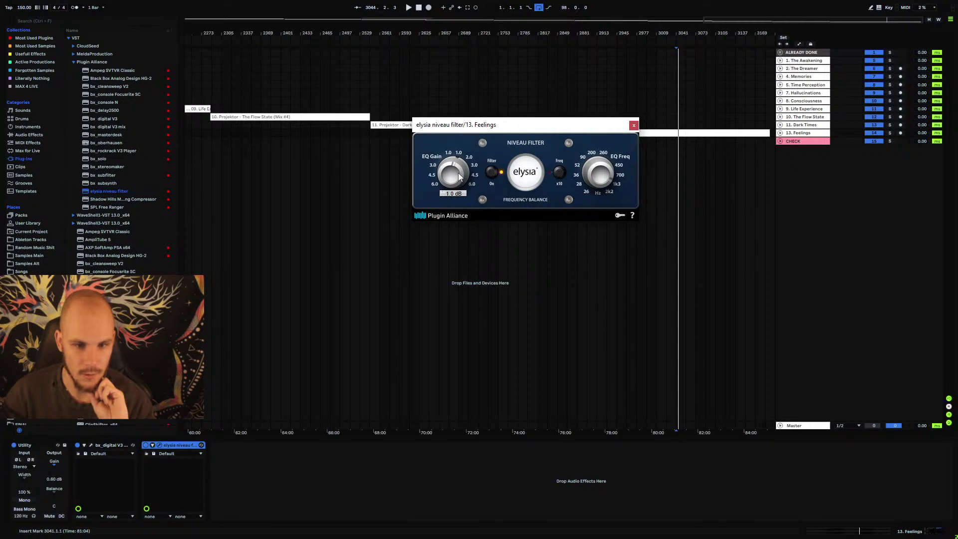
{"action": "left_click_drag", "start_coordinate": [460, 171], "coordinate": [464, 170]}
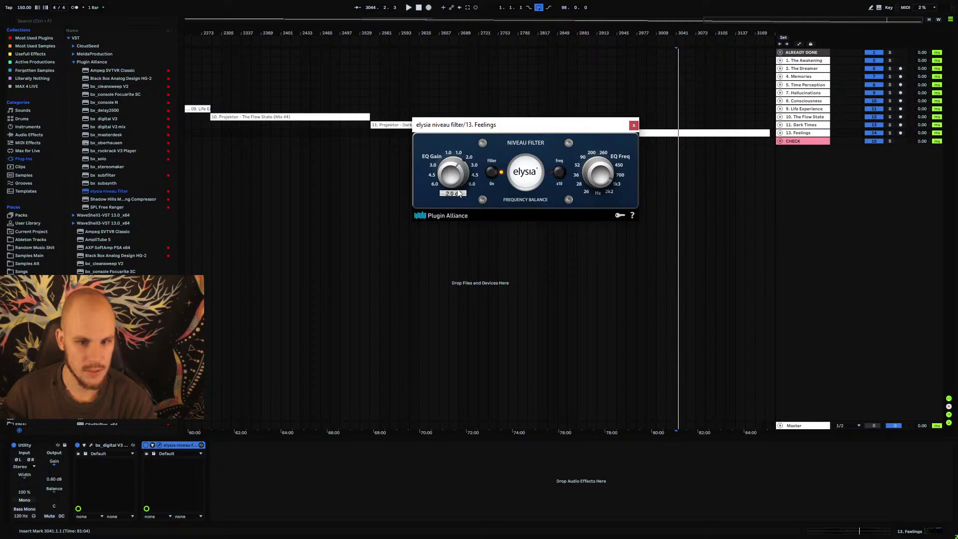
{"action": "left_click_drag", "start_coordinate": [442, 185], "coordinate": [461, 169]}
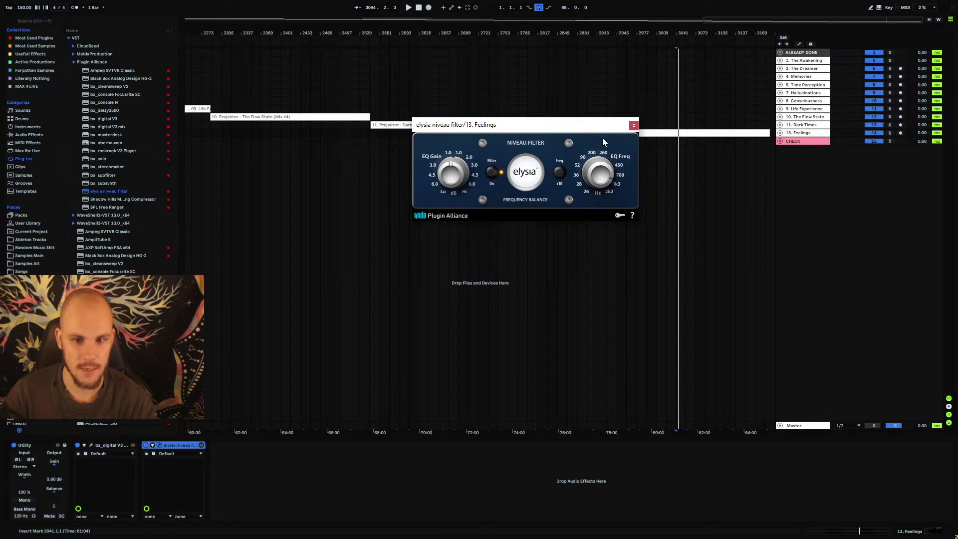
{"action": "left_click", "coordinate": [634, 125]}
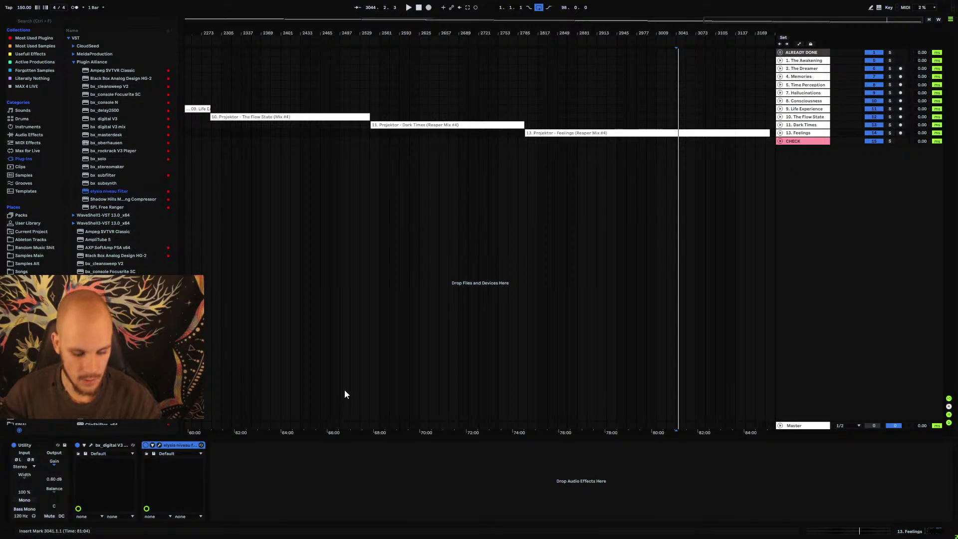
{"action": "key", "text": "Delete"}
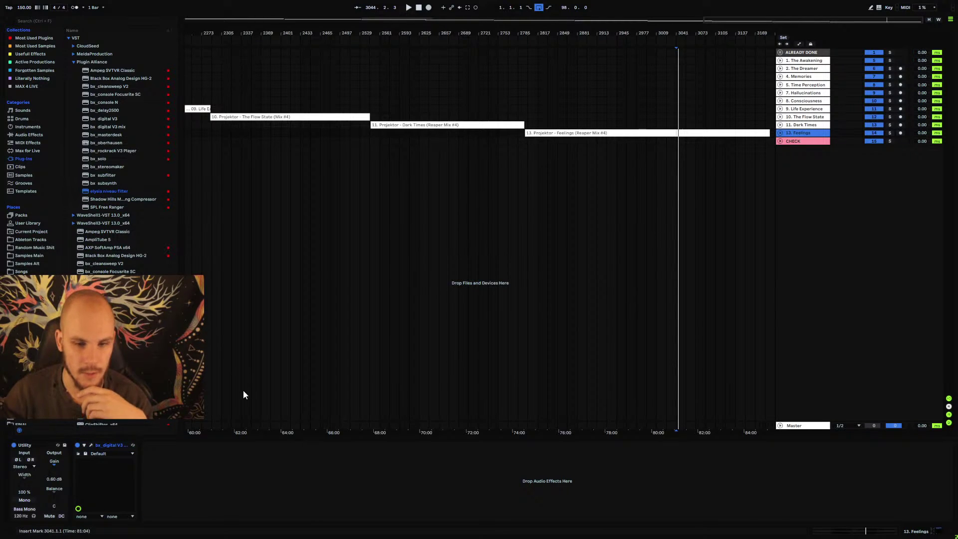
- Expand the 13. Feelings track and place the insert marker at bar 2881, where its first louder section starts
{"action": "left_click", "coordinate": [780, 133]}
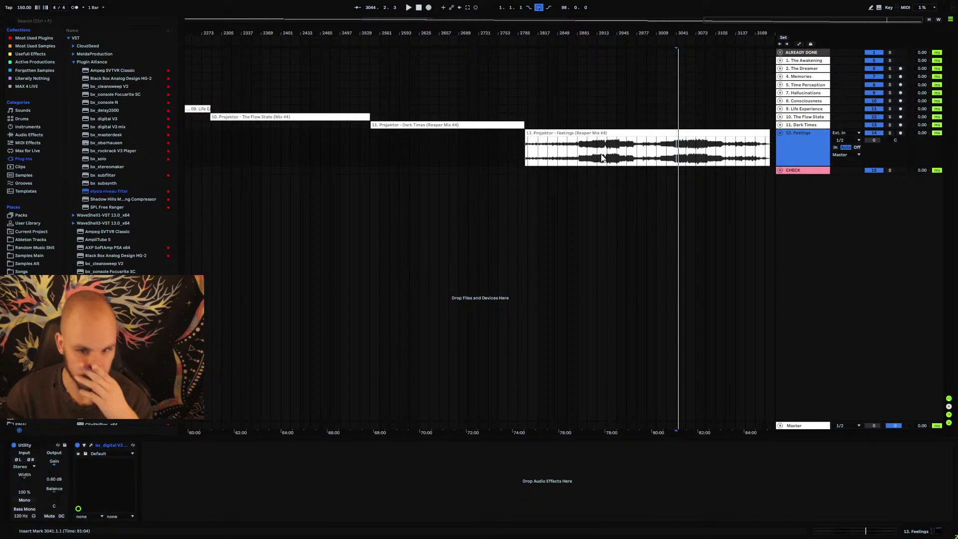
{"action": "left_click", "coordinate": [577, 152]}
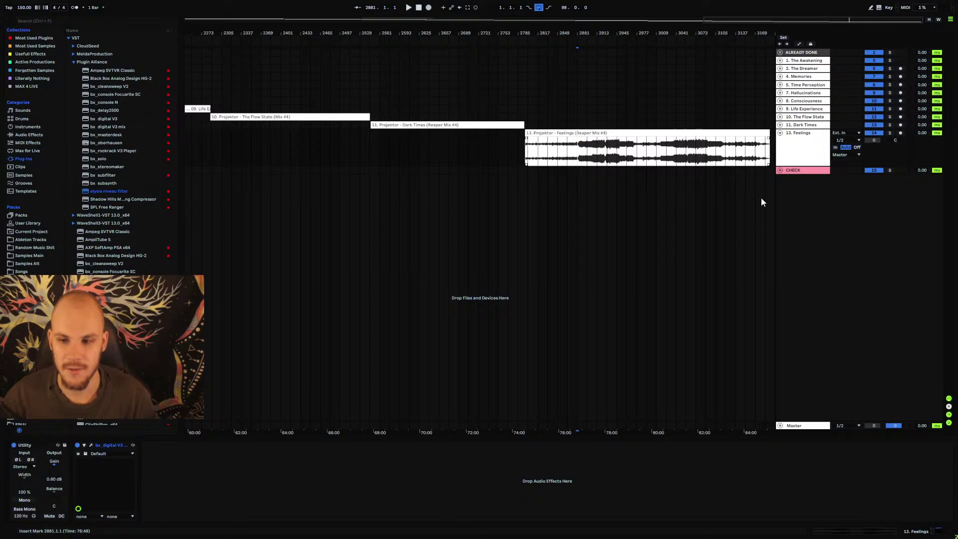
{"action": "left_click", "coordinate": [803, 149]}
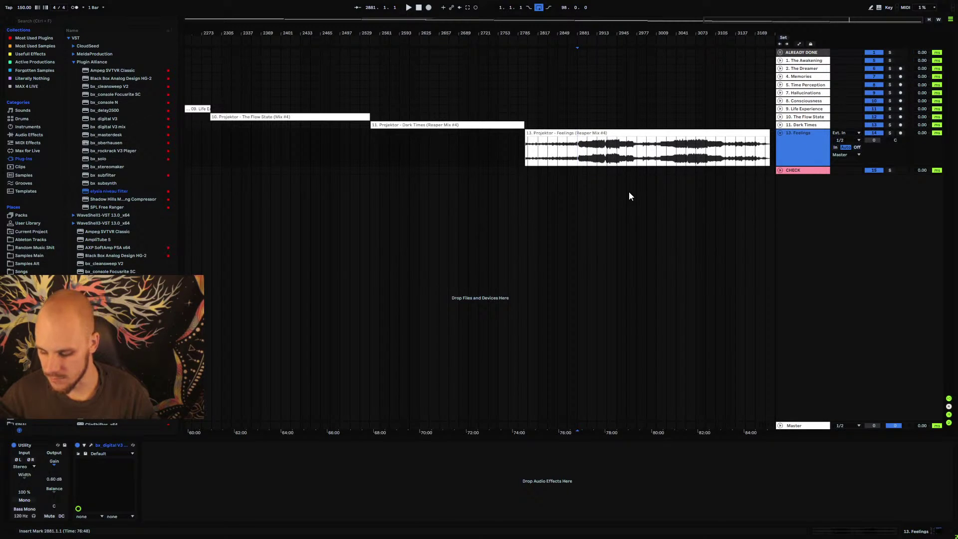
- Insert bx_digital V3 mix after the Utility on the 11. Dark Times track
{"action": "left_click", "coordinate": [804, 125]}
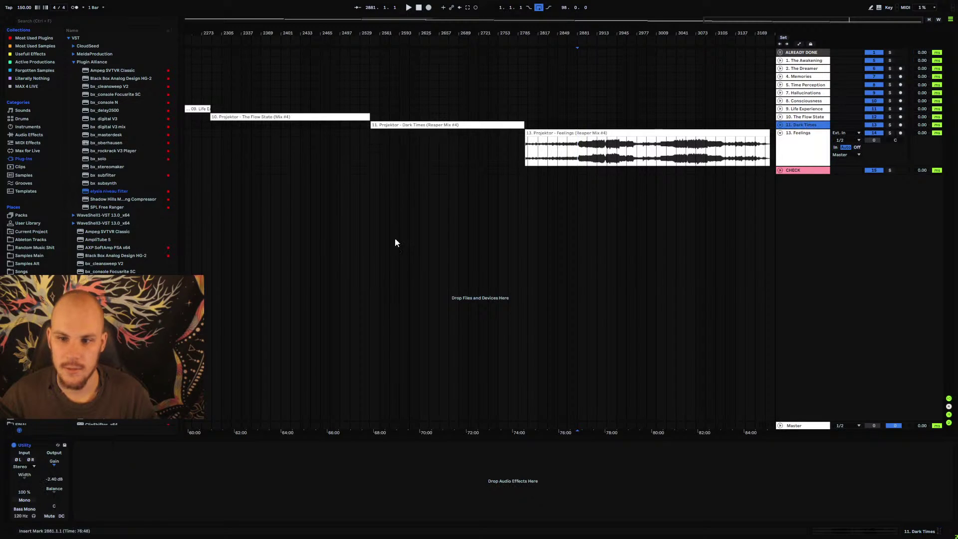
{"action": "left_click", "coordinate": [109, 191]}
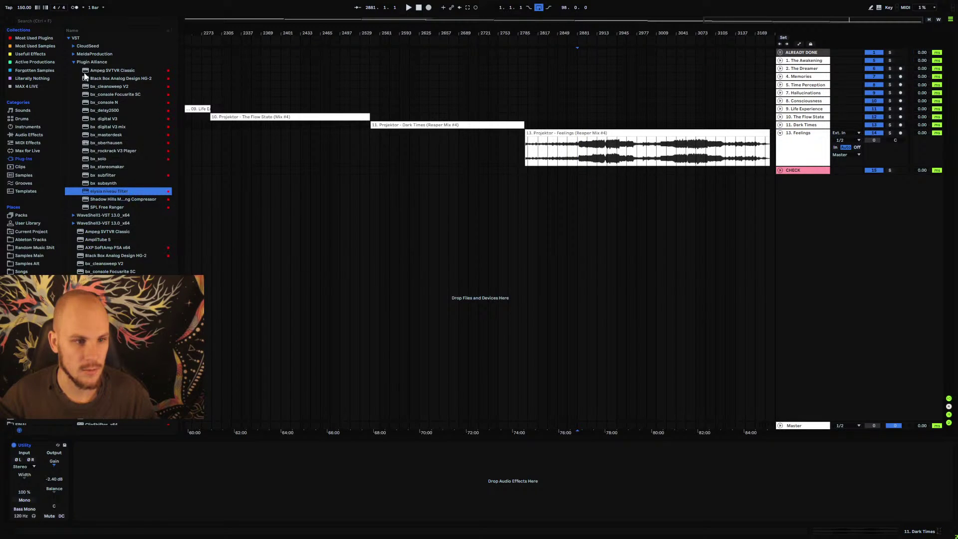
{"action": "left_click", "coordinate": [108, 120]}
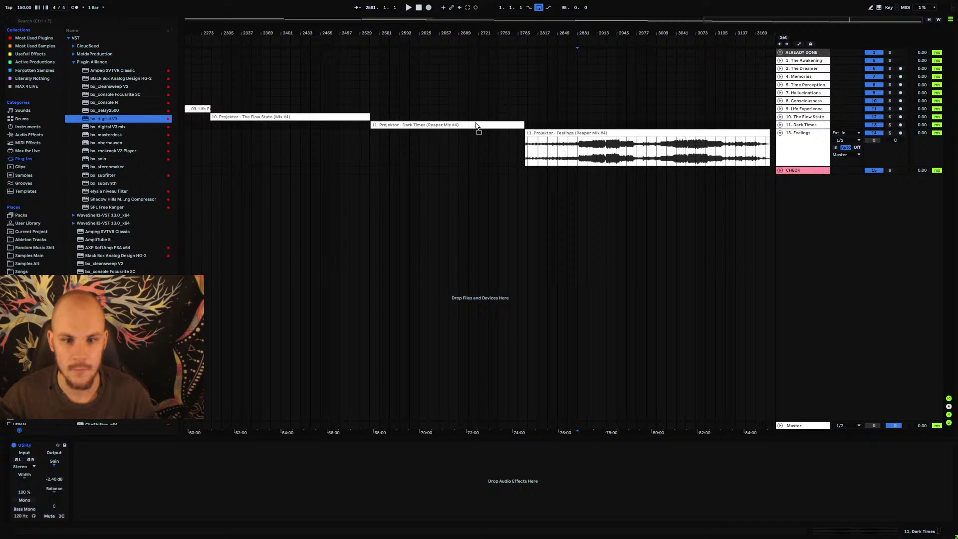
{"action": "left_click_drag", "start_coordinate": [108, 127], "coordinate": [415, 125]}
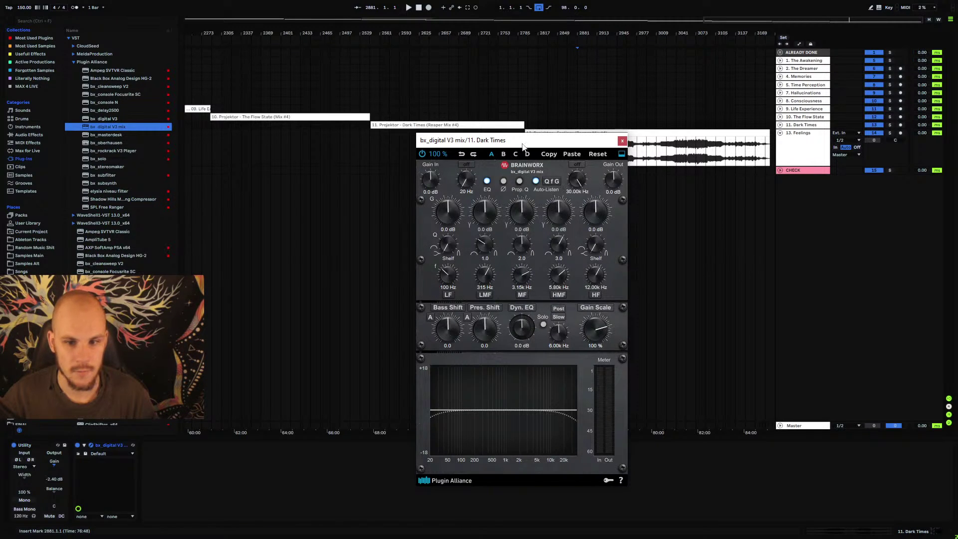
{"action": "left_click_drag", "start_coordinate": [522, 146], "coordinate": [499, 102]}
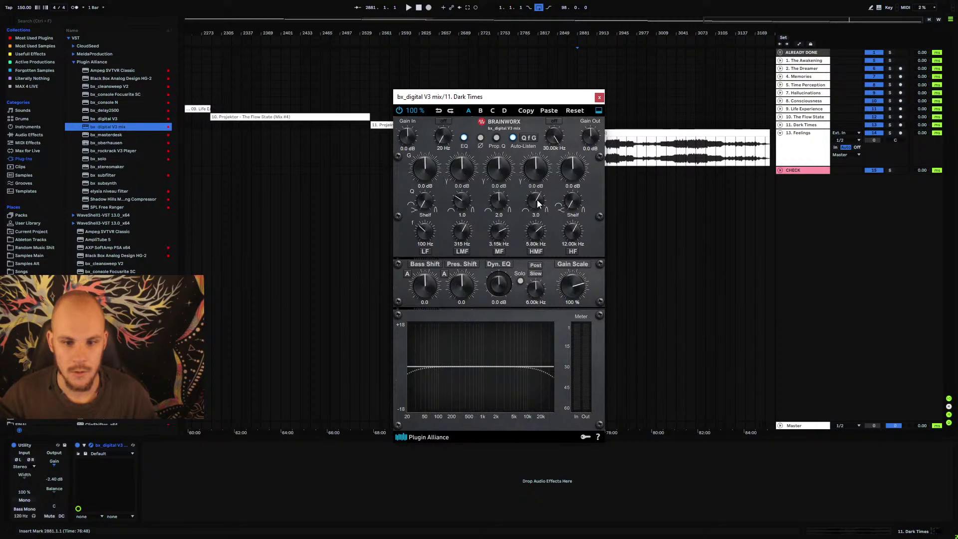
- Set the HMF band of the Dark Times EQ to 7.51 kHz, +2.6 dB gain and a Q of 1.4
{"action": "mouse_move", "coordinate": [531, 231]}
{"action": "left_mouse_down"}
{"action": "mouse_move", "coordinate": [540, 228]}
{"action": "mouse_move", "coordinate": [543, 245]}
{"action": "left_mouse_up"}
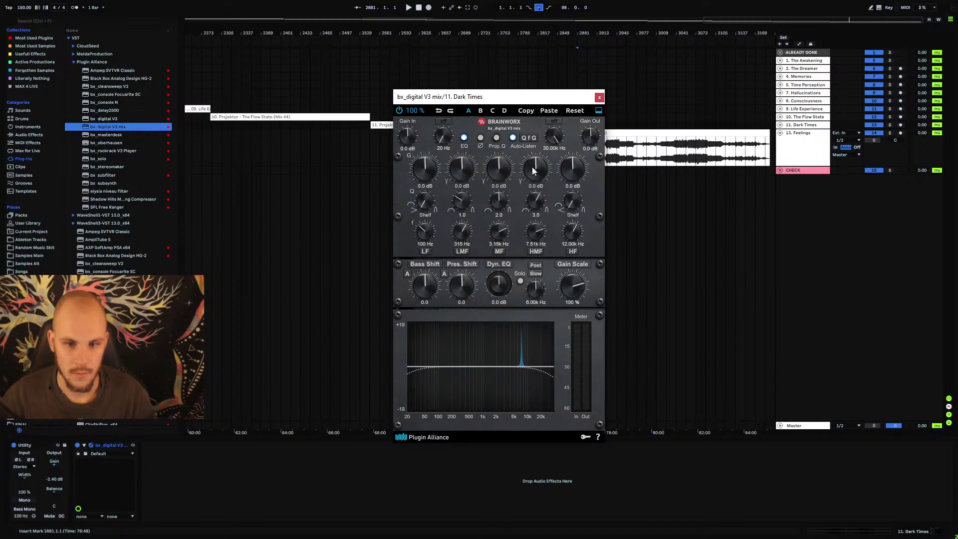
{"action": "left_click_drag", "start_coordinate": [532, 167], "coordinate": [538, 164]}
{"action": "left_click_drag", "start_coordinate": [537, 202], "coordinate": [534, 218]}
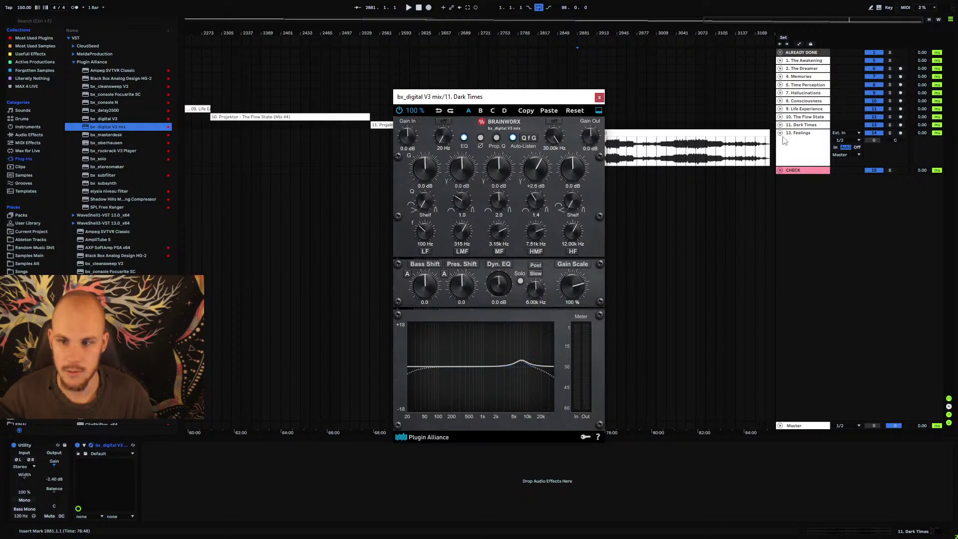
- Open the bx_digital V3 mix of 13. Feelings beside the Dark Times EQ to compare their bands, and close it
{"action": "left_click", "coordinate": [802, 145]}
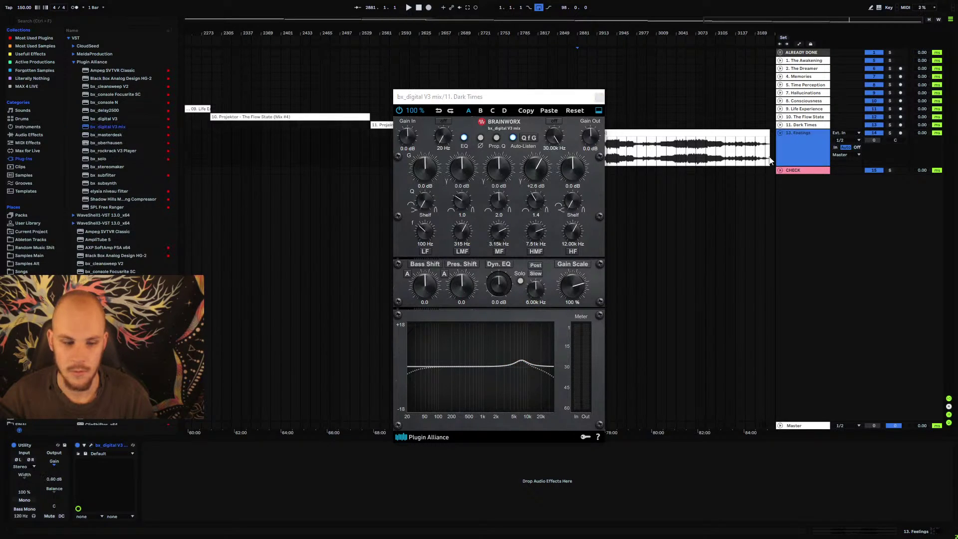
{"action": "left_click", "coordinate": [91, 445]}
{"action": "left_click_drag", "start_coordinate": [476, 156], "coordinate": [289, 98]}
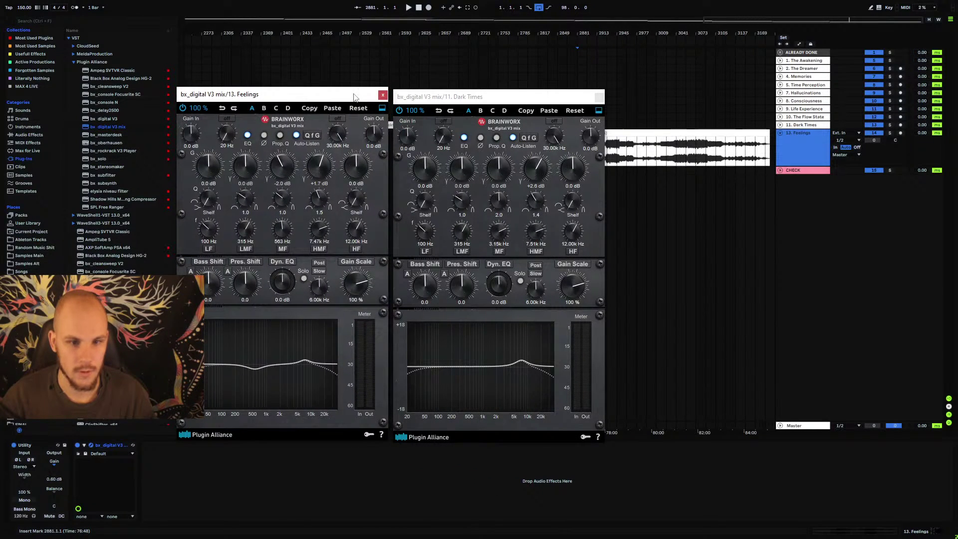
{"action": "left_click", "coordinate": [382, 95]}
- Check the reference curves and the reference track list in the CHECK track's second trueBalance, and close it
{"action": "left_click", "coordinate": [800, 171]}
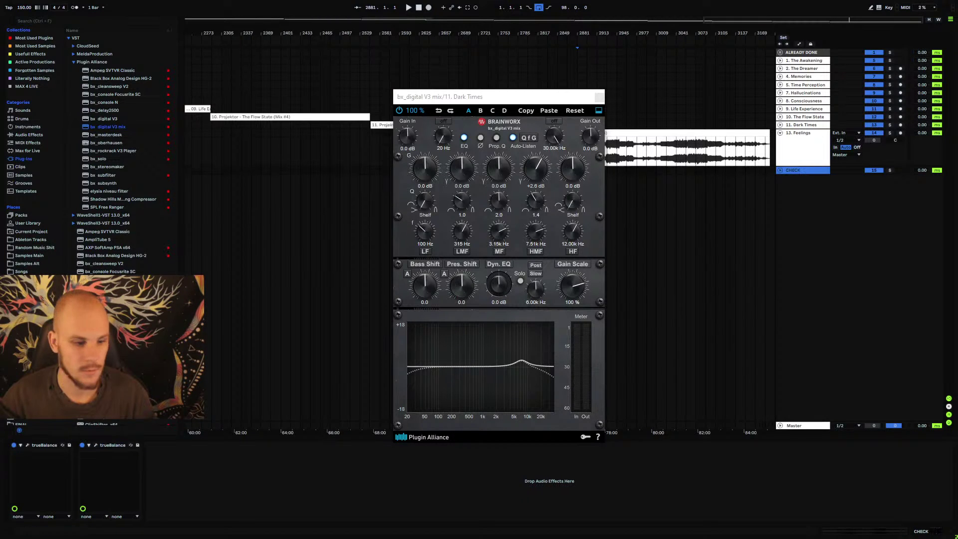
{"action": "left_click", "coordinate": [97, 445]}
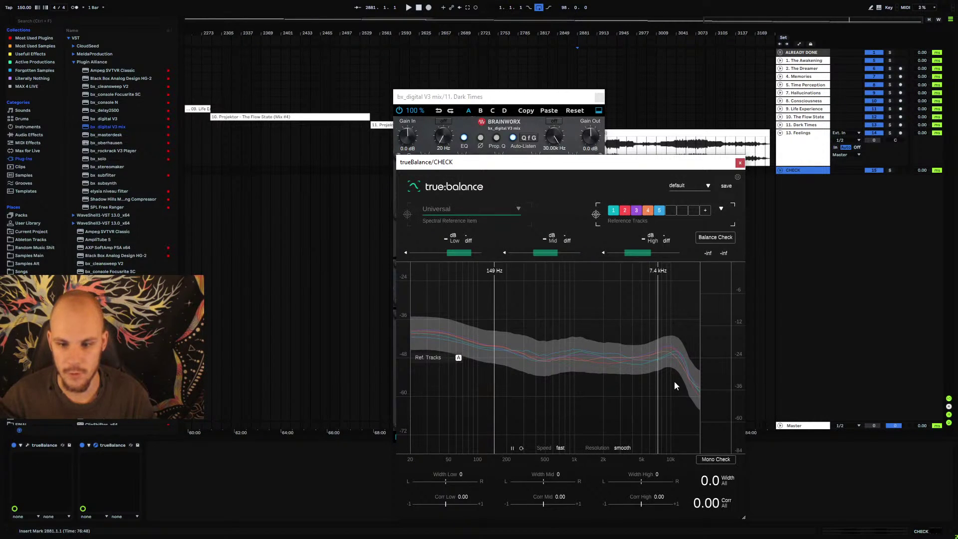
{"action": "left_click", "coordinate": [720, 209]}
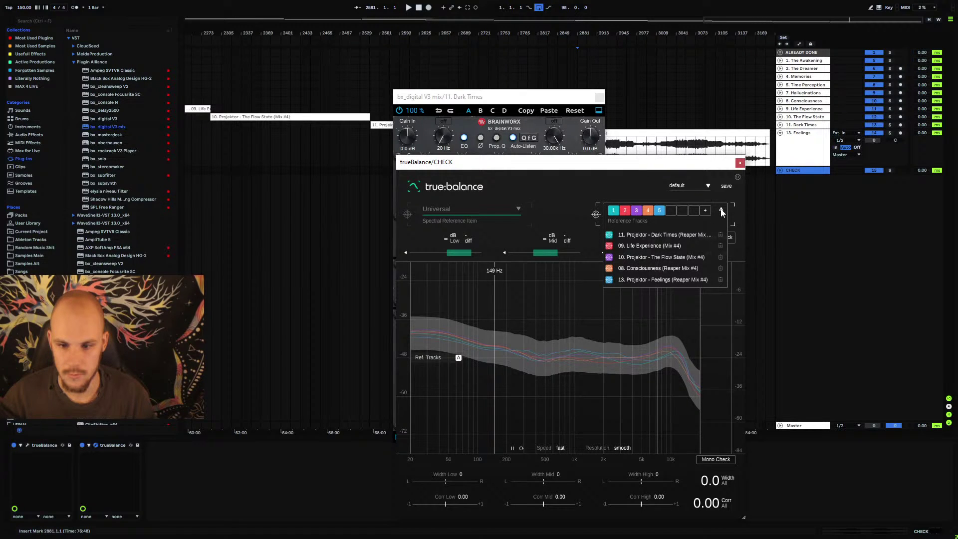
{"action": "left_click", "coordinate": [721, 210]}
{"action": "left_click", "coordinate": [740, 162]}
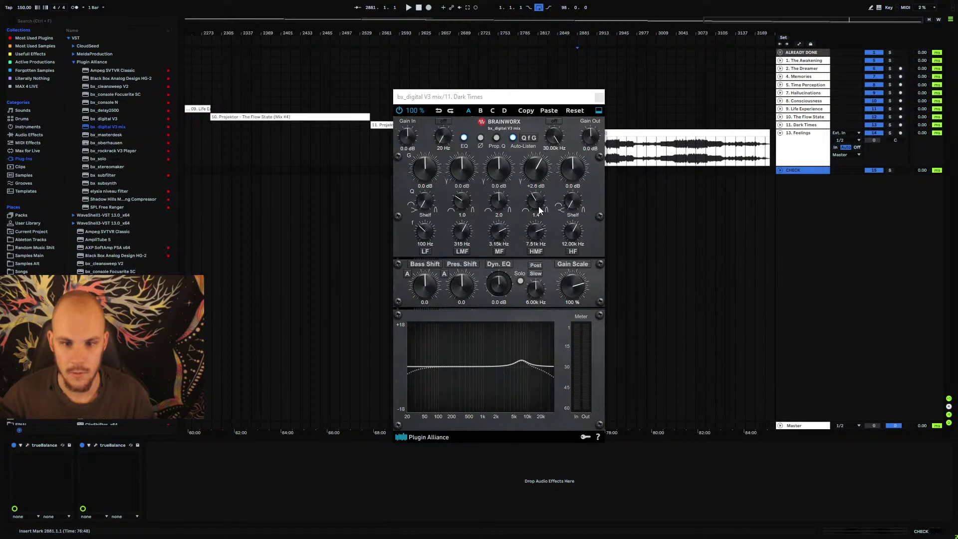
- Set the Dark Times HMF band to +1.6 dB with a Q of 1.5, and audition the soloed, expanded track from bar 2737, toggling the EQ
{"action": "left_click_drag", "start_coordinate": [538, 209], "coordinate": [541, 180]}
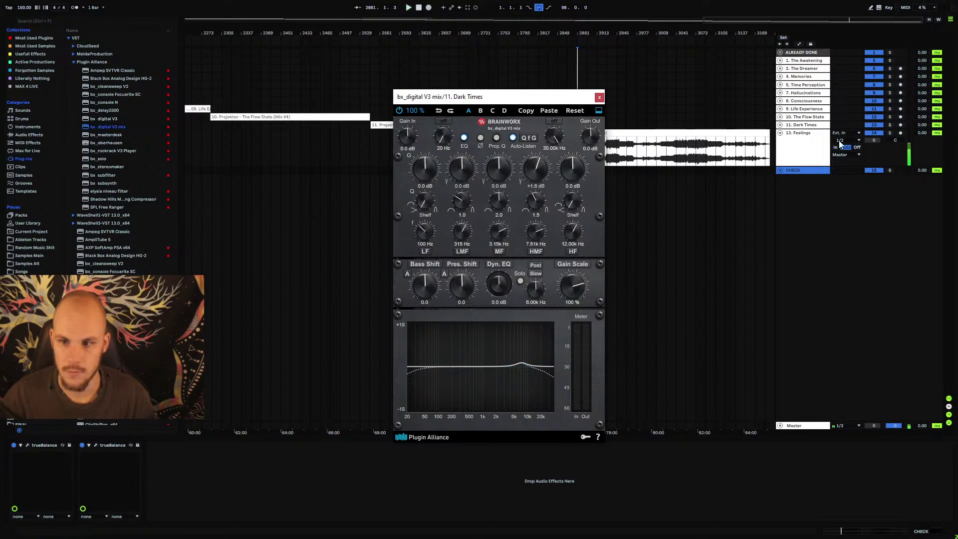
{"action": "left_click", "coordinate": [780, 125]}
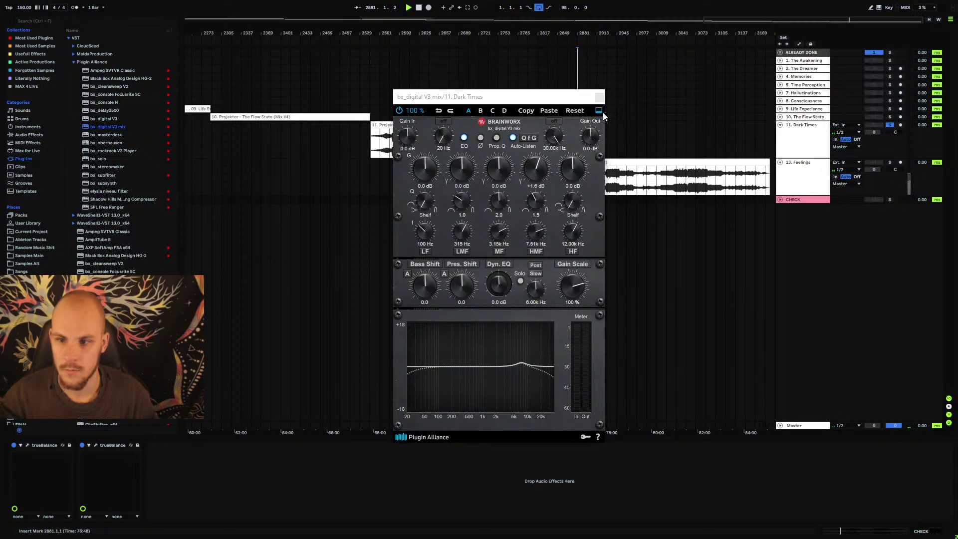
{"action": "key", "text": "space"}
{"action": "left_click_drag", "start_coordinate": [474, 96], "coordinate": [483, 219]}
{"action": "left_click", "coordinate": [491, 143]}
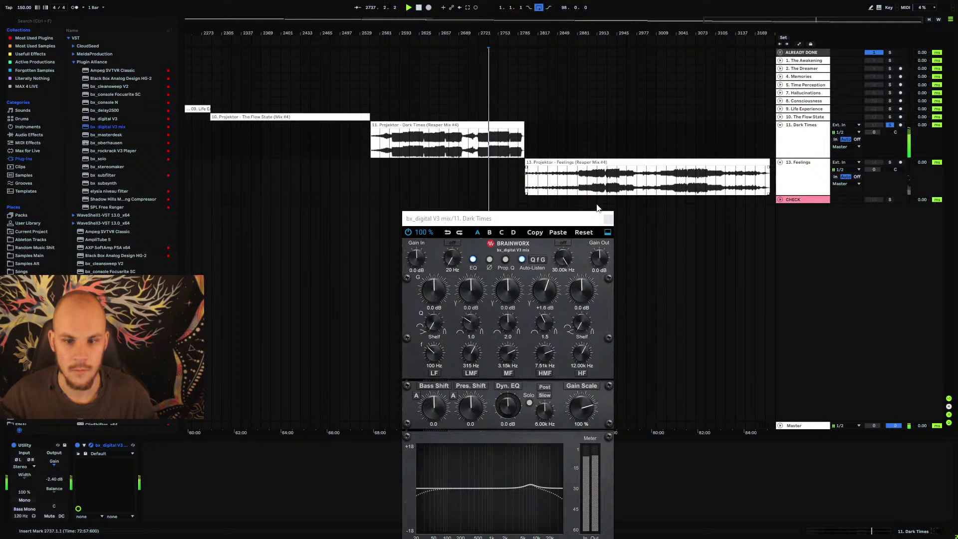
{"action": "left_click_drag", "start_coordinate": [559, 220], "coordinate": [528, 113]}
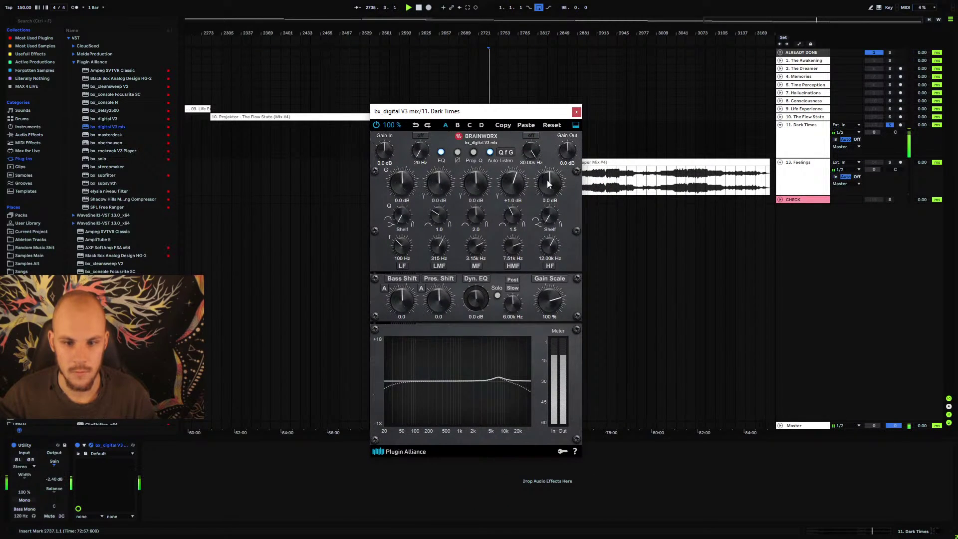
{"action": "left_click", "coordinate": [78, 445]}
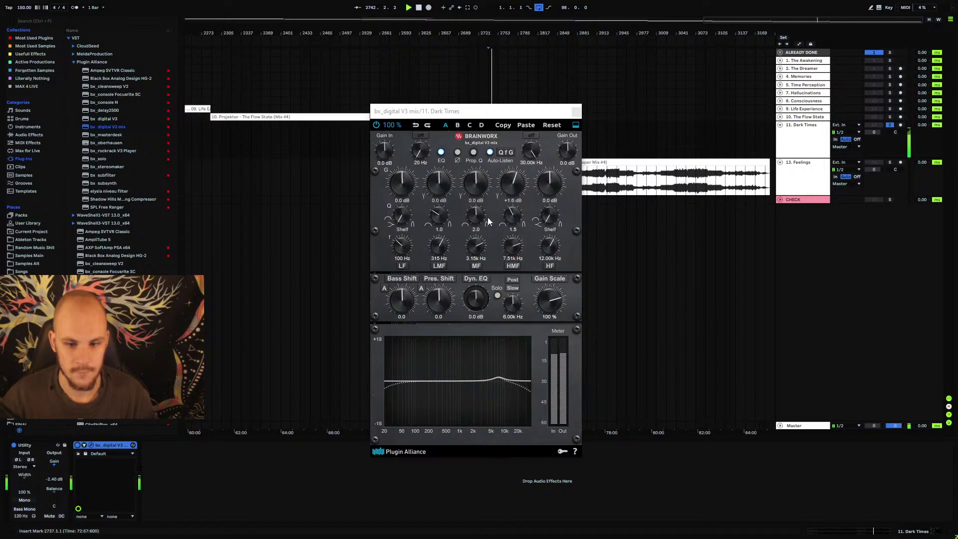
- Close the Dark Times EQ window and collapse the 11. Dark Times and 13. Feelings tracks
{"action": "left_click", "coordinate": [576, 111]}
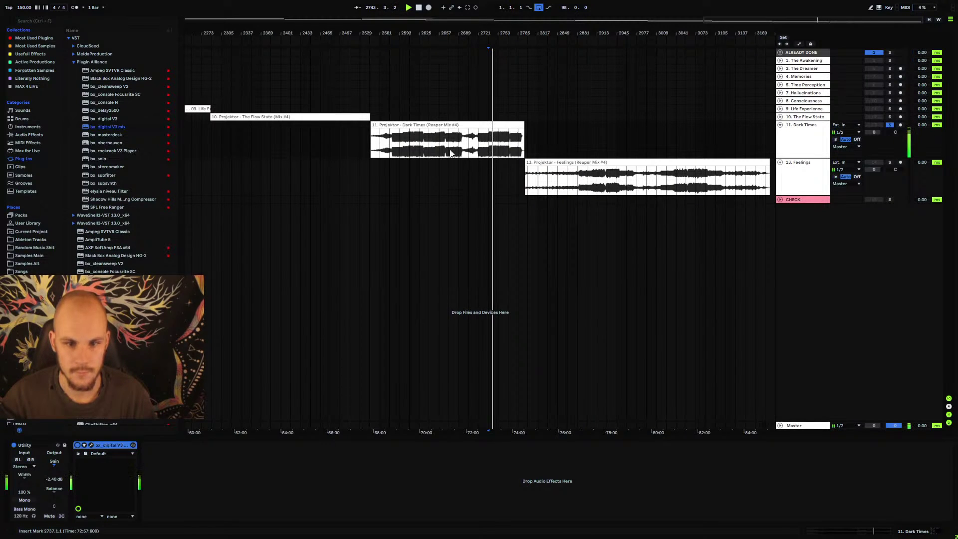
{"action": "left_click", "coordinate": [780, 125]}
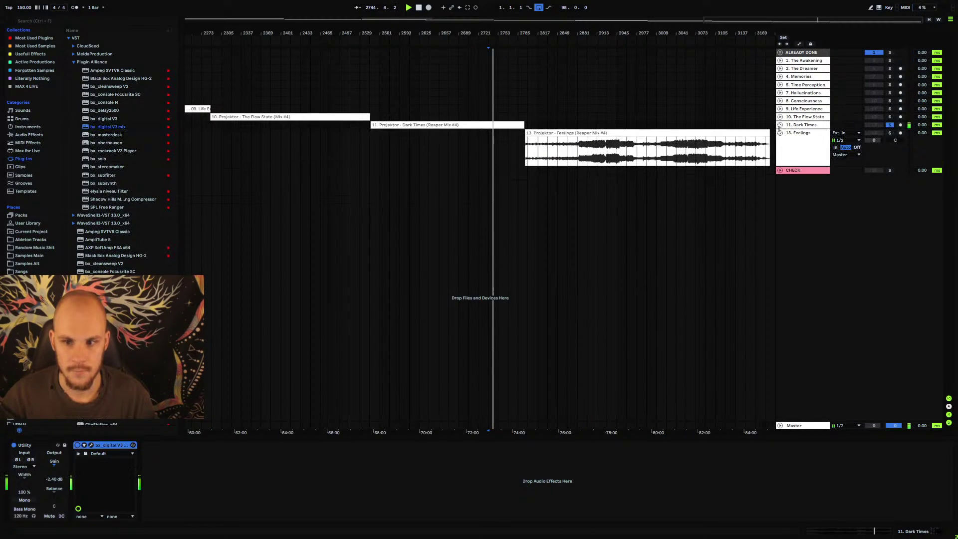
{"action": "left_click", "coordinate": [780, 133]}
- Unsolo the stopped 11. Dark Times track and collapse the Plugin Alliance folder in the browser
{"action": "left_click", "coordinate": [805, 125]}
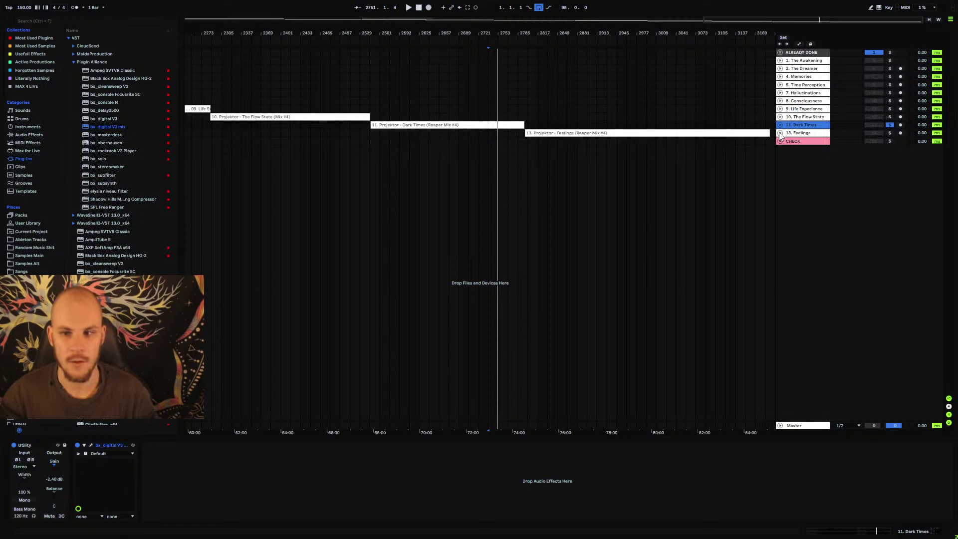
{"action": "left_click", "coordinate": [889, 125]}
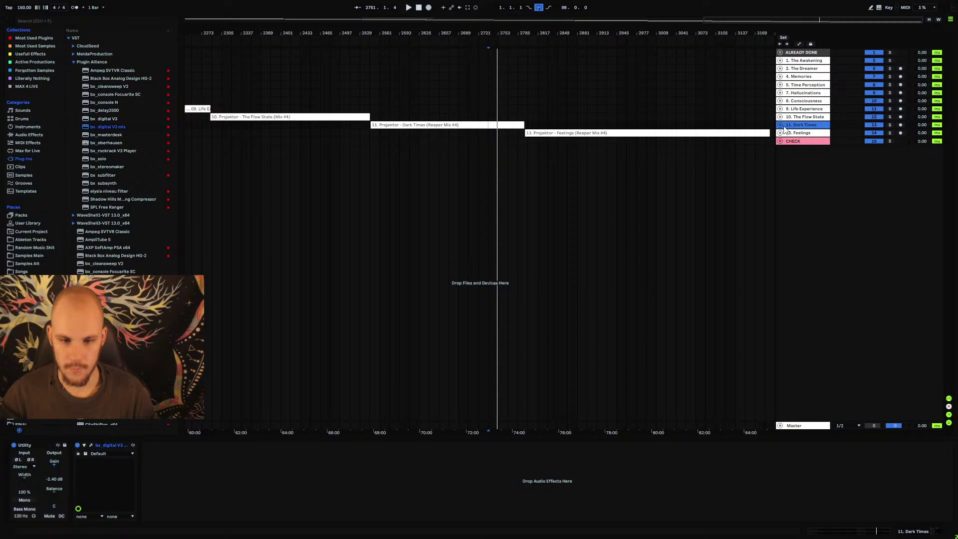
{"action": "left_click", "coordinate": [73, 63]}
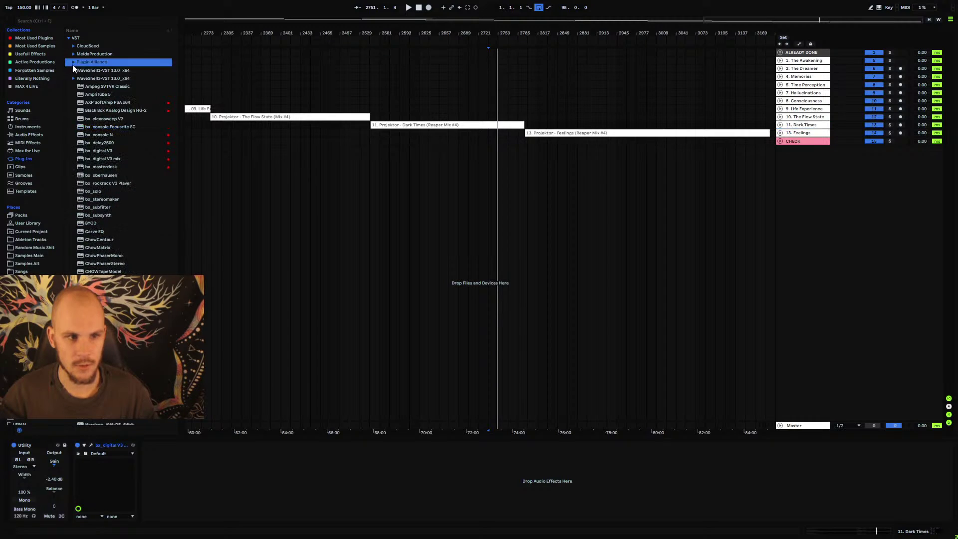
- Look through the MeldaProduction EQ plug-ins in the browser, and collapse the folder
{"action": "left_click", "coordinate": [74, 54]}
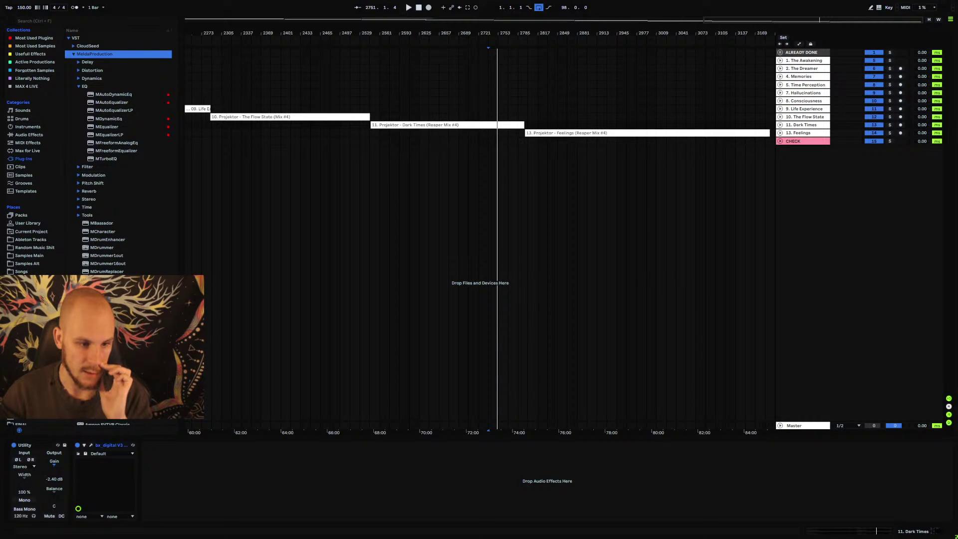
{"action": "left_click", "coordinate": [102, 344]}
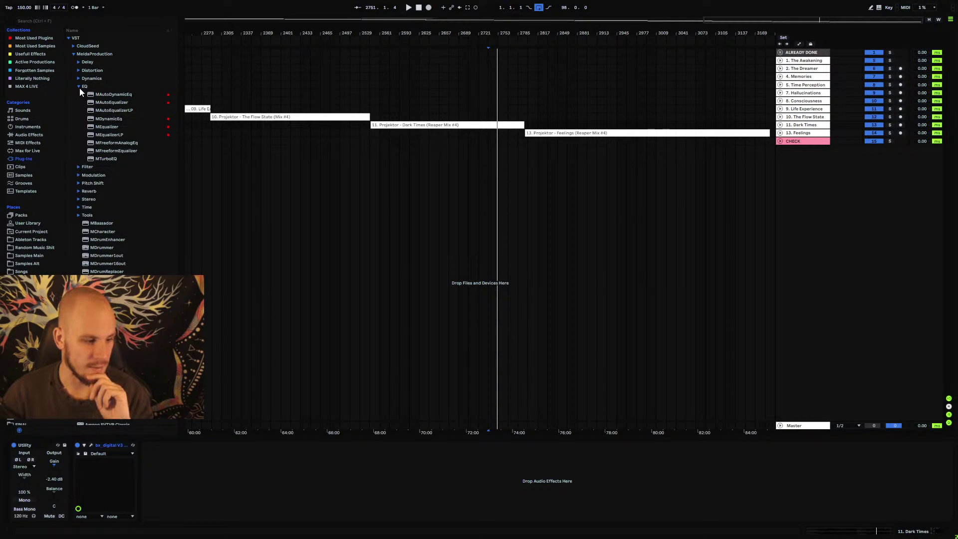
{"action": "left_click", "coordinate": [75, 55]}
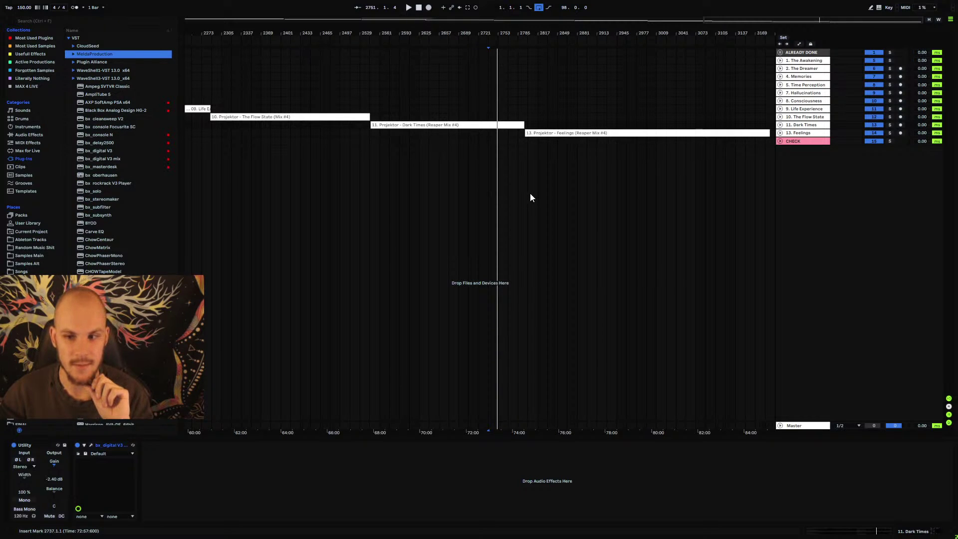
- Set the arrangement loop to 3200 bars from bar 1, spanning all the songs, using the 1. The Awakening lane, and collapse that track
{"action": "left_click_drag", "start_coordinate": [505, 32], "coordinate": [698, 30]}
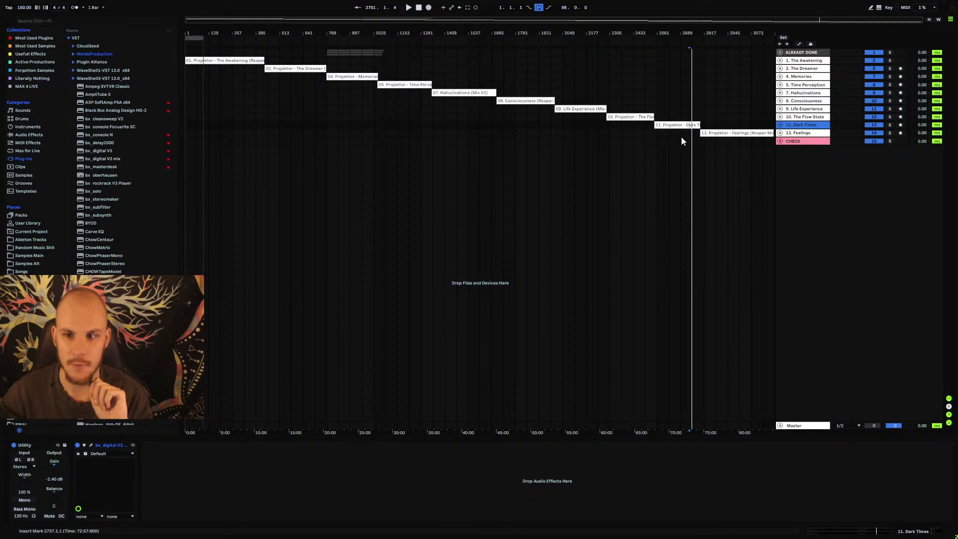
{"action": "left_click", "coordinate": [779, 61]}
{"action": "left_click", "coordinate": [802, 61]}
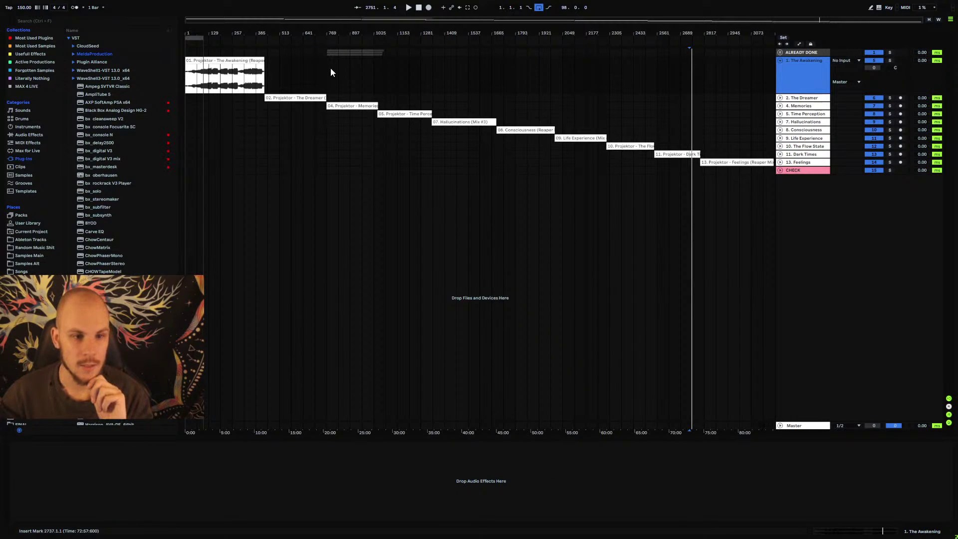
{"action": "left_click_drag", "start_coordinate": [187, 72], "coordinate": [771, 75]}
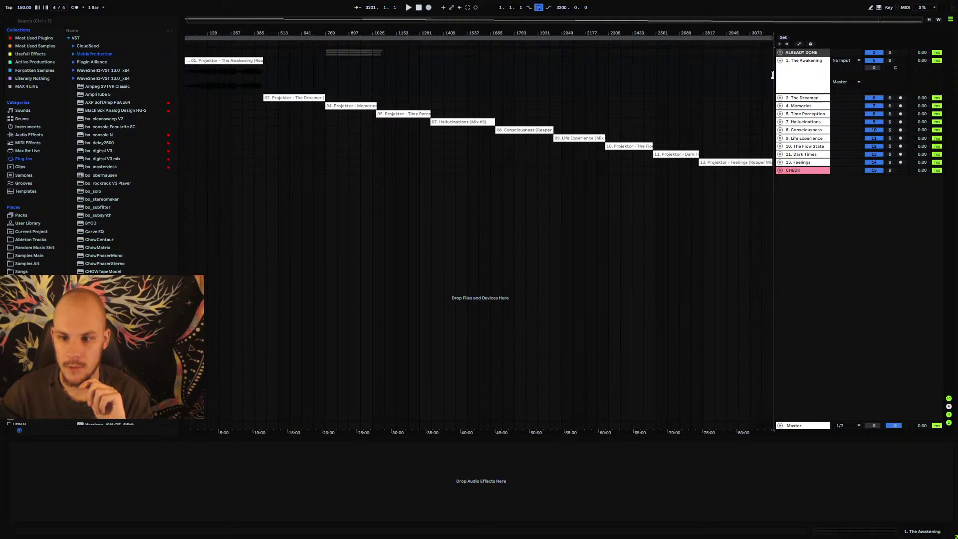
{"action": "left_click", "coordinate": [781, 58]}
{"action": "left_click", "coordinate": [780, 60]}
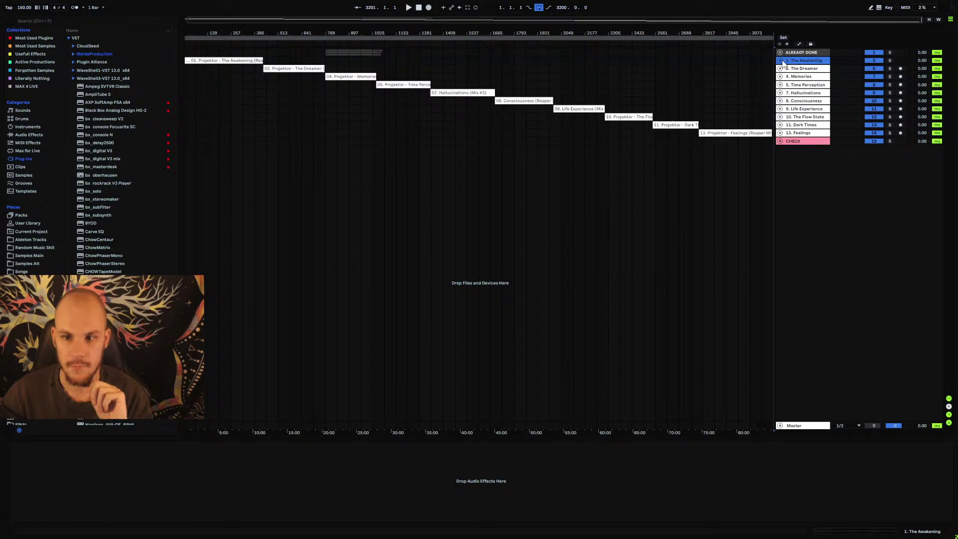
- Expand 1. The Awakening to inspect its waveform with the insert marker at bar 65, and recheck the MeldaProduction folder
{"action": "left_click", "coordinate": [780, 61]}
{"action": "left_click", "coordinate": [205, 69]}
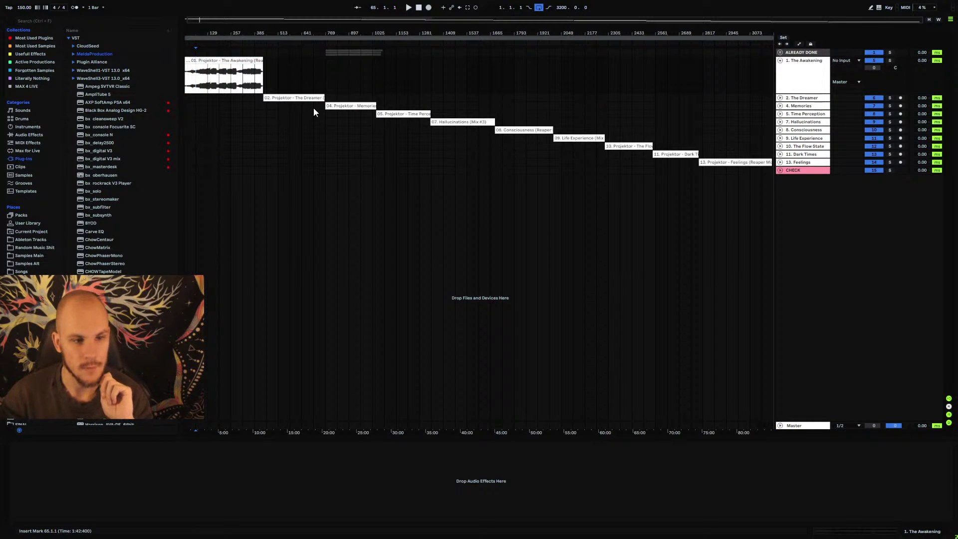
{"action": "left_click", "coordinate": [74, 53]}
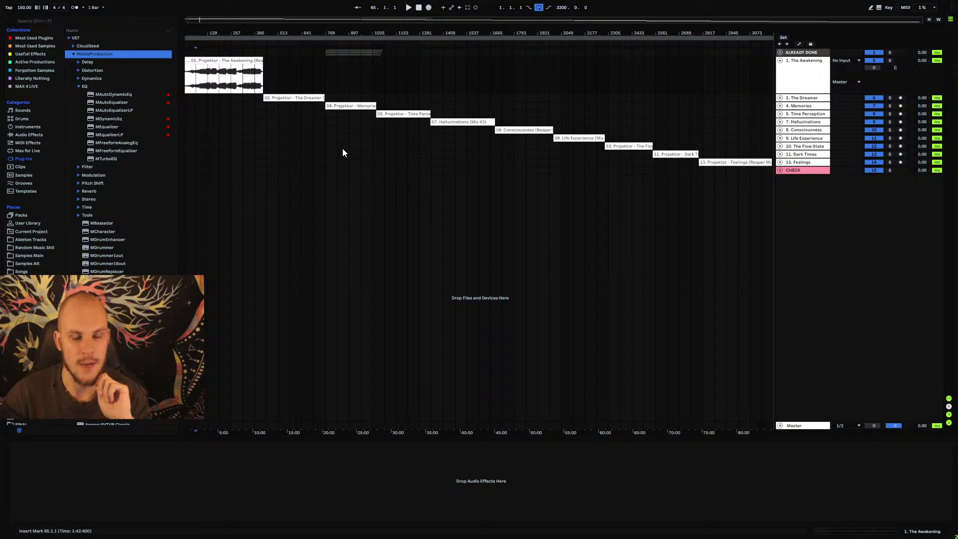
{"action": "left_click_drag", "start_coordinate": [199, 34], "coordinate": [199, 65]}
{"action": "left_click", "coordinate": [74, 53]}
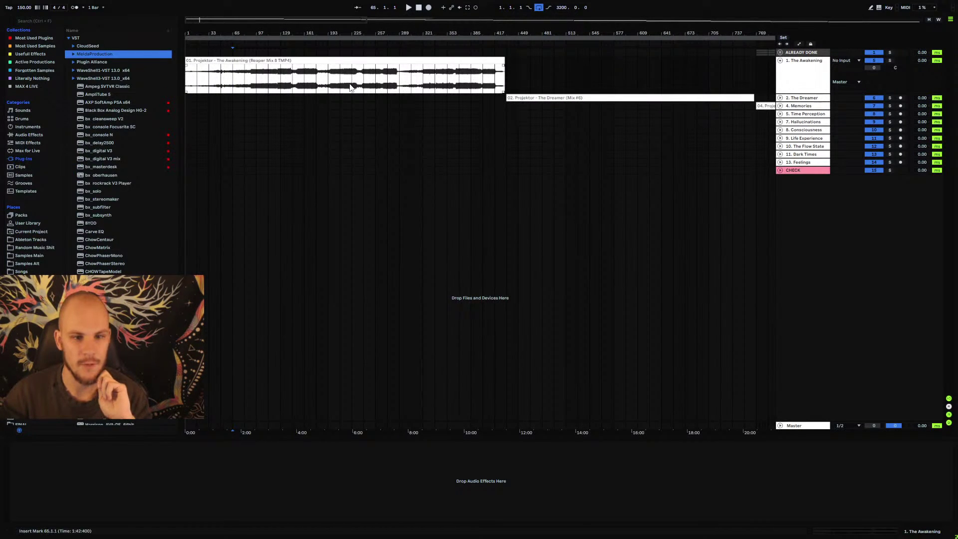
{"action": "left_click_drag", "start_coordinate": [249, 31], "coordinate": [249, 15]}
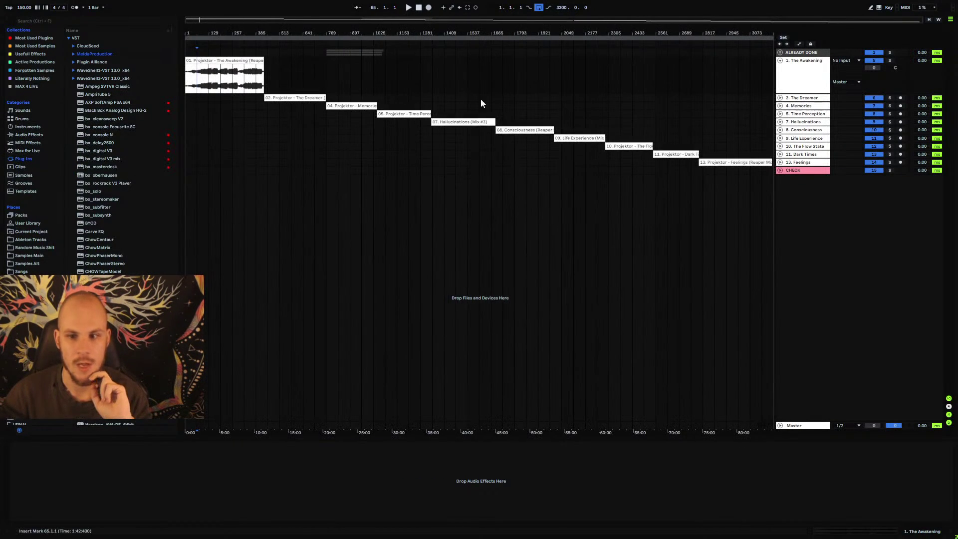
- Expand 13. Feelings, inspect its waveform with the insert marker at bar 3045, and collapse the track
{"action": "left_click", "coordinate": [779, 162]}
{"action": "left_click", "coordinate": [803, 77]}
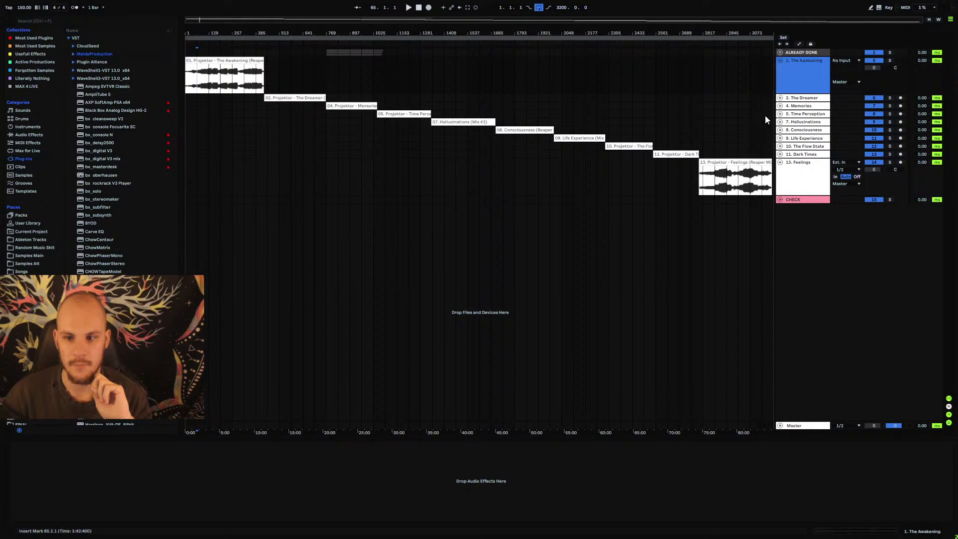
{"action": "left_click_drag", "start_coordinate": [735, 35], "coordinate": [576, 74]}
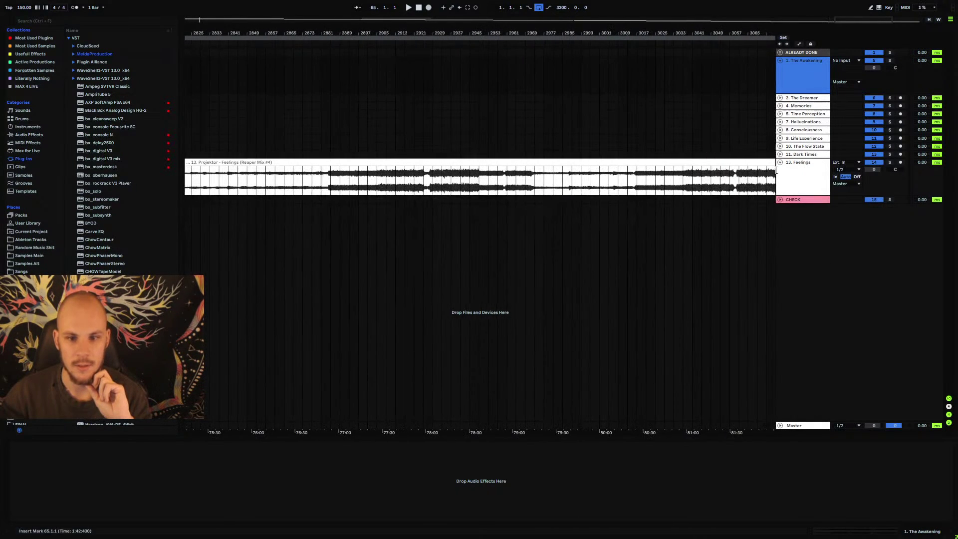
{"action": "left_click", "coordinate": [703, 186]}
{"action": "left_click_drag", "start_coordinate": [728, 31], "coordinate": [579, 139]}
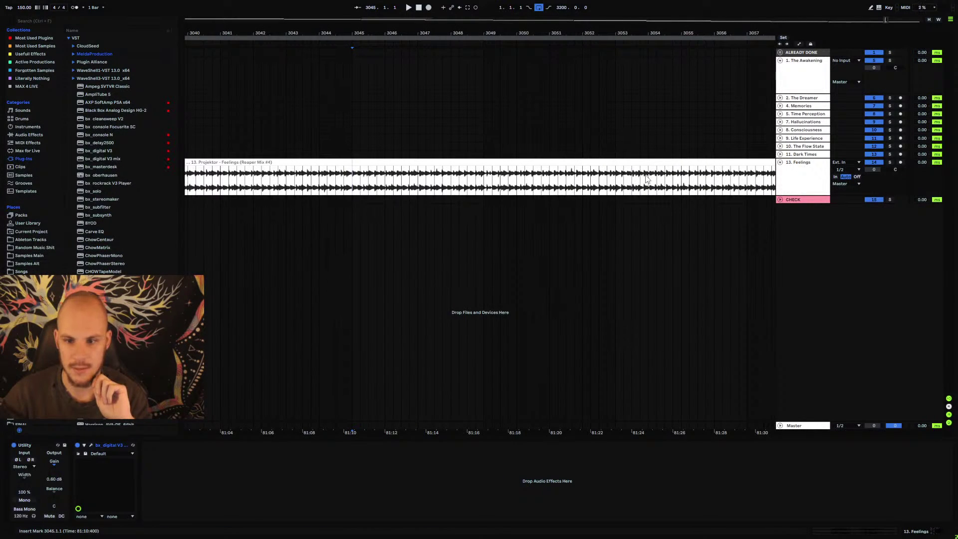
{"action": "left_click_drag", "start_coordinate": [663, 44], "coordinate": [663, 20]}
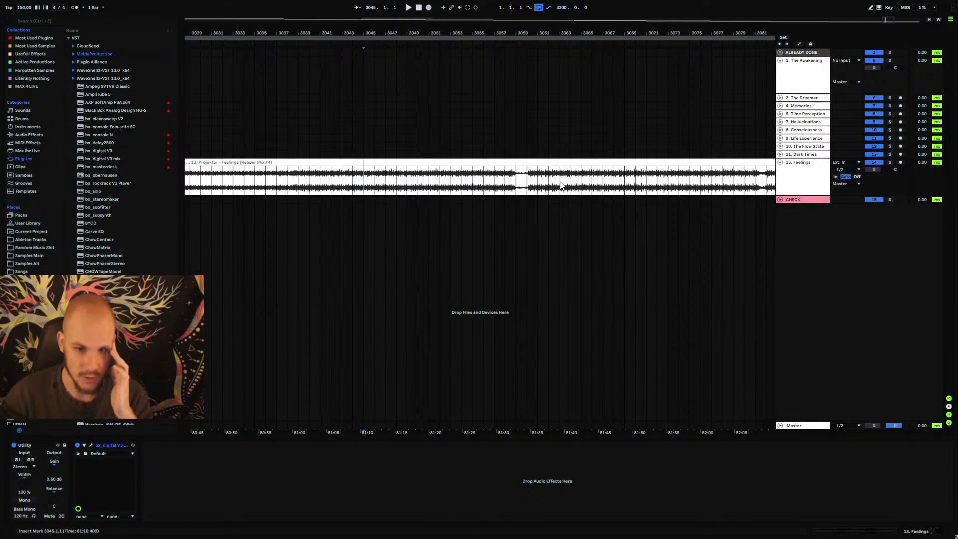
{"action": "left_click_drag", "start_coordinate": [520, 33], "coordinate": [521, 52]}
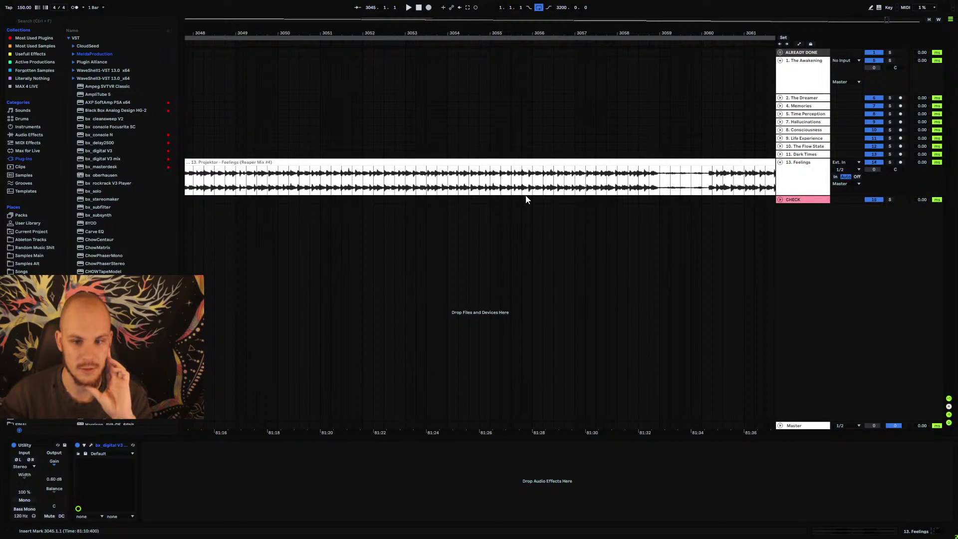
{"action": "left_click_drag", "start_coordinate": [478, 33], "coordinate": [477, 1]}
{"action": "left_click", "coordinate": [779, 162]}
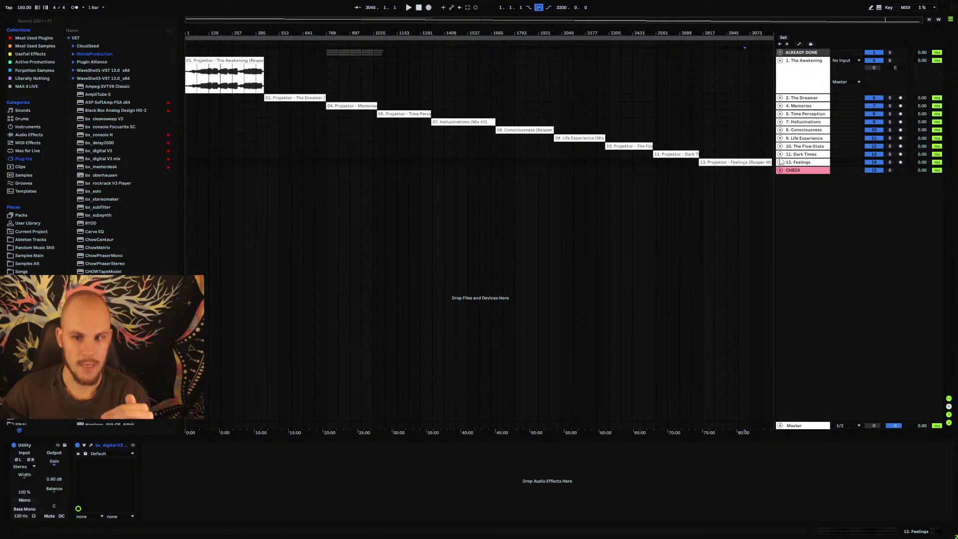
- Select 1. The Awakening, place the insert marker at bar 193, and look through the VST plug-in list for a suitable processor
{"action": "left_click", "coordinate": [801, 84]}
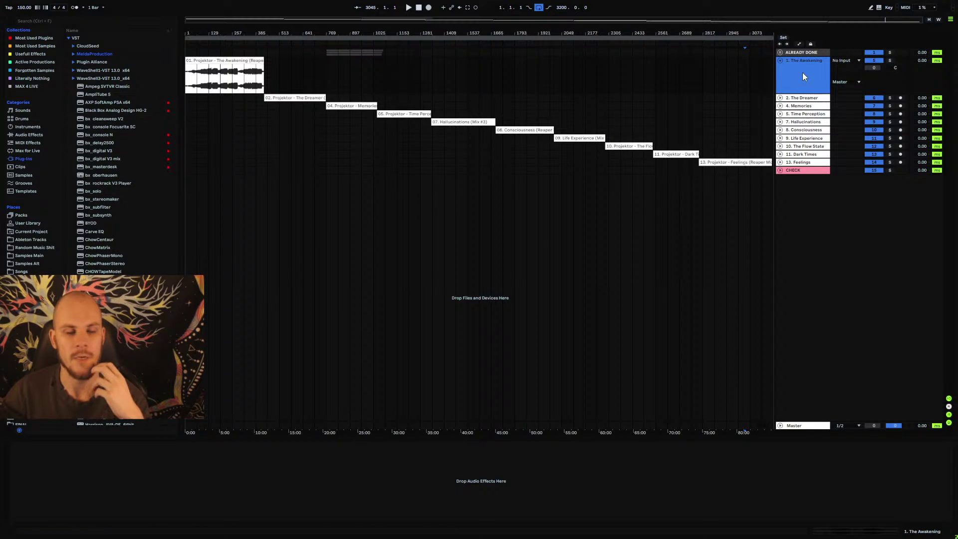
{"action": "left_click", "coordinate": [244, 82]}
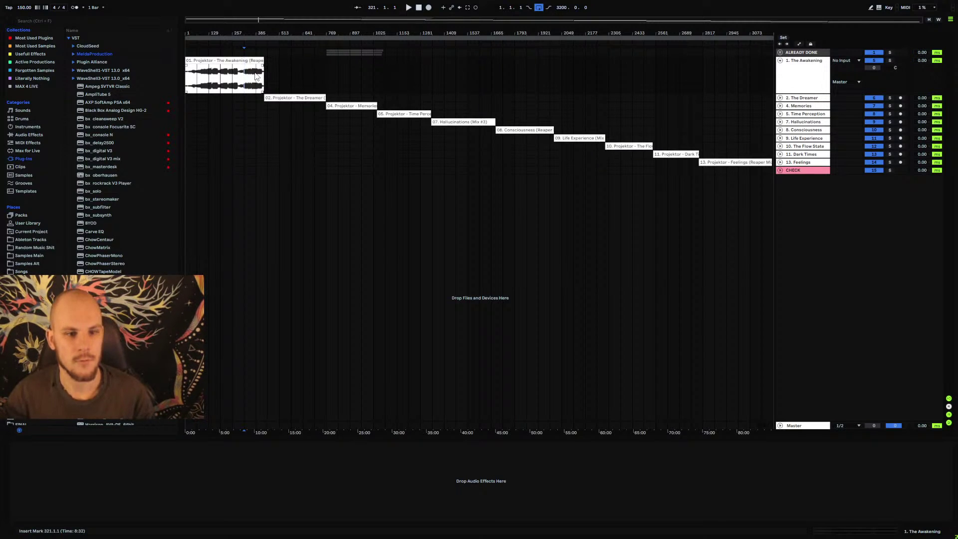
{"action": "key", "text": "Right"}
{"action": "left_click", "coordinate": [817, 74]}
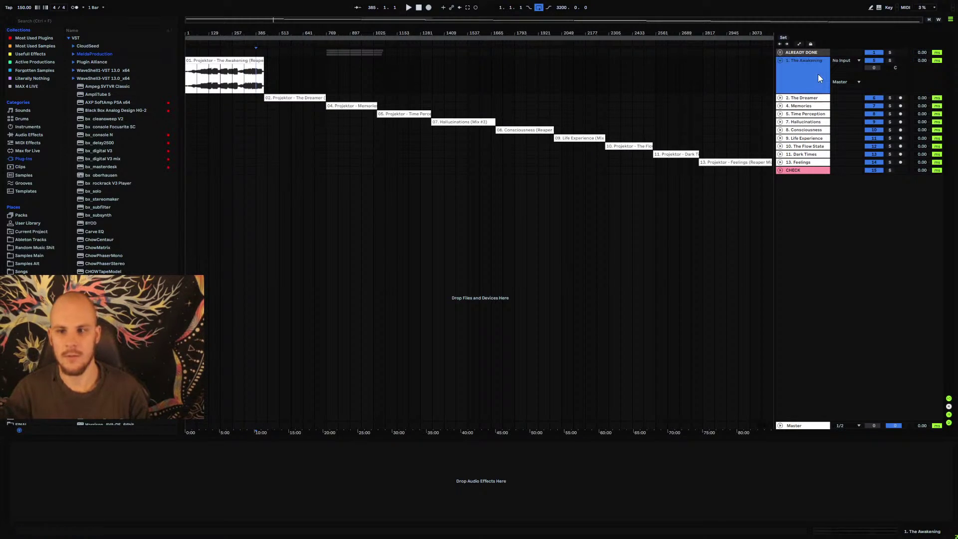
{"action": "left_click", "coordinate": [220, 80]}
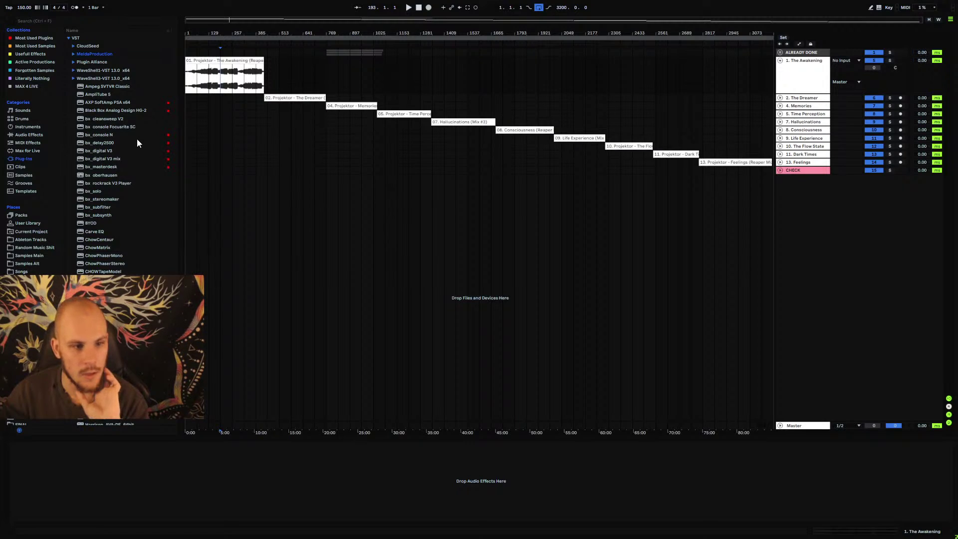
{"action": "scroll", "coordinate": [137, 143], "scroll_direction": "down", "scroll_amount": 2}
{"action": "scroll", "coordinate": [137, 143], "scroll_direction": "up", "scroll_amount": 2}
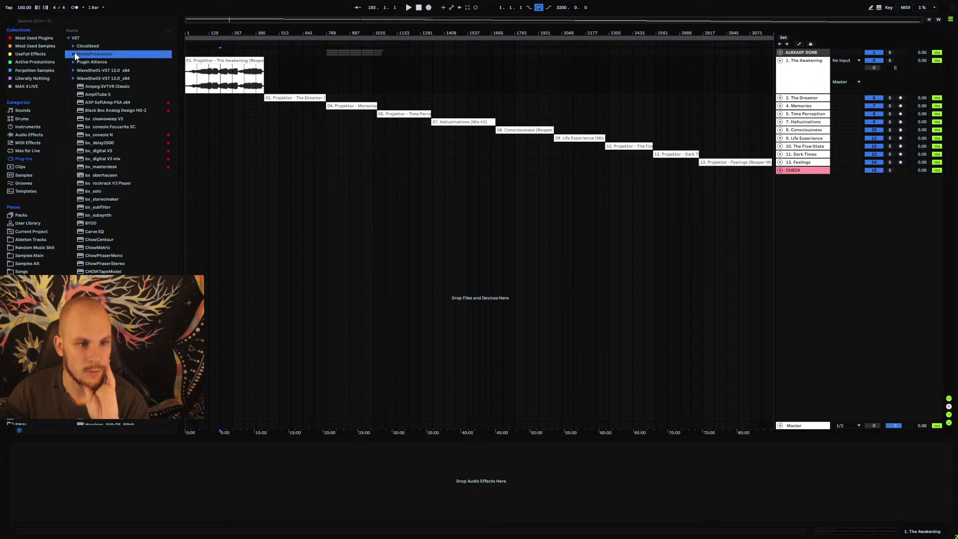
{"action": "scroll", "coordinate": [117, 178], "scroll_direction": "down", "scroll_amount": 3}
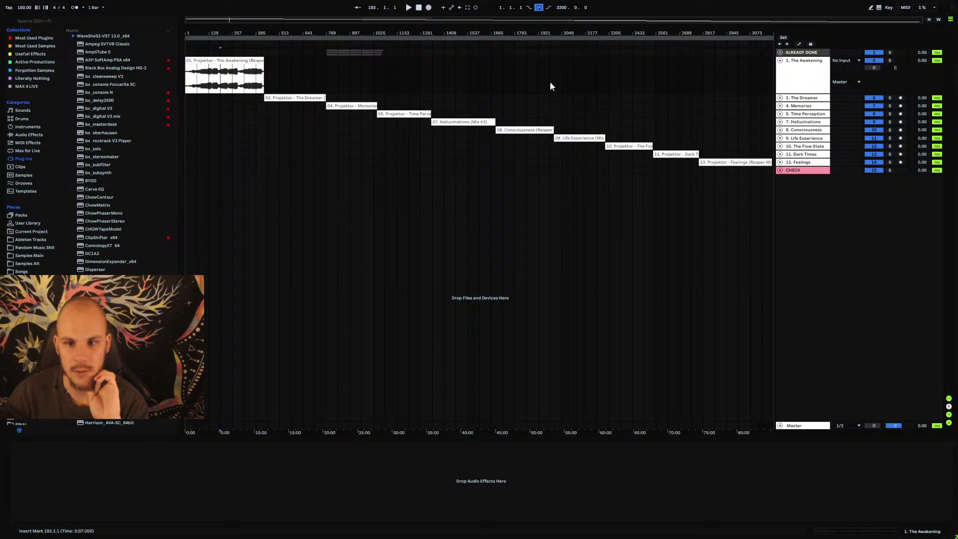
- Insert the Shadow Hills Mastering Compressor from the Dynamics plug-ins on 1. The Awakening, and reposition its window
{"action": "left_click", "coordinate": [526, 72]}
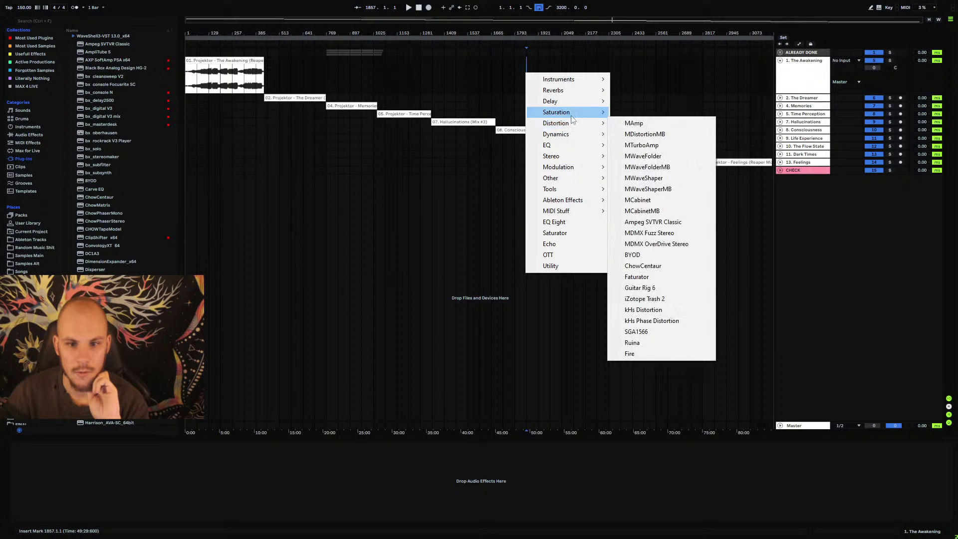
{"action": "mouse_move", "coordinate": [567, 137]}
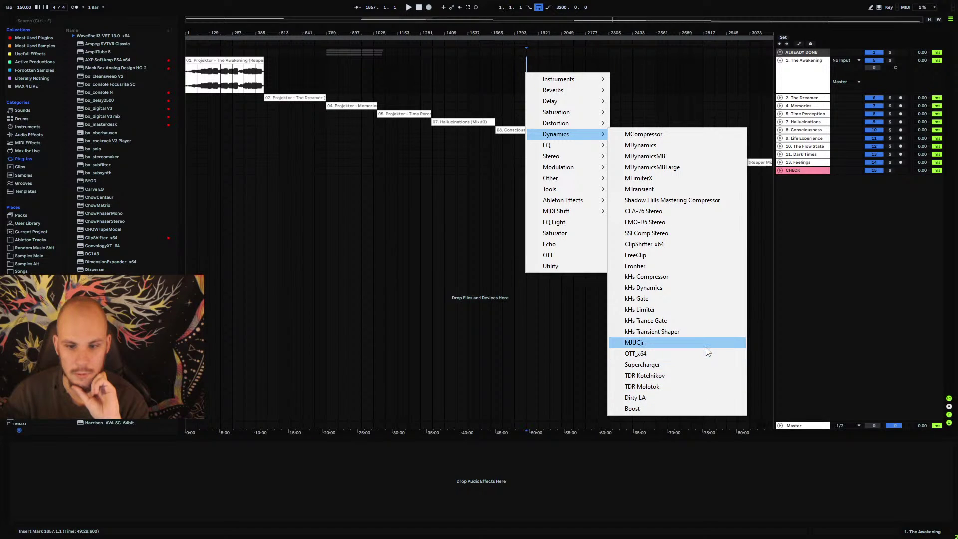
{"action": "left_click", "coordinate": [703, 200]}
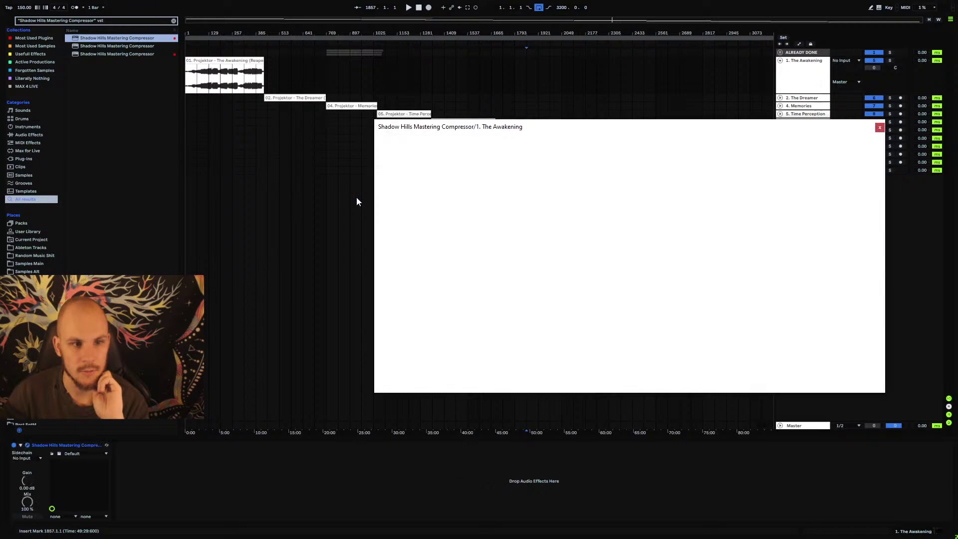
{"action": "left_click_drag", "start_coordinate": [588, 129], "coordinate": [448, 141]}
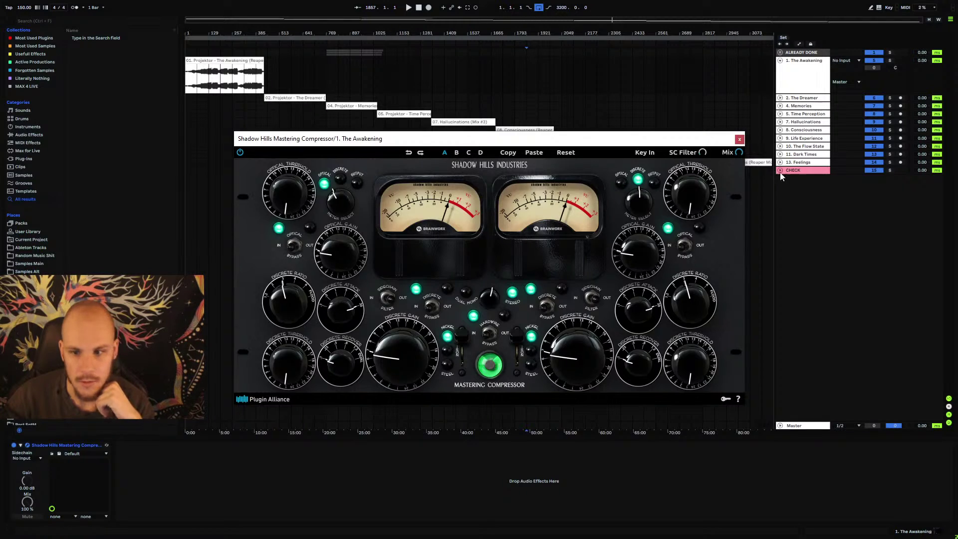
- Solo 1. The Awakening with the insert marker at bar 129, and move the compressor window clear of the song's waveform
{"action": "left_click", "coordinate": [227, 29]}
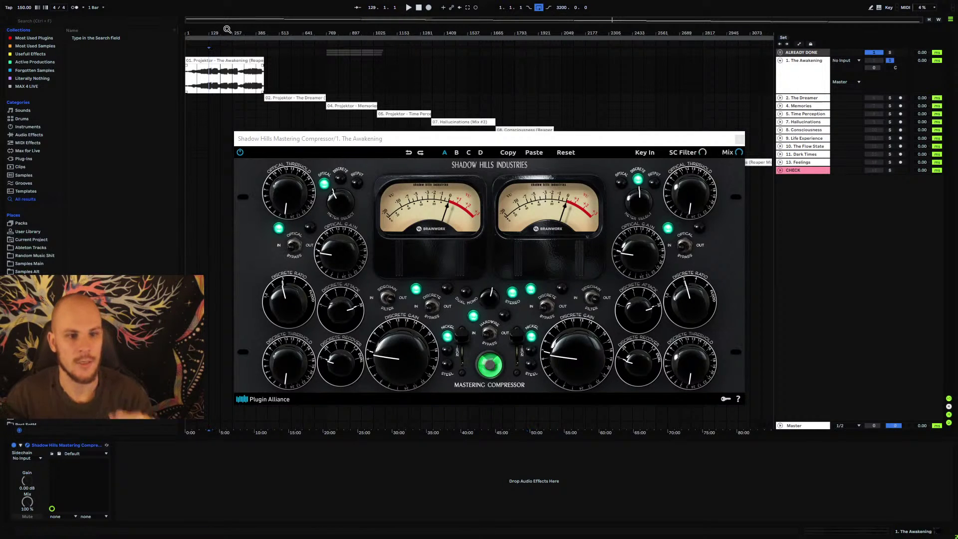
{"action": "left_click_drag", "start_coordinate": [227, 30], "coordinate": [319, 160]}
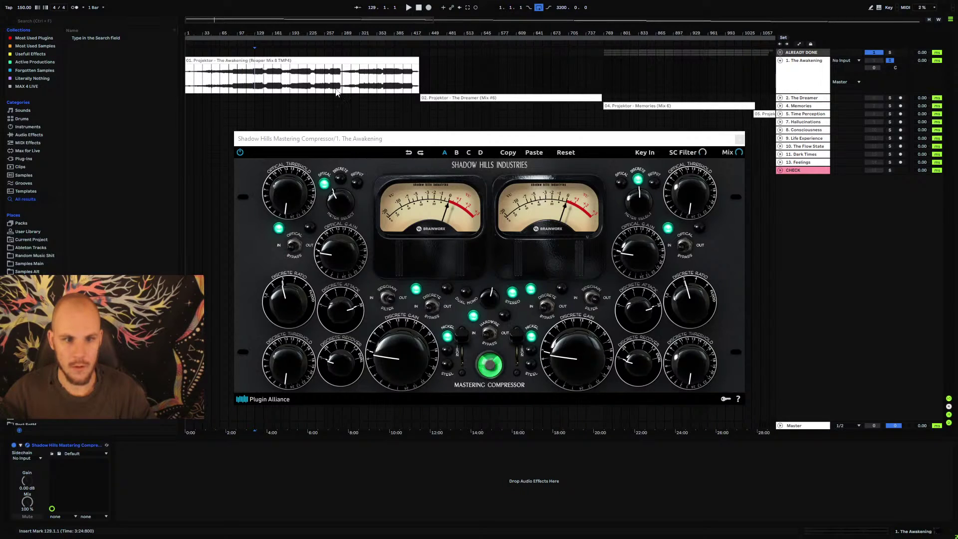
{"action": "key", "text": "plus"}
{"action": "key", "text": "plus"}
{"action": "key", "text": "plus"}
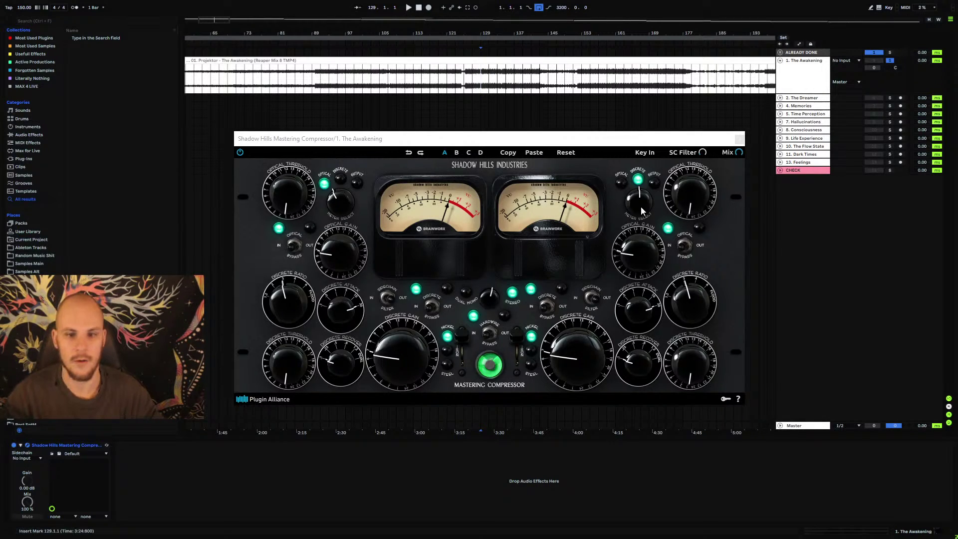
{"action": "left_click_drag", "start_coordinate": [376, 139], "coordinate": [379, 158]}
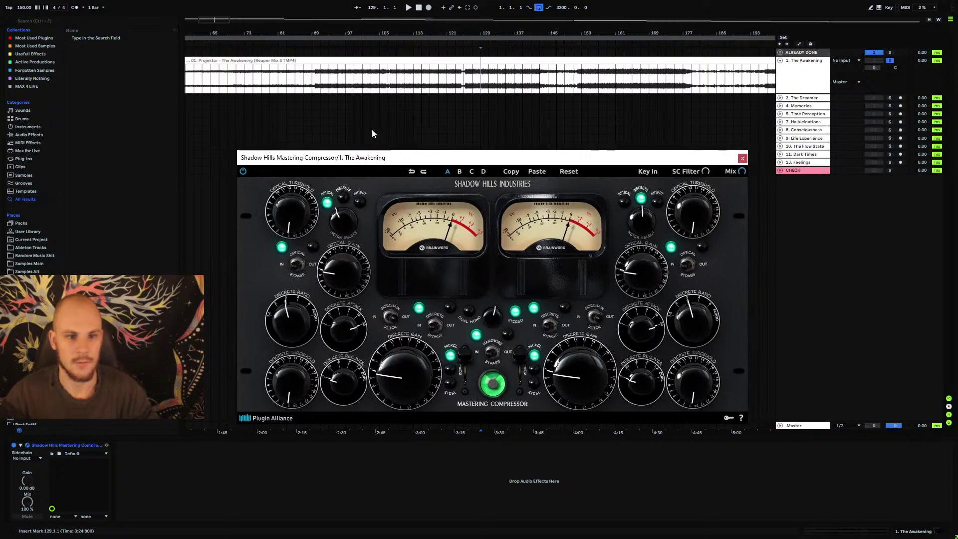
- Audition the soloed 1. The Awakening briefly from bar 89, and stop playback
{"action": "left_click", "coordinate": [313, 80]}
{"action": "key", "text": "space"}
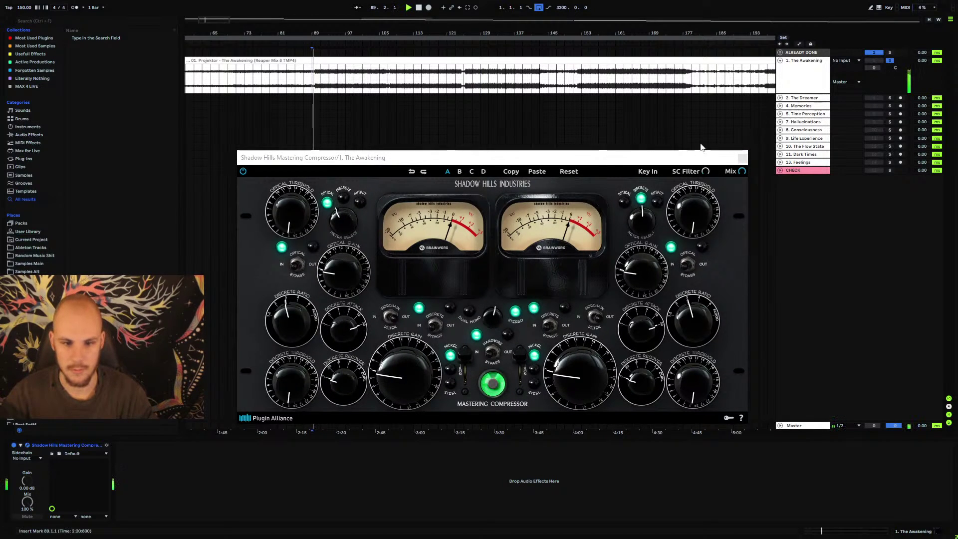
{"action": "key", "text": "space"}
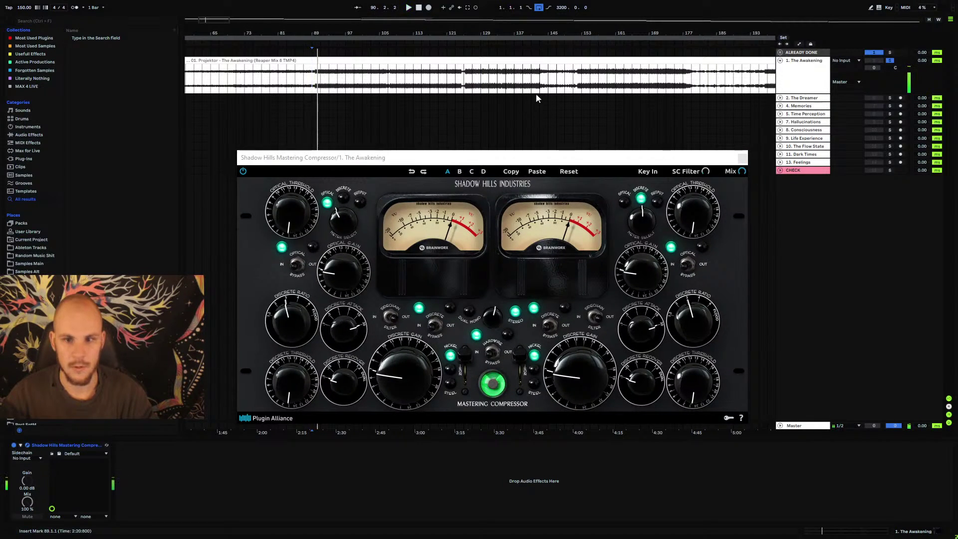
- Set a playback loop over bars 127 to 137 of 1. The Awakening and start playing it
{"action": "left_click_drag", "start_coordinate": [492, 32], "coordinate": [349, 13]}
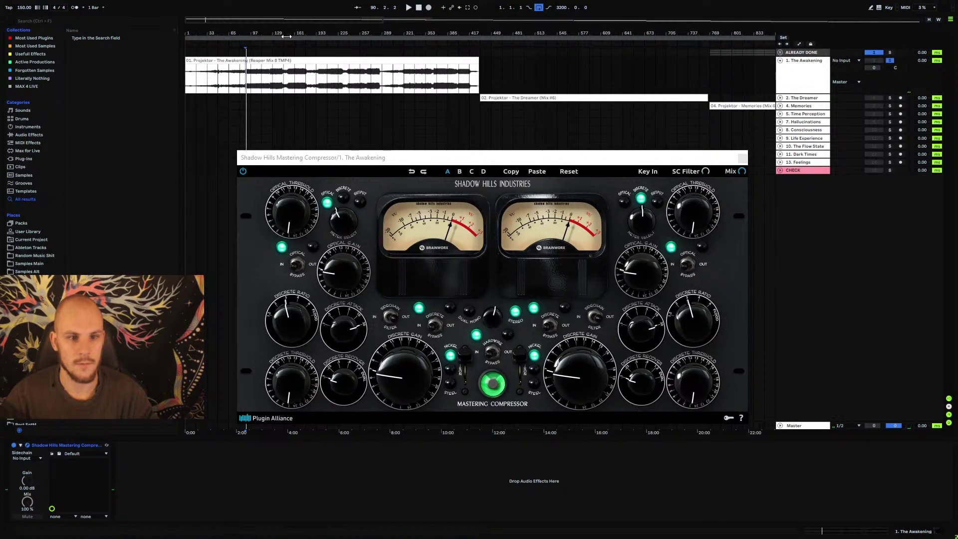
{"action": "left_click_drag", "start_coordinate": [284, 34], "coordinate": [356, 83]}
{"action": "left_click", "coordinate": [311, 78]}
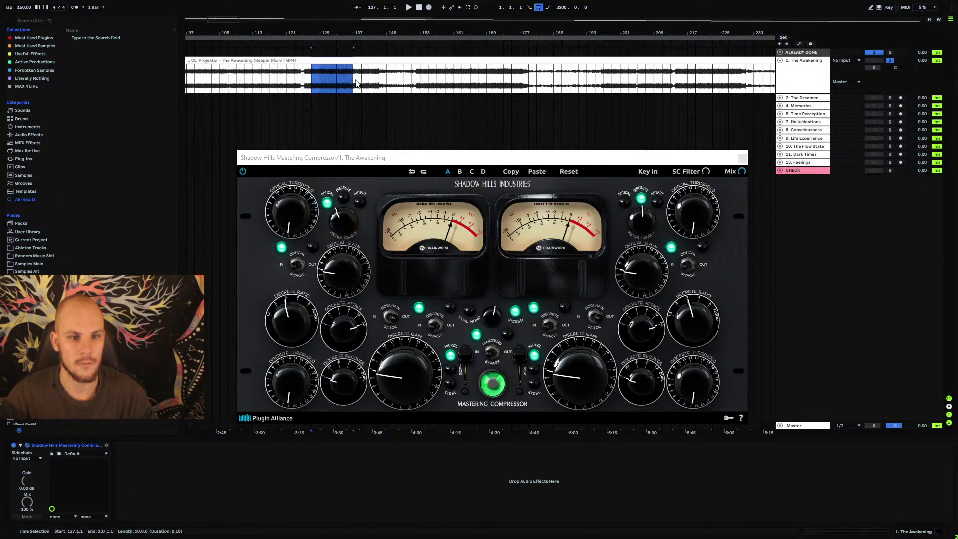
{"action": "key", "text": "ctrl+l"}
{"action": "key", "text": "space"}
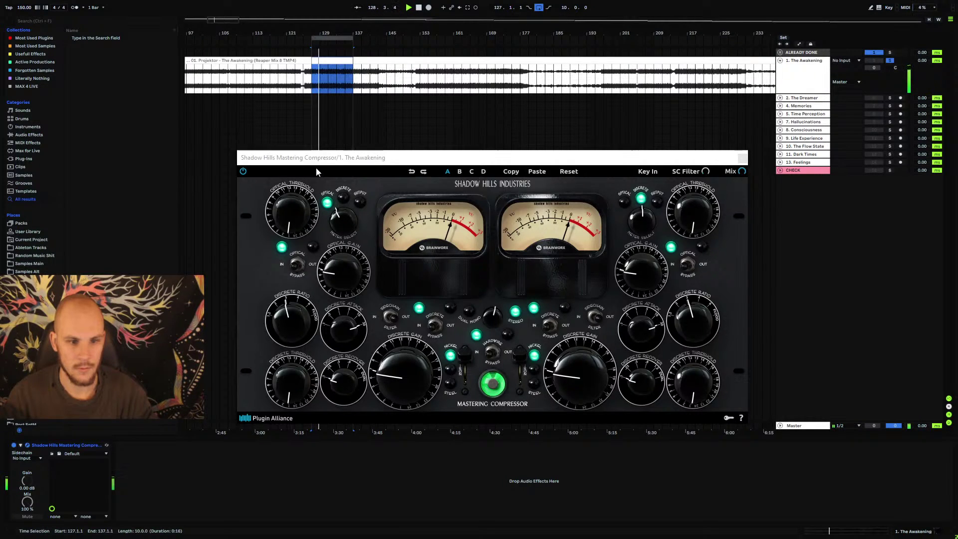
- Reposition the compressor window and turn up the left channel's Optical Threshold while auditioning the loop
{"action": "left_click_drag", "start_coordinate": [330, 162], "coordinate": [394, 142]}
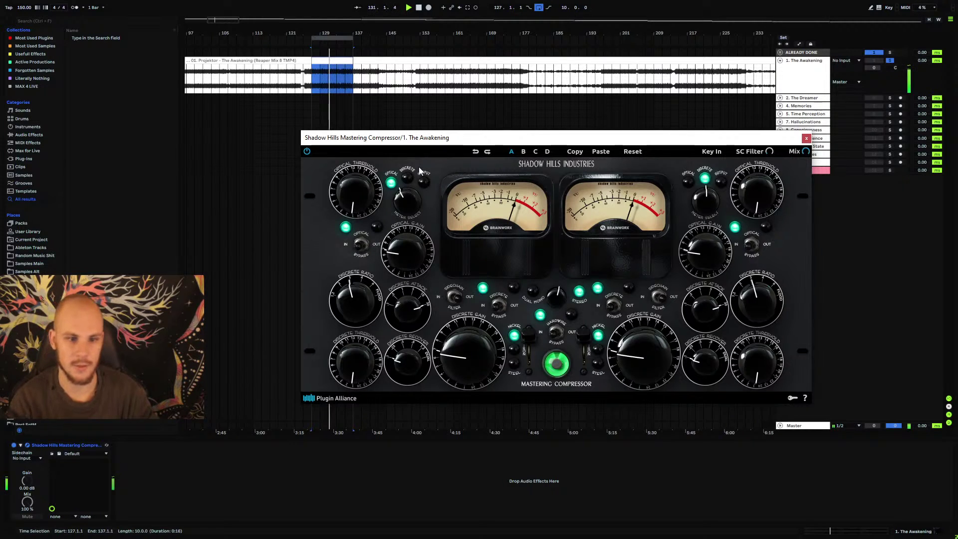
{"action": "scroll", "coordinate": [372, 186], "scroll_direction": "down", "scroll_amount": 3}
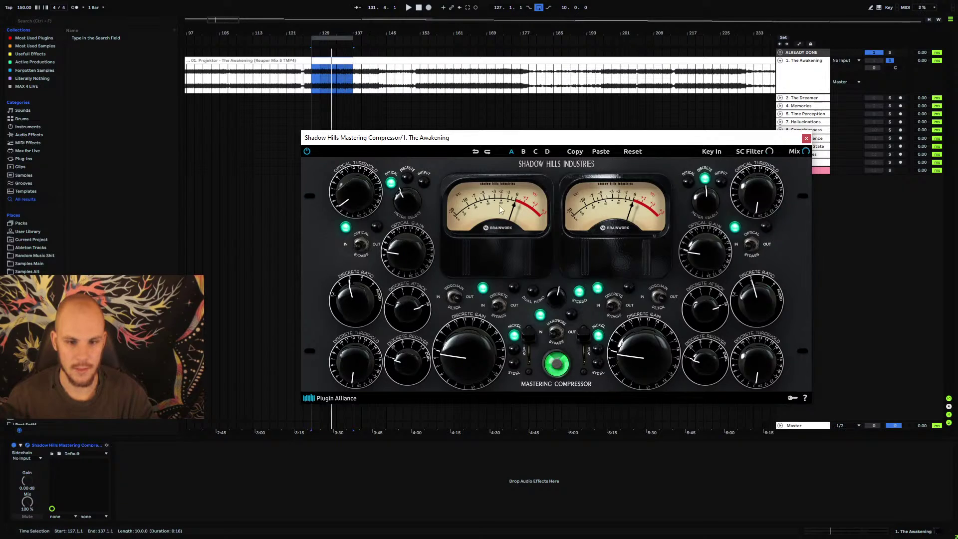
{"action": "key", "text": "space"}
{"action": "scroll", "coordinate": [361, 192], "scroll_direction": "up", "scroll_amount": 2}
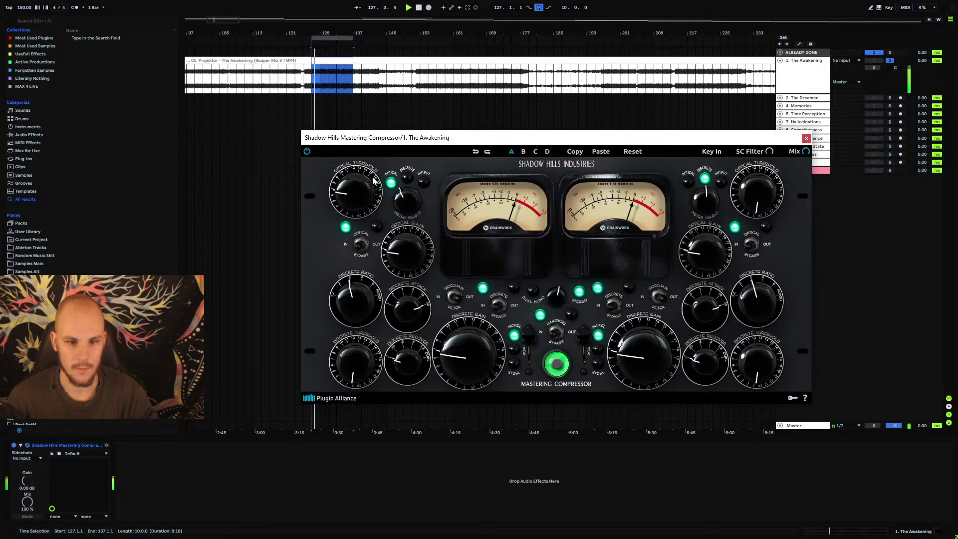
{"action": "left_click_drag", "start_coordinate": [356, 191], "coordinate": [358, 180]}
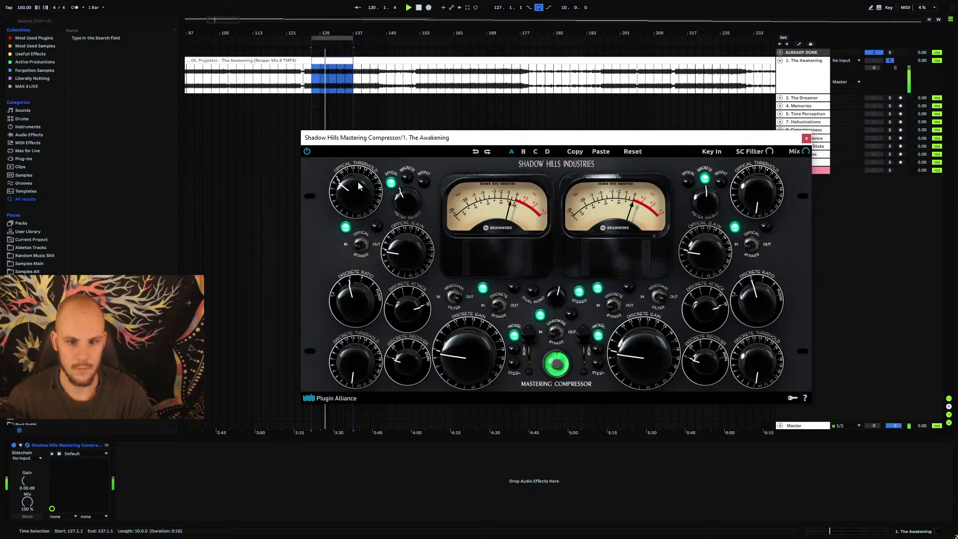
{"action": "left_click_drag", "start_coordinate": [358, 181], "coordinate": [358, 181]}
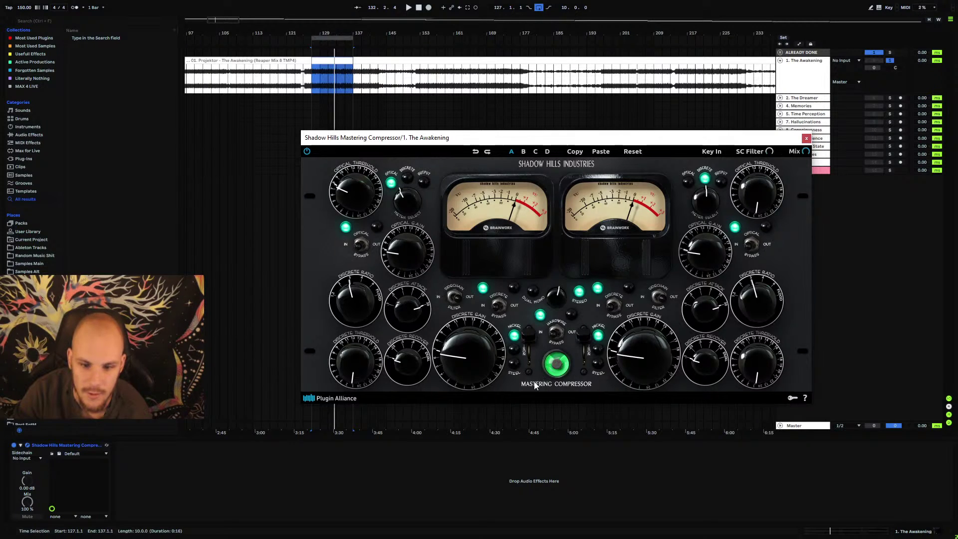
- Check the VU Reference Level in the compressor's About dialog, and close the dialog
{"action": "left_click", "coordinate": [495, 229]}
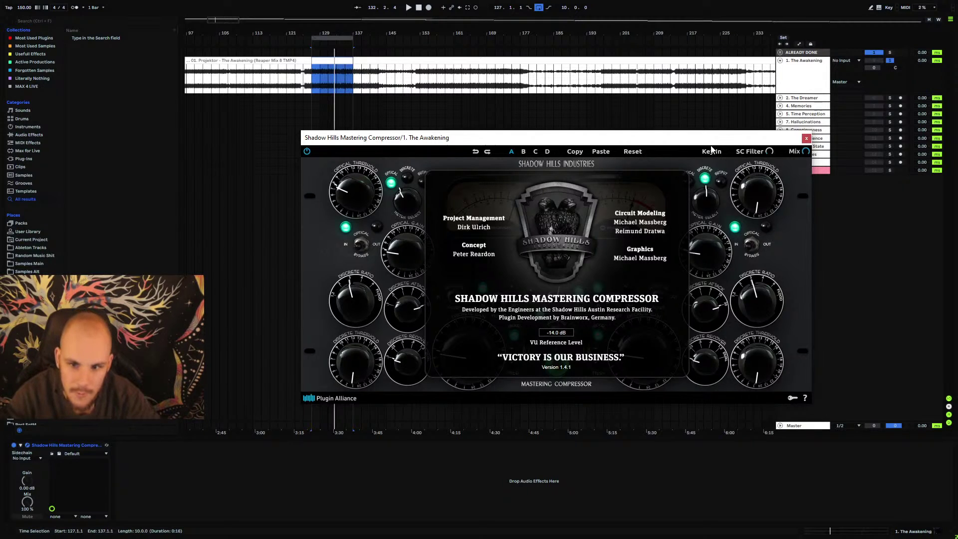
{"action": "left_click", "coordinate": [677, 162]}
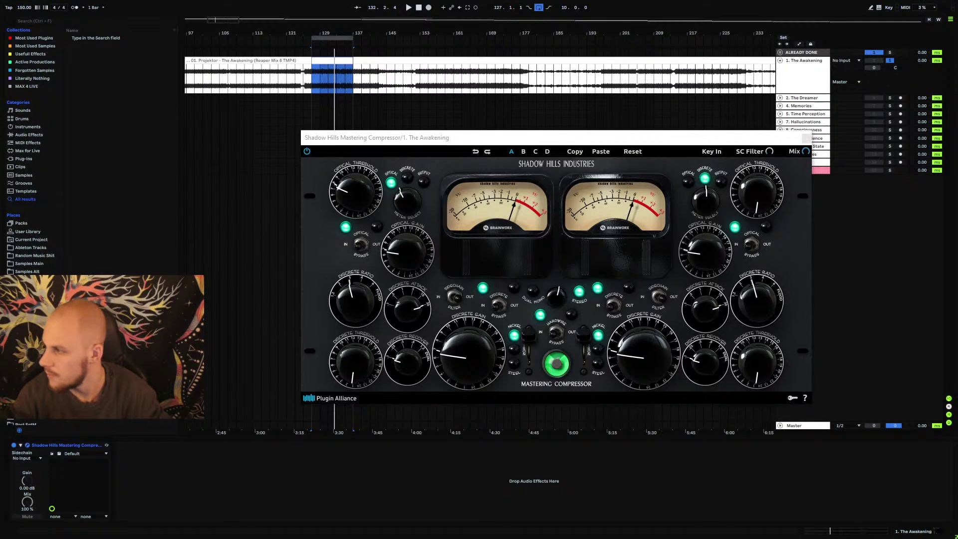
- Switch to the Shadow Hills compressor manual in Chrome and read the Metering and Magic Eye sections on page 3
{"action": "left_click_drag", "start_coordinate": [957, 267], "coordinate": [469, 125]}
{"action": "double_click", "coordinate": [469, 125]}
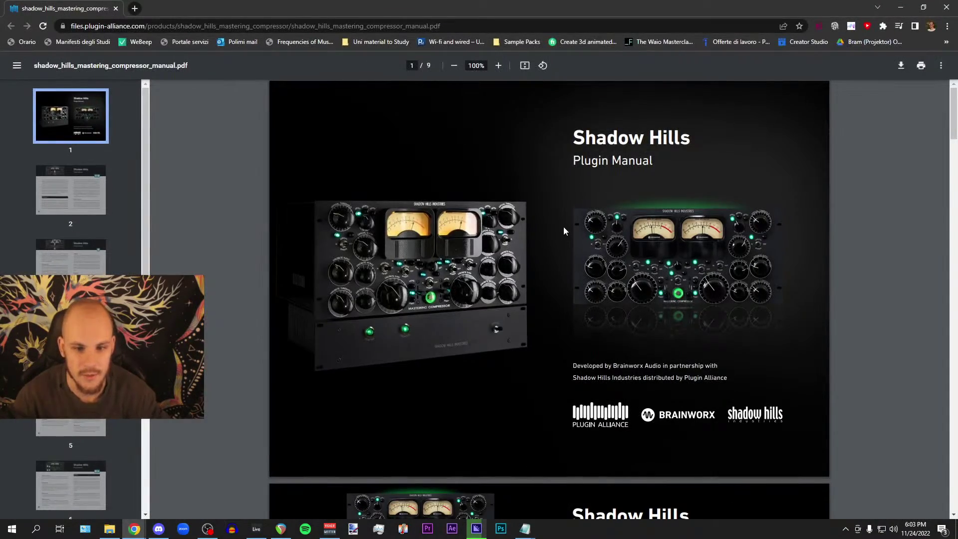
{"action": "scroll", "coordinate": [629, 220], "scroll_direction": "down", "scroll_amount": 1}
{"action": "scroll", "coordinate": [631, 222], "scroll_direction": "down", "scroll_amount": 18}
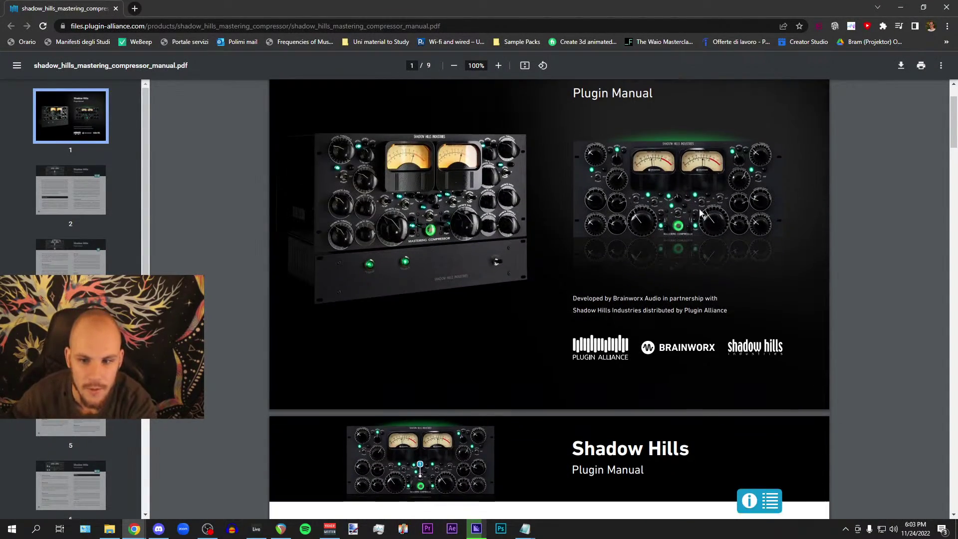
{"action": "scroll", "coordinate": [723, 217], "scroll_direction": "down", "scroll_amount": 5}
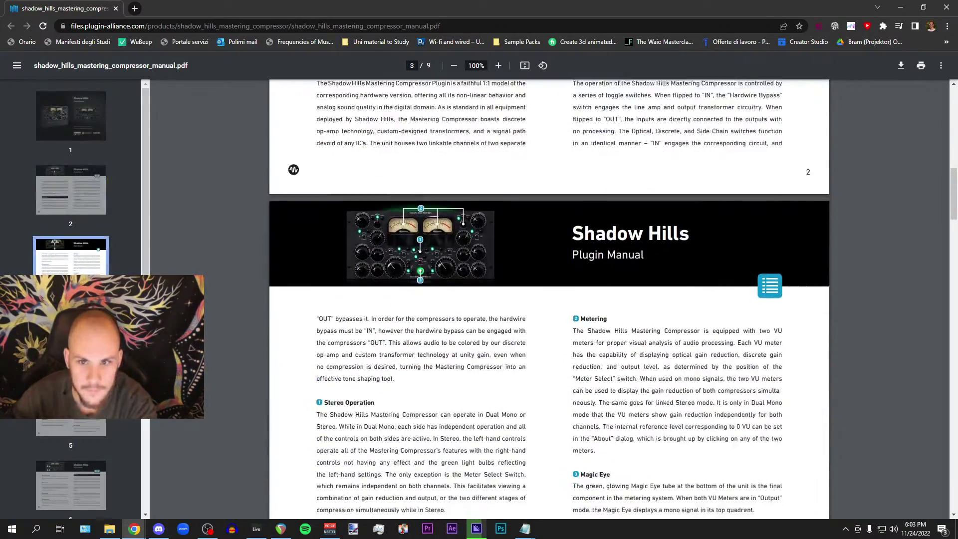
{"action": "scroll", "coordinate": [722, 215], "scroll_direction": "up", "scroll_amount": 1}
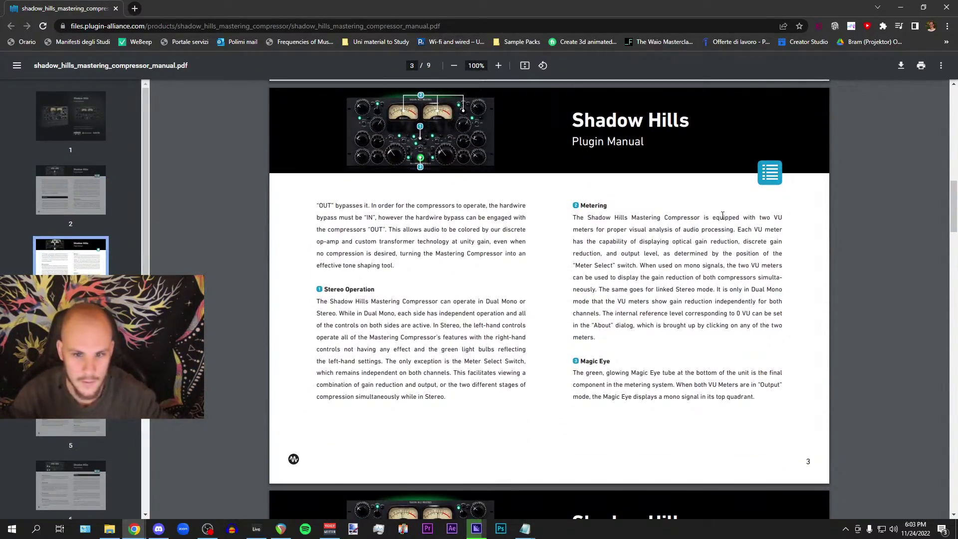
{"action": "scroll", "coordinate": [722, 215], "scroll_direction": "down", "scroll_amount": 1}
{"action": "scroll", "coordinate": [722, 216], "scroll_direction": "down", "scroll_amount": 1}
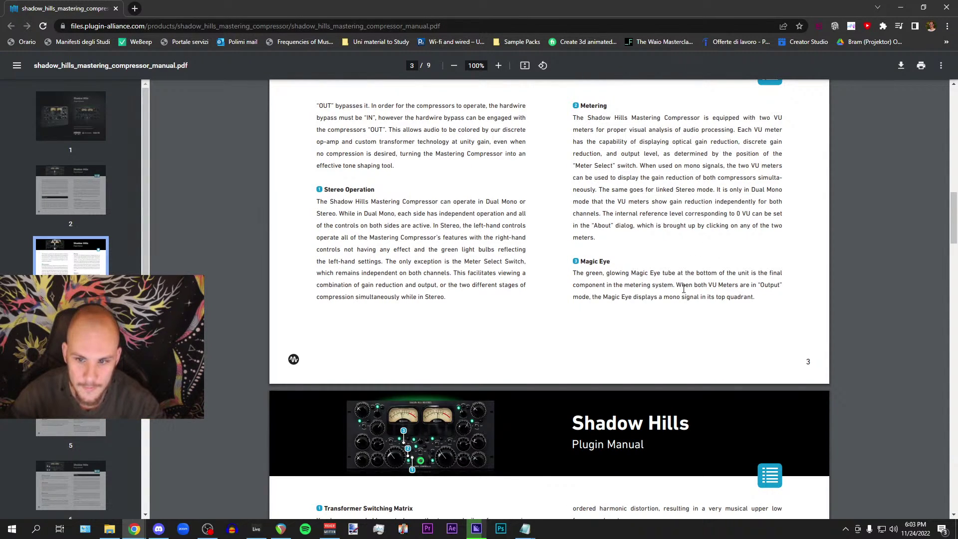
{"action": "left_click_drag", "start_coordinate": [600, 298], "coordinate": [753, 297]}
{"action": "left_click", "coordinate": [753, 298]}
- Look over the transformer choices on page 4 and read the Optical Gain and Optical Threshold descriptions on page 5
{"action": "scroll", "coordinate": [648, 279], "scroll_direction": "down", "scroll_amount": 5}
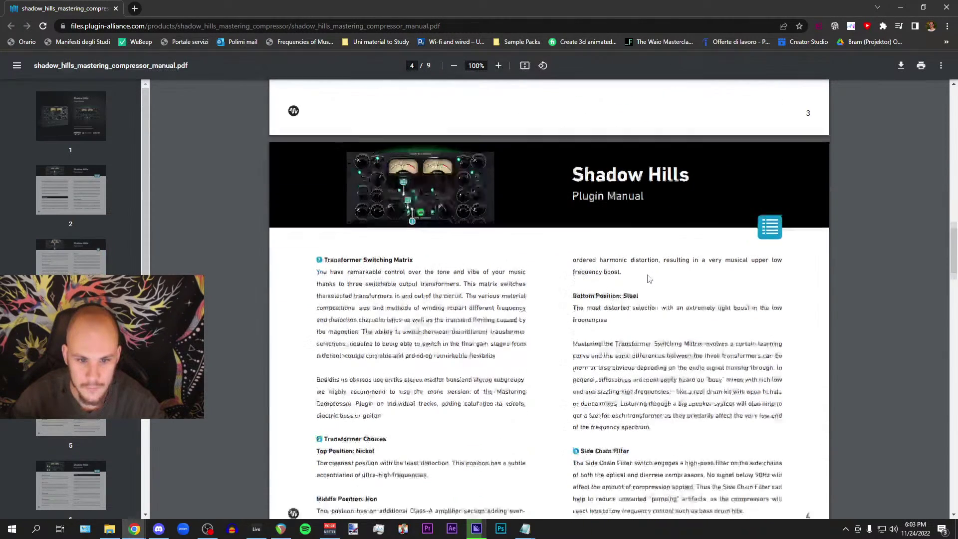
{"action": "scroll", "coordinate": [649, 278], "scroll_direction": "down", "scroll_amount": 2}
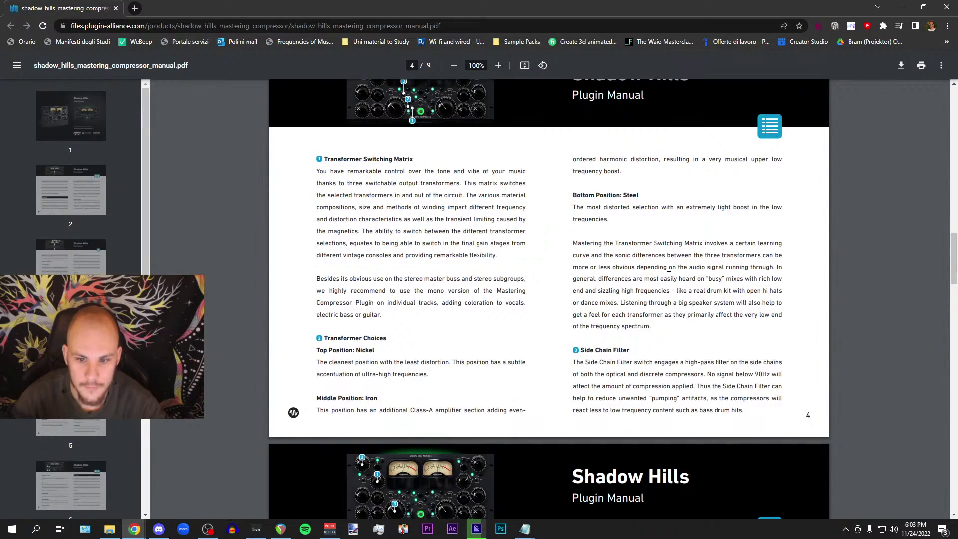
{"action": "scroll", "coordinate": [668, 275], "scroll_direction": "down", "scroll_amount": 8}
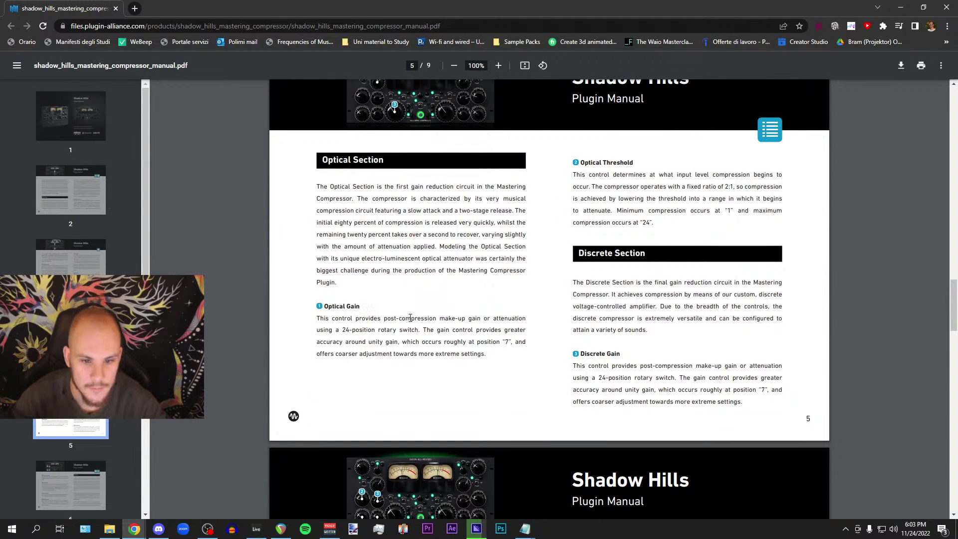
{"action": "left_click_drag", "start_coordinate": [410, 318], "coordinate": [381, 347]}
{"action": "left_click", "coordinate": [416, 341]}
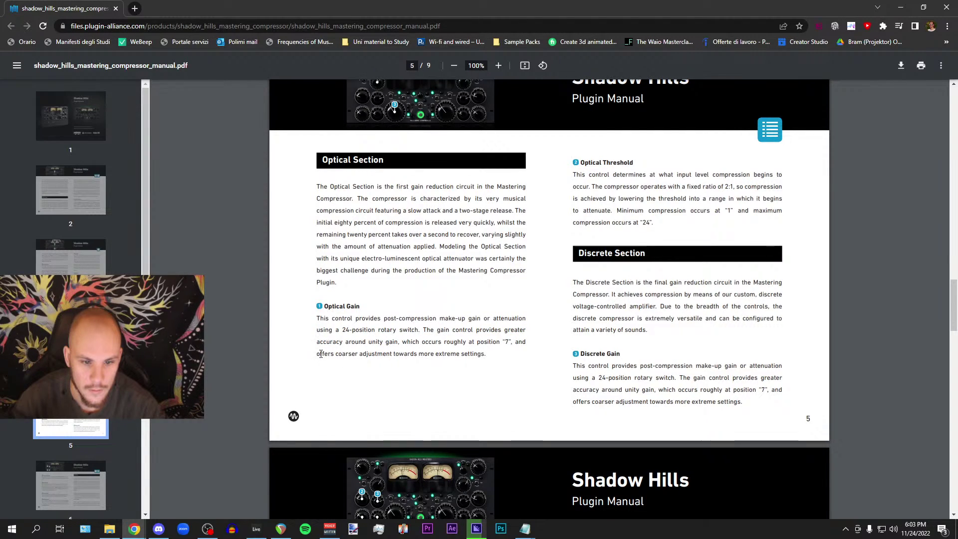
{"action": "left_click_drag", "start_coordinate": [316, 355], "coordinate": [486, 354]}
{"action": "left_click", "coordinate": [502, 353]}
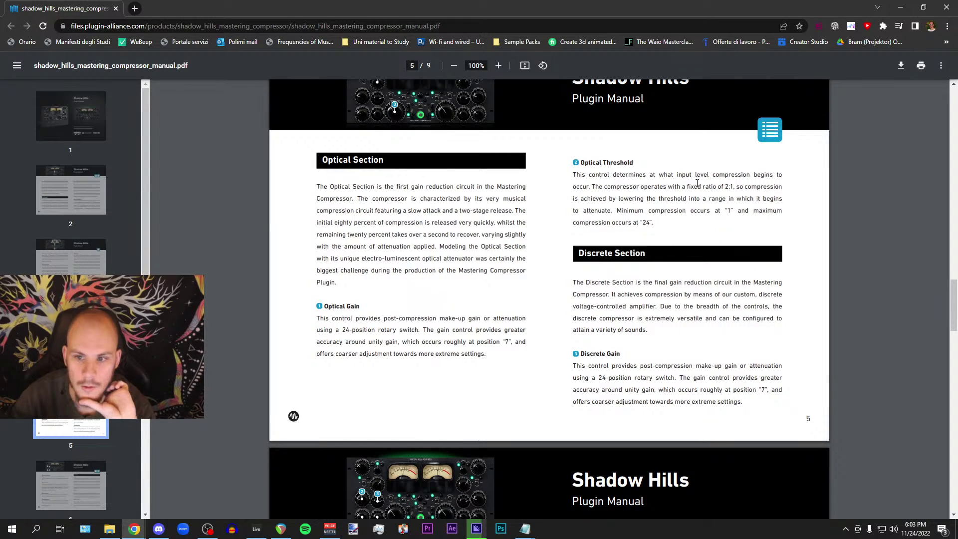
{"action": "left_click_drag", "start_coordinate": [604, 187], "coordinate": [653, 224]}
{"action": "left_click", "coordinate": [637, 223]}
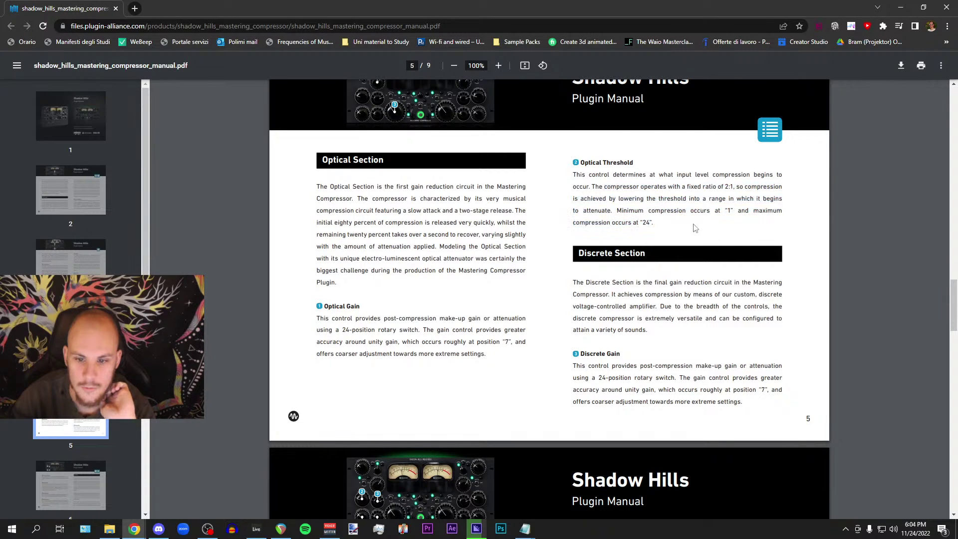
- Read the Discrete Section introduction and the Discrete Gain description on page 5 of the manual
{"action": "scroll", "coordinate": [693, 227], "scroll_direction": "down", "scroll_amount": 1}
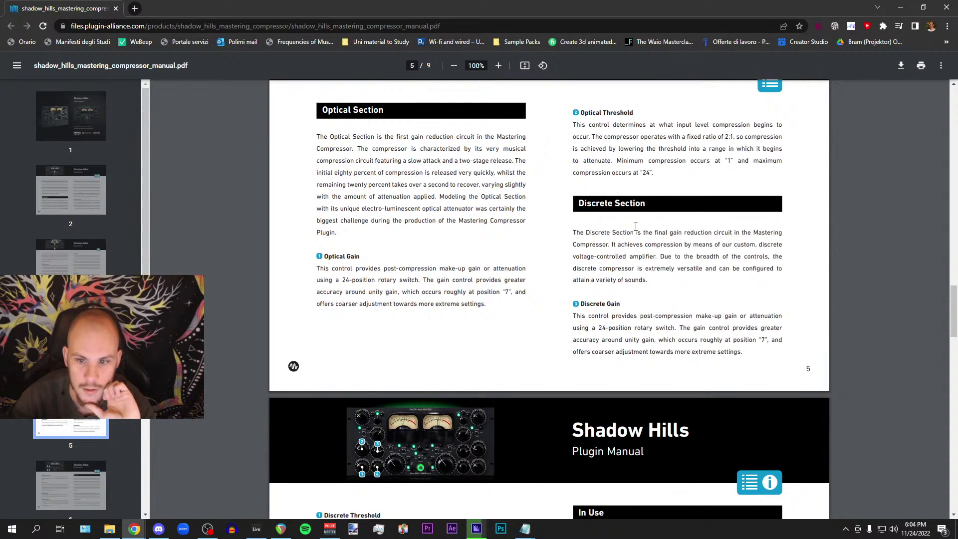
{"action": "left_click_drag", "start_coordinate": [580, 233], "coordinate": [775, 238]}
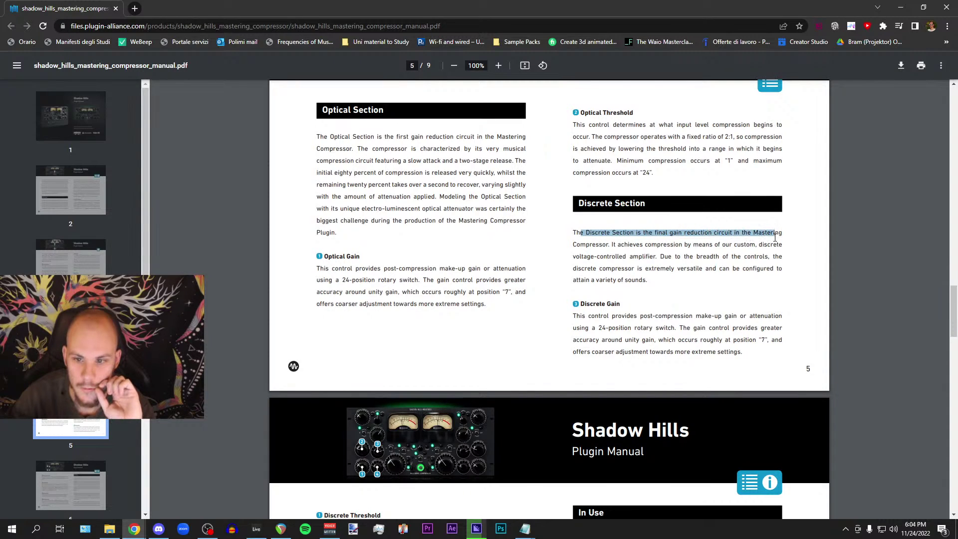
{"action": "left_click", "coordinate": [588, 244]}
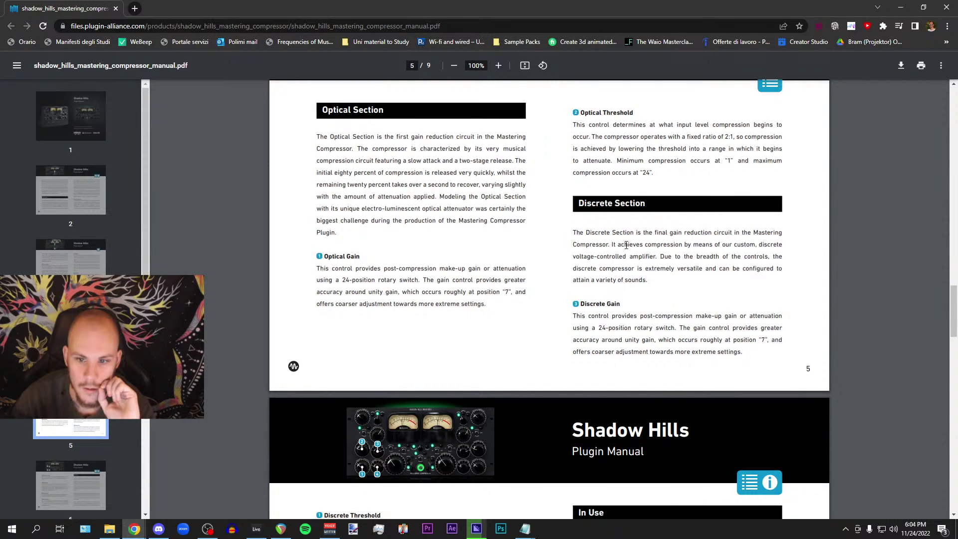
{"action": "left_click_drag", "start_coordinate": [612, 244], "coordinate": [642, 280]}
{"action": "left_click", "coordinate": [642, 280]}
{"action": "scroll", "coordinate": [641, 279], "scroll_direction": "down", "scroll_amount": 2}
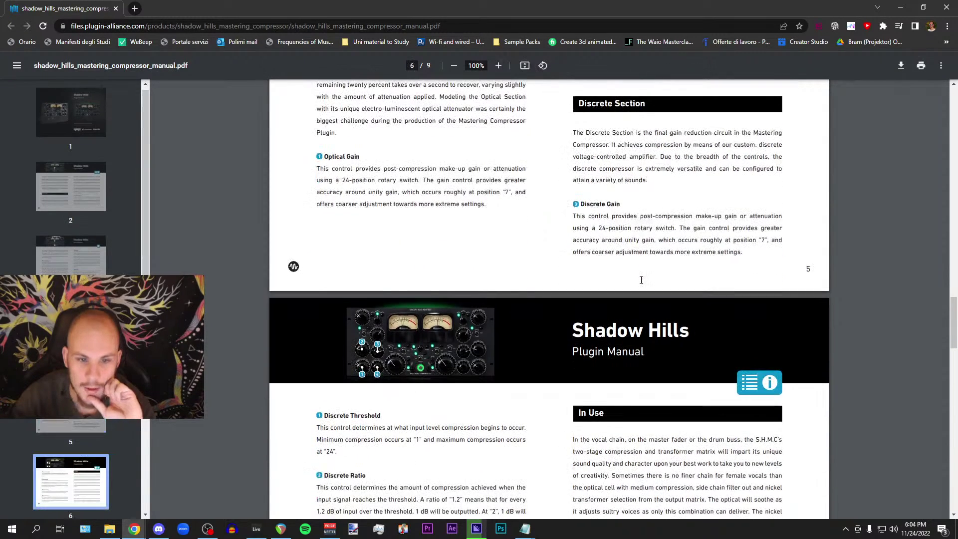
{"action": "scroll", "coordinate": [641, 280], "scroll_direction": "up", "scroll_amount": 3}
{"action": "scroll", "coordinate": [640, 279], "scroll_direction": "down", "scroll_amount": 6}
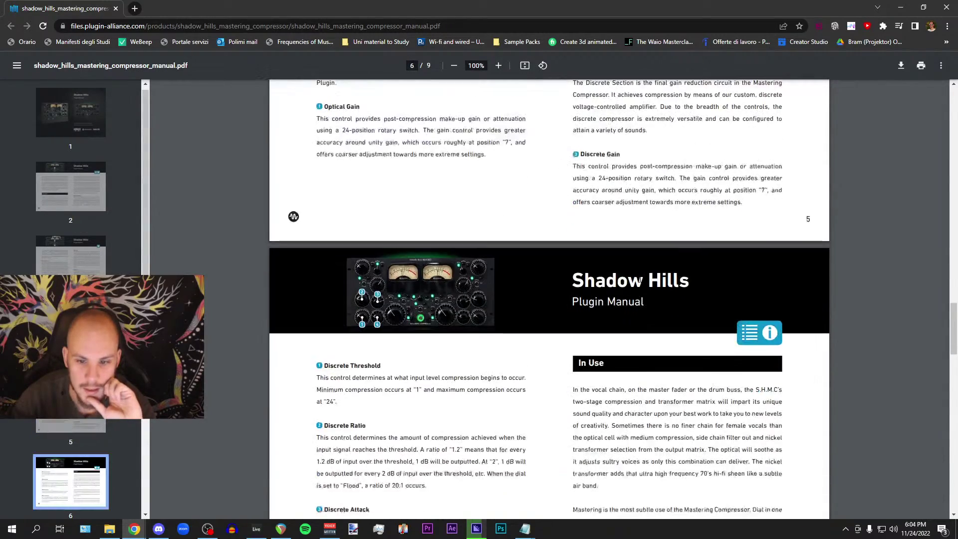
{"action": "scroll", "coordinate": [639, 277], "scroll_direction": "up", "scroll_amount": 3}
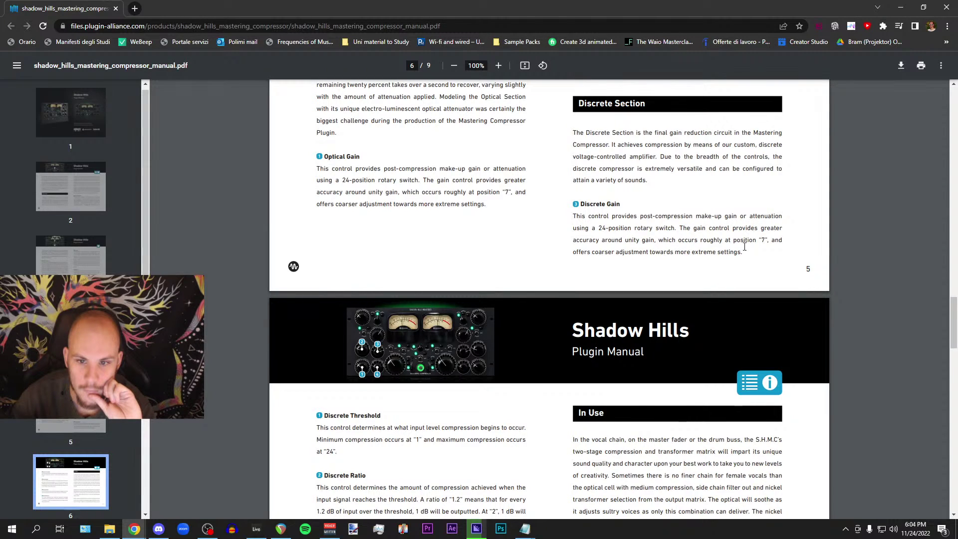
{"action": "scroll", "coordinate": [743, 247], "scroll_direction": "down", "scroll_amount": 4}
{"action": "scroll", "coordinate": [723, 253], "scroll_direction": "up", "scroll_amount": 5}
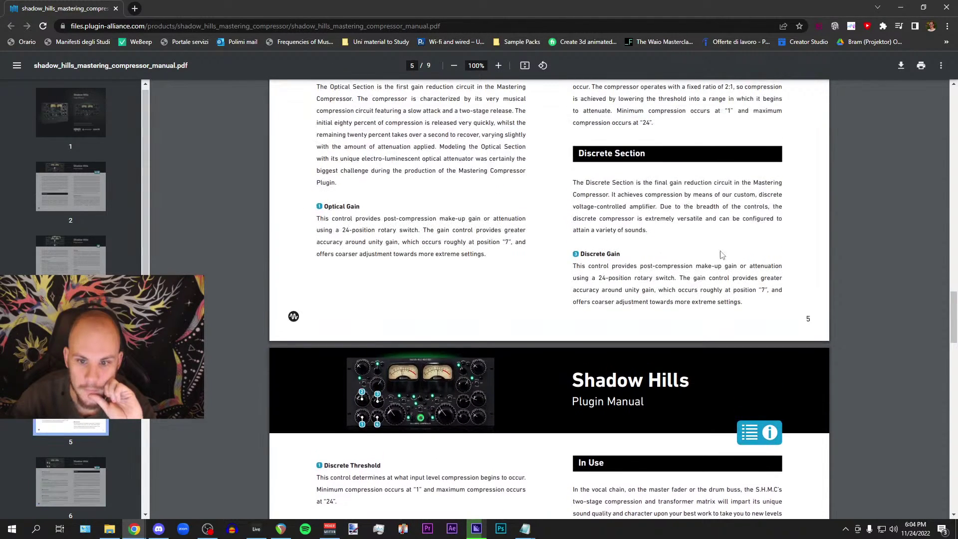
- Review the discrete controls on page 6 and read the In Use recommendations for mastering, including gain reduction, ratio, attack, recover and side chain filter
{"action": "scroll", "coordinate": [730, 283], "scroll_direction": "down", "scroll_amount": 4}
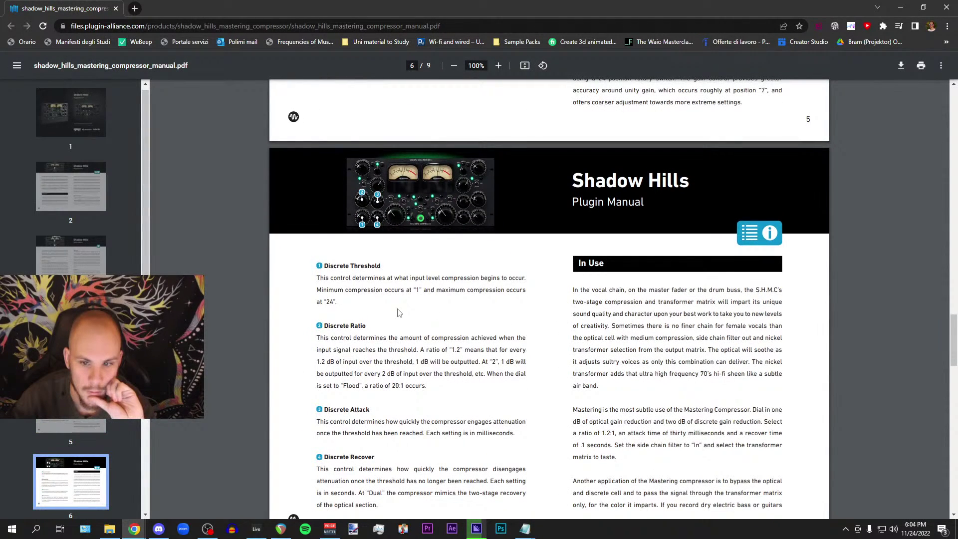
{"action": "scroll", "coordinate": [398, 312], "scroll_direction": "down", "scroll_amount": 1}
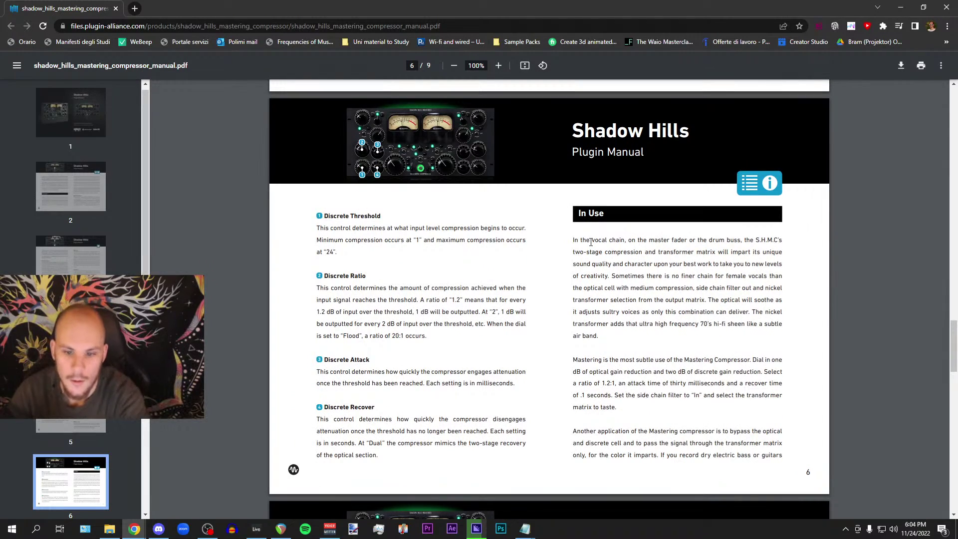
{"action": "left_click_drag", "start_coordinate": [577, 360], "coordinate": [760, 372]}
{"action": "left_click", "coordinate": [768, 372]}
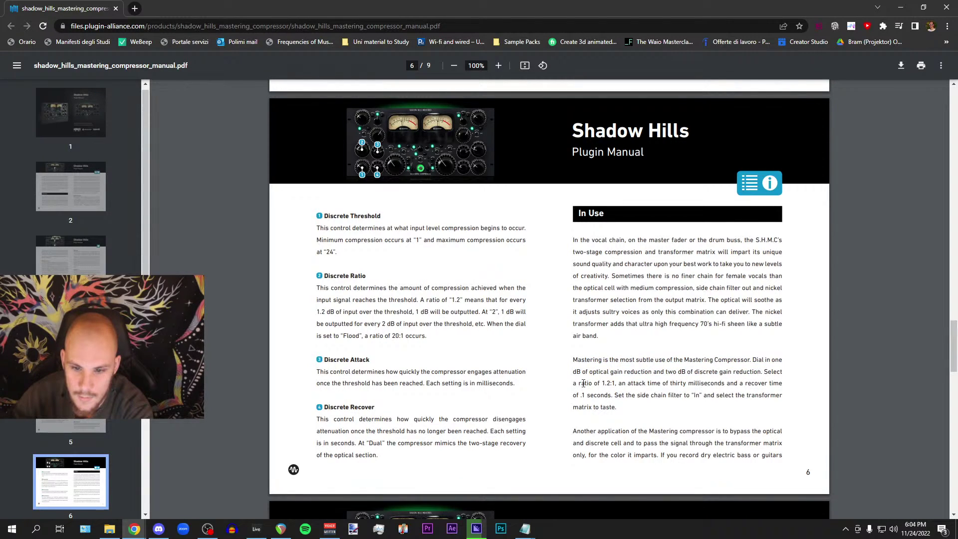
{"action": "left_click_drag", "start_coordinate": [579, 383], "coordinate": [780, 397]}
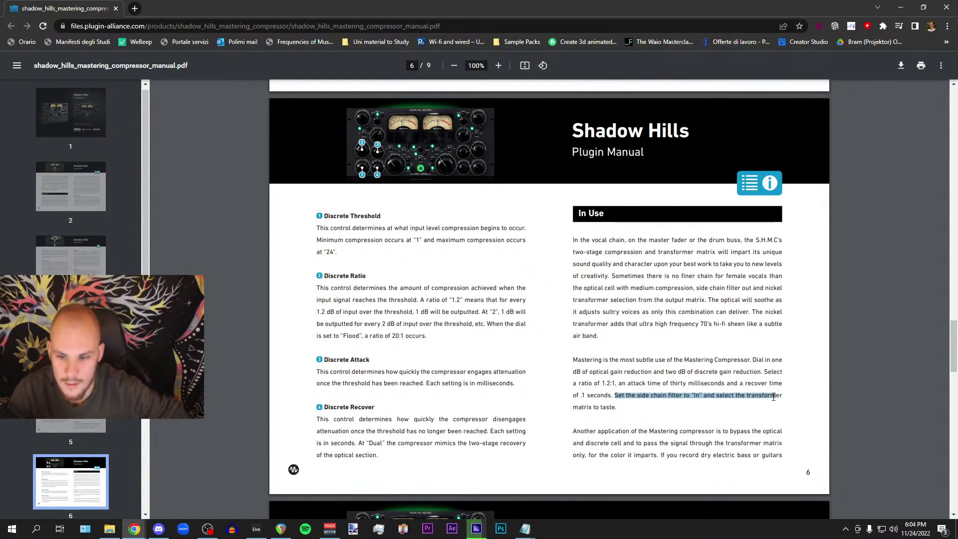
{"action": "left_click_drag", "start_coordinate": [573, 407], "coordinate": [614, 408]}
{"action": "left_click", "coordinate": [614, 408]}
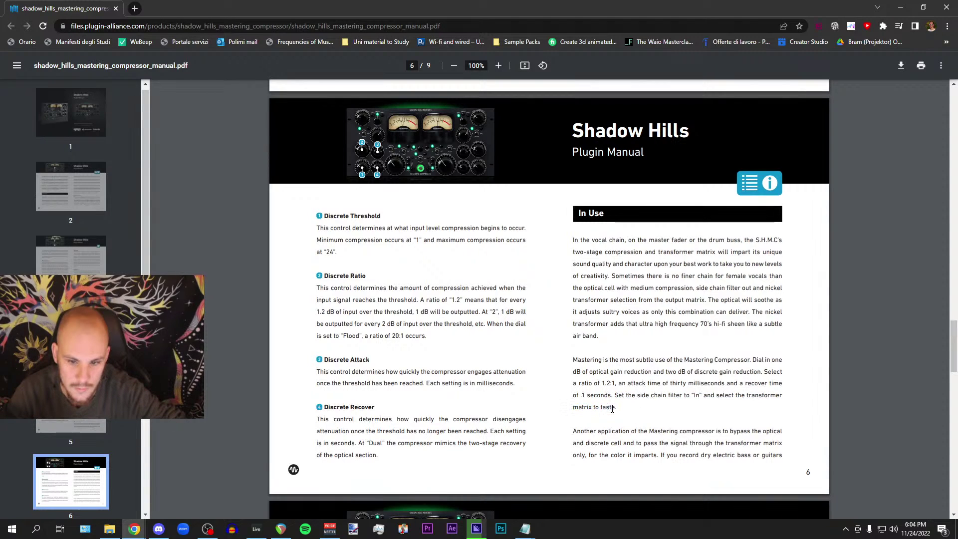
{"action": "scroll", "coordinate": [600, 414], "scroll_direction": "down", "scroll_amount": 2}
{"action": "scroll", "coordinate": [600, 387], "scroll_direction": "up", "scroll_amount": 1}
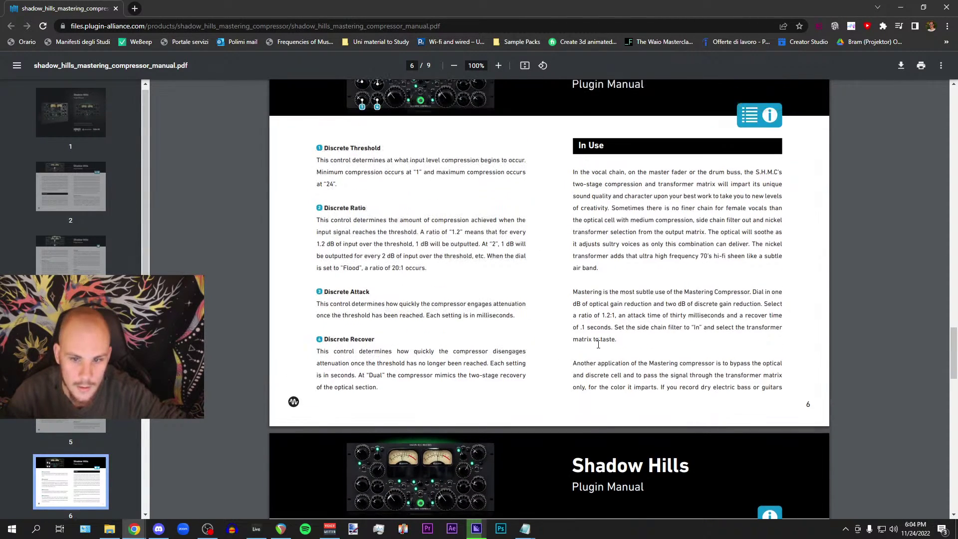
- Read the mastering paragraph in the manual's In Use section, and return to the Shadow Hills compressor on The Awakening
{"action": "left_click_drag", "start_coordinate": [575, 289], "coordinate": [649, 380]}
{"action": "left_click", "coordinate": [658, 363]}
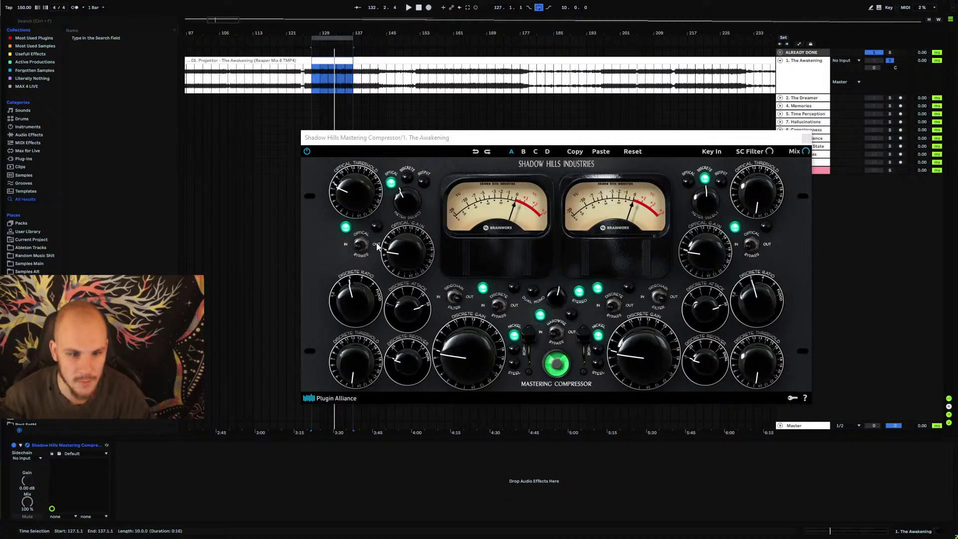
{"action": "left_click", "coordinate": [435, 218]}
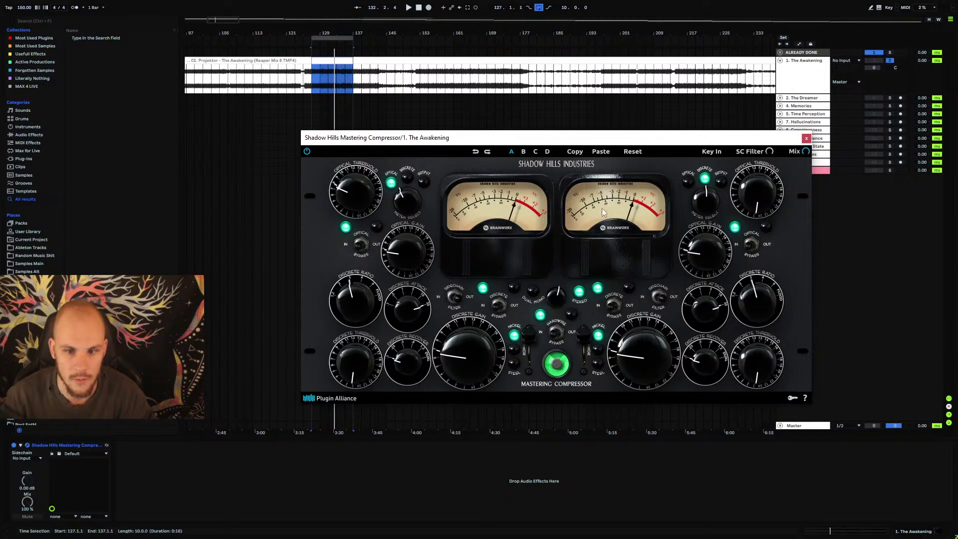
- Raise the first channel's discrete threshold in small increments while playing the passage from bar 127
{"action": "key", "text": "space"}
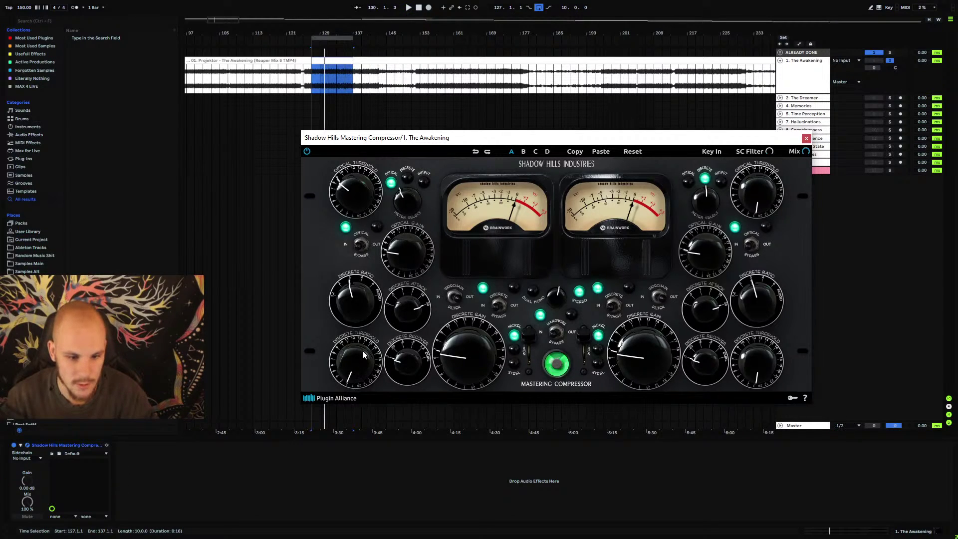
{"action": "left_click_drag", "start_coordinate": [362, 350], "coordinate": [376, 320]}
{"action": "key", "text": "space"}
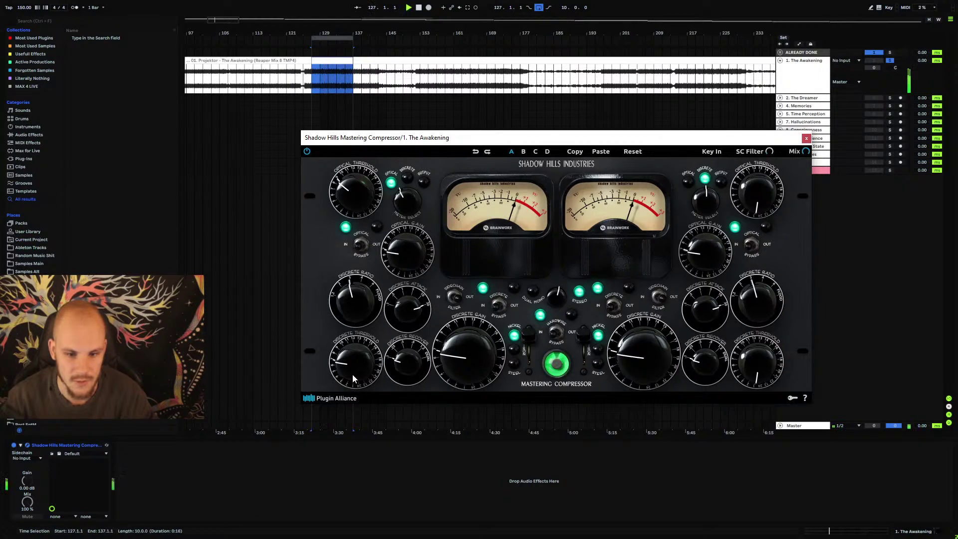
{"action": "left_click_drag", "start_coordinate": [352, 373], "coordinate": [367, 351]}
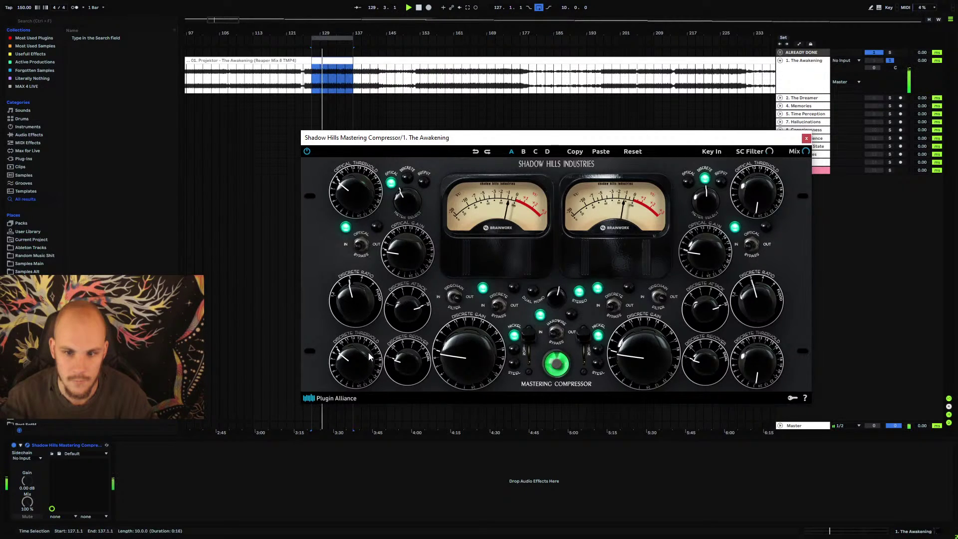
{"action": "left_click_drag", "start_coordinate": [368, 352], "coordinate": [370, 348]}
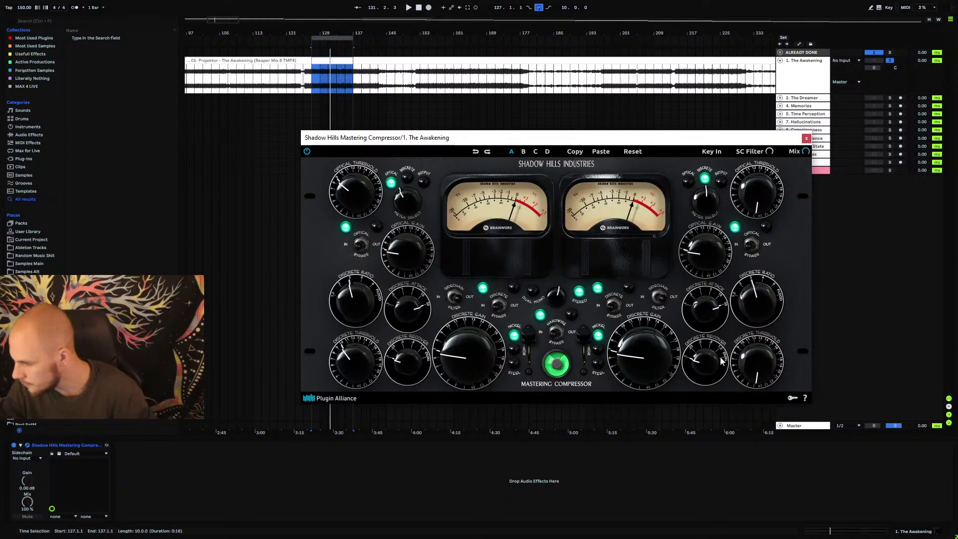
- Lower the first channel's discrete ratio and raise its discrete threshold to about mid-range during playback
{"action": "key", "text": "space"}
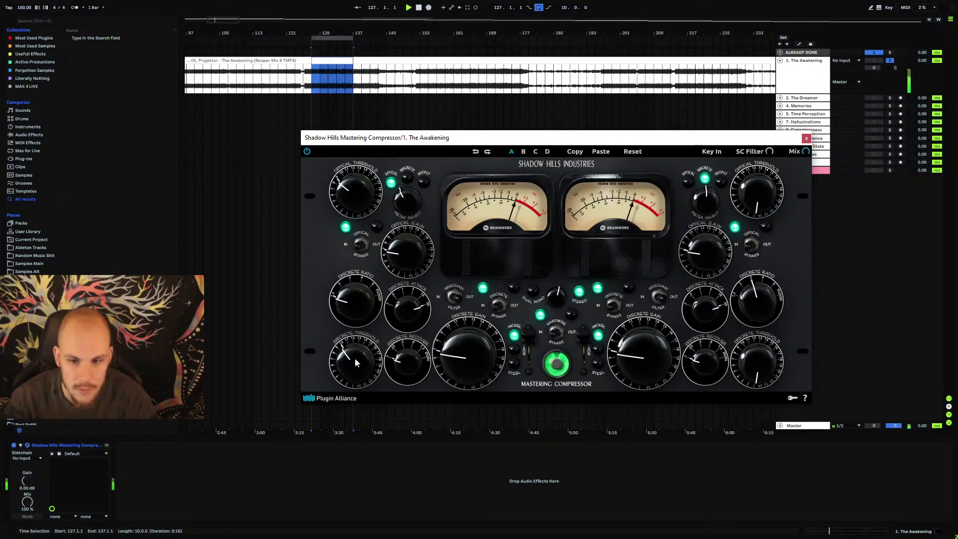
{"action": "left_click_drag", "start_coordinate": [355, 358], "coordinate": [361, 352]}
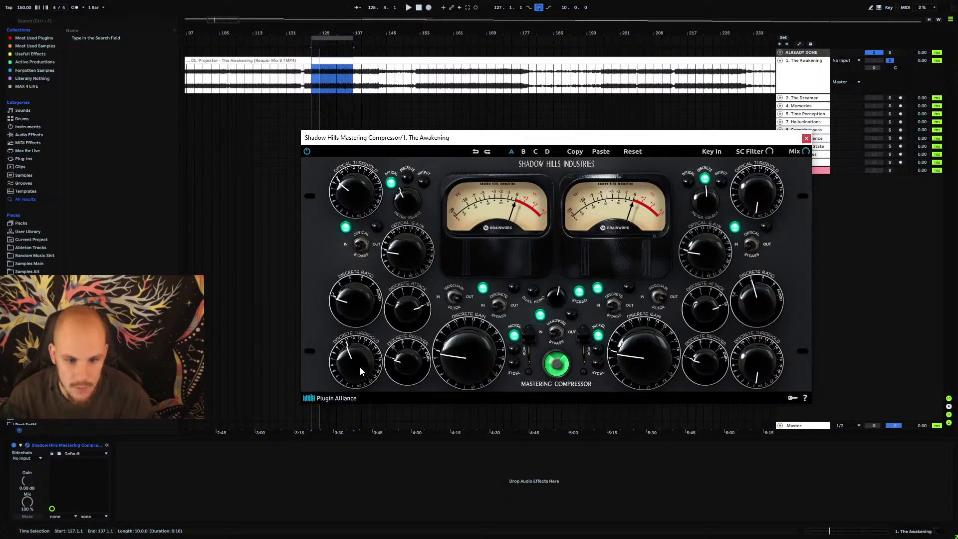
{"action": "key", "text": "space"}
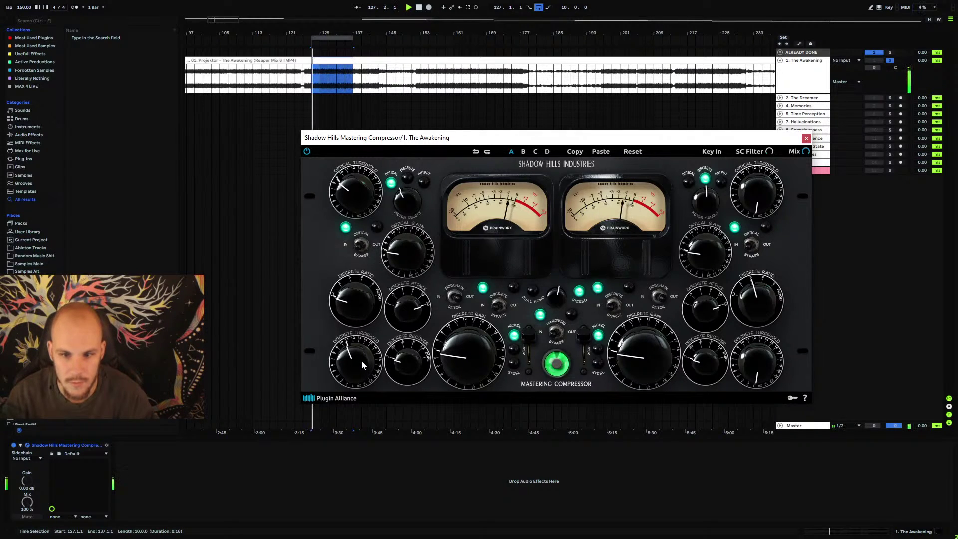
{"action": "scroll", "coordinate": [363, 358], "scroll_direction": "up", "scroll_amount": 2}
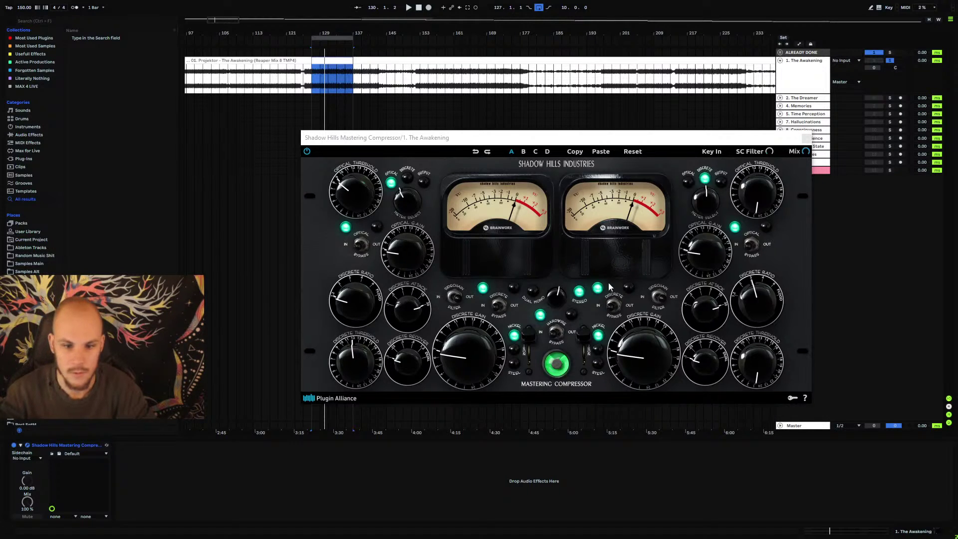
- Audition the nickel, middle and steel transformer positions during playback, and leave the transformer on the middle position
{"action": "left_click", "coordinate": [793, 235]}
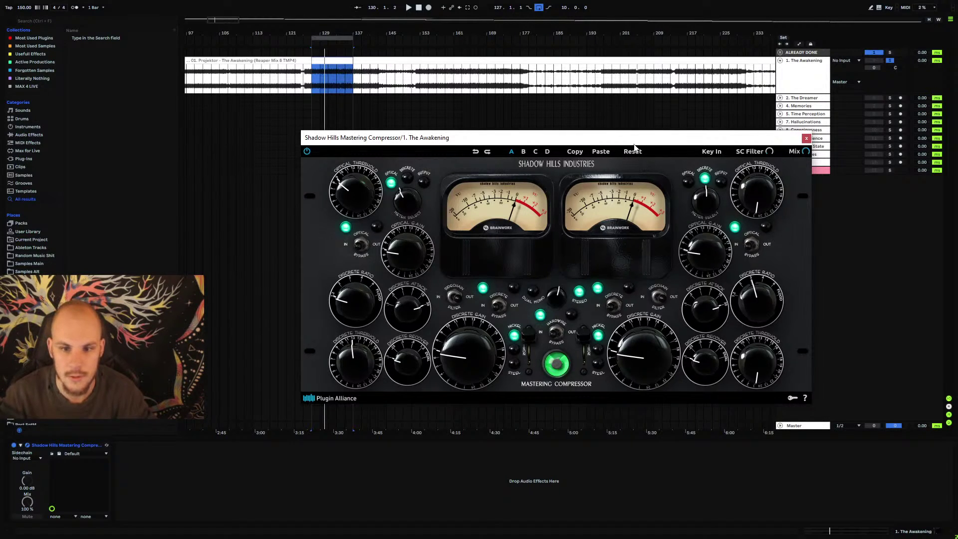
{"action": "key", "text": "space"}
{"action": "left_click", "coordinate": [514, 355]}
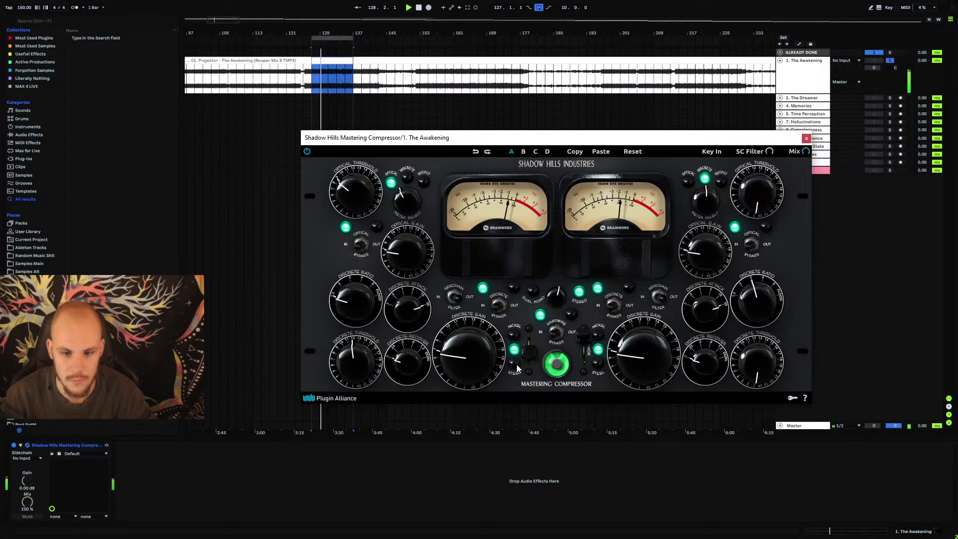
{"action": "left_click", "coordinate": [516, 364]}
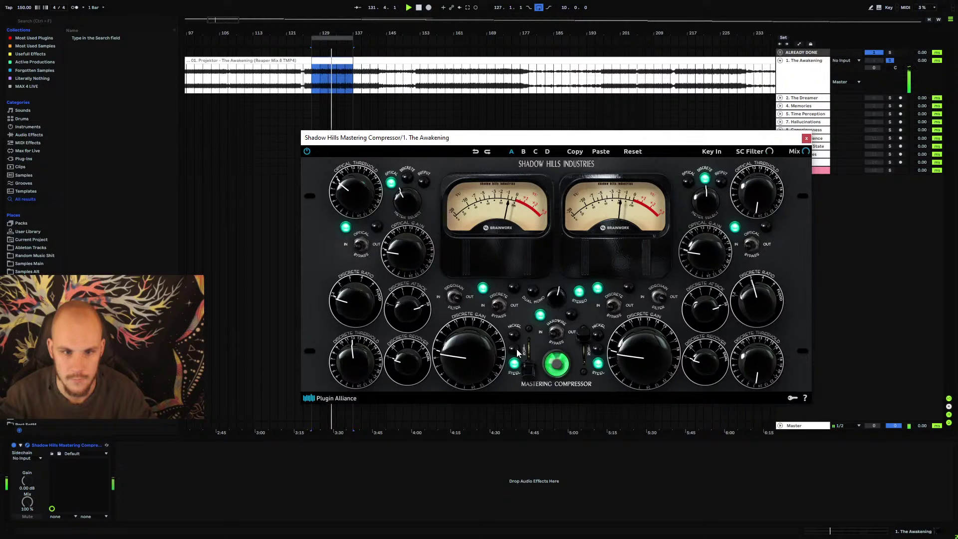
{"action": "left_click", "coordinate": [517, 352]}
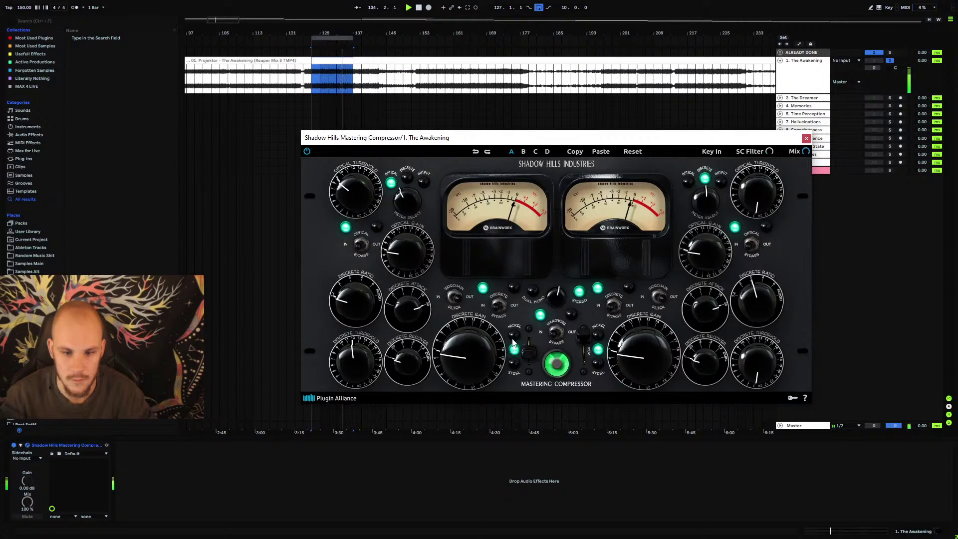
{"action": "left_click", "coordinate": [514, 346]}
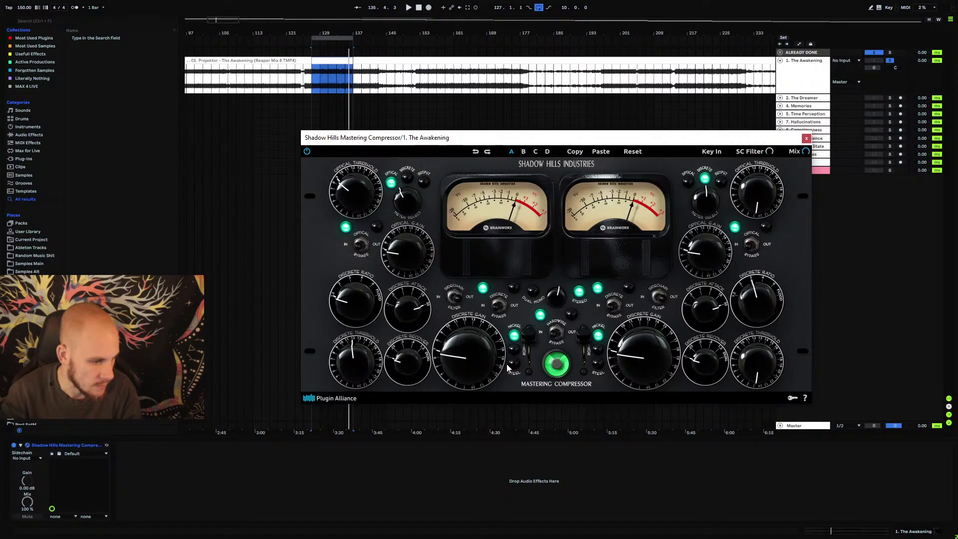
{"action": "left_click", "coordinate": [530, 352]}
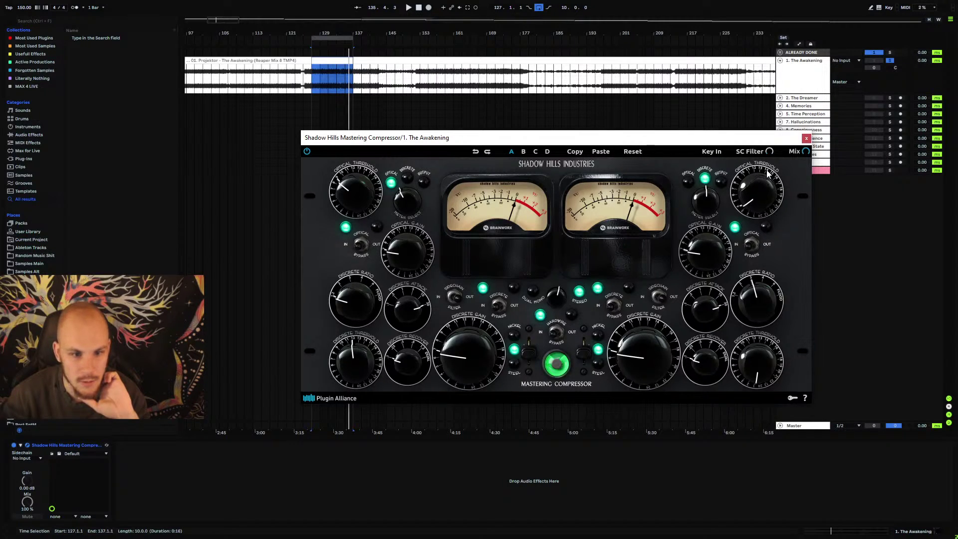
- Match the second channel's optical threshold, discrete ratio and discrete threshold to the first channel's settings
{"action": "left_click_drag", "start_coordinate": [768, 173], "coordinate": [771, 126]}
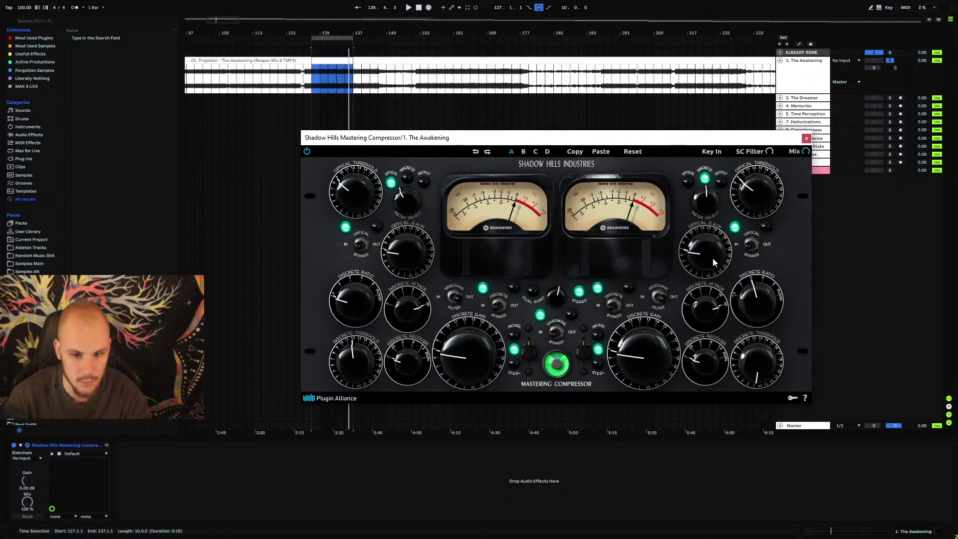
{"action": "left_click_drag", "start_coordinate": [772, 278], "coordinate": [779, 319]}
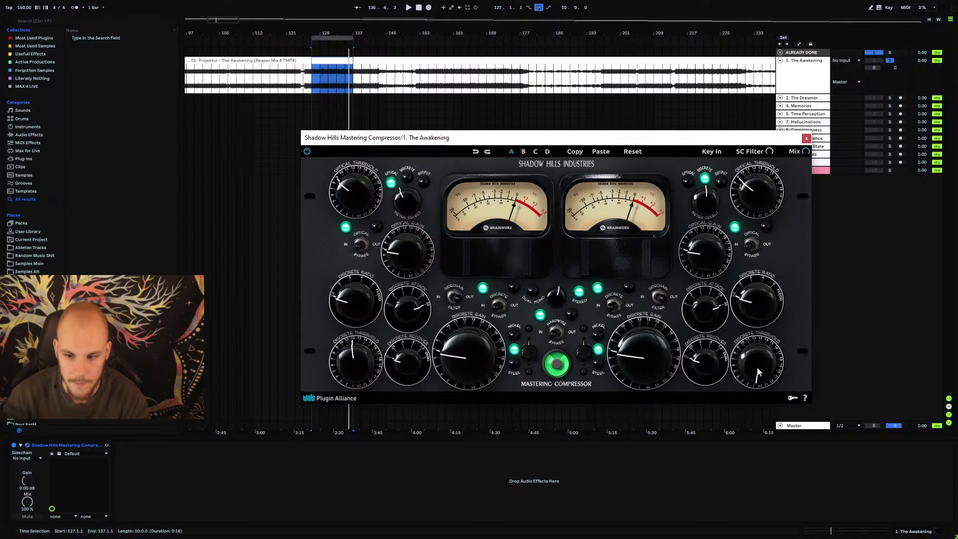
{"action": "left_click_drag", "start_coordinate": [757, 371], "coordinate": [780, 281]}
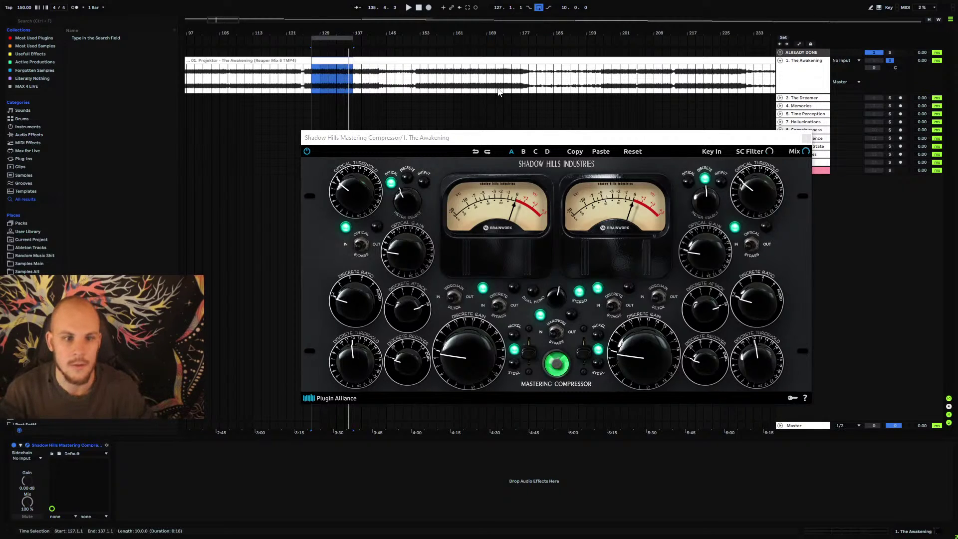
- Play The Awakening from bar 127 and raise the optical threshold on both channels to matching positions
{"action": "left_click", "coordinate": [314, 81]}
{"action": "key", "text": "space"}
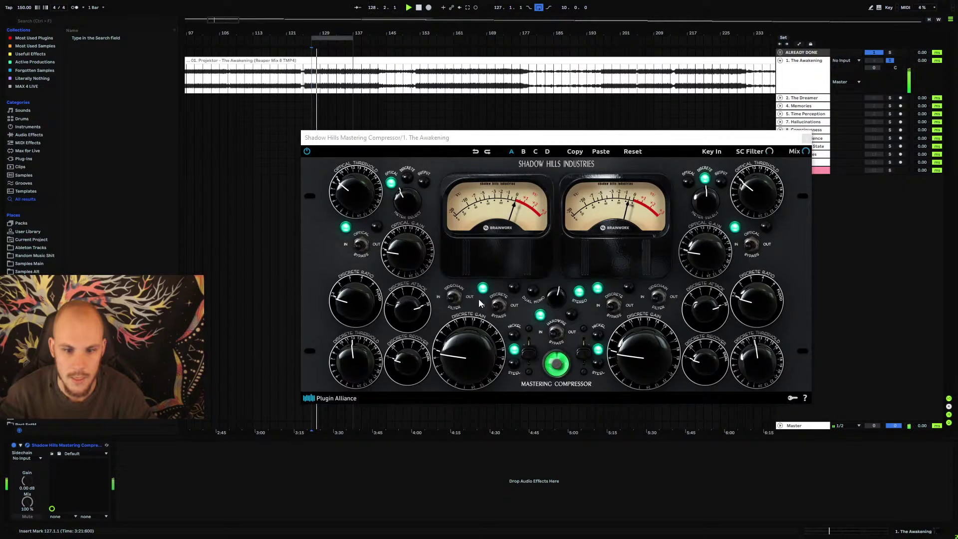
{"action": "left_click", "coordinate": [500, 306]}
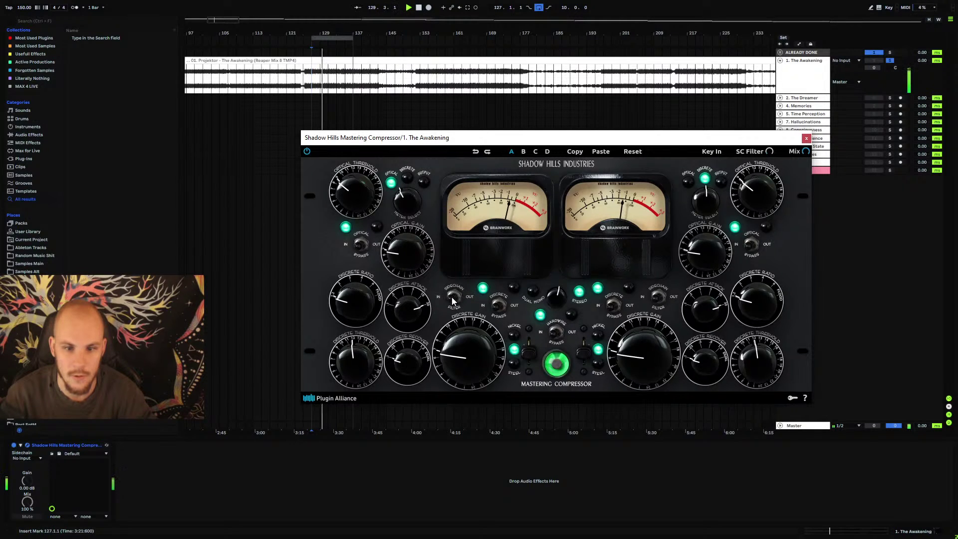
{"action": "left_click_drag", "start_coordinate": [353, 188], "coordinate": [362, 181]}
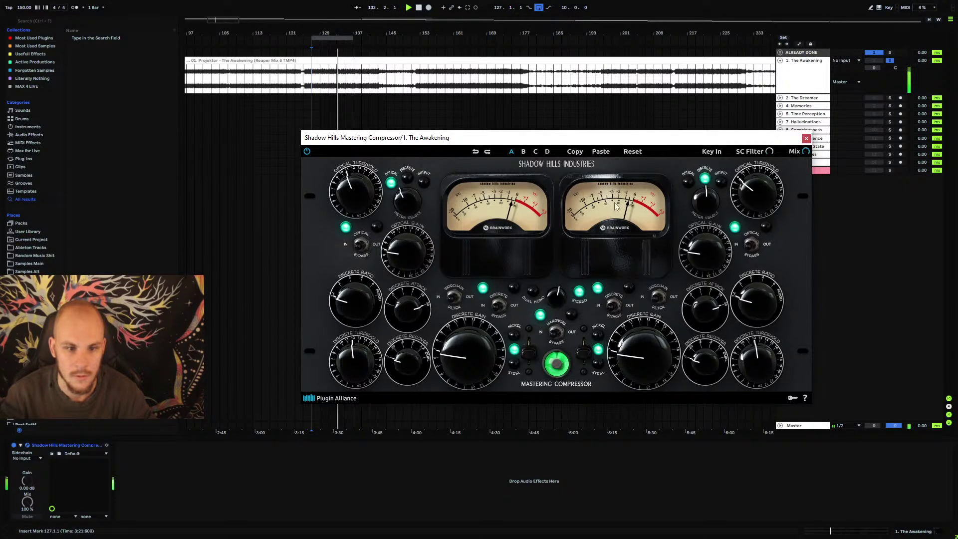
{"action": "left_click_drag", "start_coordinate": [767, 191], "coordinate": [771, 183]}
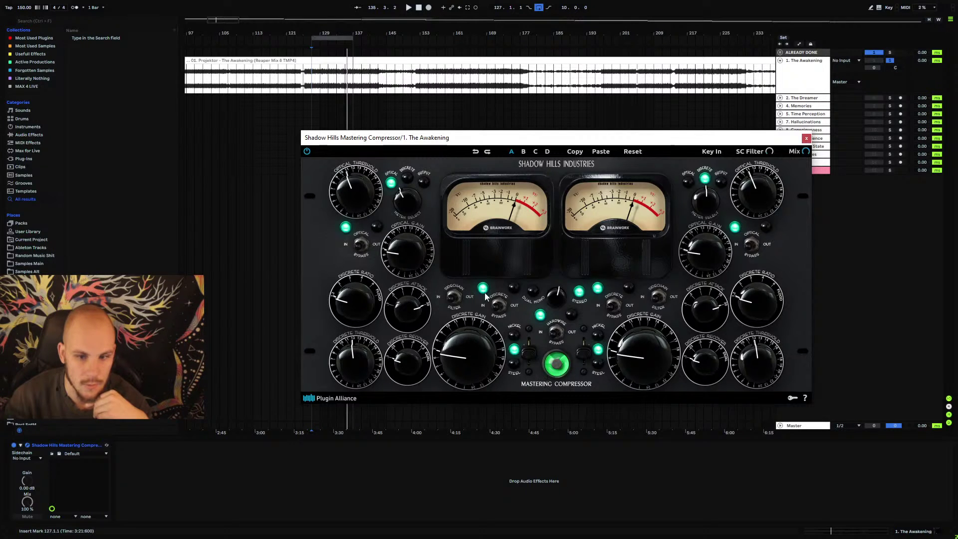
- Move the compressor window off the track names and set the playback start to bar 127
{"action": "left_click_drag", "start_coordinate": [564, 141], "coordinate": [502, 110]}
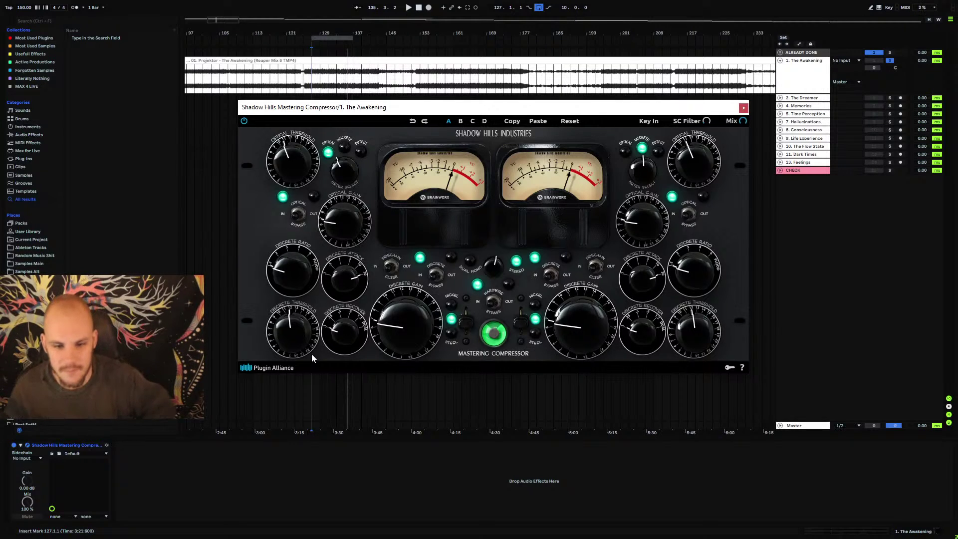
{"action": "left_click", "coordinate": [309, 78]}
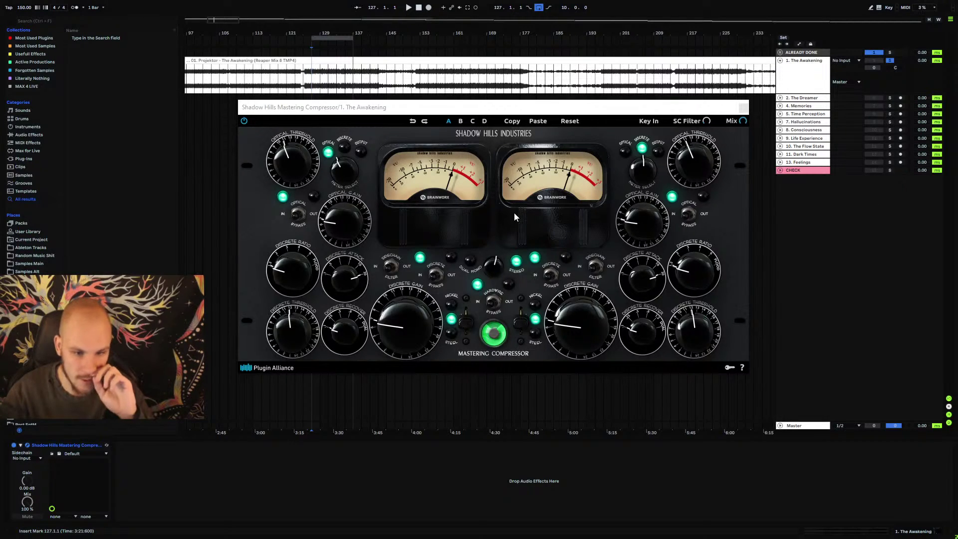
{"action": "left_click_drag", "start_coordinate": [430, 106], "coordinate": [425, 103]}
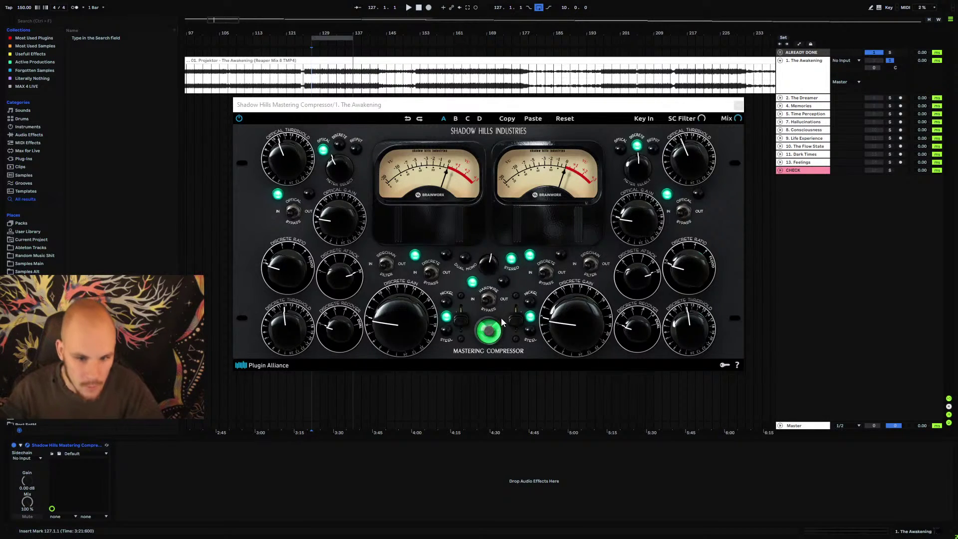
- Try a higher discrete threshold on the first channel while playing from bar 127
{"action": "left_click", "coordinate": [441, 145]}
{"action": "key", "text": "space"}
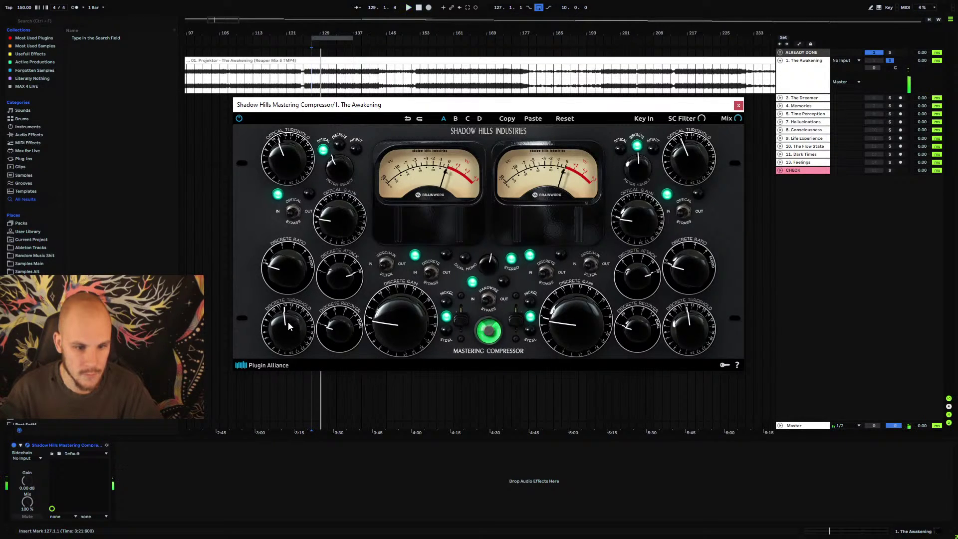
{"action": "left_click_drag", "start_coordinate": [301, 330], "coordinate": [294, 322]}
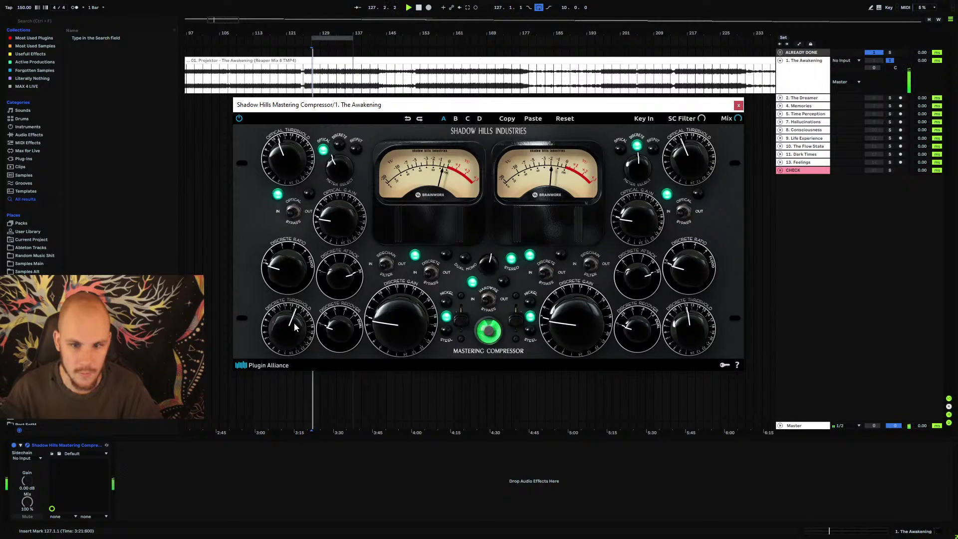
- Raise the first channel's optical gain to slightly past mid-range during playback, and stop the playback
{"action": "left_click_drag", "start_coordinate": [332, 224], "coordinate": [348, 211]}
{"action": "key", "text": "space"}
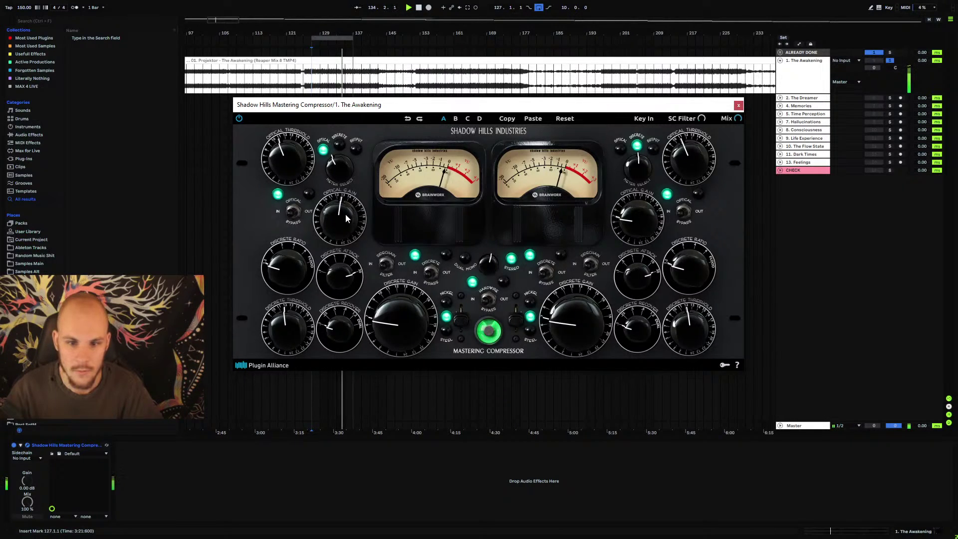
{"action": "left_click_drag", "start_coordinate": [346, 214], "coordinate": [350, 213]}
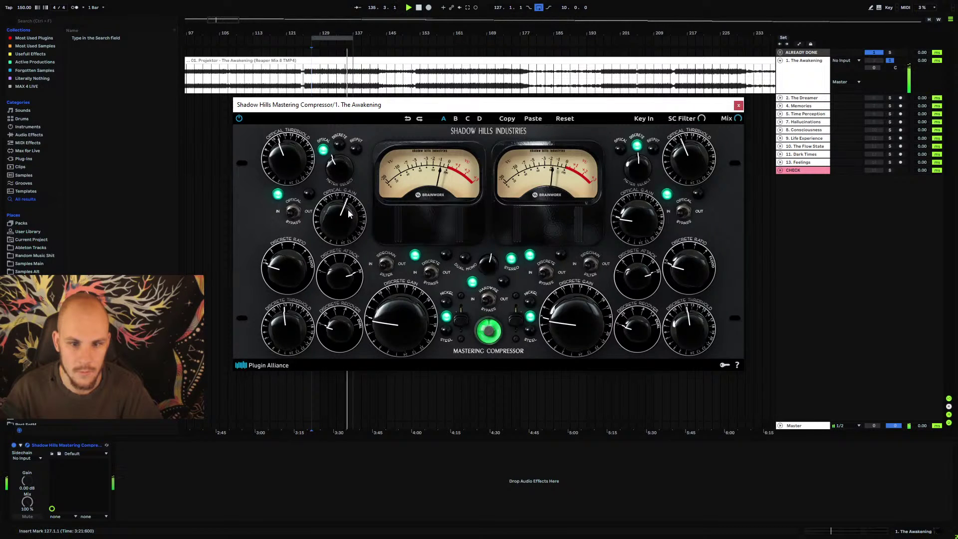
{"action": "key", "text": "space"}
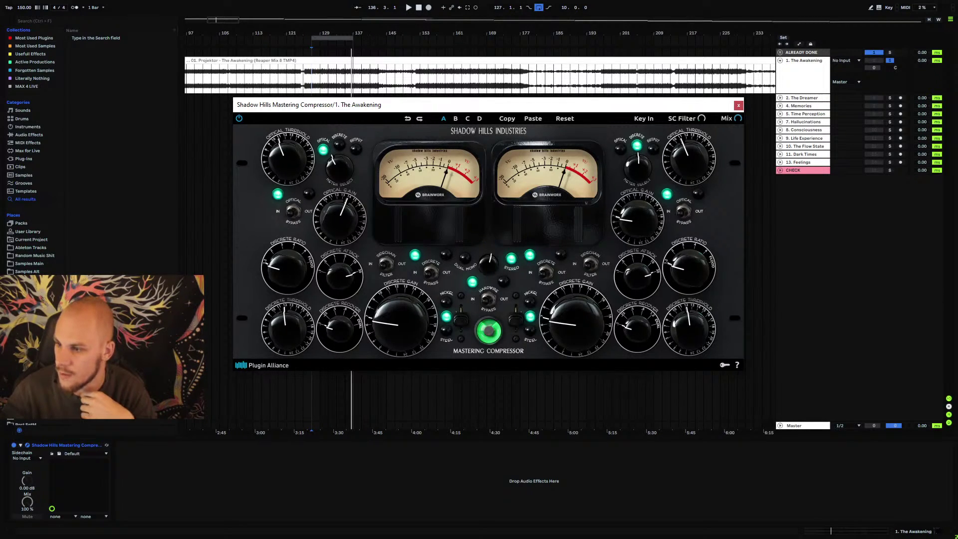
- Switch to the compressor's PDF manual in Chrome and highlight the mastering paragraph in the In Use section on page 6
{"action": "key", "text": "alt+Tab"}
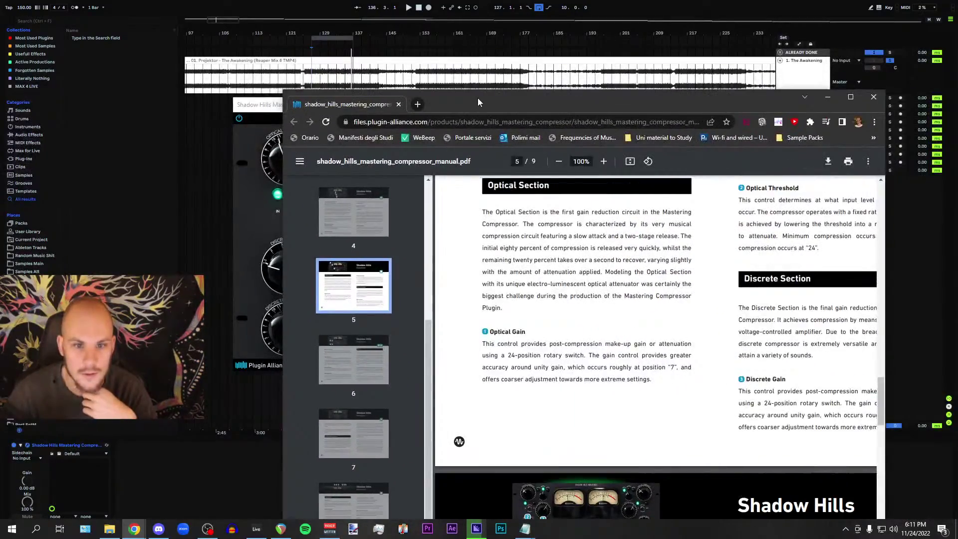
{"action": "double_click", "coordinate": [477, 99]}
{"action": "scroll", "coordinate": [375, 285], "scroll_direction": "up", "scroll_amount": 4}
{"action": "scroll", "coordinate": [375, 285], "scroll_direction": "down", "scroll_amount": 3}
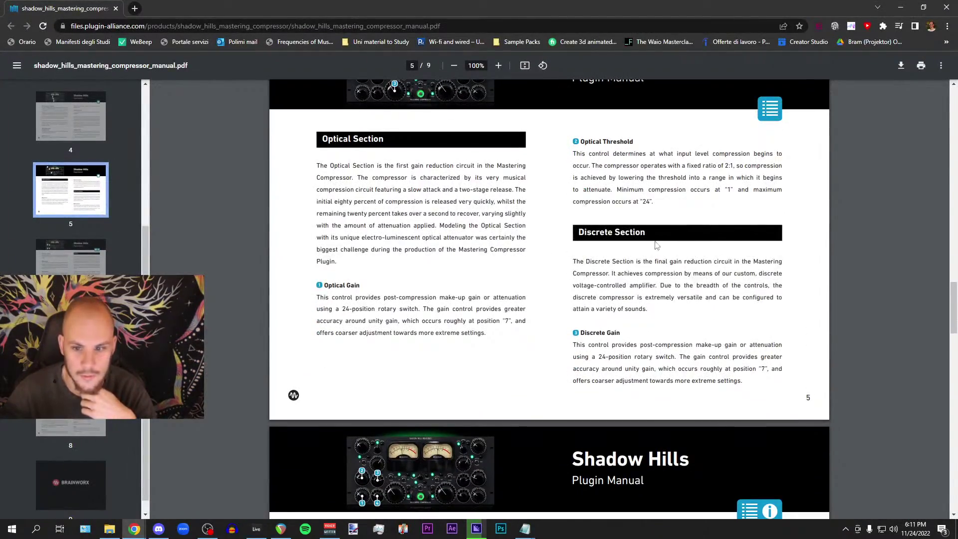
{"action": "scroll", "coordinate": [505, 226], "scroll_direction": "down", "scroll_amount": 9}
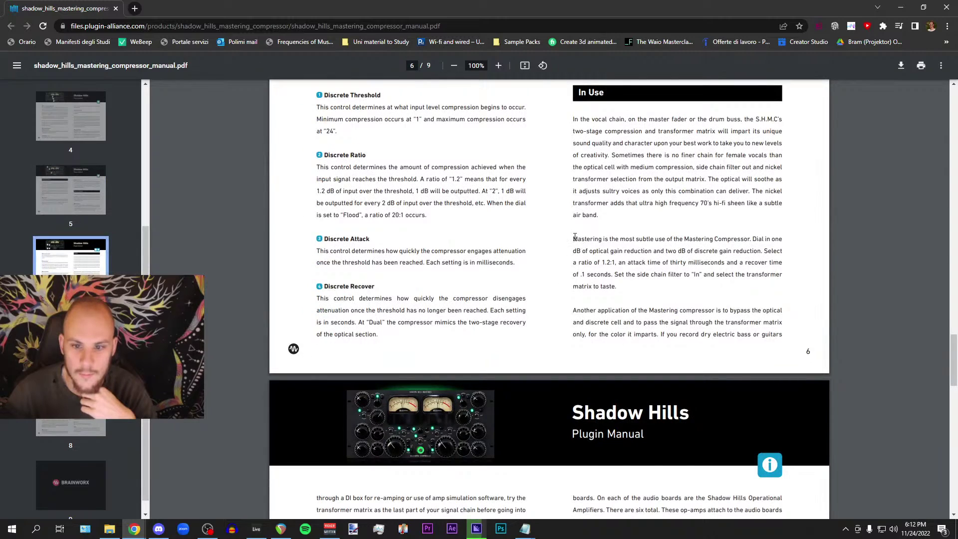
{"action": "left_click_drag", "start_coordinate": [574, 237], "coordinate": [616, 287]}
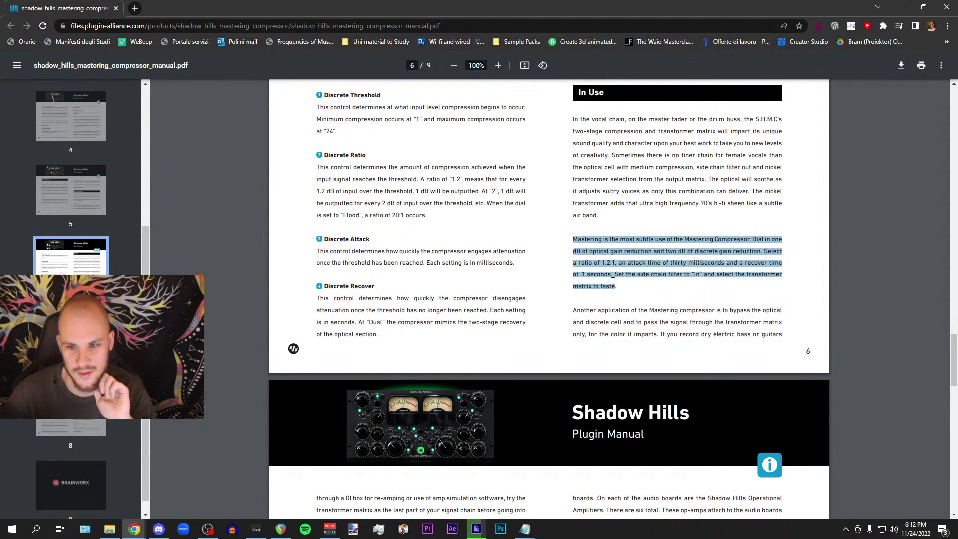
- Highlight the manual's sentence recommending one dB of optical and two dB of discrete gain reduction, and move the manual aside
{"action": "left_click", "coordinate": [591, 239]}
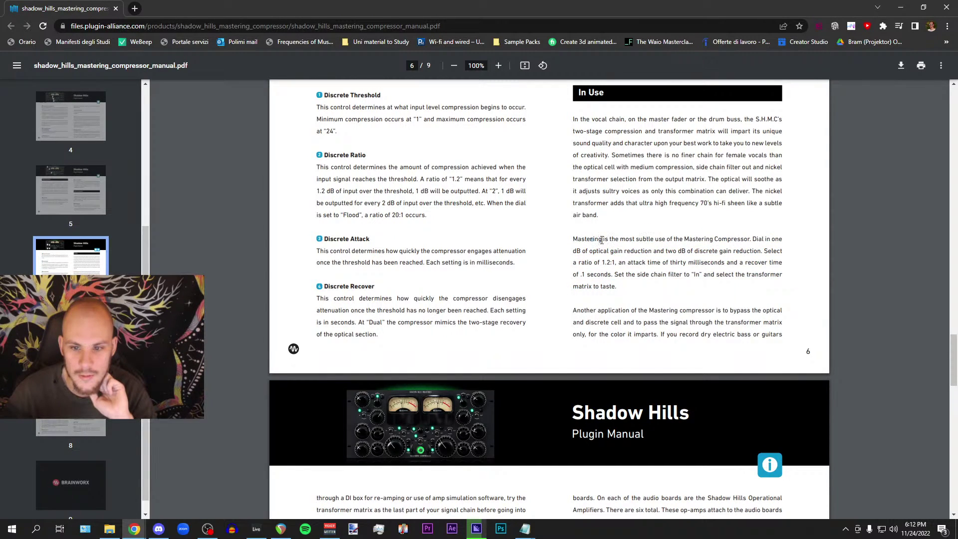
{"action": "left_click_drag", "start_coordinate": [601, 240], "coordinate": [756, 255]}
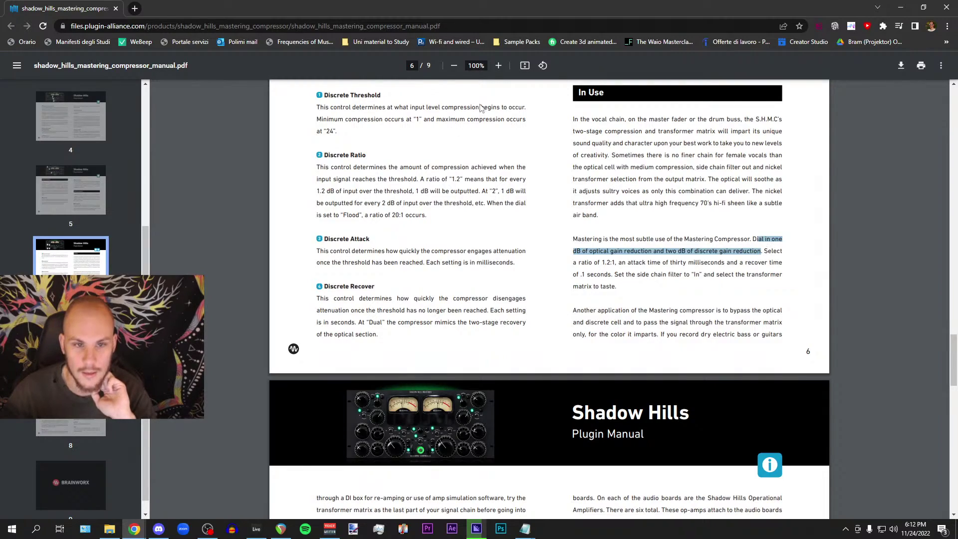
{"action": "left_click_drag", "start_coordinate": [293, 15], "coordinate": [454, 215]}
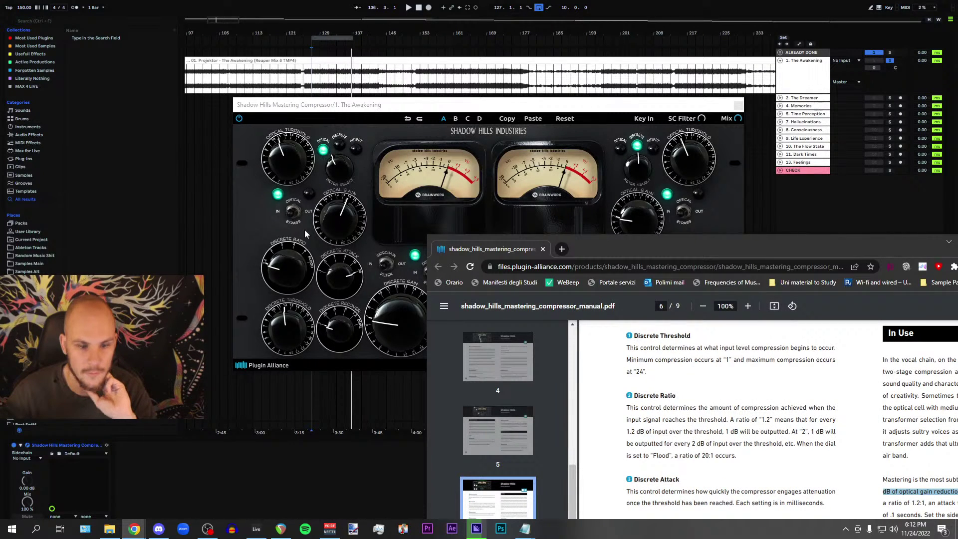
- Switch back to Ableton Live and raise the second channel's optical gain to slightly past mid-range, matching the first channel
{"action": "left_click", "coordinate": [359, 220]}
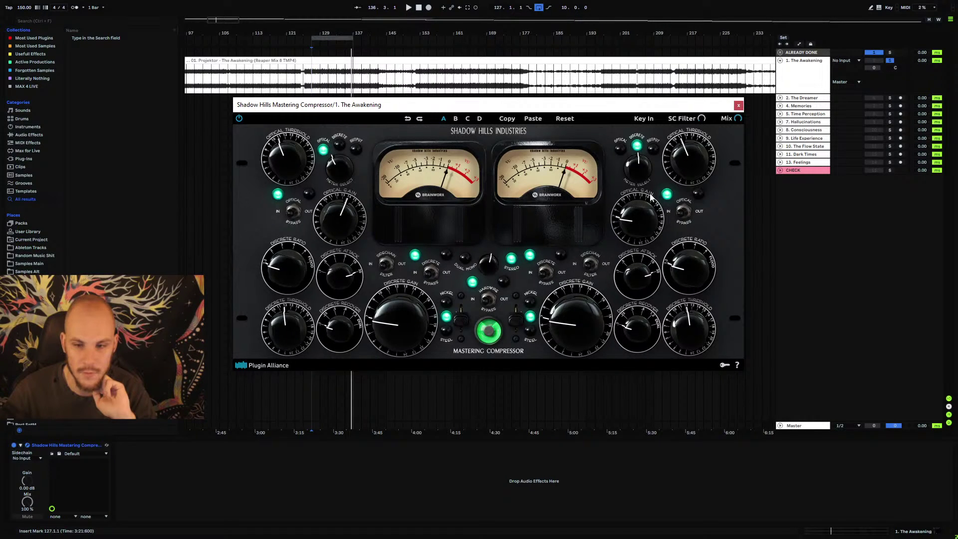
{"action": "left_click_drag", "start_coordinate": [635, 228], "coordinate": [669, 183]}
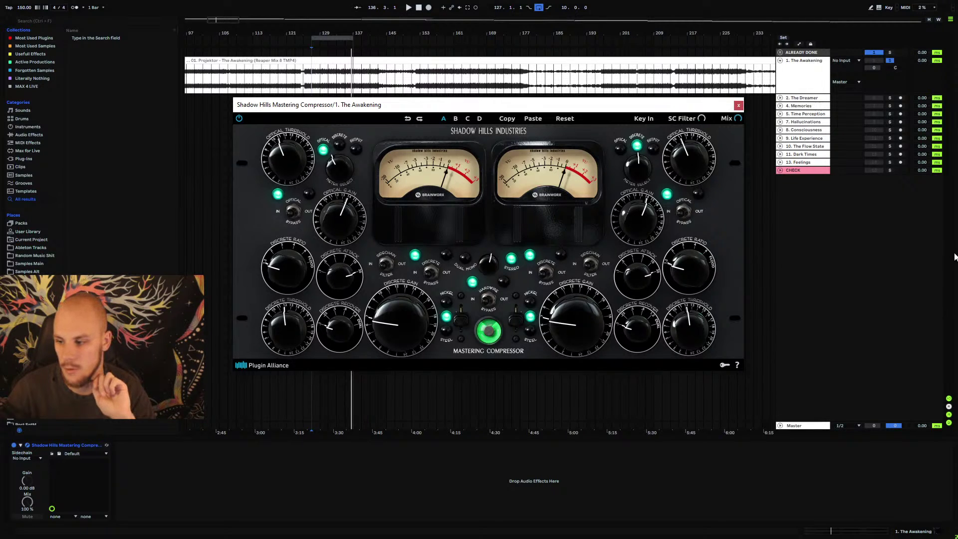
{"action": "left_click_drag", "start_coordinate": [957, 247], "coordinate": [957, 165]}
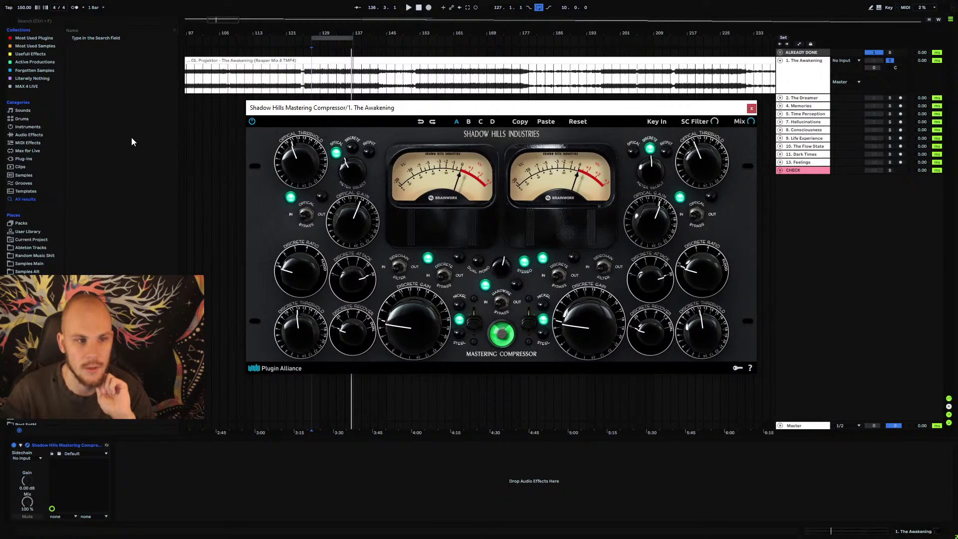
- Try a Glue Compressor after the Shadow Hills compressor on The Awakening, and delete it again
{"action": "left_click", "coordinate": [33, 134]}
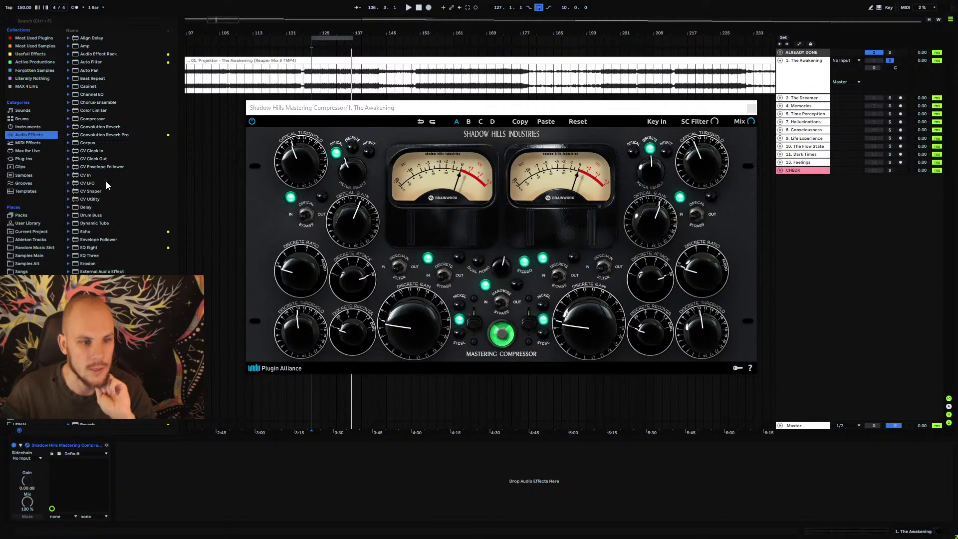
{"action": "scroll", "coordinate": [115, 175], "scroll_direction": "down", "scroll_amount": 5}
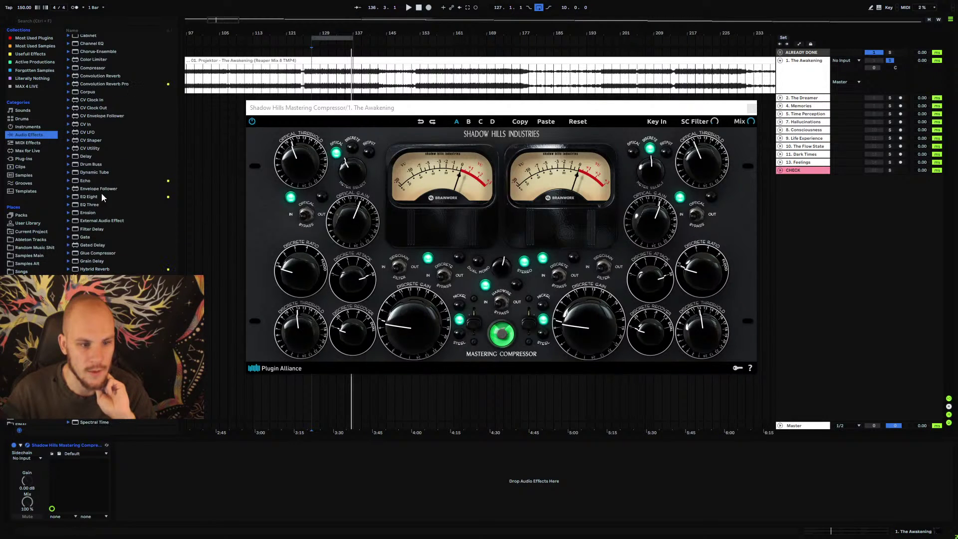
{"action": "left_click_drag", "start_coordinate": [99, 219], "coordinate": [160, 442]}
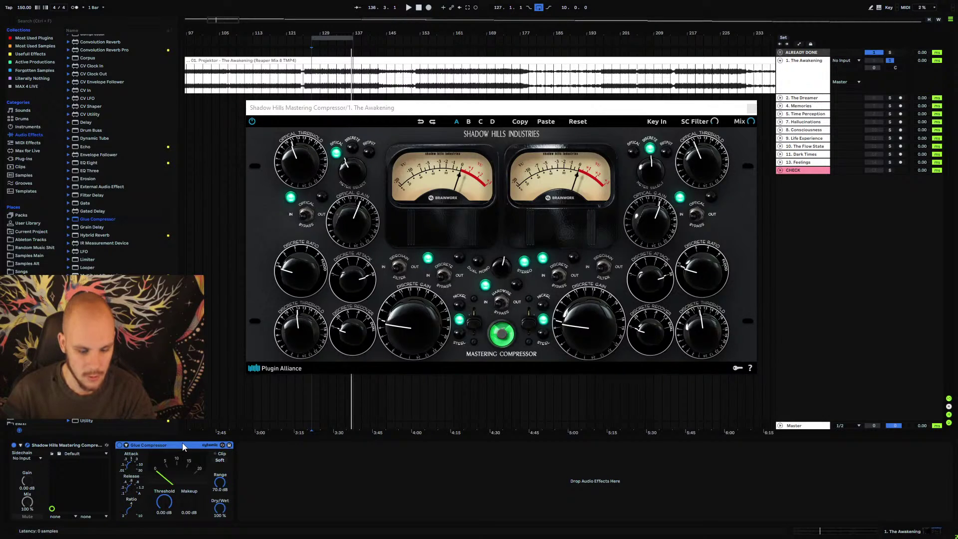
{"action": "key", "text": "Delete"}
- Try the stock Compressor after the Shadow Hills compressor on The Awakening, and delete it again
{"action": "scroll", "coordinate": [123, 223], "scroll_direction": "up", "scroll_amount": 5}
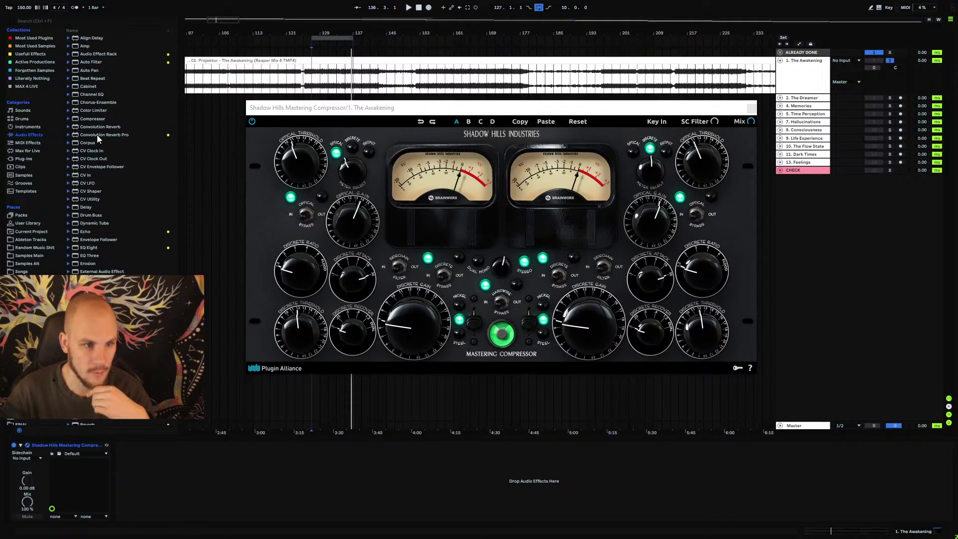
{"action": "double_click", "coordinate": [91, 118]}
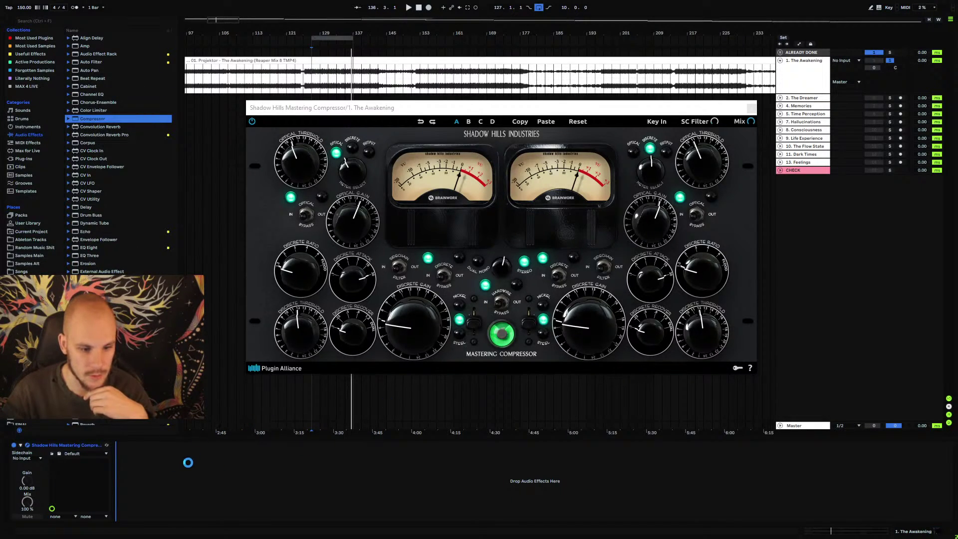
{"action": "left_click", "coordinate": [179, 457]}
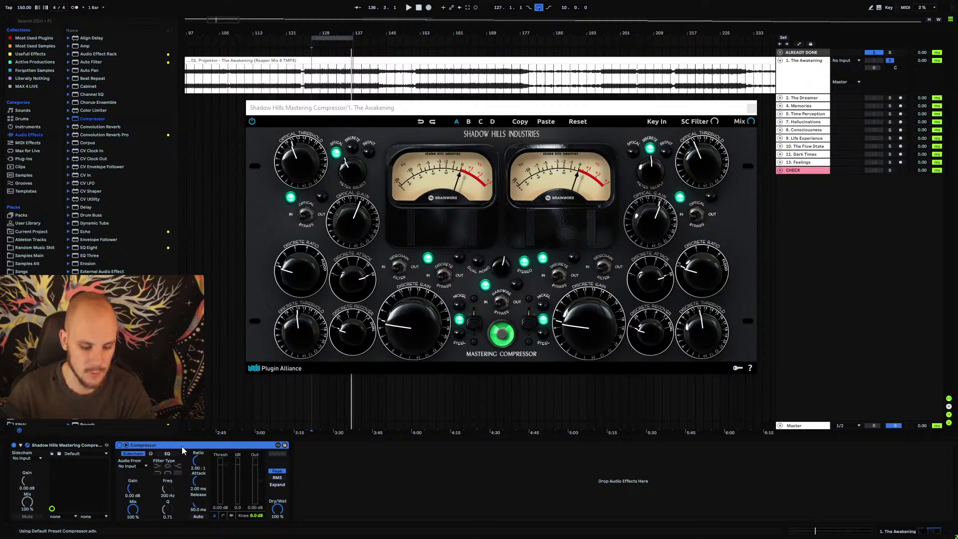
{"action": "key", "text": "Delete"}
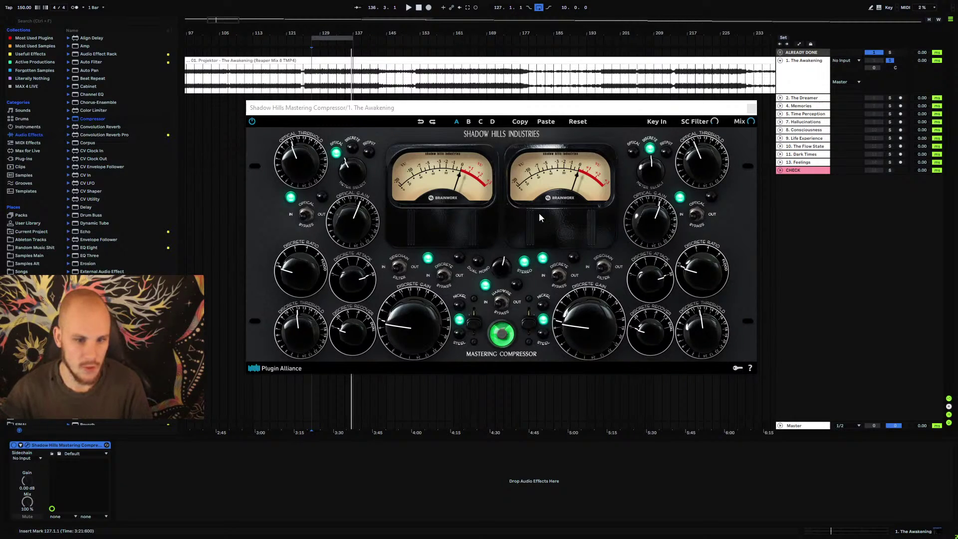
- Reposition the Shadow Hills window and play The Awakening from bar 127 to check the compression
{"action": "left_click", "coordinate": [456, 108]}
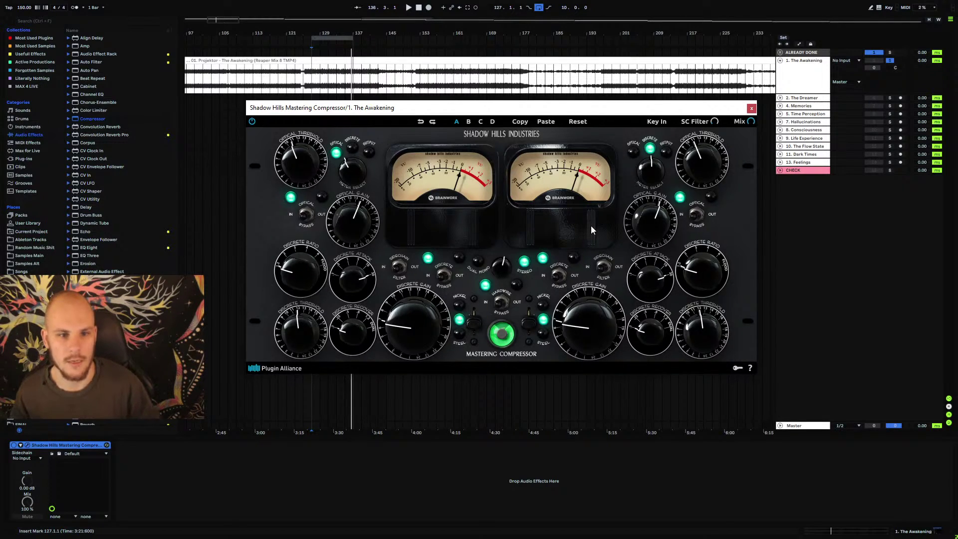
{"action": "mouse_move", "coordinate": [492, 107]}
{"action": "left_mouse_down"}
{"action": "mouse_move", "coordinate": [516, 101]}
{"action": "mouse_move", "coordinate": [488, 97]}
{"action": "left_mouse_up"}
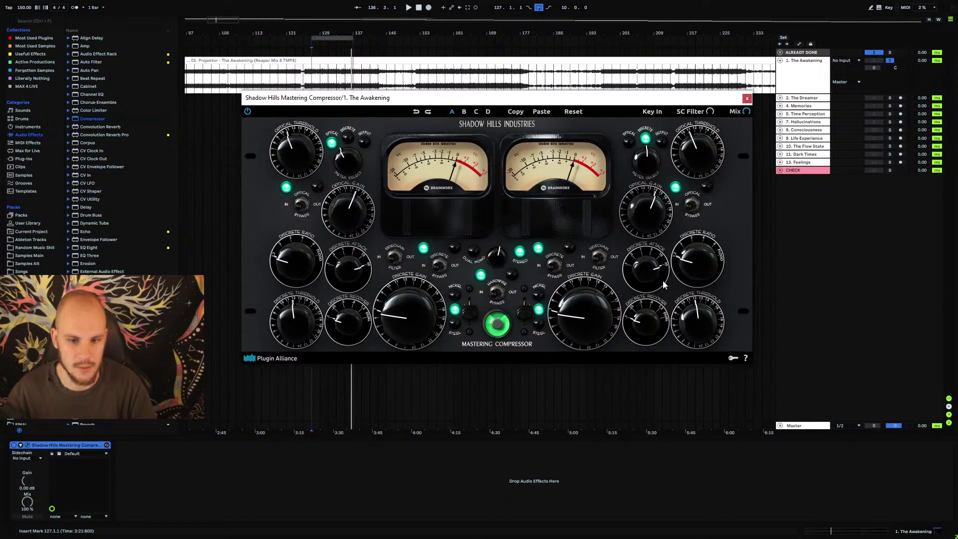
{"action": "left_click_drag", "start_coordinate": [529, 99], "coordinate": [526, 115]}
{"action": "key", "text": "space"}
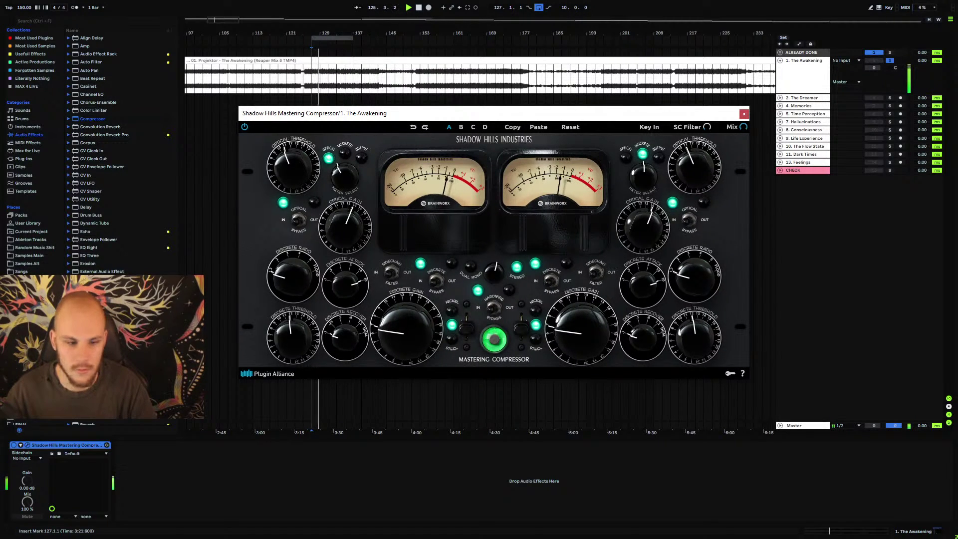
{"action": "left_click", "coordinate": [13, 448]}
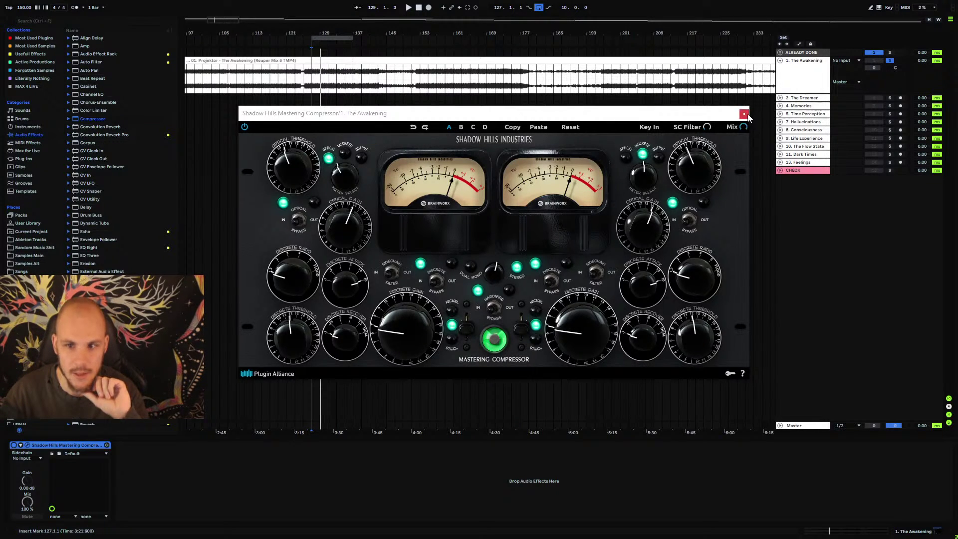
- Close the compressor window, loop all 432 bars of The Awakening and set the playback start to bar 127
{"action": "left_click", "coordinate": [744, 114]}
{"action": "left_click_drag", "start_coordinate": [360, 35], "coordinate": [469, 44]}
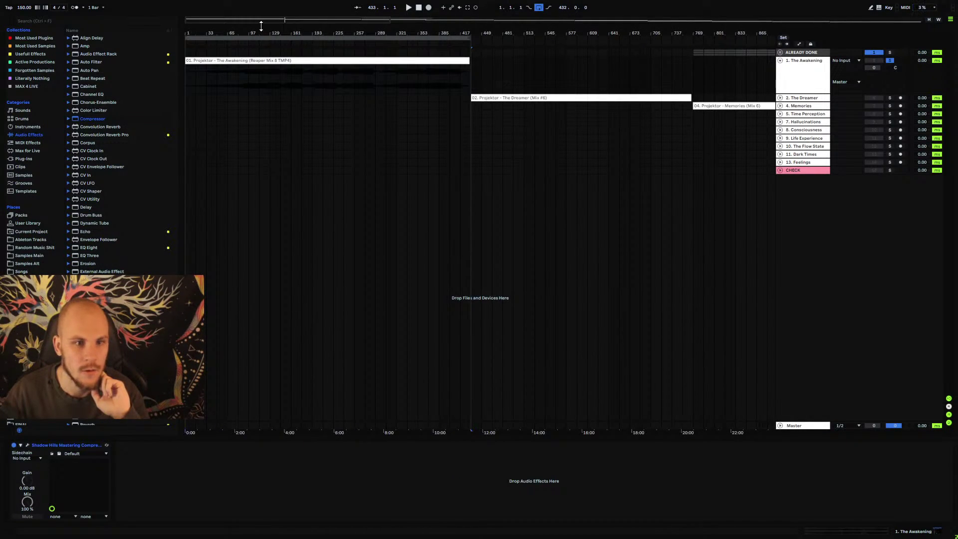
{"action": "left_click_drag", "start_coordinate": [259, 30], "coordinate": [272, 74]}
{"action": "left_click", "coordinate": [369, 89]}
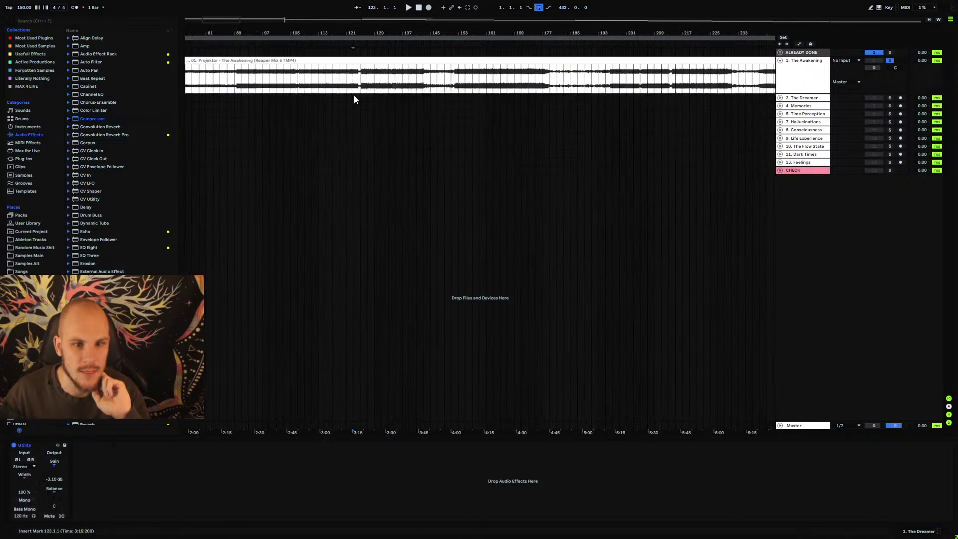
{"action": "left_click", "coordinate": [28, 160]}
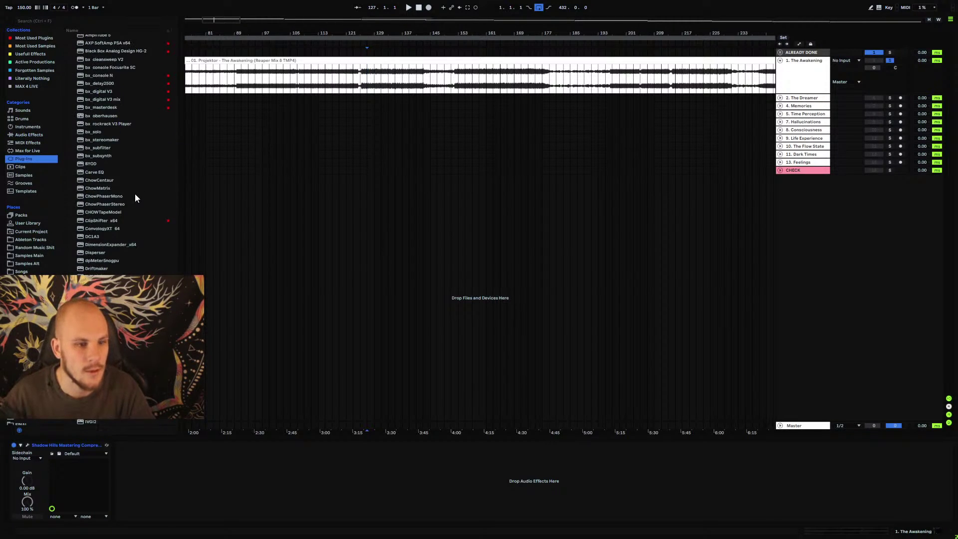
{"action": "scroll", "coordinate": [137, 190], "scroll_direction": "down", "scroll_amount": 2}
{"action": "scroll", "coordinate": [141, 192], "scroll_direction": "down", "scroll_amount": 6}
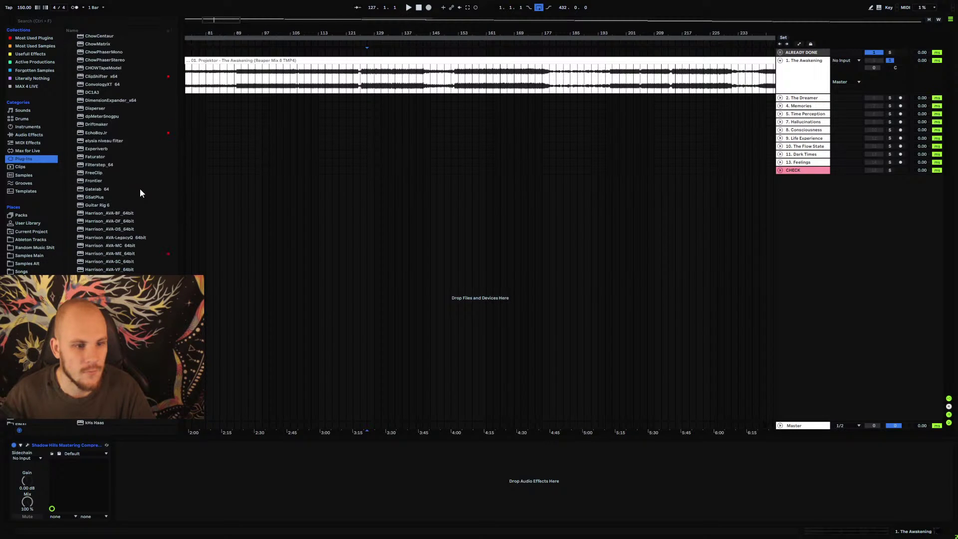
- Examine the transients in The Awakening's waveform up close around bar 143
{"action": "left_click_drag", "start_coordinate": [377, 34], "coordinate": [330, 33]}
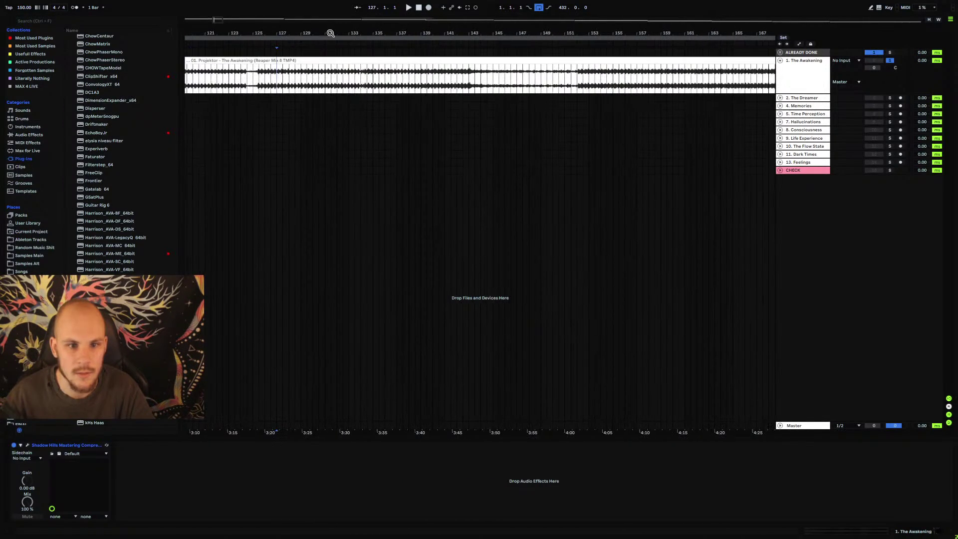
{"action": "left_click_drag", "start_coordinate": [479, 34], "coordinate": [477, 79]}
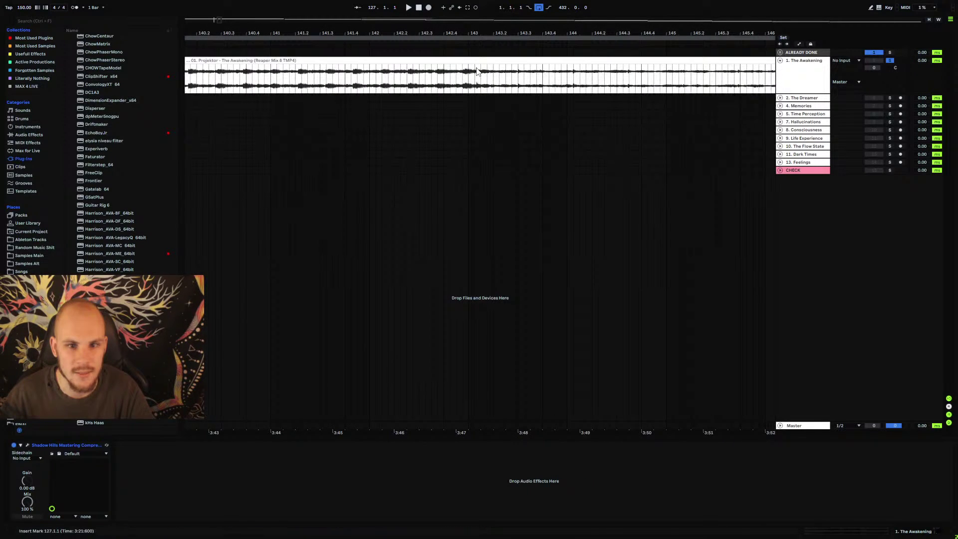
{"action": "left_click_drag", "start_coordinate": [478, 35], "coordinate": [461, 70]}
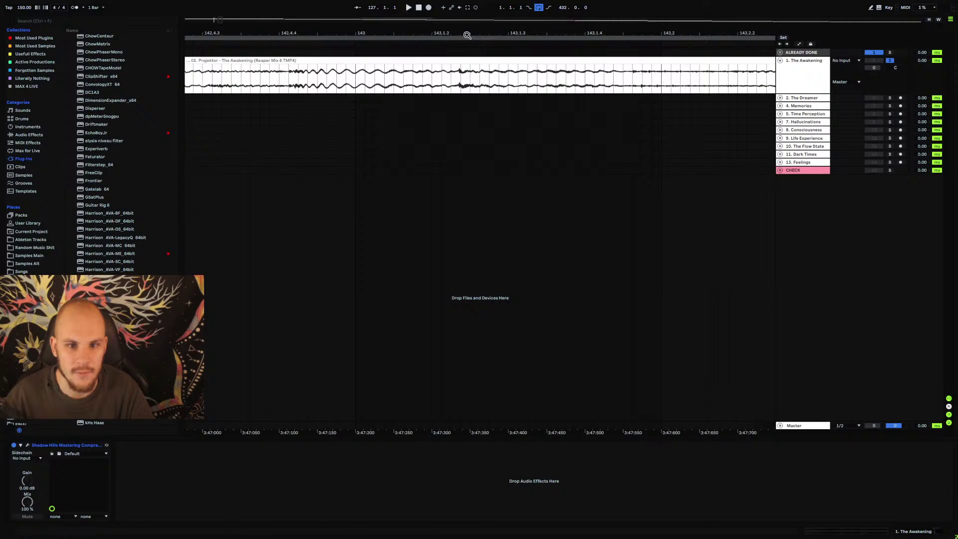
{"action": "left_click_drag", "start_coordinate": [467, 36], "coordinate": [467, 2]}
- Unfold the 13. Feelings track, examine its waveform peaks around bars 2917 to 2951, and fold the track again
{"action": "left_click", "coordinate": [780, 162]}
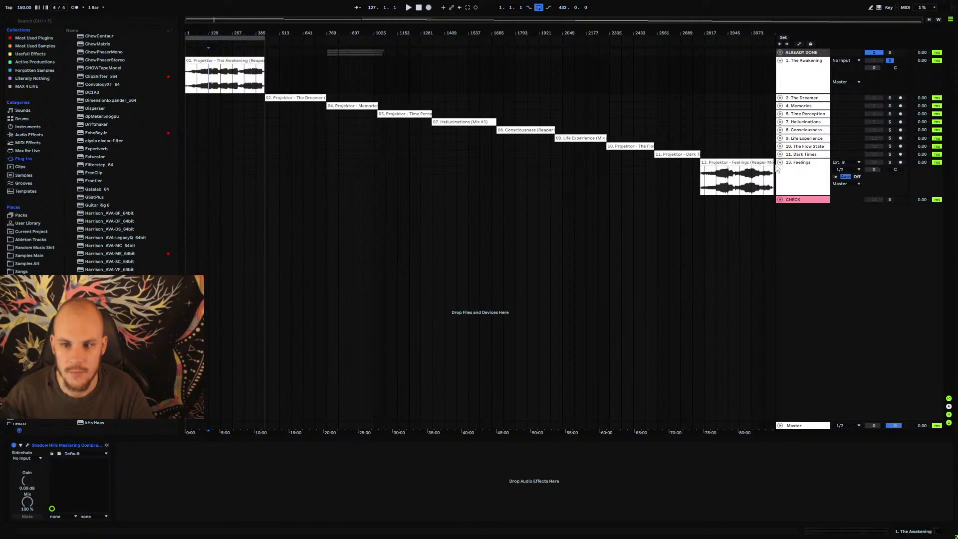
{"action": "left_click", "coordinate": [718, 180]}
{"action": "left_click_drag", "start_coordinate": [545, 32], "coordinate": [545, 64]}
{"action": "left_click_drag", "start_coordinate": [541, 30], "coordinate": [438, 11]}
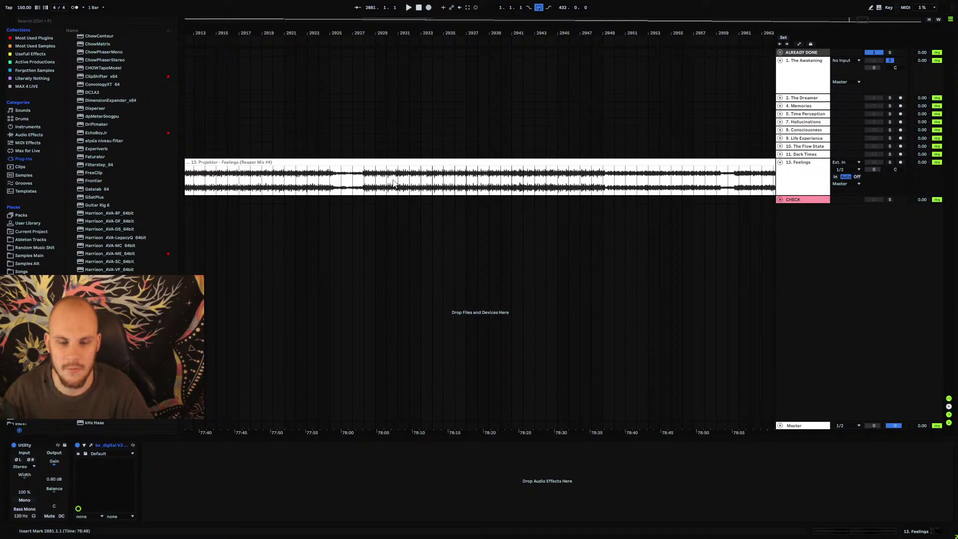
{"action": "left_click_drag", "start_coordinate": [392, 32], "coordinate": [386, 57]}
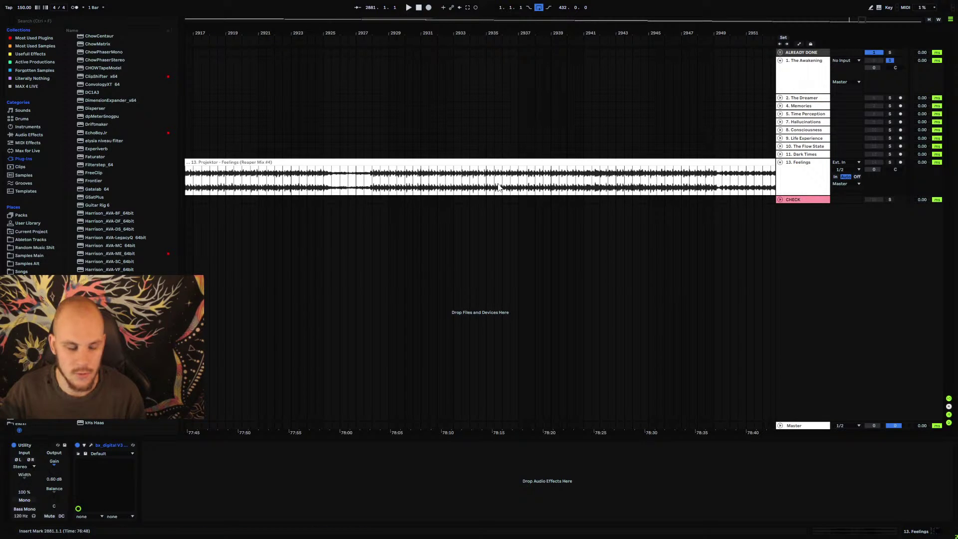
{"action": "double_click", "coordinate": [504, 32]}
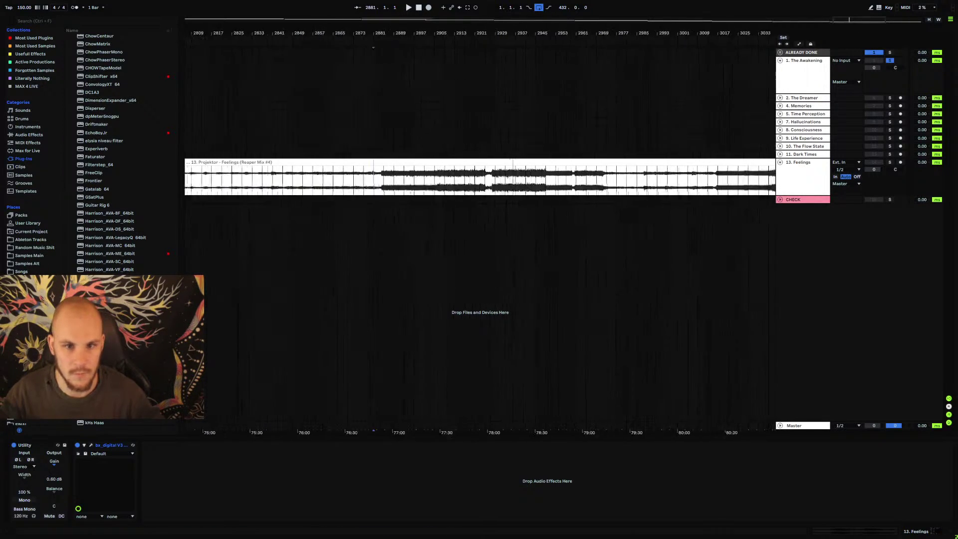
{"action": "left_click", "coordinate": [779, 162]}
- Add the FreeClip plug-in after the Shadow Hills compressor on the track 1. The Awakening
{"action": "left_click", "coordinate": [801, 65]}
{"action": "right_click", "coordinate": [800, 69]}
{"action": "right_click", "coordinate": [800, 69]}
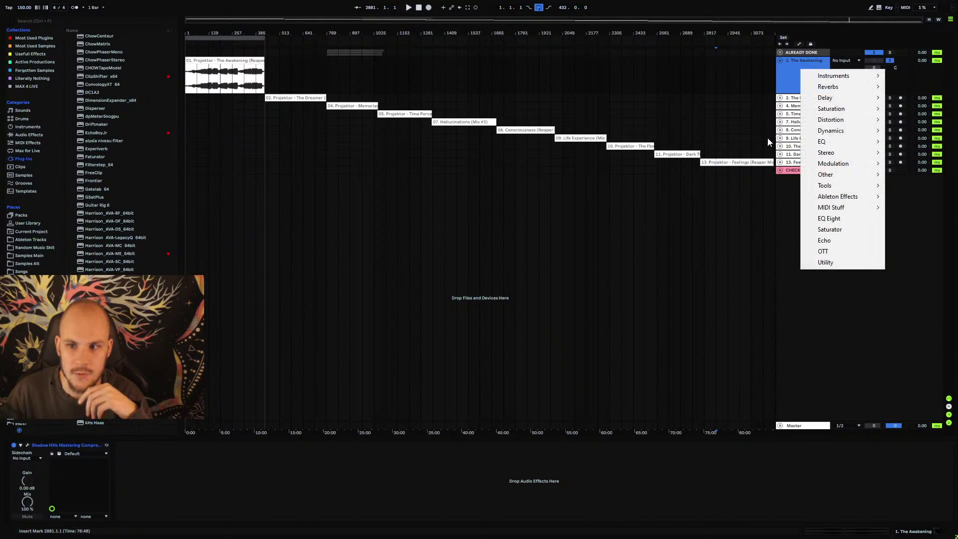
{"action": "mouse_move", "coordinate": [838, 124]}
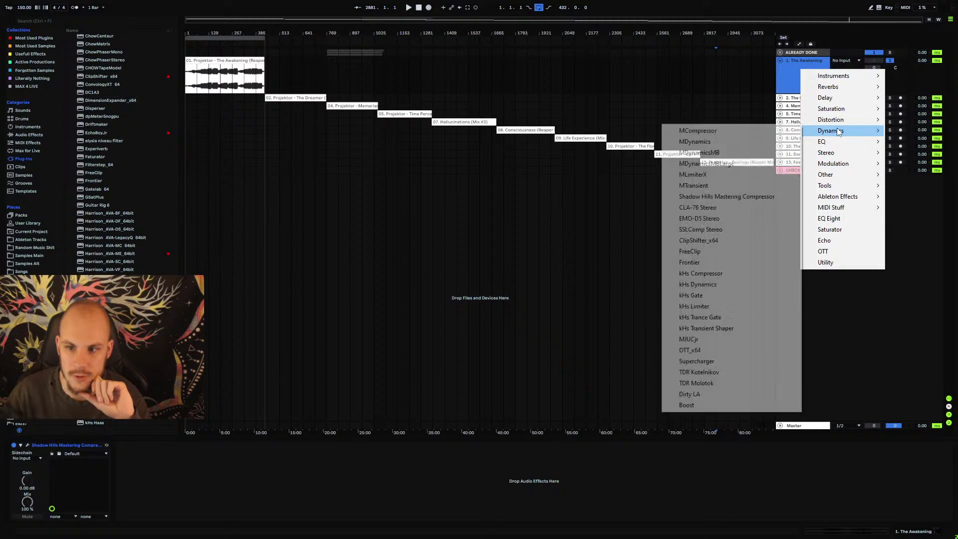
{"action": "left_click", "coordinate": [707, 251]}
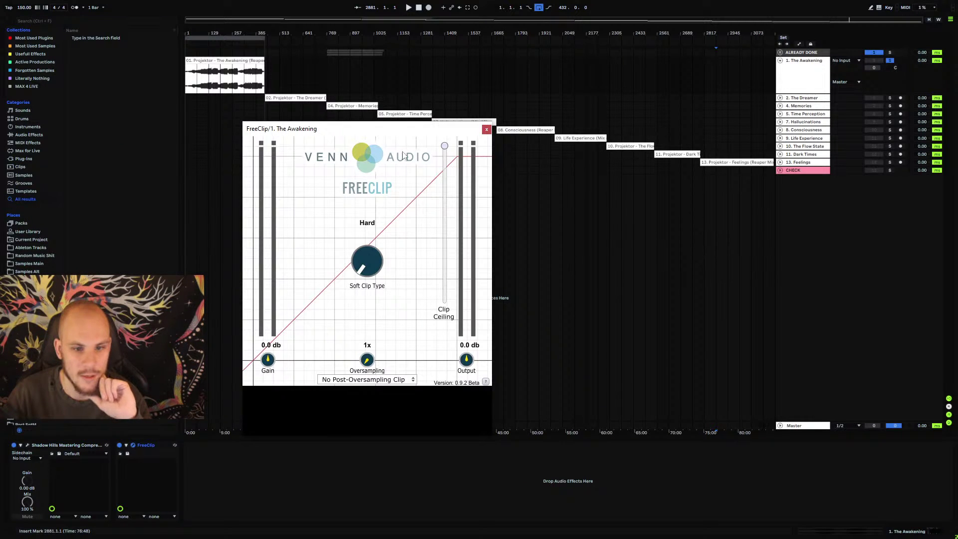
- Show the whole The Awakening clip in the timeline and move the FreeClip window clear of its waveform
{"action": "left_click_drag", "start_coordinate": [217, 32], "coordinate": [217, 132]}
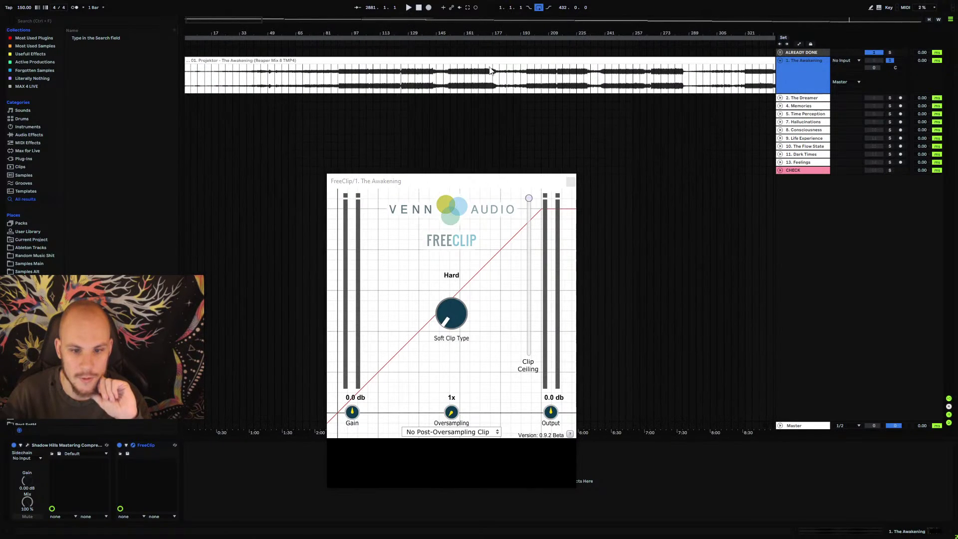
{"action": "left_click", "coordinate": [455, 280]}
{"action": "left_click_drag", "start_coordinate": [456, 343], "coordinate": [470, 366]}
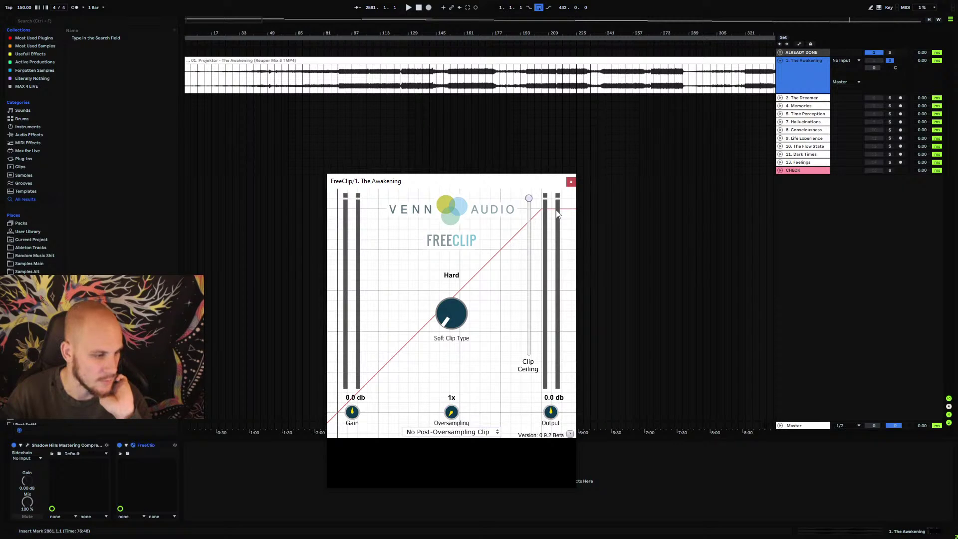
{"action": "left_click_drag", "start_coordinate": [468, 182], "coordinate": [454, 84]}
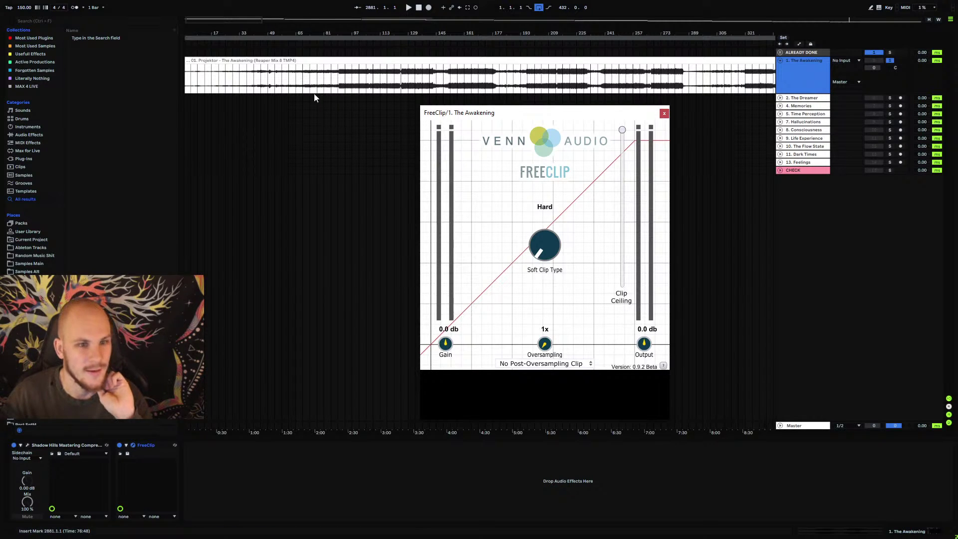
{"action": "left_click_drag", "start_coordinate": [354, 35], "coordinate": [310, 38]}
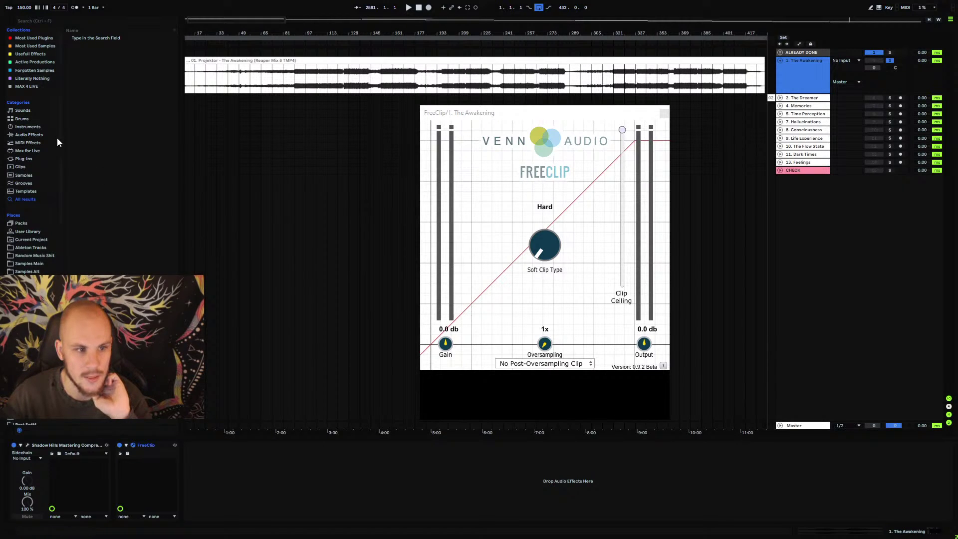
- Try a Saturator with the Digital Clip curve after FreeClip and remove the device again
{"action": "left_click", "coordinate": [44, 137]}
{"action": "scroll", "coordinate": [86, 144], "scroll_direction": "down", "scroll_amount": 3}
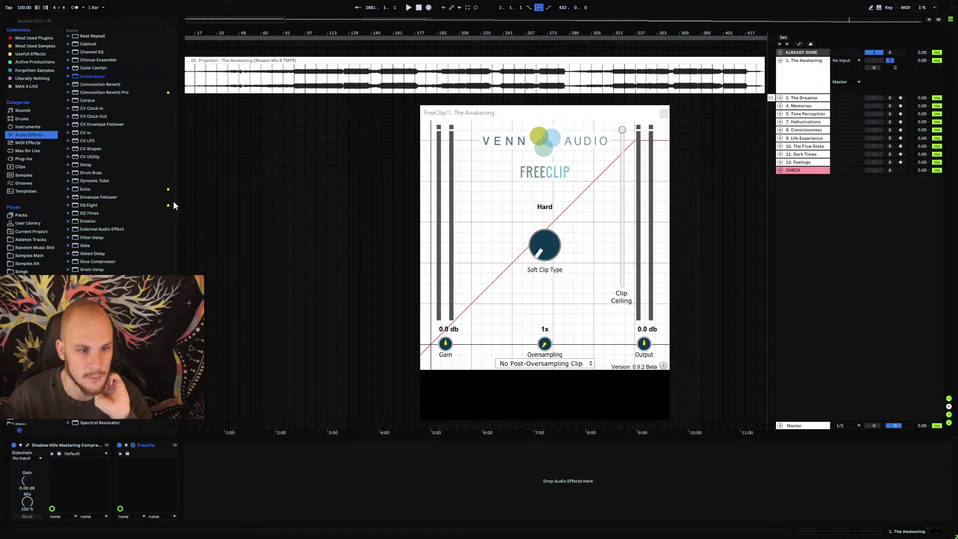
{"action": "scroll", "coordinate": [174, 205], "scroll_direction": "down", "scroll_amount": 4}
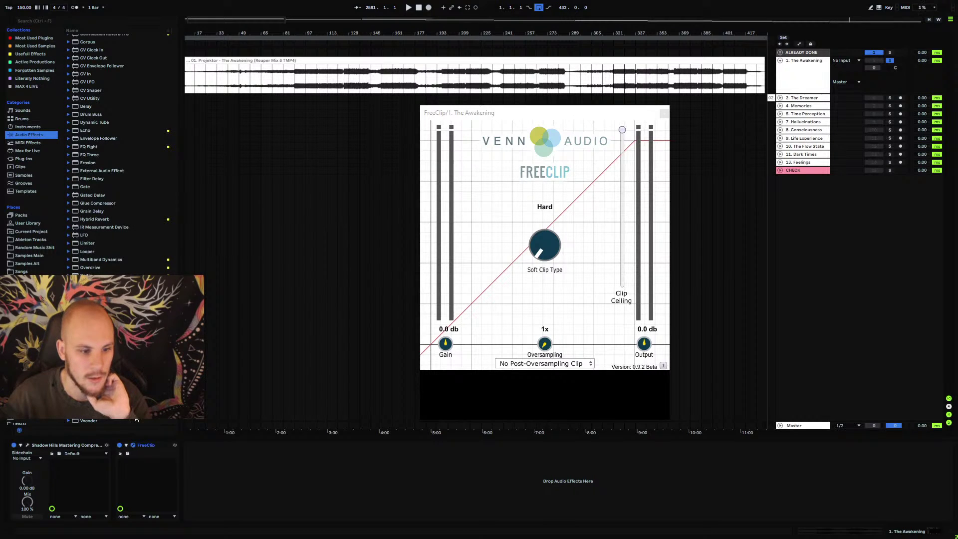
{"action": "left_click_drag", "start_coordinate": [88, 324], "coordinate": [369, 481]}
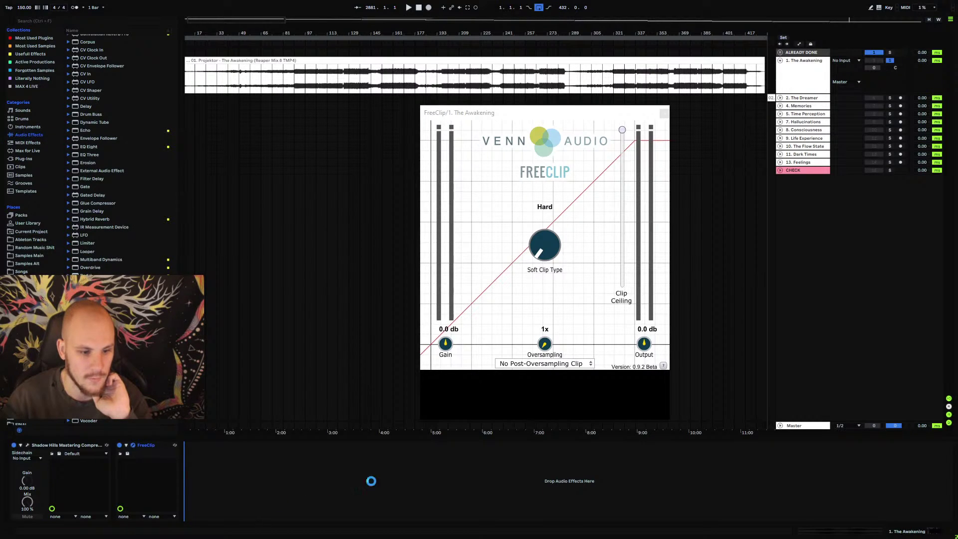
{"action": "left_click", "coordinate": [229, 489]}
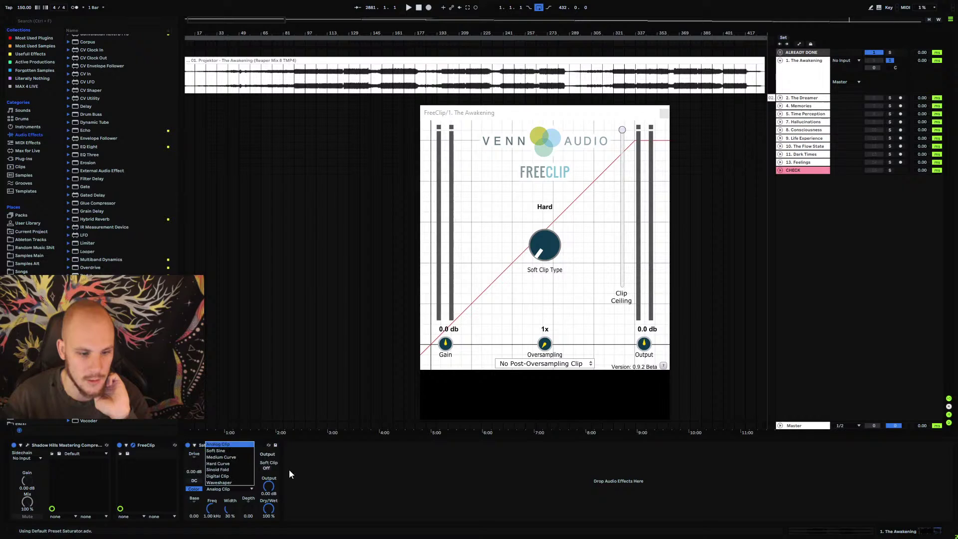
{"action": "left_click", "coordinate": [233, 475]}
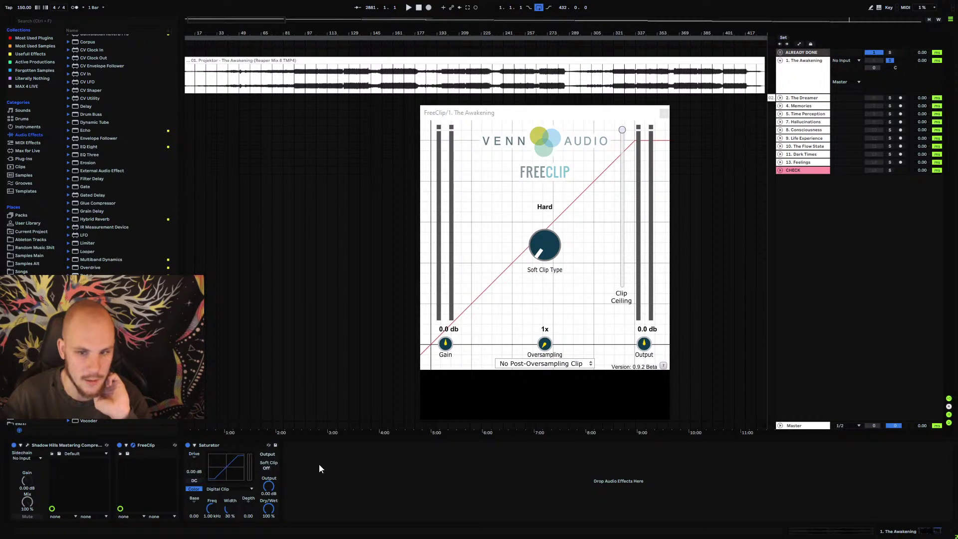
{"action": "left_click", "coordinate": [226, 447]}
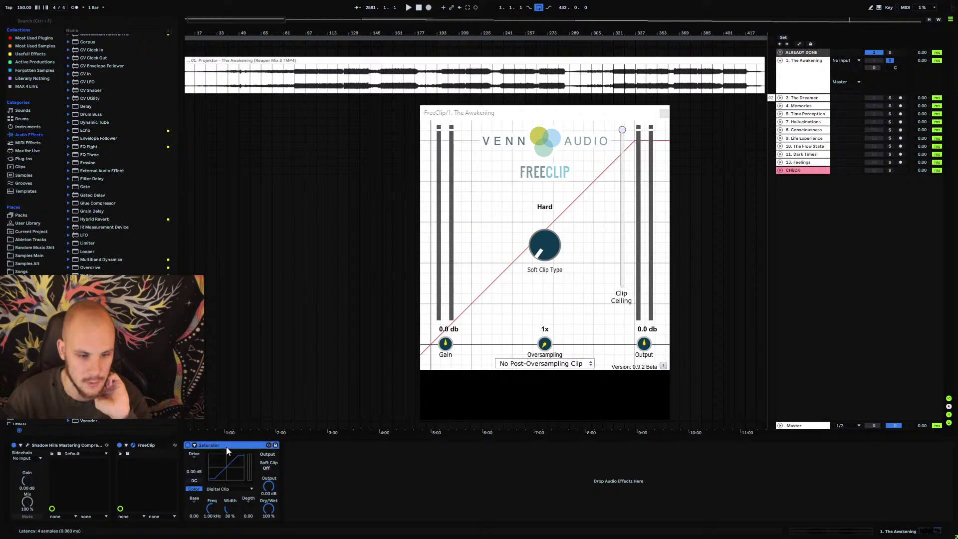
{"action": "key", "text": "Delete"}
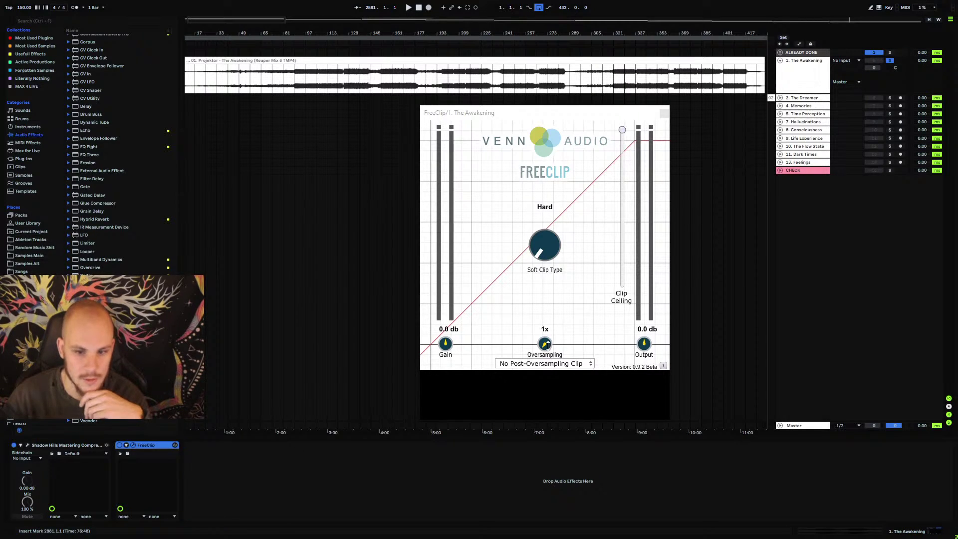
- Set FreeClip's oversampling to 8x and shift its window toward the browser
{"action": "left_click_drag", "start_coordinate": [547, 344], "coordinate": [568, 276]}
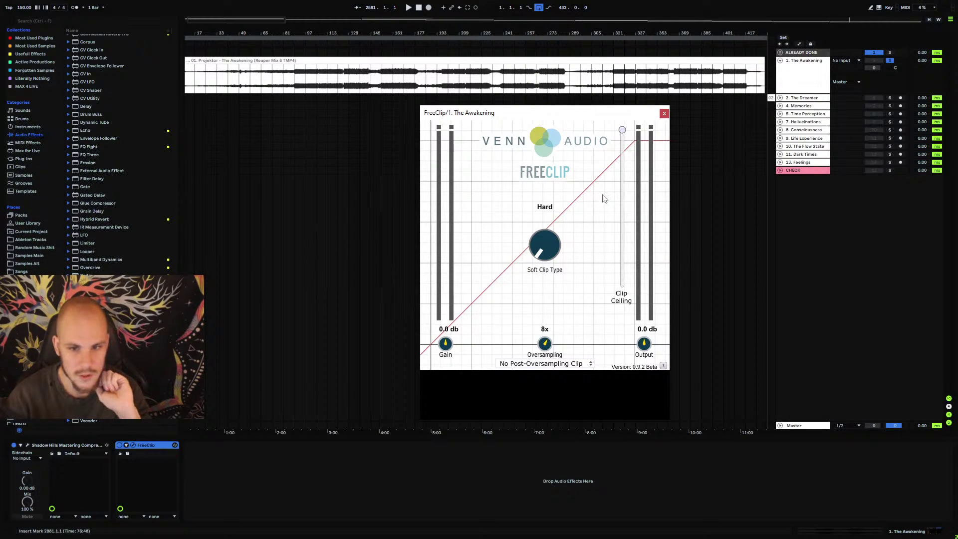
{"action": "left_click_drag", "start_coordinate": [495, 114], "coordinate": [392, 122]}
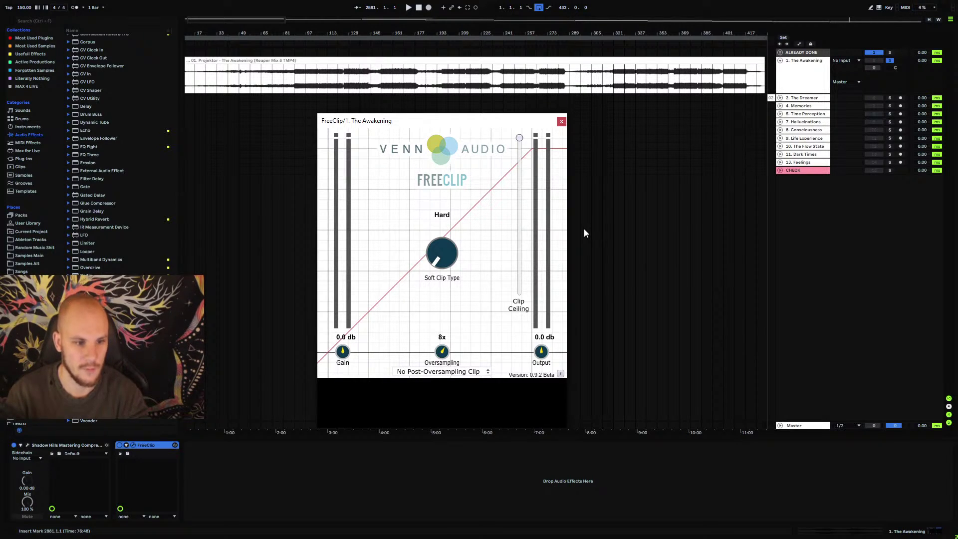
- Try a Pedal device after FreeClip, compare its Fuzz and OD modes, and remove it again
{"action": "left_click", "coordinate": [99, 268]}
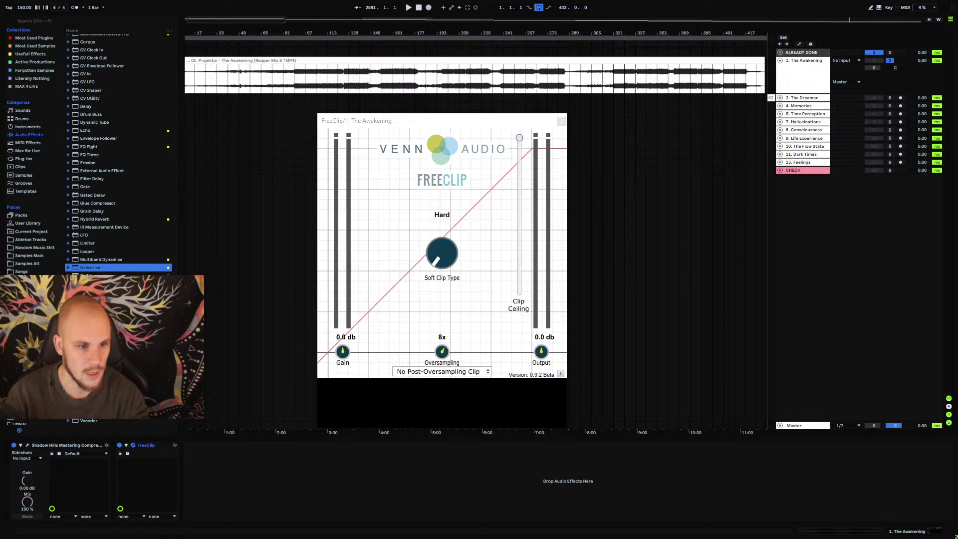
{"action": "left_click_drag", "start_coordinate": [100, 275], "coordinate": [244, 482]}
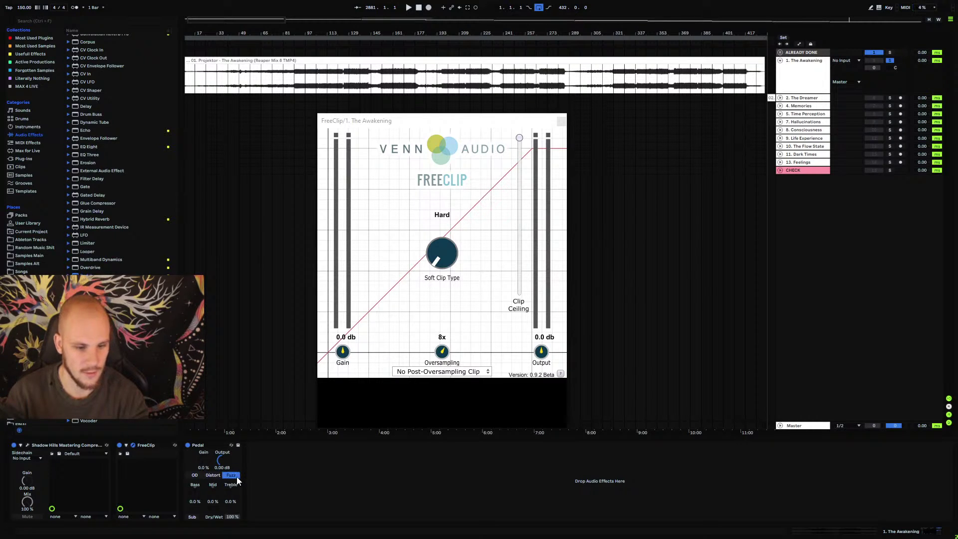
{"action": "left_click", "coordinate": [236, 477]}
{"action": "left_click", "coordinate": [194, 475]}
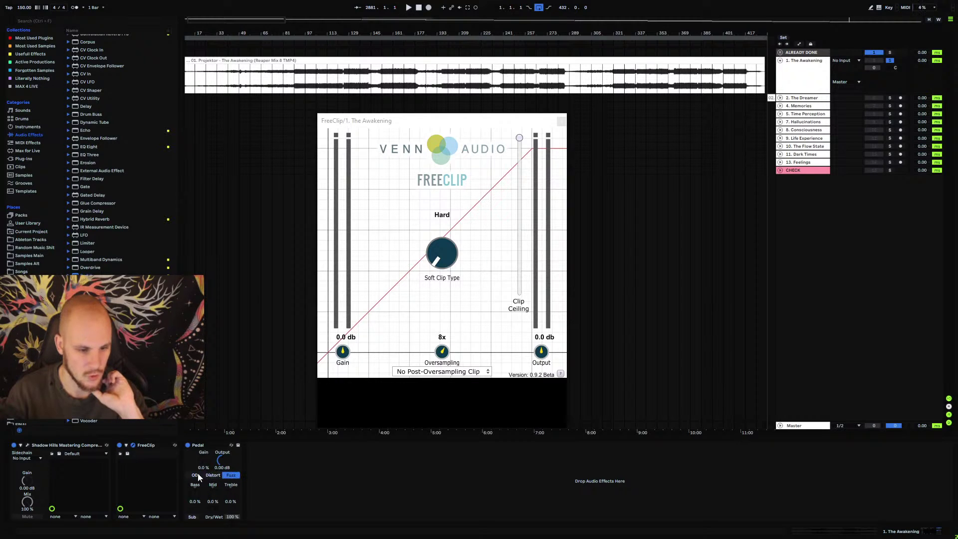
{"action": "left_click", "coordinate": [195, 475]}
{"action": "left_click", "coordinate": [206, 447]}
{"action": "key", "text": "Delete"}
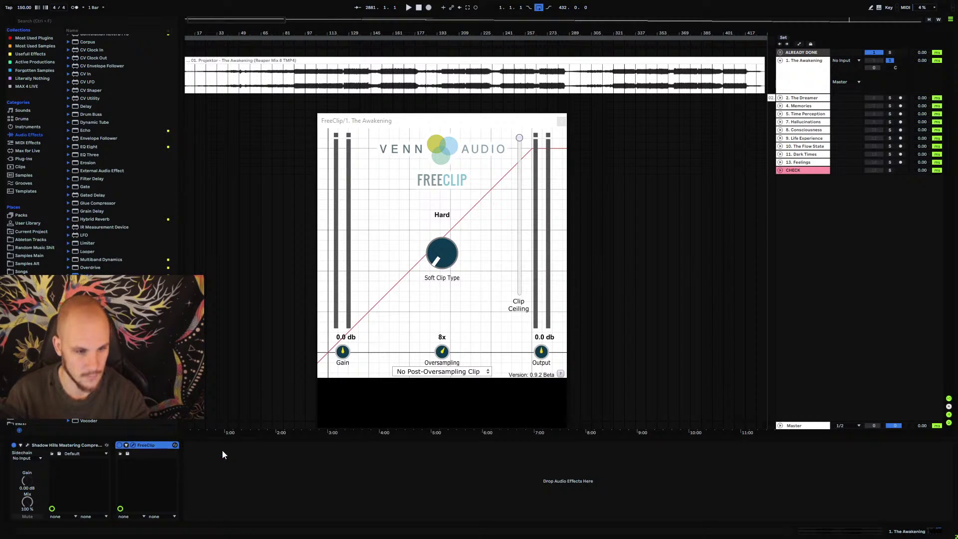
- Add a Saturator after FreeClip and compare the Soft Sine, Medium Curve and Digital Clip curves, ending on Digital Clip
{"action": "left_click_drag", "start_coordinate": [90, 324], "coordinate": [316, 489]}
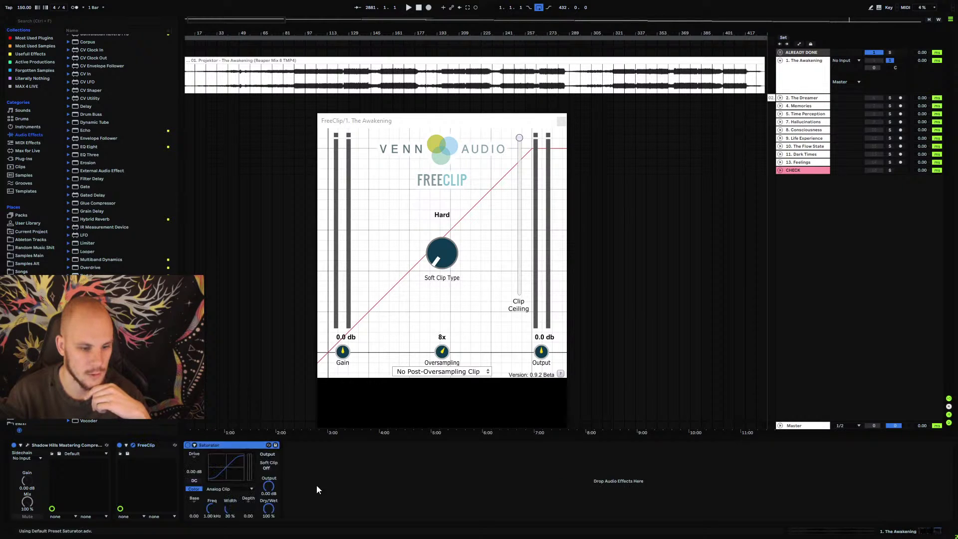
{"action": "left_click", "coordinate": [222, 489]}
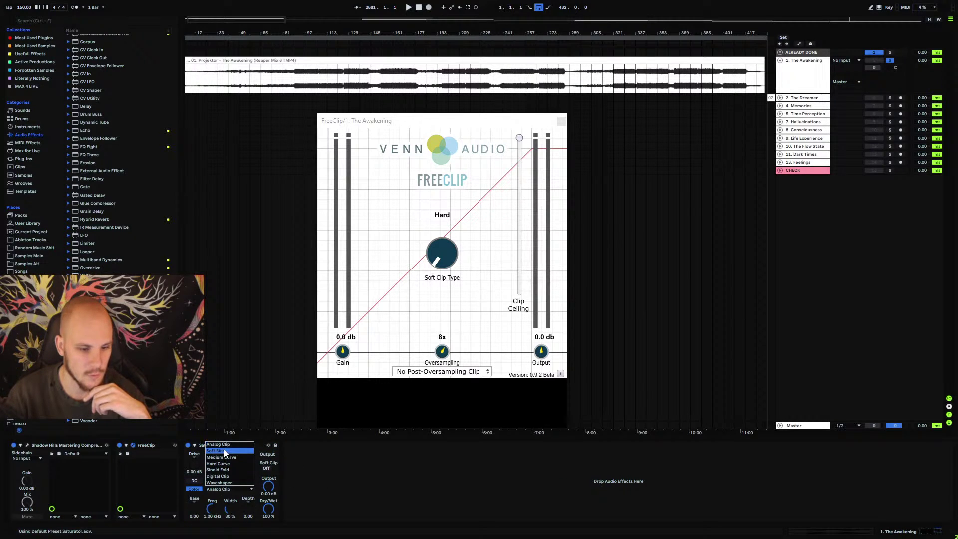
{"action": "left_click", "coordinate": [224, 450]}
{"action": "left_click", "coordinate": [225, 488]}
{"action": "left_click", "coordinate": [226, 457]}
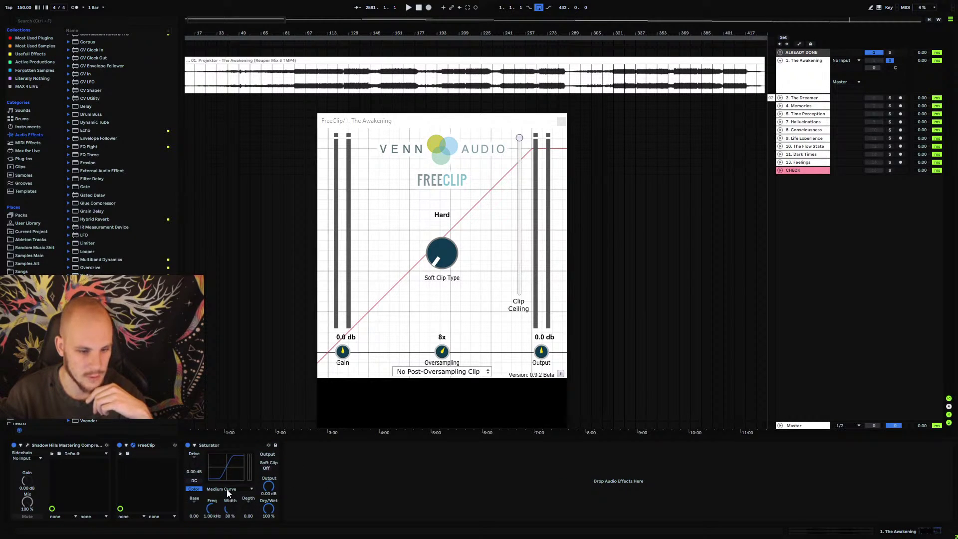
{"action": "left_click", "coordinate": [228, 490]}
{"action": "left_click", "coordinate": [220, 475]}
{"action": "left_click", "coordinate": [232, 486]}
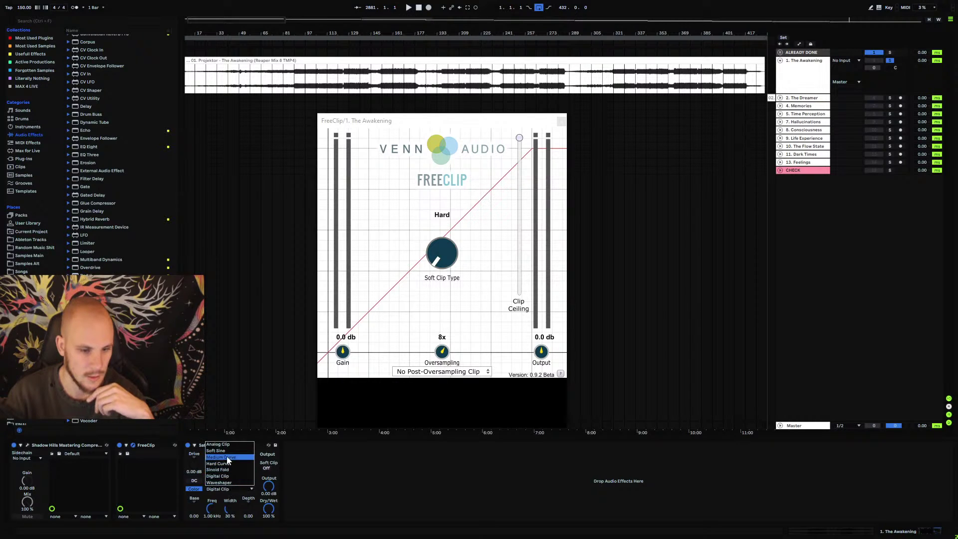
{"action": "key", "text": "Escape"}
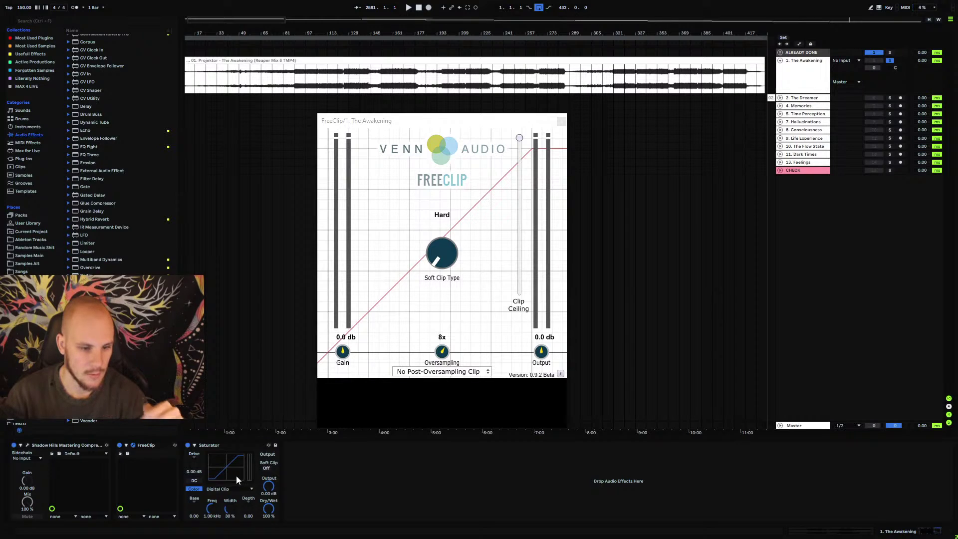
- Set the Saturator's curve type to Analog Clip
{"action": "left_click", "coordinate": [239, 446]}
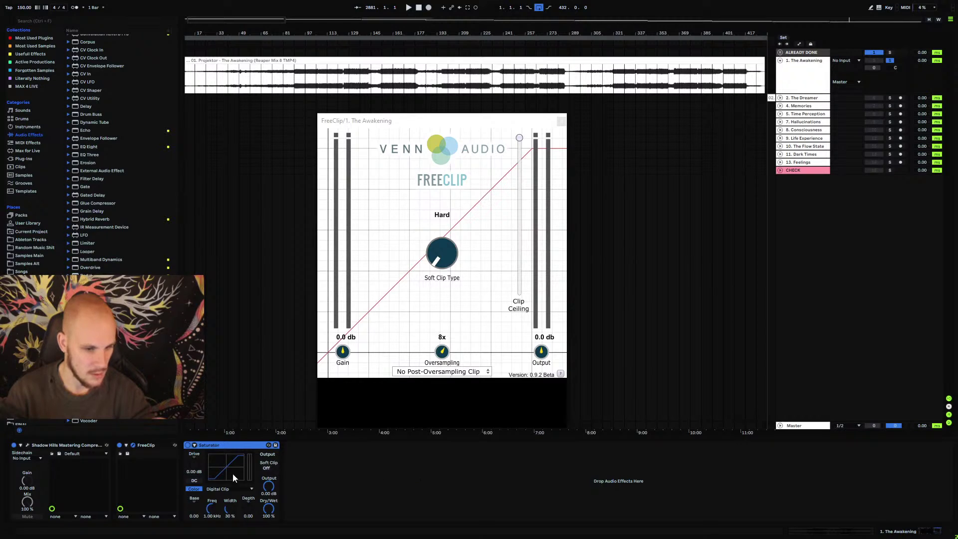
{"action": "left_click", "coordinate": [226, 489]}
{"action": "left_click", "coordinate": [220, 444]}
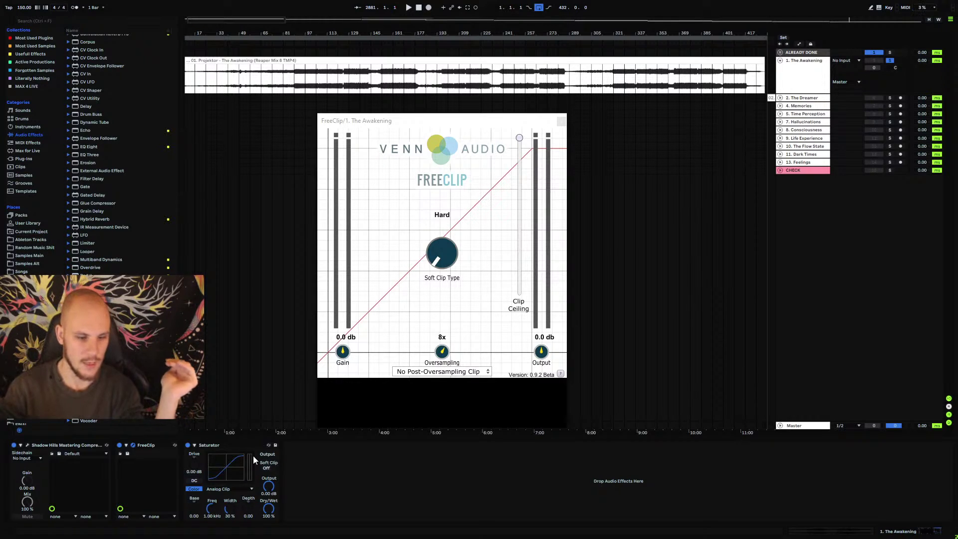
- Try the Quintic soft clip type in FreeClip and return it to Hard
{"action": "left_click_drag", "start_coordinate": [445, 252], "coordinate": [510, 233]}
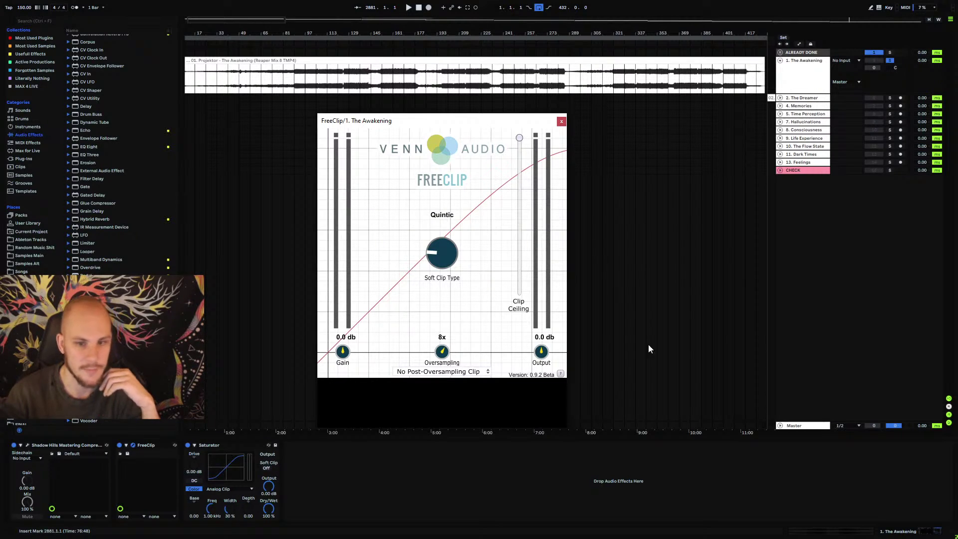
{"action": "left_click_drag", "start_coordinate": [445, 263], "coordinate": [467, 229]}
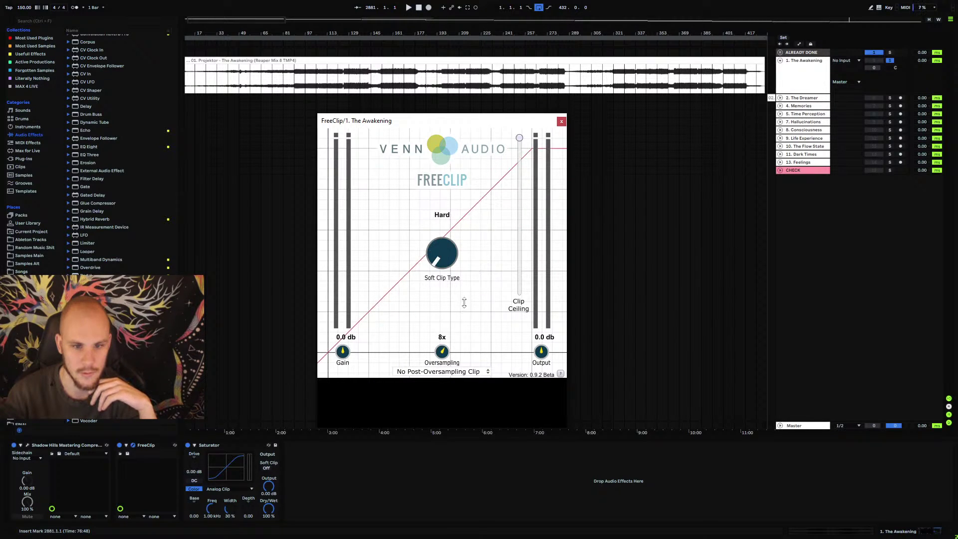
- View FreeClip's version and developer information and close it again
{"action": "left_click", "coordinate": [560, 374]}
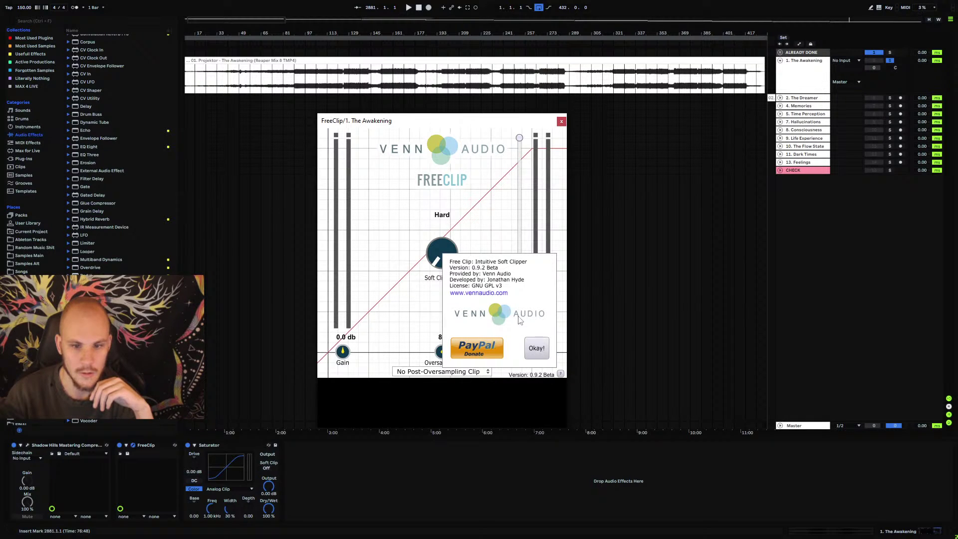
{"action": "left_click", "coordinate": [722, 291]}
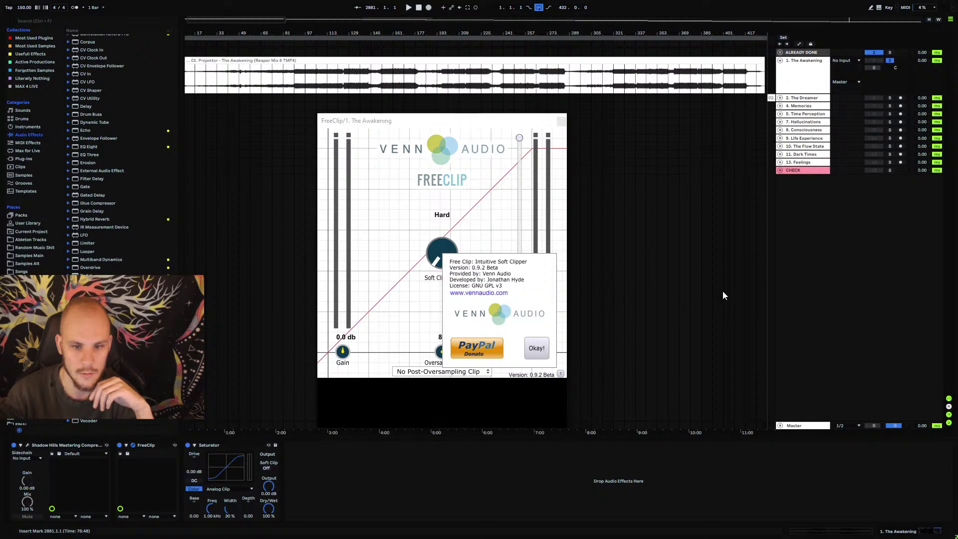
{"action": "left_click", "coordinate": [560, 375]}
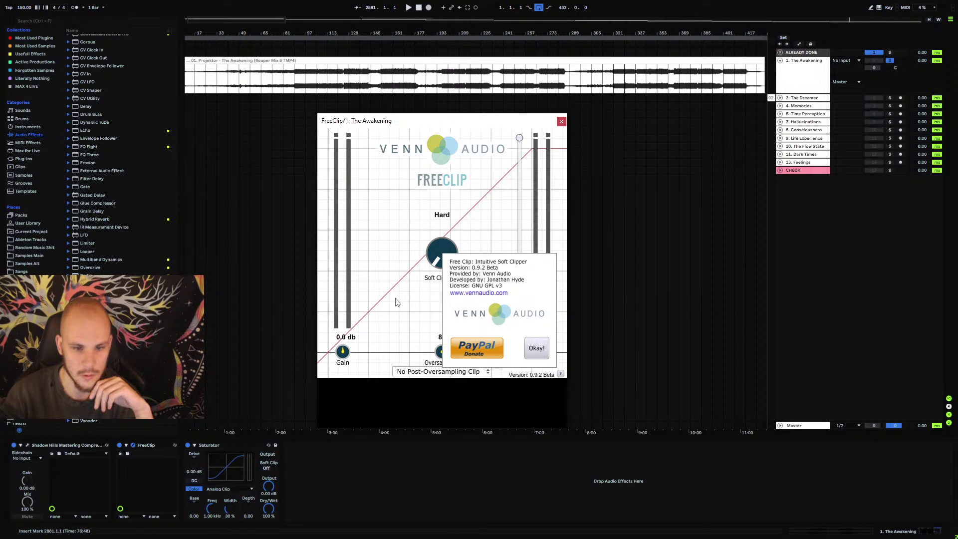
{"action": "left_click", "coordinate": [548, 358]}
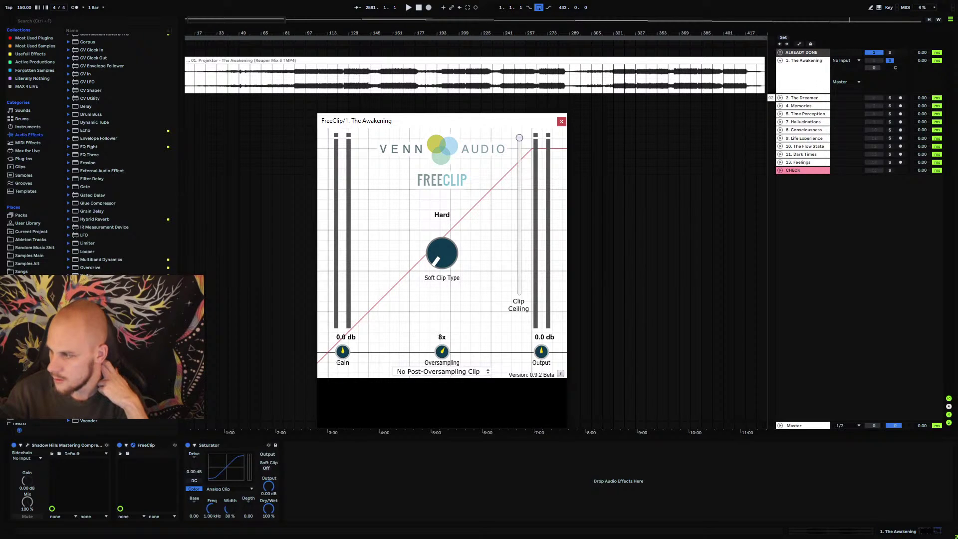
- Switch to the Chrome browser and read the audiobyray.com article on using FreeClip in mastering, focusing on the soft-knee compression sentence
{"action": "key", "text": "alt+Tab"}
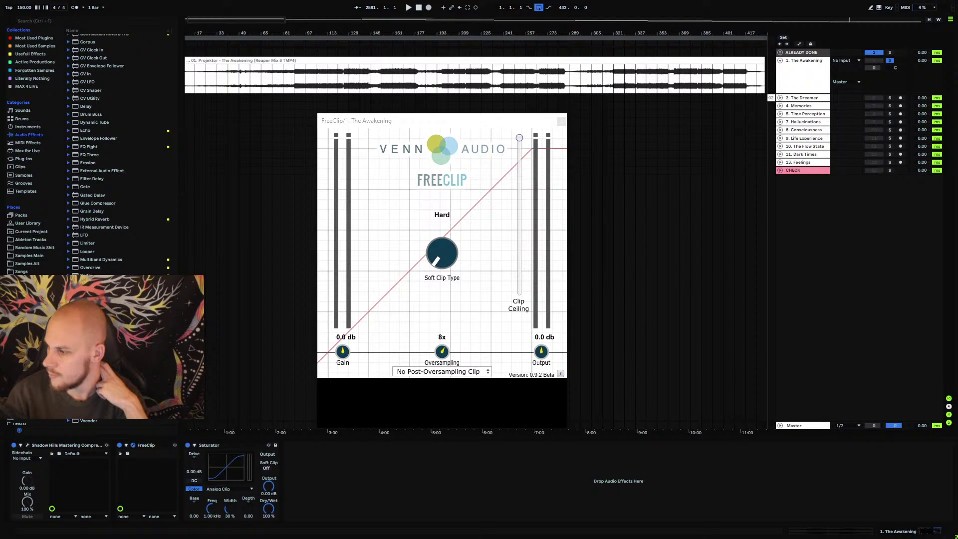
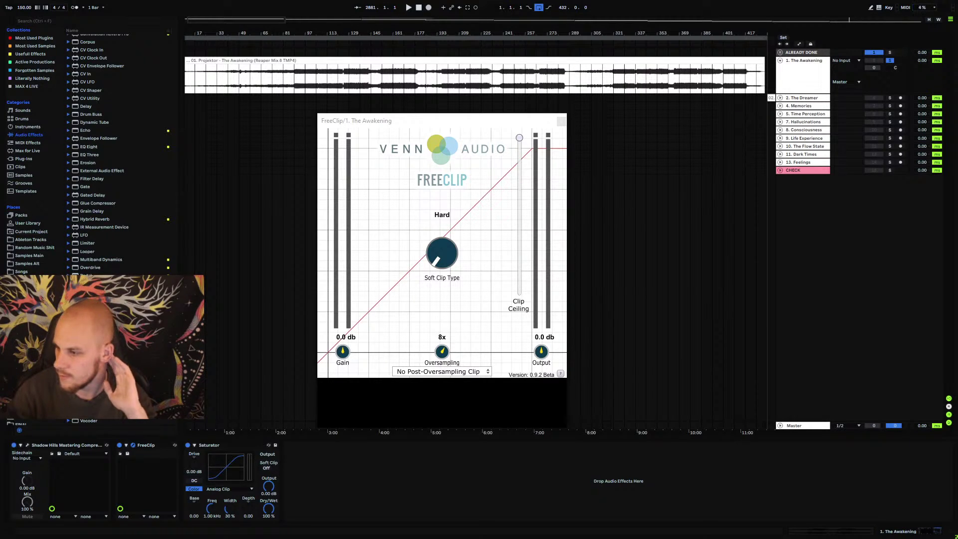
{"action": "key", "text": "alt+Tab"}
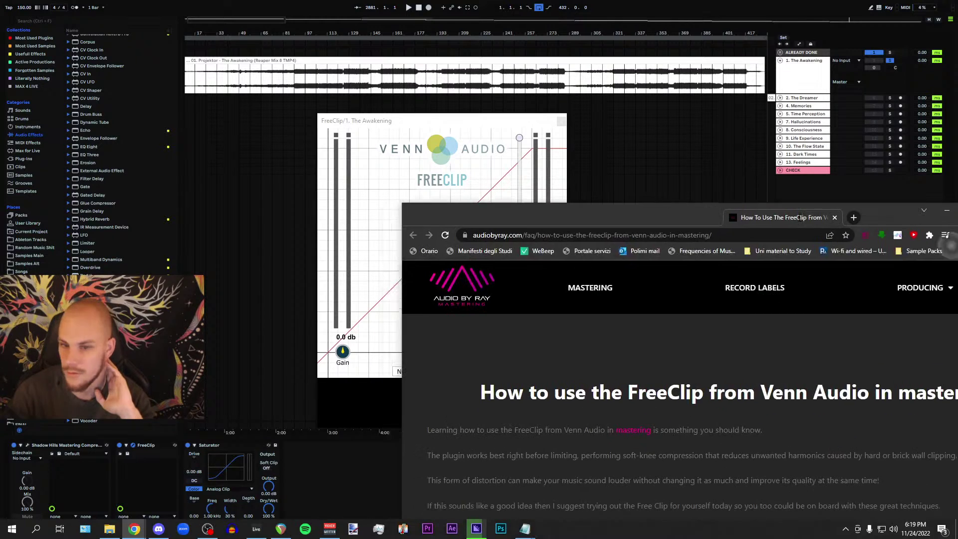
{"action": "double_click", "coordinate": [558, 105]}
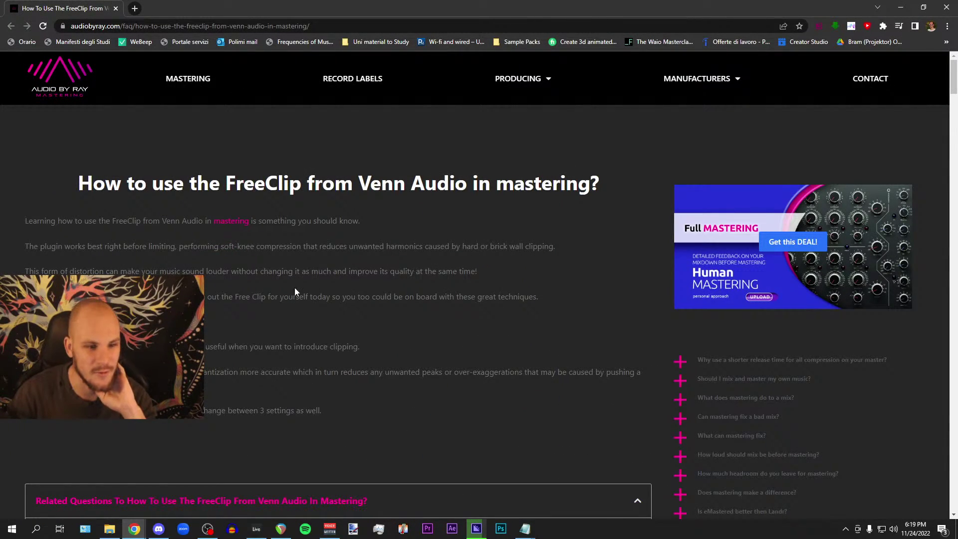
{"action": "left_click_drag", "start_coordinate": [25, 246], "coordinate": [545, 247]}
{"action": "left_click", "coordinate": [492, 245]}
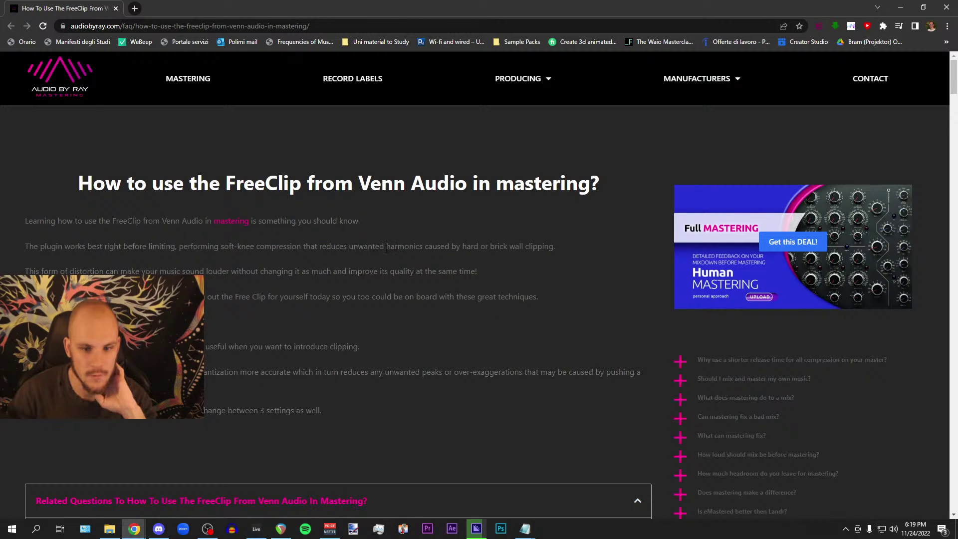
{"action": "left_click_drag", "start_coordinate": [371, 247], "coordinate": [548, 247]}
{"action": "left_click", "coordinate": [461, 282]}
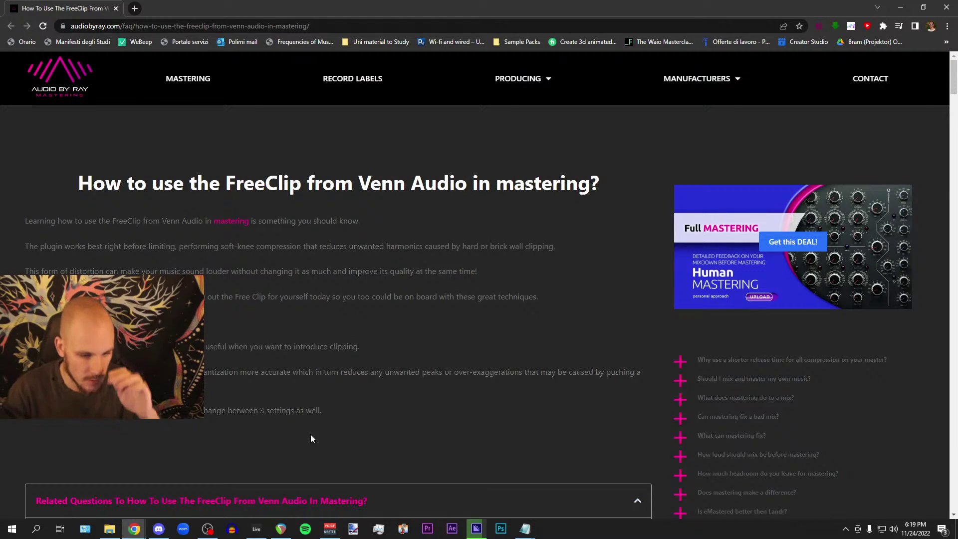
- Return to Ableton Live and set the Saturator's curve type to Digital Clip
{"action": "left_click", "coordinate": [256, 528]}
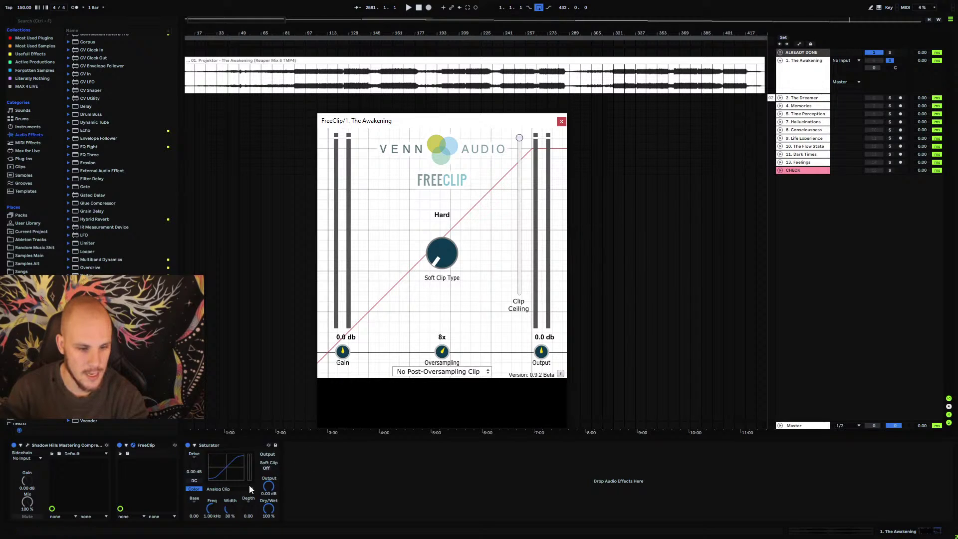
{"action": "left_click", "coordinate": [227, 490]}
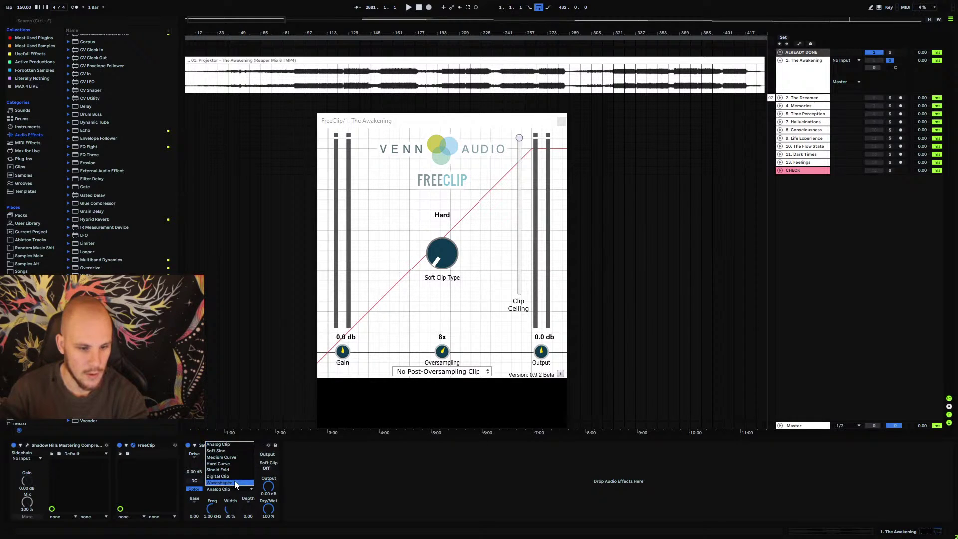
{"action": "key", "text": "Escape"}
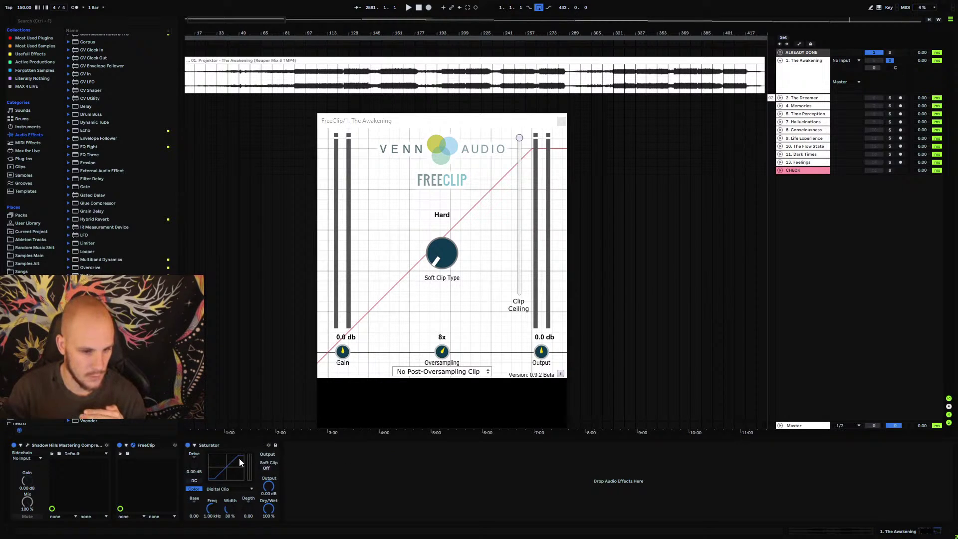
- Try the Analog Clip curve in the Saturator and return it to Digital Clip
{"action": "left_click", "coordinate": [232, 489]}
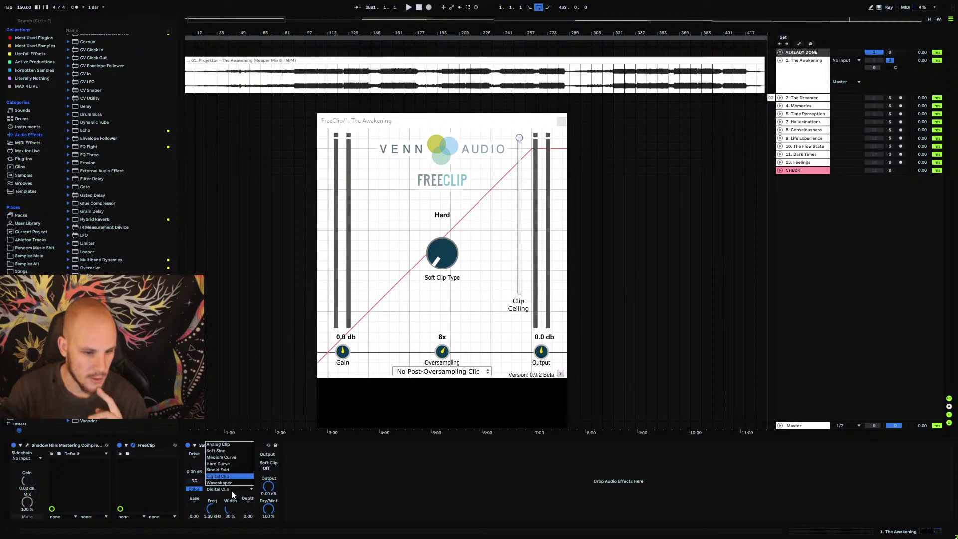
{"action": "left_click", "coordinate": [221, 444]}
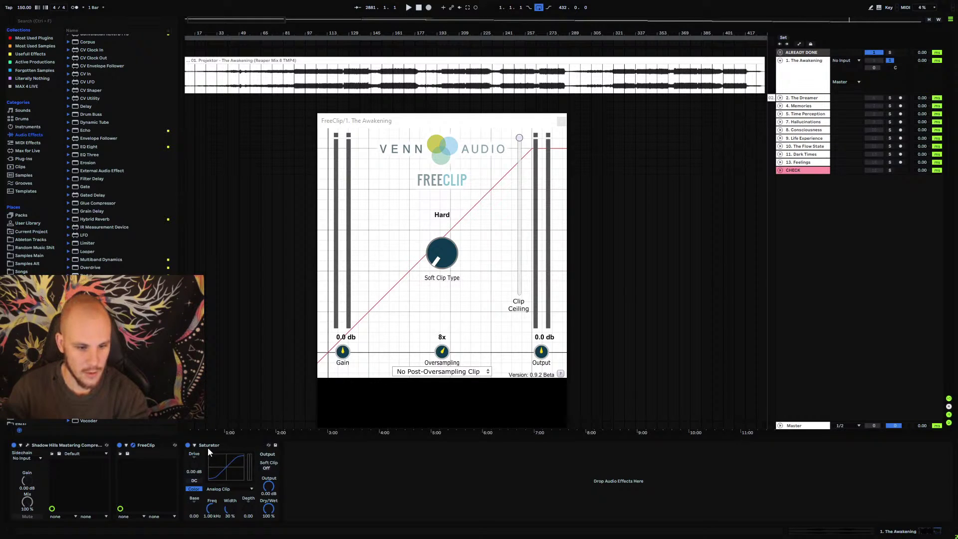
{"action": "left_click", "coordinate": [223, 493]}
{"action": "left_click", "coordinate": [219, 480]}
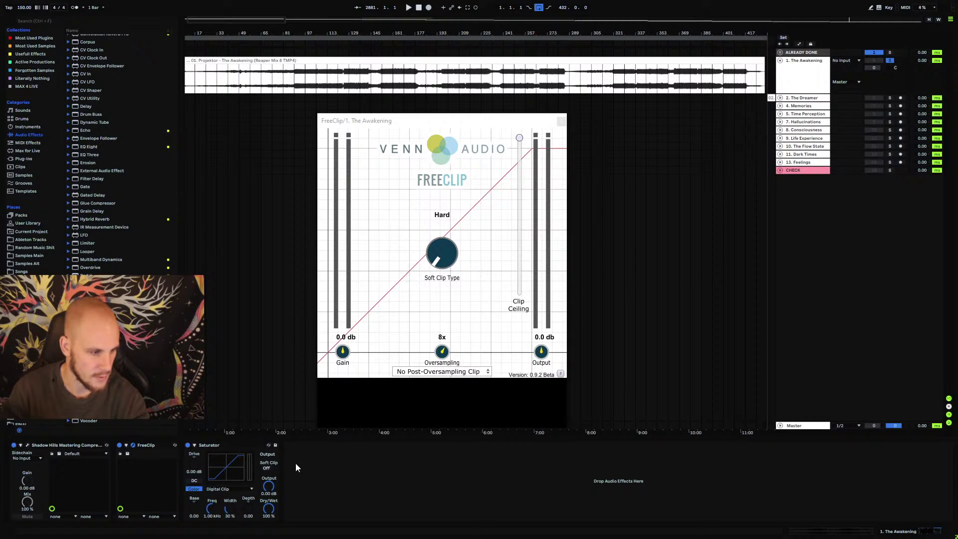
- Load the TDR Kotelnikov compressor on the CHECK track to view its controls, and delete it again
{"action": "left_click", "coordinate": [803, 170]}
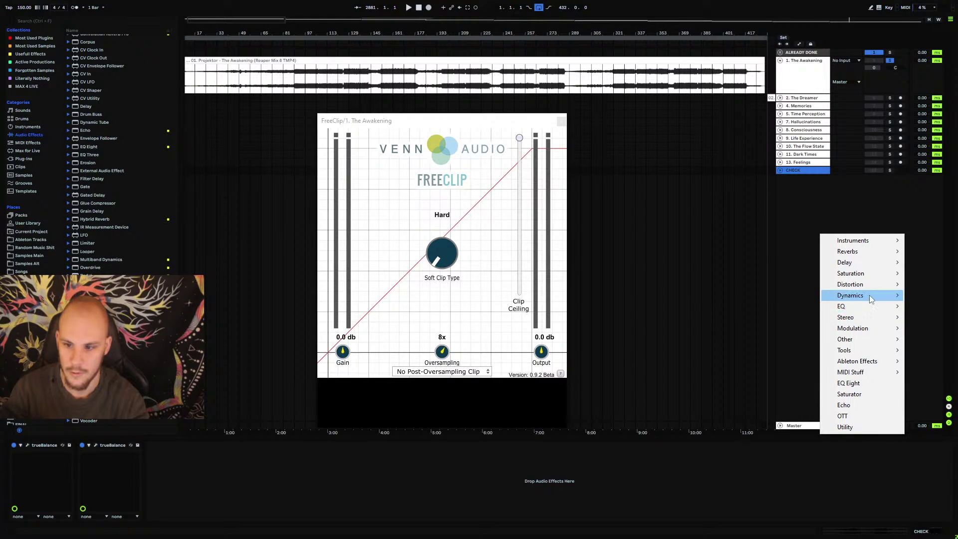
{"action": "mouse_move", "coordinate": [866, 296]}
{"action": "left_click", "coordinate": [720, 262]}
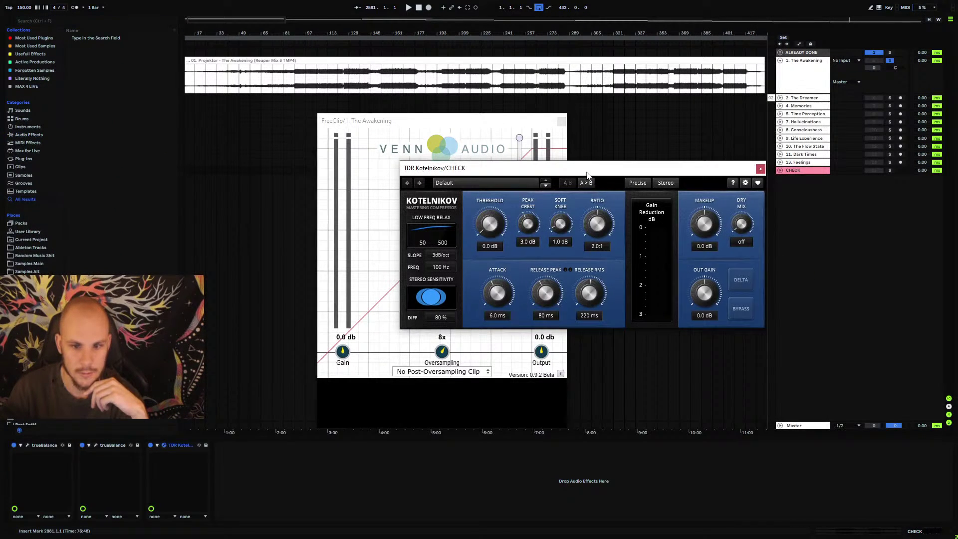
{"action": "left_click_drag", "start_coordinate": [589, 175], "coordinate": [477, 196]}
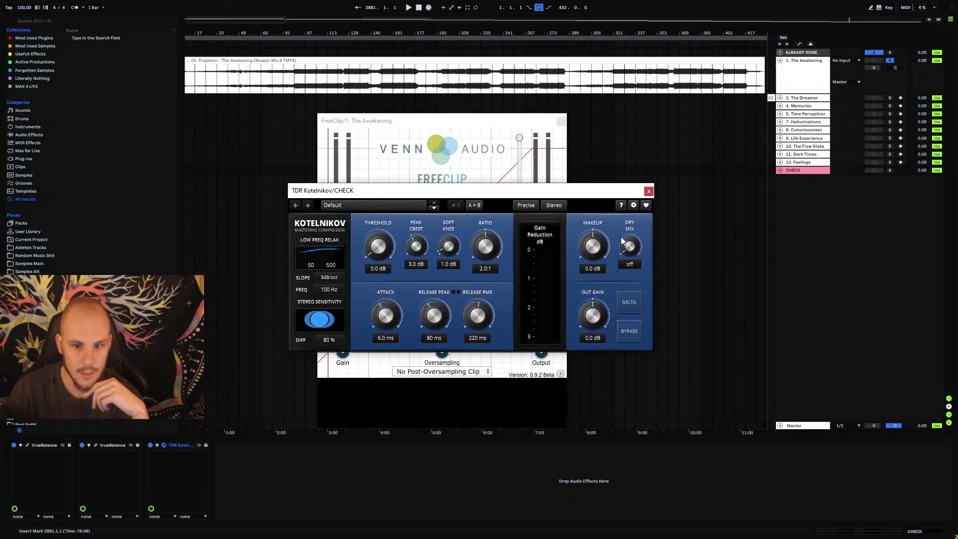
{"action": "left_click", "coordinate": [181, 444]}
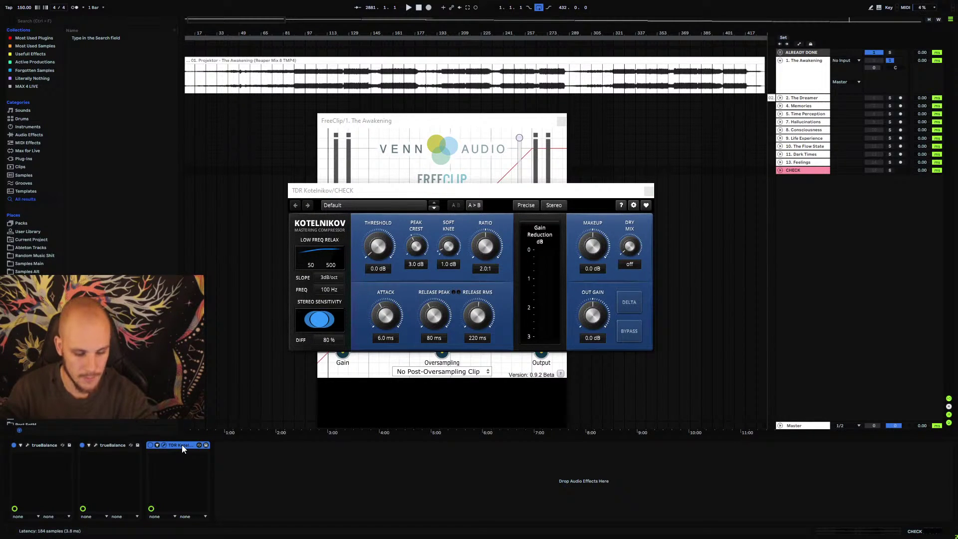
{"action": "key", "text": "Delete"}
- Delete the Saturator from The Awakening track and place the insert marker in its clip at bar 129
{"action": "left_click", "coordinate": [812, 71]}
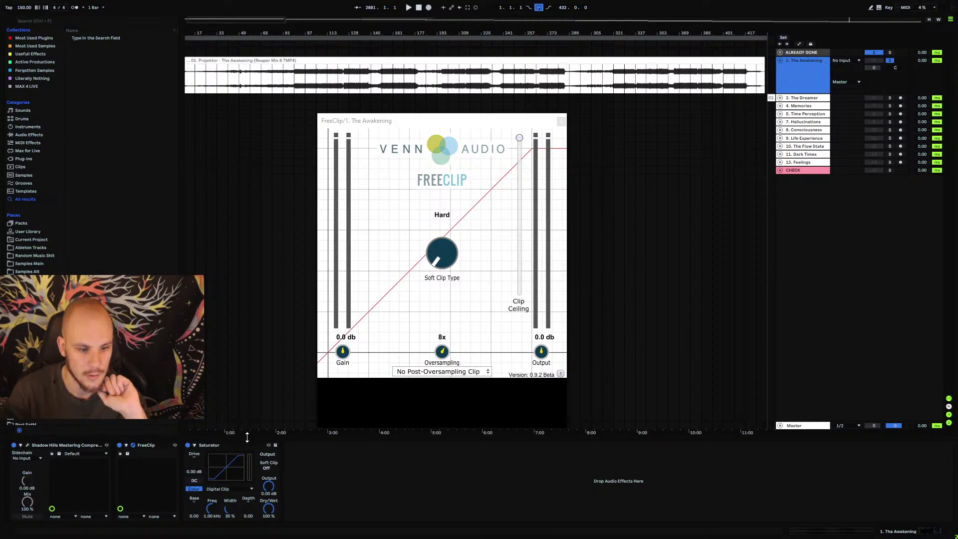
{"action": "left_click", "coordinate": [223, 442]}
{"action": "key", "text": "Delete"}
{"action": "left_click", "coordinate": [359, 86]}
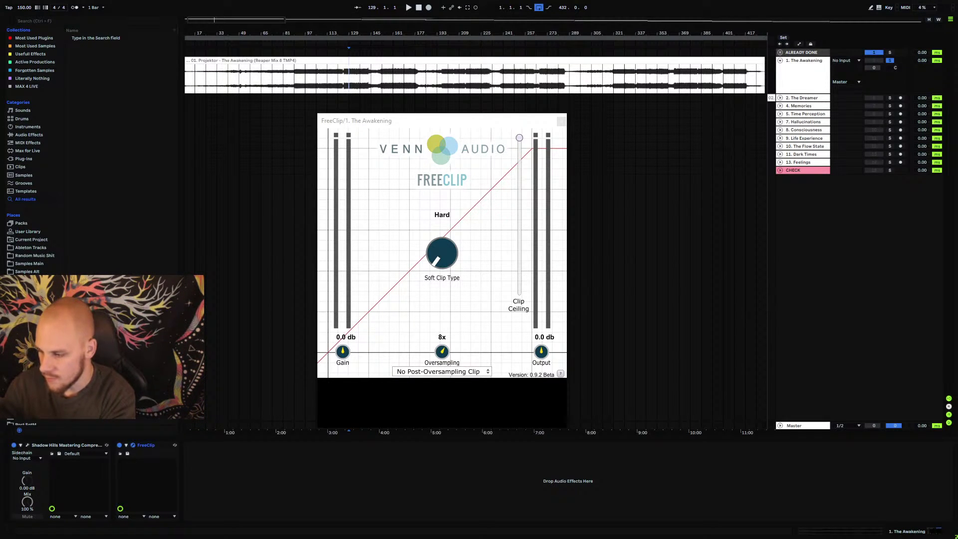
- Switch to the Chrome browser and read the FreeClip article's sentences on distortion, loudness and trying the plugin
{"action": "key", "text": "alt+Tab"}
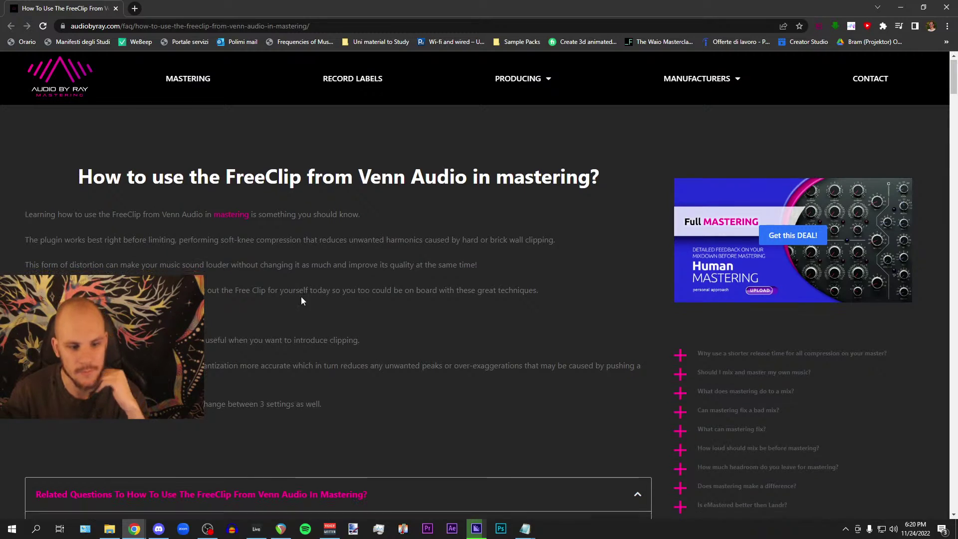
{"action": "scroll", "coordinate": [301, 299], "scroll_direction": "down", "scroll_amount": 1}
{"action": "left_click_drag", "start_coordinate": [41, 221], "coordinate": [475, 223]}
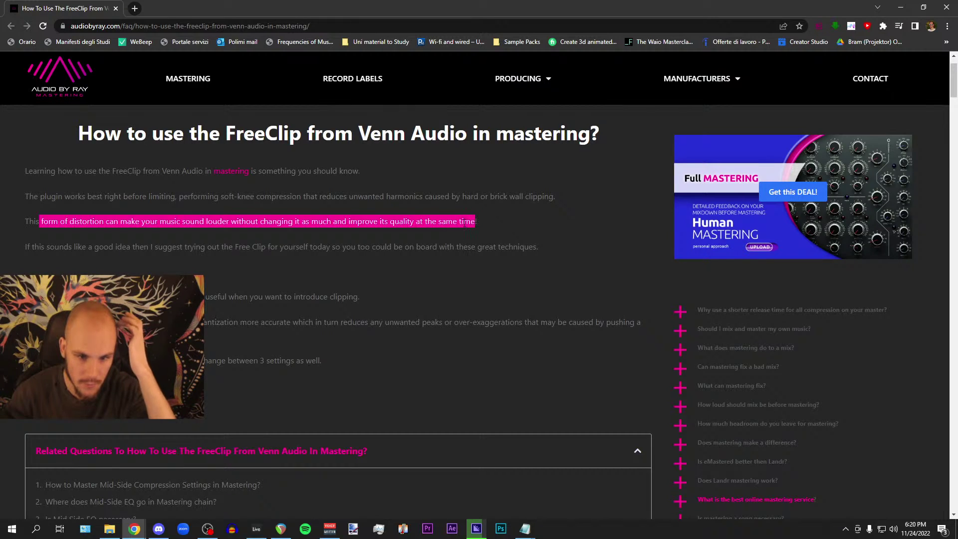
{"action": "left_click", "coordinate": [464, 223]}
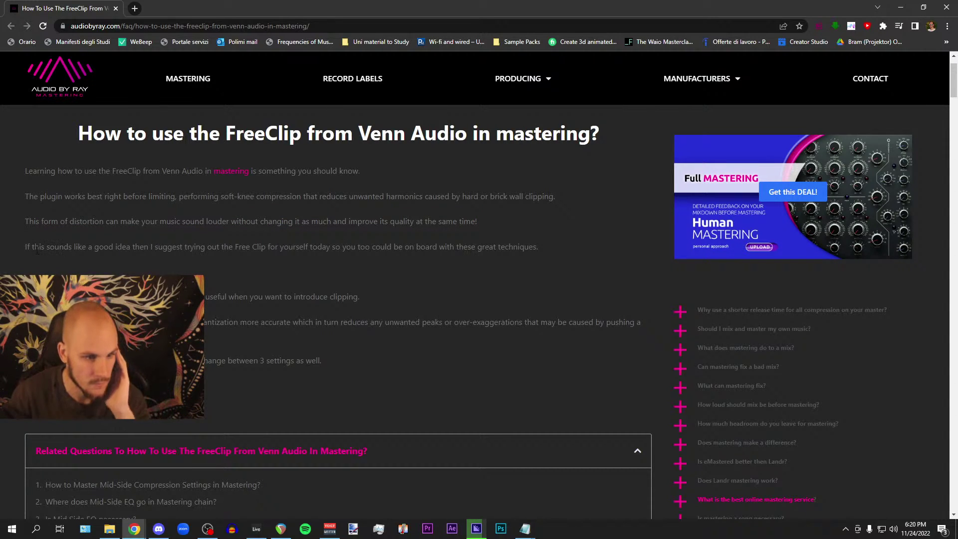
{"action": "left_click_drag", "start_coordinate": [30, 248], "coordinate": [306, 252]}
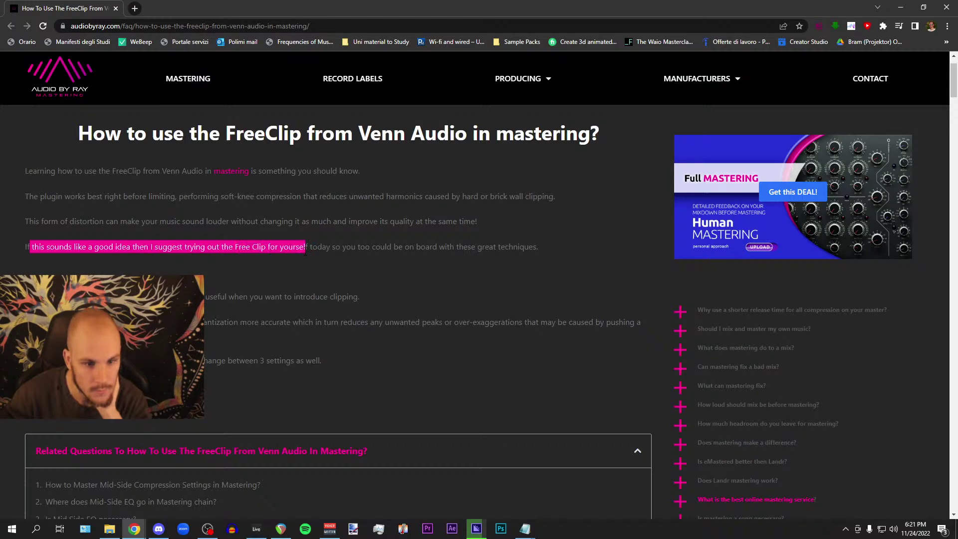
{"action": "left_click", "coordinate": [307, 249]}
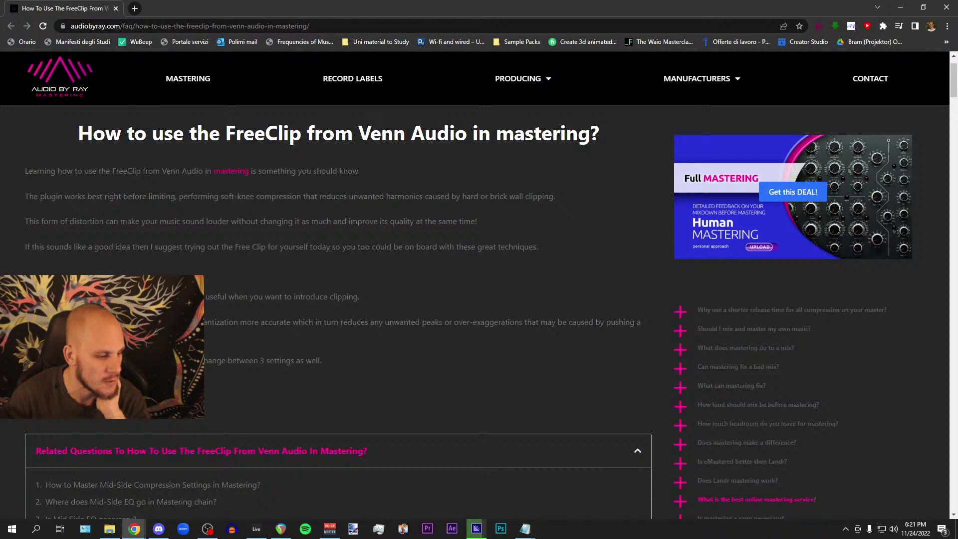
- Read the article's oversampling paragraphs and related questions list, and reread the soft-knee compression sentence
{"action": "scroll", "coordinate": [336, 298], "scroll_direction": "down", "scroll_amount": 3}
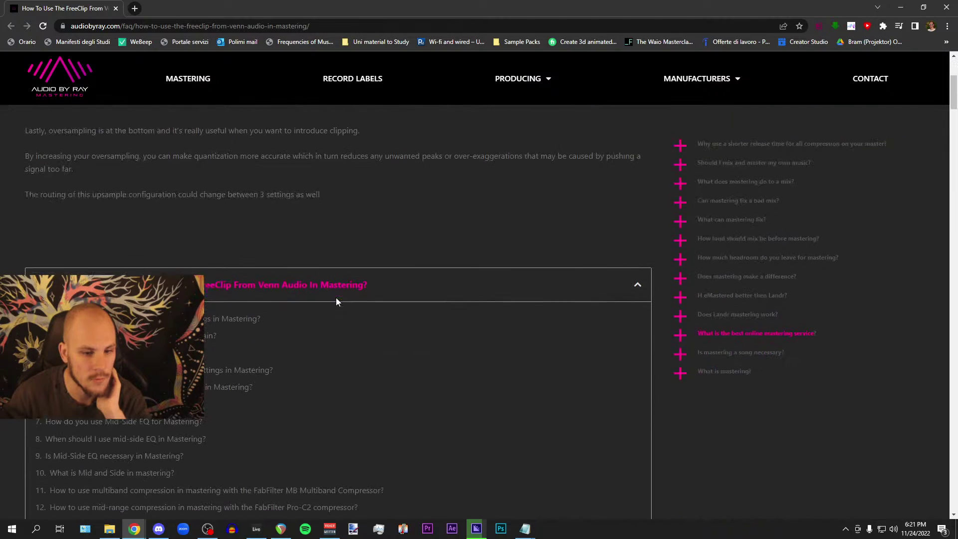
{"action": "scroll", "coordinate": [286, 227], "scroll_direction": "up", "scroll_amount": 2}
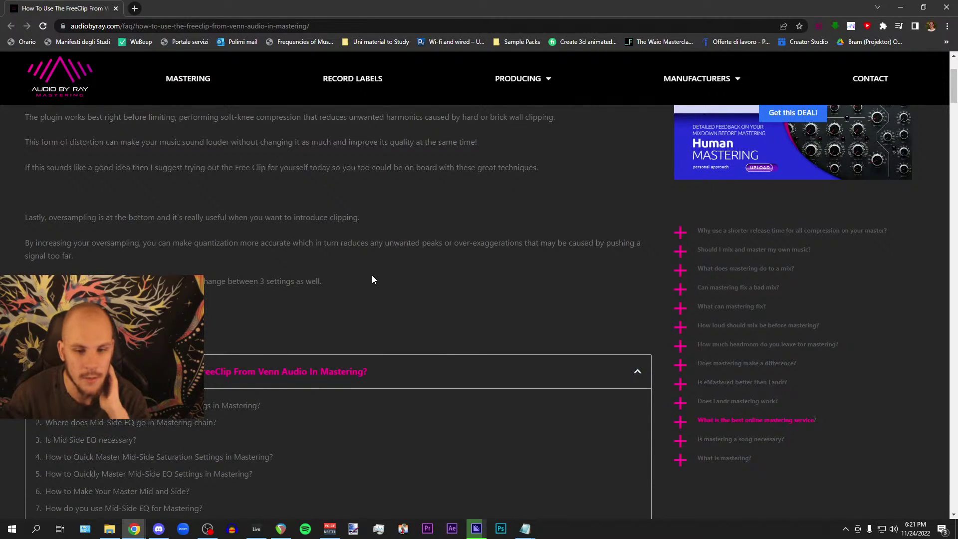
{"action": "scroll", "coordinate": [357, 277], "scroll_direction": "down", "scroll_amount": 3}
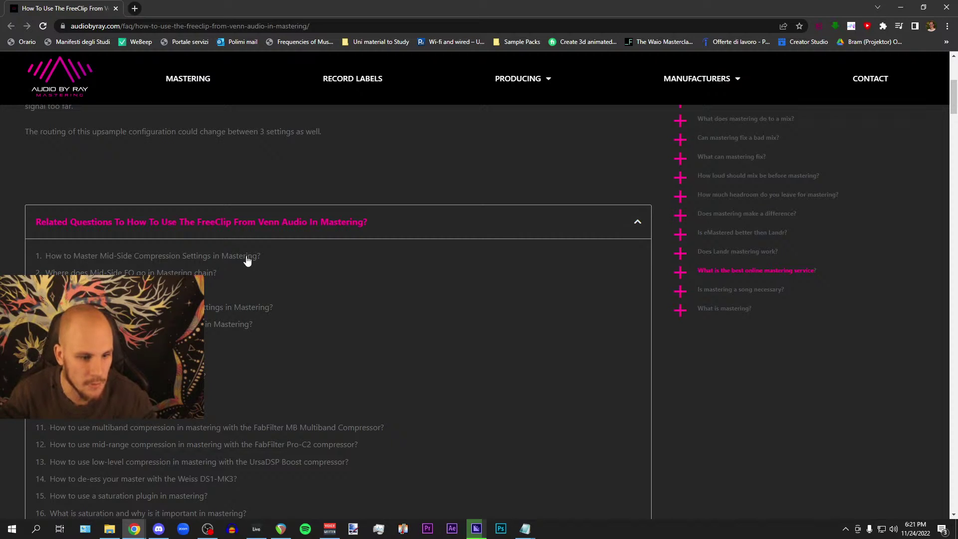
{"action": "scroll", "coordinate": [341, 295], "scroll_direction": "up", "scroll_amount": 1}
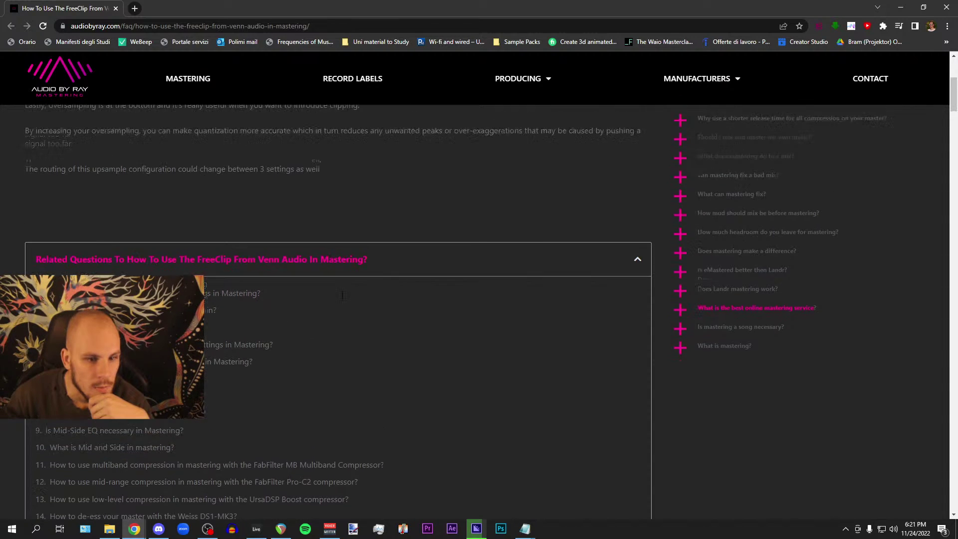
{"action": "scroll", "coordinate": [342, 295], "scroll_direction": "up", "scroll_amount": 5}
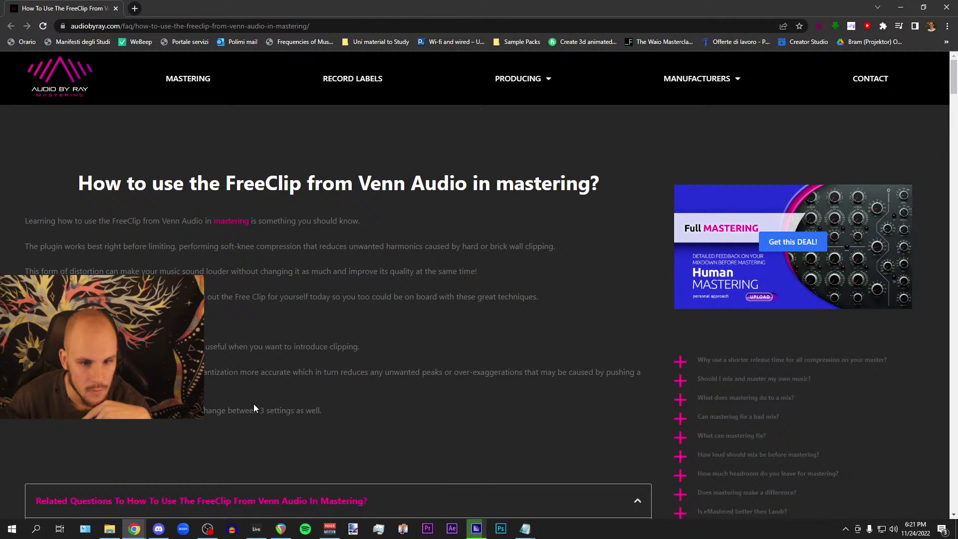
{"action": "left_click_drag", "start_coordinate": [39, 243], "coordinate": [543, 253]}
{"action": "left_click", "coordinate": [544, 253]}
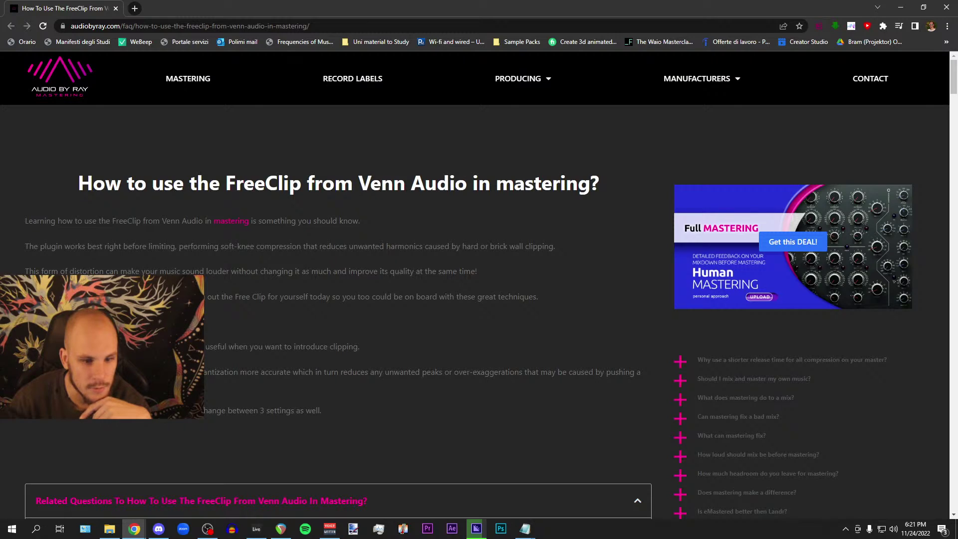
- Skim the article's answers on mid-side compression, EQ and saturation for mastering, and return to the FreeClip explanation
{"action": "scroll", "coordinate": [479, 299], "scroll_direction": "down", "scroll_amount": 10}
{"action": "scroll", "coordinate": [478, 299], "scroll_direction": "down", "scroll_amount": 5}
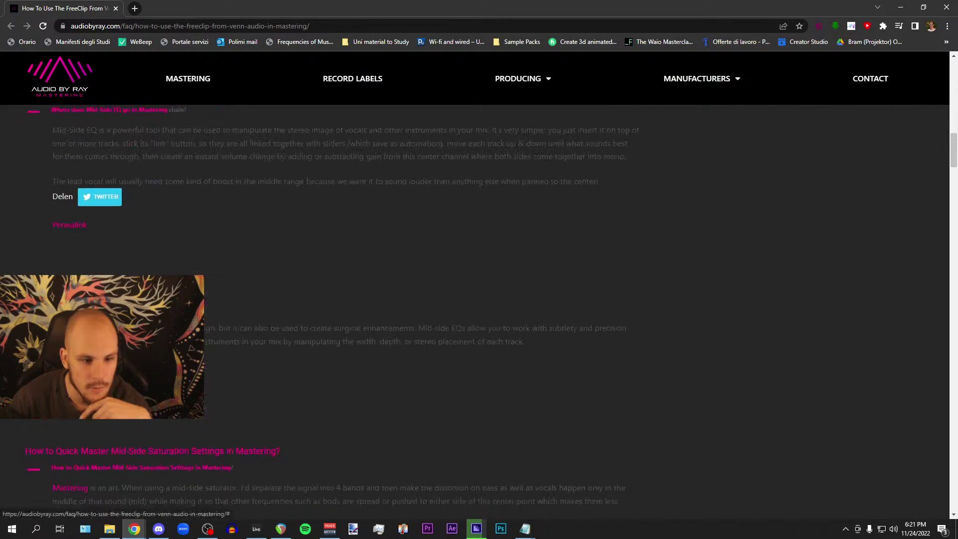
{"action": "scroll", "coordinate": [479, 299], "scroll_direction": "up", "scroll_amount": 6}
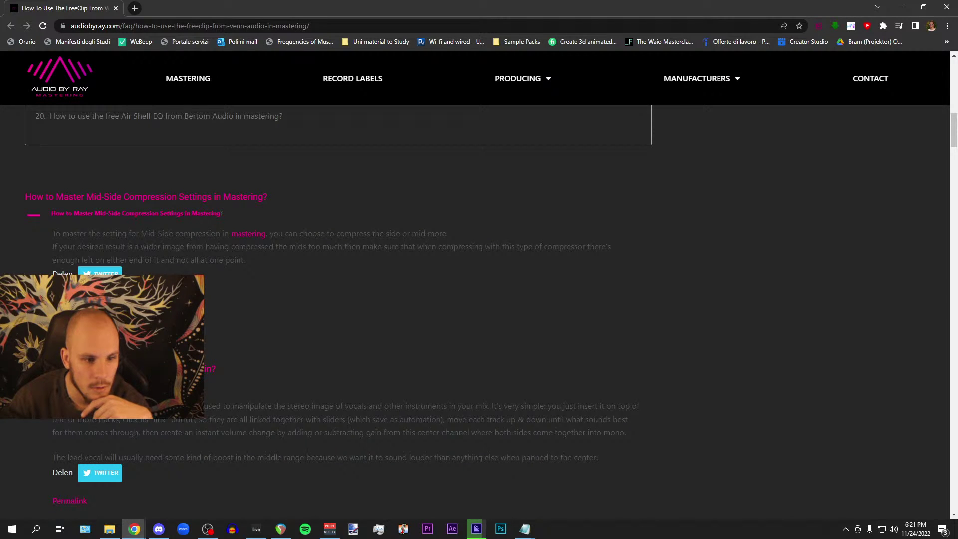
{"action": "scroll", "coordinate": [338, 307], "scroll_direction": "down", "scroll_amount": 2}
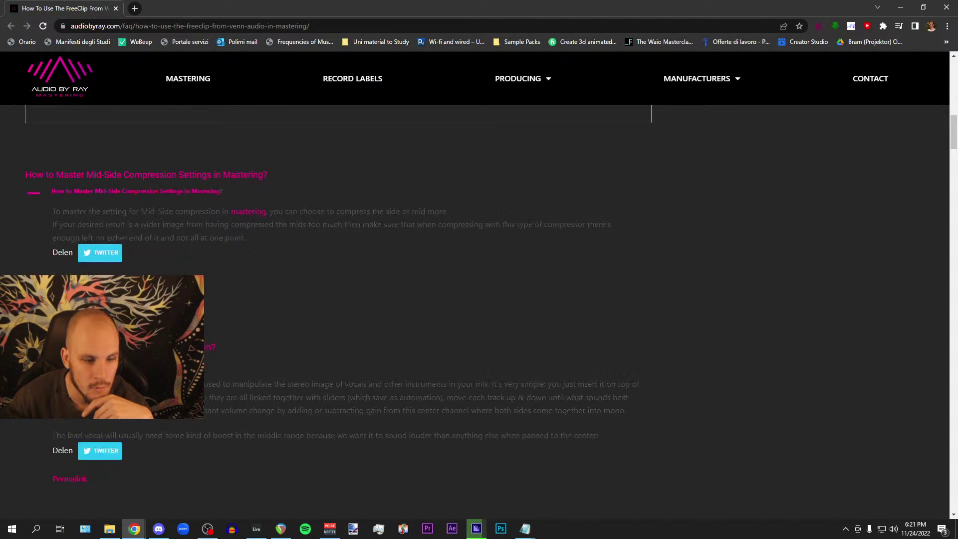
{"action": "scroll", "coordinate": [337, 299], "scroll_direction": "up", "scroll_amount": 15}
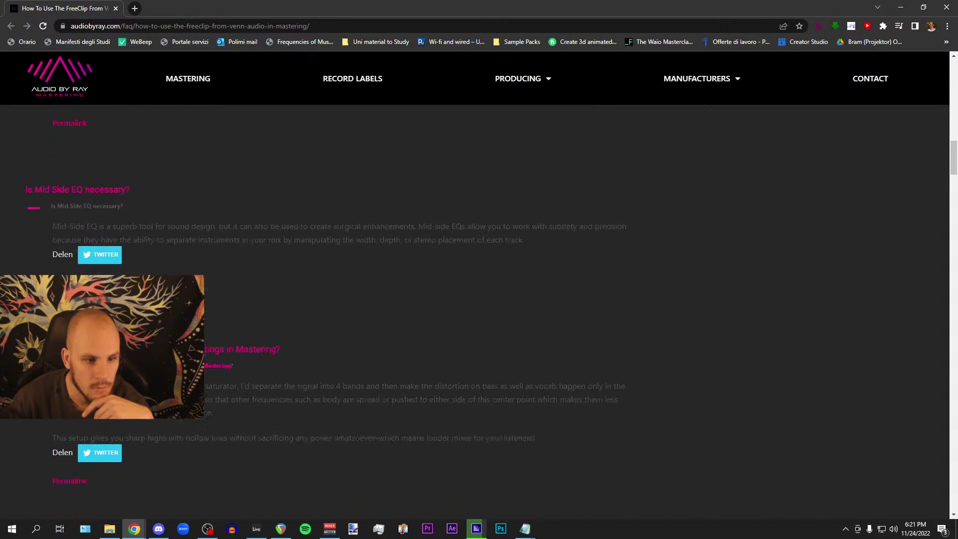
{"action": "scroll", "coordinate": [628, 355], "scroll_direction": "down", "scroll_amount": 1}
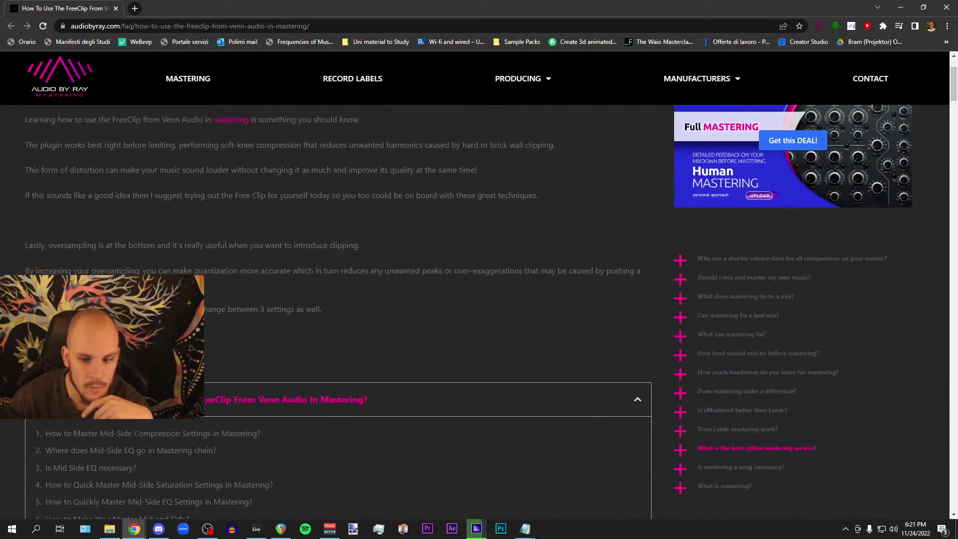
- Collapse the article's related questions section and read the sentence on upsample routing settings
{"action": "left_click", "coordinate": [633, 355]}
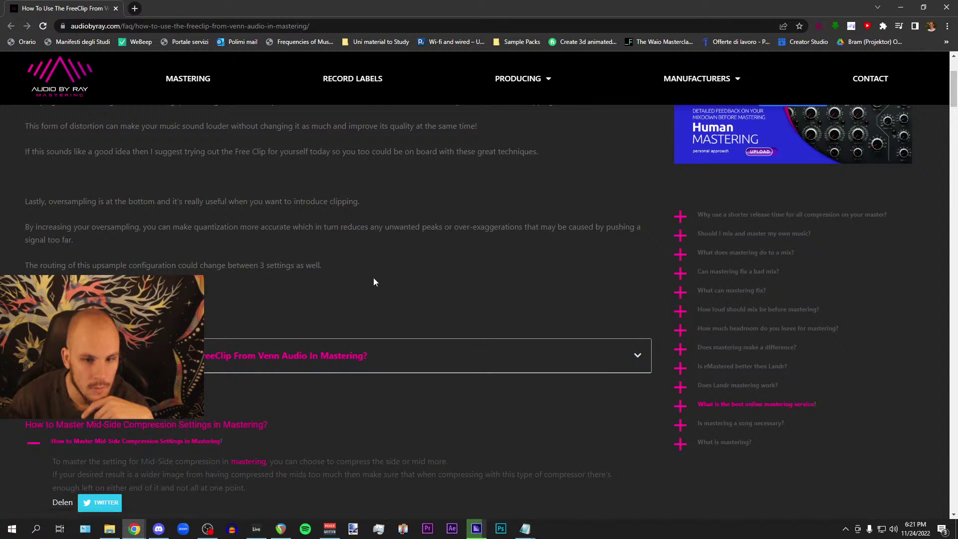
{"action": "scroll", "coordinate": [375, 282], "scroll_direction": "up", "scroll_amount": 2}
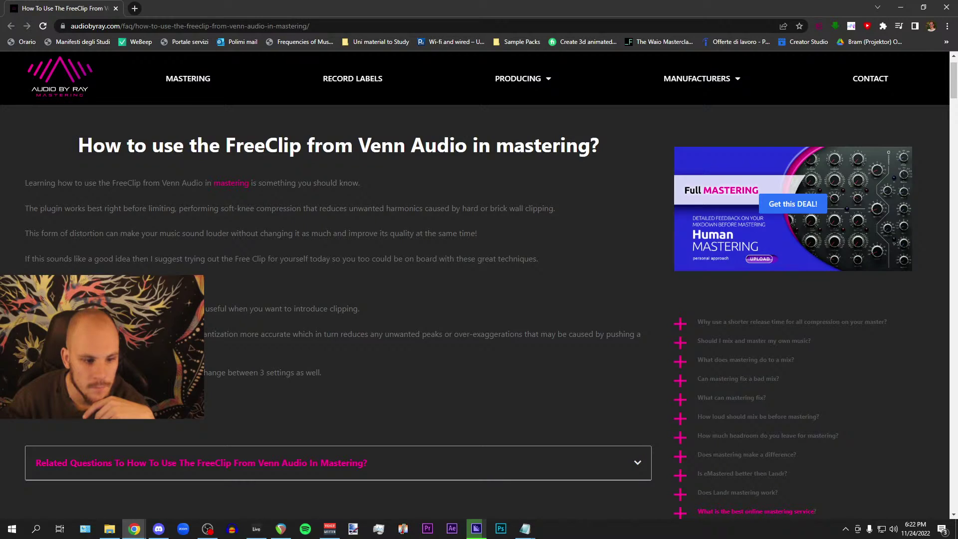
{"action": "left_click_drag", "start_coordinate": [206, 372], "coordinate": [304, 372]}
{"action": "left_click", "coordinate": [305, 374]}
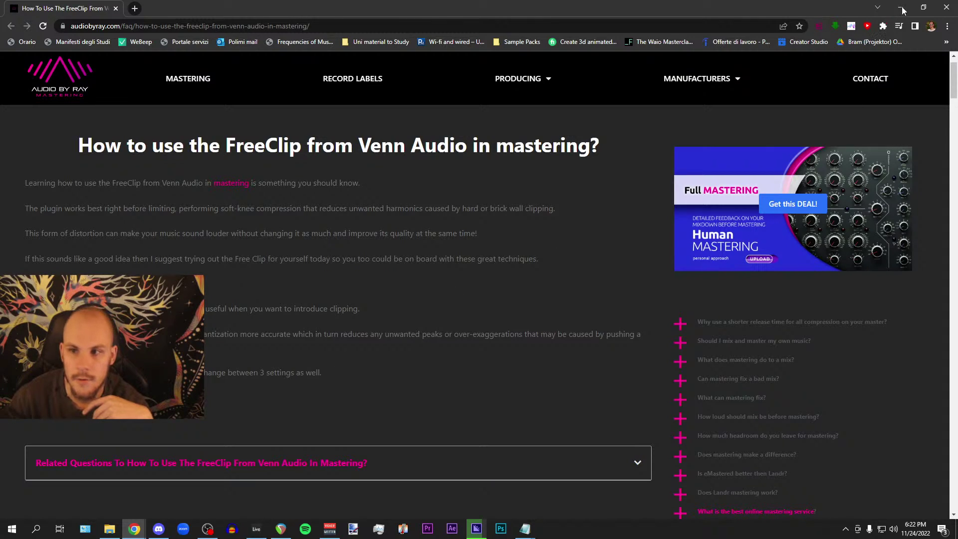
- Return to Ableton Live, compare FreeClip's Quintic, Hard and Arctangent soft clip types, and set the type to Cubic
{"action": "key", "text": "alt+Tab"}
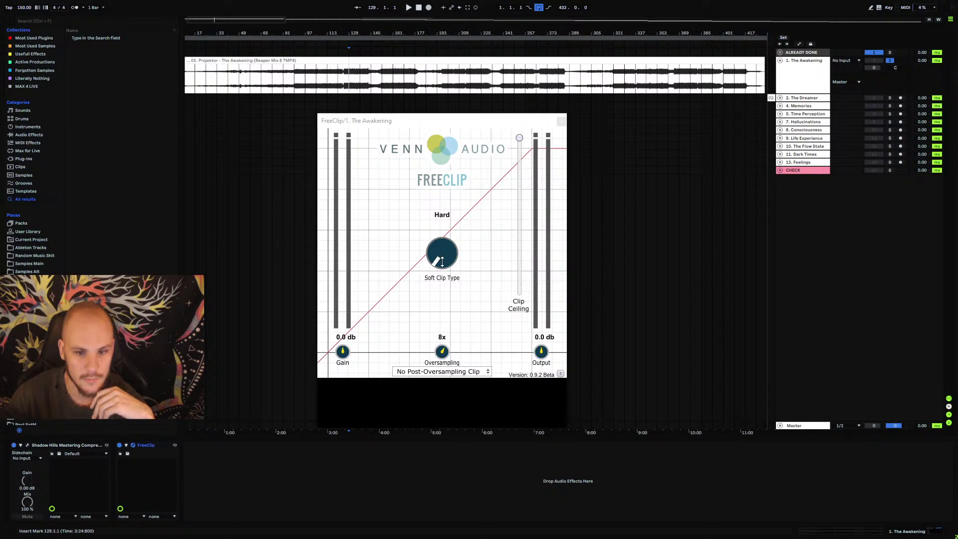
{"action": "left_click_drag", "start_coordinate": [441, 262], "coordinate": [438, 353]}
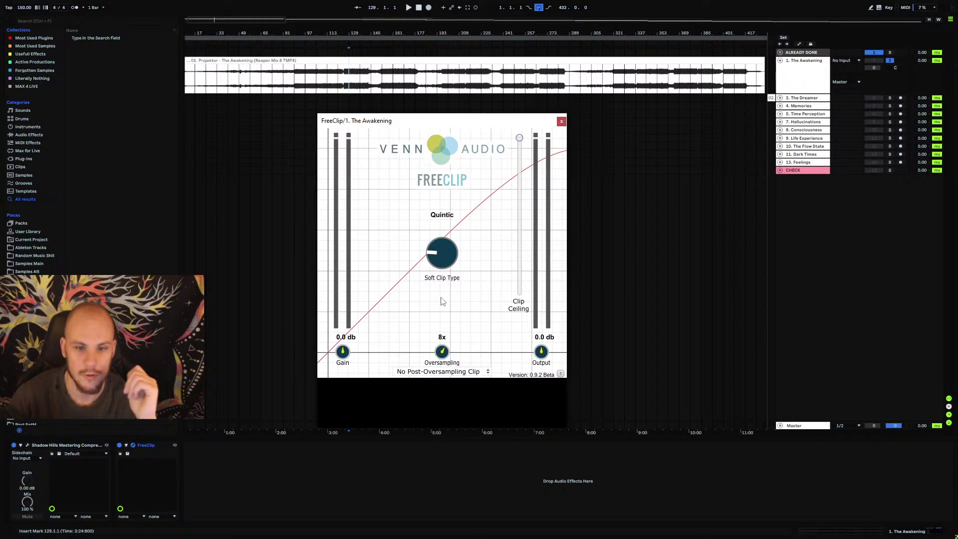
{"action": "left_click_drag", "start_coordinate": [460, 245], "coordinate": [443, 270]}
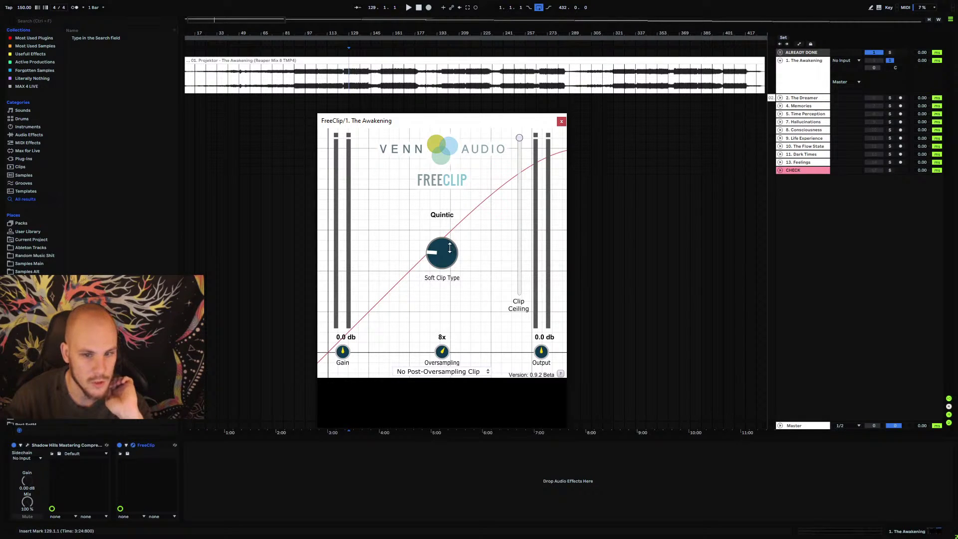
{"action": "left_click_drag", "start_coordinate": [450, 248], "coordinate": [437, 328]}
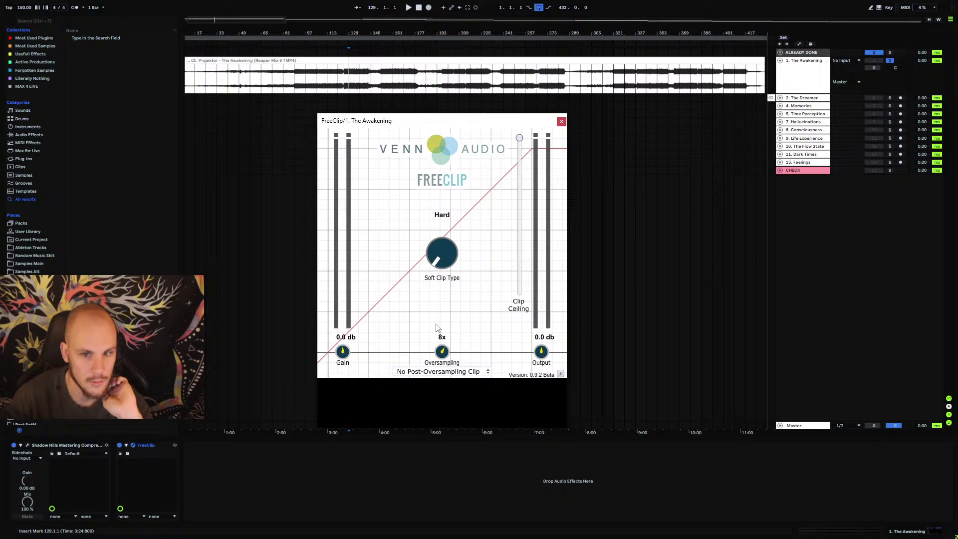
{"action": "left_click_drag", "start_coordinate": [443, 256], "coordinate": [484, 128]}
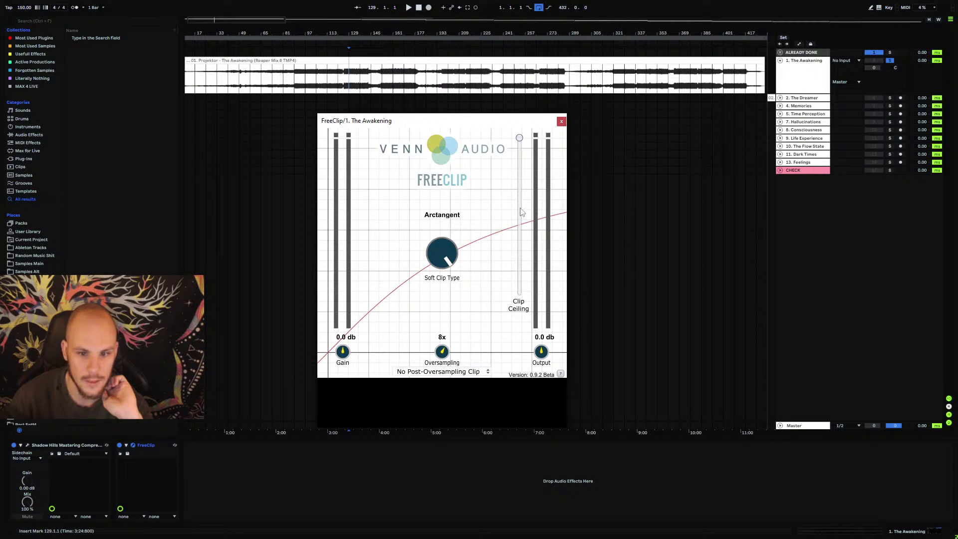
{"action": "left_click_drag", "start_coordinate": [453, 246], "coordinate": [440, 364]}
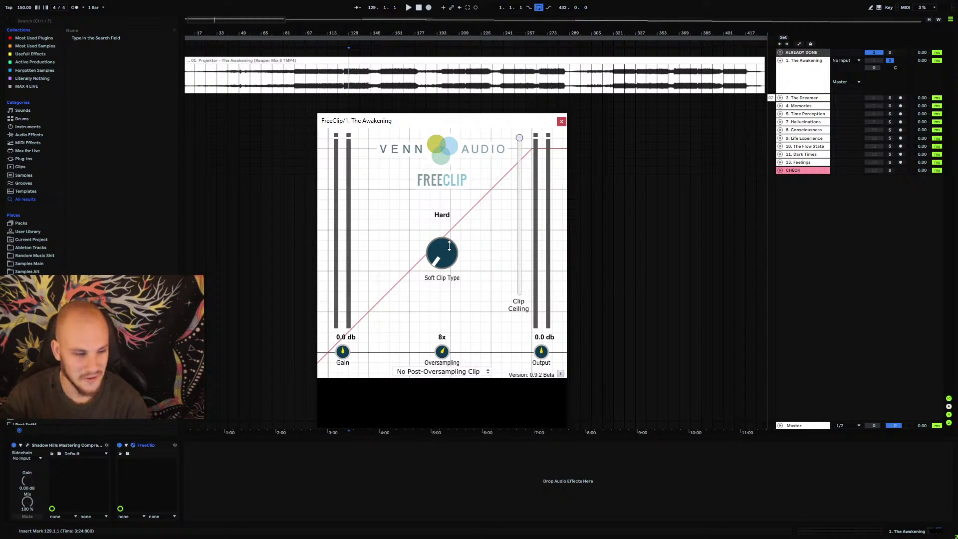
{"action": "left_click_drag", "start_coordinate": [457, 246], "coordinate": [460, 234]}
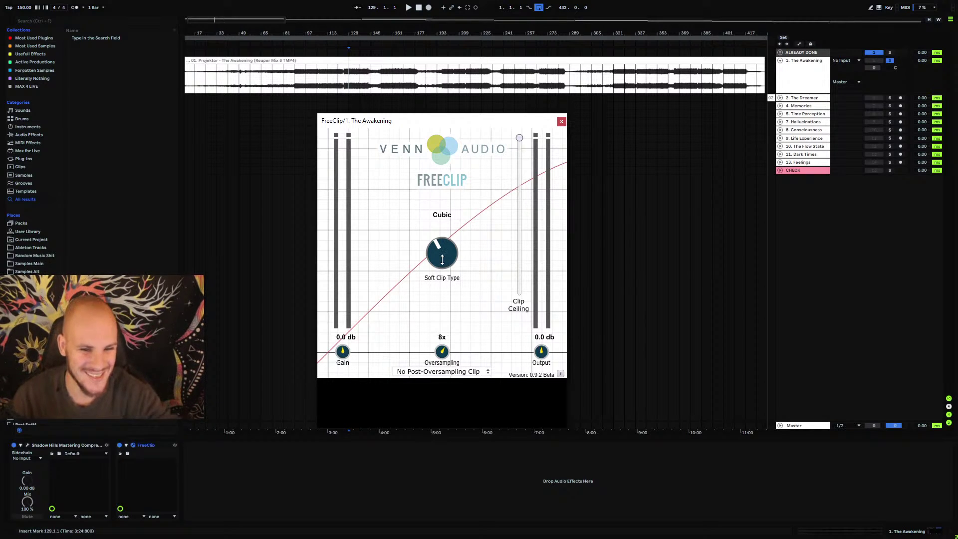
- Try a -0.3 dB clip ceiling, reset it, and raise FreeClip's gain to 1.8 dB while playing The Awakening
{"action": "left_click_drag", "start_coordinate": [519, 138], "coordinate": [519, 142]}
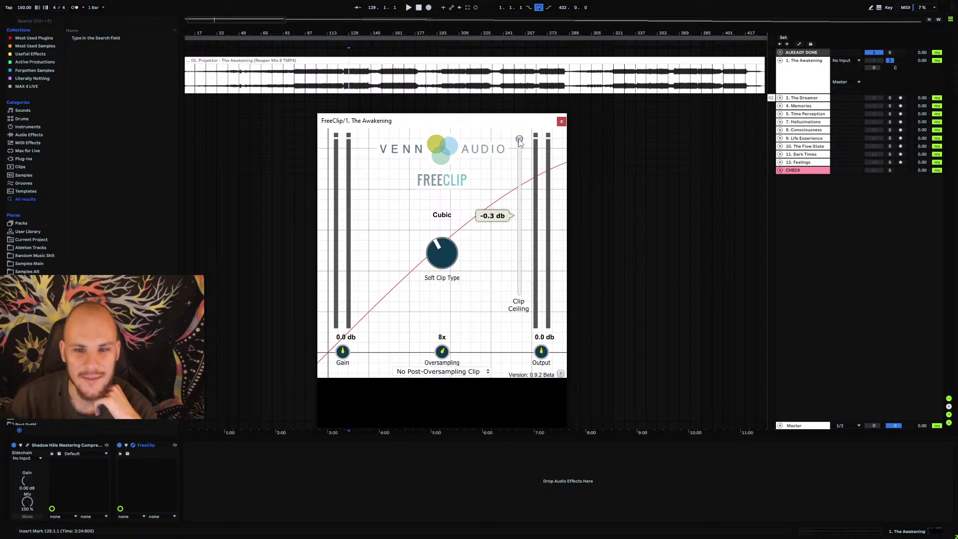
{"action": "double_click", "coordinate": [520, 140]}
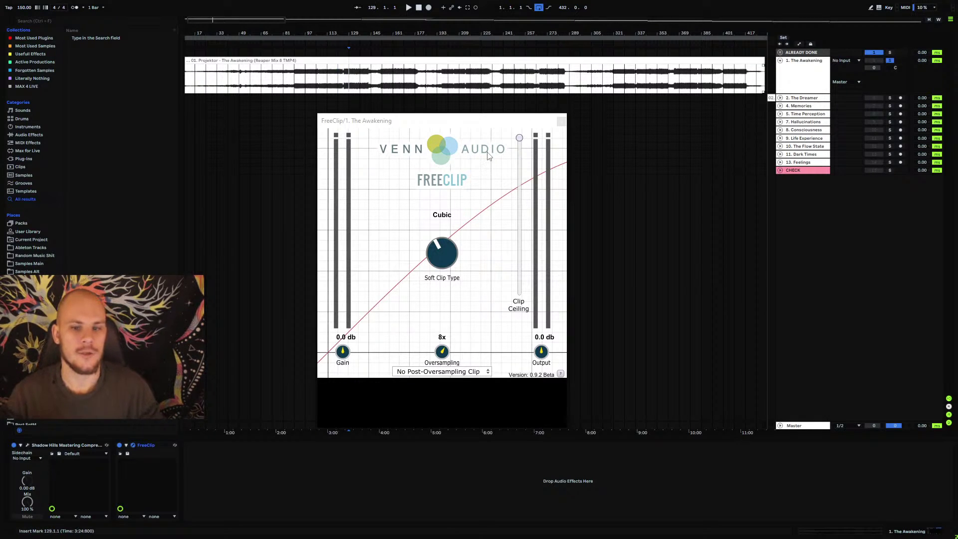
{"action": "key", "text": "space"}
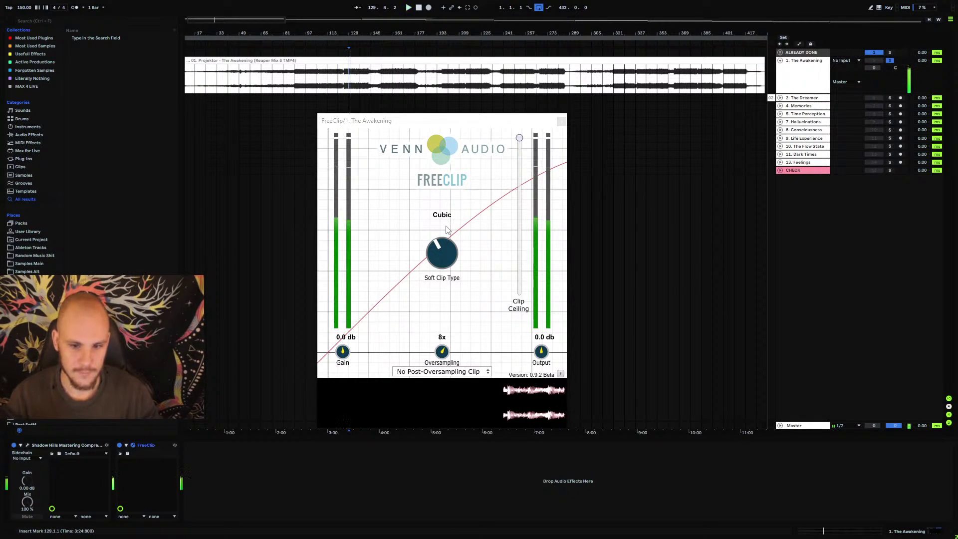
{"action": "left_click_drag", "start_coordinate": [343, 351], "coordinate": [344, 344]}
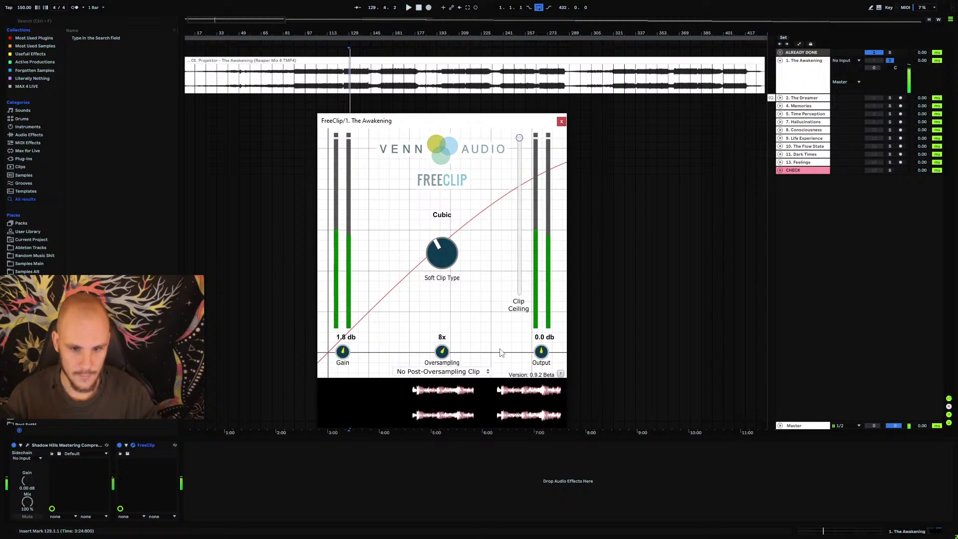
{"action": "key", "text": "space"}
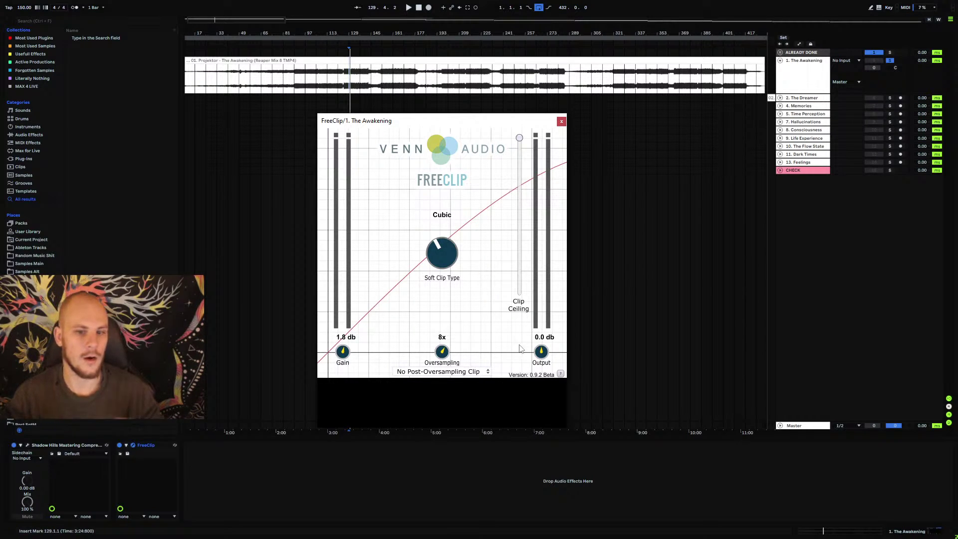
- Compare FreeClip's Hard and Quintic soft clip types, play the track from bar 105, and set the type to Hard
{"action": "left_click_drag", "start_coordinate": [441, 251], "coordinate": [448, 297]}
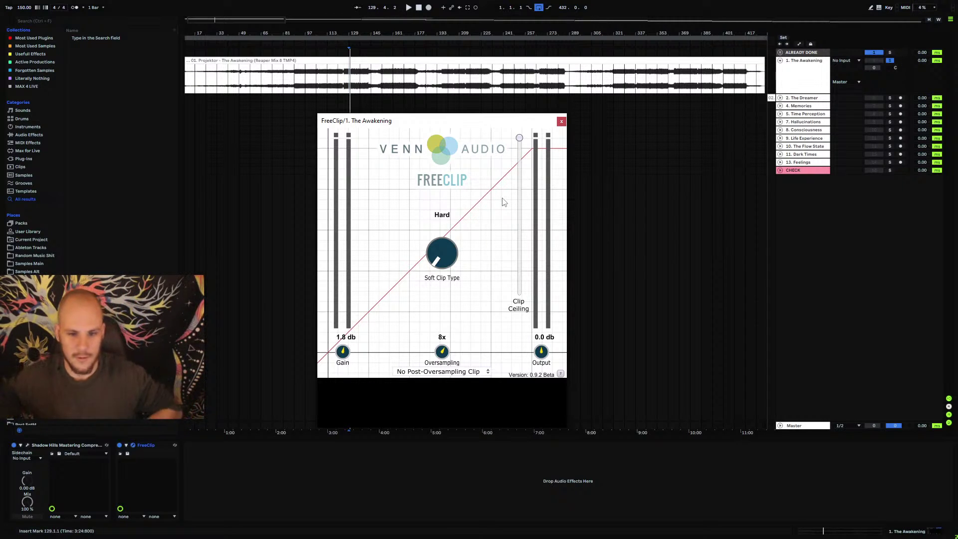
{"action": "left_click_drag", "start_coordinate": [449, 265], "coordinate": [461, 246]}
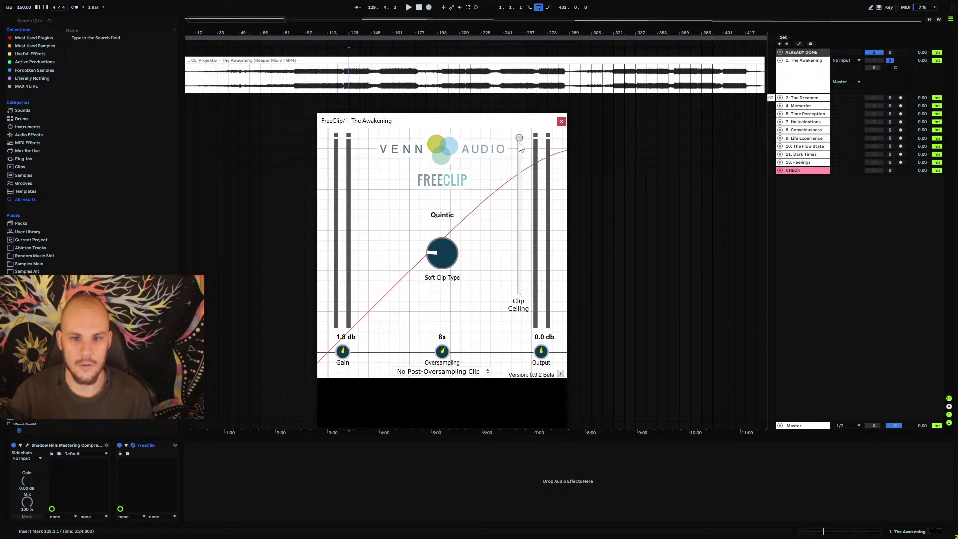
{"action": "mouse_move", "coordinate": [527, 138]}
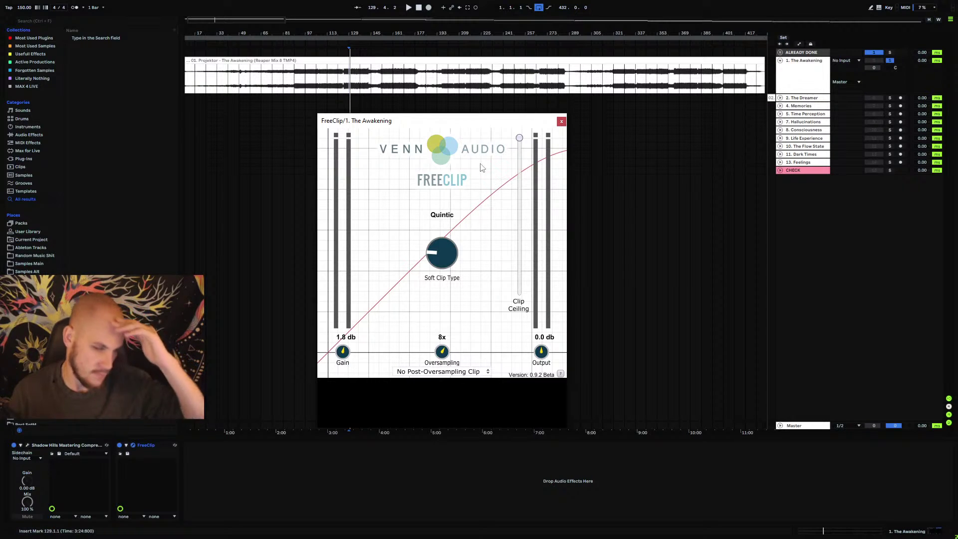
{"action": "left_click_drag", "start_coordinate": [425, 122], "coordinate": [469, 133]}
{"action": "key", "text": "space"}
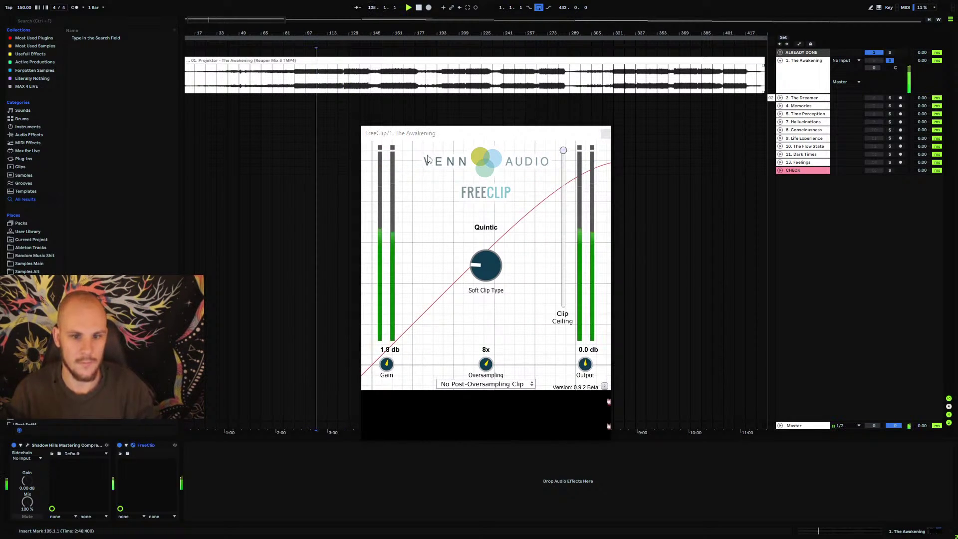
{"action": "left_click_drag", "start_coordinate": [486, 266], "coordinate": [488, 277]}
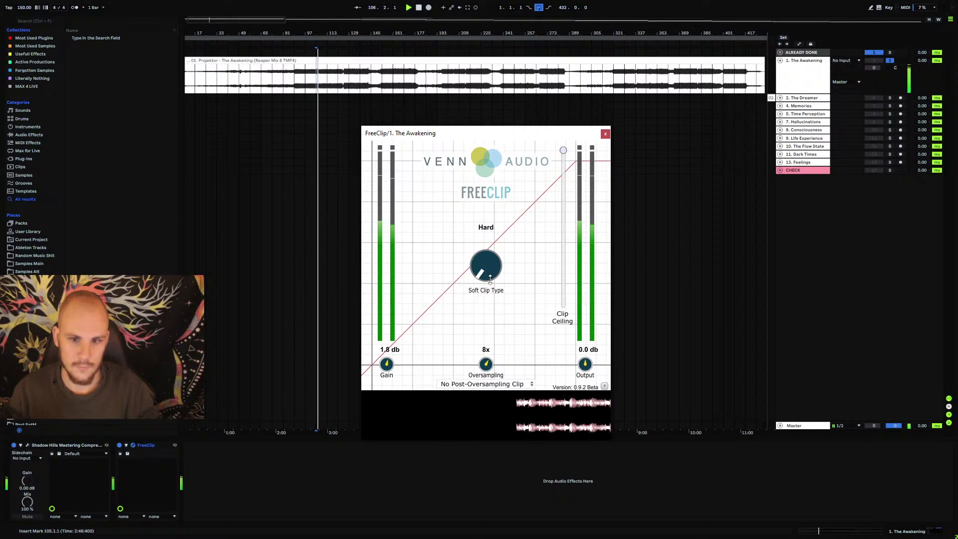
{"action": "key", "text": "space"}
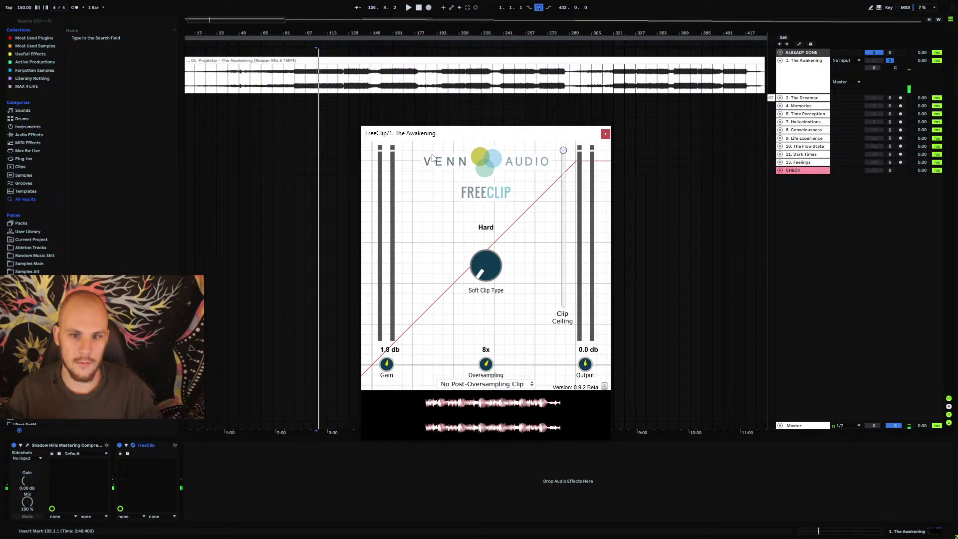
- Loop the one-bar section of The Awakening from 142.4.1 to 143.4.1 and place the playback start at its beginning
{"action": "left_click_drag", "start_coordinate": [301, 37], "coordinate": [607, 10]}
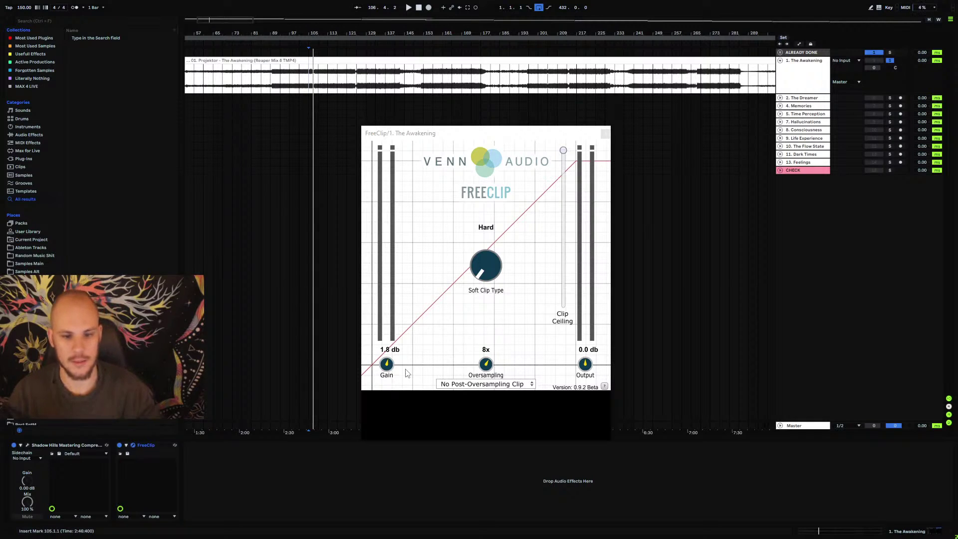
{"action": "left_click", "coordinate": [378, 78]}
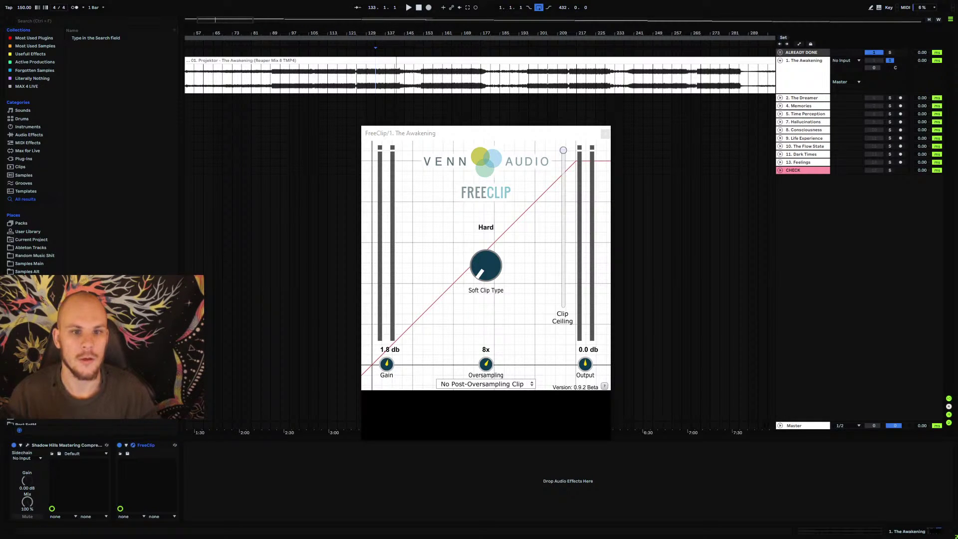
{"action": "scroll", "coordinate": [489, 73], "scroll_direction": "up", "scroll_amount": 10}
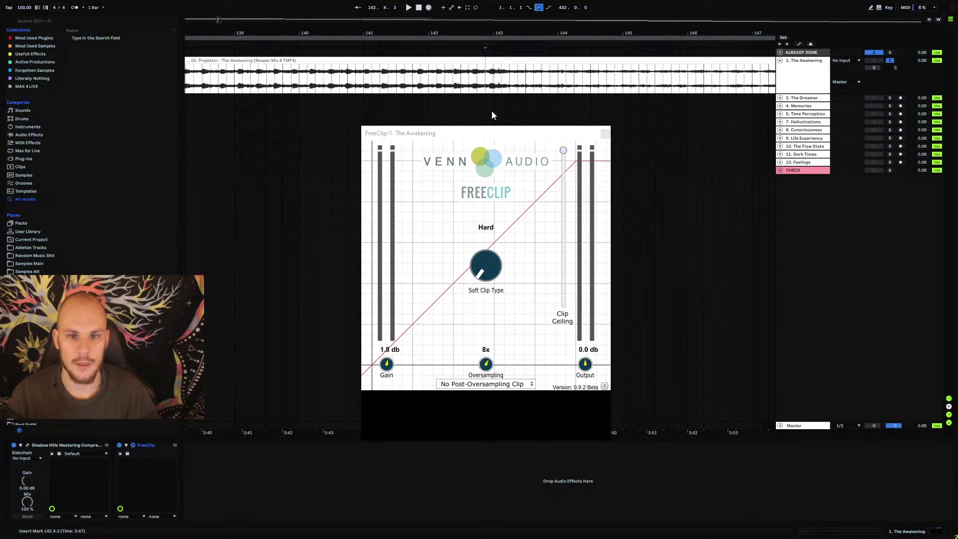
{"action": "left_click_drag", "start_coordinate": [480, 79], "coordinate": [544, 85]}
{"action": "key", "text": "ctrl+l"}
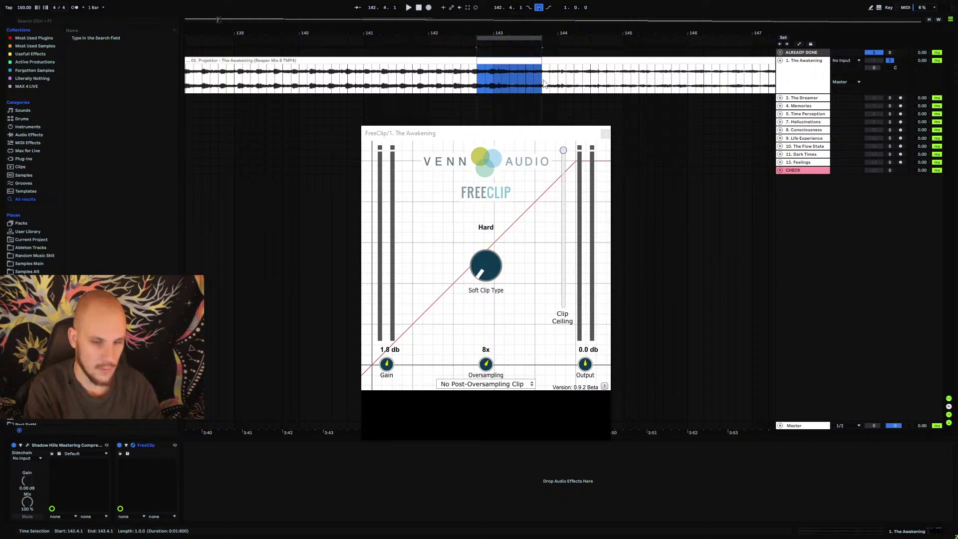
{"action": "left_click", "coordinate": [476, 80]}
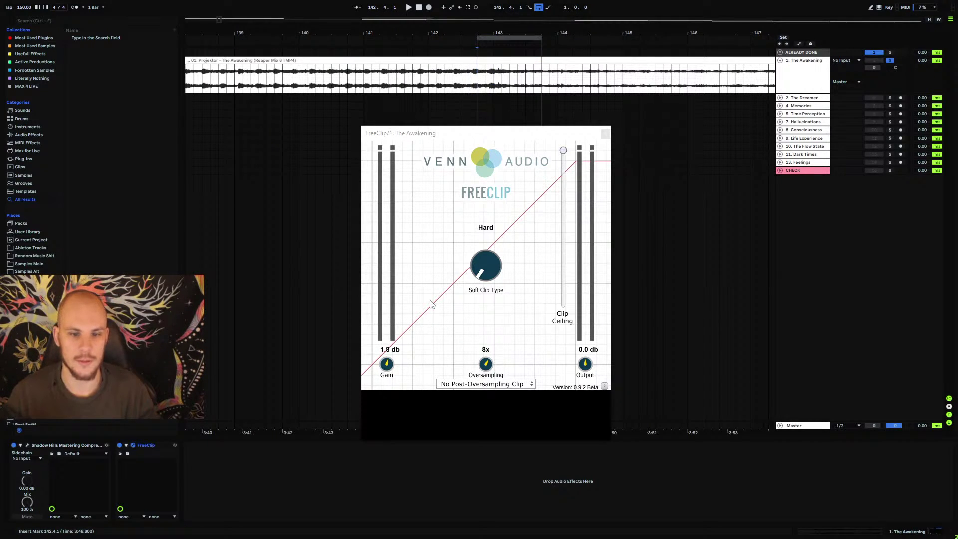
- Play the looped bar repeatedly while raising FreeClip's gain in stages to 6.3 dB
{"action": "key", "text": "space"}
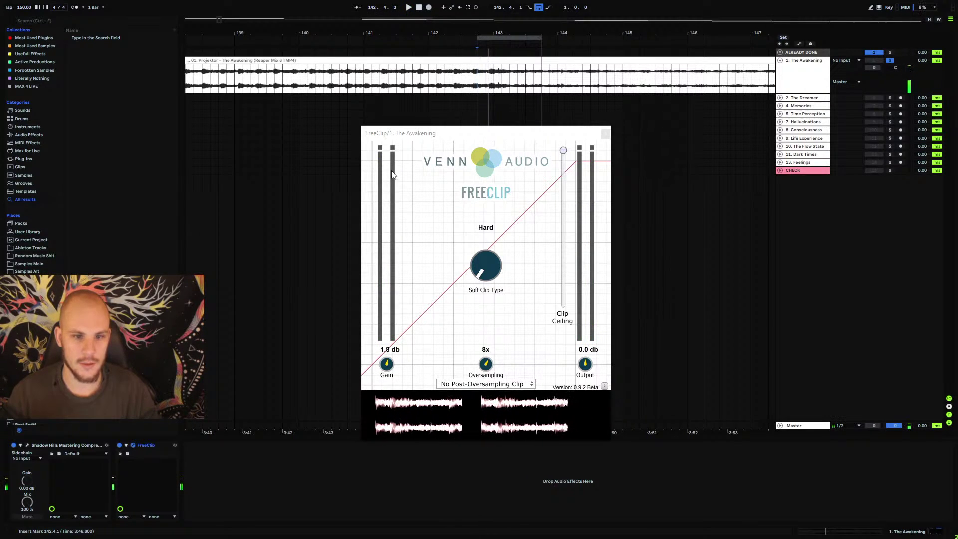
{"action": "key", "text": "space"}
{"action": "key", "text": "space"}
{"action": "scroll", "coordinate": [386, 364], "scroll_direction": "up", "scroll_amount": 7}
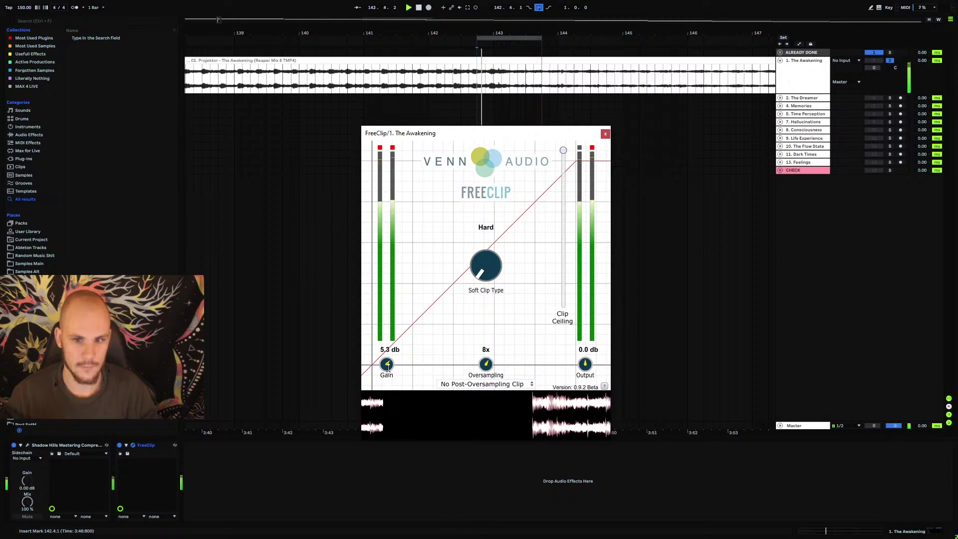
{"action": "key", "text": "space"}
{"action": "scroll", "coordinate": [389, 367], "scroll_direction": "up", "scroll_amount": 1}
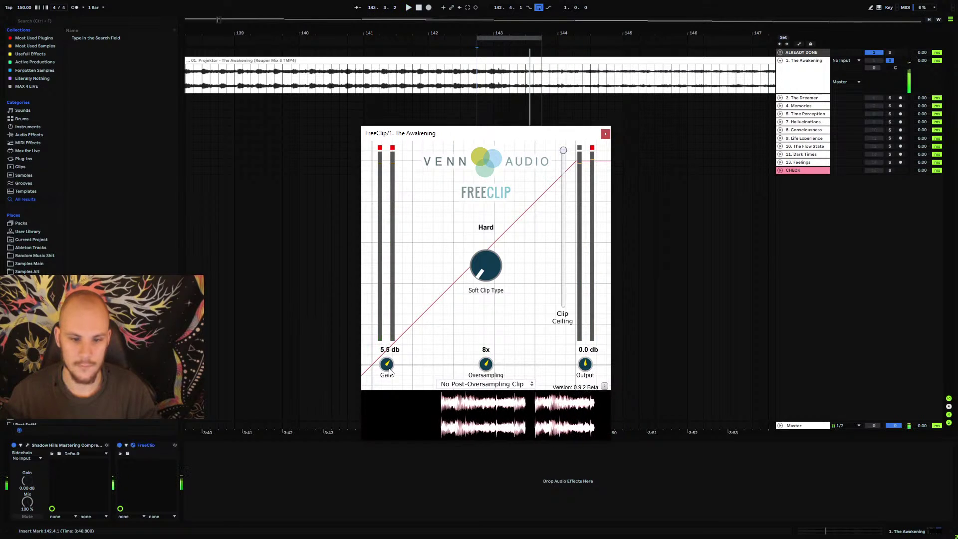
{"action": "key", "text": "space"}
{"action": "scroll", "coordinate": [390, 369], "scroll_direction": "up", "scroll_amount": 1}
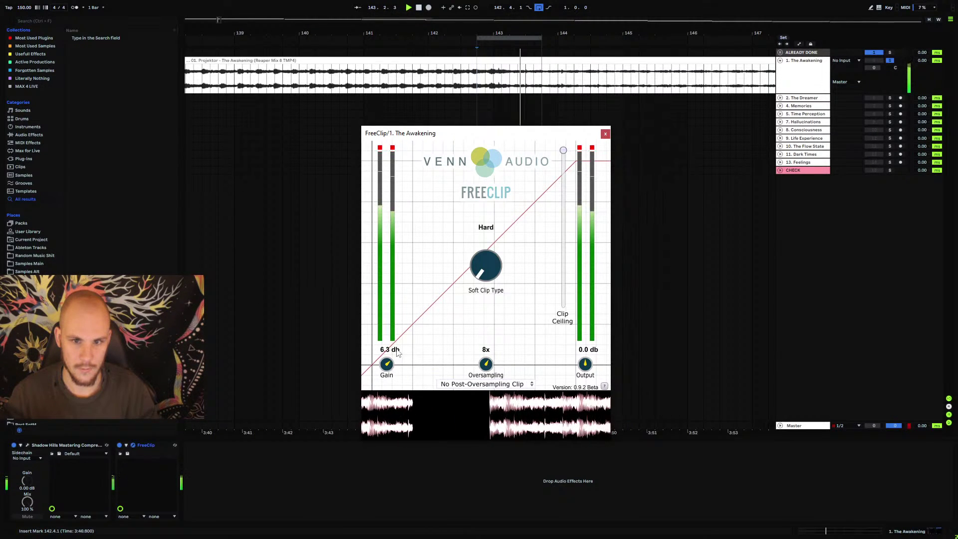
{"action": "key", "text": "space"}
- Extend the loop to cover 125.1.1 to 143.4.1 of The Awakening and close the FreeClip window
{"action": "left_click_drag", "start_coordinate": [494, 34], "coordinate": [494, 19]}
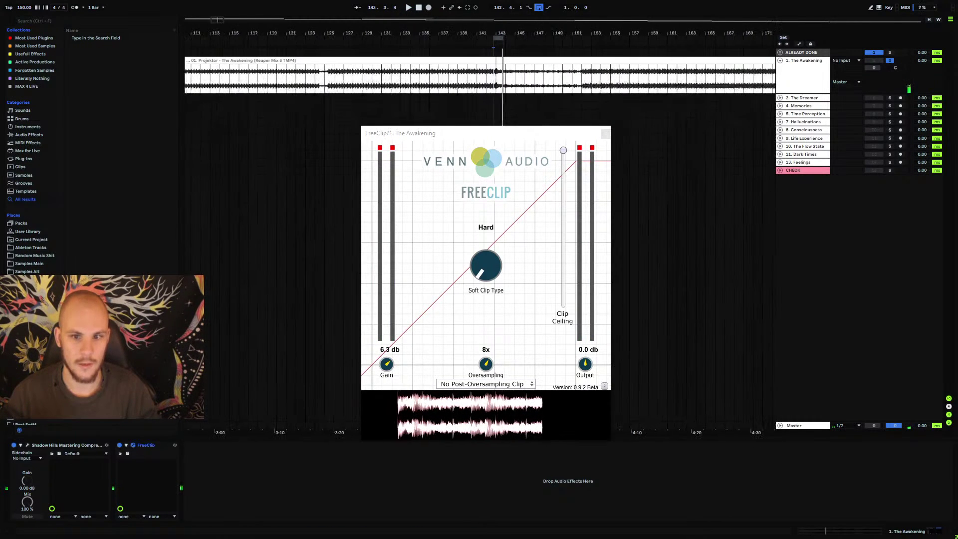
{"action": "left_click_drag", "start_coordinate": [502, 77], "coordinate": [324, 77]}
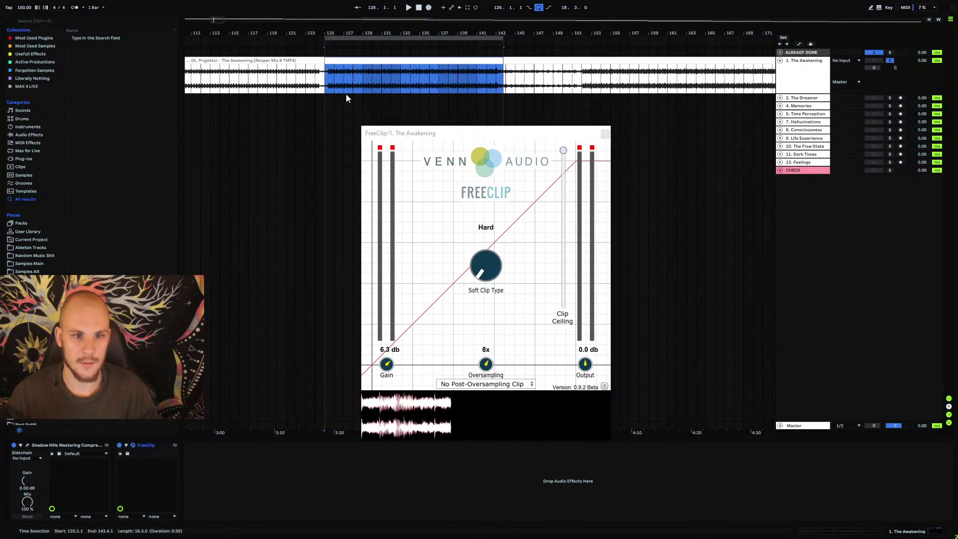
{"action": "left_click", "coordinate": [391, 88]}
{"action": "left_click", "coordinate": [605, 133]}
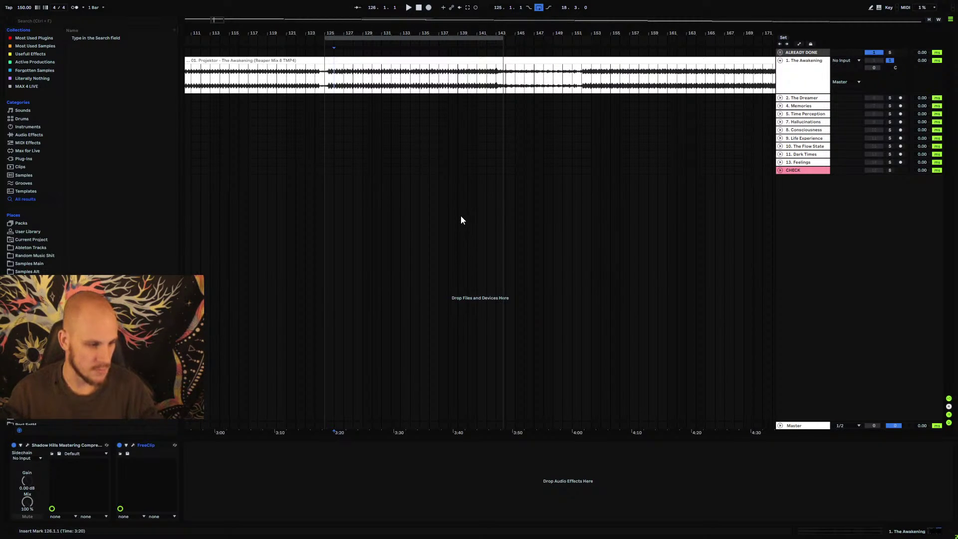
- Play the track from bar 128, reopen FreeClip, and reset its input clip indicator while listening
{"action": "left_click", "coordinate": [353, 80]}
{"action": "key", "text": "space"}
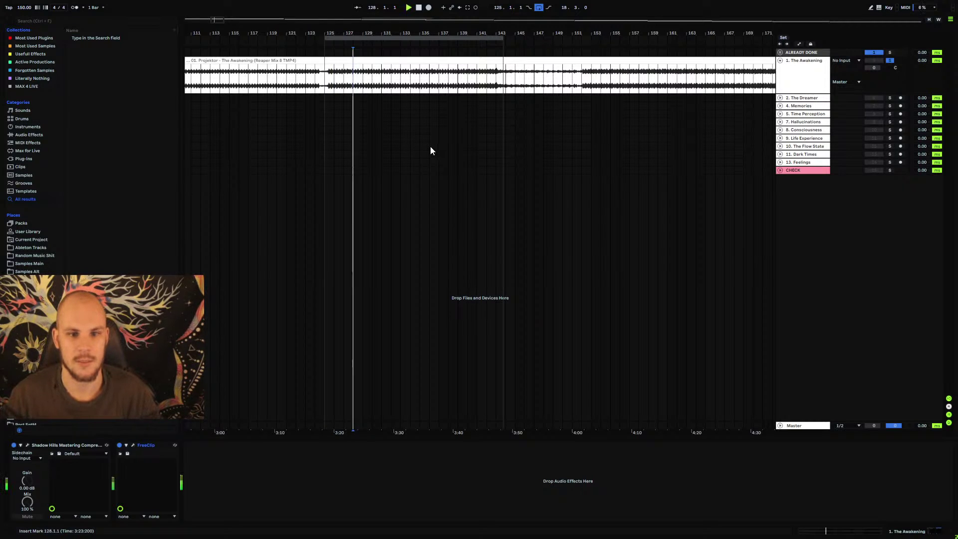
{"action": "left_click", "coordinate": [132, 444]}
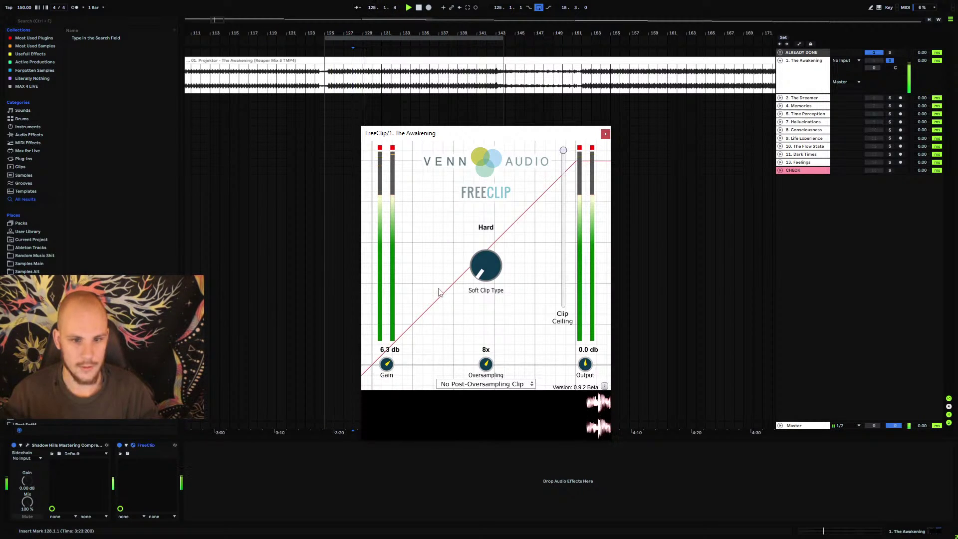
{"action": "left_click", "coordinate": [380, 148]}
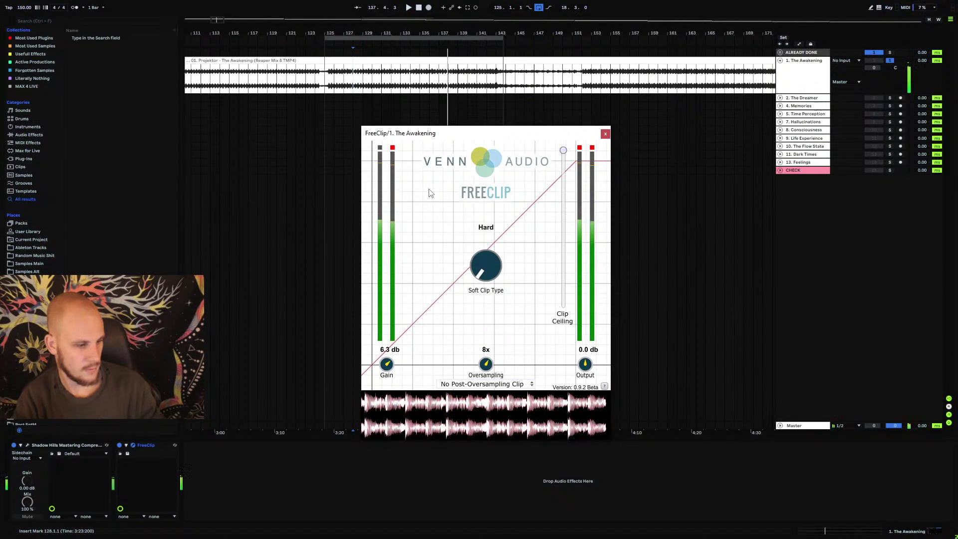
{"action": "key", "text": "space"}
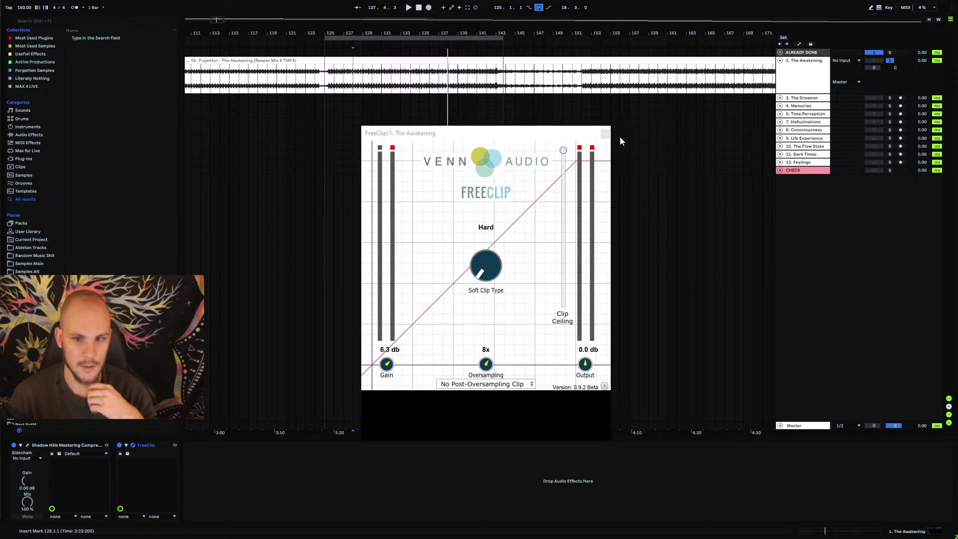
- Shift the FreeClip window aside and place the playback start at 125.3.1, where the music re-enters after the gap
{"action": "left_click_drag", "start_coordinate": [527, 133], "coordinate": [509, 127]}
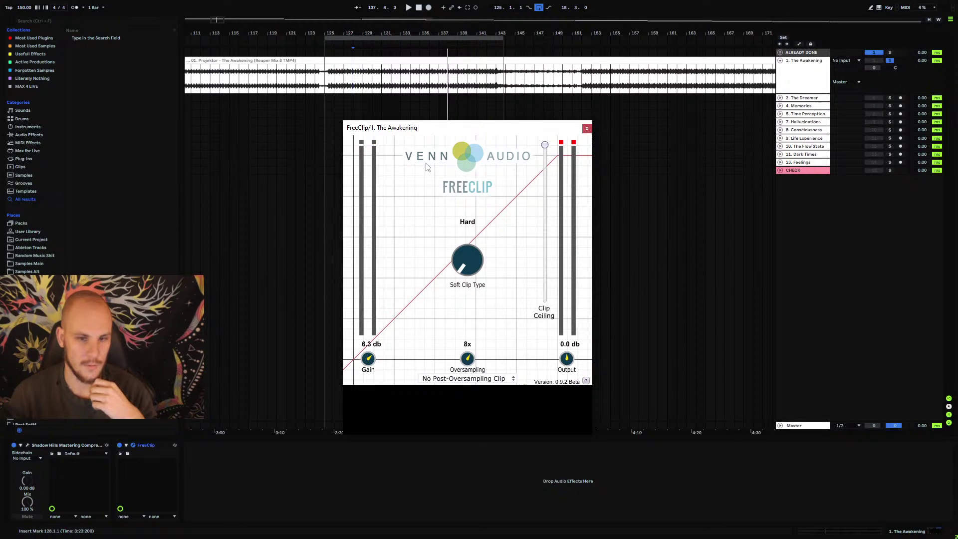
{"action": "left_click", "coordinate": [369, 31]}
{"action": "key", "text": "space"}
{"action": "left_click_drag", "start_coordinate": [369, 32], "coordinate": [478, 124]}
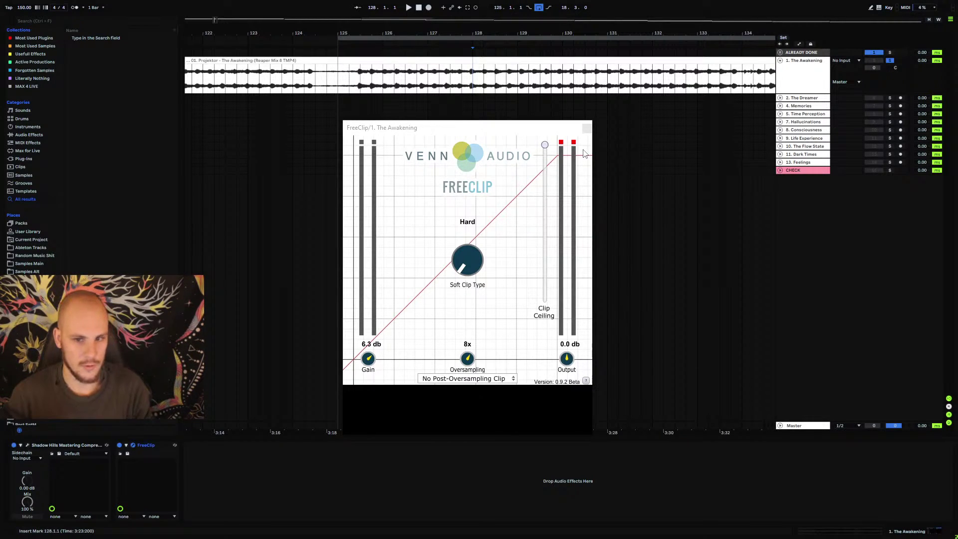
{"action": "left_click", "coordinate": [361, 78]}
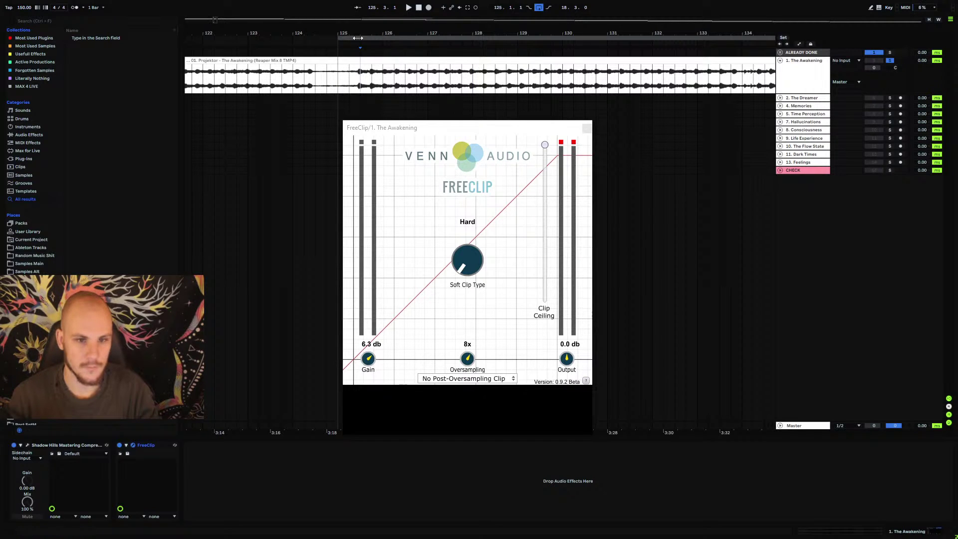
{"action": "left_click_drag", "start_coordinate": [358, 38], "coordinate": [361, 80]}
- Close and reopen FreeClip on The Awakening and play the section from 125.2.4 to audition the clipping
{"action": "left_click", "coordinate": [587, 128]}
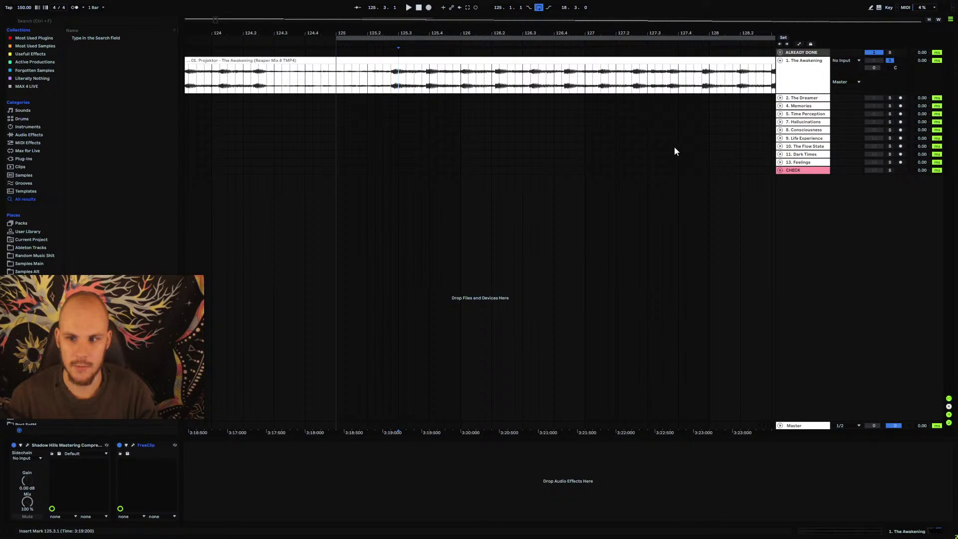
{"action": "left_click", "coordinate": [800, 67]}
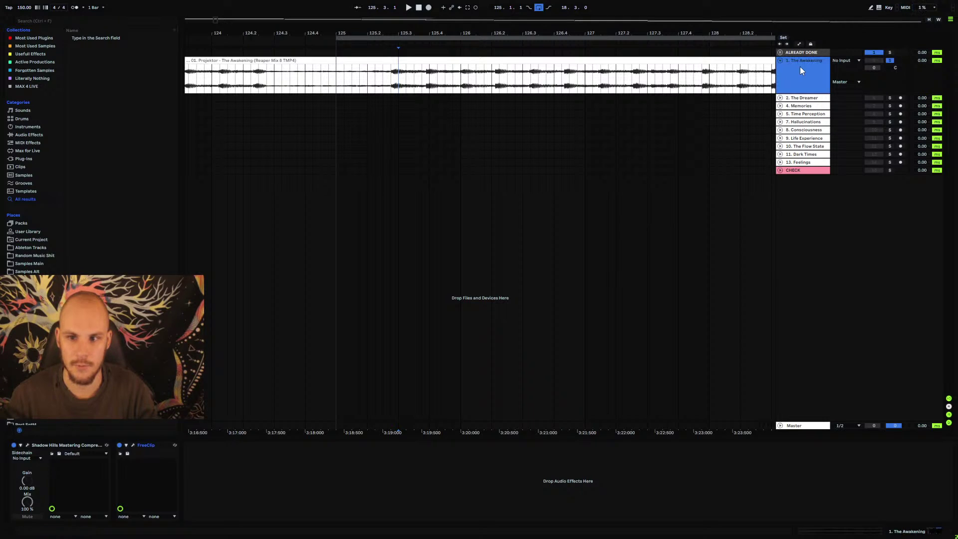
{"action": "left_click", "coordinate": [139, 443]}
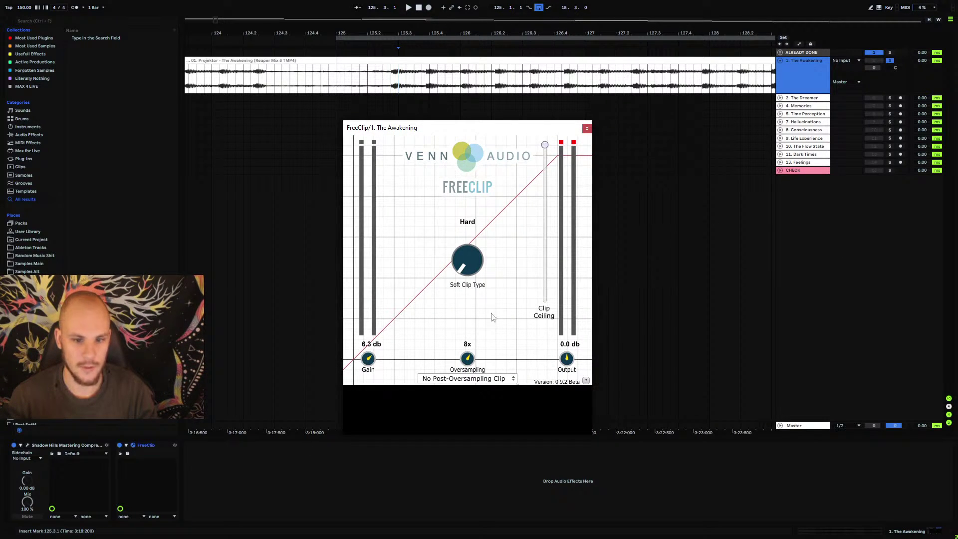
{"action": "left_click", "coordinate": [391, 75]}
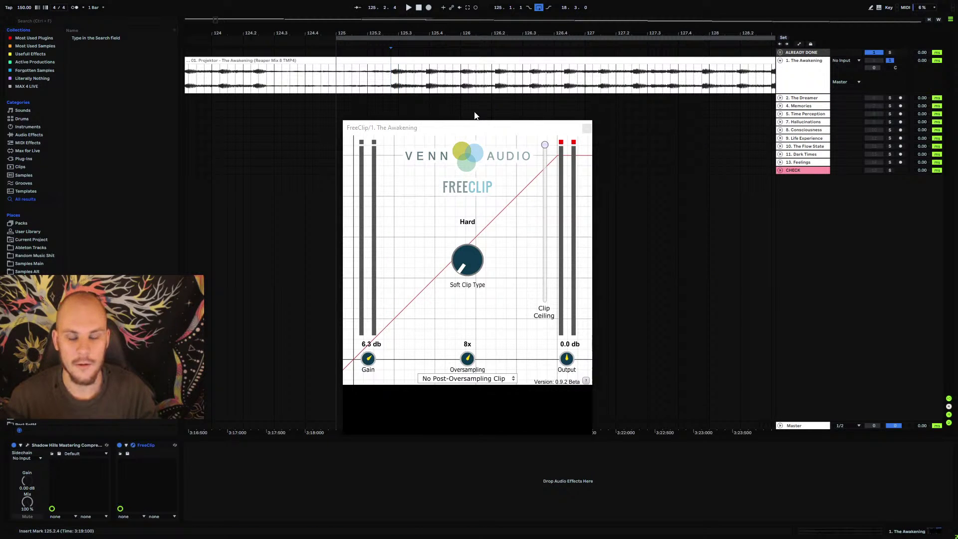
{"action": "key", "text": "space"}
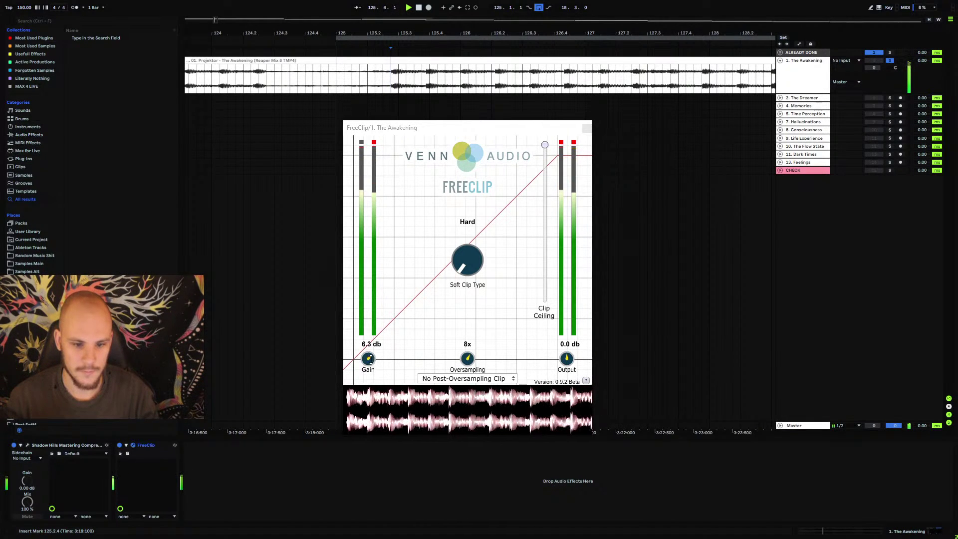
- Raise FreeClip's gain to 7.1 dB while The Awakening plays and close the FreeClip window
{"action": "left_click_drag", "start_coordinate": [369, 360], "coordinate": [370, 357]}
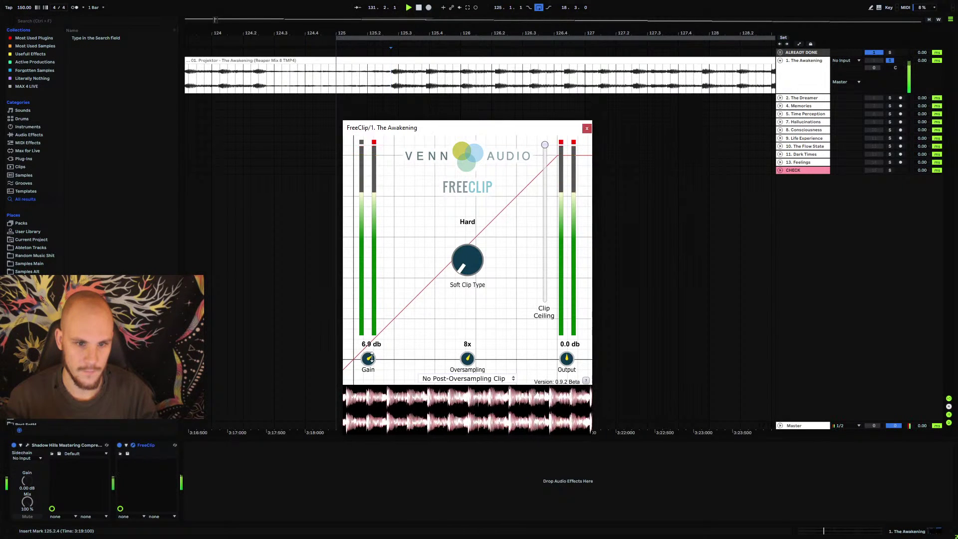
{"action": "left_click_drag", "start_coordinate": [372, 357], "coordinate": [373, 356]}
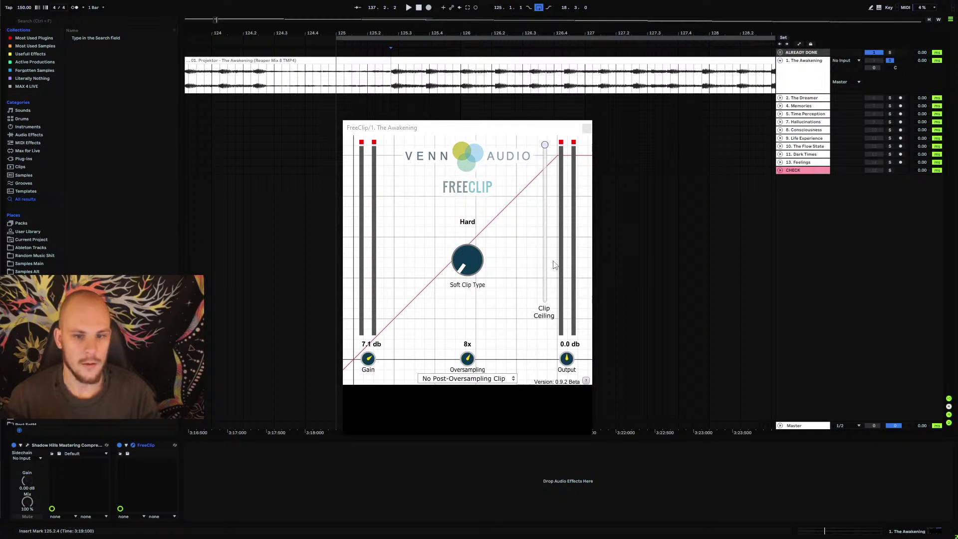
{"action": "left_click", "coordinate": [587, 129]}
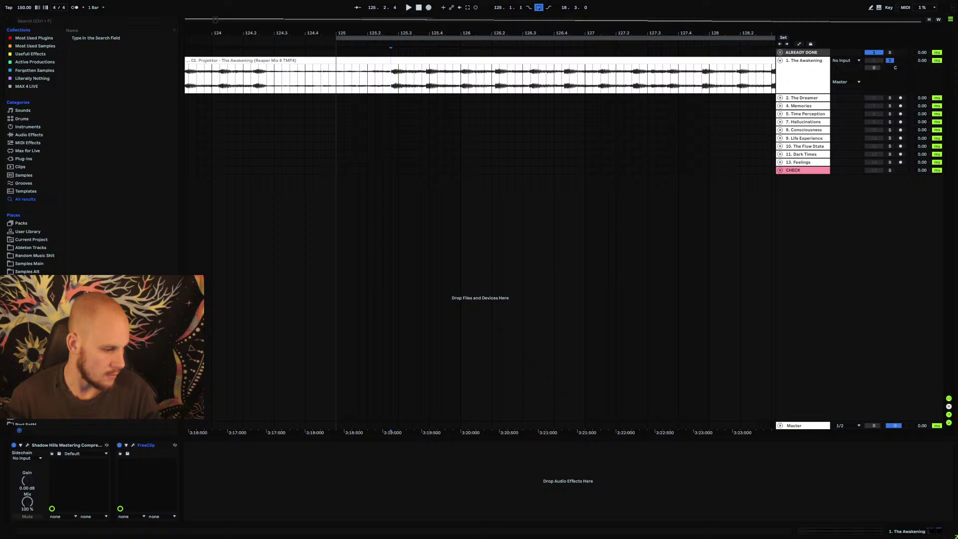
- Play The Awakening from bar 129 to audition the clipped signal
{"action": "key", "text": "minus"}
{"action": "key", "text": "minus"}
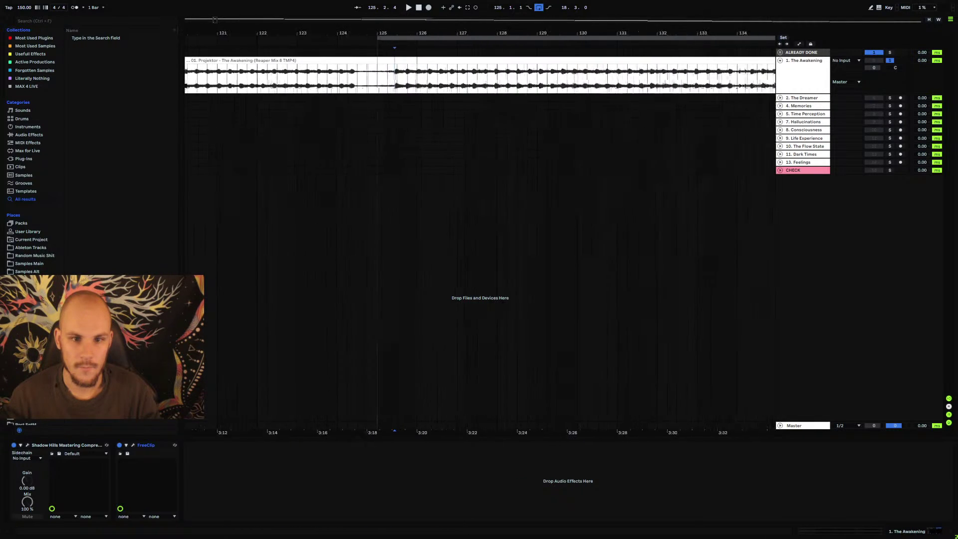
{"action": "key", "text": "minus"}
{"action": "key", "text": "minus"}
{"action": "key", "text": "space"}
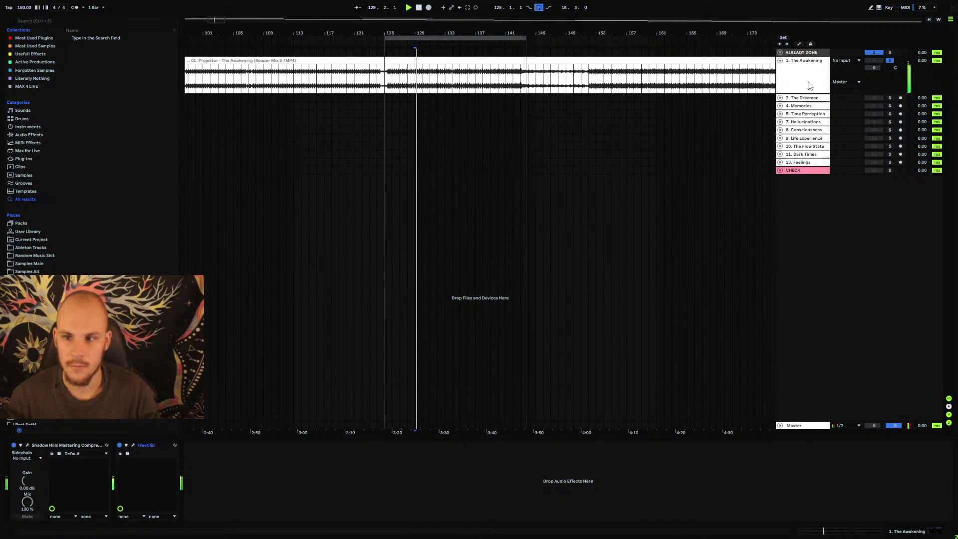
{"action": "key", "text": "space"}
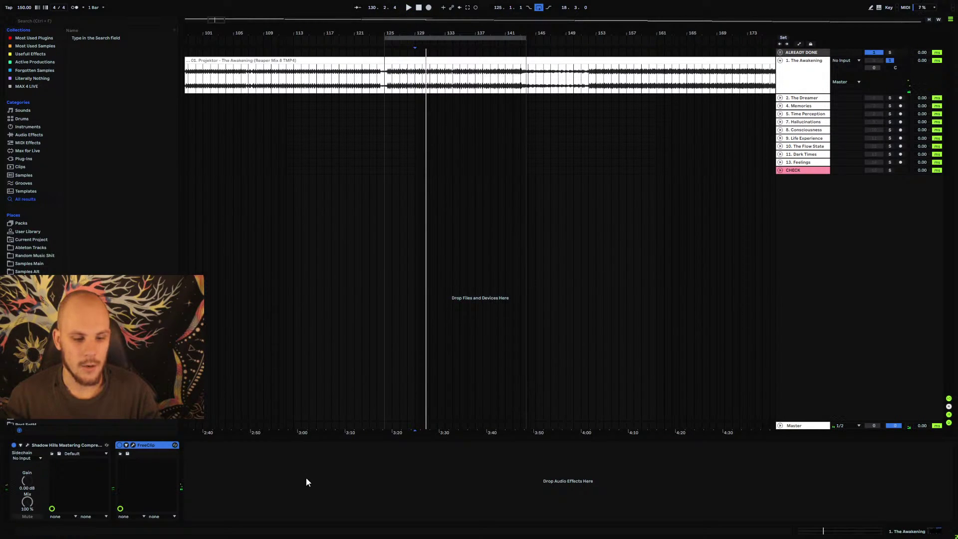
{"action": "right_click", "coordinate": [804, 70]}
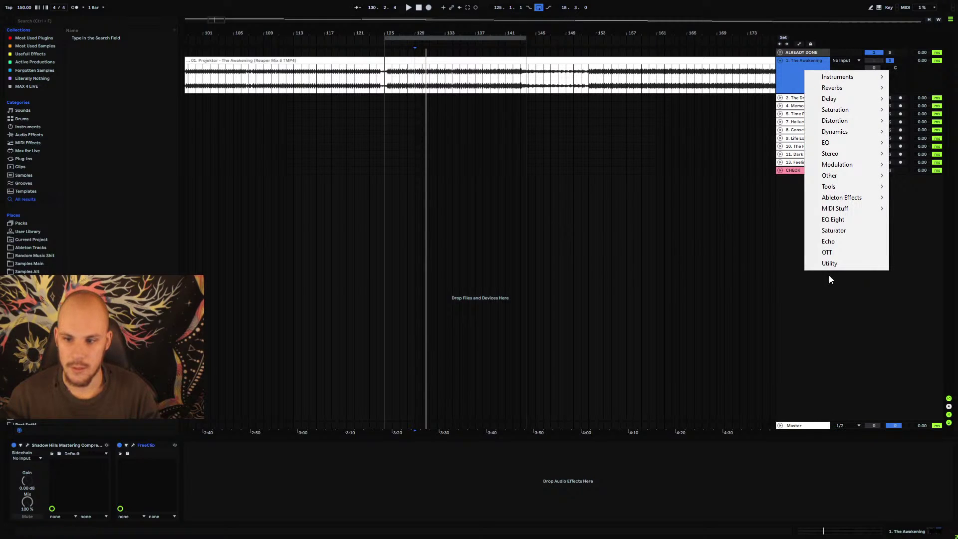
{"action": "mouse_move", "coordinate": [865, 136]}
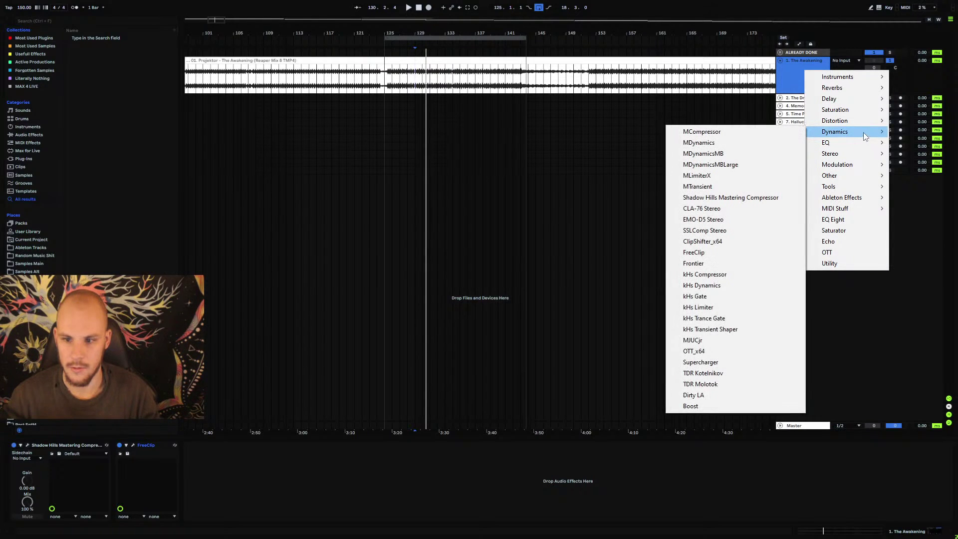
{"action": "left_click", "coordinate": [690, 406]}
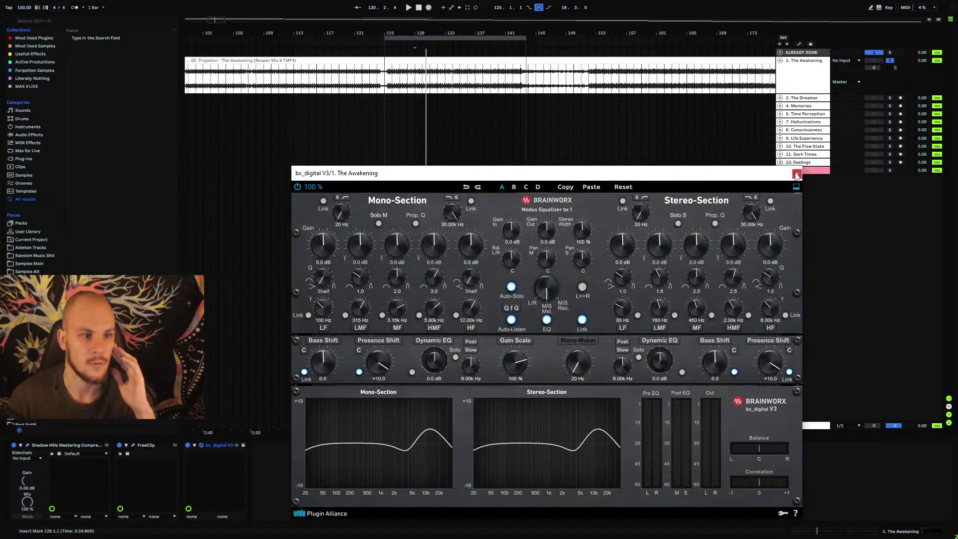
{"action": "left_click", "coordinate": [796, 174]}
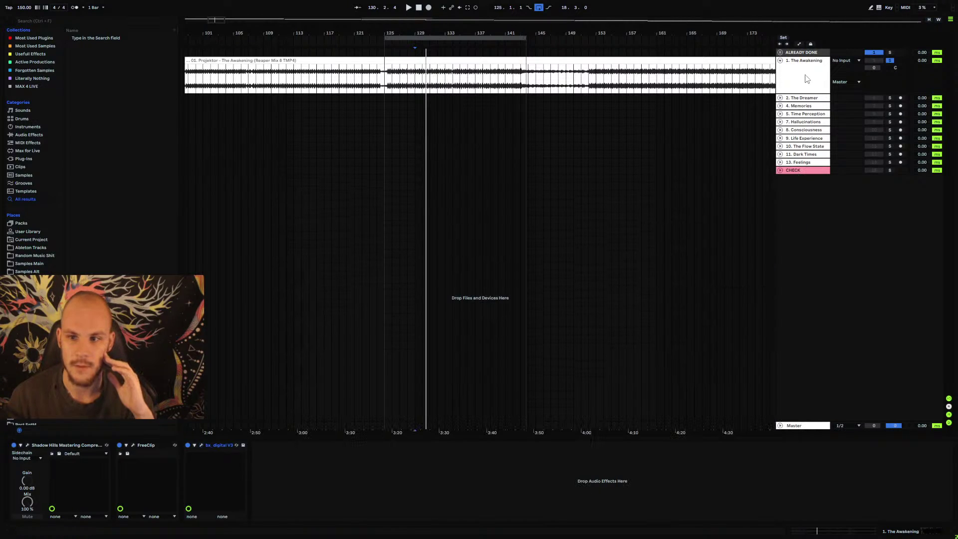
{"action": "right_click", "coordinate": [806, 78]}
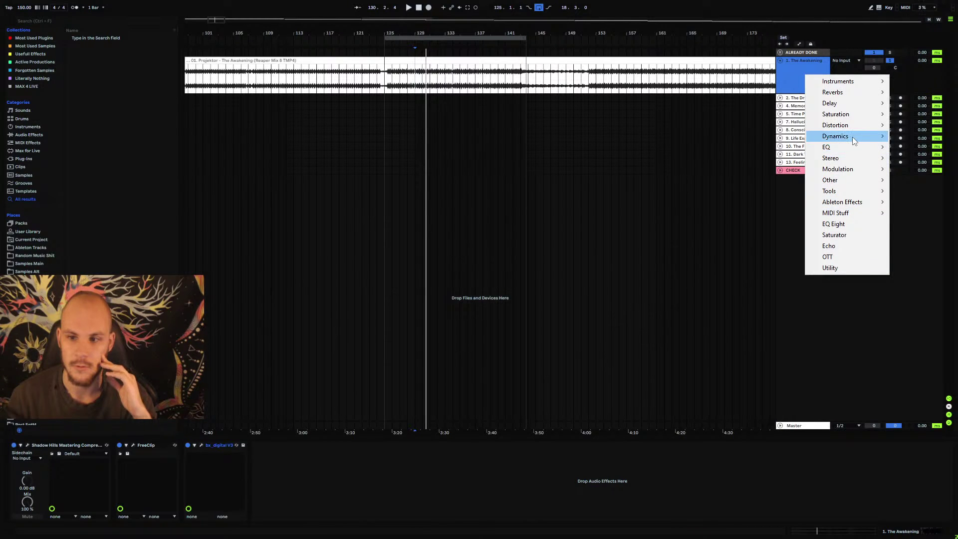
{"action": "mouse_move", "coordinate": [848, 136]}
{"action": "left_click", "coordinate": [698, 410]}
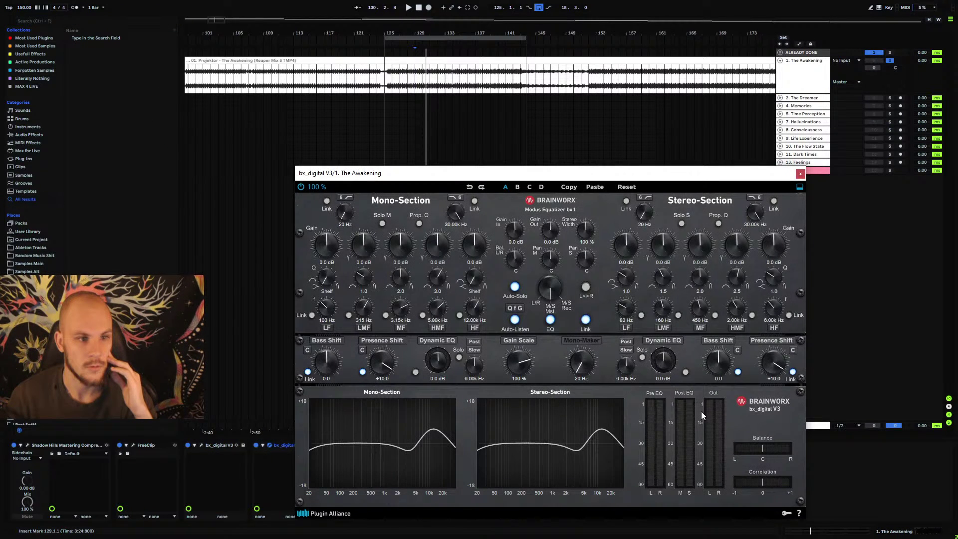
{"action": "left_click", "coordinate": [281, 445]}
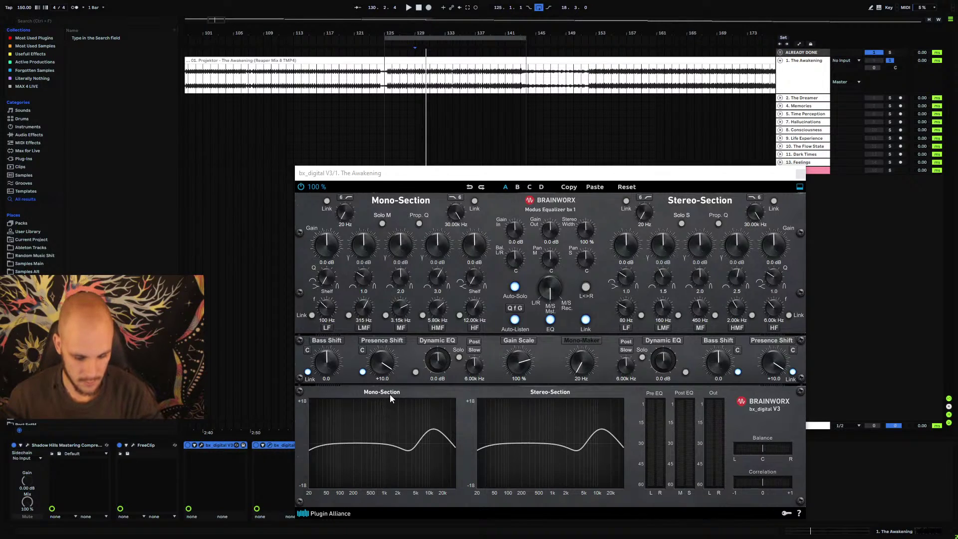
{"action": "key", "text": "Delete"}
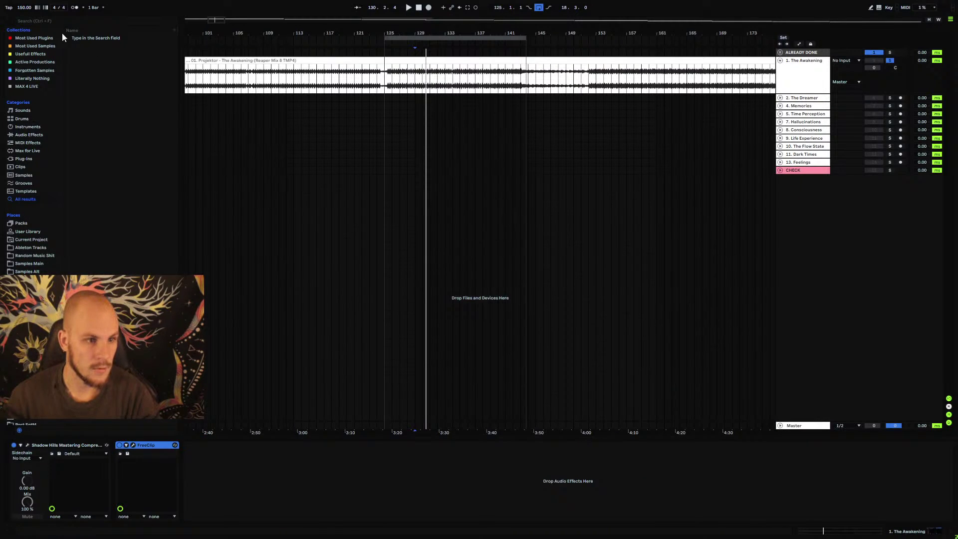
- Add the Boost plug-in from the Most Used Plugins collection after FreeClip on The Awakening
{"action": "left_click", "coordinate": [40, 38]}
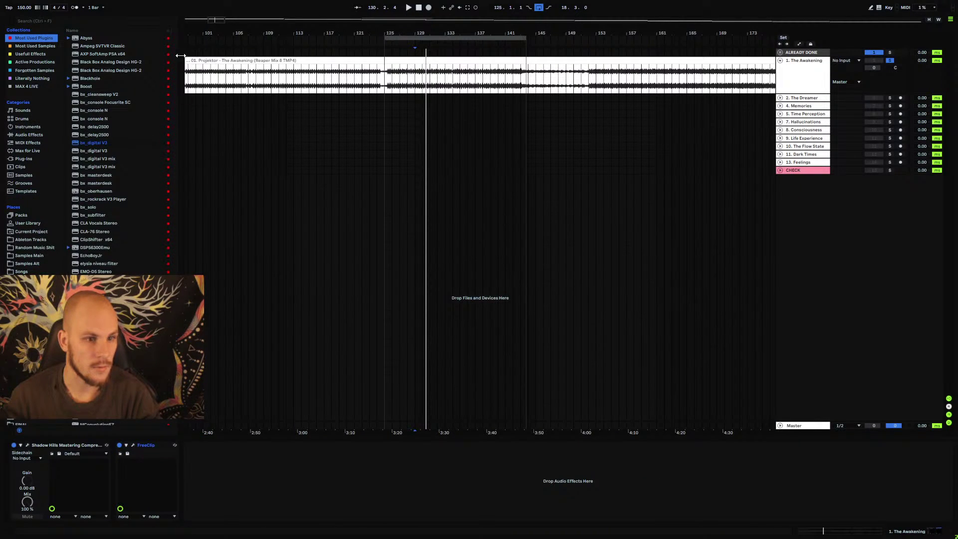
{"action": "scroll", "coordinate": [176, 64], "scroll_direction": "down", "scroll_amount": 15}
{"action": "scroll", "coordinate": [179, 110], "scroll_direction": "up", "scroll_amount": 15}
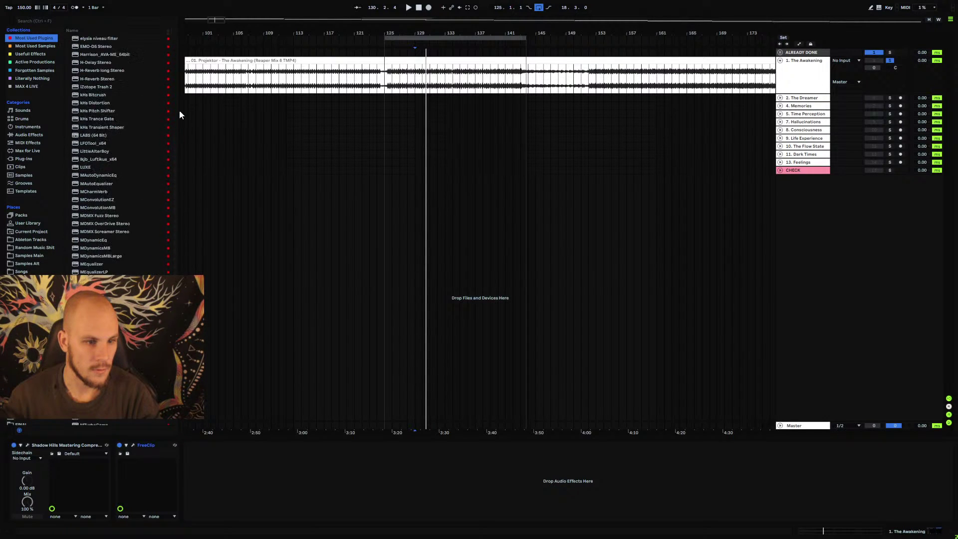
{"action": "left_click_drag", "start_coordinate": [99, 87], "coordinate": [242, 477]}
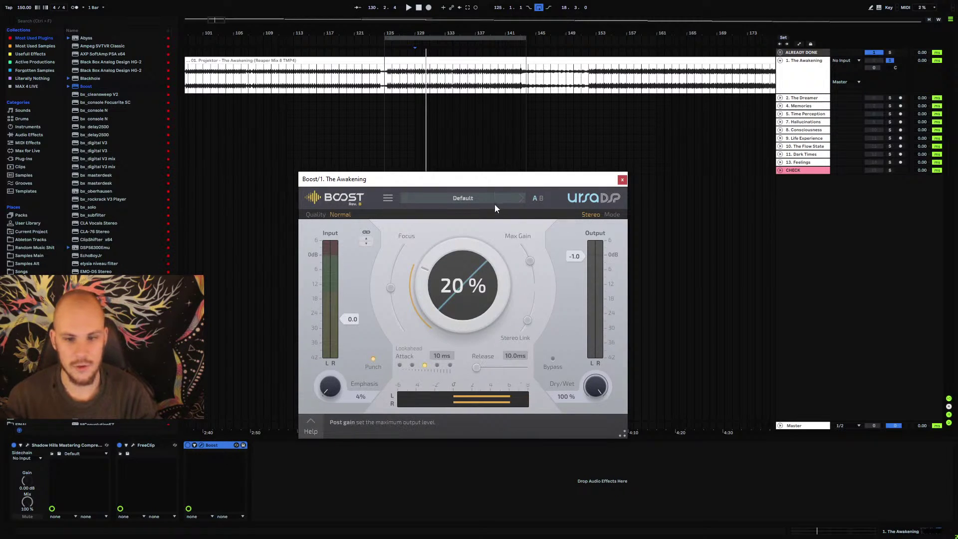
- Move the Boost window aside and set its amount and focus to 0%, attack to 20 ms and emphasis to 0%
{"action": "left_click_drag", "start_coordinate": [471, 186], "coordinate": [521, 126]}
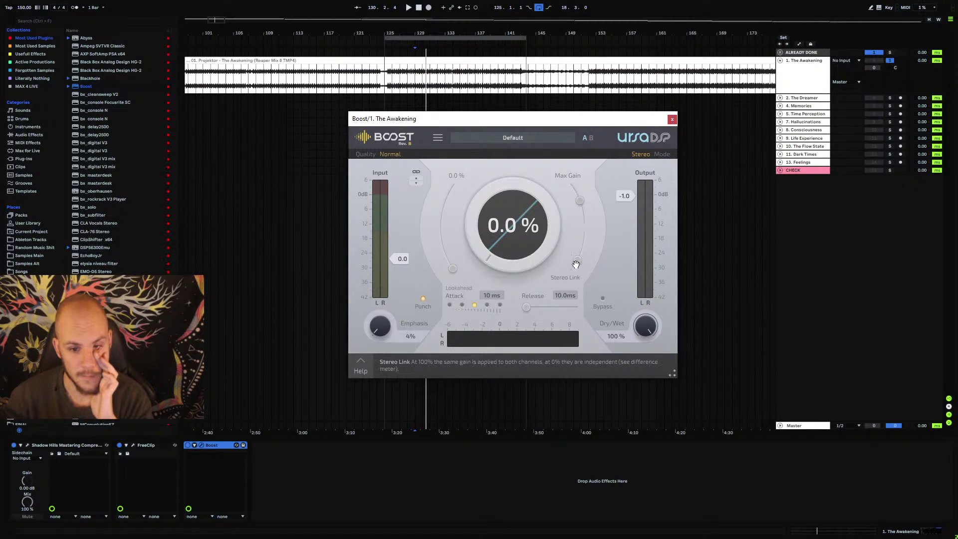
{"action": "mouse_move", "coordinate": [577, 264]}
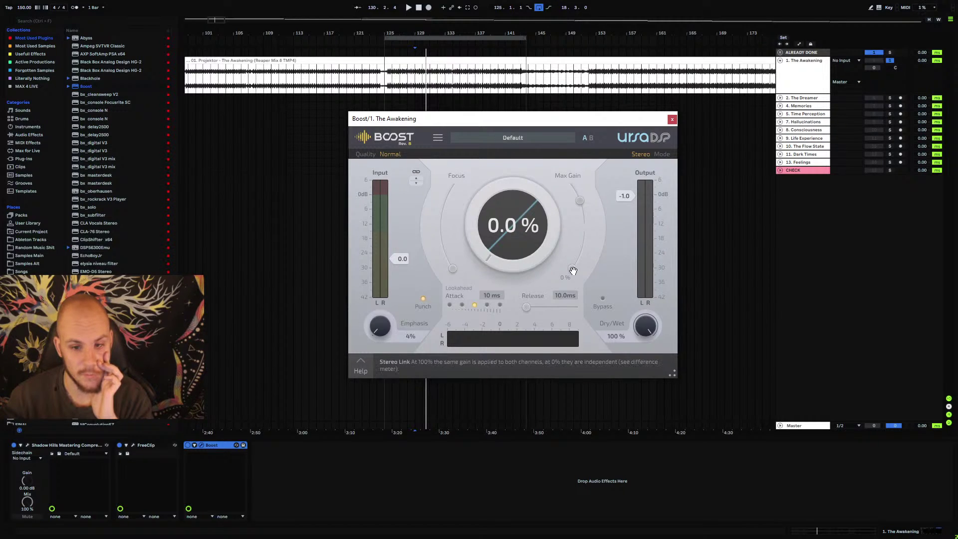
{"action": "left_click", "coordinate": [487, 305]}
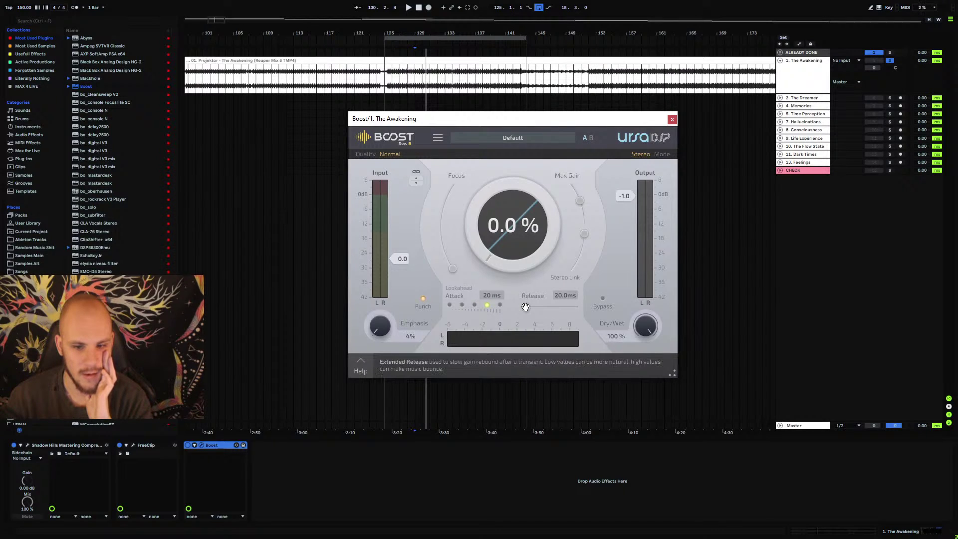
{"action": "double_click", "coordinate": [379, 327]}
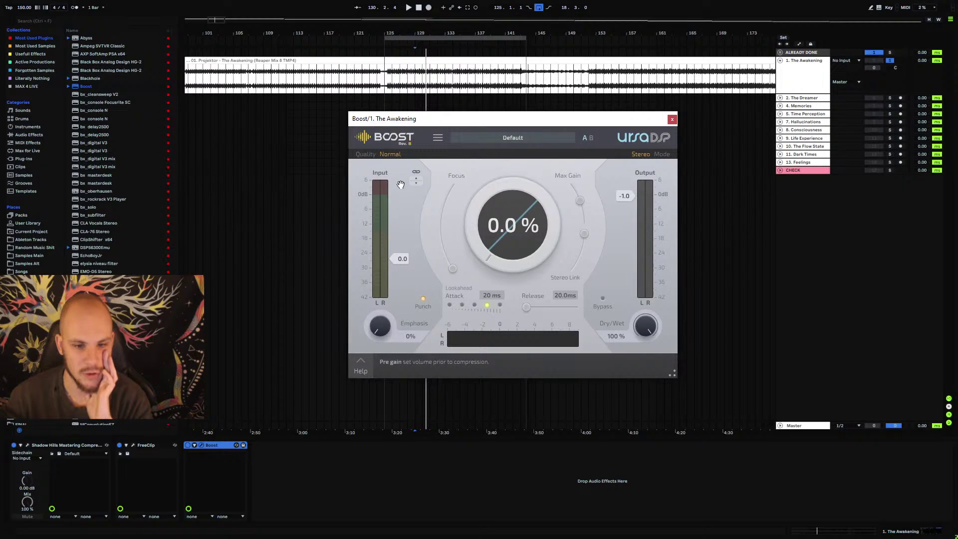
- Play the track from bar 126 and set Boost's maximum output level to 0.0 dB
{"action": "left_click", "coordinate": [395, 79]}
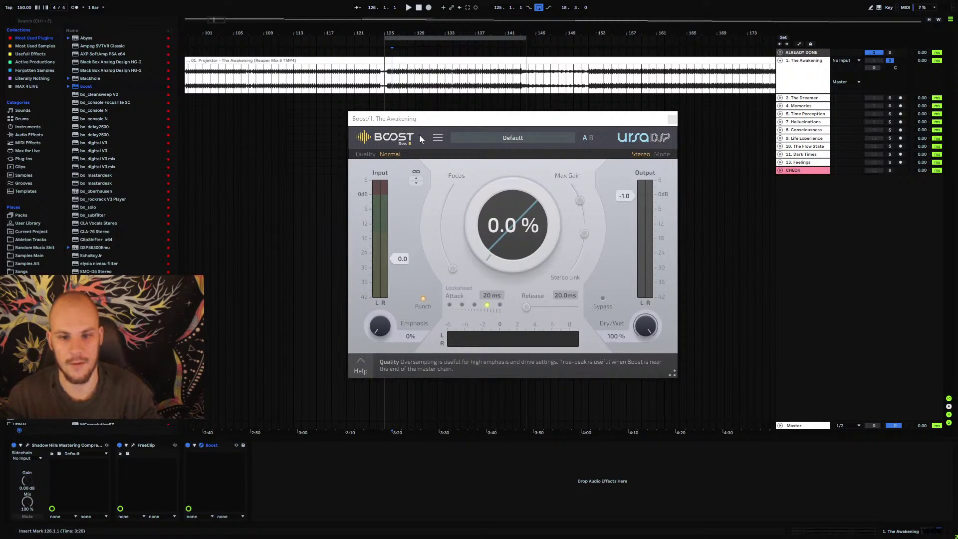
{"action": "left_click", "coordinate": [578, 201]}
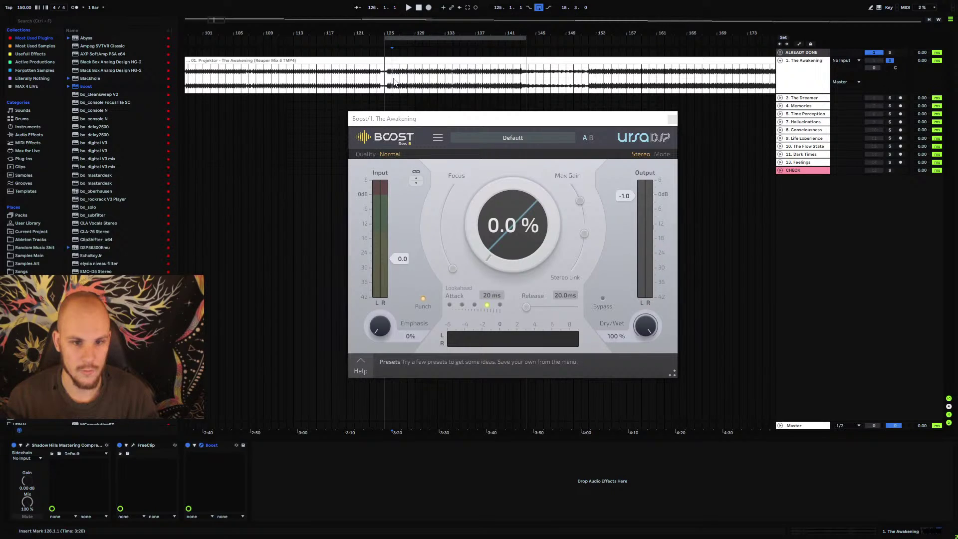
{"action": "key", "text": "space"}
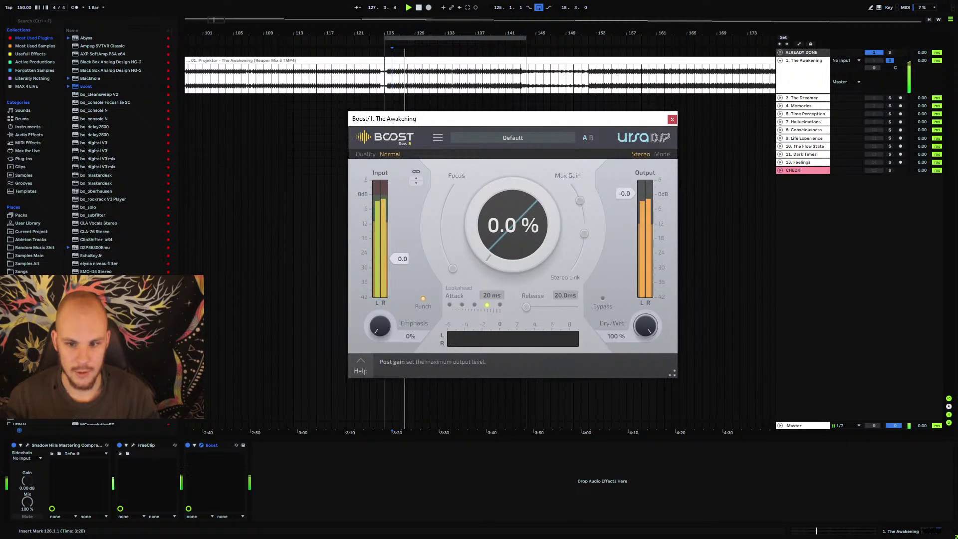
{"action": "key", "text": "space"}
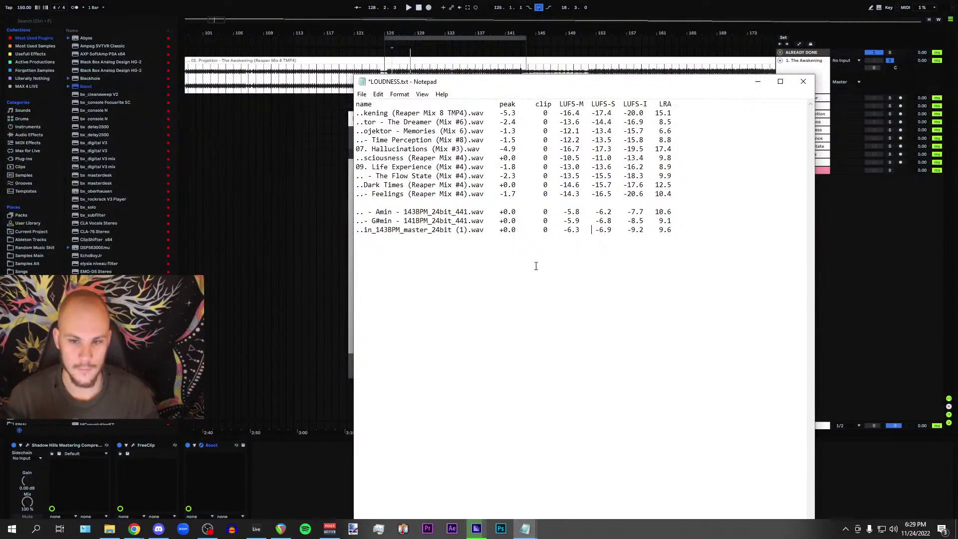
- Review the peak values of the reference masters in LOUDNESS.txt, keep the file open and switch back to Ableton Live
{"action": "left_click_drag", "start_coordinate": [497, 213], "coordinate": [515, 231]}
{"action": "left_click", "coordinate": [516, 231]}
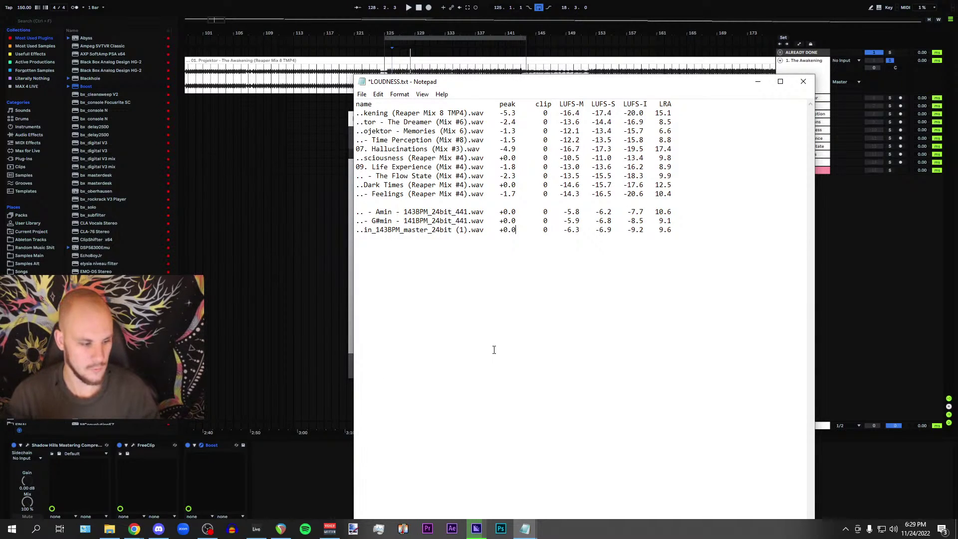
{"action": "left_click", "coordinate": [803, 81]}
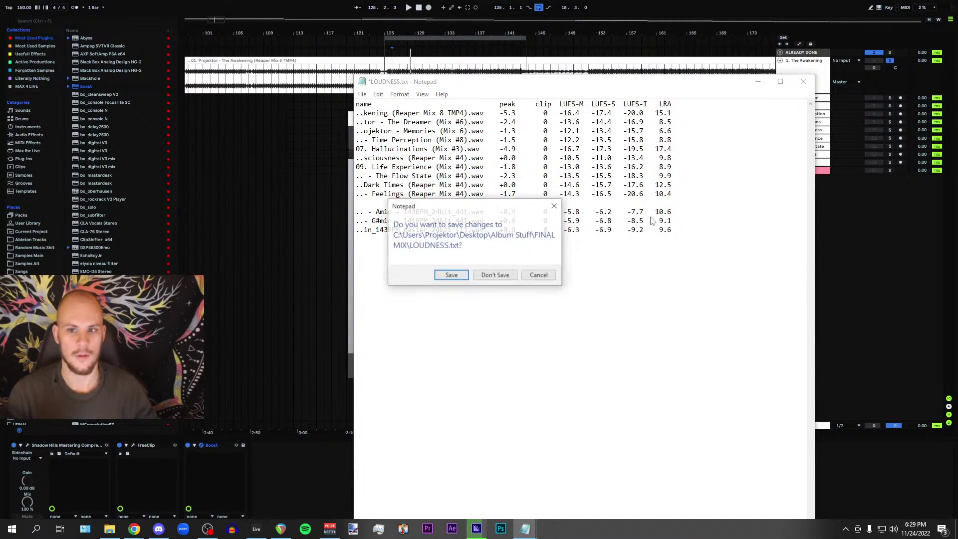
{"action": "left_click", "coordinate": [553, 207]}
{"action": "key", "text": "alt+Tab"}
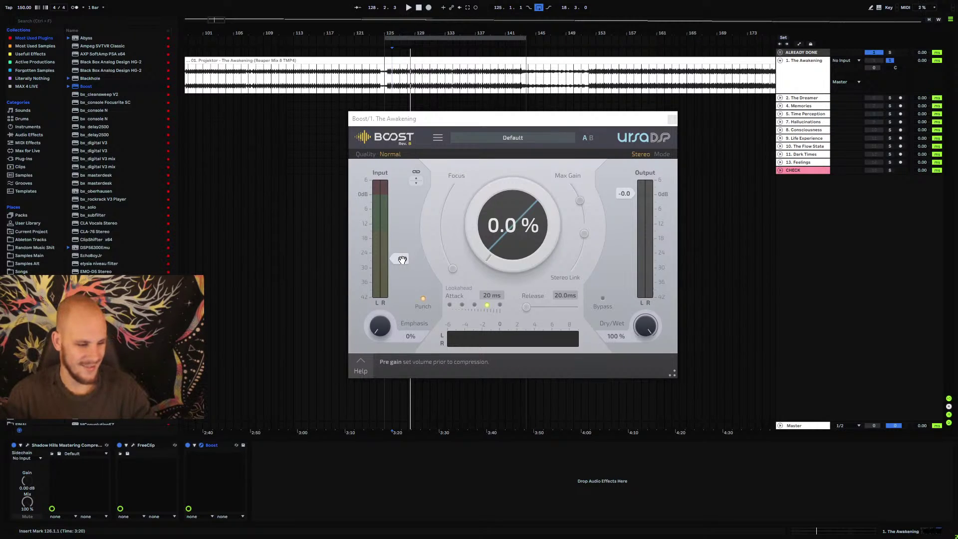
- Play the track from bar 126 to check Boost's input and output levels and close its window
{"action": "key", "text": "space"}
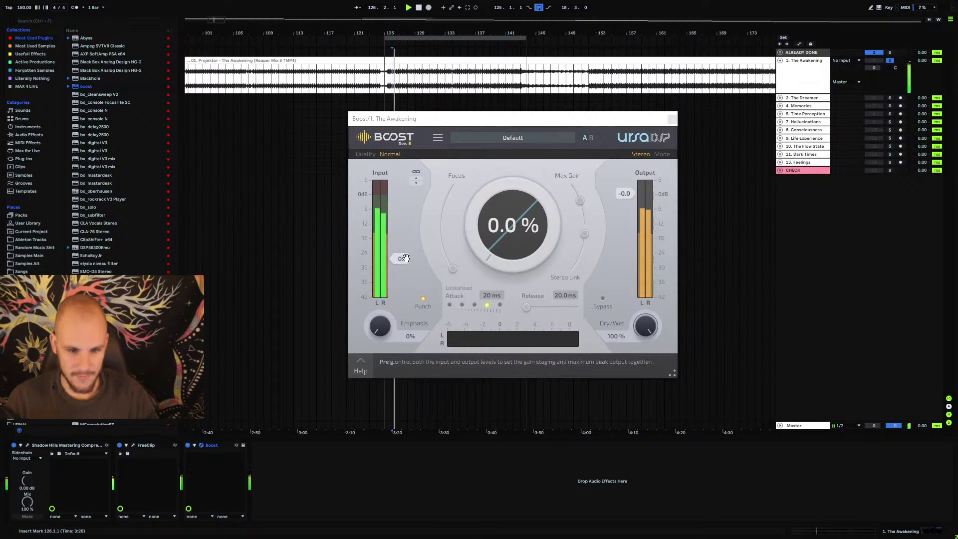
{"action": "left_click_drag", "start_coordinate": [401, 259], "coordinate": [403, 259]}
{"action": "left_click", "coordinate": [672, 120]}
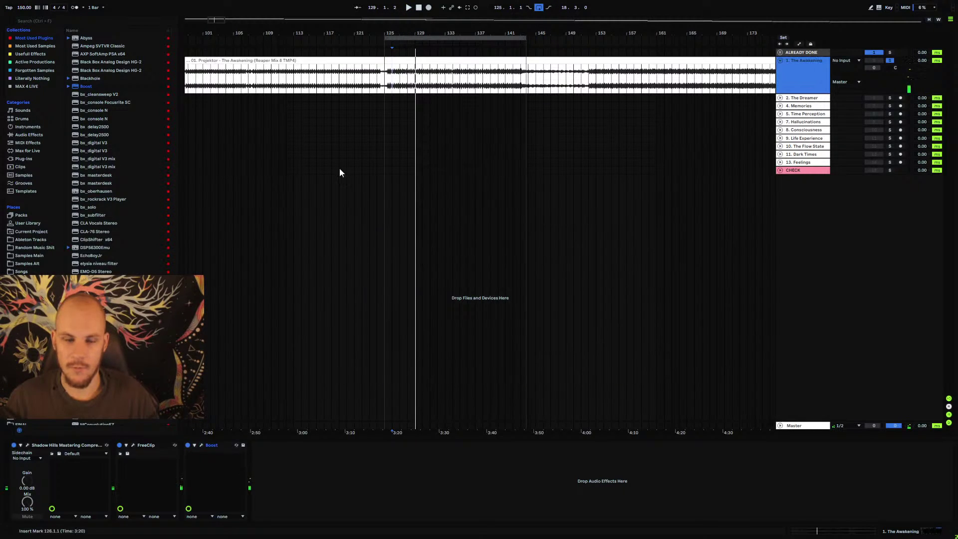
- Add MLoudnessAnalyzer after Boost on The Awakening, move its window aside and play from bar 132 to measure loudness
{"action": "right_click", "coordinate": [437, 72]}
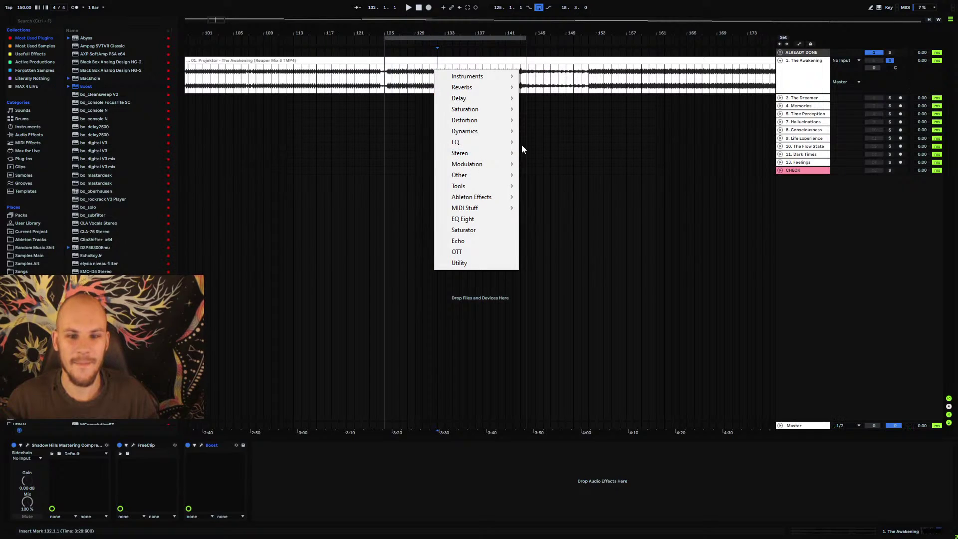
{"action": "mouse_move", "coordinate": [484, 187]}
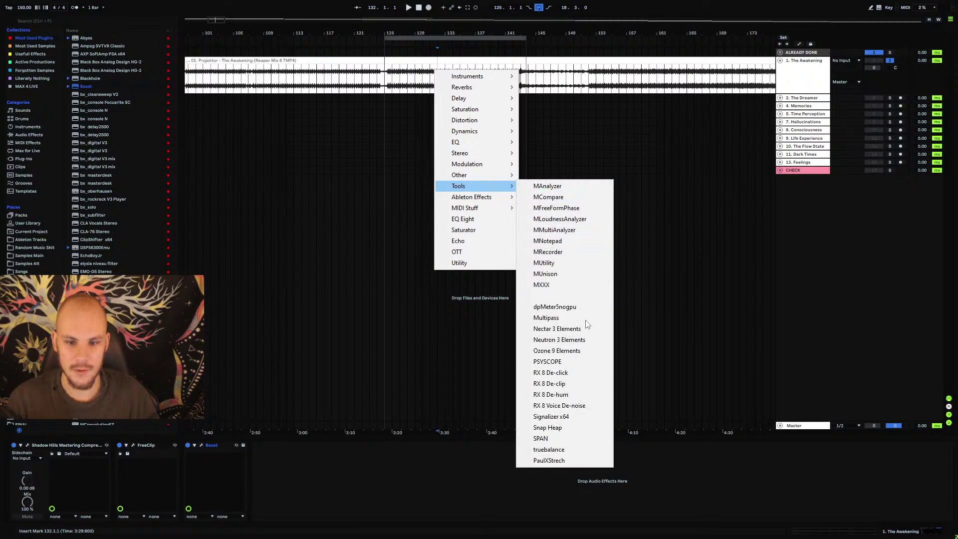
{"action": "left_click", "coordinate": [559, 219]}
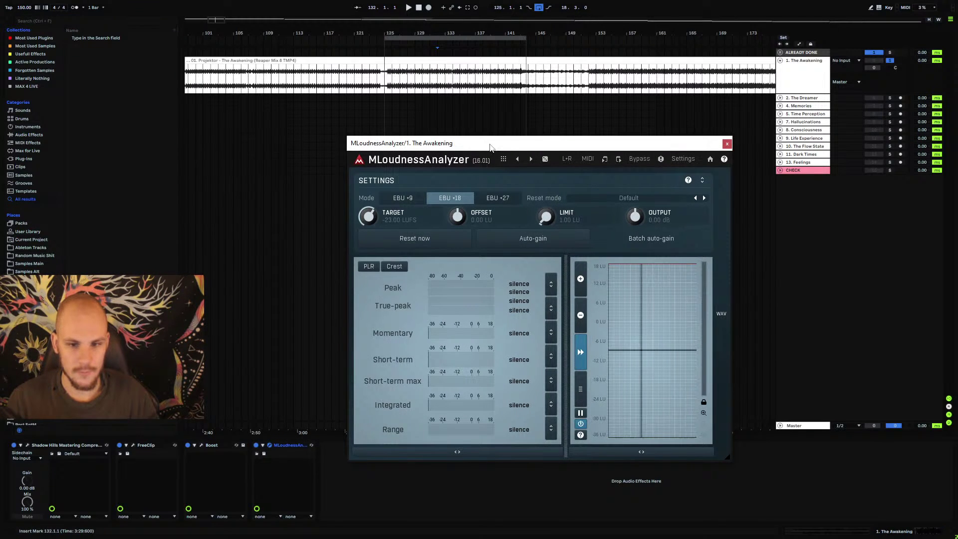
{"action": "left_click_drag", "start_coordinate": [504, 143], "coordinate": [453, 128]}
{"action": "key", "text": "space"}
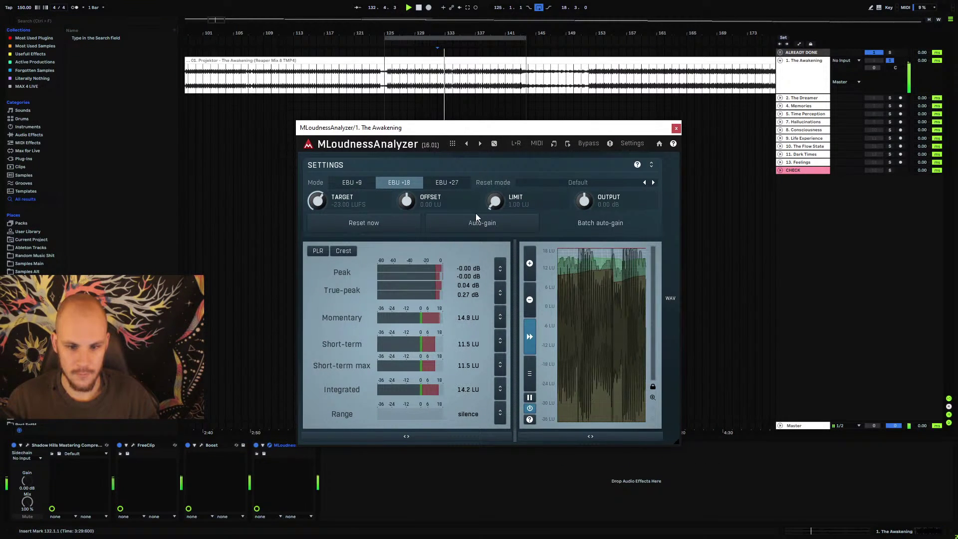
{"action": "key", "text": "space"}
- Set MLoudnessAnalyzer's target loudness to -7 LUFS
{"action": "mouse_move", "coordinate": [331, 205]}
{"action": "left_mouse_down"}
{"action": "mouse_move", "coordinate": [331, 186]}
{"action": "mouse_move", "coordinate": [332, 202]}
{"action": "left_mouse_up"}
{"action": "double_click", "coordinate": [343, 205]}
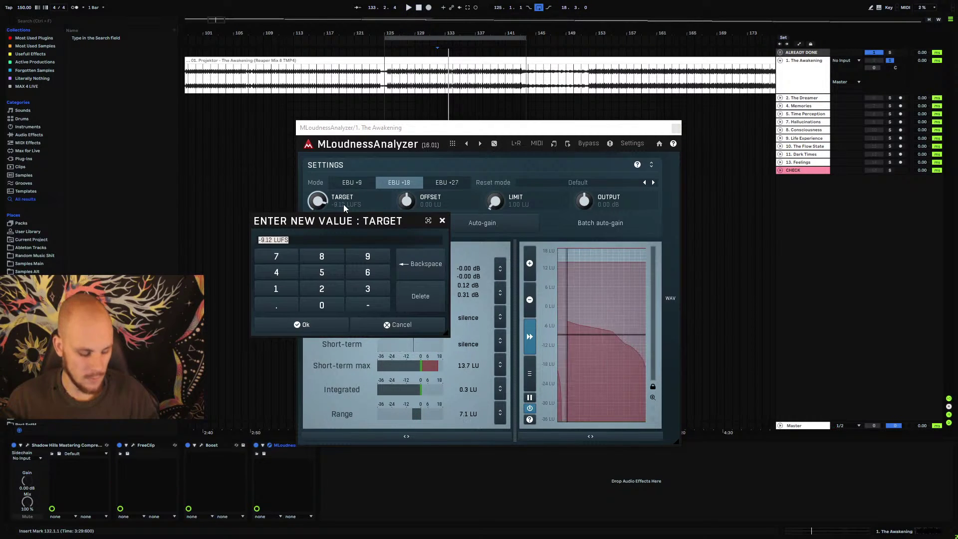
{"action": "type", "text": "-7"}
{"action": "key", "text": "Return"}
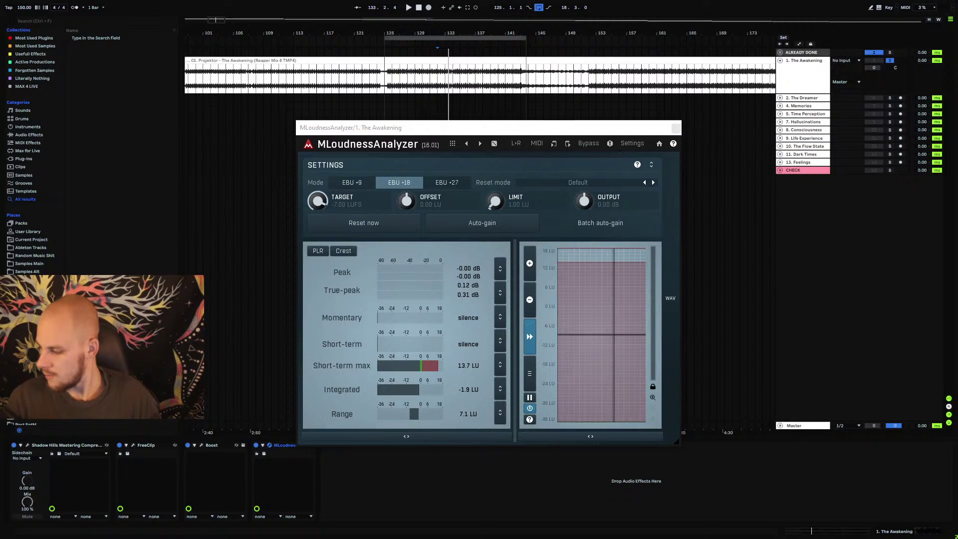
- Switch to LOUDNESS.txt in Notepad, review the LUFS-I values of the three reference masters and move the window off the analyzer
{"action": "key", "text": "alt+Tab"}
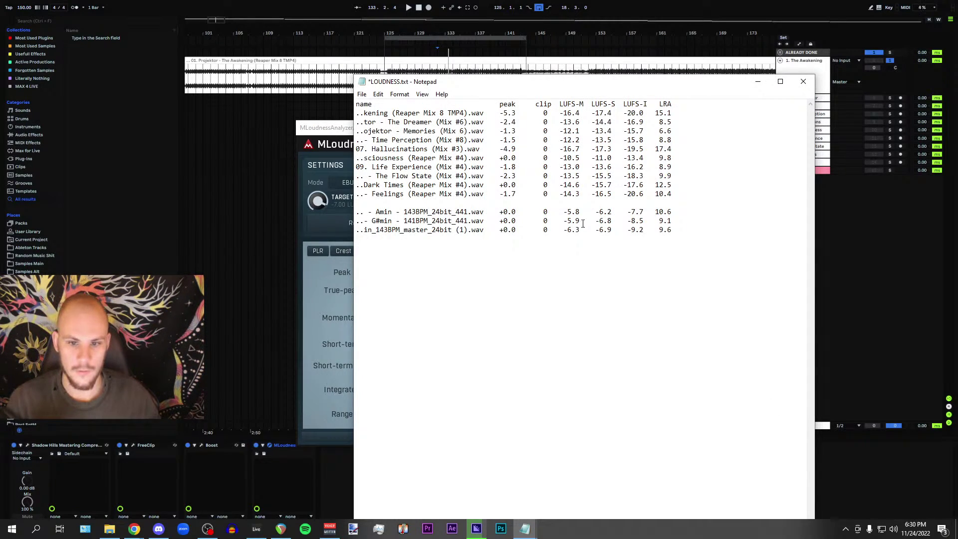
{"action": "left_click_drag", "start_coordinate": [627, 213], "coordinate": [647, 230]}
{"action": "left_click", "coordinate": [632, 229]}
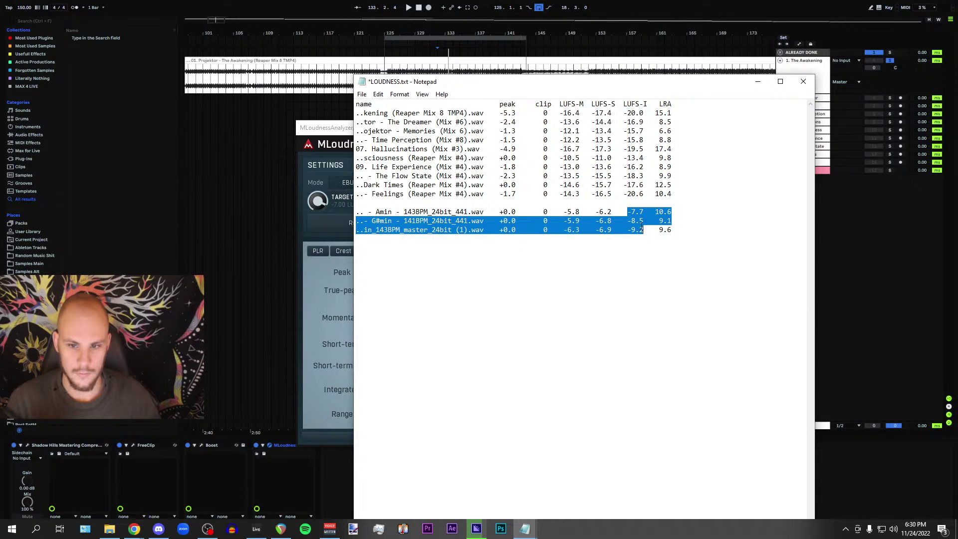
{"action": "left_click", "coordinate": [635, 221]}
{"action": "left_click_drag", "start_coordinate": [568, 84], "coordinate": [694, 75]}
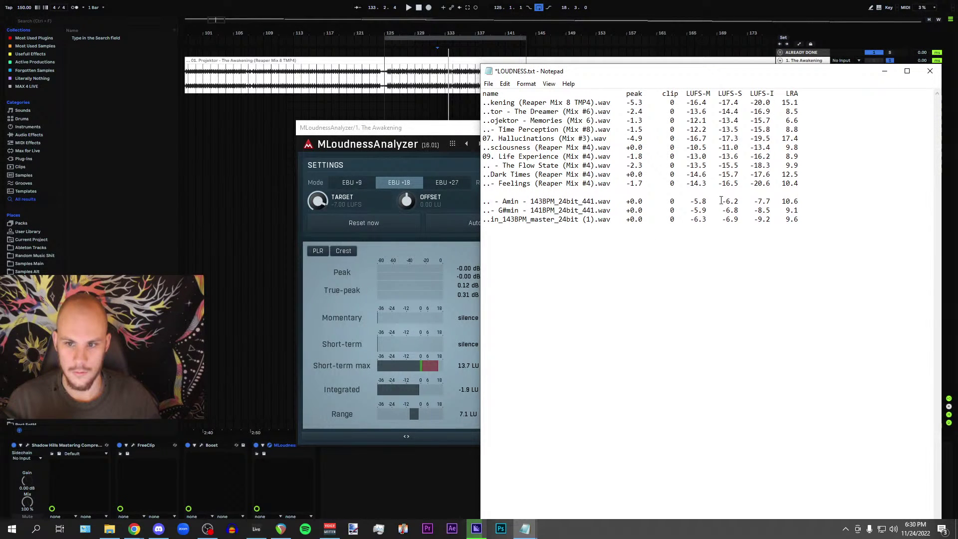
- Return to Ableton Live, set MLoudnessAnalyzer's target loudness to -8 LUFS and close its window
{"action": "left_click_drag", "start_coordinate": [399, 128], "coordinate": [304, 128]}
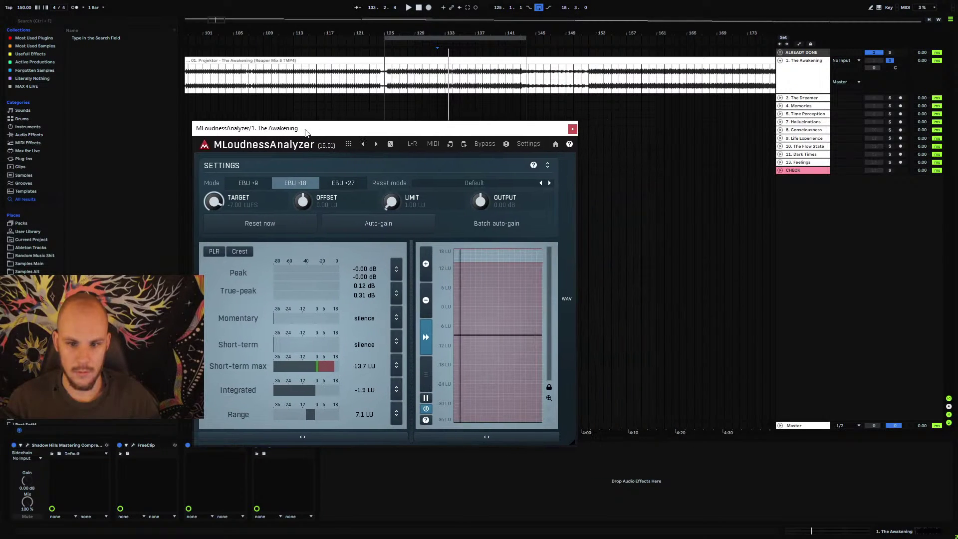
{"action": "double_click", "coordinate": [238, 205]}
{"action": "type", "text": "-8"}
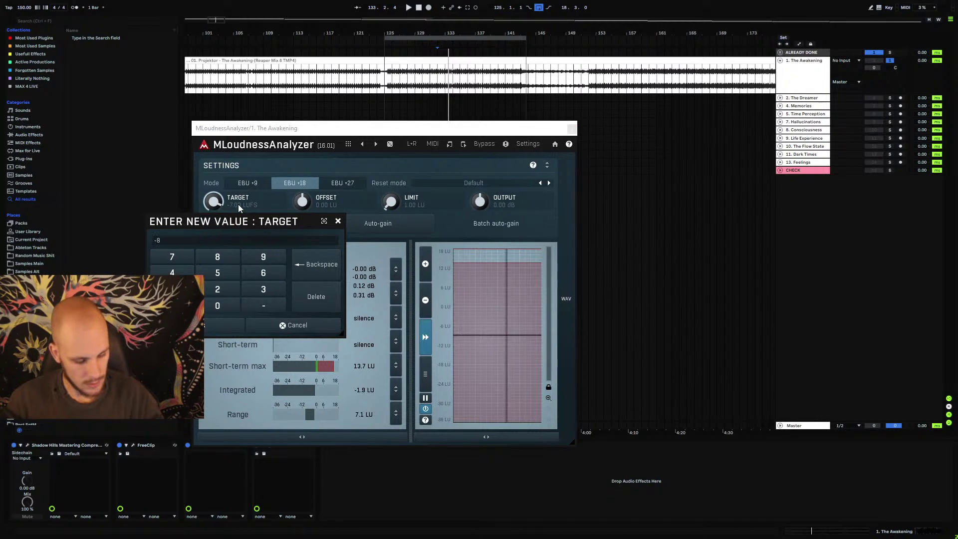
{"action": "key", "text": "Return"}
{"action": "left_click", "coordinate": [571, 128]}
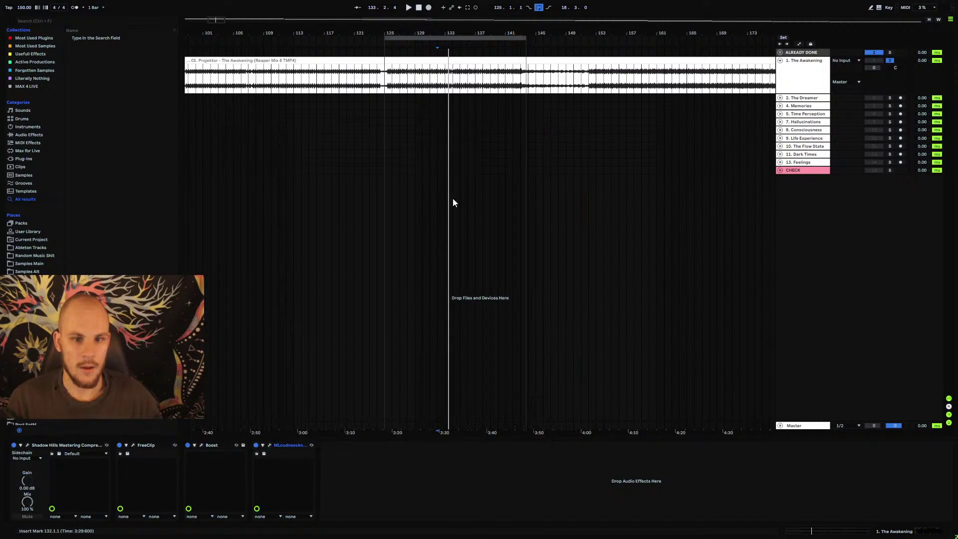
- Play The Awakening from bar 132 and reopen MLoudnessAnalyzer to check the integrated loudness against the target
{"action": "key", "text": "space"}
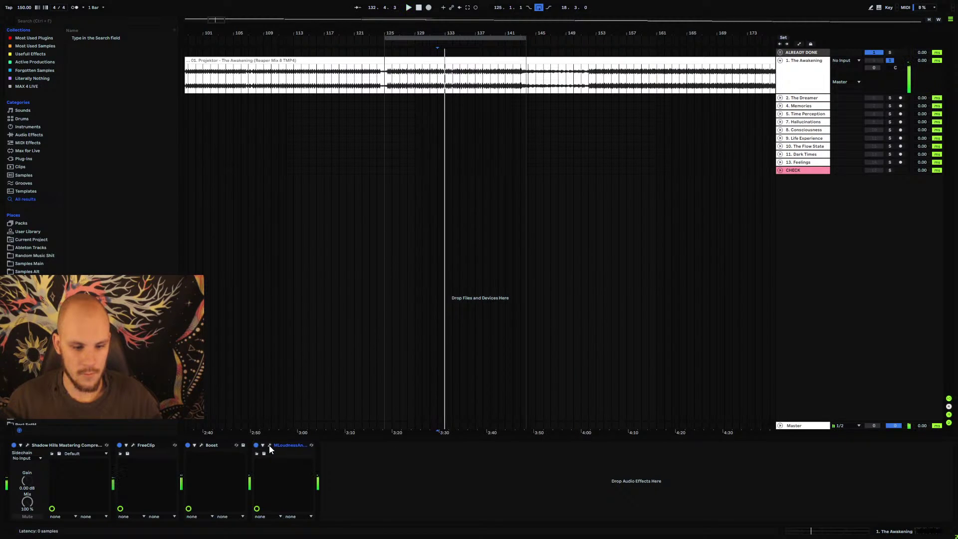
{"action": "left_click", "coordinate": [270, 444]}
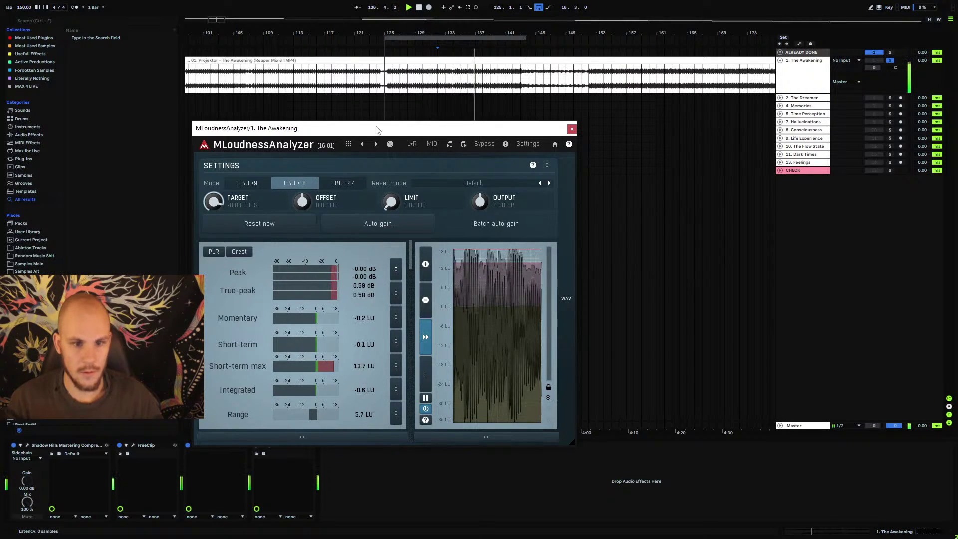
{"action": "left_click_drag", "start_coordinate": [374, 129], "coordinate": [433, 89]}
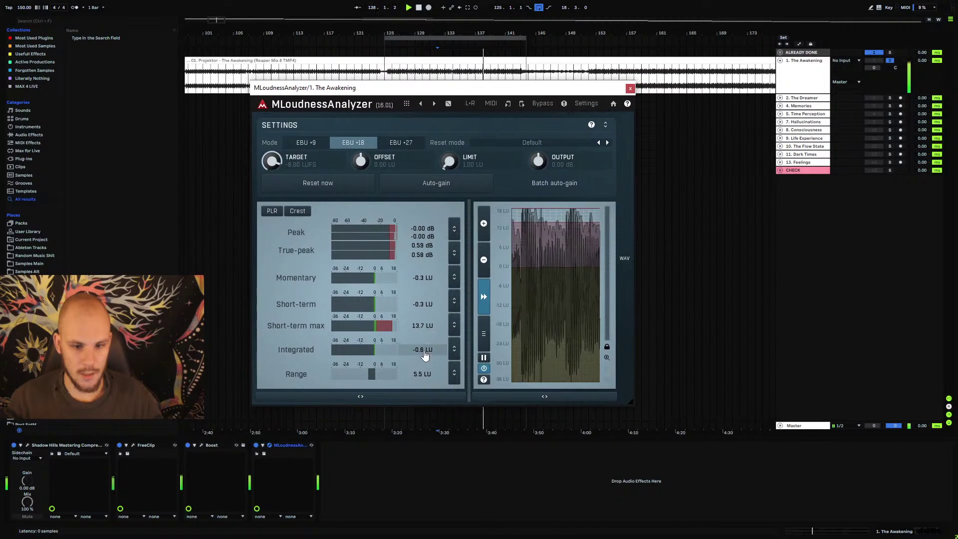
- In Boost, set the pre gain to +2.6 and the release to 41.3 ms, comparing against the bypassed sound during playback
{"action": "left_click", "coordinate": [201, 445]}
{"action": "left_click_drag", "start_coordinate": [402, 252], "coordinate": [401, 251]}
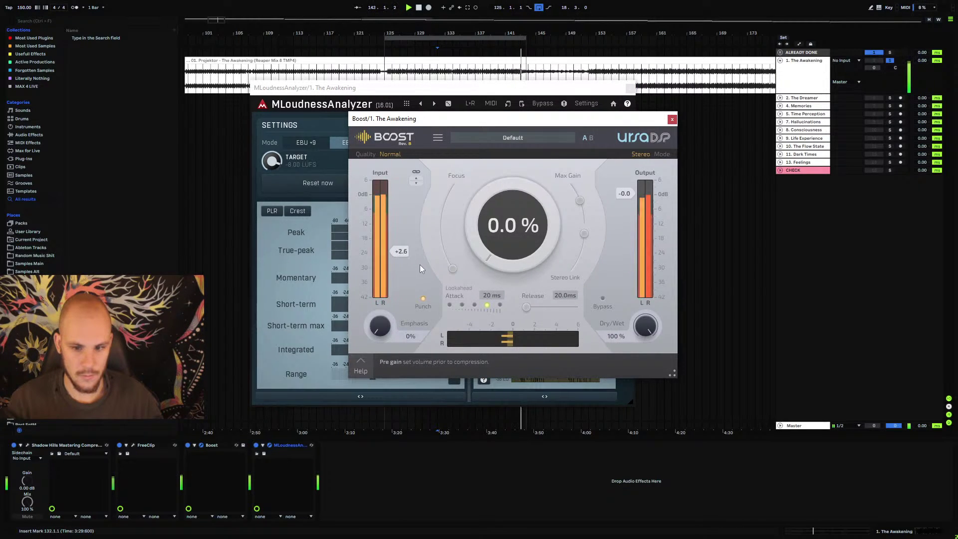
{"action": "left_click", "coordinate": [537, 309]}
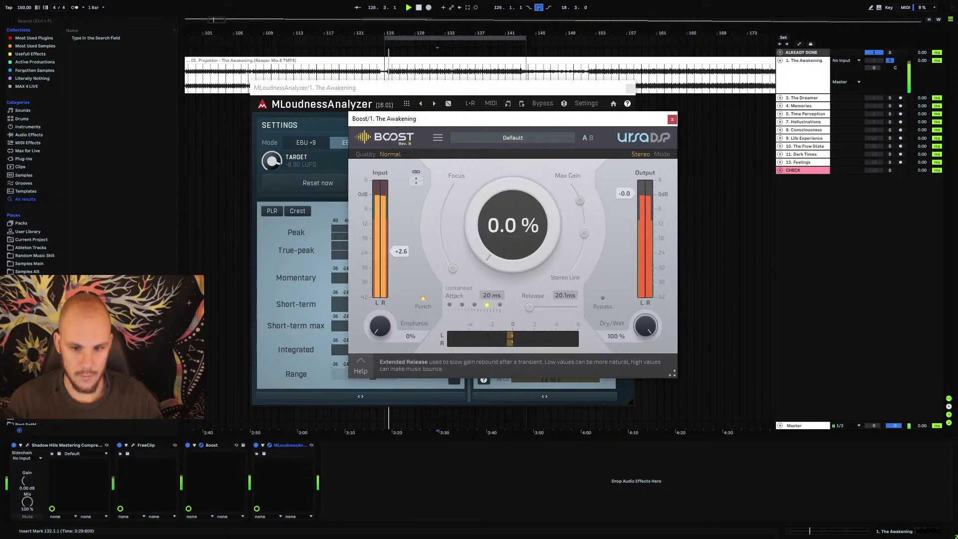
{"action": "mouse_move", "coordinate": [537, 307]}
{"action": "left_mouse_down"}
{"action": "mouse_move", "coordinate": [553, 307]}
{"action": "mouse_move", "coordinate": [544, 306]}
{"action": "left_mouse_up"}
{"action": "left_click", "coordinate": [602, 299]}
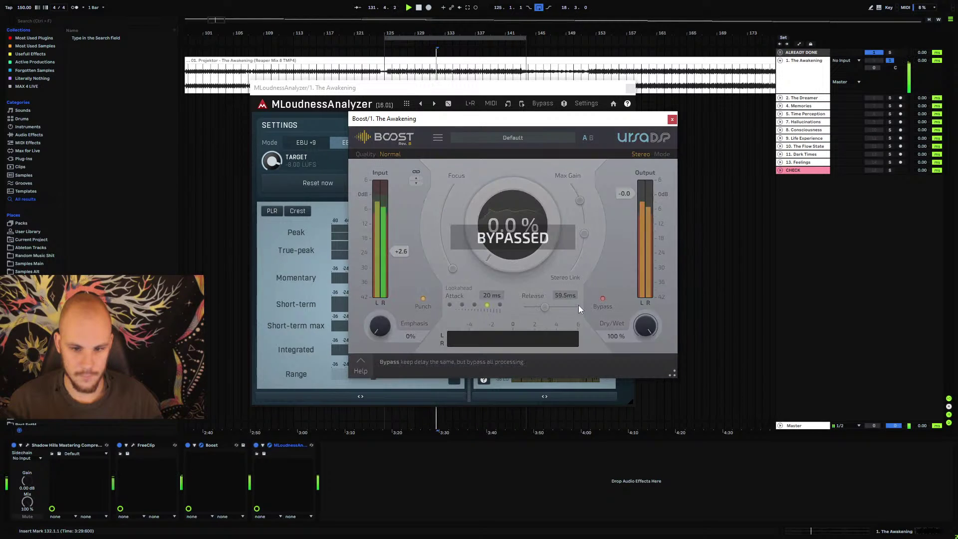
{"action": "left_click", "coordinate": [602, 298]}
{"action": "mouse_move", "coordinate": [544, 307]}
{"action": "left_mouse_down"}
{"action": "mouse_move", "coordinate": [575, 307]}
{"action": "mouse_move", "coordinate": [543, 307]}
{"action": "left_mouse_up"}
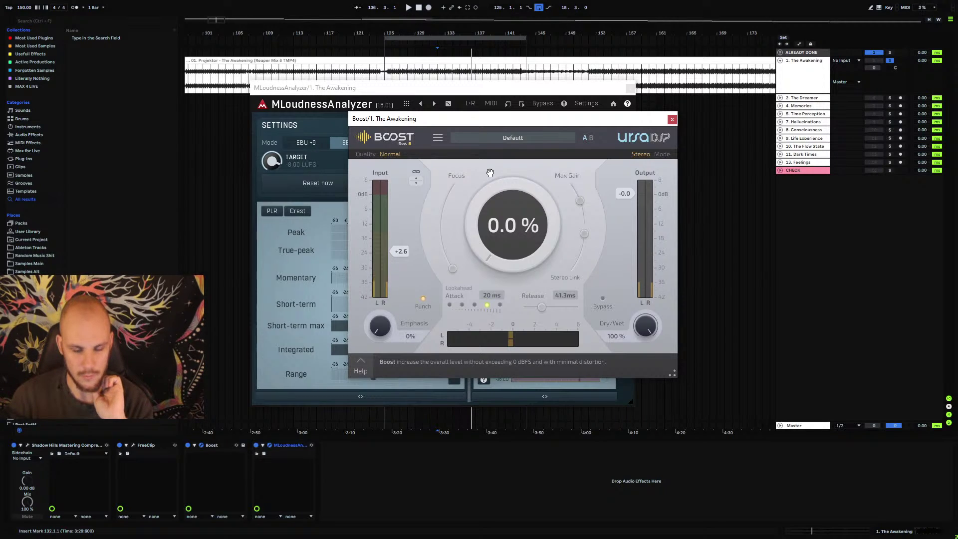
- Try Boost's Oversample with True-Peak quality and settle on Oversample
{"action": "left_click", "coordinate": [389, 154]}
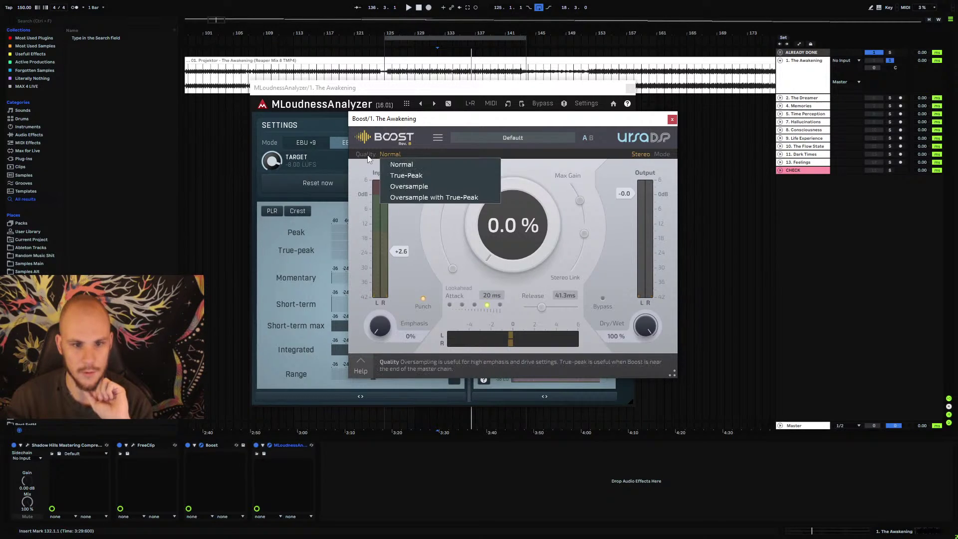
{"action": "left_click", "coordinate": [443, 200]}
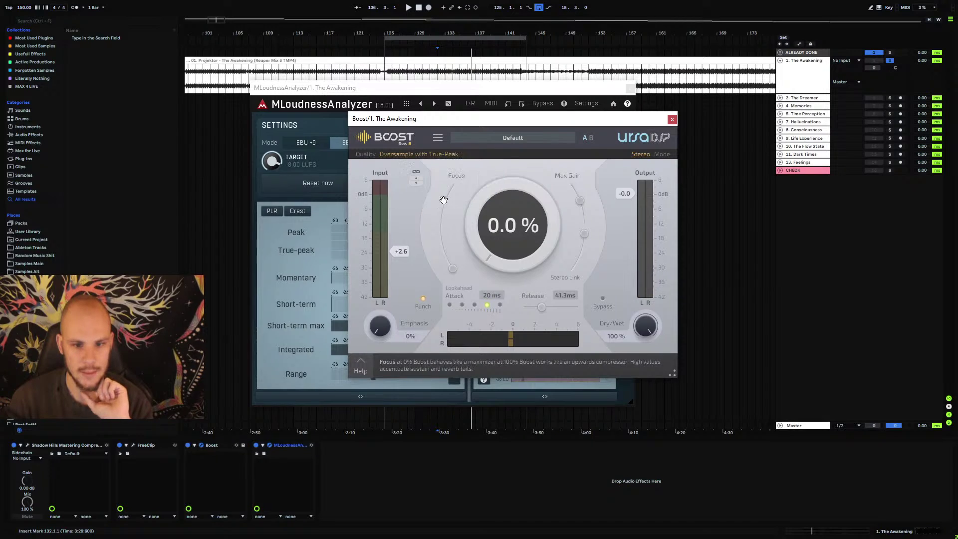
{"action": "left_click", "coordinate": [402, 156]}
{"action": "left_click", "coordinate": [399, 186]}
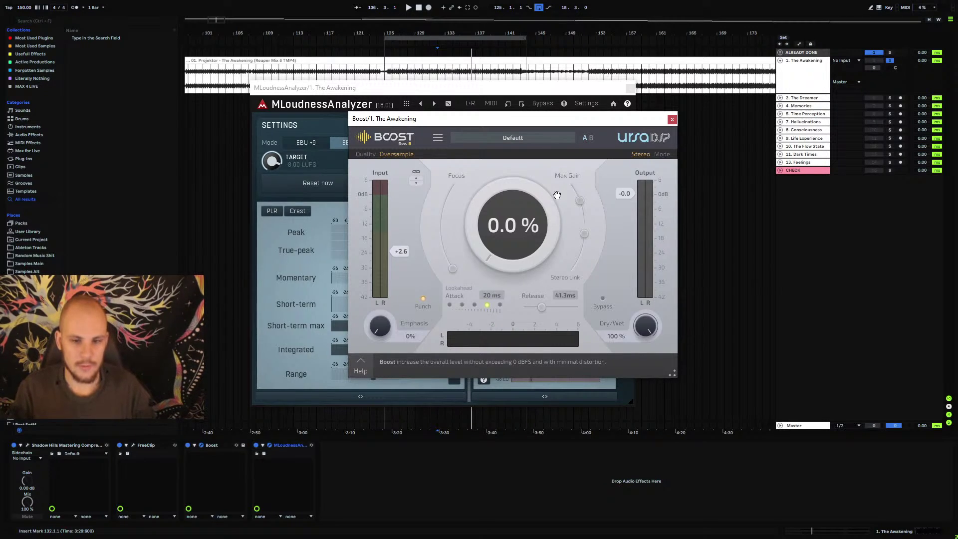
{"action": "left_click", "coordinate": [422, 298]}
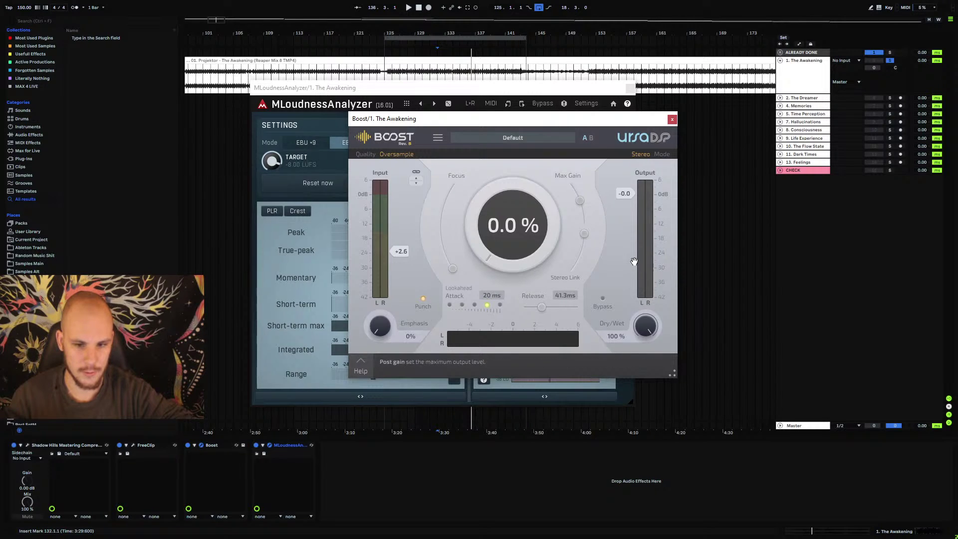
- Try Boost's release at 50.6 ms and 473 ms while playing from bar 125, and settle on 28.5 ms
{"action": "left_click_drag", "start_coordinate": [541, 307], "coordinate": [547, 309]}
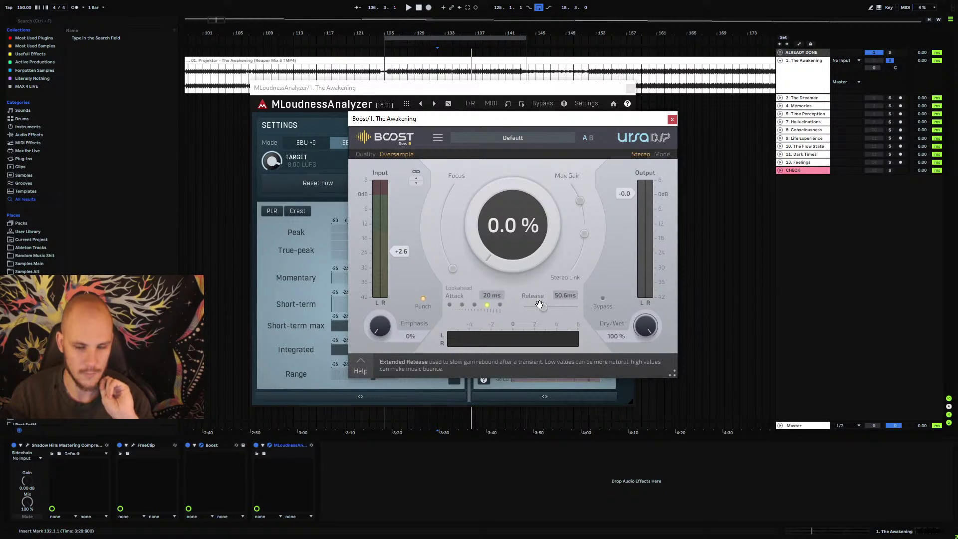
{"action": "key", "text": "space"}
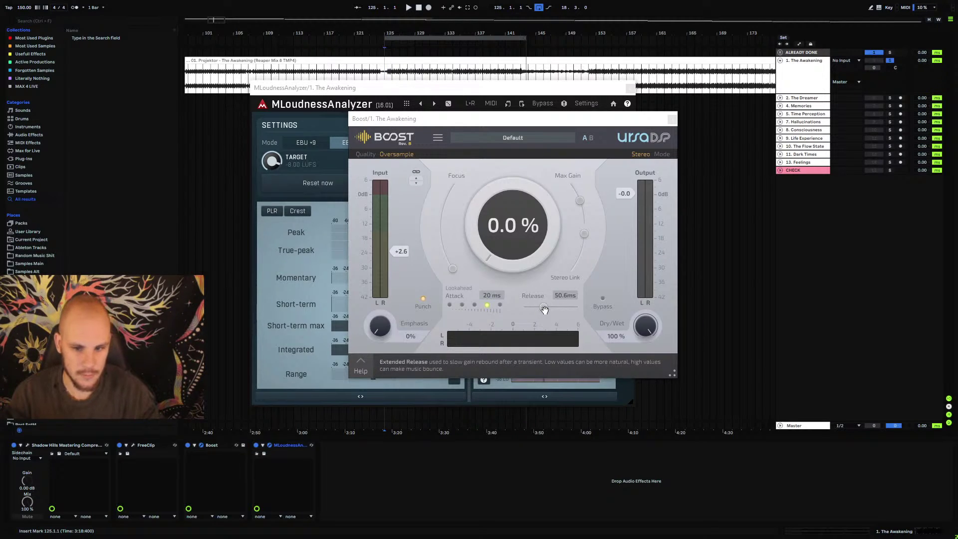
{"action": "key", "text": "space"}
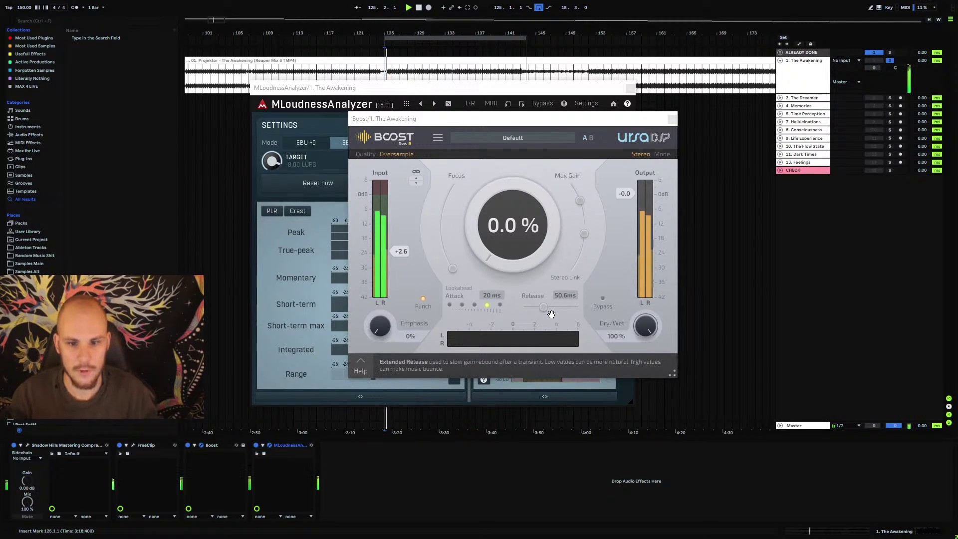
{"action": "left_click_drag", "start_coordinate": [544, 309], "coordinate": [564, 308]}
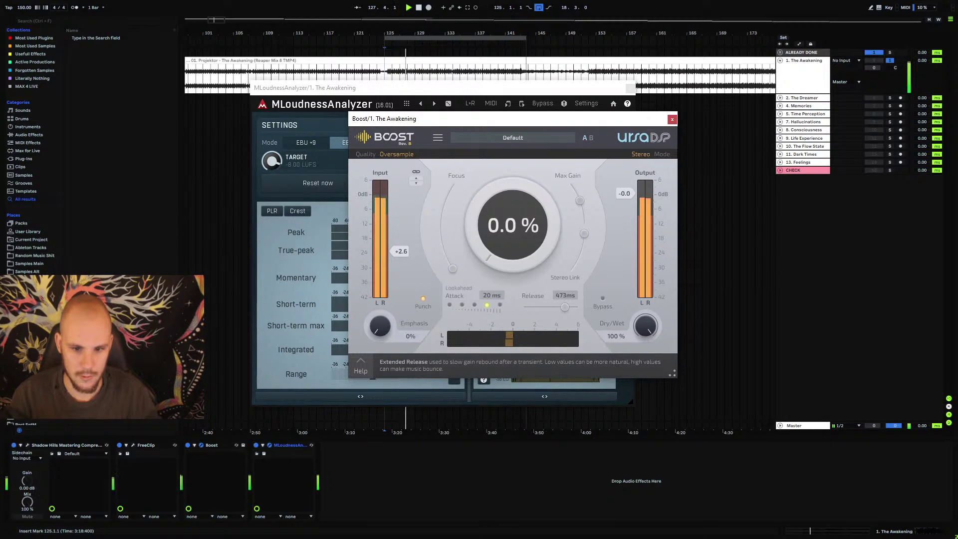
{"action": "key", "text": "space"}
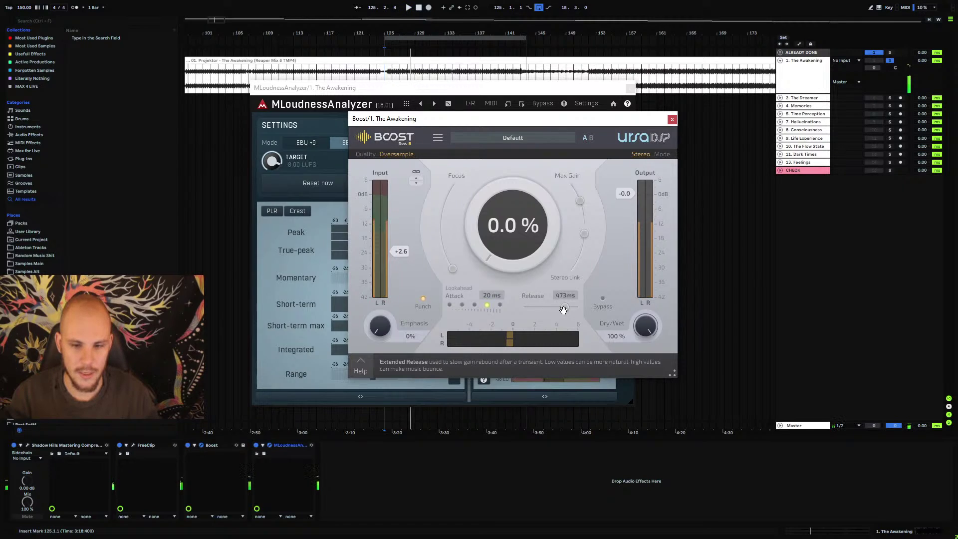
{"action": "left_click_drag", "start_coordinate": [564, 307], "coordinate": [539, 307]}
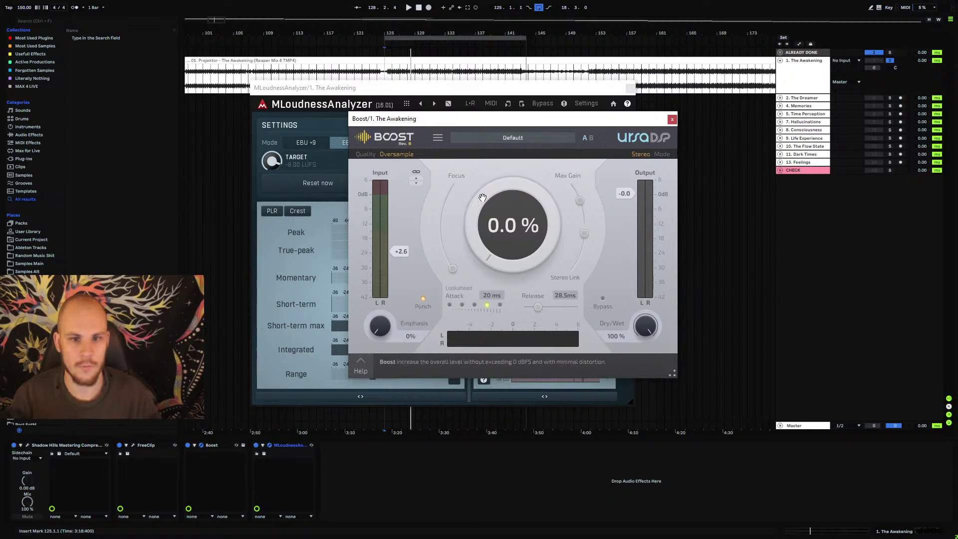
- Close the Boost and MLoudnessAnalyzer windows and examine The Awakening's waveform from bar 125 to the quiet passage before bar 152
{"action": "left_click_drag", "start_coordinate": [384, 33], "coordinate": [644, 140]}
{"action": "left_click", "coordinate": [672, 119]}
{"action": "left_click", "coordinate": [629, 88]}
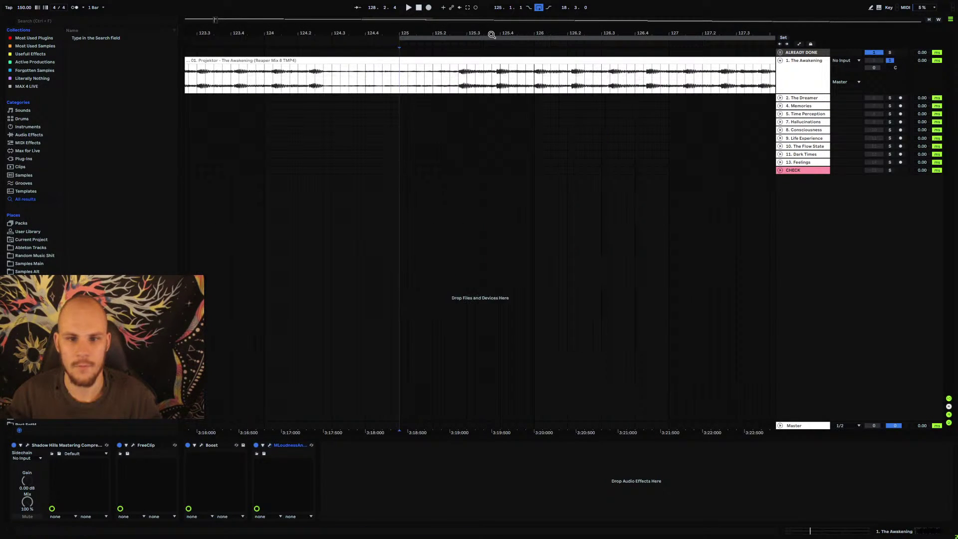
{"action": "left_click_drag", "start_coordinate": [434, 34], "coordinate": [285, 15]}
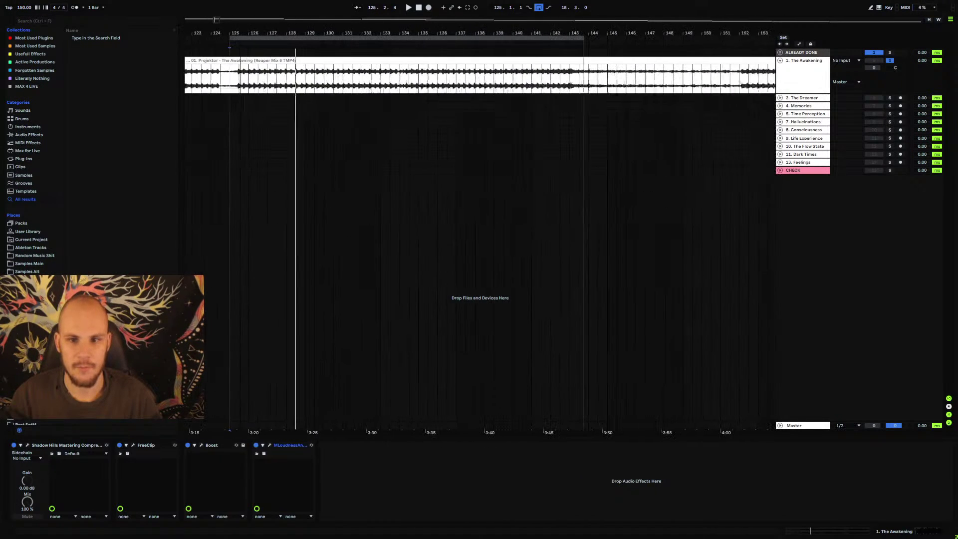
{"action": "left_click_drag", "start_coordinate": [578, 35], "coordinate": [575, 34]}
{"action": "left_click_drag", "start_coordinate": [292, 35], "coordinate": [231, 34]}
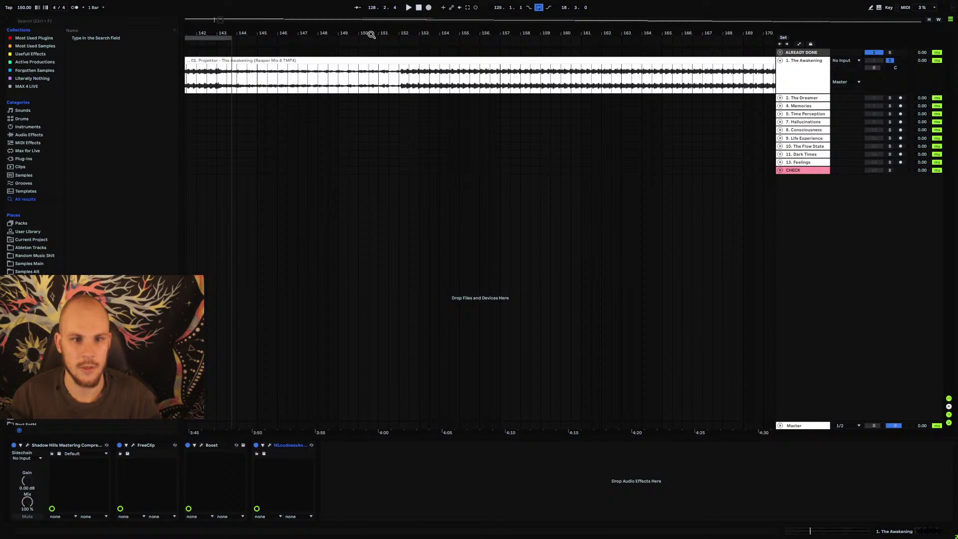
{"action": "left_click_drag", "start_coordinate": [371, 34], "coordinate": [406, 76]}
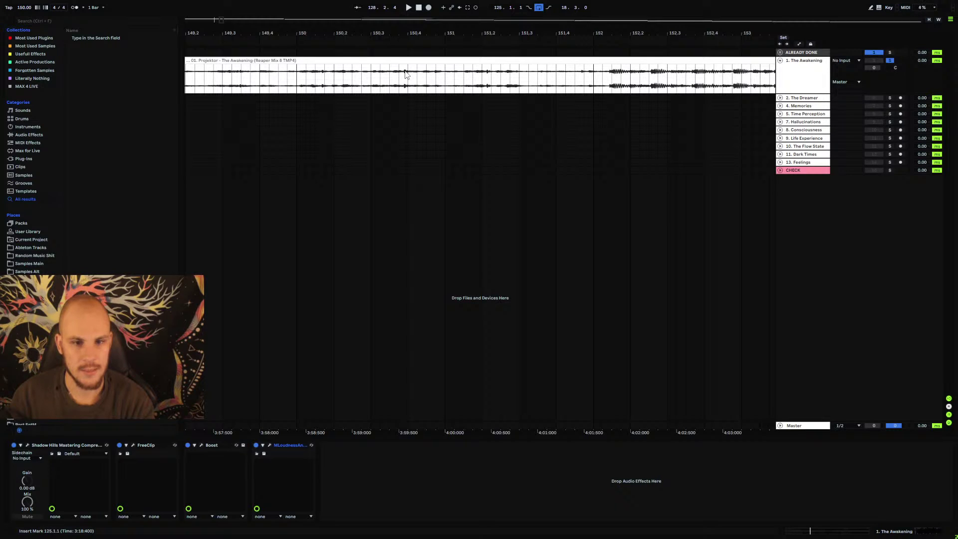
{"action": "scroll", "coordinate": [408, 53], "scroll_direction": "up", "scroll_amount": 5}
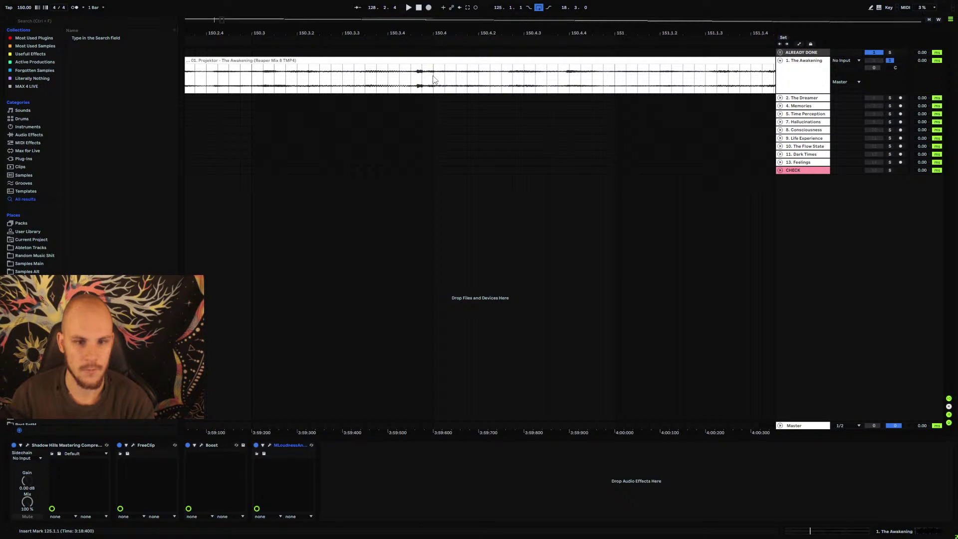
{"action": "scroll", "coordinate": [433, 79], "scroll_direction": "down", "scroll_amount": 4}
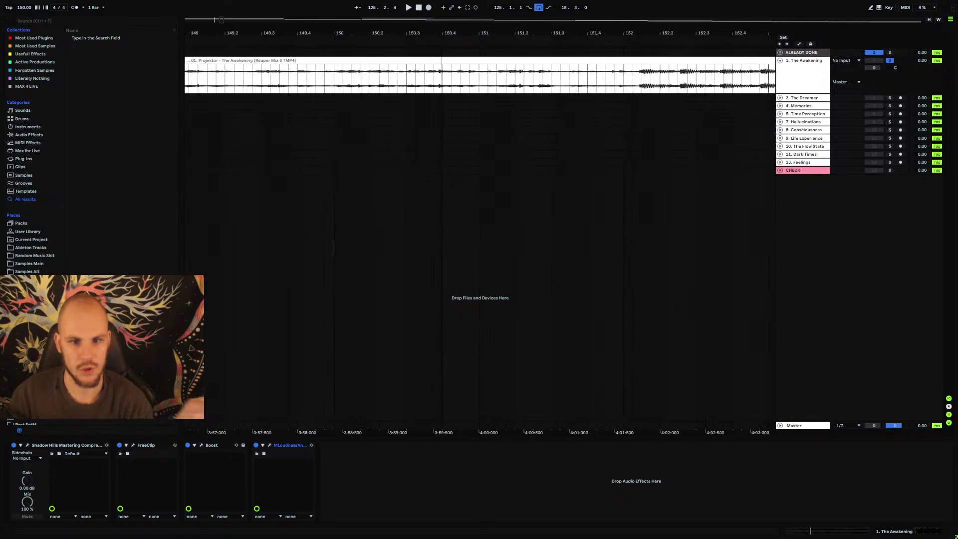
{"action": "scroll", "coordinate": [433, 79], "scroll_direction": "down", "scroll_amount": 2}
{"action": "scroll", "coordinate": [483, 99], "scroll_direction": "down", "scroll_amount": 10}
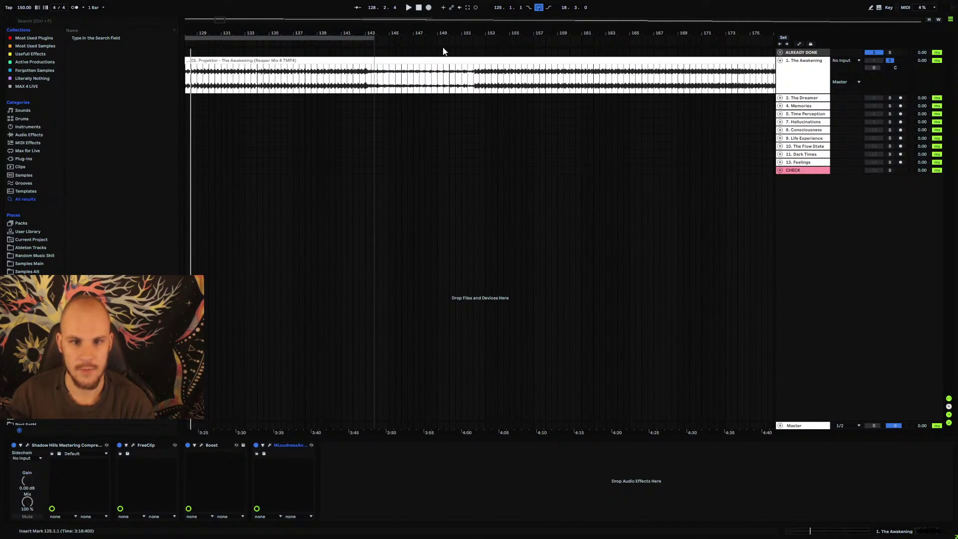
{"action": "scroll", "coordinate": [344, 80], "scroll_direction": "down", "scroll_amount": 10}
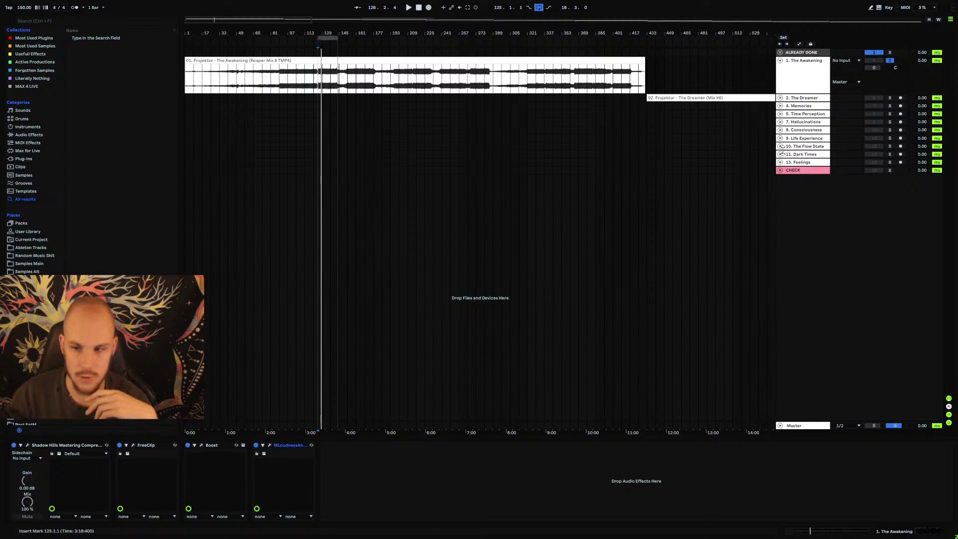
- Insert a new audio track below CHECK, set its input to 1. The Awakening and arm it for recording
{"action": "right_click", "coordinate": [839, 253]}
{"action": "left_click", "coordinate": [848, 245]}
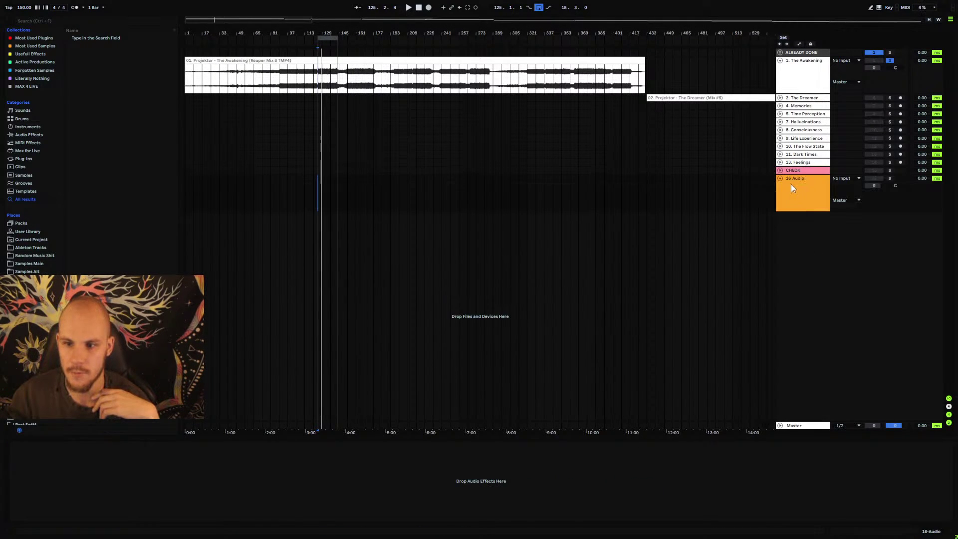
{"action": "left_click", "coordinate": [843, 179]}
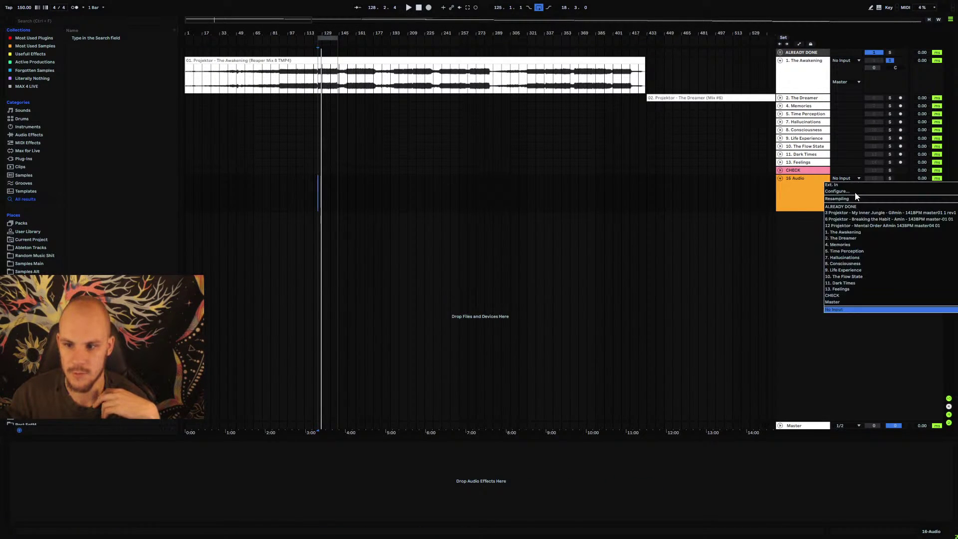
{"action": "left_click", "coordinate": [857, 232]}
{"action": "left_click", "coordinate": [900, 178]}
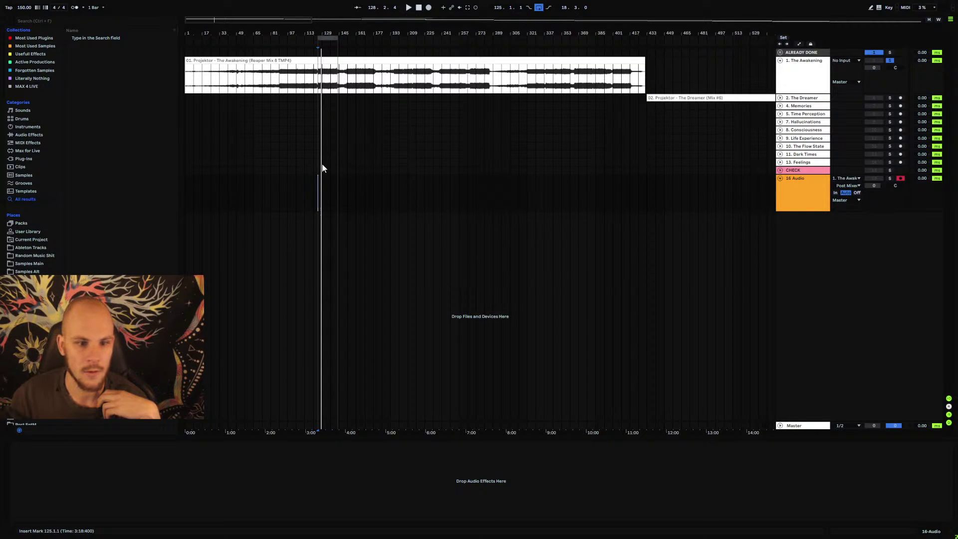
- Record The Awakening's processed output onto the 18 Audio track from bar 126 to about bar 135
{"action": "left_click_drag", "start_coordinate": [321, 34], "coordinate": [353, 34]}
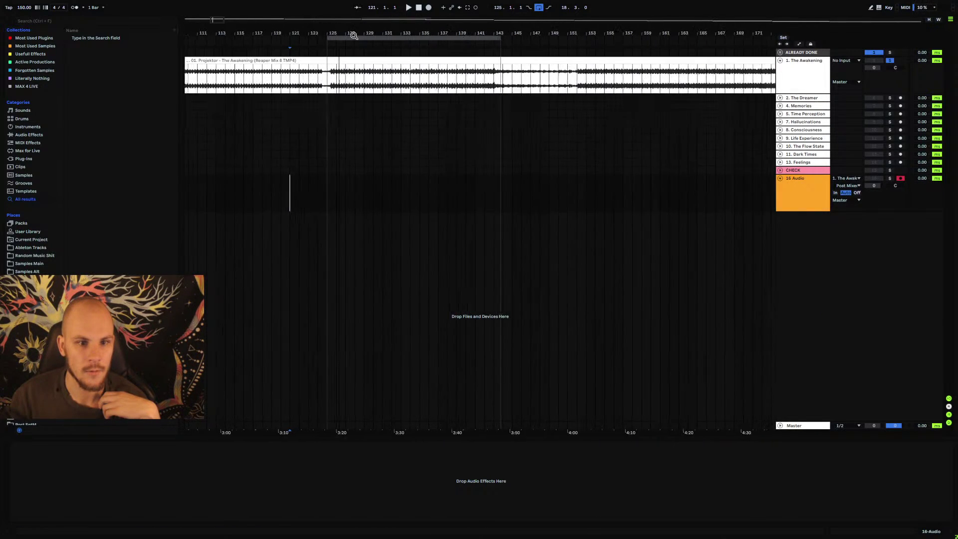
{"action": "left_click", "coordinate": [346, 178]}
{"action": "left_click", "coordinate": [428, 8]}
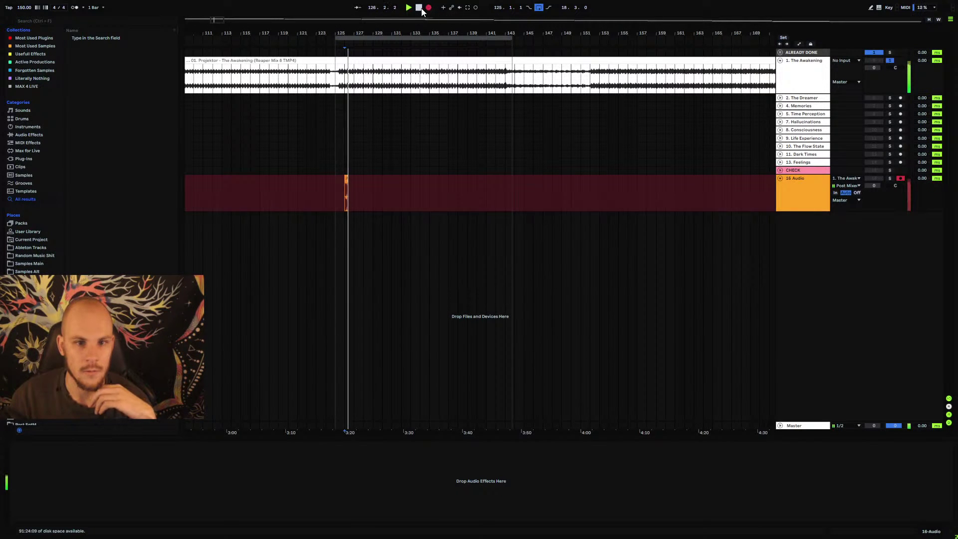
{"action": "left_click_drag", "start_coordinate": [353, 32], "coordinate": [455, 59]}
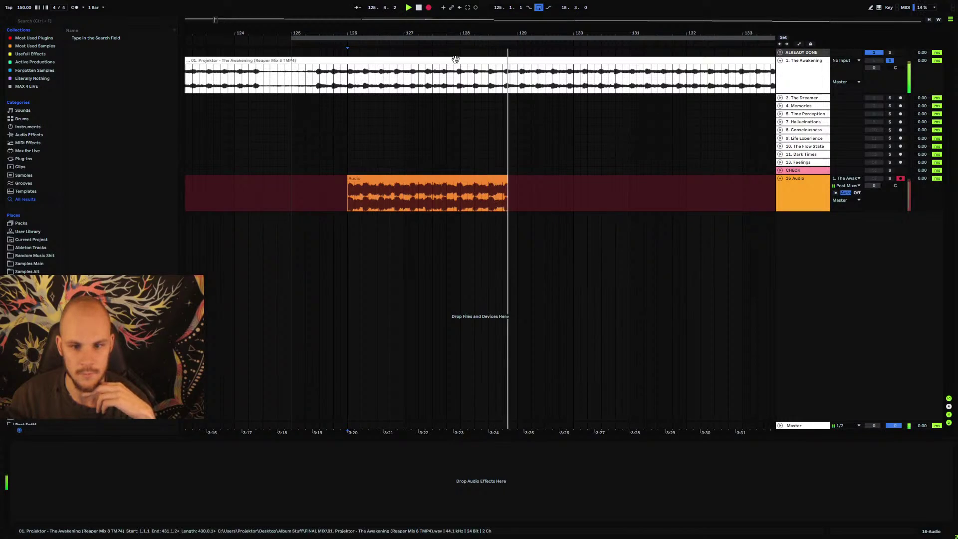
{"action": "left_click_drag", "start_coordinate": [422, 33], "coordinate": [422, 12]}
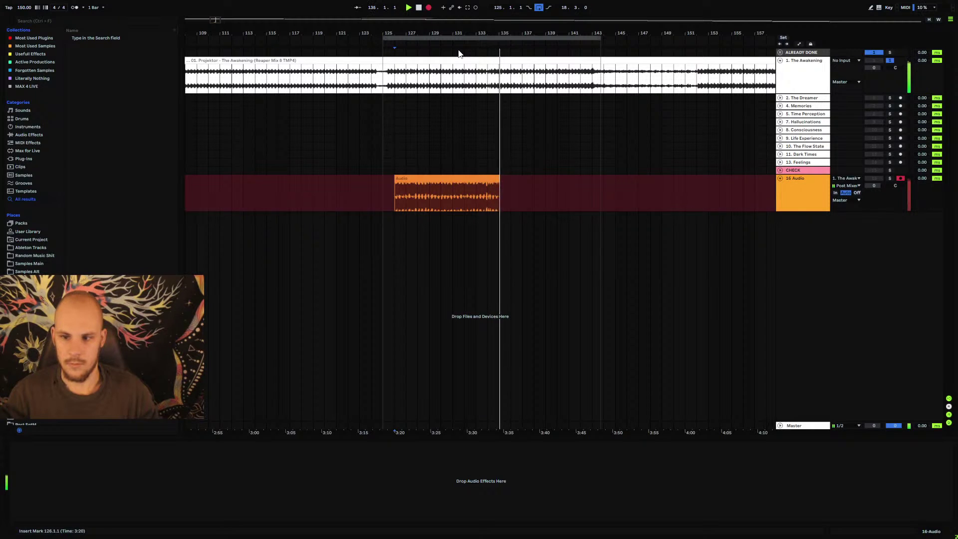
{"action": "key", "text": "space"}
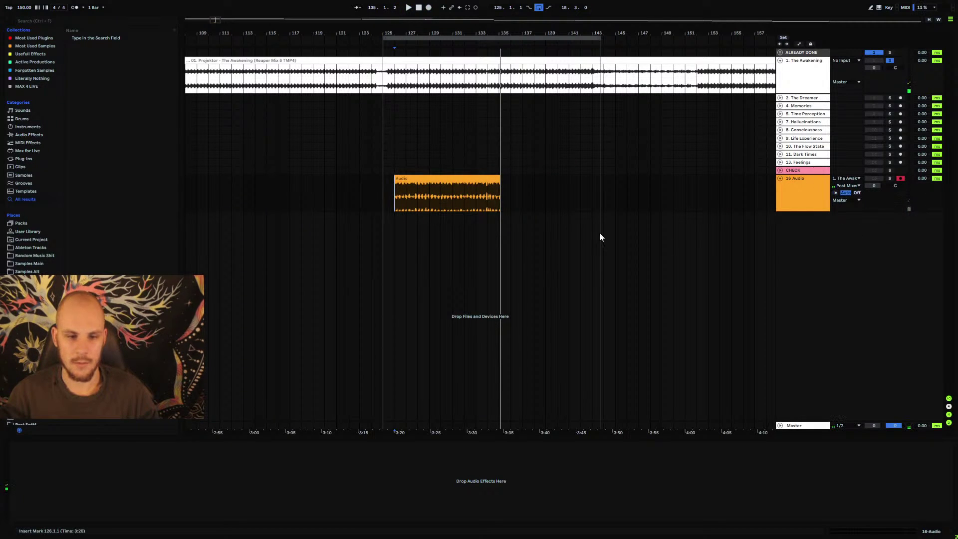
- Examine the recorded clip's waveform up close and check the Boost settings on The Awakening
{"action": "left_click", "coordinate": [472, 178]}
{"action": "left_click_drag", "start_coordinate": [403, 32], "coordinate": [473, 160]}
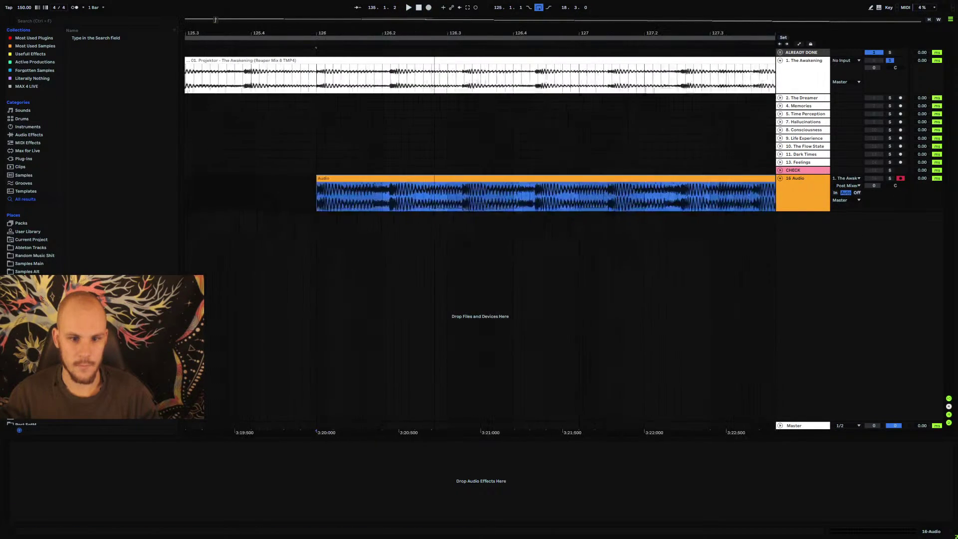
{"action": "left_click_drag", "start_coordinate": [320, 150], "coordinate": [343, 30]}
{"action": "left_click", "coordinate": [777, 81]}
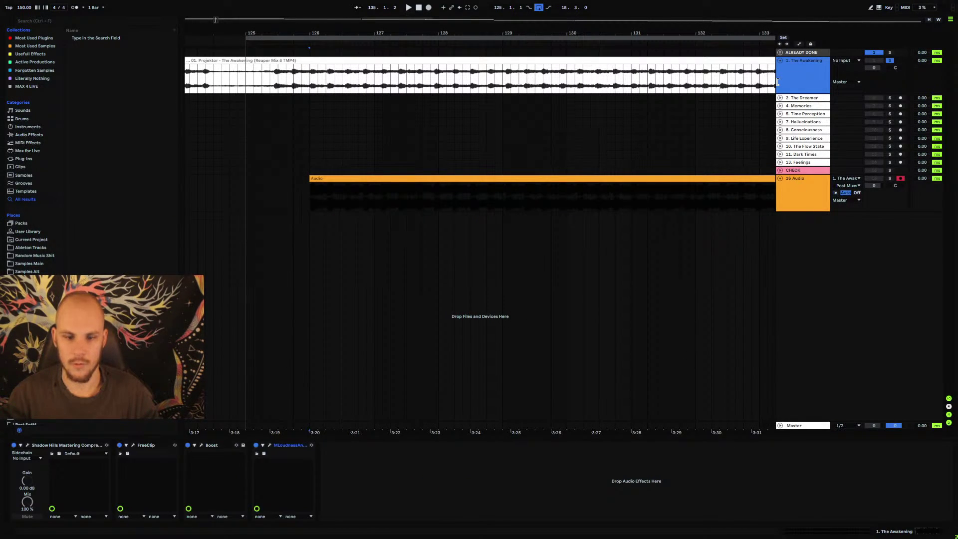
{"action": "left_click", "coordinate": [201, 444]}
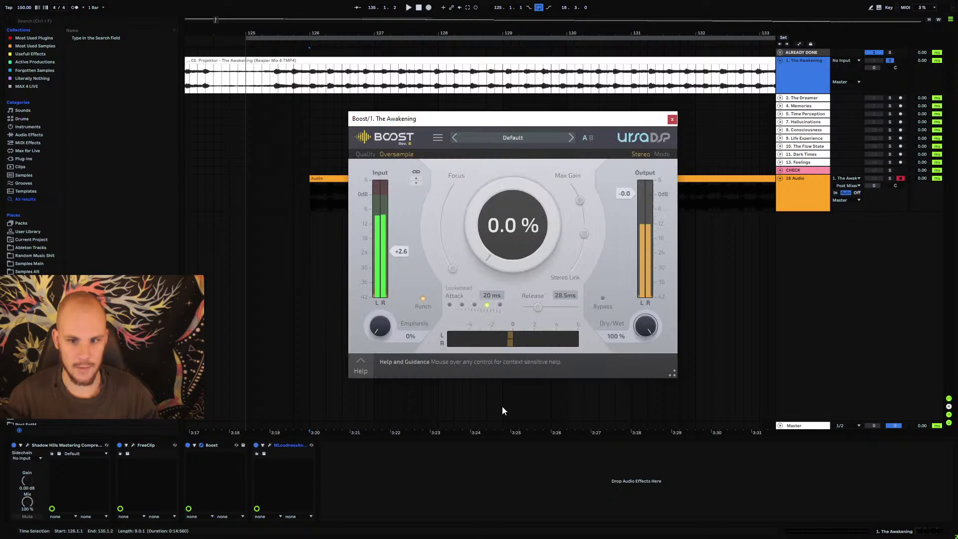
{"action": "left_click", "coordinate": [672, 119]}
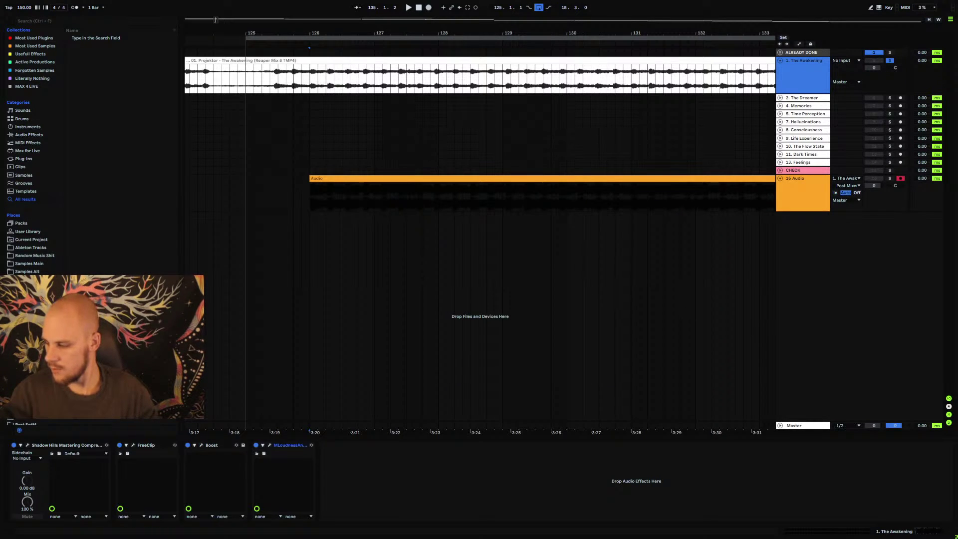
- Switch to the LOUDNESS.txt notes in Notepad and review the peak and LUFS values of the three finished masters
{"action": "key", "text": "alt+Tab"}
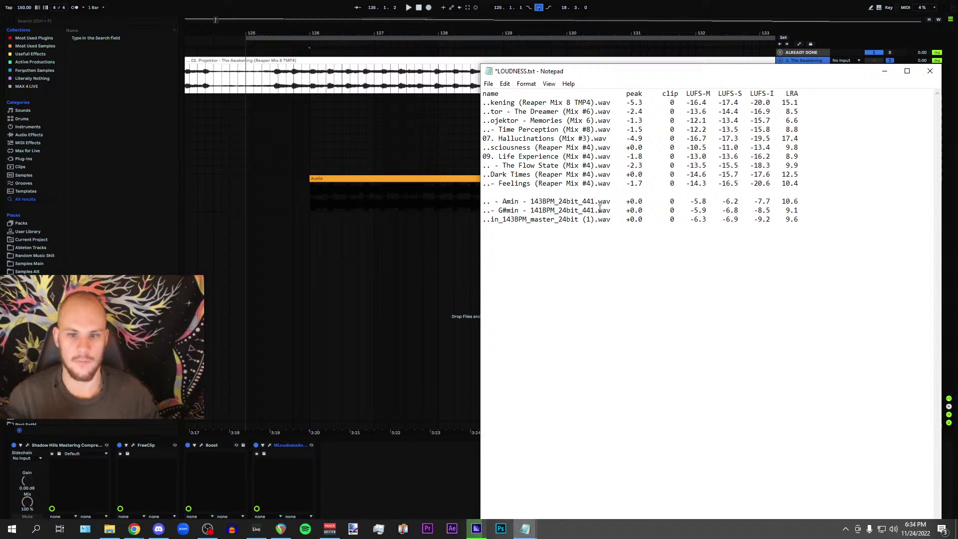
{"action": "left_click_drag", "start_coordinate": [799, 220], "coordinate": [447, 199]}
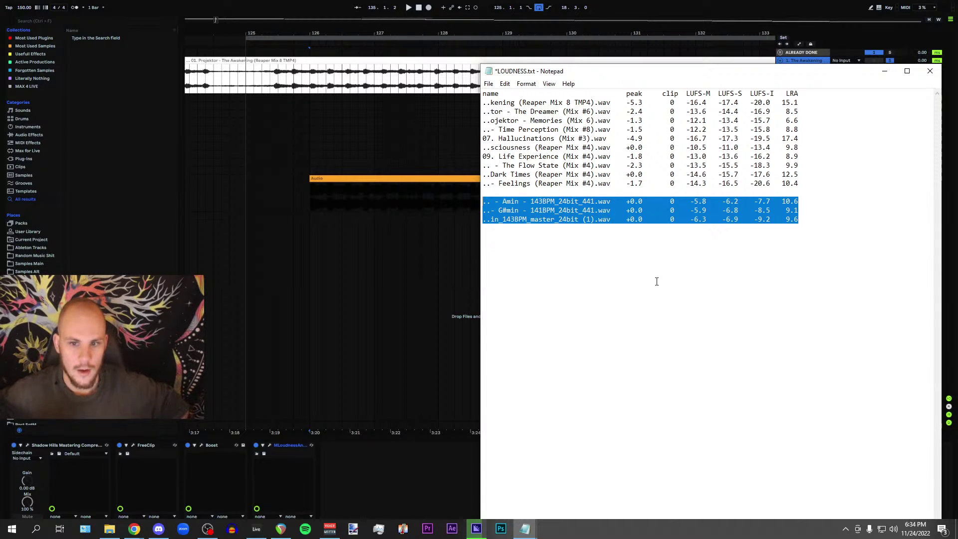
{"action": "left_click", "coordinate": [633, 201]}
{"action": "left_click_drag", "start_coordinate": [625, 201], "coordinate": [643, 201]}
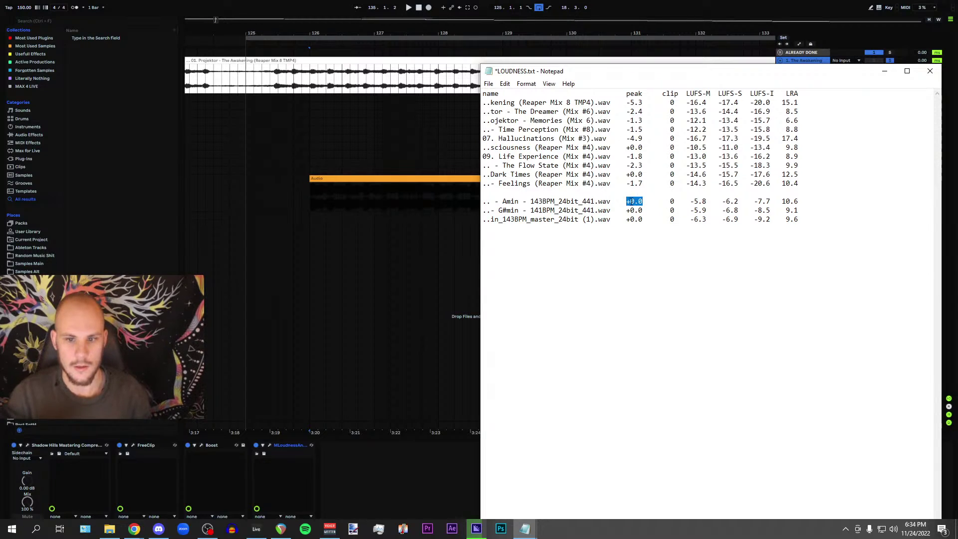
{"action": "left_click", "coordinate": [632, 201]}
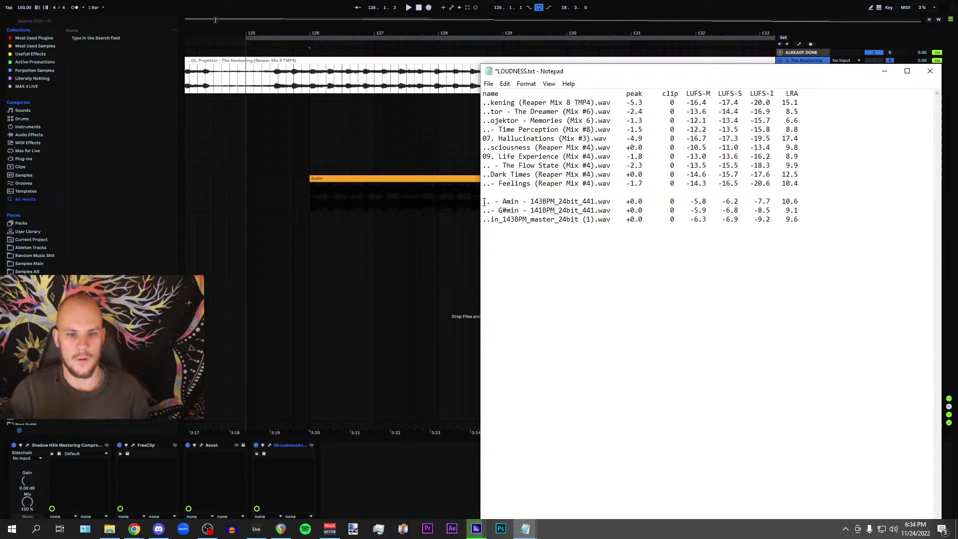
{"action": "left_click_drag", "start_coordinate": [483, 202], "coordinate": [843, 229]}
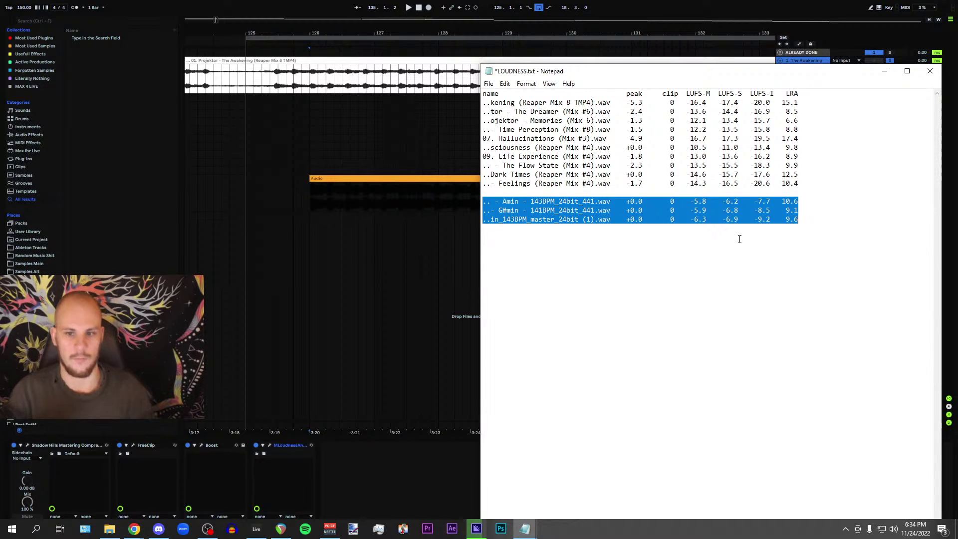
{"action": "left_click", "coordinate": [718, 223]}
- Save LOUDNESS.txt and minimize Notepad to return to the arrangement
{"action": "left_click_drag", "start_coordinate": [623, 74], "coordinate": [505, 81]}
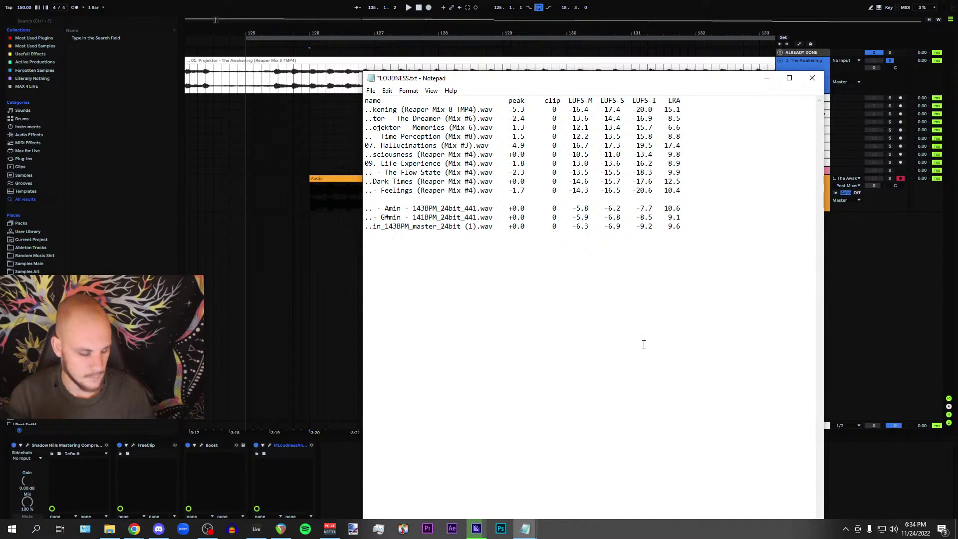
{"action": "key", "text": "ctrl+s"}
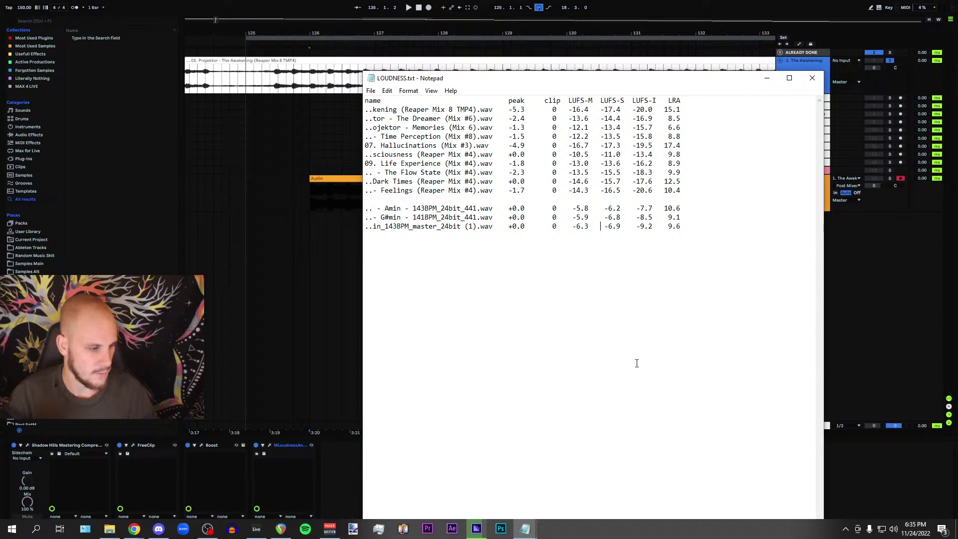
{"action": "left_click", "coordinate": [767, 78]}
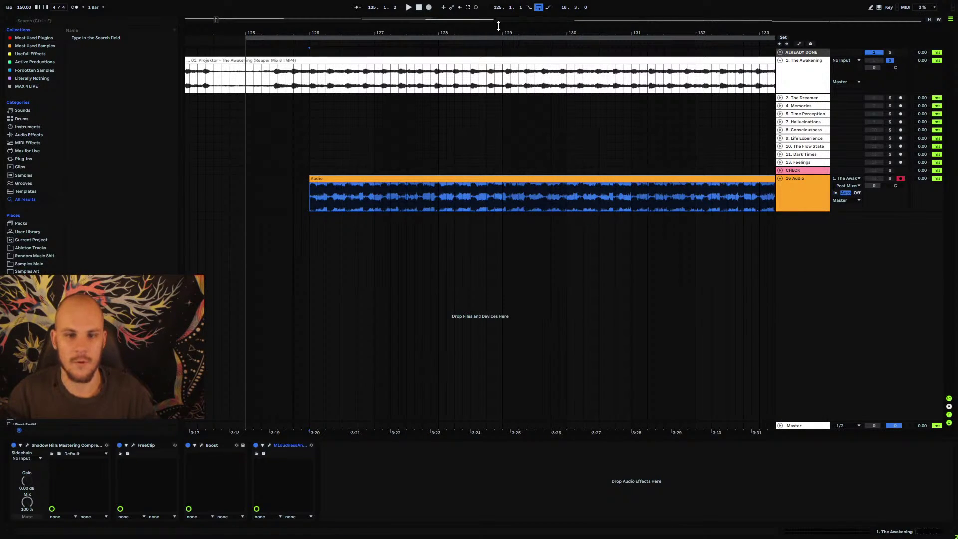
- View the whole recorded clip and browse the list of installed plug-ins
{"action": "left_click_drag", "start_coordinate": [457, 33], "coordinate": [457, 15]}
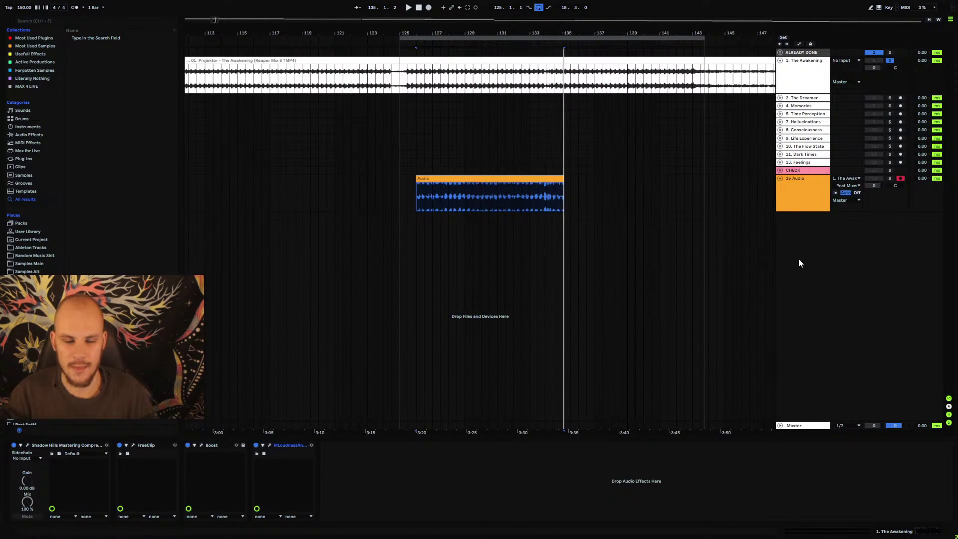
{"action": "left_click", "coordinate": [25, 159]}
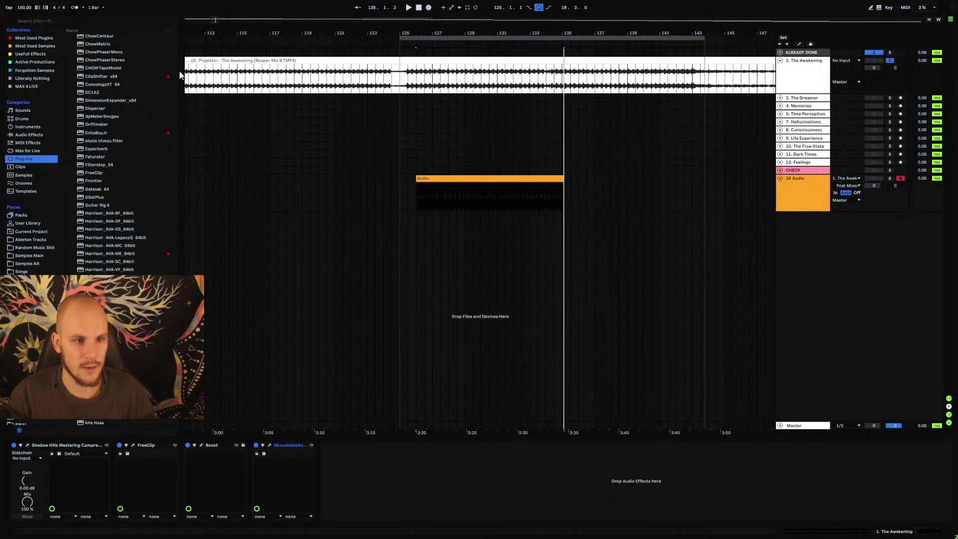
{"action": "left_click_drag", "start_coordinate": [174, 98], "coordinate": [167, 258]}
{"action": "scroll", "coordinate": [166, 173], "scroll_direction": "down", "scroll_amount": 20}
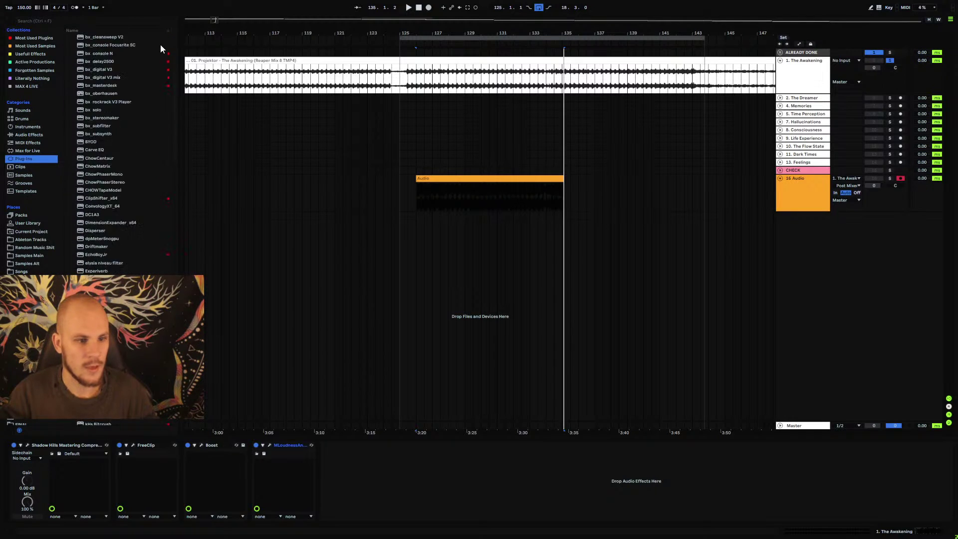
{"action": "scroll", "coordinate": [164, 175], "scroll_direction": "up", "scroll_amount": 20}
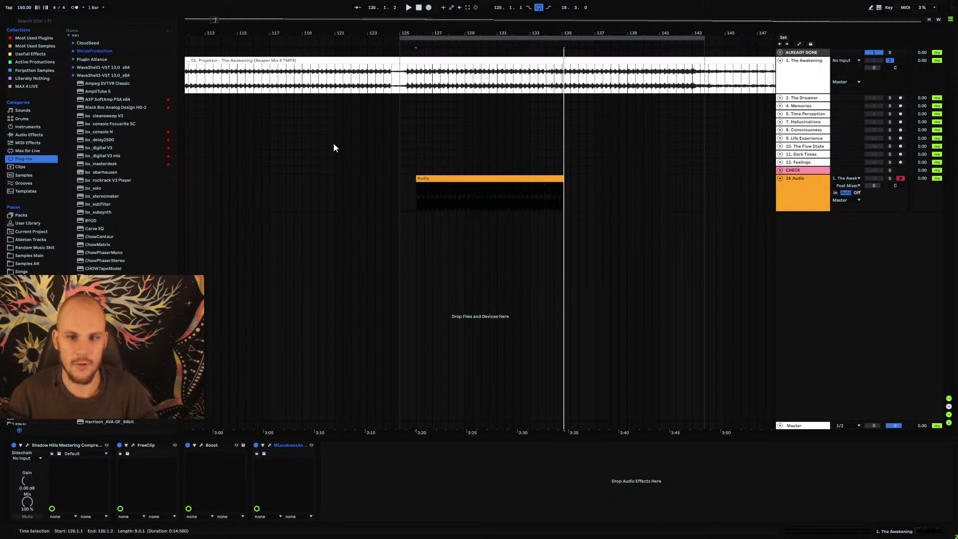
- Play The Awakening from bar 128 and measure its peak, true-peak and loudness with reset readings in MLoudnessAnalyzer
{"action": "left_click", "coordinate": [422, 192]}
{"action": "left_click", "coordinate": [414, 204]}
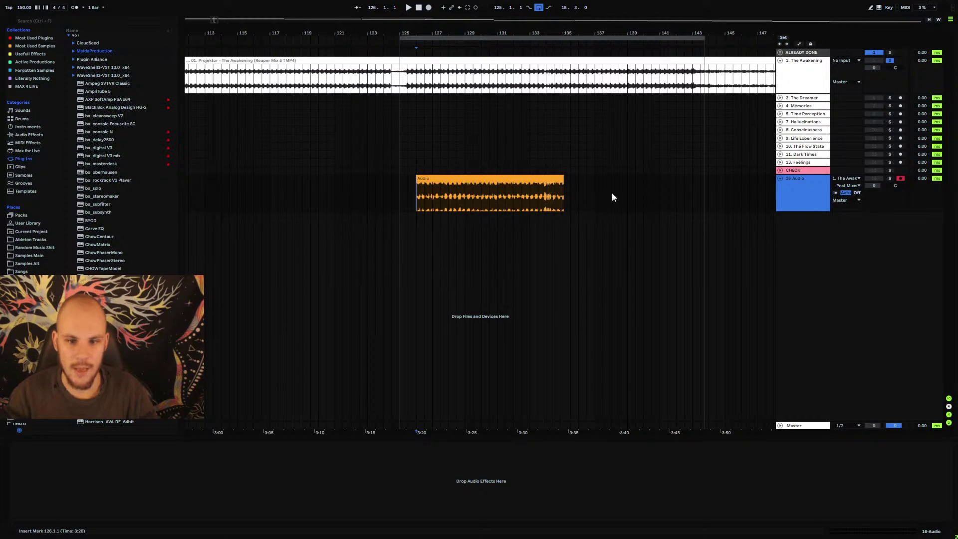
{"action": "key", "text": "space"}
{"action": "left_click", "coordinate": [803, 75]}
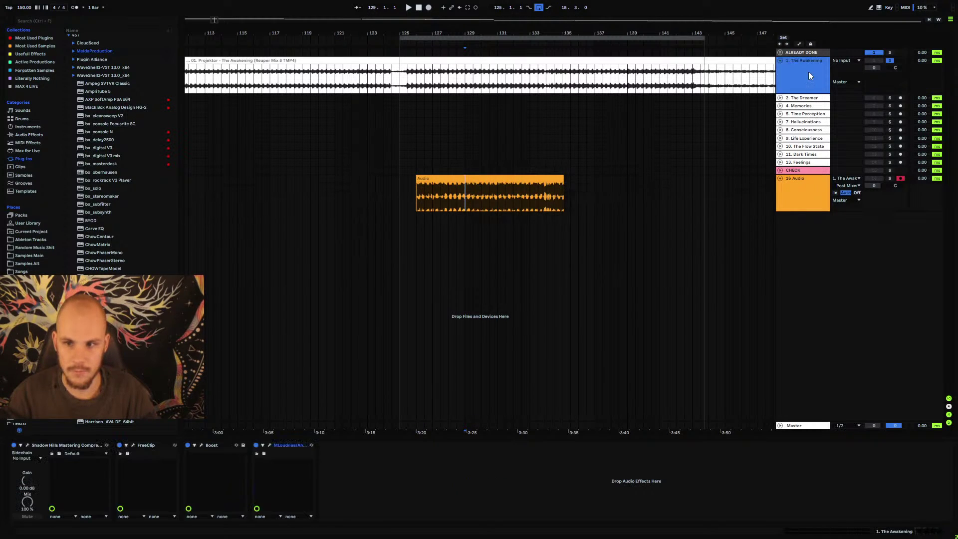
{"action": "left_click", "coordinate": [270, 445]}
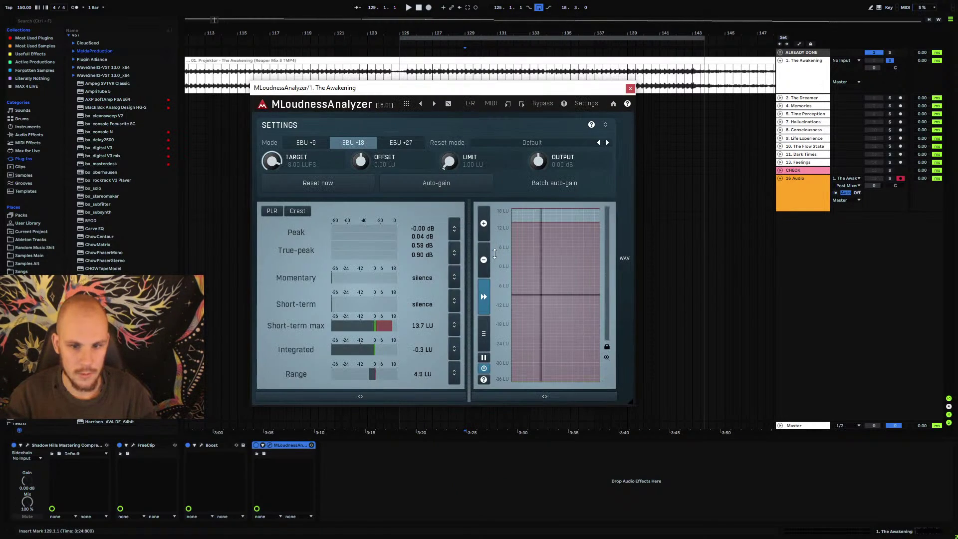
{"action": "left_click", "coordinate": [446, 74]}
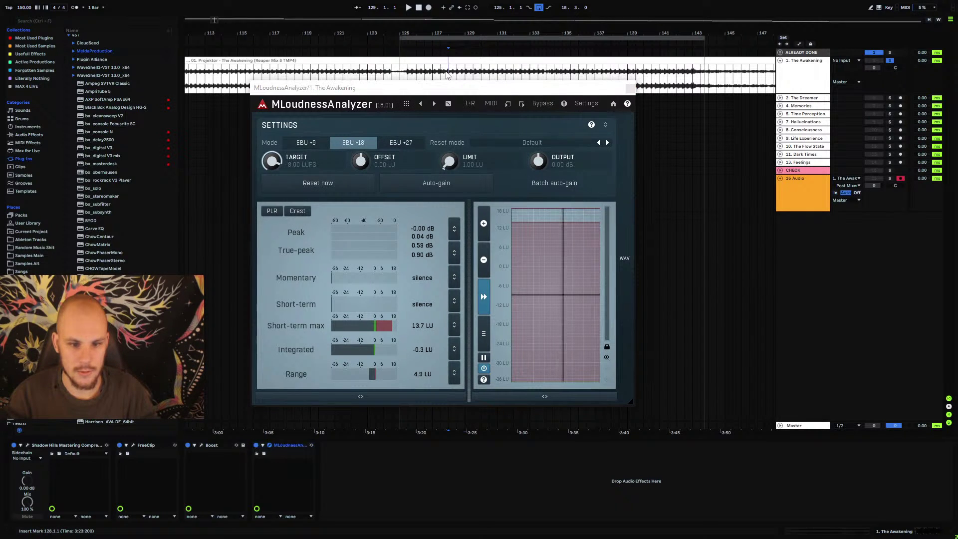
{"action": "key", "text": "space"}
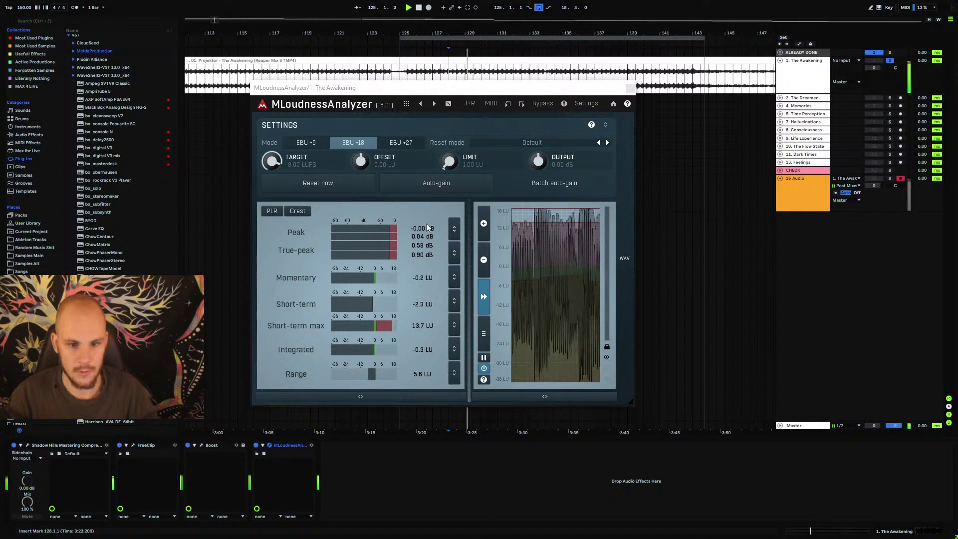
{"action": "left_click", "coordinate": [420, 241]}
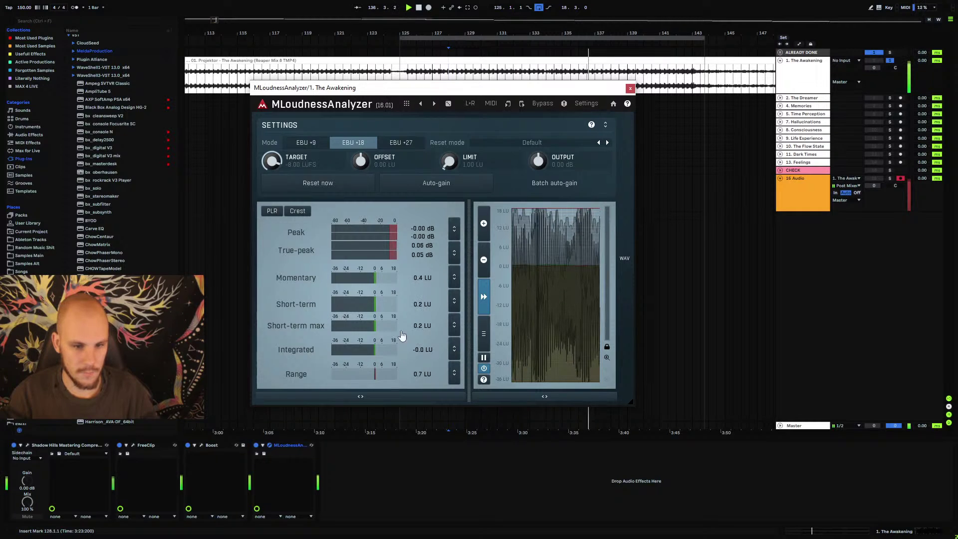
{"action": "left_click", "coordinate": [630, 89]}
- Extend the loop region's start back to bar 49 of The Awakening
{"action": "key", "text": "minus"}
{"action": "key", "text": "minus"}
{"action": "key", "text": "minus"}
{"action": "key", "text": "minus"}
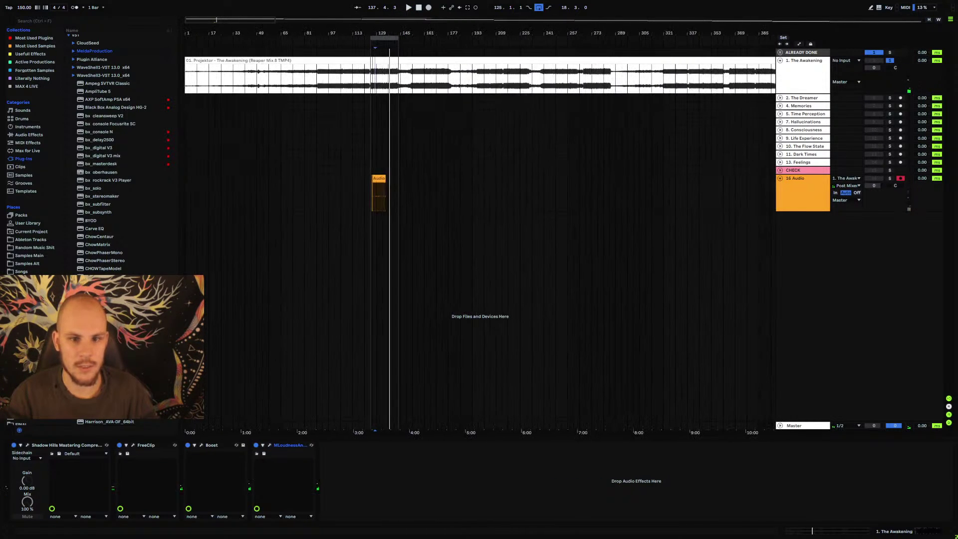
{"action": "left_click_drag", "start_coordinate": [368, 38], "coordinate": [303, 80]}
{"action": "left_click", "coordinate": [352, 138]}
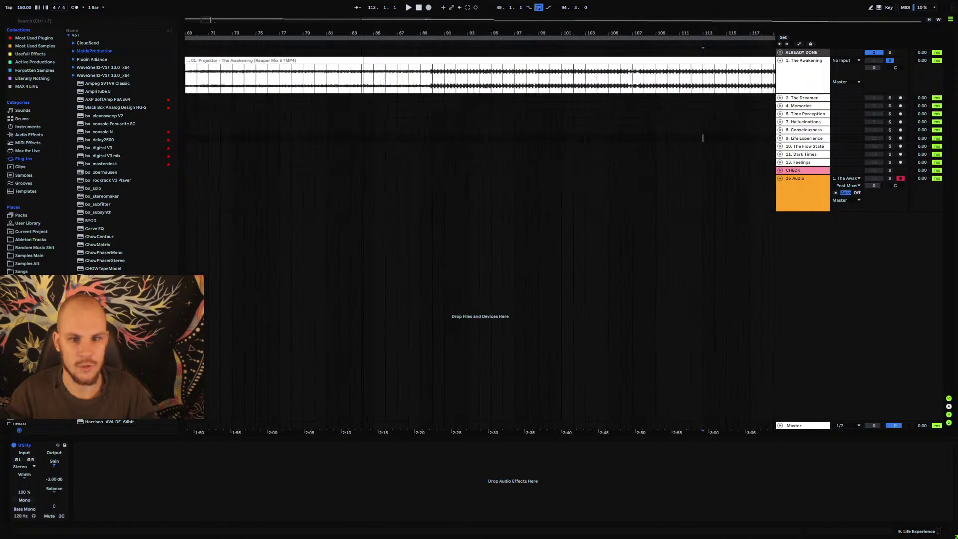
- Record a second passage of The Awakening onto the 18 Audio track from bar 88 to about bar 92
{"action": "left_click", "coordinate": [423, 87]}
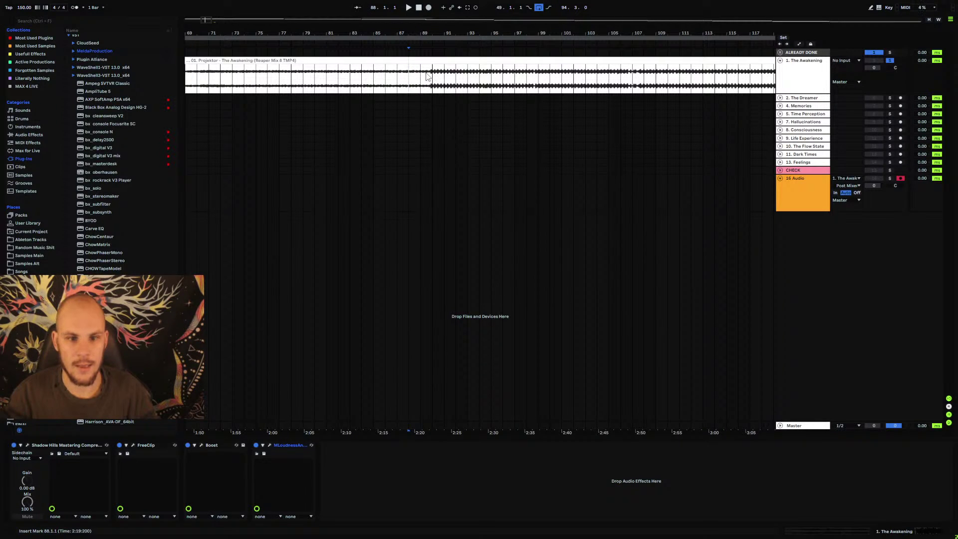
{"action": "left_click", "coordinate": [429, 8]}
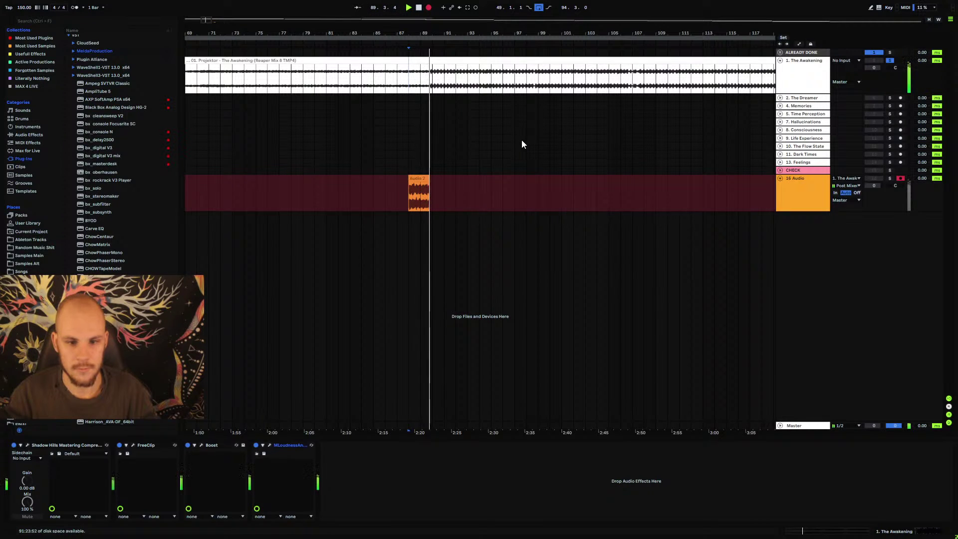
{"action": "left_click_drag", "start_coordinate": [428, 34], "coordinate": [440, 62]}
{"action": "key", "text": "space"}
{"action": "left_click_drag", "start_coordinate": [522, 31], "coordinate": [479, 65]}
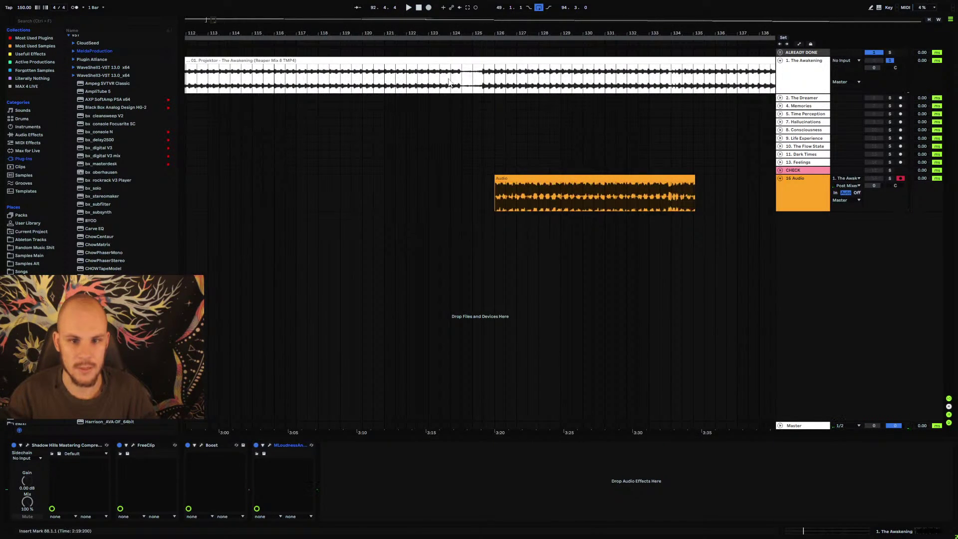
- Record The Awakening onto the orange Audio track from bar 124 to about bar 128, and extend the loop region's end to bar 205
{"action": "left_click", "coordinate": [427, 7]}
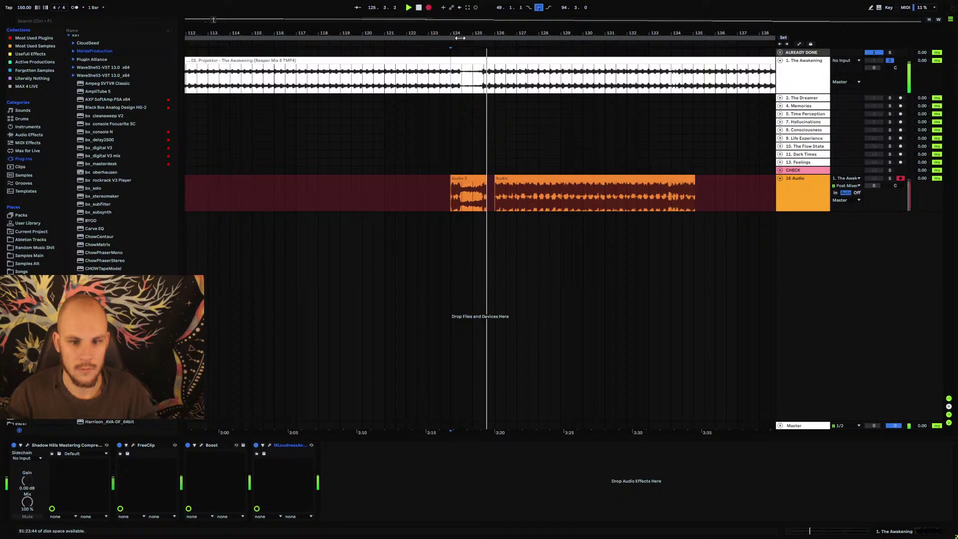
{"action": "left_click_drag", "start_coordinate": [474, 36], "coordinate": [437, 19]}
{"action": "left_click", "coordinate": [428, 7]}
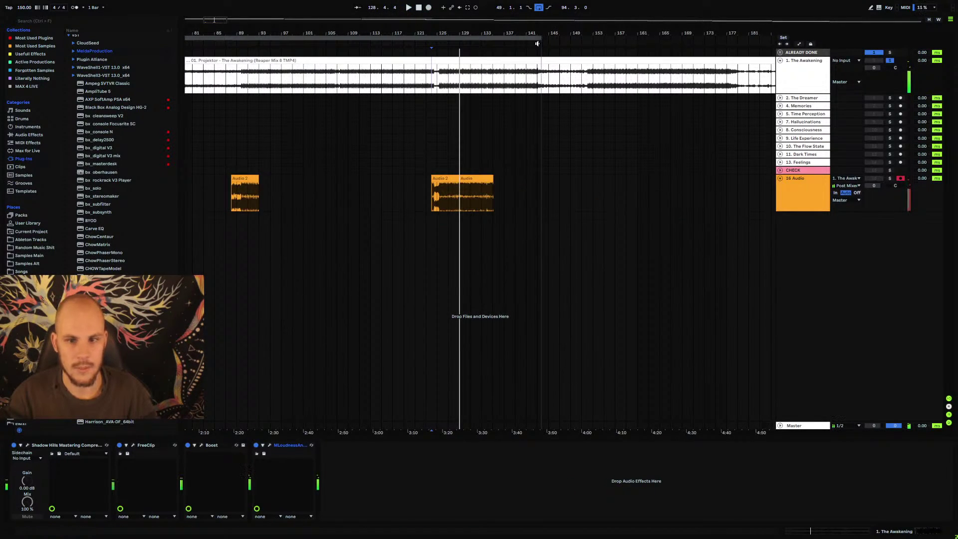
{"action": "left_click_drag", "start_coordinate": [537, 44], "coordinate": [651, 37]}
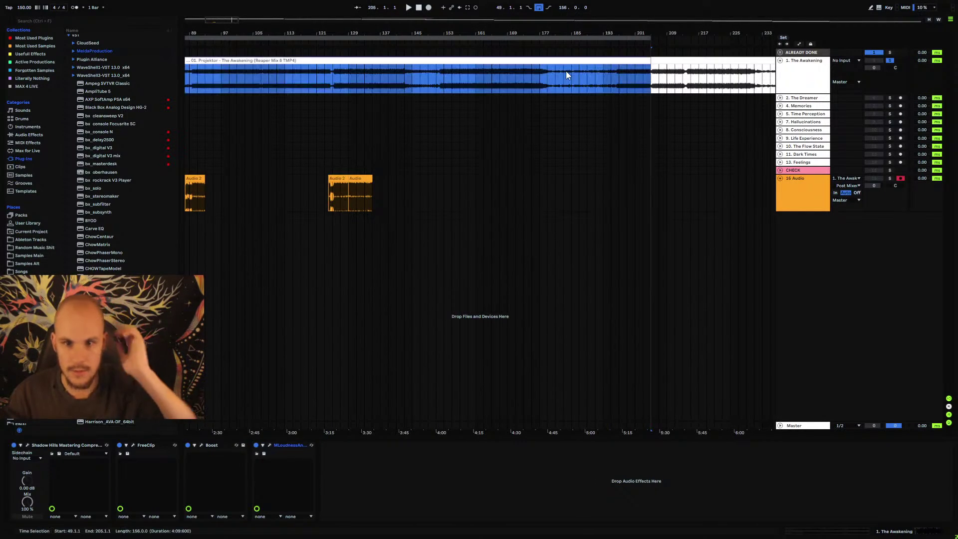
- Record another passage of The Awakening onto the orange Audio track from bar 177 to about bar 201
{"action": "left_click", "coordinate": [537, 84]}
{"action": "key", "text": "F9"}
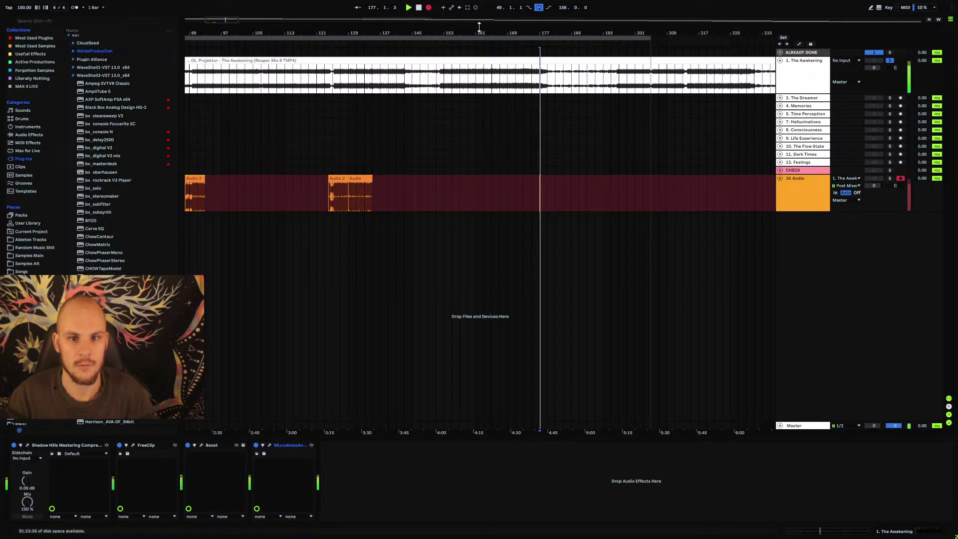
{"action": "left_click_drag", "start_coordinate": [558, 33], "coordinate": [559, 140]}
{"action": "left_click_drag", "start_coordinate": [474, 139], "coordinate": [444, 32]}
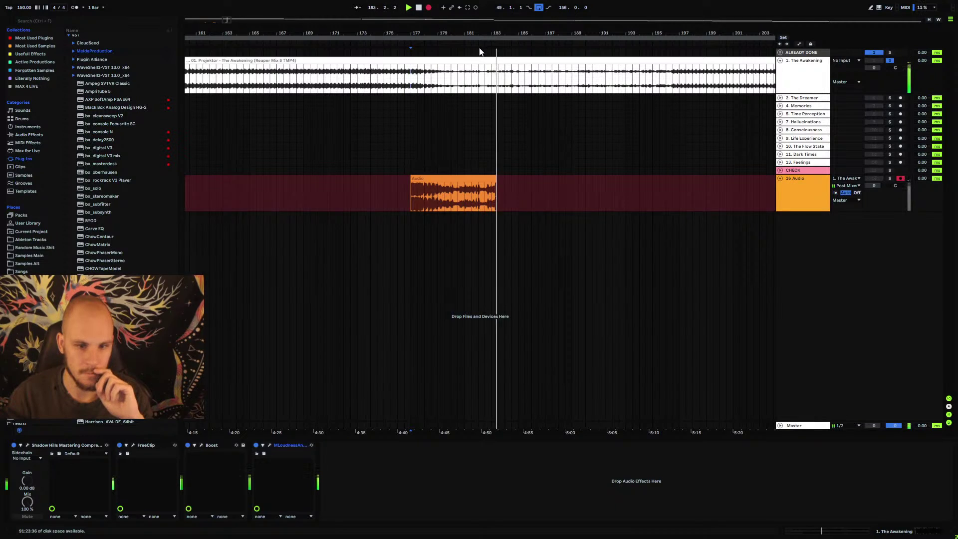
{"action": "left_click_drag", "start_coordinate": [506, 32], "coordinate": [502, 48]}
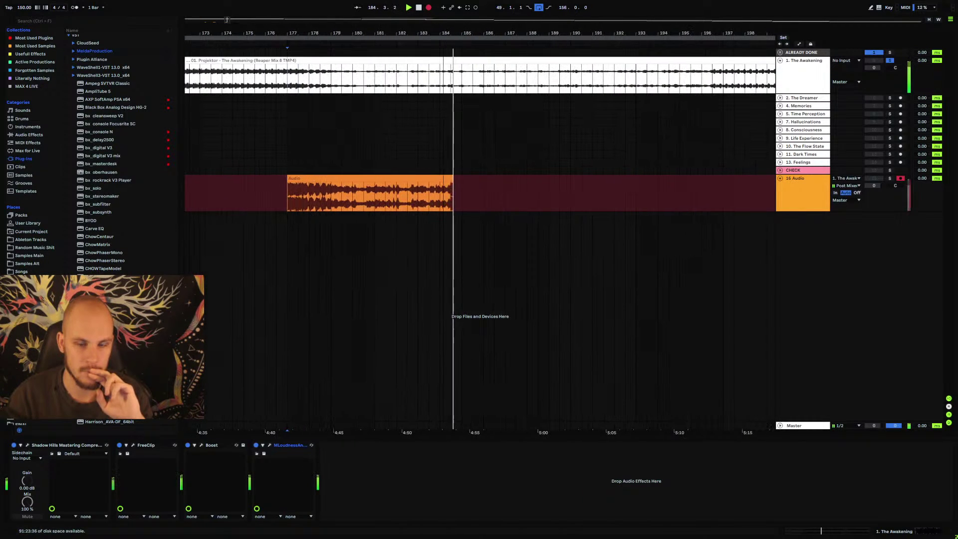
{"action": "key", "text": "minus"}
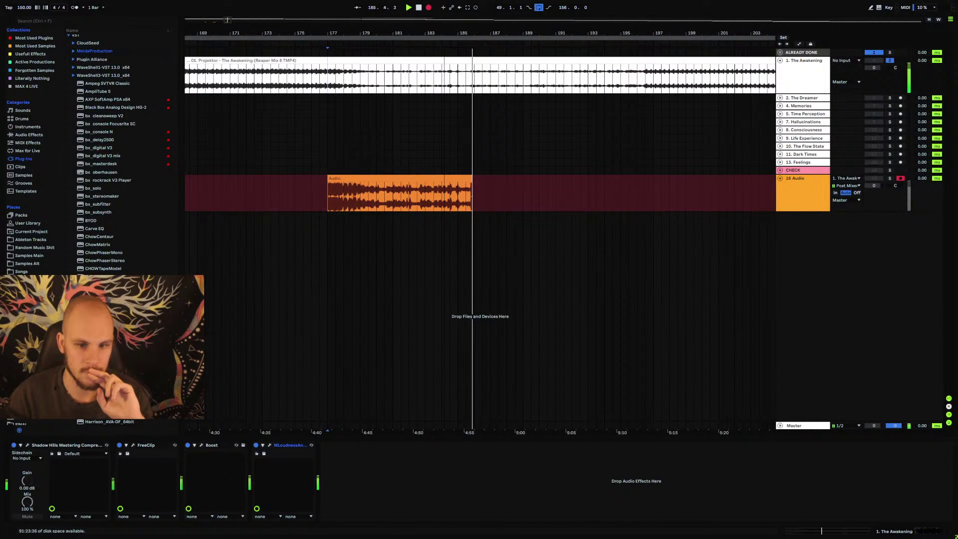
{"action": "key", "text": "minus"}
{"action": "key", "text": "minus"}
{"action": "key", "text": "minus"}
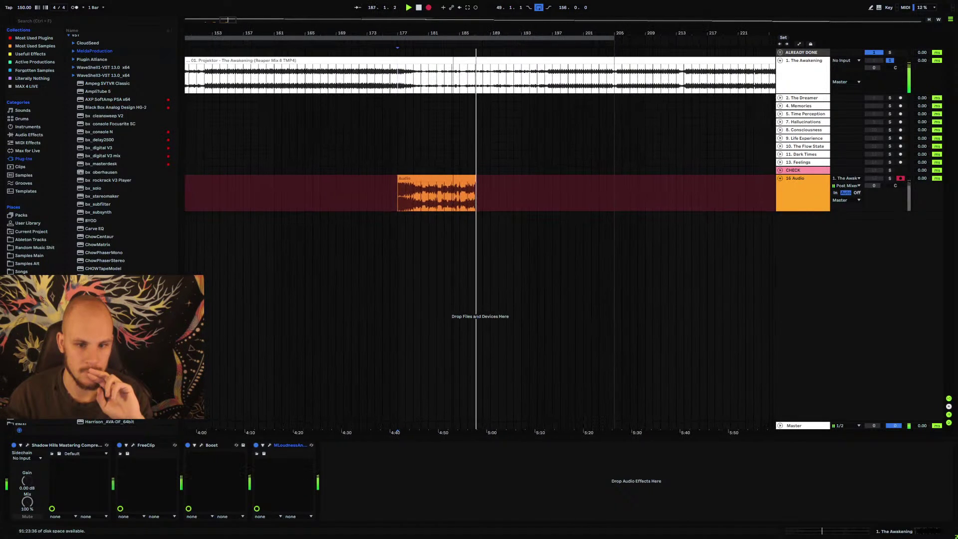
{"action": "left_click_drag", "start_coordinate": [482, 34], "coordinate": [483, 60]}
{"action": "key", "text": "minus"}
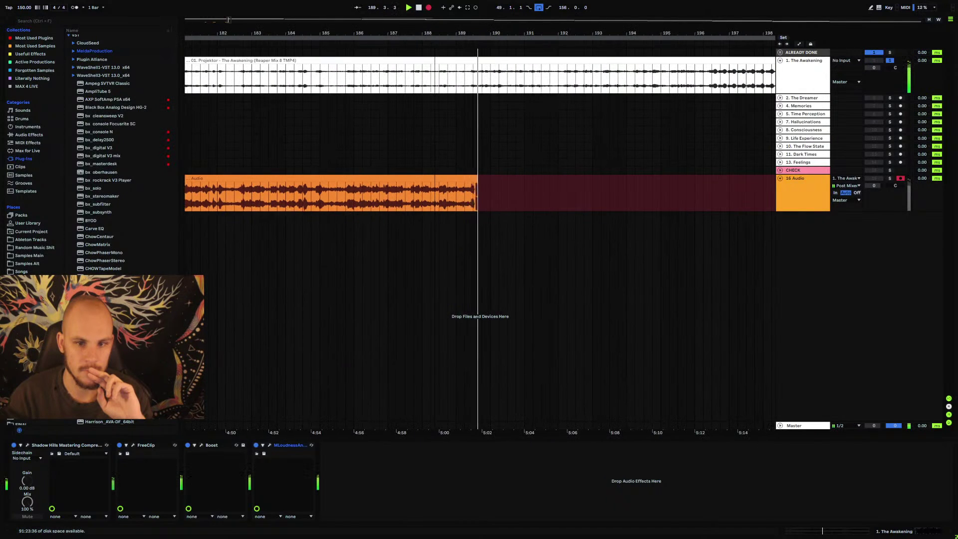
{"action": "key", "text": "minus"}
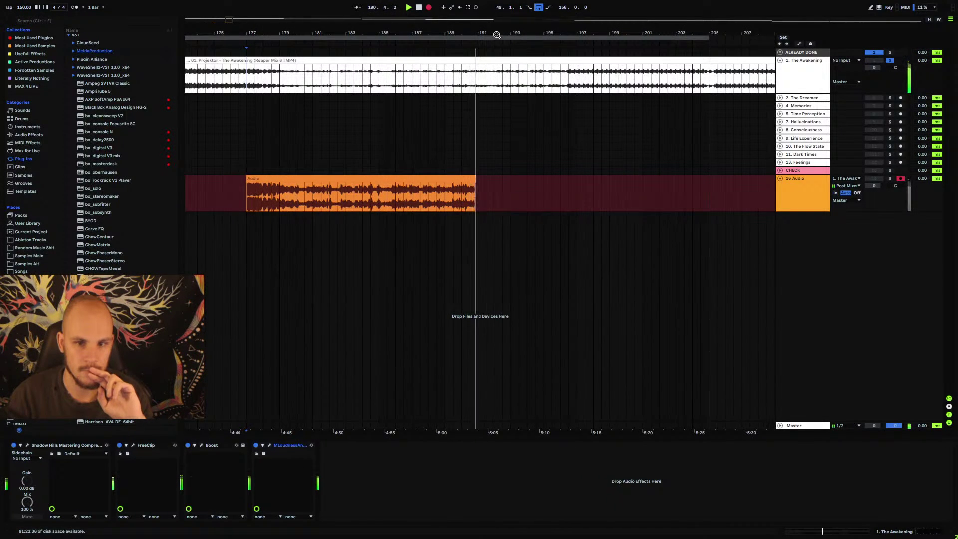
{"action": "left_click_drag", "start_coordinate": [498, 35], "coordinate": [476, 42]}
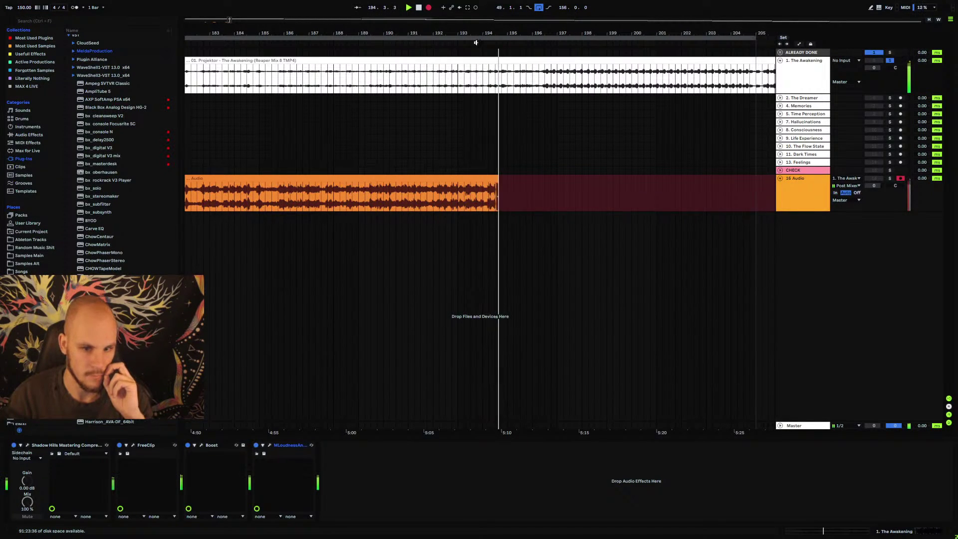
{"action": "left_click_drag", "start_coordinate": [535, 32], "coordinate": [534, 20]}
{"action": "key", "text": "plus"}
{"action": "key", "text": "plus"}
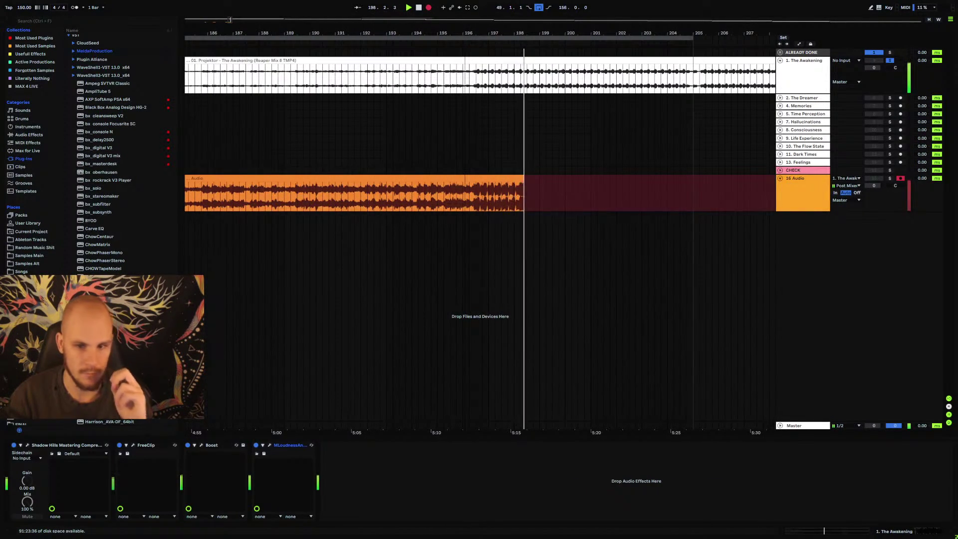
{"action": "left_click_drag", "start_coordinate": [466, 32], "coordinate": [484, 146]}
{"action": "key", "text": "F9"}
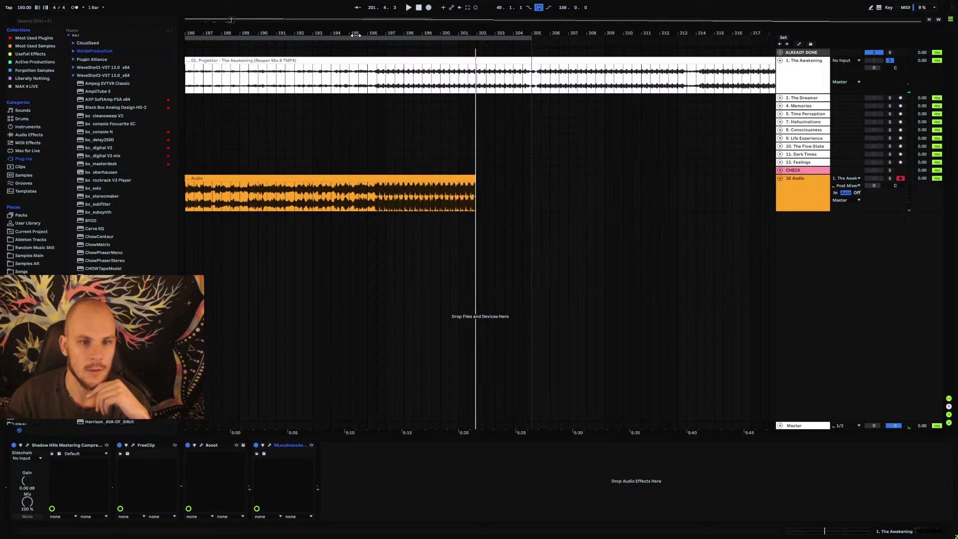
- Examine the waveform of the clip recorded between bars 177 and 201
{"action": "left_click_drag", "start_coordinate": [355, 35], "coordinate": [439, 20]}
{"action": "left_click", "coordinate": [448, 197]}
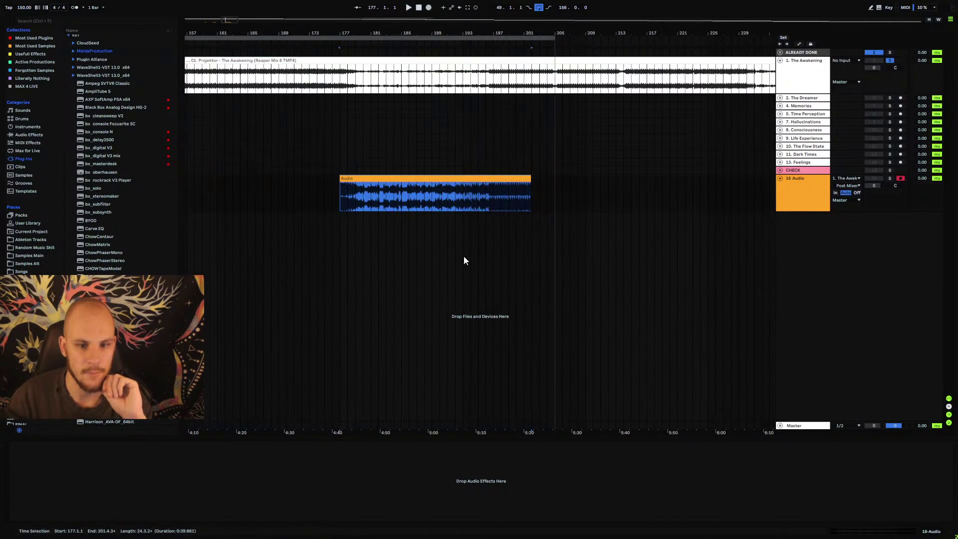
{"action": "left_click", "coordinate": [463, 260]}
{"action": "left_click_drag", "start_coordinate": [361, 35], "coordinate": [384, 20]}
- Record The Awakening from bar 133 to about bar 139 while setting Boost's input gain to +1.0
{"action": "left_click", "coordinate": [791, 77]}
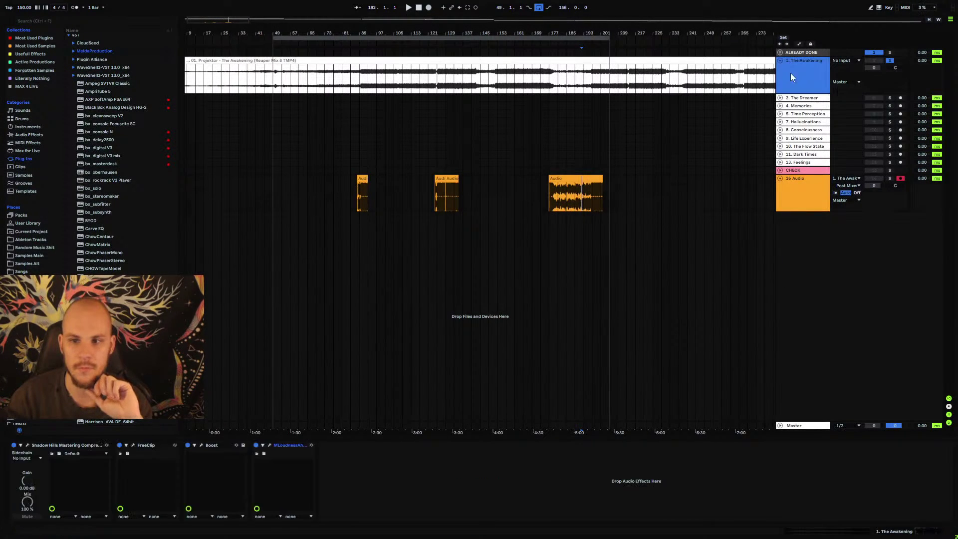
{"action": "left_click", "coordinate": [202, 445]}
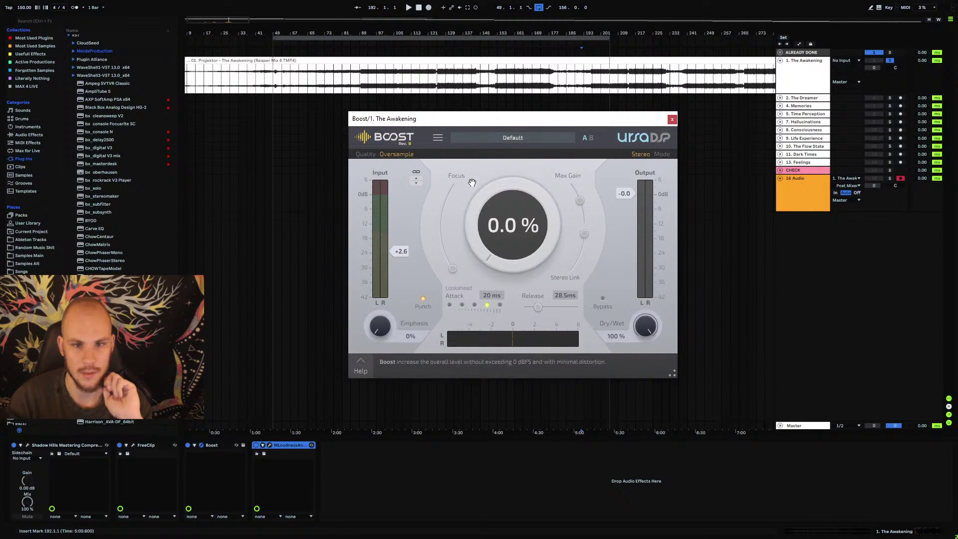
{"action": "left_click_drag", "start_coordinate": [491, 119], "coordinate": [562, 248]}
{"action": "left_click", "coordinate": [444, 91]}
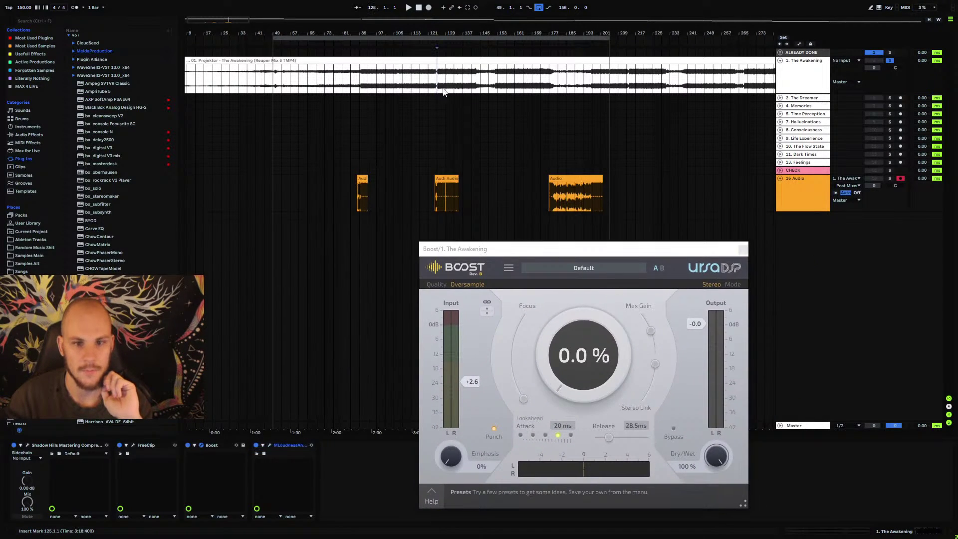
{"action": "left_click", "coordinate": [427, 7]}
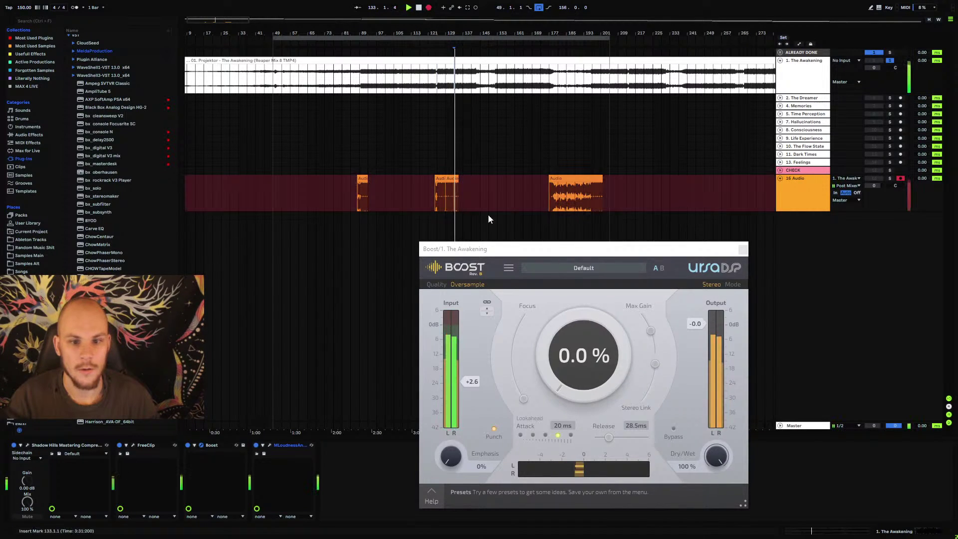
{"action": "left_click_drag", "start_coordinate": [472, 381], "coordinate": [472, 386]}
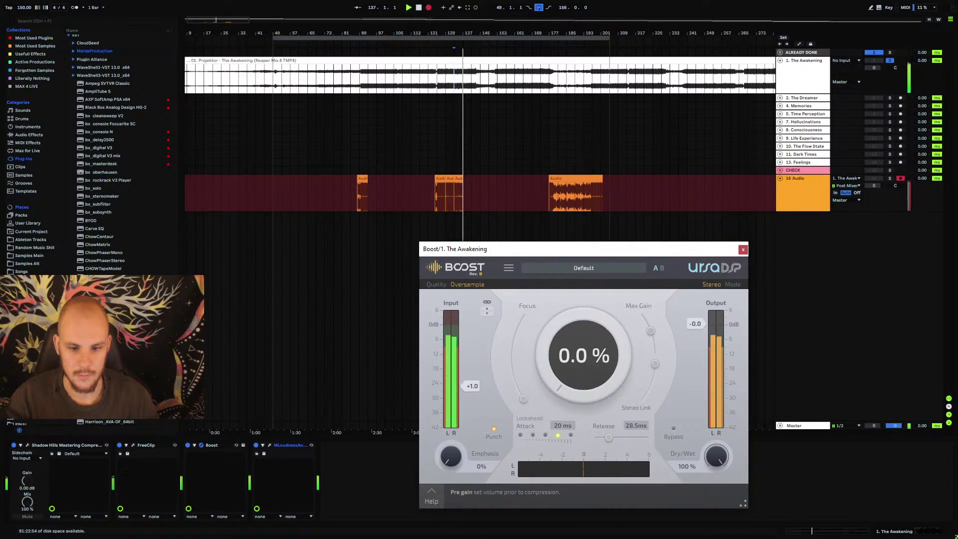
{"action": "mouse_move", "coordinate": [465, 33]}
{"action": "left_mouse_down"}
{"action": "mouse_move", "coordinate": [464, 118]}
{"action": "mouse_move", "coordinate": [465, 40]}
{"action": "left_mouse_up"}
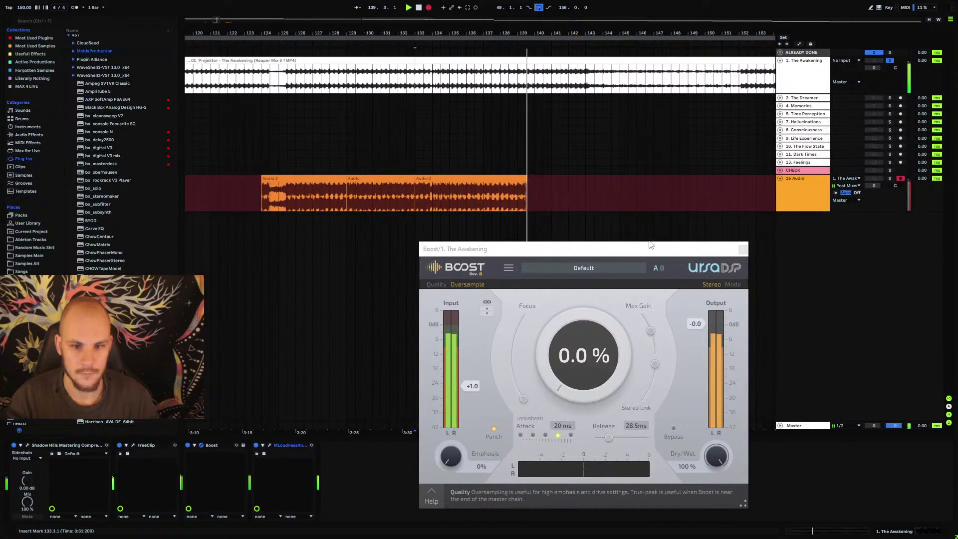
{"action": "key", "text": "space"}
- Close Boost, play The Awakening from bar 133 and check its peak and loudness readings in MLoudnessAnalyzer
{"action": "left_click", "coordinate": [743, 250]}
{"action": "left_click", "coordinate": [800, 77]}
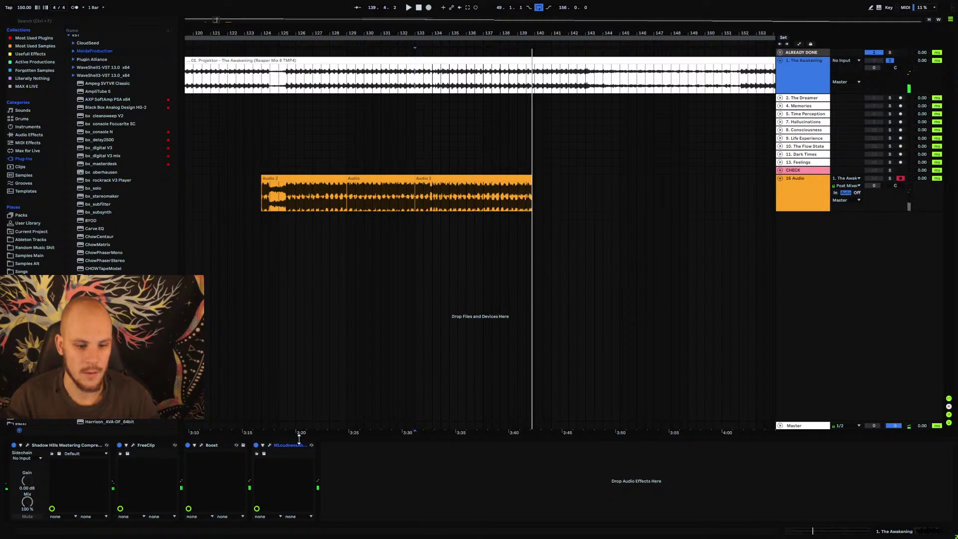
{"action": "key", "text": "space"}
{"action": "left_click", "coordinate": [269, 445]}
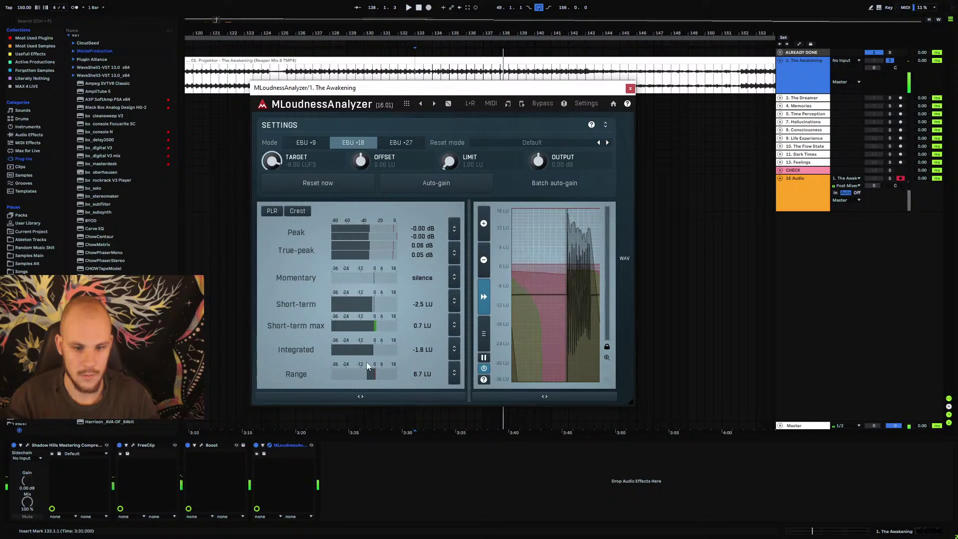
{"action": "left_click", "coordinate": [629, 88]}
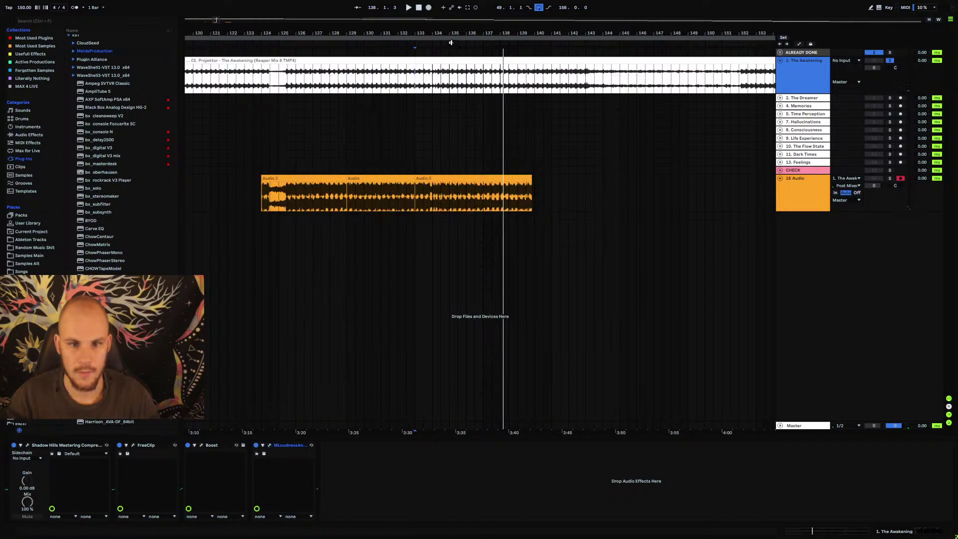
- Unfold the ALREADY DONE group and its three finished master tracks
{"action": "left_click_drag", "start_coordinate": [450, 43], "coordinate": [492, 31]}
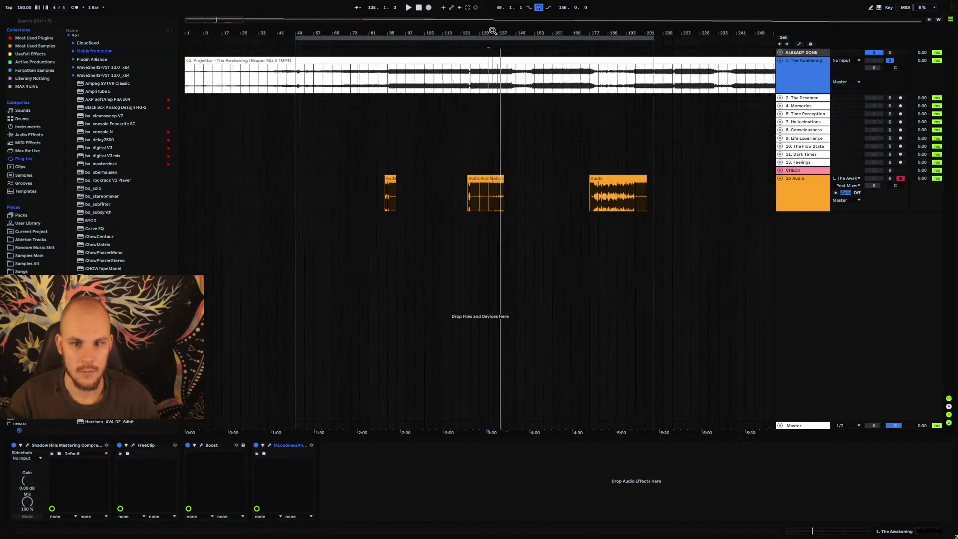
{"action": "left_click_drag", "start_coordinate": [563, 33], "coordinate": [618, 57]}
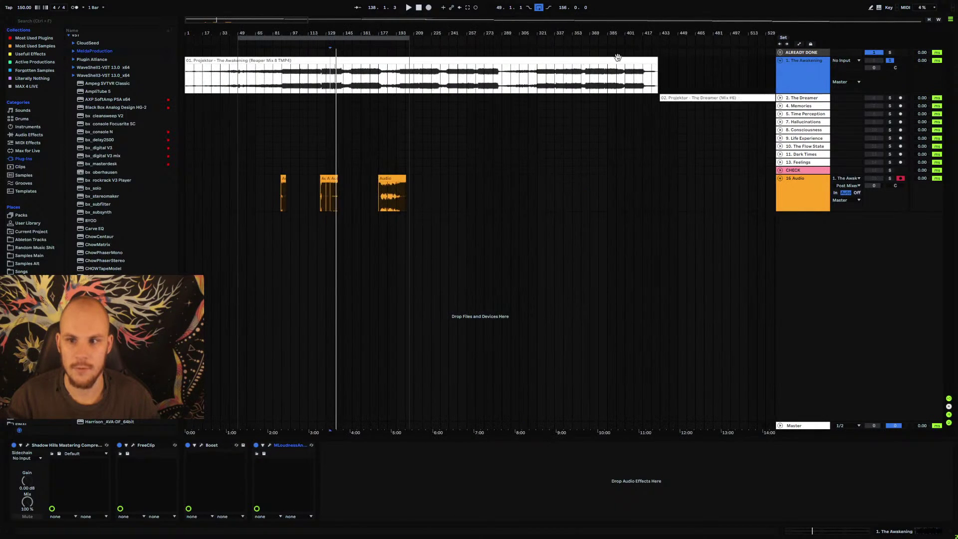
{"action": "left_click", "coordinate": [780, 53]}
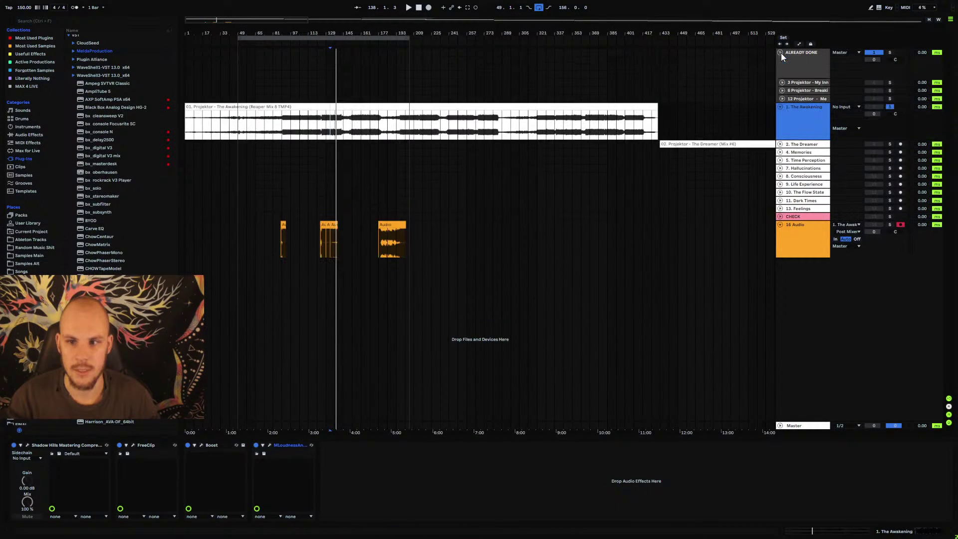
{"action": "left_click", "coordinate": [781, 83]}
{"action": "left_click", "coordinate": [782, 121]}
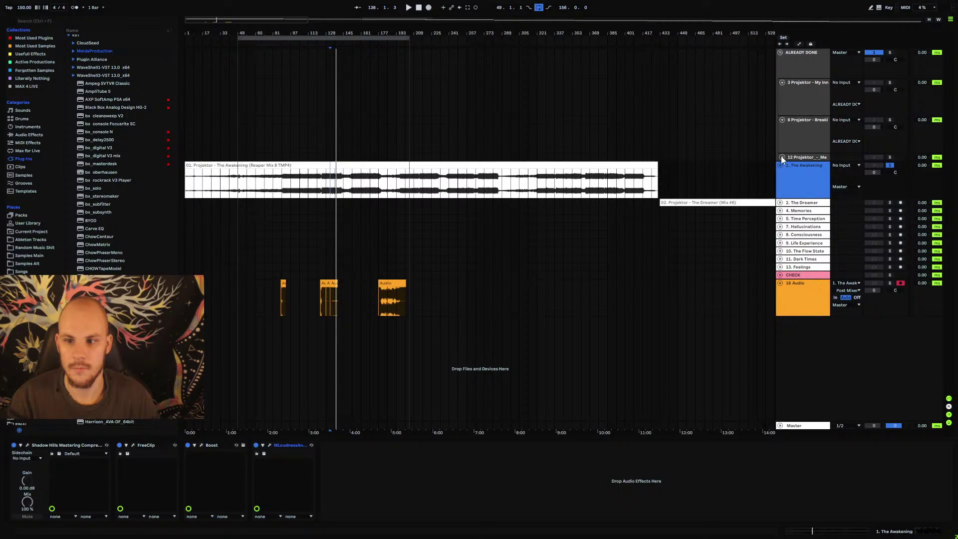
{"action": "left_click", "coordinate": [780, 157]}
- Examine the waveforms of the finished masters My Inner Jungle, Breaking the Habit and Mental Order
{"action": "left_click_drag", "start_coordinate": [474, 30], "coordinate": [469, 20]}
{"action": "left_click", "coordinate": [307, 145]}
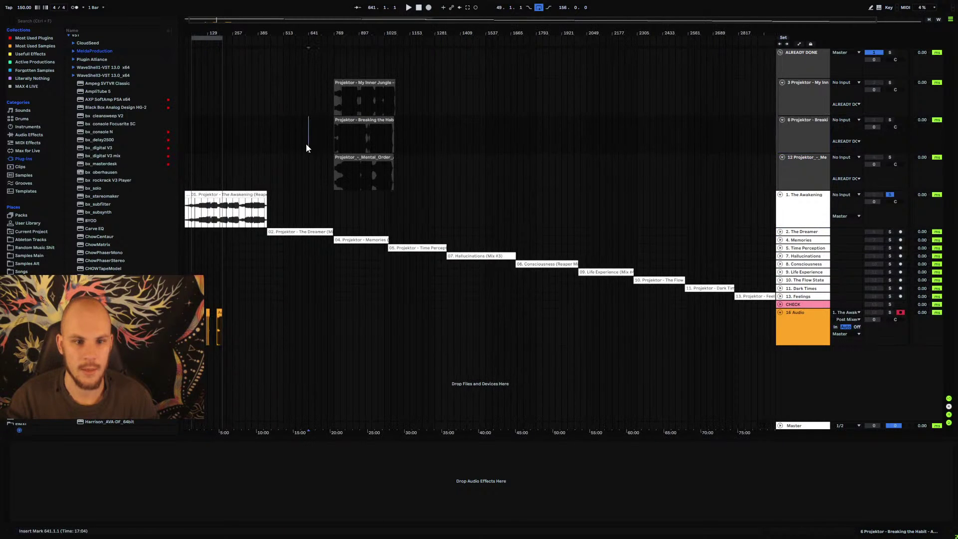
{"action": "left_click_drag", "start_coordinate": [330, 41], "coordinate": [329, 75]}
{"action": "left_click", "coordinate": [328, 129]}
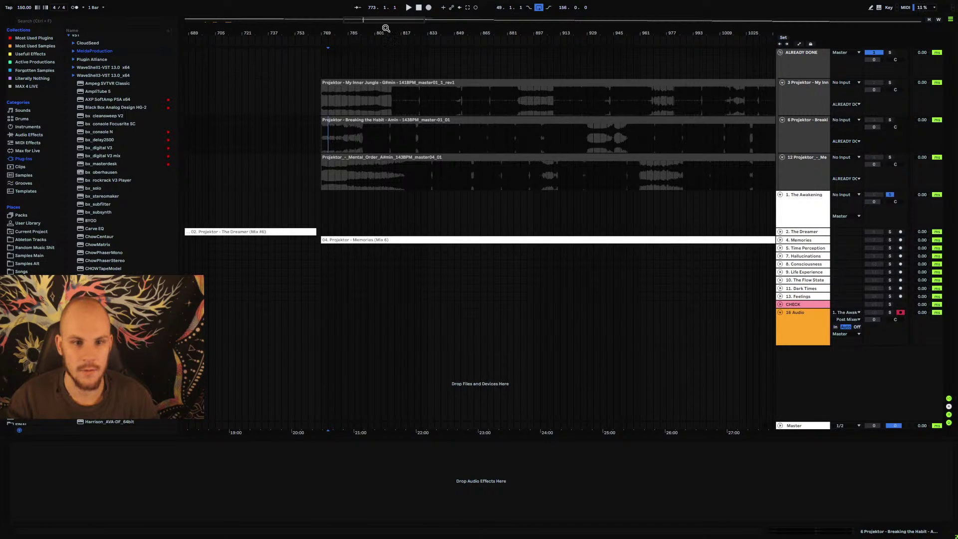
{"action": "left_click_drag", "start_coordinate": [385, 29], "coordinate": [403, 64]}
- Set the input gain of Boost on The Awakening to +2.5 and close the plug-in
{"action": "left_click_drag", "start_coordinate": [239, 33], "coordinate": [233, 95]}
{"action": "left_click", "coordinate": [798, 206]}
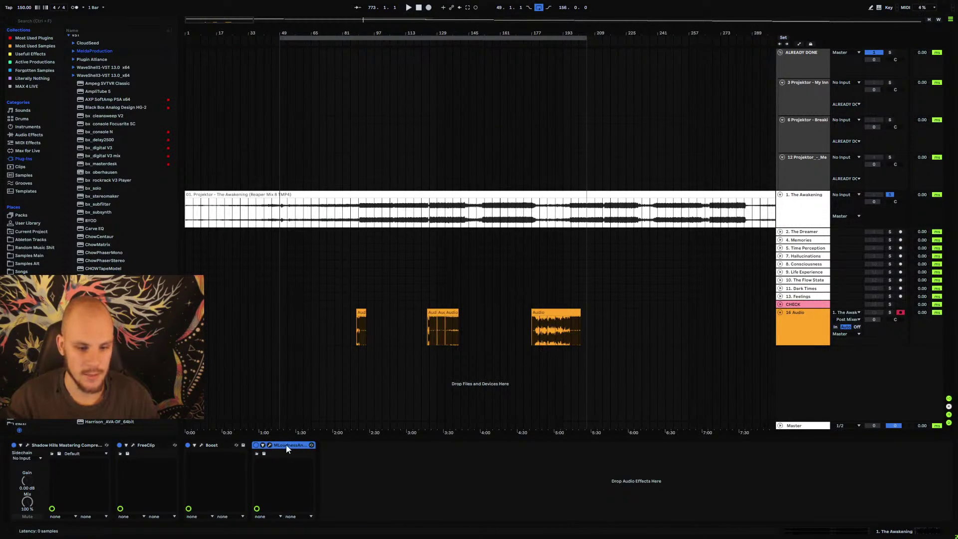
{"action": "left_click", "coordinate": [200, 445]}
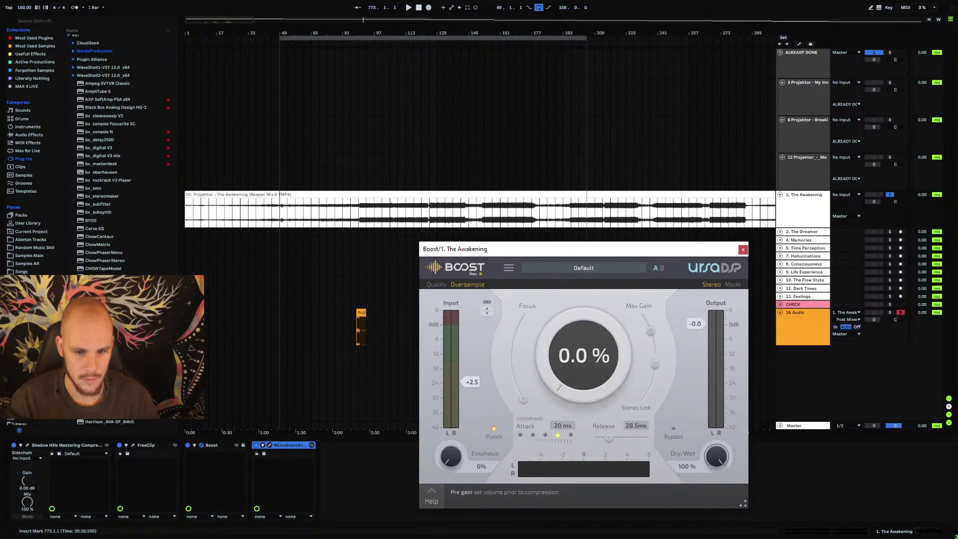
{"action": "left_click", "coordinate": [743, 249]}
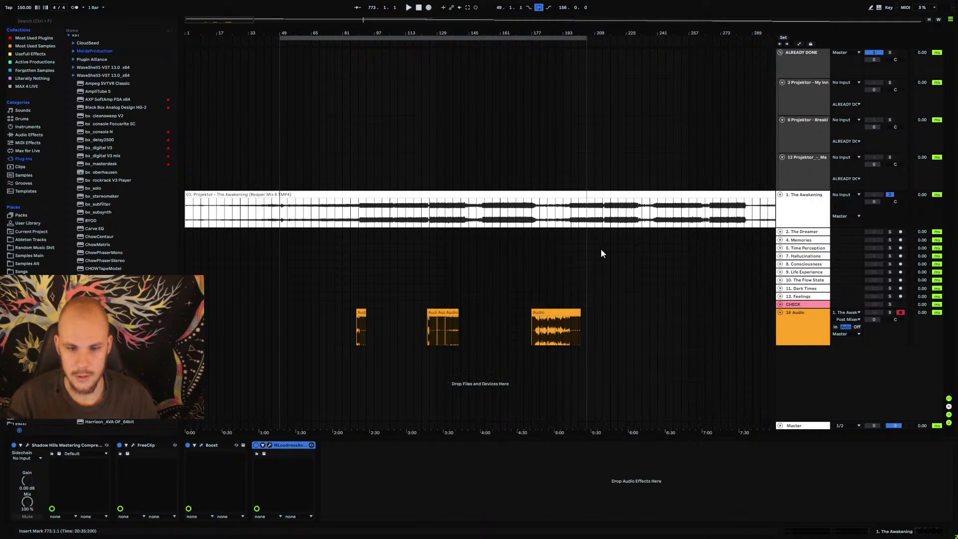
- Play The Awakening from bar 321, where its last loud section starts
{"action": "left_click", "coordinate": [413, 297]}
{"action": "left_click", "coordinate": [531, 331]}
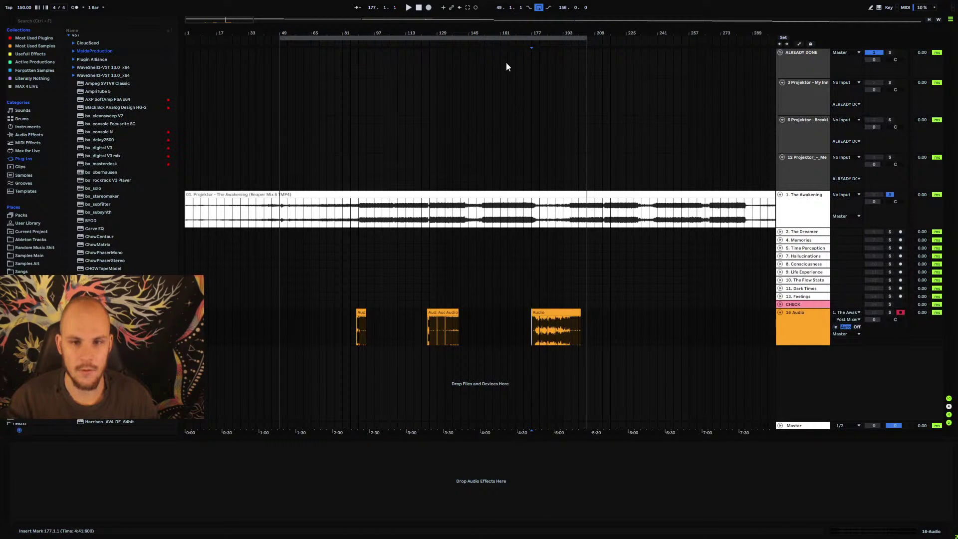
{"action": "key", "text": "minus"}
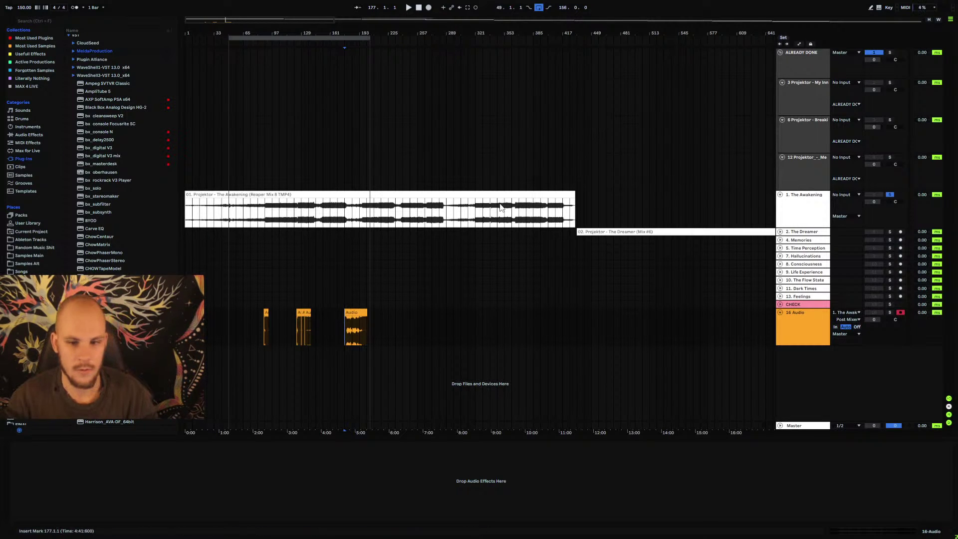
{"action": "left_click", "coordinate": [477, 211]}
{"action": "key", "text": "space"}
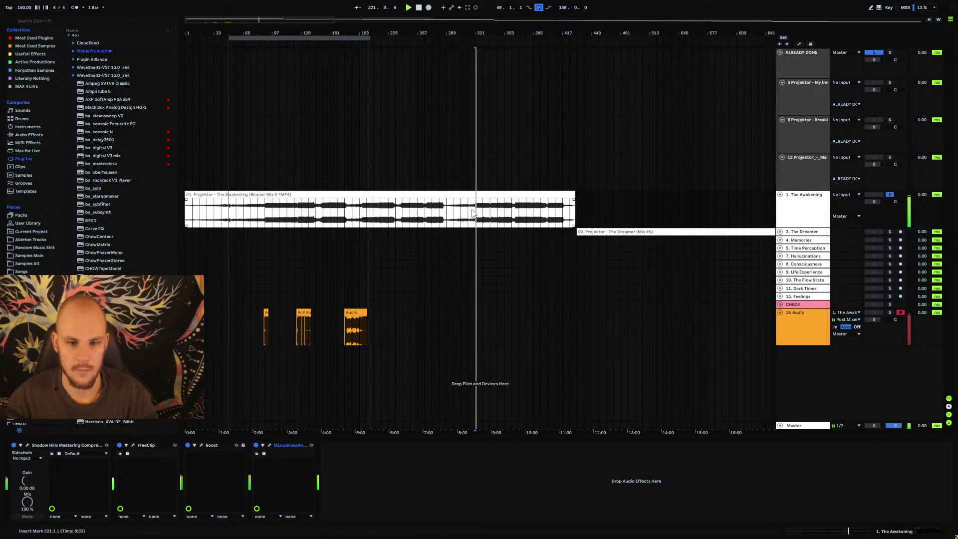
- Record the processed output of The Awakening onto the 16 Audio track, starting from bar 313
{"action": "left_click", "coordinate": [427, 8]}
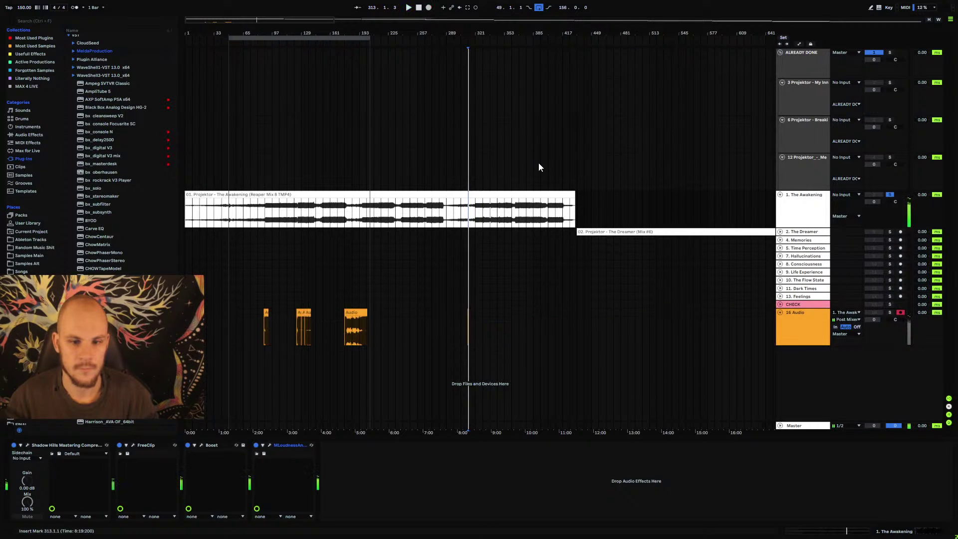
{"action": "left_click", "coordinate": [428, 7]}
{"action": "key", "text": "plus"}
{"action": "key", "text": "plus"}
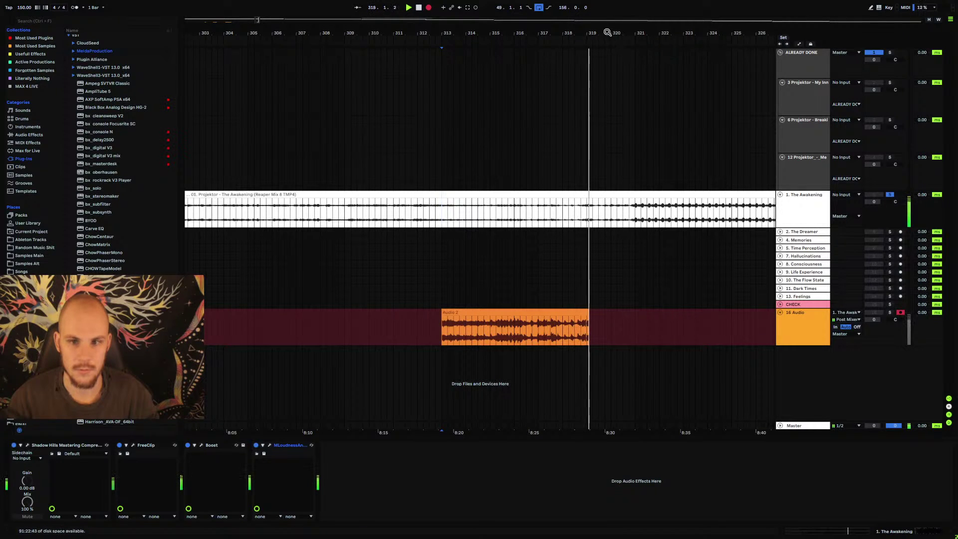
- Examine the recorded waveform on 16 Audio where the quiet passage turns into the loud section around bar 321
{"action": "mouse_move", "coordinate": [607, 33]}
{"action": "left_mouse_down"}
{"action": "mouse_move", "coordinate": [607, 62]}
{"action": "mouse_move", "coordinate": [607, 50]}
{"action": "left_mouse_up"}
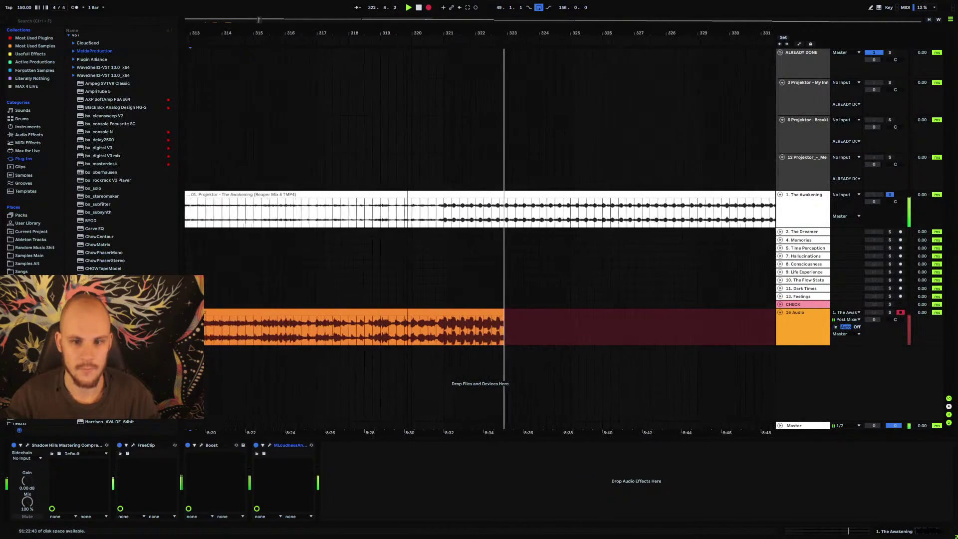
{"action": "key", "text": "plus"}
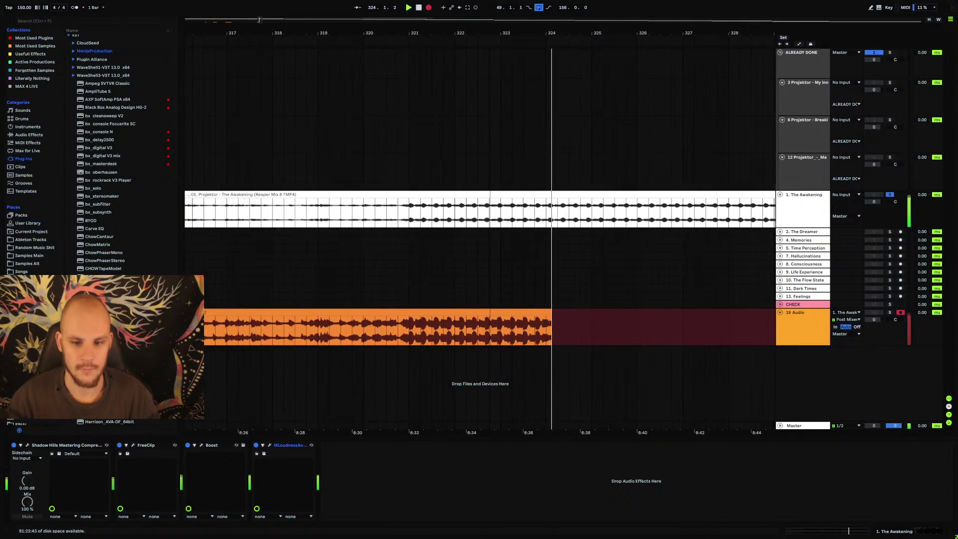
{"action": "key", "text": "minus"}
{"action": "key", "text": "minus"}
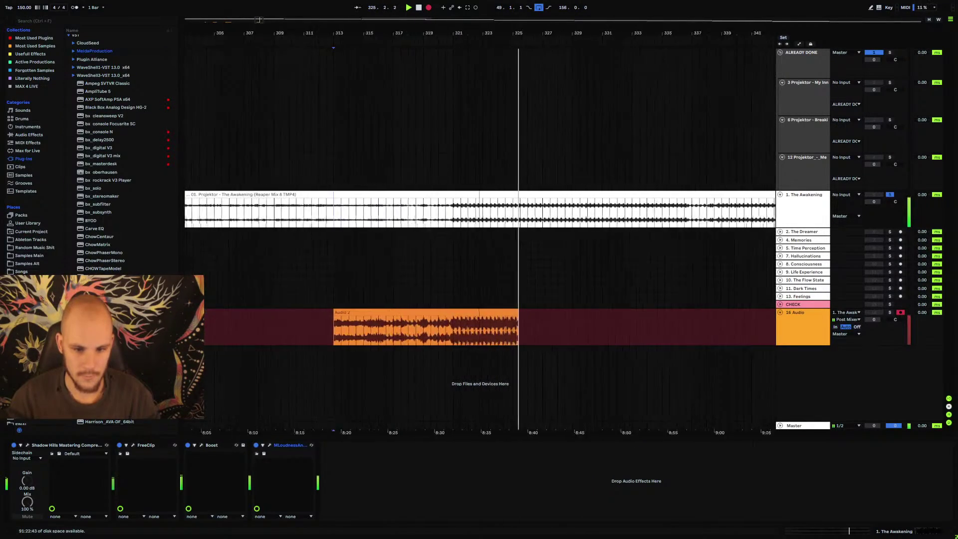
{"action": "key", "text": "plus"}
{"action": "key", "text": "plus"}
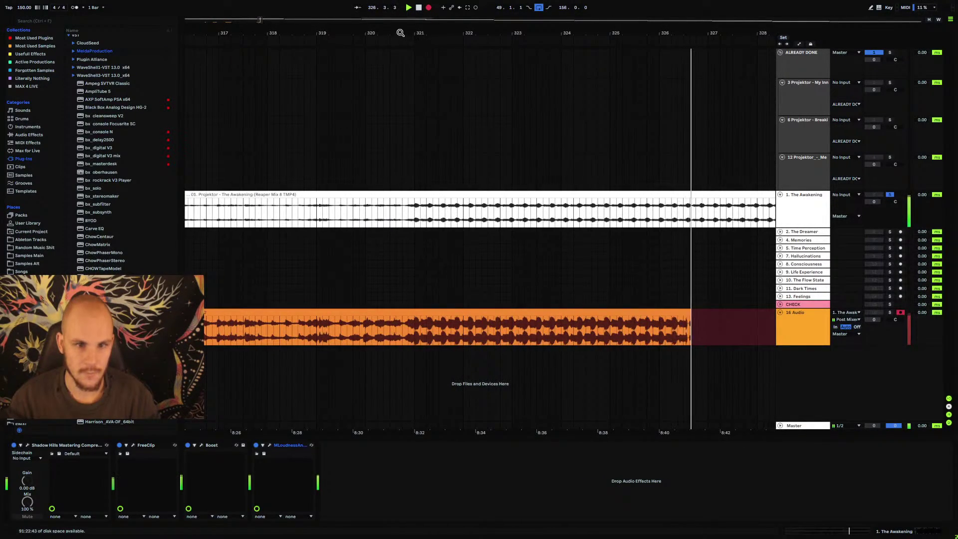
{"action": "left_click_drag", "start_coordinate": [400, 32], "coordinate": [392, 75]}
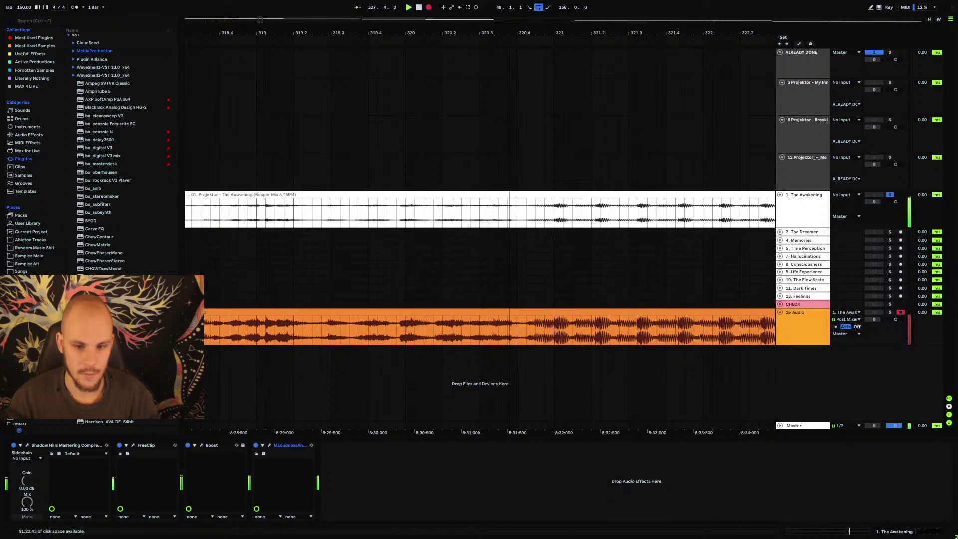
{"action": "key", "text": "minus"}
{"action": "key", "text": "minus"}
{"action": "key", "text": "minus"}
{"action": "key", "text": "minus"}
{"action": "key", "text": "minus"}
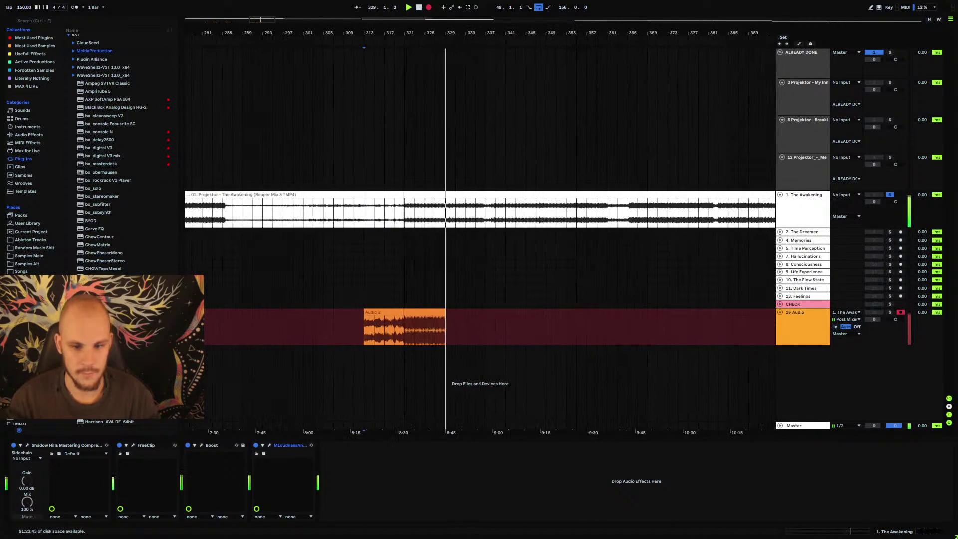
- Examine the recorded loud section from about bar 327 onward, and the rest of The Awakening up to its end
{"action": "key", "text": "minus"}
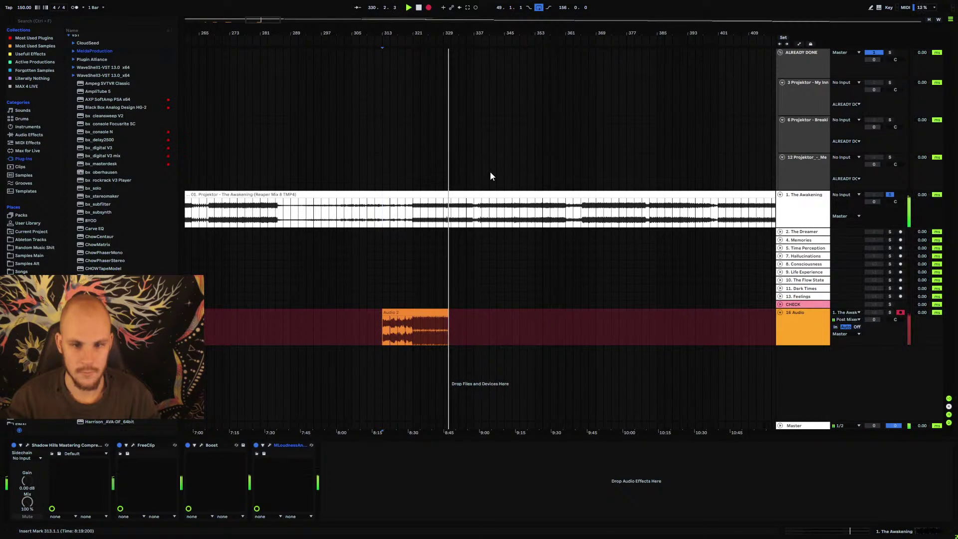
{"action": "left_click_drag", "start_coordinate": [447, 32], "coordinate": [447, 80]}
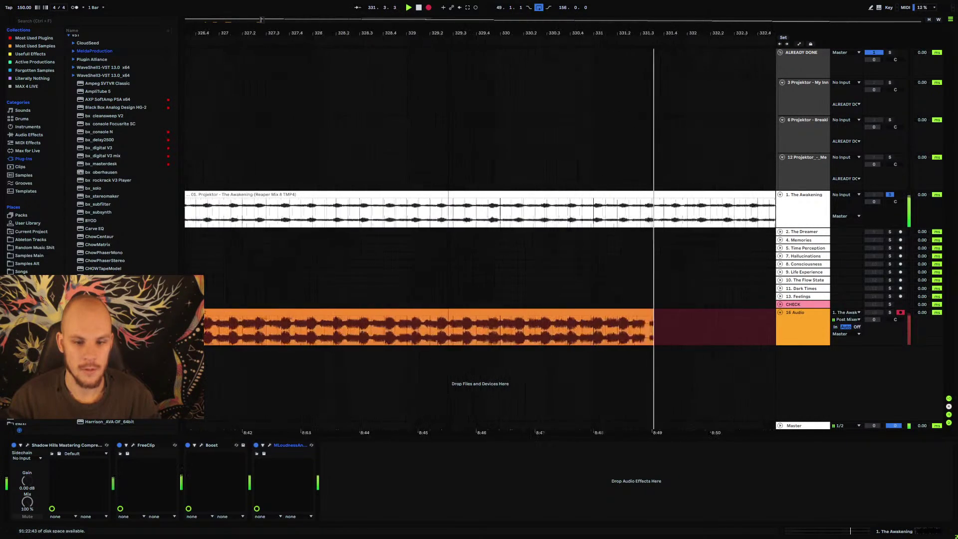
{"action": "key", "text": "minus"}
{"action": "key", "text": "minus"}
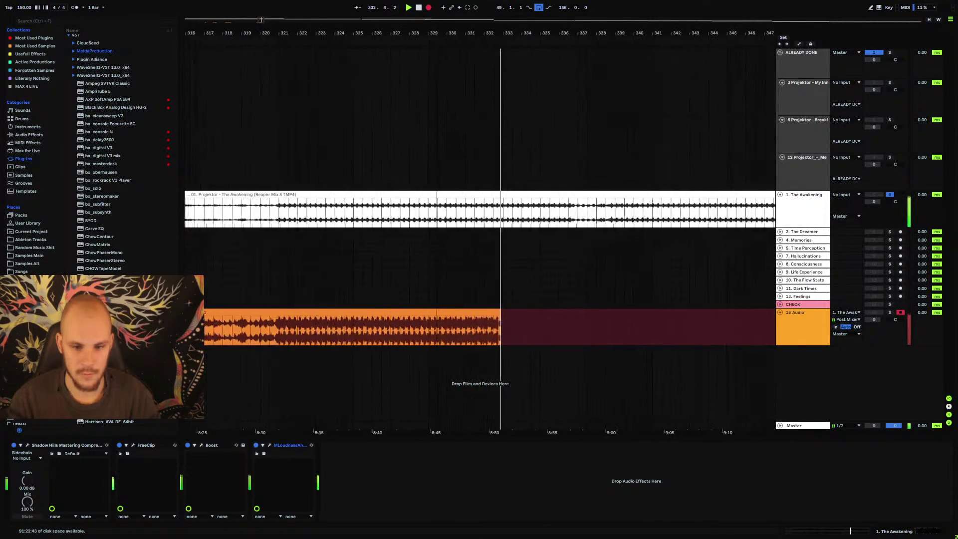
{"action": "key", "text": "minus"}
{"action": "key", "text": "minus"}
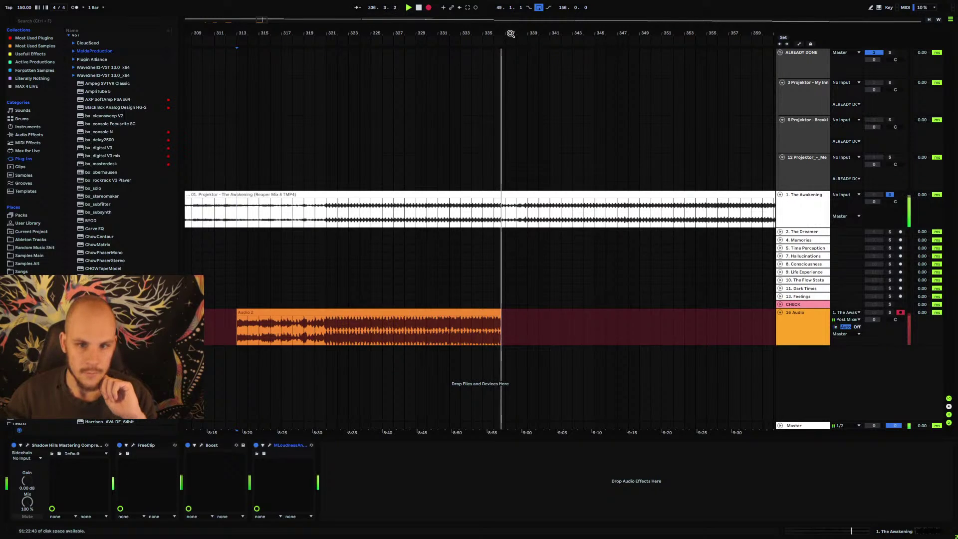
{"action": "mouse_move", "coordinate": [510, 33]}
{"action": "left_mouse_down"}
{"action": "mouse_move", "coordinate": [510, 83]}
{"action": "mouse_move", "coordinate": [510, 35]}
{"action": "left_mouse_up"}
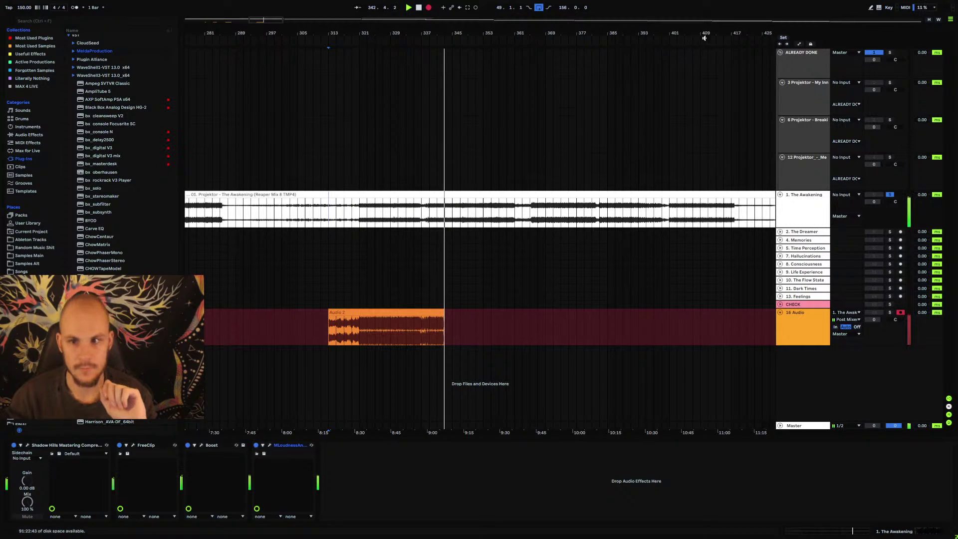
{"action": "left_click_drag", "start_coordinate": [704, 36], "coordinate": [533, 40]}
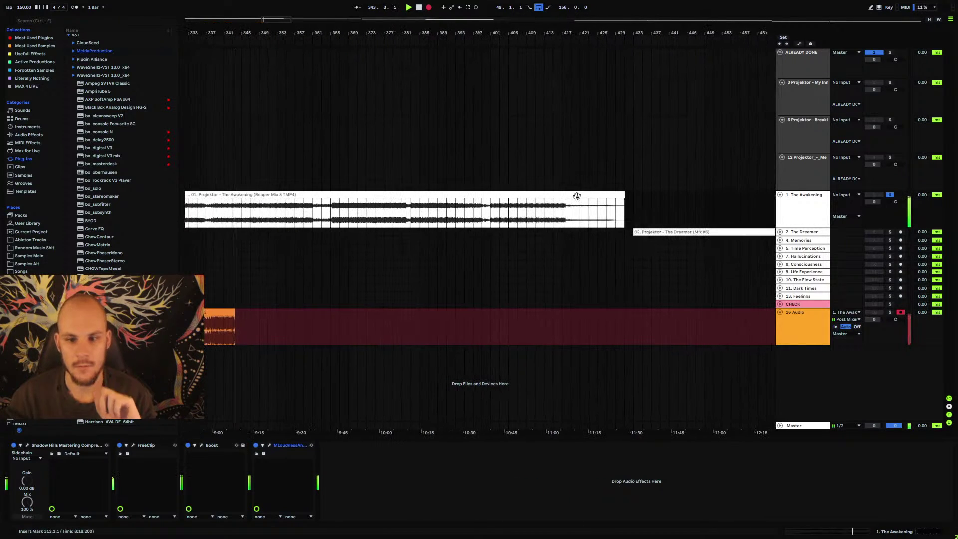
- Record the ending of The Awakening onto the 16 Audio track, starting at bar 417
{"action": "key", "text": "space"}
{"action": "left_click", "coordinate": [564, 218]}
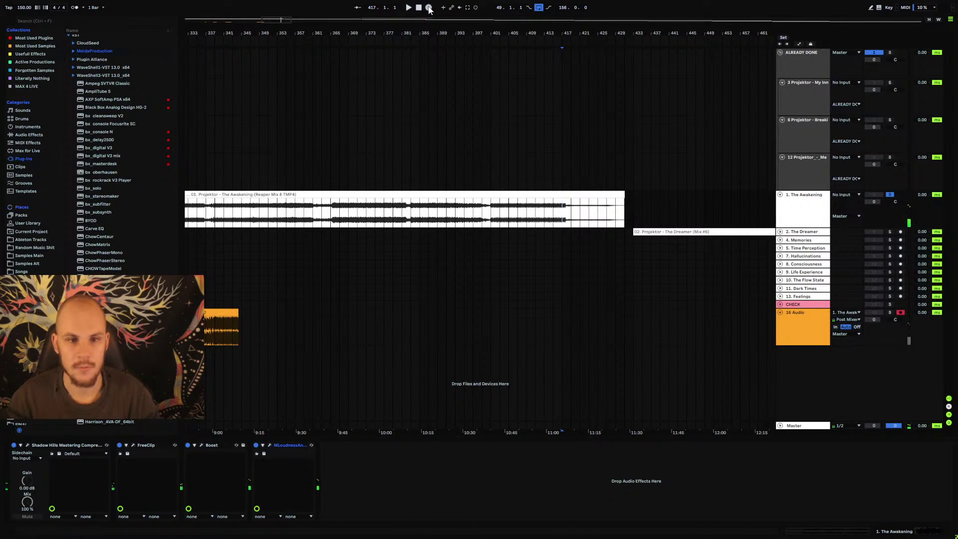
{"action": "left_click", "coordinate": [429, 8]}
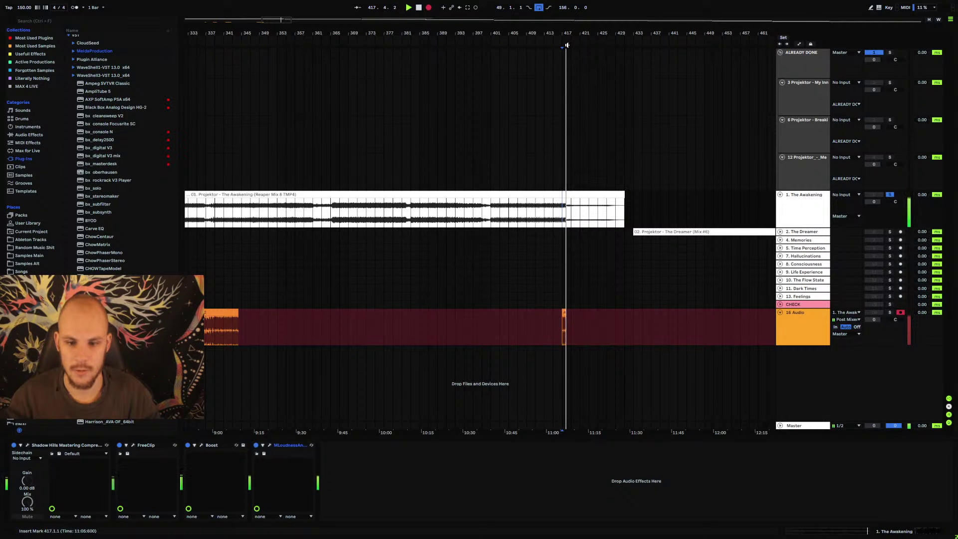
{"action": "key", "text": "plus"}
{"action": "key", "text": "plus"}
{"action": "key", "text": "plus"}
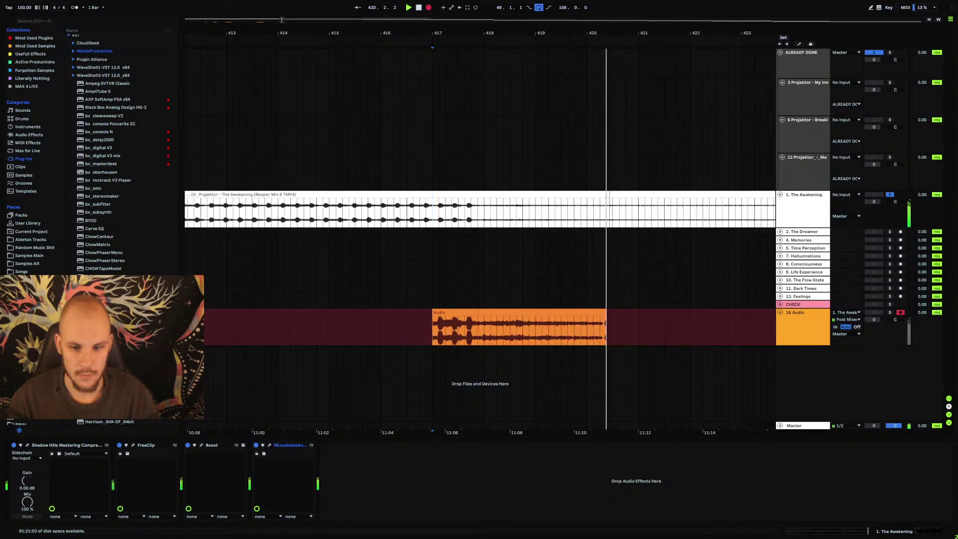
{"action": "key", "text": "space"}
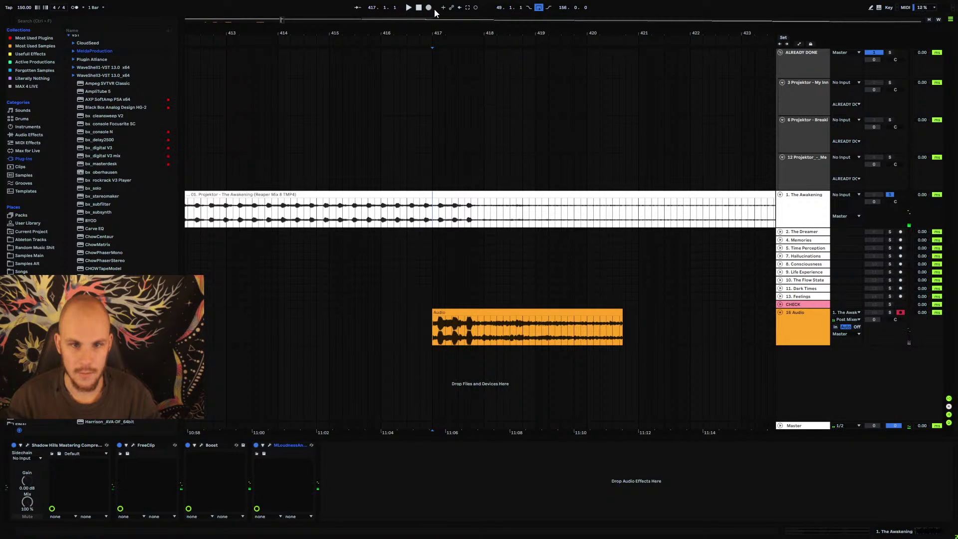
{"action": "left_click", "coordinate": [429, 8]}
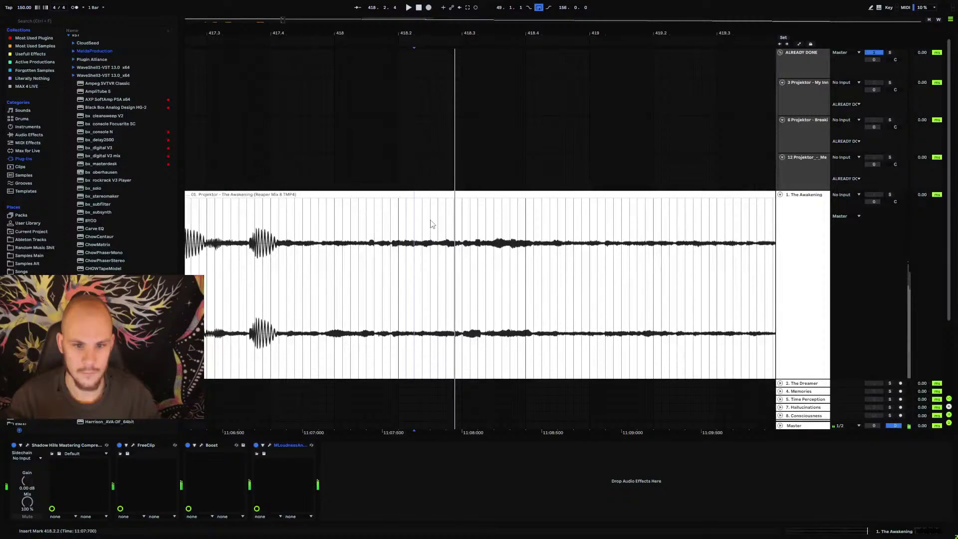
- Play short passages of The Awakening clip around bar 418.2 to narrow down where the audio glitch occurs
{"action": "left_click", "coordinate": [430, 249]}
{"action": "key", "text": "space"}
{"action": "key", "text": "space"}
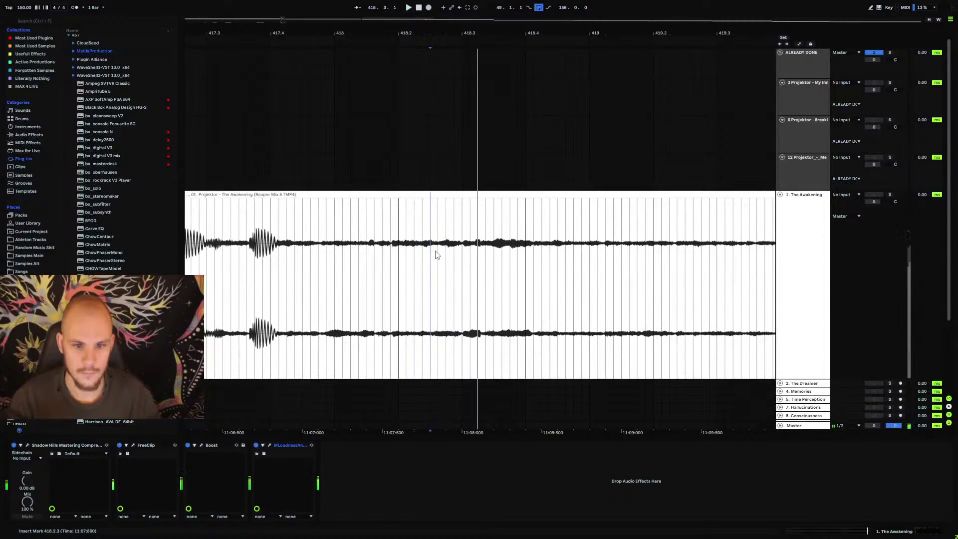
{"action": "left_click", "coordinate": [435, 254]}
{"action": "key", "text": "space"}
{"action": "key", "text": "space"}
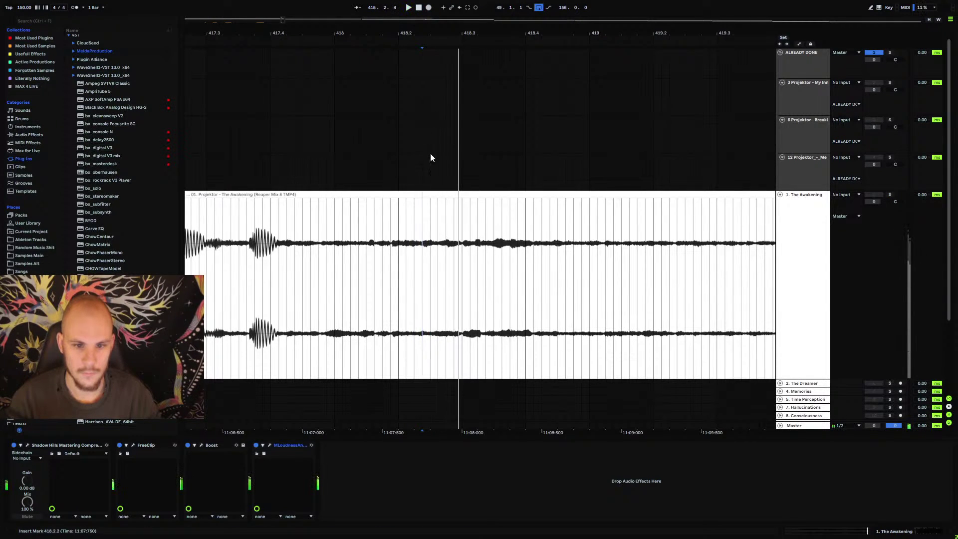
{"action": "mouse_move", "coordinate": [425, 31]}
{"action": "left_mouse_down"}
{"action": "mouse_move", "coordinate": [425, 97]}
{"action": "mouse_move", "coordinate": [419, 34]}
{"action": "left_mouse_up"}
{"action": "key", "text": "space"}
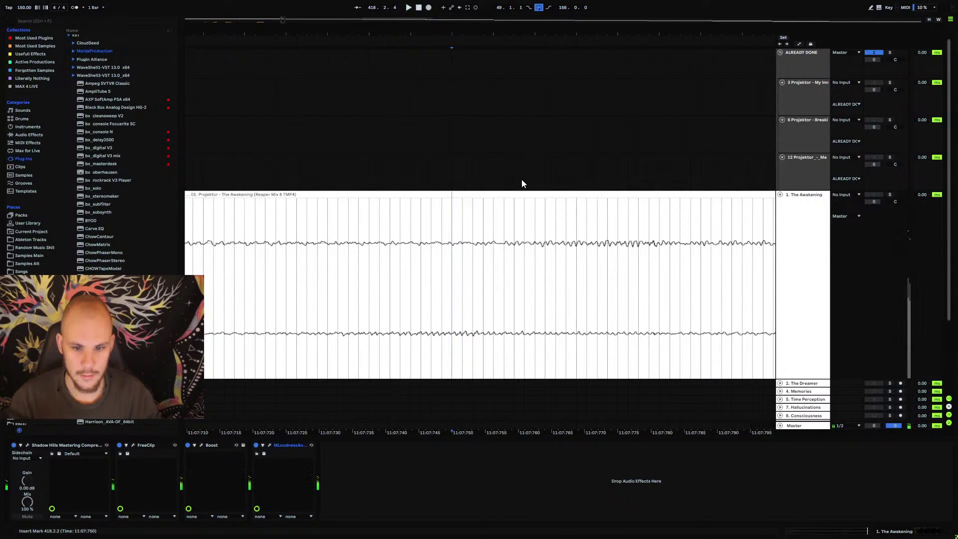
{"action": "key", "text": "space"}
{"action": "key", "text": "space"}
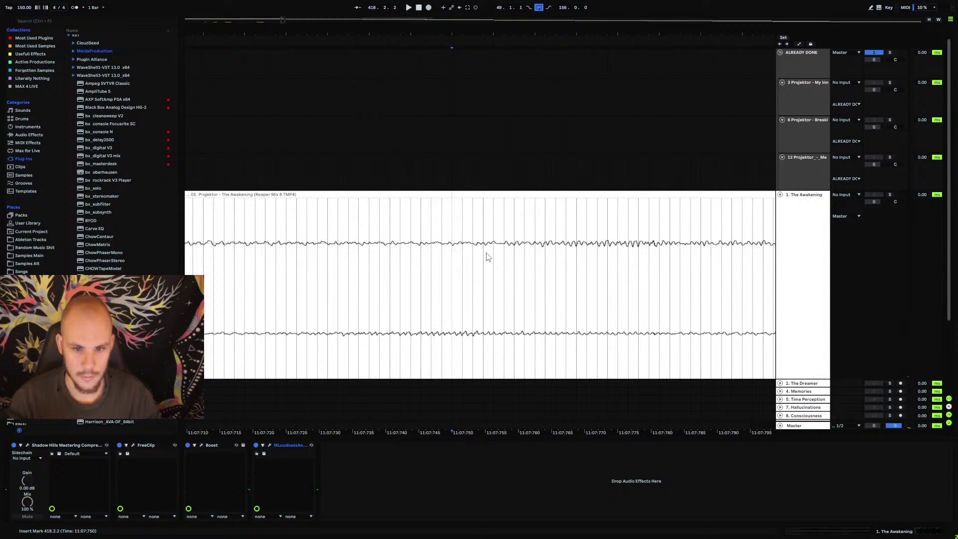
- Audition The Awakening between about 11:07.755 and 11:07.780, and select the tiny irregularity in the waveform just after 11:07.780
{"action": "key", "text": "space"}
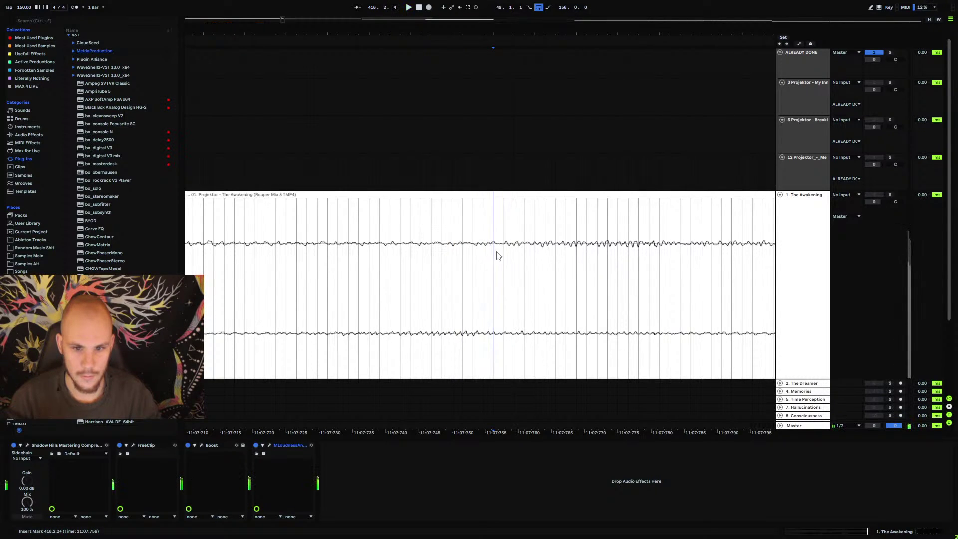
{"action": "left_click", "coordinate": [547, 261]}
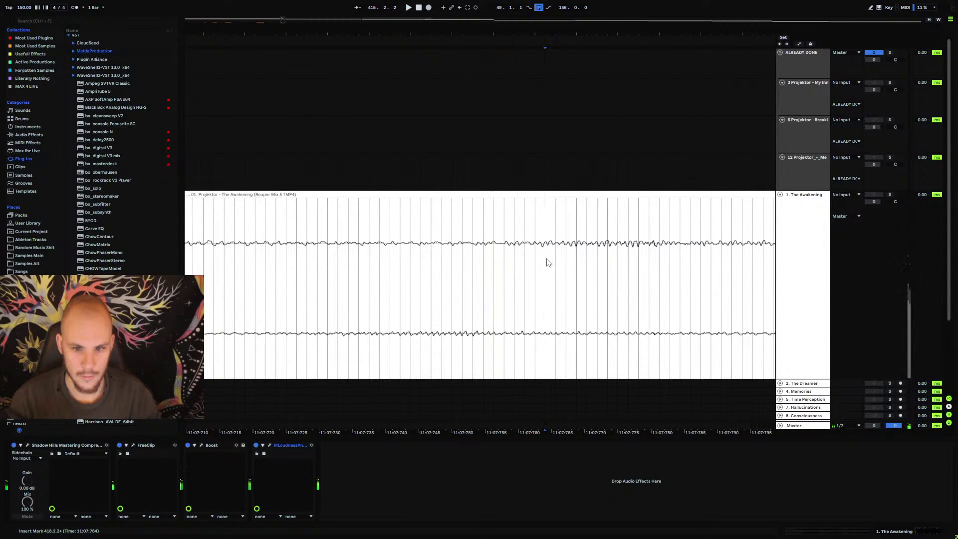
{"action": "left_click", "coordinate": [649, 259]}
{"action": "key", "text": "space"}
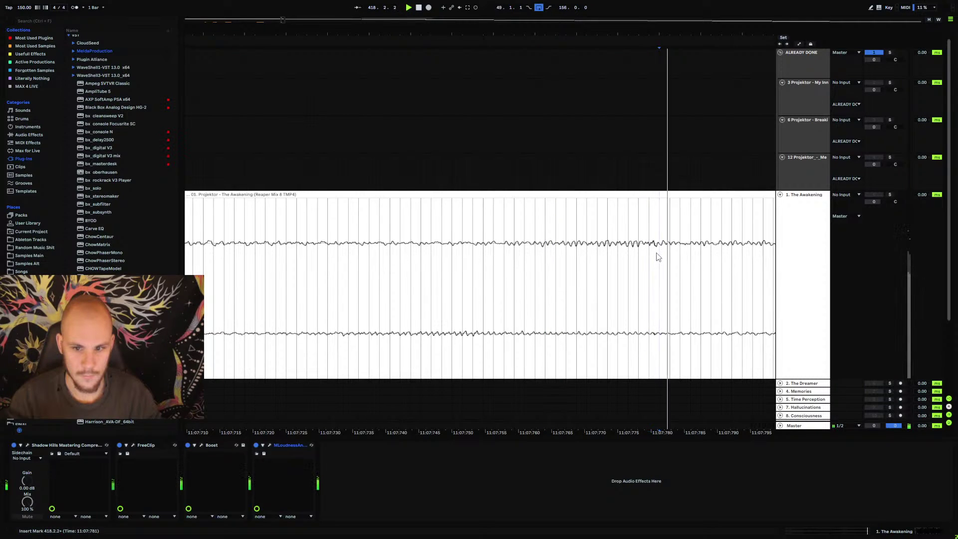
{"action": "left_click", "coordinate": [650, 259]}
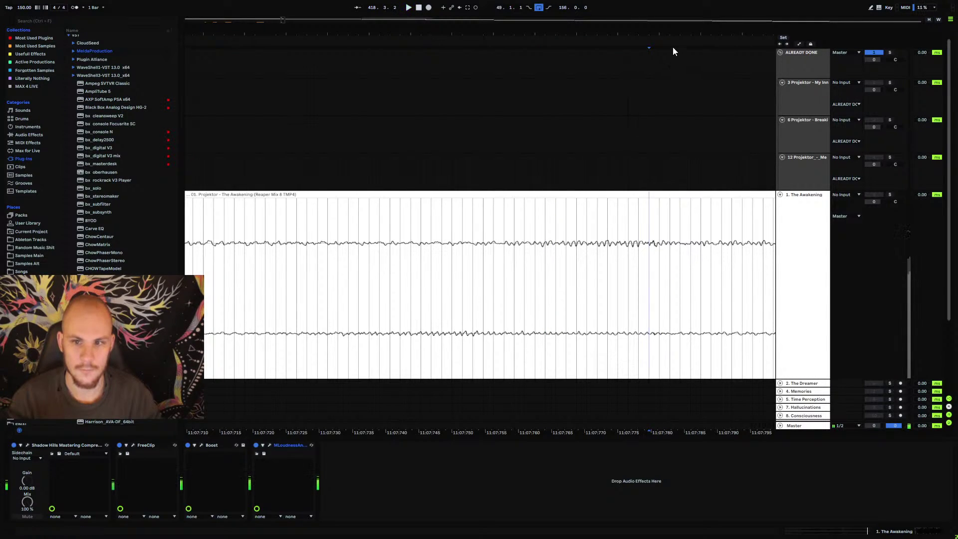
{"action": "key", "text": "space"}
{"action": "left_click_drag", "start_coordinate": [663, 35], "coordinate": [663, 95]}
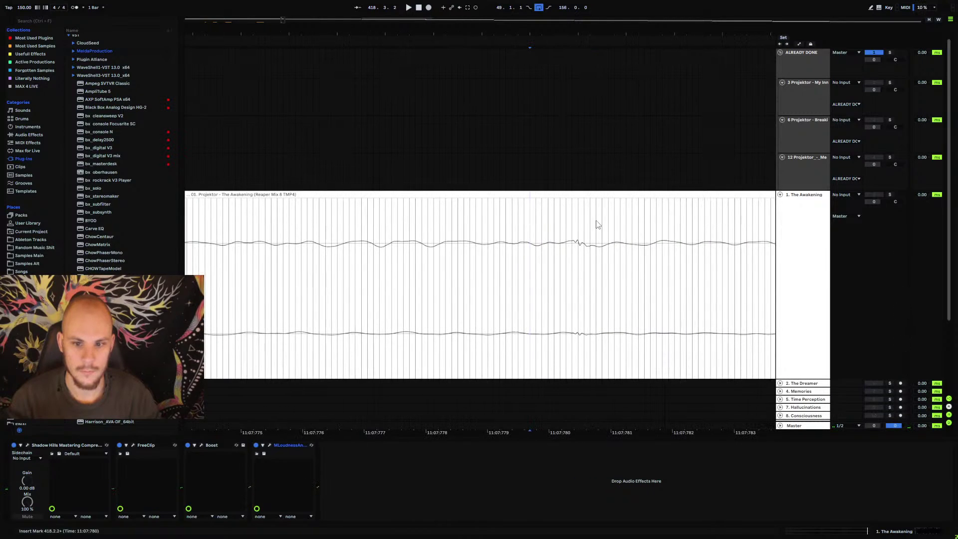
{"action": "left_click_drag", "start_coordinate": [574, 244], "coordinate": [585, 248]}
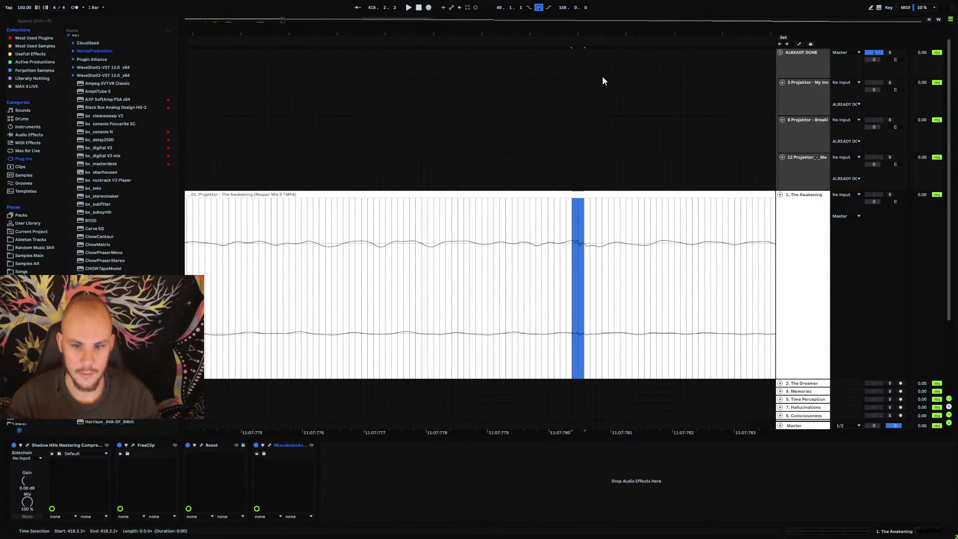
{"action": "left_click_drag", "start_coordinate": [594, 34], "coordinate": [565, 34]}
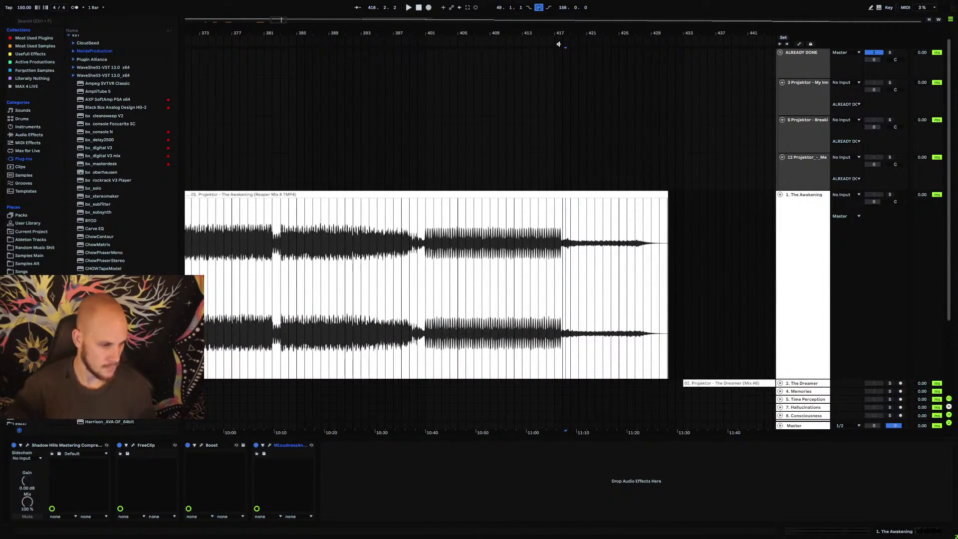
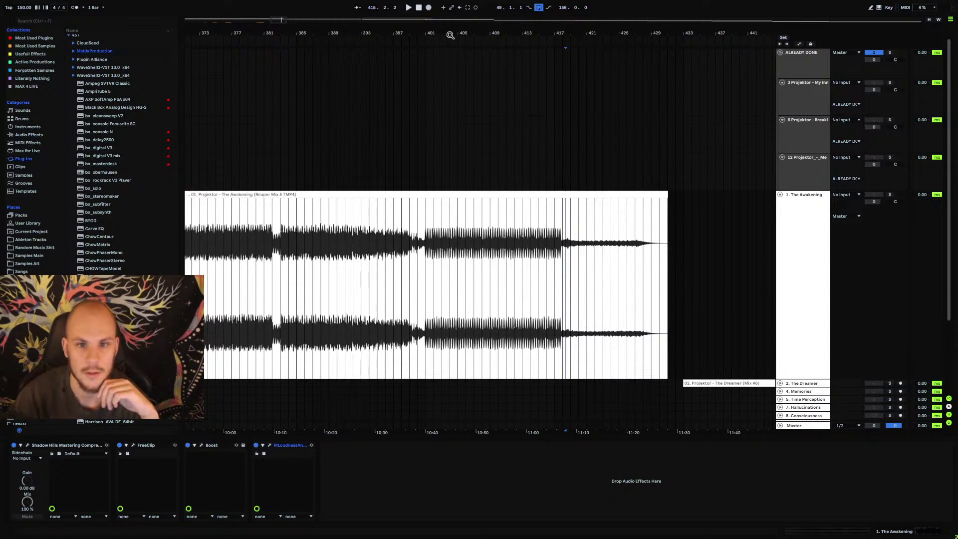
- Collapse The Awakening track to a single row and unfold The Dreamer track below it
{"action": "key", "text": "w"}
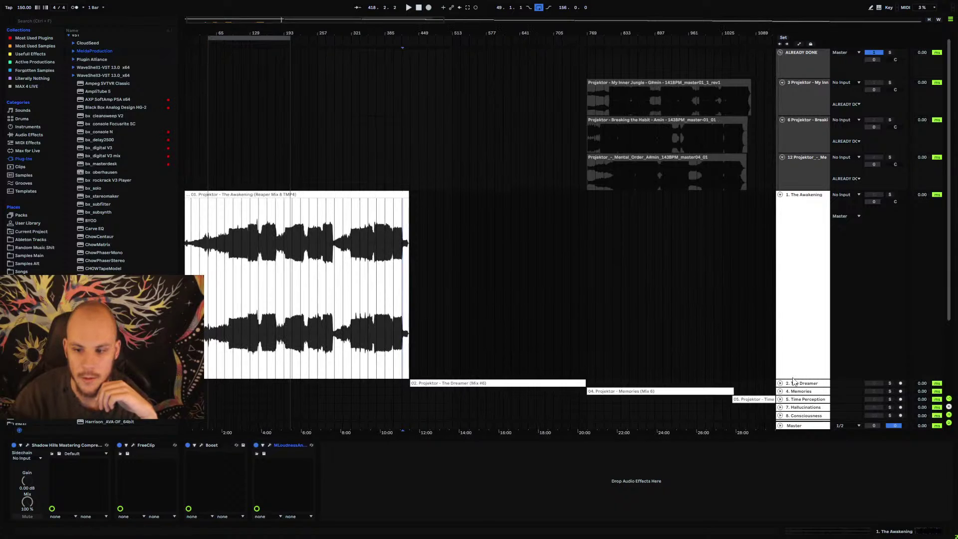
{"action": "left_click_drag", "start_coordinate": [790, 376], "coordinate": [809, 185]}
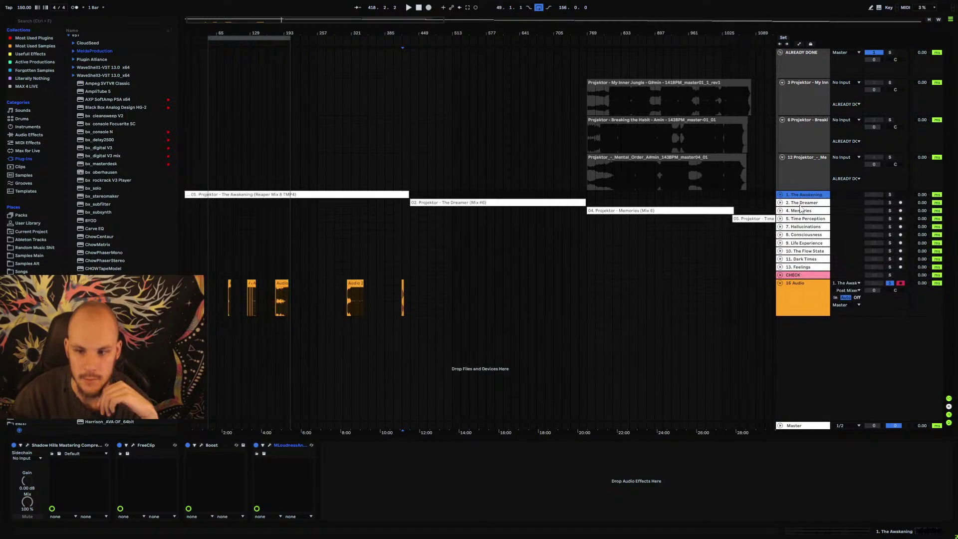
{"action": "left_click", "coordinate": [800, 204]}
{"action": "left_click", "coordinate": [780, 203]}
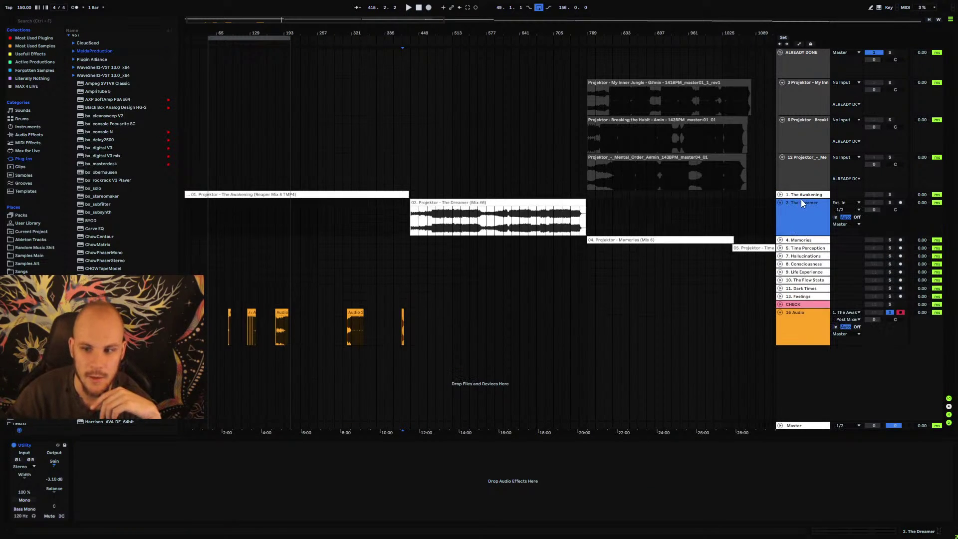
{"action": "left_click", "coordinate": [790, 195]}
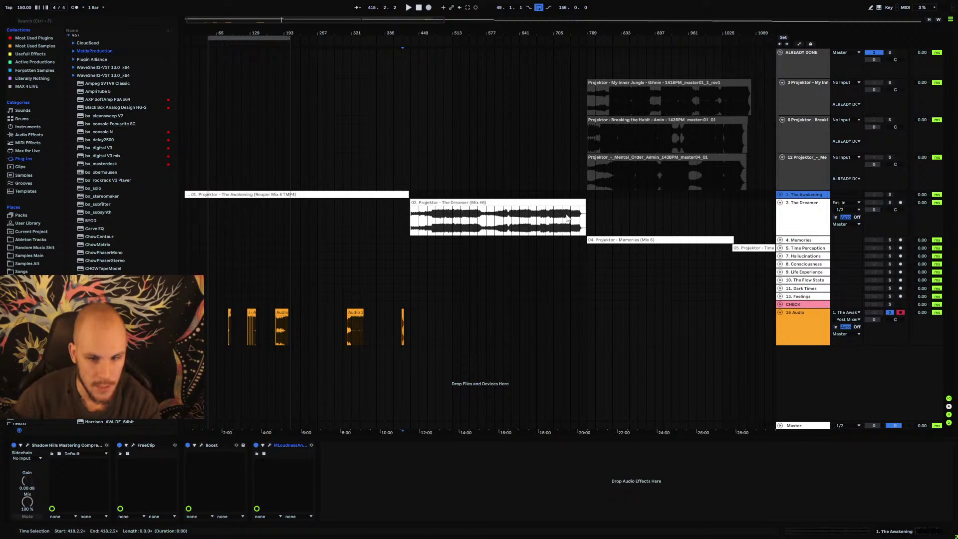
- Set the loop region from bar 1 for 432 bars to cover The Awakening, and place the insert marker in The Dreamer
{"action": "scroll", "coordinate": [209, 33], "scroll_direction": "down", "scroll_amount": 2}
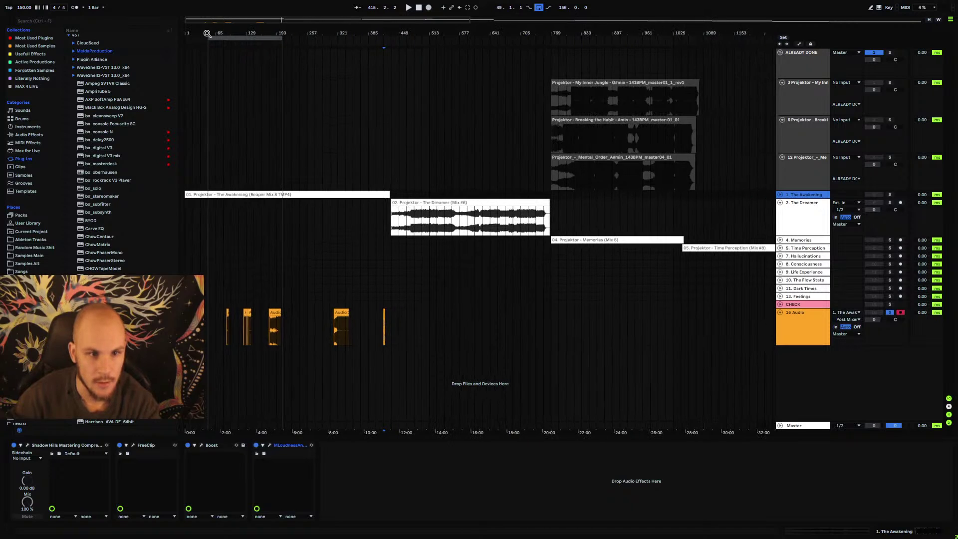
{"action": "left_click_drag", "start_coordinate": [211, 39], "coordinate": [185, 38]}
{"action": "left_click_drag", "start_coordinate": [278, 39], "coordinate": [390, 40]}
{"action": "left_click", "coordinate": [338, 227]}
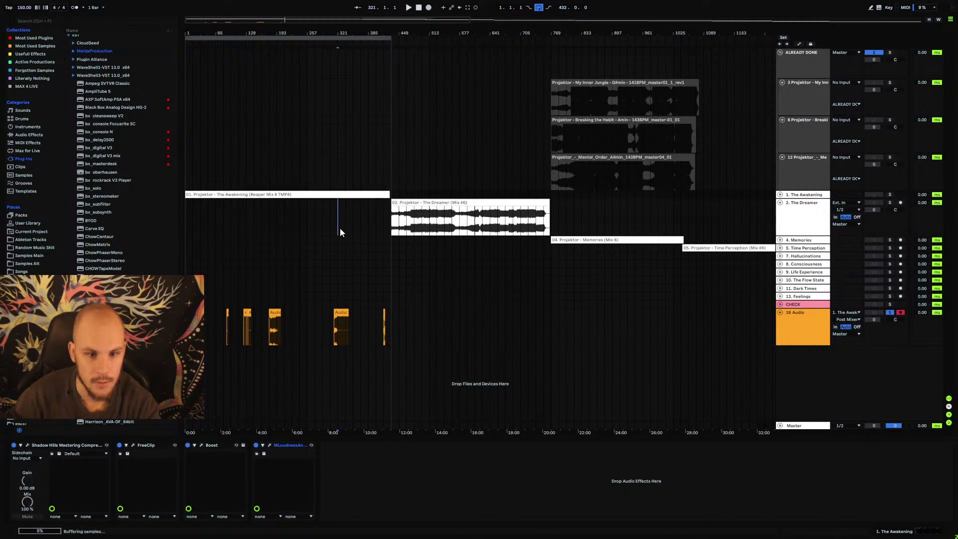
{"action": "left_click", "coordinate": [529, 226]}
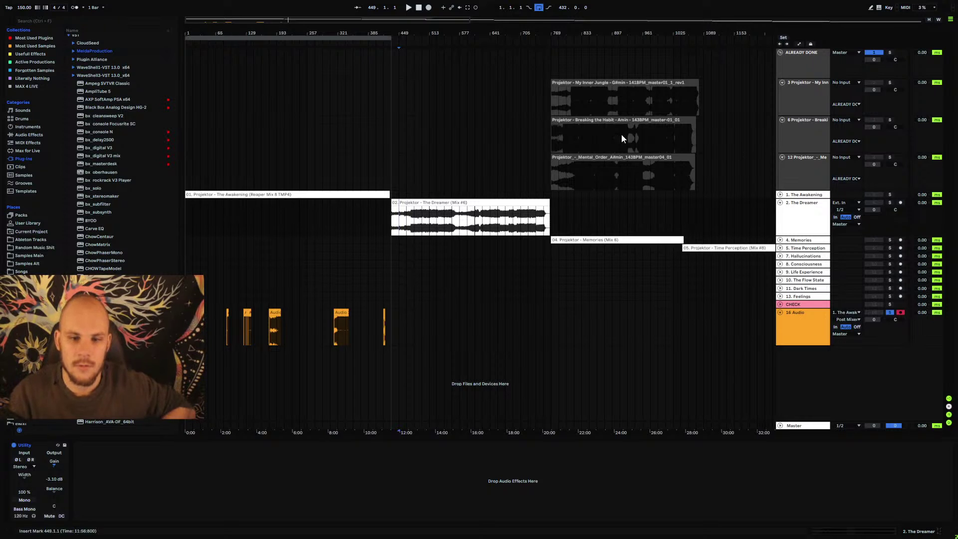
- Unfold The Awakening track, reduce its lane height to match The Dreamer, and place the insert marker at bar 425
{"action": "left_click_drag", "start_coordinate": [372, 29], "coordinate": [811, 111]}
{"action": "left_click", "coordinate": [780, 195]}
{"action": "left_click", "coordinate": [796, 196]}
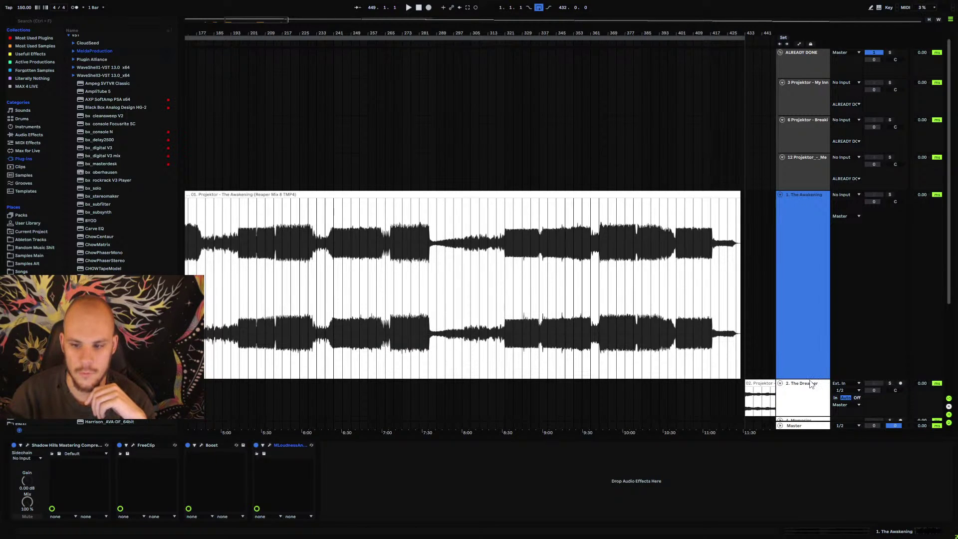
{"action": "left_click_drag", "start_coordinate": [810, 376], "coordinate": [818, 227]}
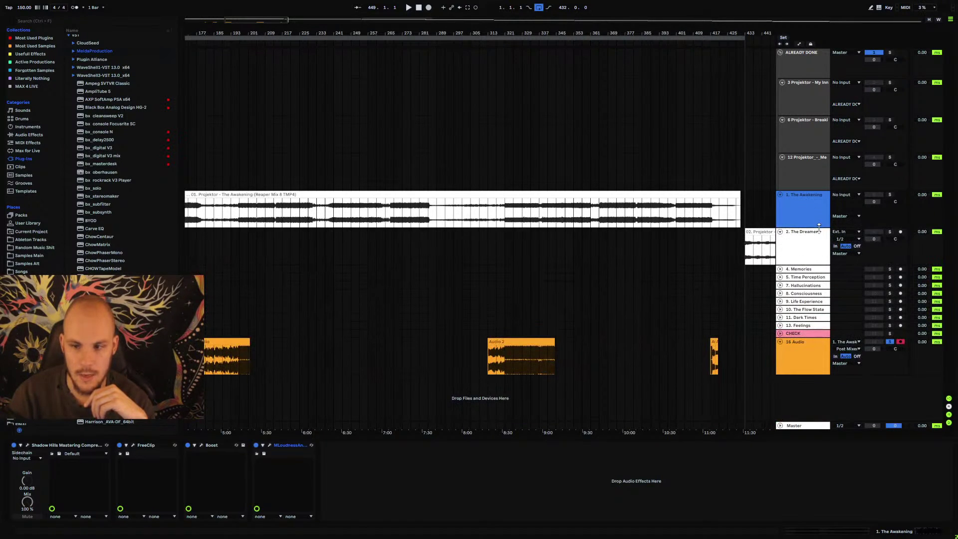
{"action": "left_click_drag", "start_coordinate": [530, 33], "coordinate": [530, 9]}
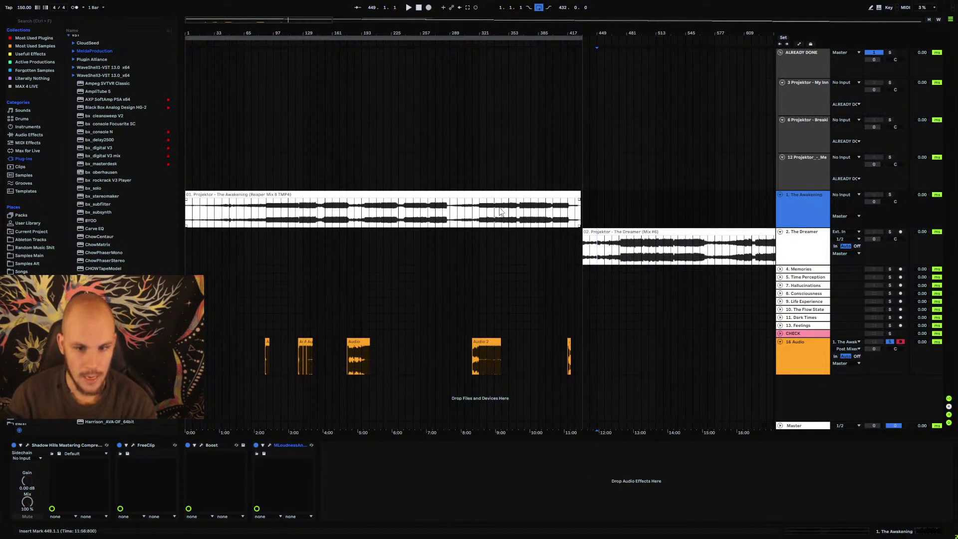
{"action": "left_click", "coordinate": [574, 211]}
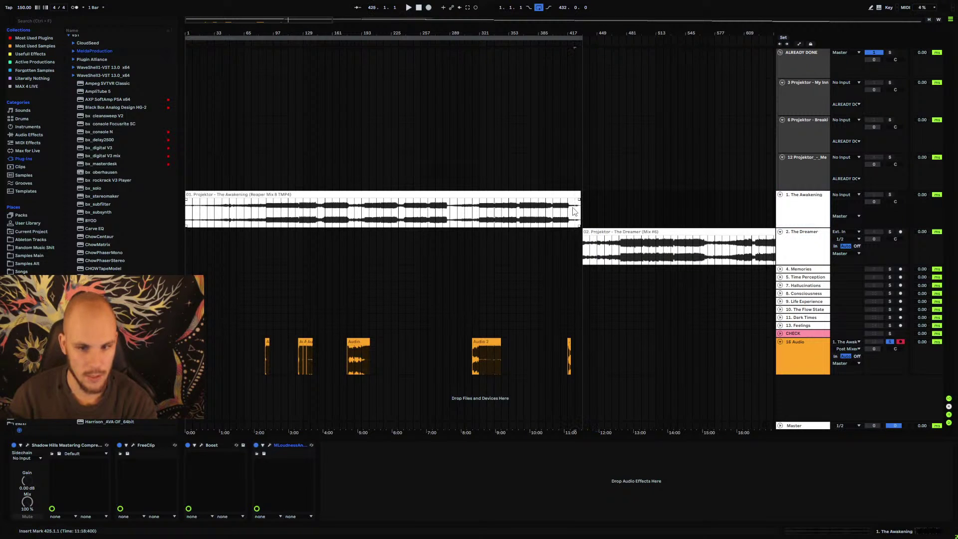
{"action": "mouse_move", "coordinate": [578, 34]}
{"action": "left_mouse_down"}
{"action": "mouse_move", "coordinate": [578, 58]}
{"action": "mouse_move", "coordinate": [579, 33]}
{"action": "left_mouse_up"}
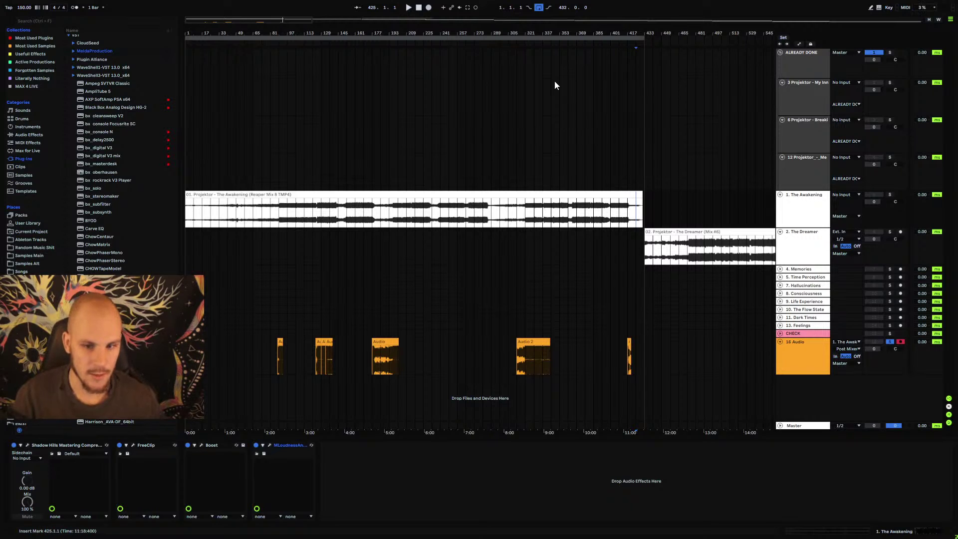
- Place the insert marker at the start of The Dreamer clip and examine that track's device chain
{"action": "scroll", "coordinate": [539, 99], "scroll_direction": "down", "scroll_amount": 4}
{"action": "left_click", "coordinate": [524, 247]}
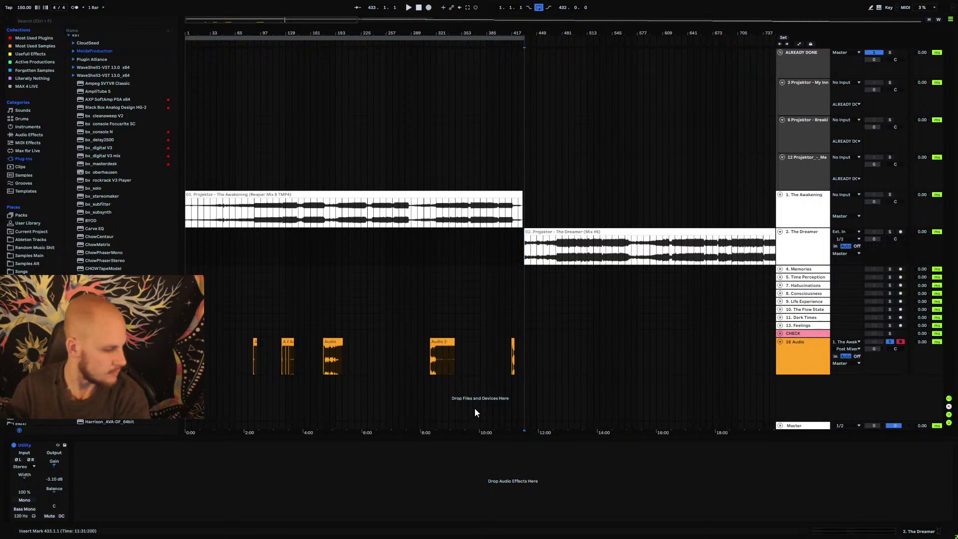
{"action": "left_click", "coordinate": [811, 247]}
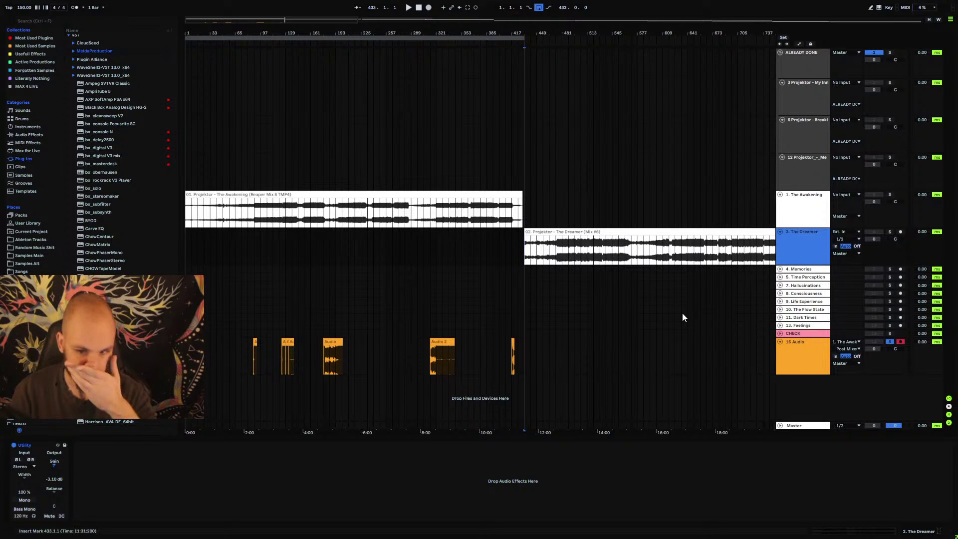
{"action": "left_click", "coordinate": [546, 264]}
{"action": "left_click", "coordinate": [809, 201]}
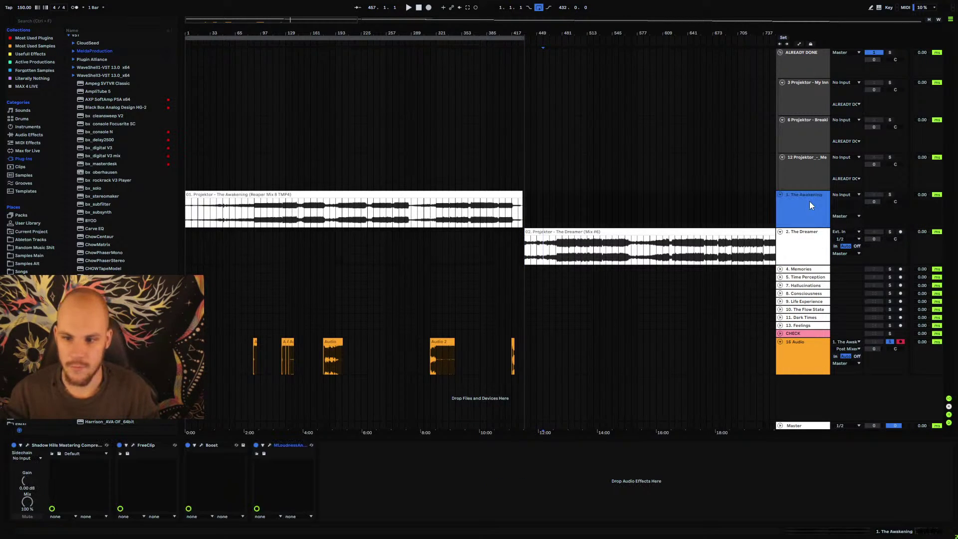
{"action": "left_click", "coordinate": [102, 444]}
{"action": "left_click", "coordinate": [282, 444], "text": "shift"}
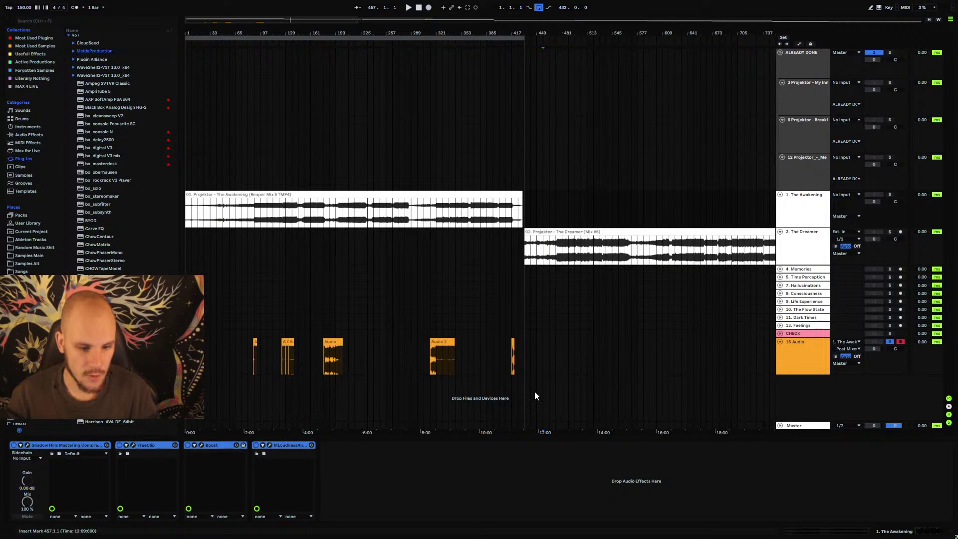
{"action": "left_click", "coordinate": [809, 243]}
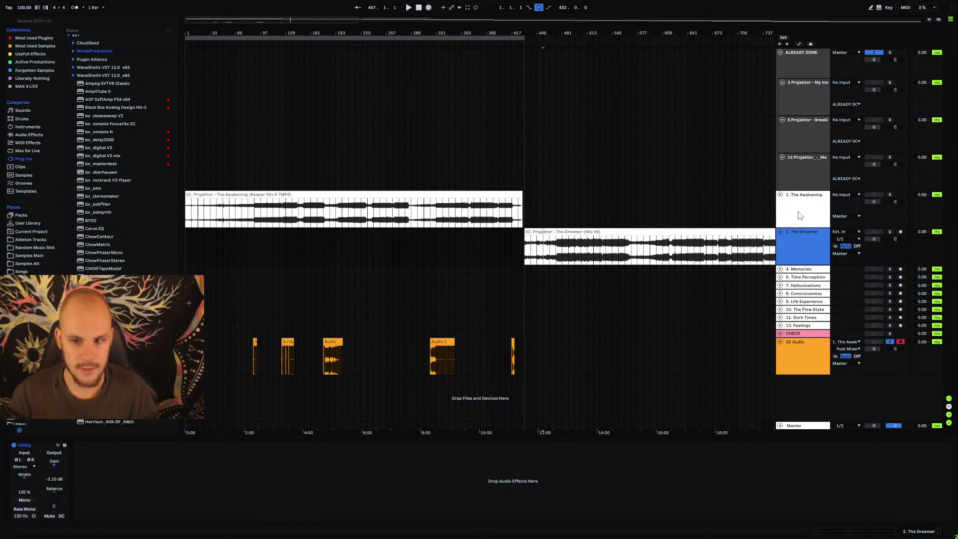
- Copy the Shadow Hills Mastering Compressor from The Awakening and paste it after the Utility on The Dreamer track
{"action": "left_click", "coordinate": [814, 212]}
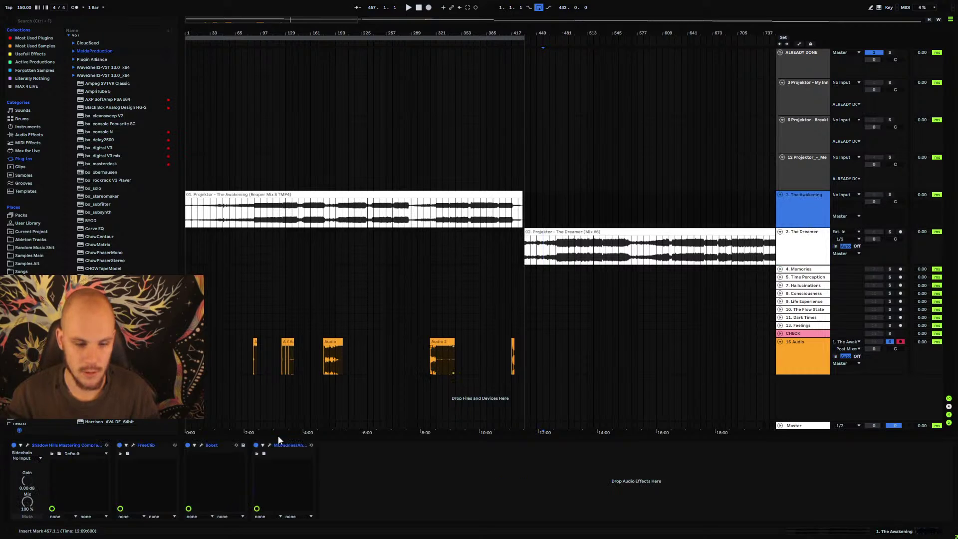
{"action": "left_click", "coordinate": [74, 443]}
{"action": "left_click", "coordinate": [289, 445], "text": "shift"}
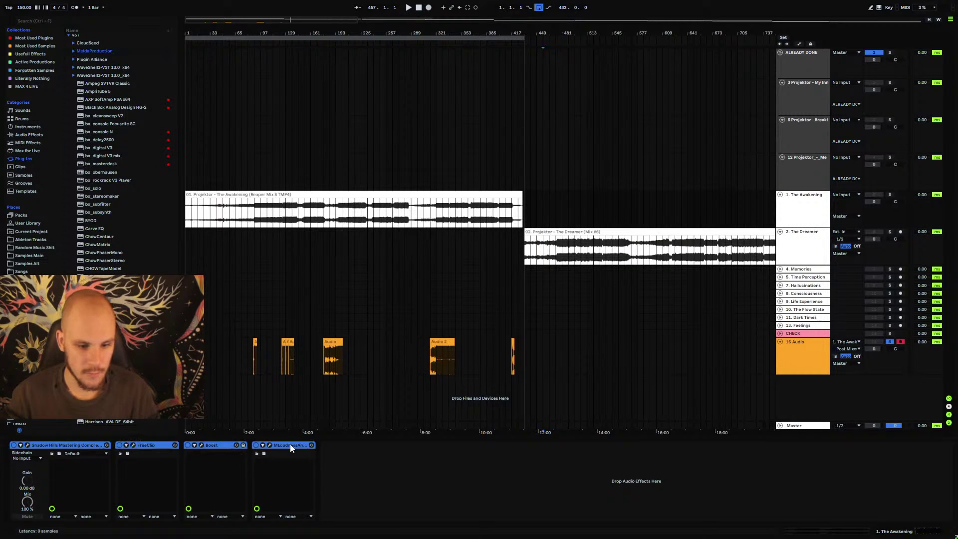
{"action": "left_click", "coordinate": [206, 445]}
{"action": "left_click", "coordinate": [72, 447]}
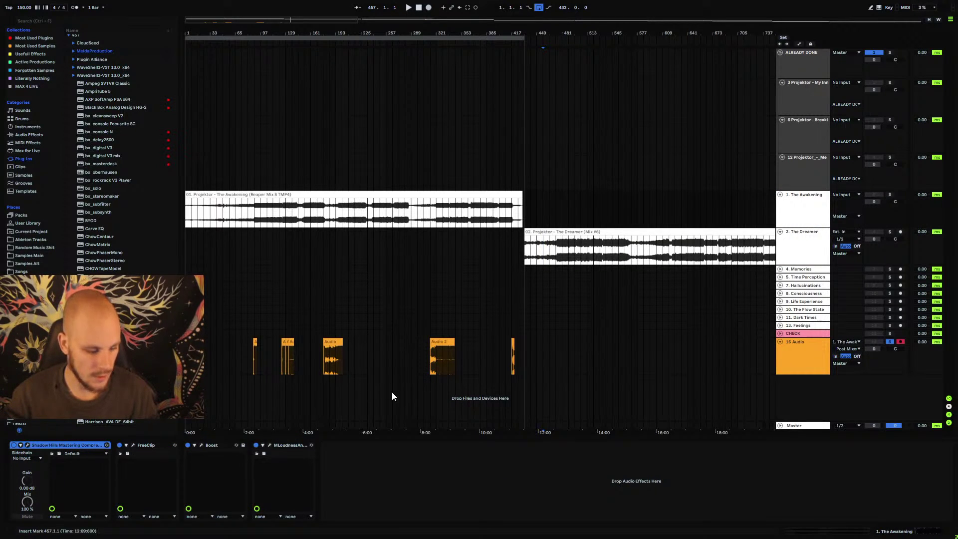
{"action": "left_click", "coordinate": [801, 242]}
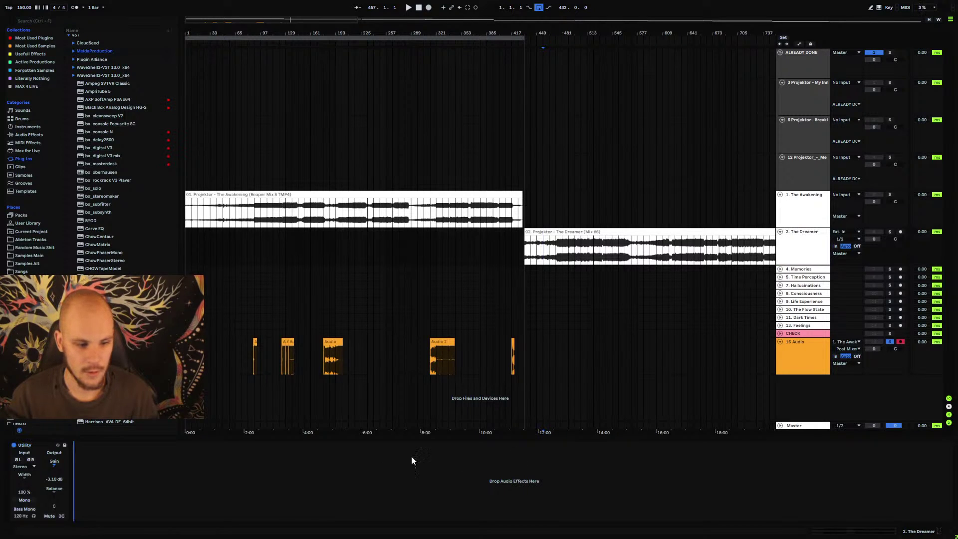
{"action": "key", "text": "ctrl+v"}
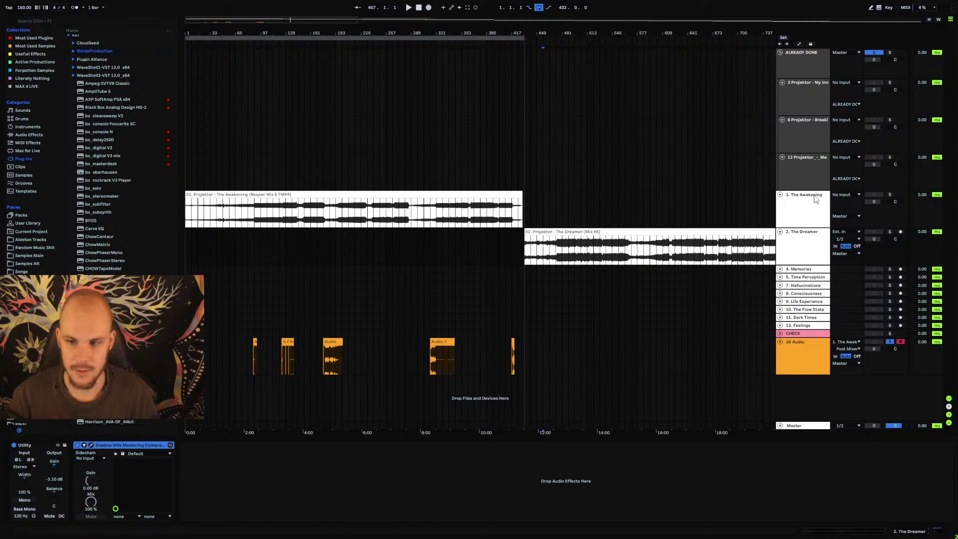
{"action": "key", "text": "Up"}
{"action": "key", "text": "Down"}
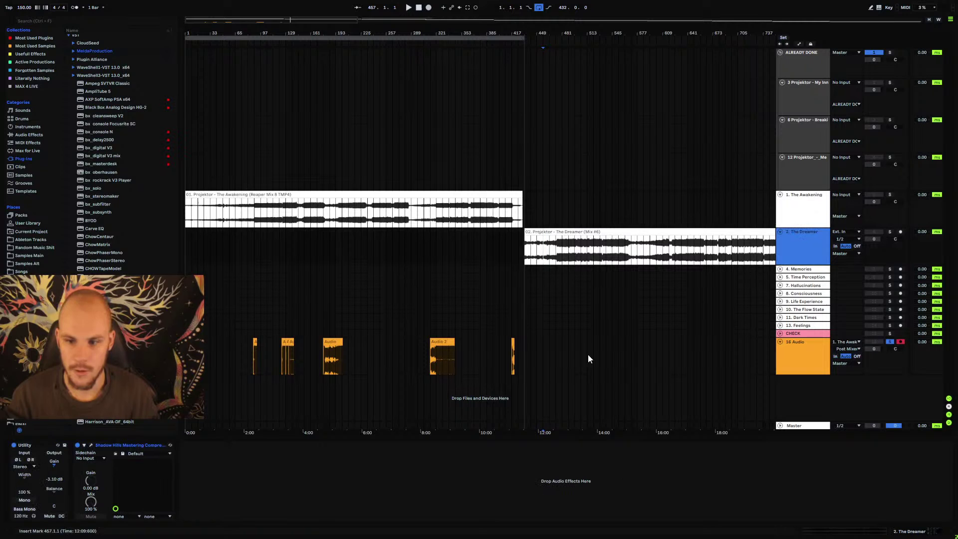
- Open The Dreamer's Shadow Hills Mastering Compressor and move its window clear of the later part of the clip
{"action": "left_click", "coordinate": [91, 445]}
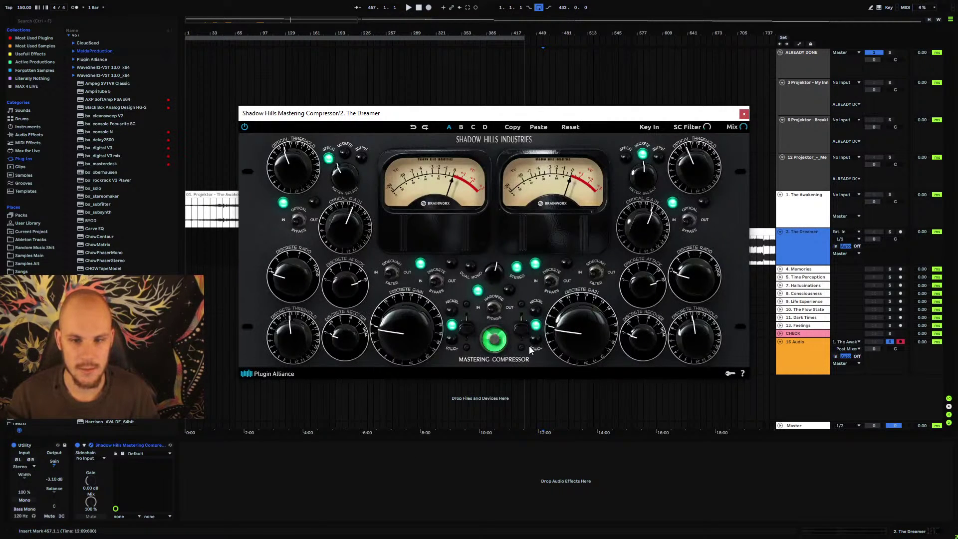
{"action": "left_click_drag", "start_coordinate": [592, 114], "coordinate": [548, 129]}
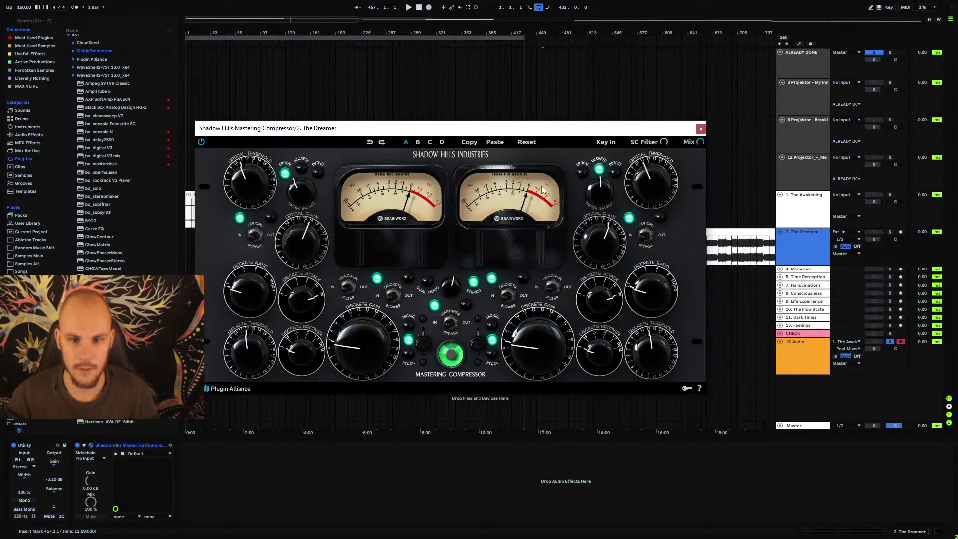
{"action": "left_click_drag", "start_coordinate": [543, 129], "coordinate": [468, 159]}
- Solo The Dreamer and play it from bars 625, 681 and 697 to judge the compression
{"action": "left_click", "coordinate": [662, 253]}
{"action": "key", "text": "space"}
{"action": "left_click", "coordinate": [674, 249]}
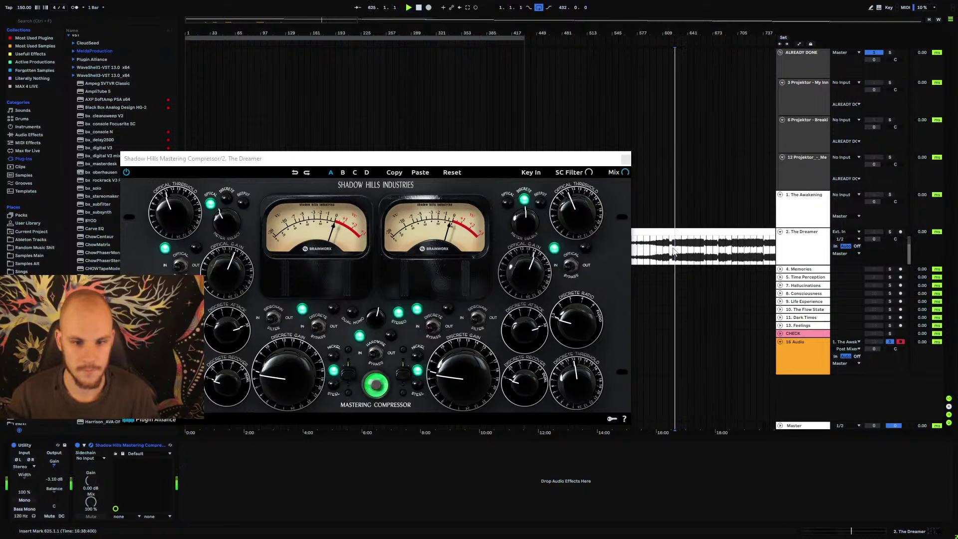
{"action": "left_click", "coordinate": [889, 232]}
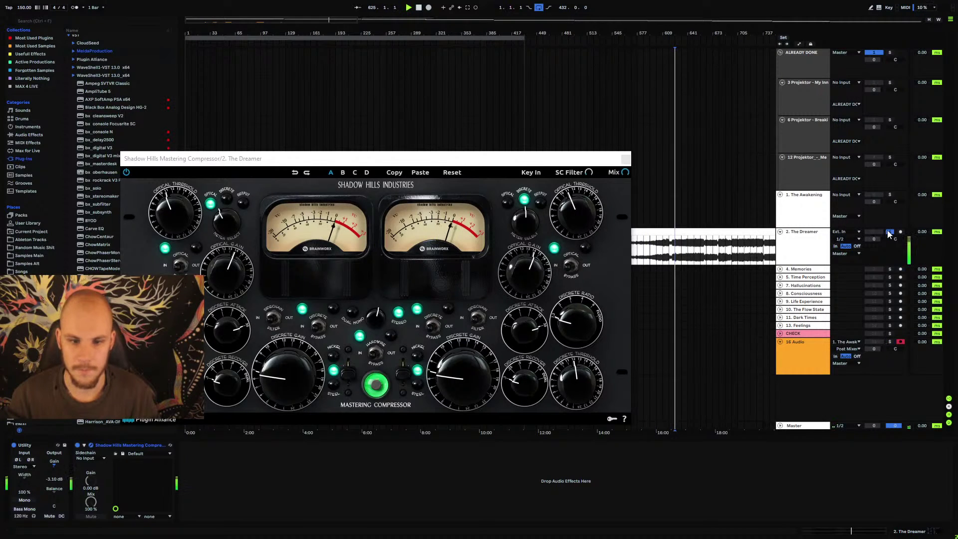
{"action": "left_click", "coordinate": [730, 249]}
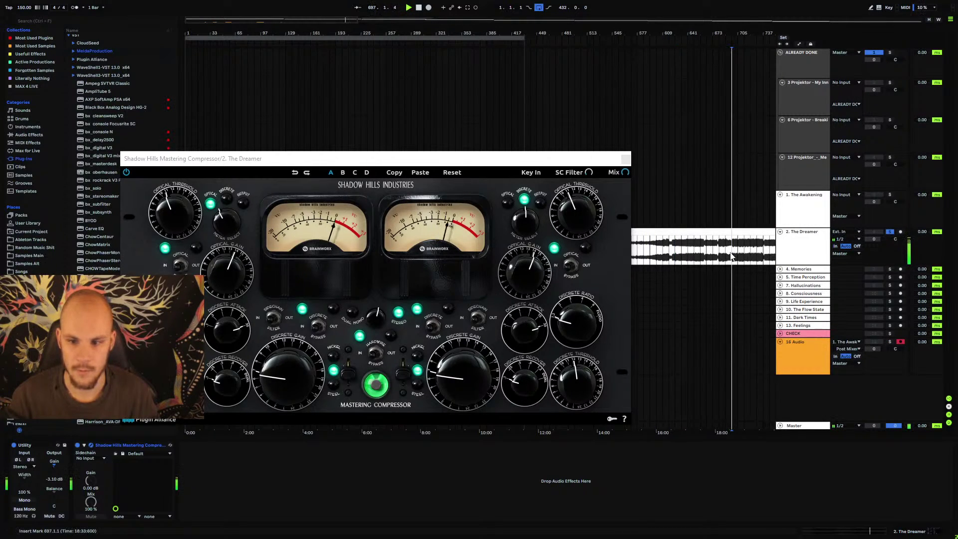
{"action": "left_click", "coordinate": [719, 249]}
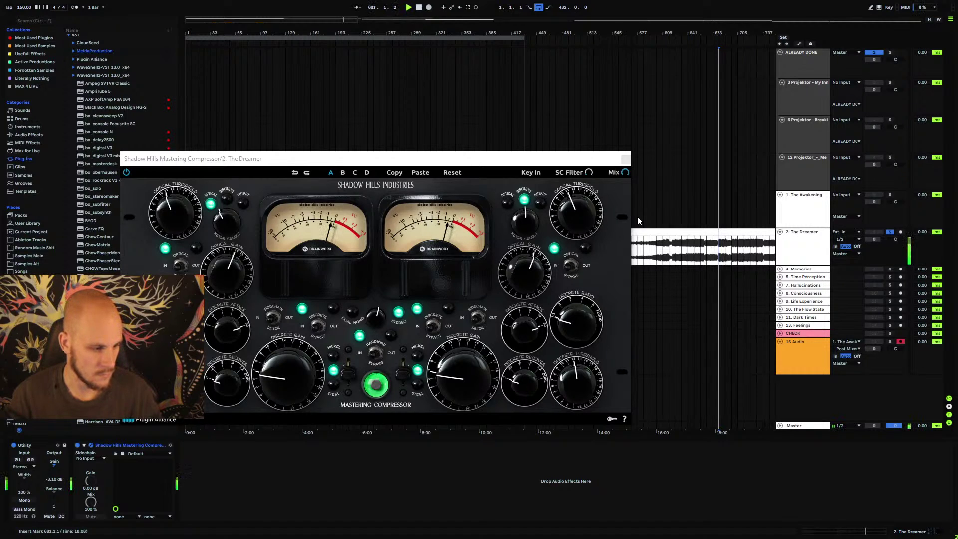
{"action": "left_click", "coordinate": [737, 253]}
{"action": "key", "text": "space"}
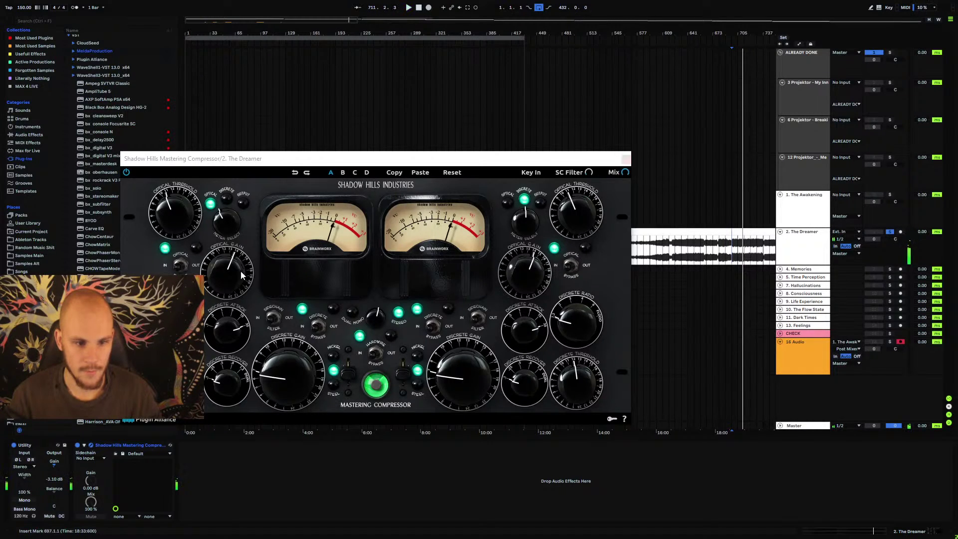
- Raise the compressor's optical gain slightly, audition The Dreamer from bar 697, and close the plug-in window
{"action": "left_click_drag", "start_coordinate": [232, 264], "coordinate": [238, 265]}
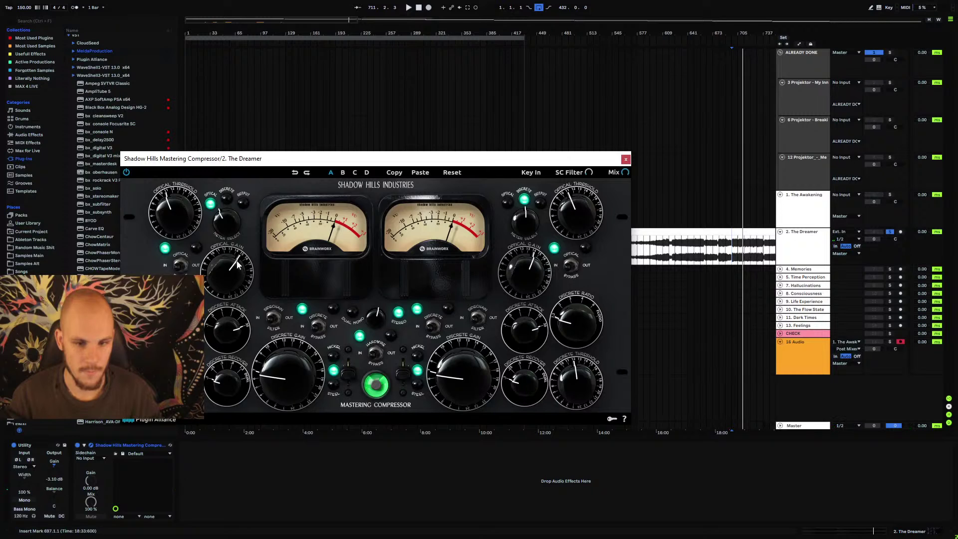
{"action": "left_click", "coordinate": [733, 247]}
{"action": "key", "text": "space"}
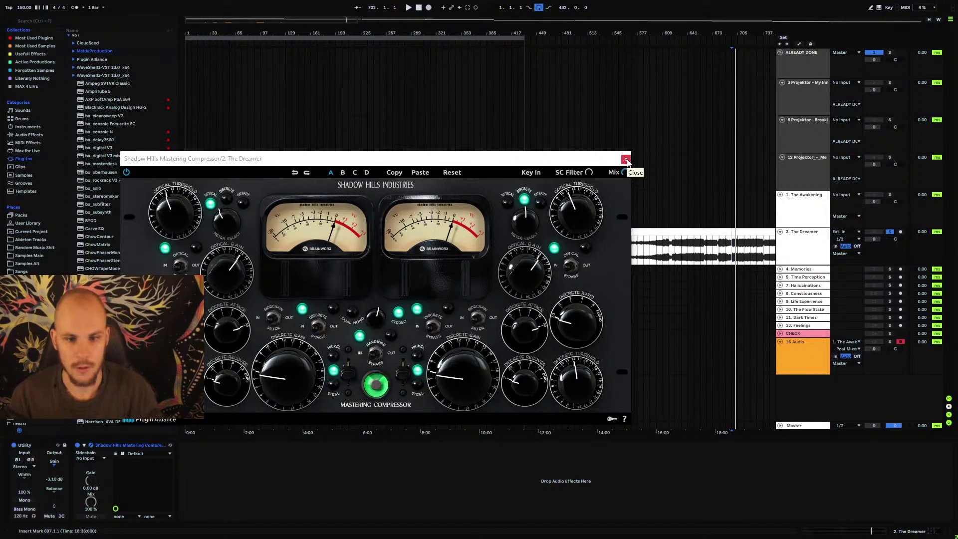
{"action": "key", "text": "space"}
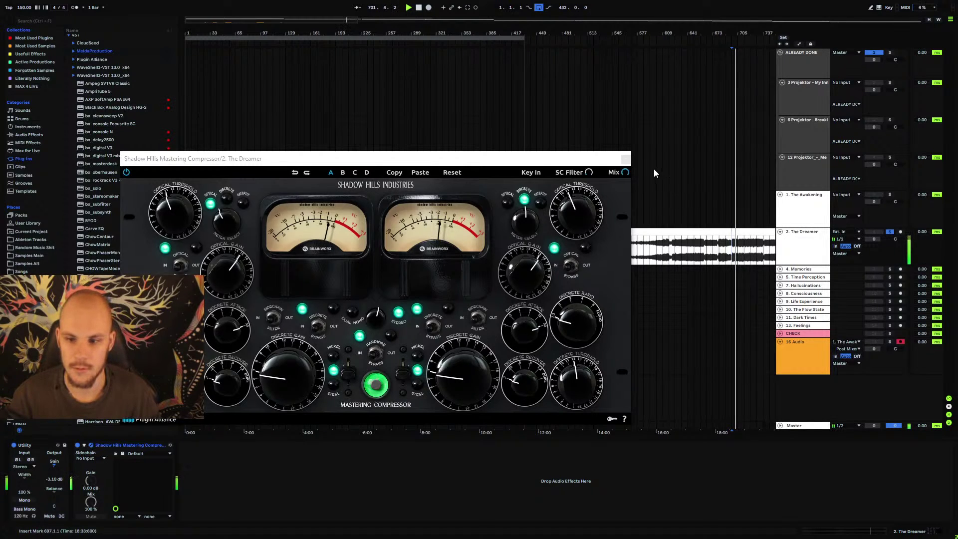
{"action": "left_click", "coordinate": [626, 158]}
{"action": "left_click", "coordinate": [744, 260]}
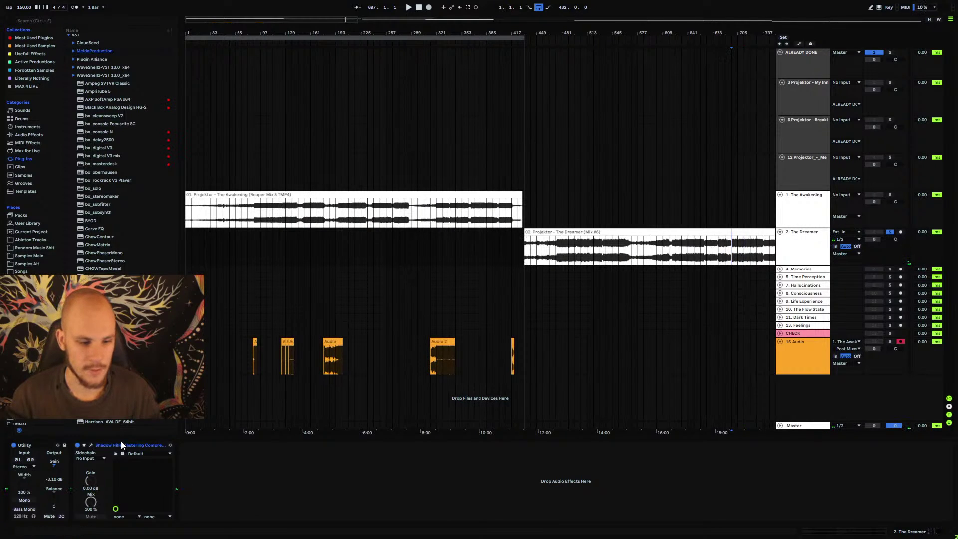
{"action": "left_click", "coordinate": [91, 444]}
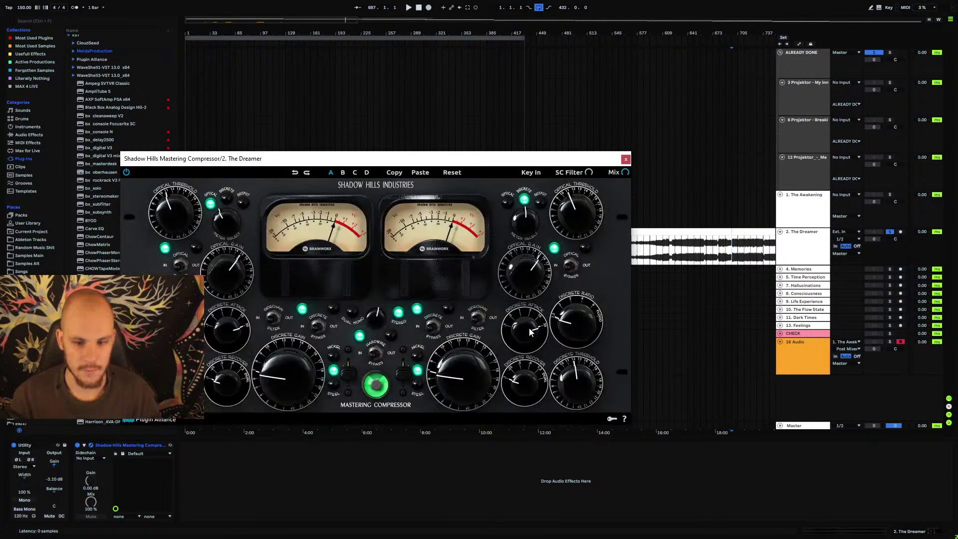
{"action": "left_click", "coordinate": [625, 160]}
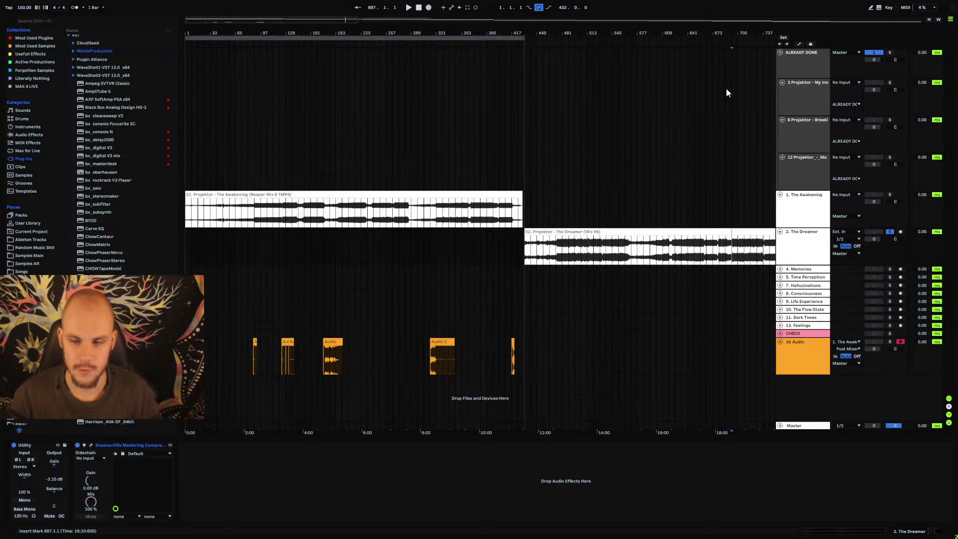
- Collapse The Dreamer and The Awakening tracks to single rows
{"action": "left_click_drag", "start_coordinate": [751, 31], "coordinate": [530, 55]}
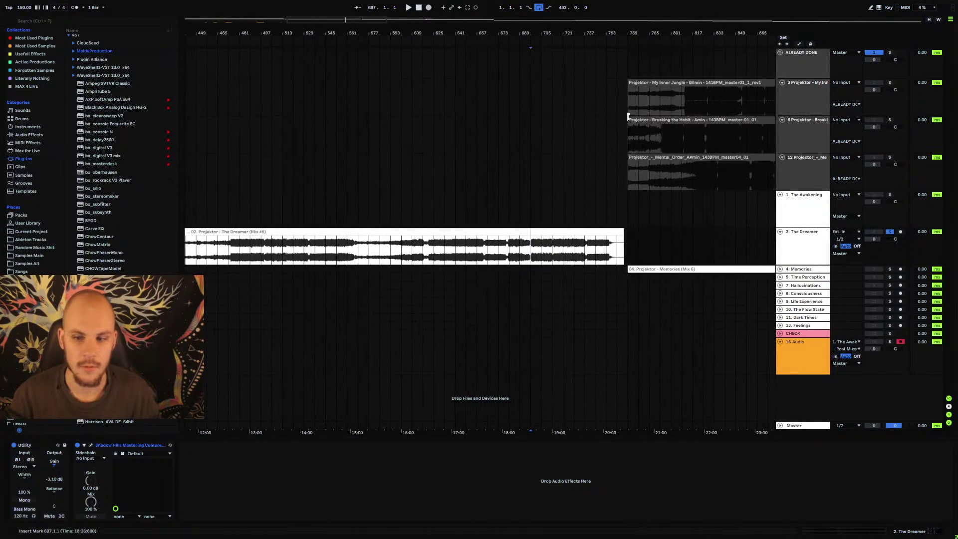
{"action": "left_click", "coordinate": [804, 246]}
{"action": "left_click", "coordinate": [781, 233]}
{"action": "left_click", "coordinate": [780, 196]}
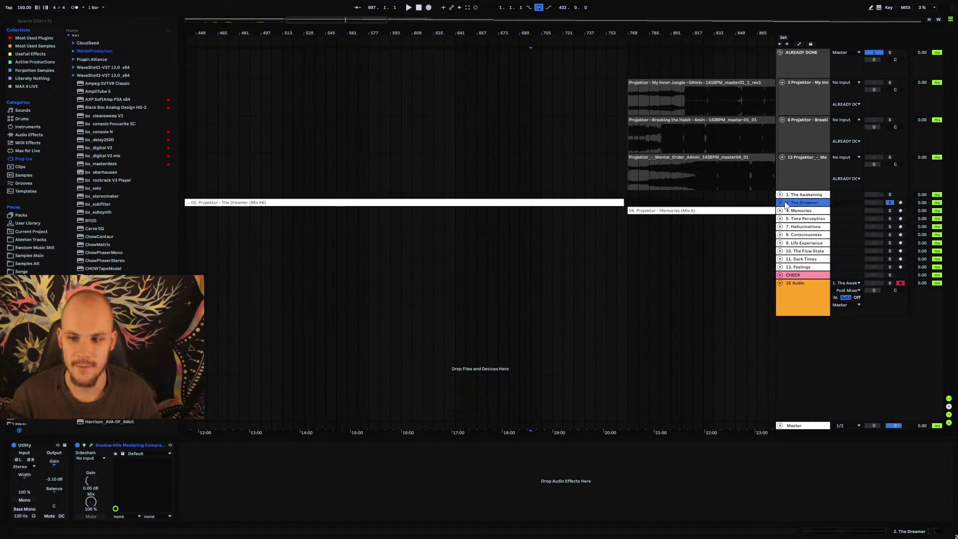
- Unfold the Memories track, solo it, and play it from bar 809 for comparison
{"action": "left_click", "coordinate": [780, 211]}
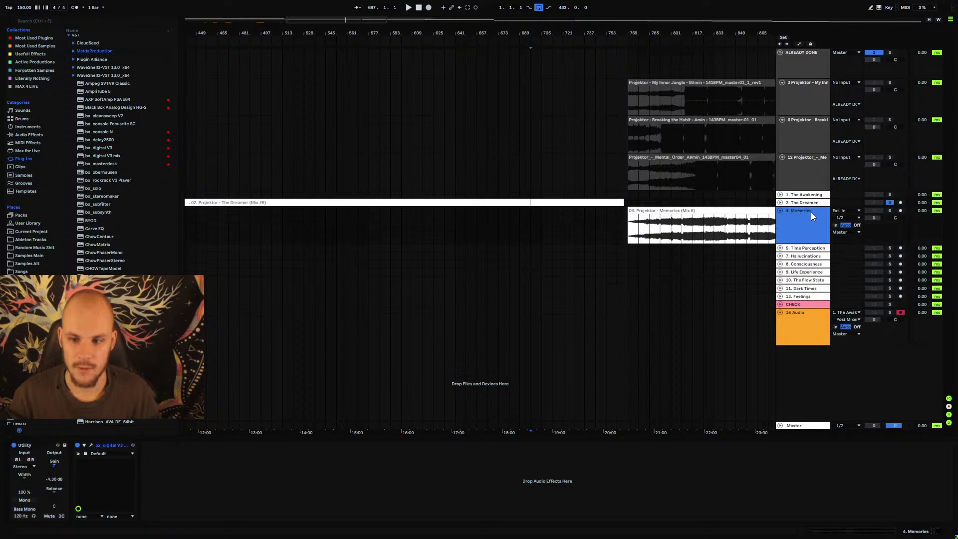
{"action": "left_click", "coordinate": [700, 232]}
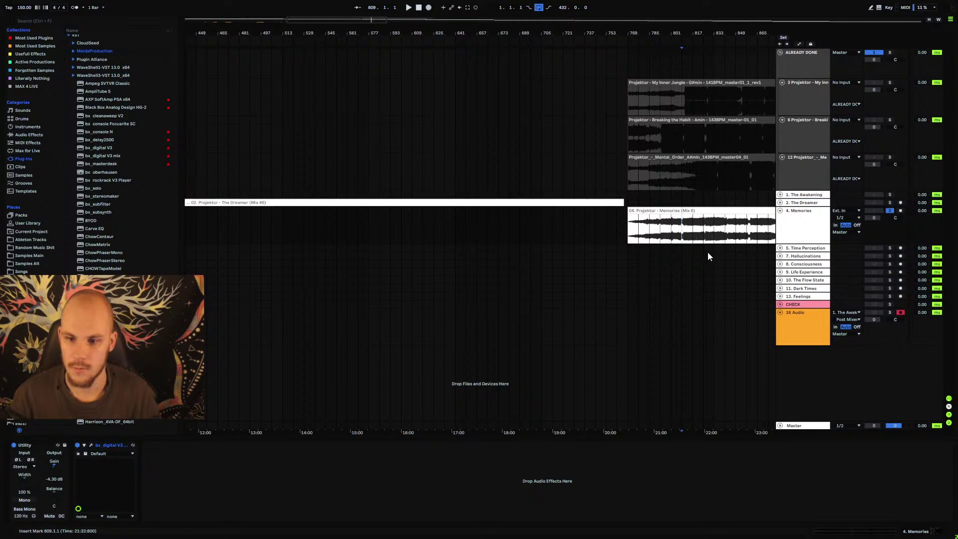
{"action": "key", "text": "space"}
{"action": "left_click", "coordinate": [803, 228]}
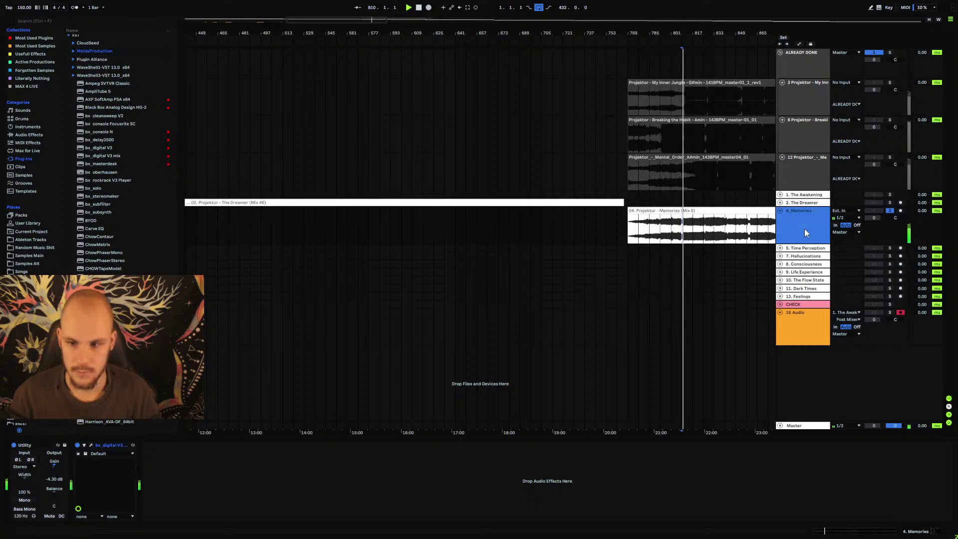
{"action": "scroll", "coordinate": [691, 171], "scroll_direction": "down", "scroll_amount": 4}
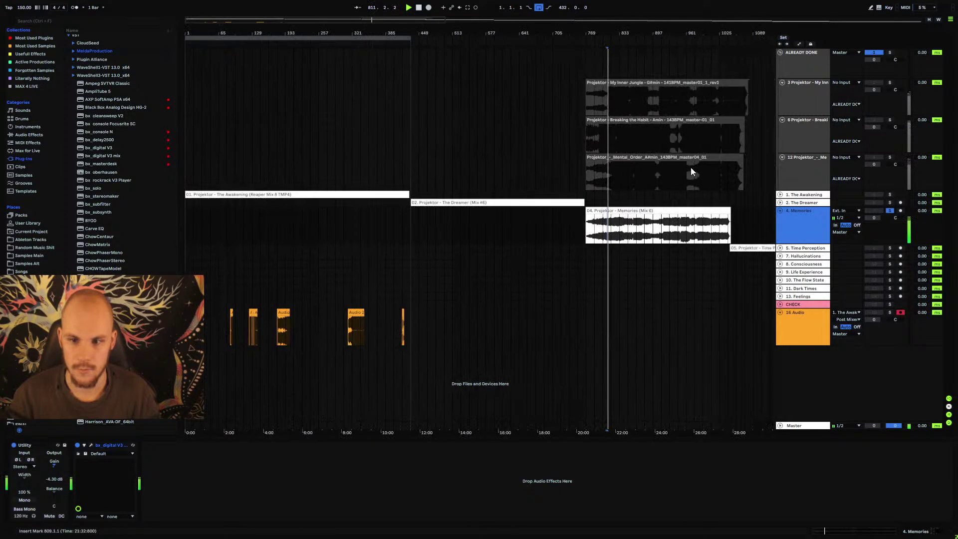
- Collapse Memories, unfold The Dreamer, and play The Dreamer soloed from bar 513
{"action": "left_click", "coordinate": [780, 210]}
{"action": "left_click", "coordinate": [780, 202]}
{"action": "left_click", "coordinate": [803, 209]}
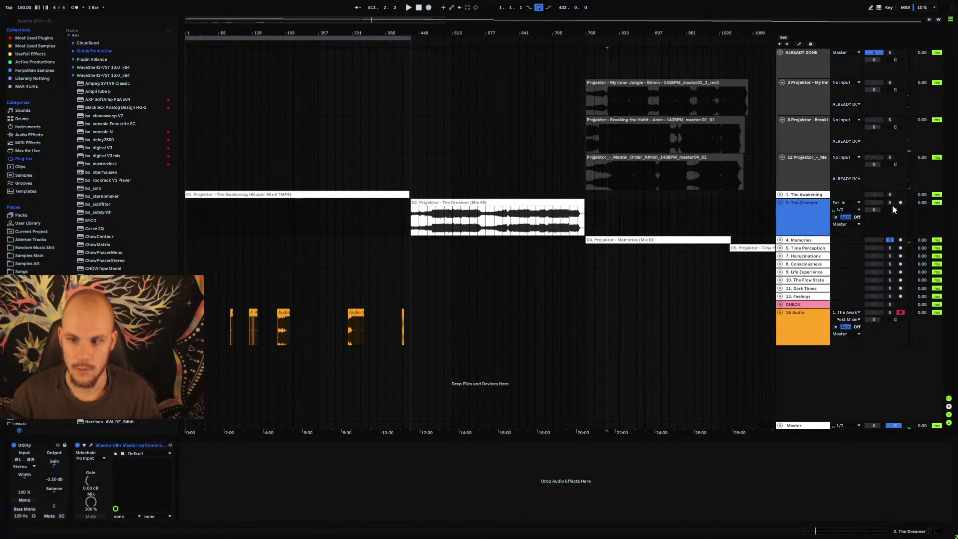
{"action": "left_click", "coordinate": [549, 232]}
{"action": "left_click", "coordinate": [435, 220]}
{"action": "key", "text": "space"}
{"action": "key", "text": "space"}
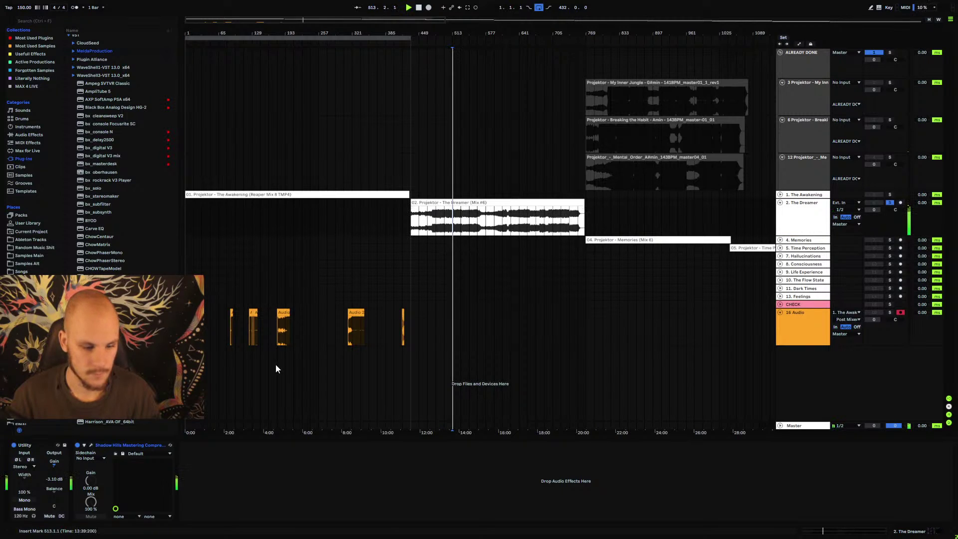
{"action": "left_click", "coordinate": [803, 195]}
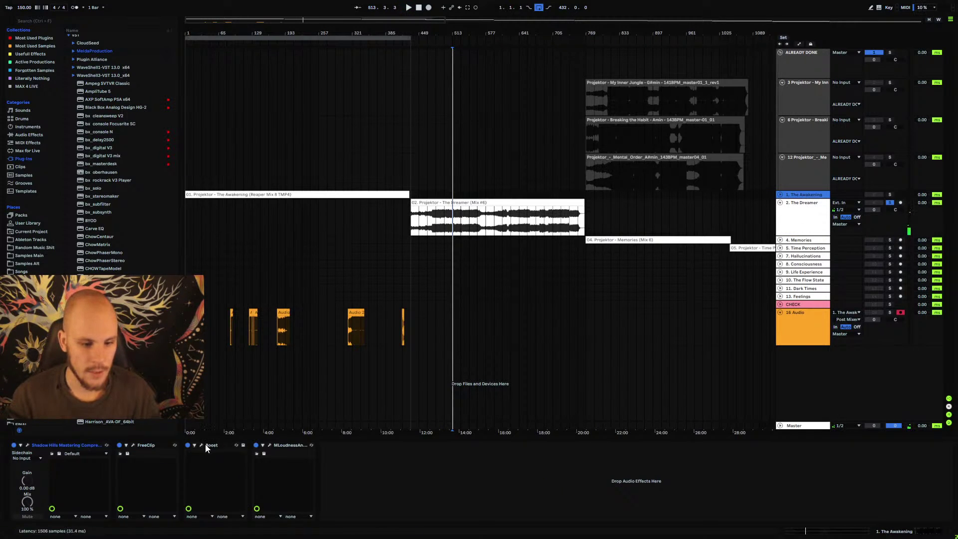
{"action": "left_click", "coordinate": [150, 446]}
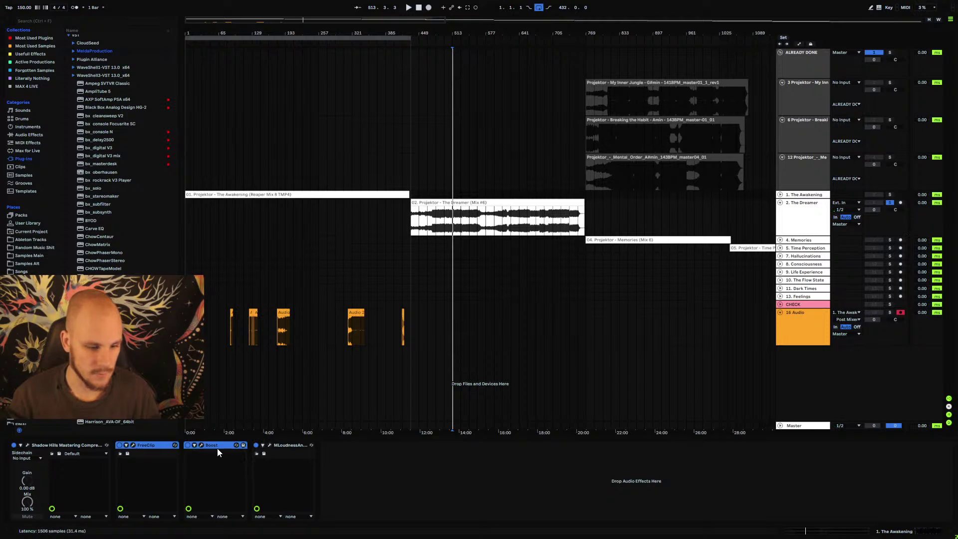
{"action": "left_click", "coordinate": [807, 220]}
{"action": "left_click", "coordinate": [496, 474]}
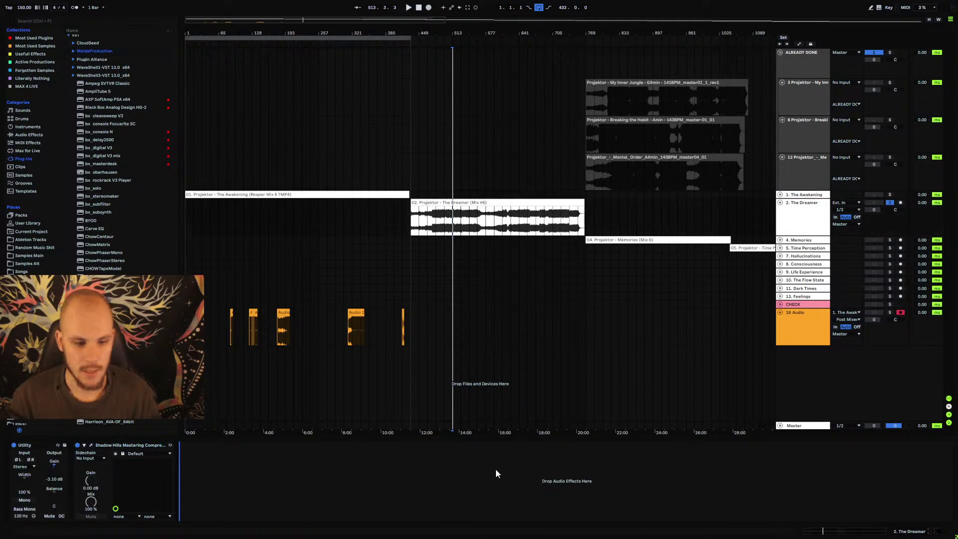
{"action": "key", "text": "ctrl+v"}
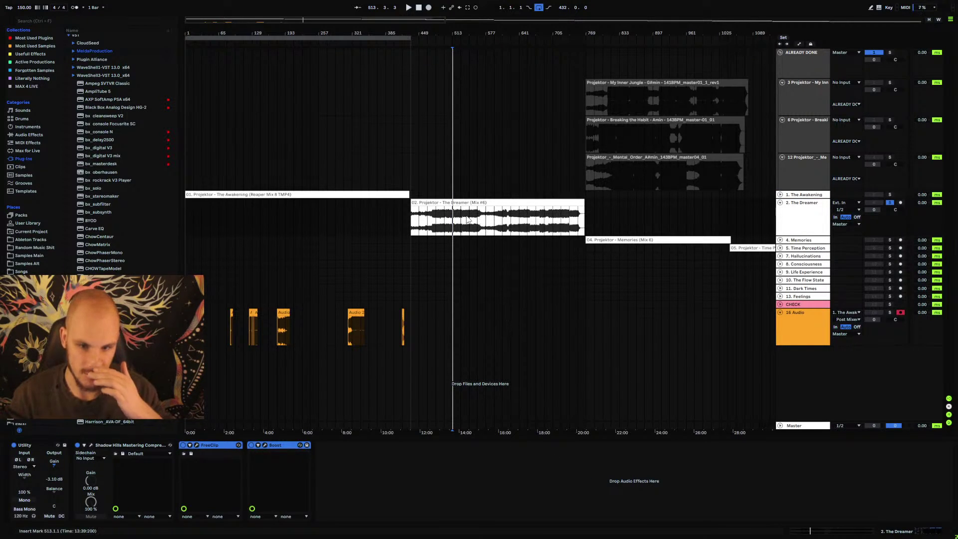
{"action": "left_click", "coordinate": [439, 228]}
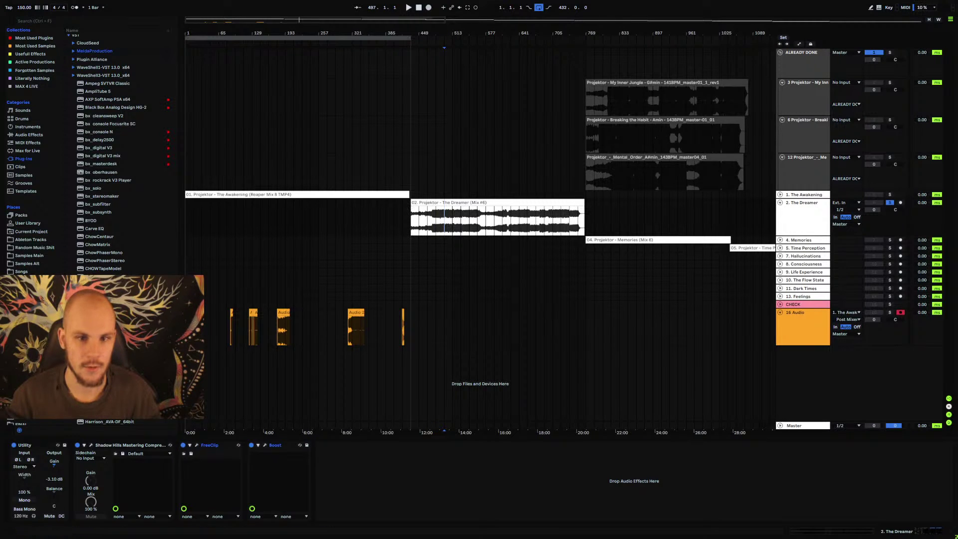
- Play The Dreamer soloed from bar 485 to listen to the copied mastering chain
{"action": "key", "text": "plus"}
{"action": "key", "text": "plus"}
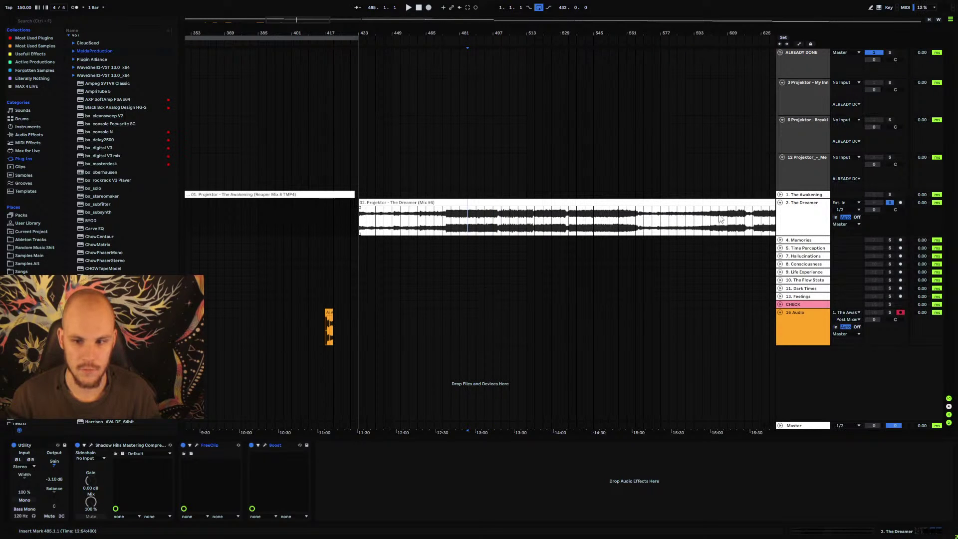
{"action": "left_click_drag", "start_coordinate": [507, 28], "coordinate": [494, 30]}
{"action": "key", "text": "space"}
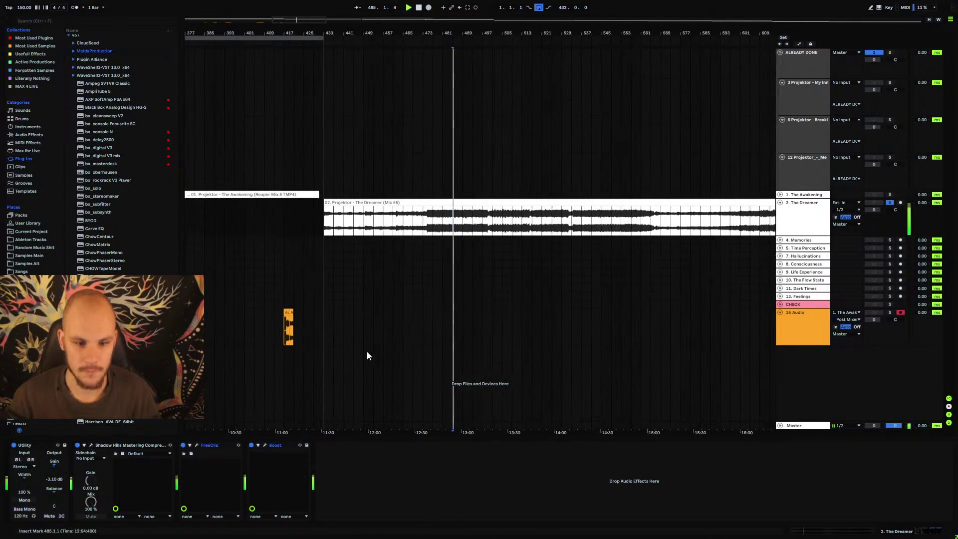
- Restart The Dreamer's playback from just before its drop and inspect the Boost plug-in during playback
{"action": "key", "text": "space"}
{"action": "left_click", "coordinate": [410, 224]}
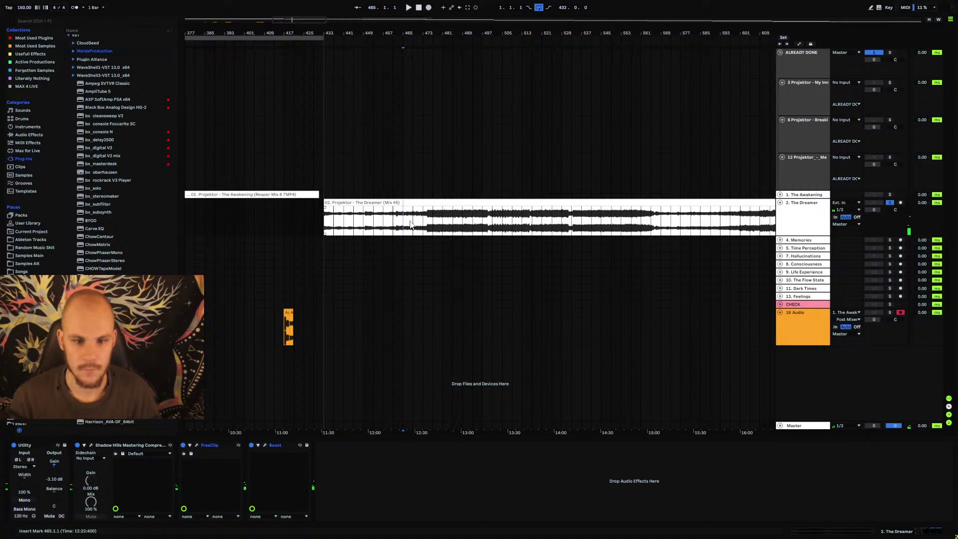
{"action": "key", "text": "space"}
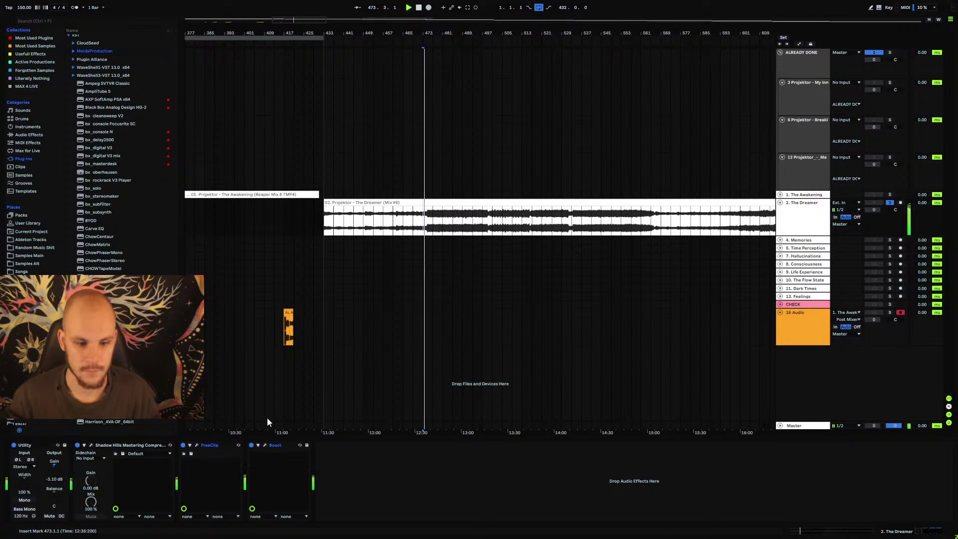
{"action": "left_click", "coordinate": [265, 444]}
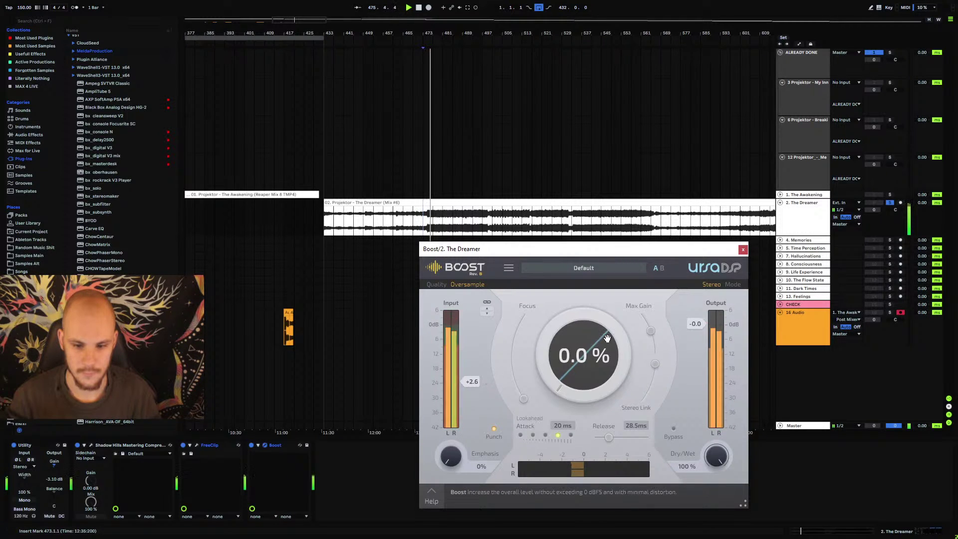
{"action": "left_click", "coordinate": [743, 251]}
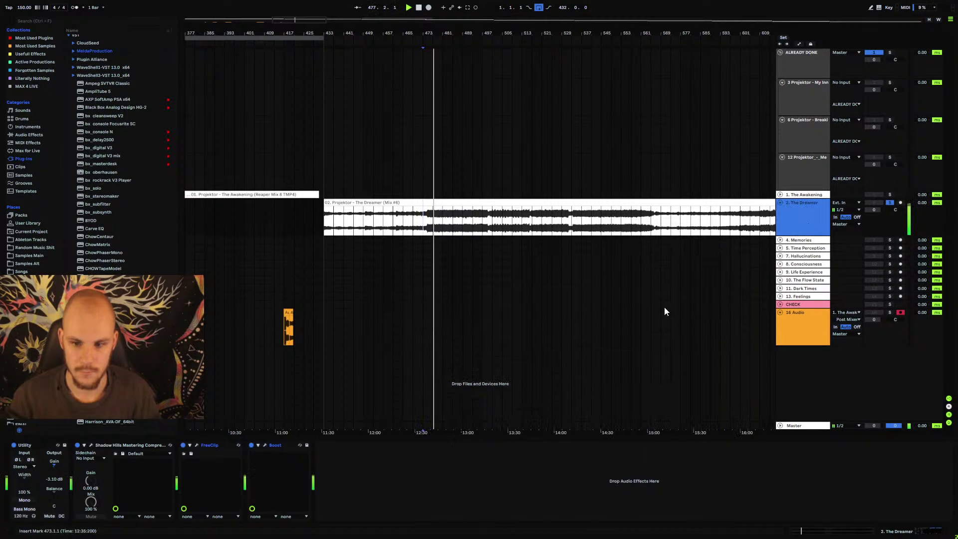
- Try to record The Dreamer onto the 16 Audio track from bar 473 for about one and a half bars
{"action": "left_click", "coordinate": [424, 333]}
{"action": "key", "text": "space"}
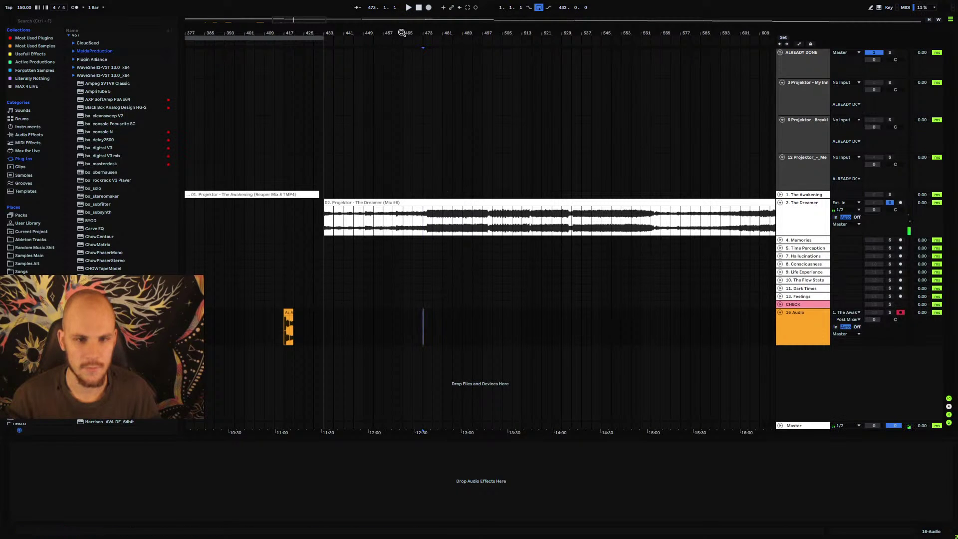
{"action": "left_click", "coordinate": [428, 8]}
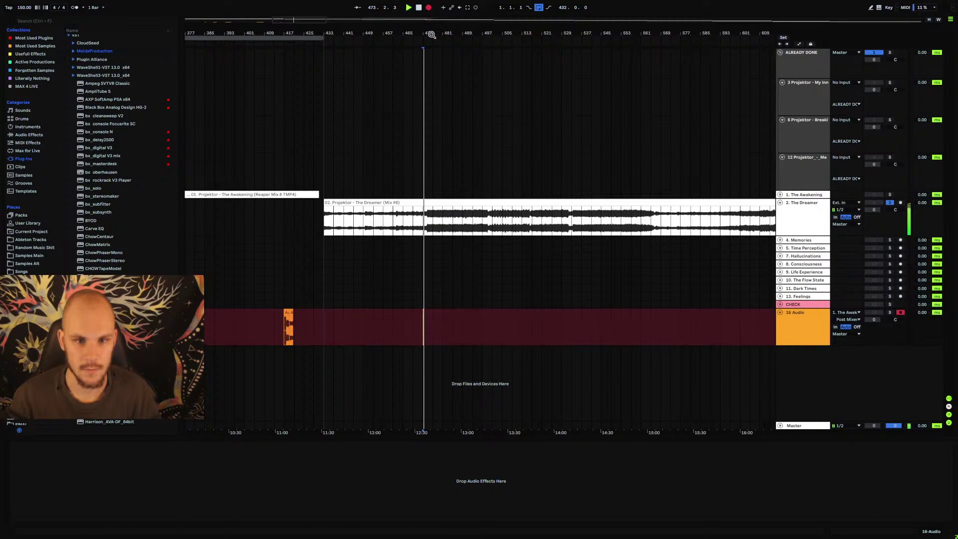
{"action": "left_click_drag", "start_coordinate": [349, 33], "coordinate": [295, 20]}
{"action": "left_click_drag", "start_coordinate": [434, 40], "coordinate": [441, 33]}
{"action": "key", "text": "space"}
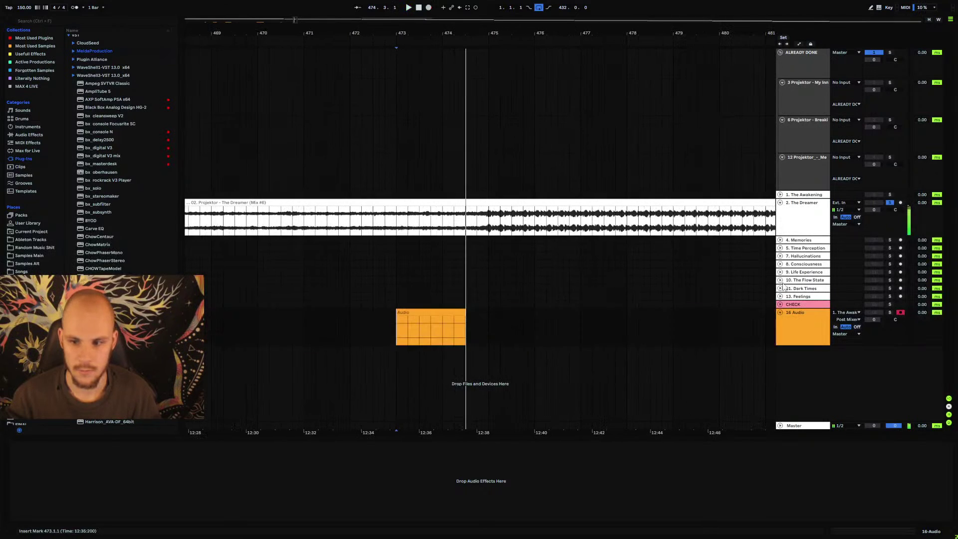
- Group the tracks from 1. The Awakening through 13. Feelings and rename the group REC
{"action": "left_click", "coordinate": [803, 195]}
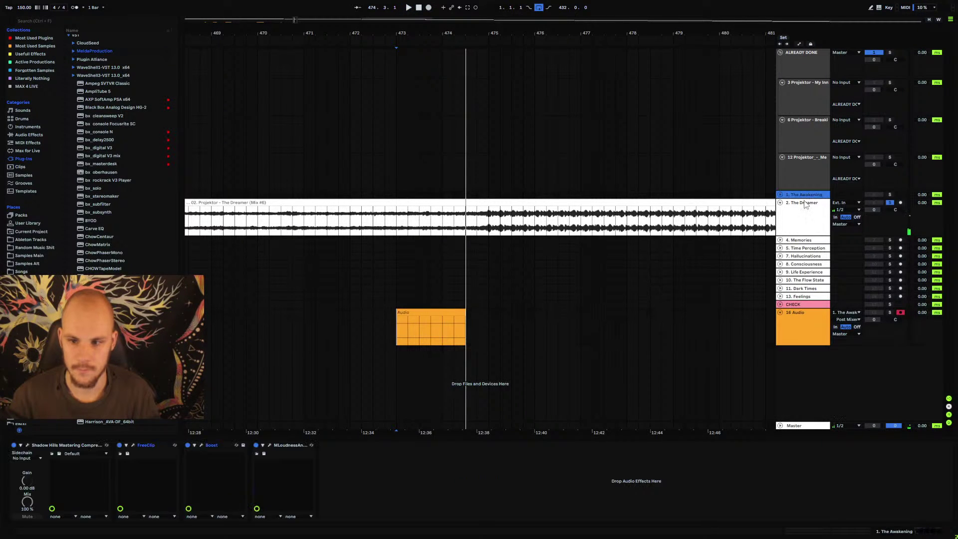
{"action": "left_click", "coordinate": [799, 296], "text": "shift"}
{"action": "key", "text": "ctrl+g"}
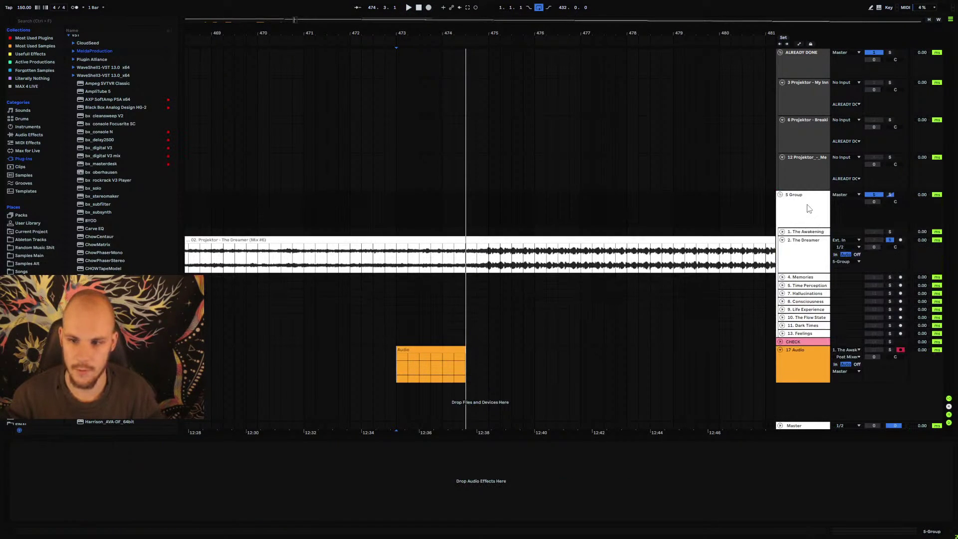
{"action": "right_click", "coordinate": [806, 205]}
{"action": "left_click", "coordinate": [824, 242]}
{"action": "type", "text": "REC"}
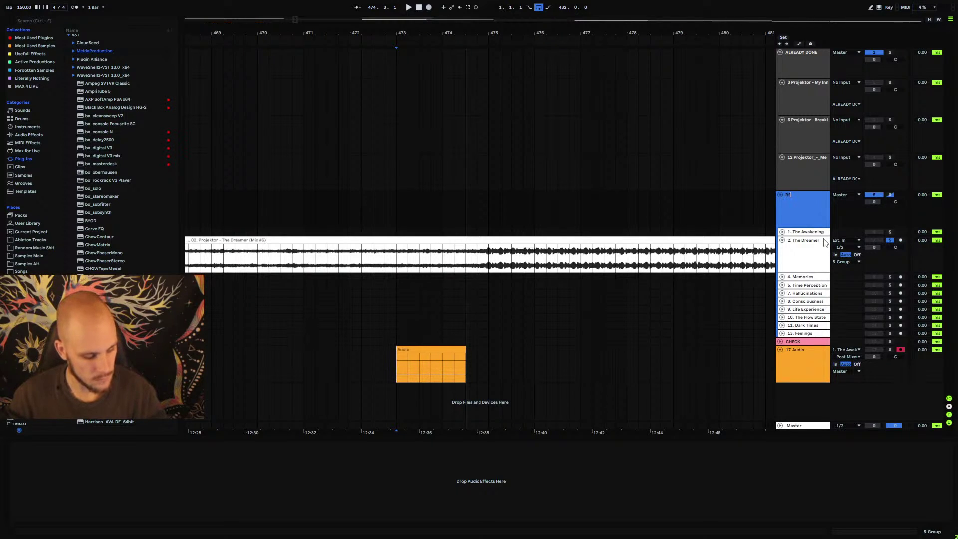
- Set the 17 Audio track's input source to the REC group
{"action": "left_click", "coordinate": [791, 373]}
{"action": "left_click", "coordinate": [848, 349]}
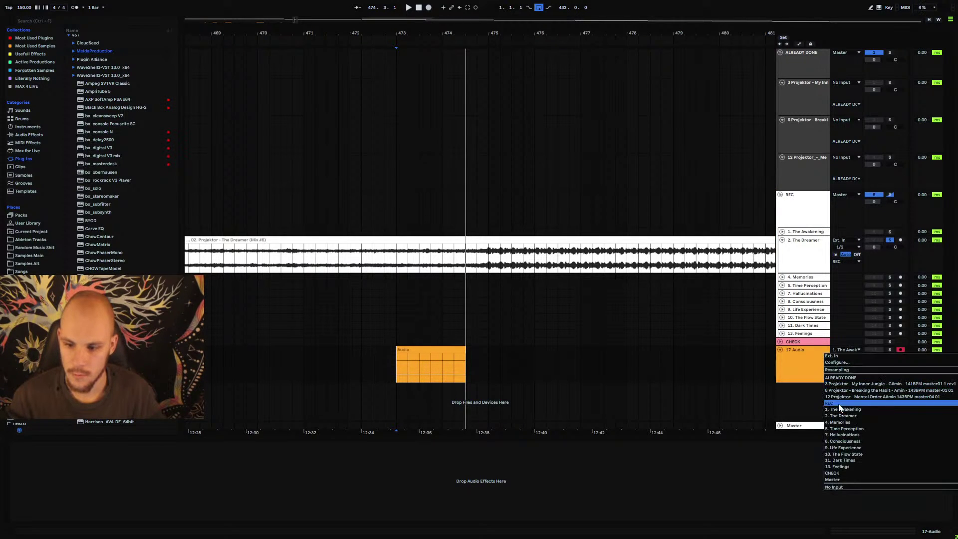
{"action": "left_click", "coordinate": [838, 403]}
- Record the REC group's output onto 17 Audio from bar 473 to about bar 488, leaving the insert marker at bar 463
{"action": "left_click", "coordinate": [393, 366]}
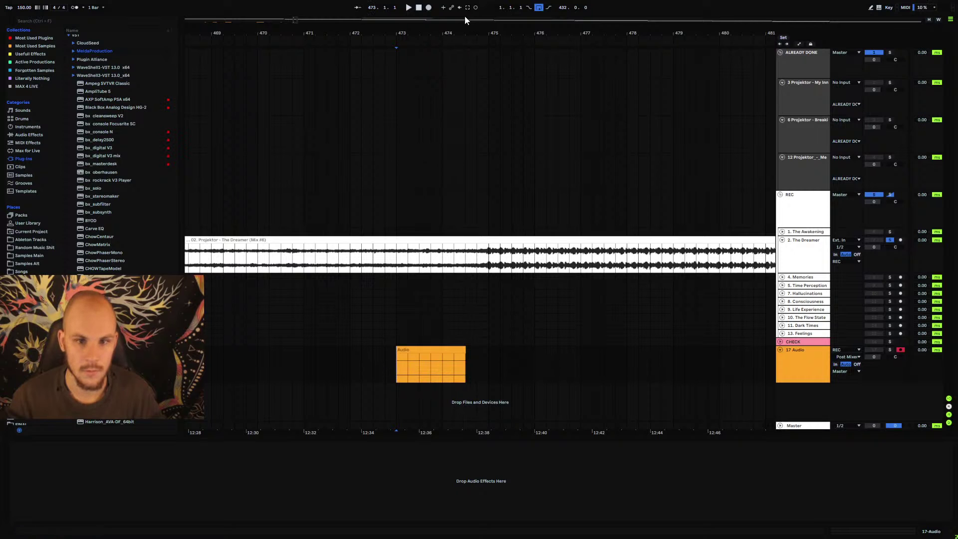
{"action": "left_click", "coordinate": [428, 8]}
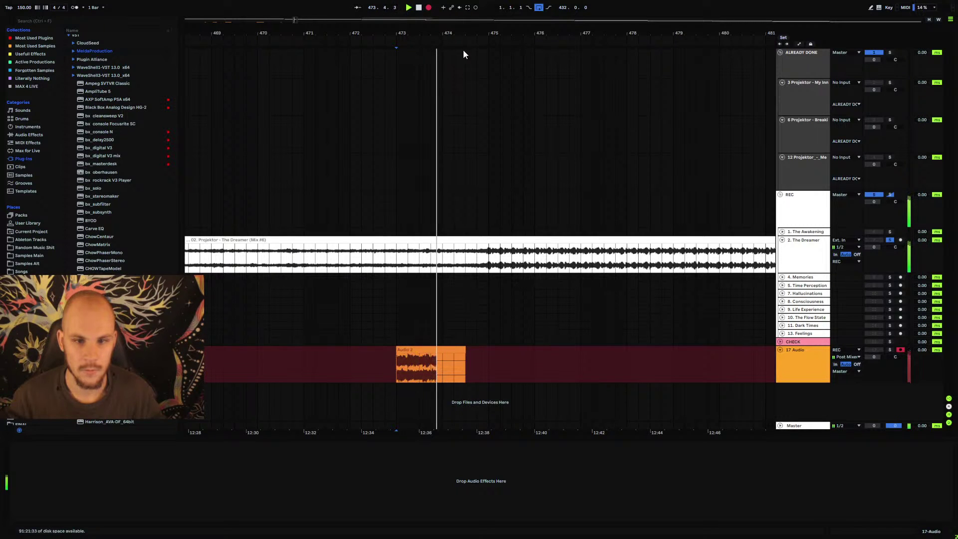
{"action": "scroll", "coordinate": [294, 20], "scroll_direction": "up", "scroll_amount": 5}
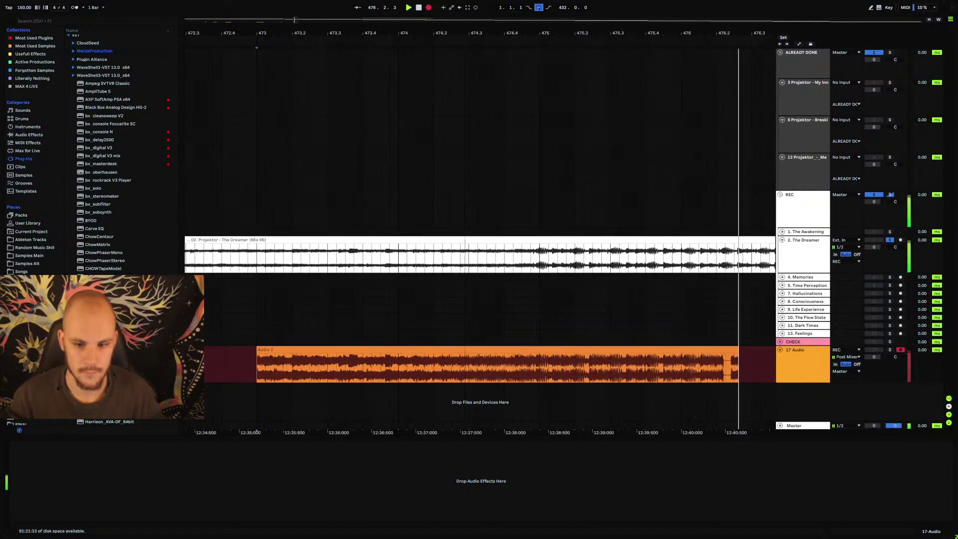
{"action": "scroll", "coordinate": [295, 20], "scroll_direction": "down", "scroll_amount": 3}
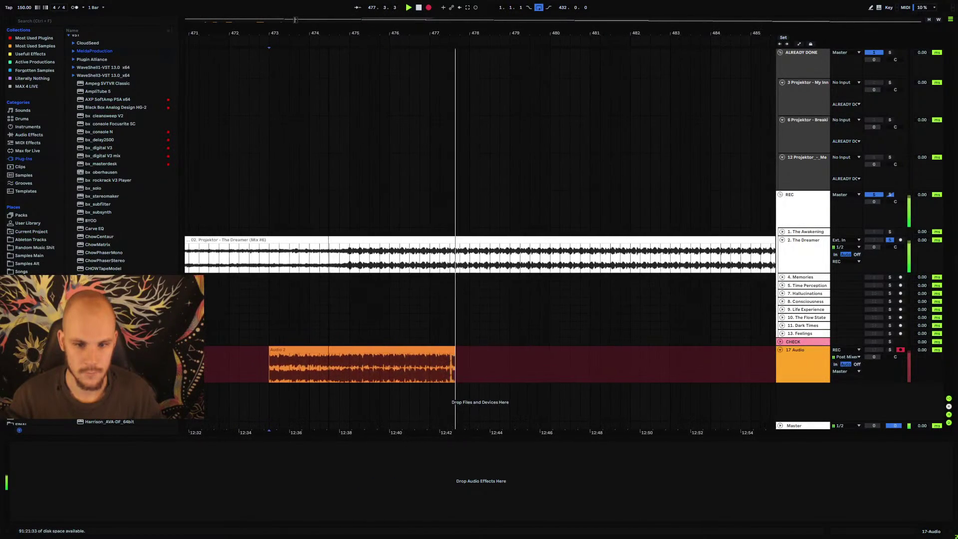
{"action": "scroll", "coordinate": [294, 19], "scroll_direction": "down", "scroll_amount": 3}
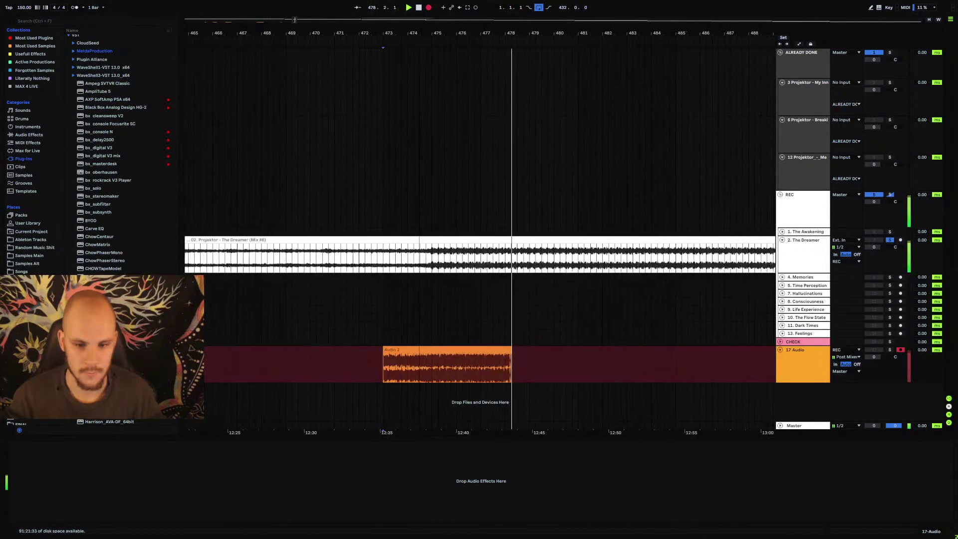
{"action": "left_click", "coordinate": [781, 241]}
{"action": "left_click", "coordinate": [798, 218]}
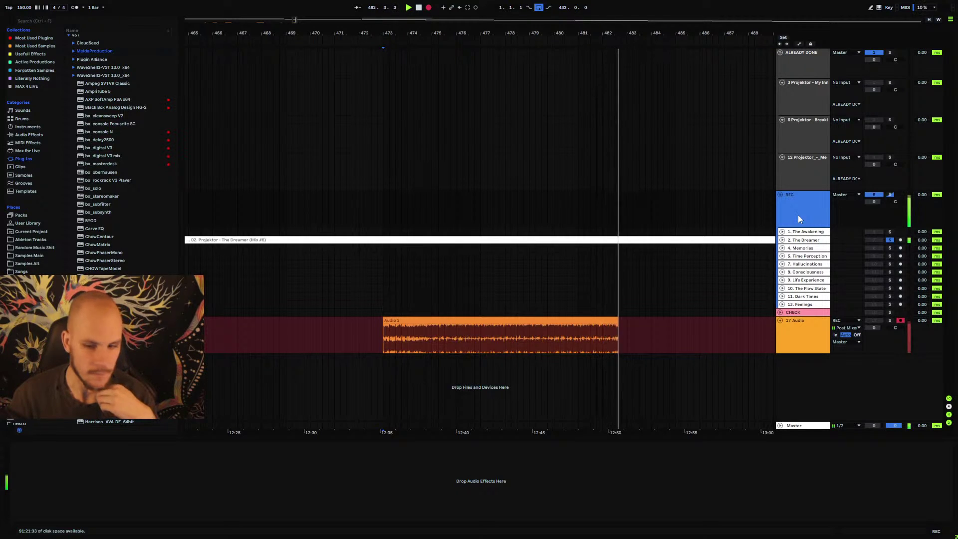
{"action": "left_click", "coordinate": [781, 240]}
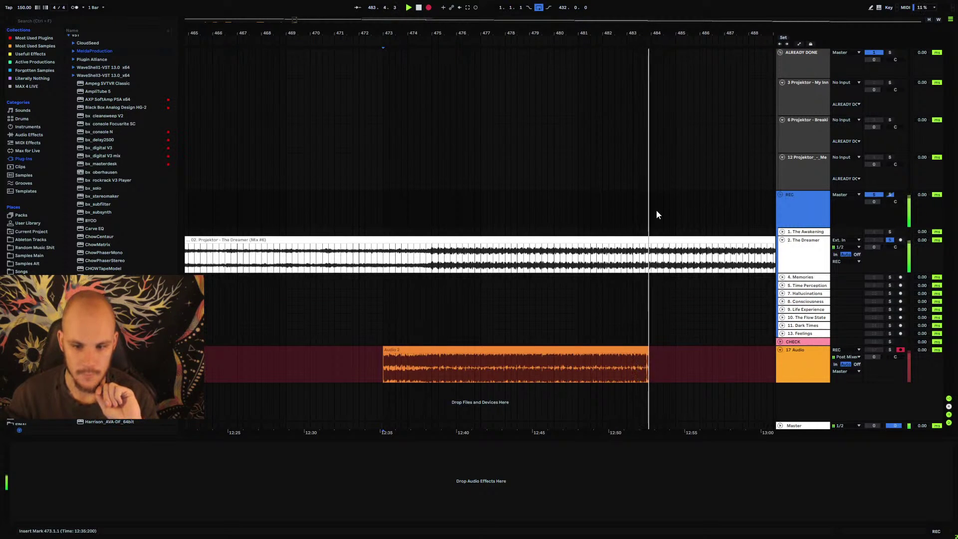
{"action": "left_click_drag", "start_coordinate": [620, 42], "coordinate": [614, 20]}
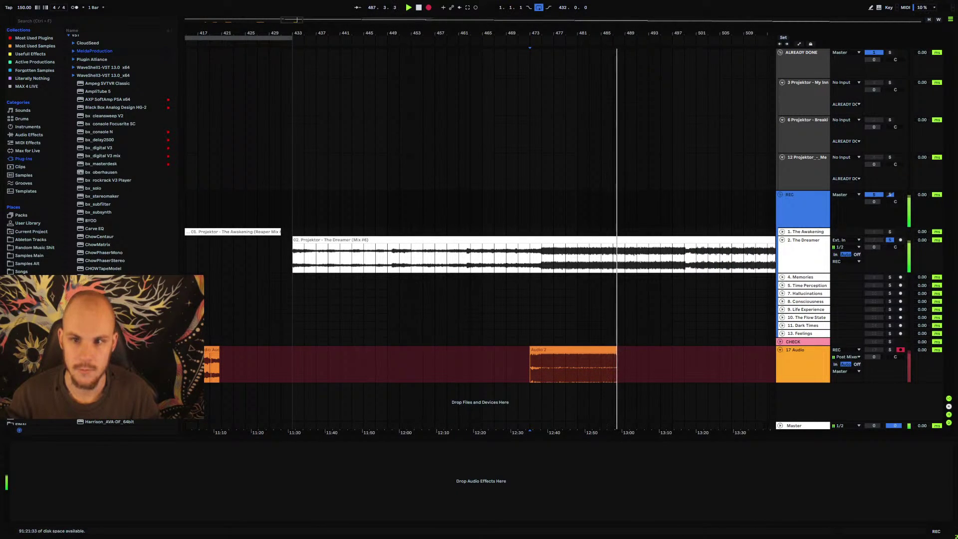
{"action": "left_click_drag", "start_coordinate": [689, 38], "coordinate": [688, 34]}
{"action": "left_click", "coordinate": [515, 362]}
{"action": "key", "text": "space"}
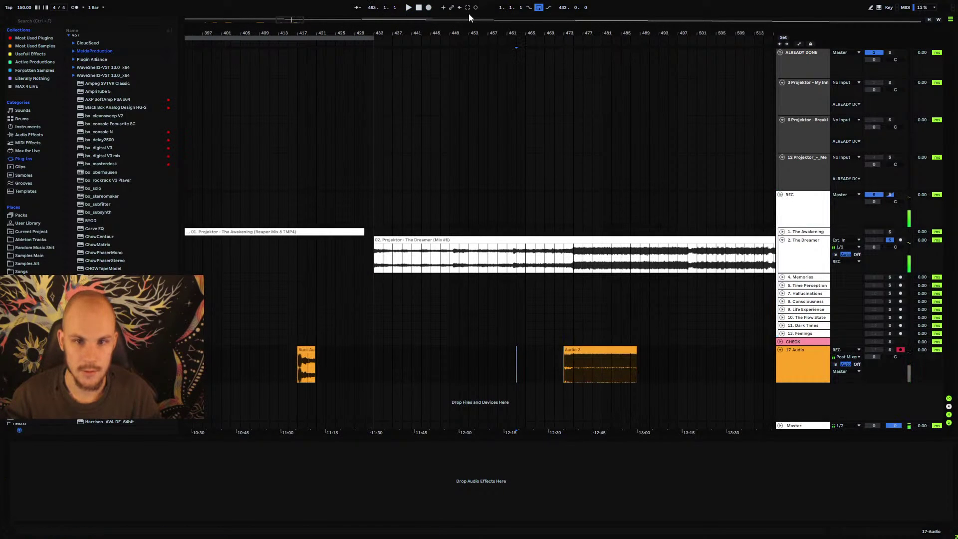
- Record another pass onto 17 Audio from bar 463 to about bar 476, and place the insert marker at bar 462
{"action": "left_click", "coordinate": [429, 7]}
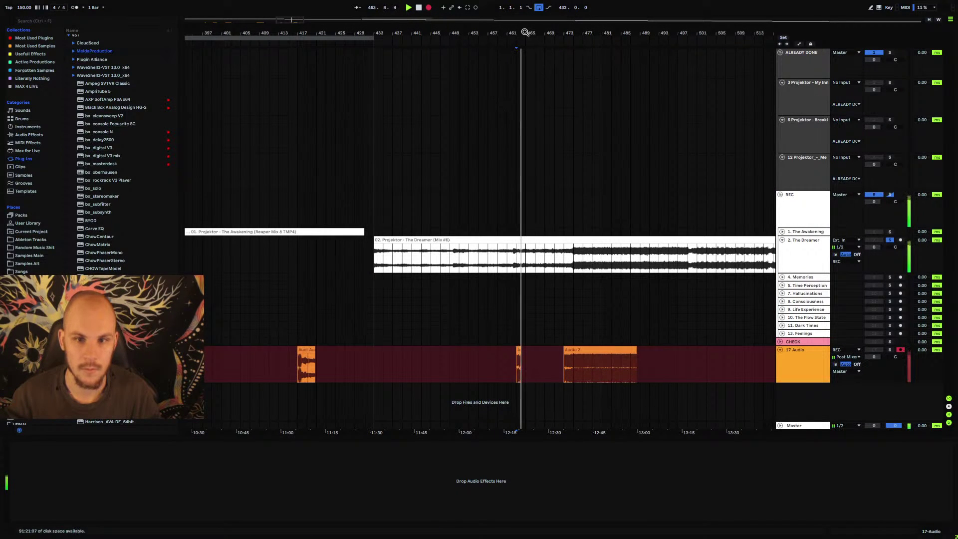
{"action": "left_click_drag", "start_coordinate": [525, 36], "coordinate": [525, 70]}
{"action": "key", "text": "minus"}
{"action": "key", "text": "minus"}
{"action": "key", "text": "minus"}
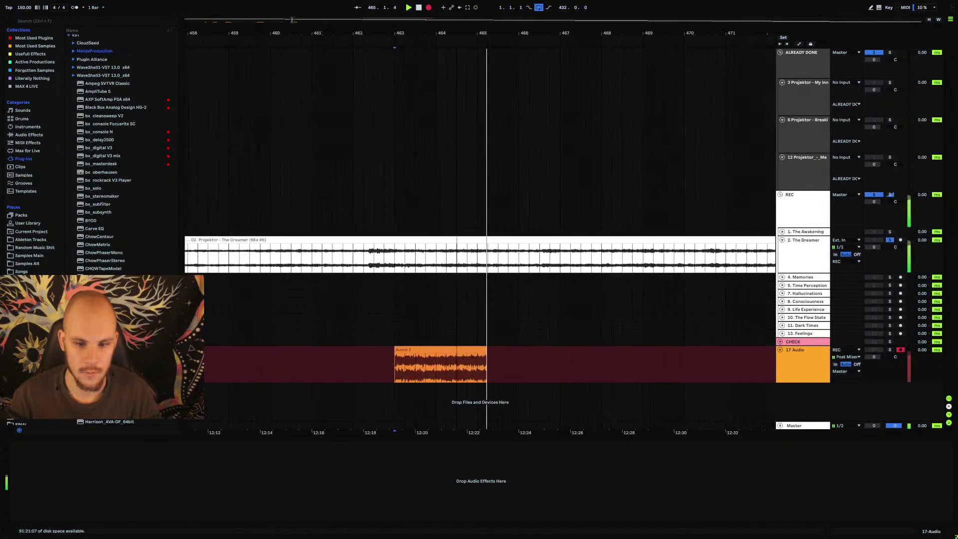
{"action": "key", "text": "plus"}
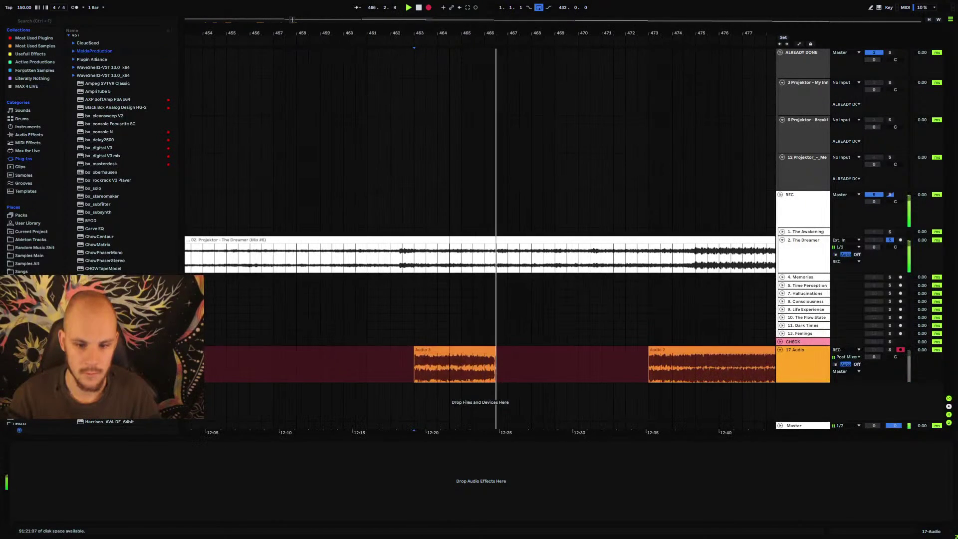
{"action": "key", "text": "minus"}
{"action": "key", "text": "minus"}
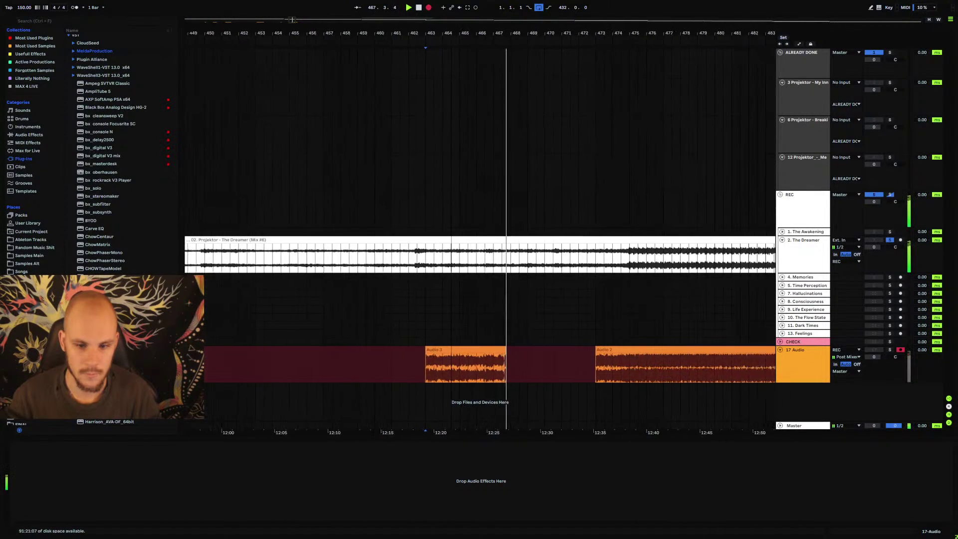
{"action": "left_click_drag", "start_coordinate": [455, 46], "coordinate": [456, 44]}
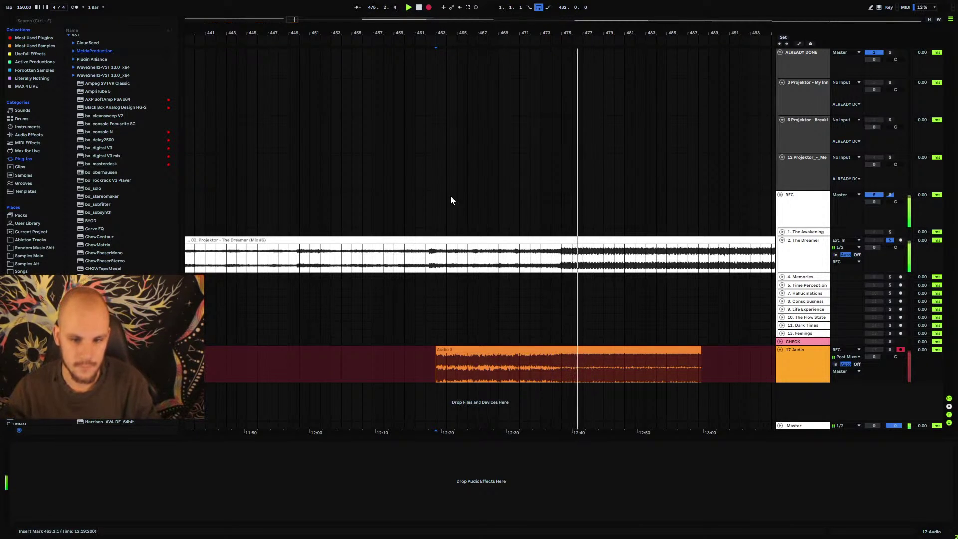
{"action": "key", "text": "space"}
{"action": "left_click", "coordinate": [426, 364]}
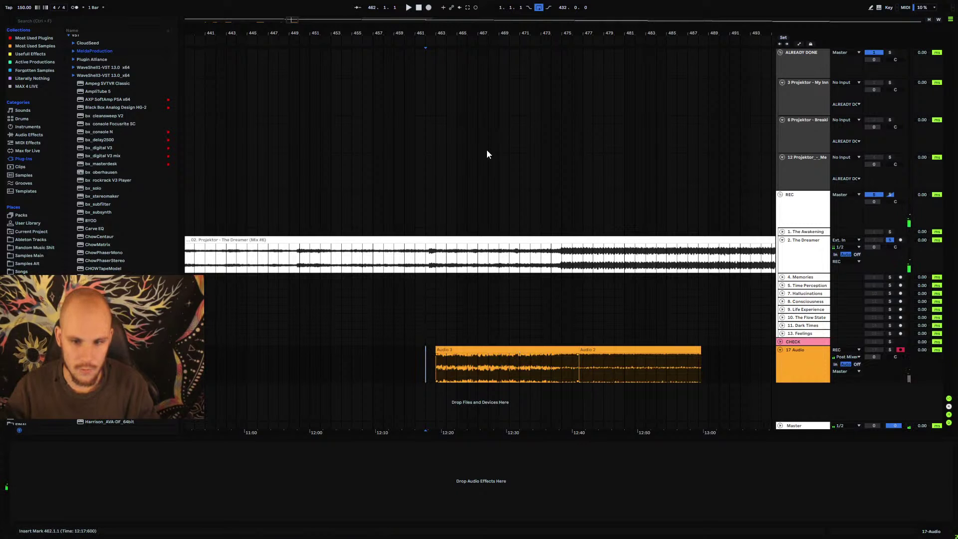
{"action": "mouse_move", "coordinate": [467, 42]}
{"action": "left_mouse_down"}
{"action": "mouse_move", "coordinate": [558, 26]}
{"action": "mouse_move", "coordinate": [479, 32]}
{"action": "left_mouse_up"}
{"action": "left_click", "coordinate": [796, 249]}
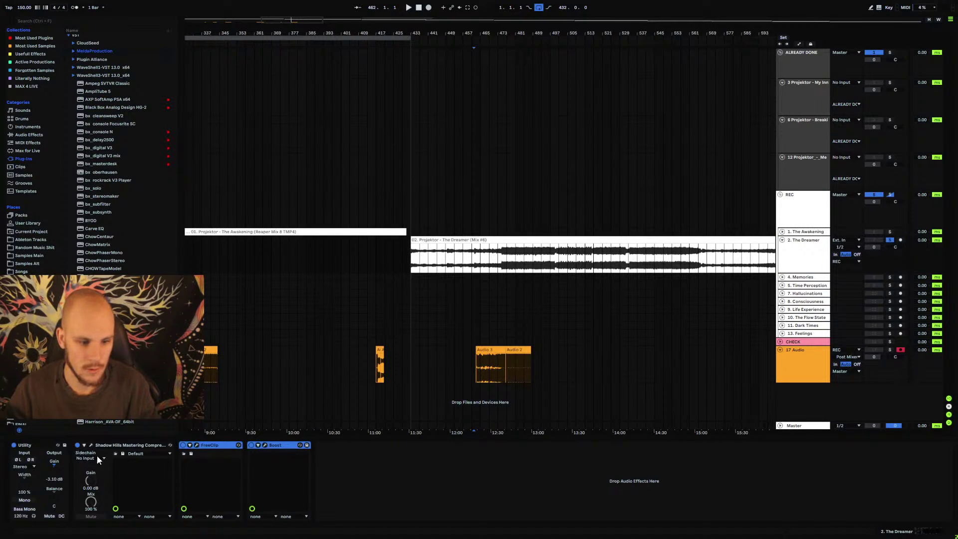
{"action": "left_click", "coordinate": [403, 474]}
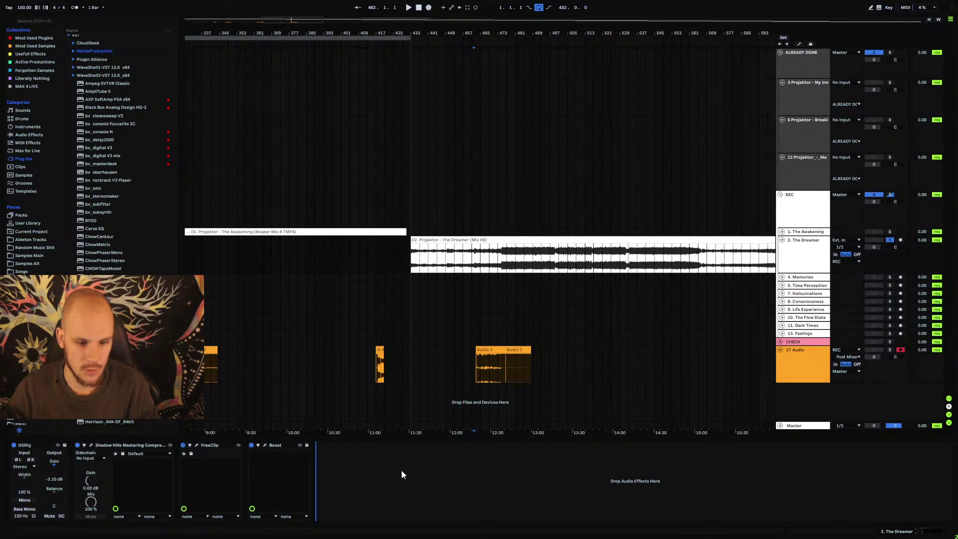
{"action": "left_click", "coordinate": [265, 445]}
{"action": "left_click_drag", "start_coordinate": [503, 259], "coordinate": [604, 259]}
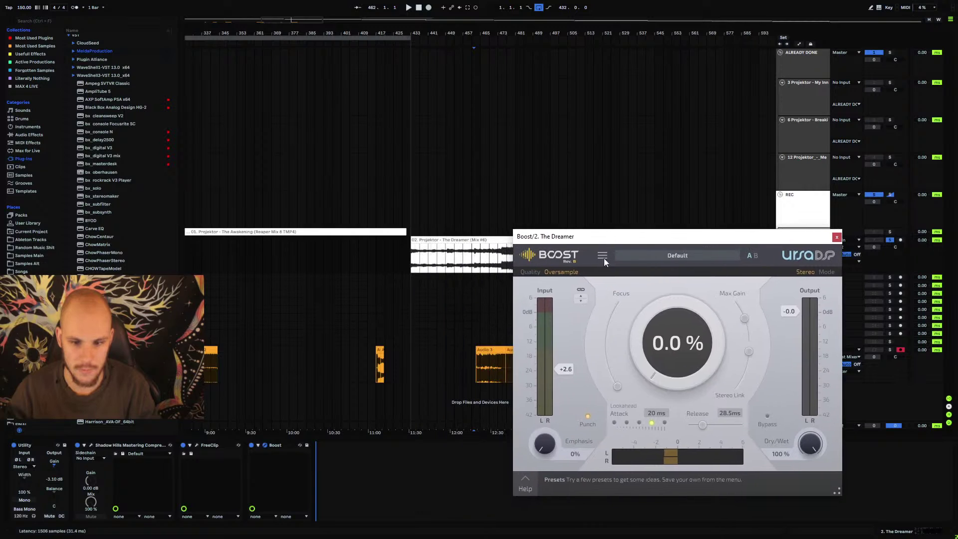
{"action": "left_click", "coordinate": [836, 237]}
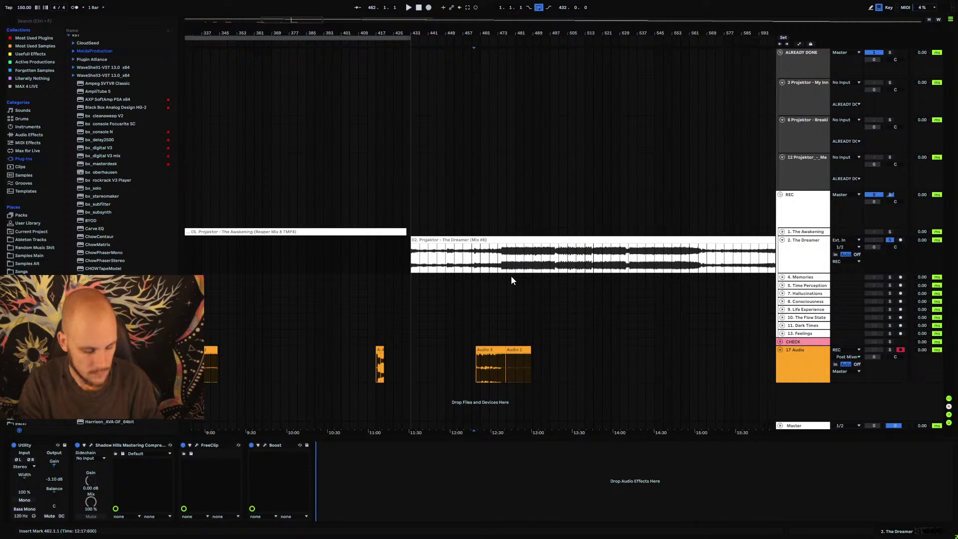
- Turn on the automation view to show Boost's Pre Gain envelope on The Dreamer track
{"action": "key", "text": "a"}
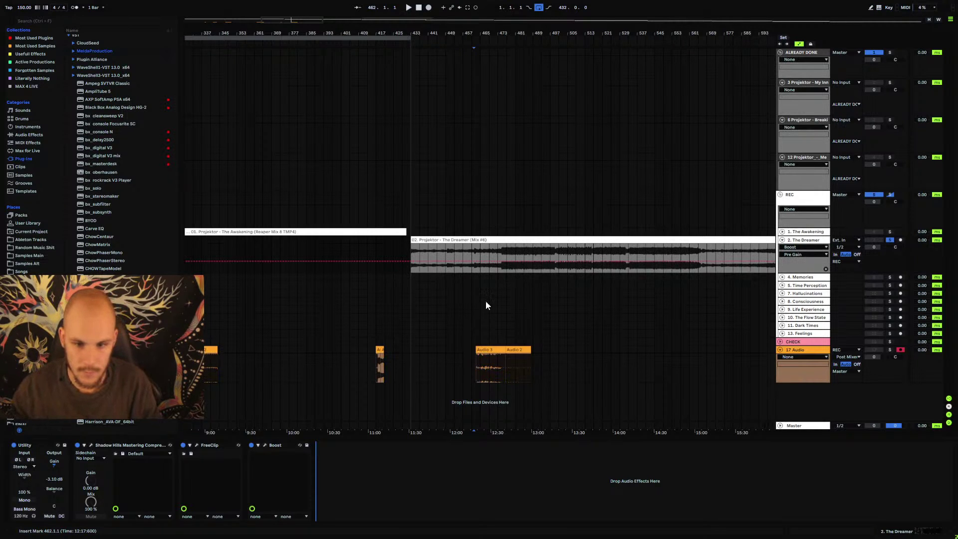
{"action": "left_click_drag", "start_coordinate": [466, 35], "coordinate": [458, 110]}
{"action": "key", "text": "minus"}
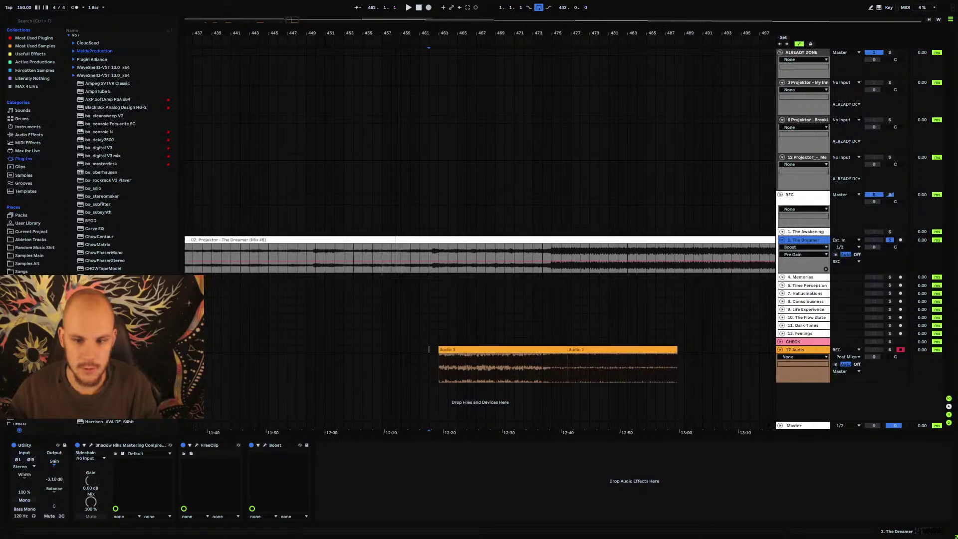
{"action": "key", "text": "minus"}
{"action": "key", "text": "minus"}
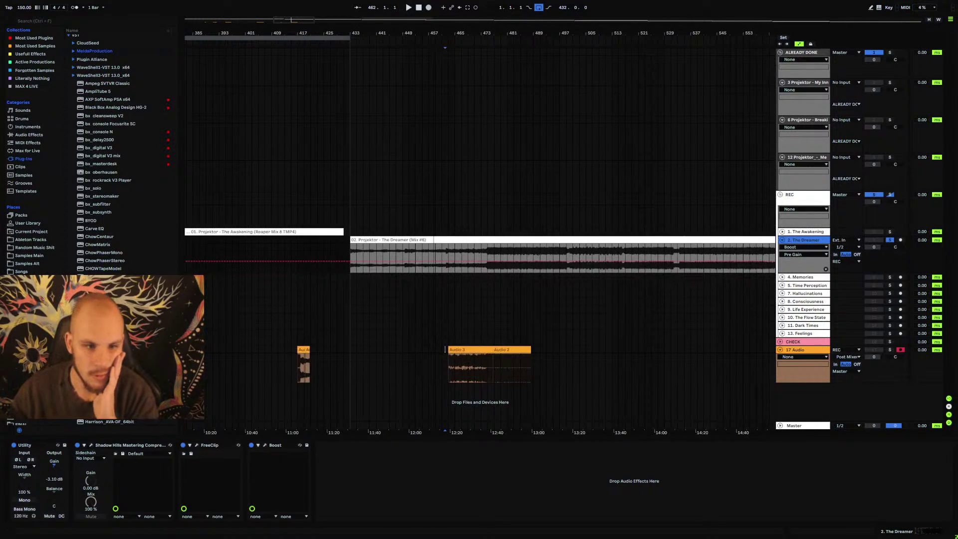
- Create a Pre Gain automation breakpoint on The Dreamer's envelope exactly where the drop begins at bar 475
{"action": "left_click_drag", "start_coordinate": [517, 35], "coordinate": [491, 115]}
{"action": "left_click_drag", "start_coordinate": [366, 45], "coordinate": [407, 179]}
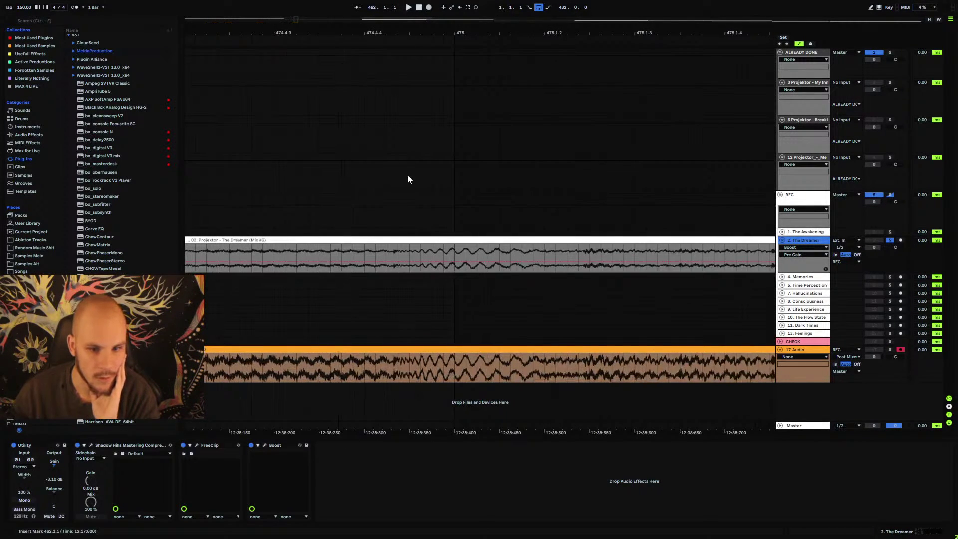
{"action": "left_click", "coordinate": [410, 240]}
{"action": "left_click_drag", "start_coordinate": [410, 240], "coordinate": [471, 253]}
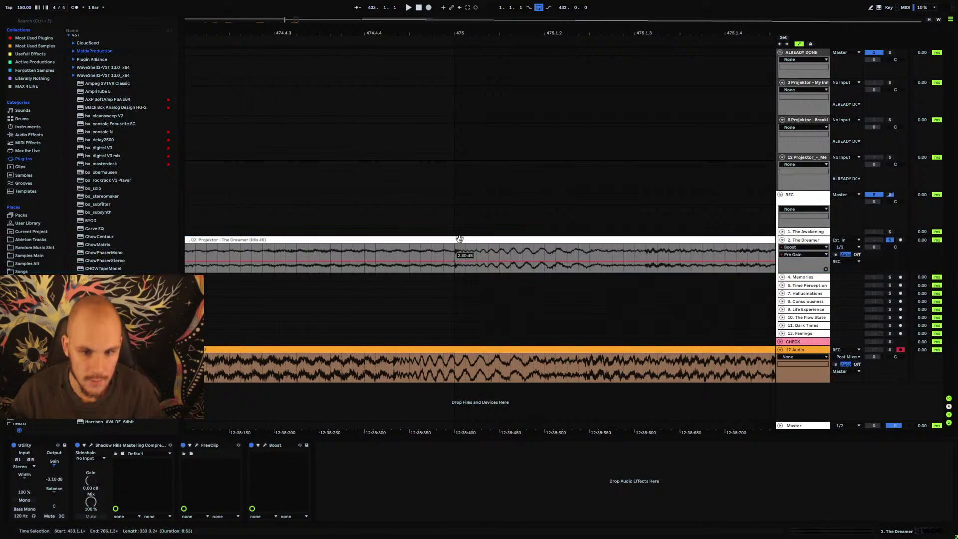
{"action": "left_click_drag", "start_coordinate": [458, 33], "coordinate": [464, 100]}
{"action": "left_click_drag", "start_coordinate": [487, 252], "coordinate": [484, 247]}
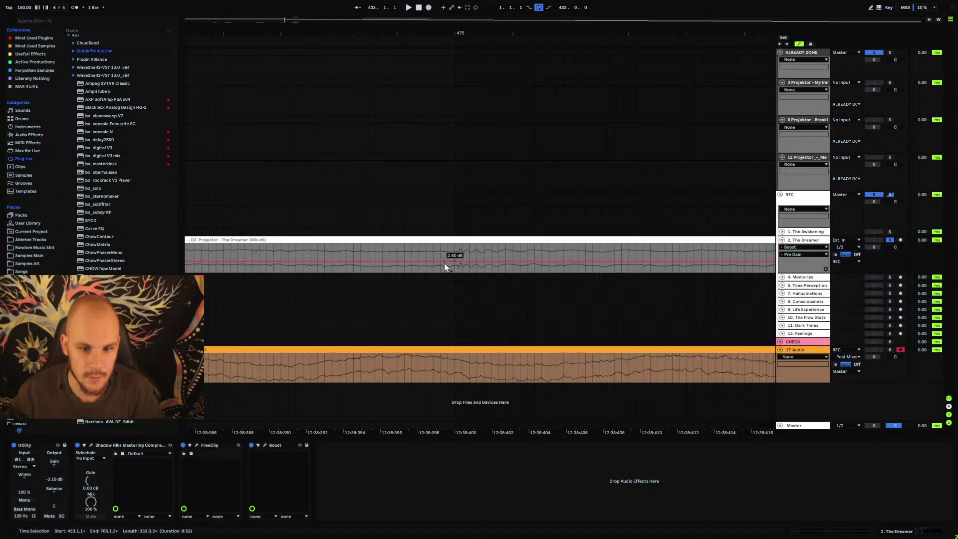
{"action": "left_click_drag", "start_coordinate": [432, 35], "coordinate": [432, 11]}
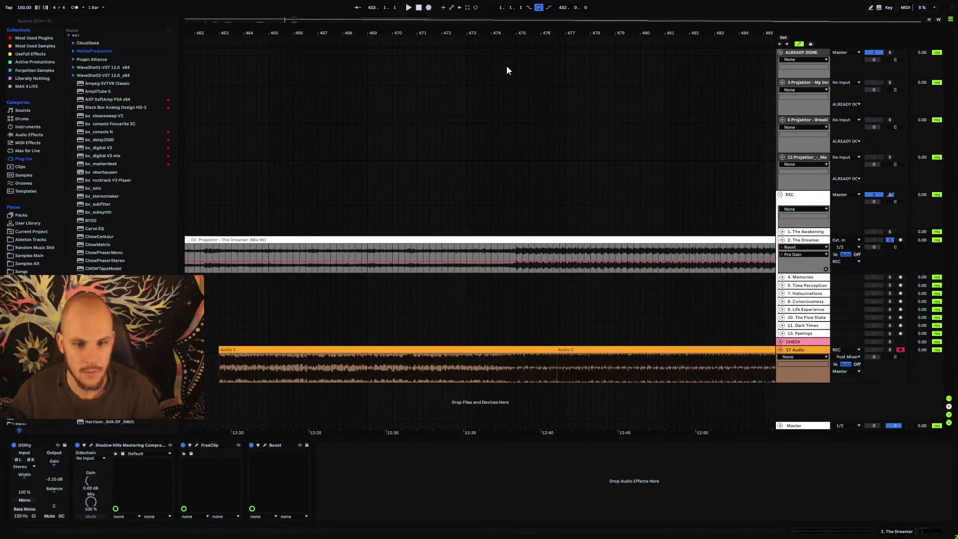
- Play The Dreamer's lead-in to the drop and lower the Pre Gain envelope just before bar 475 to 0.72 dB
{"action": "left_click", "coordinate": [408, 251]}
{"action": "key", "text": "space"}
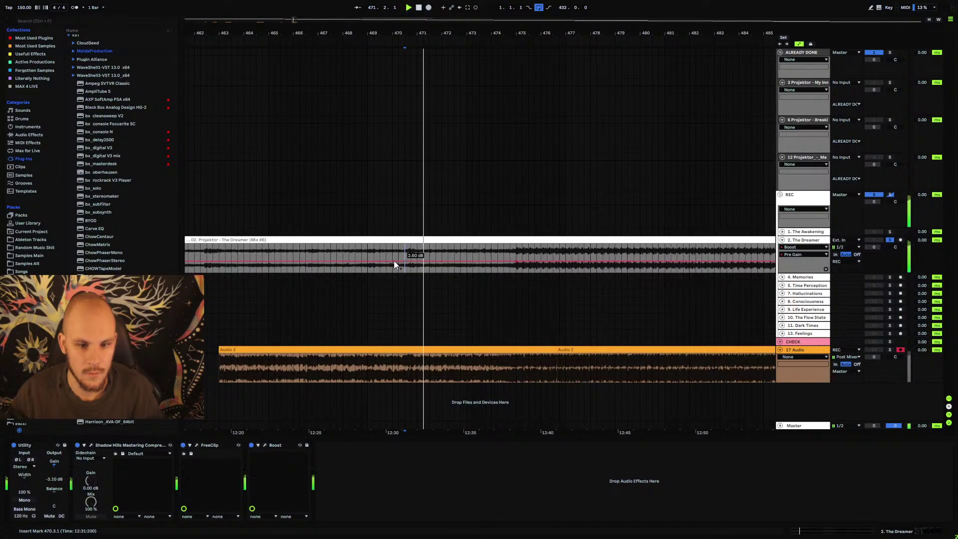
{"action": "left_click", "coordinate": [312, 255]}
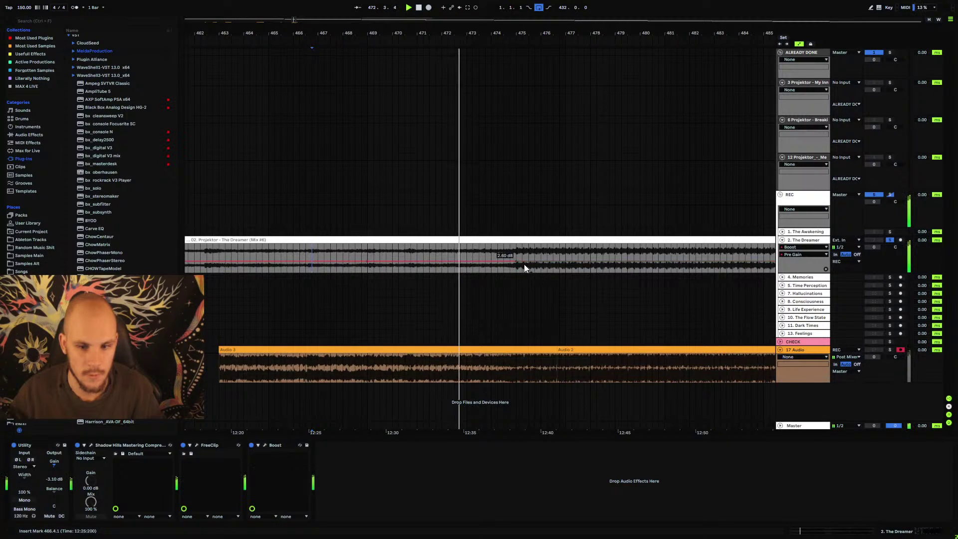
{"action": "left_click_drag", "start_coordinate": [508, 262], "coordinate": [507, 266]}
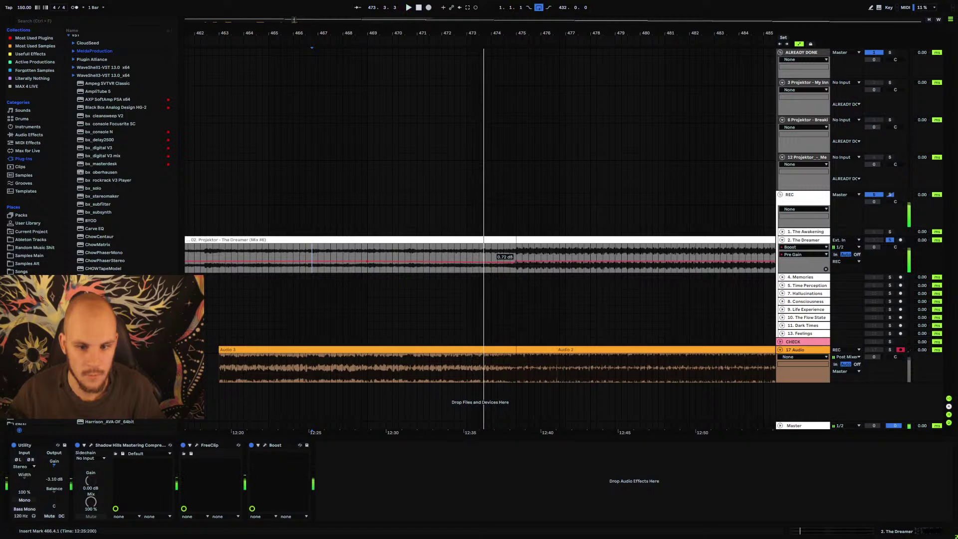
- Play The Dreamer briefly from bar 462 to audition the passage leading into the drop
{"action": "mouse_move", "coordinate": [370, 41]}
{"action": "left_mouse_down"}
{"action": "mouse_move", "coordinate": [370, 17]}
{"action": "mouse_move", "coordinate": [370, 60]}
{"action": "left_mouse_up"}
{"action": "left_click_drag", "start_coordinate": [481, 45], "coordinate": [481, 33]}
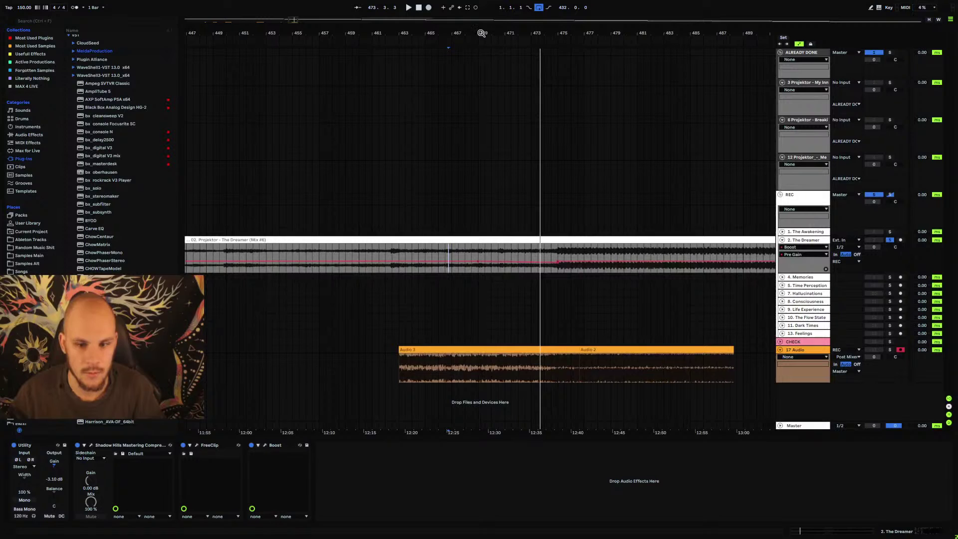
{"action": "left_click", "coordinate": [383, 254]}
{"action": "key", "text": "space"}
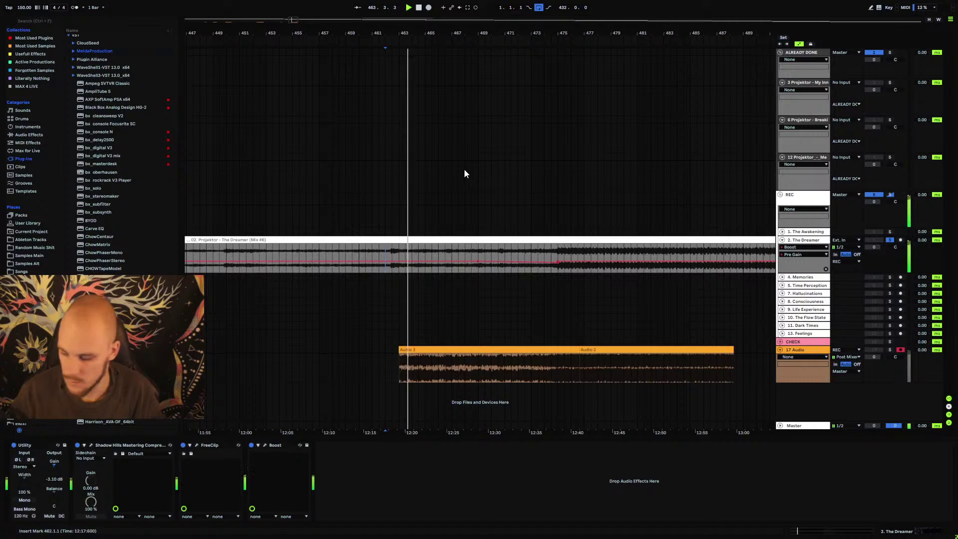
{"action": "key", "text": "space"}
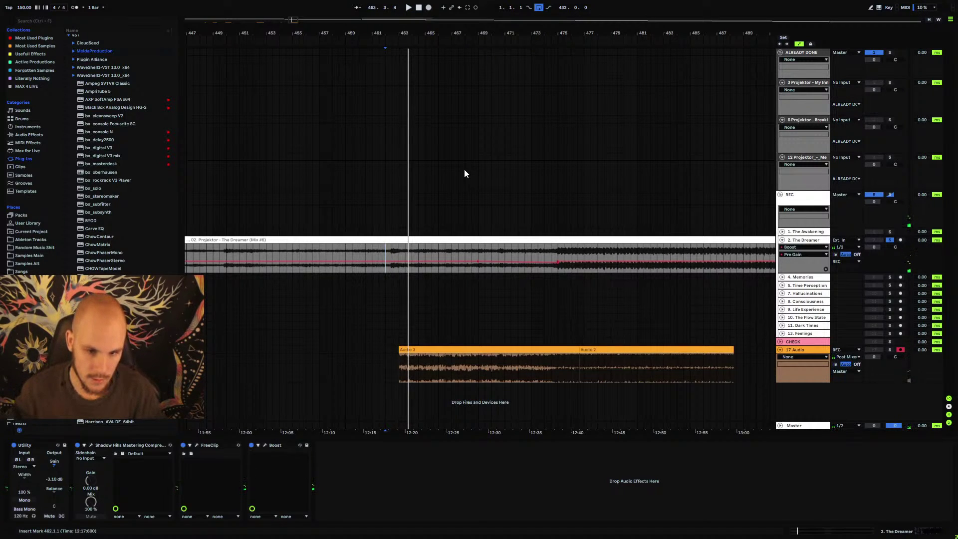
- Play The Dreamer from bar 569 to listen to its breakdown, and examine the waveform across the whole track
{"action": "left_click_drag", "start_coordinate": [530, 33], "coordinate": [529, 2]}
{"action": "left_click", "coordinate": [562, 253]}
{"action": "key", "text": "space"}
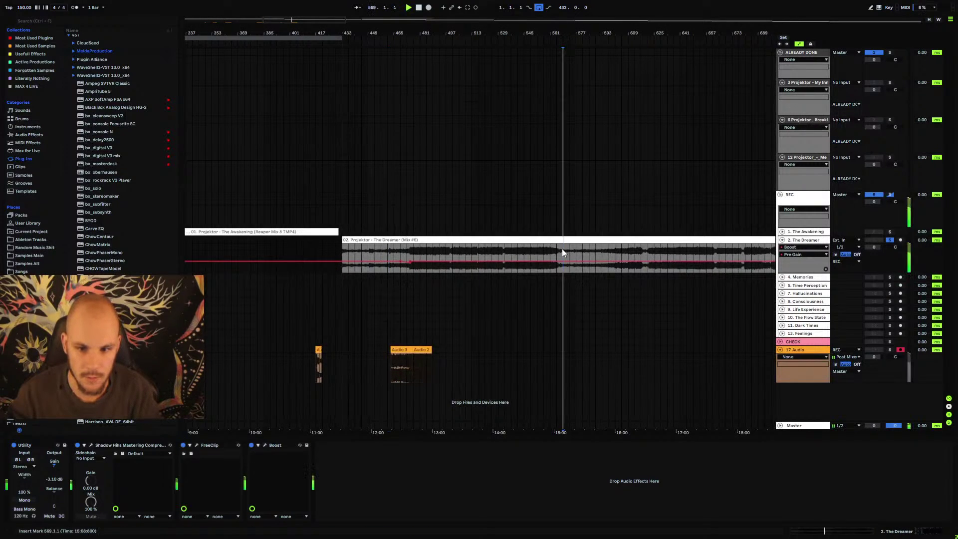
{"action": "left_click_drag", "start_coordinate": [575, 22], "coordinate": [501, 129]}
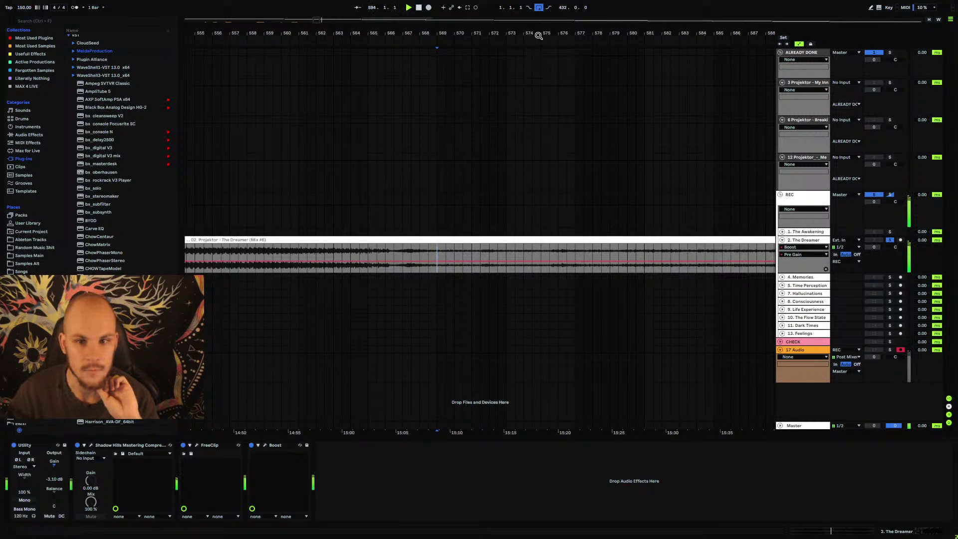
{"action": "left_click_drag", "start_coordinate": [538, 35], "coordinate": [466, 5]}
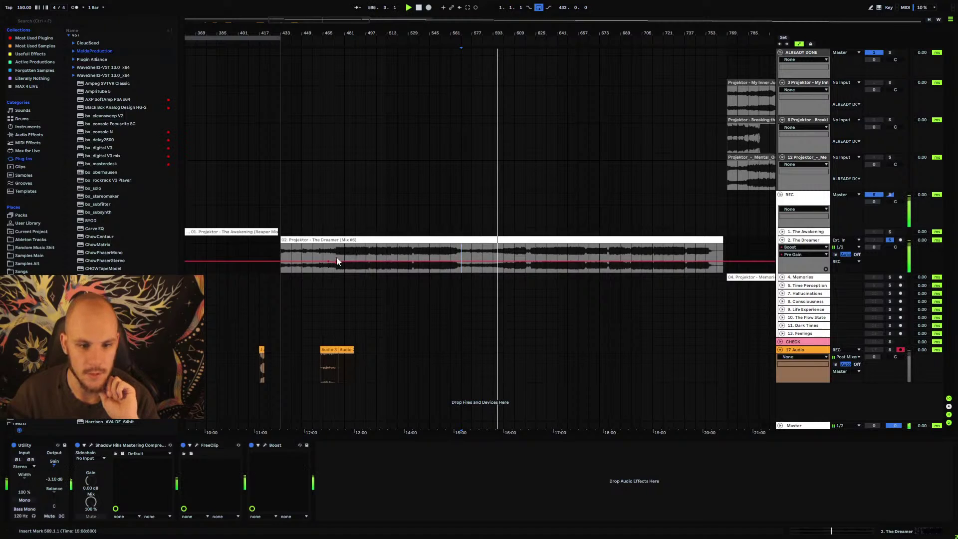
- Discard the Pre Gain automation on The Dreamer, select bars 457 to 473, and place the insert marker at bar 465
{"action": "mouse_move", "coordinate": [336, 260]}
{"action": "left_mouse_down"}
{"action": "mouse_move", "coordinate": [327, 262]}
{"action": "mouse_move", "coordinate": [336, 262]}
{"action": "left_mouse_up"}
{"action": "left_click", "coordinate": [311, 250]}
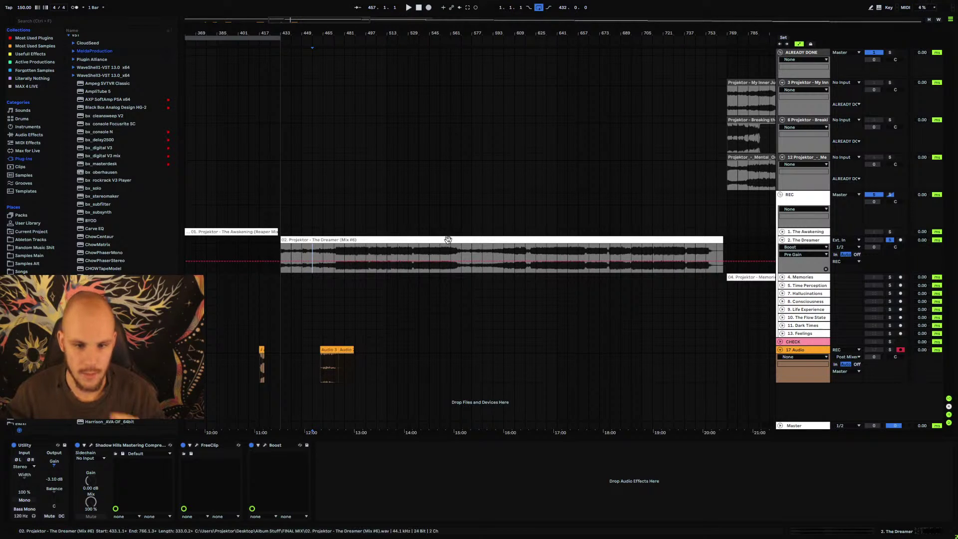
{"action": "left_click", "coordinate": [511, 250]}
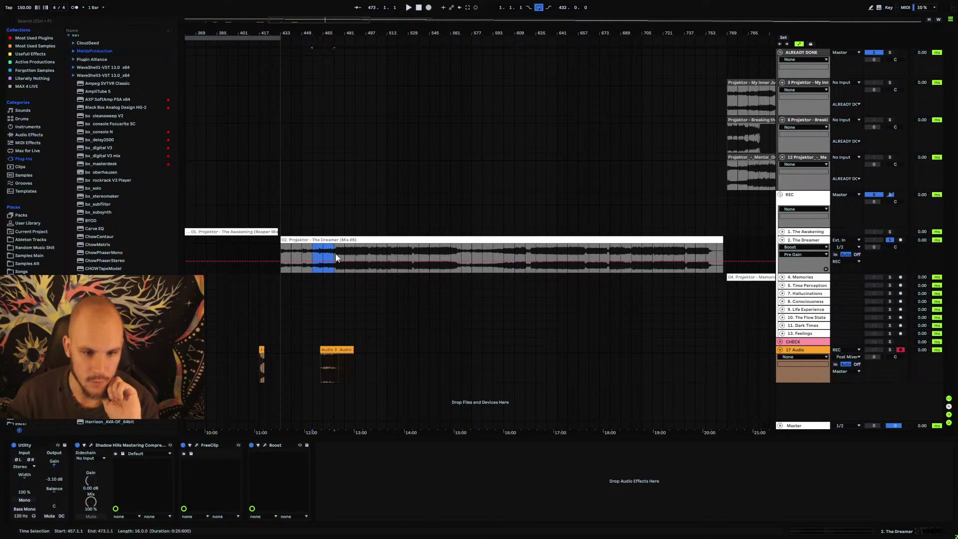
{"action": "left_click", "coordinate": [323, 256]}
{"action": "scroll", "coordinate": [482, 231], "scroll_direction": "right", "scroll_amount": 3}
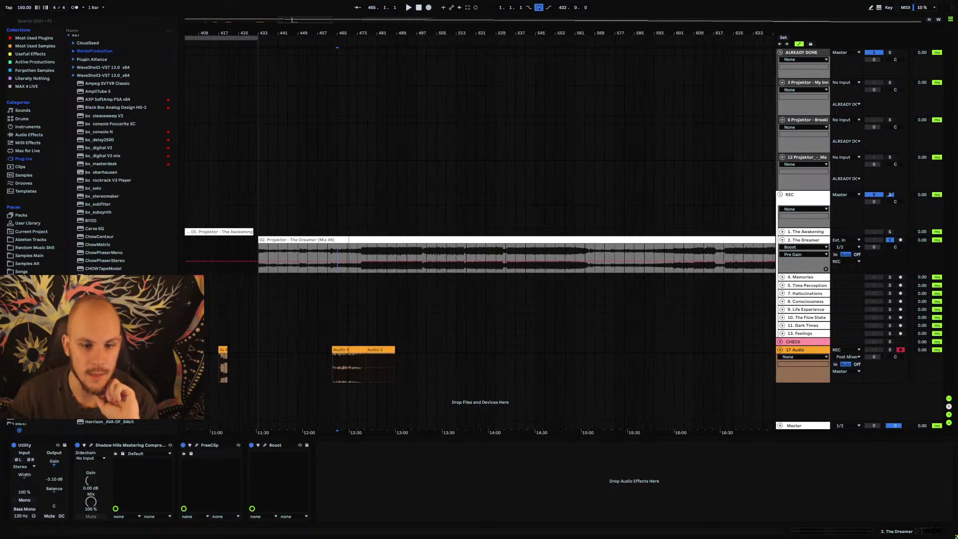
{"action": "scroll", "coordinate": [298, 32], "scroll_direction": "down", "scroll_amount": 5}
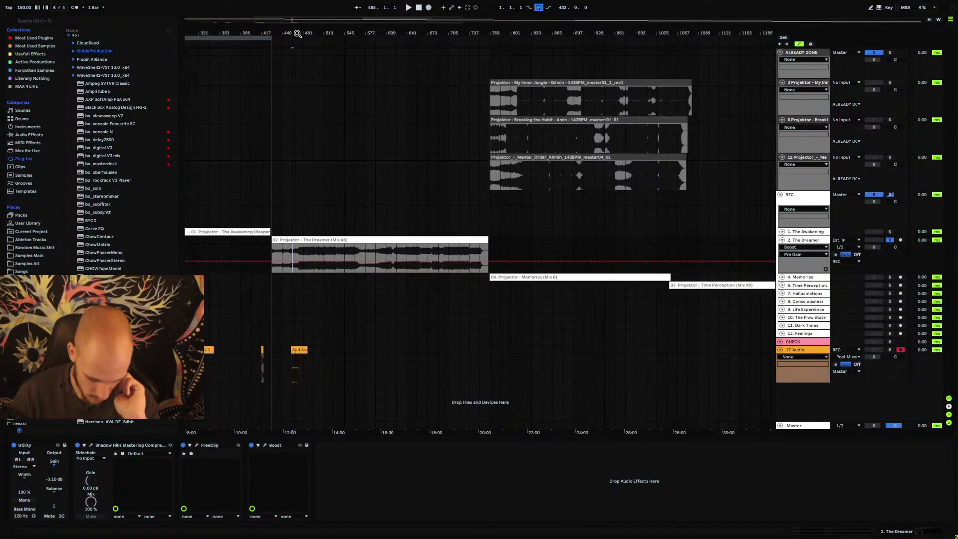
{"action": "left_click", "coordinate": [782, 240]}
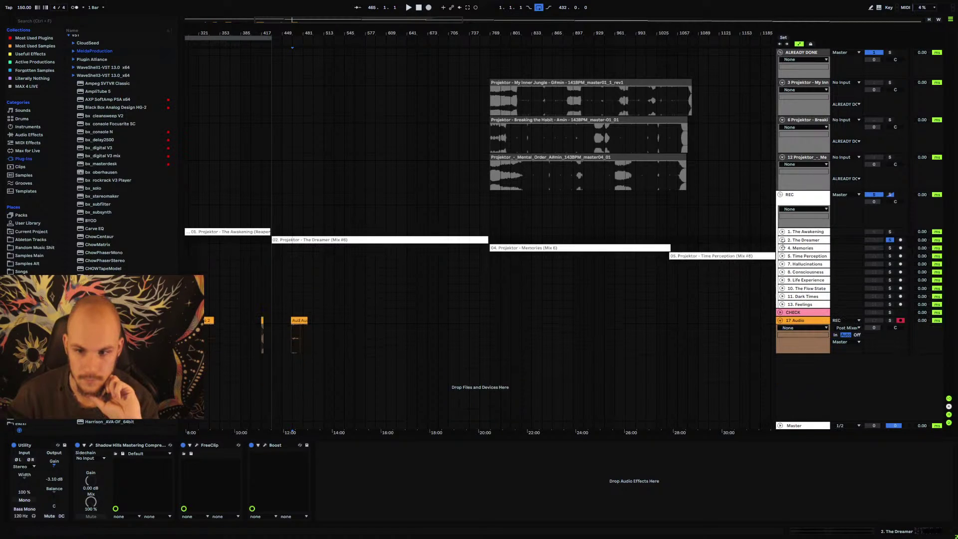
{"action": "left_click", "coordinate": [781, 240]}
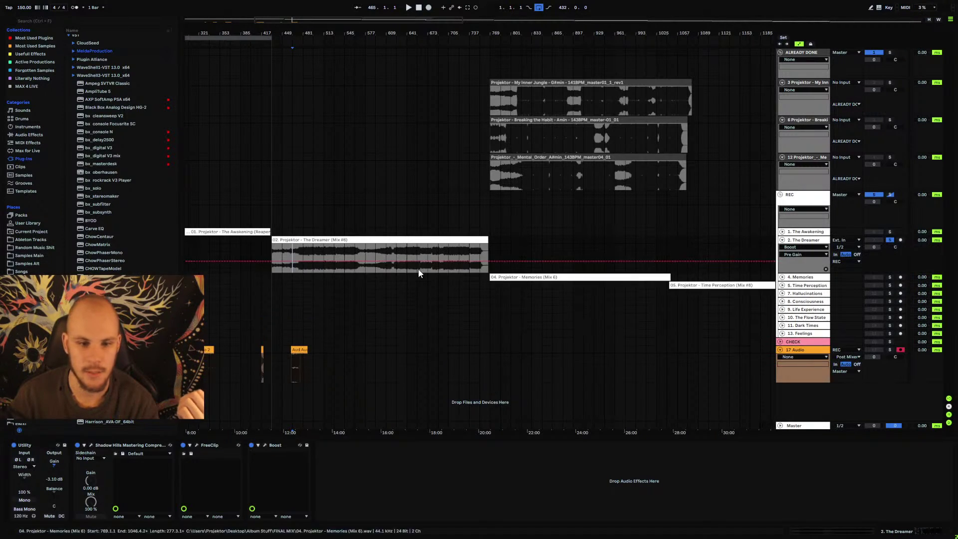
{"action": "left_click_drag", "start_coordinate": [269, 249], "coordinate": [474, 245]}
{"action": "left_click", "coordinate": [489, 243]}
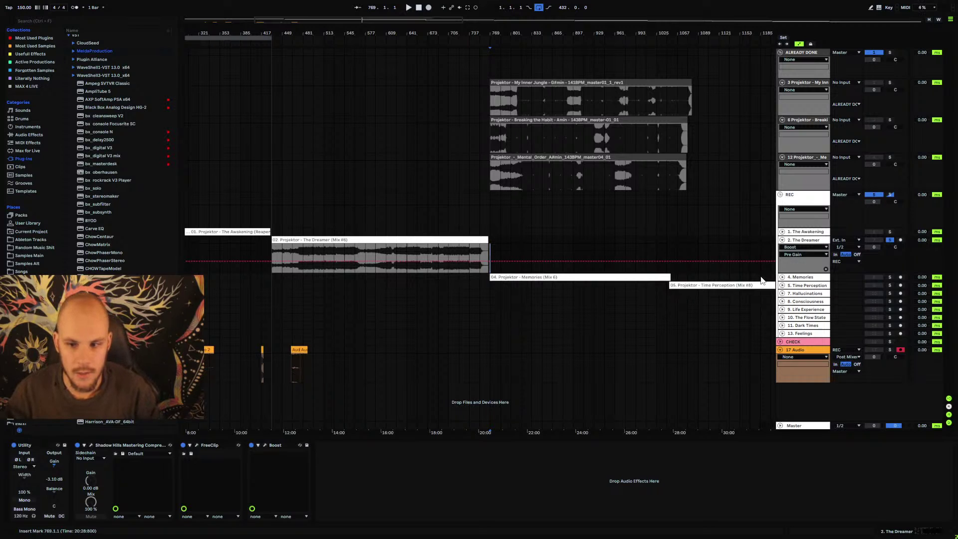
{"action": "left_click", "coordinate": [781, 241]}
{"action": "left_click", "coordinate": [782, 241]}
{"action": "left_click", "coordinate": [782, 241]}
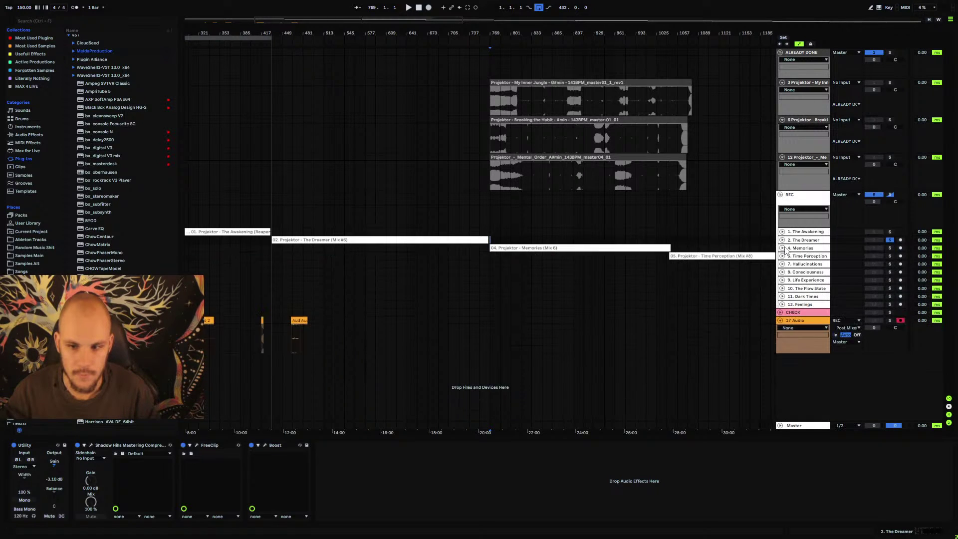
{"action": "left_click", "coordinate": [782, 241]}
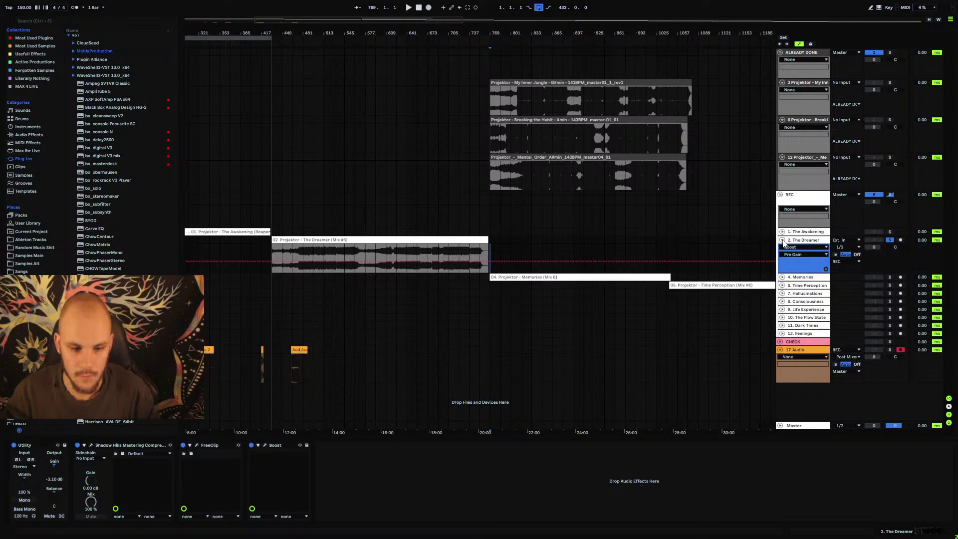
- Copy the Shadow Hills Mastering Compressor, FreeClip and Boost from The Dreamer onto the Memories track after bx_digital V3 mix
{"action": "left_click", "coordinate": [290, 445]}
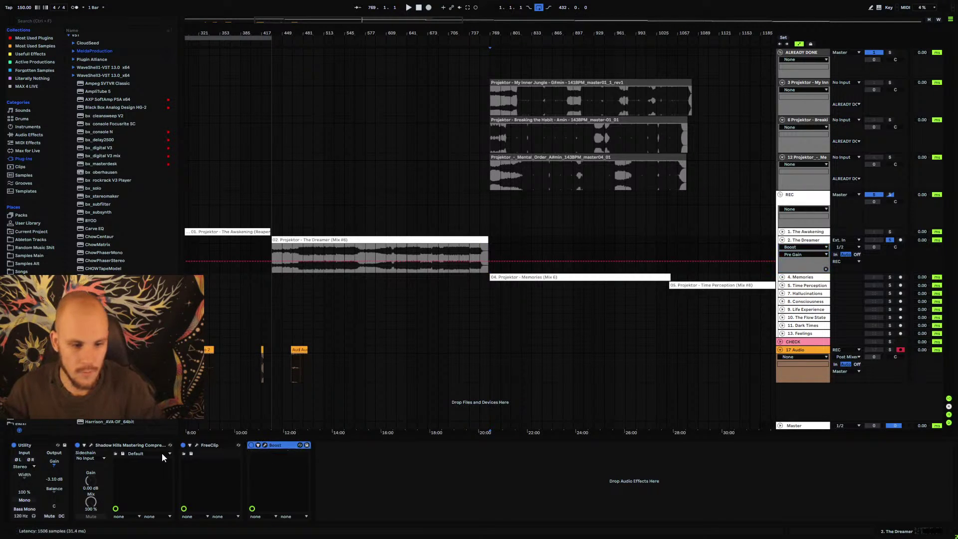
{"action": "left_click", "coordinate": [127, 445], "text": "shift"}
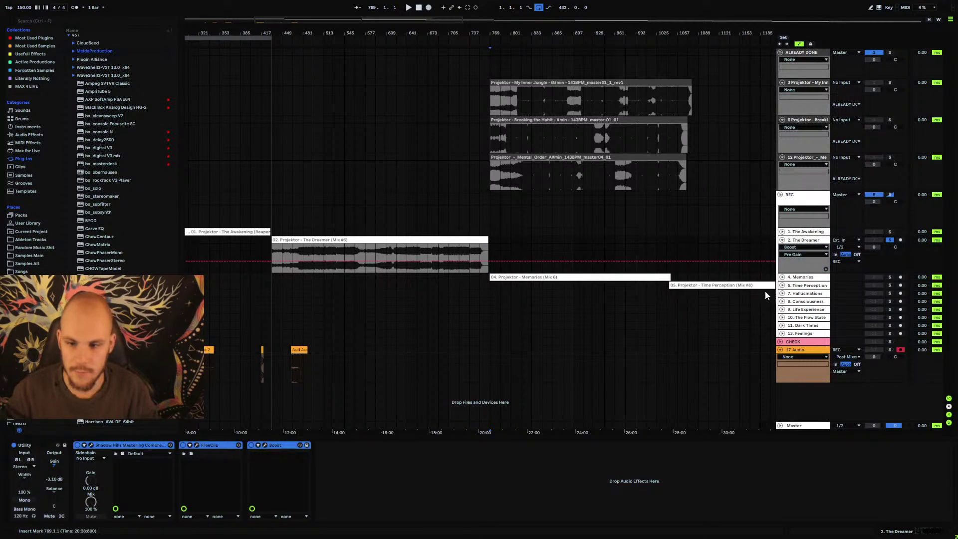
{"action": "left_click", "coordinate": [782, 241]}
{"action": "left_click", "coordinate": [781, 248]}
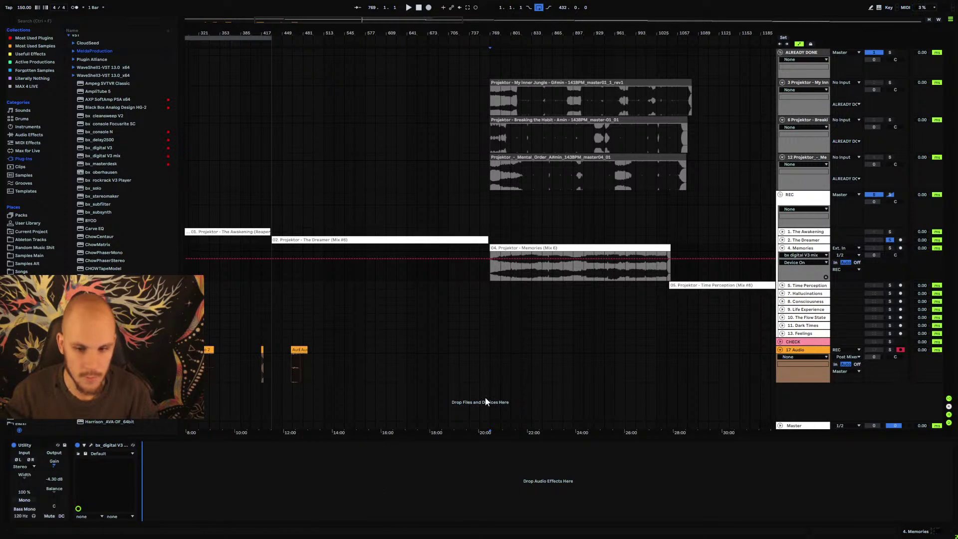
{"action": "key", "text": "ctrl+v"}
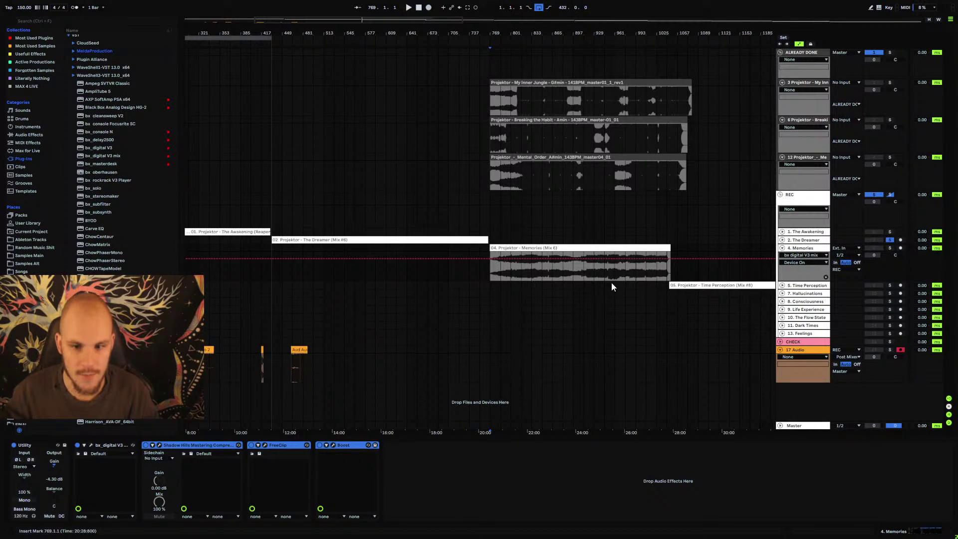
- Examine the Memories waveform, highlighting bars 827 to 833, and place the insert marker at bar 793
{"action": "left_click", "coordinate": [556, 274]}
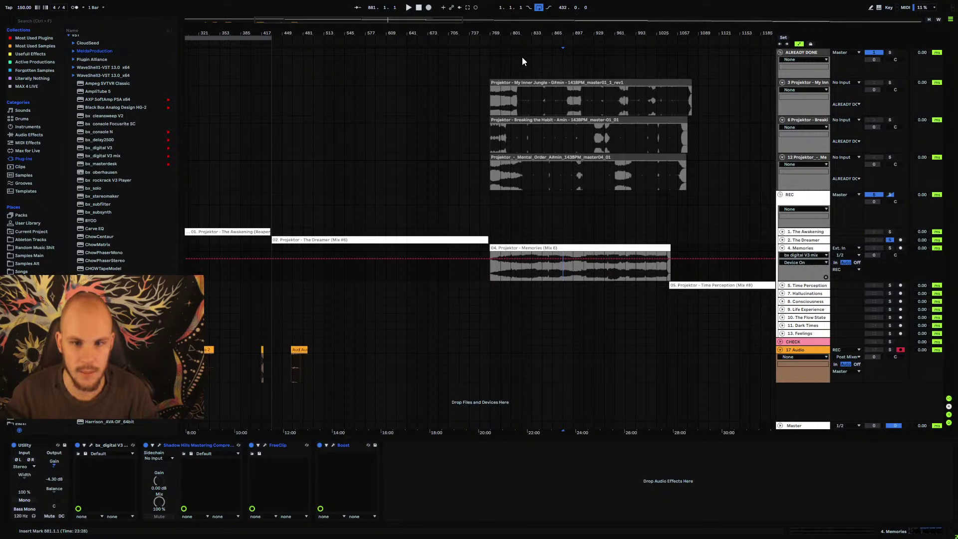
{"action": "scroll", "coordinate": [522, 57], "scroll_direction": "up", "scroll_amount": 10}
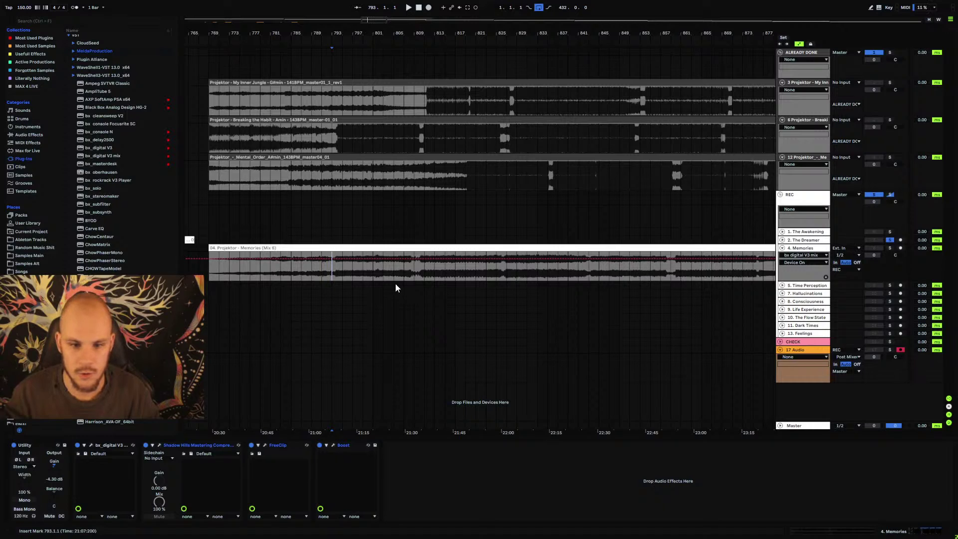
{"action": "left_click_drag", "start_coordinate": [335, 272], "coordinate": [352, 274]}
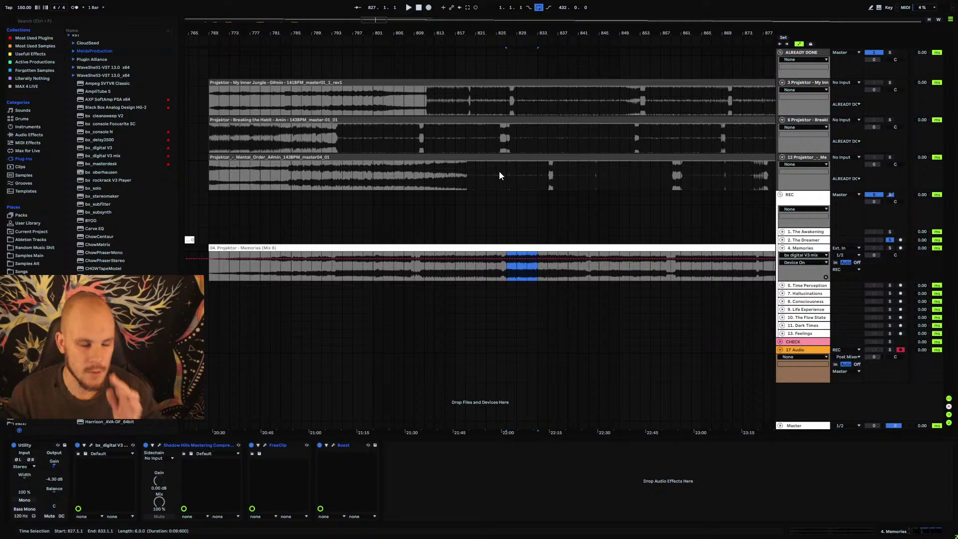
{"action": "left_click_drag", "start_coordinate": [378, 18], "coordinate": [375, 20]}
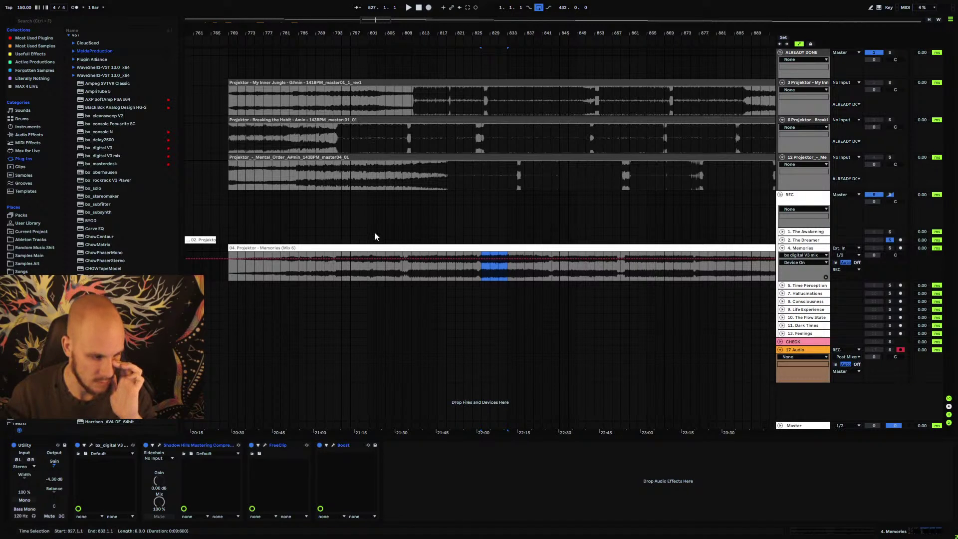
{"action": "left_click", "coordinate": [332, 277]}
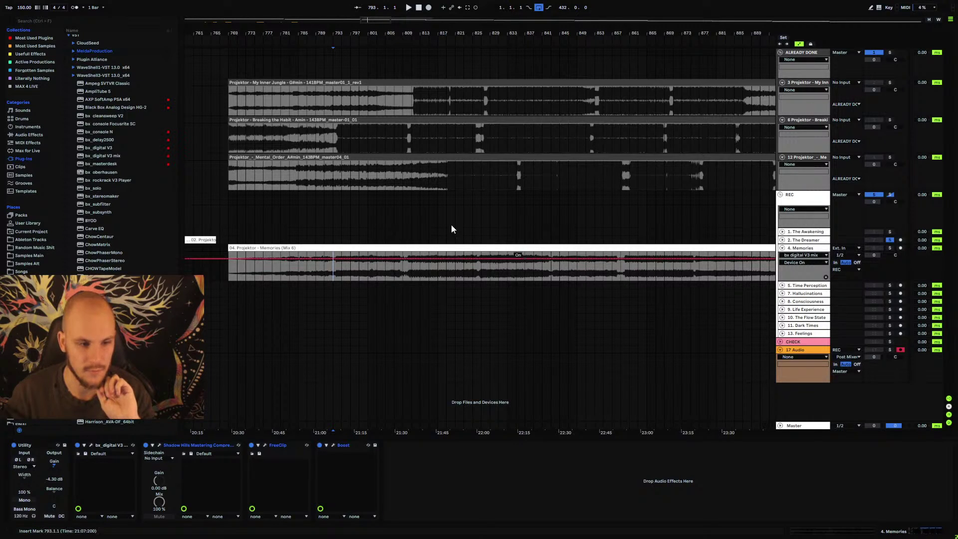
- Look through the built-in audio effects in the browser and select Multiband Dynamics
{"action": "left_click", "coordinate": [24, 135]}
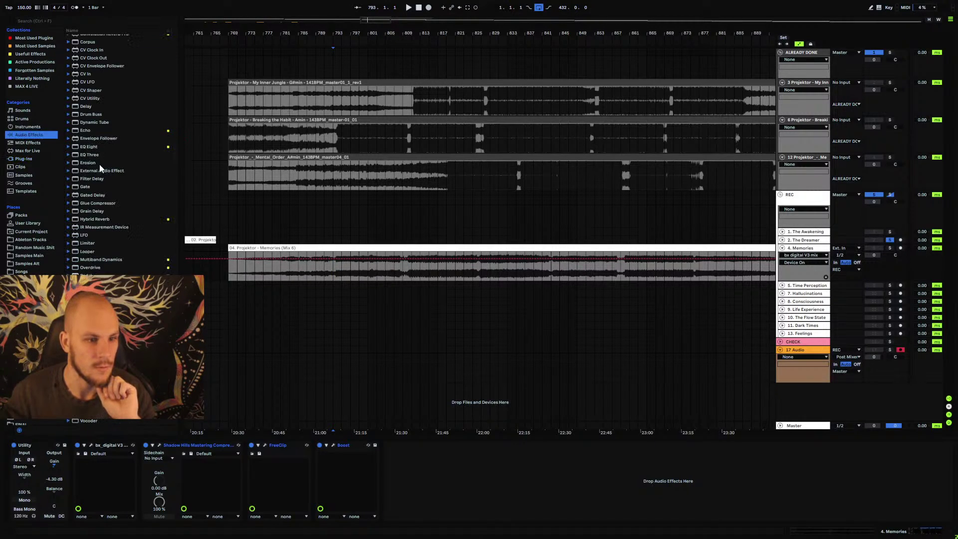
{"action": "scroll", "coordinate": [104, 212], "scroll_direction": "up", "scroll_amount": 5}
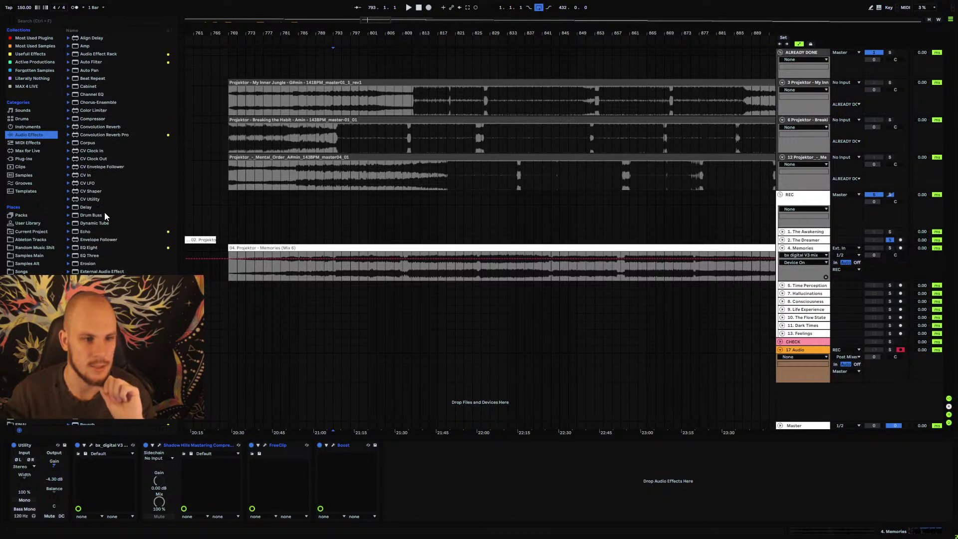
{"action": "scroll", "coordinate": [133, 202], "scroll_direction": "down", "scroll_amount": 5}
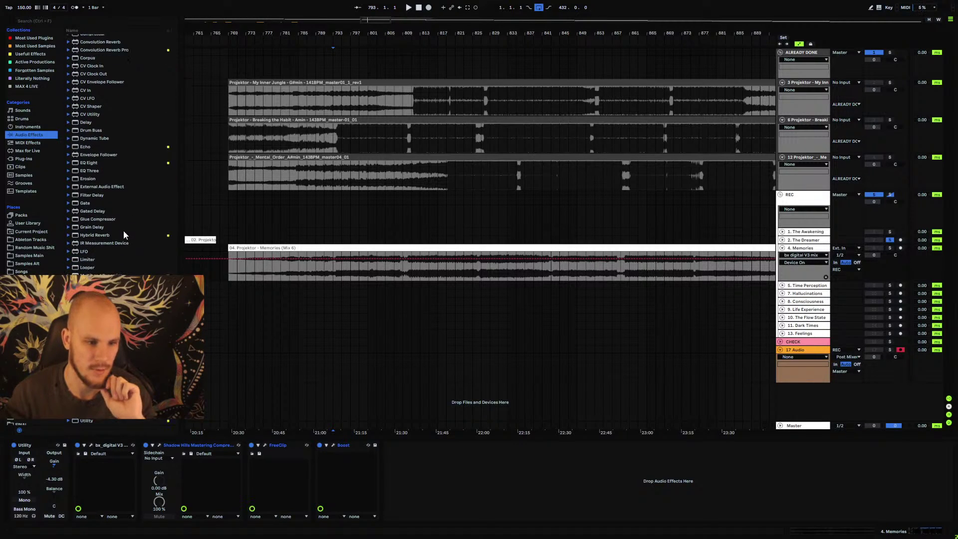
{"action": "left_click", "coordinate": [95, 259]}
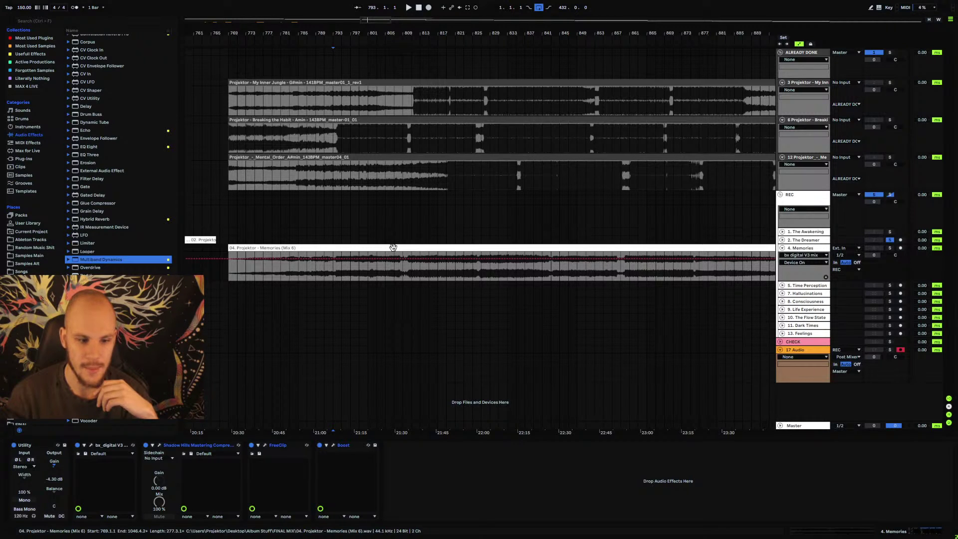
- Try a Utility with 35 dB of gain at the end of the Memories device chain, and remove it
{"action": "left_click", "coordinate": [100, 344]}
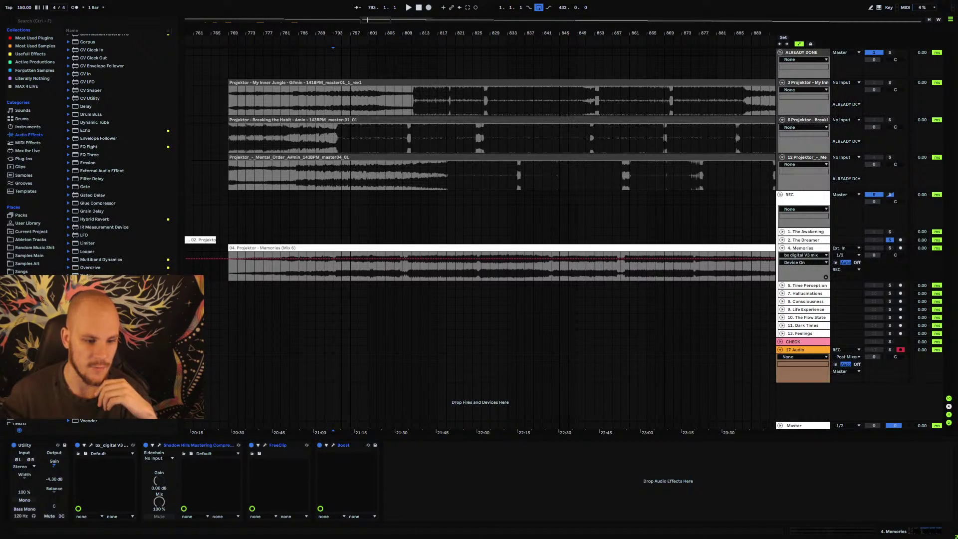
{"action": "left_click_drag", "start_coordinate": [426, 477], "coordinate": [467, 499]}
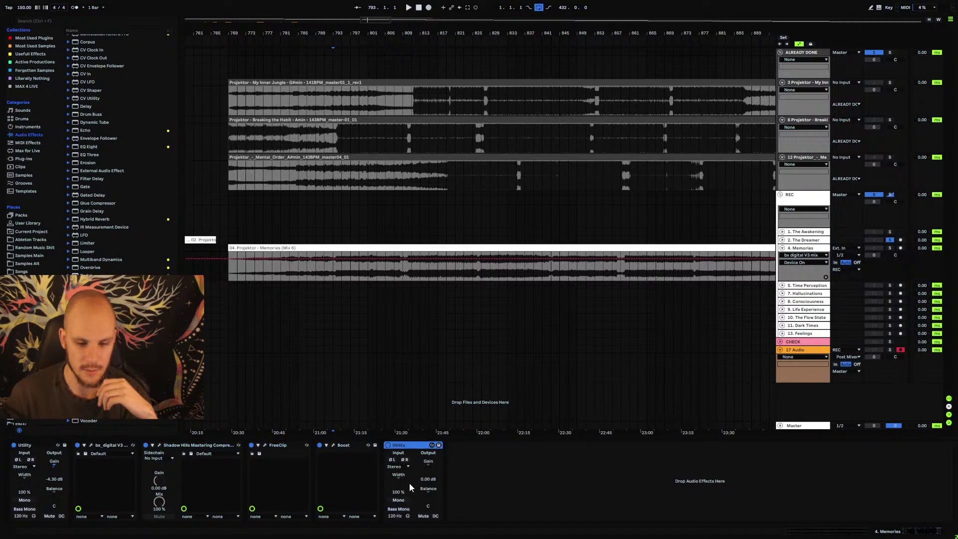
{"action": "left_click", "coordinate": [427, 466]}
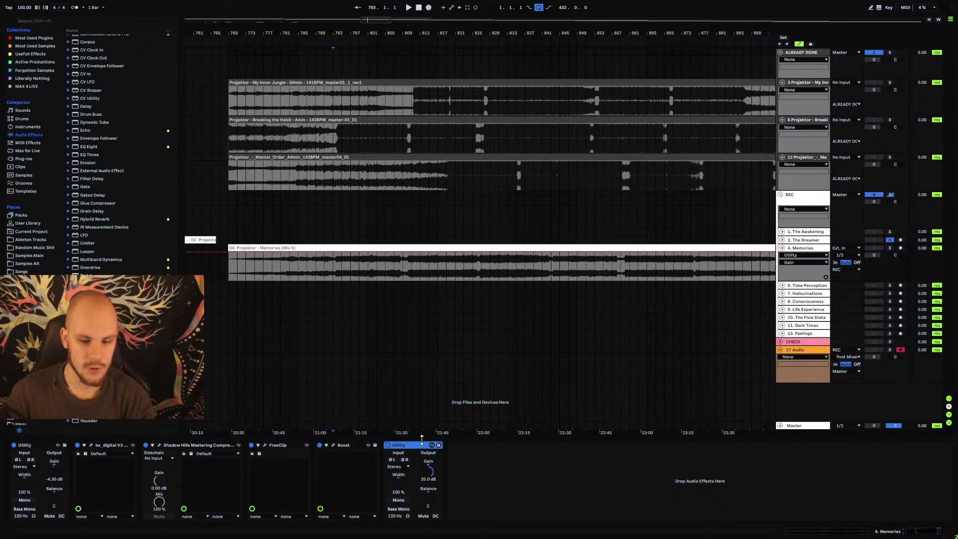
{"action": "key", "text": "Delete"}
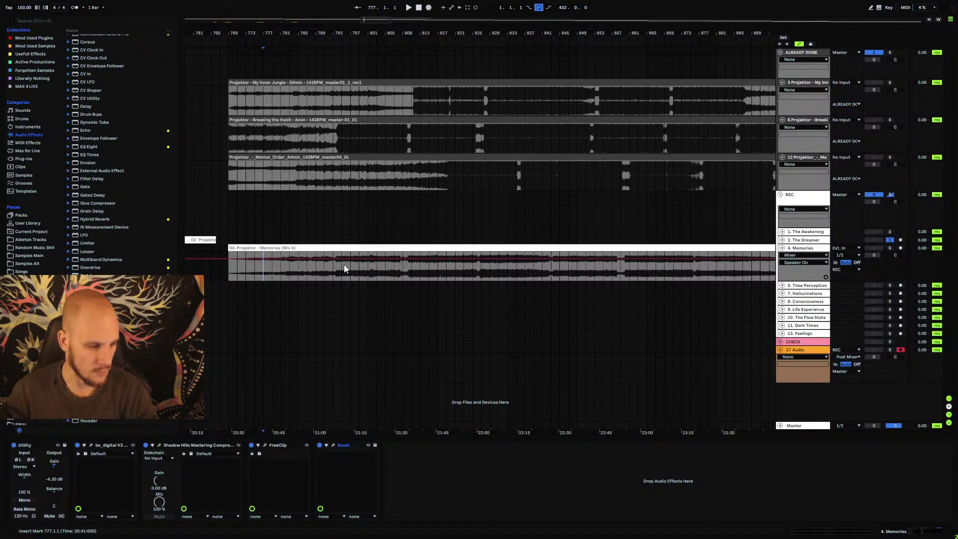
- Solo the Memories track, audition it from bar 791, and start recording its output onto 17 Audio from bar 785
{"action": "left_click", "coordinate": [325, 271]}
{"action": "key", "text": "space"}
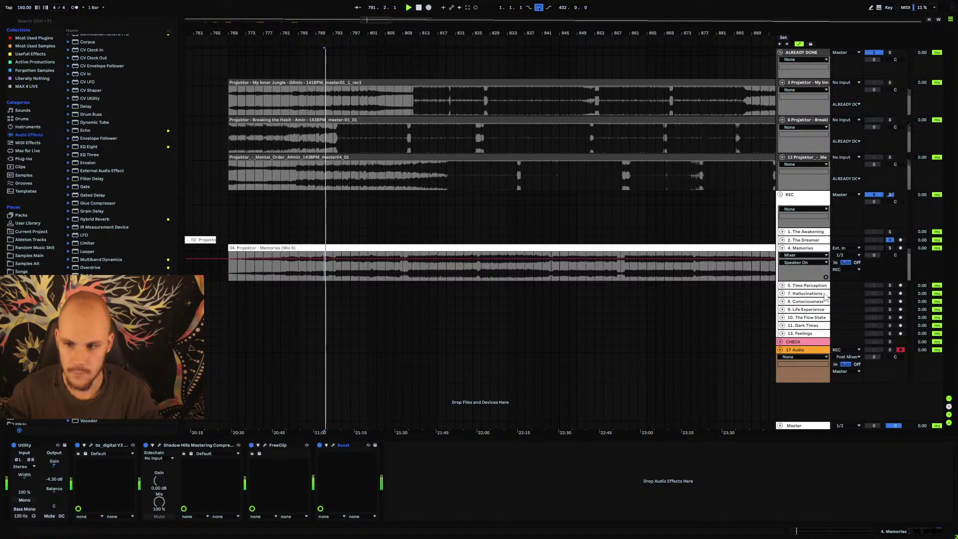
{"action": "left_click", "coordinate": [890, 247]}
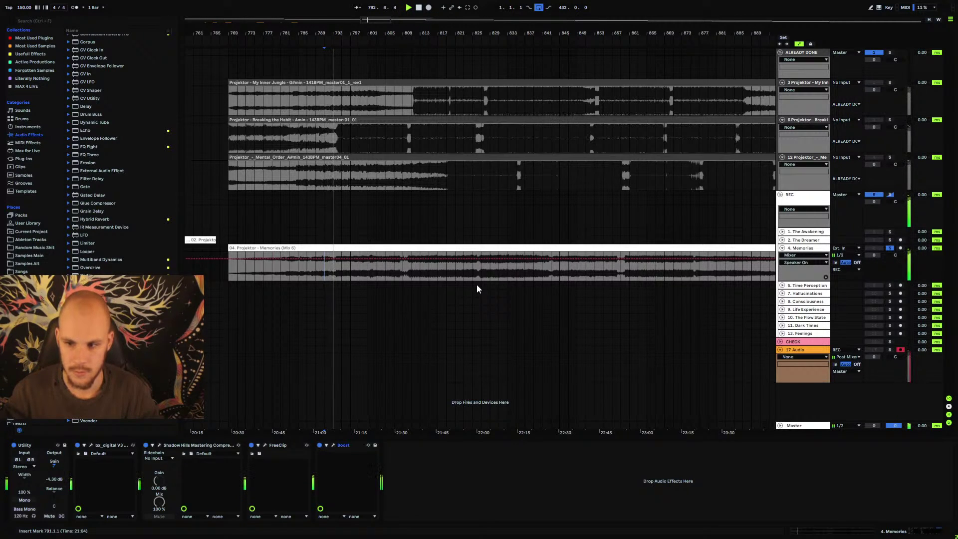
{"action": "key", "text": "space"}
{"action": "left_click", "coordinate": [295, 349]}
{"action": "left_click", "coordinate": [428, 7]}
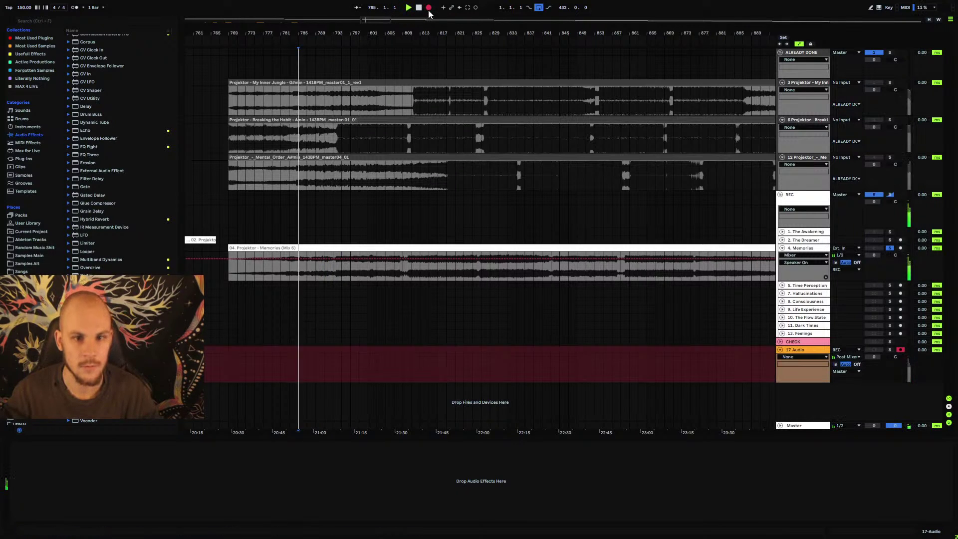
- Examine the waveform being recorded on 17 Audio against the Memories clip, from bar 785 to about bar 833
{"action": "left_click_drag", "start_coordinate": [302, 34], "coordinate": [361, 210]}
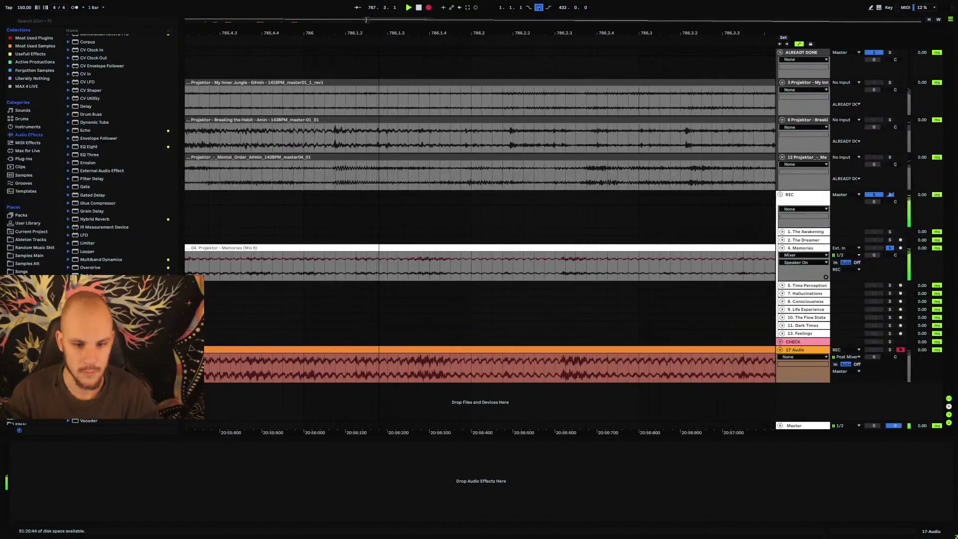
{"action": "key", "text": "minus"}
{"action": "key", "text": "minus"}
{"action": "key", "text": "minus"}
{"action": "key", "text": "minus"}
{"action": "key", "text": "minus"}
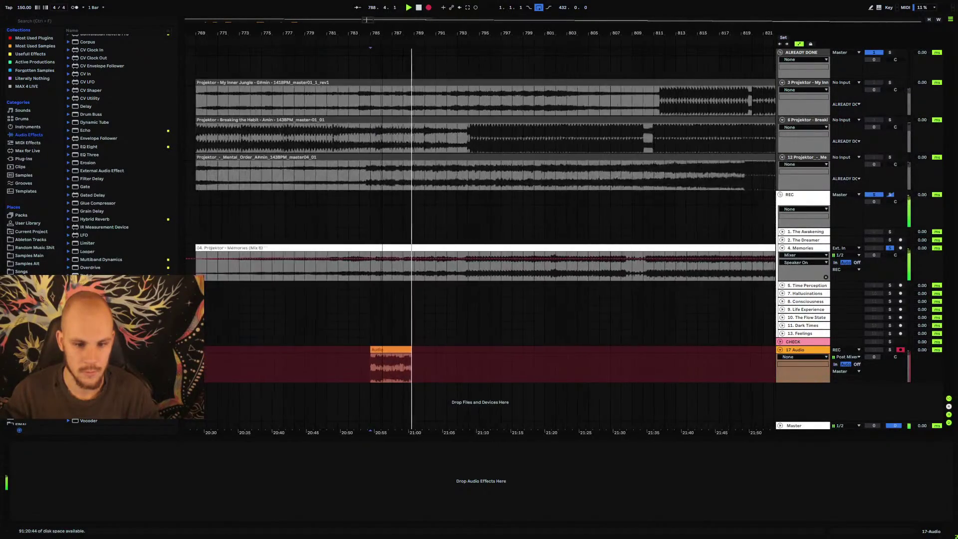
{"action": "left_click_drag", "start_coordinate": [380, 23], "coordinate": [381, 29]}
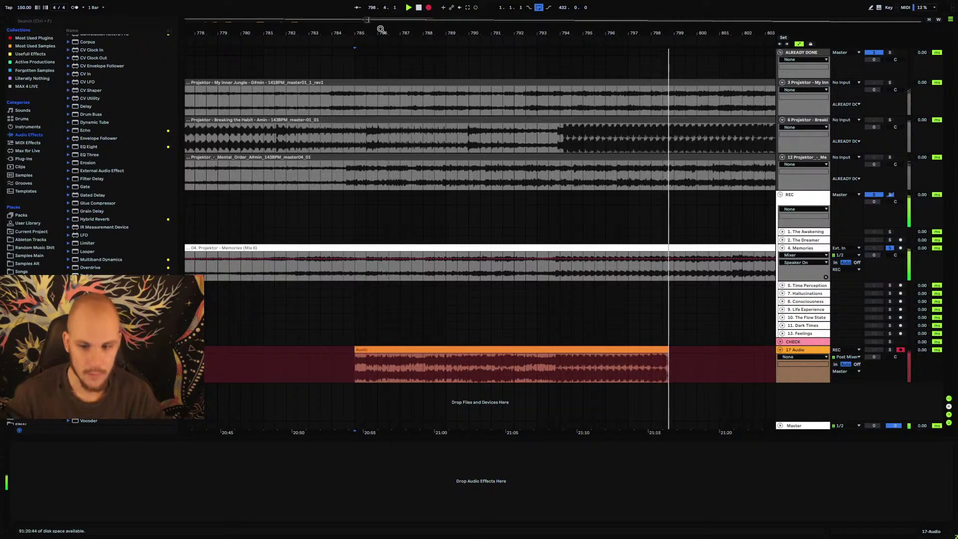
{"action": "left_click_drag", "start_coordinate": [577, 34], "coordinate": [471, 281]}
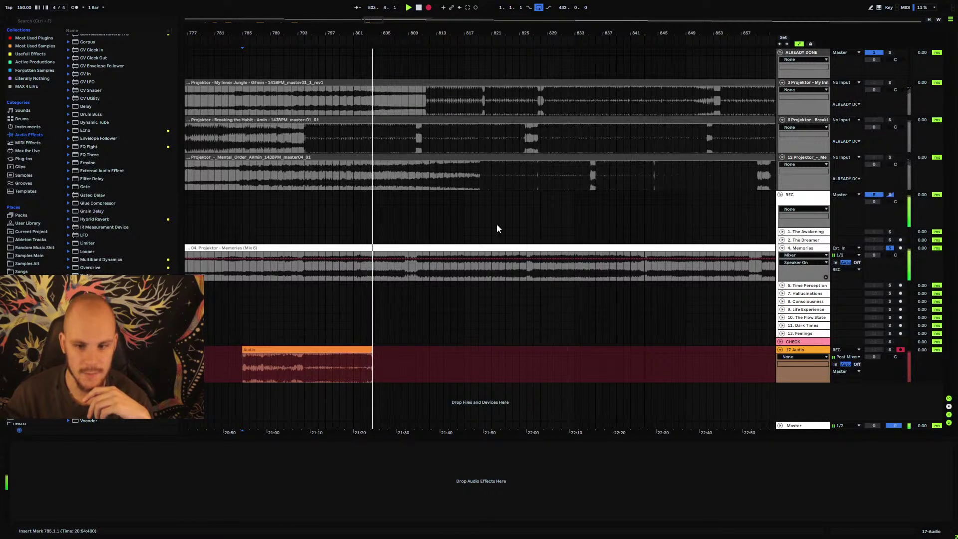
{"action": "key", "text": "plus"}
{"action": "key", "text": "plus"}
{"action": "key", "text": "plus"}
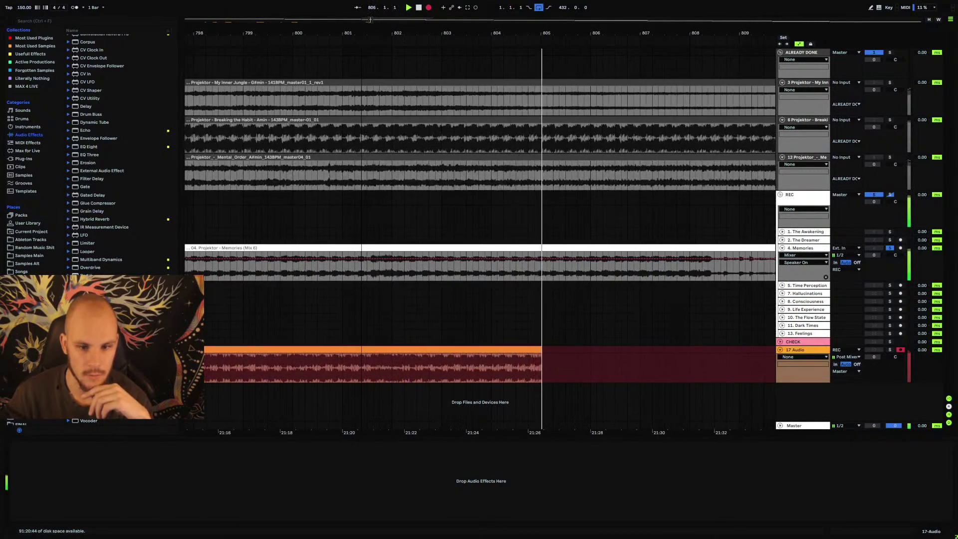
{"action": "key", "text": "minus"}
{"action": "key", "text": "minus"}
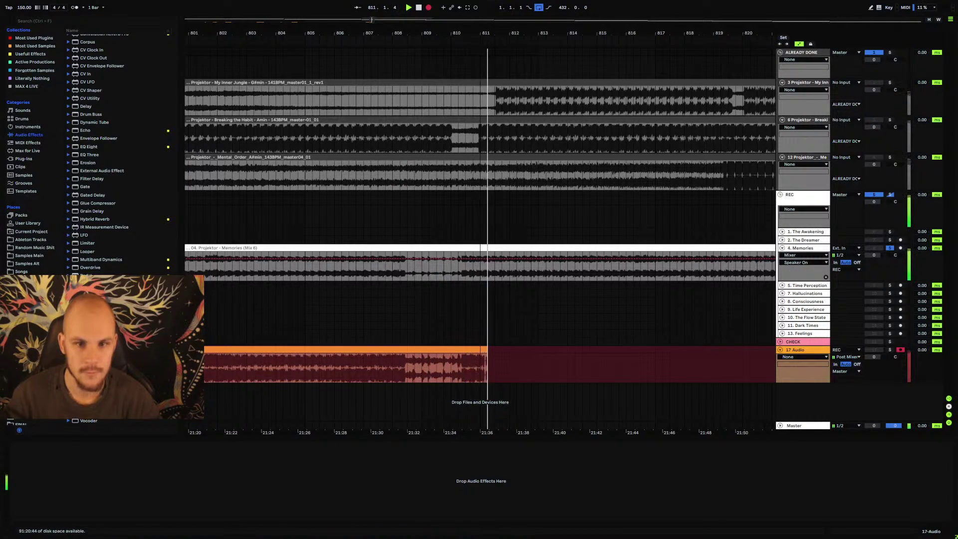
{"action": "left_click_drag", "start_coordinate": [474, 33], "coordinate": [436, 40]}
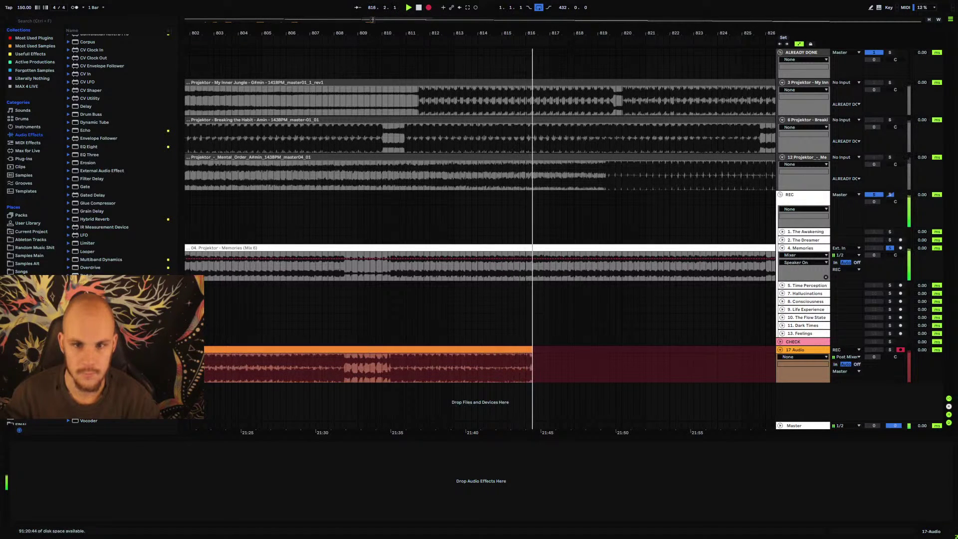
{"action": "left_click_drag", "start_coordinate": [436, 40], "coordinate": [497, 35]}
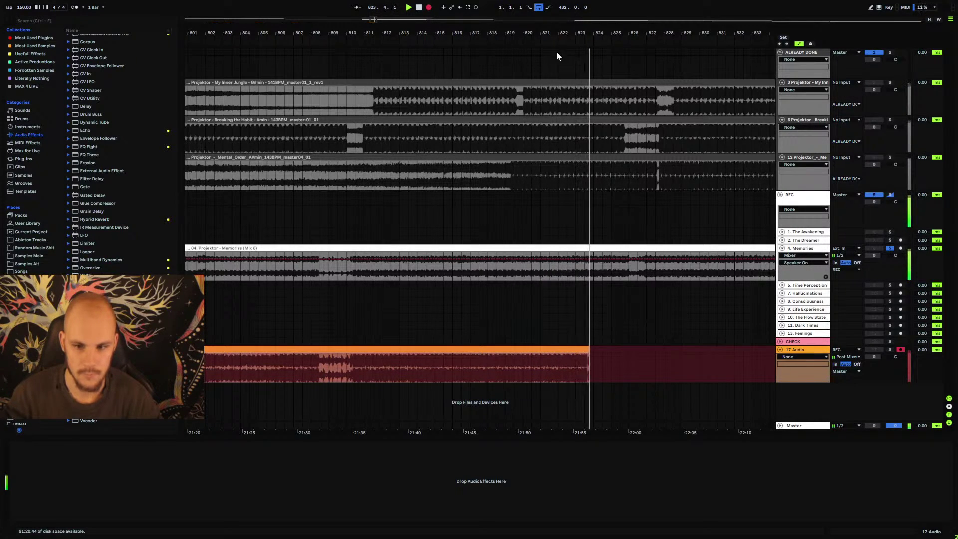
{"action": "left_click_drag", "start_coordinate": [646, 33], "coordinate": [499, 257]}
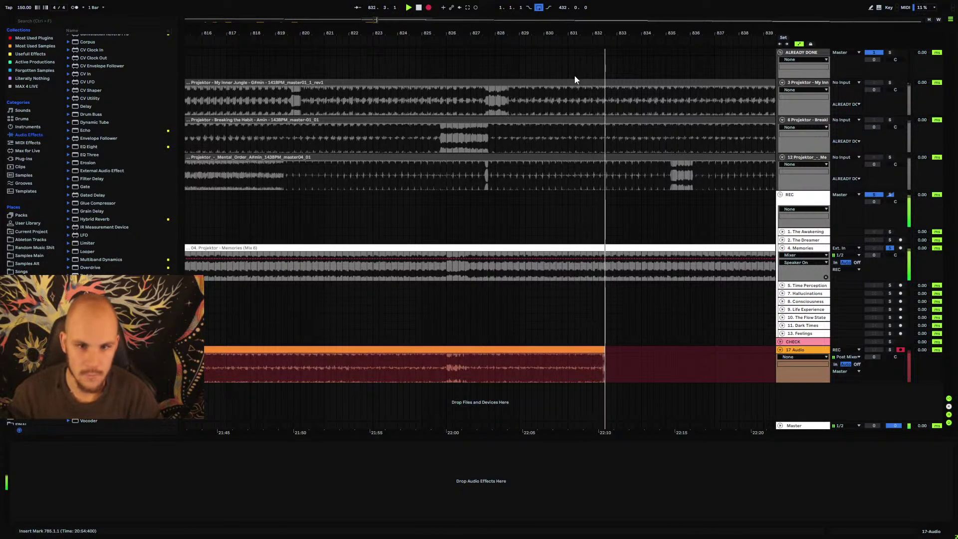
{"action": "left_click_drag", "start_coordinate": [517, 33], "coordinate": [517, 7]}
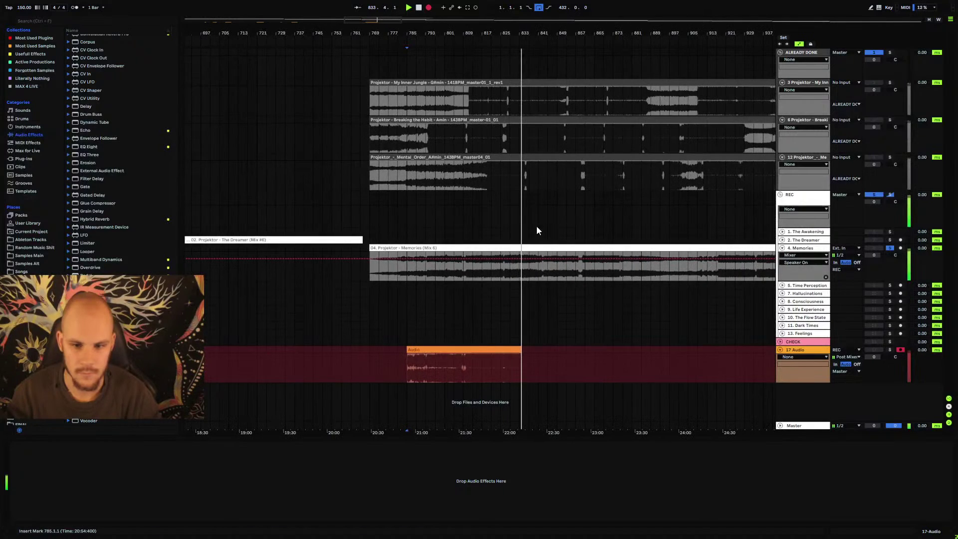
- Stop recording and group the Shadow Hills Mastering Compressor, FreeClip and Boost on Memories into an Audio Effect Rack
{"action": "left_click", "coordinate": [816, 247]}
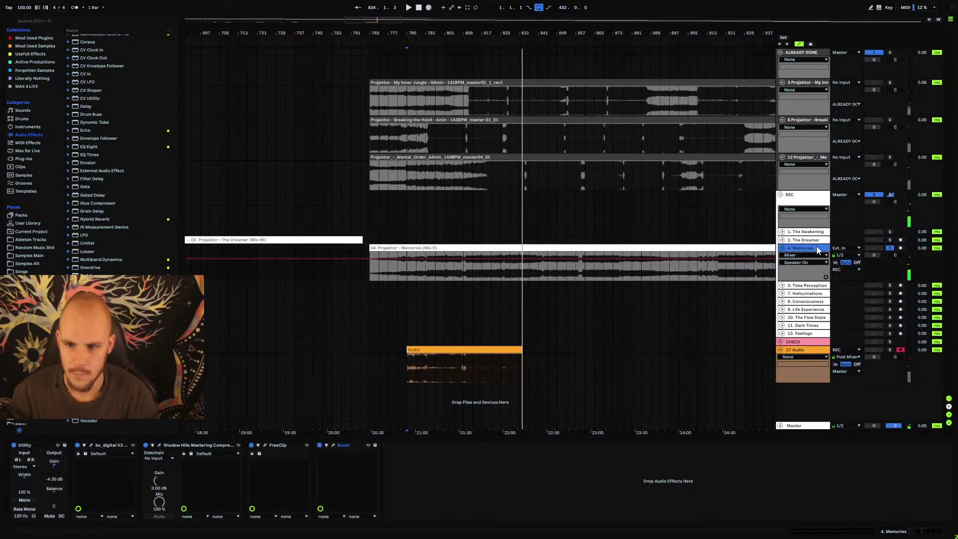
{"action": "left_click", "coordinate": [181, 443], "text": "shift"}
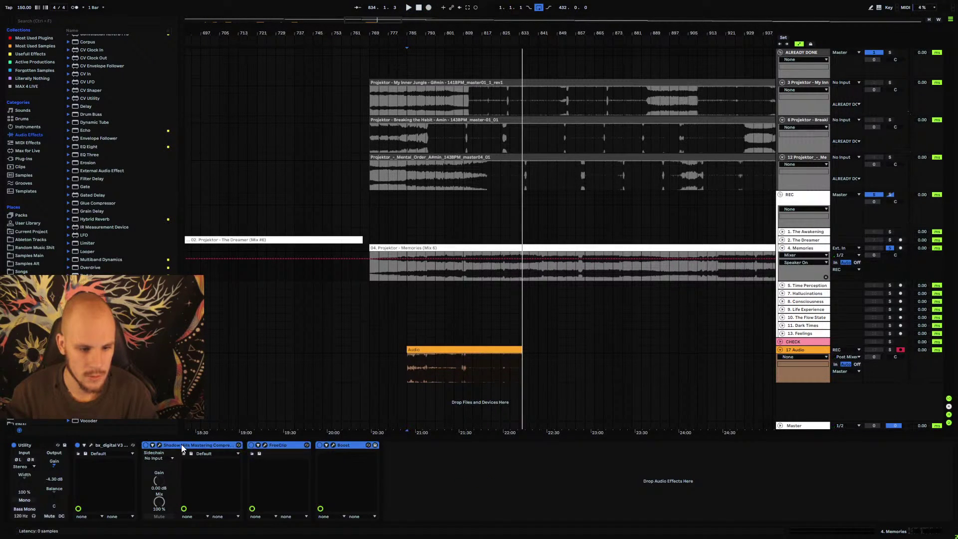
{"action": "key", "text": "ctrl+g"}
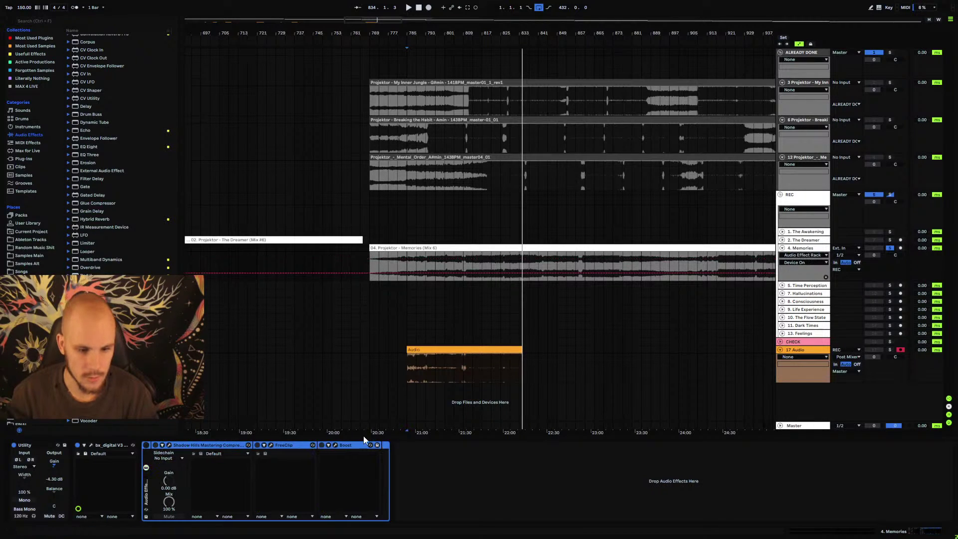
- Play Memories from bar 829 to compare the sound with the effect rack off and switched back on
{"action": "key", "text": "space"}
{"action": "left_click", "coordinate": [507, 260]}
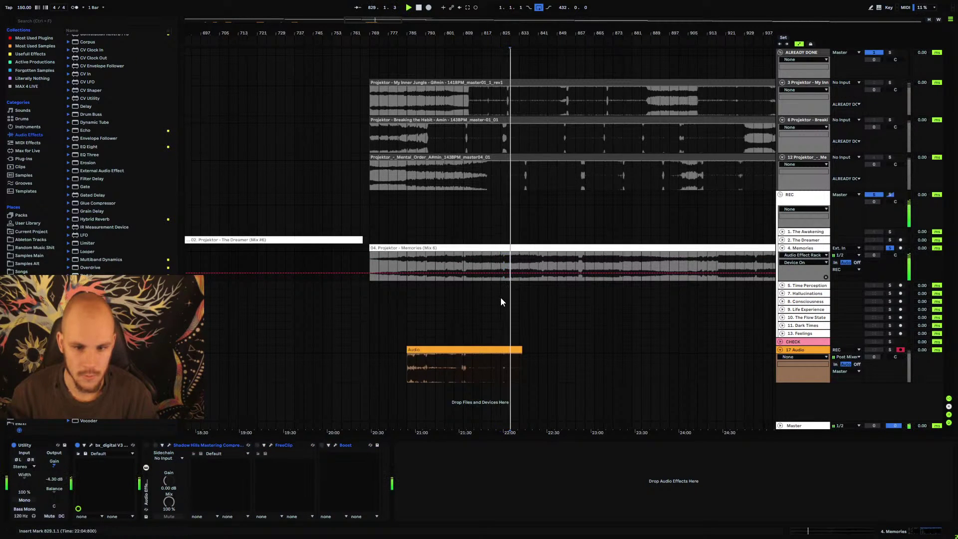
{"action": "left_click", "coordinate": [147, 445]}
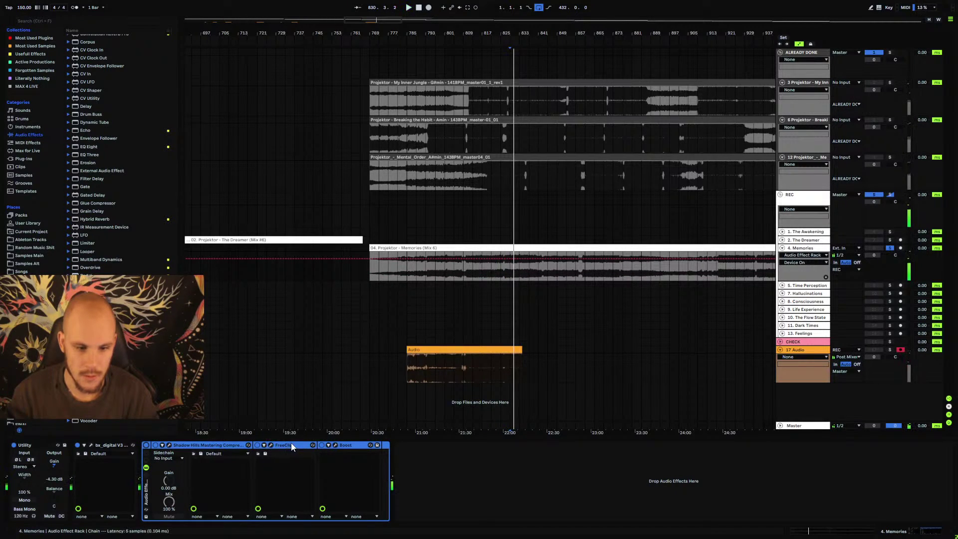
- Check the metering and settings of FreeClip, Boost and the Shadow Hills Mastering Compressor on Memories during playback
{"action": "left_click", "coordinate": [271, 445]}
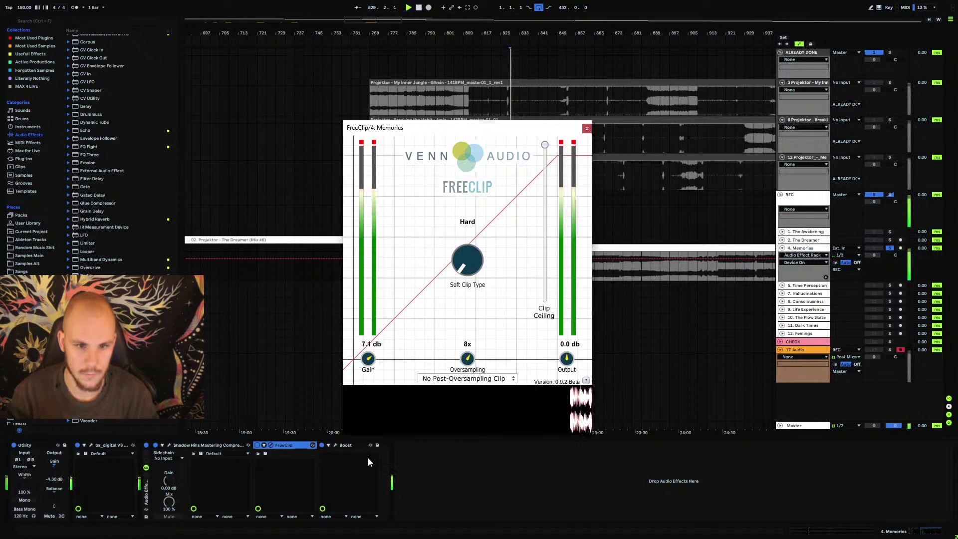
{"action": "left_click", "coordinate": [335, 446]}
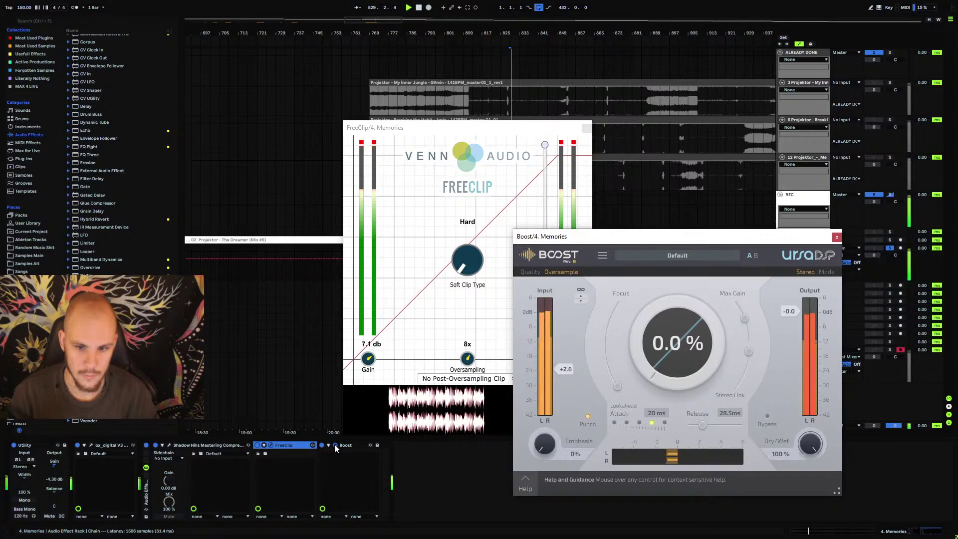
{"action": "left_click", "coordinate": [587, 128]}
{"action": "left_click", "coordinate": [836, 237]}
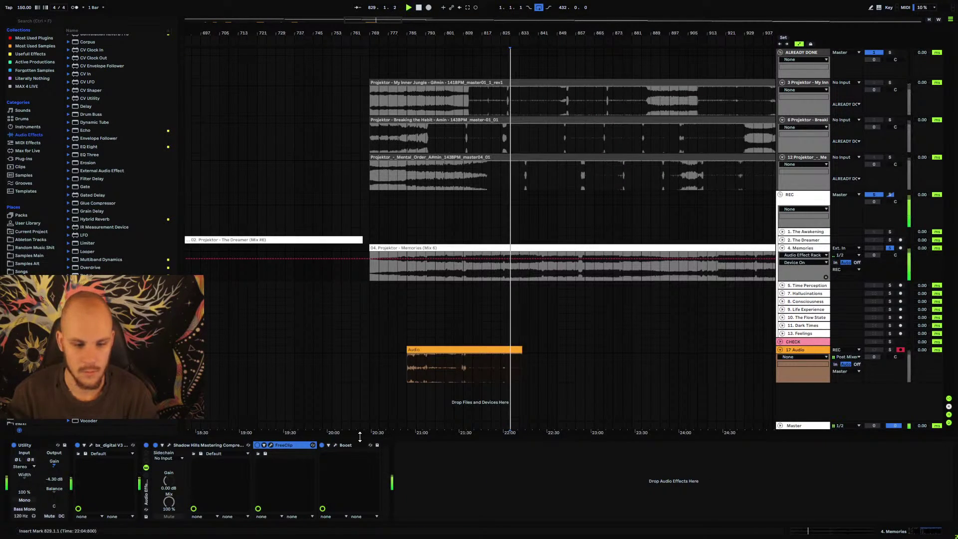
{"action": "left_click", "coordinate": [169, 445]}
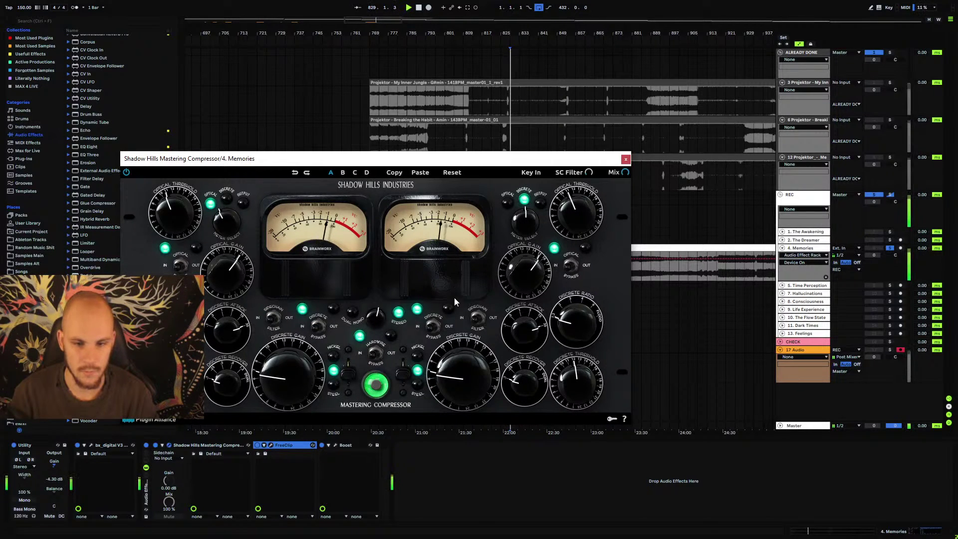
{"action": "left_click", "coordinate": [626, 159]}
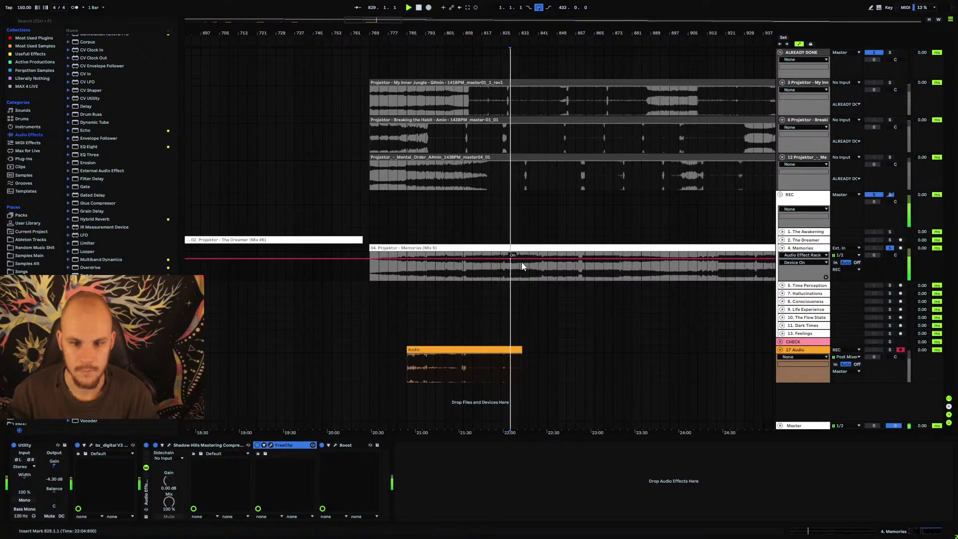
{"action": "left_click", "coordinate": [271, 444]}
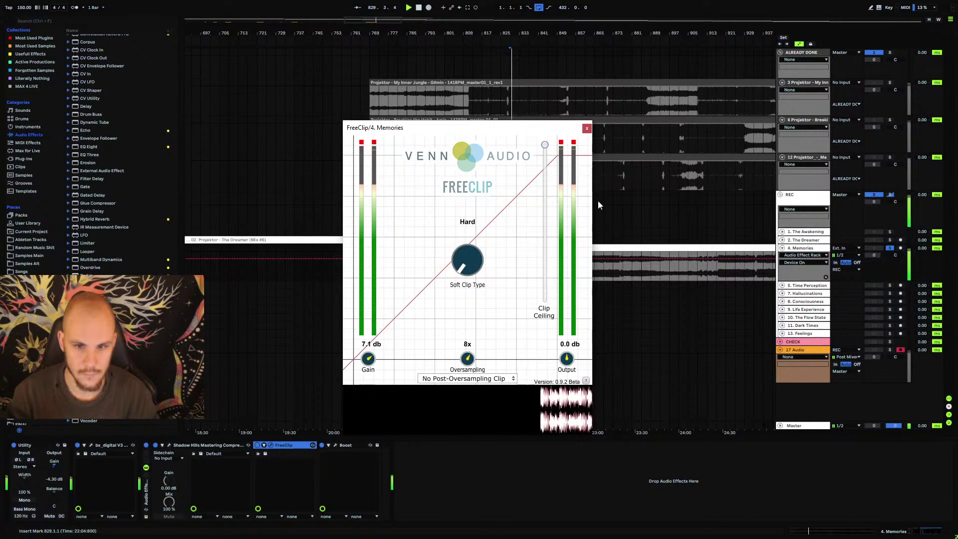
{"action": "left_click", "coordinate": [586, 128]}
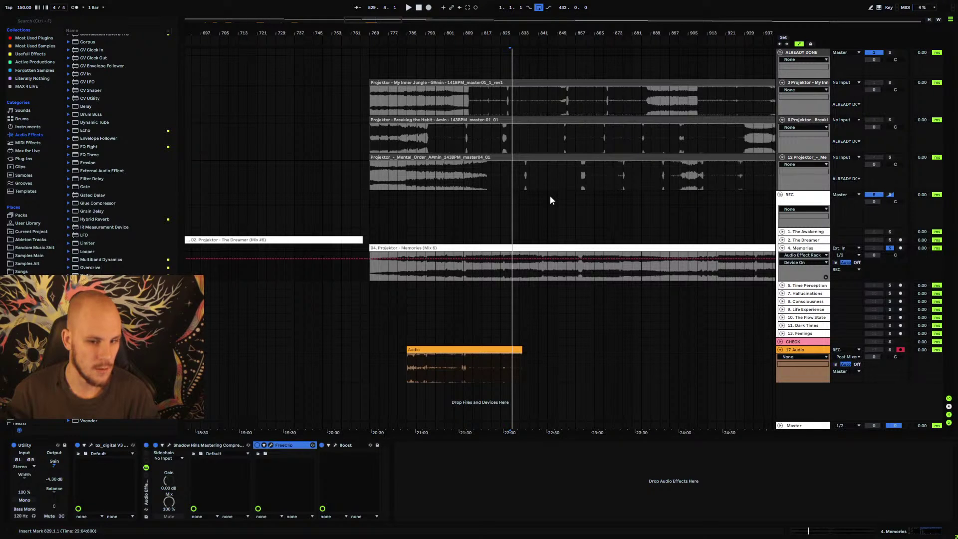
- Play Memories from bar 827 and place the insert marker on the 17 Audio recording at 826.3.1
{"action": "key", "text": "plus"}
{"action": "key", "text": "plus"}
{"action": "key", "text": "plus"}
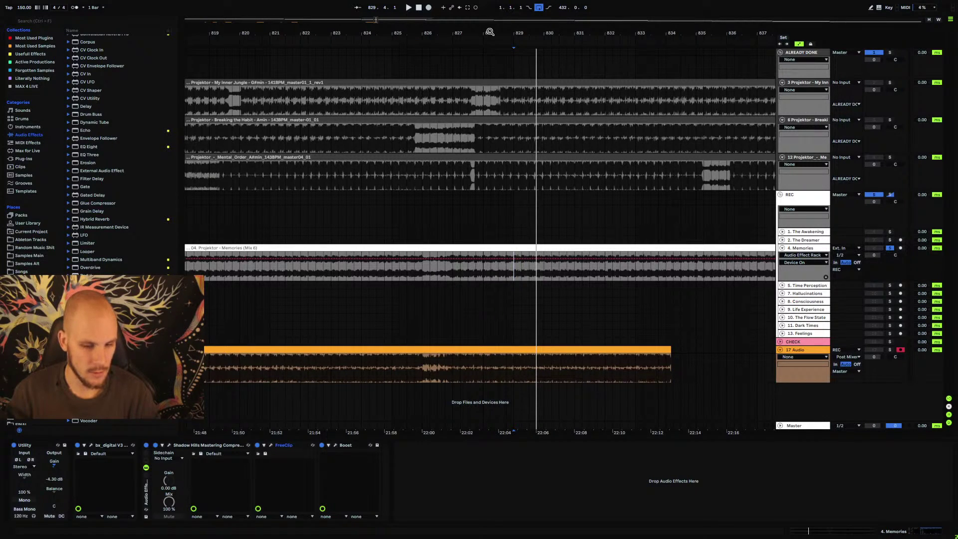
{"action": "key", "text": "minus"}
{"action": "key", "text": "minus"}
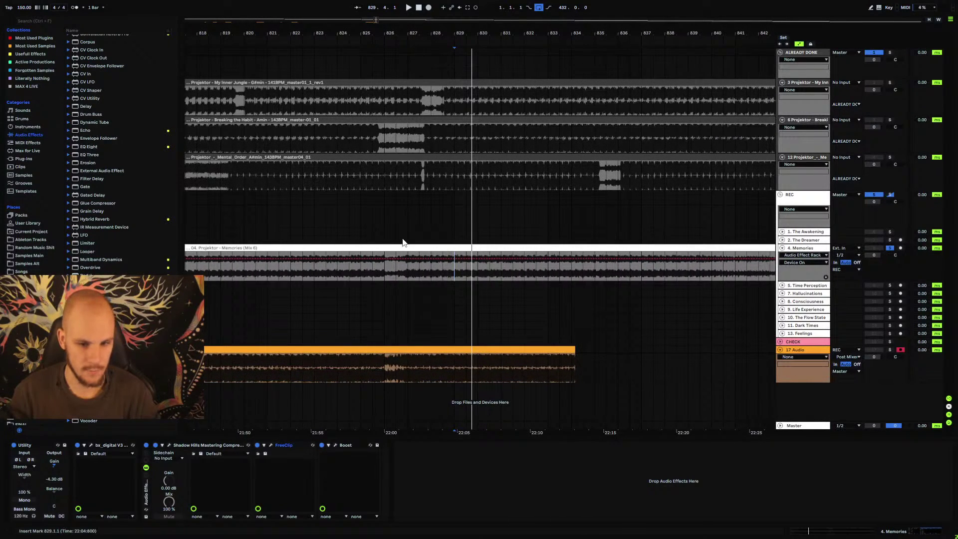
{"action": "left_click", "coordinate": [404, 272]}
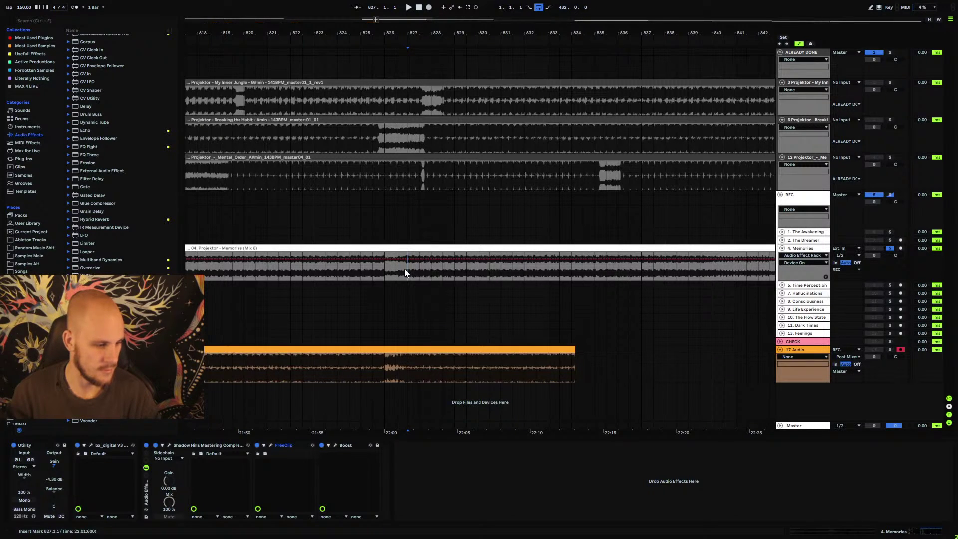
{"action": "key", "text": "space"}
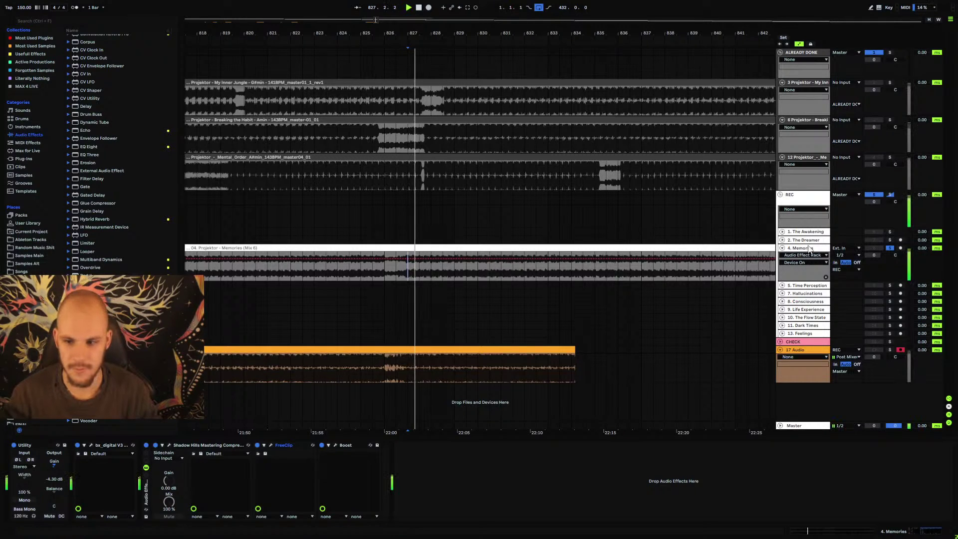
{"action": "left_click", "coordinate": [400, 362]}
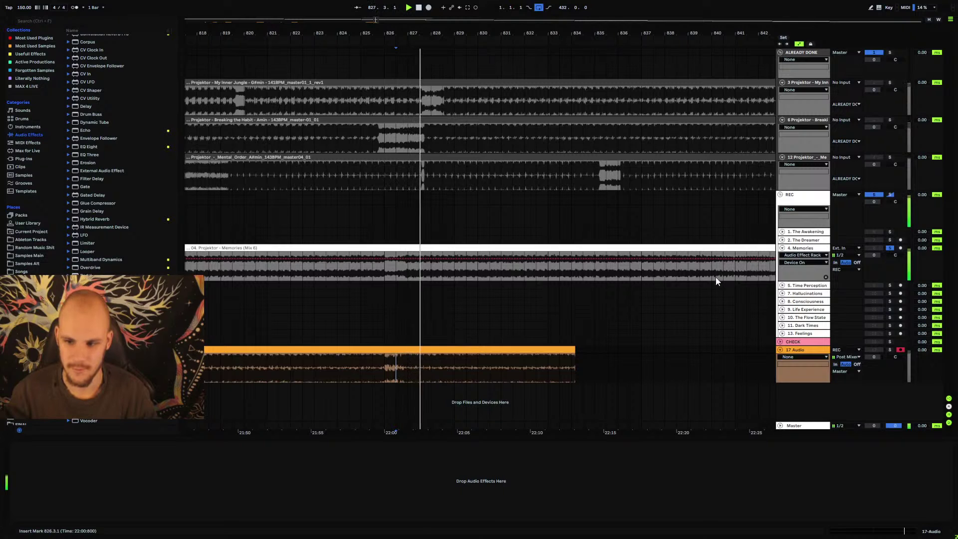
{"action": "key", "text": "space"}
- Play the Memories track from bar 841
{"action": "left_click_drag", "start_coordinate": [456, 27], "coordinate": [304, 10]}
{"action": "left_click", "coordinate": [449, 264]}
{"action": "key", "text": "space"}
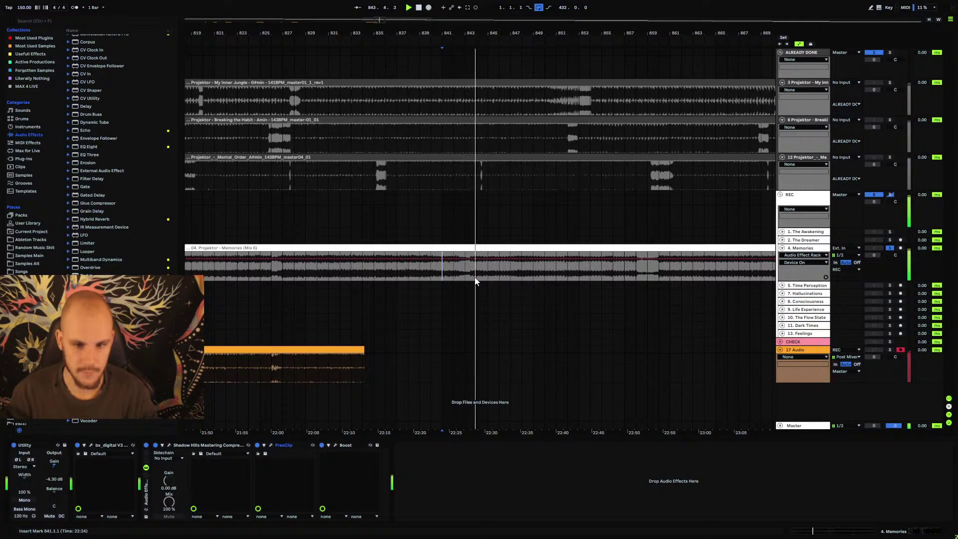
- Play Memories from bar 832, and play it again from about bar 827
{"action": "left_click", "coordinate": [342, 265]}
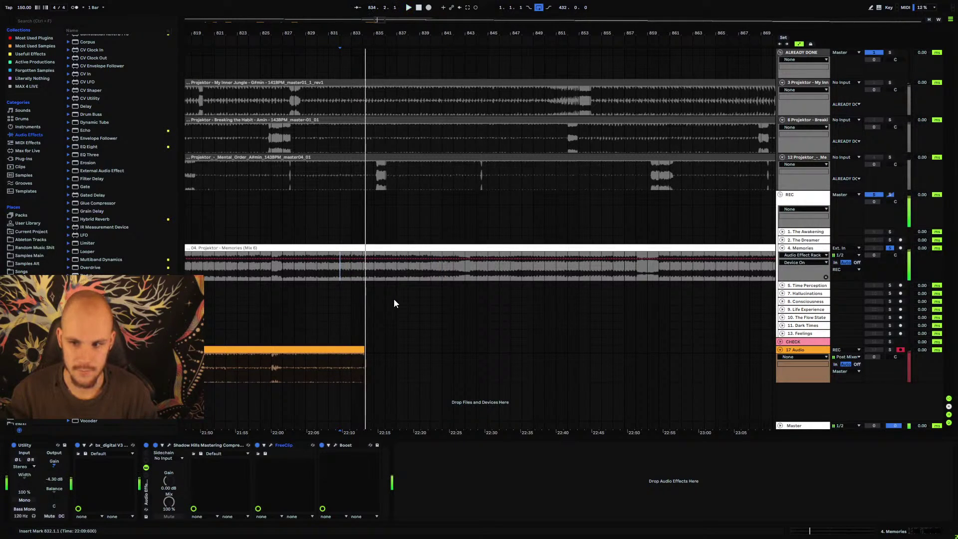
{"action": "left_click_drag", "start_coordinate": [283, 34], "coordinate": [506, 15]}
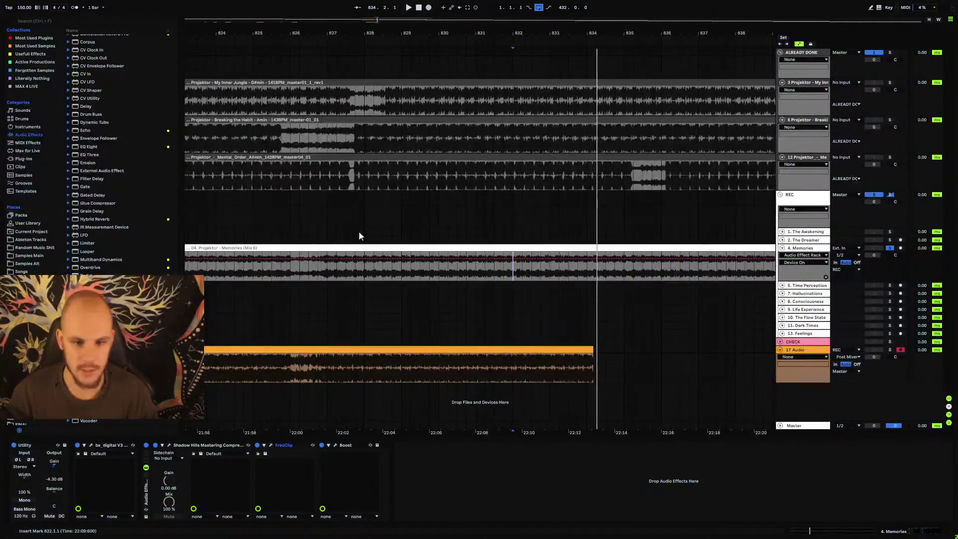
{"action": "left_click", "coordinate": [325, 270]}
{"action": "key", "text": "space"}
{"action": "key", "text": "minus"}
{"action": "key", "text": "minus"}
{"action": "key", "text": "minus"}
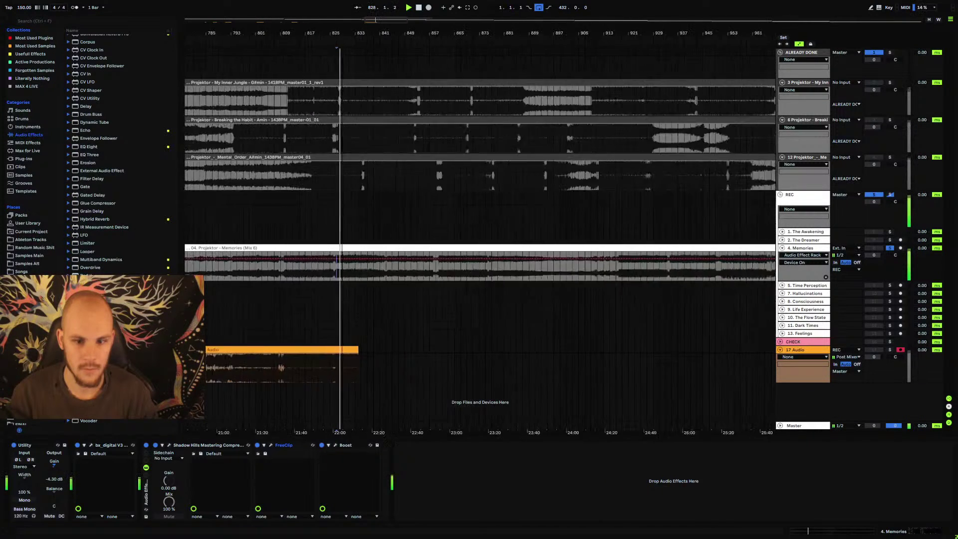
- Play Memories from bars 921, 953 and 937 to compare its sections
{"action": "left_click", "coordinate": [569, 268]}
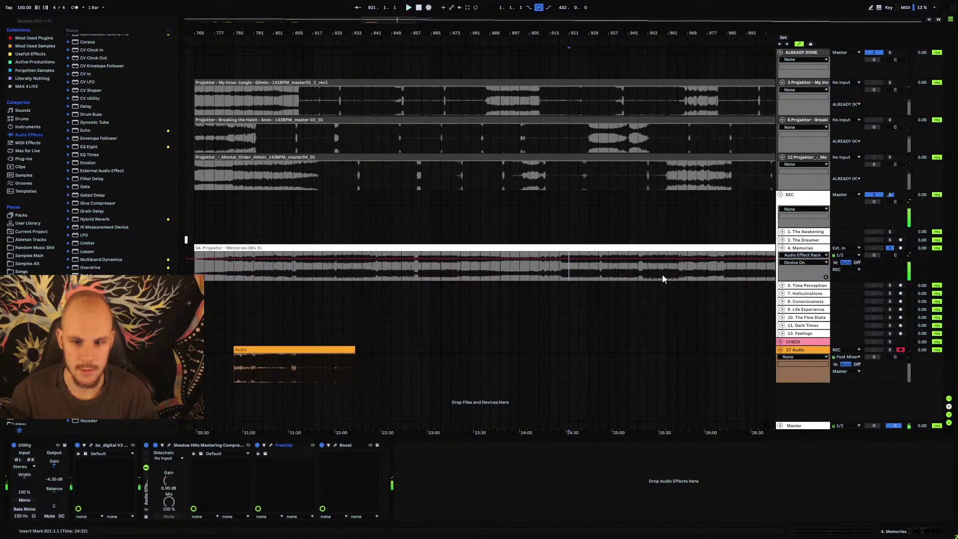
{"action": "left_click", "coordinate": [647, 306]}
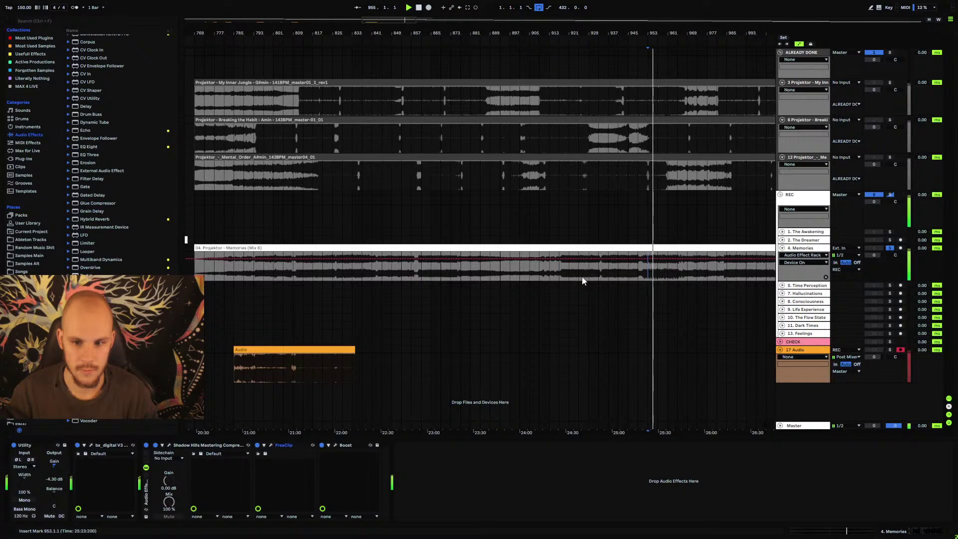
{"action": "left_click", "coordinate": [568, 272]}
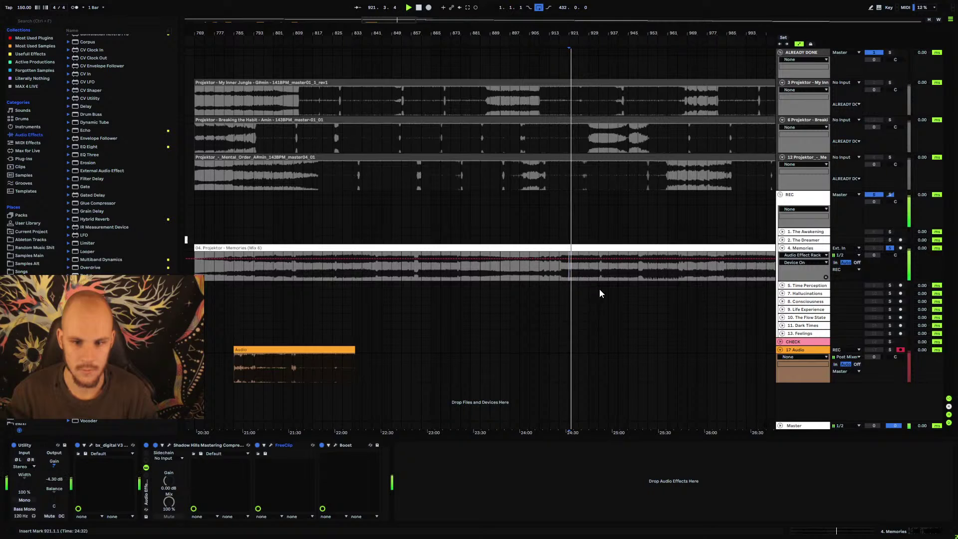
{"action": "left_click", "coordinate": [613, 284]}
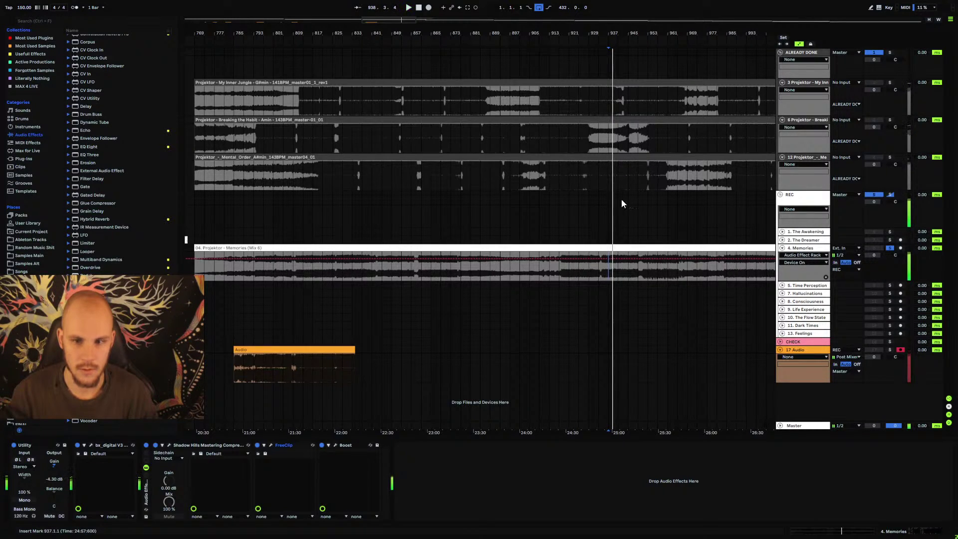
- Switch off the effect rack on Memories for a bypass comparison around bar 937 and undo the bypass
{"action": "left_click_drag", "start_coordinate": [613, 34], "coordinate": [613, 55]}
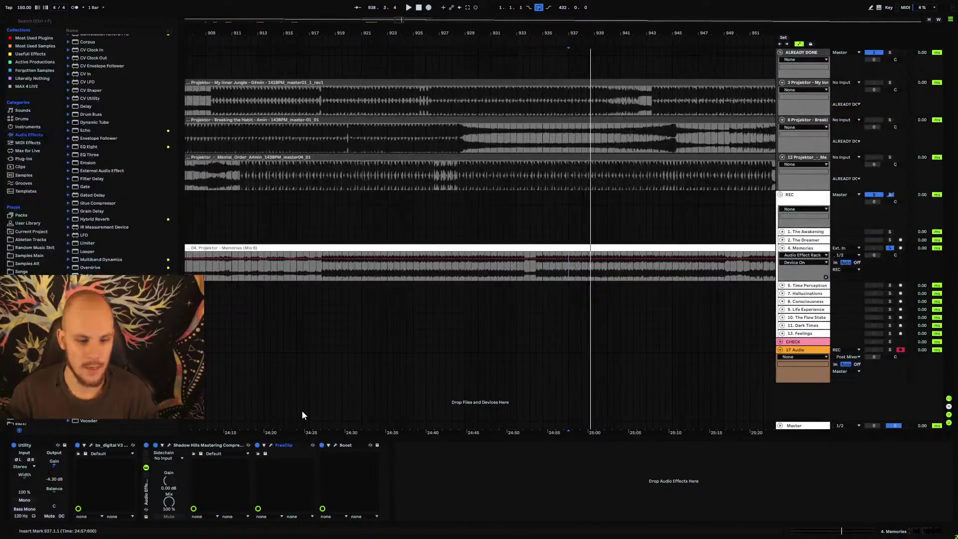
{"action": "left_click", "coordinate": [146, 444]}
{"action": "key", "text": "space"}
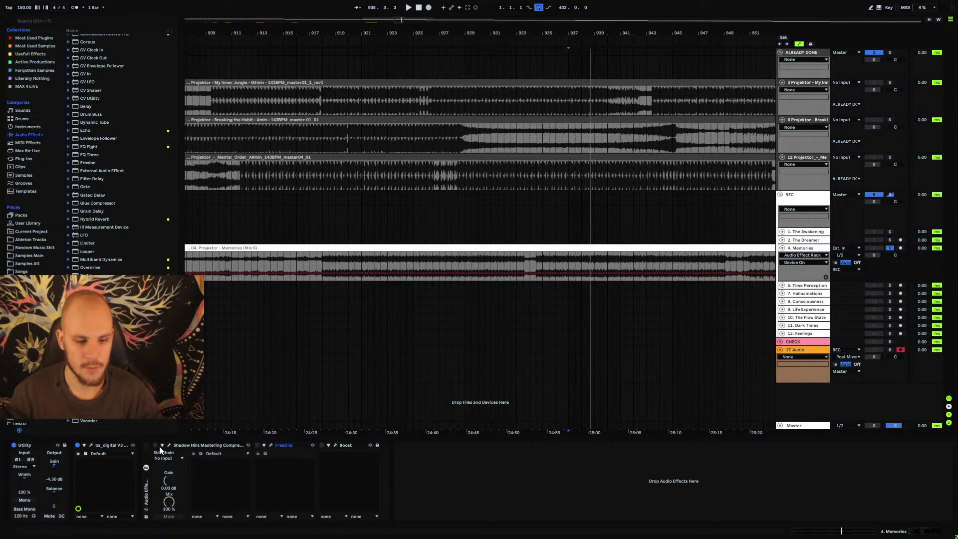
{"action": "key", "text": "ctrl+z"}
- Play Memories with the effect rack active from 934.3.1 and from bar 833
{"action": "left_click", "coordinate": [535, 273]}
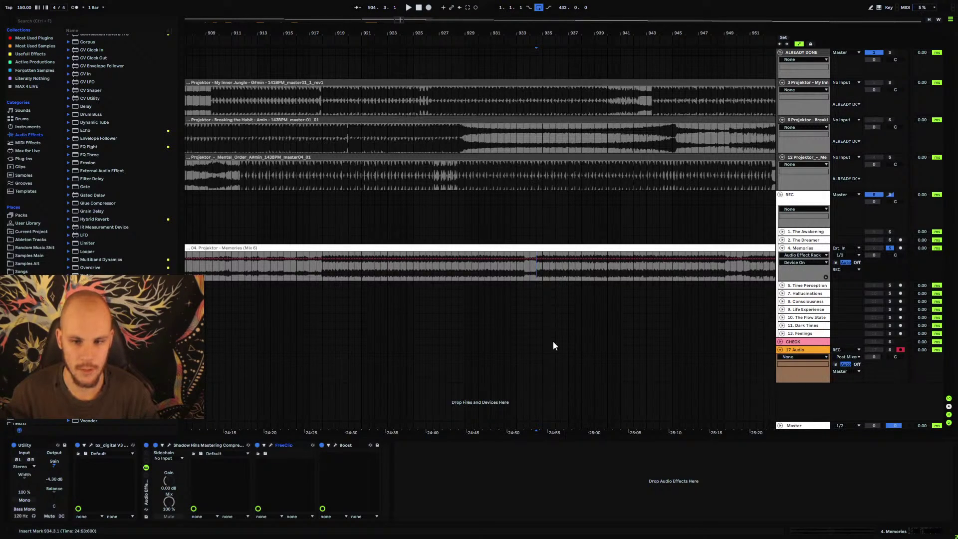
{"action": "key", "text": "space"}
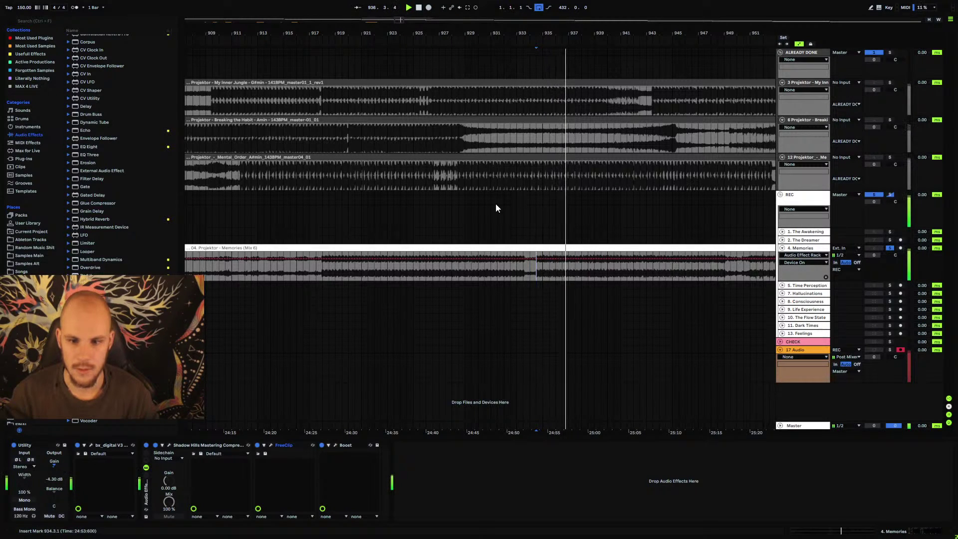
{"action": "left_click_drag", "start_coordinate": [508, 37], "coordinate": [513, 11]}
{"action": "key", "text": "space"}
{"action": "left_click", "coordinate": [445, 270]}
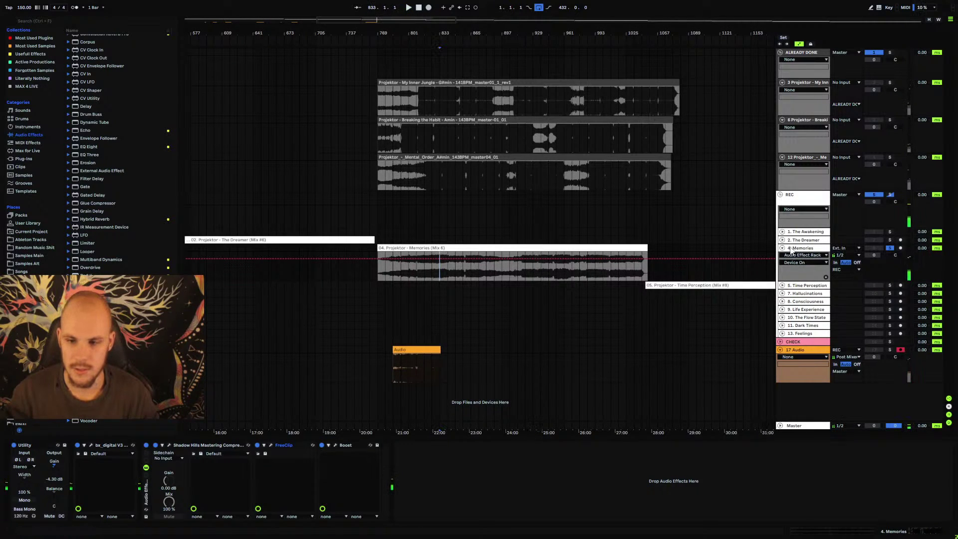
- Fold the Memories track and colour the tracks The Awakening, The Dreamer and Memories orange
{"action": "left_click", "coordinate": [783, 248]}
{"action": "left_click", "coordinate": [802, 249]}
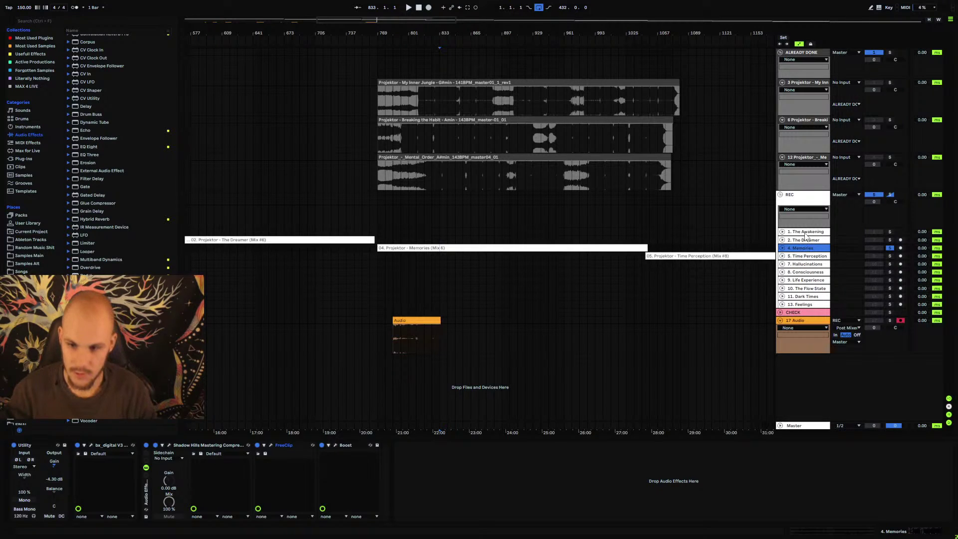
{"action": "left_click", "coordinate": [804, 234], "text": "shift"}
{"action": "right_click", "coordinate": [804, 232]}
{"action": "left_click", "coordinate": [818, 352]}
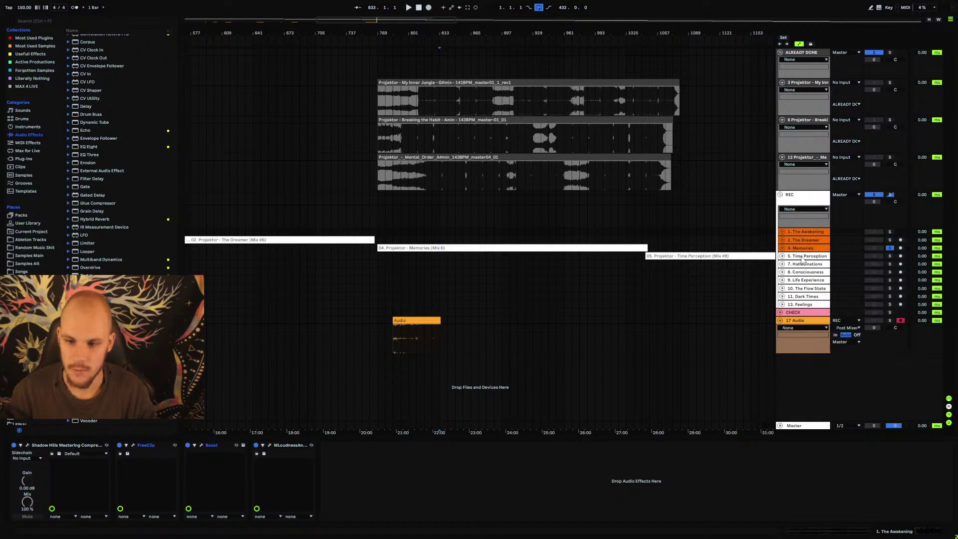
- Copy the Audio Effect Rack from Memories and paste it after the Utility on Time Perception
{"action": "left_click", "coordinate": [798, 256]}
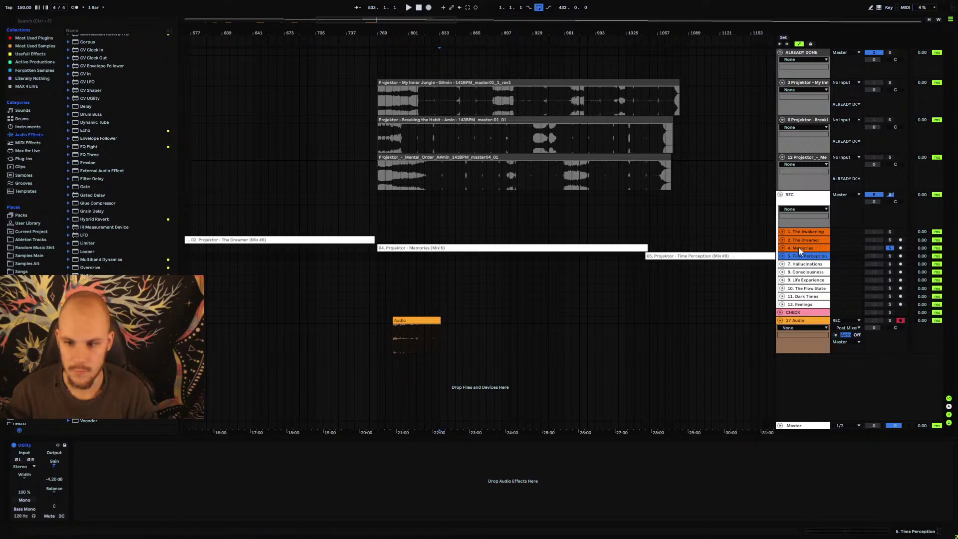
{"action": "left_click", "coordinate": [798, 247]}
{"action": "left_click", "coordinate": [146, 490]}
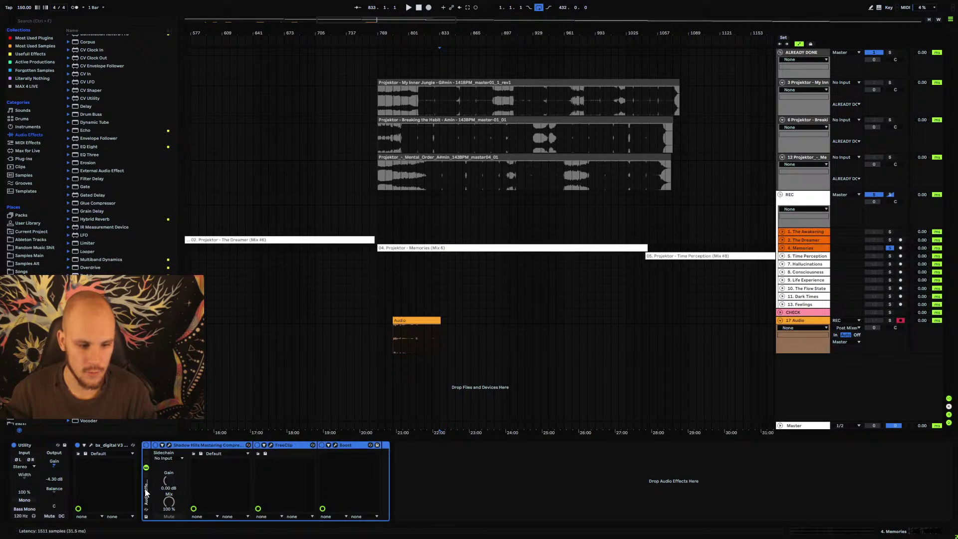
{"action": "left_click", "coordinate": [803, 256]}
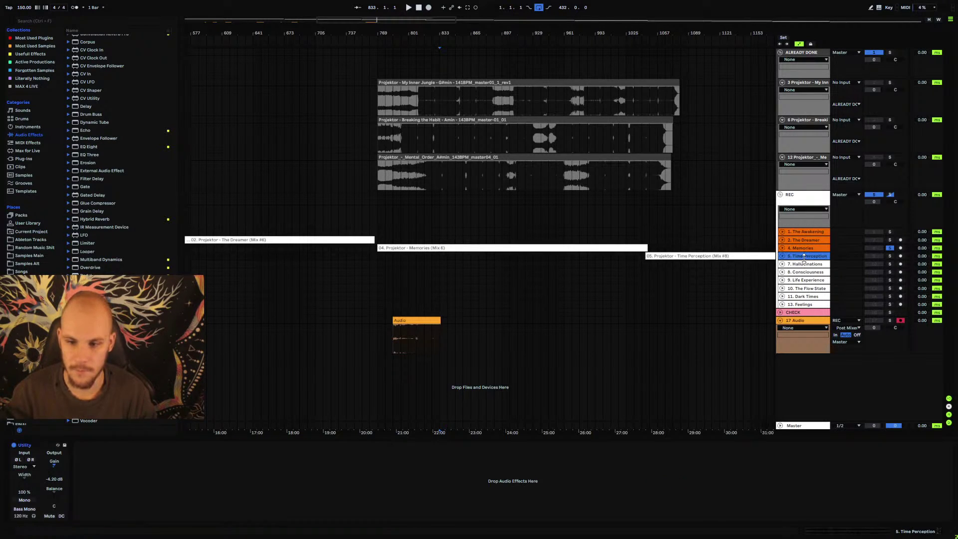
{"action": "left_click", "coordinate": [339, 491]}
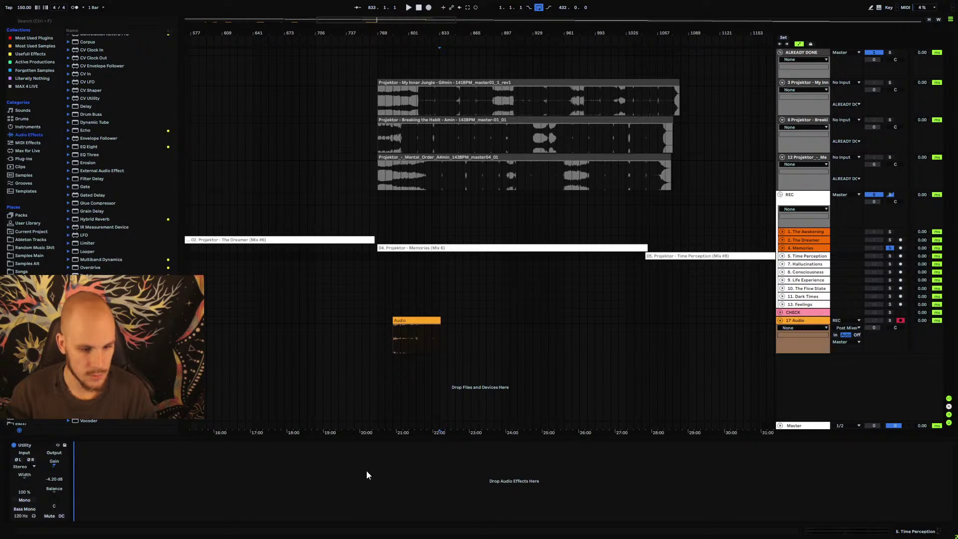
{"action": "key", "text": "ctrl+v"}
- Unfold and solo the Time Perception track, and play it from bar 1069
{"action": "left_click", "coordinate": [782, 256]}
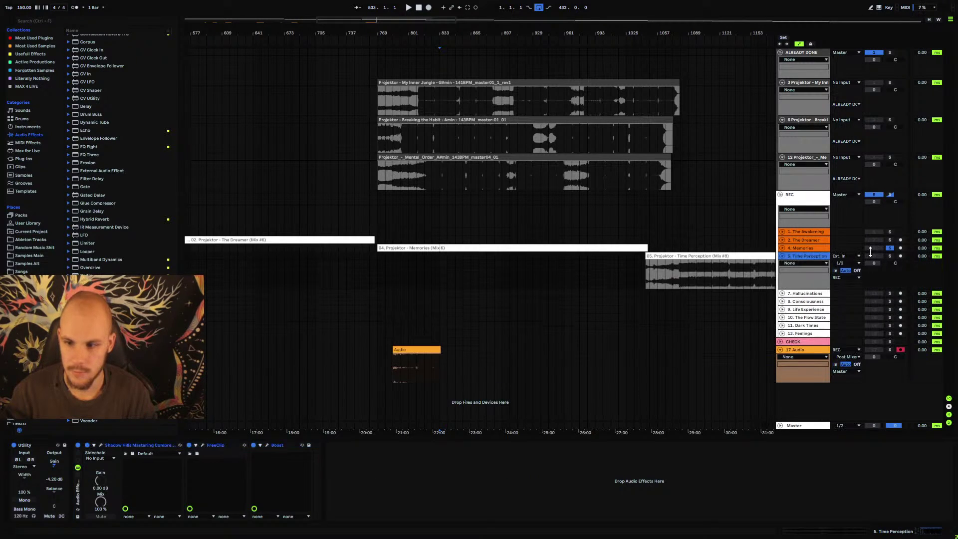
{"action": "left_click", "coordinate": [889, 256]}
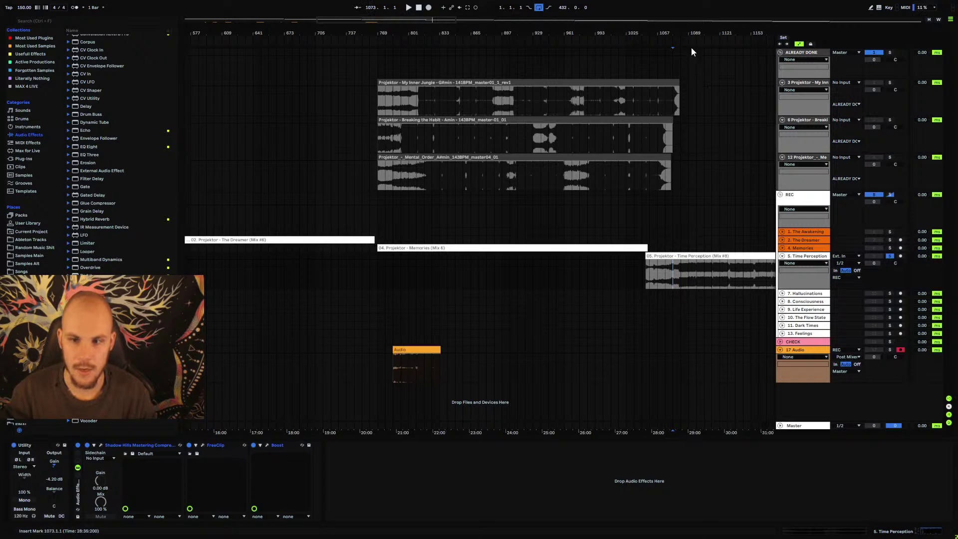
{"action": "left_click_drag", "start_coordinate": [698, 33], "coordinate": [409, 49]}
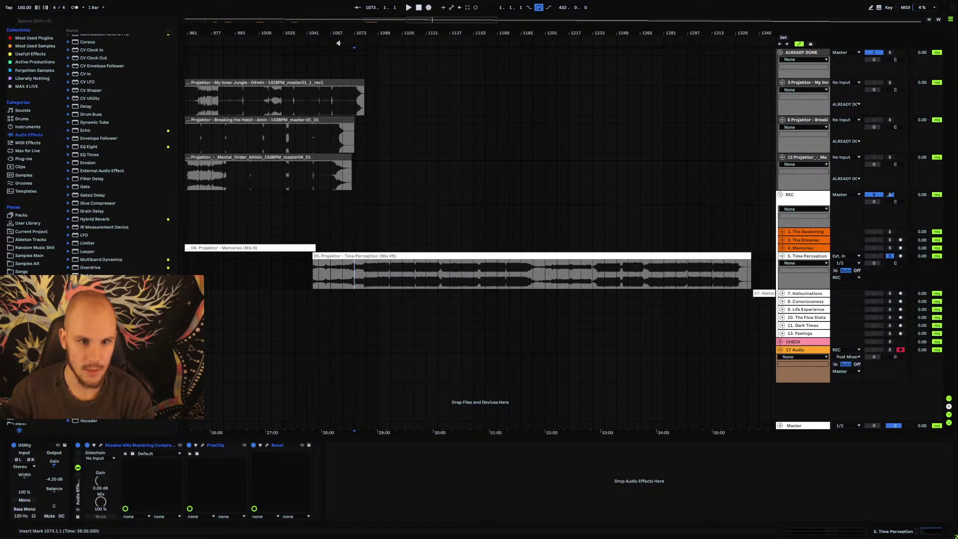
{"action": "key", "text": "plus"}
{"action": "key", "text": "minus"}
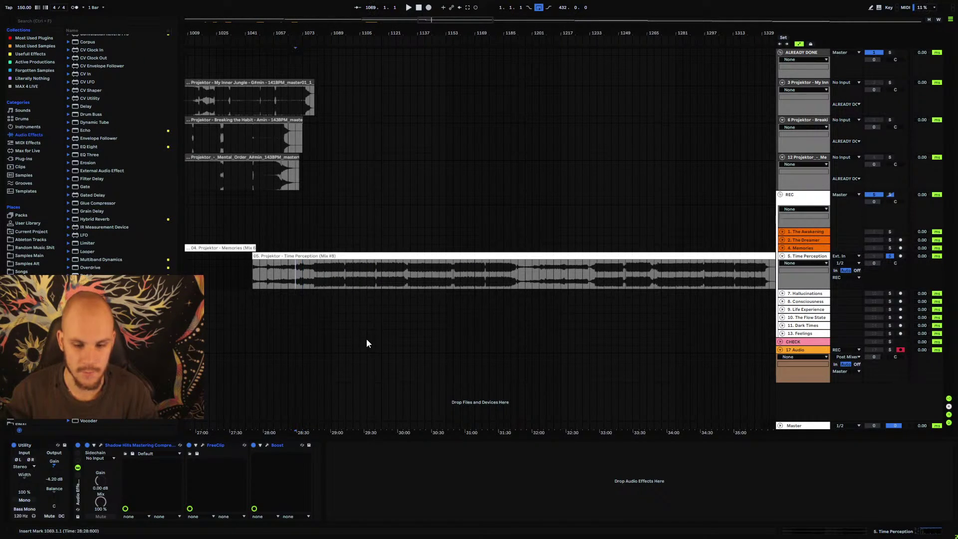
{"action": "key", "text": "space"}
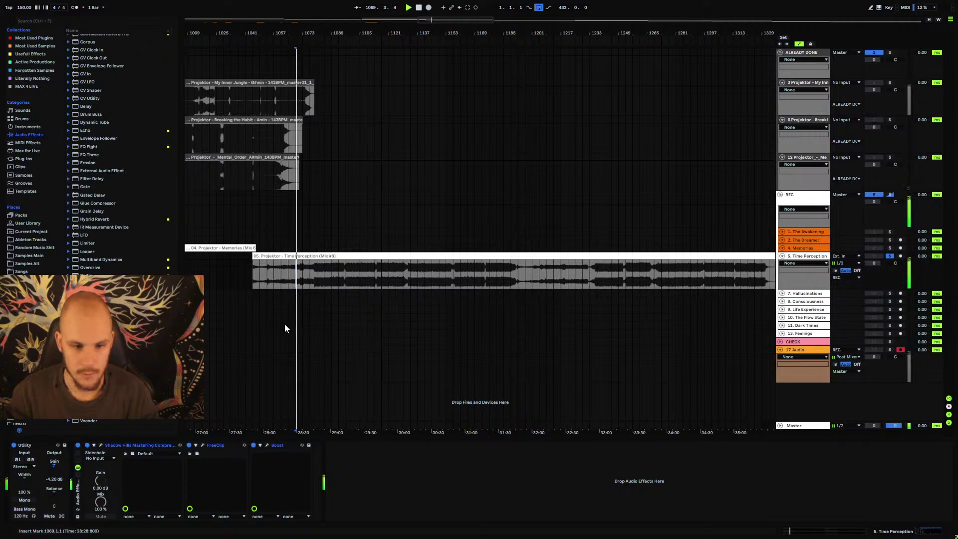
{"action": "key", "text": "plus"}
{"action": "key", "text": "plus"}
{"action": "key", "text": "plus"}
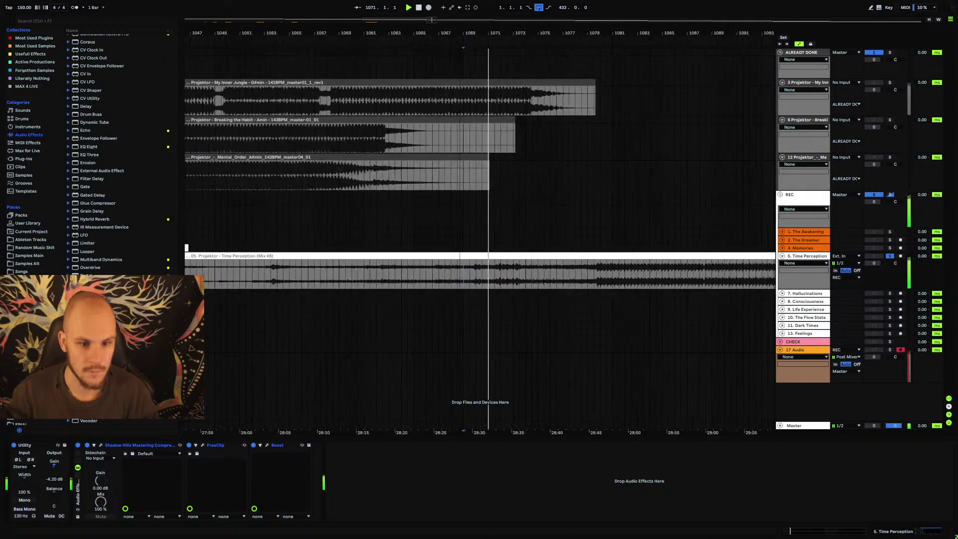
{"action": "key", "text": "minus"}
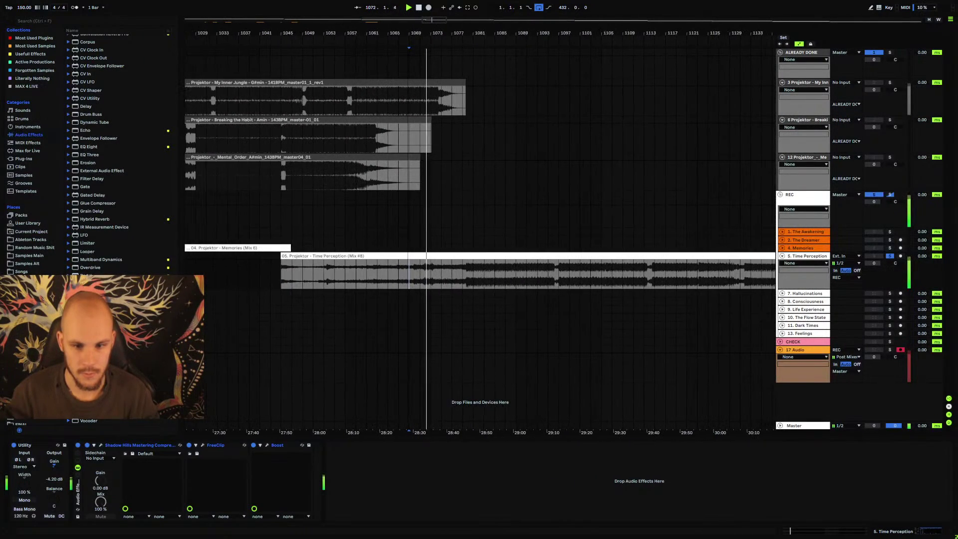
{"action": "left_click_drag", "start_coordinate": [407, 32], "coordinate": [407, 30]}
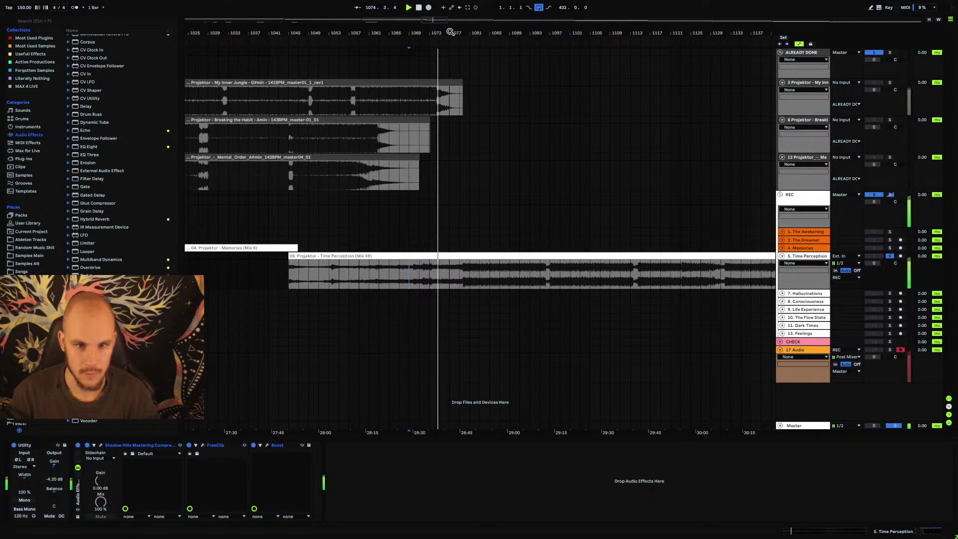
{"action": "left_click_drag", "start_coordinate": [449, 32], "coordinate": [450, 67]}
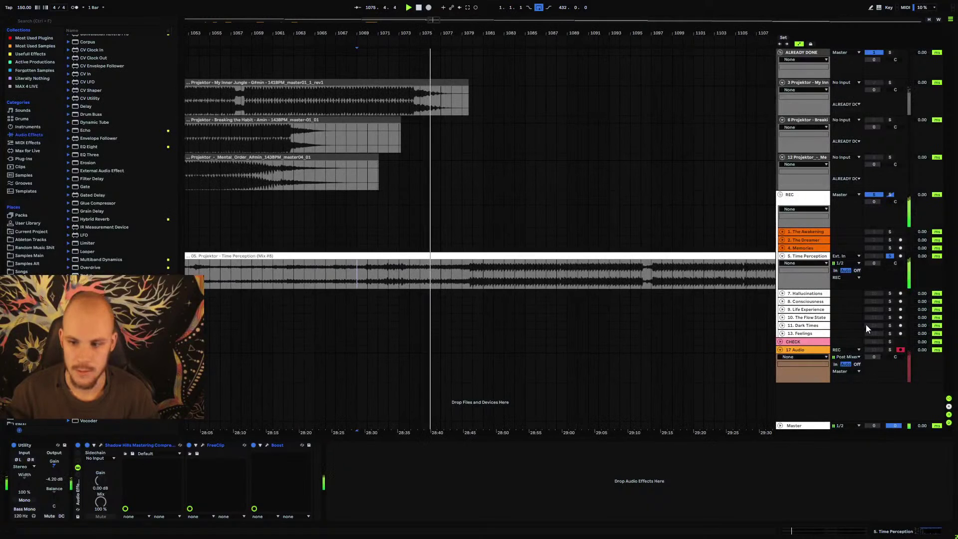
- Record the mastered Time Perception signal onto the 17 Audio track from about bar 1077 to bar 1102
{"action": "left_click", "coordinate": [428, 7]}
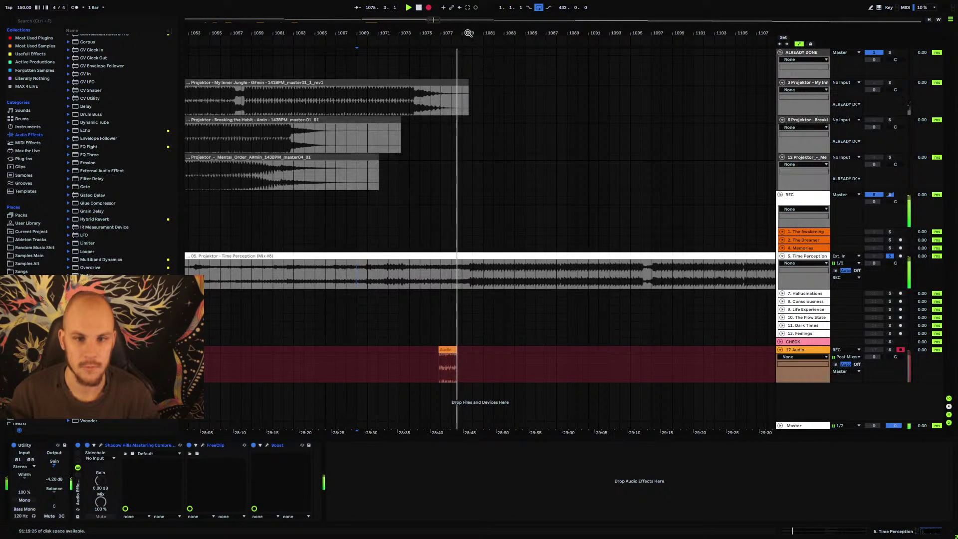
{"action": "left_click_drag", "start_coordinate": [468, 33], "coordinate": [395, 33]}
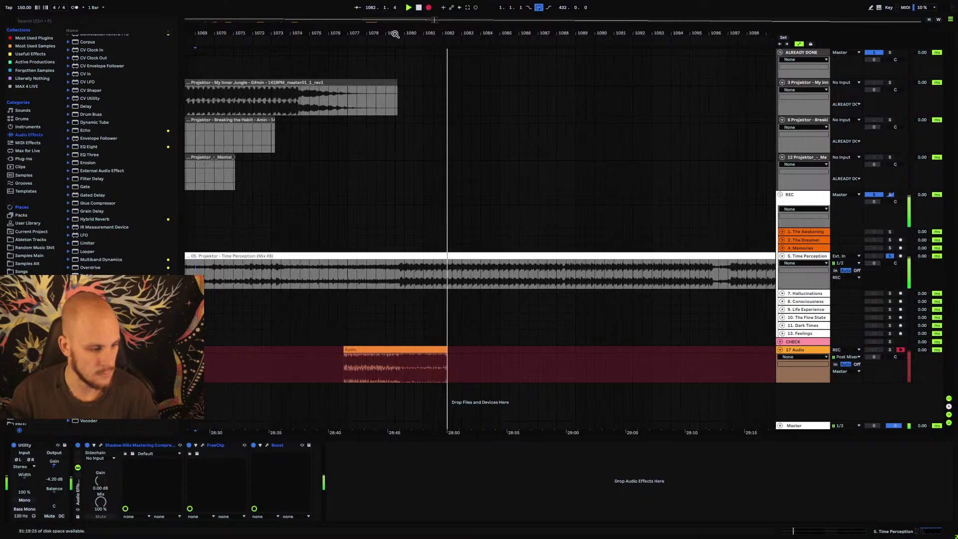
{"action": "left_click_drag", "start_coordinate": [478, 33], "coordinate": [417, 92]}
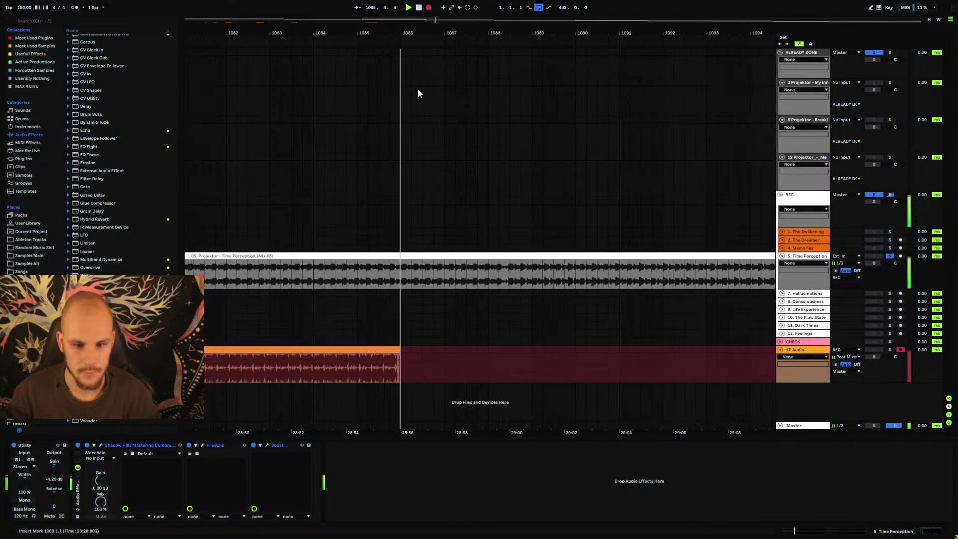
{"action": "mouse_move", "coordinate": [491, 31]}
{"action": "left_mouse_down"}
{"action": "mouse_move", "coordinate": [491, 62]}
{"action": "mouse_move", "coordinate": [492, 42]}
{"action": "left_mouse_up"}
{"action": "key", "text": "plus"}
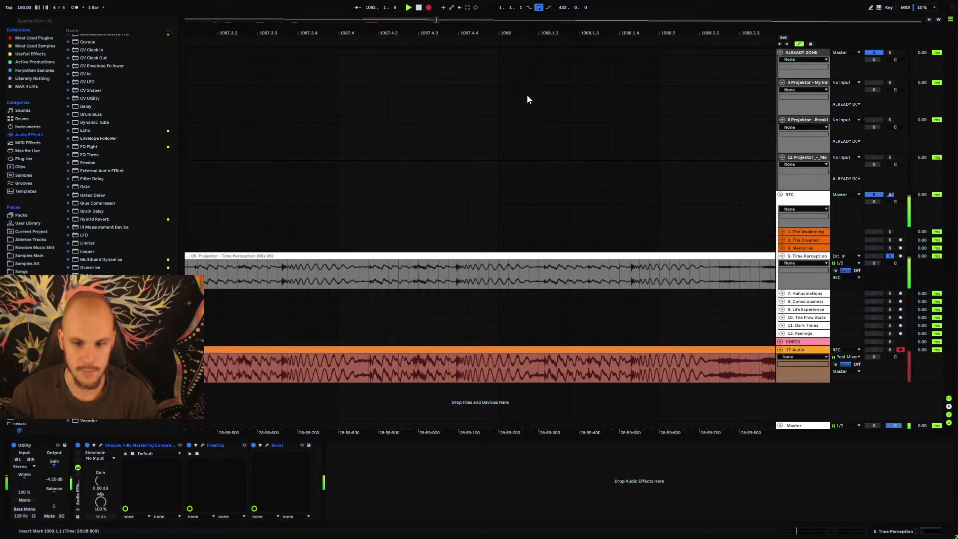
{"action": "left_click_drag", "start_coordinate": [577, 31], "coordinate": [577, 15]}
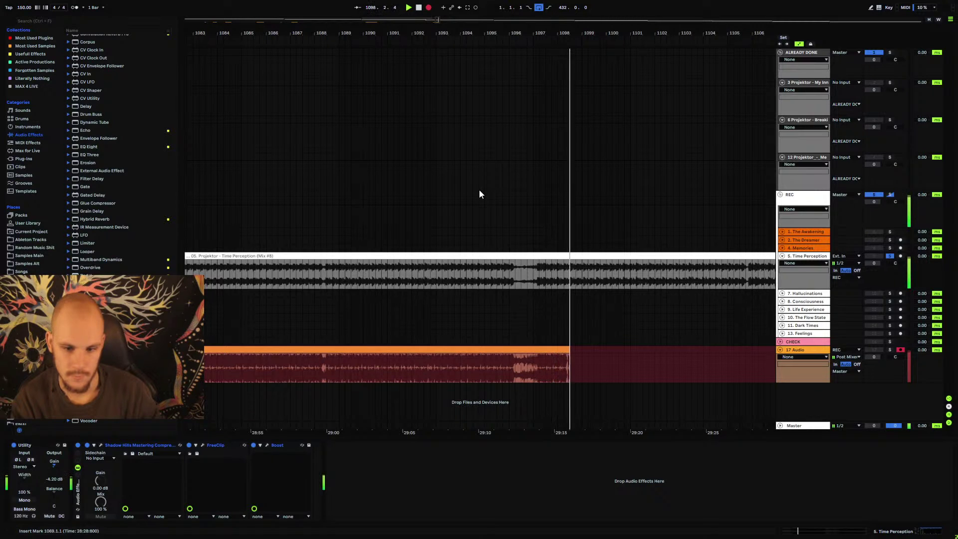
{"action": "left_click_drag", "start_coordinate": [583, 33], "coordinate": [583, 16]}
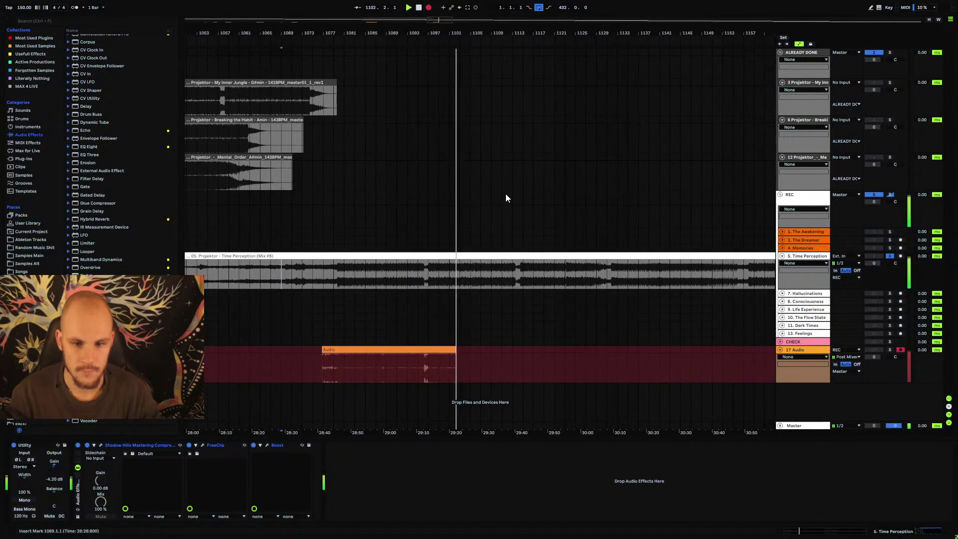
- End the recording and play Time Perception from bar 1113
{"action": "left_click", "coordinate": [514, 273]}
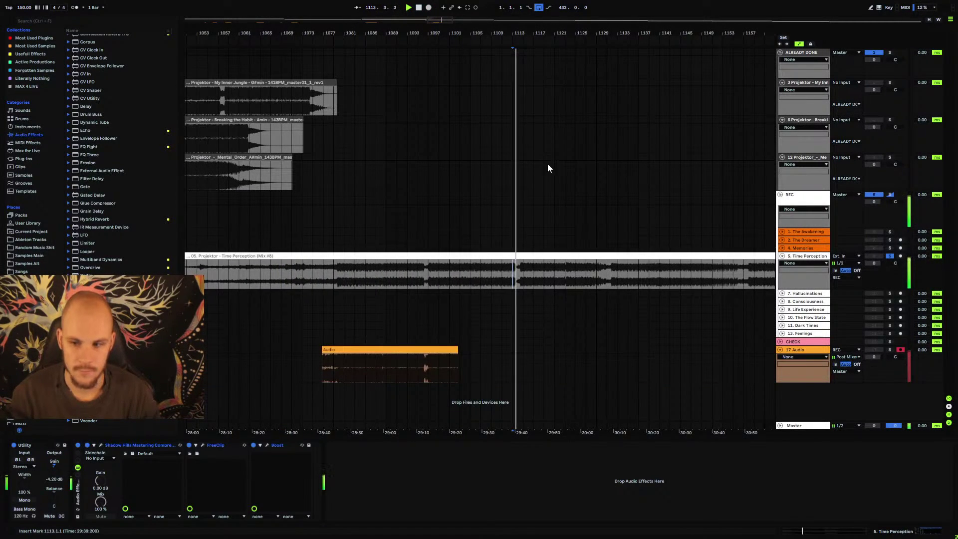
{"action": "left_click_drag", "start_coordinate": [518, 36], "coordinate": [517, 49]}
{"action": "key", "text": "minus"}
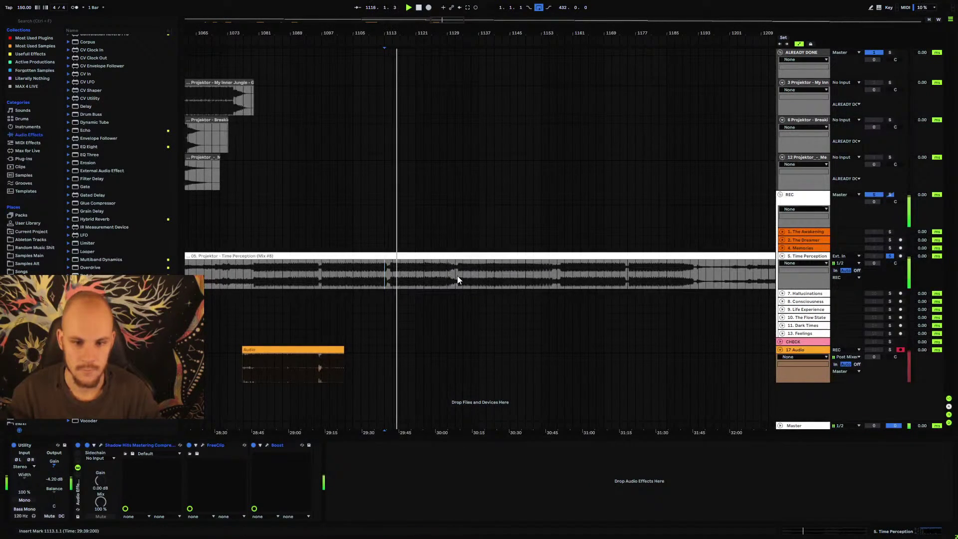
- Play Time Perception from bar 1135, and start recording it onto the 17 Audio track from bar 1195
{"action": "left_click", "coordinate": [470, 276]}
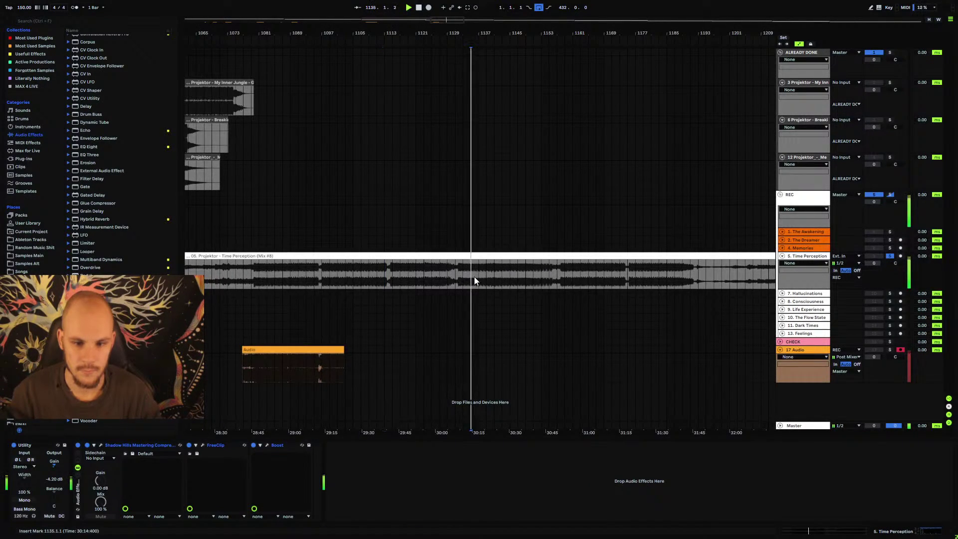
{"action": "left_click", "coordinate": [704, 274]}
{"action": "left_click", "coordinate": [429, 8]}
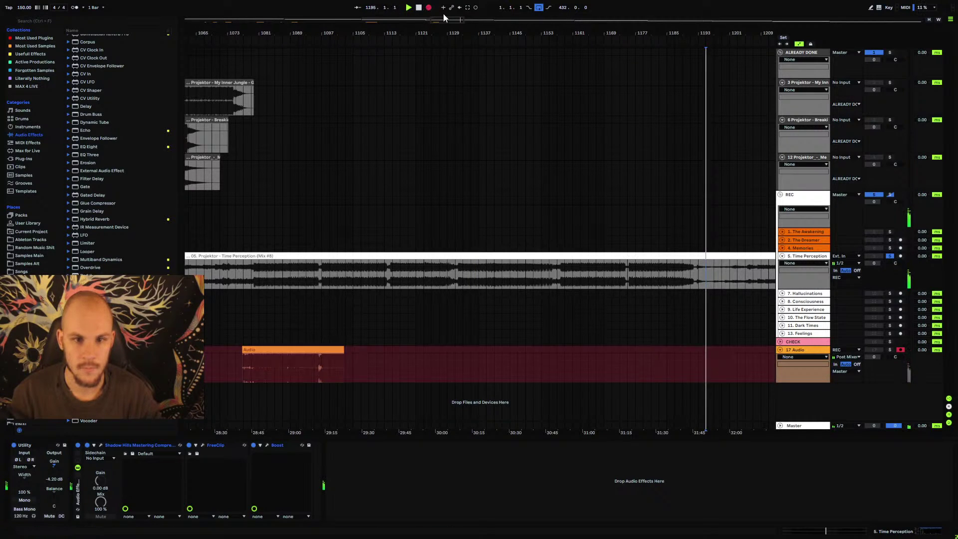
- Examine the waveform being recorded on 17 Audio against the Time Perception clip from bar 1195 to about bar 1240
{"action": "mouse_move", "coordinate": [719, 32]}
{"action": "left_mouse_down"}
{"action": "mouse_move", "coordinate": [720, 75]}
{"action": "mouse_move", "coordinate": [720, 35]}
{"action": "left_mouse_up"}
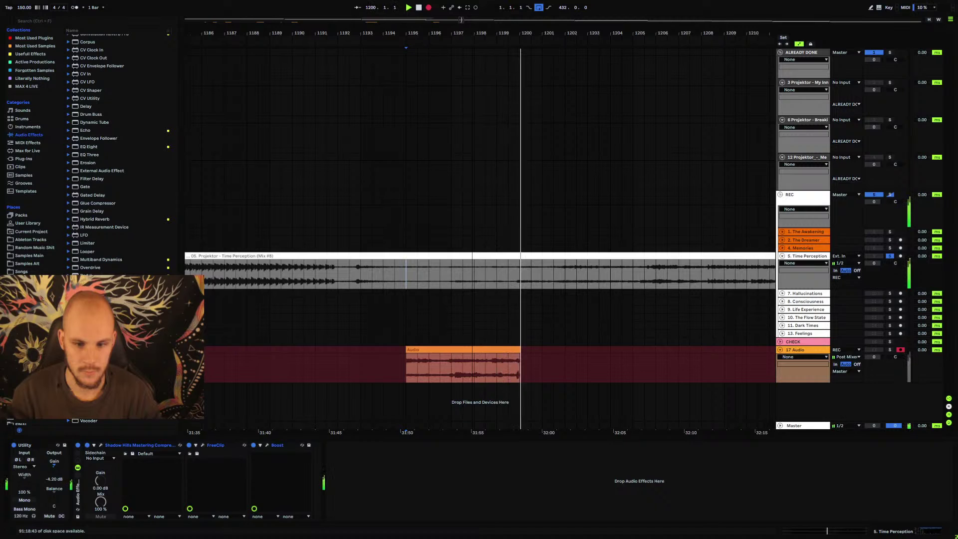
{"action": "left_click_drag", "start_coordinate": [719, 35], "coordinate": [719, 28]}
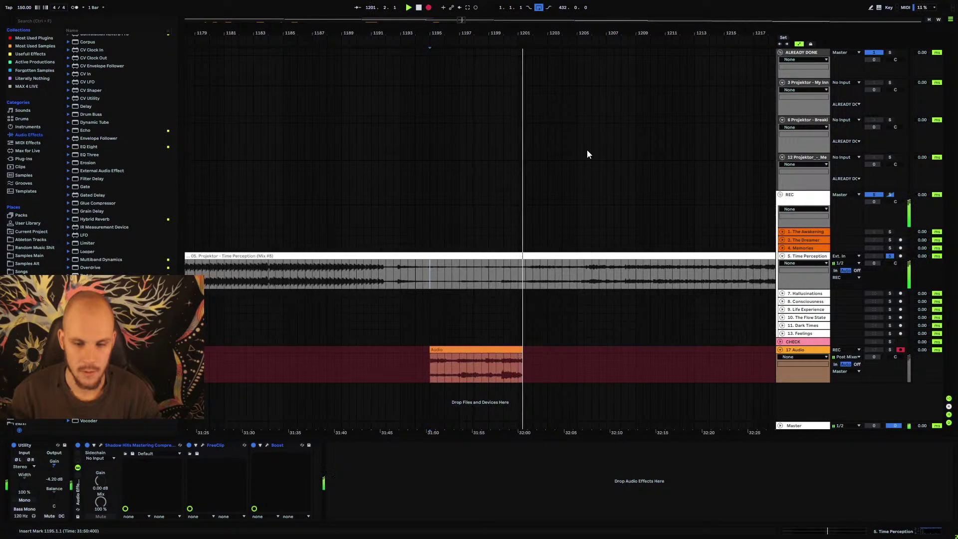
{"action": "left_click_drag", "start_coordinate": [571, 33], "coordinate": [427, 44]}
{"action": "key", "text": "minus"}
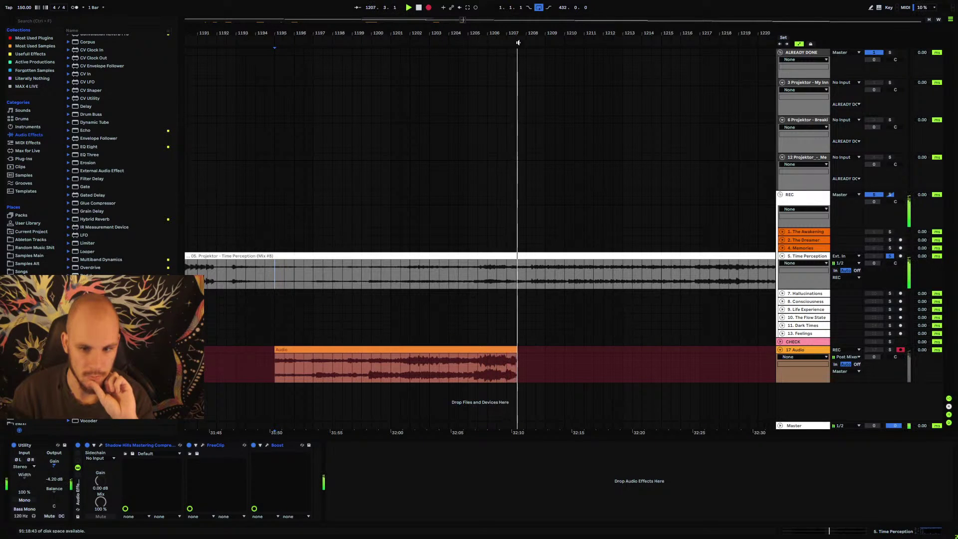
{"action": "left_click_drag", "start_coordinate": [545, 33], "coordinate": [545, 26]}
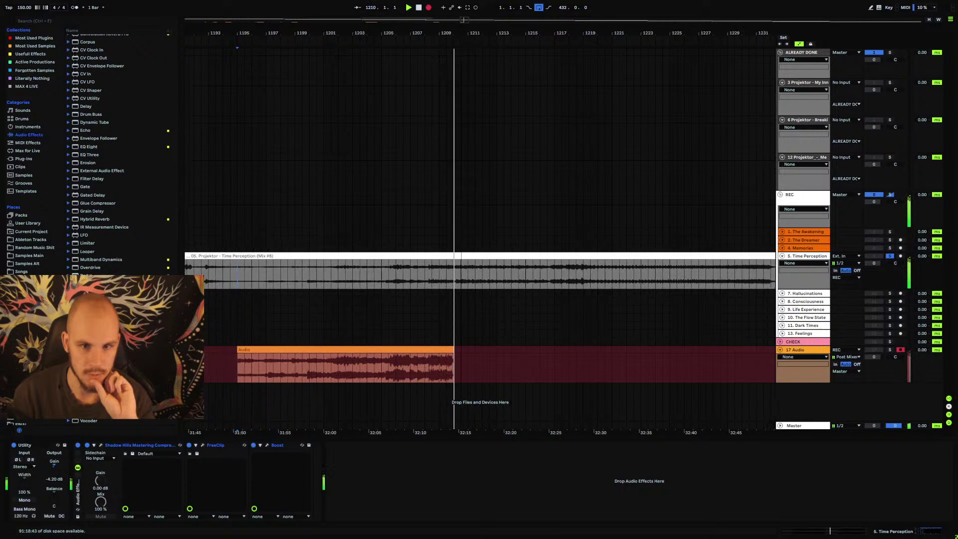
{"action": "left_click_drag", "start_coordinate": [458, 39], "coordinate": [458, 47]}
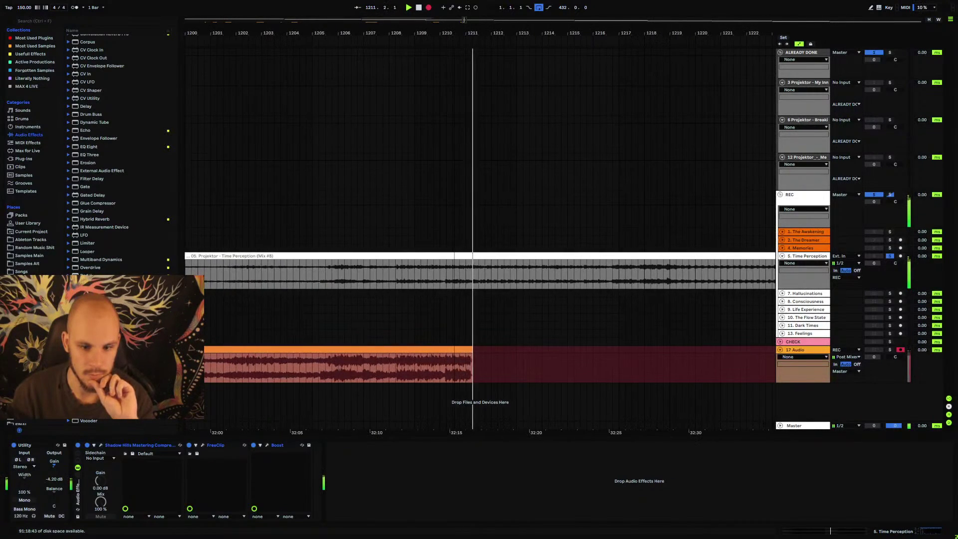
{"action": "key", "text": "minus"}
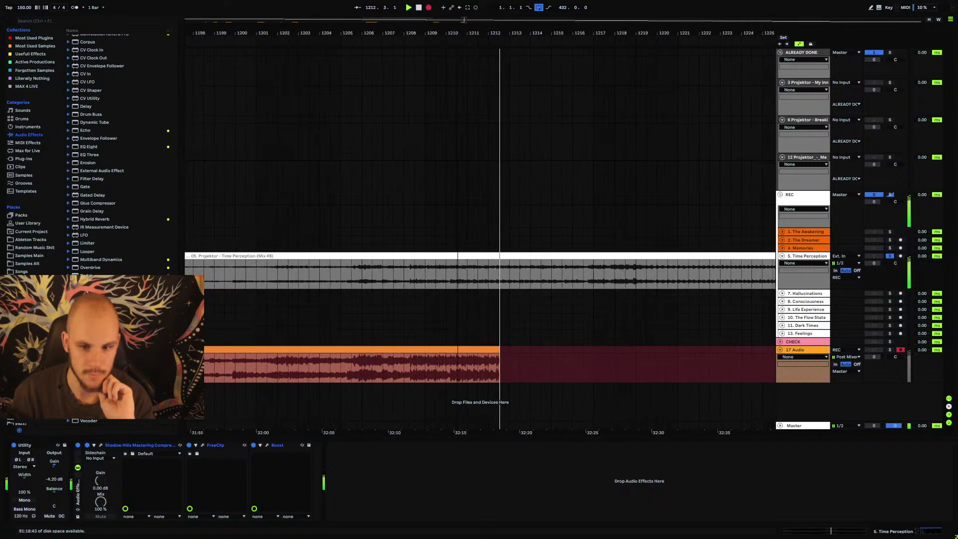
{"action": "left_click_drag", "start_coordinate": [566, 34], "coordinate": [466, 30]}
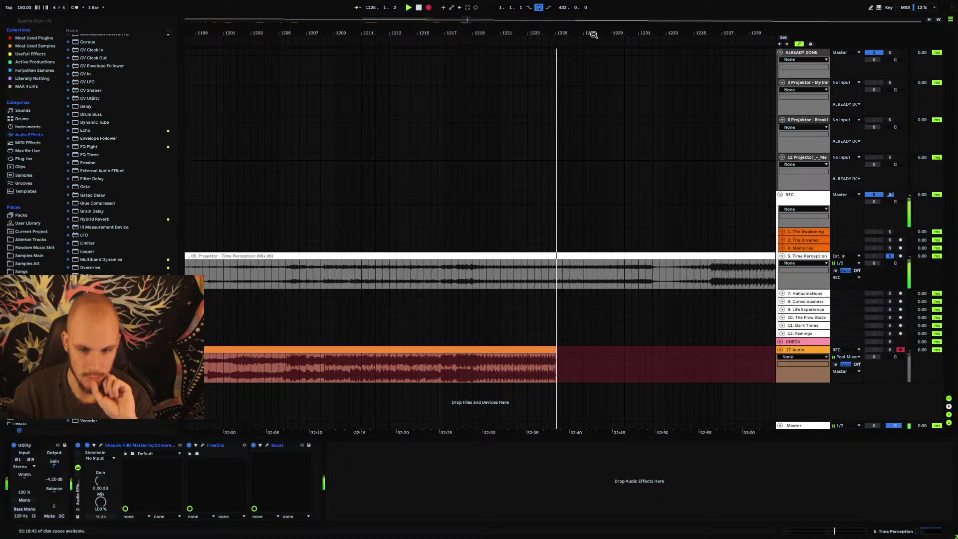
{"action": "left_click_drag", "start_coordinate": [625, 30], "coordinate": [552, 31]}
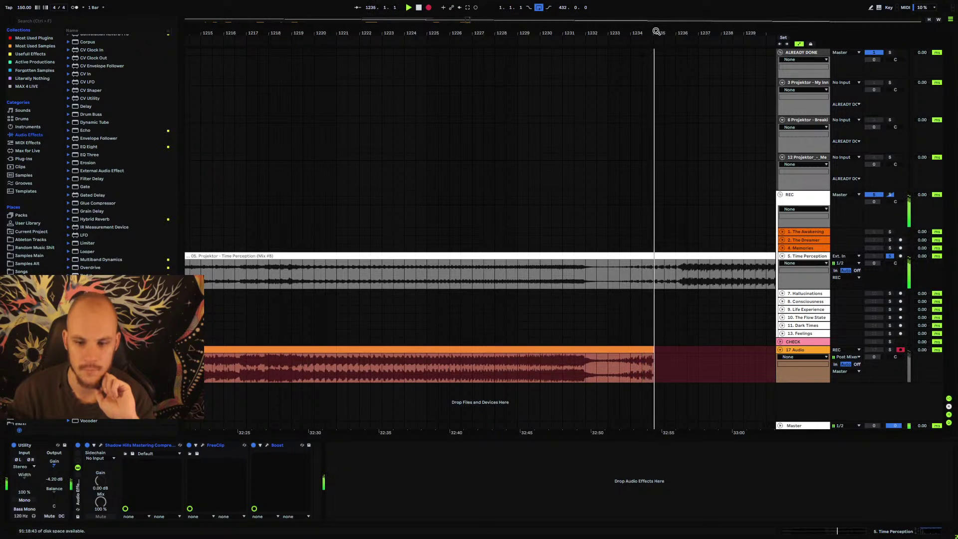
{"action": "left_click_drag", "start_coordinate": [680, 31], "coordinate": [530, 36]}
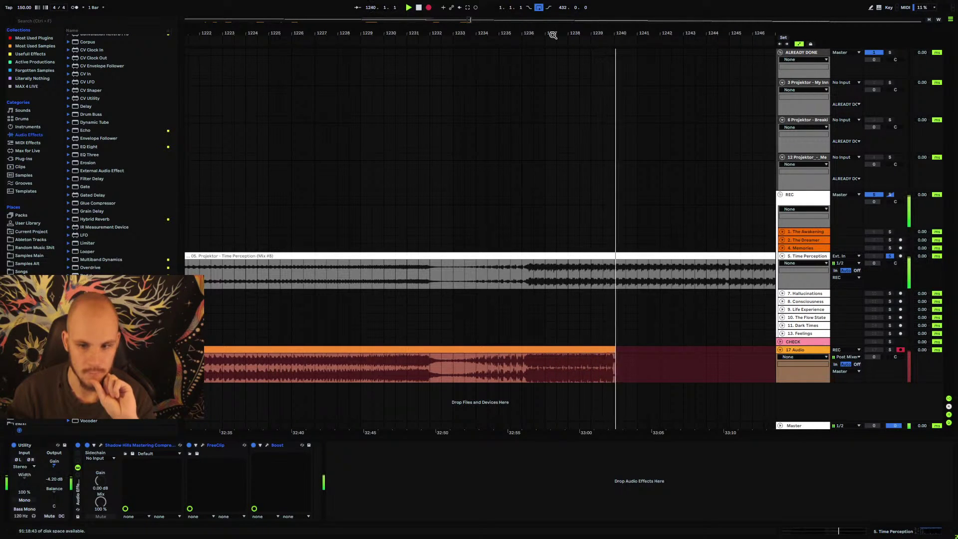
- Inspect the recorded peaks of Time Perception close up and in overview between about bars 1241 and 1257
{"action": "left_click_drag", "start_coordinate": [647, 36], "coordinate": [646, 65]}
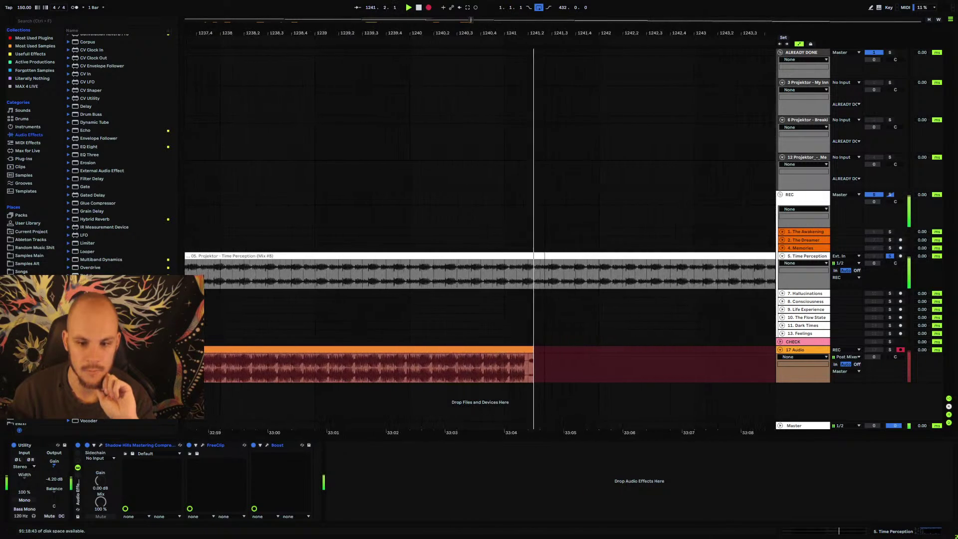
{"action": "key", "text": "minus"}
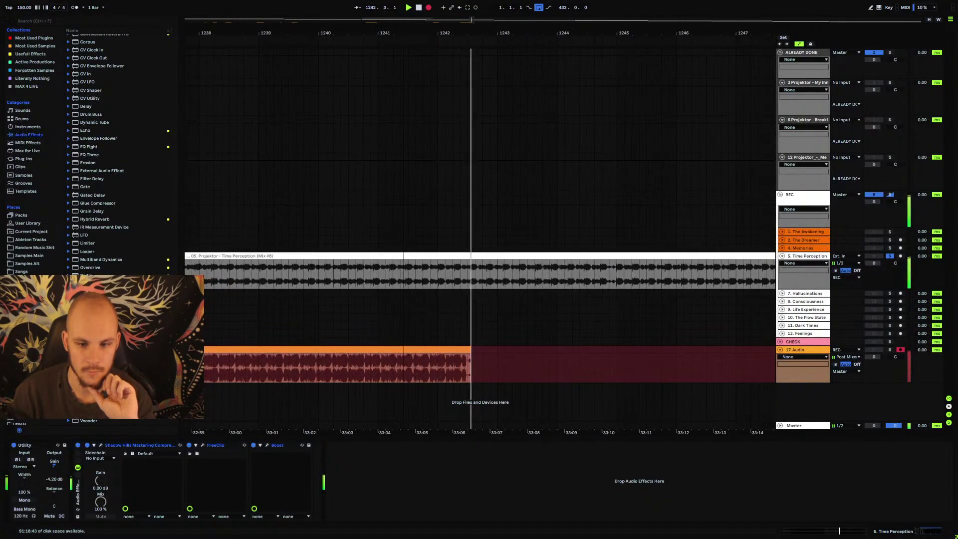
{"action": "key", "text": "minus"}
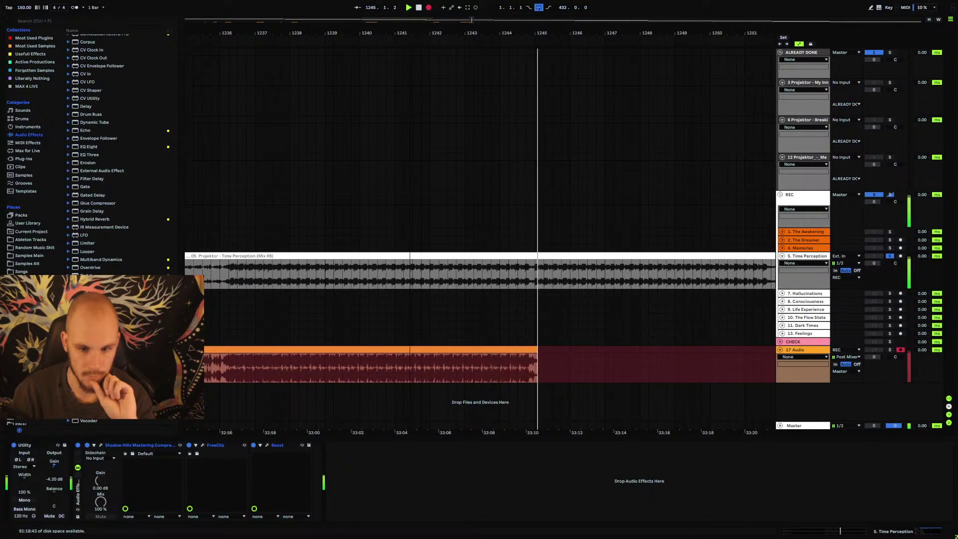
{"action": "key", "text": "minus"}
{"action": "key", "text": "minus"}
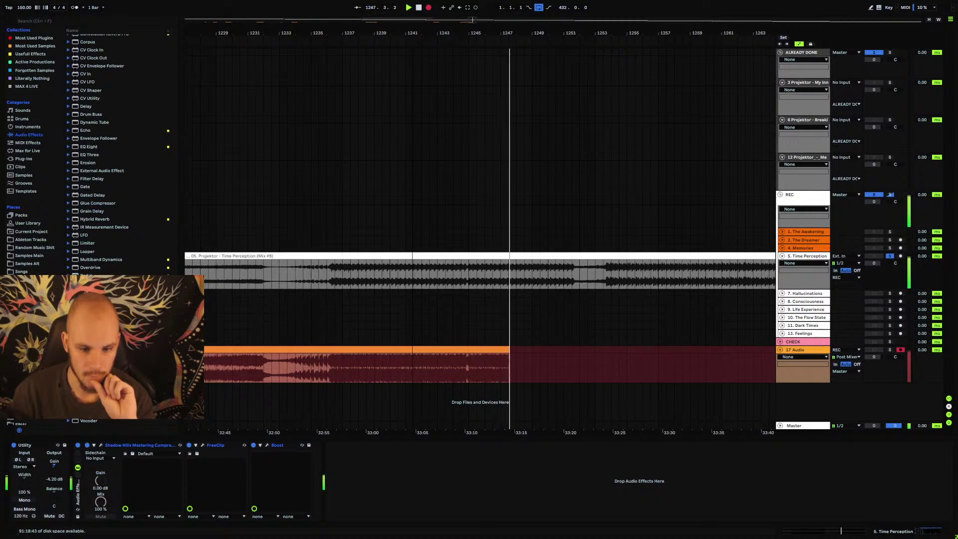
{"action": "key", "text": "minus"}
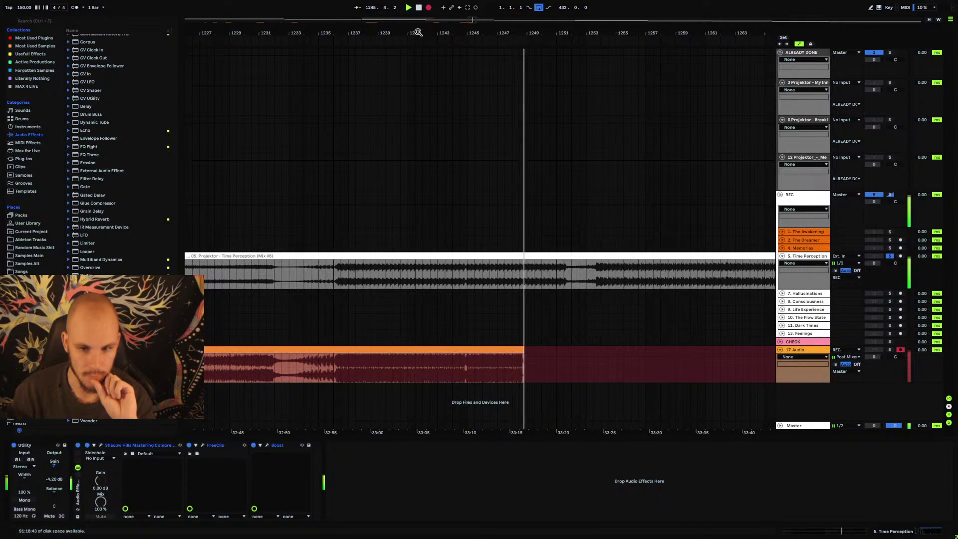
{"action": "key", "text": "plus"}
{"action": "key", "text": "plus"}
{"action": "key", "text": "plus"}
{"action": "key", "text": "plus"}
{"action": "key", "text": "plus"}
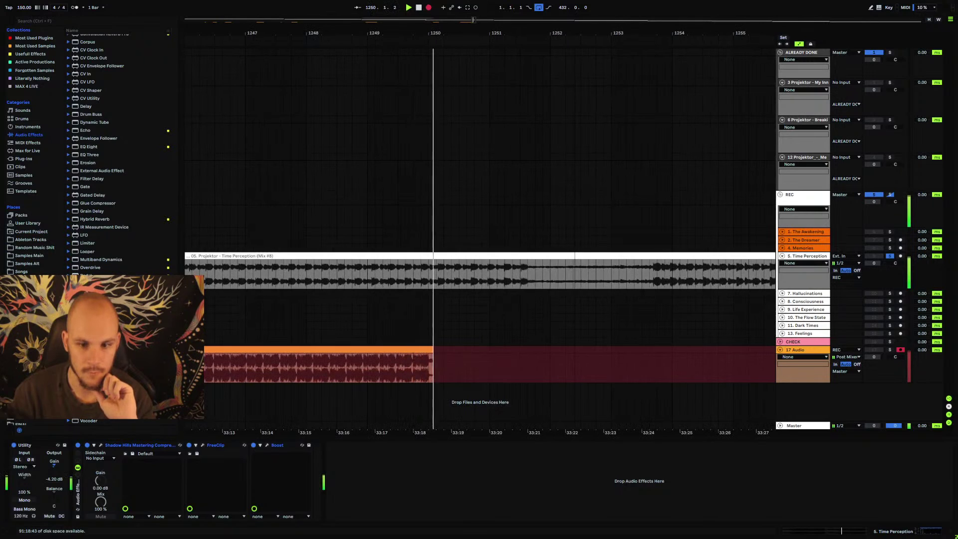
{"action": "key", "text": "minus"}
{"action": "key", "text": "minus"}
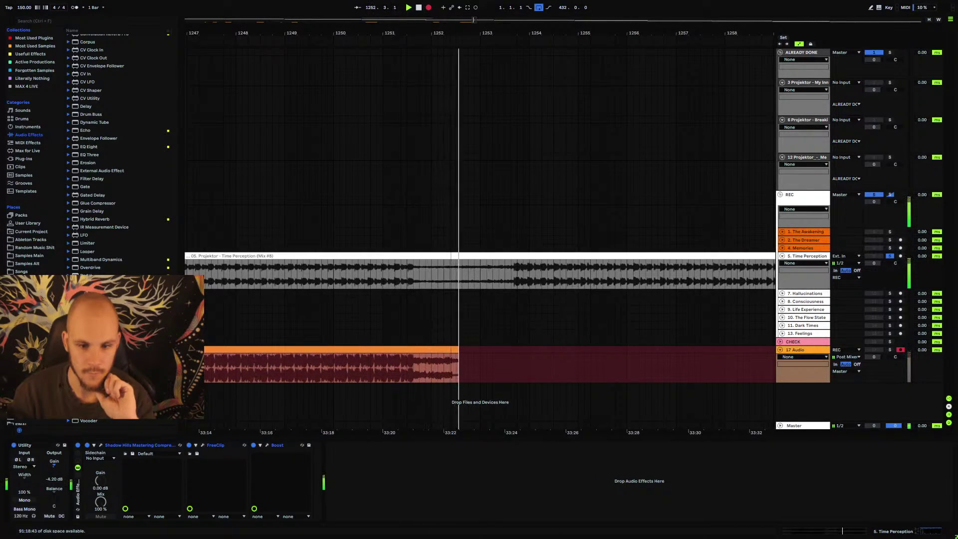
{"action": "key", "text": "minus"}
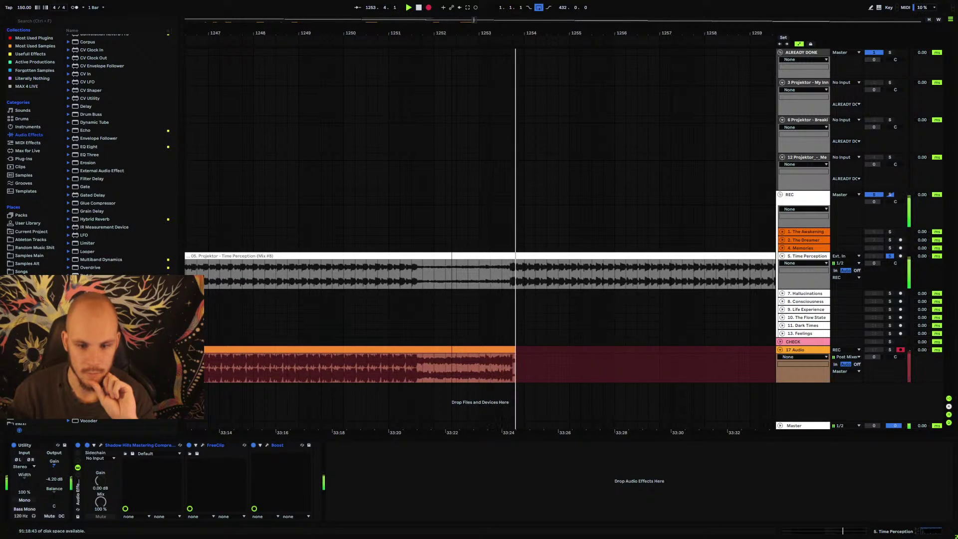
{"action": "key", "text": "minus"}
{"action": "key", "text": "minus"}
{"action": "key", "text": "minus"}
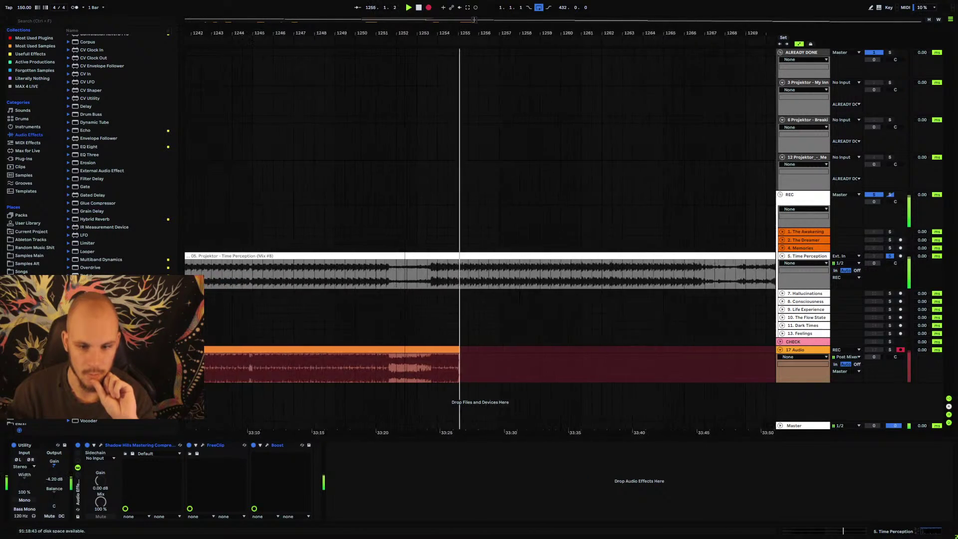
{"action": "key", "text": "minus"}
{"action": "key", "text": "minus"}
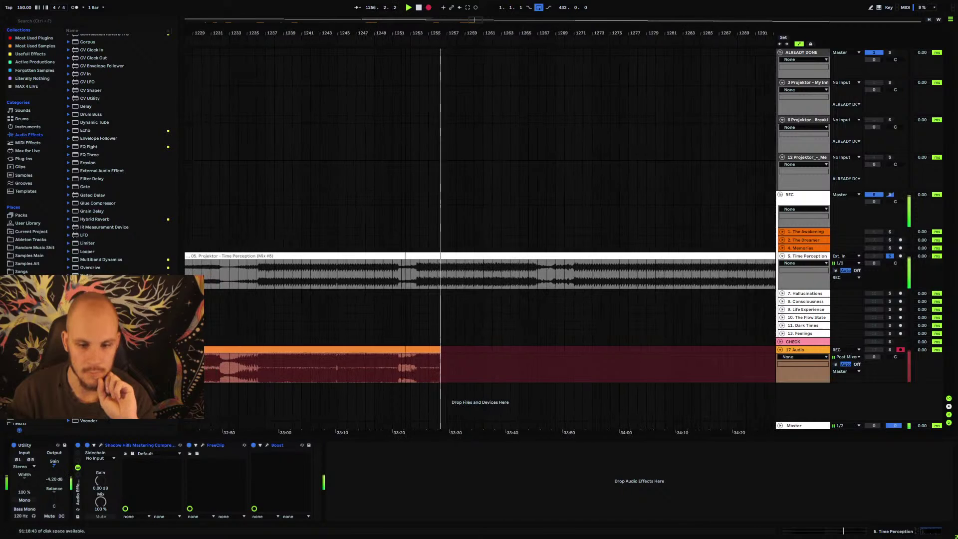
{"action": "key", "text": "minus"}
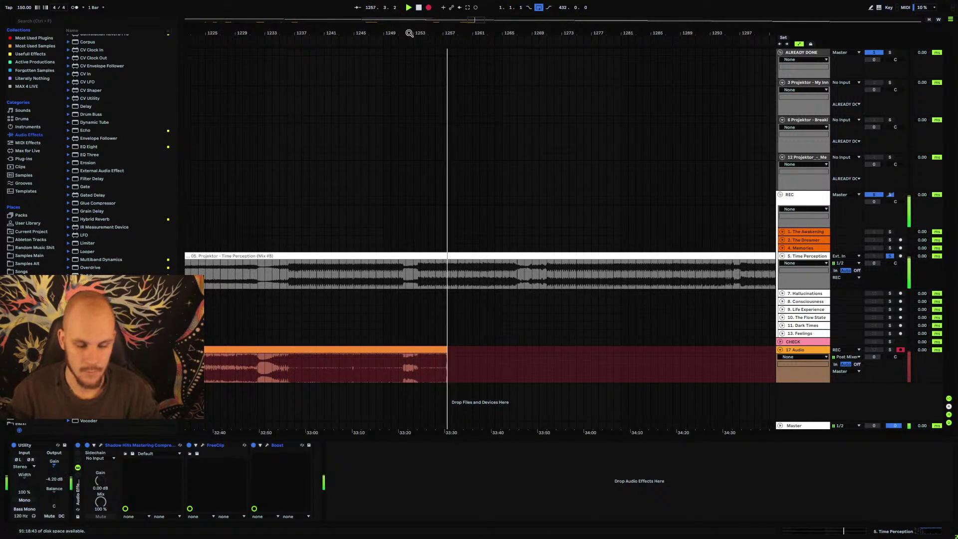
- End the recording at about bar 1258 and fold the Time Perception track
{"action": "key", "text": "F9"}
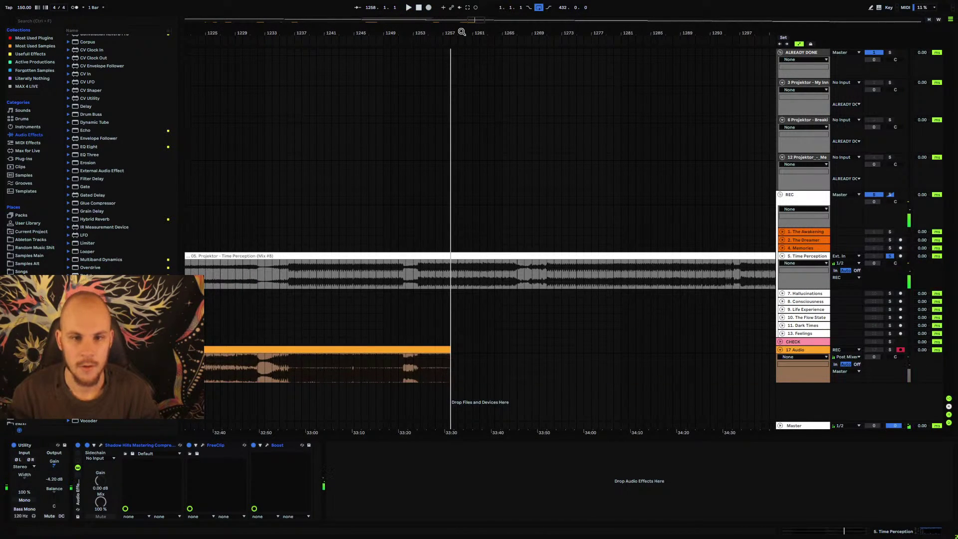
{"action": "left_click_drag", "start_coordinate": [462, 32], "coordinate": [613, 32]}
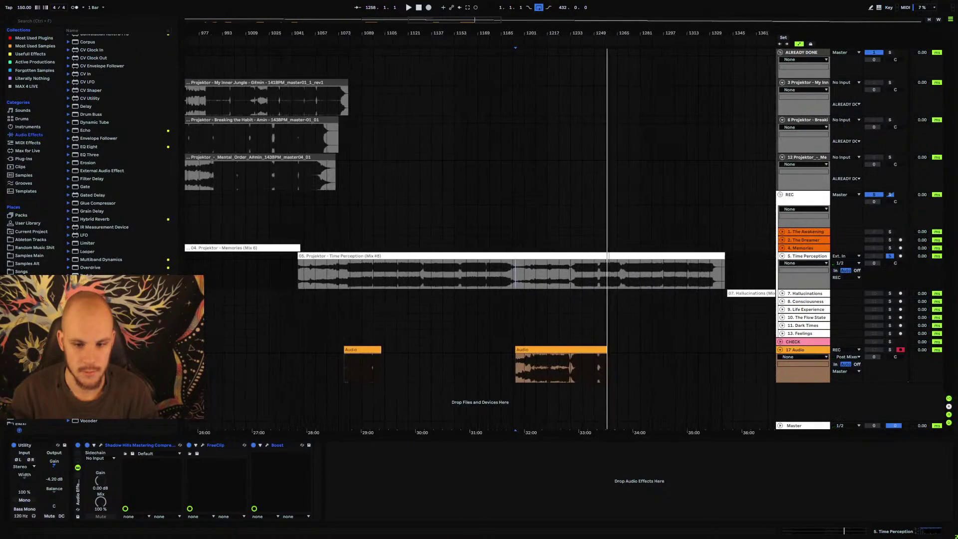
{"action": "key", "text": "minus"}
{"action": "key", "text": "minus"}
{"action": "key", "text": "minus"}
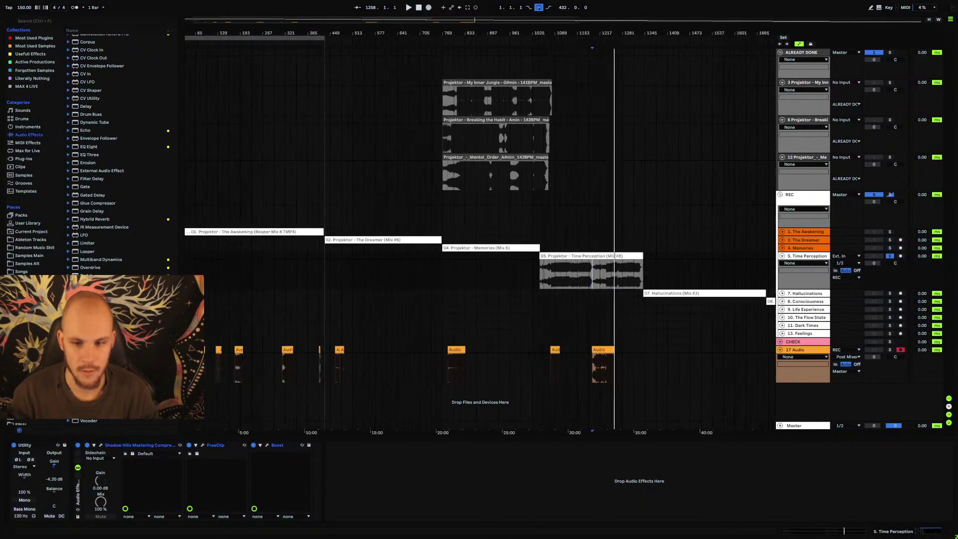
{"action": "key", "text": "minus"}
{"action": "left_click", "coordinate": [783, 255]}
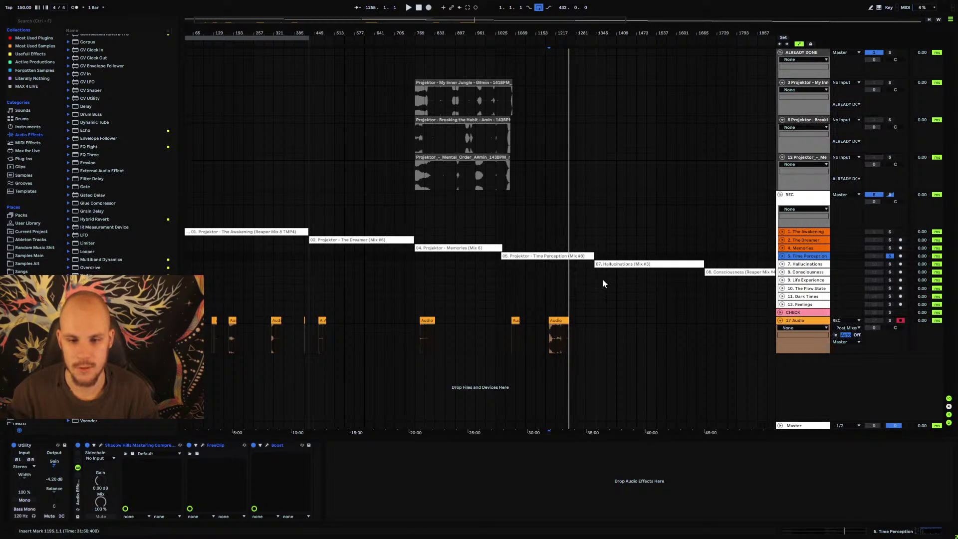
- Copy the Audio Effect Rack from Time Perception and paste it after the Utility on Hallucinations
{"action": "left_click", "coordinate": [595, 240]}
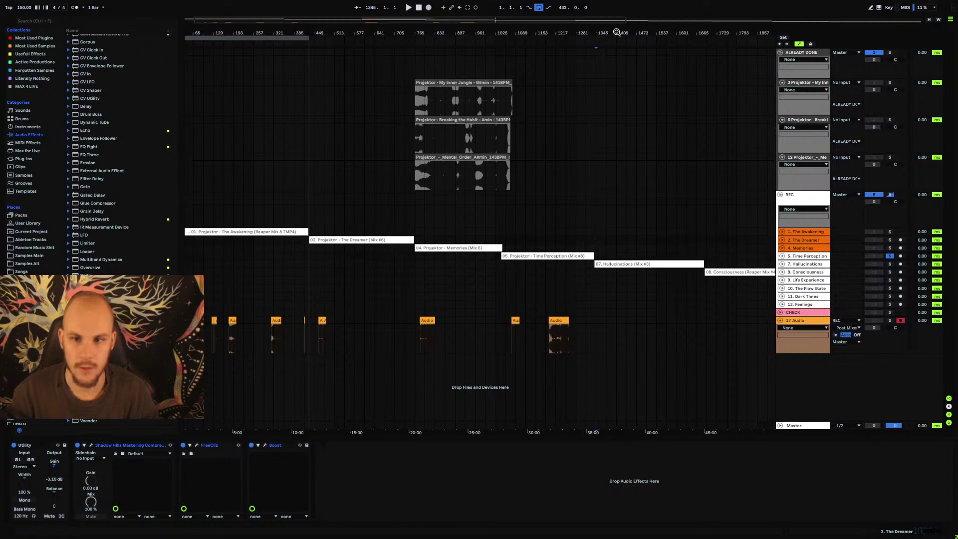
{"action": "left_click_drag", "start_coordinate": [617, 32], "coordinate": [475, 94]}
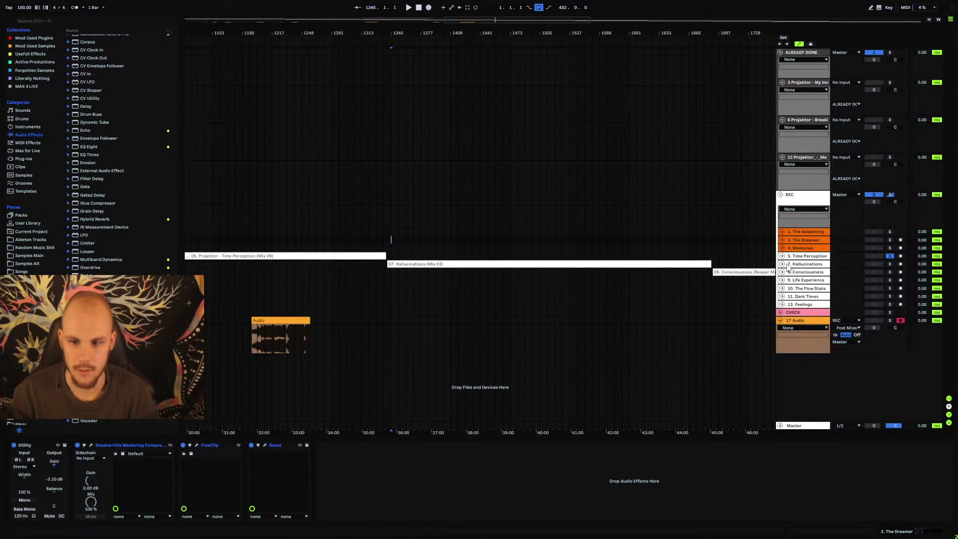
{"action": "left_click", "coordinate": [805, 256]}
{"action": "left_click", "coordinate": [78, 495]}
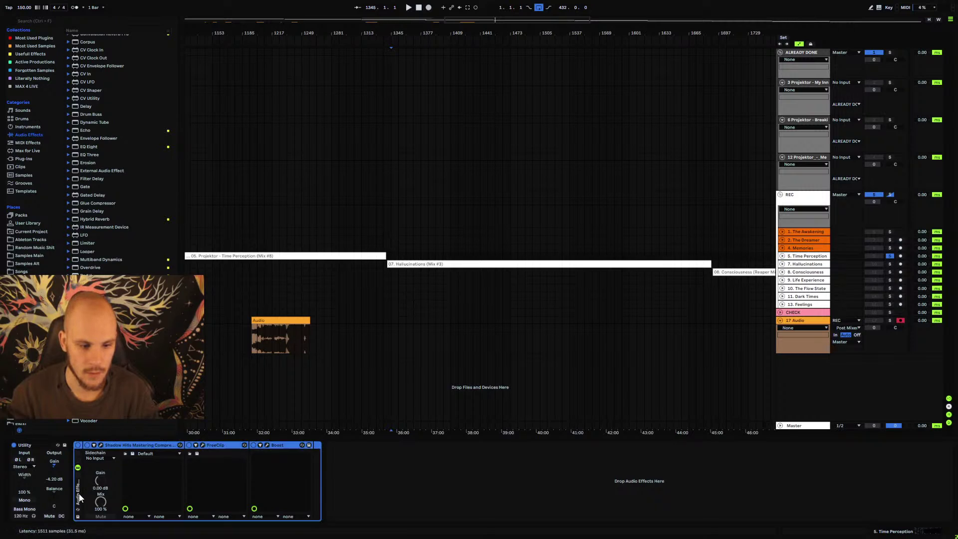
{"action": "left_click", "coordinate": [794, 265]}
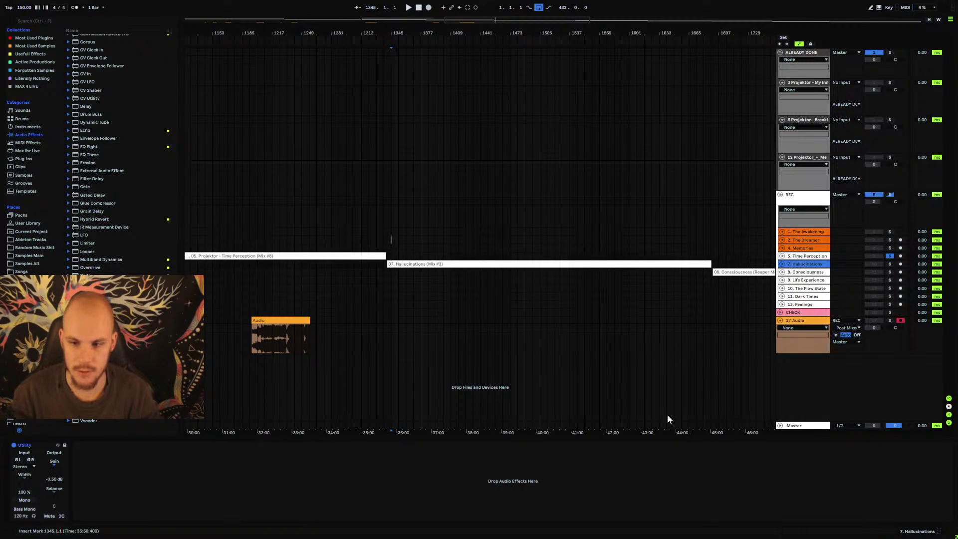
{"action": "key", "text": "ctrl+v"}
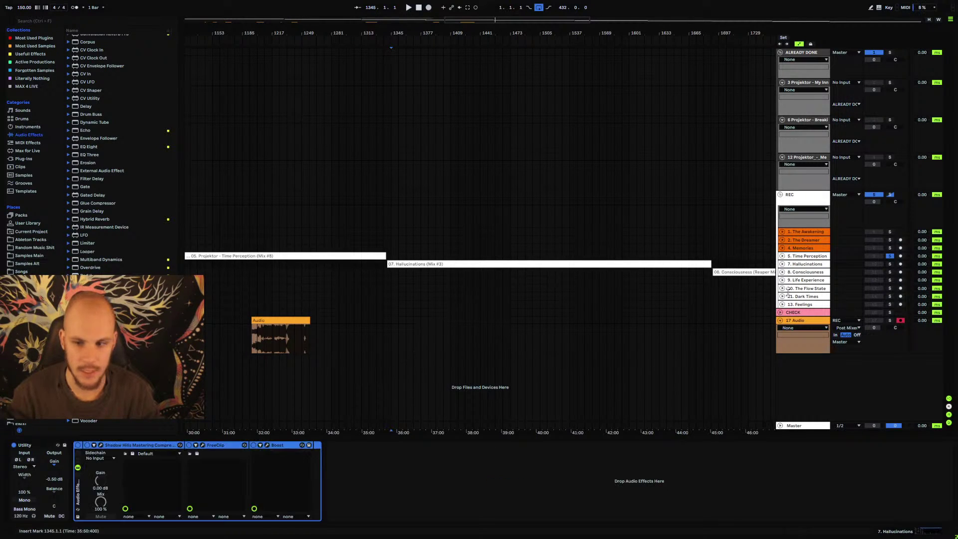
- Unfold and solo the Hallucinations track, and start recording it onto 17 Audio from bar 1377
{"action": "left_click", "coordinate": [782, 264]}
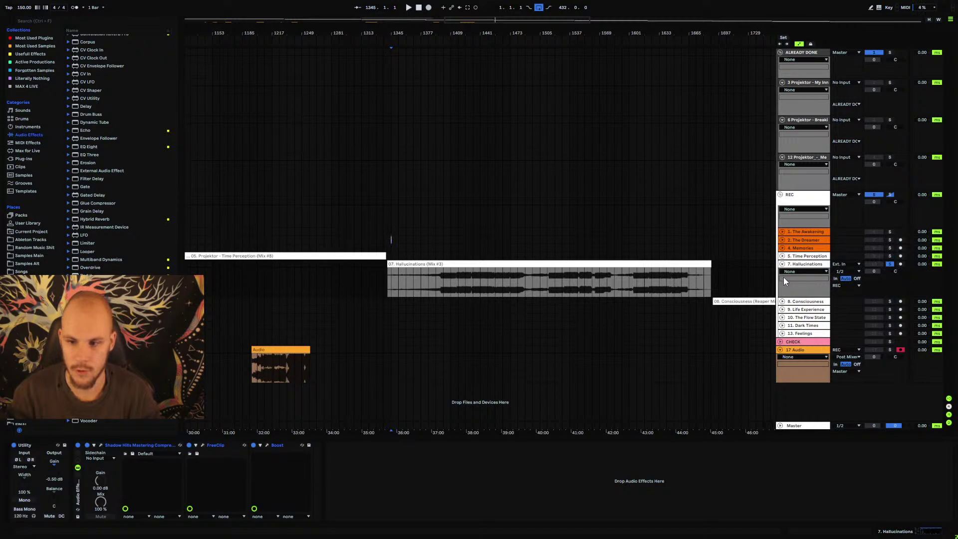
{"action": "left_click", "coordinate": [420, 274]}
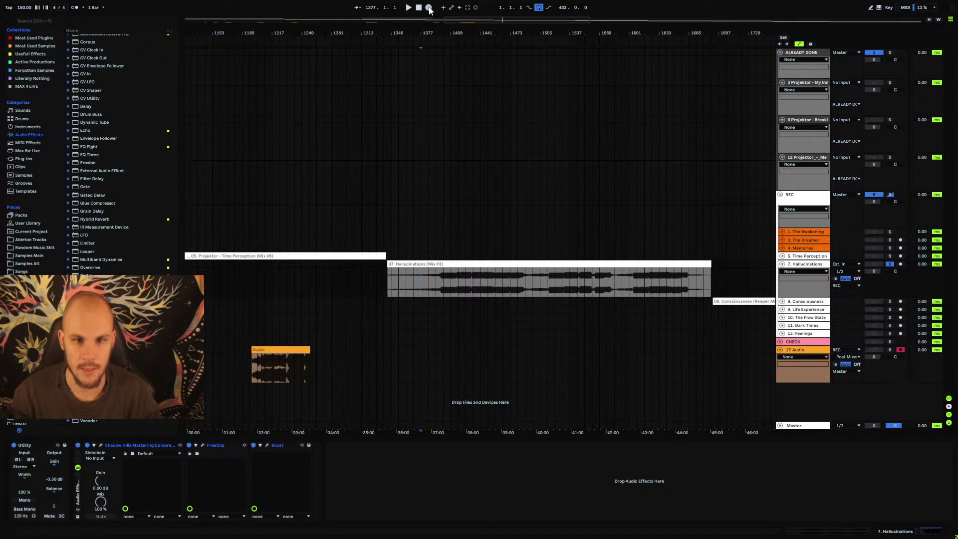
{"action": "left_click", "coordinate": [428, 7]}
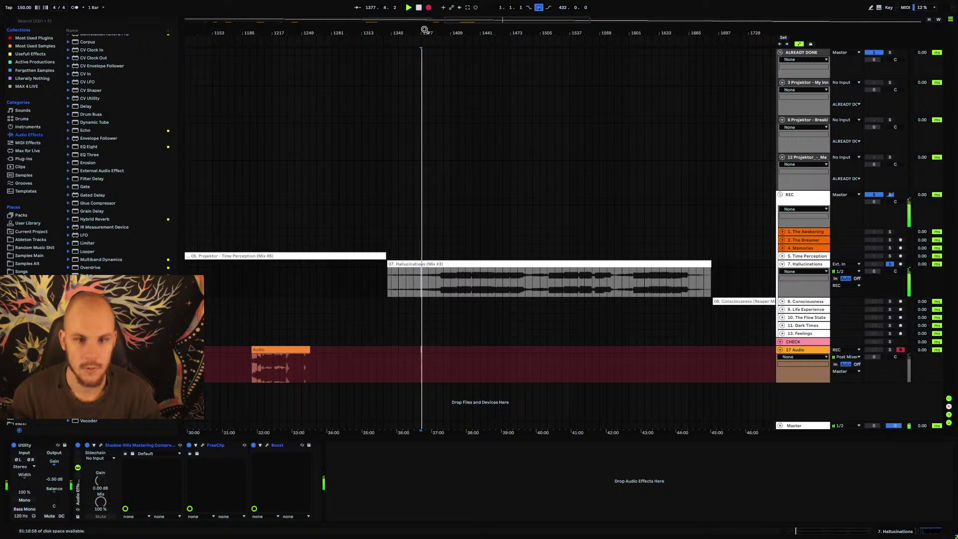
{"action": "left_click_drag", "start_coordinate": [425, 30], "coordinate": [469, 79]}
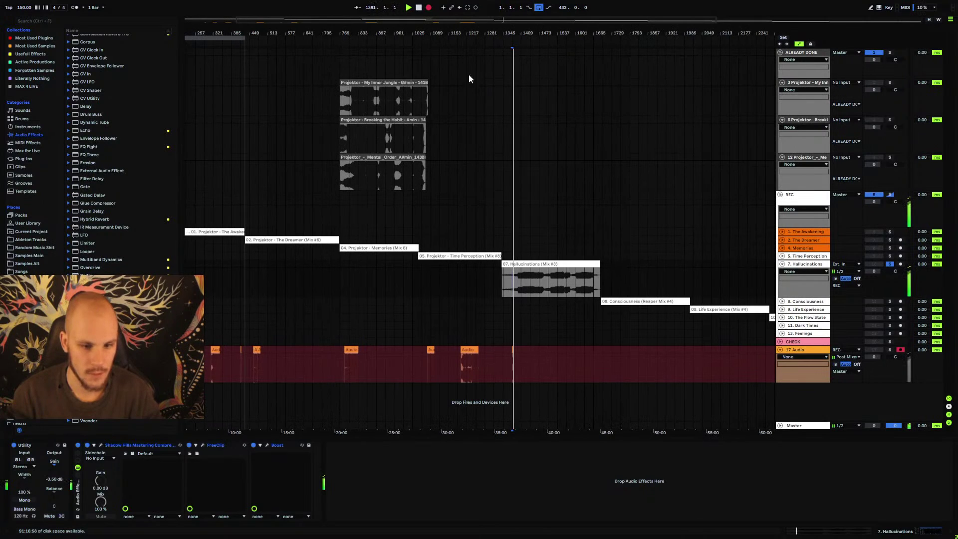
- Unfold The Dreamer and Memories in turn to compare their waveforms with Hallucinations, folding each one again
{"action": "left_click", "coordinate": [782, 249]}
{"action": "left_click", "coordinate": [782, 249]}
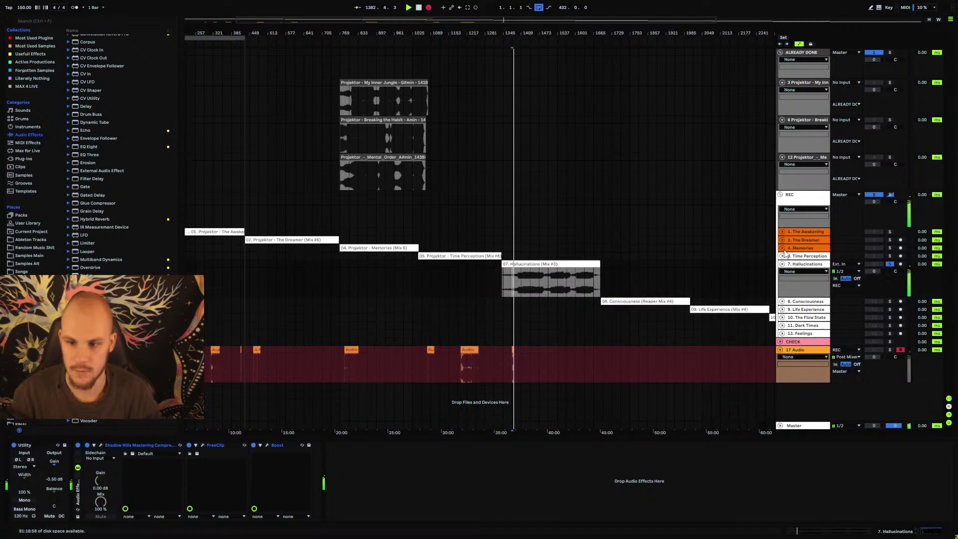
{"action": "left_click", "coordinate": [783, 241]}
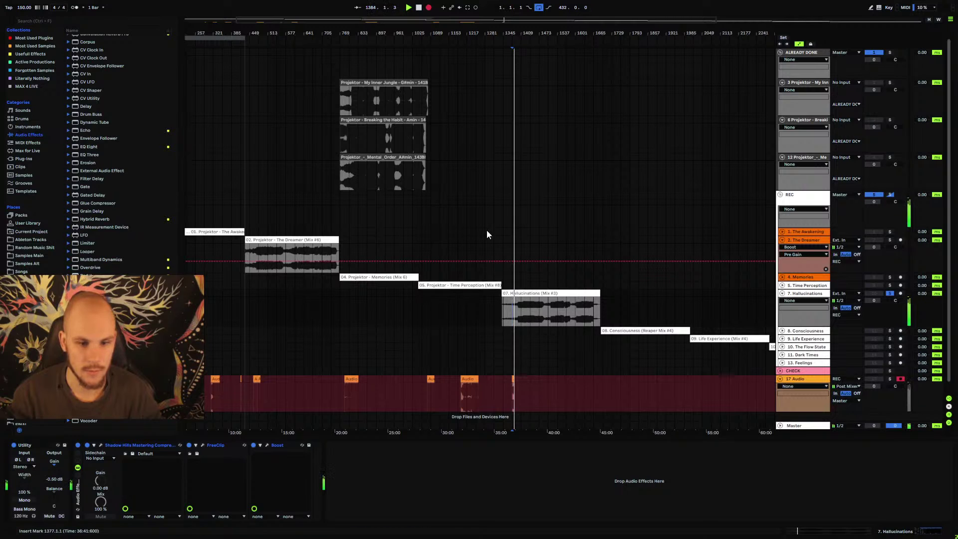
{"action": "left_click", "coordinate": [783, 241]}
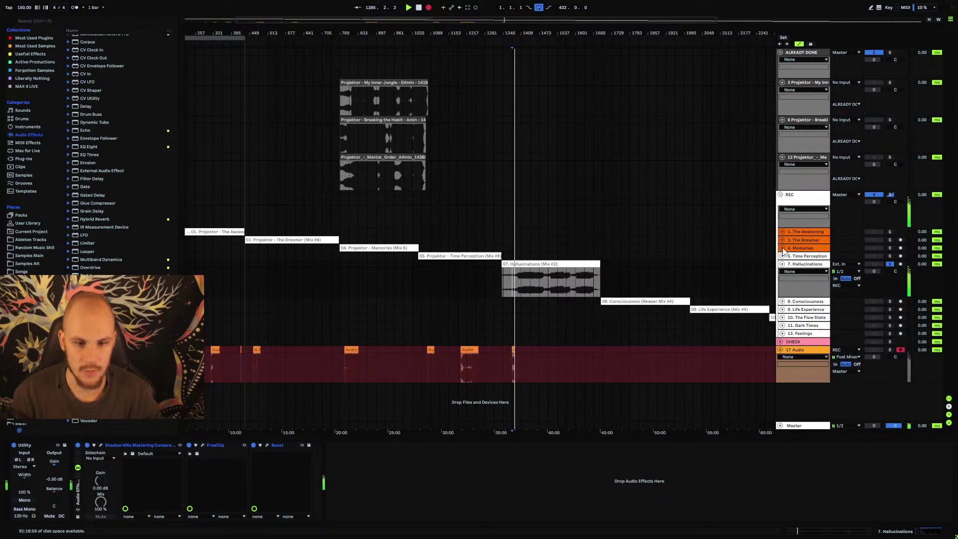
{"action": "left_click", "coordinate": [782, 249]}
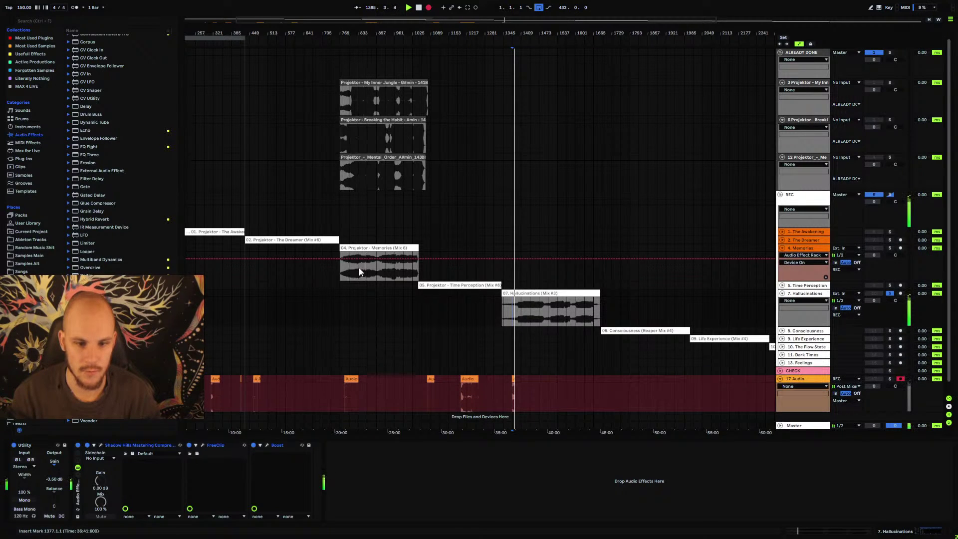
{"action": "left_click", "coordinate": [782, 249]}
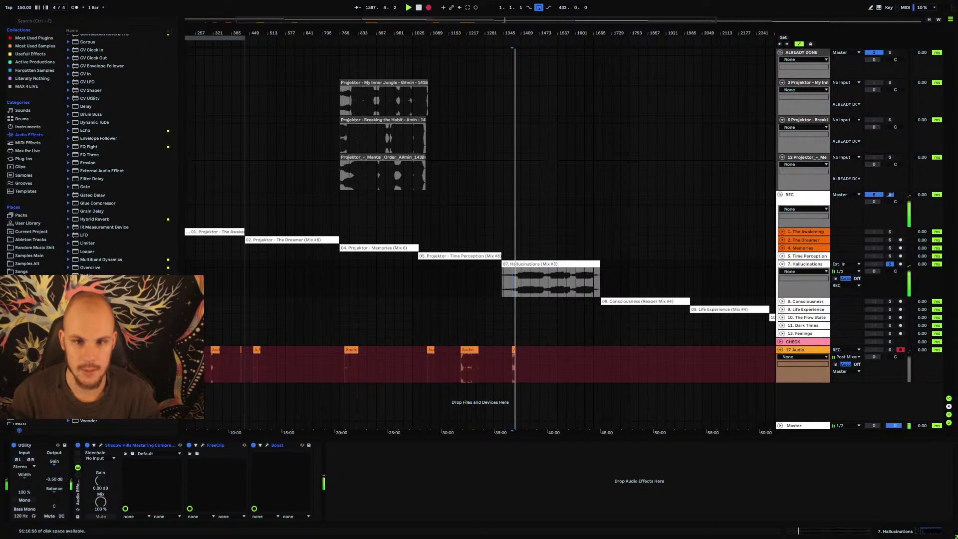
- End the Hallucinations recording at about bar 1387 and start another one onto 17 Audio from bar 1398
{"action": "key", "text": "z"}
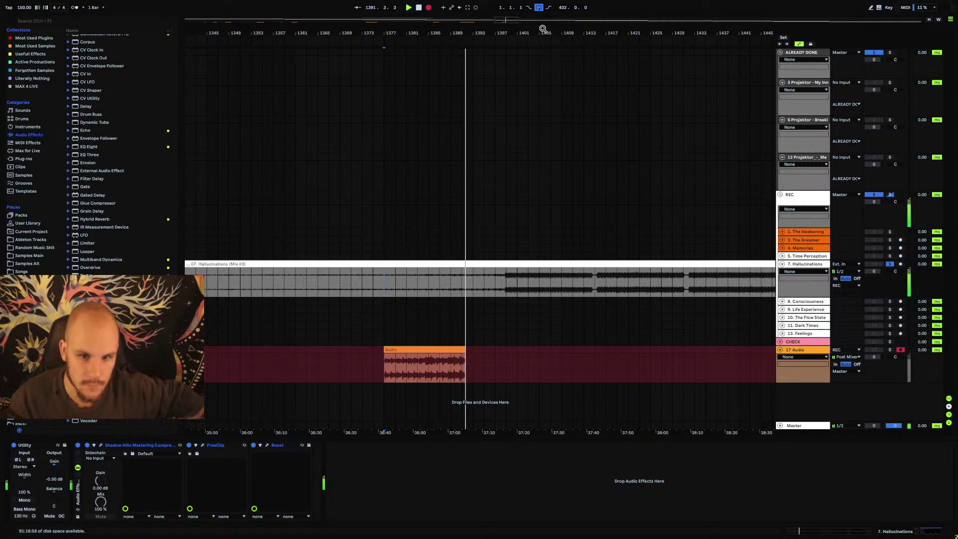
{"action": "left_click_drag", "start_coordinate": [508, 33], "coordinate": [517, 183]}
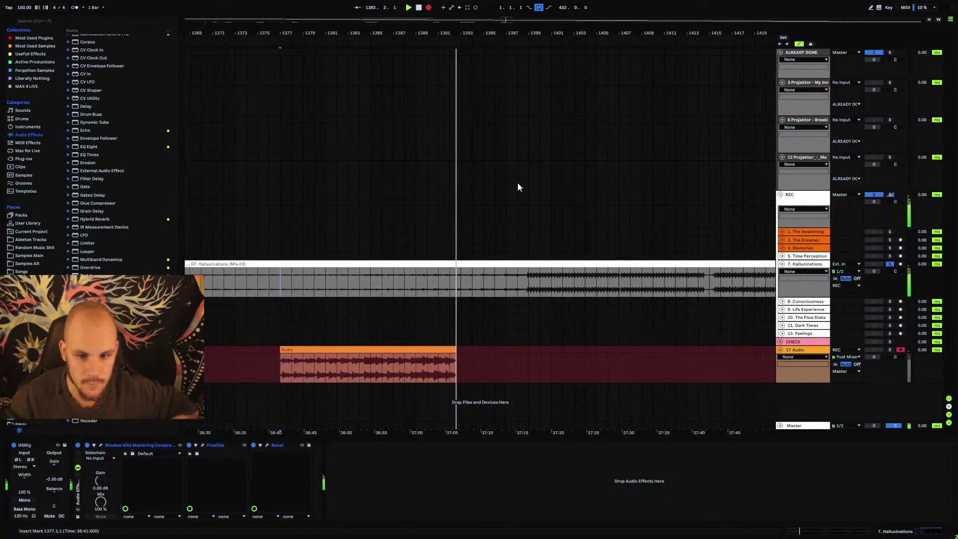
{"action": "key", "text": "space"}
{"action": "left_click", "coordinate": [531, 280]}
{"action": "left_click", "coordinate": [528, 356]}
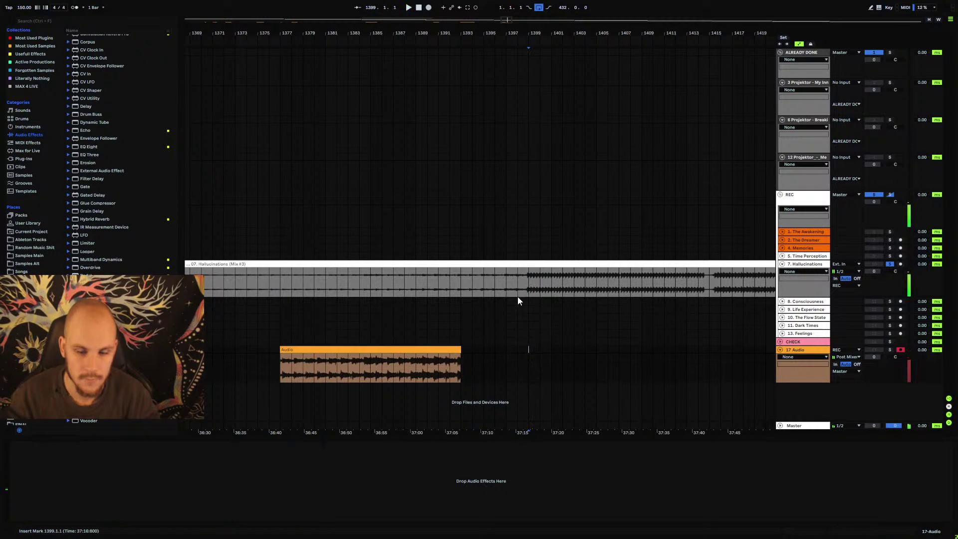
{"action": "left_click", "coordinate": [428, 7]}
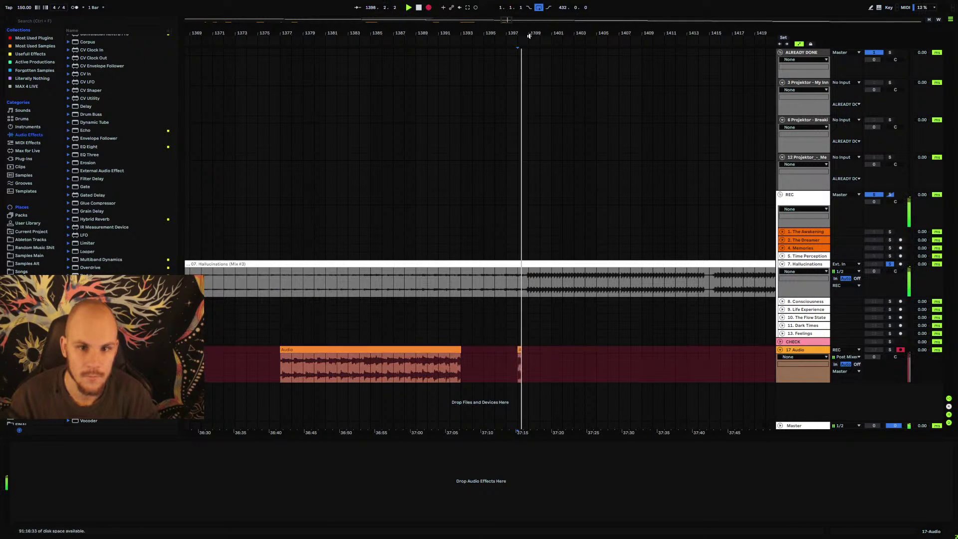
- Inspect the peaks of the running Hallucinations recording from bar 1398 to about bar 1410, ending in a close-up
{"action": "left_click_drag", "start_coordinate": [528, 34], "coordinate": [513, 110]}
{"action": "left_click_drag", "start_coordinate": [408, 110], "coordinate": [529, 20]}
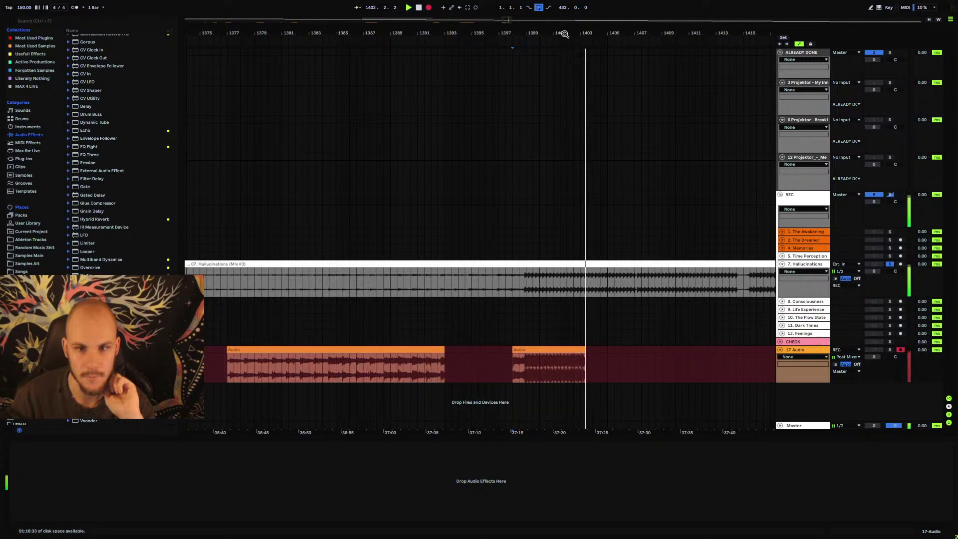
{"action": "left_click_drag", "start_coordinate": [564, 33], "coordinate": [525, 9]}
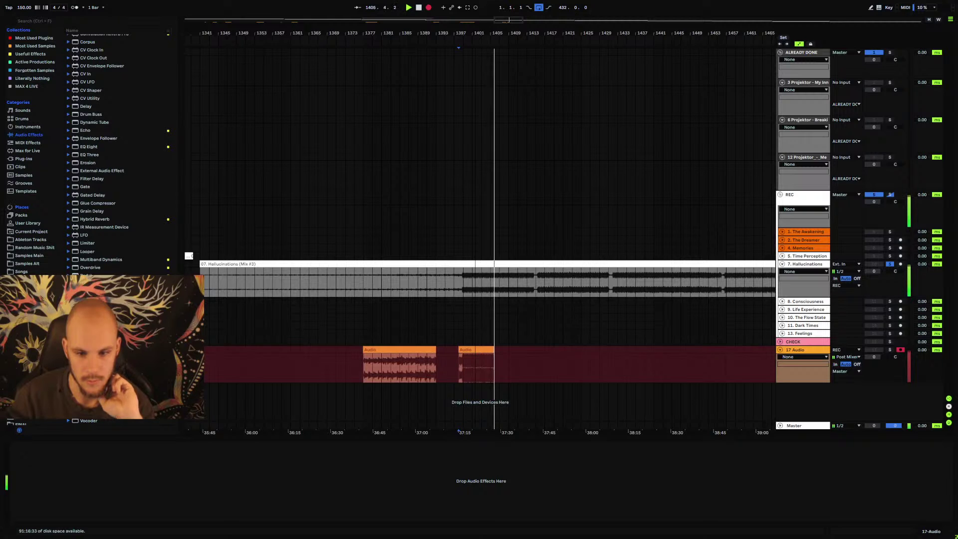
{"action": "key", "text": "plus"}
{"action": "key", "text": "plus"}
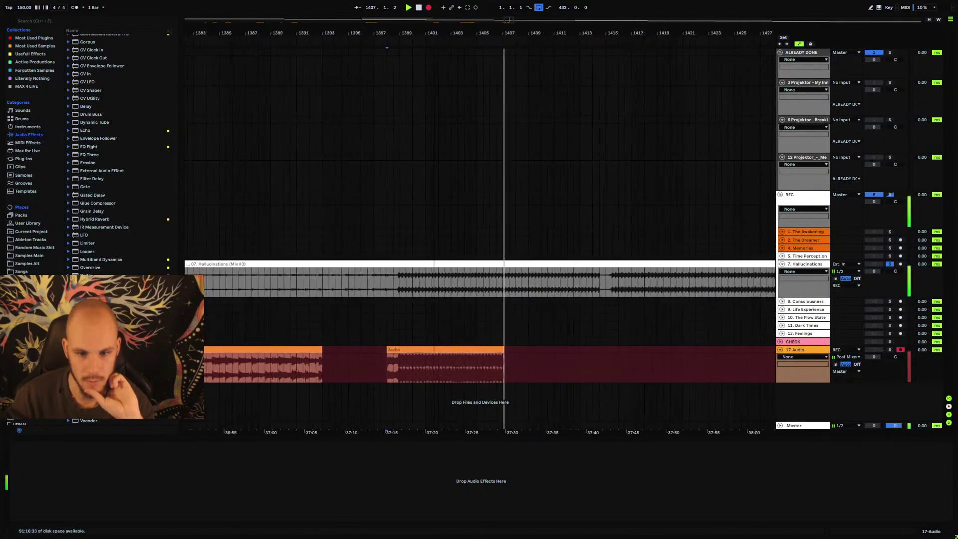
{"action": "key", "text": "plus"}
{"action": "key", "text": "plus"}
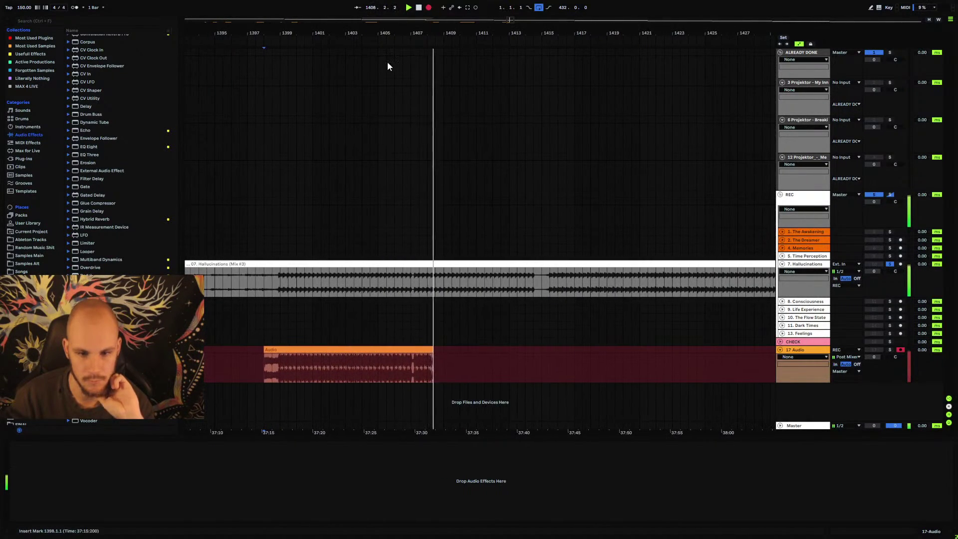
{"action": "key", "text": "plus"}
{"action": "key", "text": "plus"}
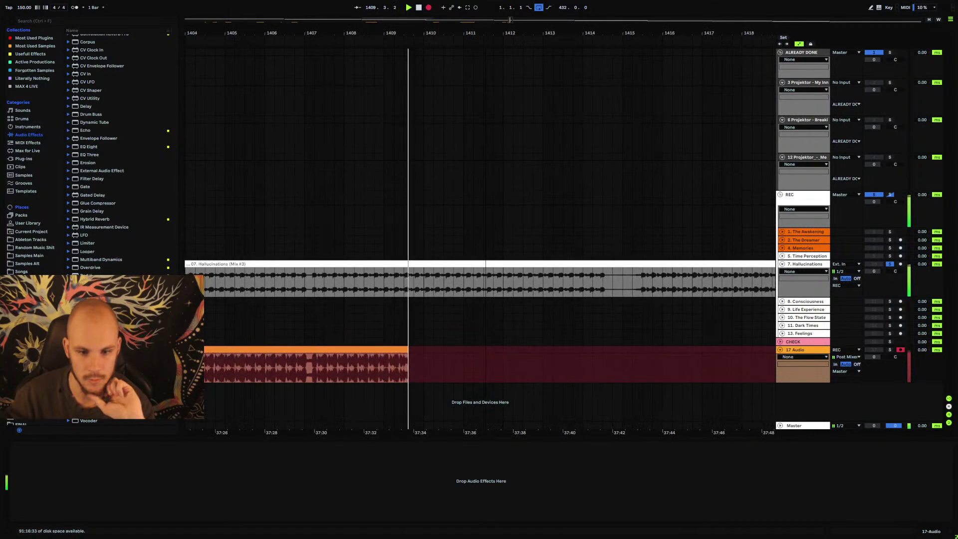
{"action": "key", "text": "plus"}
{"action": "key", "text": "plus"}
{"action": "key", "text": "plus"}
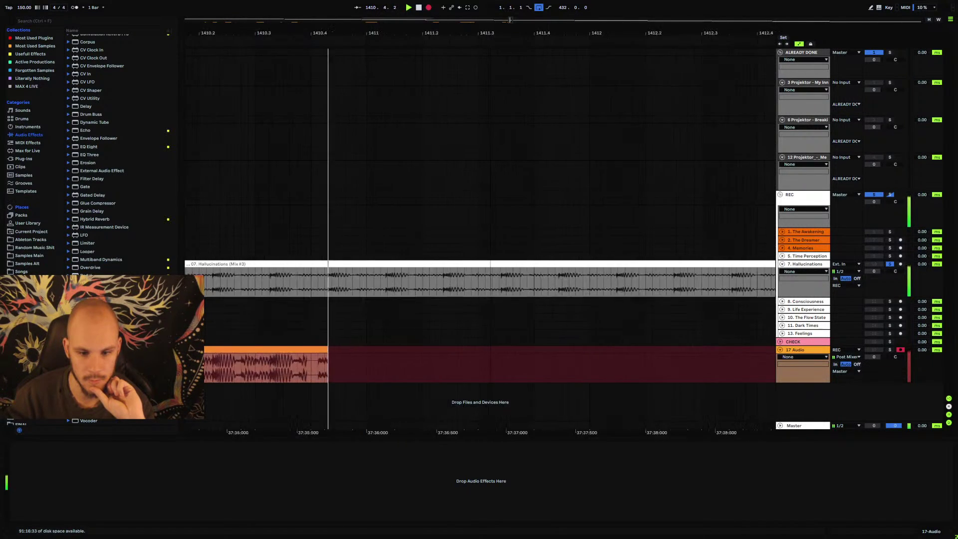
- Compare the recorded Hallucinations waveform with the source clip up to about bar 1425, in detail and in overview
{"action": "key", "text": "minus"}
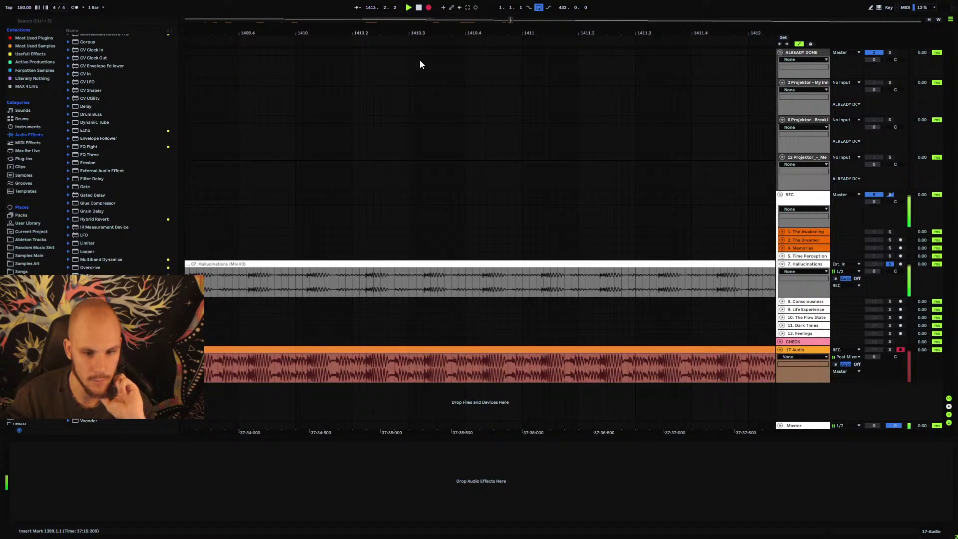
{"action": "key", "text": "minus"}
{"action": "key", "text": "minus"}
{"action": "key", "text": "minus"}
{"action": "key", "text": "minus"}
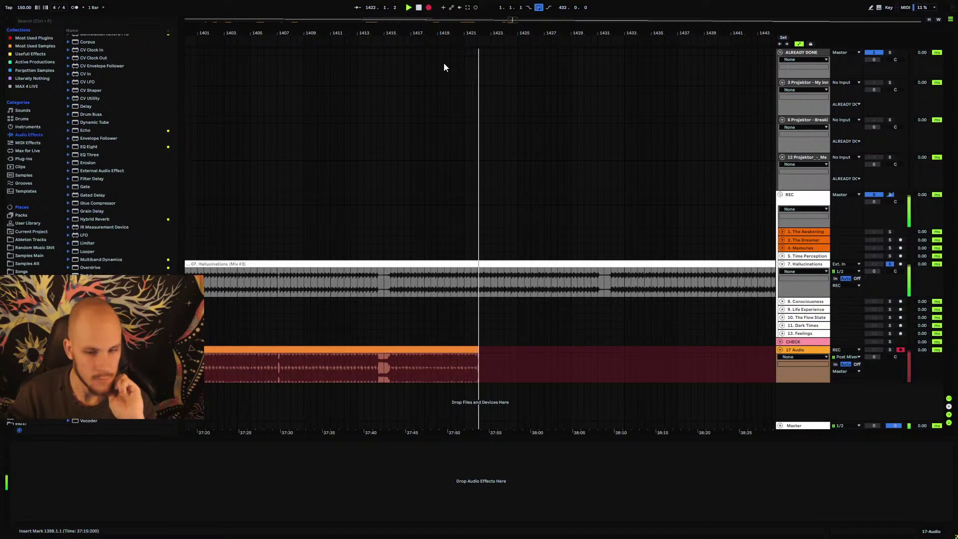
{"action": "key", "text": "plus"}
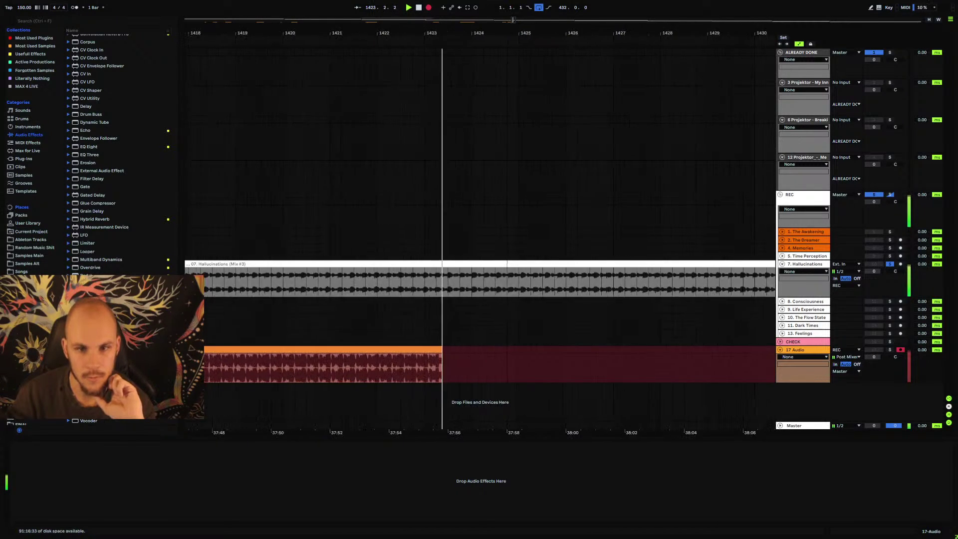
{"action": "key", "text": "minus"}
{"action": "key", "text": "minus"}
{"action": "key", "text": "minus"}
{"action": "key", "text": "minus"}
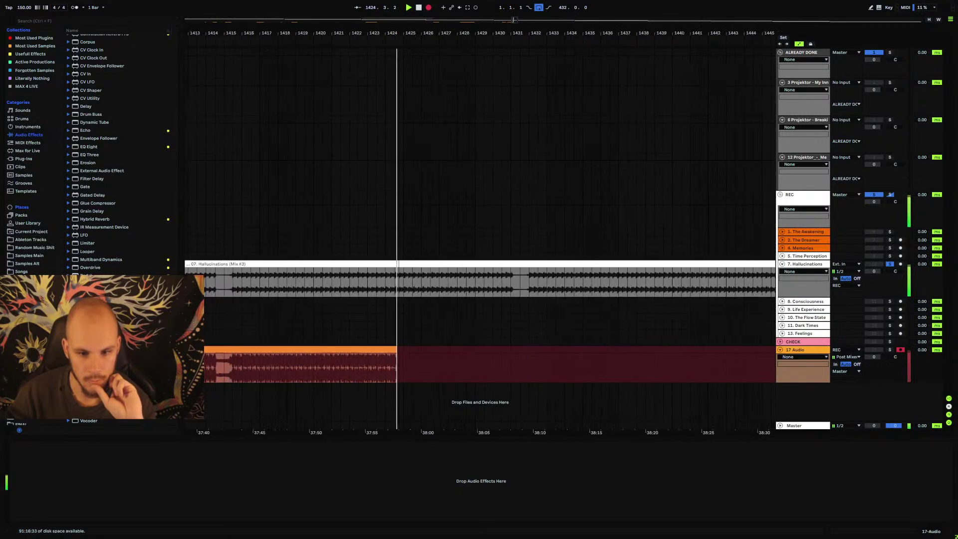
{"action": "key", "text": "minus"}
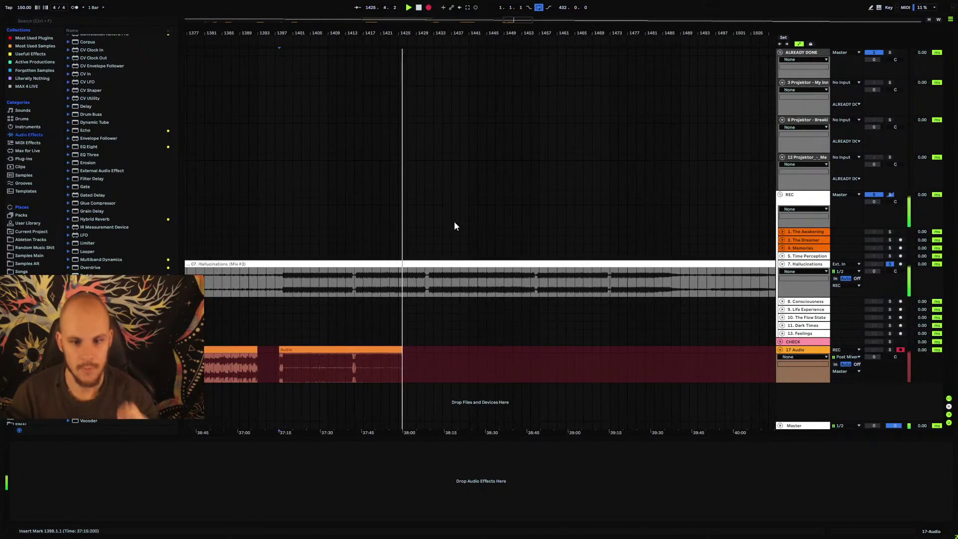
- End the recording at about bar 1425 and play Hallucinations from bar 1435
{"action": "left_click", "coordinate": [443, 280]}
{"action": "key", "text": "space"}
{"action": "key", "text": "space"}
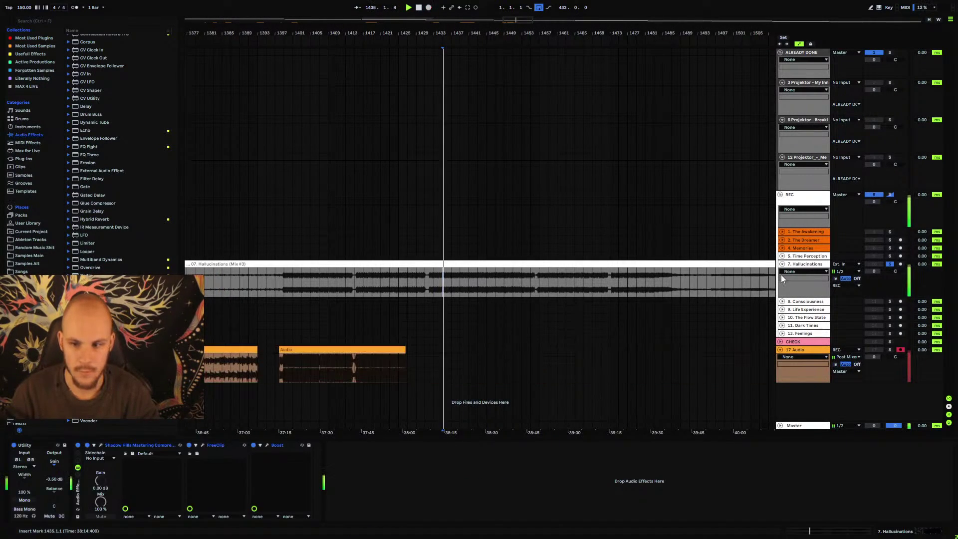
{"action": "left_click", "coordinate": [782, 264]}
{"action": "left_click", "coordinate": [782, 271]}
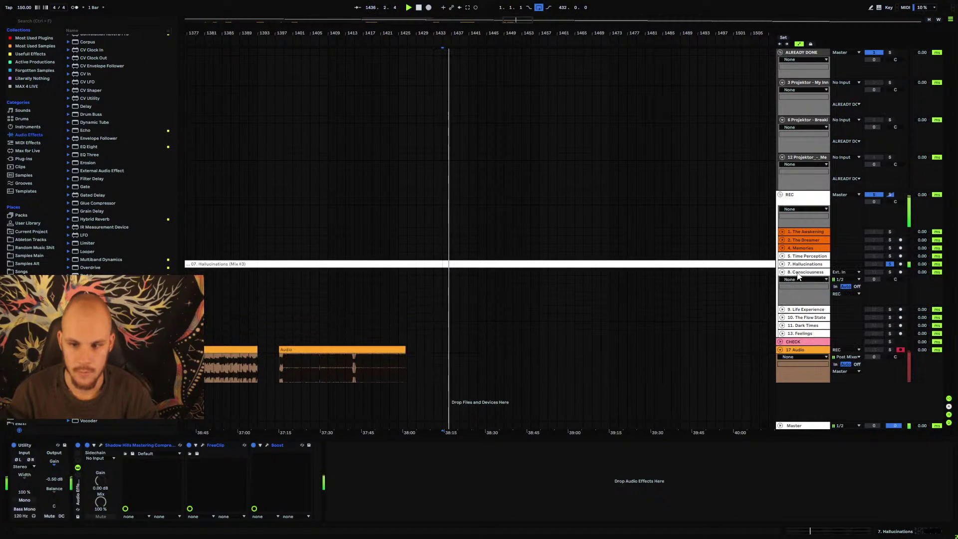
{"action": "left_click", "coordinate": [782, 272]}
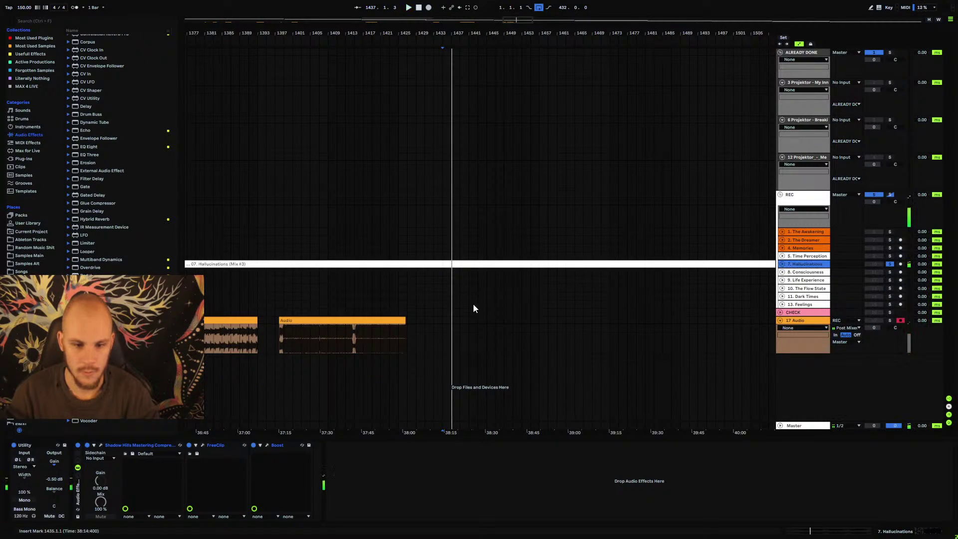
{"action": "left_click", "coordinate": [781, 264]}
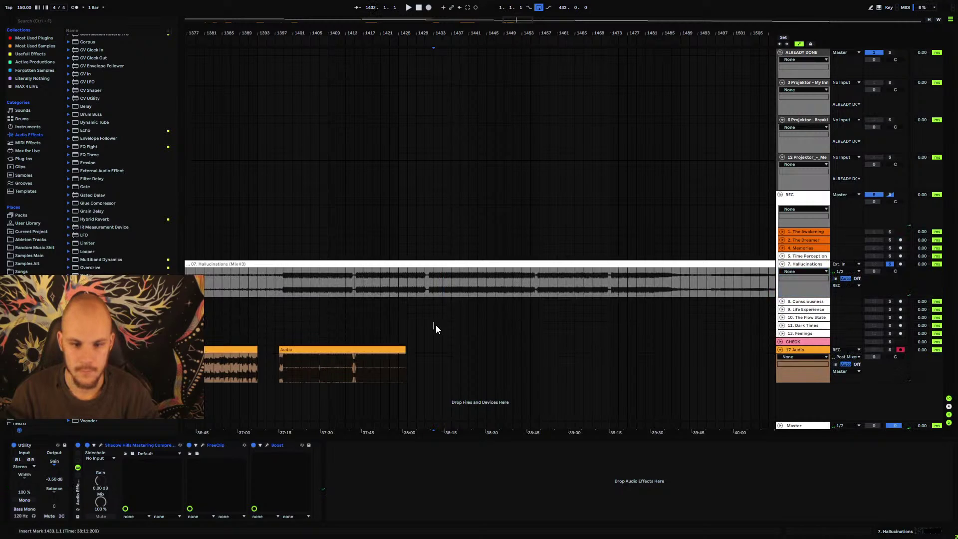
- Start recording Hallucinations onto 17 Audio from bar 1433 and inspect the recorded peaks close up
{"action": "left_click", "coordinate": [434, 350]}
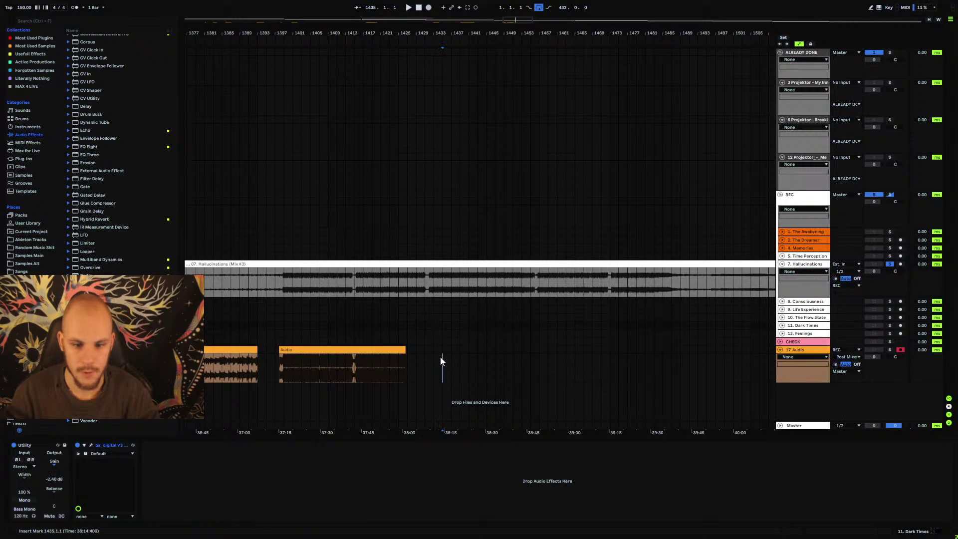
{"action": "left_click", "coordinate": [428, 7]}
{"action": "key", "text": "plus"}
{"action": "key", "text": "plus"}
{"action": "key", "text": "plus"}
{"action": "key", "text": "plus"}
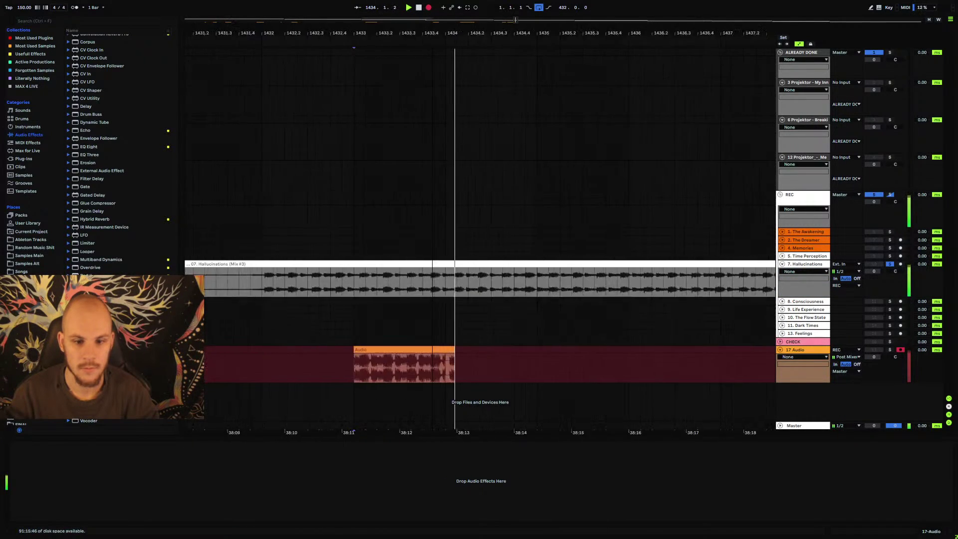
{"action": "key", "text": "plus"}
{"action": "key", "text": "plus"}
{"action": "key", "text": "plus"}
- Review the new recording in overview and end it at about bar 1440
{"action": "key", "text": "minus"}
{"action": "key", "text": "minus"}
{"action": "key", "text": "minus"}
{"action": "key", "text": "minus"}
{"action": "key", "text": "minus"}
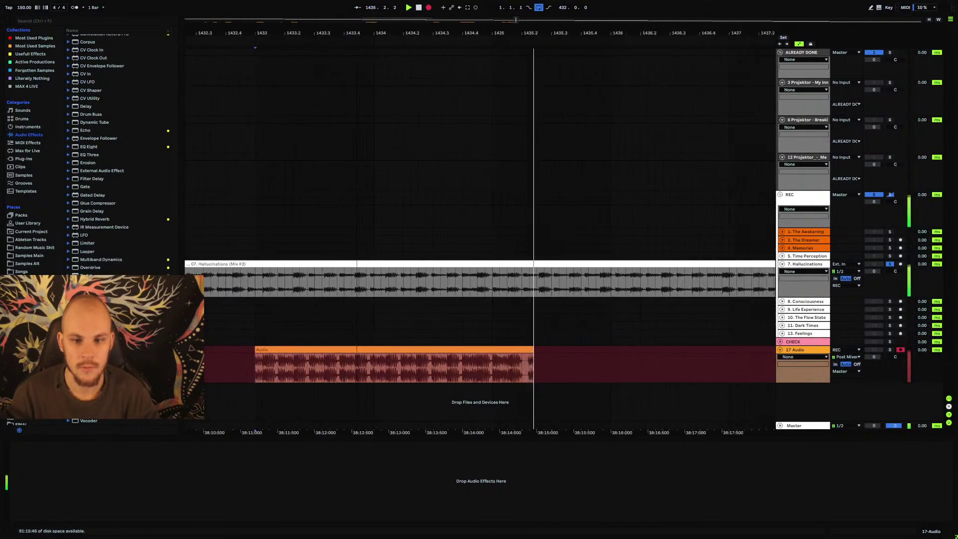
{"action": "key", "text": "minus"}
{"action": "key", "text": "minus"}
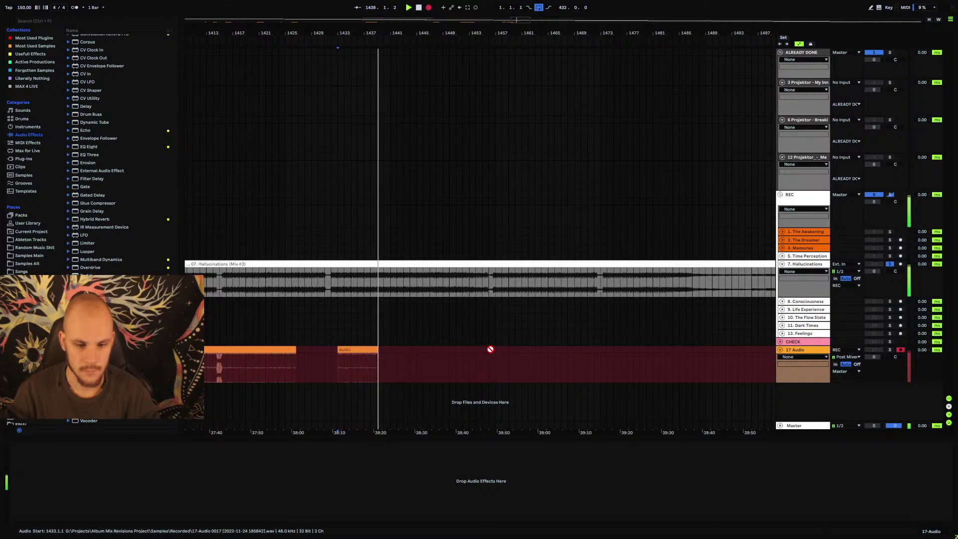
{"action": "key", "text": "space"}
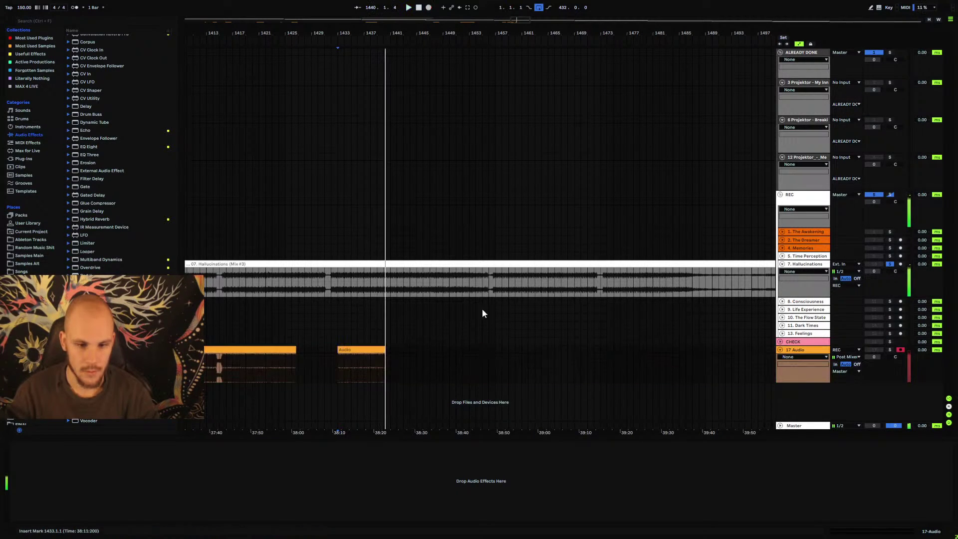
- Start recording Hallucinations onto 17 Audio from bar 1453 and inspect the peaks around the break at bar 1456
{"action": "left_click", "coordinate": [488, 294]}
{"action": "key", "text": "plus"}
{"action": "key", "text": "plus"}
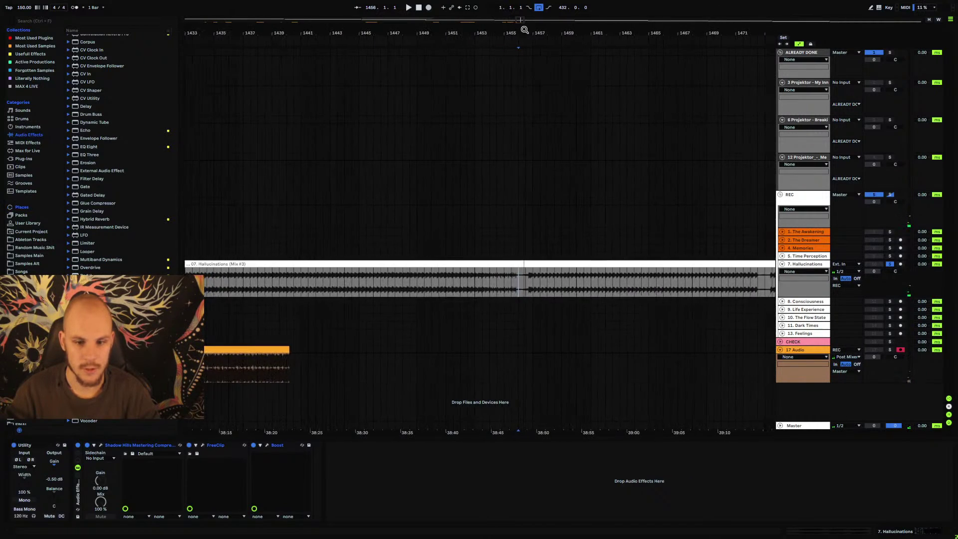
{"action": "left_click", "coordinate": [476, 280]}
{"action": "key", "text": "space"}
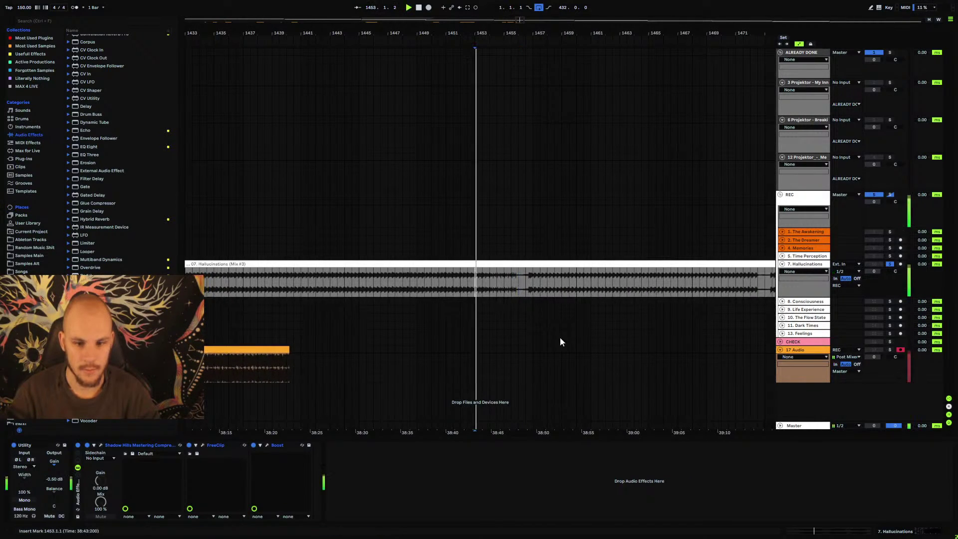
{"action": "key", "text": "space"}
{"action": "left_click", "coordinate": [428, 8]}
{"action": "key", "text": "space"}
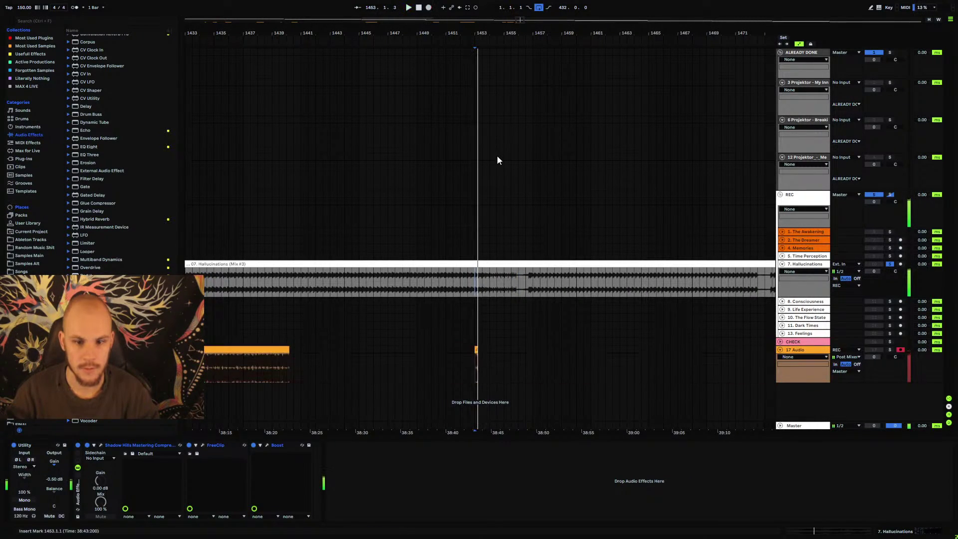
{"action": "left_click", "coordinate": [428, 8]}
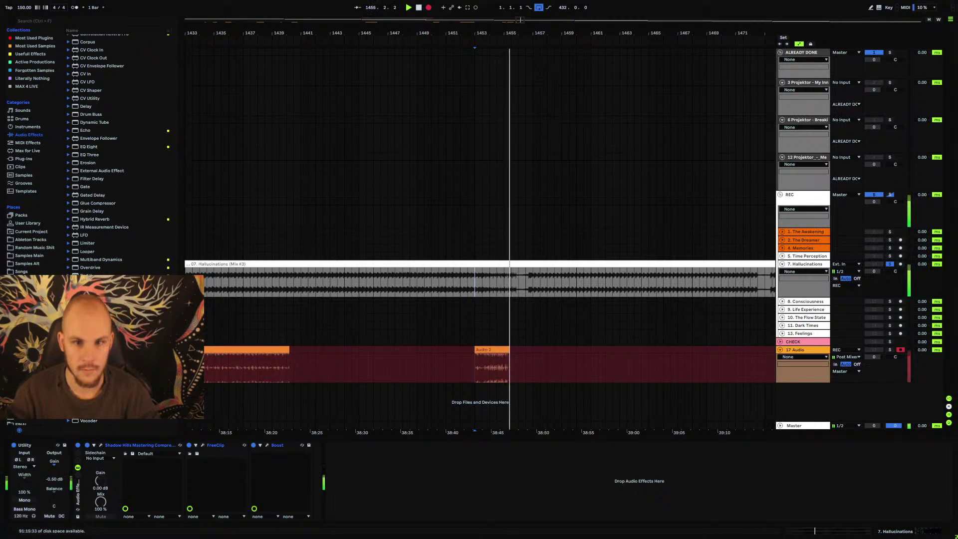
{"action": "scroll", "coordinate": [520, 20], "scroll_direction": "up", "scroll_amount": 5}
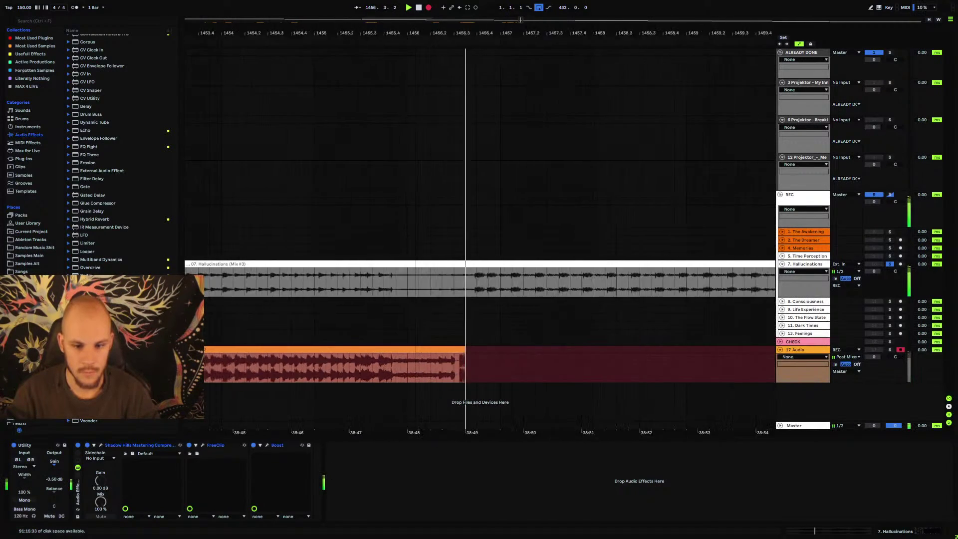
{"action": "scroll", "coordinate": [520, 20], "scroll_direction": "down", "scroll_amount": 8}
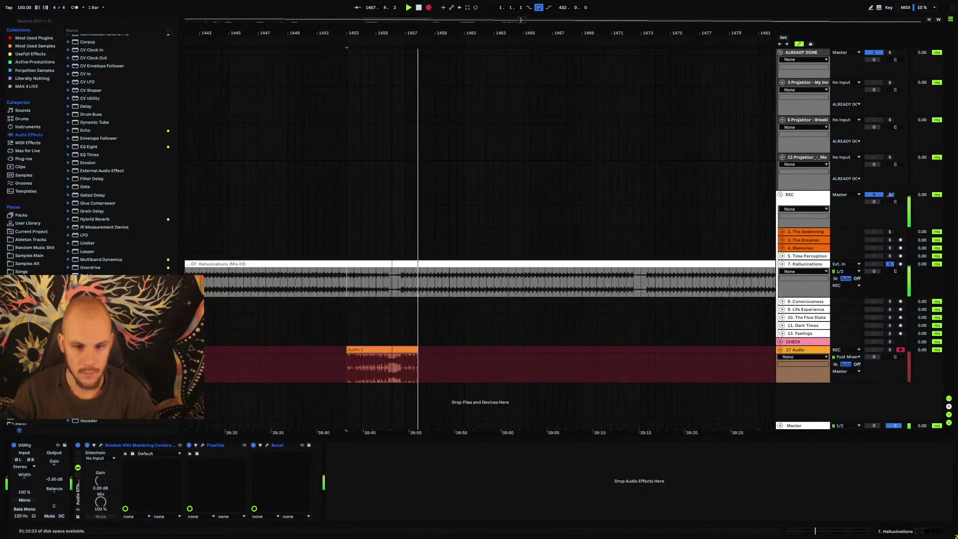
- Inspect the ongoing recording around the break at bar 1472, then end it at about bar 1477
{"action": "scroll", "coordinate": [521, 20], "scroll_direction": "up", "scroll_amount": 4}
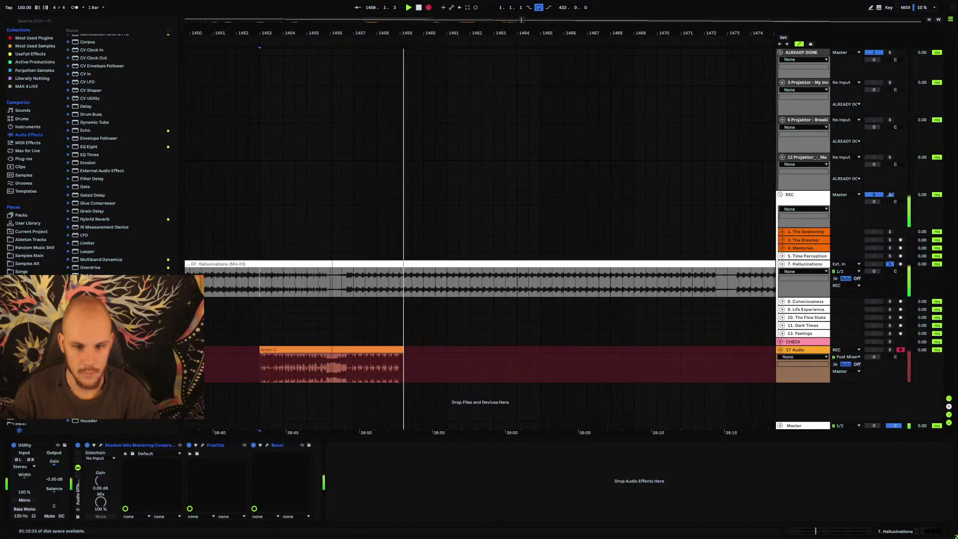
{"action": "scroll", "coordinate": [521, 20], "scroll_direction": "up", "scroll_amount": 1}
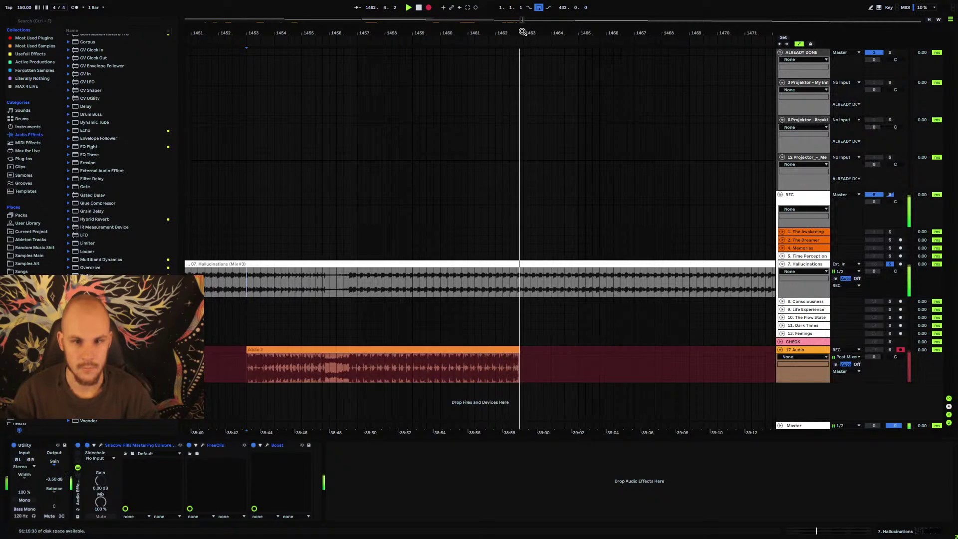
{"action": "mouse_move", "coordinate": [521, 31]}
{"action": "left_mouse_down"}
{"action": "mouse_move", "coordinate": [521, 57]}
{"action": "mouse_move", "coordinate": [521, 30]}
{"action": "left_mouse_up"}
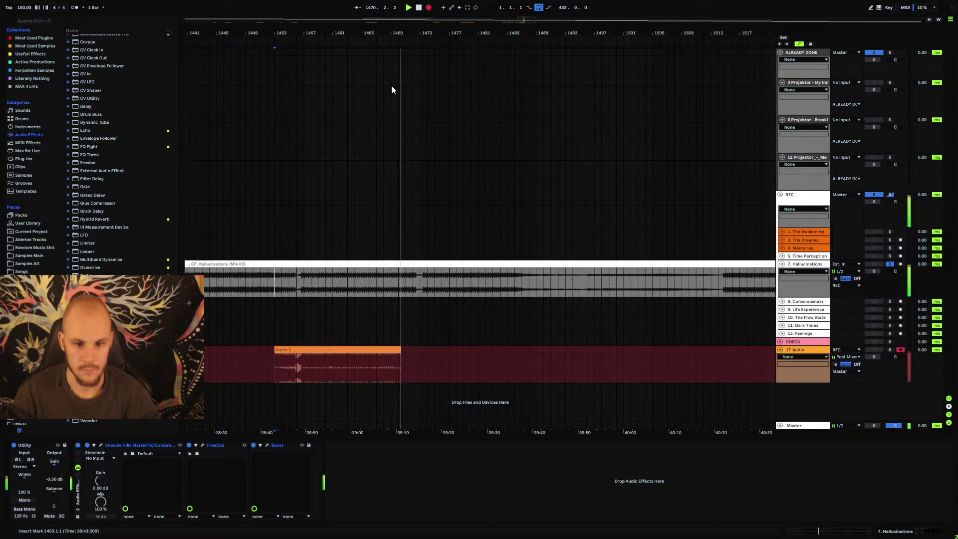
{"action": "left_click_drag", "start_coordinate": [389, 33], "coordinate": [290, 82]}
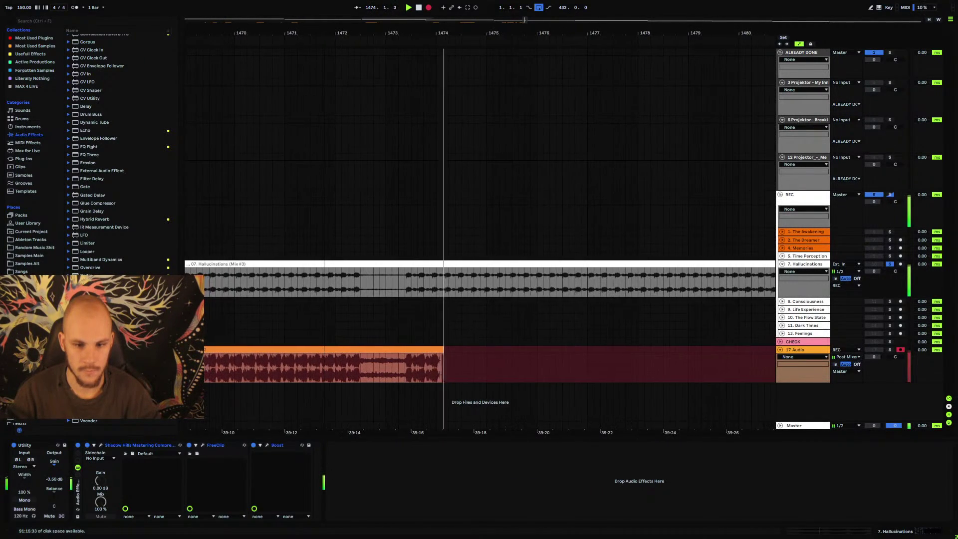
{"action": "left_click_drag", "start_coordinate": [335, 55], "coordinate": [335, 32]}
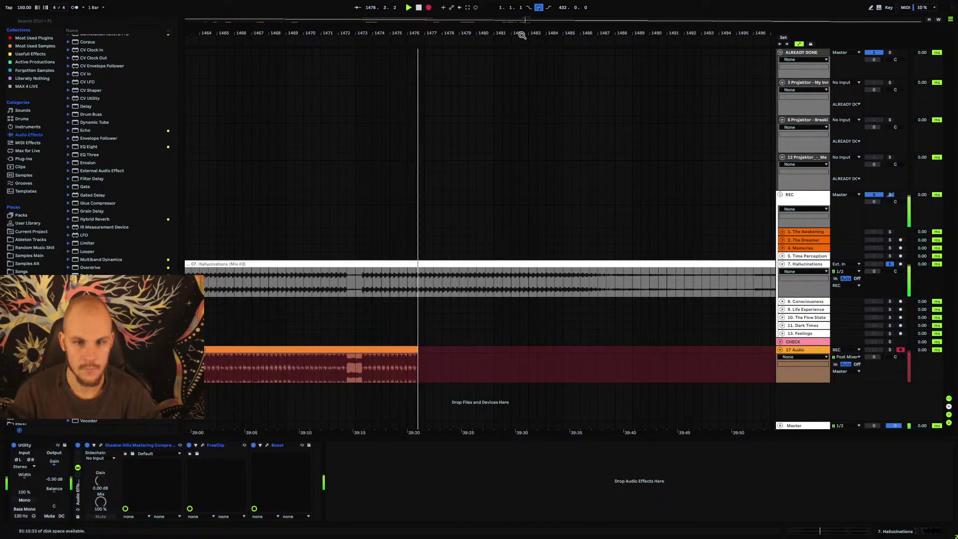
{"action": "left_click_drag", "start_coordinate": [521, 35], "coordinate": [486, 34]}
{"action": "key", "text": "space"}
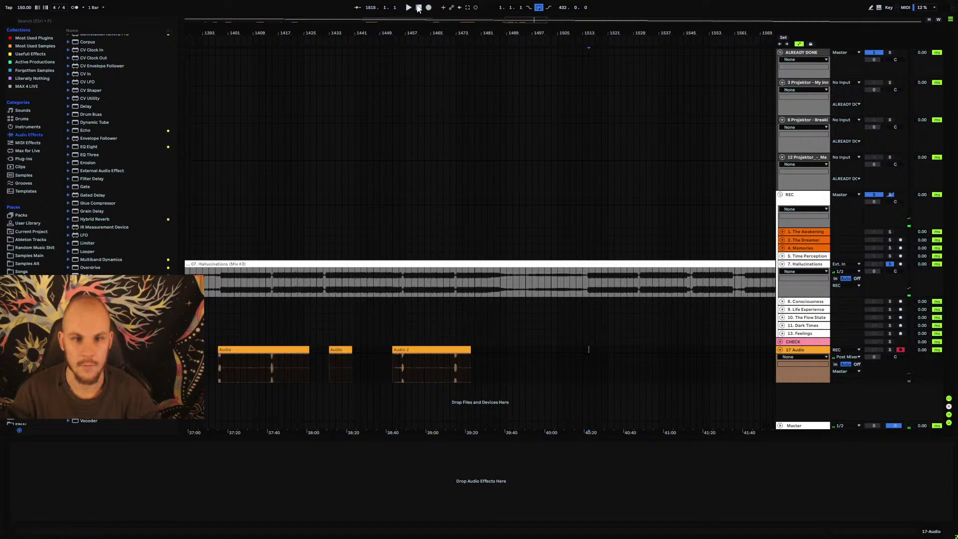
- Start recording Hallucinations onto 17 Audio from bar 1515 and inspect its opening peaks
{"action": "left_click", "coordinate": [428, 7]}
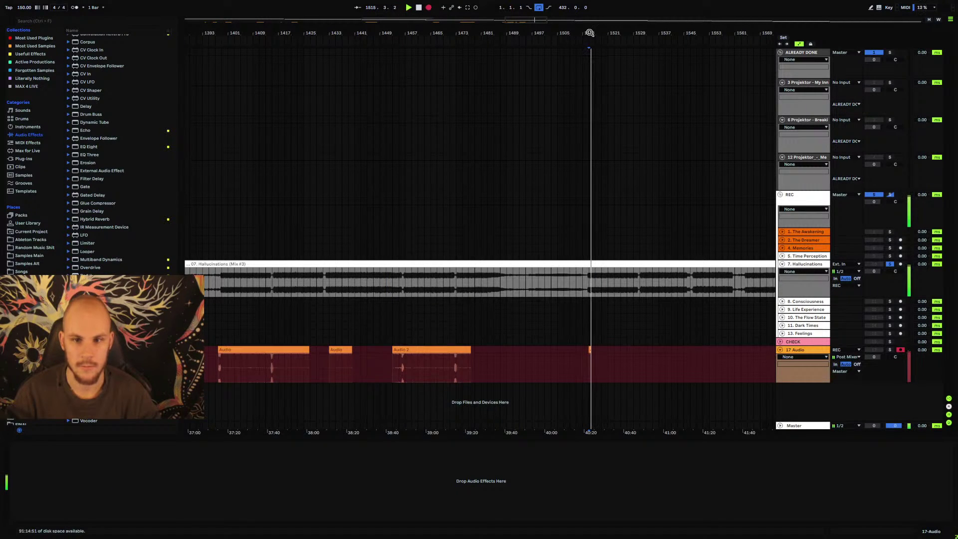
{"action": "mouse_move", "coordinate": [590, 33]}
{"action": "left_mouse_down"}
{"action": "mouse_move", "coordinate": [589, 60]}
{"action": "mouse_move", "coordinate": [589, 39]}
{"action": "left_mouse_up"}
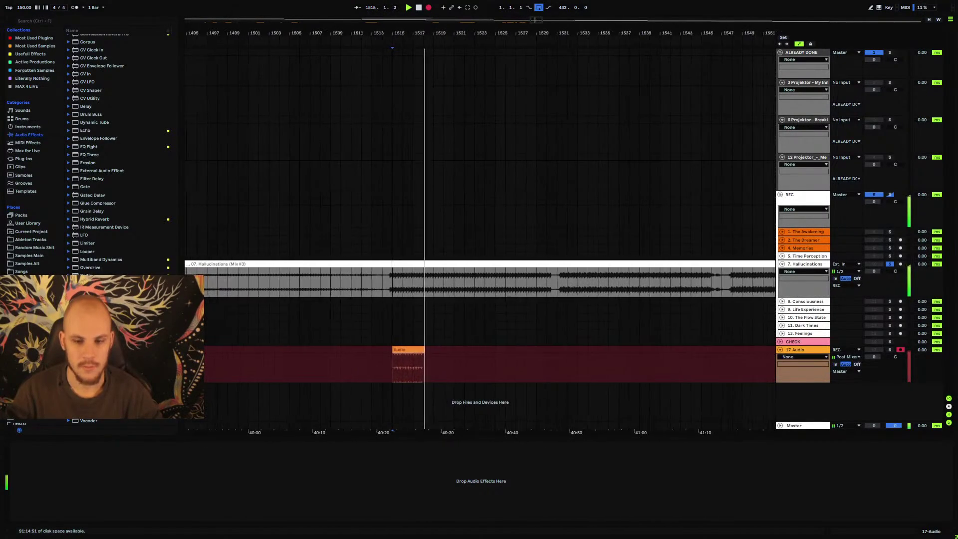
{"action": "left_click_drag", "start_coordinate": [397, 39], "coordinate": [518, 26]}
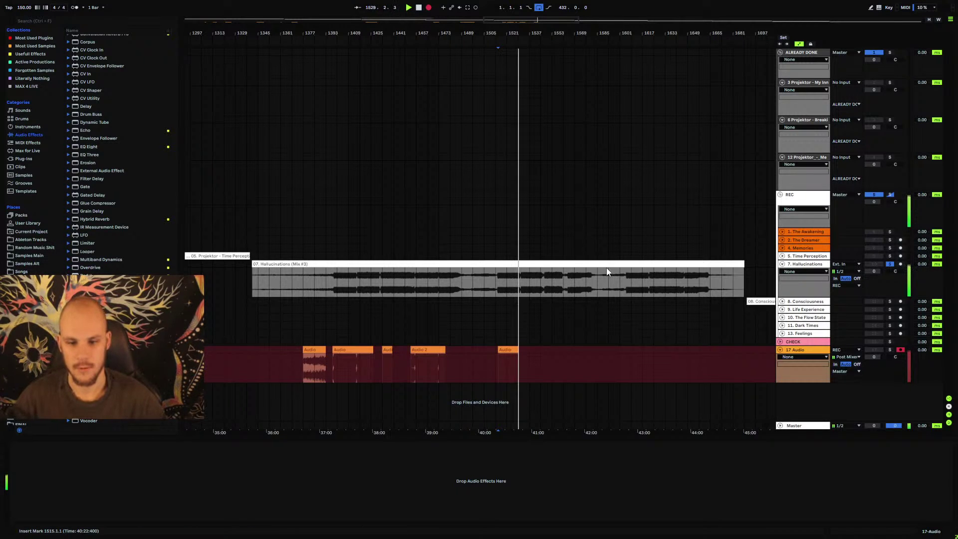
- Inspect the recorded peaks around the break at bar 1531 and end the recording at about bar 1532
{"action": "key", "text": "plus"}
{"action": "key", "text": "plus"}
{"action": "key", "text": "plus"}
{"action": "key", "text": "plus"}
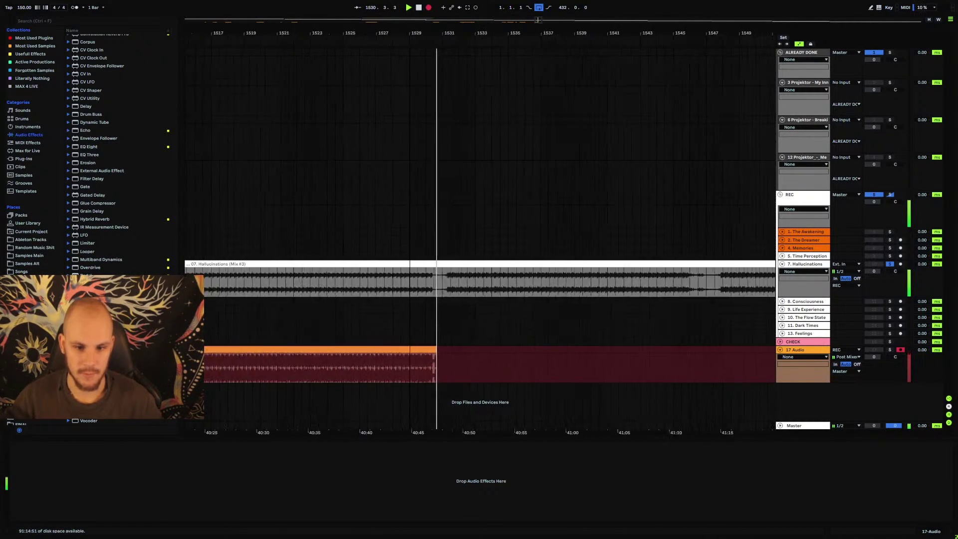
{"action": "key", "text": "minus"}
{"action": "key", "text": "minus"}
{"action": "key", "text": "minus"}
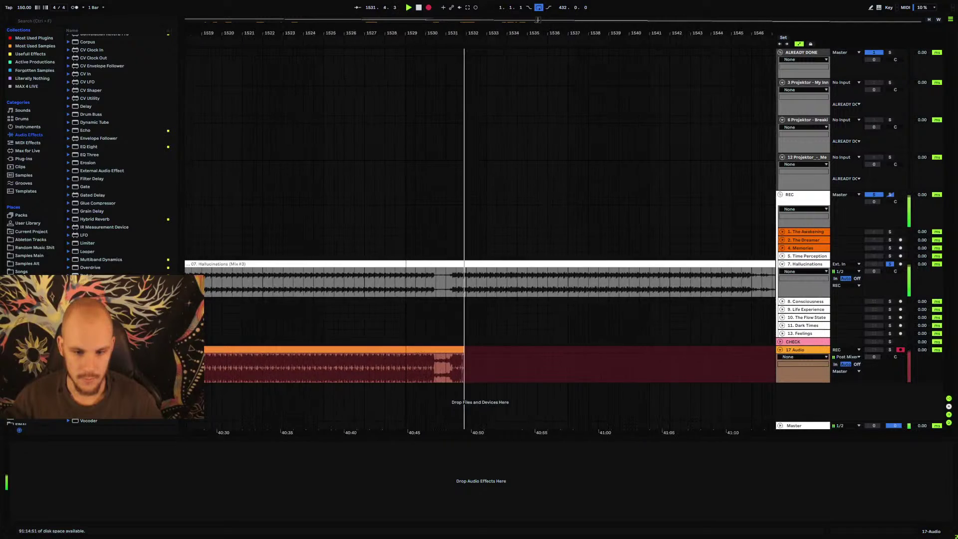
{"action": "key", "text": "space"}
- Start recording Hallucinations onto 17 Audio from bar 1585 and inspect the first recorded bars close up
{"action": "left_click", "coordinate": [536, 285]}
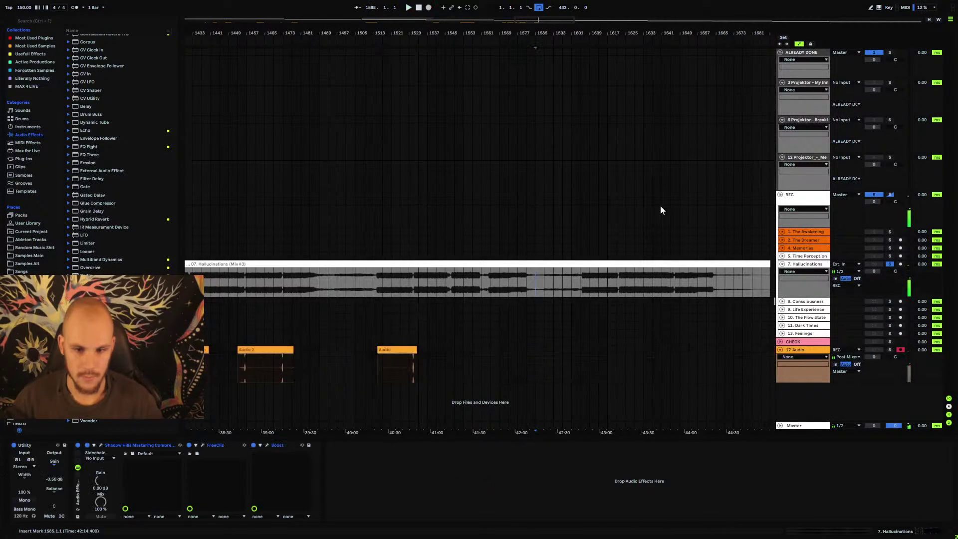
{"action": "left_click", "coordinate": [428, 7]}
{"action": "key", "text": "plus"}
{"action": "key", "text": "plus"}
{"action": "key", "text": "plus"}
{"action": "key", "text": "plus"}
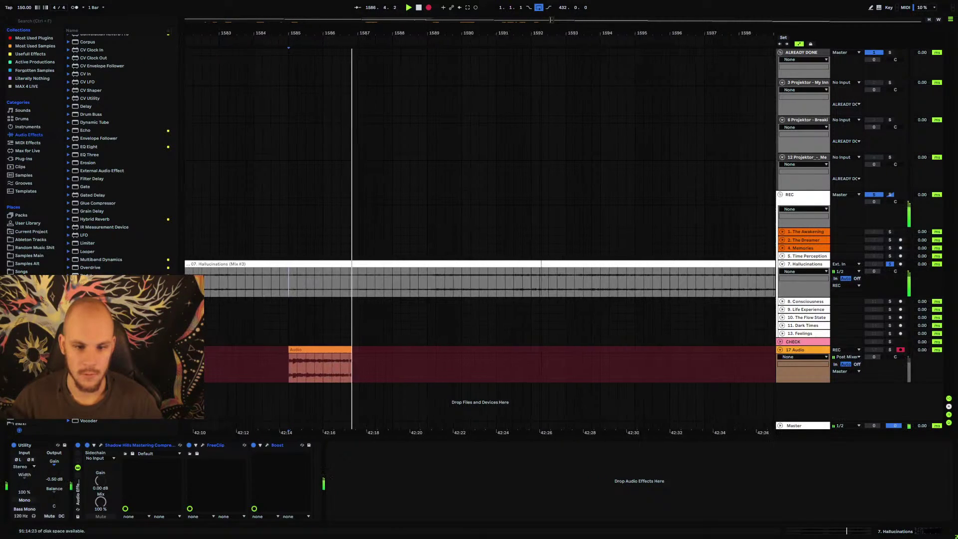
{"action": "key", "text": "minus"}
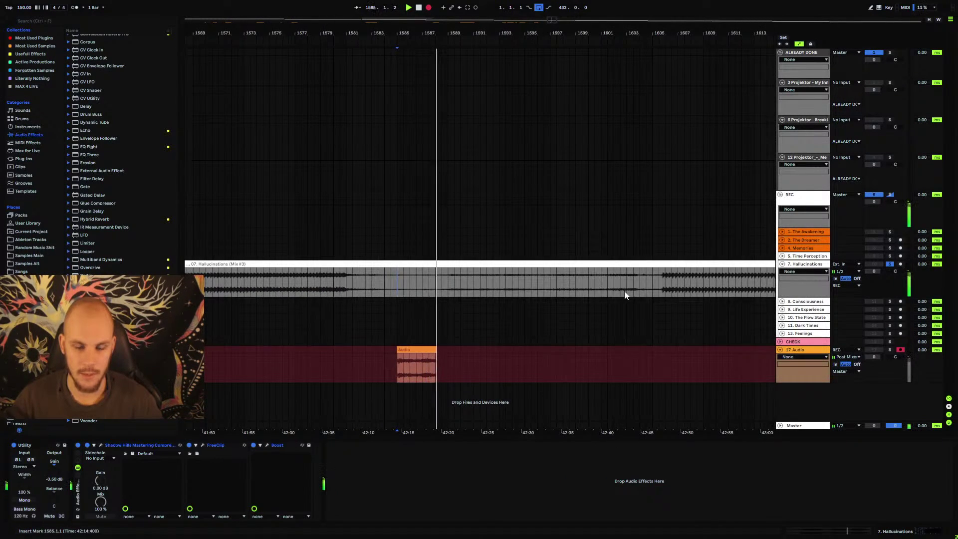
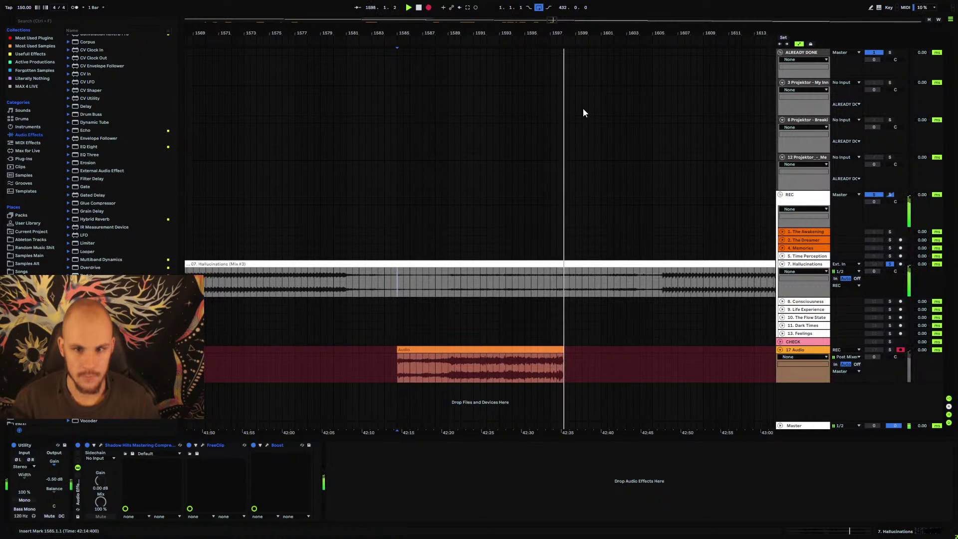
- Examine the recorded build-up and its transition into the drop at about bar 1605
{"action": "left_click_drag", "start_coordinate": [590, 40], "coordinate": [590, 80]}
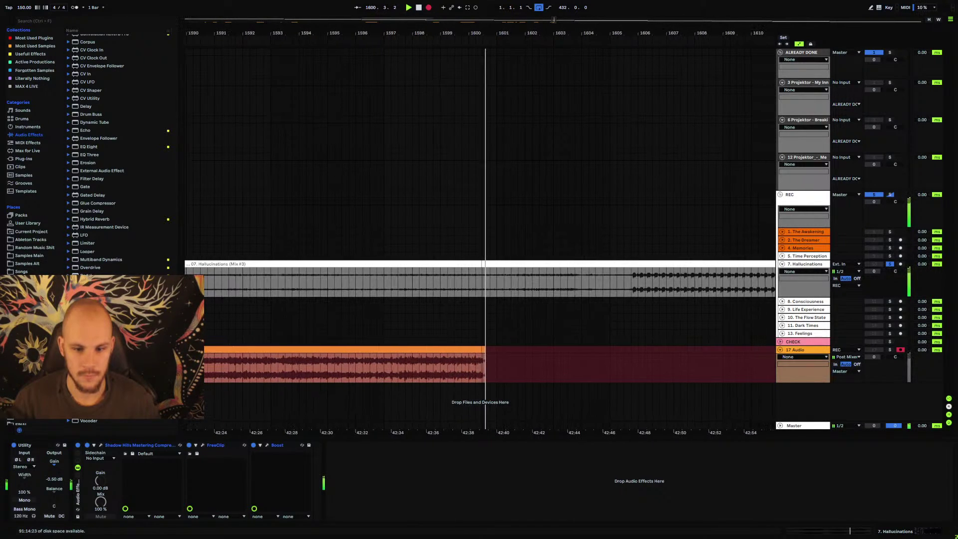
{"action": "mouse_move", "coordinate": [479, 33]}
{"action": "left_mouse_down"}
{"action": "mouse_move", "coordinate": [479, 62]}
{"action": "mouse_move", "coordinate": [479, 34]}
{"action": "left_mouse_up"}
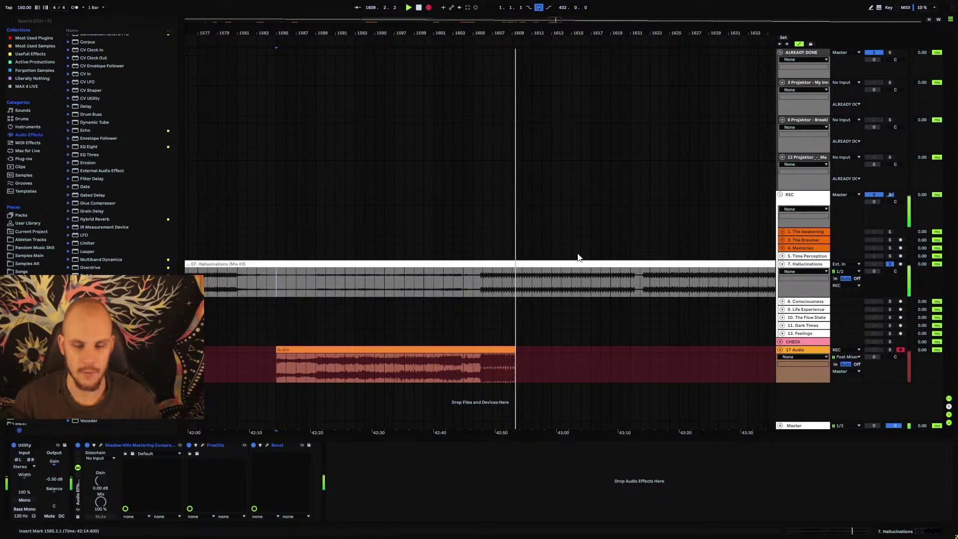
{"action": "key", "text": "minus"}
{"action": "key", "text": "minus"}
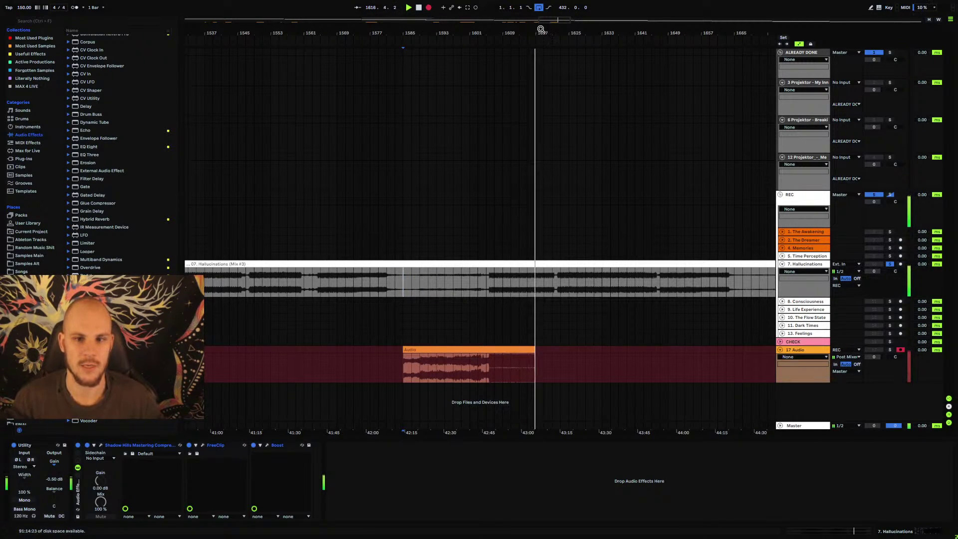
- Inspect the recorded peaks around the break at bar 1621 and end the recording at about bar 1622
{"action": "left_click_drag", "start_coordinate": [540, 29], "coordinate": [505, 30]}
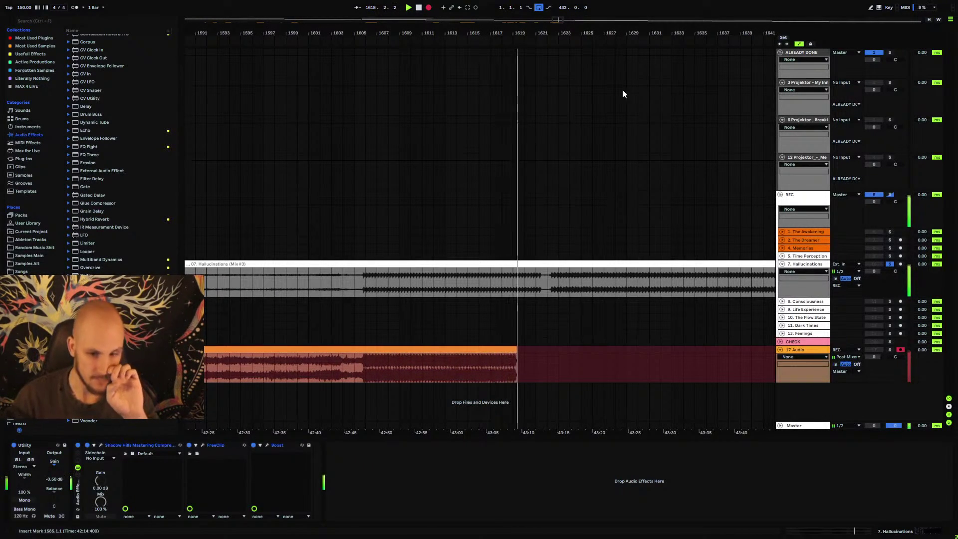
{"action": "key", "text": "plus"}
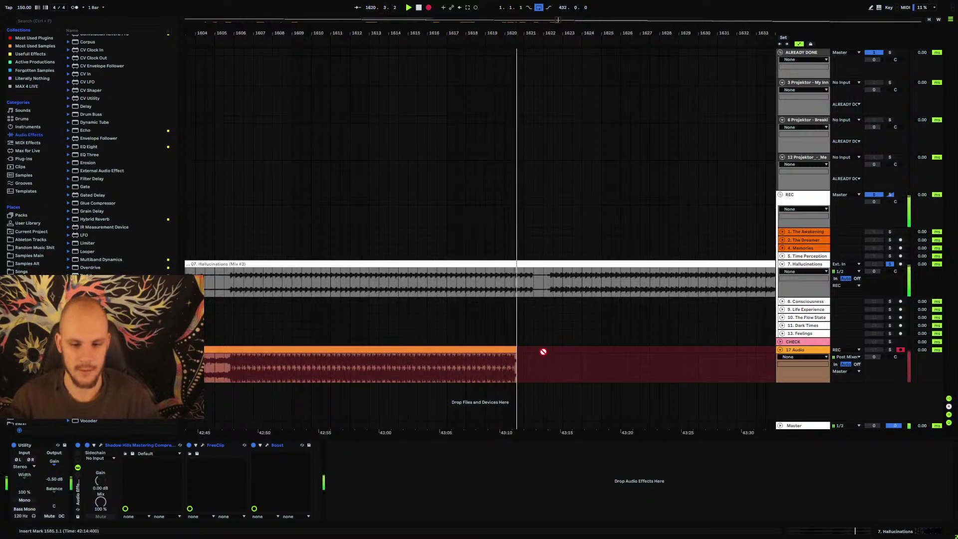
{"action": "left_click_drag", "start_coordinate": [545, 32], "coordinate": [537, 38]}
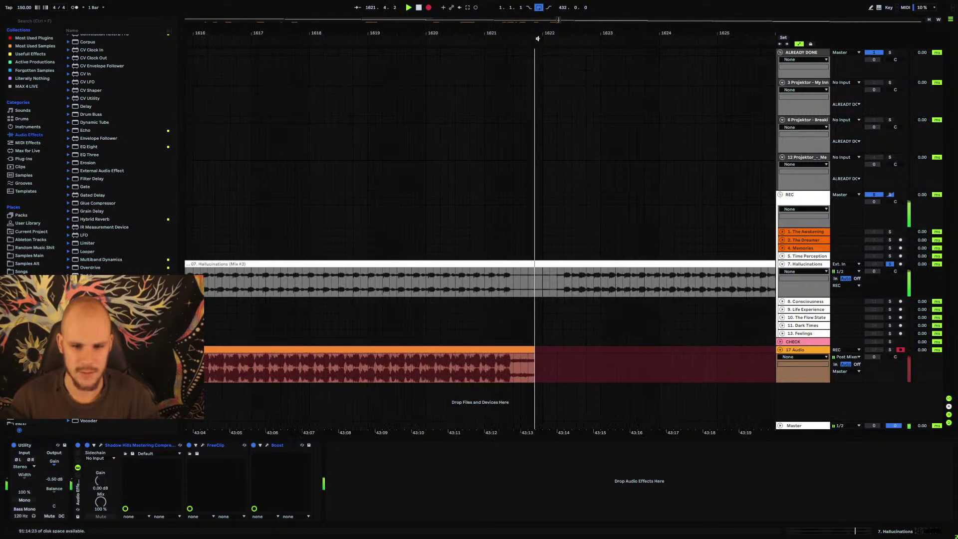
{"action": "key", "text": "F9"}
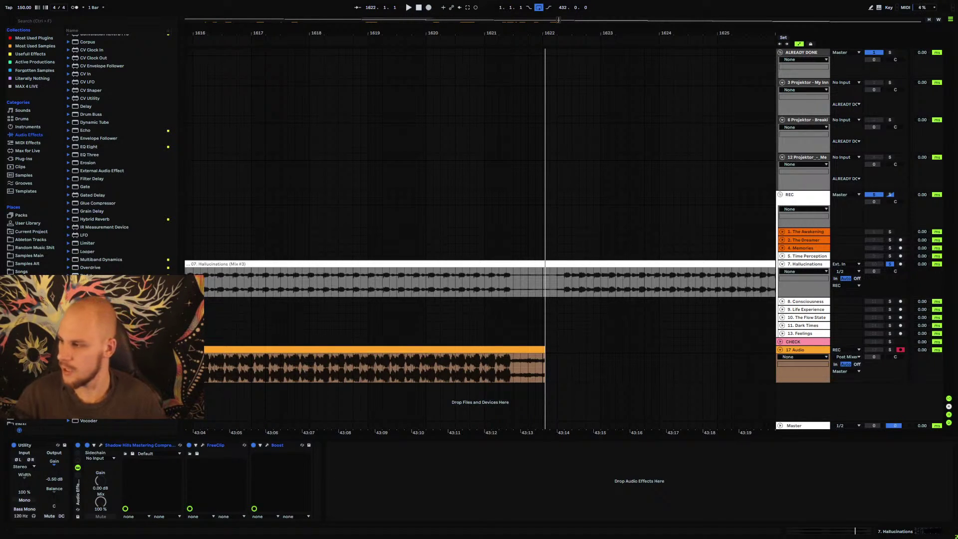
- Start recording Hallucinations onto 17 Audio from bar 1661 and inspect the peaks where the drop ends near bar 1664
{"action": "left_click_drag", "start_coordinate": [535, 25], "coordinate": [474, 20]}
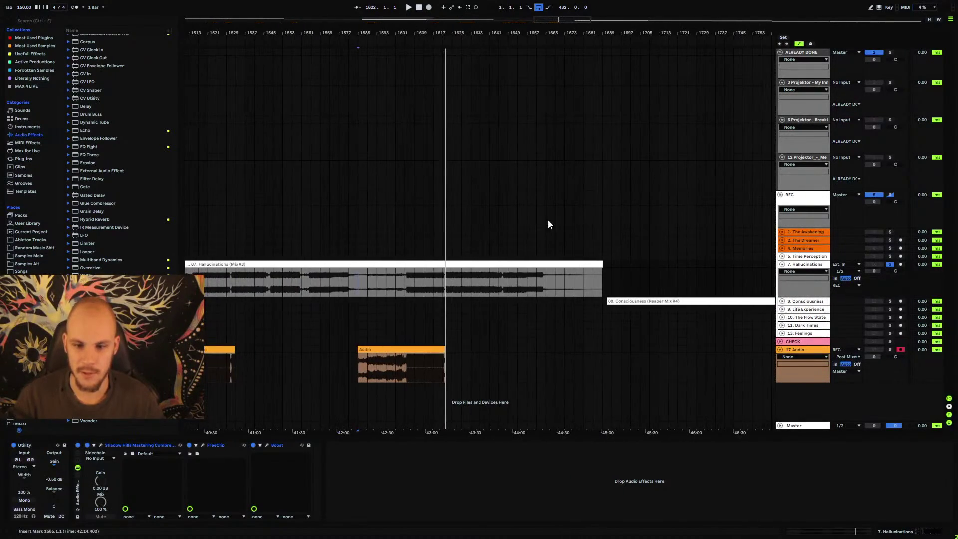
{"action": "left_click", "coordinate": [428, 7]}
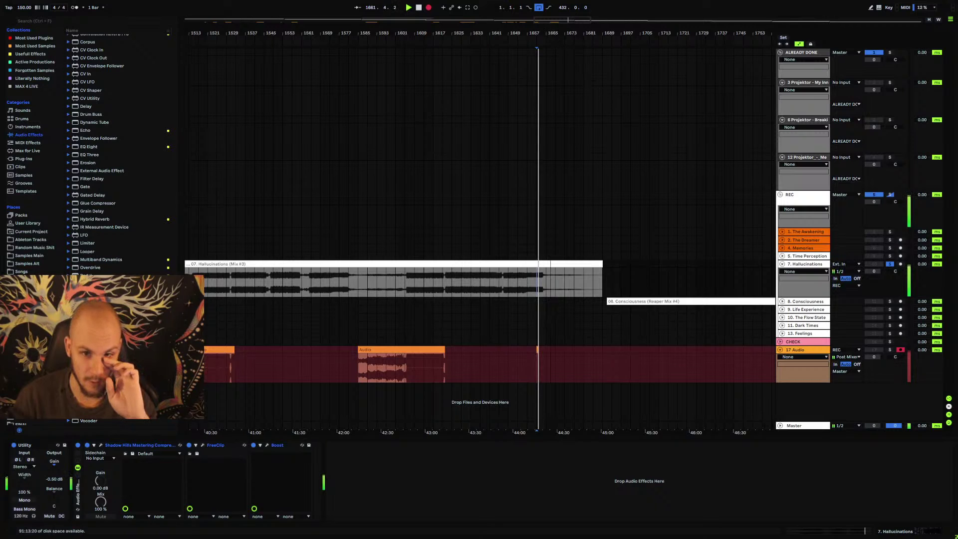
{"action": "key", "text": "plus"}
{"action": "key", "text": "plus"}
{"action": "key", "text": "plus"}
{"action": "key", "text": "plus"}
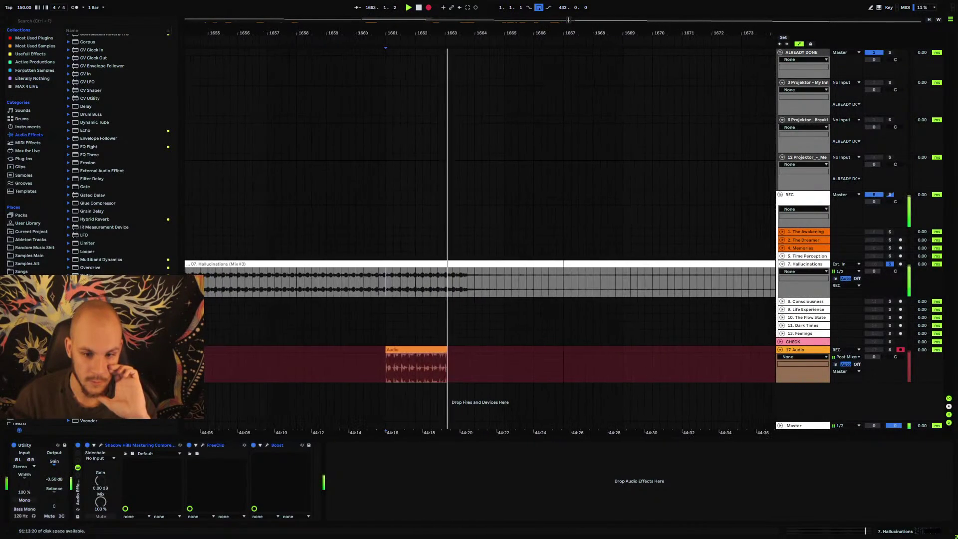
{"action": "key", "text": "minus"}
{"action": "key", "text": "minus"}
{"action": "key", "text": "minus"}
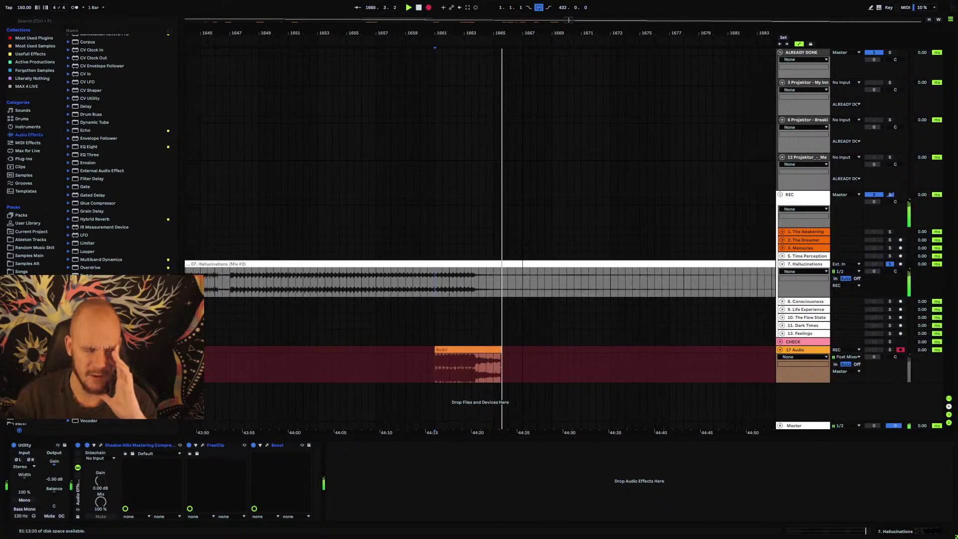
- Examine the level of the recorded outro from bar 1664 onward against the end of the Hallucinations clip
{"action": "key", "text": "minus"}
{"action": "key", "text": "minus"}
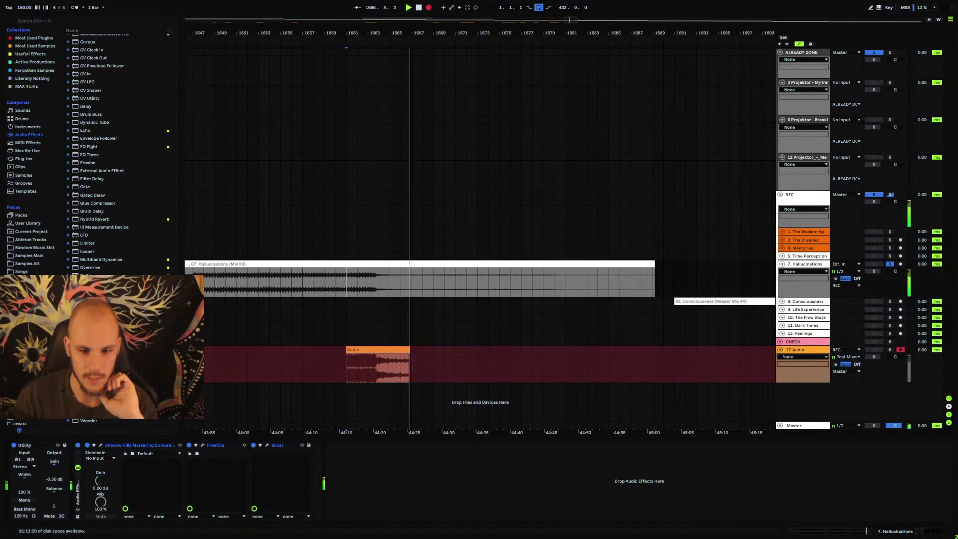
{"action": "key", "text": "minus"}
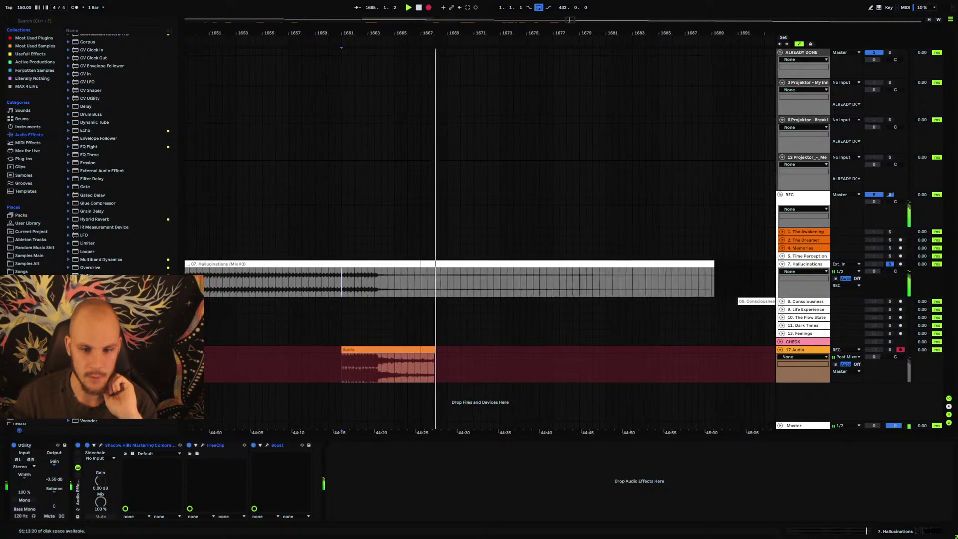
{"action": "key", "text": "minus"}
{"action": "key", "text": "minus"}
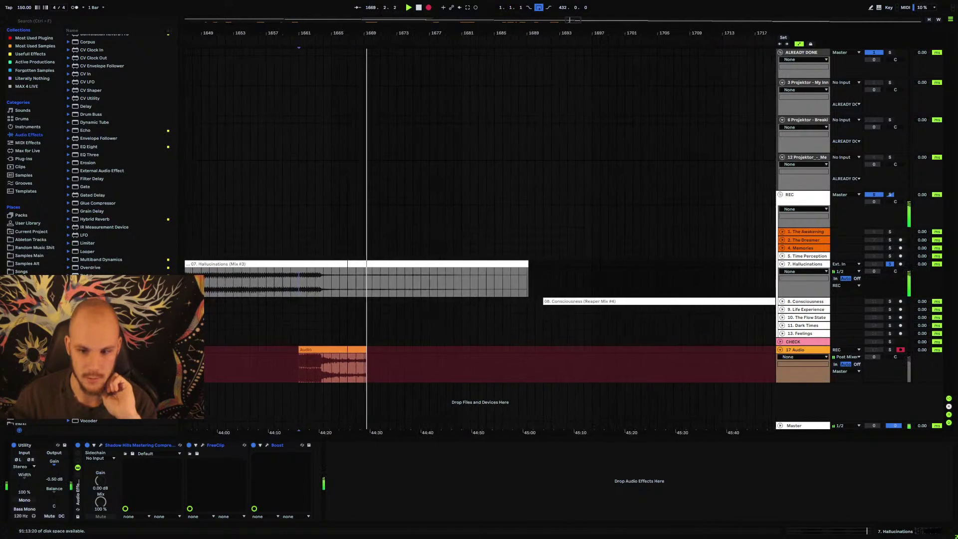
{"action": "key", "text": "minus"}
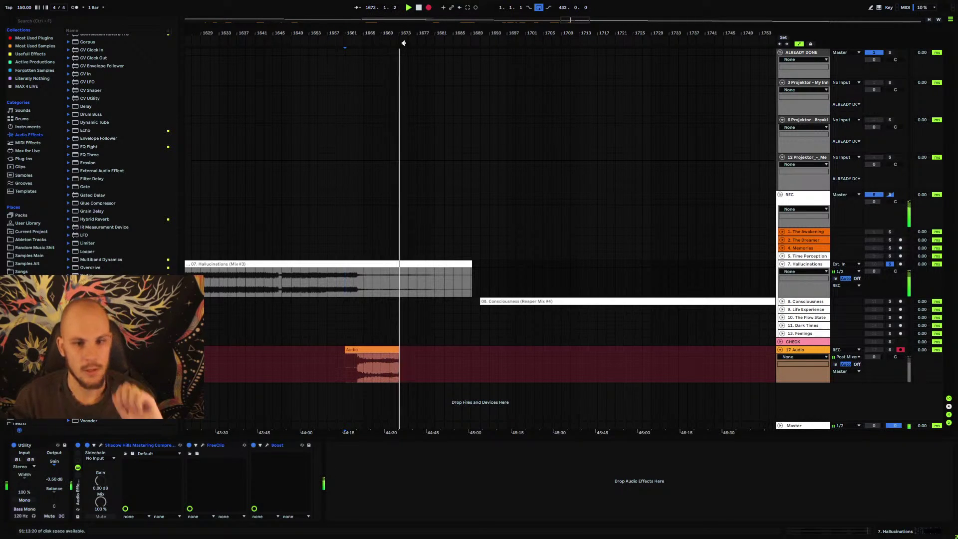
{"action": "left_click_drag", "start_coordinate": [403, 43], "coordinate": [533, 234]}
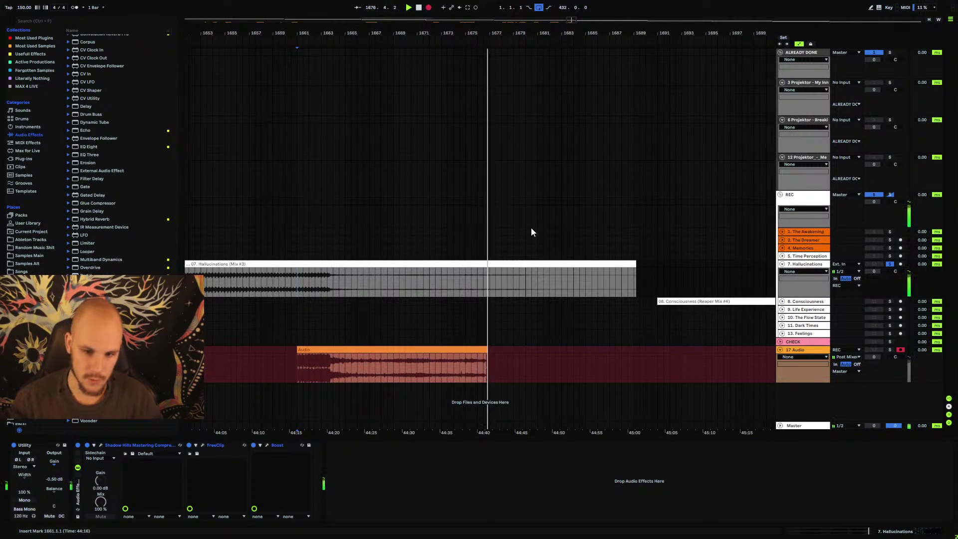
- Select the 7. Hallucinations track, end the recording at about bar 1681 and review the recorded sections in overview
{"action": "left_click", "coordinate": [797, 265]}
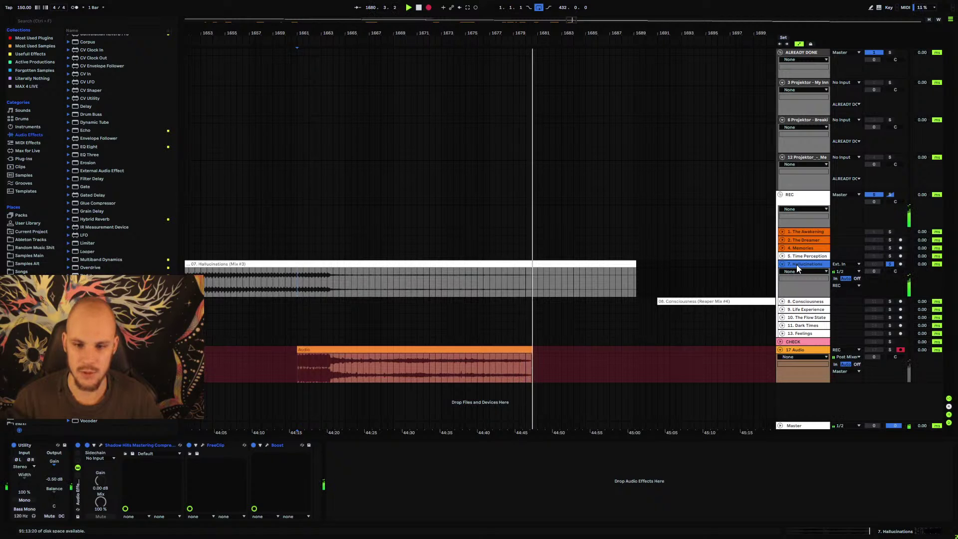
{"action": "key", "text": "space"}
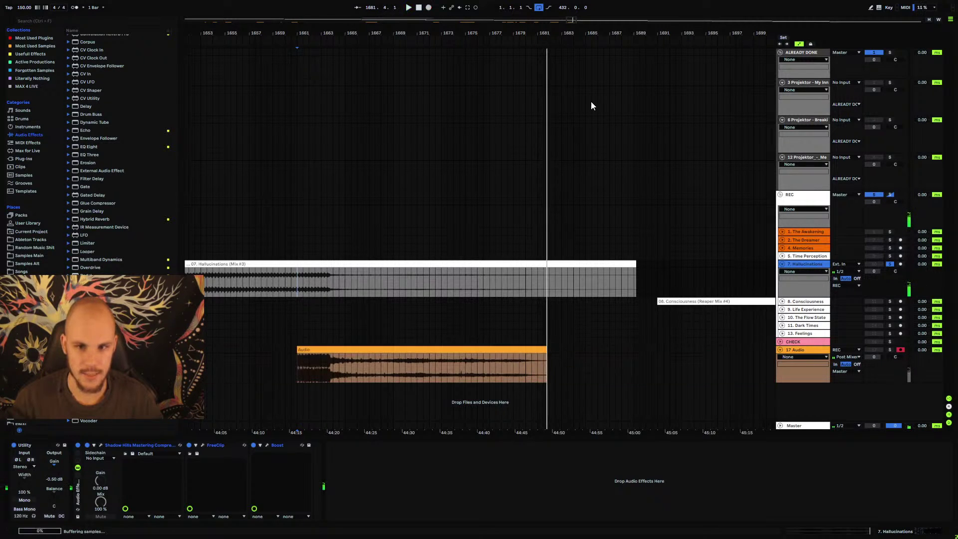
{"action": "left_click_drag", "start_coordinate": [591, 33], "coordinate": [463, 61]}
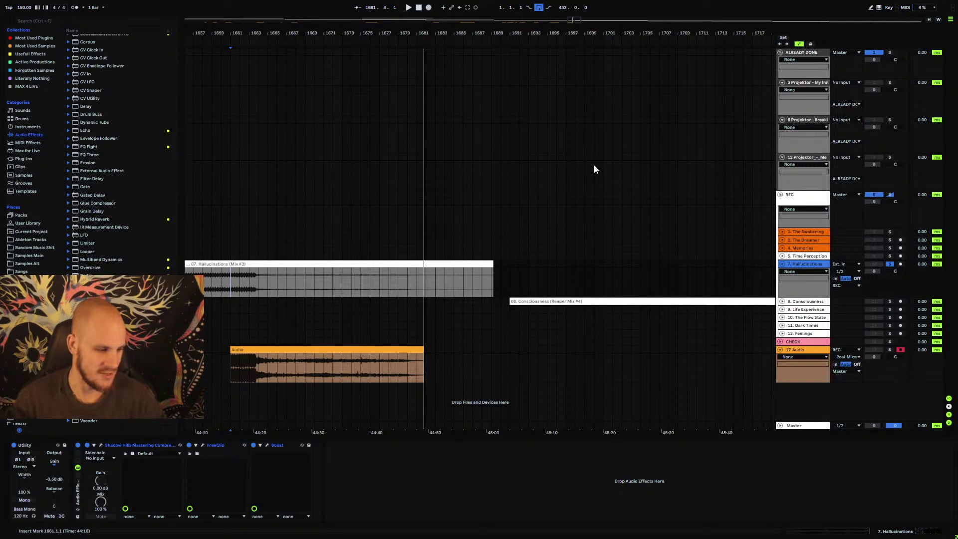
{"action": "left_click_drag", "start_coordinate": [573, 32], "coordinate": [563, 28]}
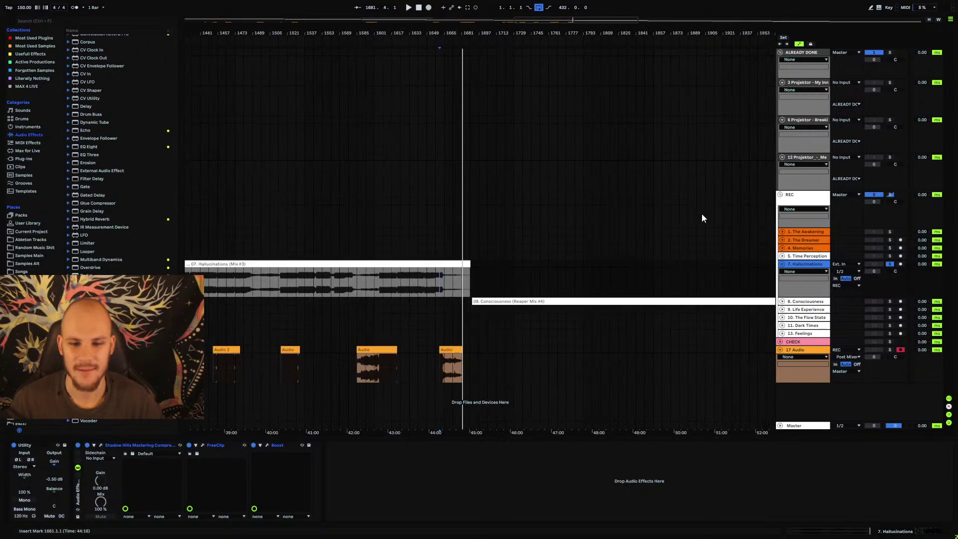
- Collapse the 7. Hallucinations track and expand 8. Consciousness to show its clip from the start
{"action": "left_click", "coordinate": [781, 263]}
{"action": "left_click", "coordinate": [782, 272]}
{"action": "left_click", "coordinate": [472, 291]}
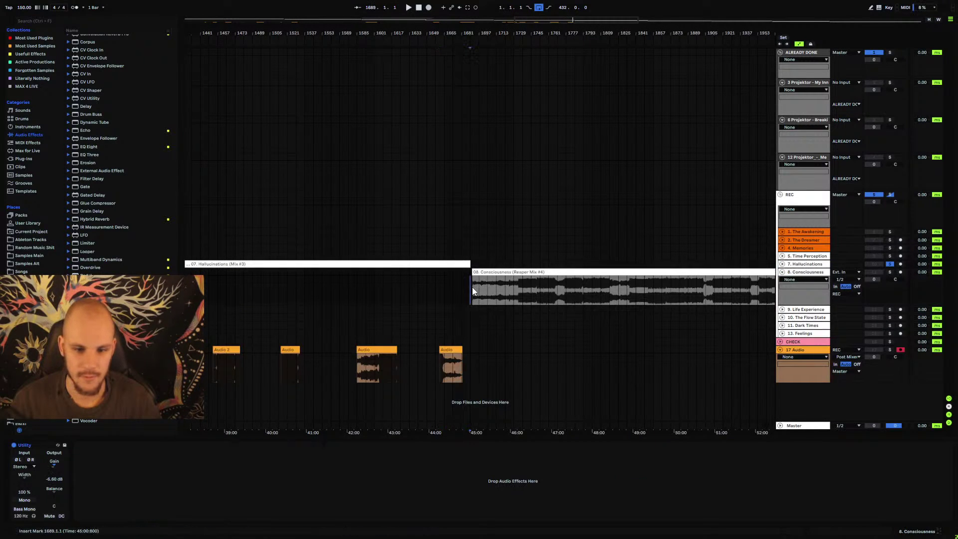
- Copy the Audio Effect Rack from 7. Hallucinations onto 8. Consciousness, after its Utility
{"action": "left_click", "coordinate": [800, 264]}
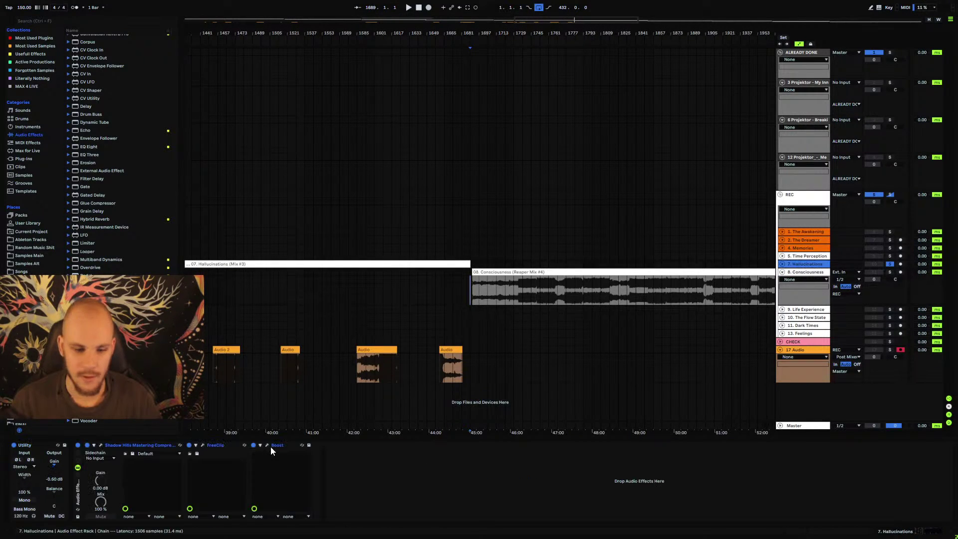
{"action": "left_click", "coordinate": [80, 493]}
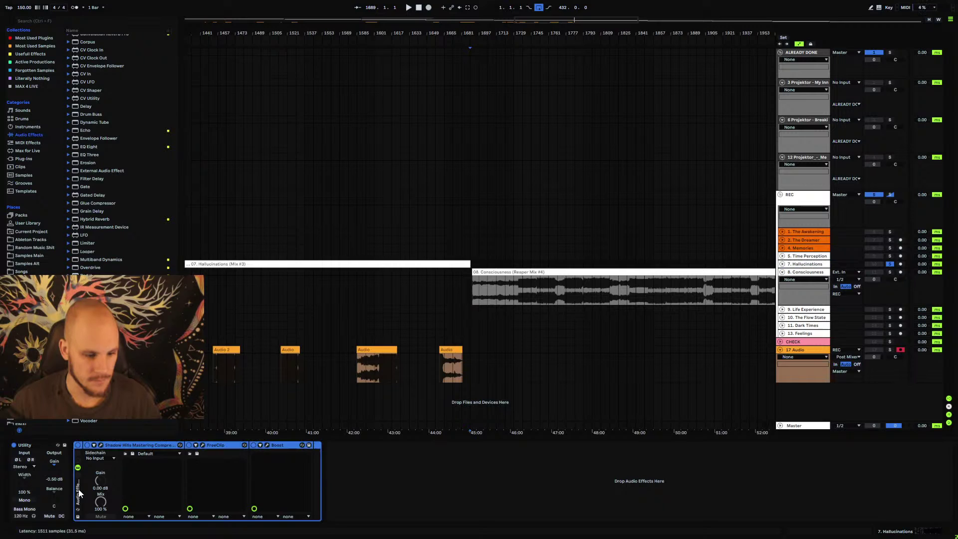
{"action": "left_click", "coordinate": [805, 273]}
{"action": "key", "text": "ctrl+v"}
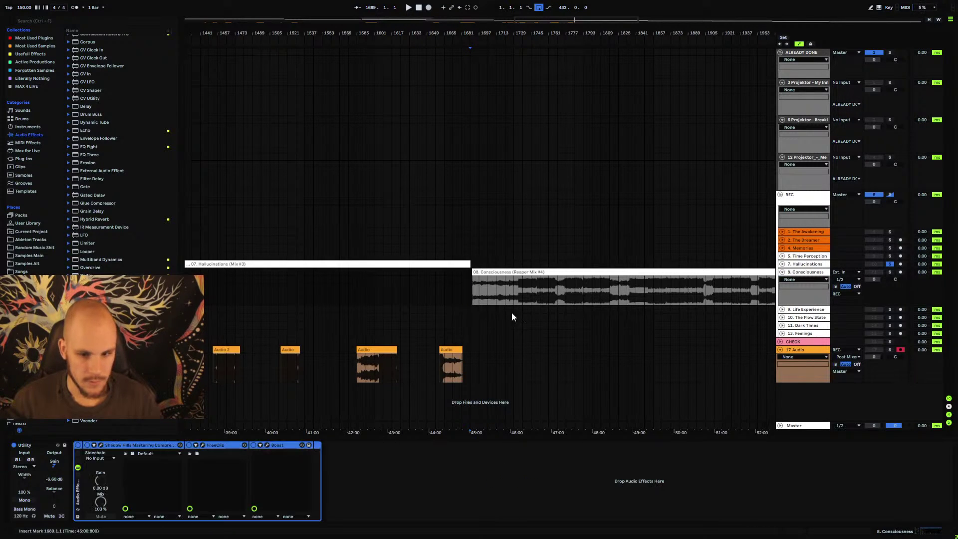
{"action": "left_click", "coordinate": [475, 288]}
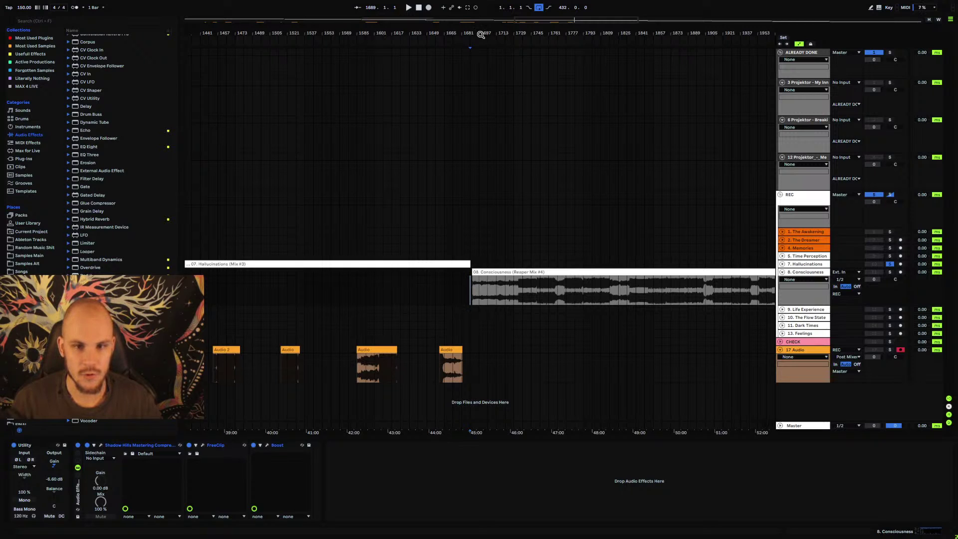
- Solo 8. Consciousness and start recording it onto 17 Audio from bar 1689, just before its clip begins
{"action": "left_click_drag", "start_coordinate": [480, 34], "coordinate": [369, 37]}
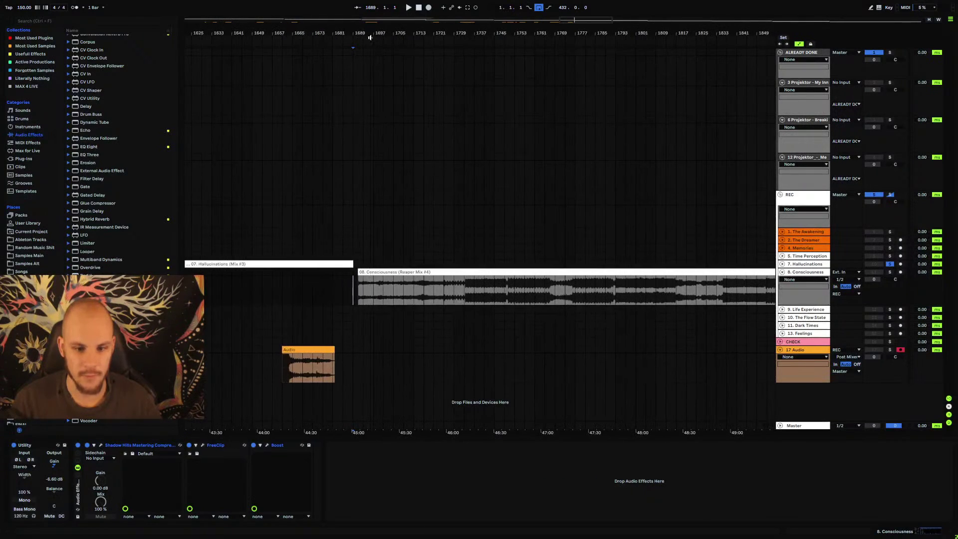
{"action": "left_click", "coordinate": [364, 271]}
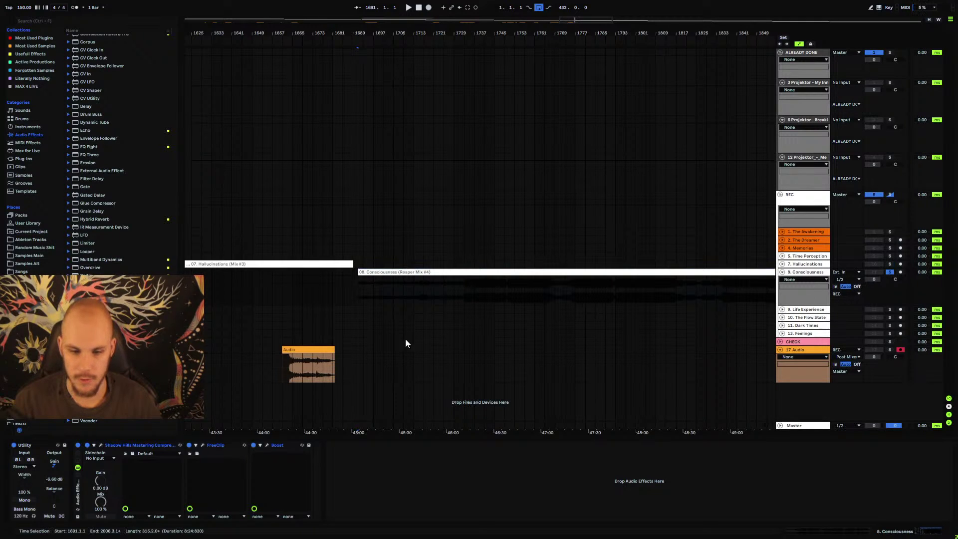
{"action": "left_click", "coordinate": [357, 291]}
{"action": "left_click", "coordinate": [427, 8]}
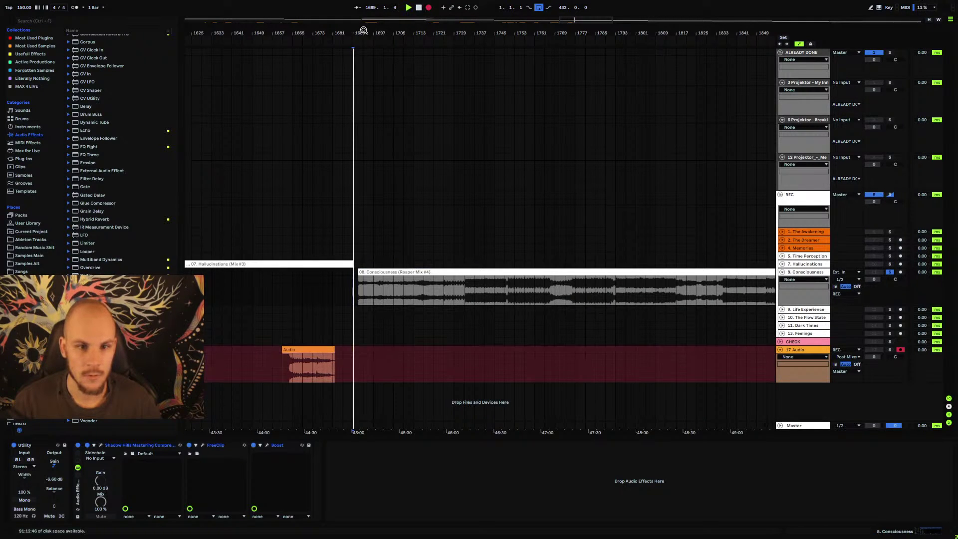
- Examine the recorded peaks of the Consciousness intro from bar 1691 onward, comparing them with the source clip and the Hallucinations outro
{"action": "key", "text": "plus"}
{"action": "key", "text": "plus"}
{"action": "key", "text": "plus"}
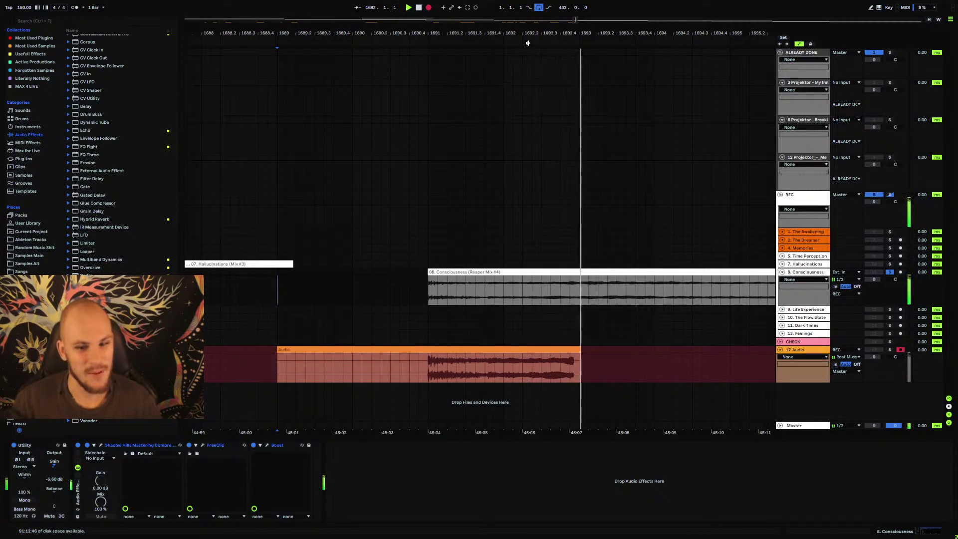
{"action": "key", "text": "minus"}
{"action": "key", "text": "minus"}
{"action": "key", "text": "minus"}
{"action": "key", "text": "plus"}
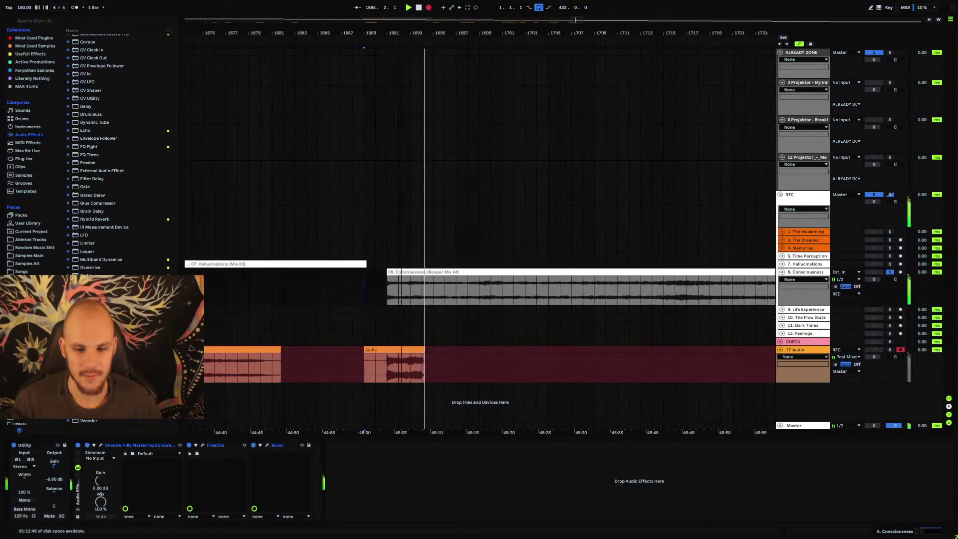
{"action": "key", "text": "plus"}
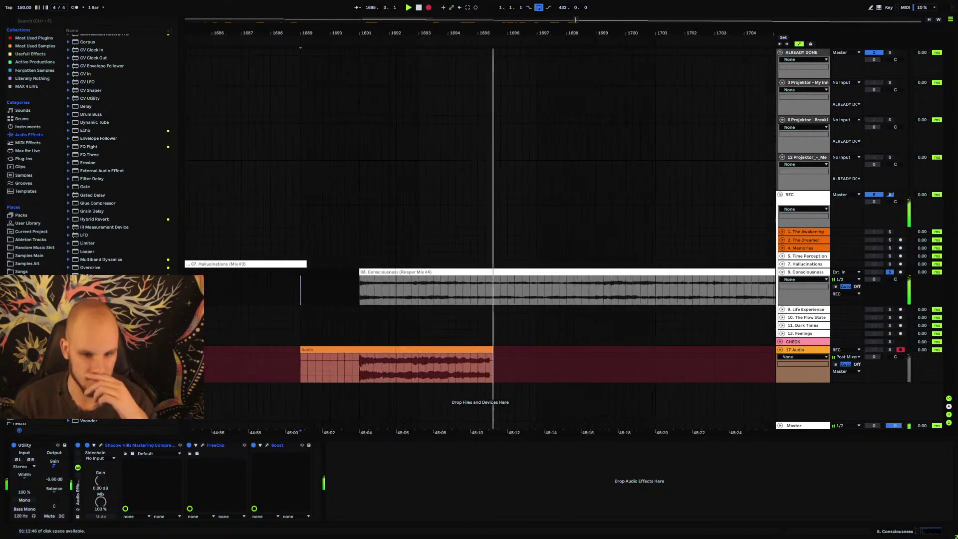
{"action": "key", "text": "minus"}
{"action": "key", "text": "minus"}
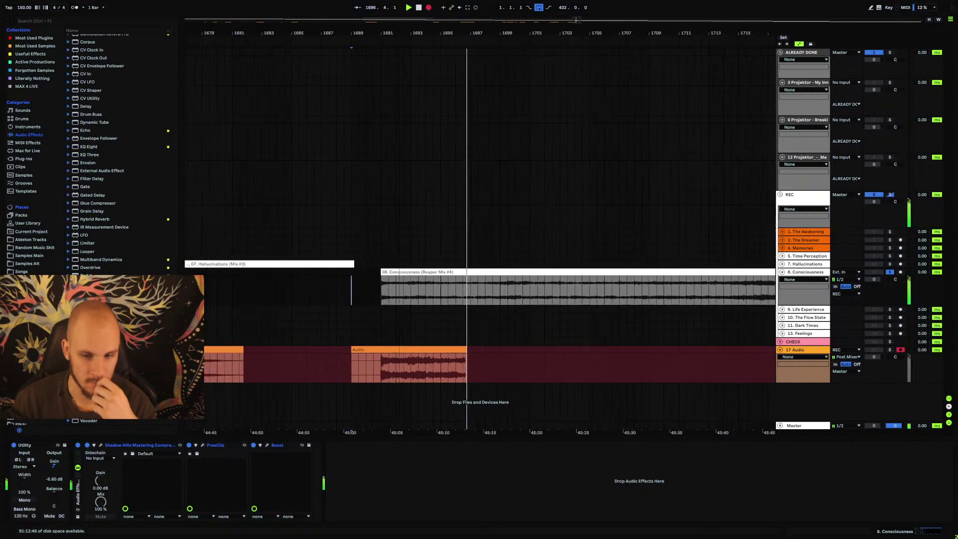
{"action": "key", "text": "plus"}
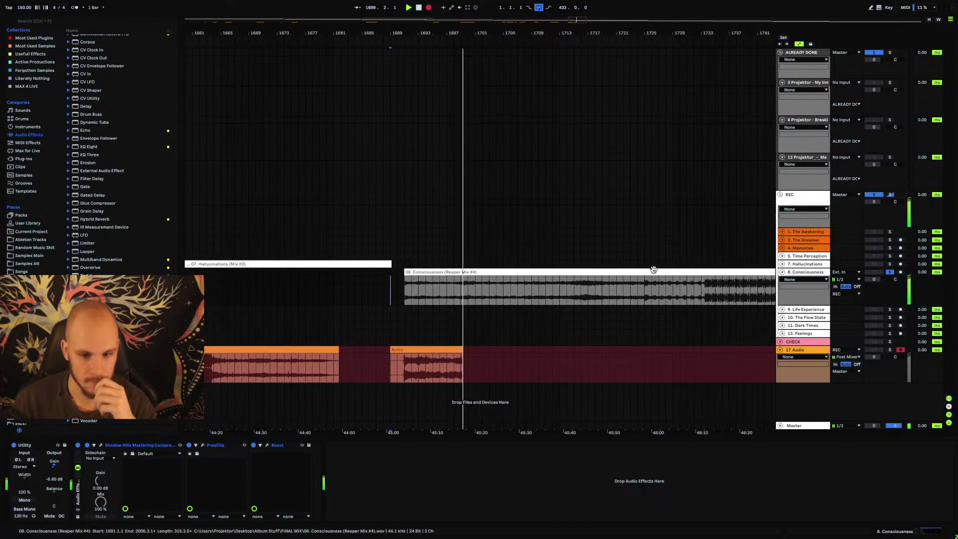
- End the intro recording at about bar 1699, start recording Consciousness from bar 1725 and inspect the peaks where it gets louder
{"action": "key", "text": "space"}
{"action": "left_click", "coordinate": [644, 287]}
{"action": "key", "text": "space"}
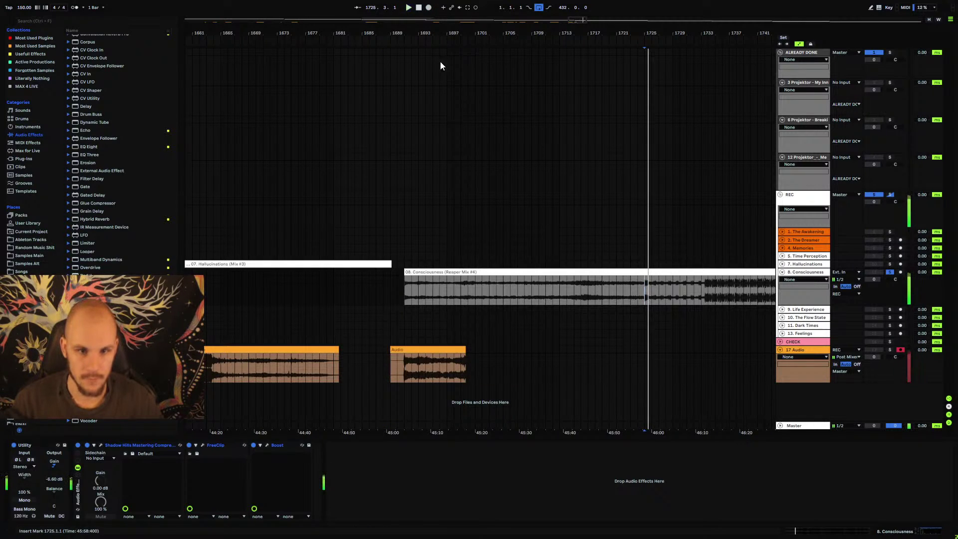
{"action": "left_click", "coordinate": [428, 7]}
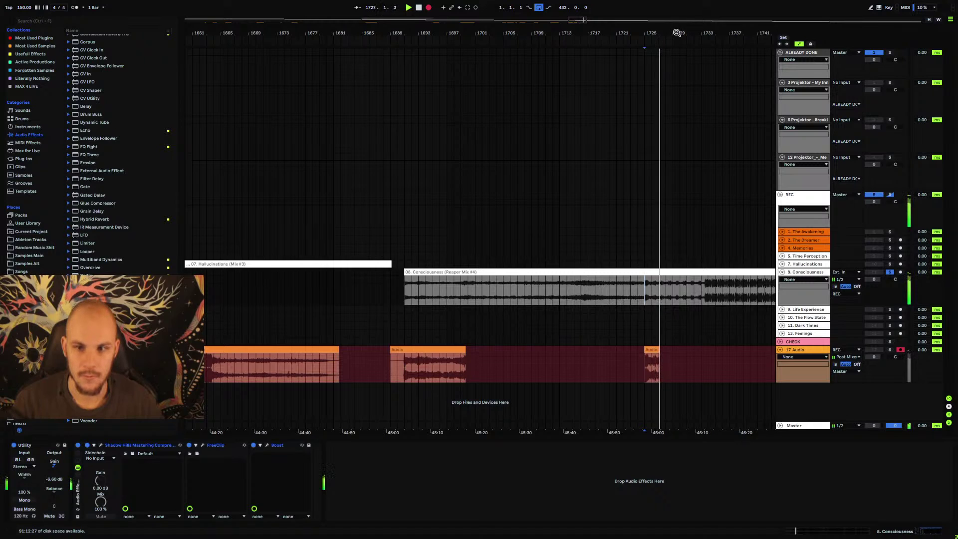
{"action": "left_click_drag", "start_coordinate": [676, 33], "coordinate": [426, 232]}
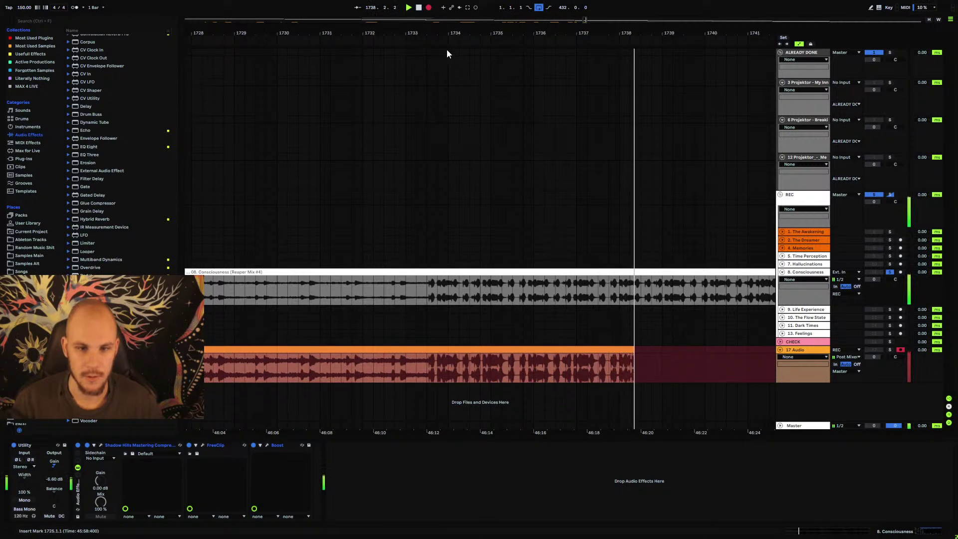
- Follow the Consciousness recording on track 17 Audio to about bar 1756, stop it and set the insert marker at bar 1775
{"action": "left_click_drag", "start_coordinate": [447, 49], "coordinate": [358, 71]}
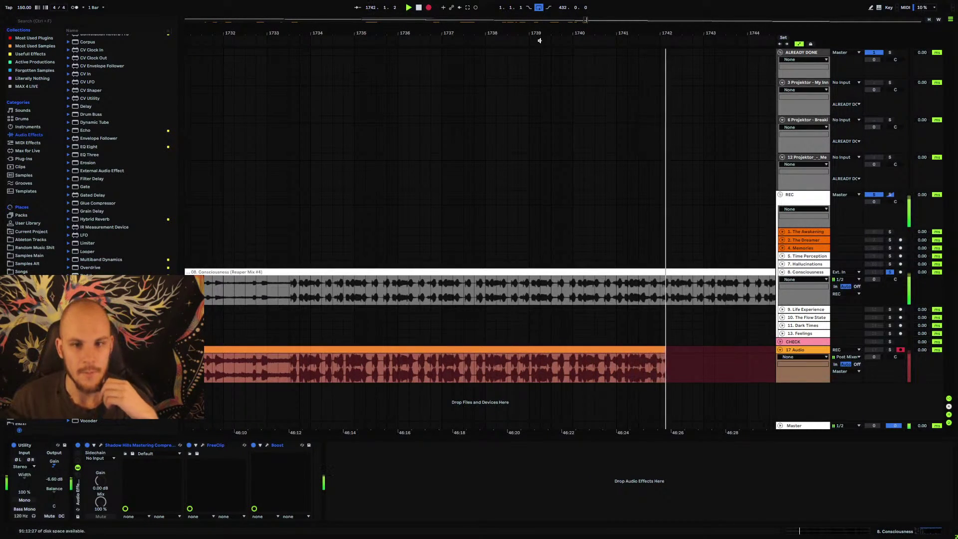
{"action": "left_click_drag", "start_coordinate": [539, 40], "coordinate": [389, 33]}
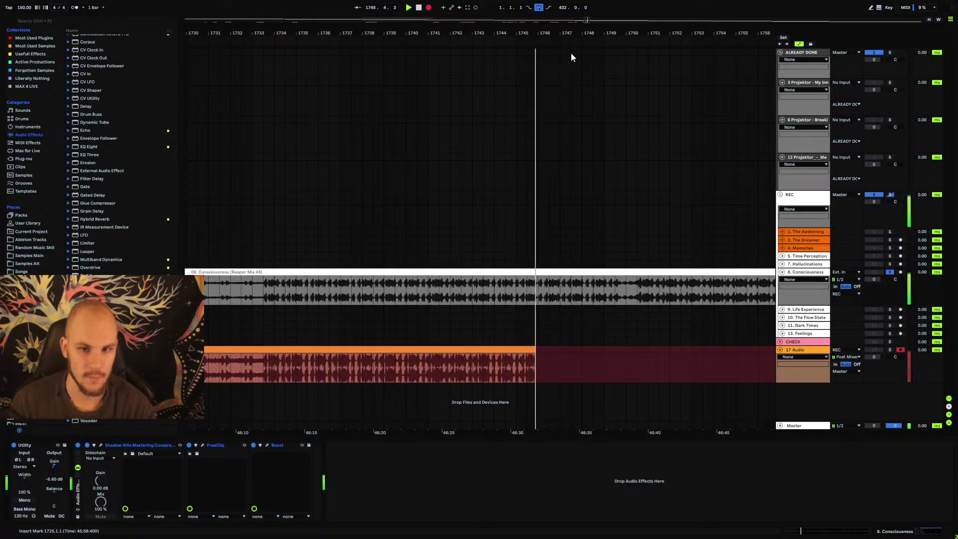
{"action": "left_click_drag", "start_coordinate": [564, 33], "coordinate": [523, 82]}
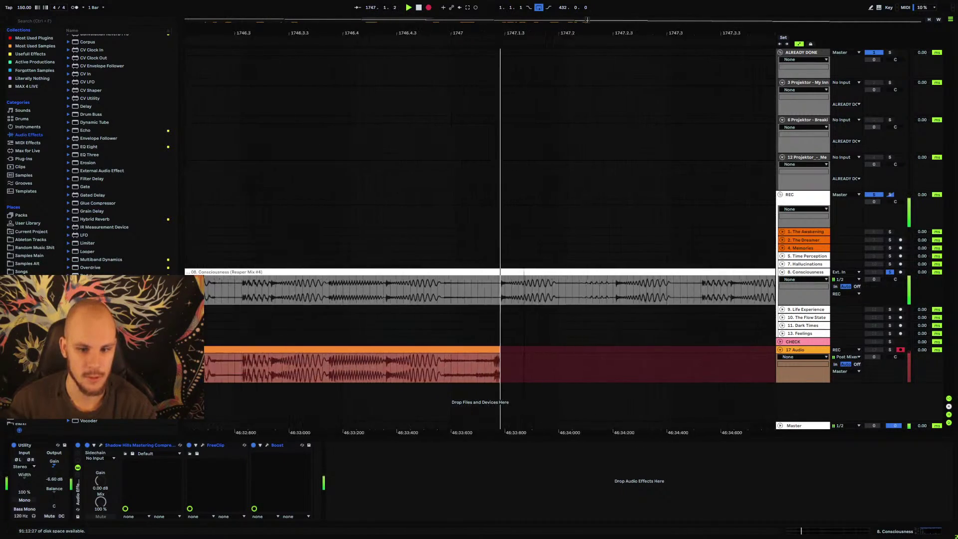
{"action": "left_click_drag", "start_coordinate": [586, 20], "coordinate": [587, 22]}
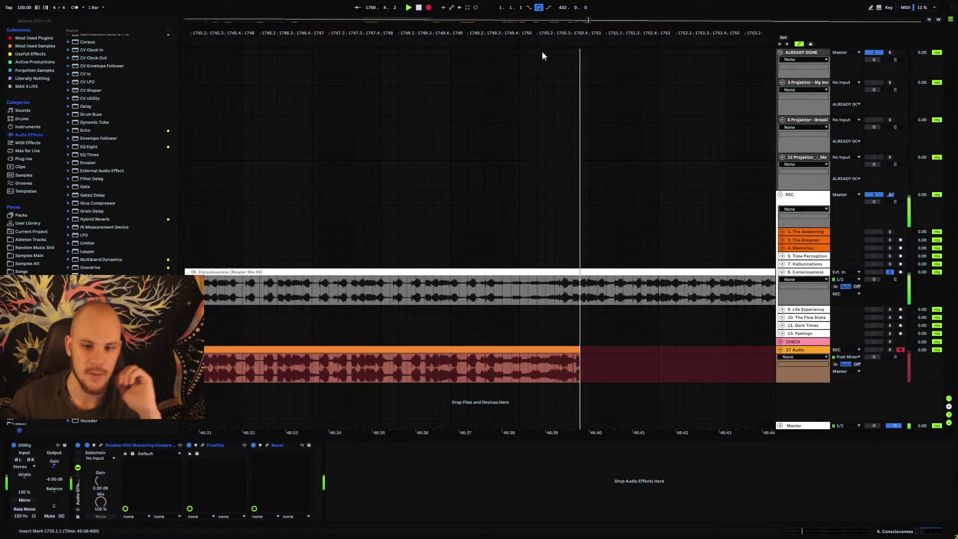
{"action": "left_click_drag", "start_coordinate": [588, 21], "coordinate": [589, 19]}
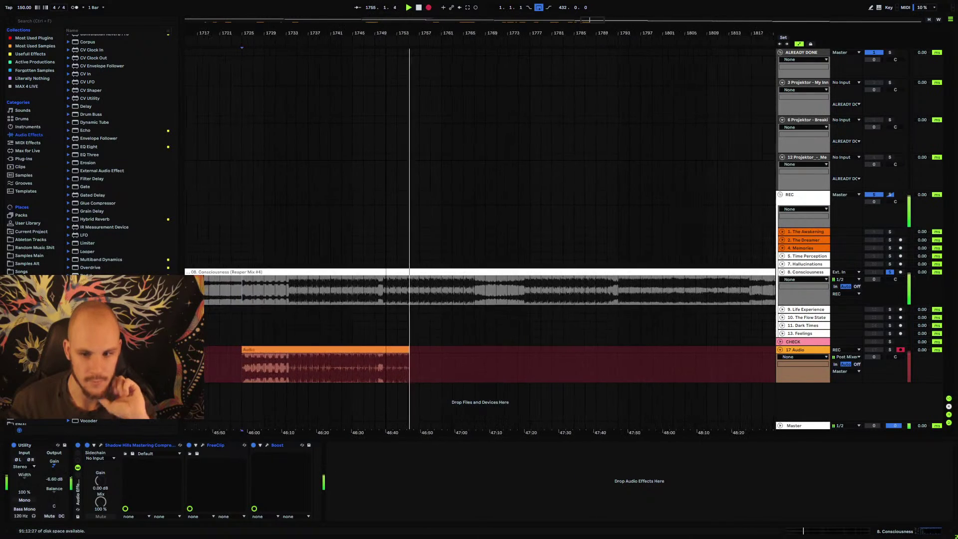
{"action": "left_click", "coordinate": [516, 291]}
{"action": "key", "text": "space"}
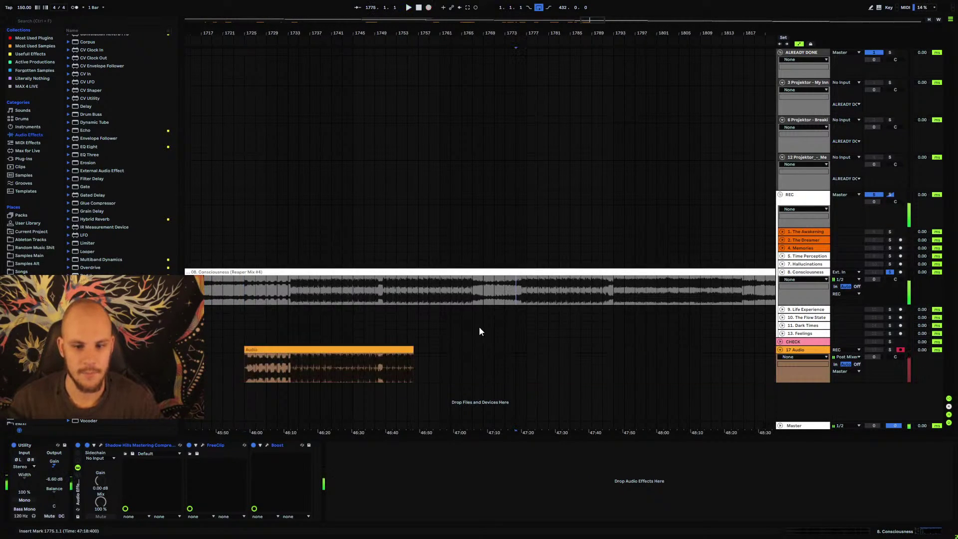
- Start recording the Consciousness mix onto track 17 Audio from bar 1775 and follow the take along the timeline
{"action": "left_click", "coordinate": [428, 8]}
{"action": "left_click_drag", "start_coordinate": [542, 33], "coordinate": [469, 32]}
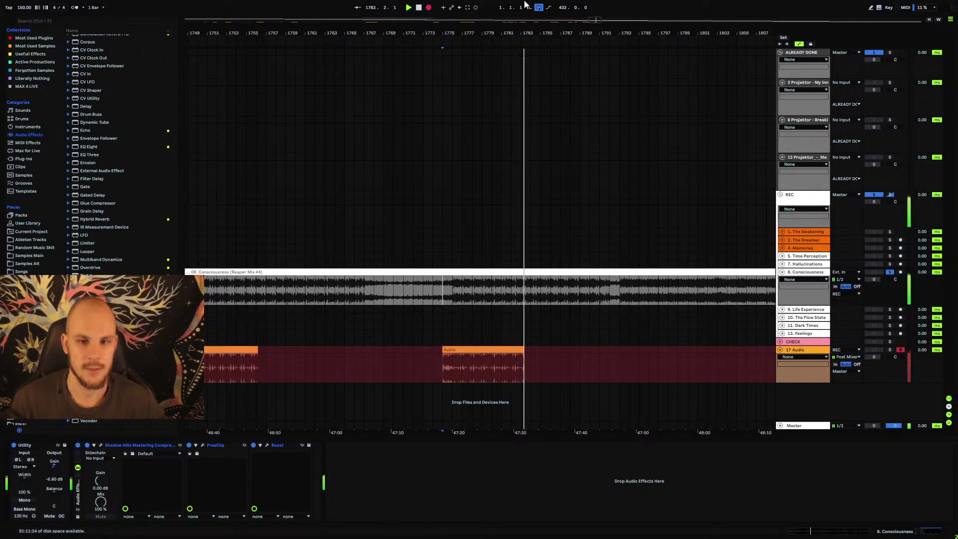
{"action": "left_click_drag", "start_coordinate": [542, 30], "coordinate": [369, 38]}
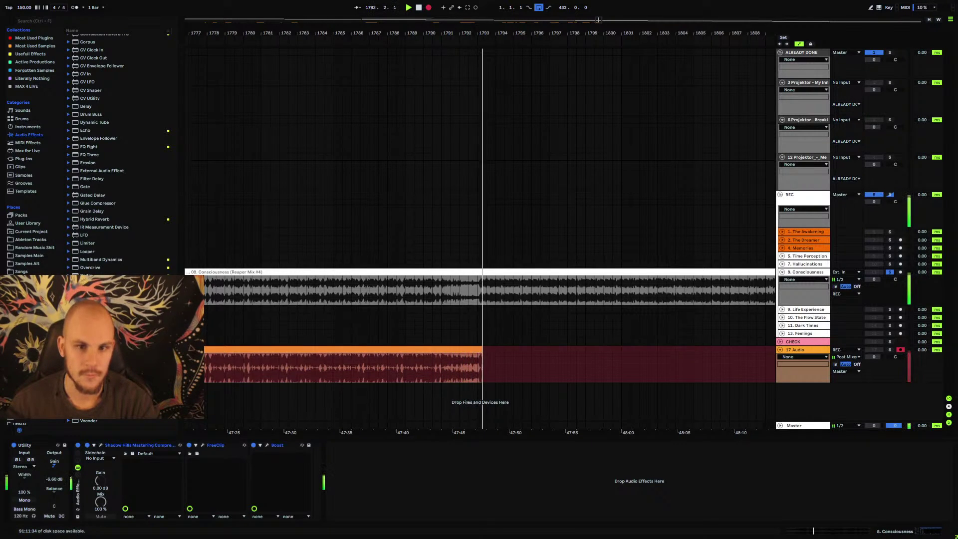
{"action": "key", "text": "minus"}
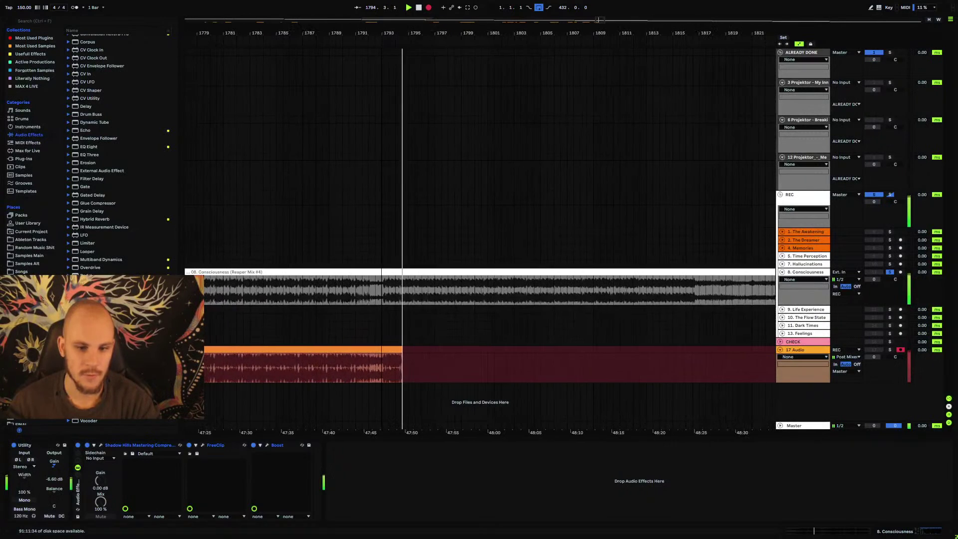
{"action": "key", "text": "minus"}
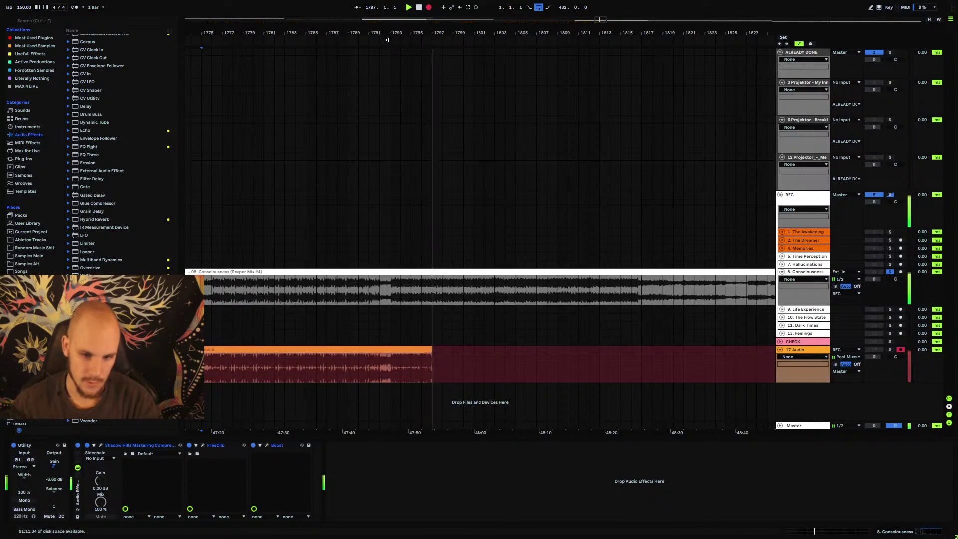
{"action": "left_click_drag", "start_coordinate": [464, 40], "coordinate": [484, 34]}
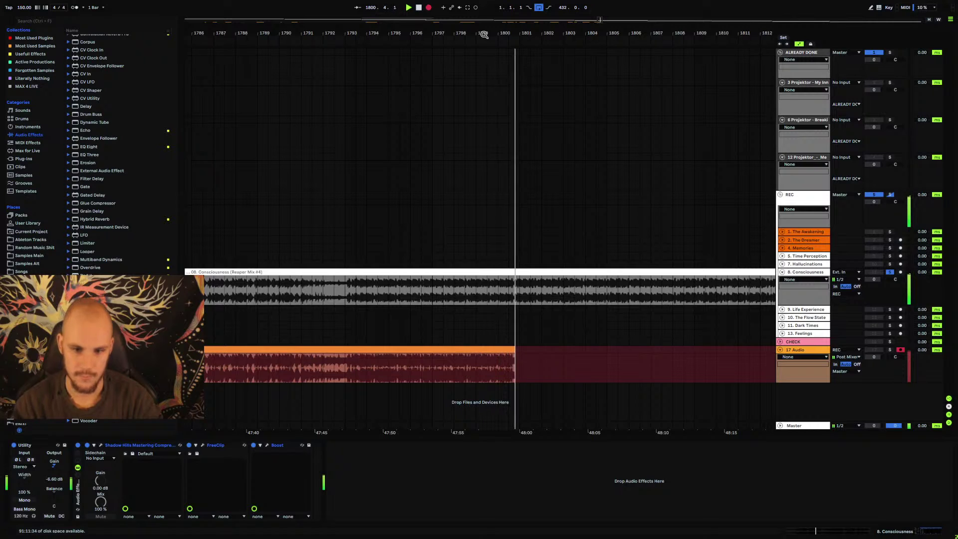
{"action": "left_click_drag", "start_coordinate": [558, 35], "coordinate": [558, 45]}
{"action": "key", "text": "minus"}
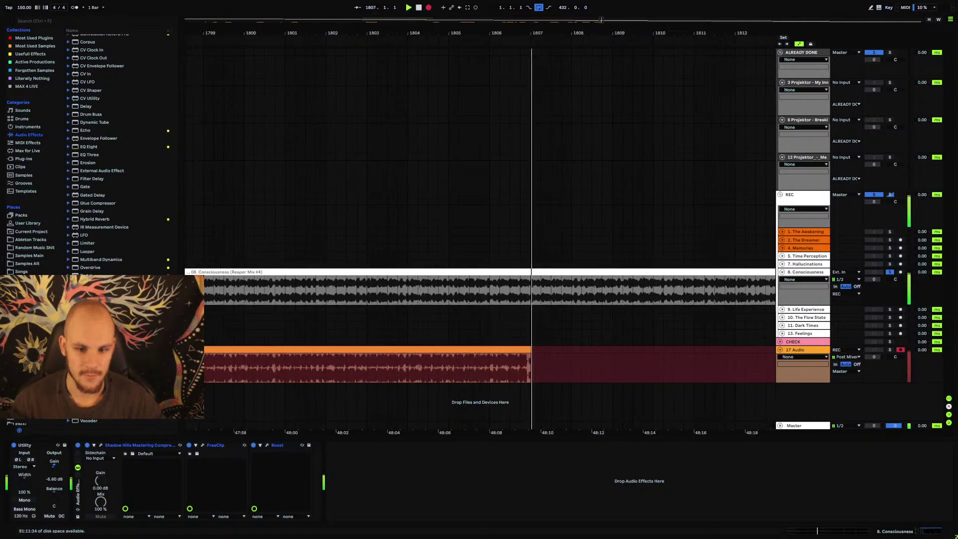
{"action": "left_click_drag", "start_coordinate": [521, 31], "coordinate": [484, 21]}
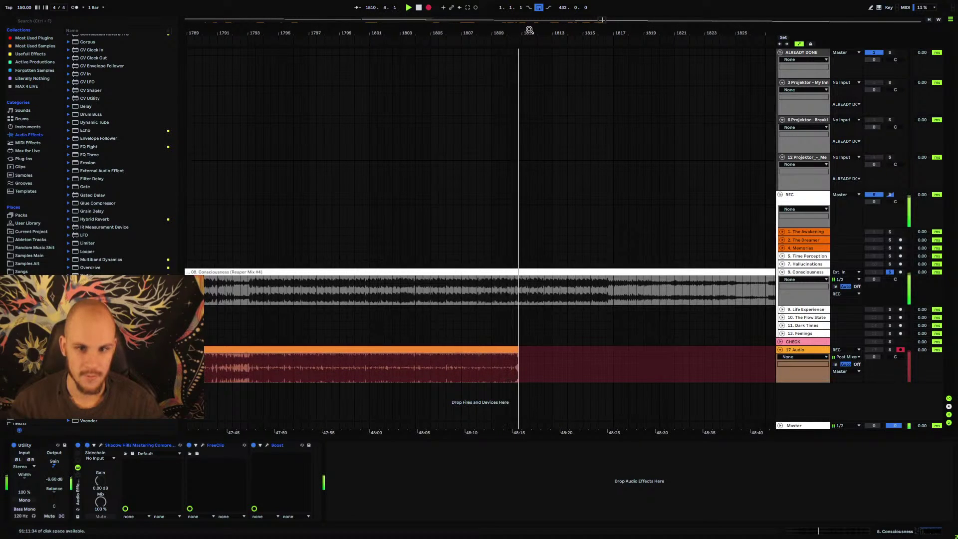
{"action": "left_click_drag", "start_coordinate": [484, 33], "coordinate": [484, 23]}
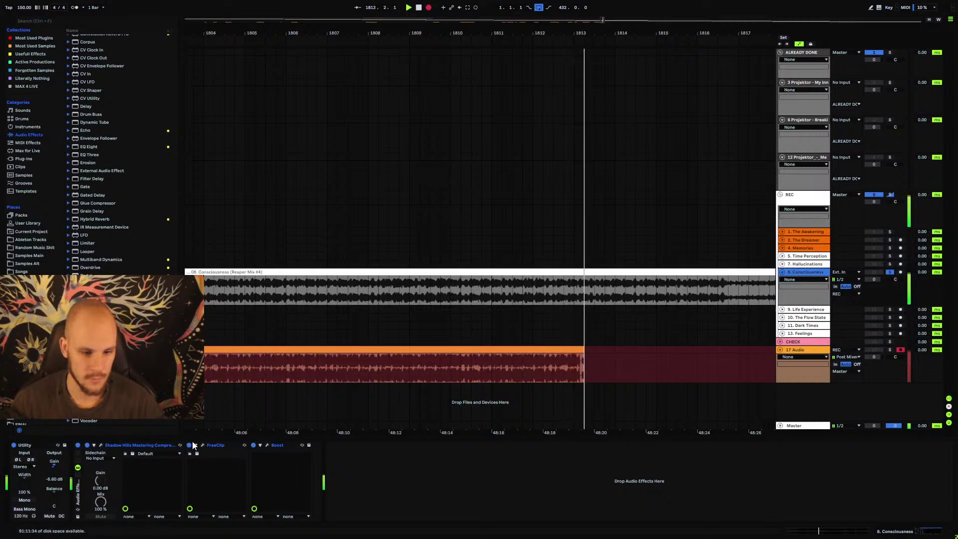
- Check the Shadow Hills Mastering Compressor and FreeClip windows on the Consciousness track while recording, closing each one
{"action": "left_click", "coordinate": [102, 445]}
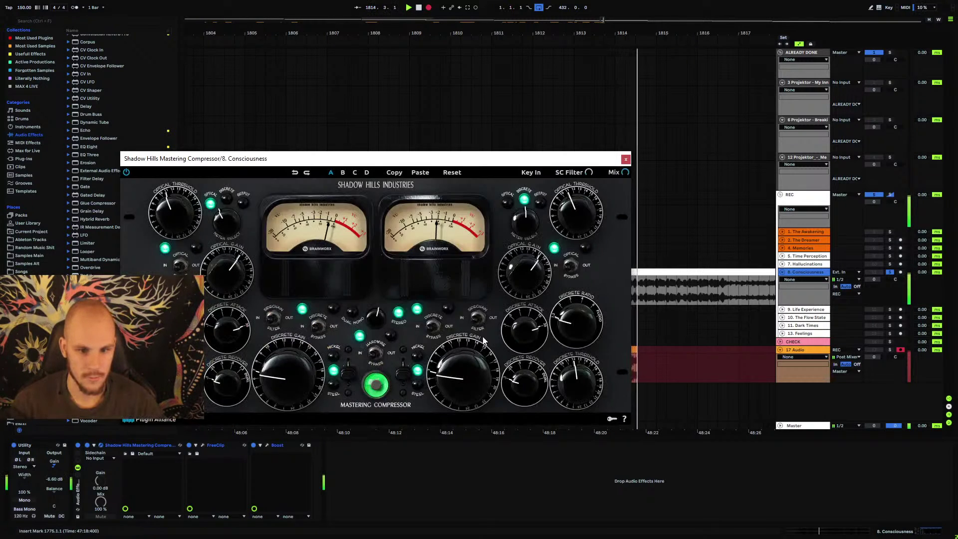
{"action": "key", "text": "ctrl+alt+p"}
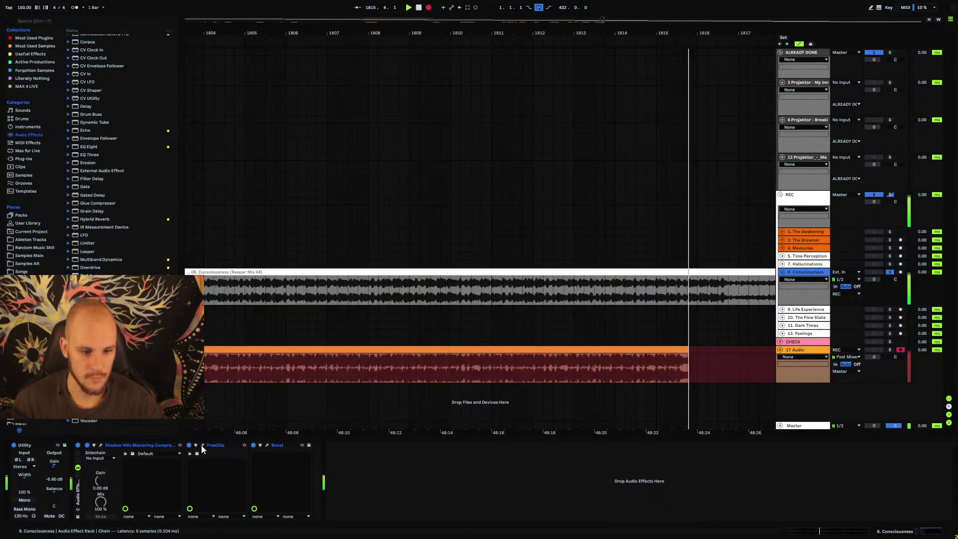
{"action": "left_click", "coordinate": [202, 445]}
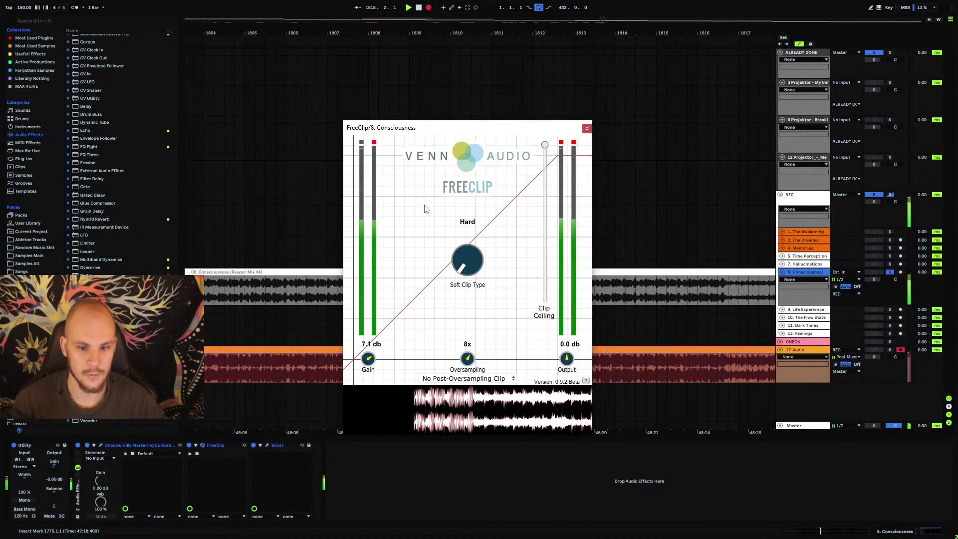
{"action": "left_click", "coordinate": [586, 128]}
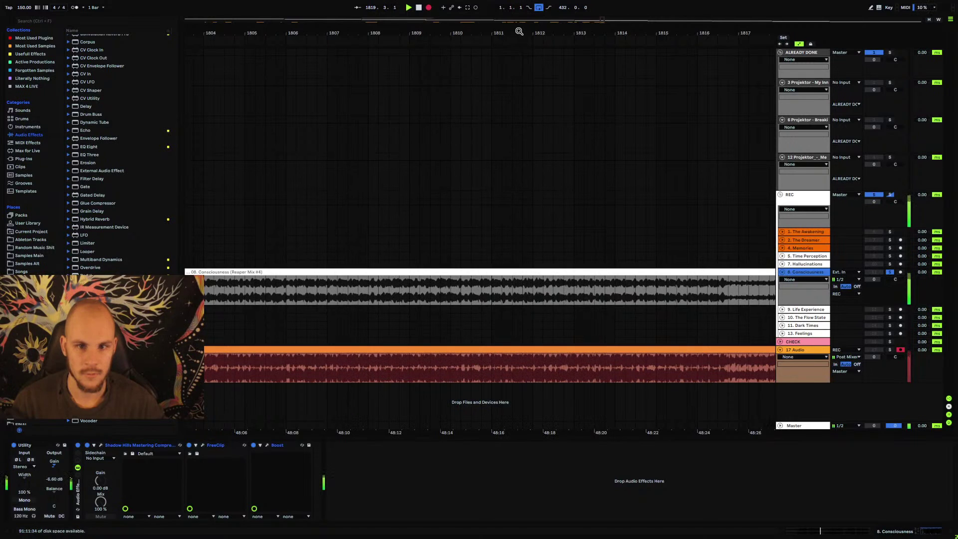
- Follow the Consciousness take through the next section and end the recording on 17 Audio at about bar 1840 while playback continues
{"action": "left_click_drag", "start_coordinate": [519, 31], "coordinate": [394, 60]}
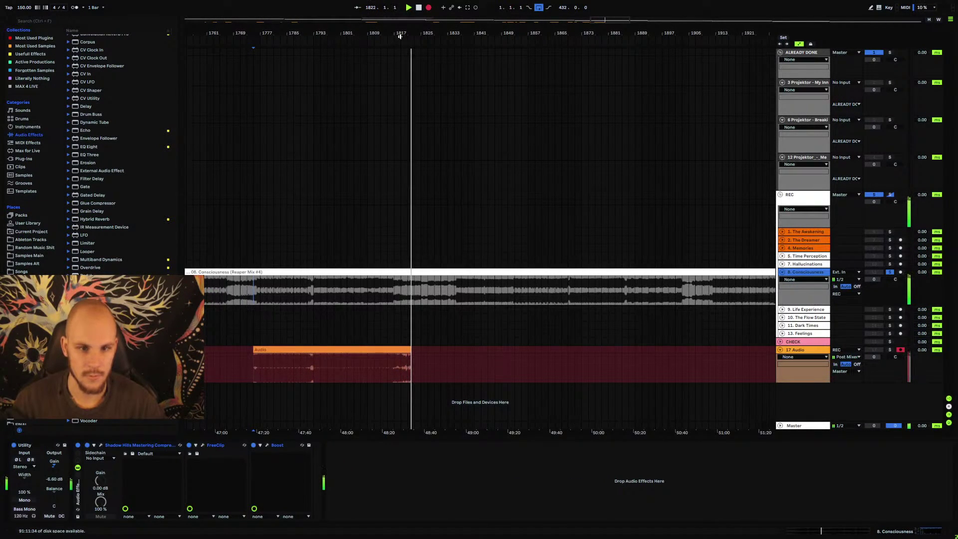
{"action": "left_click_drag", "start_coordinate": [400, 36], "coordinate": [324, 52]}
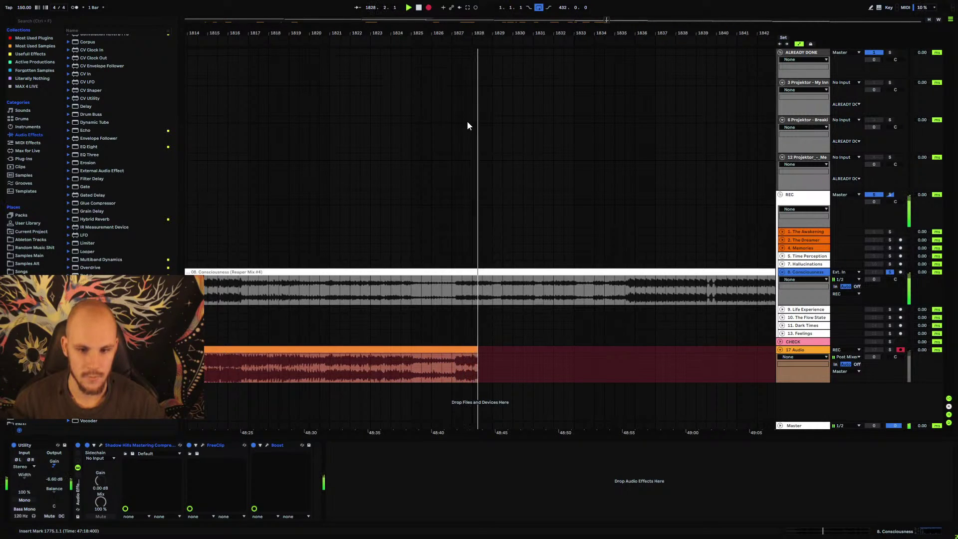
{"action": "left_click_drag", "start_coordinate": [497, 34], "coordinate": [367, 40]}
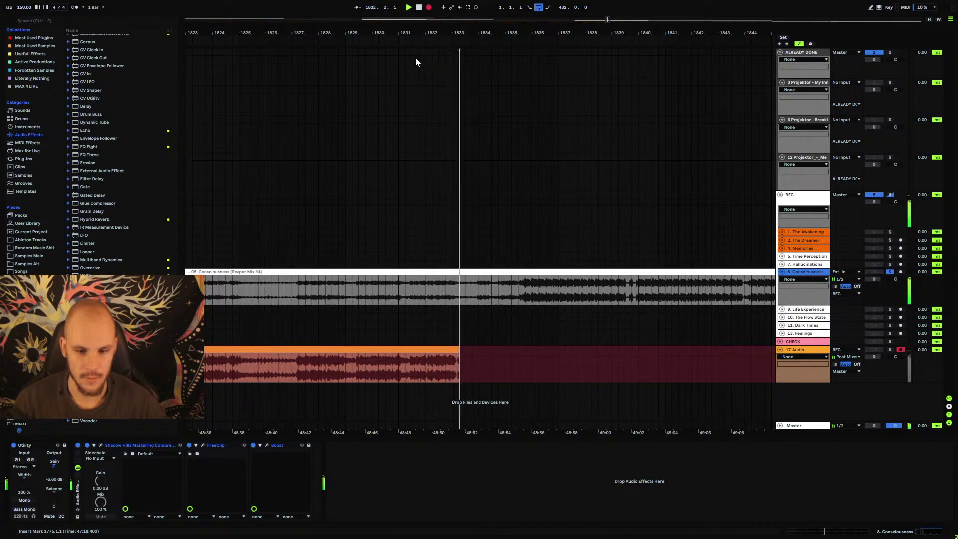
{"action": "left_click_drag", "start_coordinate": [372, 22], "coordinate": [402, 12]}
{"action": "key", "text": "F9"}
{"action": "scroll", "coordinate": [437, 180], "scroll_direction": "down", "scroll_amount": 2}
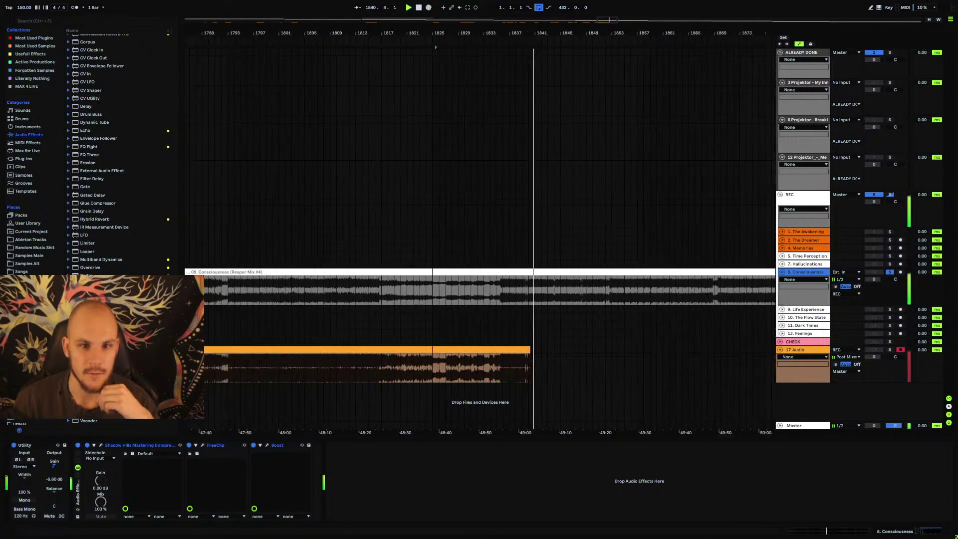
- Listen to Consciousness from bar 1837 and mark the clip's range from about bar 1793 to 1835 for comparison
{"action": "left_click", "coordinate": [500, 289]}
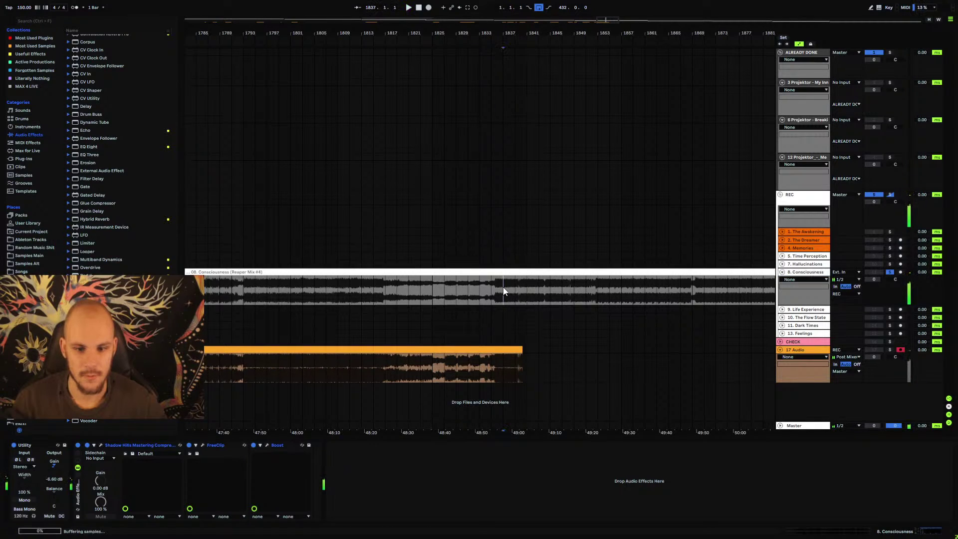
{"action": "left_click_drag", "start_coordinate": [243, 289], "coordinate": [478, 291]}
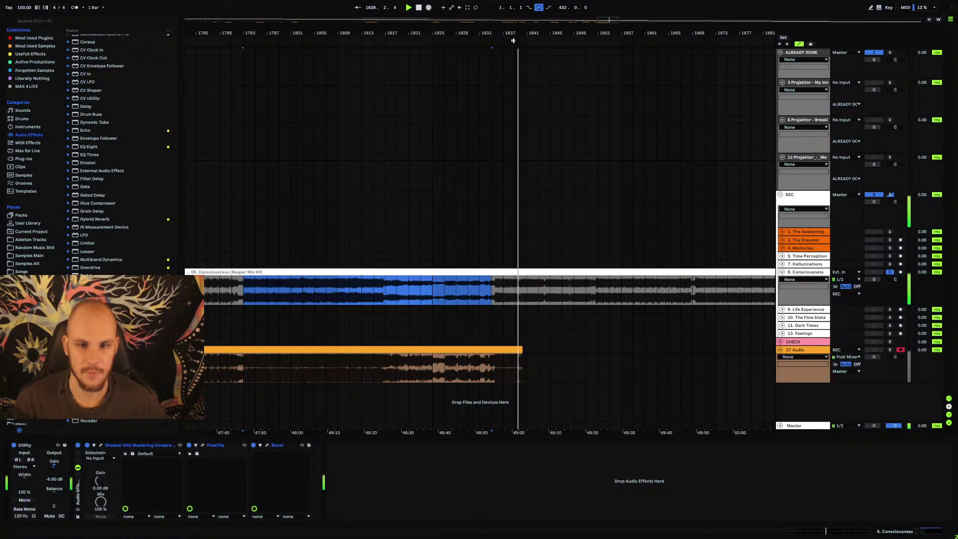
{"action": "key", "text": "plus"}
{"action": "key", "text": "plus"}
{"action": "key", "text": "plus"}
{"action": "key", "text": "minus"}
{"action": "key", "text": "minus"}
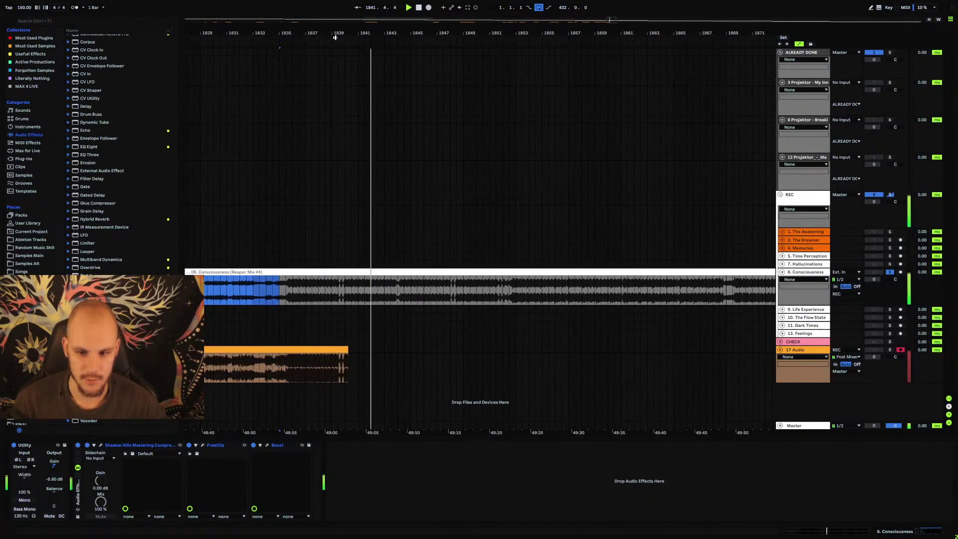
- Record another section of Consciousness onto track 17 Audio from bar 1868.3 to about bar 1888
{"action": "key", "text": "space"}
{"action": "left_click", "coordinate": [719, 286]}
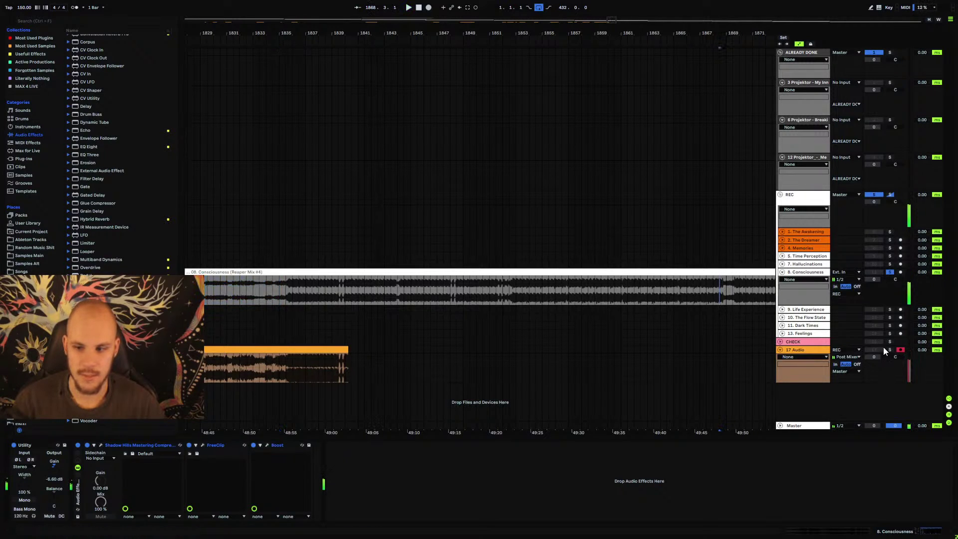
{"action": "left_click", "coordinate": [428, 7]}
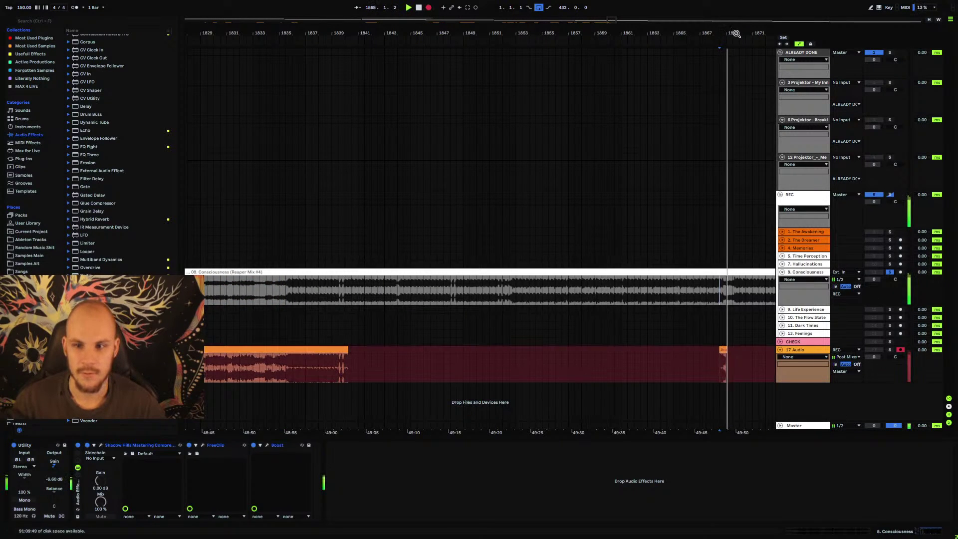
{"action": "key", "text": "plus"}
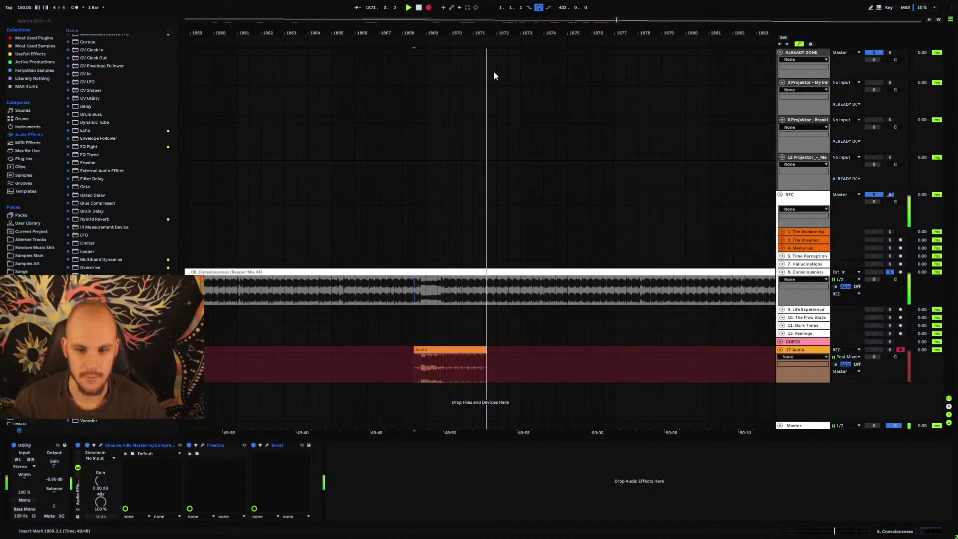
{"action": "mouse_move", "coordinate": [489, 35]}
{"action": "left_mouse_down"}
{"action": "mouse_move", "coordinate": [489, 53]}
{"action": "mouse_move", "coordinate": [490, 27]}
{"action": "left_mouse_up"}
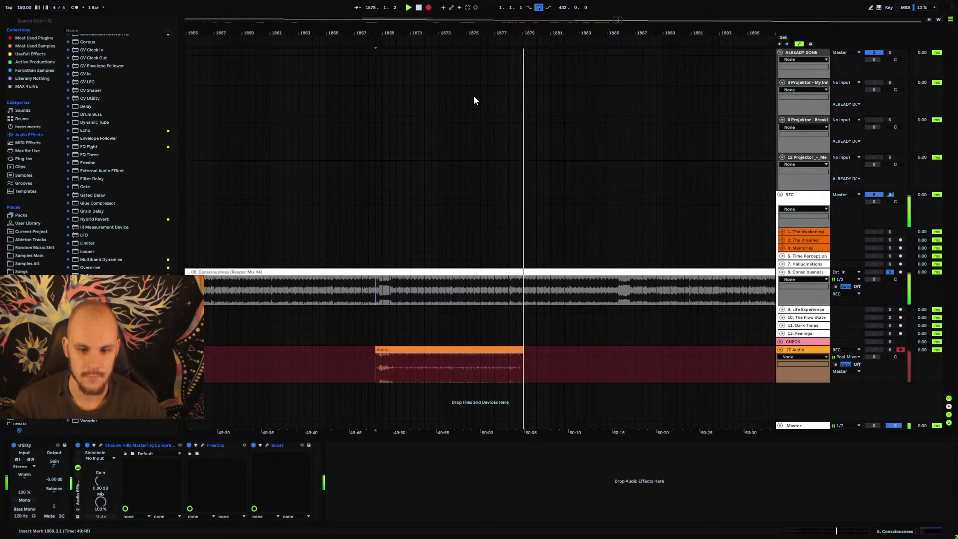
{"action": "left_click_drag", "start_coordinate": [533, 33], "coordinate": [507, 23]}
{"action": "key", "text": "space"}
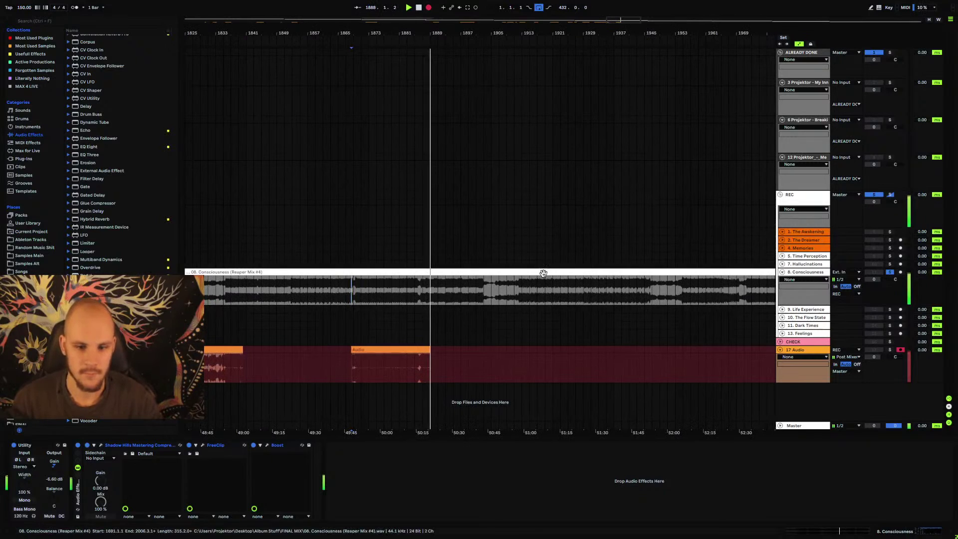
- Record a further section of Consciousness onto track 17 Audio from bar 1919.3 to about bar 1930
{"action": "left_click", "coordinate": [478, 292]}
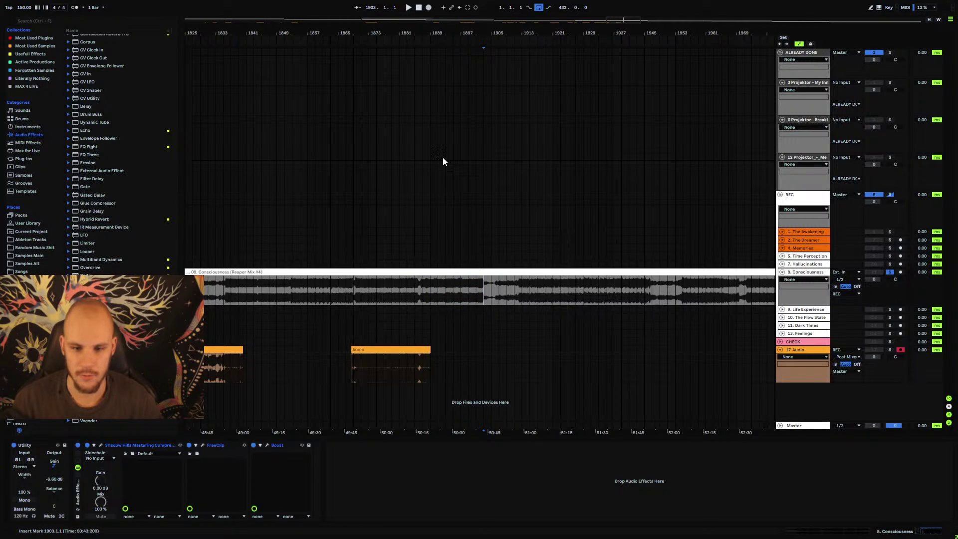
{"action": "left_click_drag", "start_coordinate": [551, 40], "coordinate": [371, 97]}
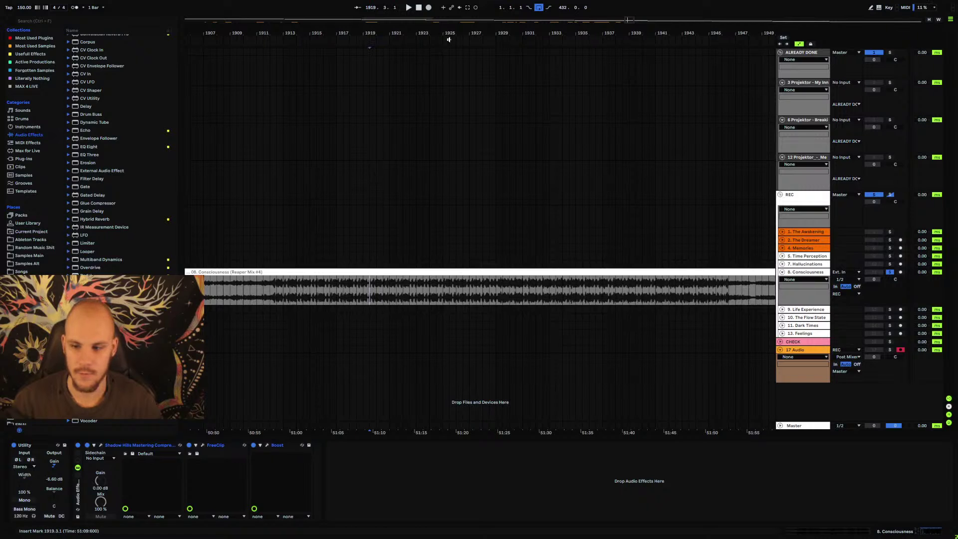
{"action": "left_click", "coordinate": [428, 7]}
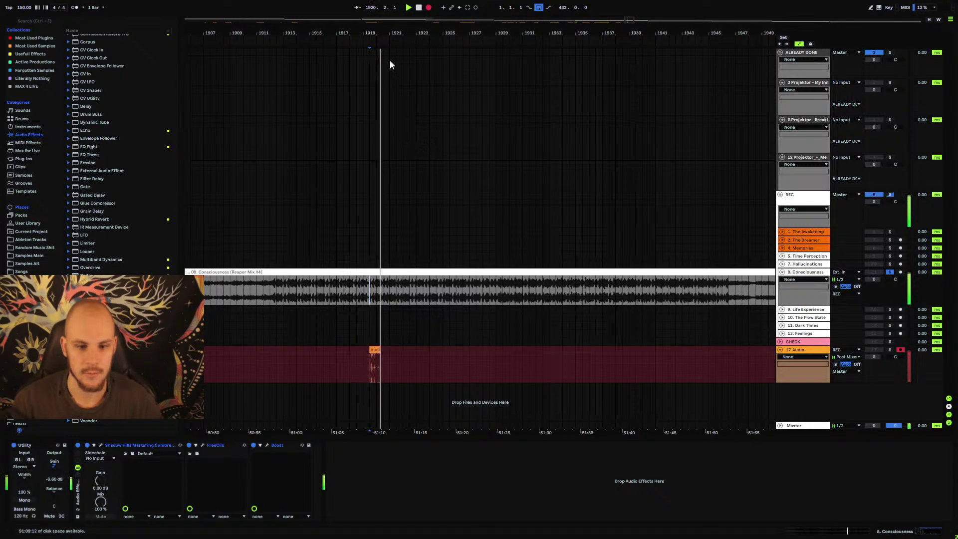
{"action": "left_click_drag", "start_coordinate": [385, 40], "coordinate": [427, 33]}
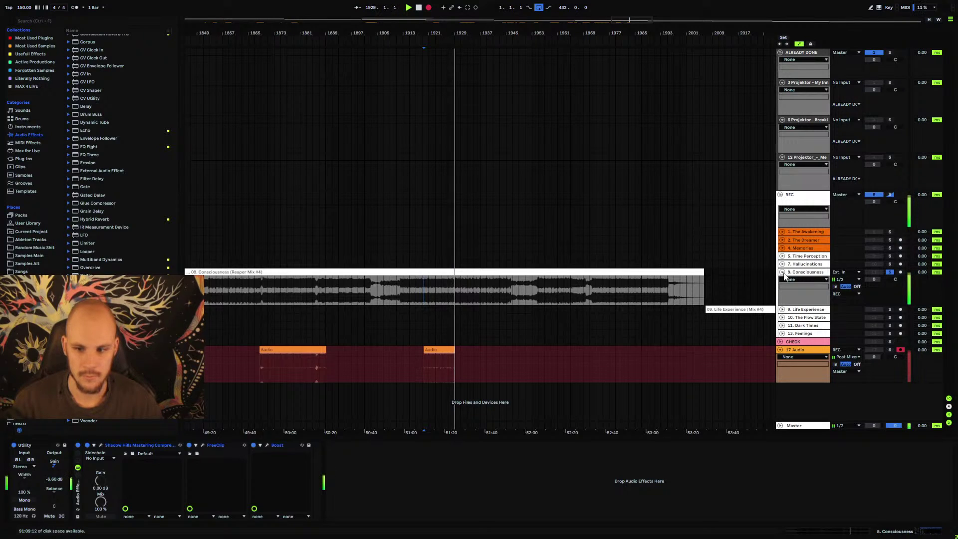
{"action": "key", "text": "space"}
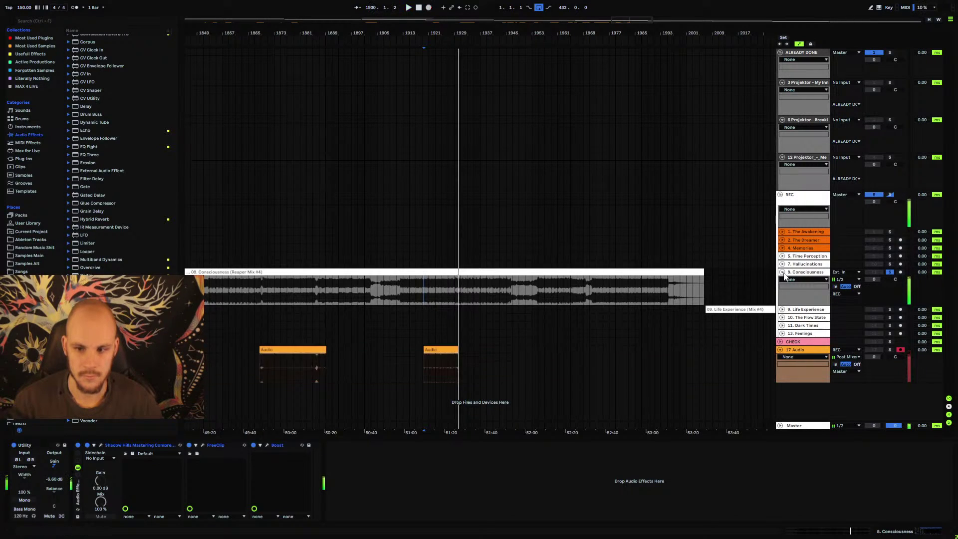
- Fold 8. Consciousness, unfold 9. Life Experience, and copy the mastering Audio Effect Rack from Consciousness to after the Utility on Life Experience
{"action": "left_click", "coordinate": [782, 271]}
{"action": "left_click", "coordinate": [781, 279]}
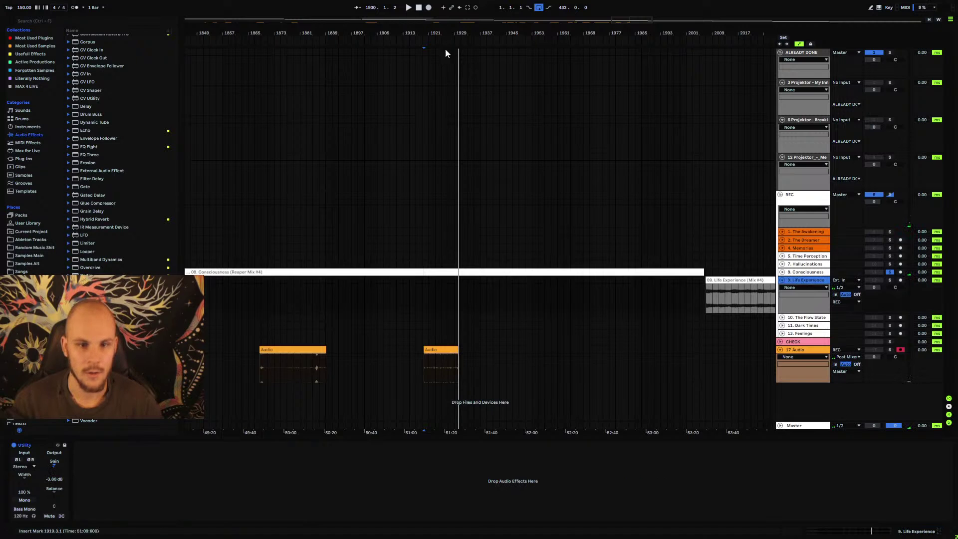
{"action": "left_click_drag", "start_coordinate": [446, 33], "coordinate": [465, 6]}
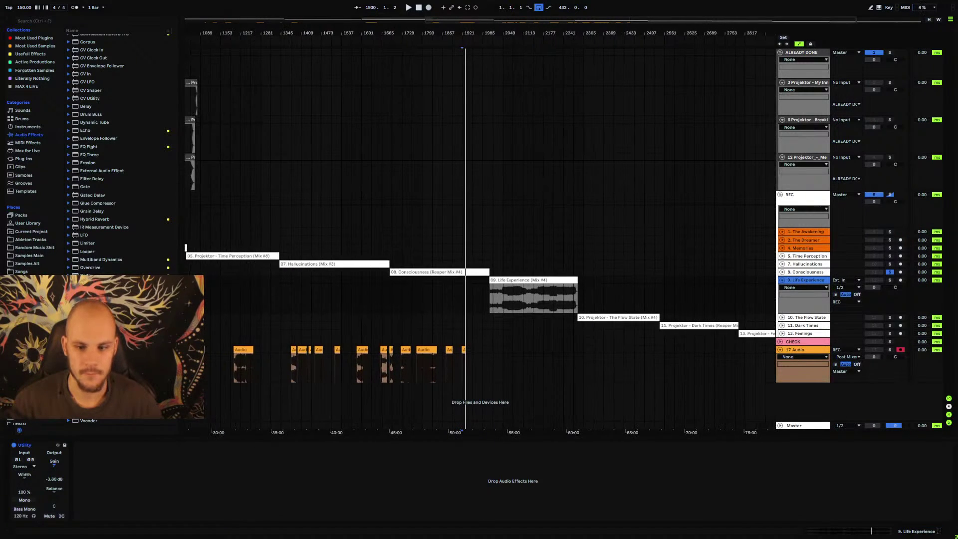
{"action": "left_click", "coordinate": [805, 272]}
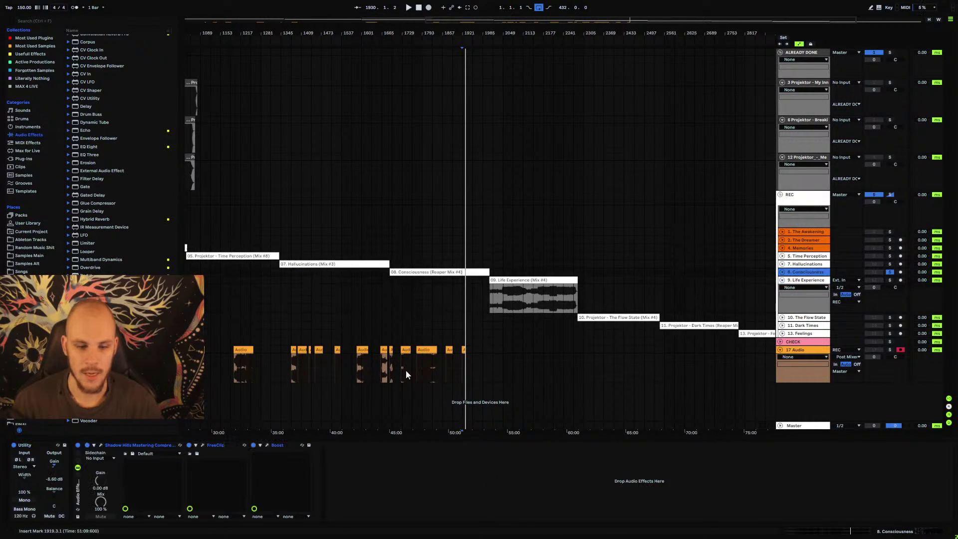
{"action": "left_click", "coordinate": [80, 492]}
{"action": "left_click", "coordinate": [807, 280]}
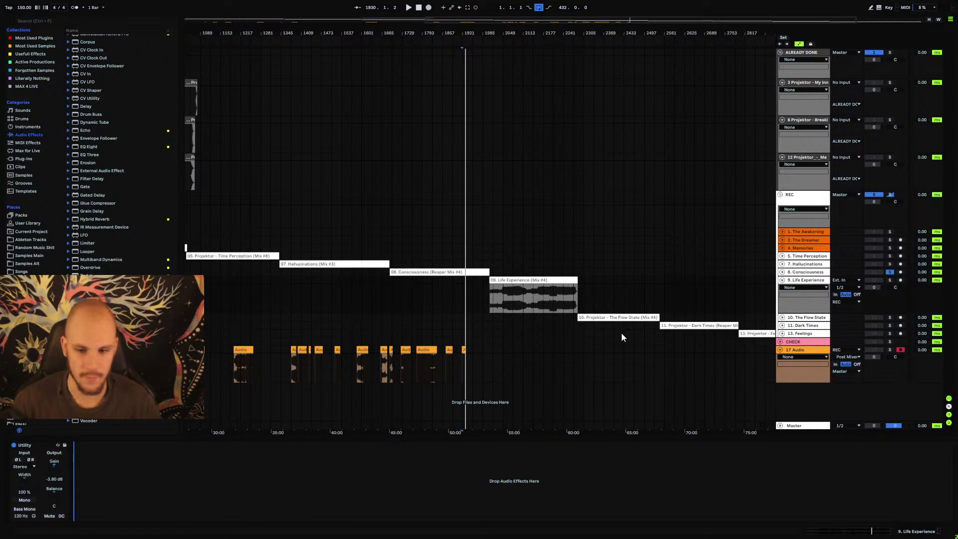
{"action": "key", "text": "ctrl+v"}
- Solo 9. Life Experience in place of 8. Consciousness and set the start position to the beginning of its clip at bar 2007
{"action": "left_click", "coordinate": [502, 294]}
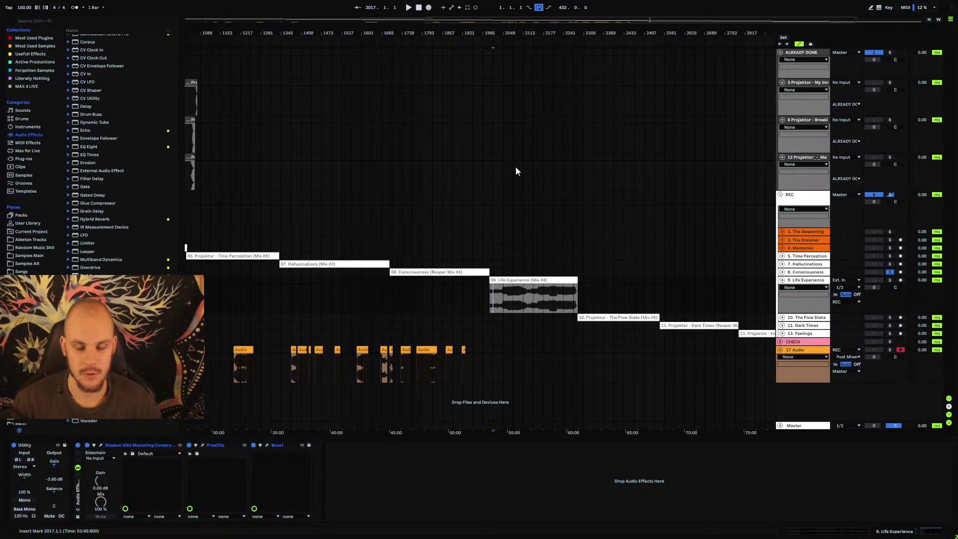
{"action": "left_click_drag", "start_coordinate": [505, 34], "coordinate": [505, 75]}
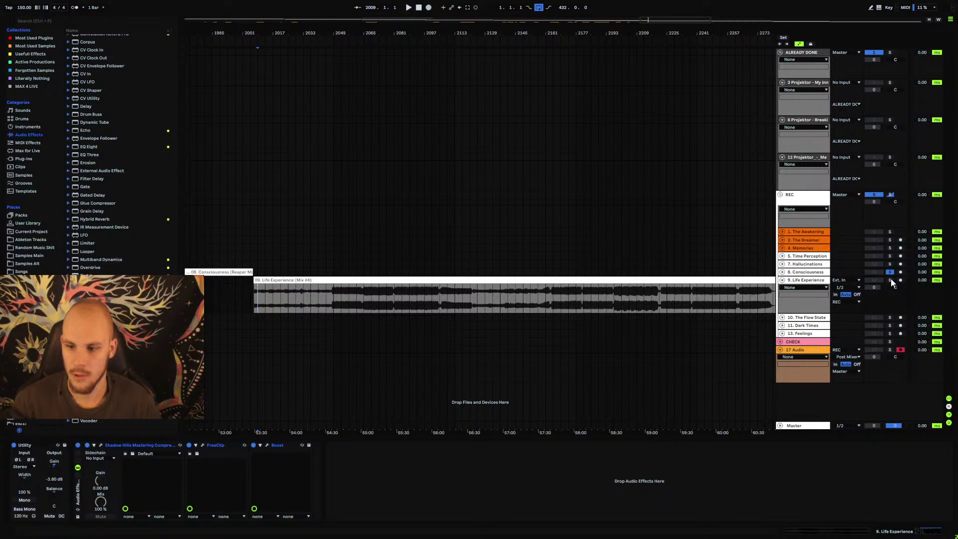
{"action": "left_click", "coordinate": [254, 290]}
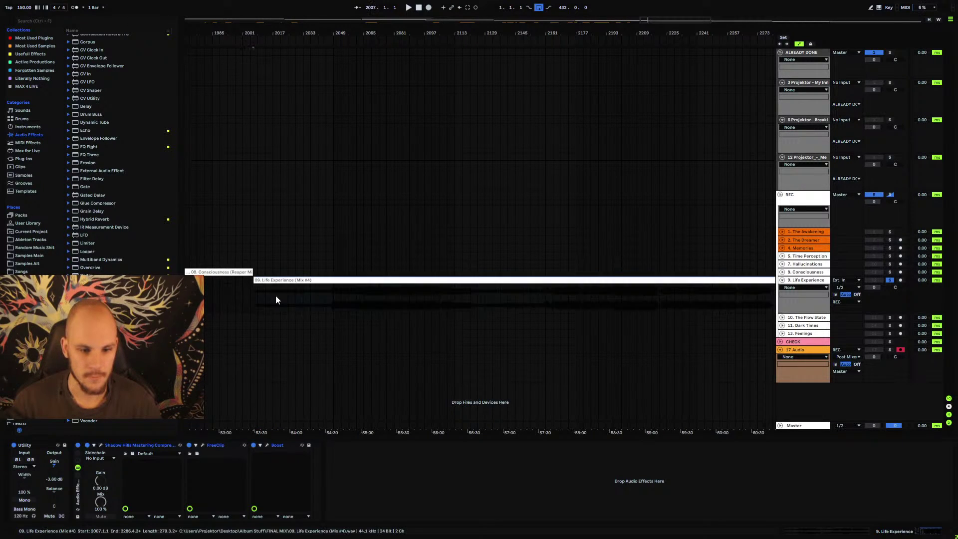
{"action": "left_click", "coordinate": [427, 301]}
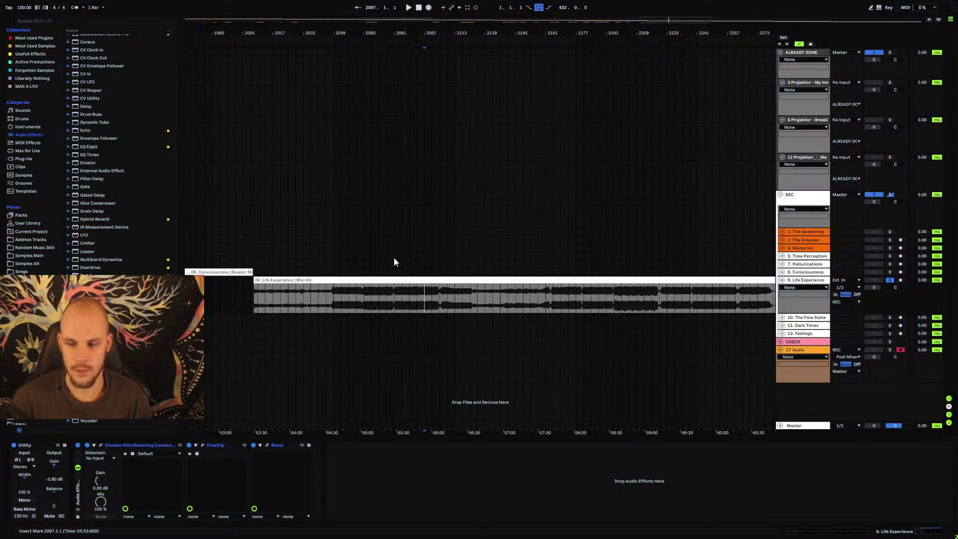
{"action": "left_click", "coordinate": [260, 280]}
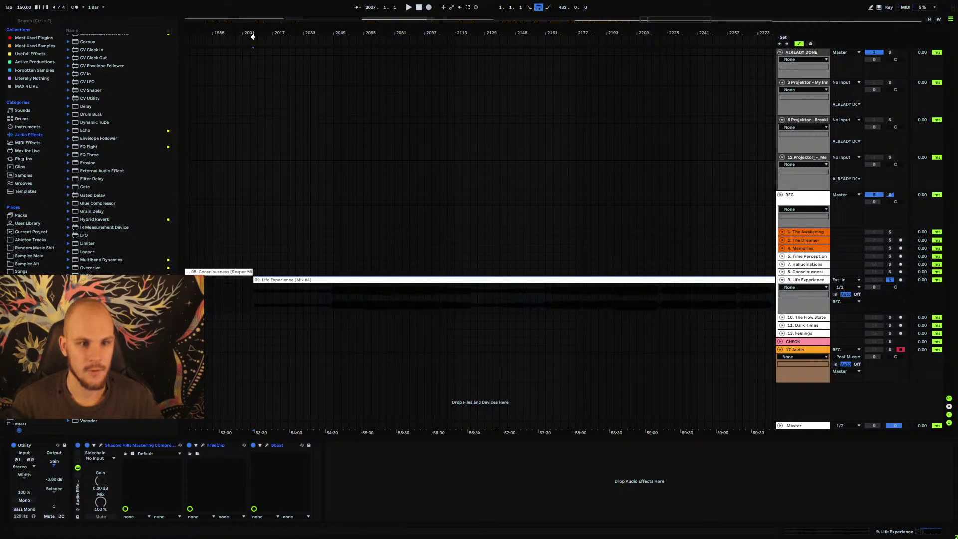
{"action": "left_click_drag", "start_coordinate": [253, 36], "coordinate": [358, 117]}
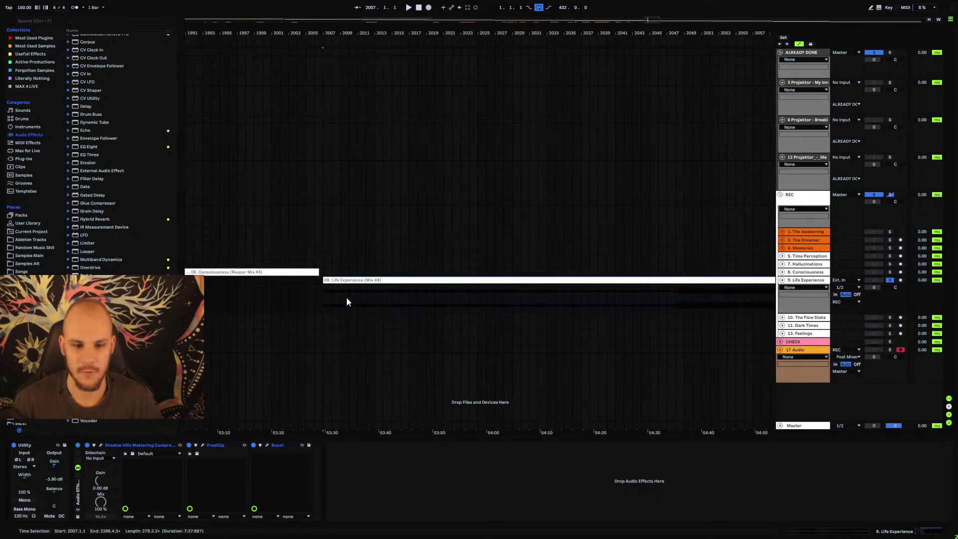
{"action": "left_click", "coordinate": [330, 295]}
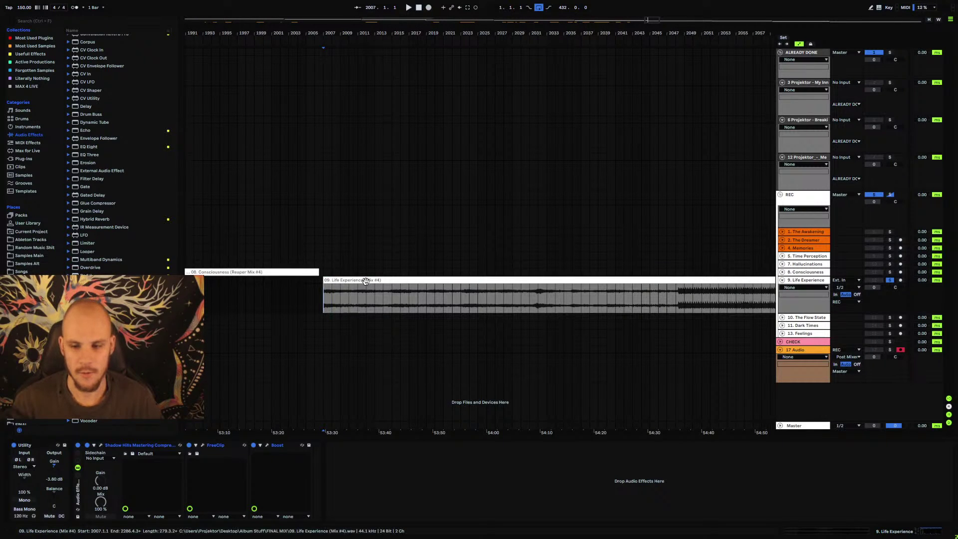
- Record the opening of Life Experience onto track 17 Audio, starting at bar 2007
{"action": "left_click_drag", "start_coordinate": [348, 35], "coordinate": [285, 10]}
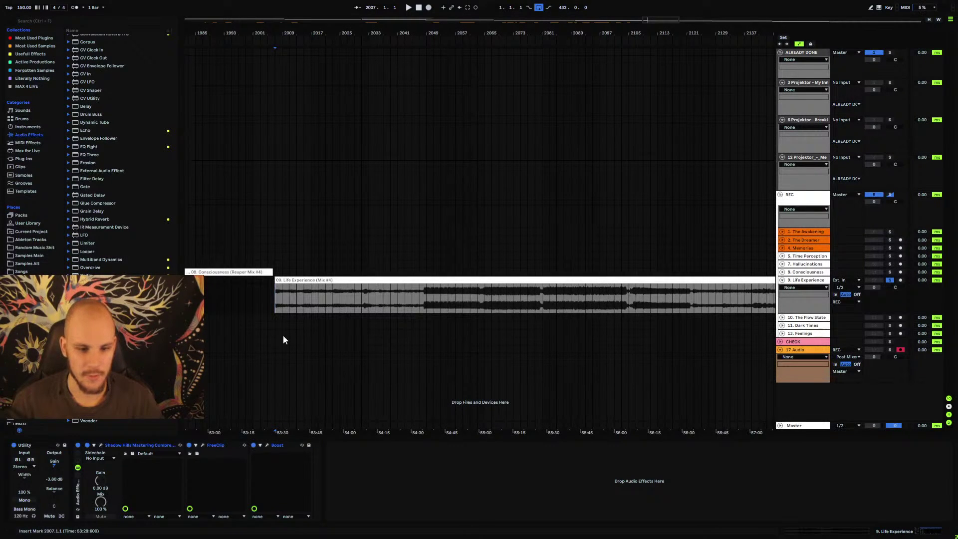
{"action": "left_click", "coordinate": [275, 351]}
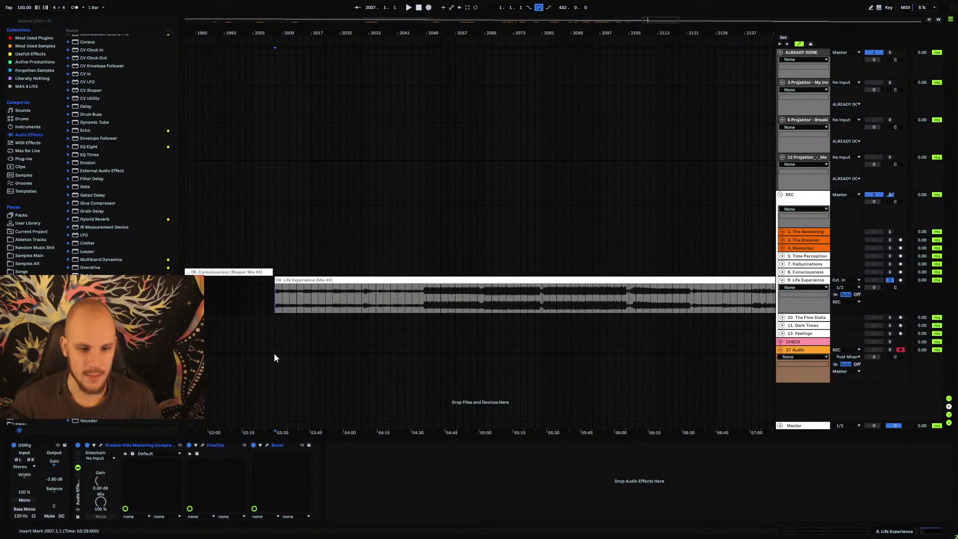
{"action": "left_click", "coordinate": [429, 7]}
{"action": "left_click_drag", "start_coordinate": [277, 34], "coordinate": [310, 34]}
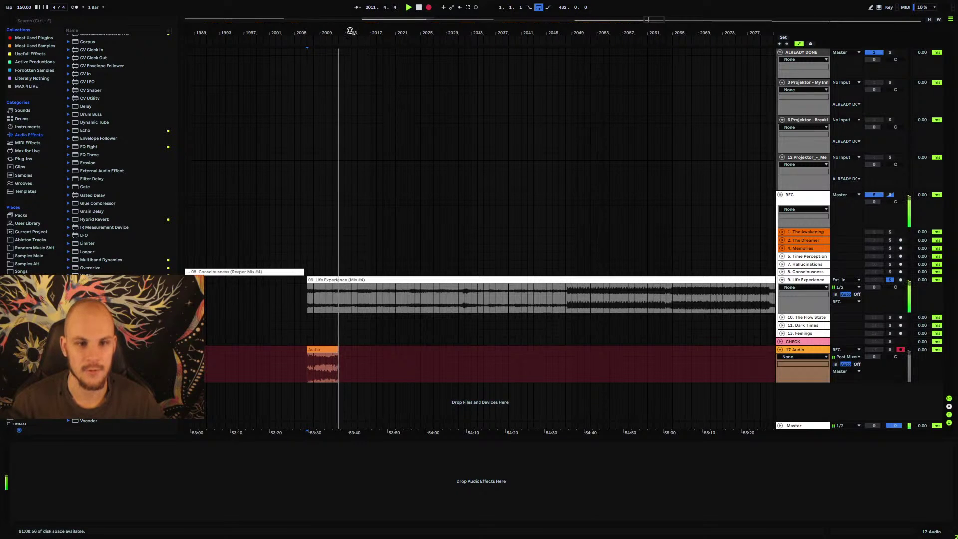
{"action": "left_click_drag", "start_coordinate": [310, 35], "coordinate": [433, 32]}
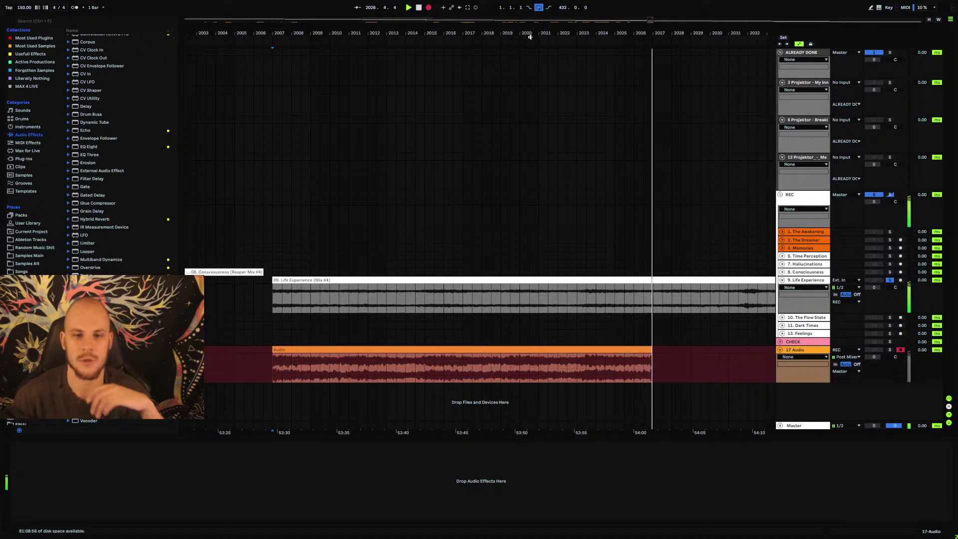
{"action": "scroll", "coordinate": [404, 349], "scroll_direction": "down", "scroll_amount": 3}
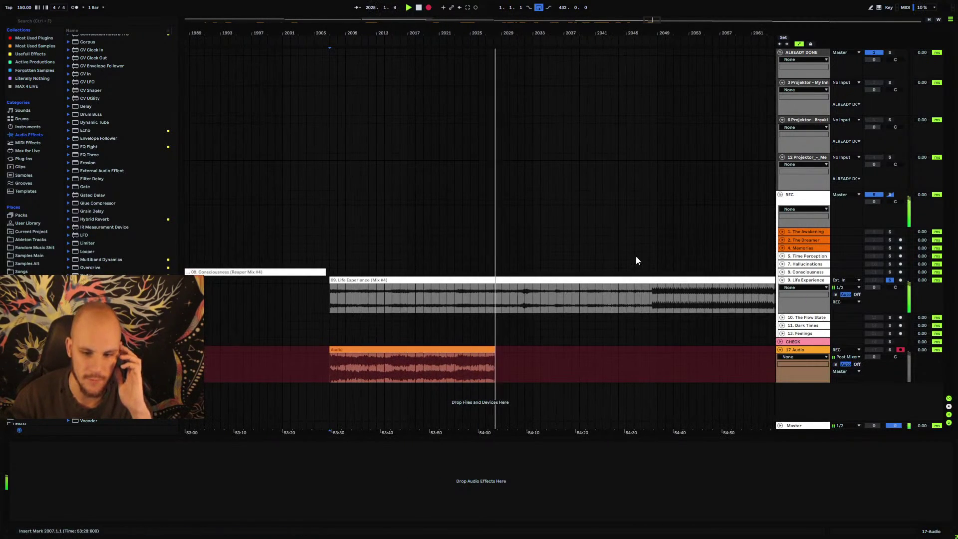
- End the recording at about bar 2030 and compare Life Experience with its mastering rack switched off and on
{"action": "left_click", "coordinate": [517, 295]}
{"action": "key", "text": "F9"}
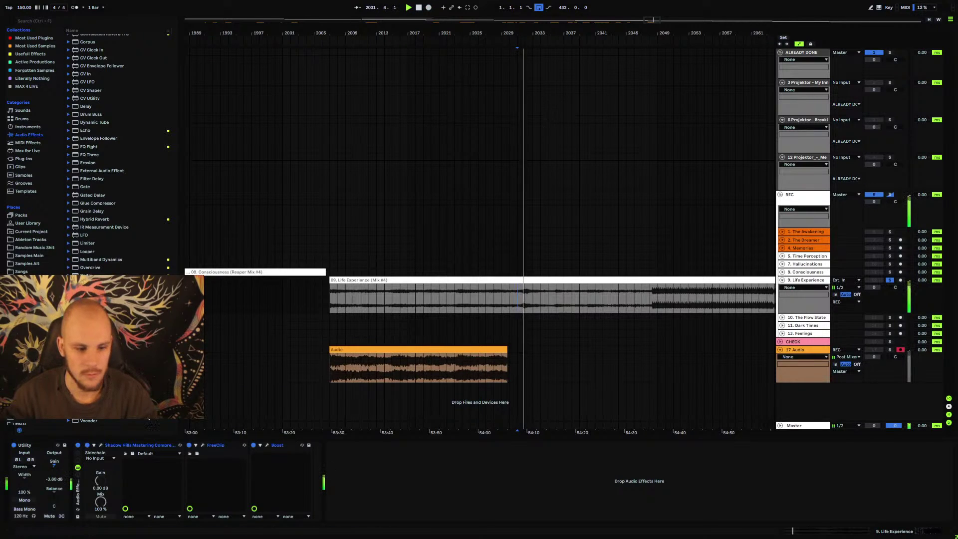
{"action": "left_click", "coordinate": [79, 445]}
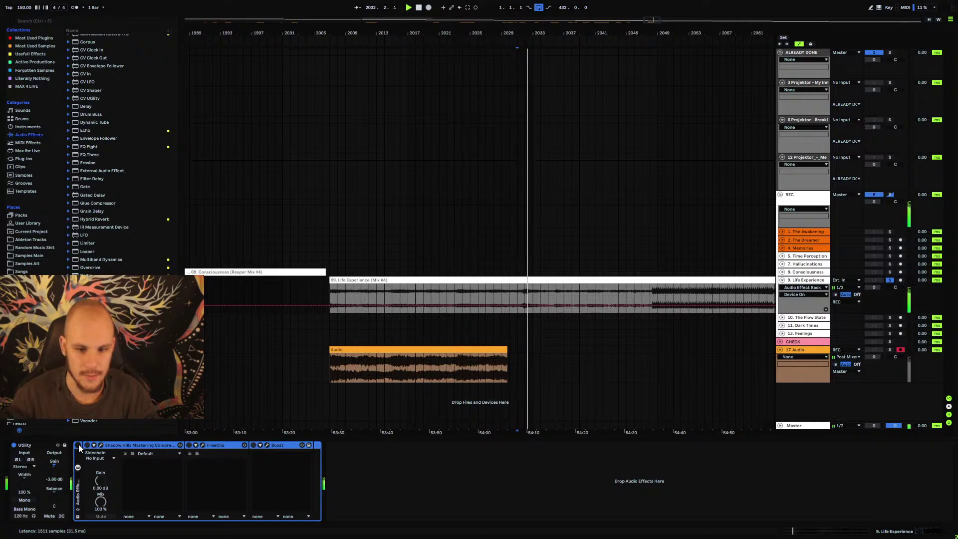
{"action": "left_click", "coordinate": [79, 445]}
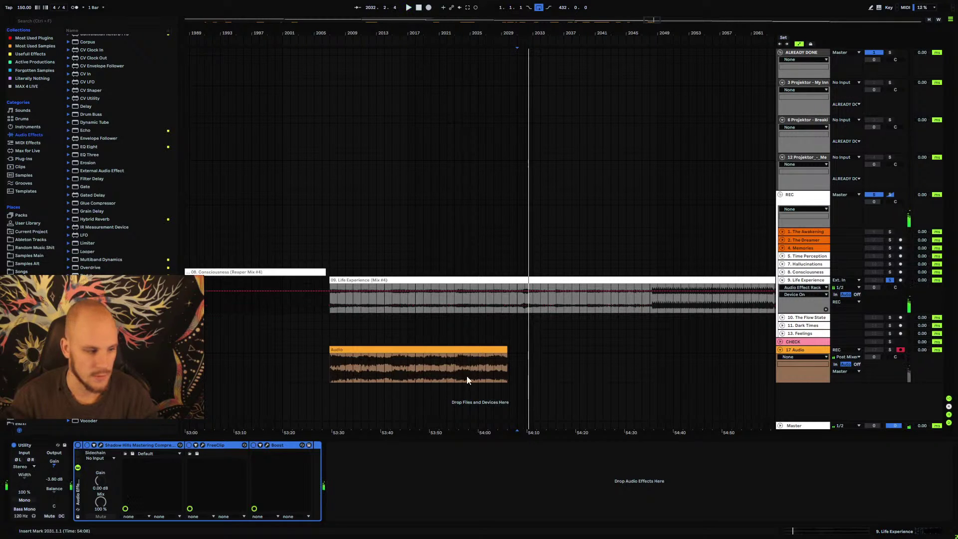
- Record a short section of Life Experience onto track 17 Audio from bar 2031 to about bar 2033
{"action": "left_click", "coordinate": [518, 301]}
{"action": "key", "text": "space"}
{"action": "left_click", "coordinate": [428, 8]}
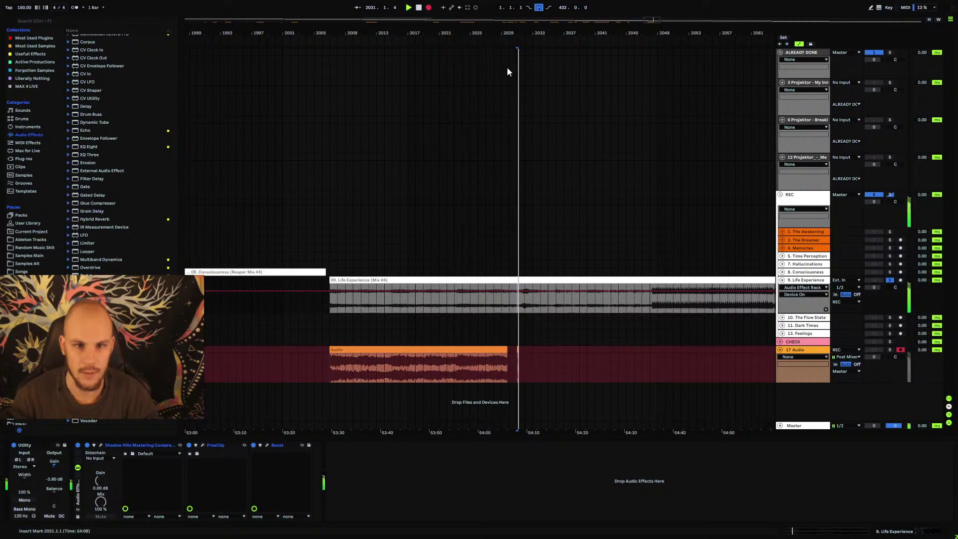
{"action": "key", "text": "minus"}
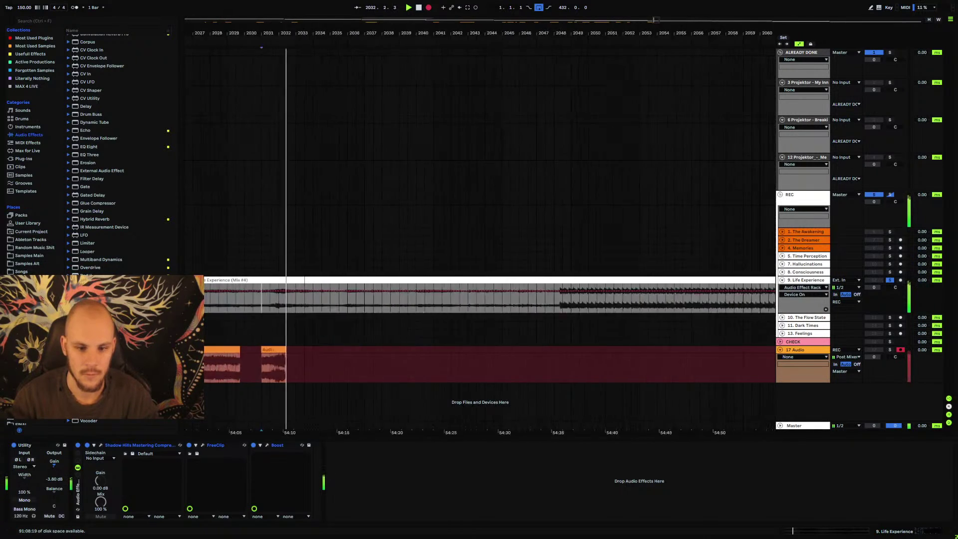
{"action": "key", "text": "space"}
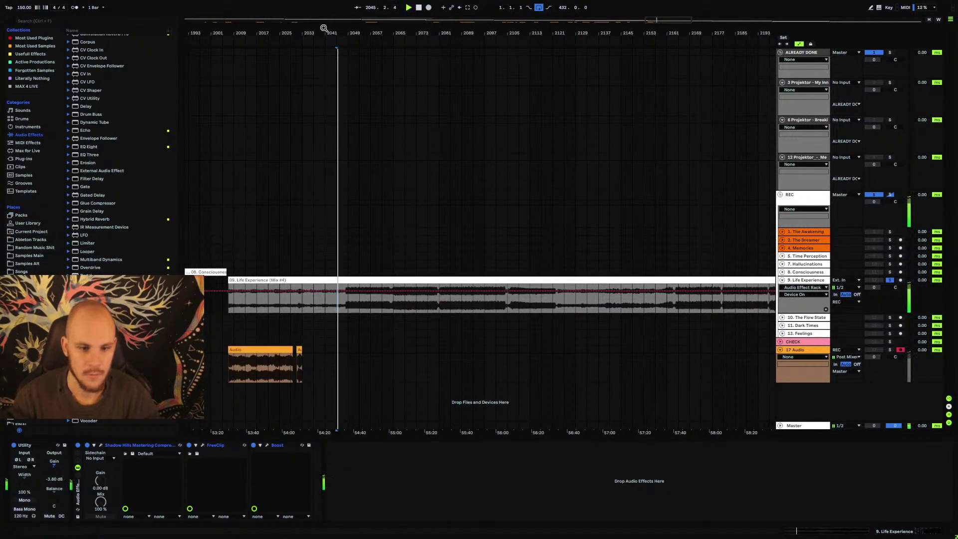
- Record the louder section of Life Experience onto track 17 Audio from bar 2045 to about bar 2074
{"action": "left_click", "coordinate": [427, 9]}
{"action": "left_click_drag", "start_coordinate": [341, 33], "coordinate": [300, 34]}
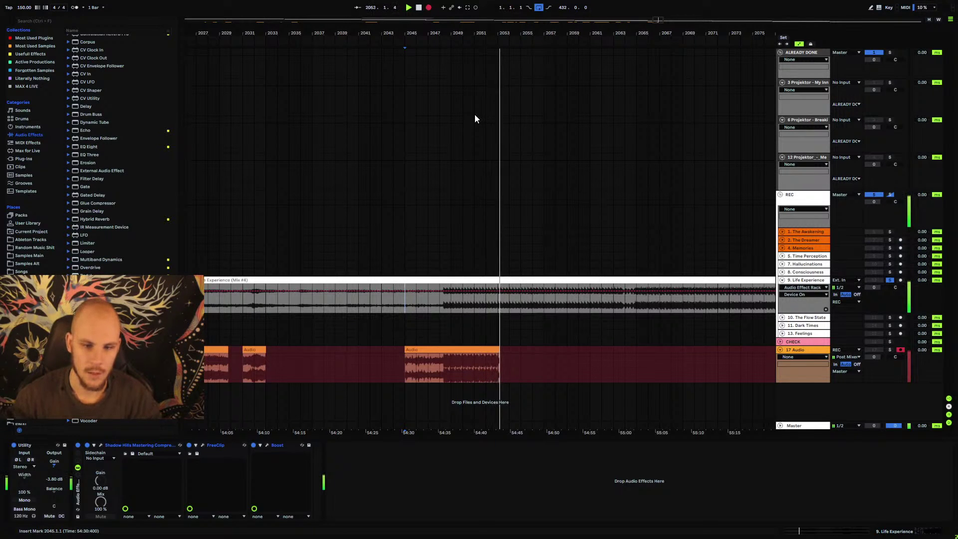
{"action": "left_click_drag", "start_coordinate": [479, 33], "coordinate": [539, 37]}
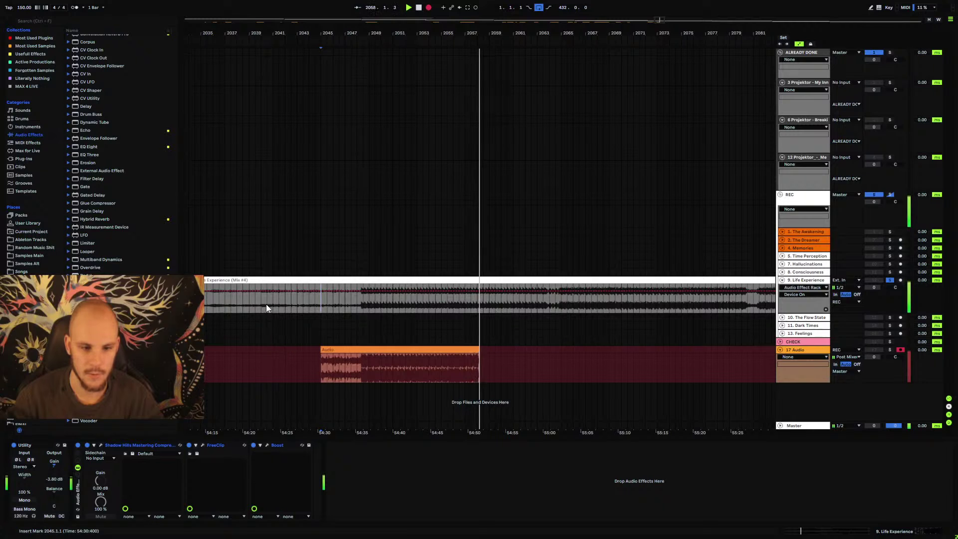
{"action": "left_click_drag", "start_coordinate": [436, 44], "coordinate": [417, 33]}
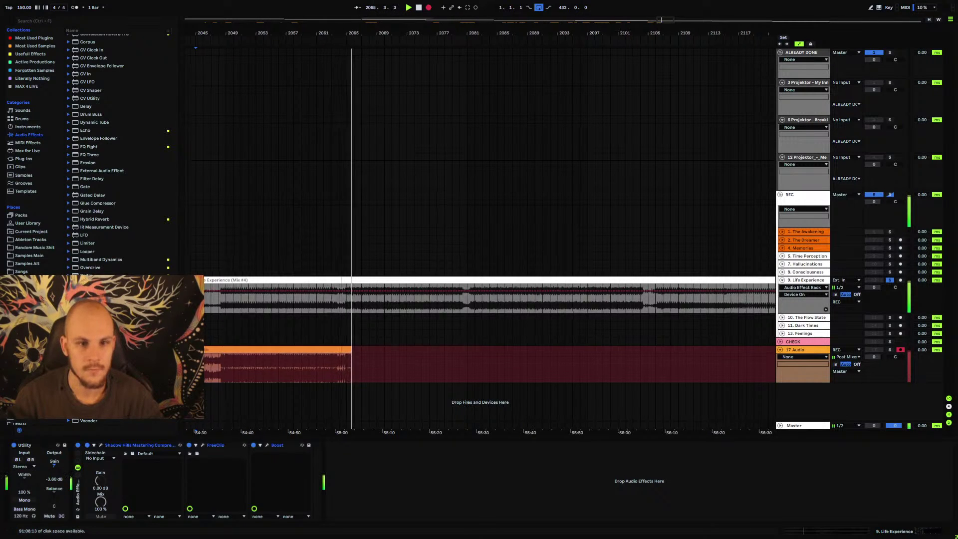
{"action": "mouse_move", "coordinate": [349, 50]}
{"action": "left_mouse_down"}
{"action": "mouse_move", "coordinate": [344, 130]}
{"action": "mouse_move", "coordinate": [349, 50]}
{"action": "left_mouse_up"}
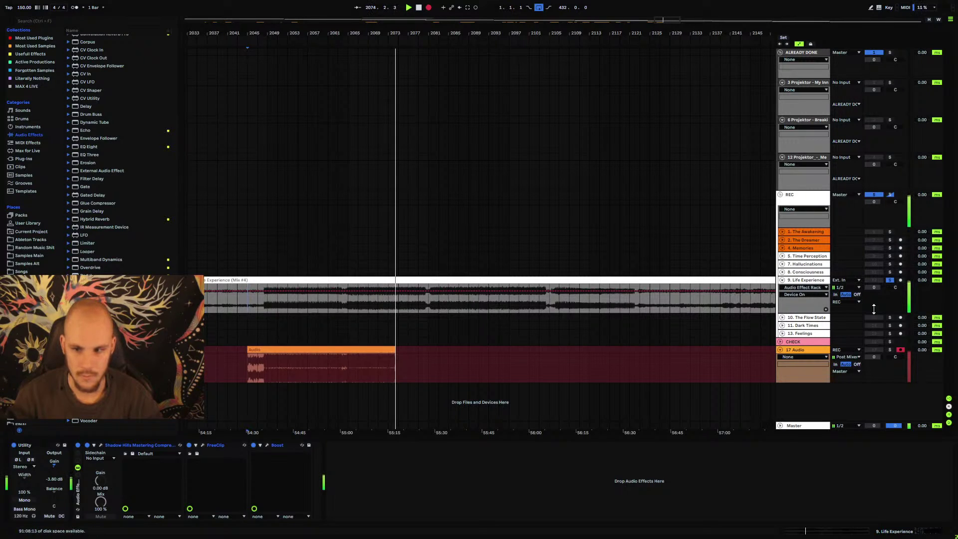
{"action": "key", "text": "space"}
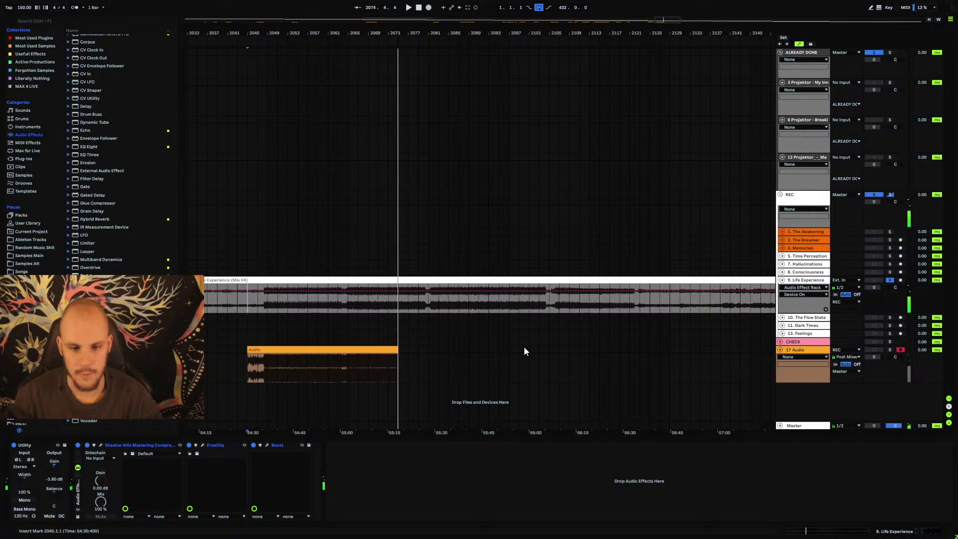
- Record a short sample of Life Experience onto track 17 Audio from bar 2091 to about bar 2093
{"action": "left_click", "coordinate": [782, 280]}
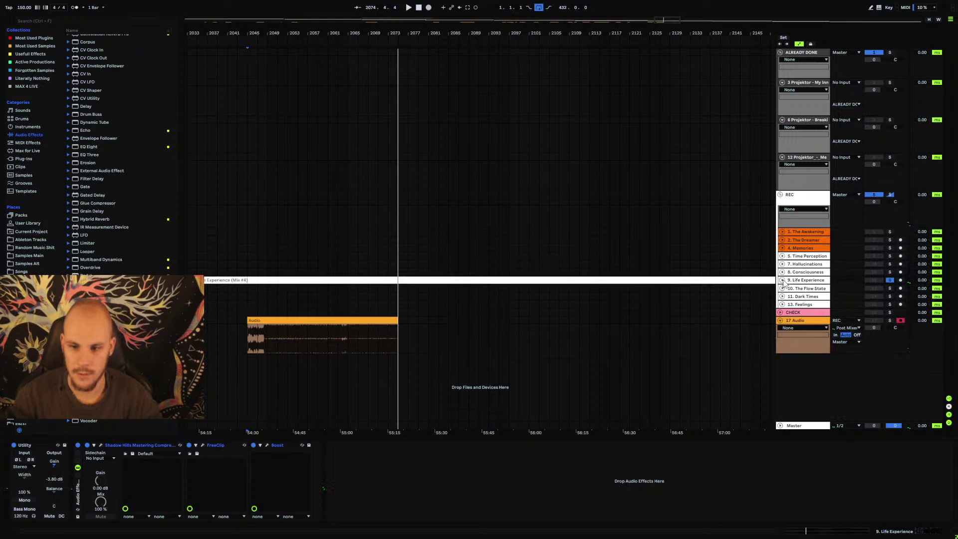
{"action": "left_click", "coordinate": [782, 280]}
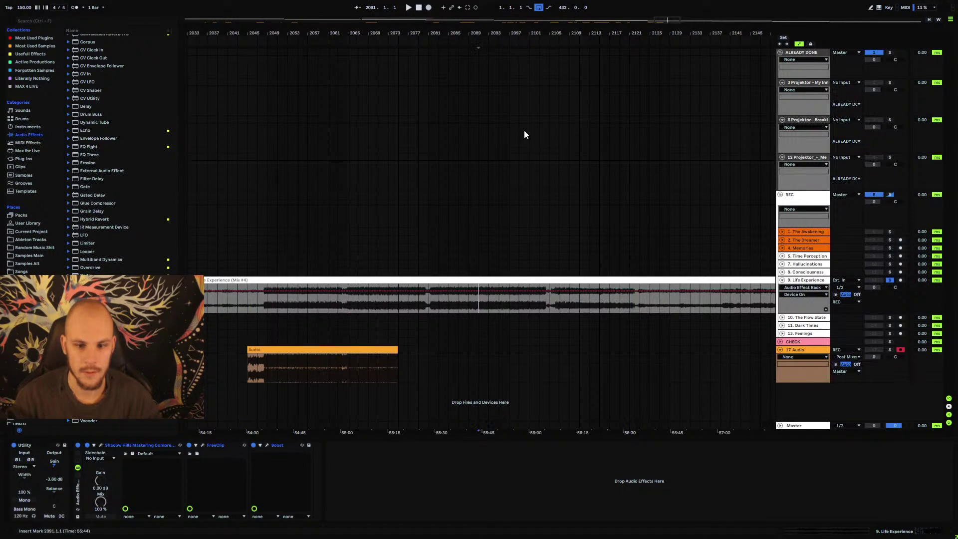
{"action": "left_click", "coordinate": [428, 7]}
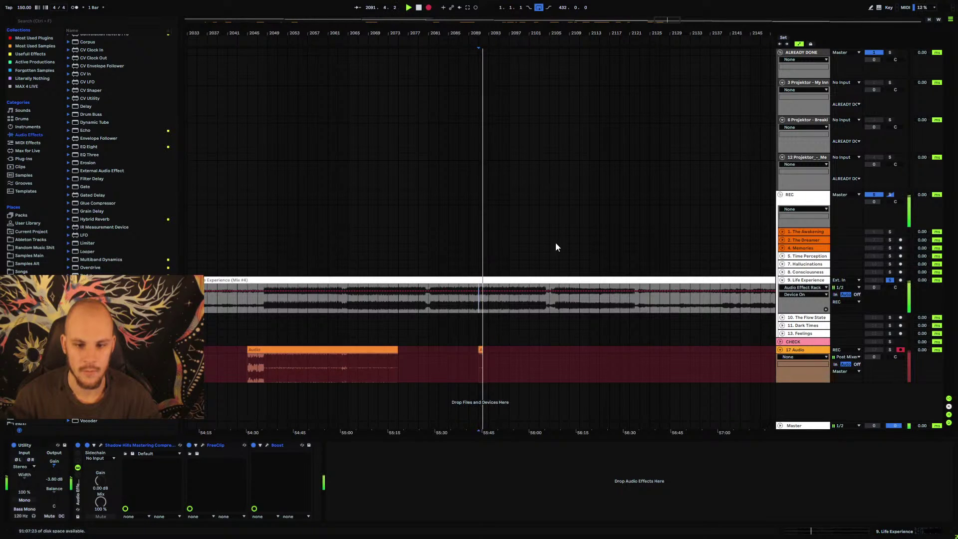
{"action": "key", "text": "space"}
- Record another brief sample of Life Experience from bar 2107 to about bar 2108, and move the start position to bar 2121
{"action": "left_click", "coordinate": [559, 302]}
{"action": "left_click", "coordinate": [428, 8]}
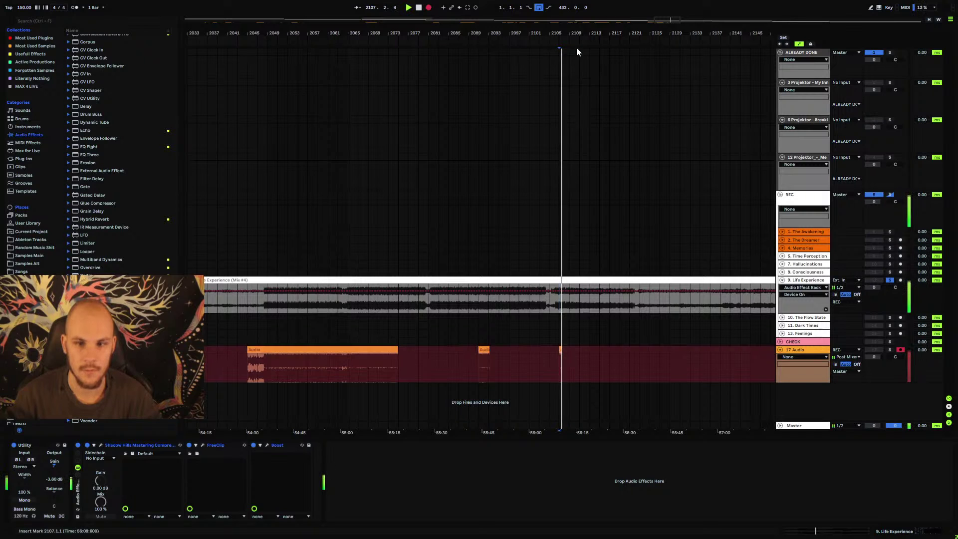
{"action": "left_click_drag", "start_coordinate": [576, 36], "coordinate": [439, 46]}
{"action": "left_click", "coordinate": [498, 291]}
{"action": "key", "text": "space"}
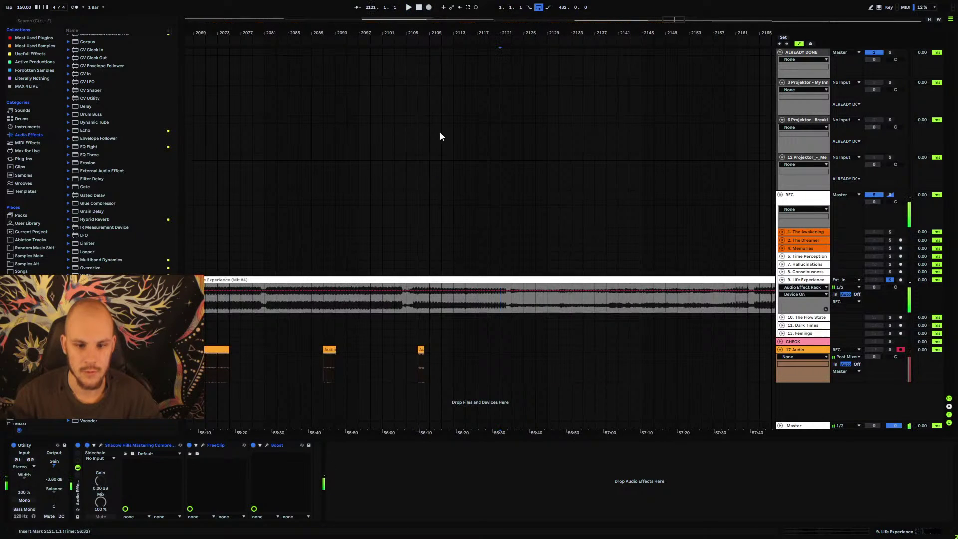
- Record Life Experience onto track 17 Audio from bar 2121 to about bar 2173
{"action": "left_click", "coordinate": [429, 7]}
{"action": "left_click_drag", "start_coordinate": [507, 36], "coordinate": [590, 33]}
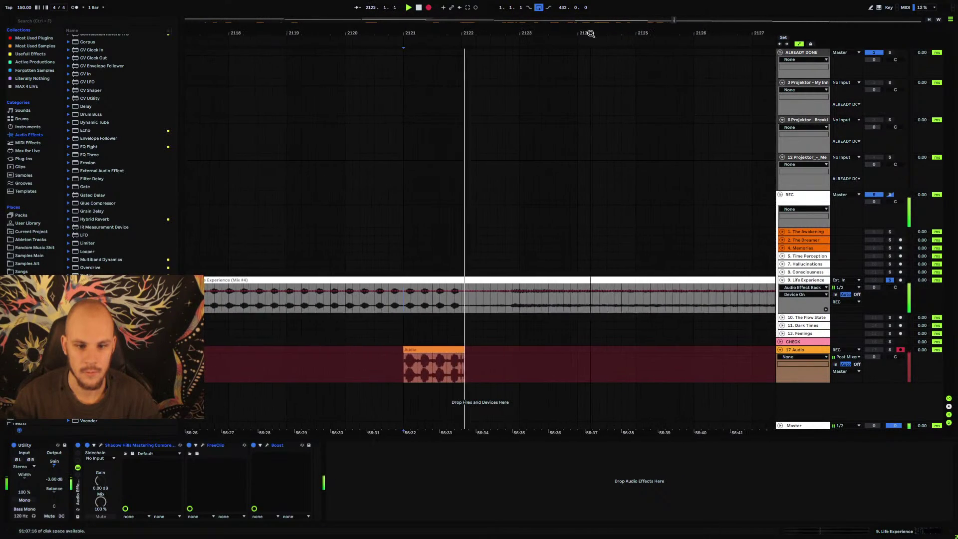
{"action": "left_click_drag", "start_coordinate": [474, 34], "coordinate": [436, 43]}
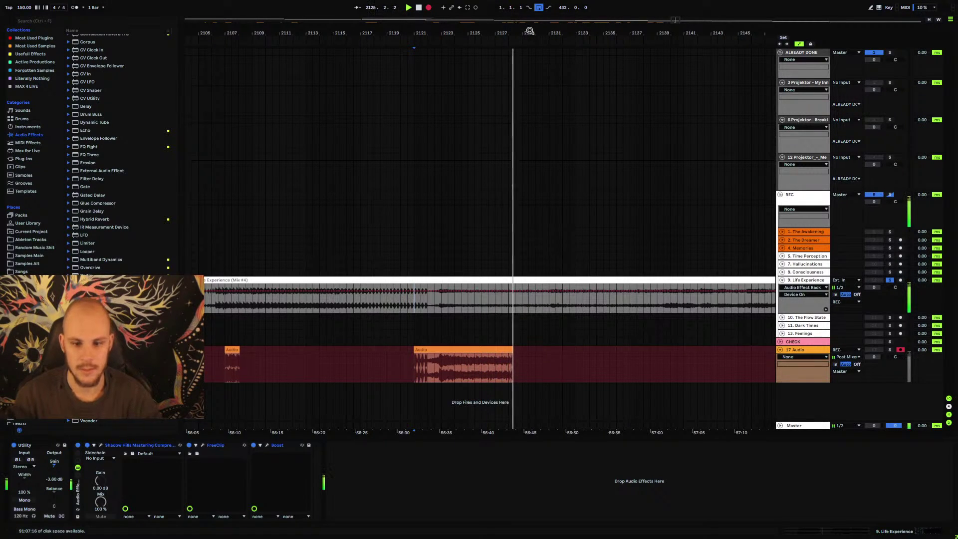
{"action": "mouse_move", "coordinate": [529, 31]}
{"action": "left_mouse_down"}
{"action": "mouse_move", "coordinate": [529, 21]}
{"action": "mouse_move", "coordinate": [529, 31]}
{"action": "left_mouse_up"}
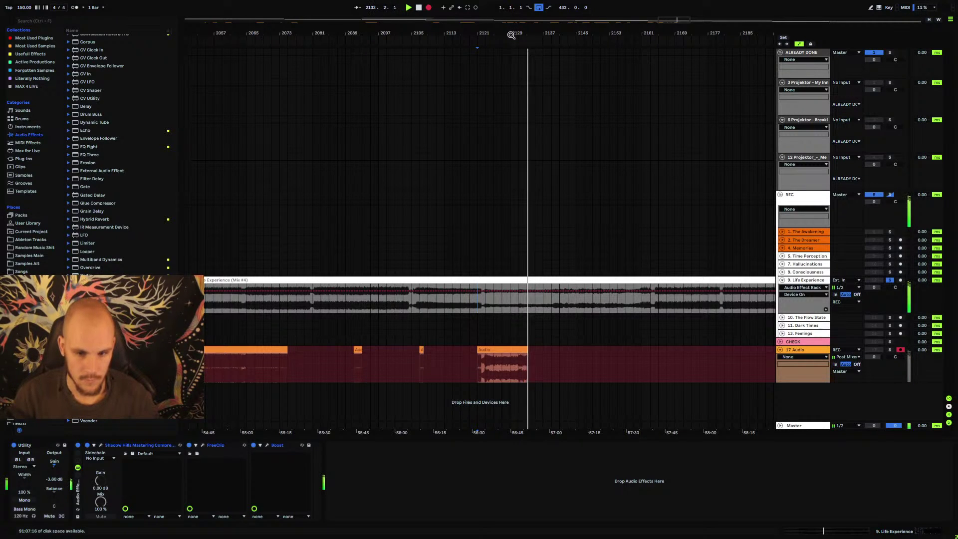
{"action": "left_click_drag", "start_coordinate": [509, 33], "coordinate": [229, 330]}
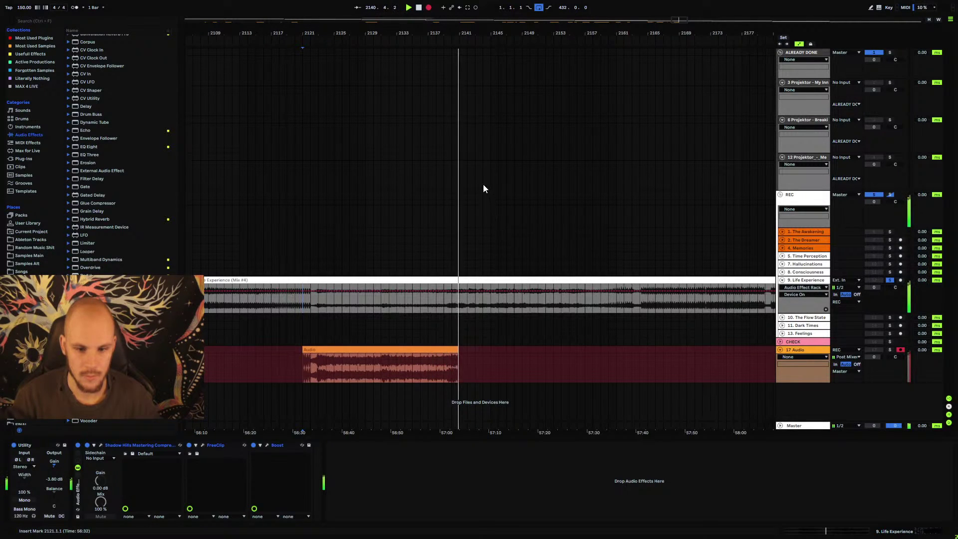
{"action": "left_click_drag", "start_coordinate": [464, 34], "coordinate": [380, 33]}
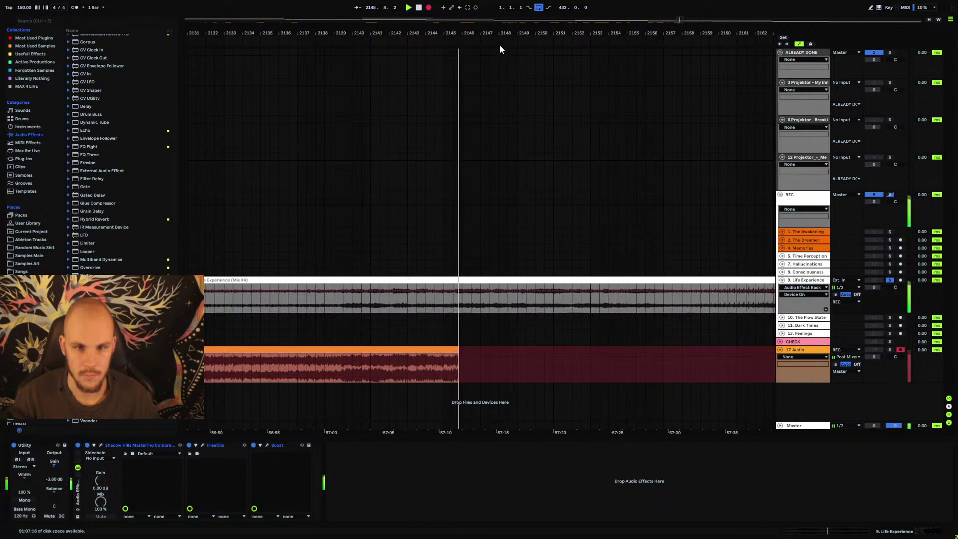
{"action": "left_click_drag", "start_coordinate": [500, 33], "coordinate": [549, 38]}
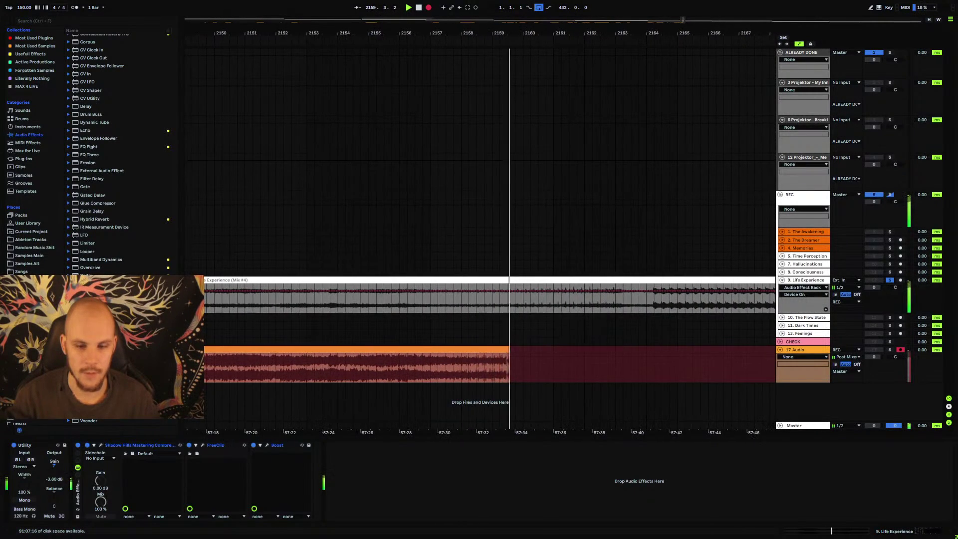
{"action": "left_click_drag", "start_coordinate": [456, 38], "coordinate": [449, 34]}
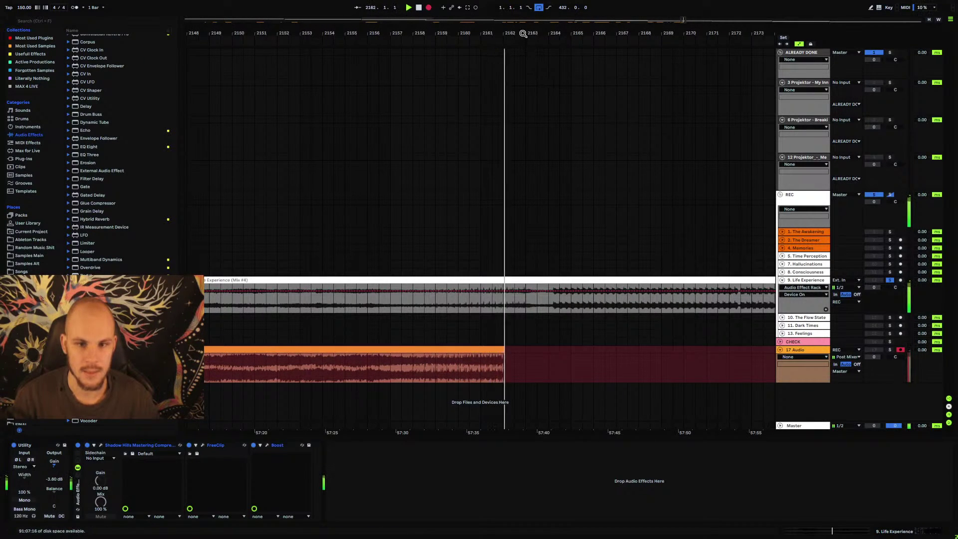
{"action": "left_click_drag", "start_coordinate": [524, 35], "coordinate": [444, 34]}
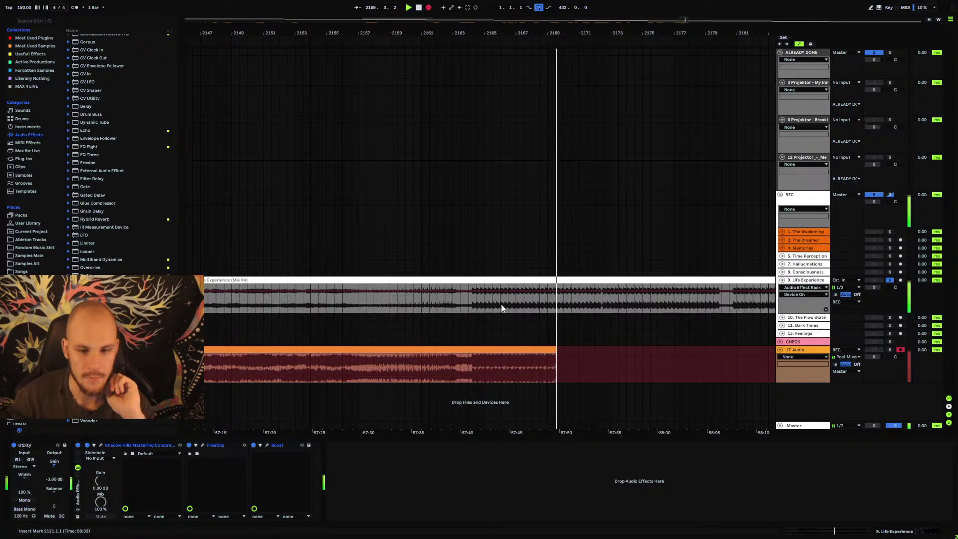
{"action": "left_click_drag", "start_coordinate": [579, 45], "coordinate": [578, 30]}
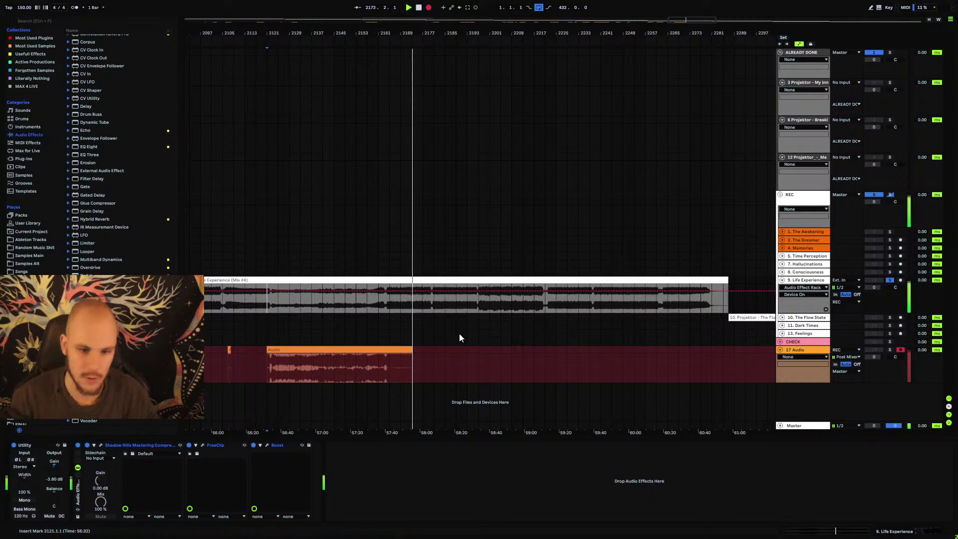
{"action": "key", "text": "space"}
- Spot-check the remaining part of Life Experience by playing short passages at several points from bar 2189 to bar 2241
{"action": "left_click", "coordinate": [455, 304]}
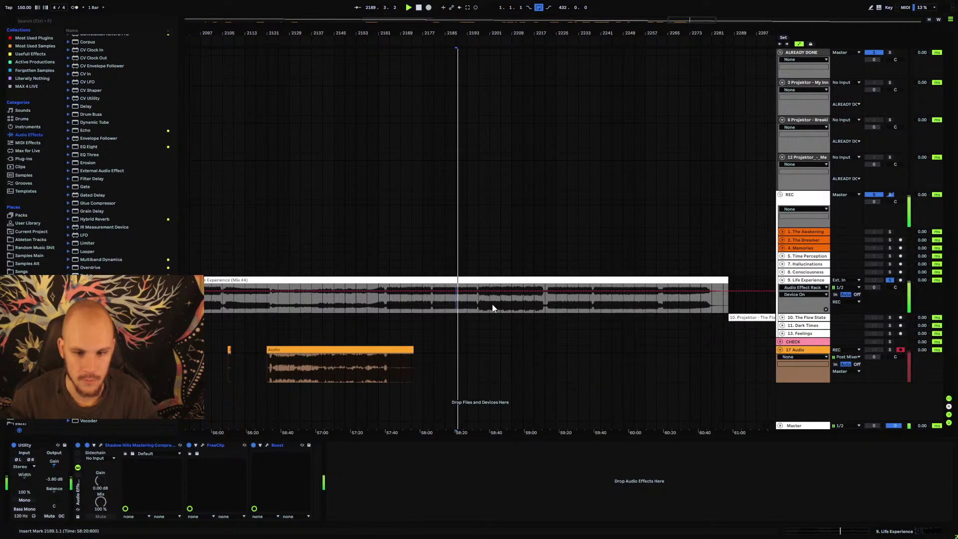
{"action": "left_click", "coordinate": [478, 303]}
{"action": "key", "text": "space"}
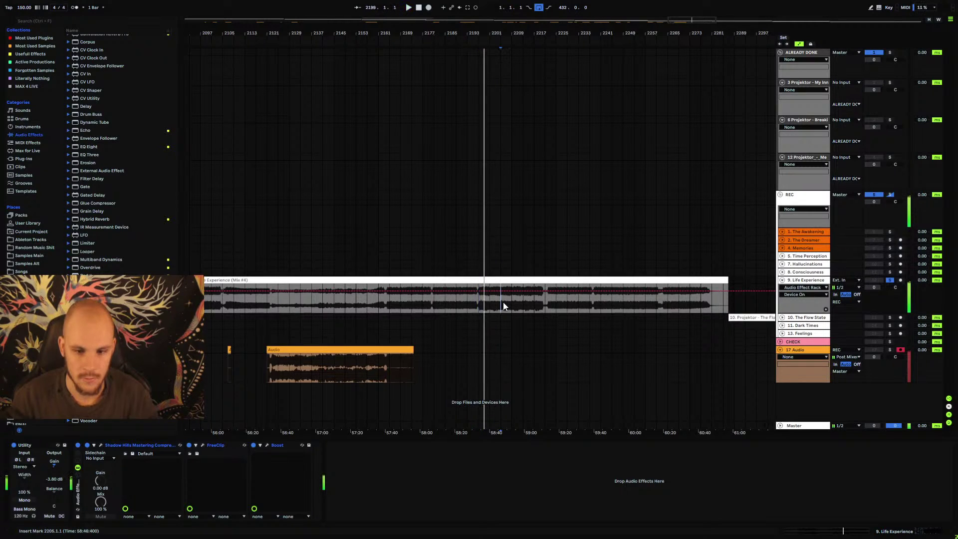
{"action": "left_click", "coordinate": [504, 303]}
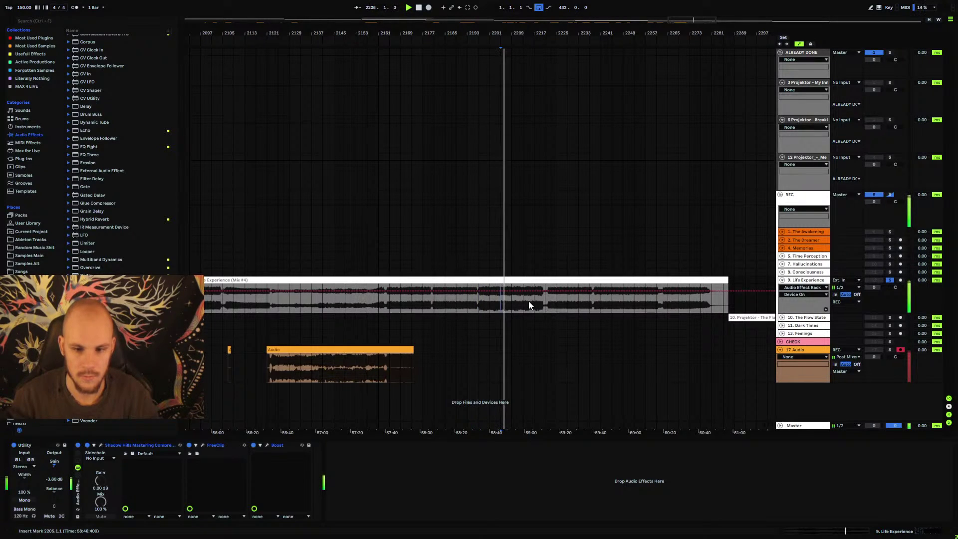
{"action": "left_click", "coordinate": [523, 306]}
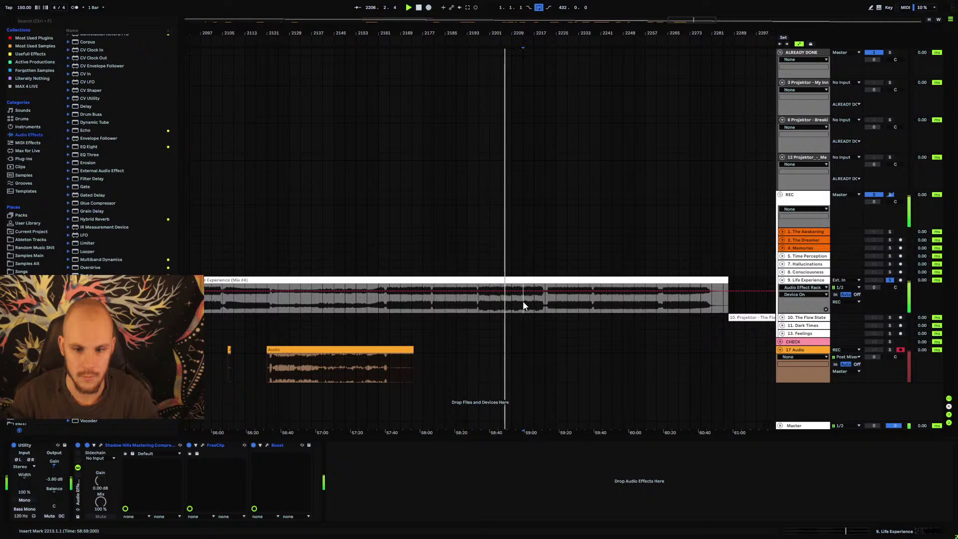
{"action": "left_click", "coordinate": [567, 301]}
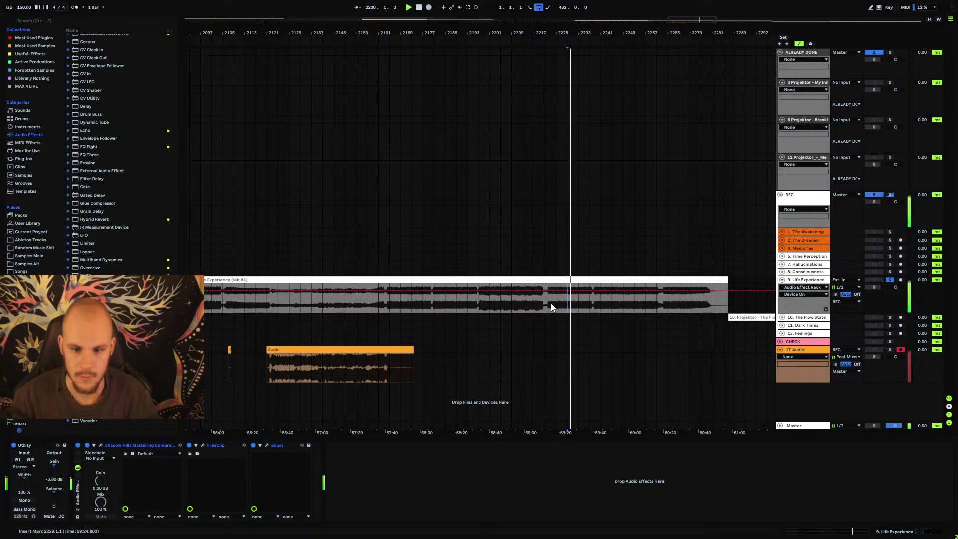
{"action": "left_click", "coordinate": [600, 305]}
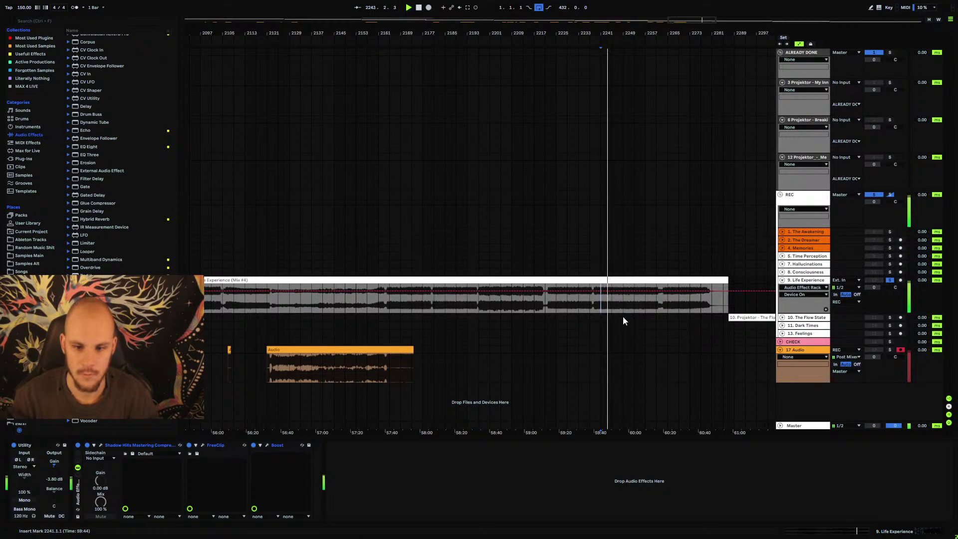
- Copy the mastering effect rack from Life Experience to The Flow State, with The Flow State unfolded and Life Experience folded
{"action": "left_click_drag", "start_coordinate": [621, 35], "coordinate": [414, 148]}
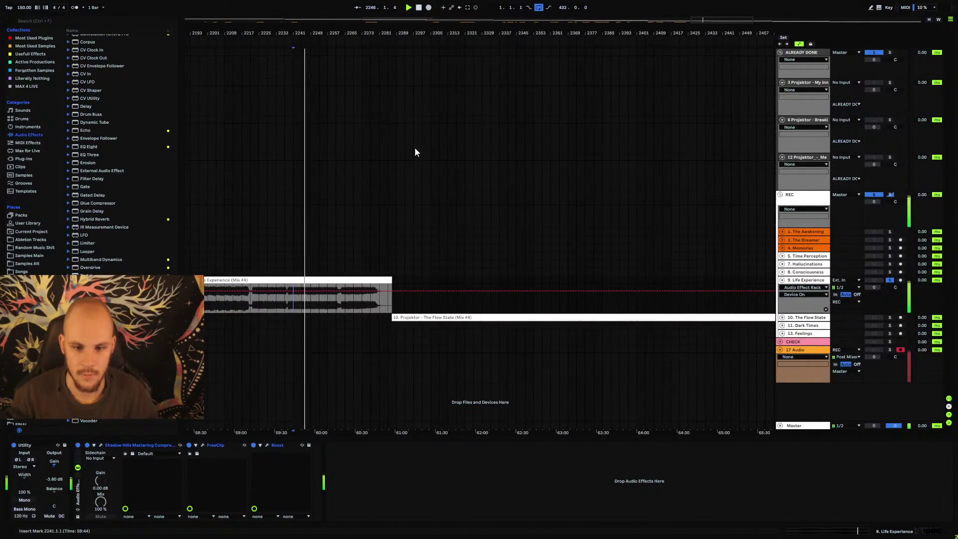
{"action": "left_click", "coordinate": [781, 317]}
{"action": "left_click", "coordinate": [781, 280]}
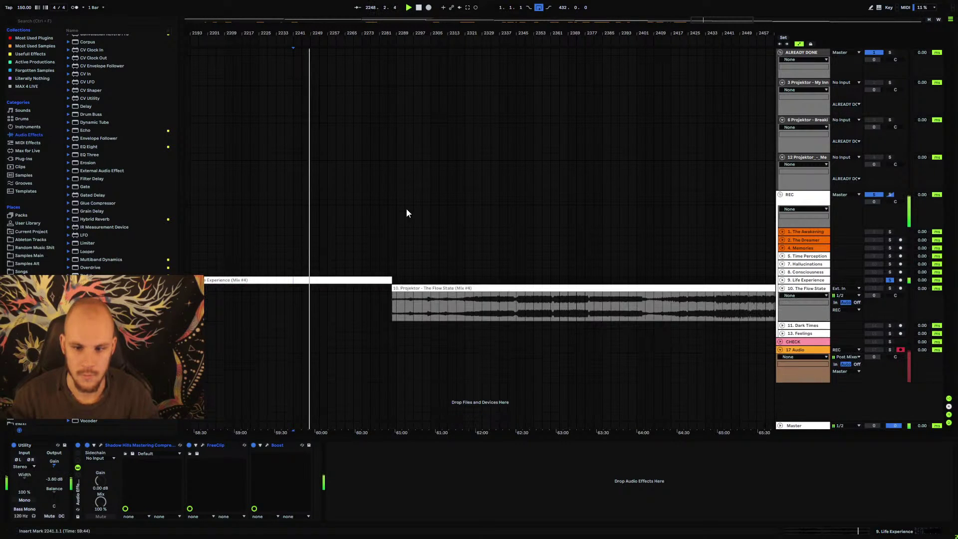
{"action": "left_click_drag", "start_coordinate": [406, 33], "coordinate": [669, 219]}
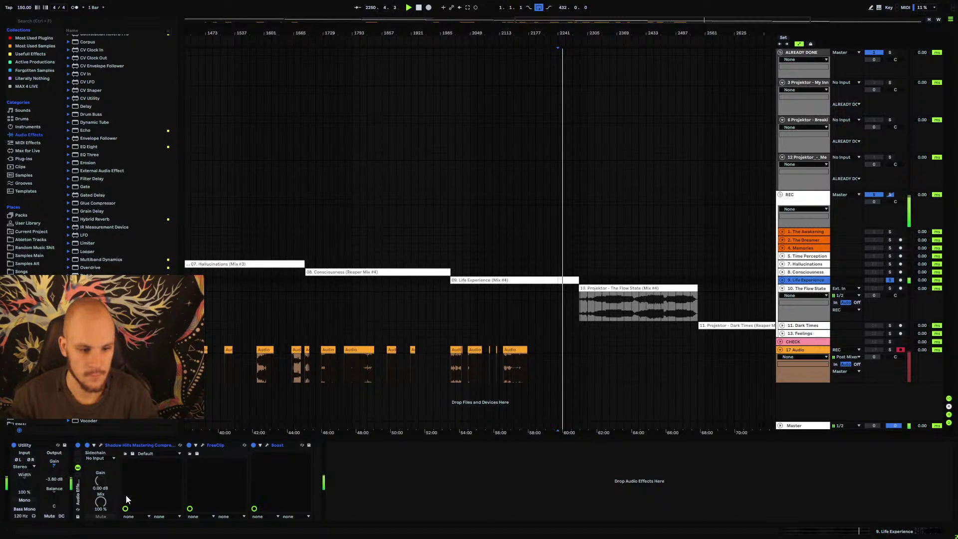
{"action": "left_click", "coordinate": [78, 496]}
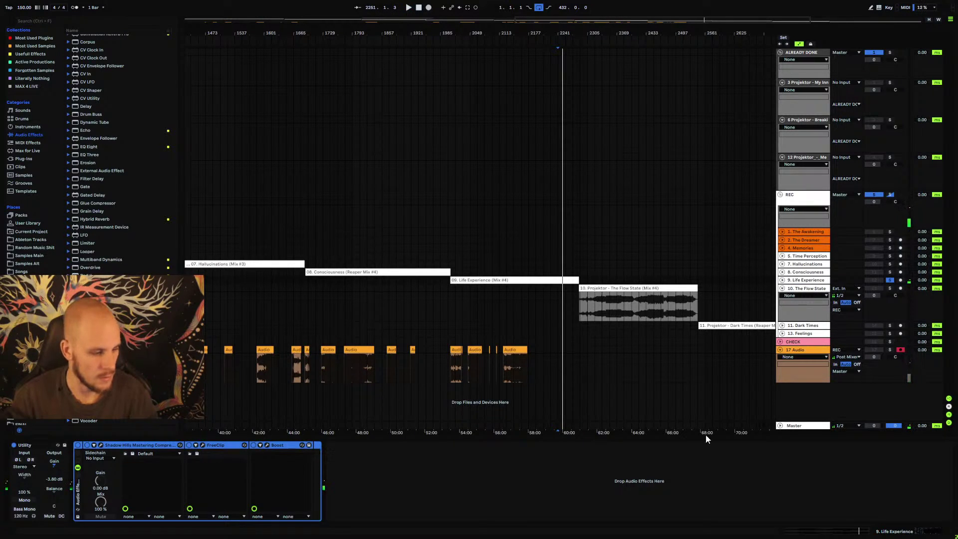
{"action": "left_click", "coordinate": [811, 307]}
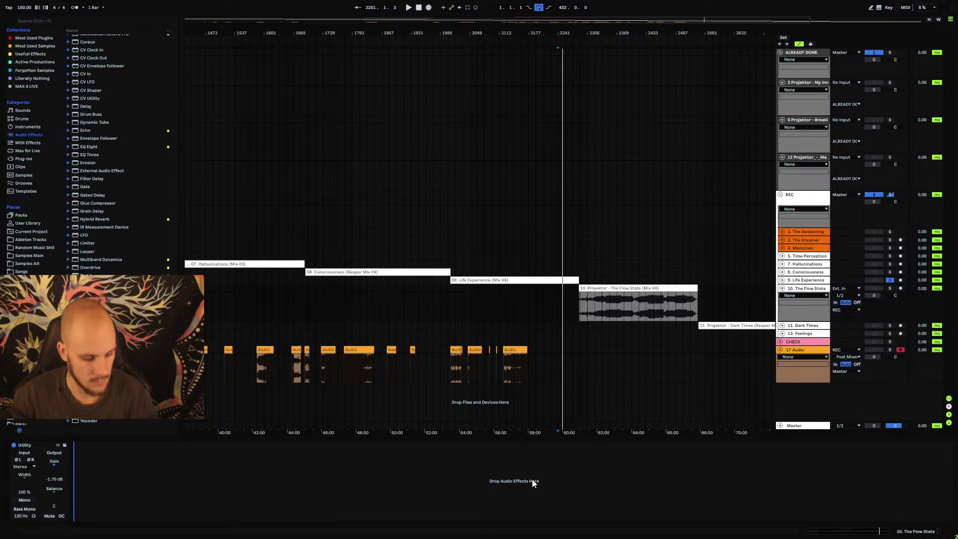
{"action": "left_click", "coordinate": [890, 325]}
{"action": "left_click", "coordinate": [782, 288]}
{"action": "left_click", "coordinate": [782, 296]}
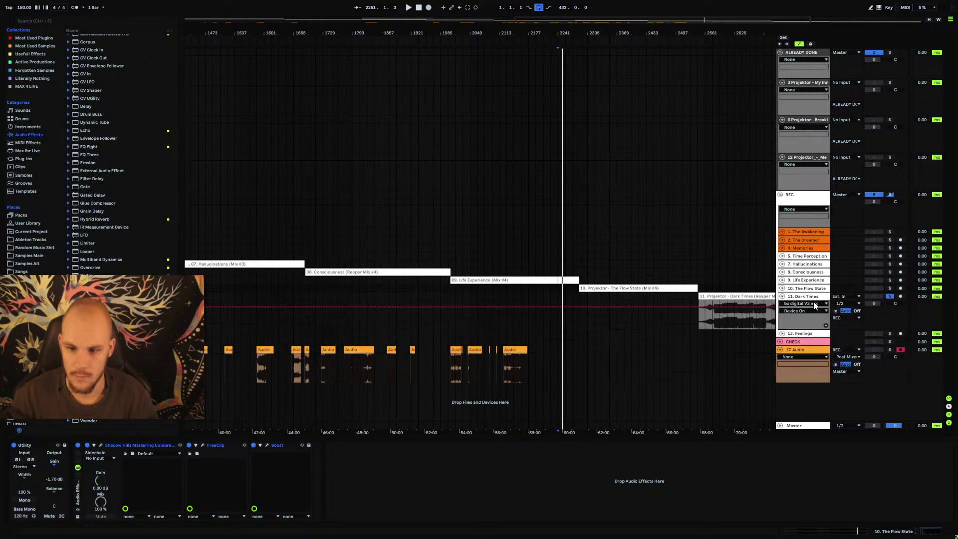
{"action": "left_click", "coordinate": [813, 303]}
{"action": "left_click", "coordinate": [813, 302]}
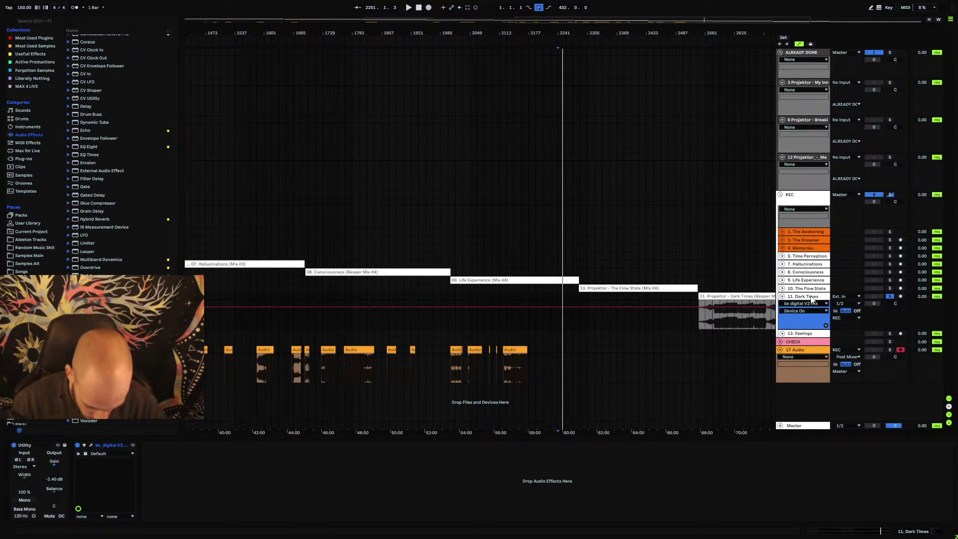
- Colour the Life Experience track orange, and solo The Flow State with its track unfolded and Dark Times folded
{"action": "right_click", "coordinate": [805, 282]}
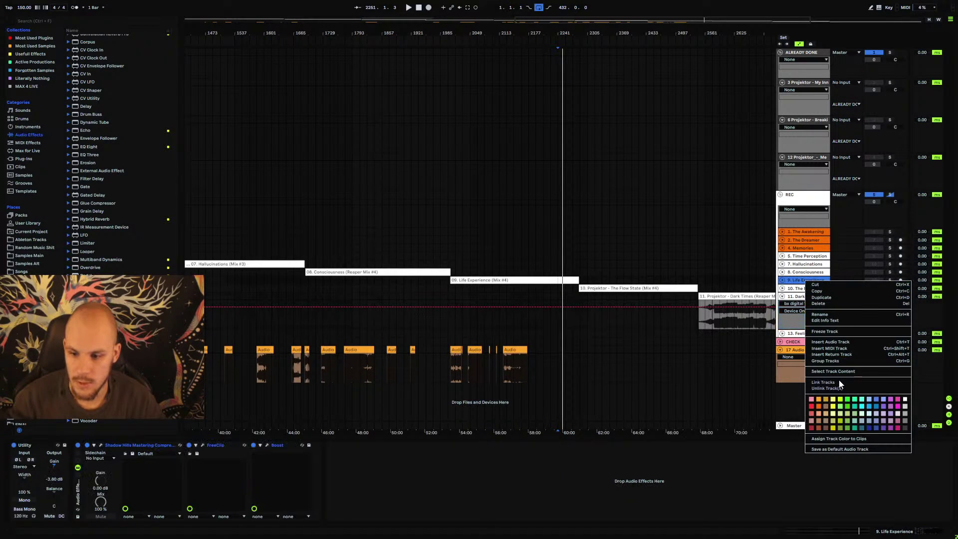
{"action": "left_click", "coordinate": [819, 409]}
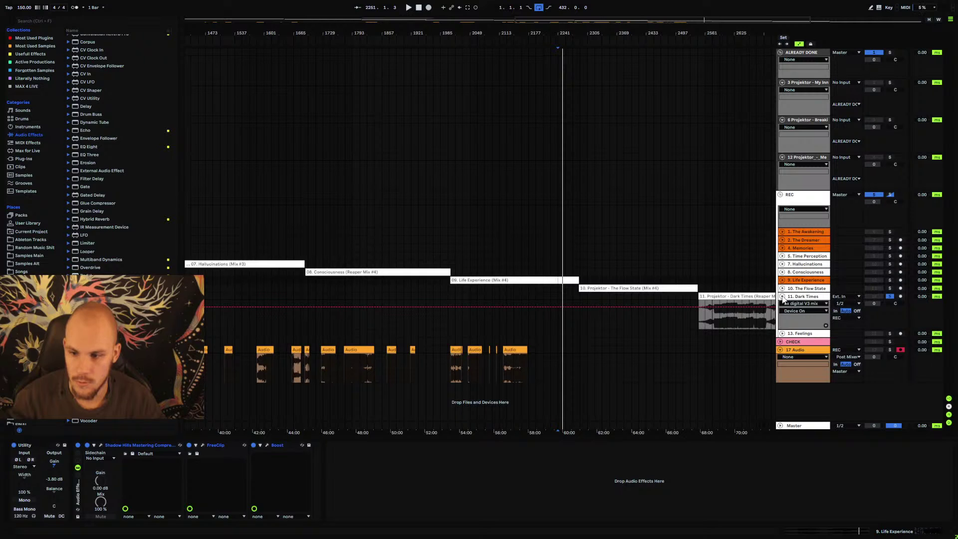
{"action": "left_click", "coordinate": [782, 297]}
{"action": "left_click", "coordinate": [782, 289]}
{"action": "left_click", "coordinate": [801, 289]}
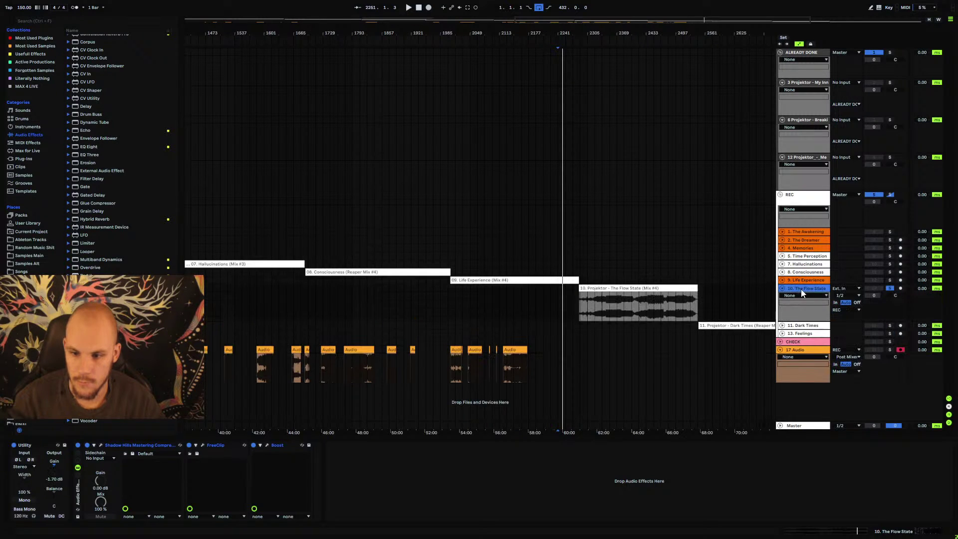
- Record the opening of The Flow State onto track 17 Audio from bar 2287 to about bar 2298
{"action": "scroll", "coordinate": [578, 299], "scroll_direction": "up", "scroll_amount": 5}
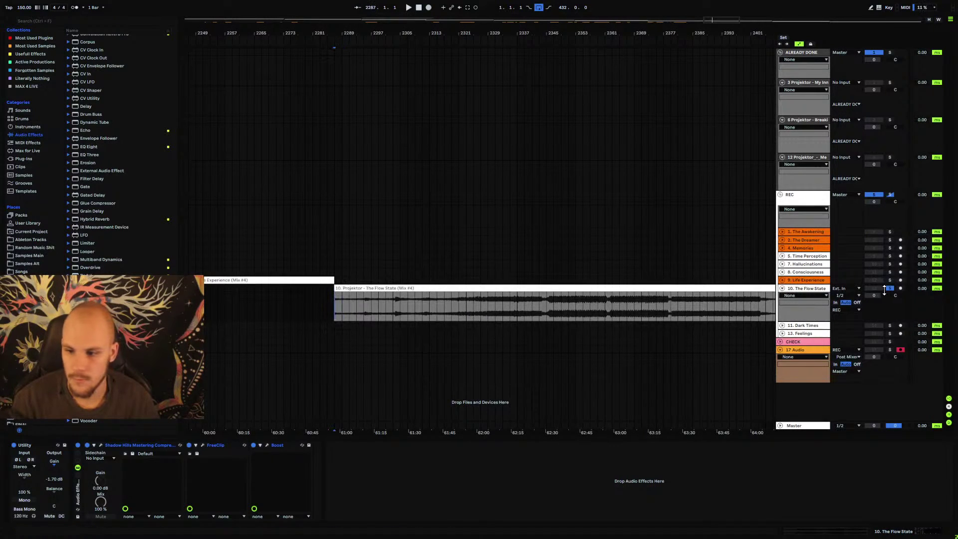
{"action": "left_click", "coordinate": [428, 7]}
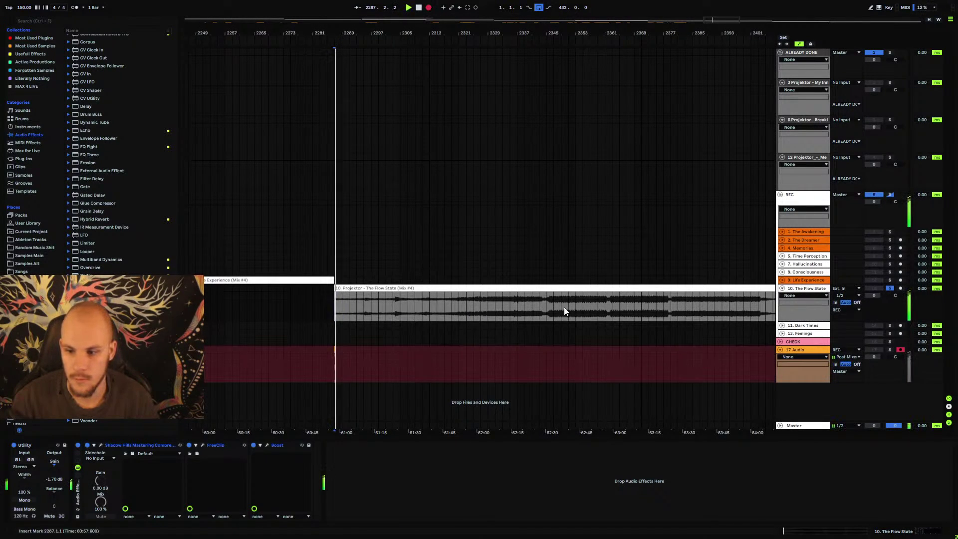
{"action": "scroll", "coordinate": [332, 54], "scroll_direction": "up", "scroll_amount": 6}
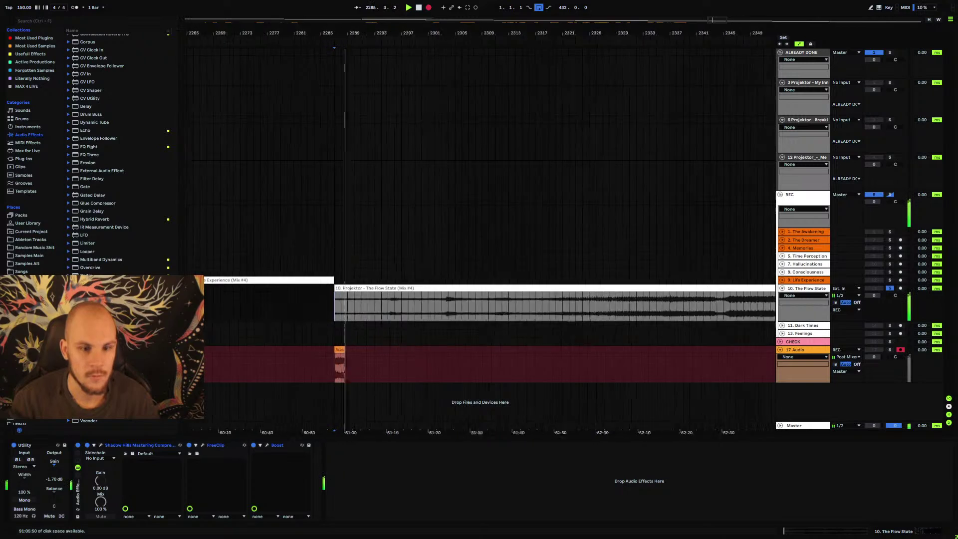
{"action": "scroll", "coordinate": [332, 54], "scroll_direction": "down", "scroll_amount": 3}
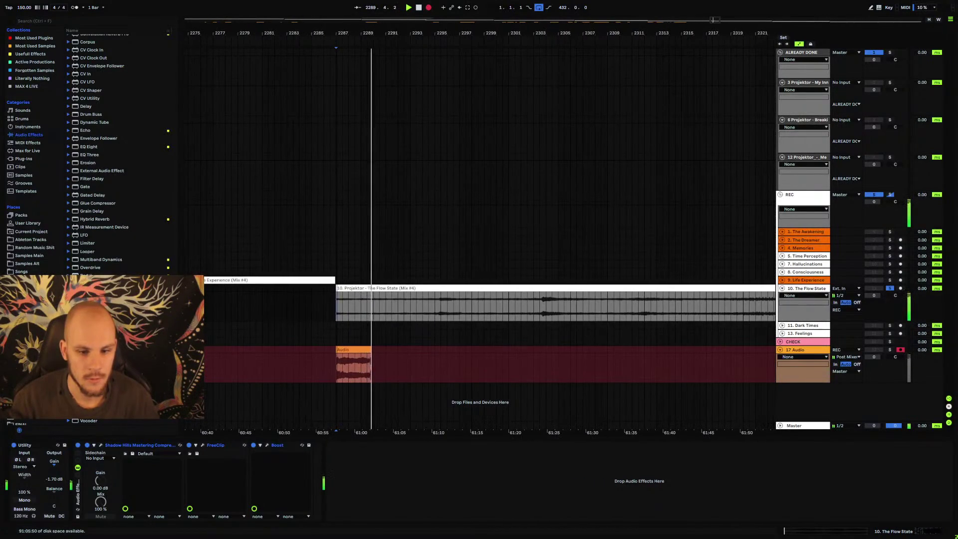
{"action": "scroll", "coordinate": [394, 54], "scroll_direction": "down", "scroll_amount": 8}
{"action": "scroll", "coordinate": [382, 33], "scroll_direction": "up", "scroll_amount": 6}
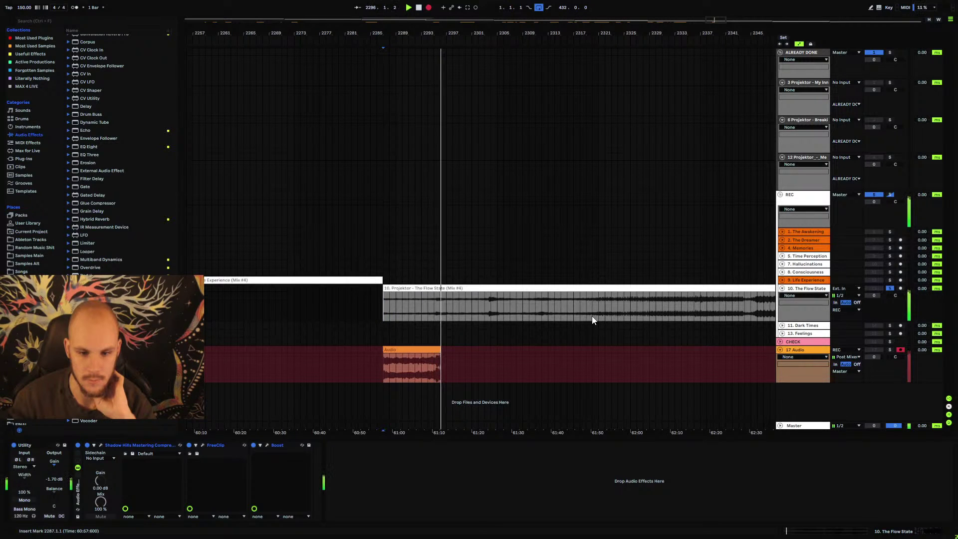
{"action": "left_click_drag", "start_coordinate": [467, 33], "coordinate": [479, 187]}
- Record a short sample of The Flow State onto track 17 Audio from bar 2303.3 to about bar 2308
{"action": "left_click", "coordinate": [510, 304]}
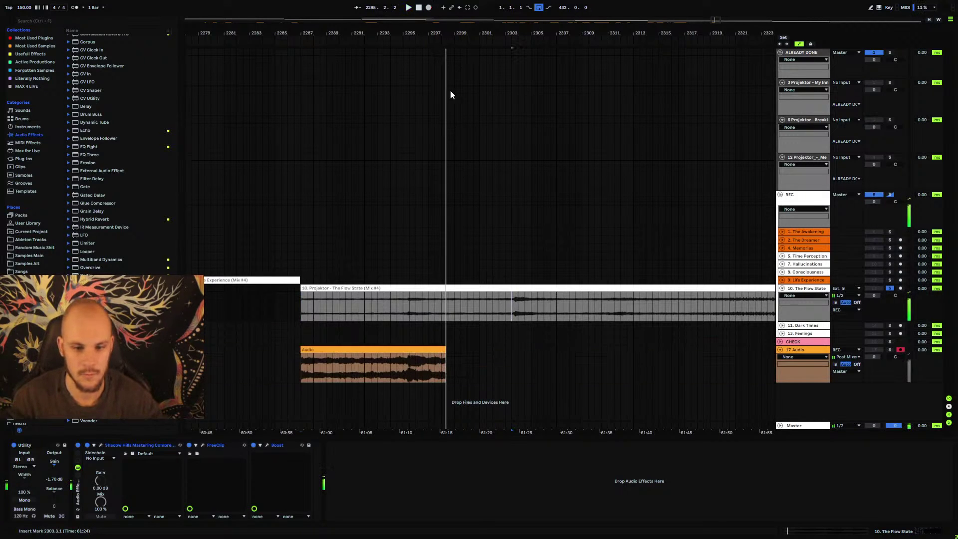
{"action": "left_click", "coordinate": [427, 9]}
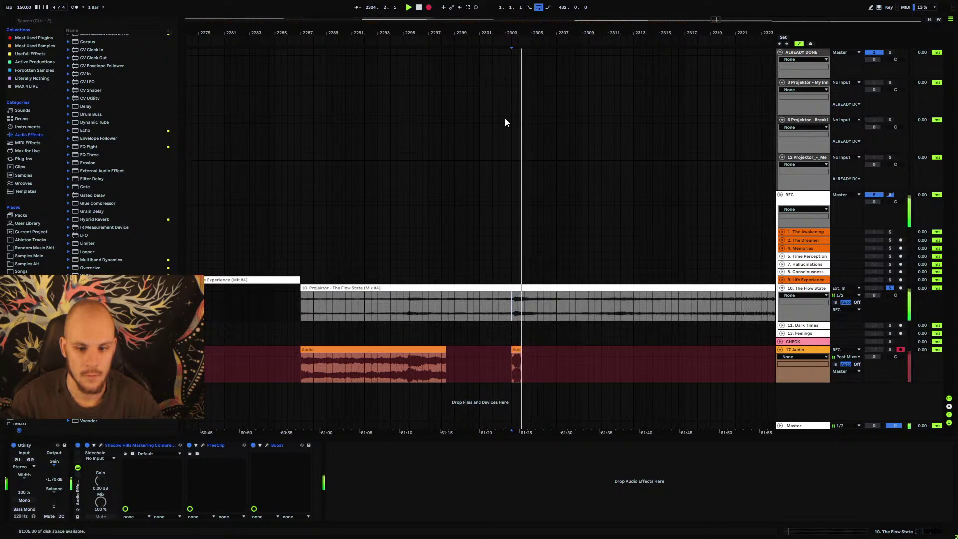
{"action": "left_click_drag", "start_coordinate": [558, 33], "coordinate": [474, 169]}
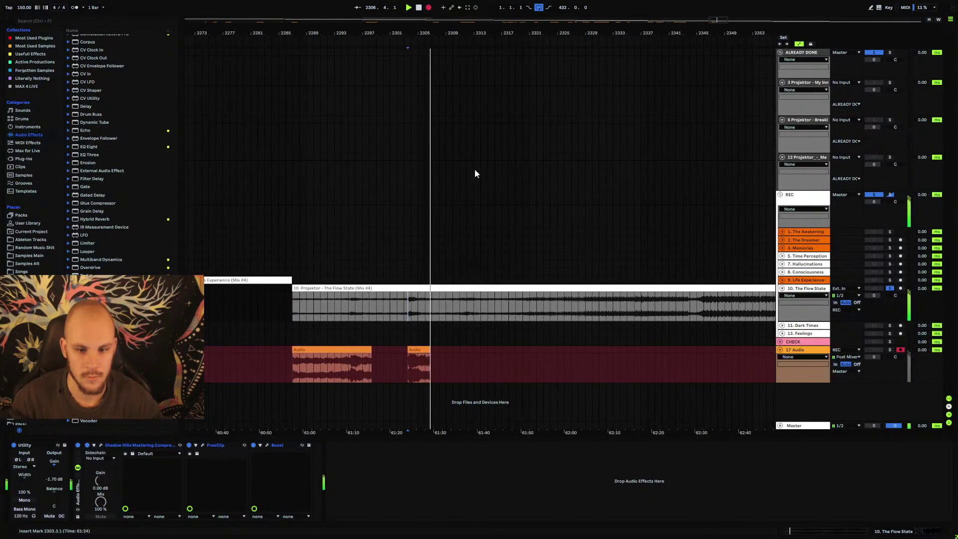
- Record The Flow State's processed output onto track 17 Audio from bar 2321 to about bar 2337
{"action": "left_click", "coordinate": [527, 304]}
{"action": "key", "text": "space"}
{"action": "left_click", "coordinate": [428, 7]}
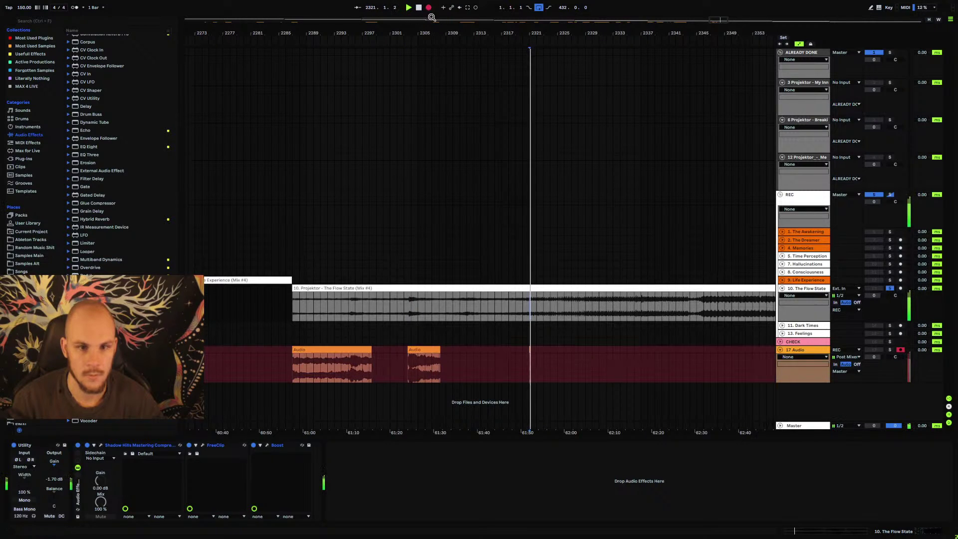
{"action": "left_click", "coordinate": [428, 7]}
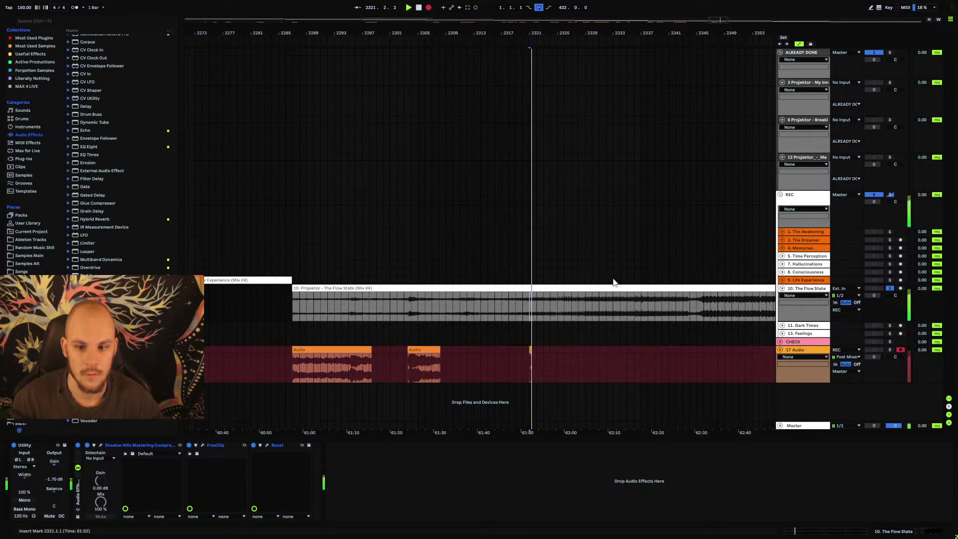
{"action": "mouse_move", "coordinate": [588, 33]}
{"action": "left_mouse_down"}
{"action": "mouse_move", "coordinate": [584, 107]}
{"action": "mouse_move", "coordinate": [581, 83]}
{"action": "left_mouse_up"}
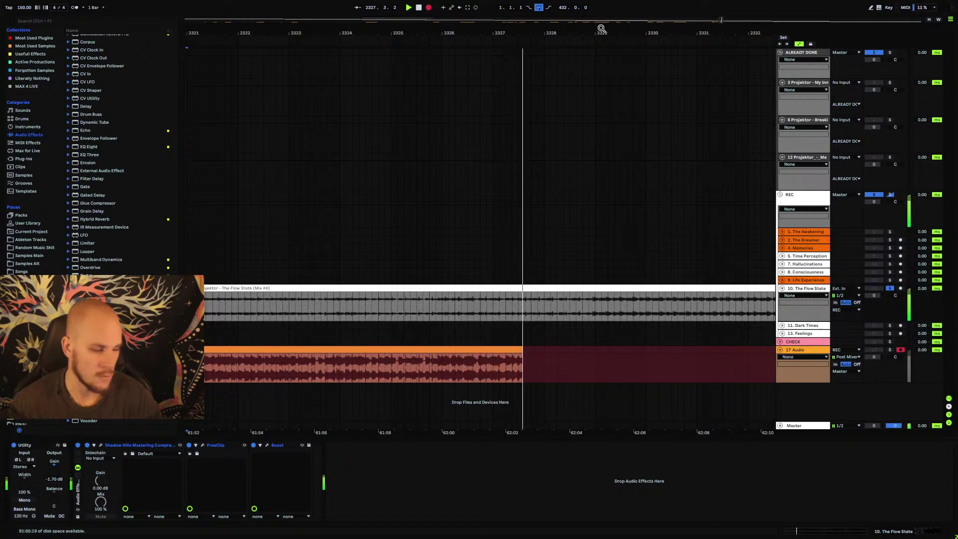
{"action": "left_click_drag", "start_coordinate": [596, 32], "coordinate": [504, 34]}
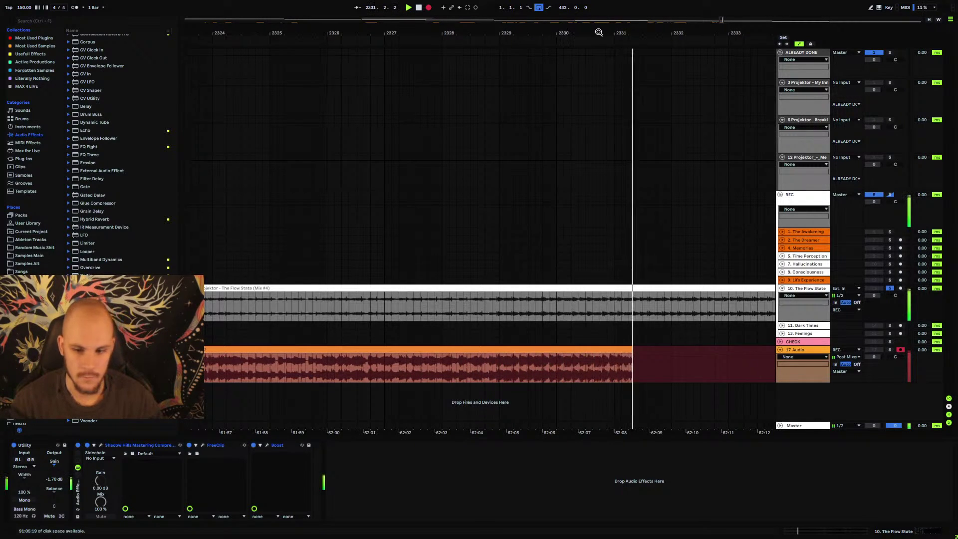
{"action": "left_click_drag", "start_coordinate": [534, 34], "coordinate": [431, 85]}
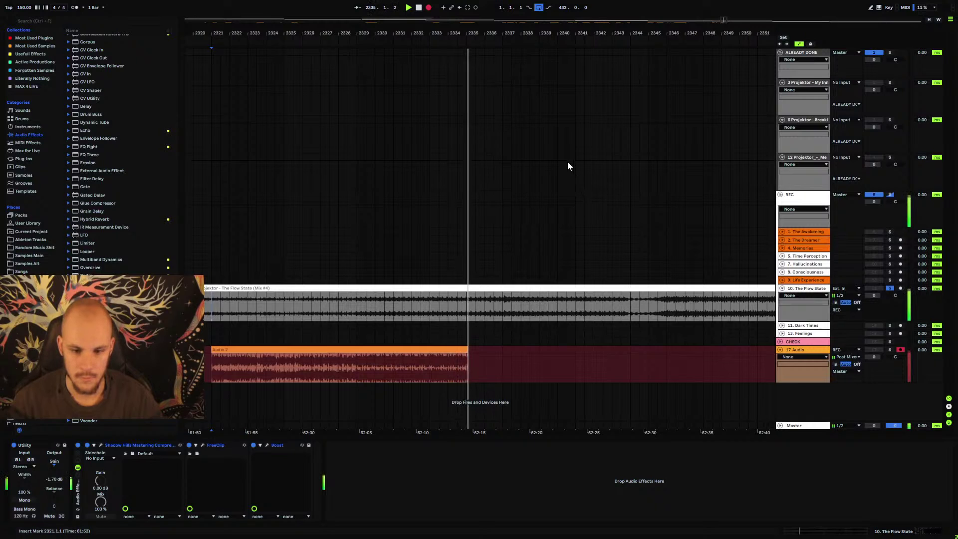
{"action": "left_click_drag", "start_coordinate": [565, 45], "coordinate": [601, 219]}
{"action": "left_click", "coordinate": [532, 301]}
{"action": "key", "text": "space"}
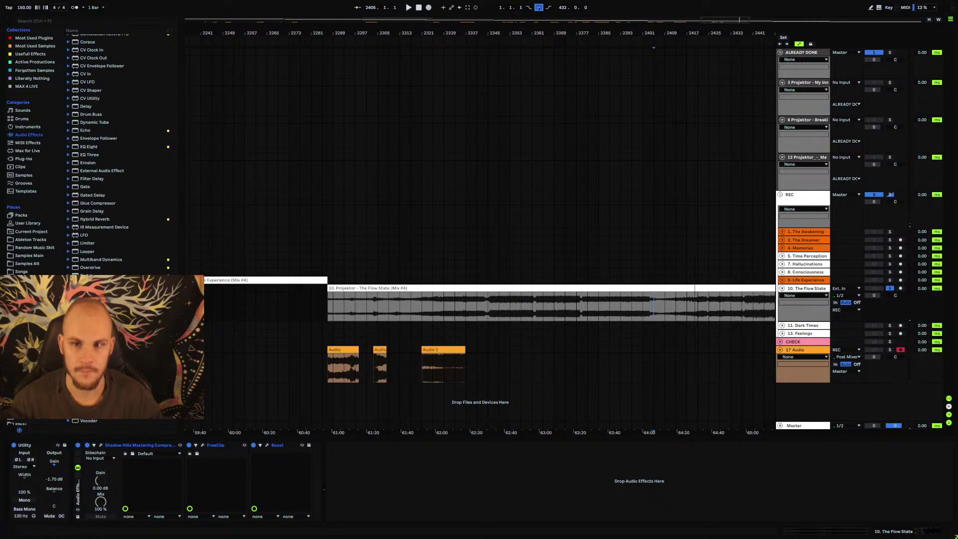
- Examine The Flow State's full waveform for dynamic changes, comparing the sections from about bar 2409 to the end
{"action": "left_click_drag", "start_coordinate": [688, 34], "coordinate": [533, 18]}
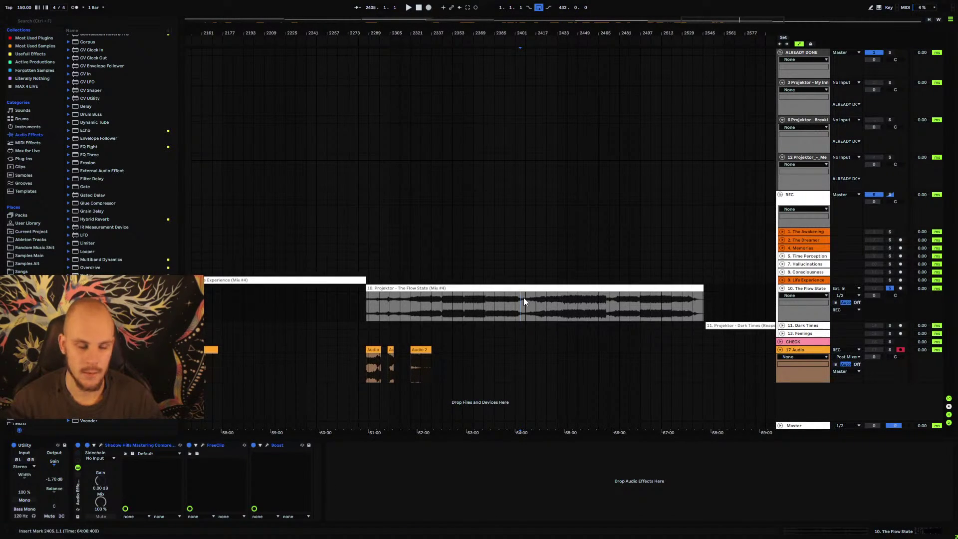
{"action": "left_click_drag", "start_coordinate": [522, 300], "coordinate": [399, 305]}
{"action": "left_click_drag", "start_coordinate": [529, 301], "coordinate": [629, 309]}
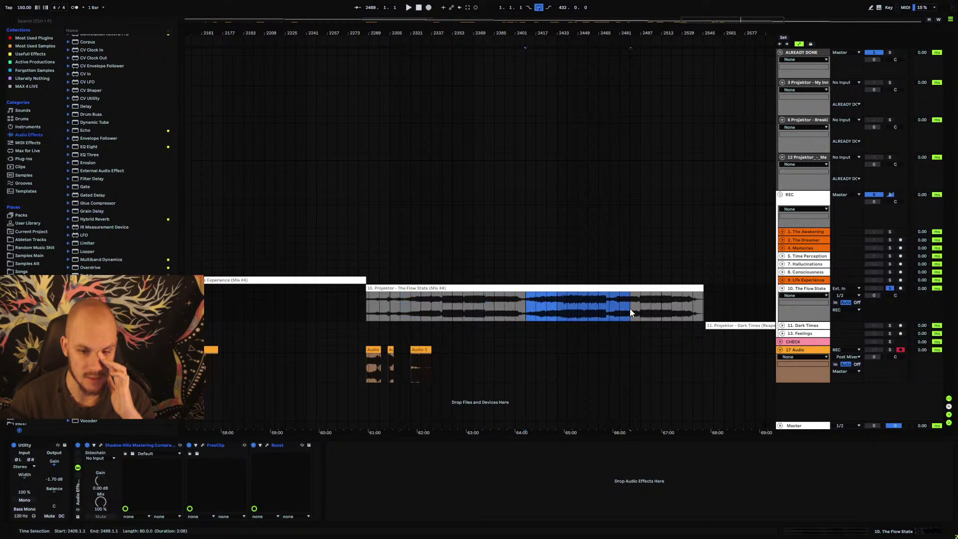
{"action": "left_click_drag", "start_coordinate": [528, 306], "coordinate": [620, 319]}
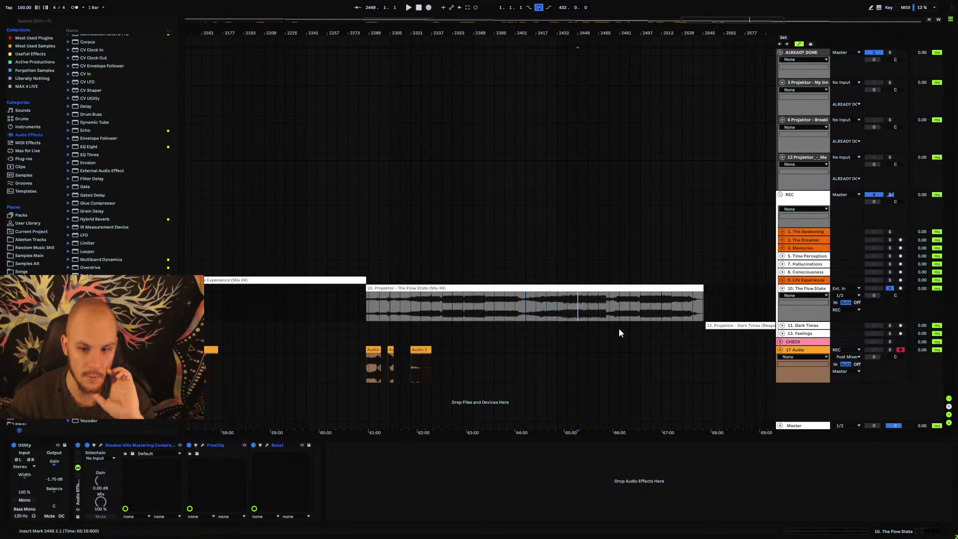
{"action": "mouse_move", "coordinate": [532, 304]}
{"action": "left_mouse_down"}
{"action": "mouse_move", "coordinate": [405, 307]}
{"action": "mouse_move", "coordinate": [435, 299]}
{"action": "mouse_move", "coordinate": [513, 311]}
{"action": "left_mouse_up"}
{"action": "left_click", "coordinate": [492, 309]}
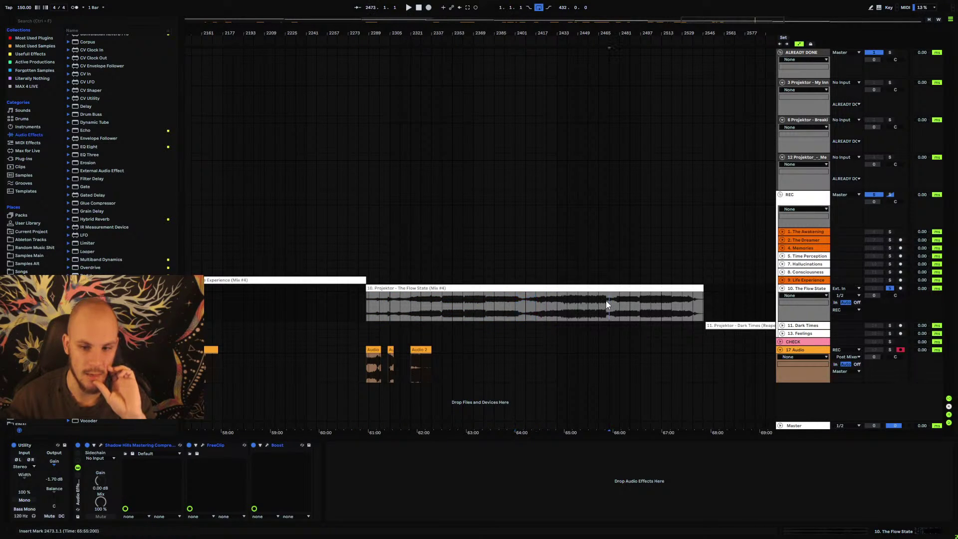
{"action": "left_click", "coordinate": [716, 310], "text": "shift"}
{"action": "left_click", "coordinate": [692, 310]}
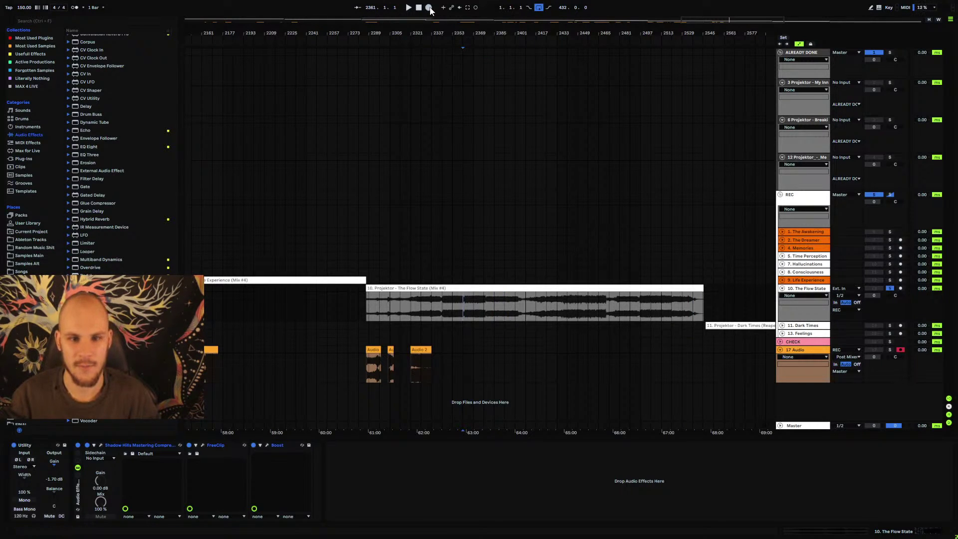
- Record a short sample of The Flow State onto track 17 Audio from bar 2361 to about bar 2365
{"action": "left_click_drag", "start_coordinate": [474, 28], "coordinate": [476, 157]}
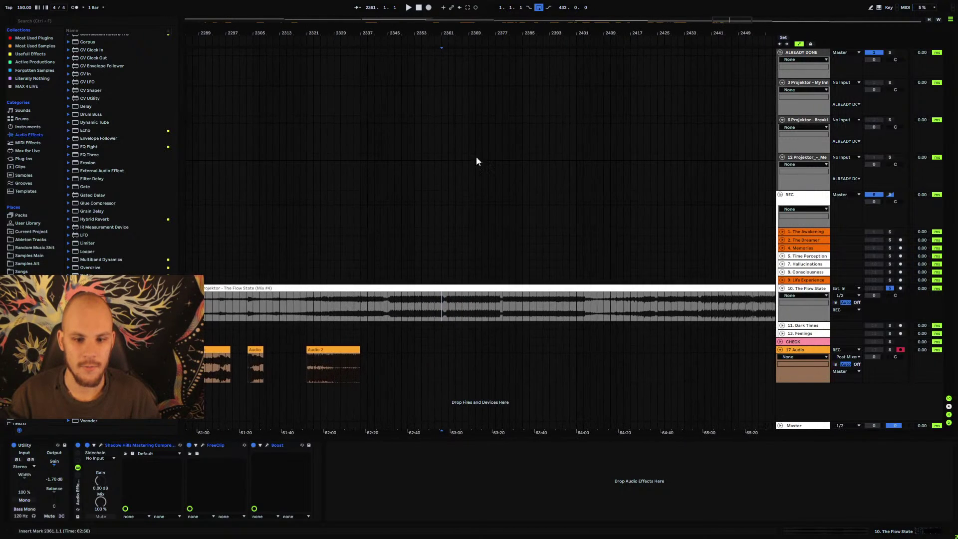
{"action": "left_click", "coordinate": [428, 7]}
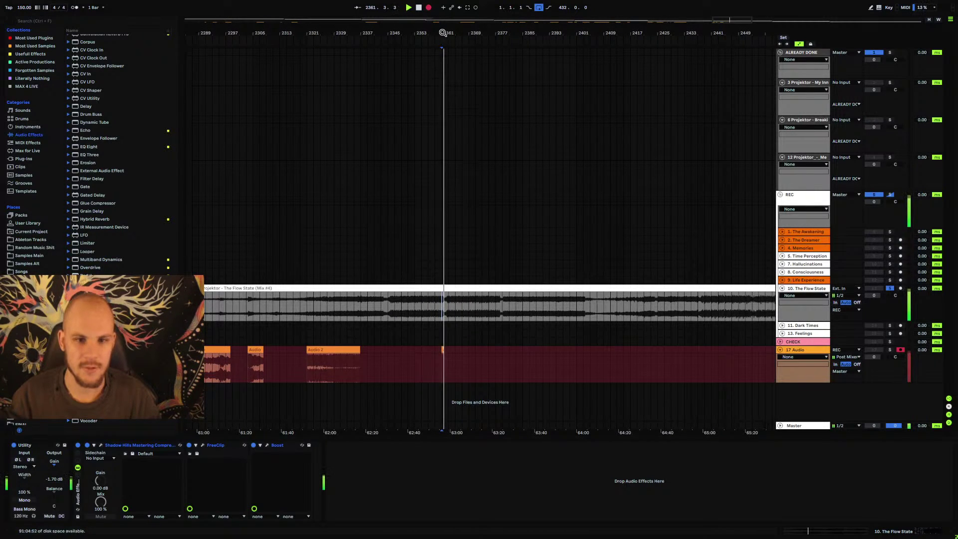
{"action": "left_click_drag", "start_coordinate": [442, 30], "coordinate": [344, 139]}
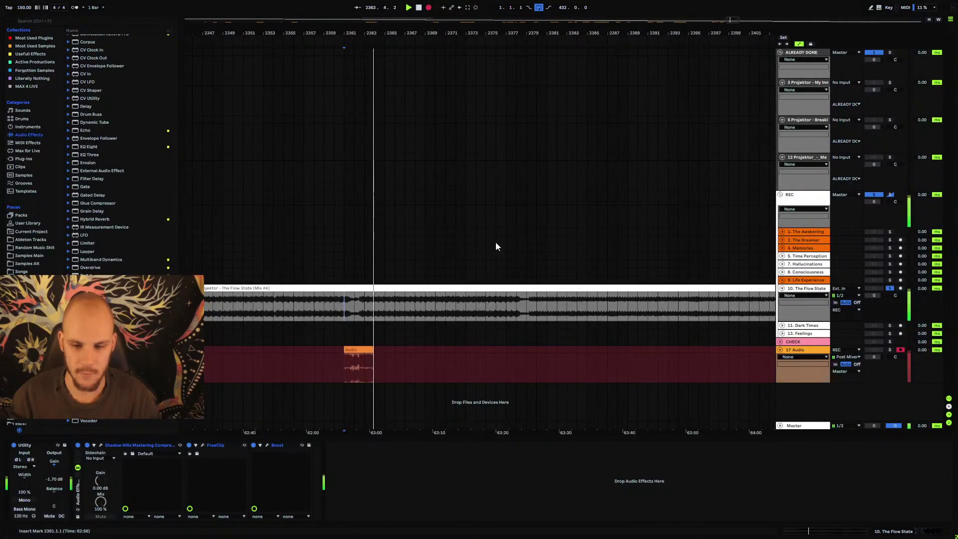
- Record the brief break in The Flow State onto track 17 Audio from bar 2377 to about bar 2382
{"action": "left_click", "coordinate": [507, 304]}
{"action": "key", "text": "space"}
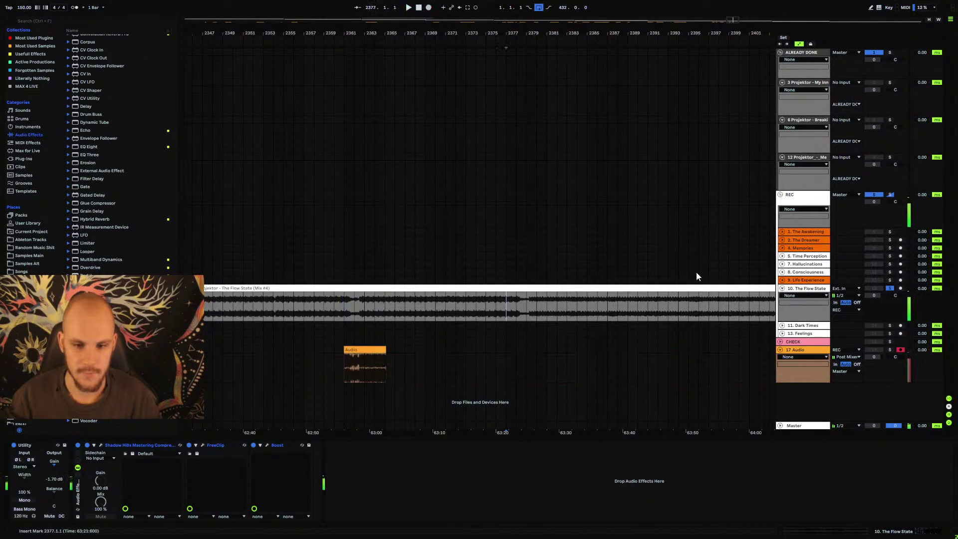
{"action": "left_click", "coordinate": [428, 8]}
{"action": "left_click_drag", "start_coordinate": [530, 33], "coordinate": [522, 100]}
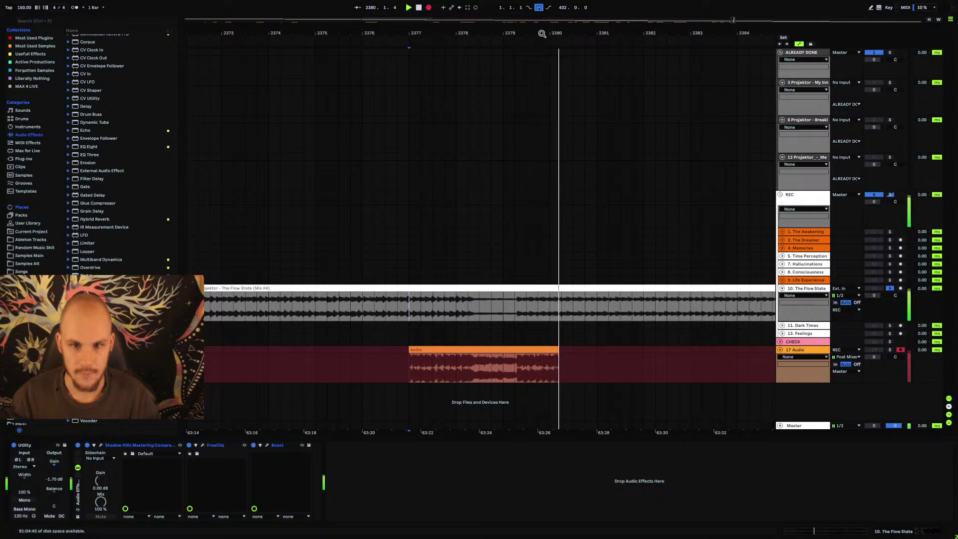
{"action": "left_click_drag", "start_coordinate": [551, 32], "coordinate": [391, 5]}
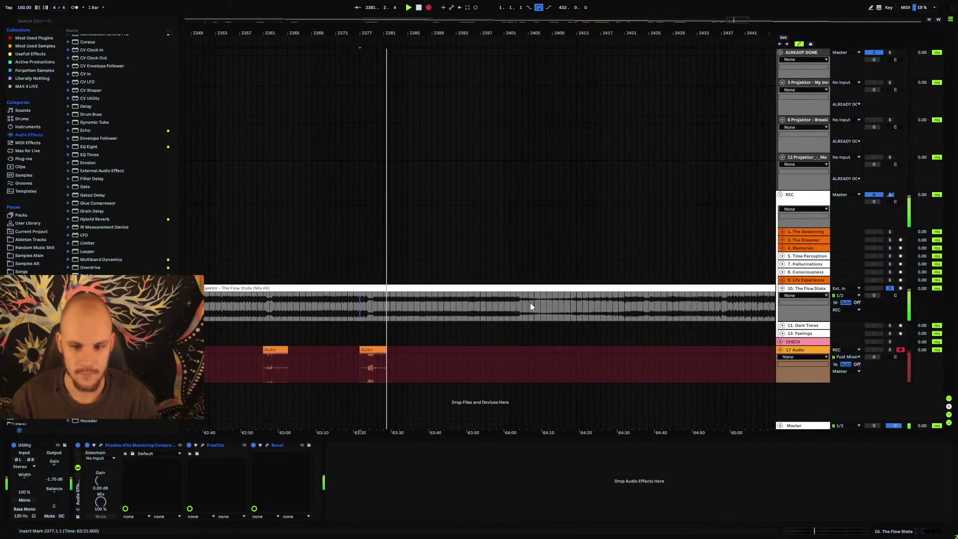
- Record The Flow State onto track 17 Audio from bar 2403 to about bar 2410
{"action": "left_click", "coordinate": [517, 304]}
{"action": "key", "text": "space"}
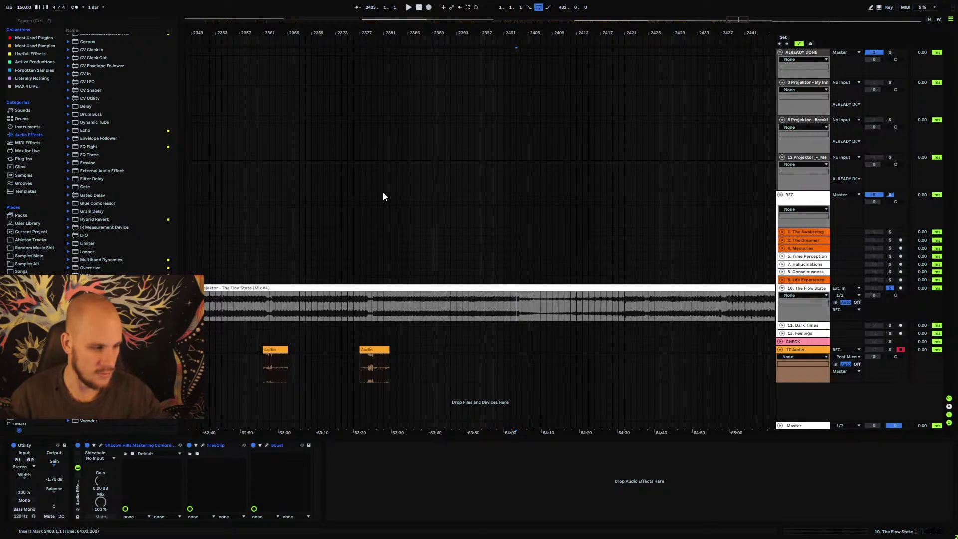
{"action": "left_click", "coordinate": [429, 8]}
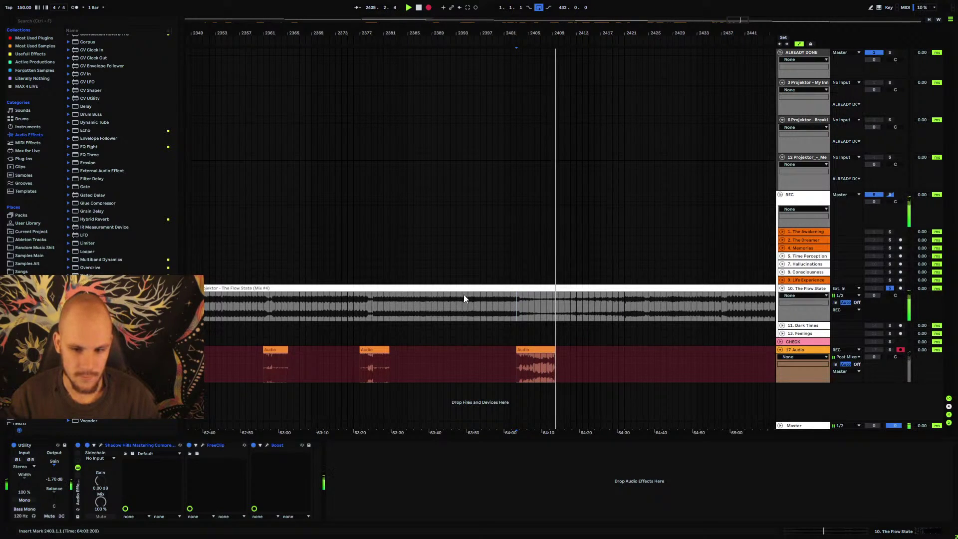
{"action": "key", "text": "space"}
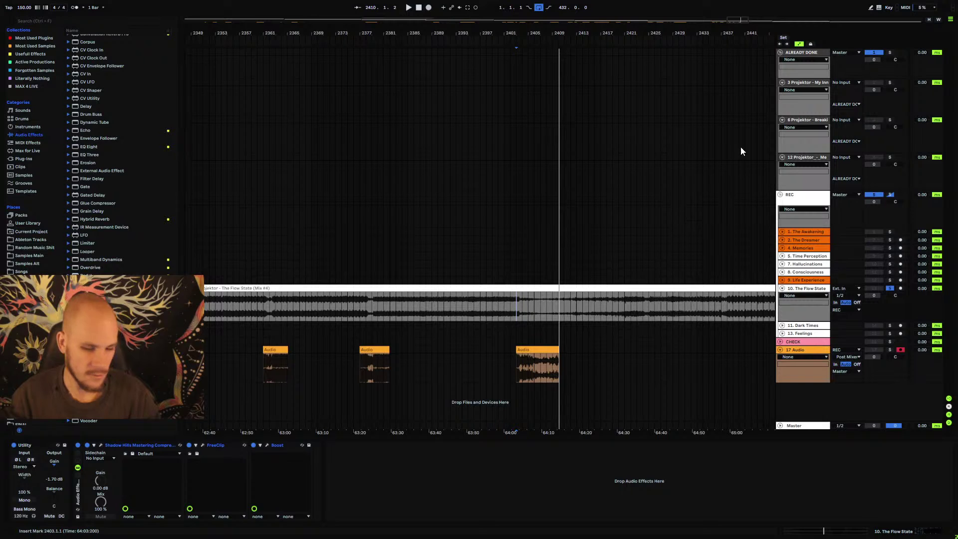
- Record another short sample of The Flow State onto track 17 Audio from bar 2412 to about bar 2415
{"action": "left_click", "coordinate": [572, 302]}
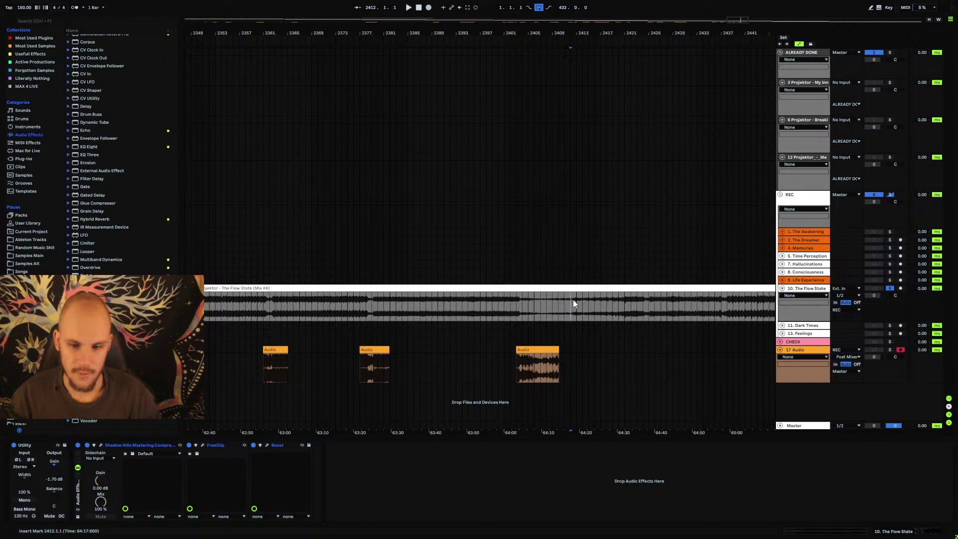
{"action": "left_click", "coordinate": [428, 8]}
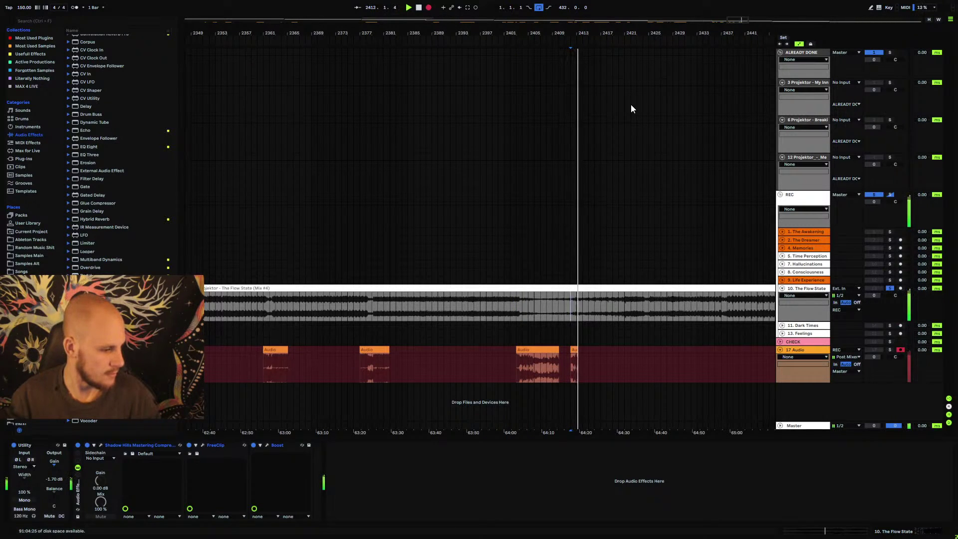
{"action": "left_click_drag", "start_coordinate": [624, 34], "coordinate": [625, 70]}
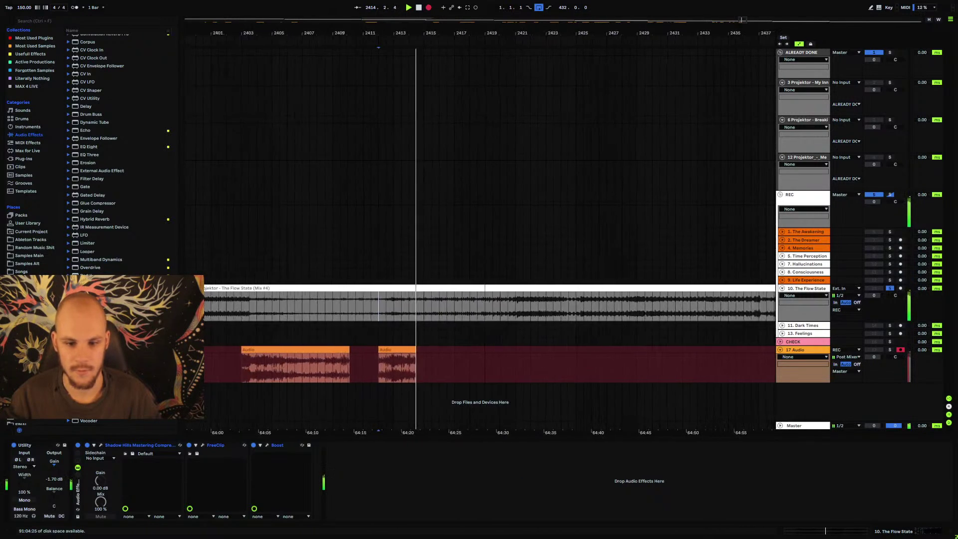
{"action": "left_click_drag", "start_coordinate": [483, 70], "coordinate": [483, 208]}
- Play The Flow State from bar 2420 and record it onto track 17 Audio from about bar 2421 to bar 2450
{"action": "left_click", "coordinate": [506, 307]}
{"action": "key", "text": "space"}
{"action": "key", "text": "space"}
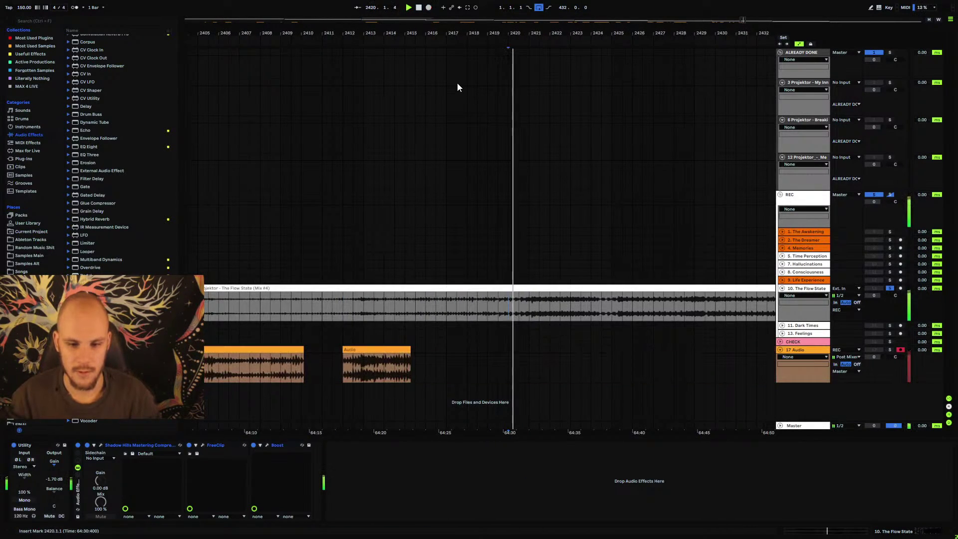
{"action": "key", "text": "F9"}
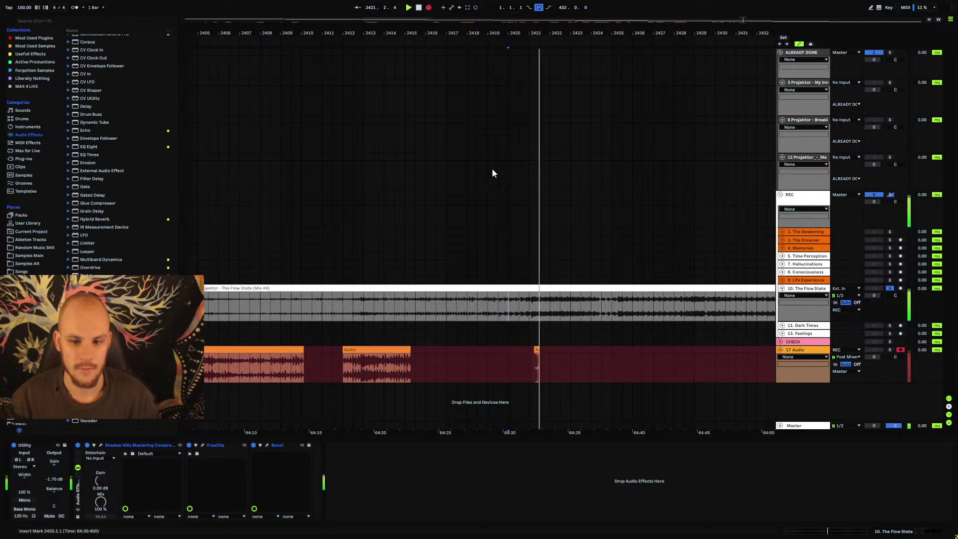
{"action": "left_click_drag", "start_coordinate": [545, 32], "coordinate": [471, 32]}
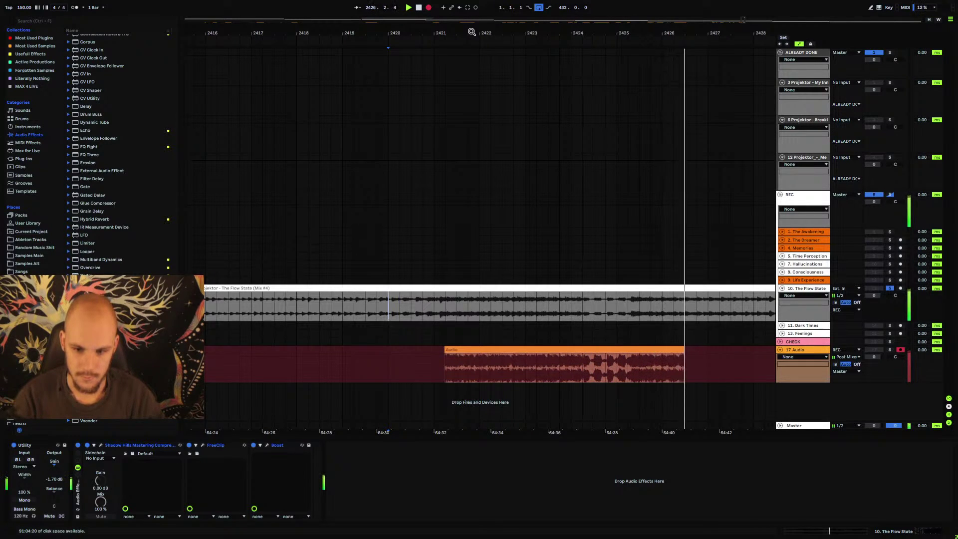
{"action": "left_click_drag", "start_coordinate": [471, 32], "coordinate": [344, 32]}
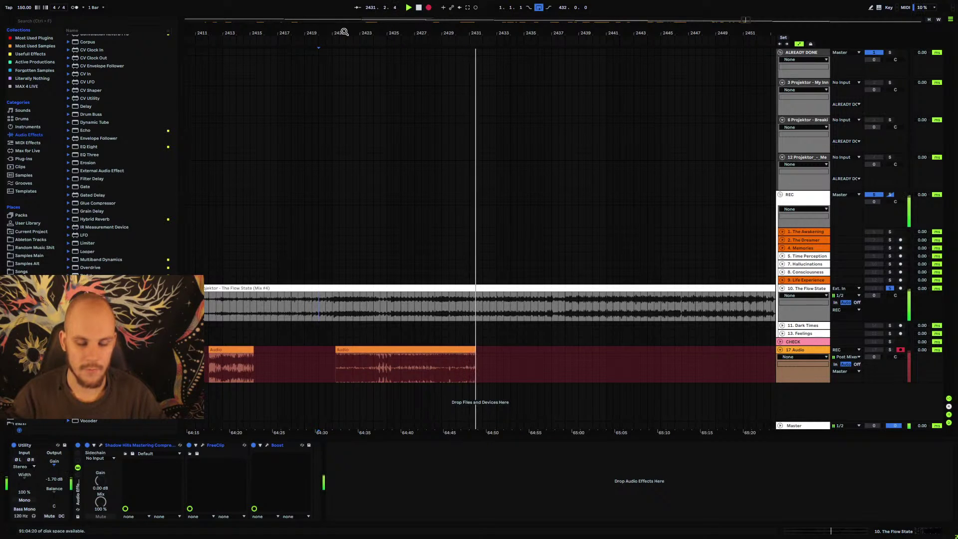
{"action": "left_click_drag", "start_coordinate": [531, 43], "coordinate": [531, 95]}
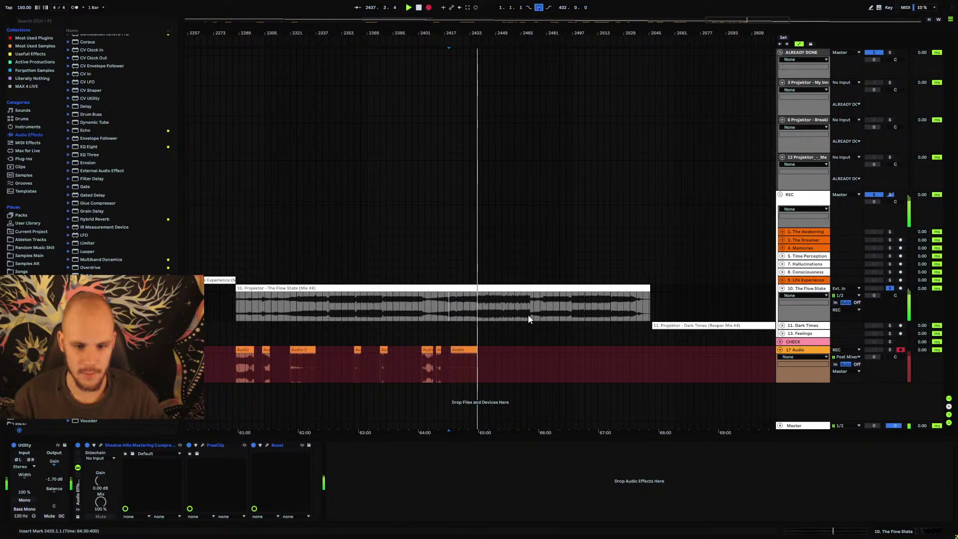
{"action": "left_click_drag", "start_coordinate": [473, 39], "coordinate": [472, 54]}
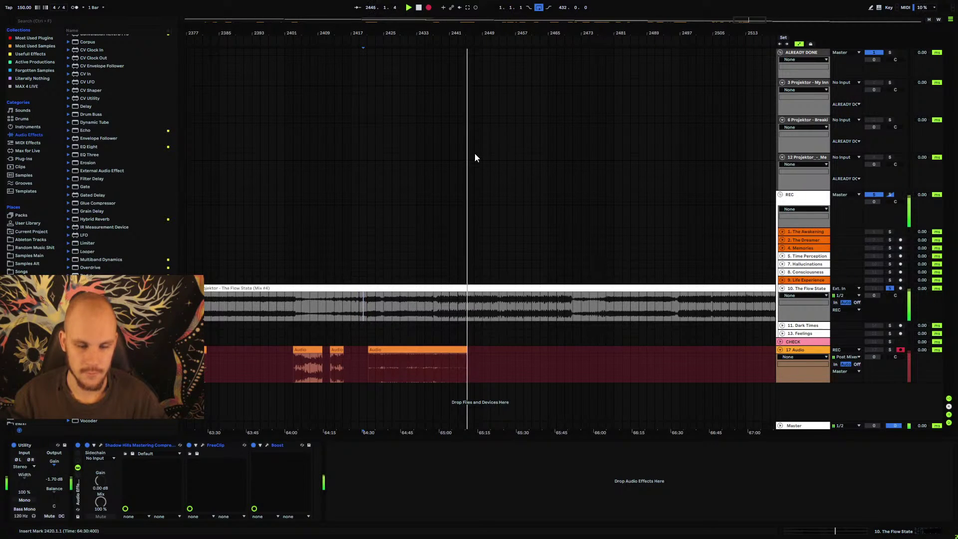
{"action": "mouse_move", "coordinate": [441, 33]}
{"action": "left_mouse_down"}
{"action": "mouse_move", "coordinate": [442, 150]}
{"action": "mouse_move", "coordinate": [442, 52]}
{"action": "left_mouse_up"}
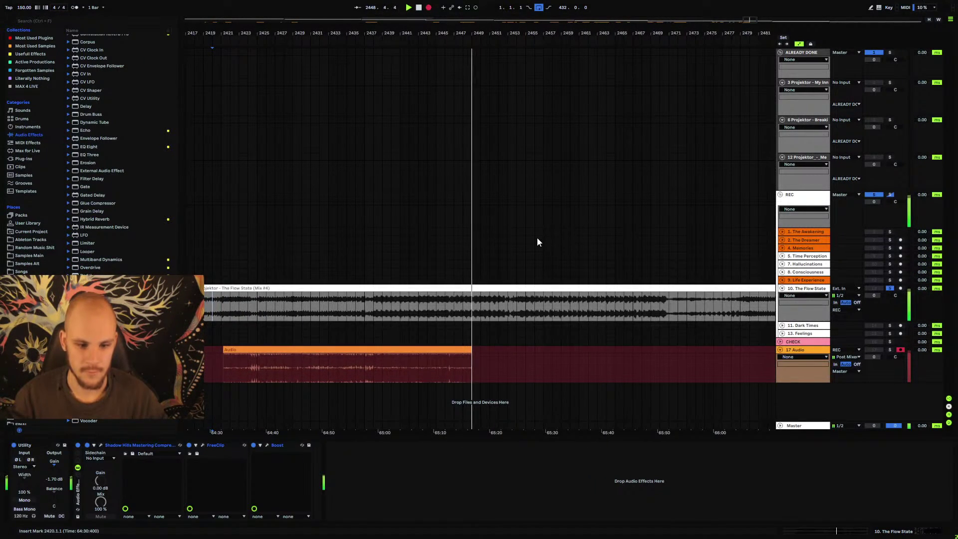
{"action": "key", "text": "space"}
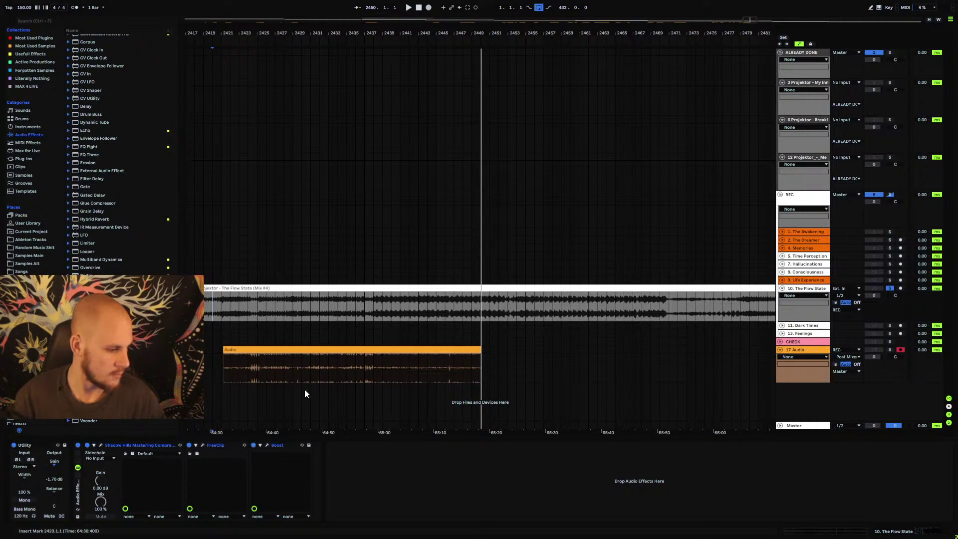
- Re-record the end of the latest take on track 17 Audio from bar 2444 to about bar 2449
{"action": "left_click", "coordinate": [427, 7]}
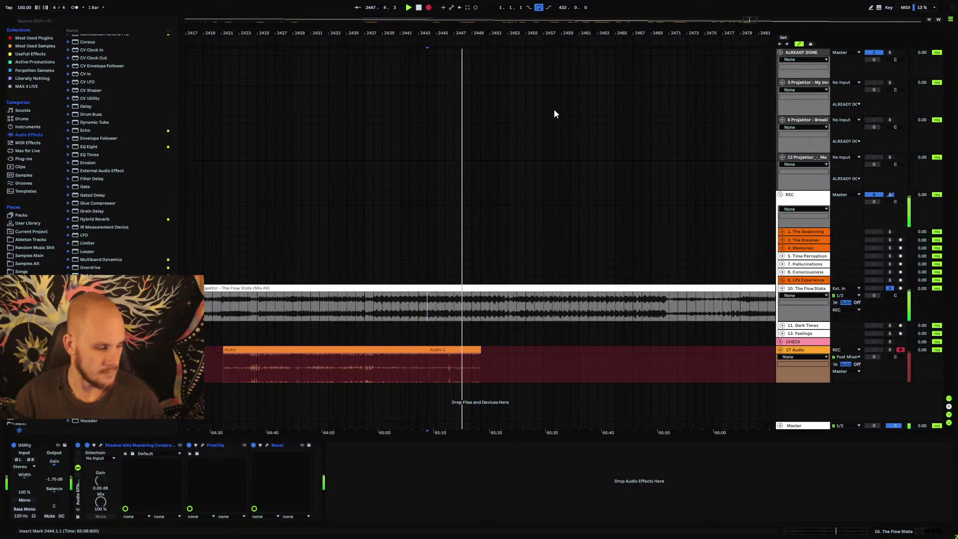
{"action": "left_click_drag", "start_coordinate": [494, 33], "coordinate": [494, 55]}
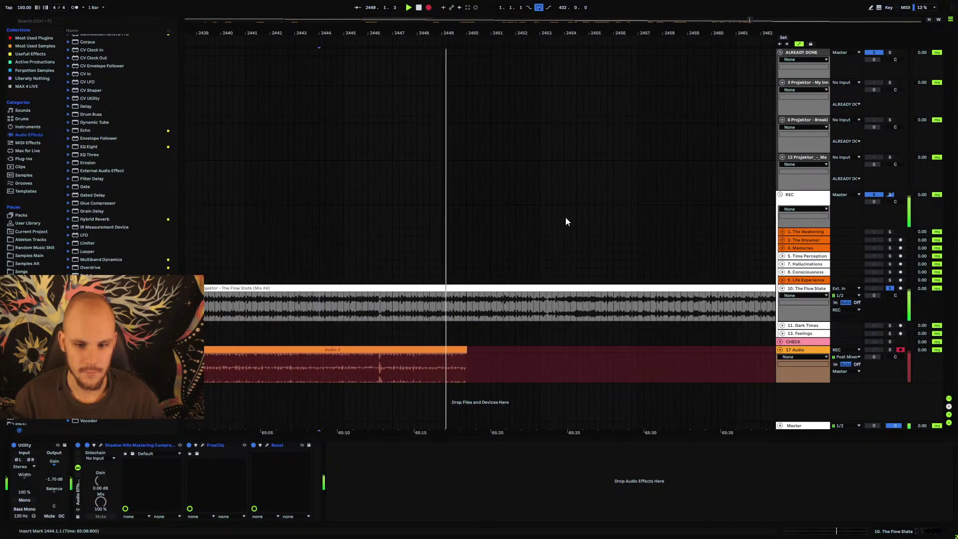
{"action": "key", "text": "space"}
- Stop recording and play The Flow State from about bar 2451, following its waveform to about bar 2472
{"action": "left_click", "coordinate": [519, 301]}
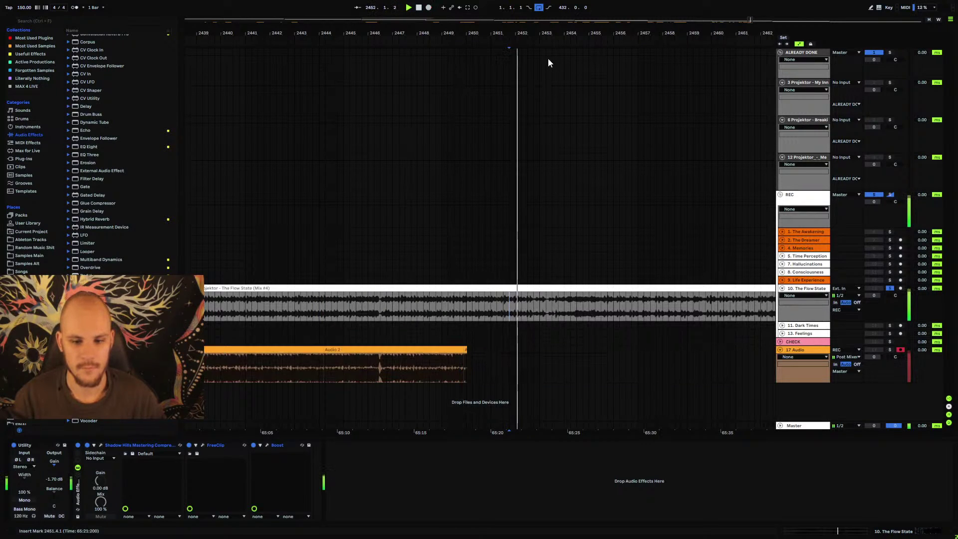
{"action": "left_click_drag", "start_coordinate": [551, 31], "coordinate": [551, 7]}
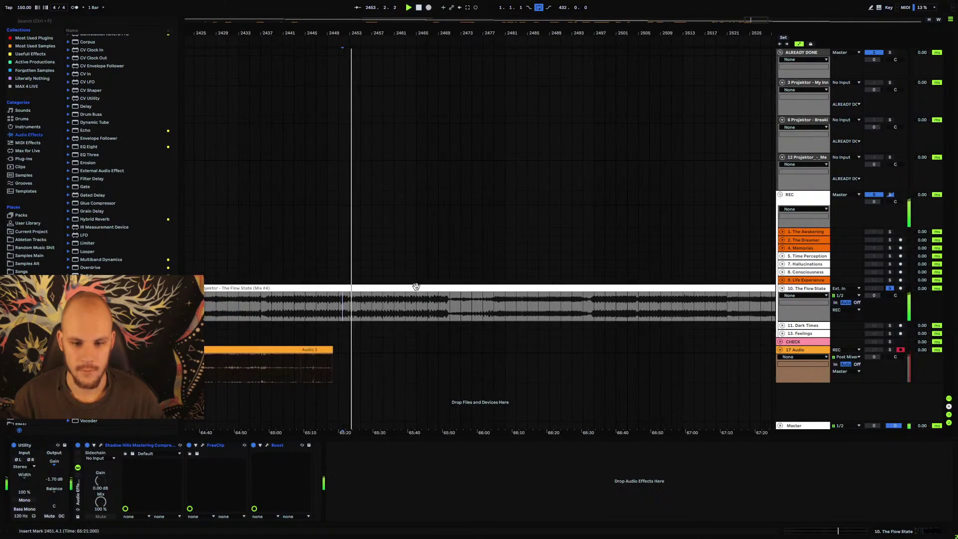
{"action": "mouse_move", "coordinate": [352, 31]}
{"action": "left_mouse_down"}
{"action": "mouse_move", "coordinate": [352, 47]}
{"action": "mouse_move", "coordinate": [369, 50]}
{"action": "mouse_move", "coordinate": [346, 33]}
{"action": "left_mouse_up"}
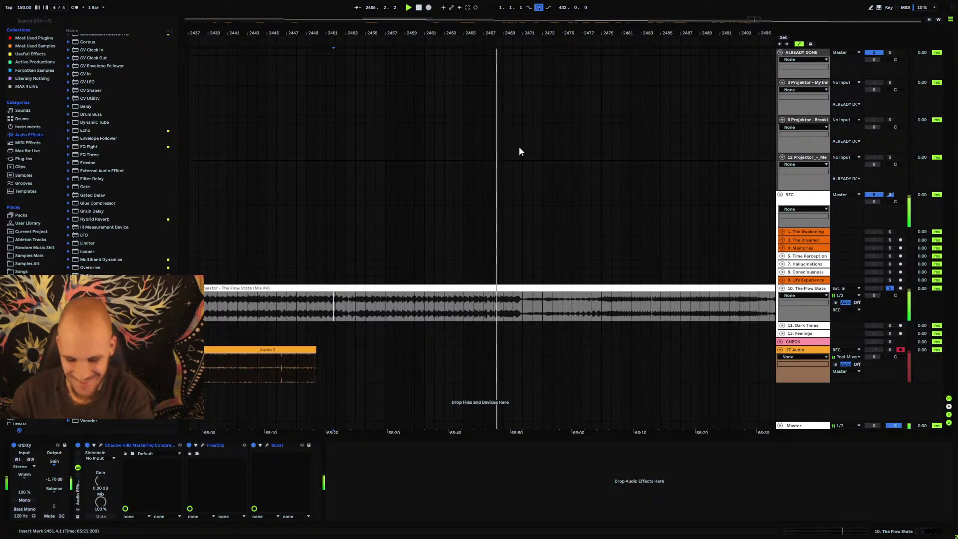
{"action": "left_click_drag", "start_coordinate": [501, 34], "coordinate": [460, 36]}
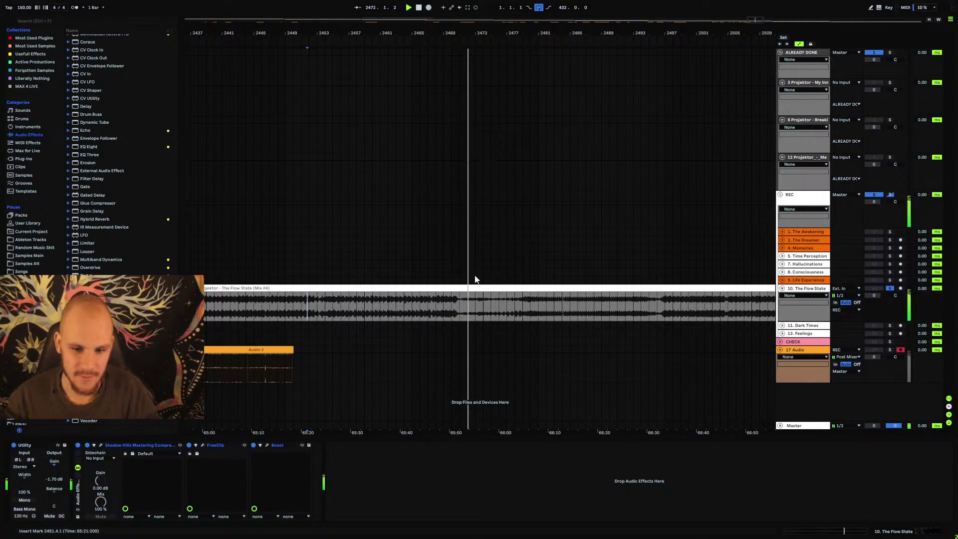
- Play The Flow State from bar 2479 and examine its waveform up to about bar 2490
{"action": "left_click", "coordinate": [524, 308]}
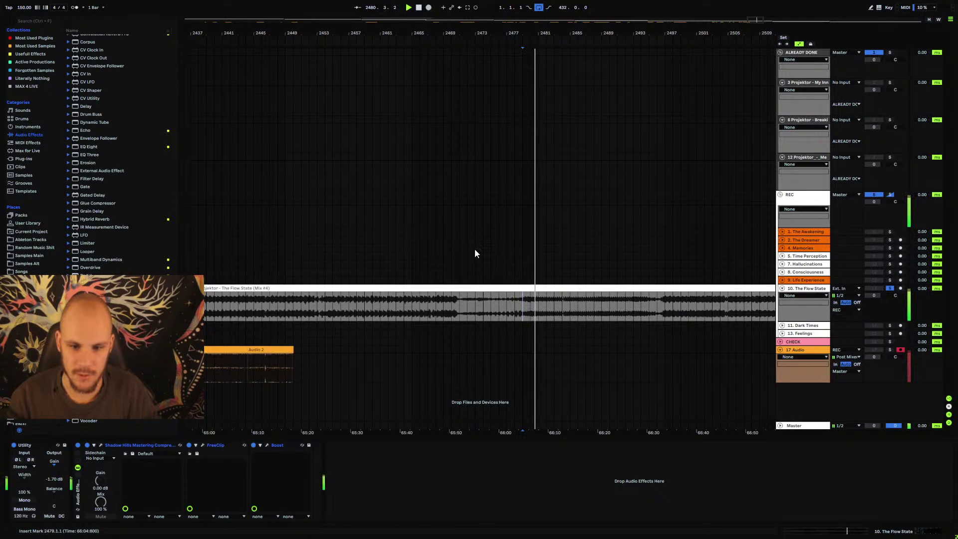
{"action": "left_click_drag", "start_coordinate": [547, 33], "coordinate": [561, 64]}
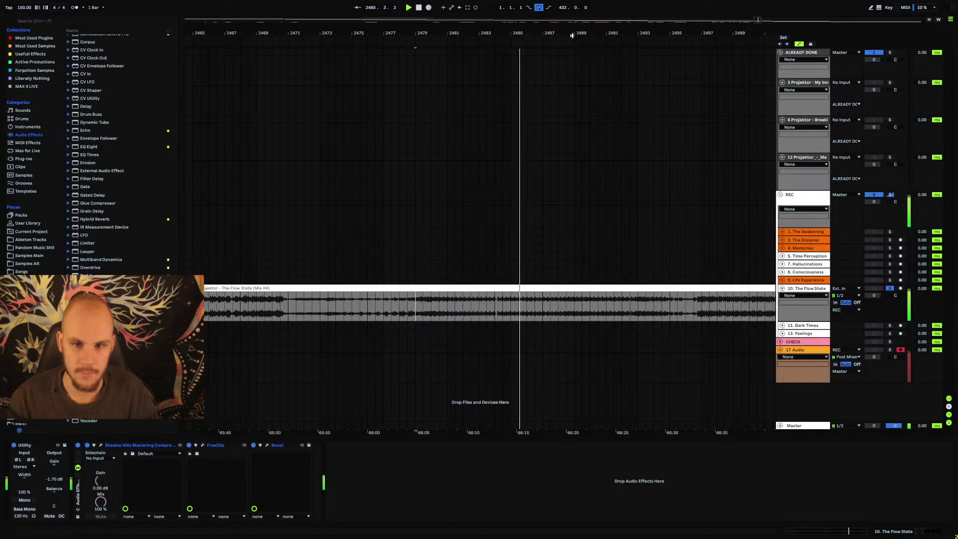
{"action": "left_click_drag", "start_coordinate": [571, 35], "coordinate": [544, 151]}
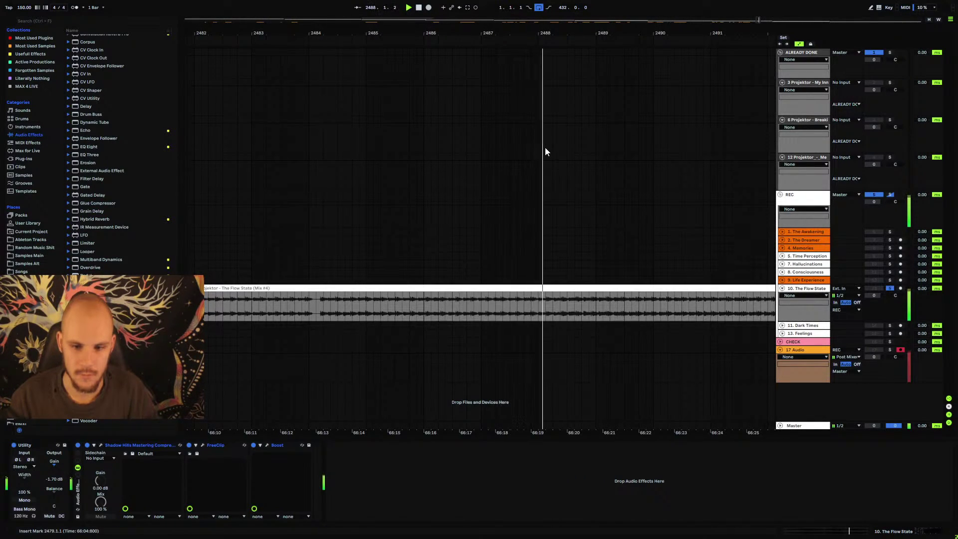
{"action": "left_click_drag", "start_coordinate": [545, 32], "coordinate": [545, 273]}
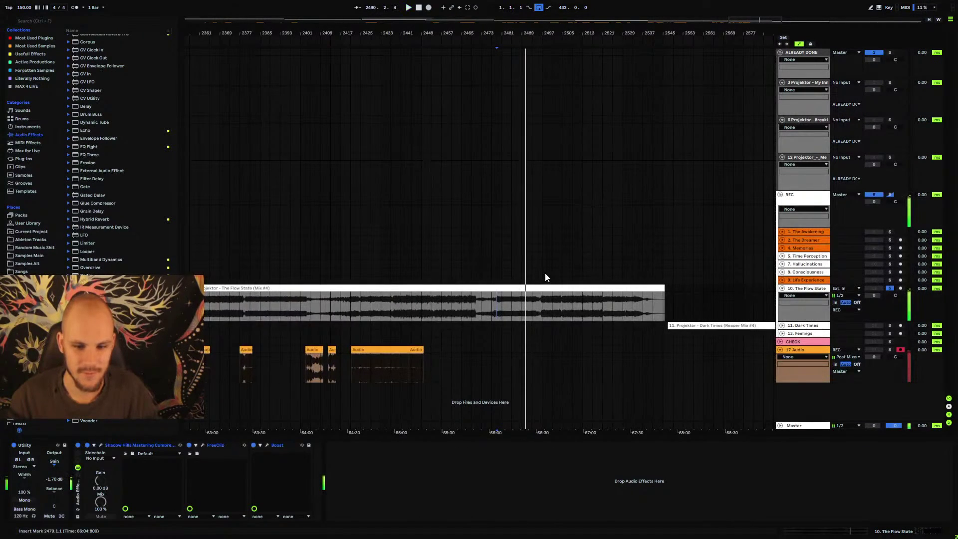
- Fold The Flow State track, copy its audio effect rack onto 11. Dark Times after bx_digital V3, and unfold Dark Times
{"action": "left_click", "coordinate": [782, 290]}
{"action": "left_click", "coordinate": [462, 334]}
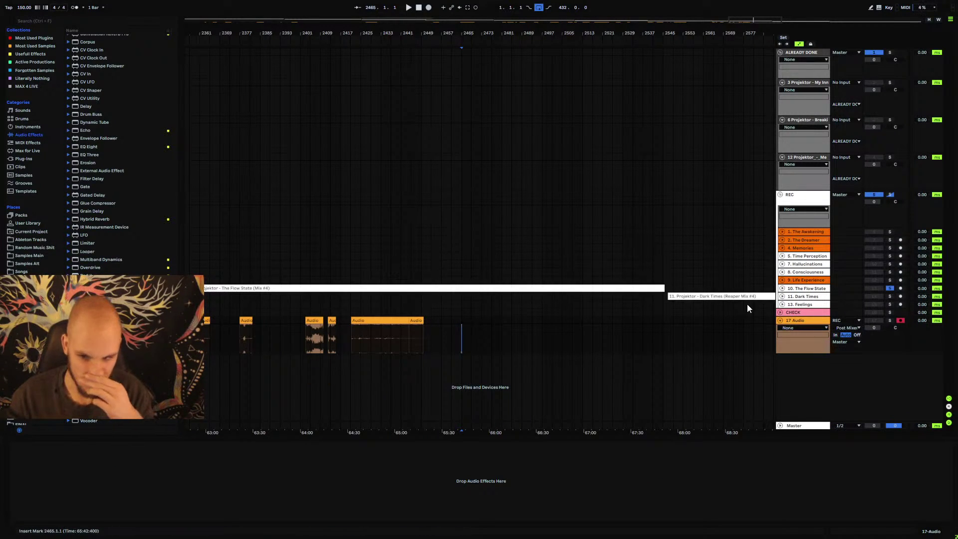
{"action": "left_click", "coordinate": [804, 288]}
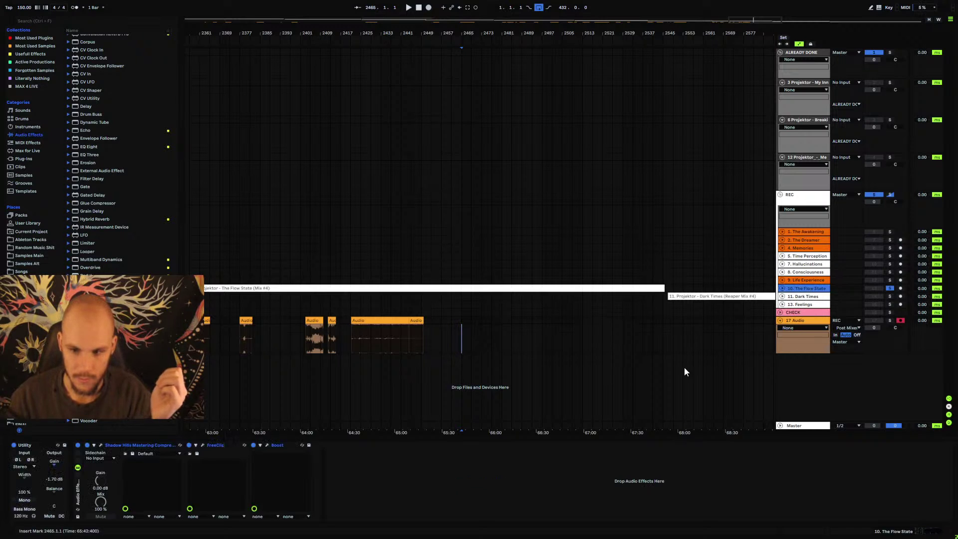
{"action": "left_click", "coordinate": [89, 492]}
{"action": "left_click", "coordinate": [818, 297]}
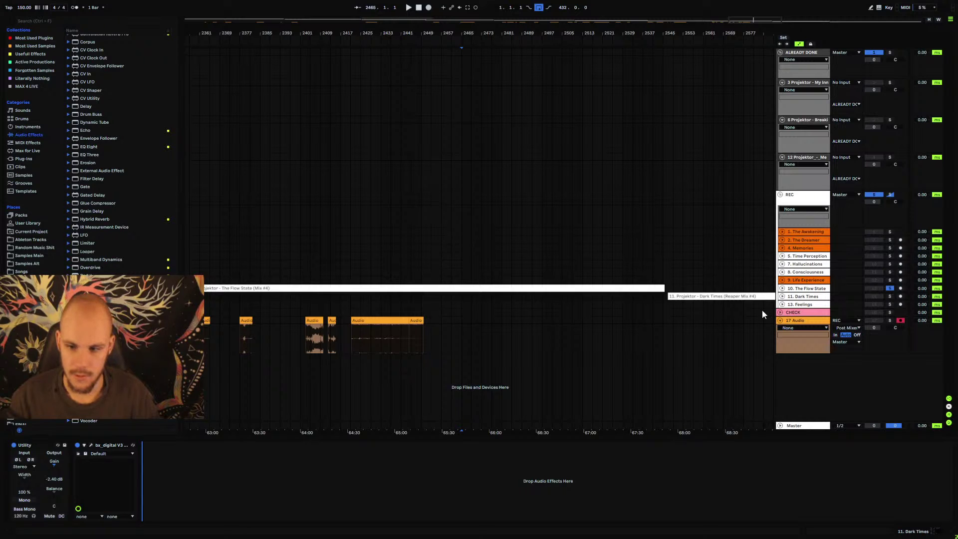
{"action": "key", "text": "ctrl+v"}
{"action": "left_click", "coordinate": [781, 296]}
{"action": "left_click", "coordinate": [802, 297]}
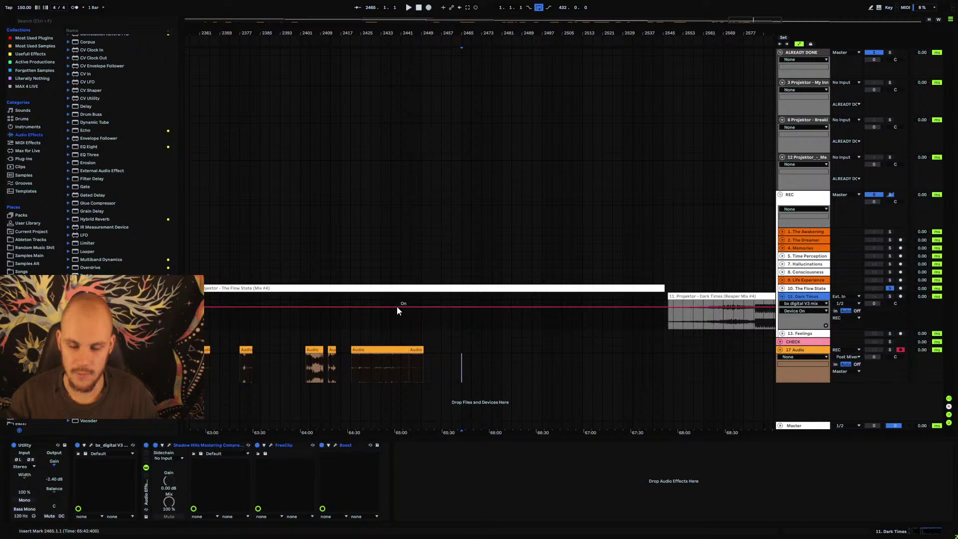
- Start recording Dark Times onto track 17 Audio from bar 2569, following the take past bar 2581
{"action": "left_click_drag", "start_coordinate": [680, 33], "coordinate": [685, 17]}
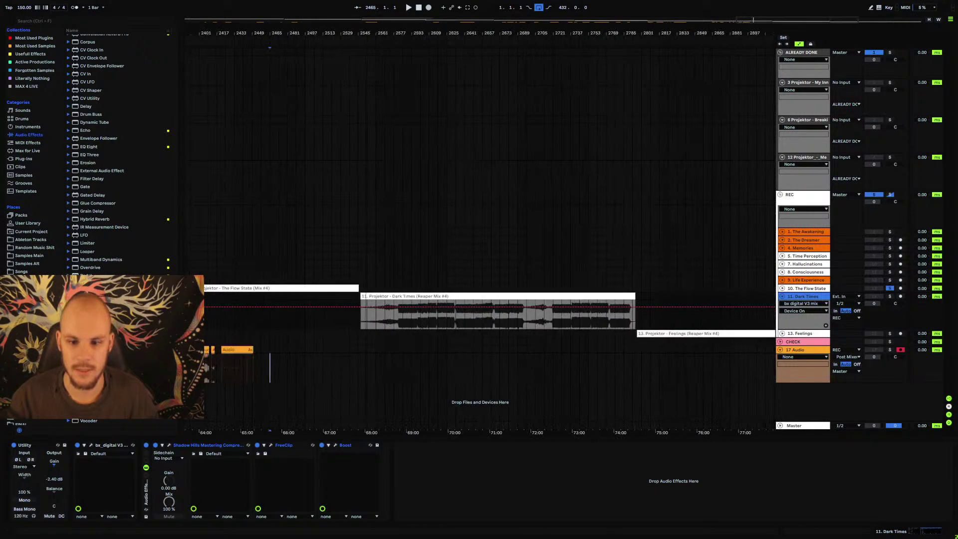
{"action": "left_click", "coordinate": [380, 320]}
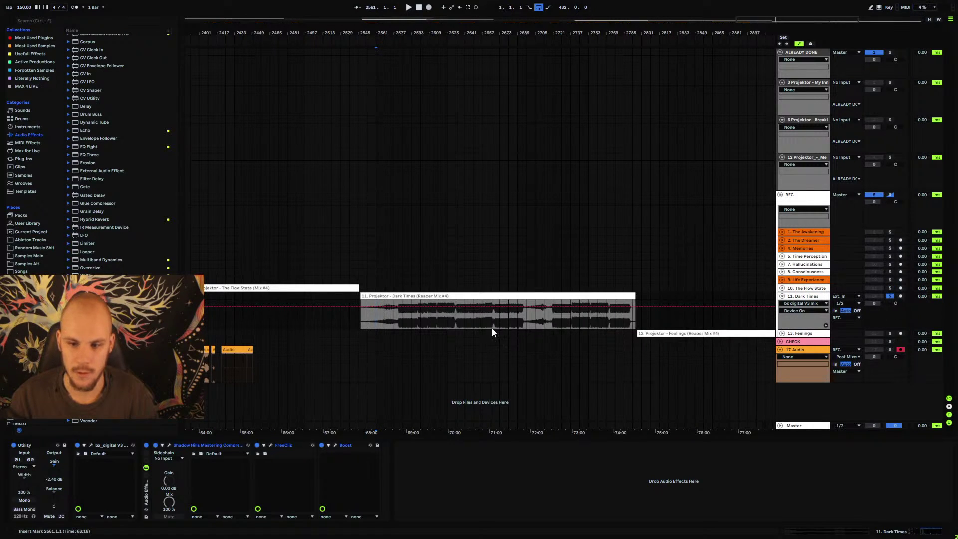
{"action": "left_click", "coordinate": [382, 319]}
{"action": "key", "text": "F9"}
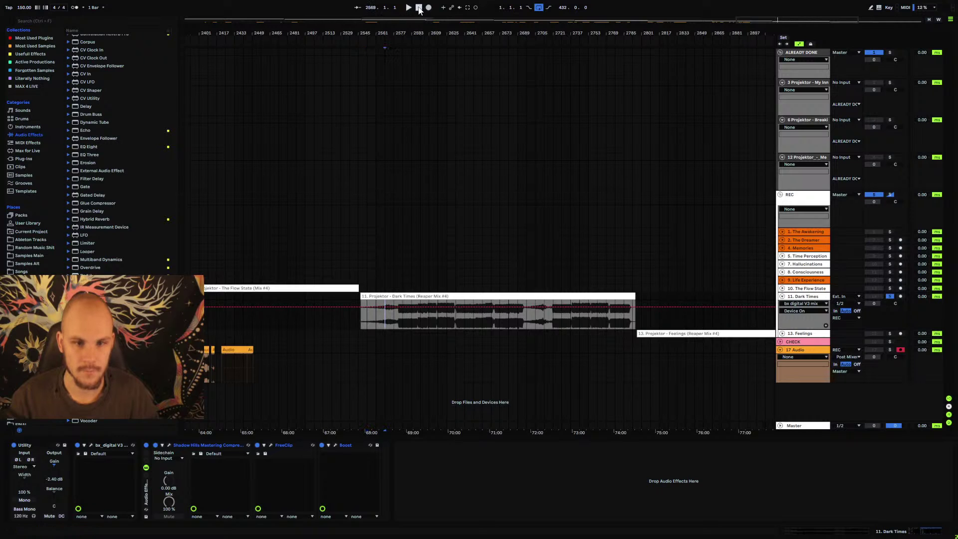
{"action": "left_click_drag", "start_coordinate": [370, 33], "coordinate": [330, 33]}
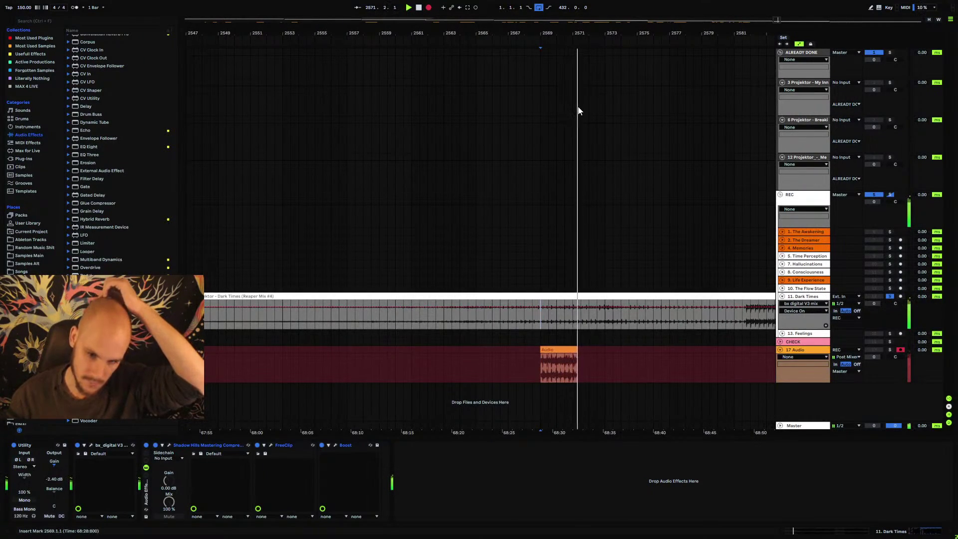
{"action": "left_click_drag", "start_coordinate": [589, 34], "coordinate": [474, 45]}
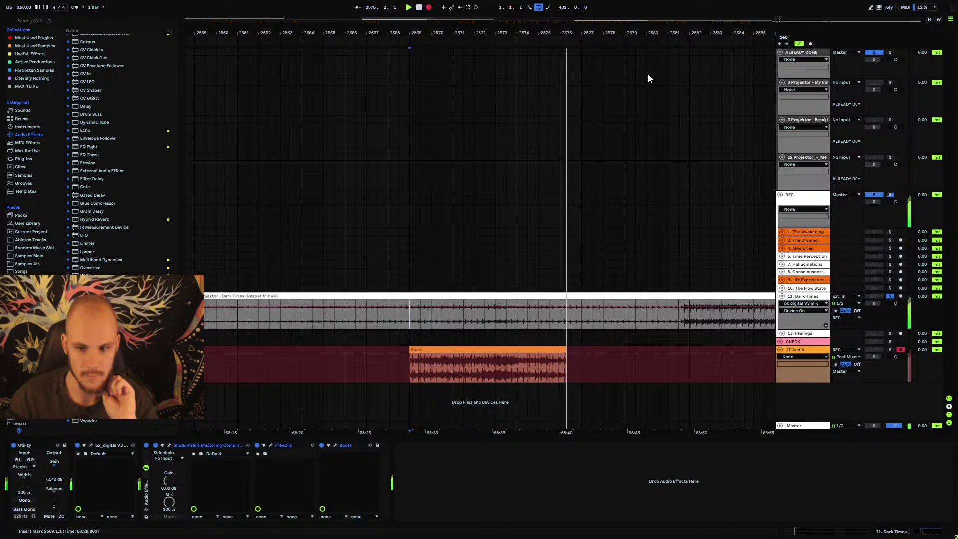
{"action": "left_click_drag", "start_coordinate": [682, 34], "coordinate": [581, 34]}
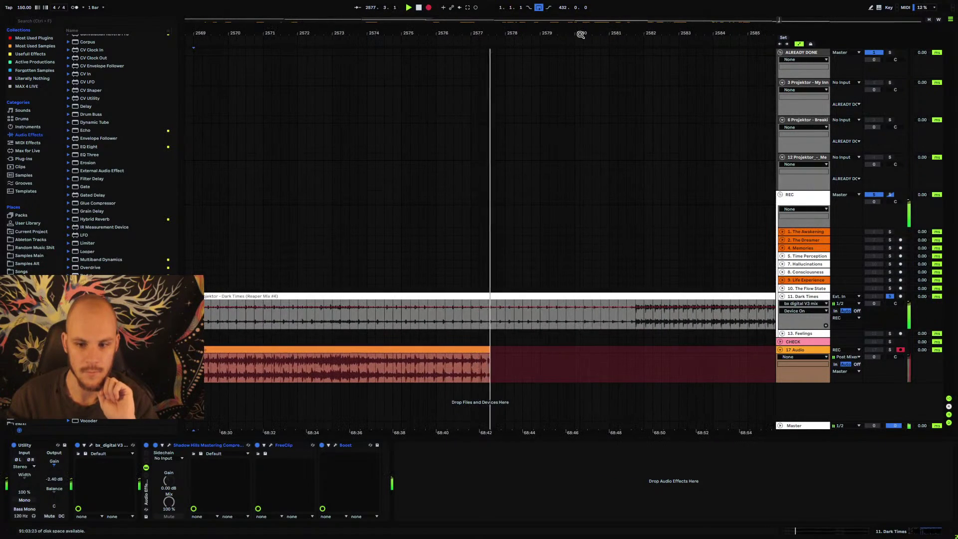
{"action": "left_click_drag", "start_coordinate": [647, 36], "coordinate": [489, 33]}
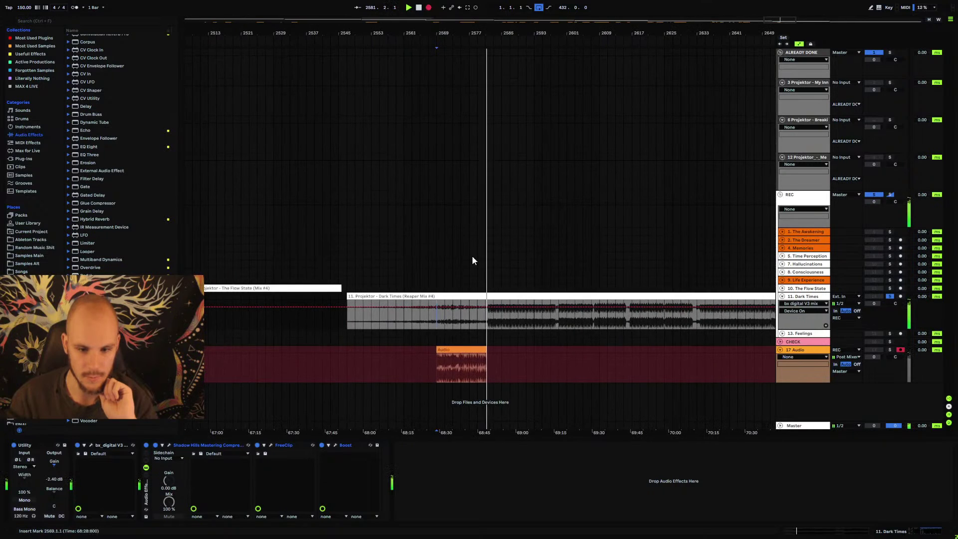
- Check the FreeClip plugin on Dark Times and examine the recorded waveform closely around bars 2581 to 2582
{"action": "left_click", "coordinate": [270, 445]}
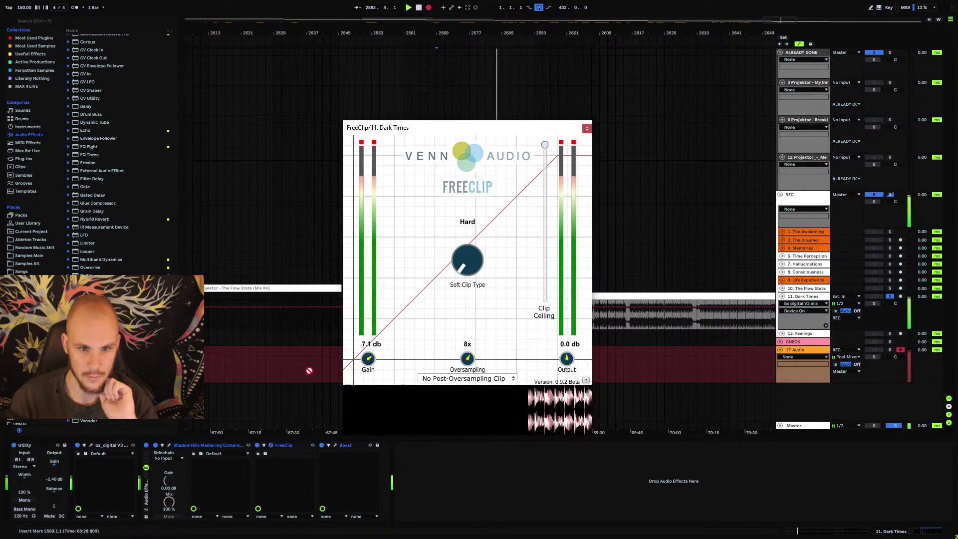
{"action": "left_click", "coordinate": [586, 129]}
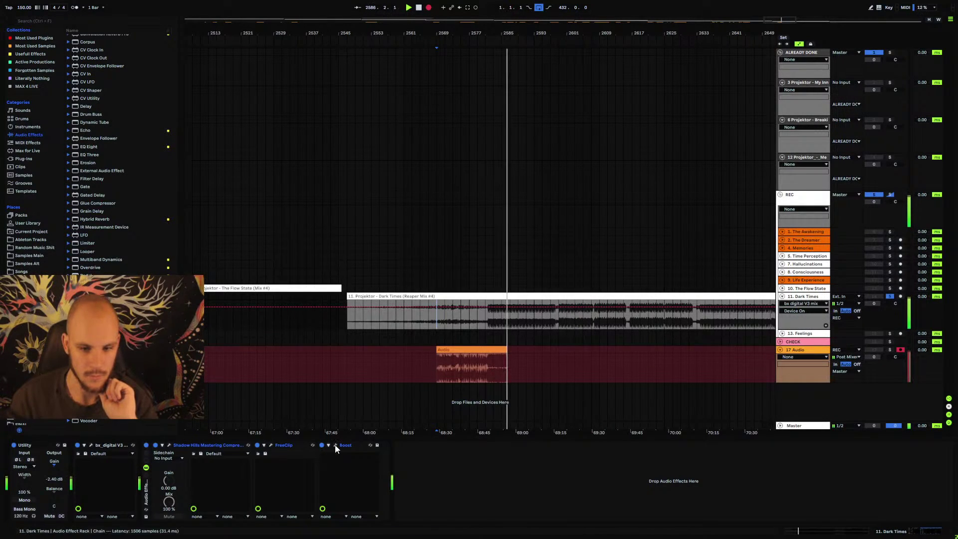
{"action": "left_click_drag", "start_coordinate": [474, 32], "coordinate": [452, 70]}
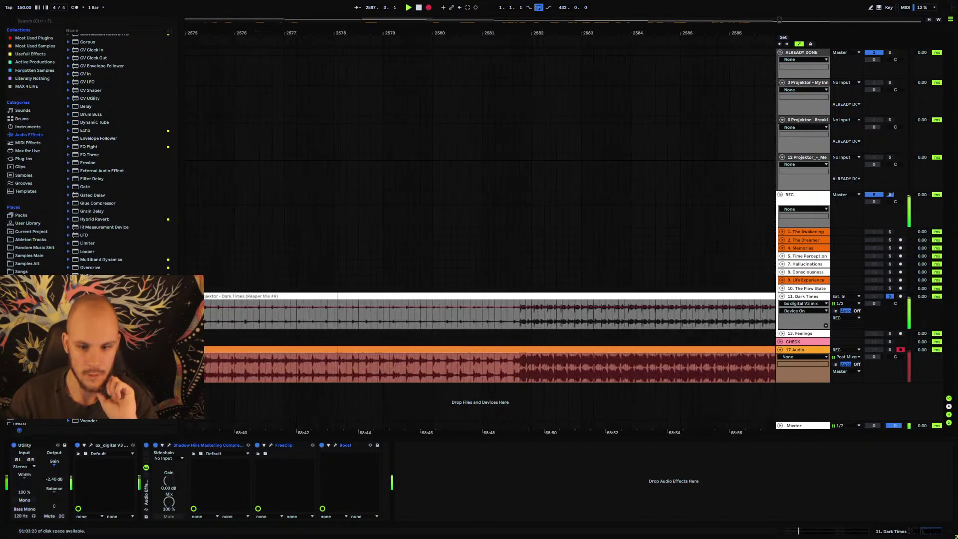
{"action": "left_click_drag", "start_coordinate": [511, 33], "coordinate": [509, 92]}
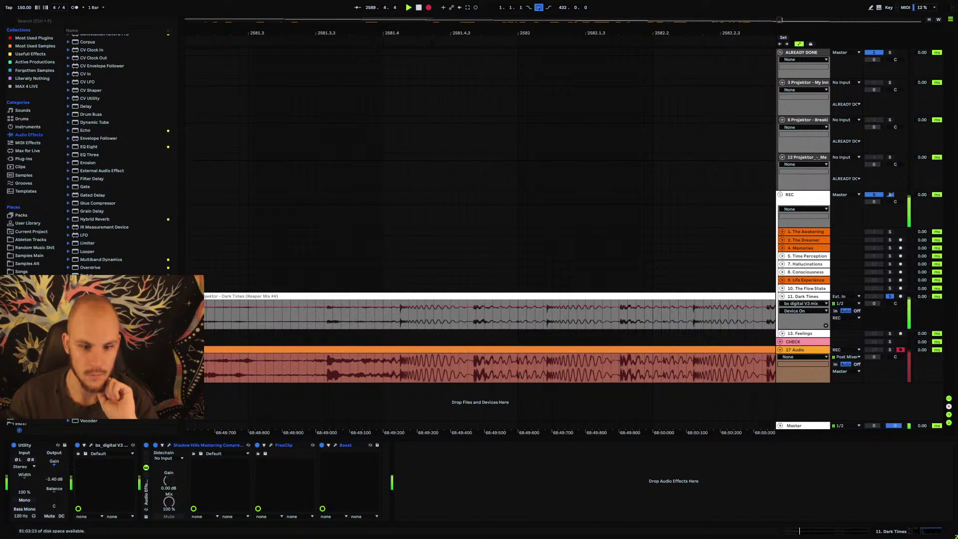
{"action": "key", "text": "plus"}
{"action": "left_click_drag", "start_coordinate": [509, 31], "coordinate": [401, 40]}
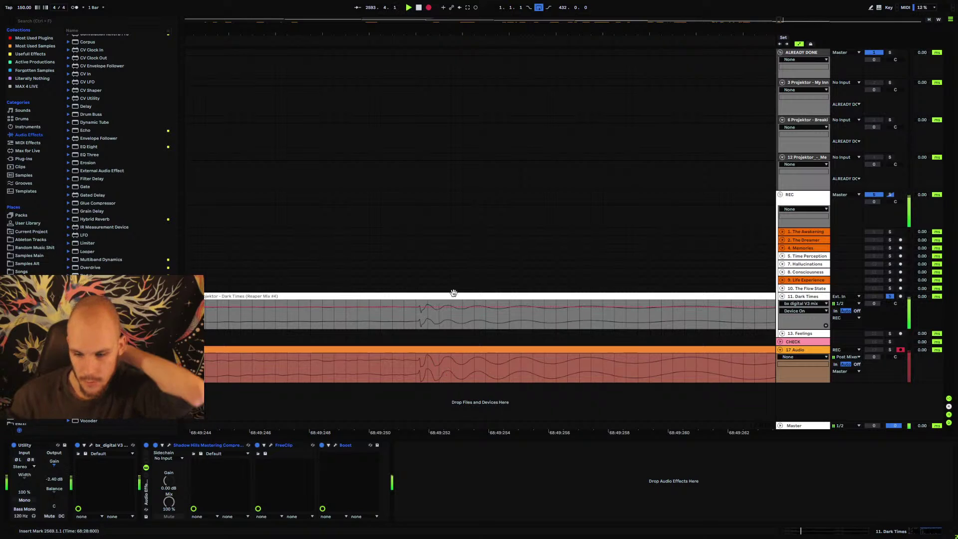
{"action": "left_click_drag", "start_coordinate": [422, 33], "coordinate": [334, 70]}
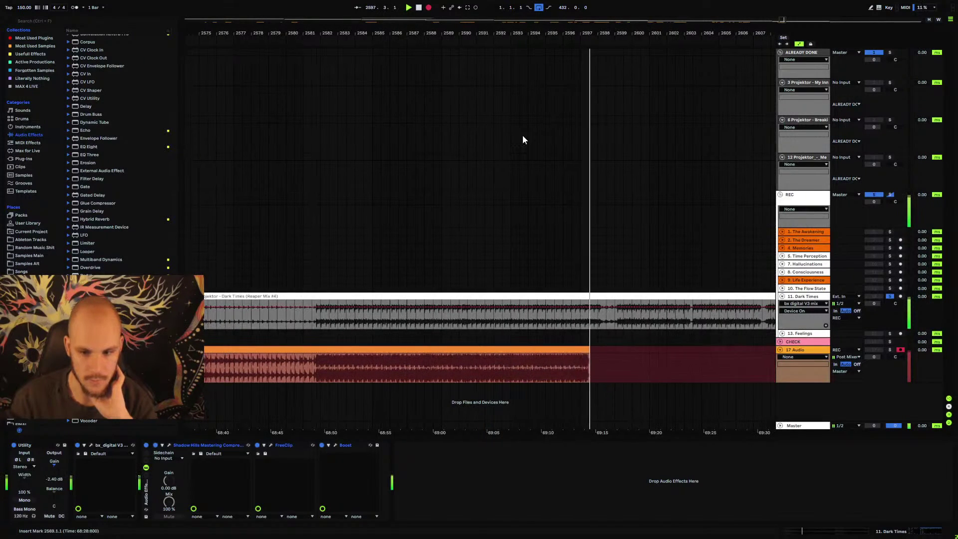
- Let the Dark Times recording run on while checking its waveform, and stop it at about bar 2612
{"action": "mouse_move", "coordinate": [624, 32]}
{"action": "left_mouse_down"}
{"action": "mouse_move", "coordinate": [622, 100]}
{"action": "mouse_move", "coordinate": [624, 25]}
{"action": "left_mouse_up"}
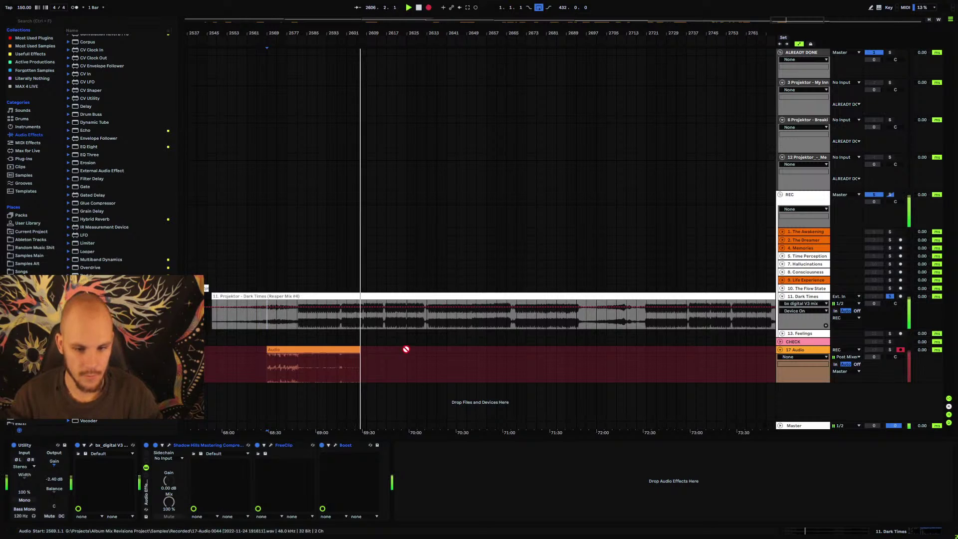
{"action": "mouse_move", "coordinate": [367, 34]}
{"action": "left_mouse_down"}
{"action": "mouse_move", "coordinate": [368, 55]}
{"action": "mouse_move", "coordinate": [367, 40]}
{"action": "left_mouse_up"}
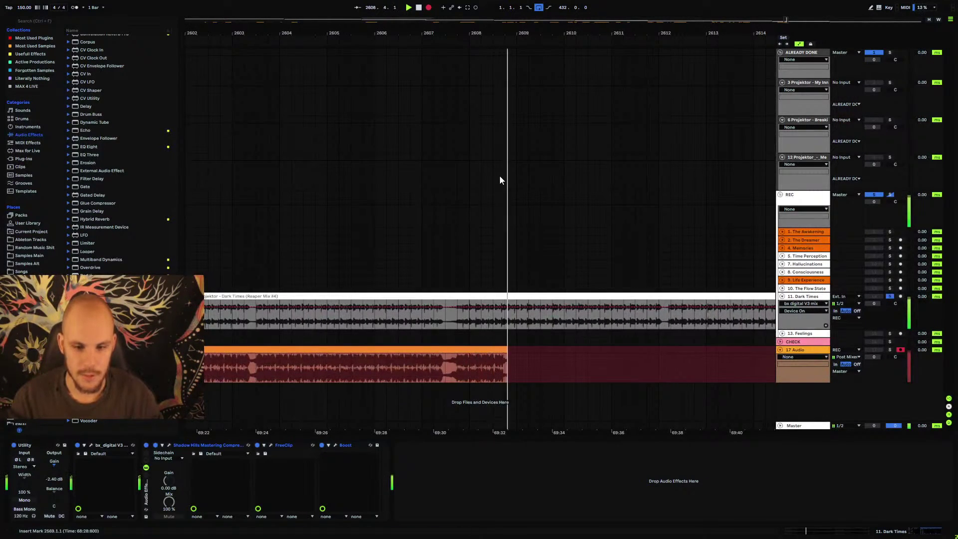
{"action": "left_click_drag", "start_coordinate": [486, 35], "coordinate": [486, 10]}
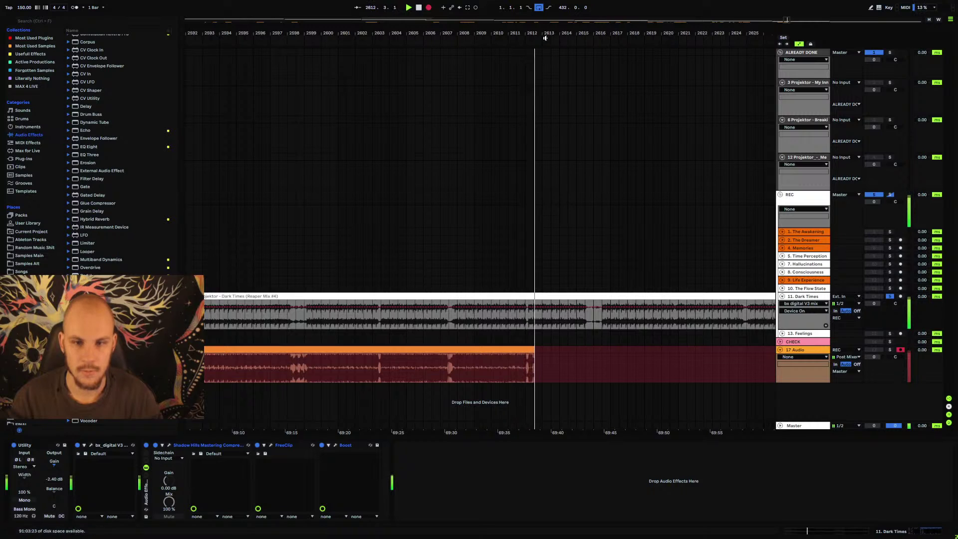
{"action": "key", "text": "space"}
- Record Dark Times onto track 17 Audio from bar 2633 to about bar 2658, checking the start of the take
{"action": "left_click_drag", "start_coordinate": [543, 36], "coordinate": [543, 28]}
{"action": "left_click_drag", "start_coordinate": [469, 43], "coordinate": [469, 30]}
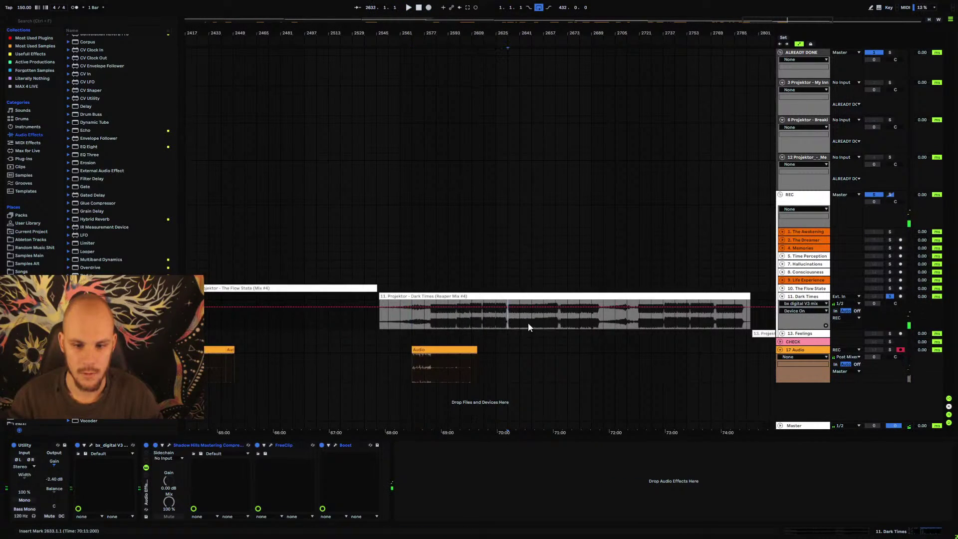
{"action": "left_click", "coordinate": [428, 7]}
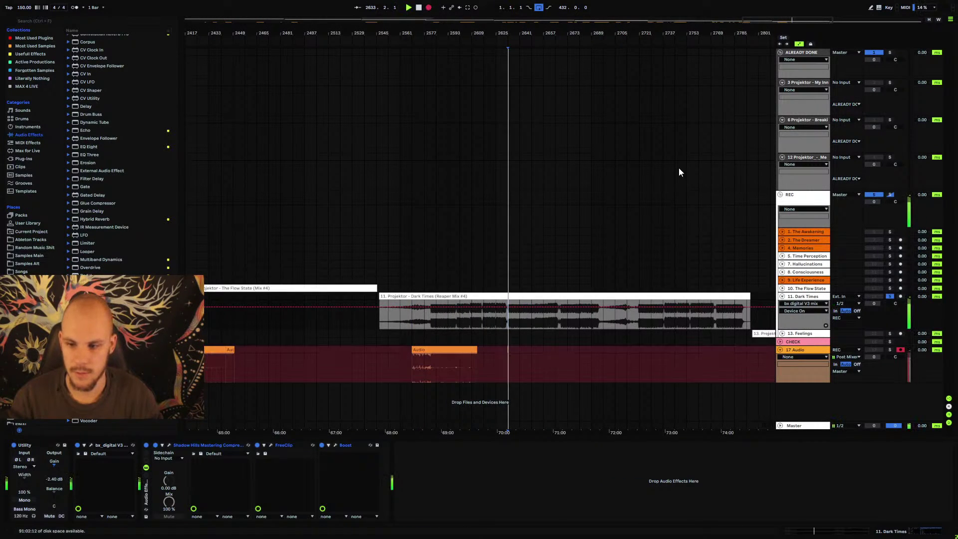
{"action": "left_click_drag", "start_coordinate": [509, 32], "coordinate": [490, 31]}
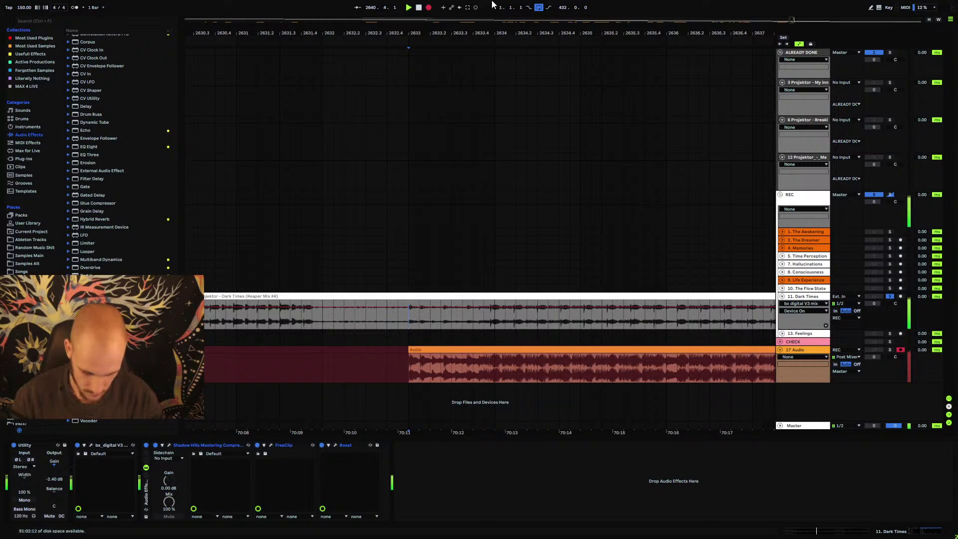
{"action": "left_click_drag", "start_coordinate": [572, 35], "coordinate": [573, 17]}
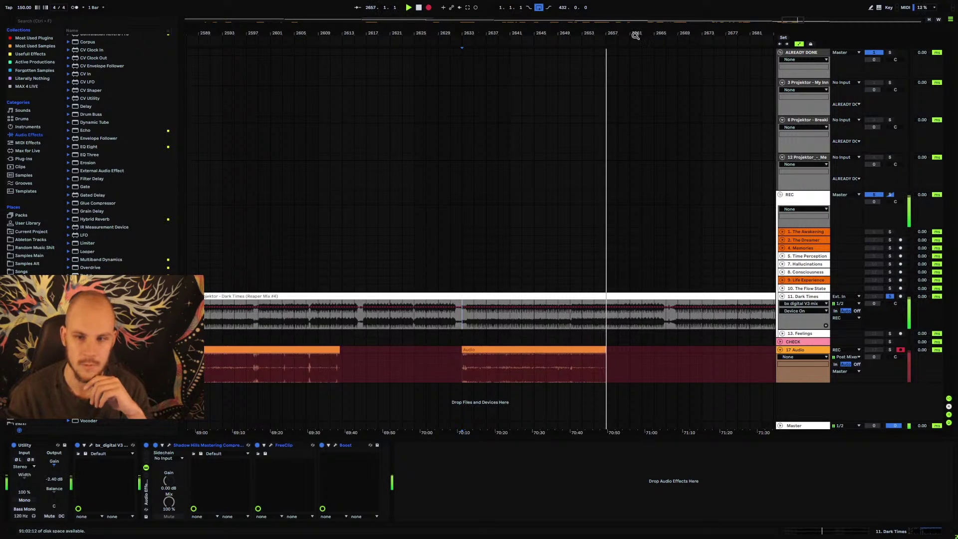
{"action": "left_click_drag", "start_coordinate": [634, 32], "coordinate": [516, 166]}
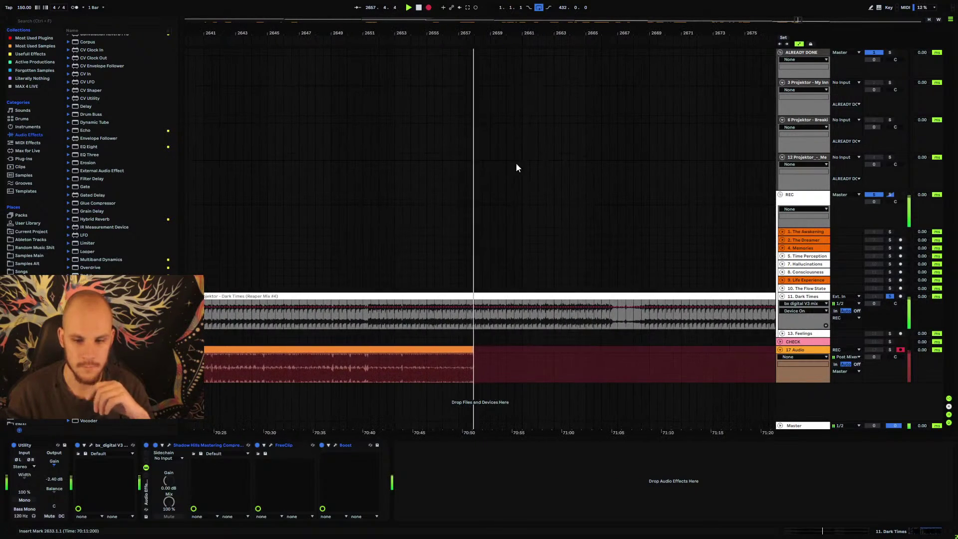
- Stop recording and play Dark Times from bar 2665, following its waveform to about bar 2674
{"action": "left_click", "coordinate": [596, 315]}
{"action": "key", "text": "F9"}
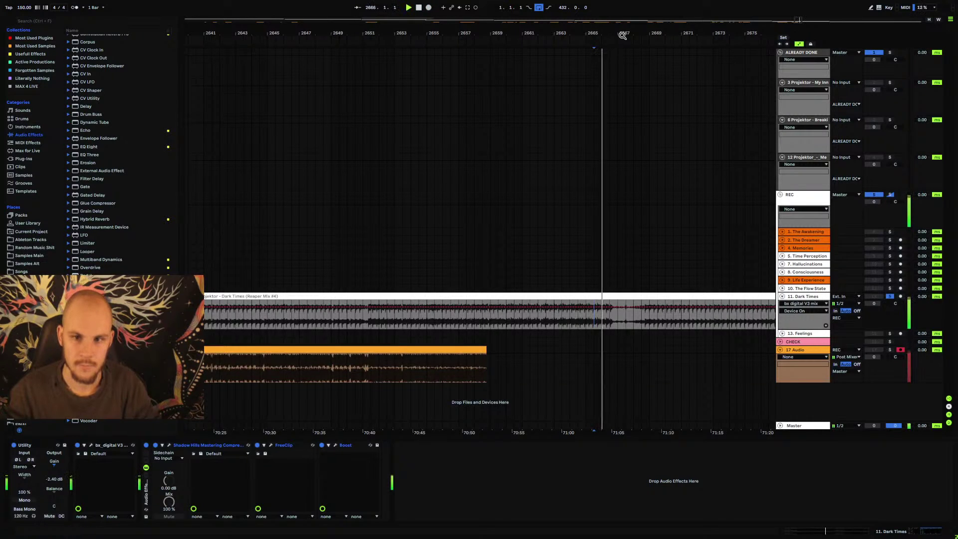
{"action": "left_click_drag", "start_coordinate": [623, 33], "coordinate": [619, 89]}
{"action": "mouse_move", "coordinate": [798, 19]}
{"action": "left_mouse_down"}
{"action": "mouse_move", "coordinate": [798, 30]}
{"action": "mouse_move", "coordinate": [799, 20]}
{"action": "left_mouse_up"}
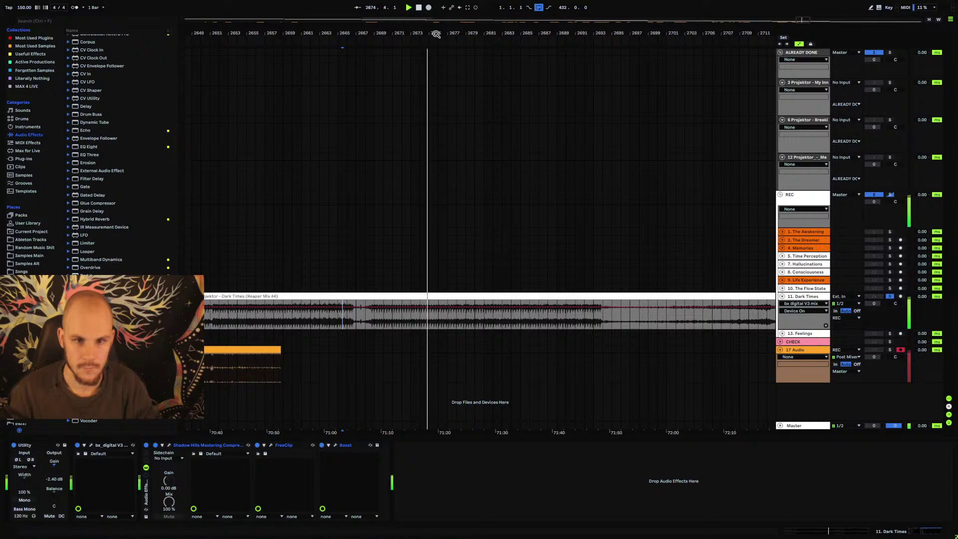
- Record Dark Times onto track 17 Audio from bar 2668 beat 3 to about bar 2674, checking the take's waveform
{"action": "left_click_drag", "start_coordinate": [382, 33], "coordinate": [420, 31]}
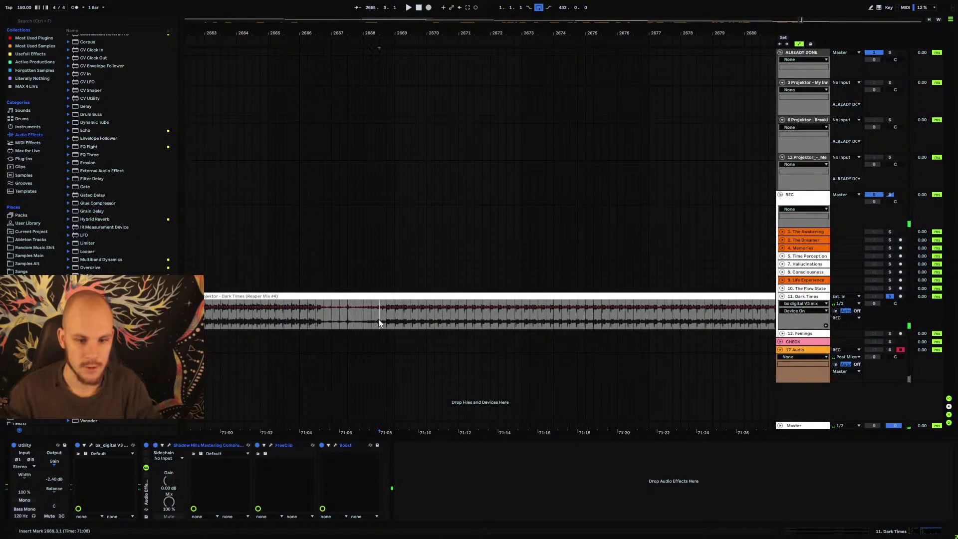
{"action": "left_click", "coordinate": [428, 7]}
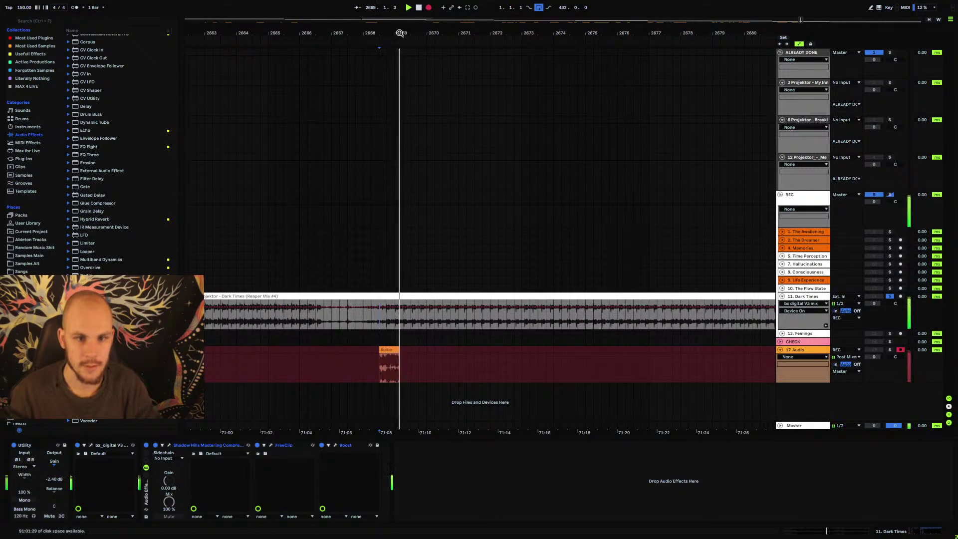
{"action": "key", "text": "plus"}
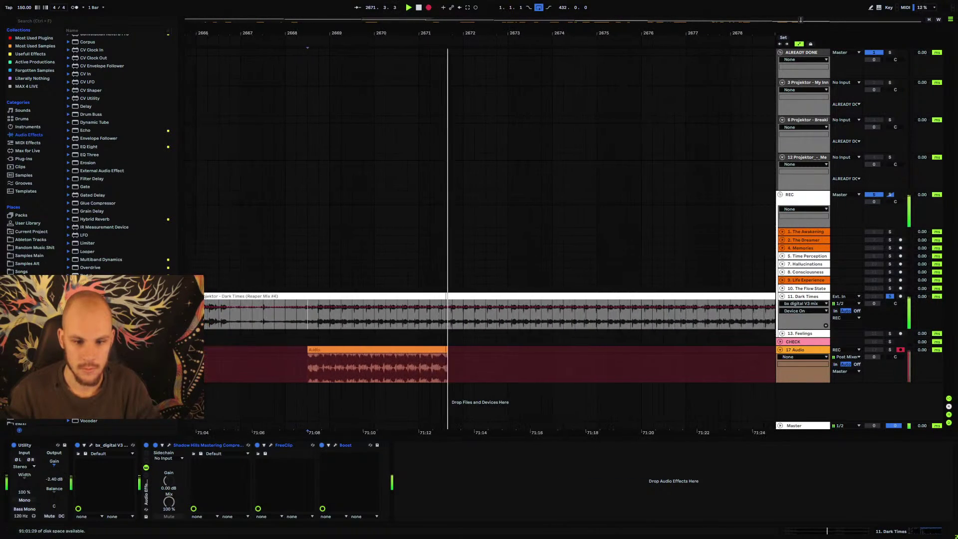
{"action": "key", "text": "plus"}
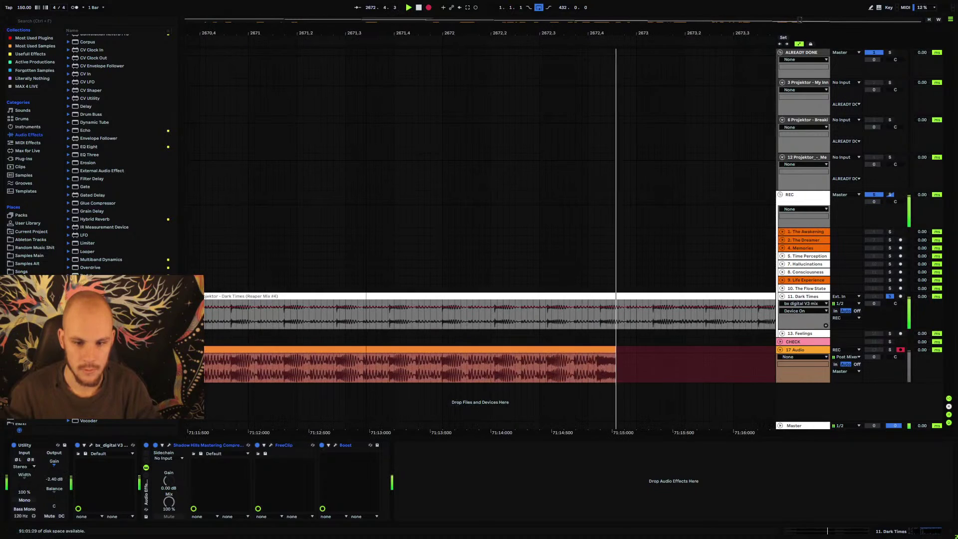
{"action": "key", "text": "space"}
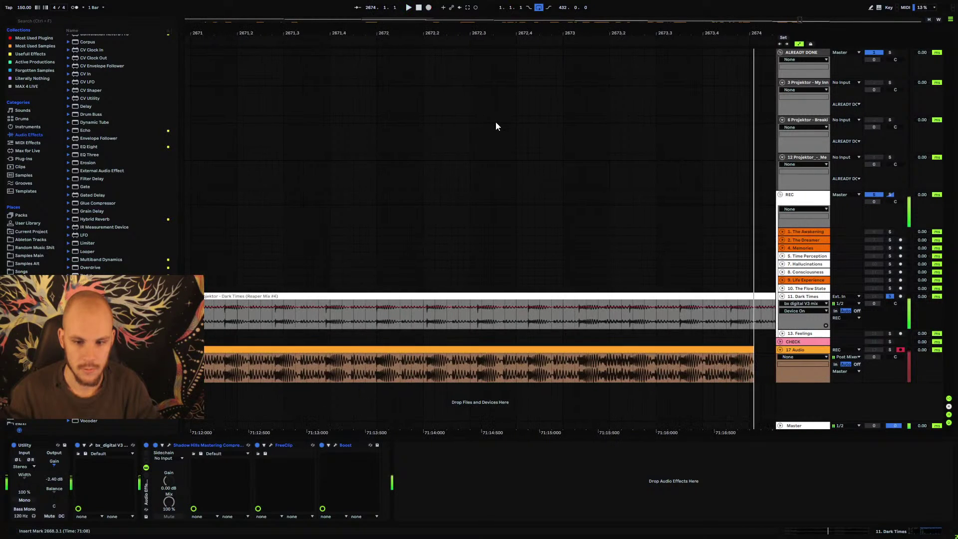
- Loop the recorded section from 2672.4.2 to about 2673.1.2 on track 17 Audio and play it back
{"action": "left_click_drag", "start_coordinate": [563, 36], "coordinate": [509, 244]}
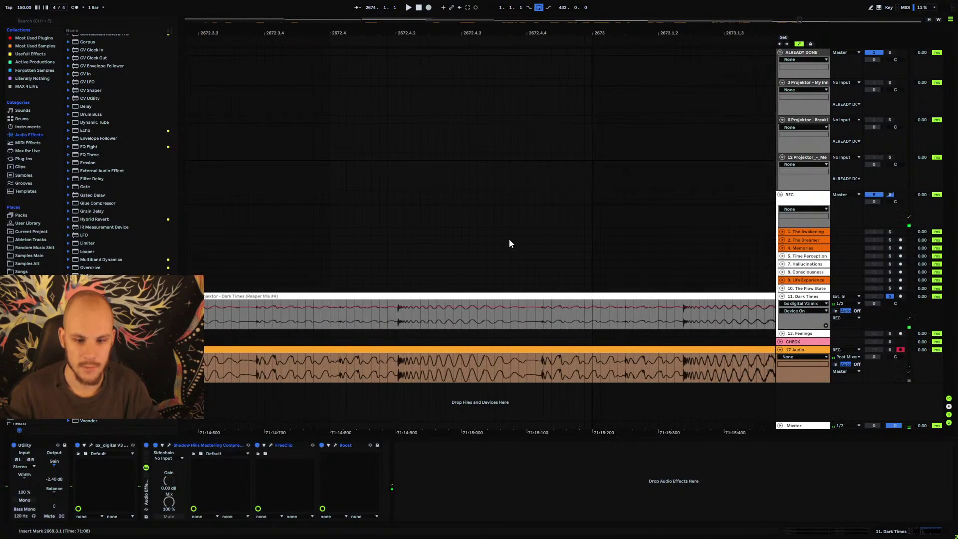
{"action": "left_click_drag", "start_coordinate": [399, 364], "coordinate": [644, 366]}
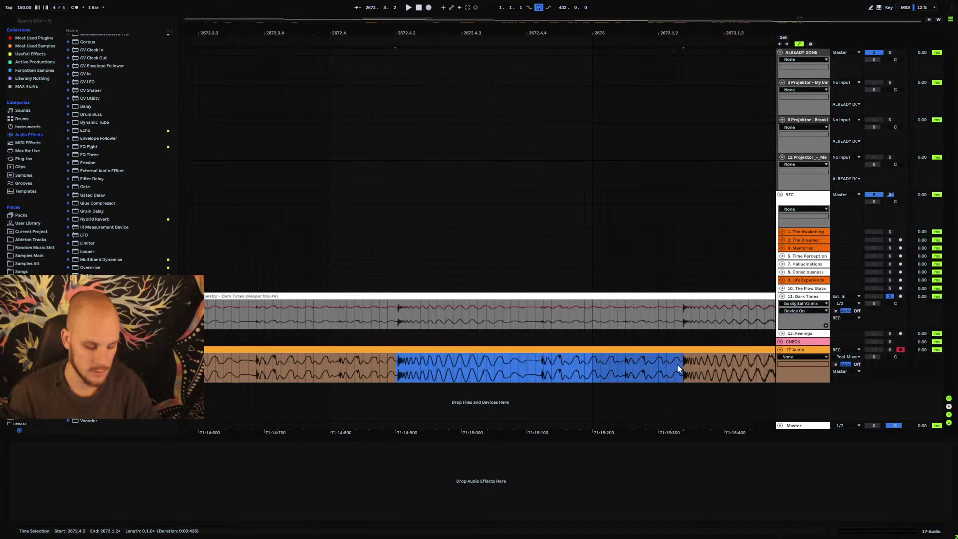
{"action": "key", "text": "ctrl+l"}
{"action": "key", "text": "space"}
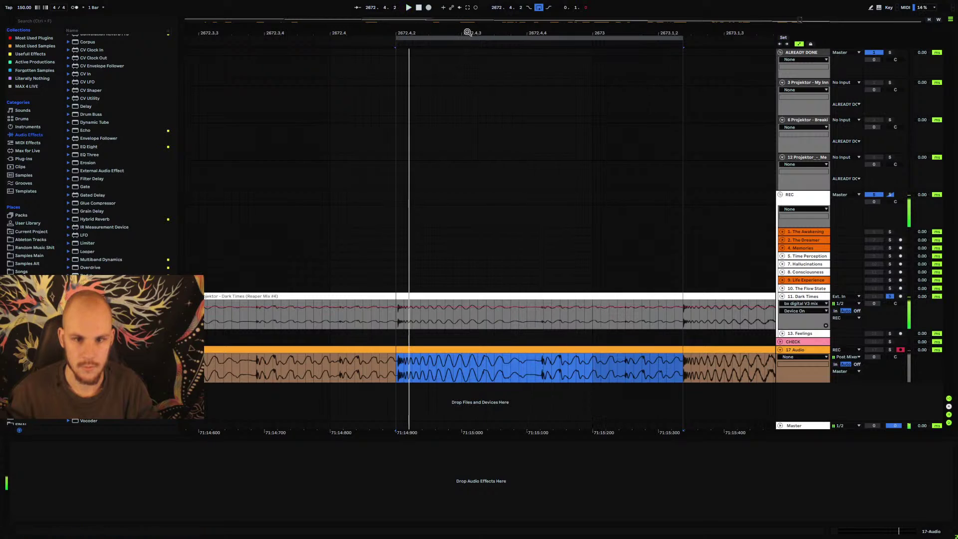
- Extend the loop's start back to the beginning of the take at 2668.3.1, and switch looping off
{"action": "left_click_drag", "start_coordinate": [498, 32], "coordinate": [491, 127]}
{"action": "left_click_drag", "start_coordinate": [536, 56], "coordinate": [346, 61]}
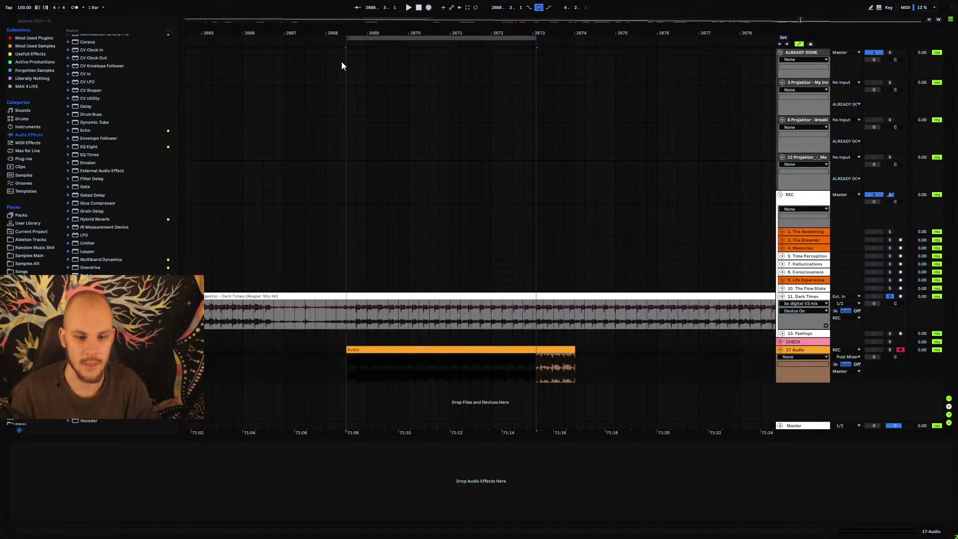
{"action": "key", "text": "minus"}
{"action": "key", "text": "minus"}
{"action": "key", "text": "minus"}
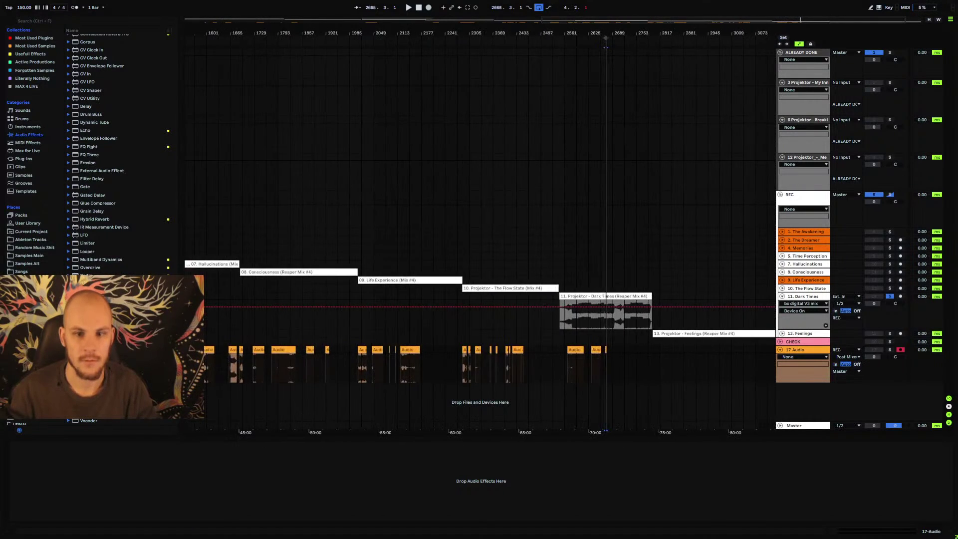
{"action": "right_click", "coordinate": [595, 42]}
{"action": "left_click", "coordinate": [606, 80]}
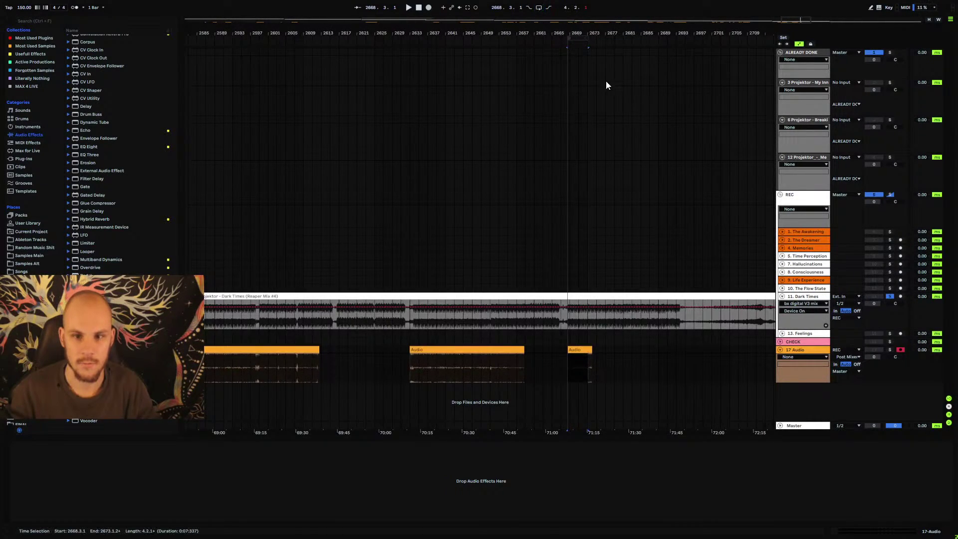
- Play Dark Times from bar 2691 and record it onto track 17 Audio, following the take to about bar 2717
{"action": "key", "text": "space"}
{"action": "left_click", "coordinate": [668, 324]}
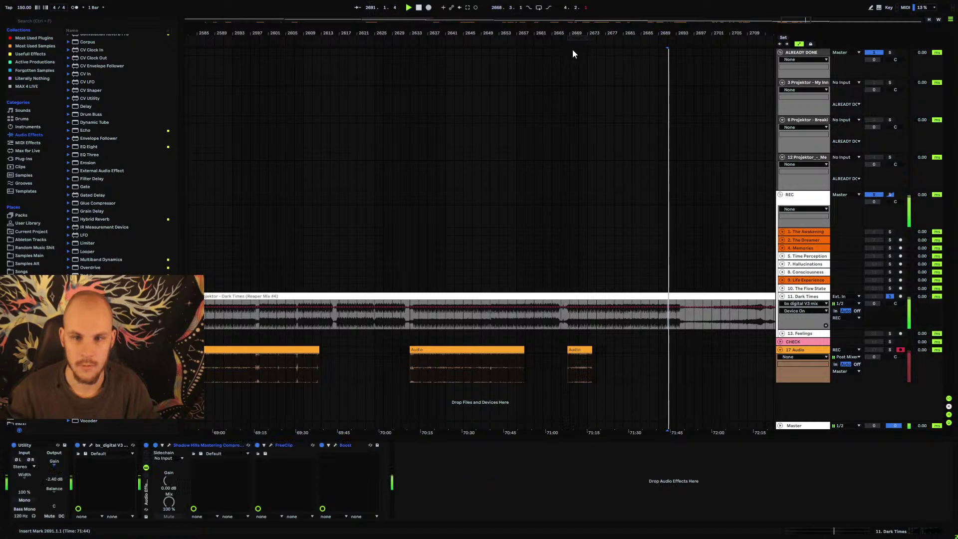
{"action": "key", "text": "F9"}
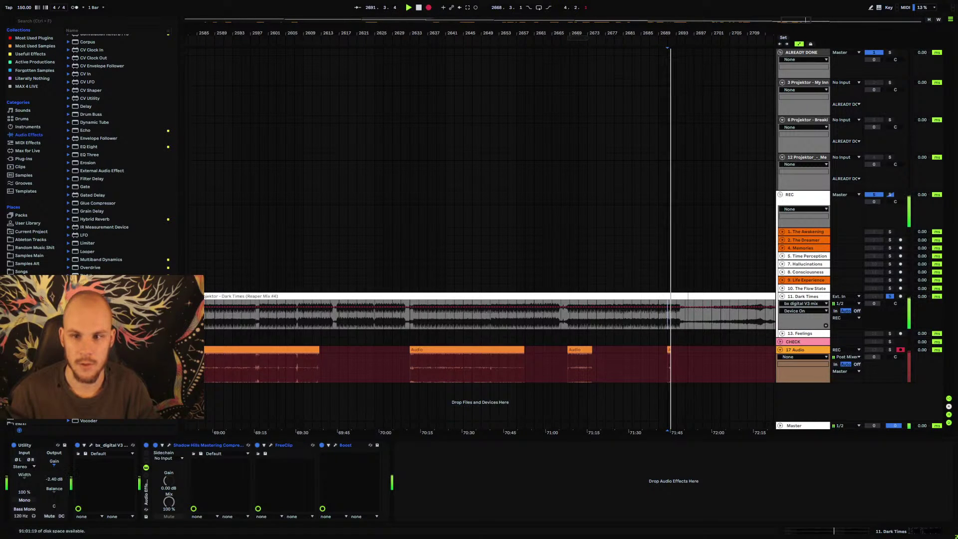
{"action": "left_click_drag", "start_coordinate": [693, 34], "coordinate": [397, 47]}
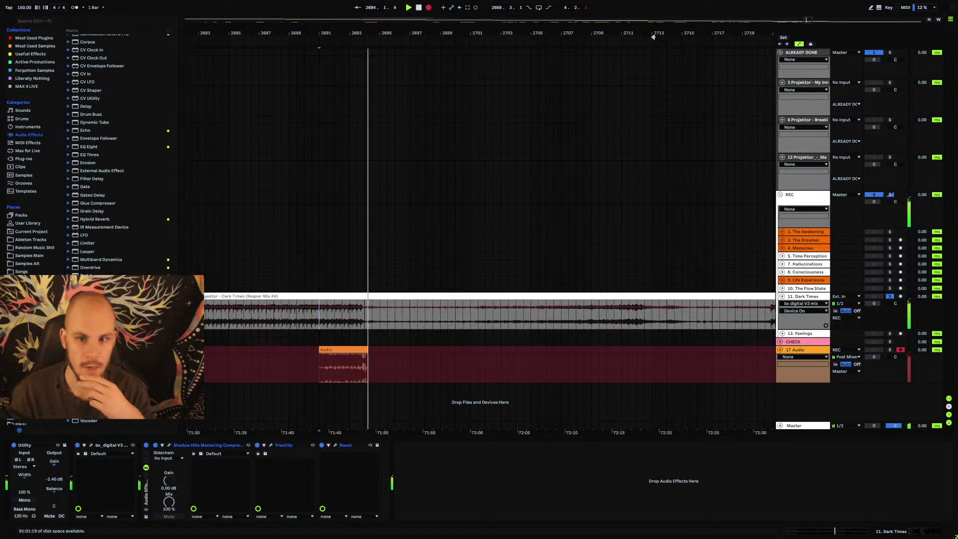
{"action": "left_click_drag", "start_coordinate": [651, 35], "coordinate": [570, 308]}
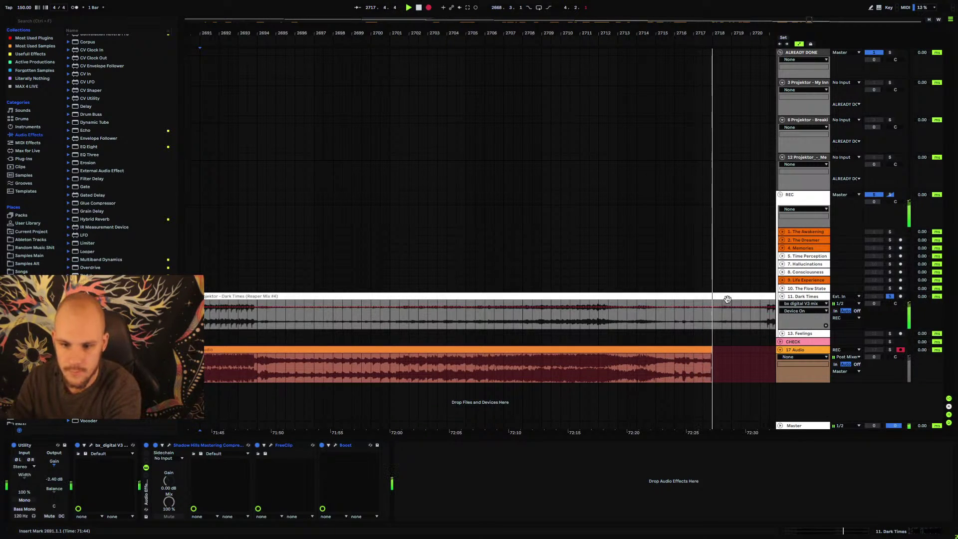
- Let the Dark Times recording run on to about bar 2729, checking the waveform around the section starting near bar 2720
{"action": "left_click_drag", "start_coordinate": [734, 33], "coordinate": [533, 78]}
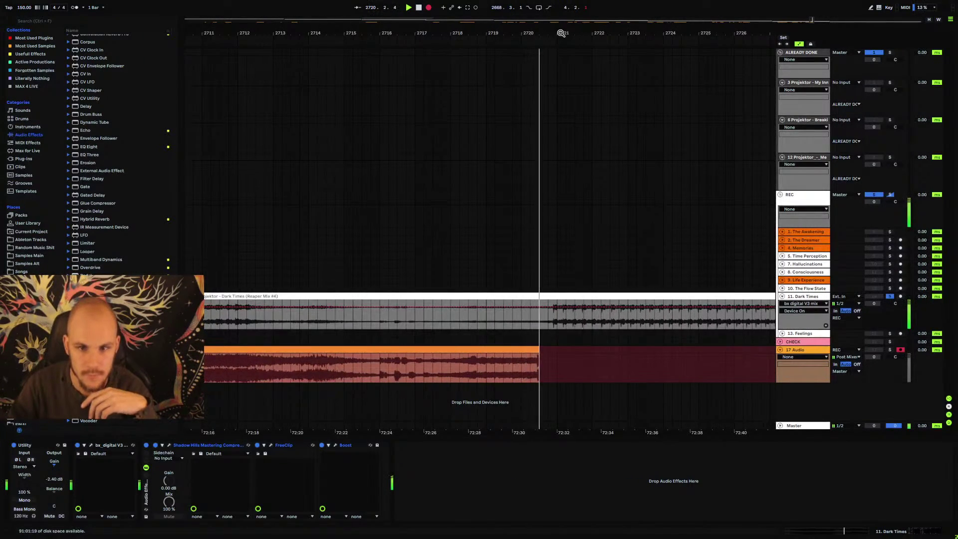
{"action": "left_click_drag", "start_coordinate": [562, 30], "coordinate": [557, 115]}
{"action": "left_click_drag", "start_coordinate": [422, 40], "coordinate": [409, 65]}
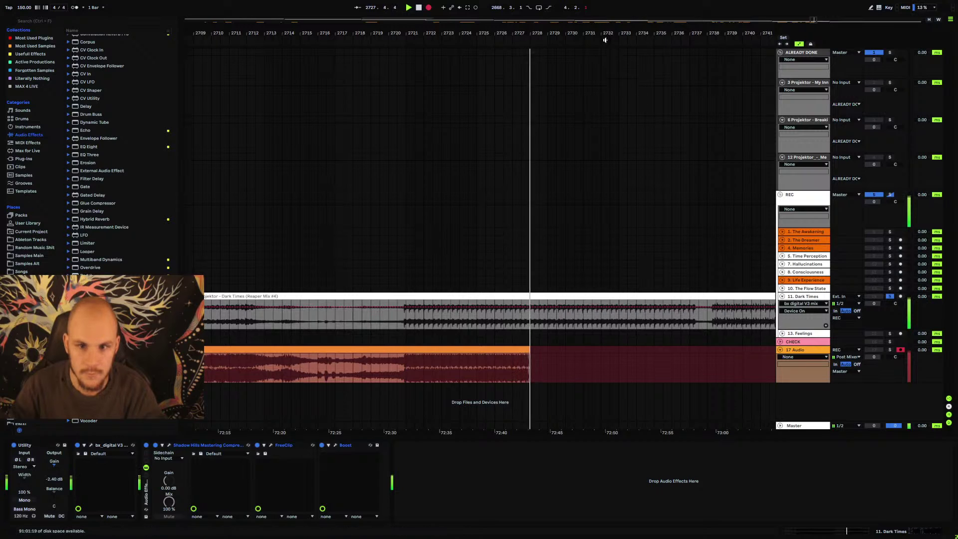
{"action": "left_click_drag", "start_coordinate": [604, 34], "coordinate": [463, 3]}
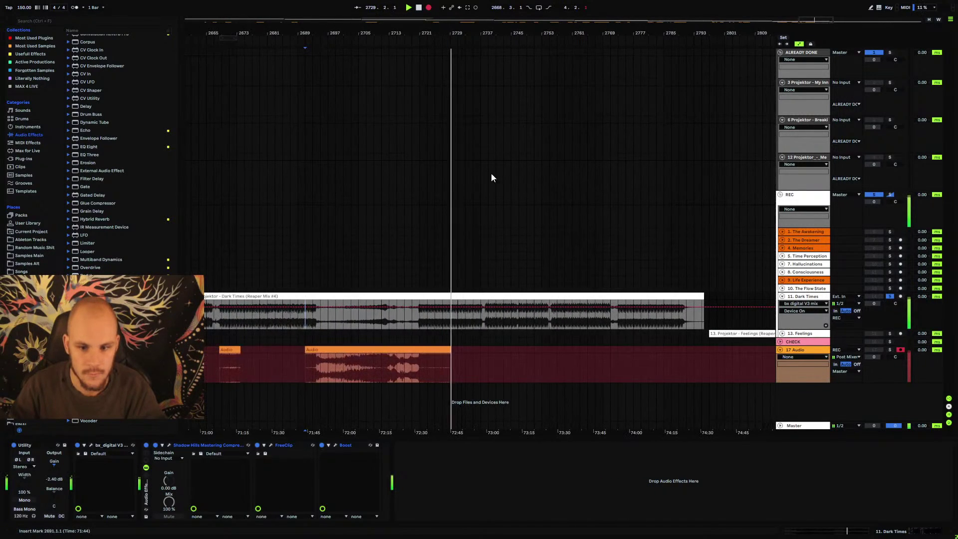
- Expand track 13. Feelings in place of Dark Times and copy the Dark Times rack with Shadow Hills, FreeClip and Boost after its bx_digital V3
{"action": "left_click", "coordinate": [781, 297]}
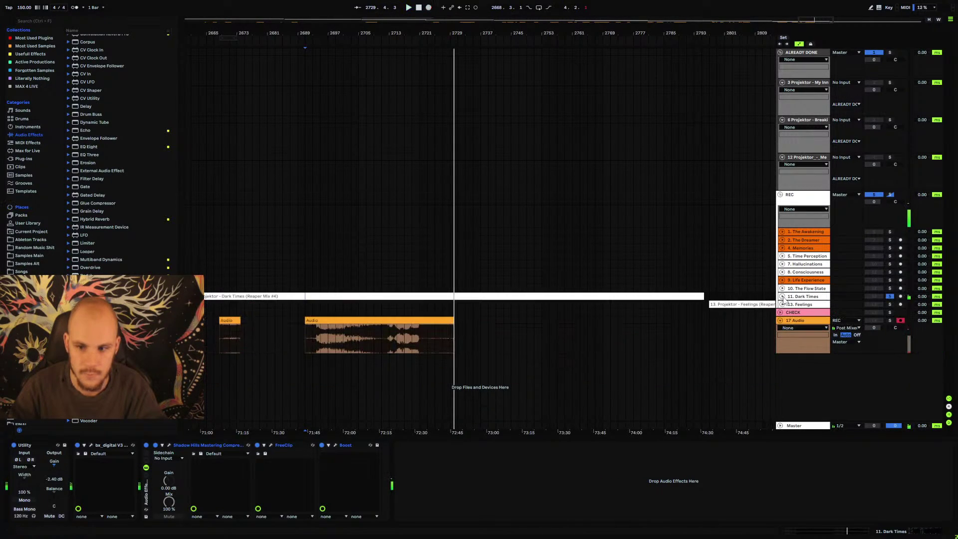
{"action": "left_click", "coordinate": [781, 305]}
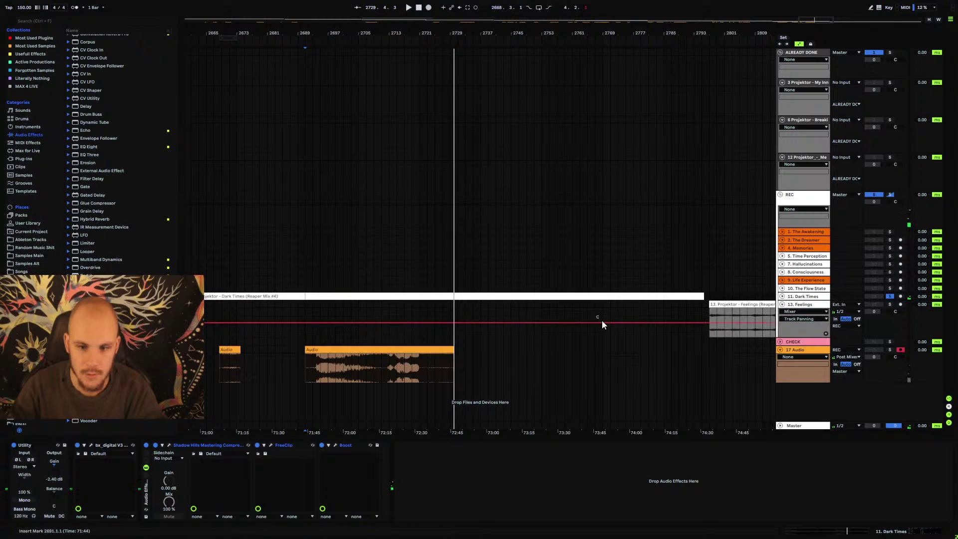
{"action": "left_click", "coordinate": [803, 296]}
{"action": "left_click", "coordinate": [148, 498]}
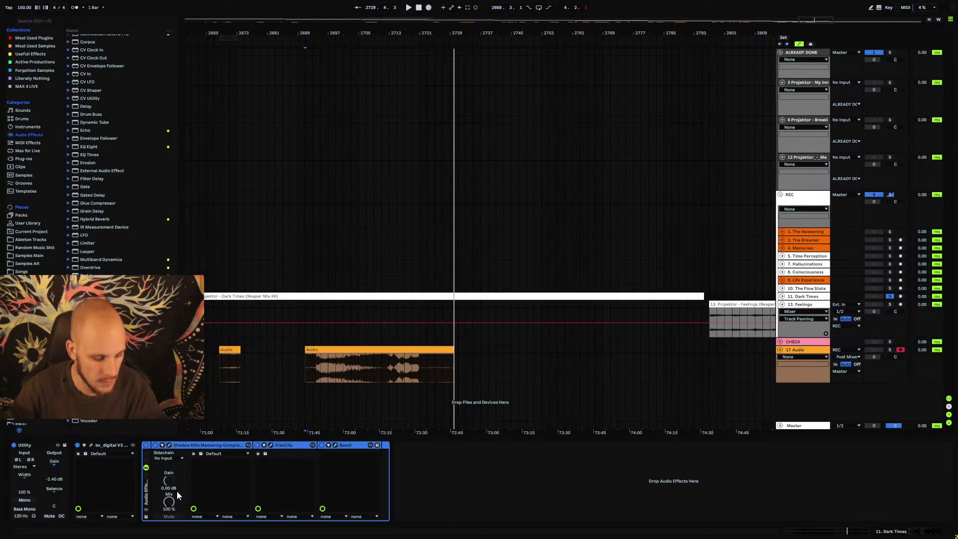
{"action": "left_click", "coordinate": [801, 305]}
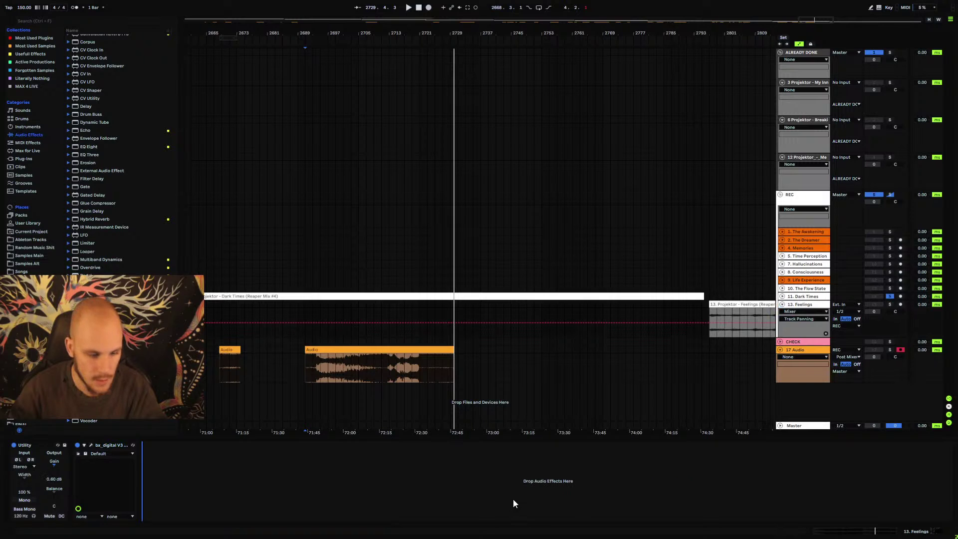
{"action": "key", "text": "ctrl+v"}
- Record the opening of soloed Feelings onto track 17 Audio from bar 2797 to about bar 2812, checking its waveform
{"action": "left_click_drag", "start_coordinate": [737, 31], "coordinate": [492, 46]}
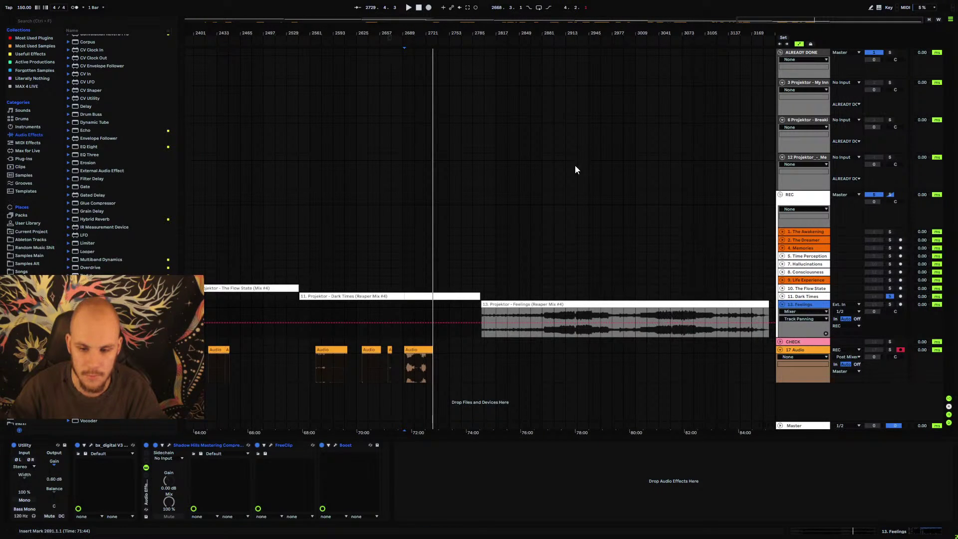
{"action": "left_click_drag", "start_coordinate": [553, 33], "coordinate": [554, 80]}
{"action": "mouse_move", "coordinate": [523, 32]}
{"action": "left_mouse_down"}
{"action": "mouse_move", "coordinate": [523, 80]}
{"action": "mouse_move", "coordinate": [523, 13]}
{"action": "left_mouse_up"}
{"action": "left_click", "coordinate": [282, 313]}
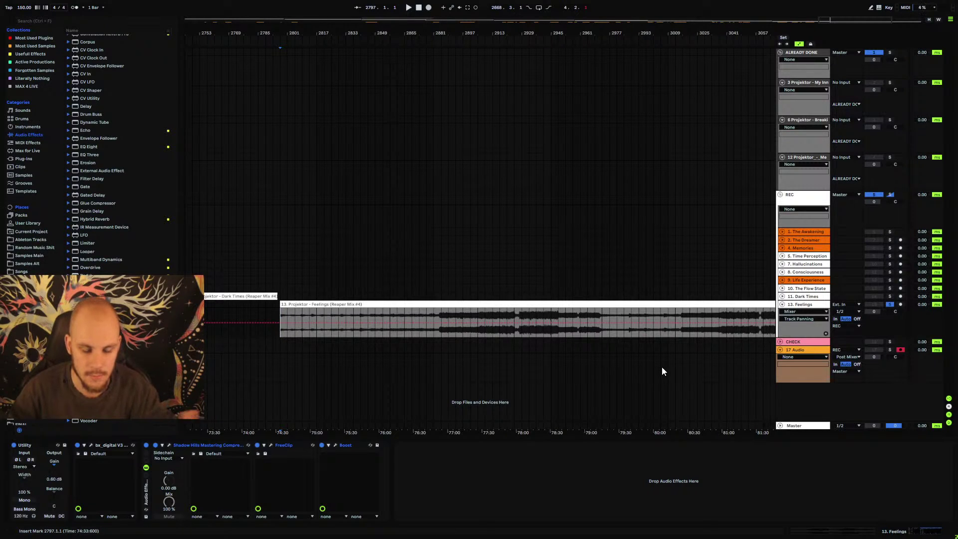
{"action": "left_click", "coordinate": [428, 8]}
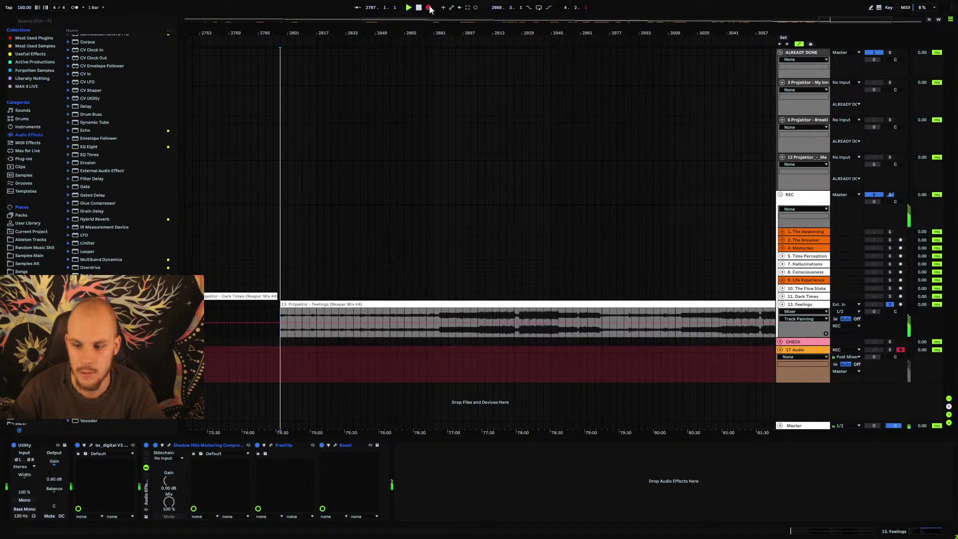
{"action": "left_click_drag", "start_coordinate": [279, 38], "coordinate": [310, 65]}
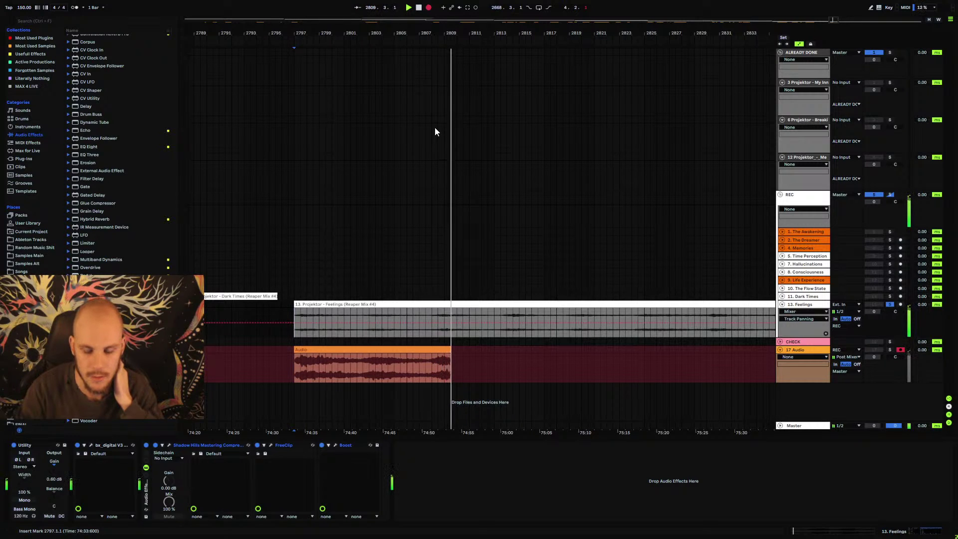
{"action": "left_click_drag", "start_coordinate": [485, 38], "coordinate": [394, 6]}
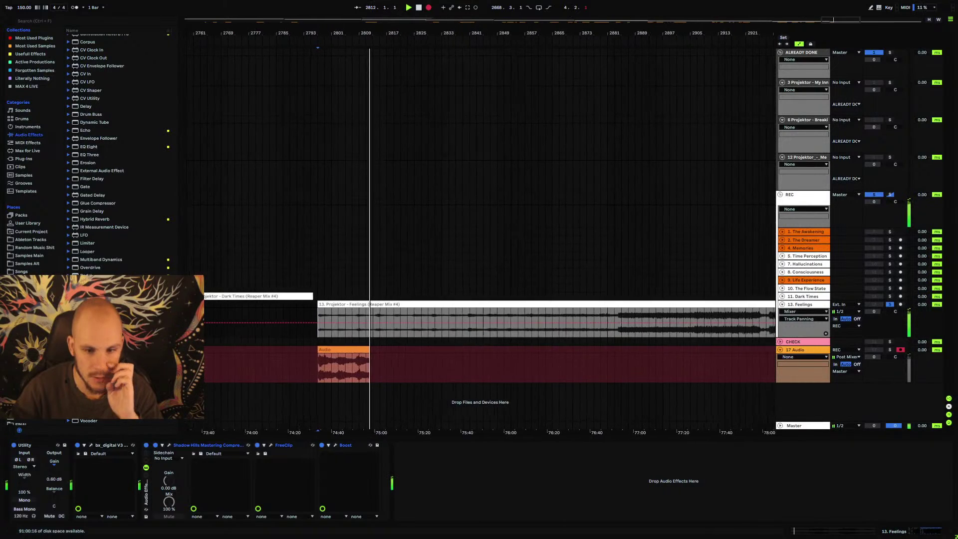
{"action": "key", "text": "space"}
- Start a new Feelings recording on track 17 Audio at bar 2861 and check the take's waveform to about bar 2872
{"action": "left_click", "coordinate": [474, 317]}
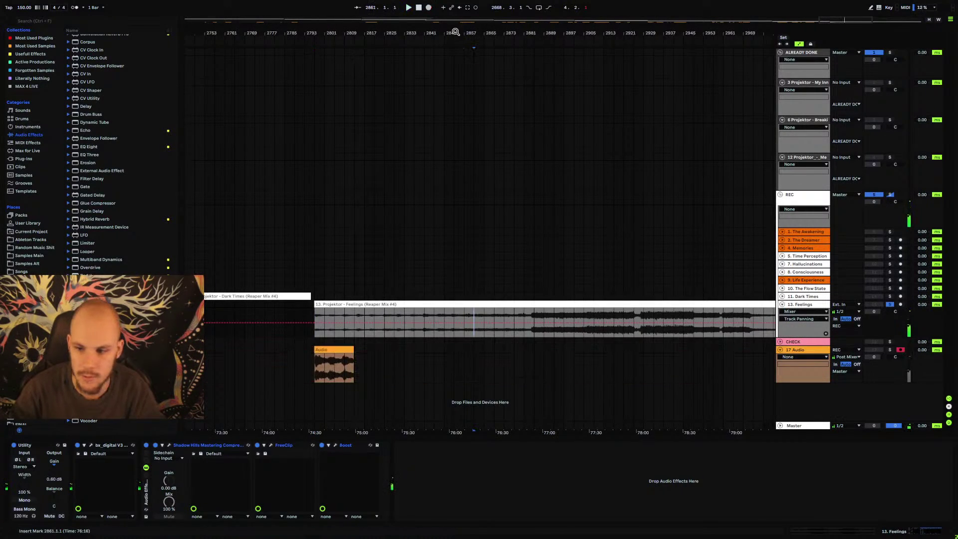
{"action": "left_click", "coordinate": [428, 8]}
{"action": "left_click_drag", "start_coordinate": [474, 48], "coordinate": [473, 100]}
{"action": "left_click_drag", "start_coordinate": [362, 34], "coordinate": [362, 50]}
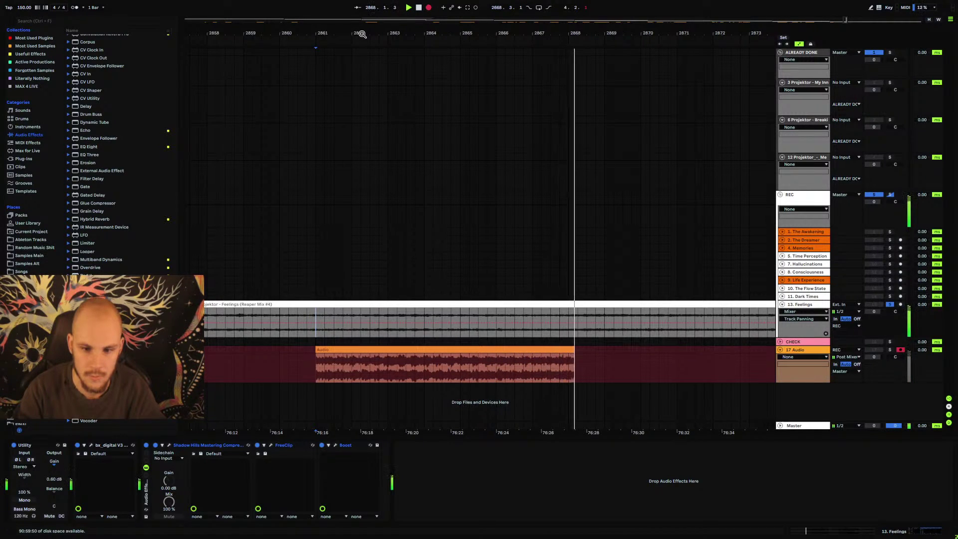
{"action": "key", "text": "minus"}
{"action": "key", "text": "minus"}
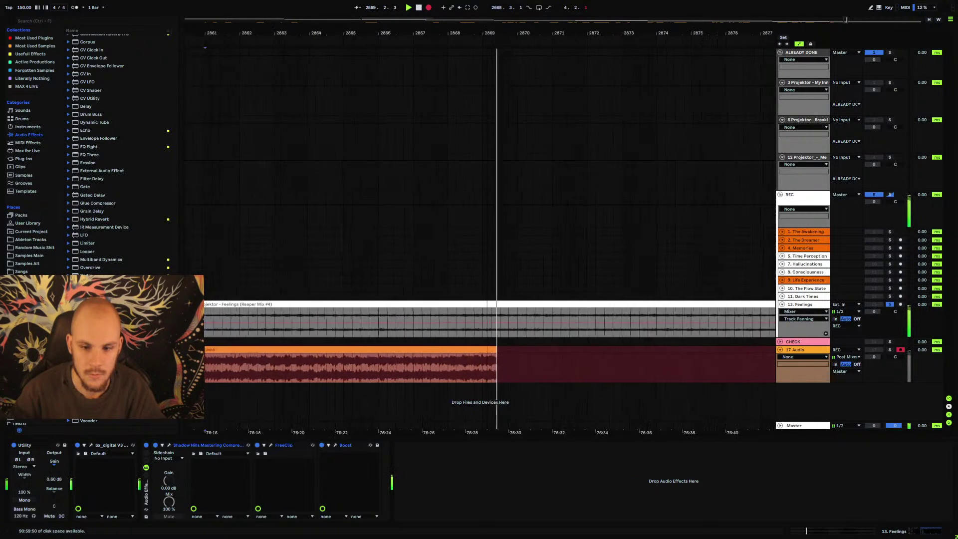
{"action": "key", "text": "minus"}
{"action": "key", "text": "minus"}
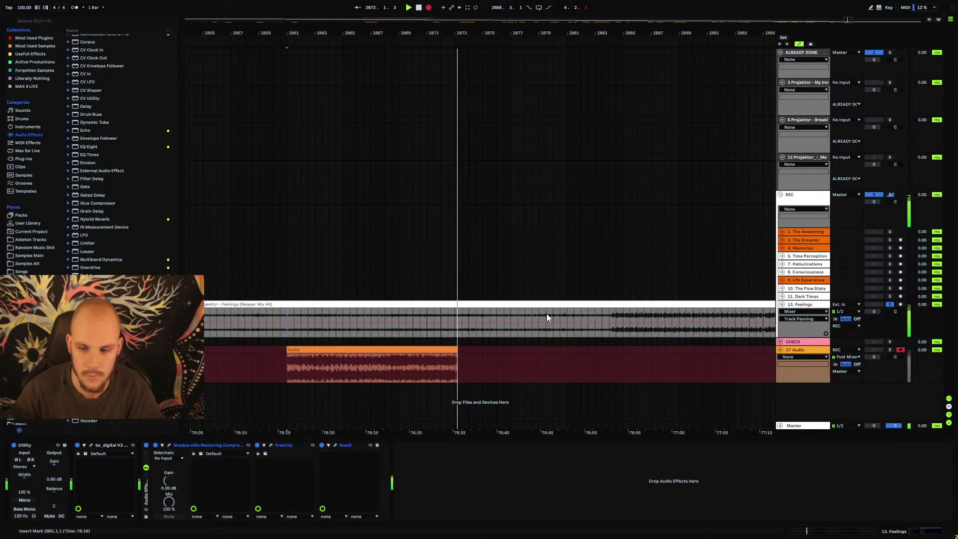
- Let the Feelings recording run on to about bar 2898, checking its waveform around the section change, and stop the take
{"action": "mouse_move", "coordinate": [529, 35]}
{"action": "left_mouse_down"}
{"action": "mouse_move", "coordinate": [530, 94]}
{"action": "mouse_move", "coordinate": [512, 32]}
{"action": "left_mouse_up"}
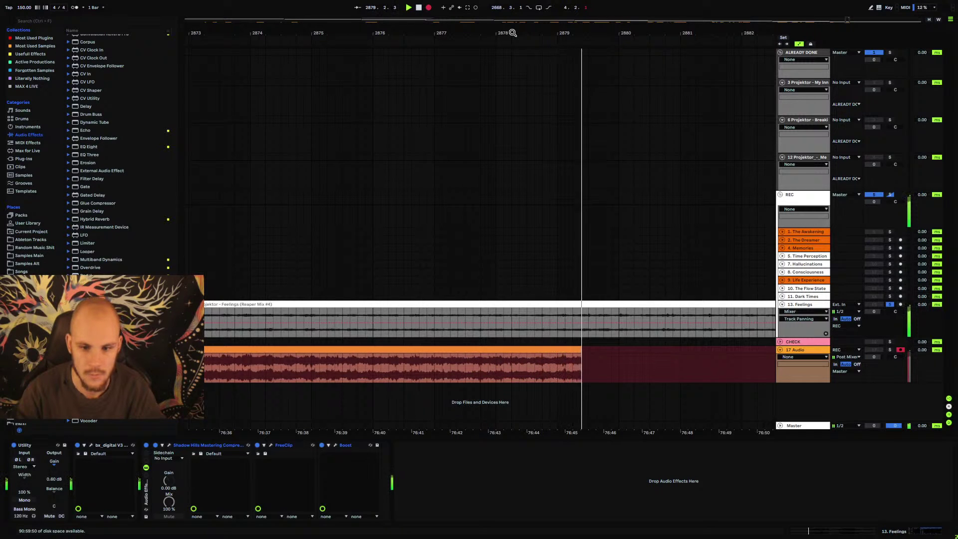
{"action": "left_click_drag", "start_coordinate": [648, 31], "coordinate": [446, 31]}
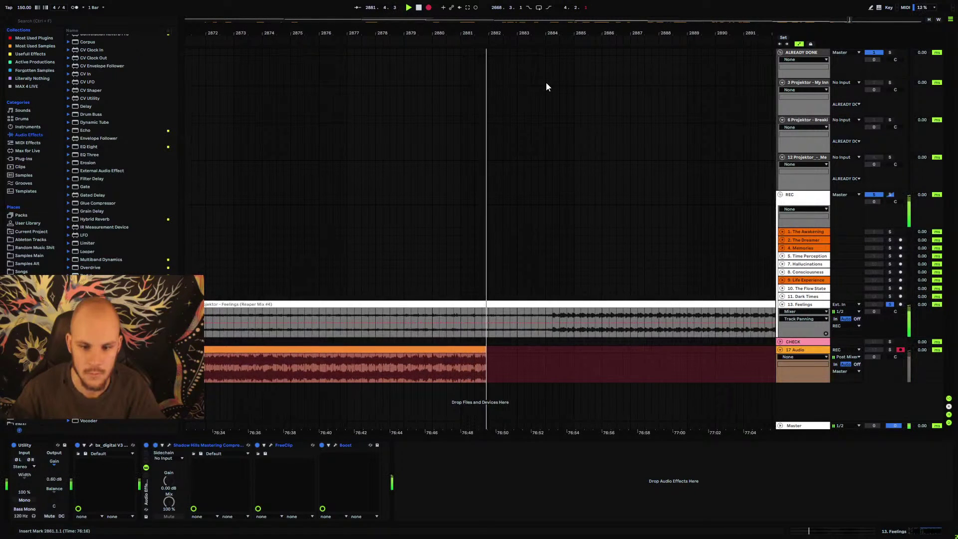
{"action": "left_click_drag", "start_coordinate": [545, 34], "coordinate": [429, 39]}
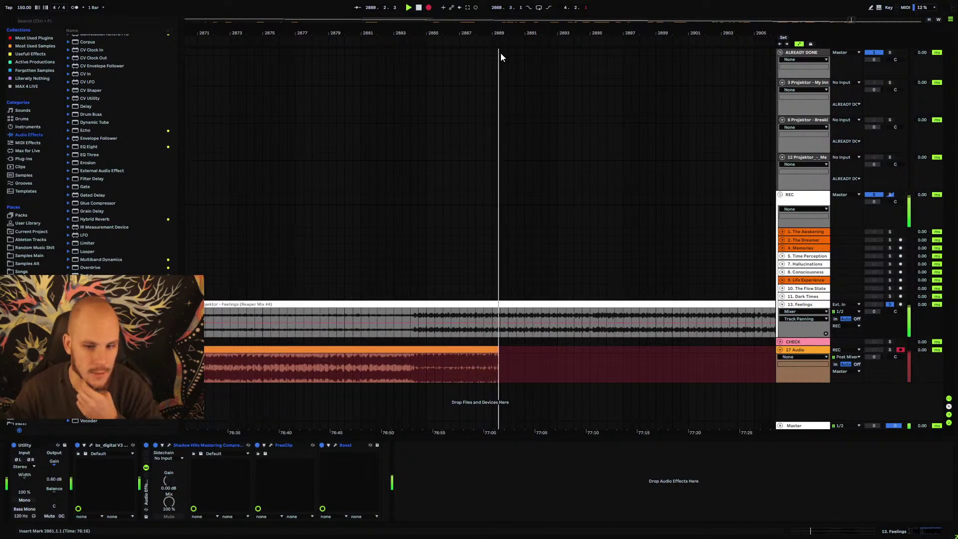
{"action": "left_click_drag", "start_coordinate": [602, 36], "coordinate": [478, 32]}
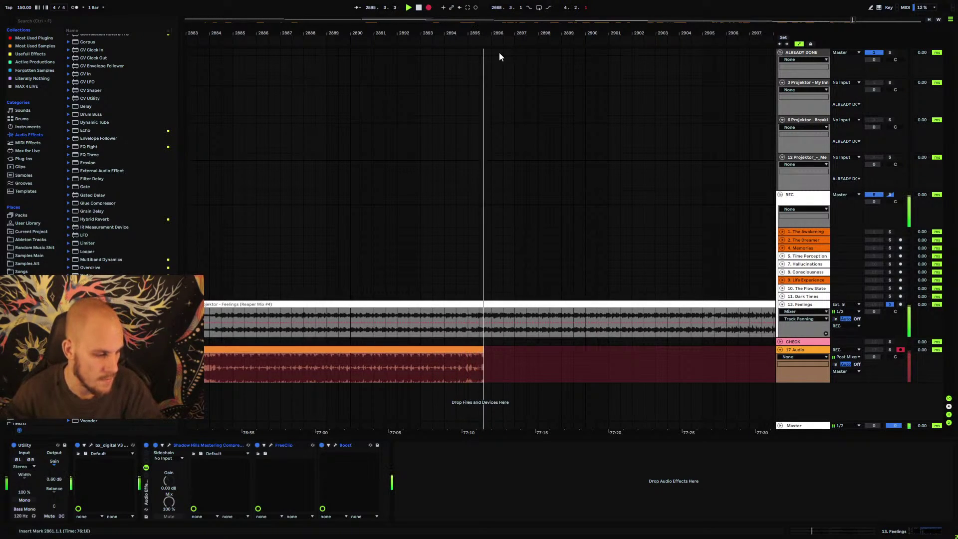
{"action": "left_click_drag", "start_coordinate": [509, 31], "coordinate": [508, 47]}
{"action": "scroll", "coordinate": [483, 277], "scroll_direction": "down", "scroll_amount": 10}
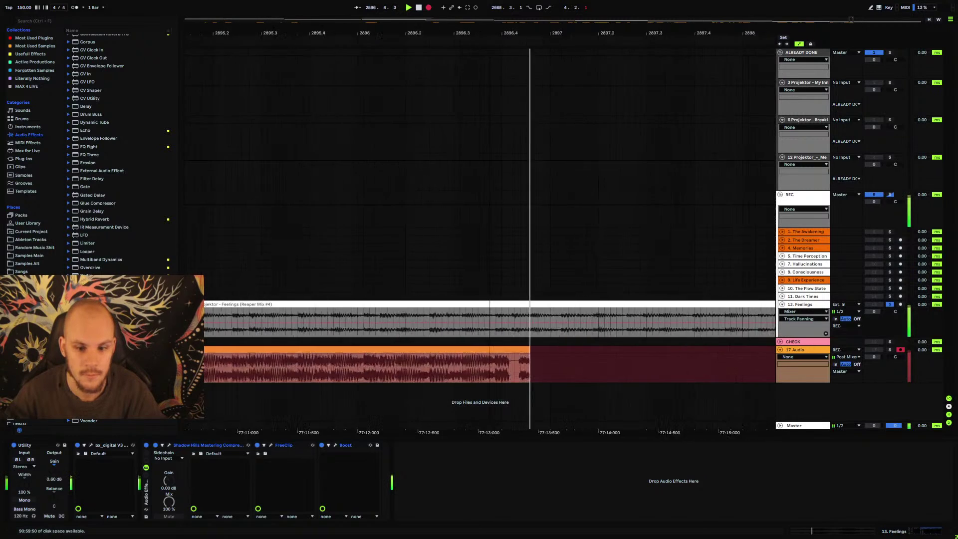
{"action": "key", "text": "F9"}
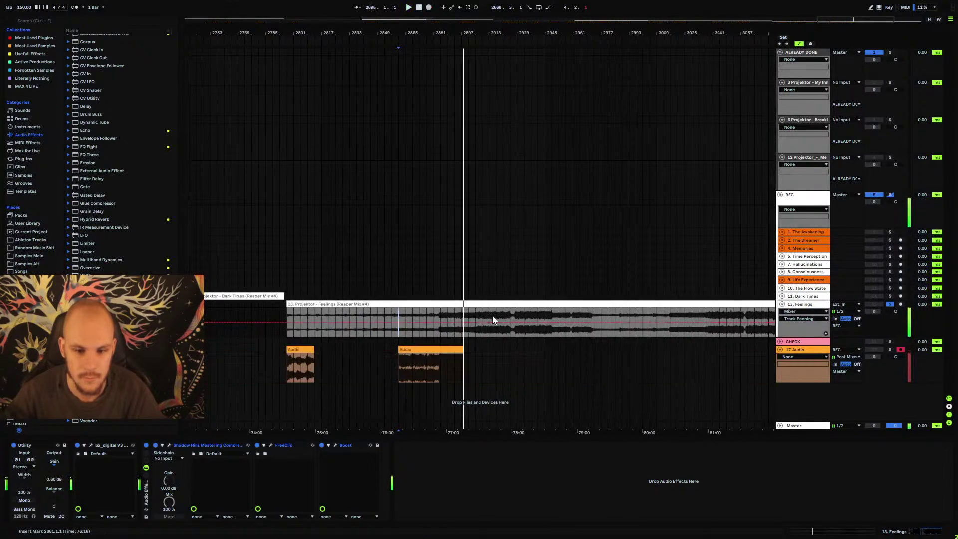
- Record a short Feelings take on track 17 Audio from bar 2913 to about bar 2918, checking its waveform
{"action": "left_click", "coordinate": [493, 316]}
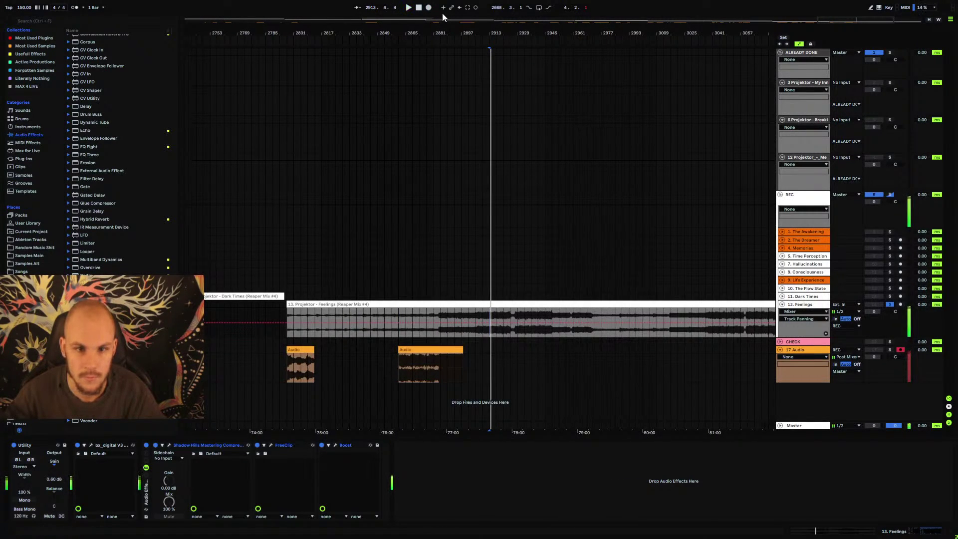
{"action": "key", "text": "F9"}
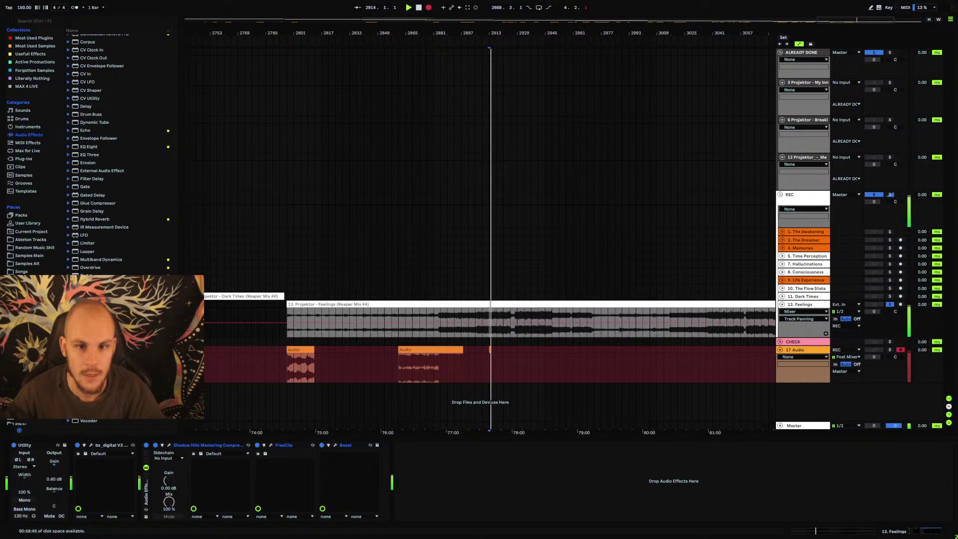
{"action": "scroll", "coordinate": [496, 56], "scroll_direction": "up", "scroll_amount": 10}
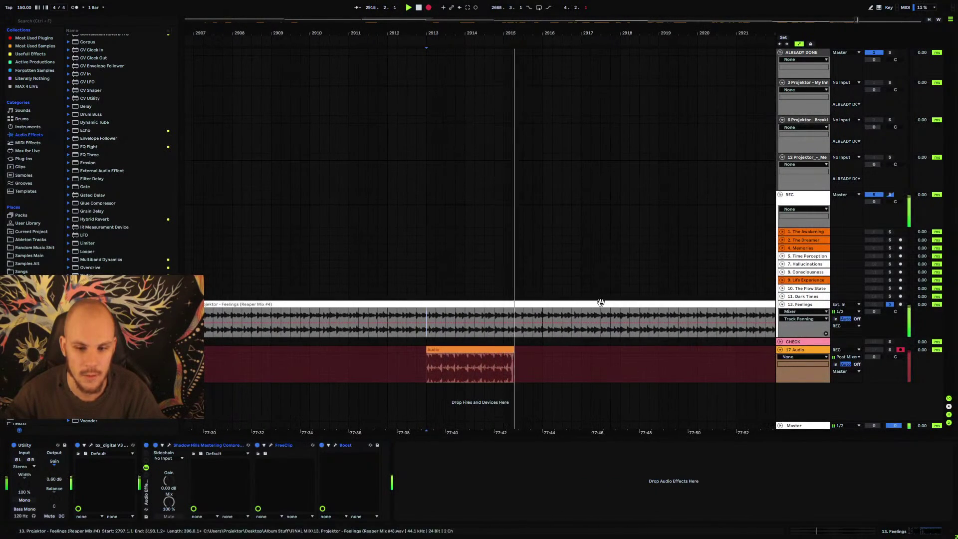
{"action": "mouse_move", "coordinate": [476, 37]}
{"action": "left_mouse_down"}
{"action": "mouse_move", "coordinate": [476, 75]}
{"action": "mouse_move", "coordinate": [470, 15]}
{"action": "mouse_move", "coordinate": [459, 31]}
{"action": "left_mouse_up"}
{"action": "key", "text": "F9"}
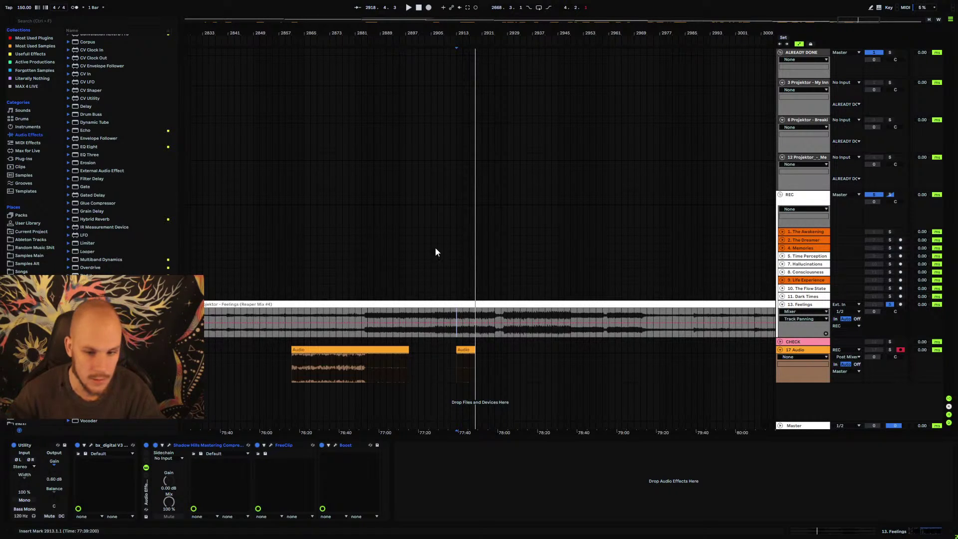
- Record Feelings on track 17 Audio from bar 2909 to about bar 2964, checking the waveform around the section near bar 2950
{"action": "left_click", "coordinate": [442, 319]}
{"action": "left_click", "coordinate": [428, 7]}
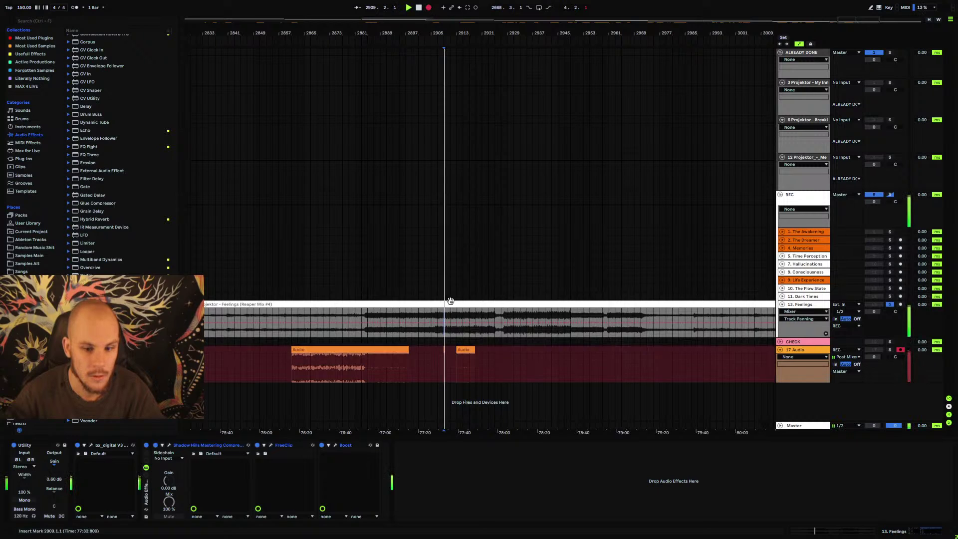
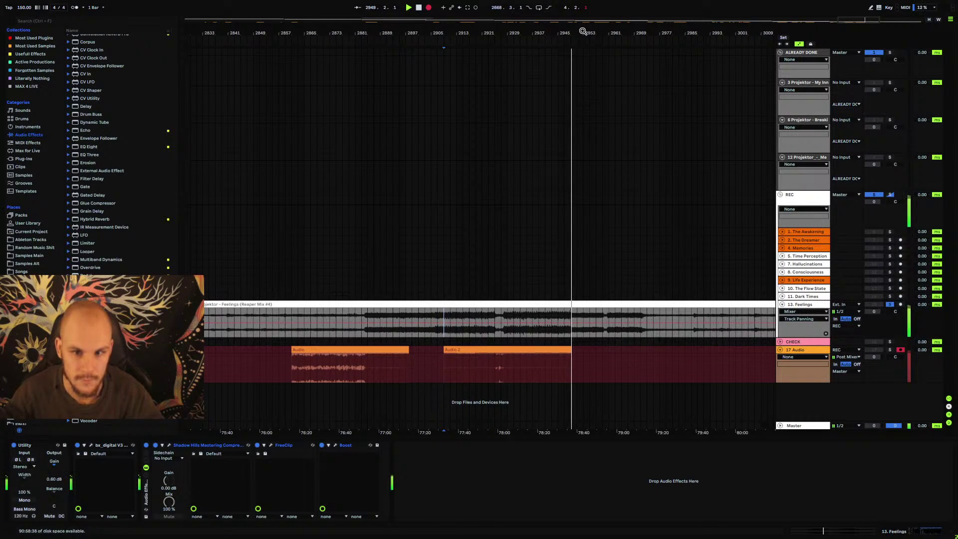
{"action": "left_click_drag", "start_coordinate": [583, 31], "coordinate": [583, 84]}
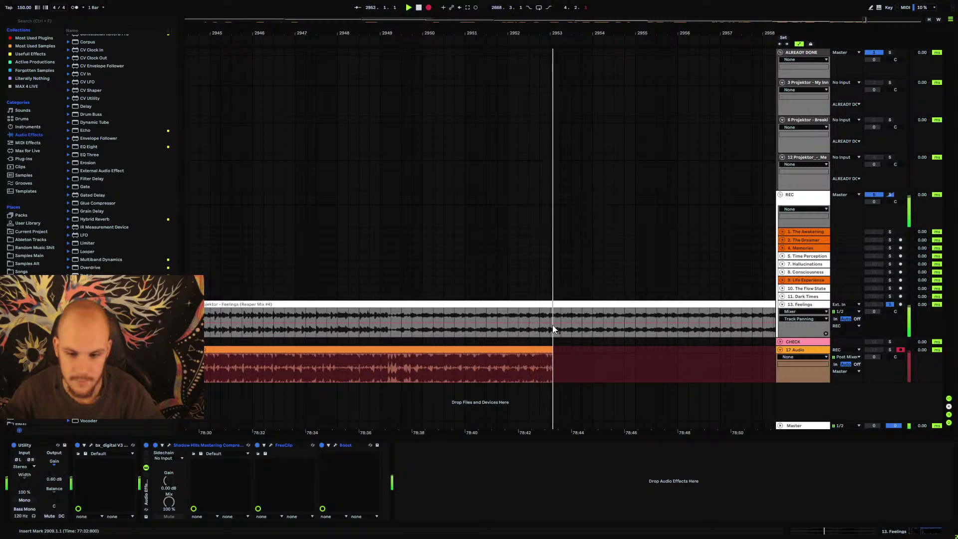
{"action": "left_click_drag", "start_coordinate": [513, 32], "coordinate": [512, 14]}
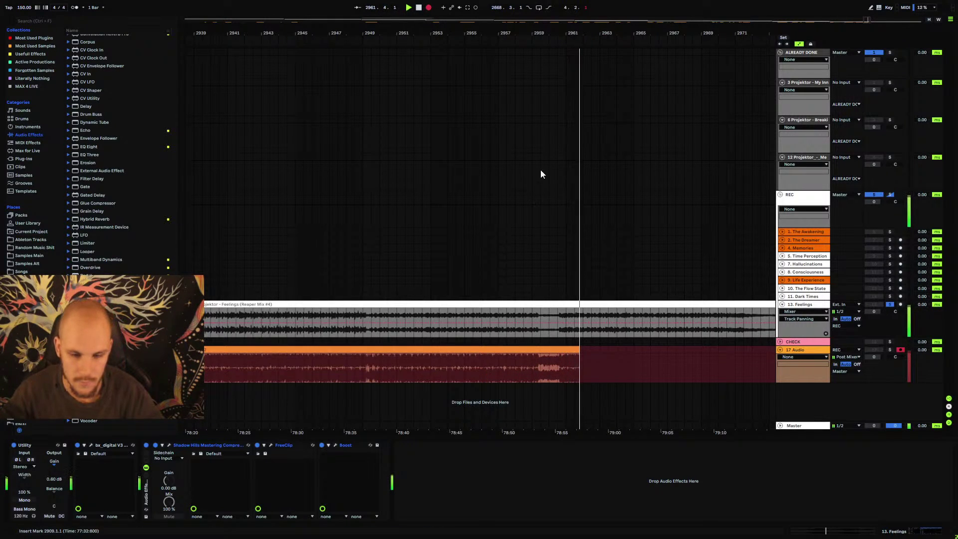
{"action": "key", "text": "minus"}
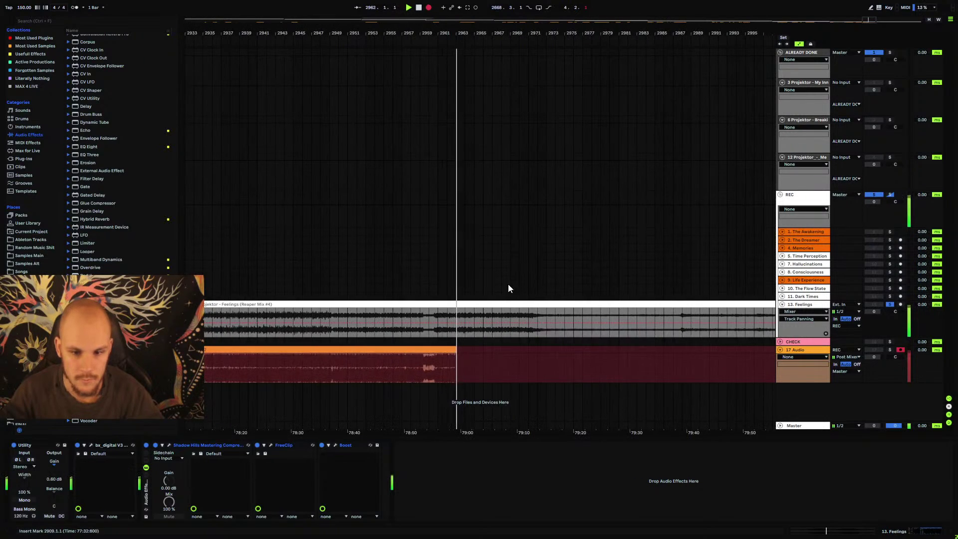
{"action": "key", "text": "space"}
- Start a new Feelings recording on track 17 Audio at bar 2969 and select the REC group track
{"action": "left_click", "coordinate": [572, 319]}
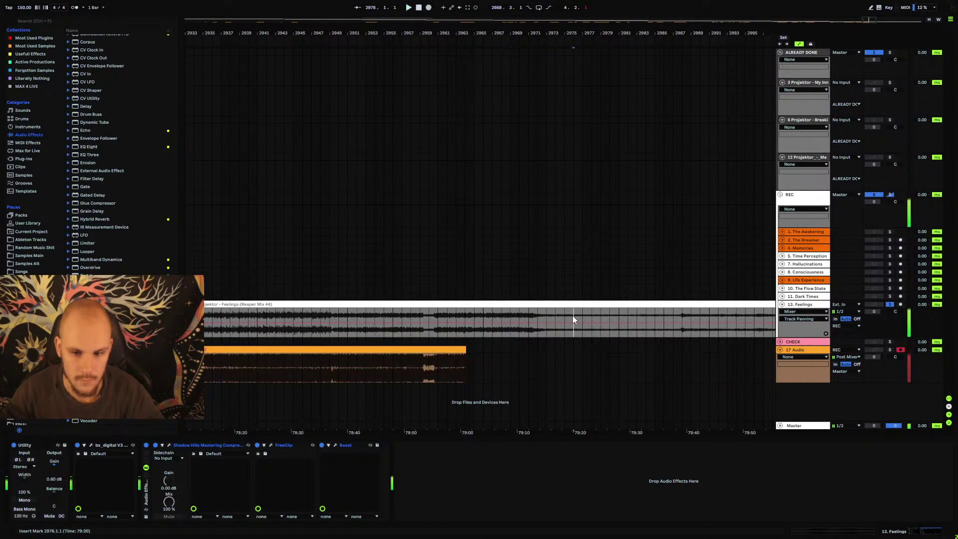
{"action": "left_click", "coordinate": [548, 312]}
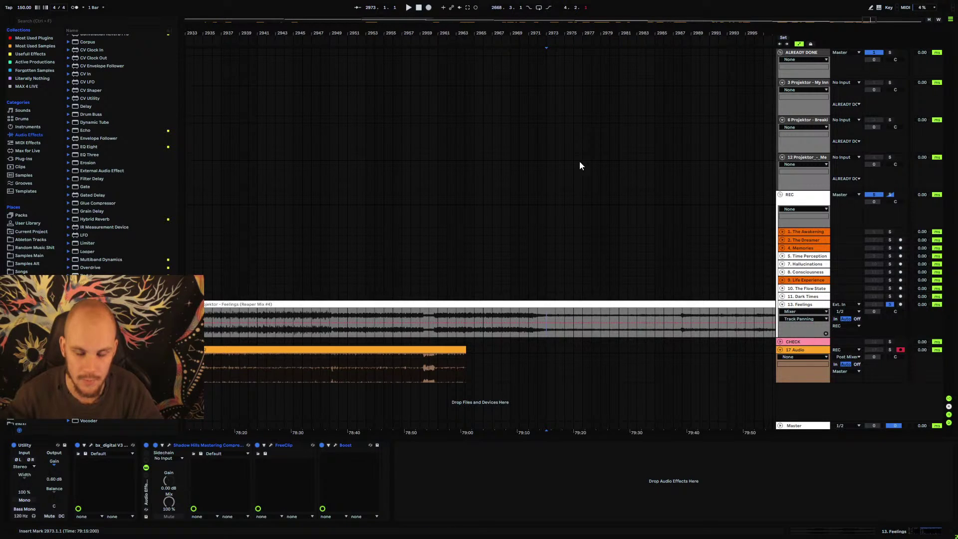
{"action": "mouse_move", "coordinate": [554, 36]}
{"action": "left_mouse_down"}
{"action": "mouse_move", "coordinate": [499, 85]}
{"action": "mouse_move", "coordinate": [469, 39]}
{"action": "mouse_move", "coordinate": [474, 52]}
{"action": "left_mouse_up"}
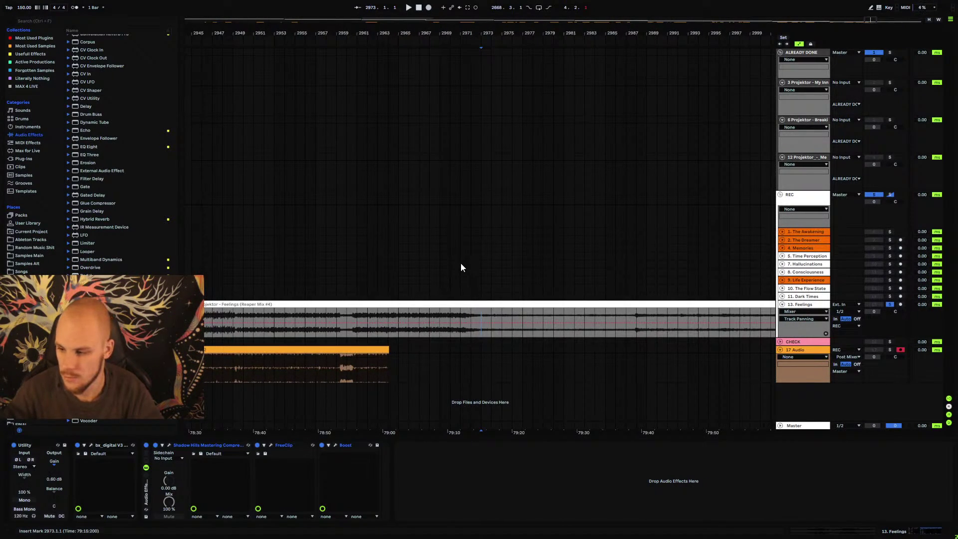
{"action": "left_click", "coordinate": [443, 313]}
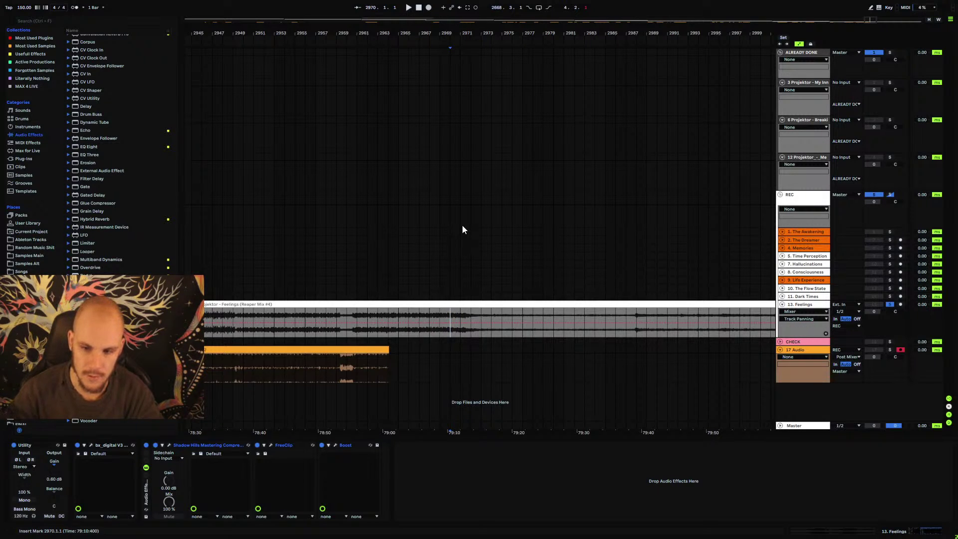
{"action": "left_click_drag", "start_coordinate": [476, 33], "coordinate": [475, 20]}
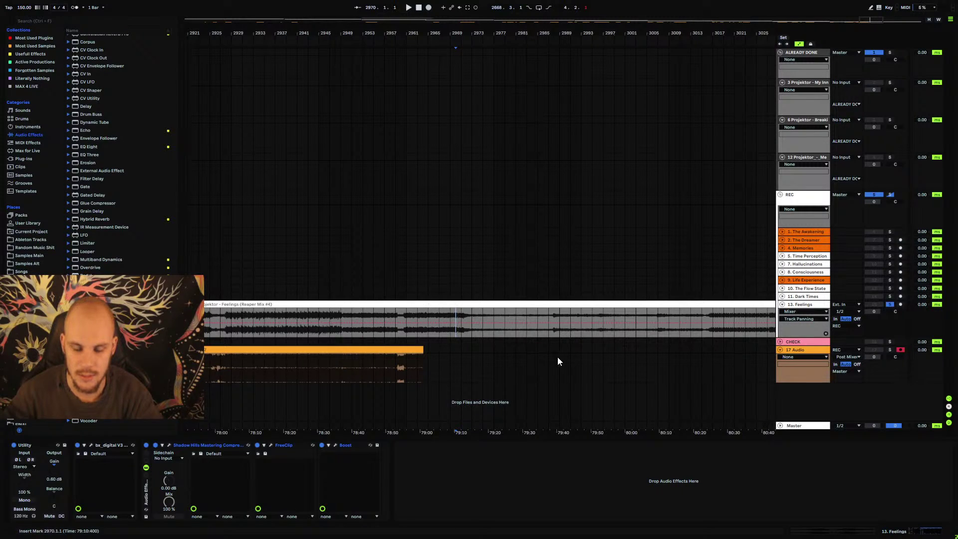
{"action": "left_click", "coordinate": [448, 311]}
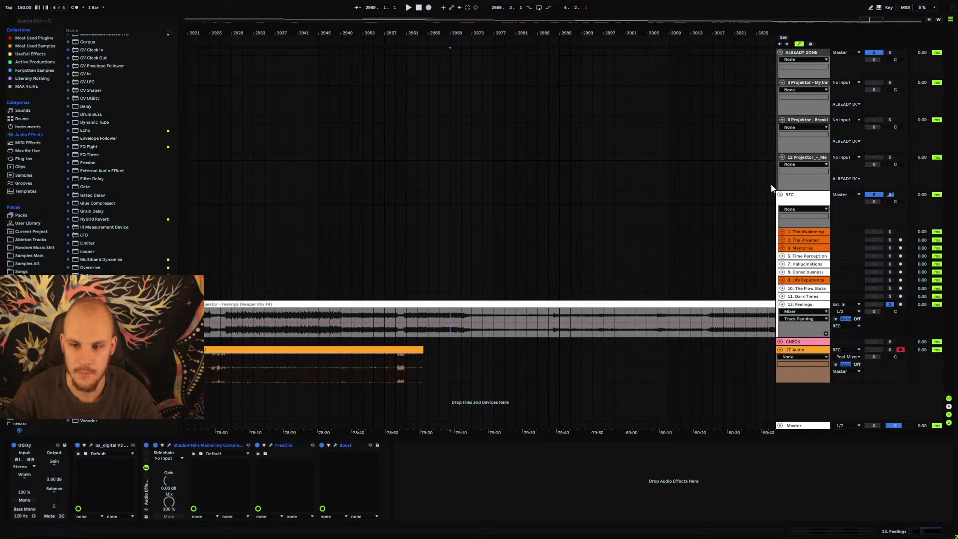
{"action": "left_click", "coordinate": [429, 8]}
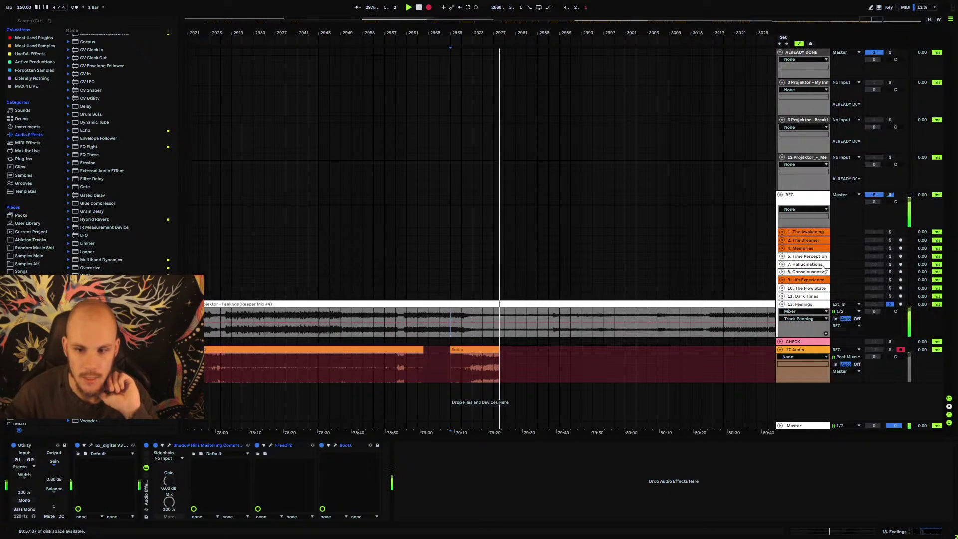
{"action": "left_click", "coordinate": [806, 157]}
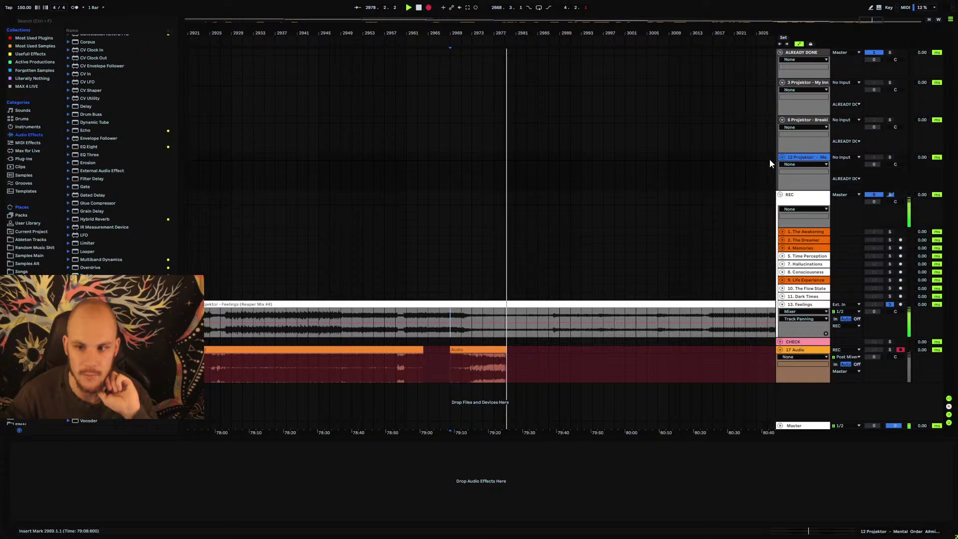
{"action": "left_click", "coordinate": [783, 196]}
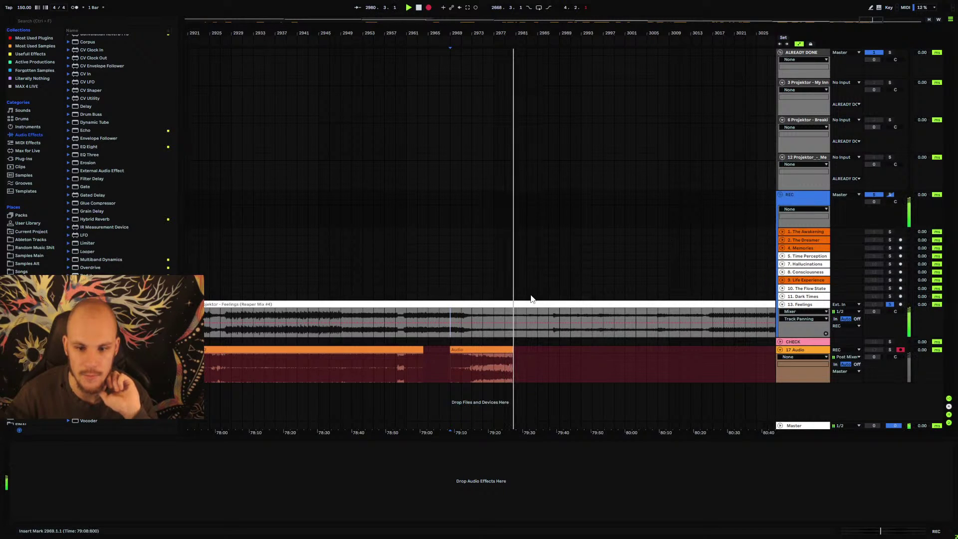
- Let the take run on to about bar 2998, checking the waveform around the section starting near bar 2988
{"action": "left_click_drag", "start_coordinate": [532, 34], "coordinate": [486, 158]}
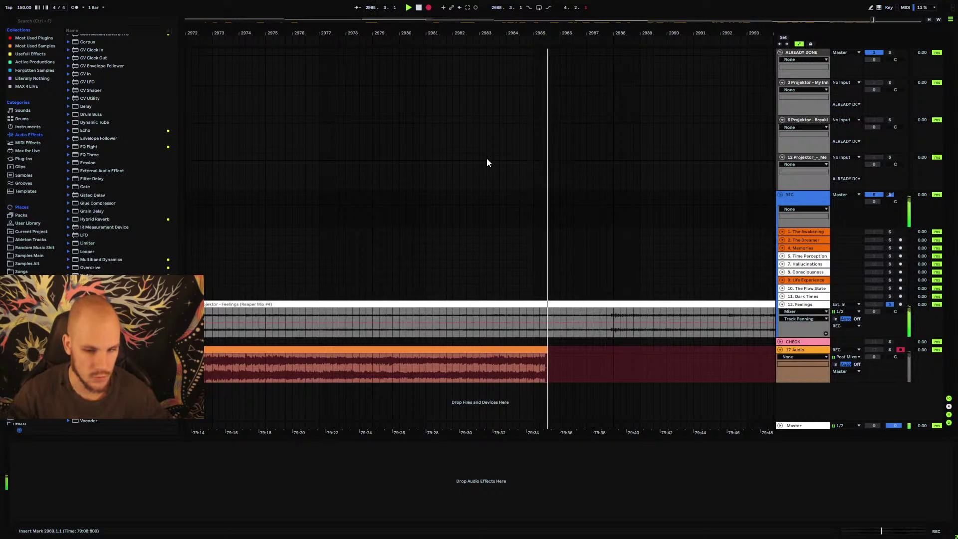
{"action": "left_click_drag", "start_coordinate": [501, 31], "coordinate": [499, 18]}
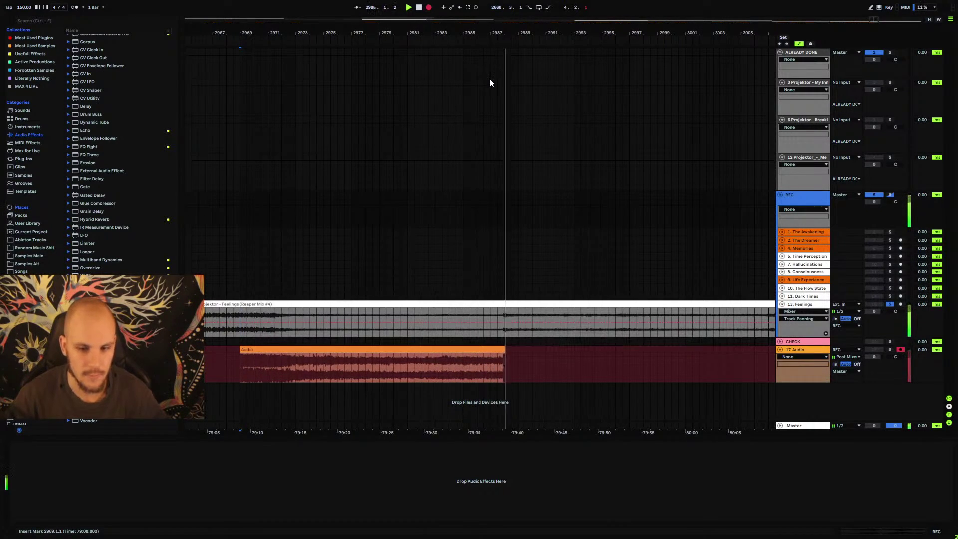
{"action": "left_click_drag", "start_coordinate": [480, 33], "coordinate": [480, 45]}
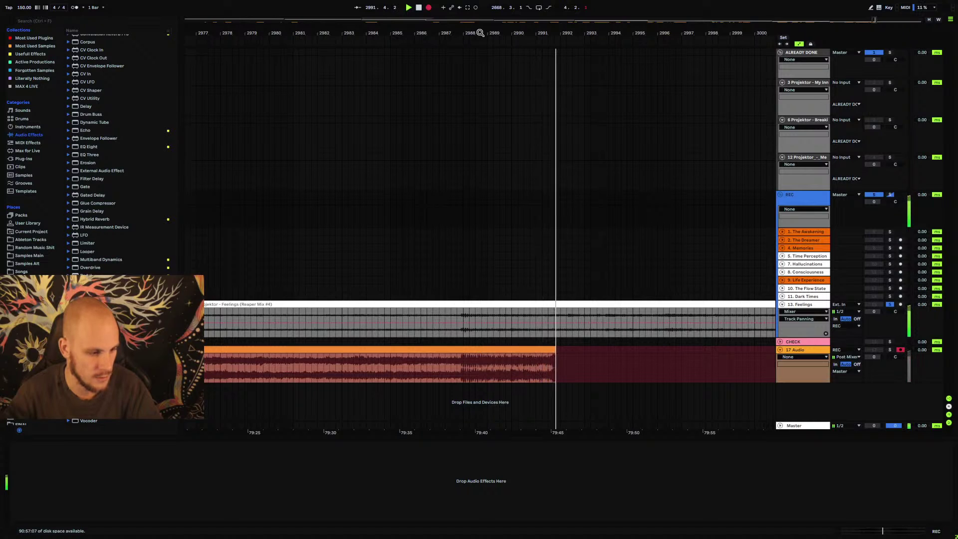
{"action": "left_click_drag", "start_coordinate": [480, 33], "coordinate": [482, 25]}
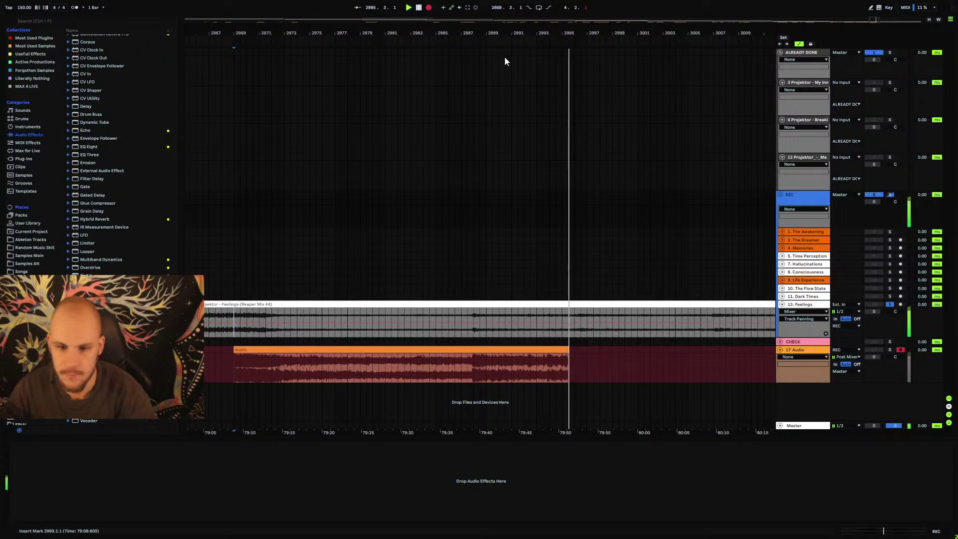
{"action": "key", "text": "minus"}
{"action": "key", "text": "minus"}
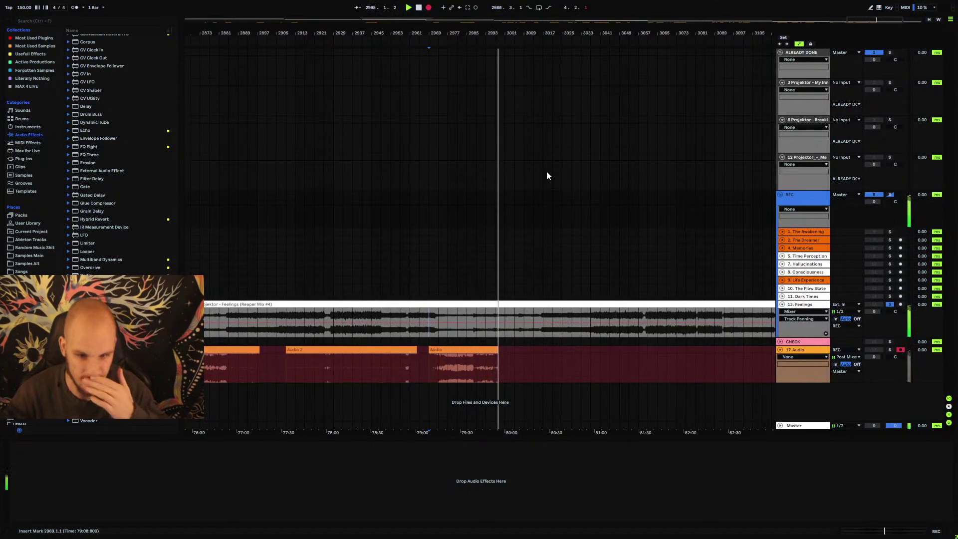
- Start another Feelings recording on track 17 Audio at bar 3037
{"action": "left_click", "coordinate": [553, 314]}
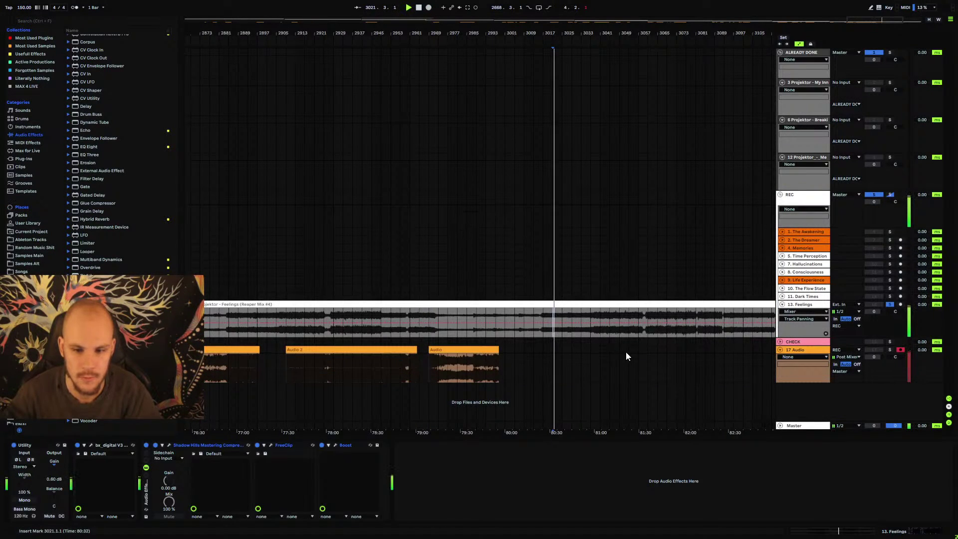
{"action": "left_click", "coordinate": [591, 313]}
{"action": "left_click", "coordinate": [429, 9]}
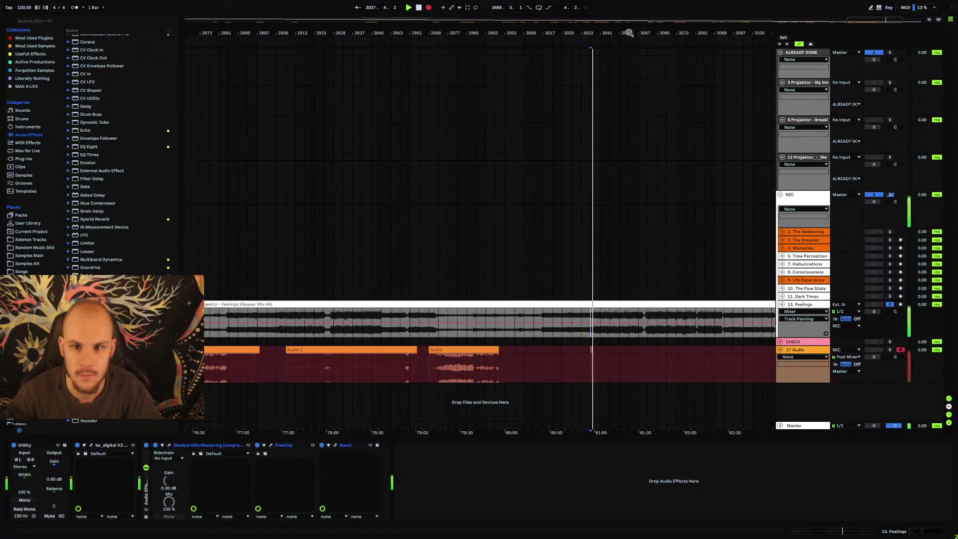
{"action": "left_click_drag", "start_coordinate": [635, 33], "coordinate": [516, 106]}
- End the current take and record a short Feelings take on track 17 Audio from bar 3063
{"action": "left_click", "coordinate": [538, 315]}
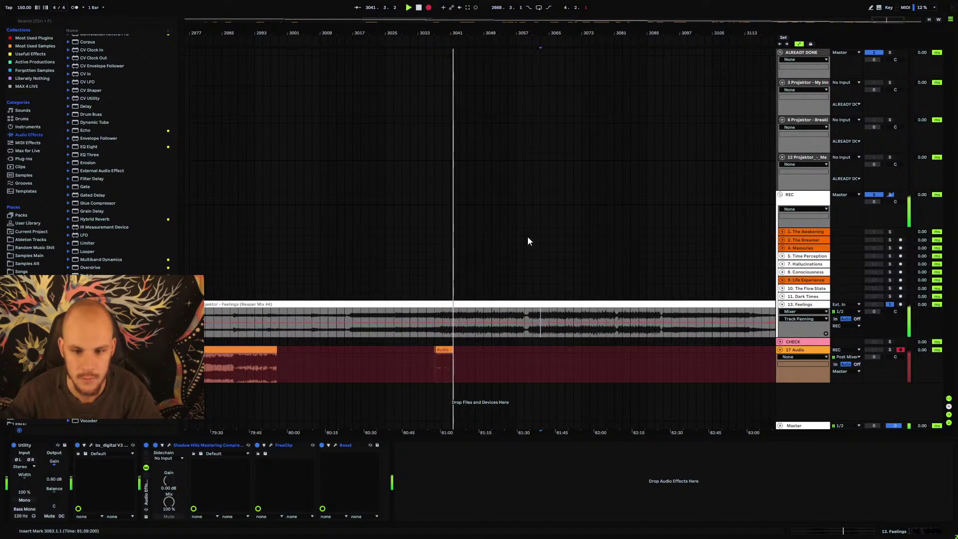
{"action": "left_click", "coordinate": [429, 7]}
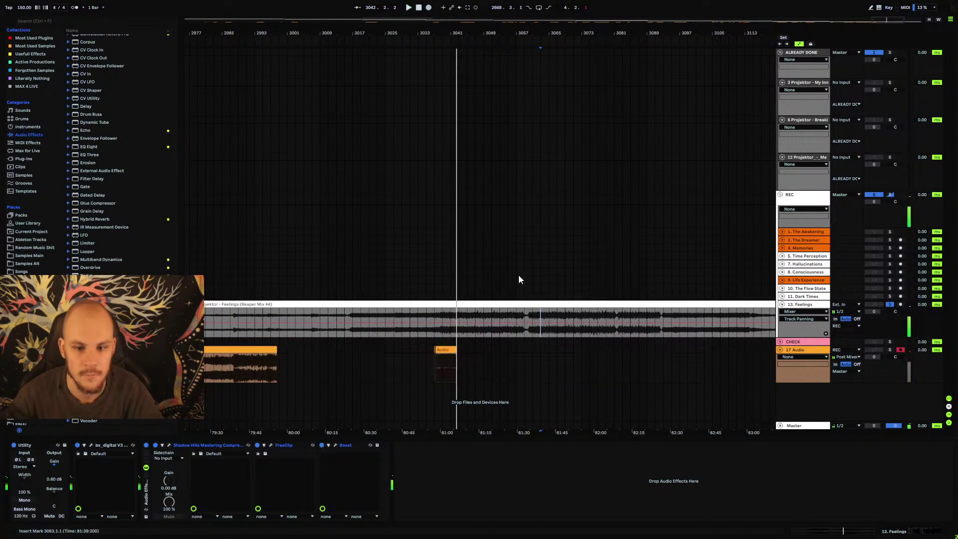
{"action": "left_click", "coordinate": [429, 7]}
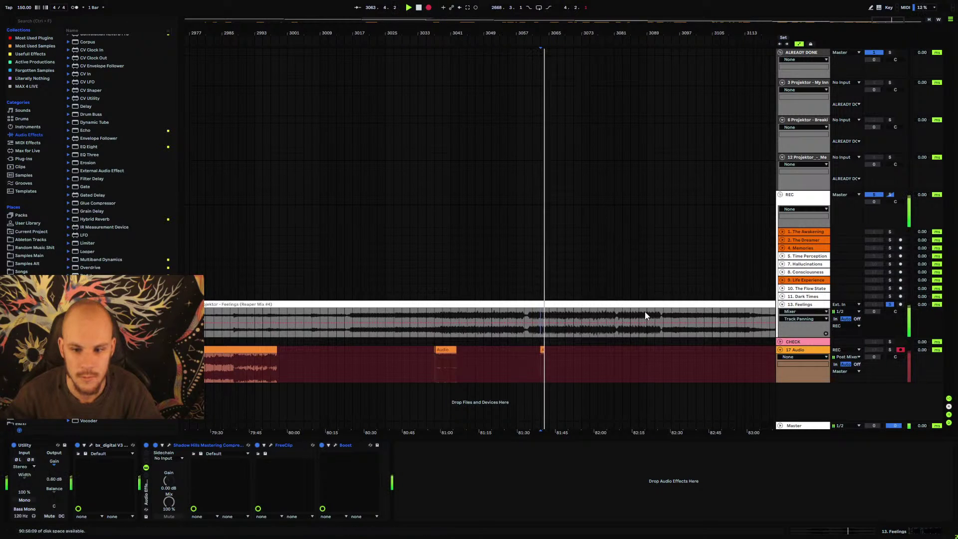
- Record another short Feelings take on track 17 Audio from bar 3085, checking the waveform around that bar
{"action": "left_click", "coordinate": [628, 318]}
{"action": "left_click", "coordinate": [429, 7]}
{"action": "left_click", "coordinate": [429, 8]}
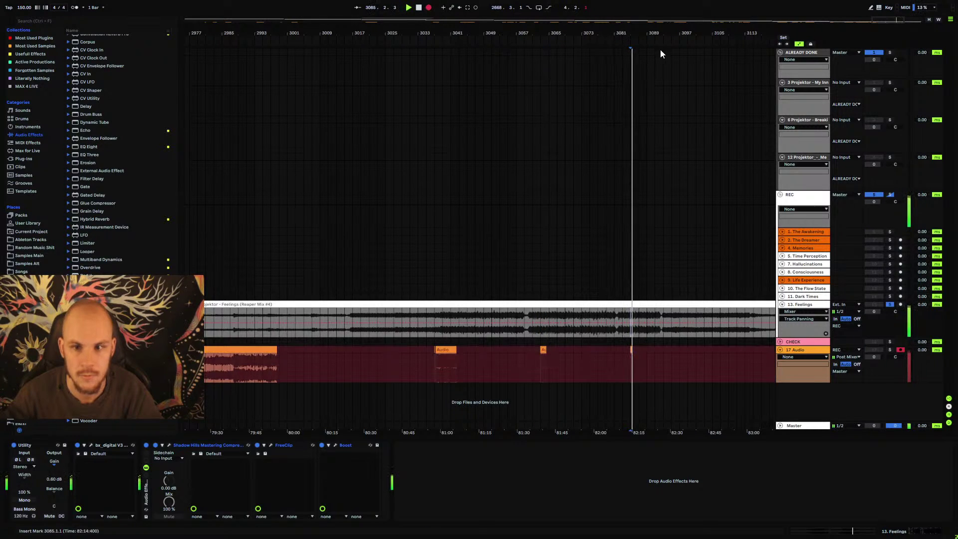
{"action": "left_click_drag", "start_coordinate": [660, 33], "coordinate": [660, 114]}
{"action": "key", "text": "minus"}
{"action": "key", "text": "minus"}
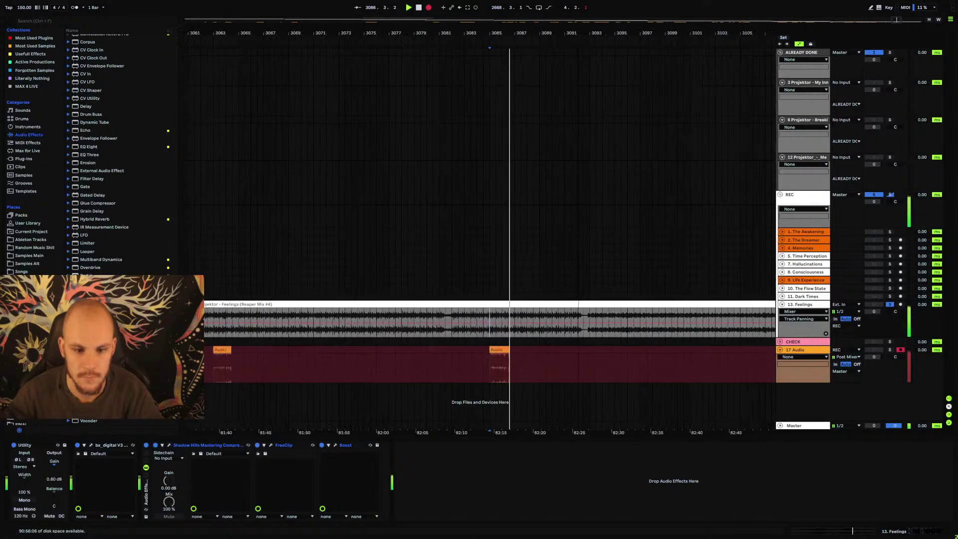
- Stop that take and record a brief Feelings take on track 17 Audio from bar 3103
{"action": "left_click_drag", "start_coordinate": [438, 33], "coordinate": [437, 10]}
{"action": "key", "text": "space"}
{"action": "left_click", "coordinate": [491, 318]}
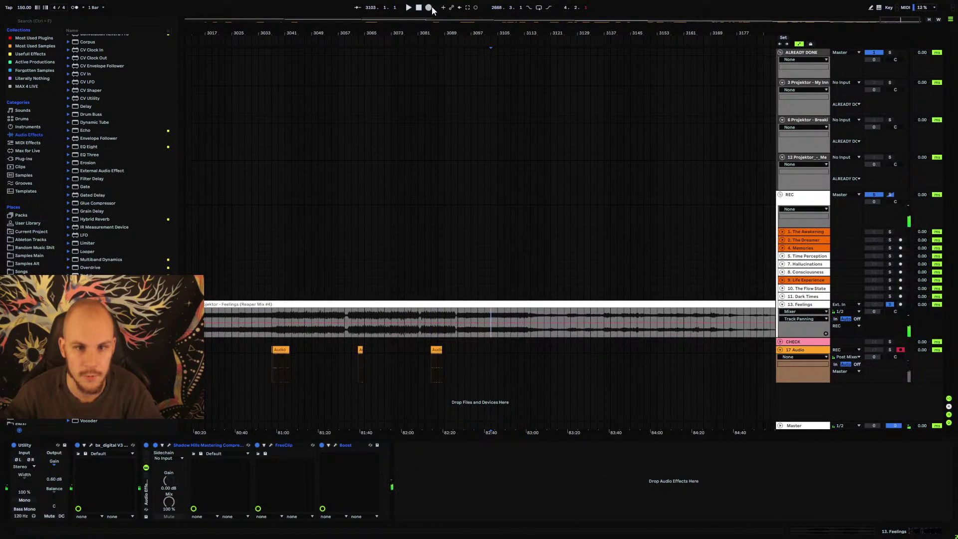
{"action": "left_click", "coordinate": [428, 8]}
{"action": "key", "text": "space"}
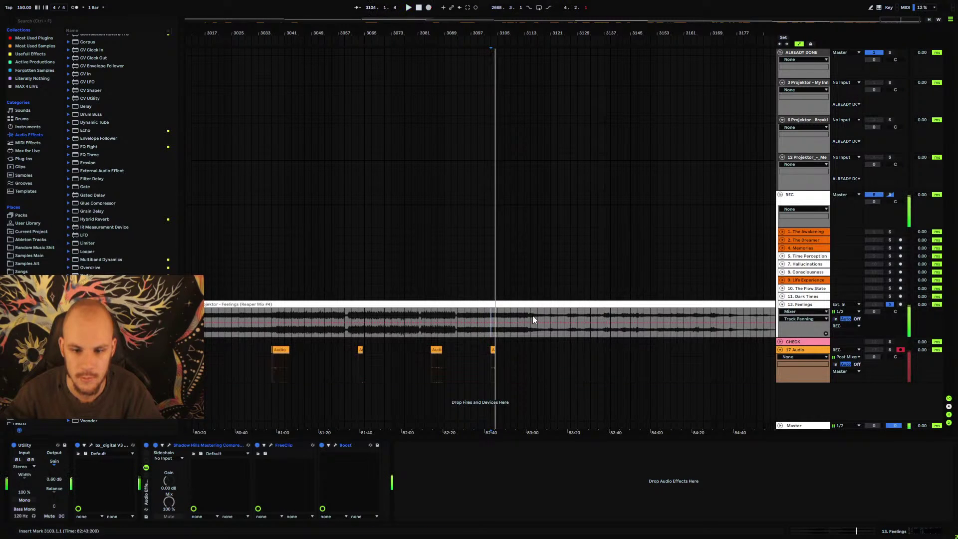
- Record Feelings on track 17 Audio from bar 3115 to about bar 3122, checking the arrangement and the ALREADY DONE clips meanwhile
{"action": "left_click", "coordinate": [532, 315]}
{"action": "left_click", "coordinate": [428, 7]}
{"action": "left_click_drag", "start_coordinate": [543, 40], "coordinate": [504, 34]}
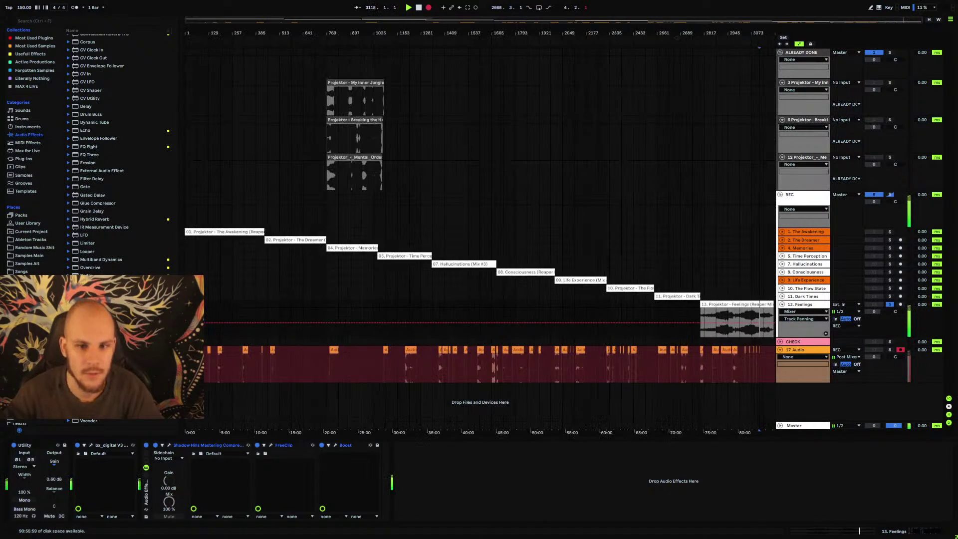
{"action": "left_click_drag", "start_coordinate": [432, 80], "coordinate": [288, 184]}
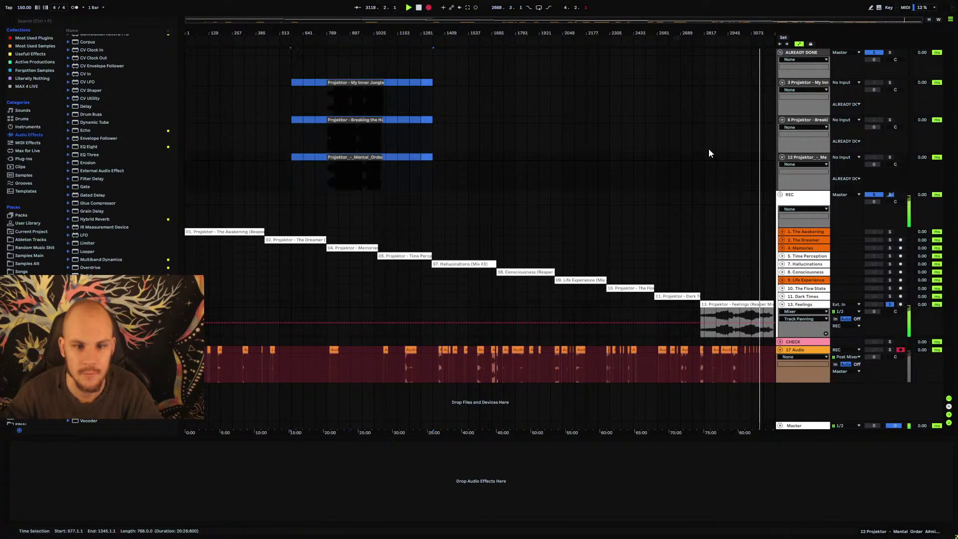
{"action": "left_click_drag", "start_coordinate": [763, 33], "coordinate": [582, 99]}
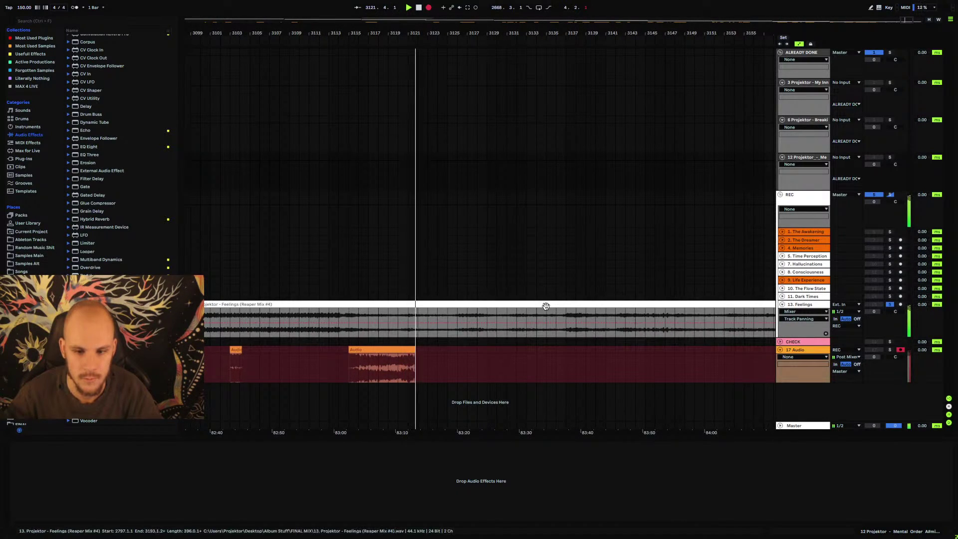
{"action": "key", "text": "F9"}
{"action": "key", "text": "space"}
- Record Feelings on track 17 Audio from bar 3133 to about bar 3141 and stop the transport
{"action": "left_click", "coordinate": [528, 321]}
{"action": "left_click", "coordinate": [429, 8]}
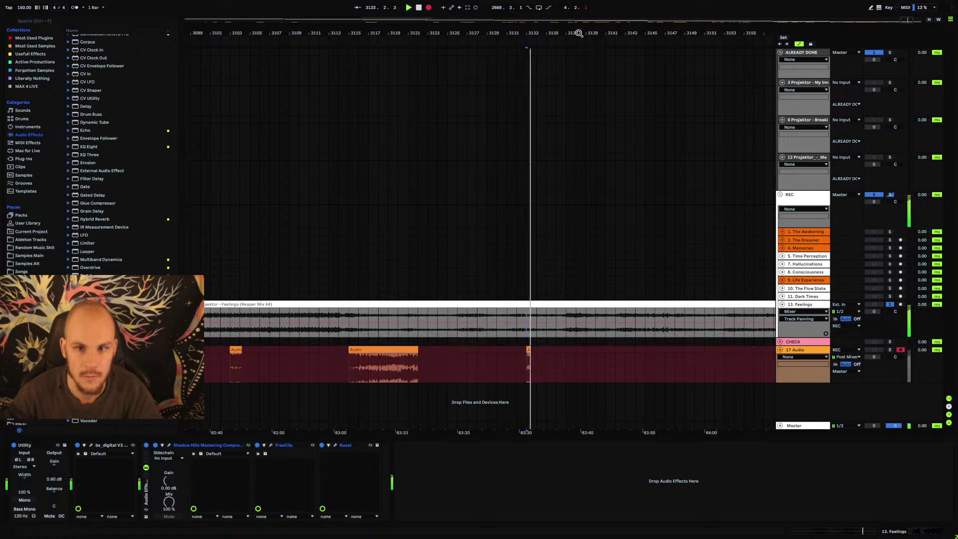
{"action": "mouse_move", "coordinate": [577, 32]}
{"action": "left_mouse_down"}
{"action": "mouse_move", "coordinate": [574, 89]}
{"action": "mouse_move", "coordinate": [574, 18]}
{"action": "left_mouse_up"}
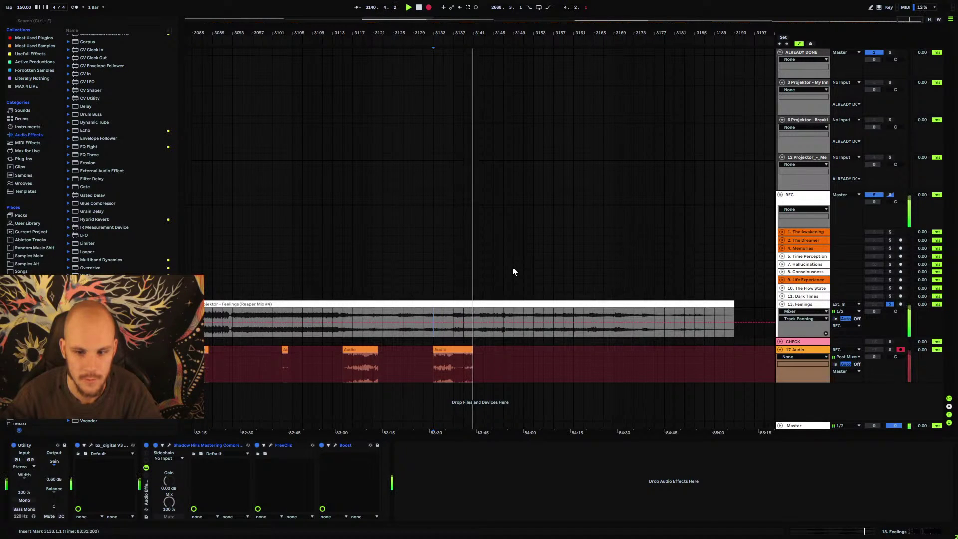
{"action": "left_click", "coordinate": [500, 303]}
{"action": "key", "text": "space"}
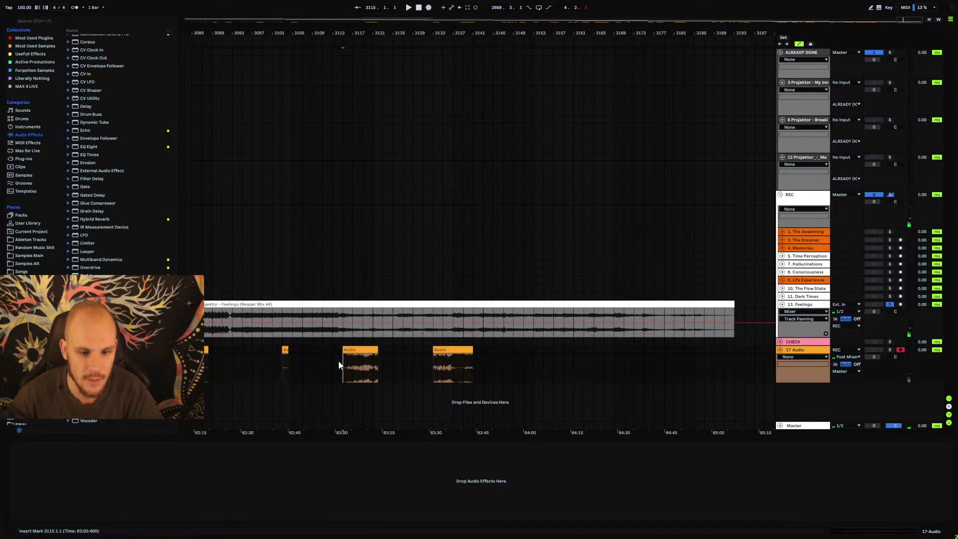
- Examine the recorded takes on track 17 Audio from bar 3115 towards the end of Feelings
{"action": "mouse_move", "coordinate": [338, 361]}
{"action": "left_mouse_down"}
{"action": "mouse_move", "coordinate": [702, 361]}
{"action": "mouse_move", "coordinate": [735, 351]}
{"action": "left_mouse_up"}
{"action": "left_click", "coordinate": [624, 357]}
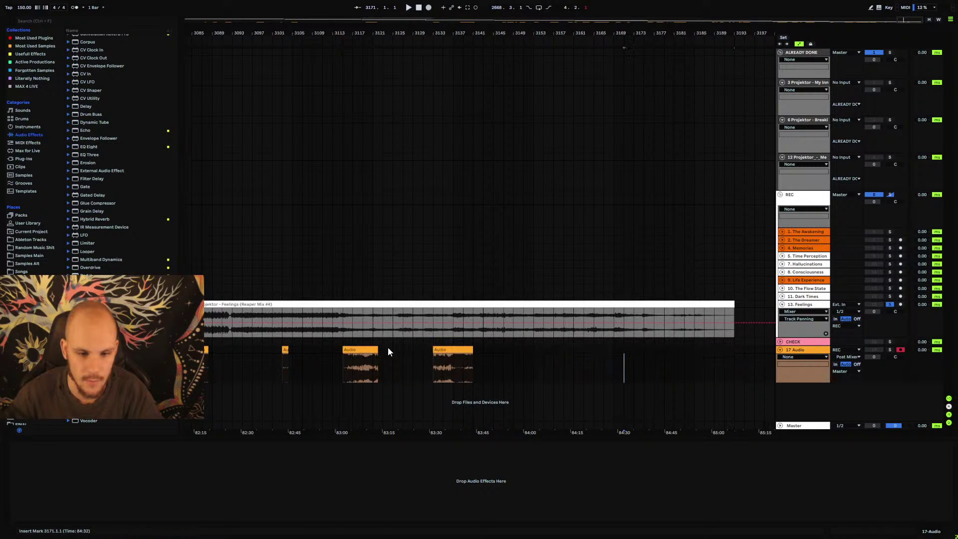
{"action": "left_click", "coordinate": [343, 360]}
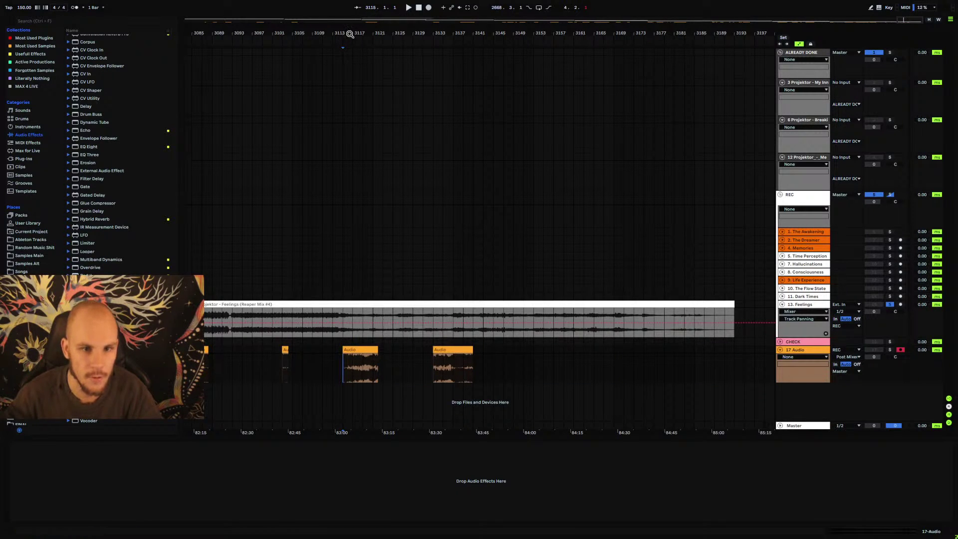
{"action": "left_click_drag", "start_coordinate": [350, 34], "coordinate": [759, 33]}
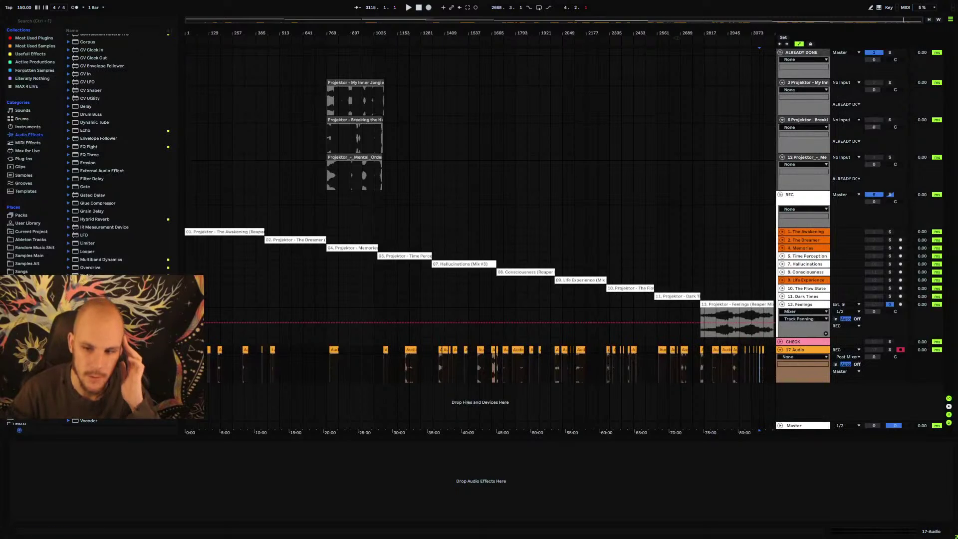
- Compare the device chains and Utility gain of The Dreamer, Memories and Life Experience
{"action": "left_click", "coordinate": [813, 240]}
{"action": "left_click", "coordinate": [808, 247]}
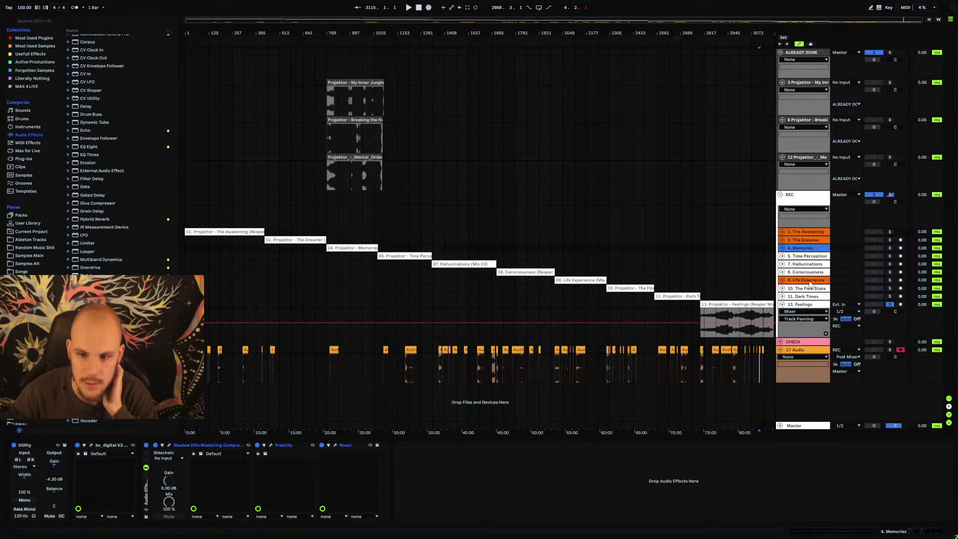
{"action": "left_click", "coordinate": [802, 273]}
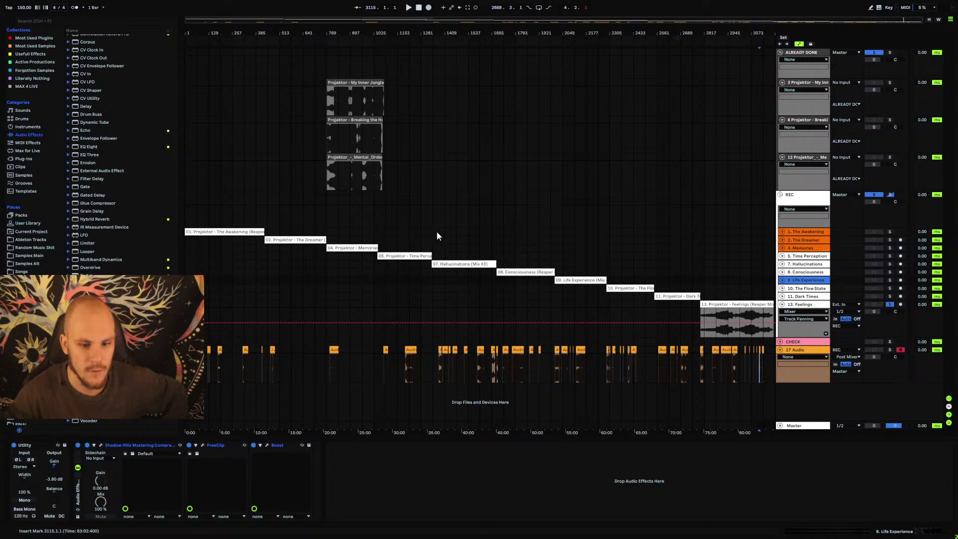
{"action": "mouse_move", "coordinate": [444, 20]}
{"action": "left_mouse_down"}
{"action": "mouse_move", "coordinate": [444, 130]}
{"action": "mouse_move", "coordinate": [443, 20]}
{"action": "left_mouse_up"}
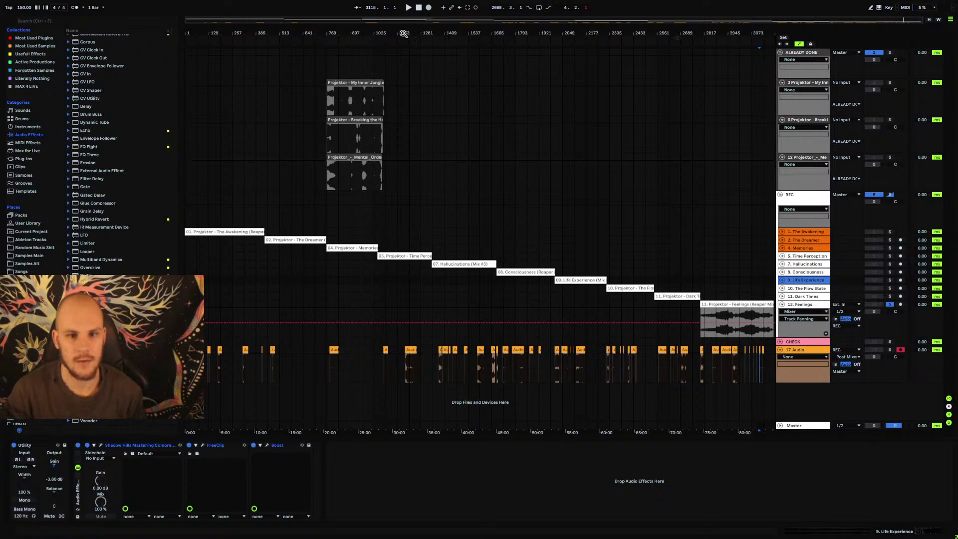
{"action": "mouse_move", "coordinate": [363, 33]}
{"action": "left_mouse_down"}
{"action": "mouse_move", "coordinate": [366, 75]}
{"action": "mouse_move", "coordinate": [366, 35]}
{"action": "left_mouse_up"}
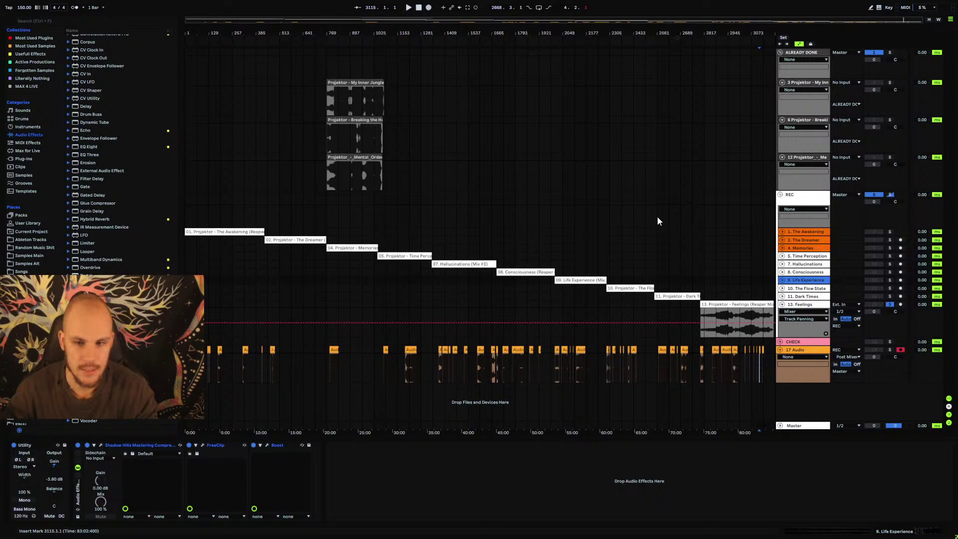
- Examine the waveforms of the last two Feelings takes, placing the insert marker at bar 3137
{"action": "key", "text": "plus"}
{"action": "key", "text": "plus"}
{"action": "key", "text": "plus"}
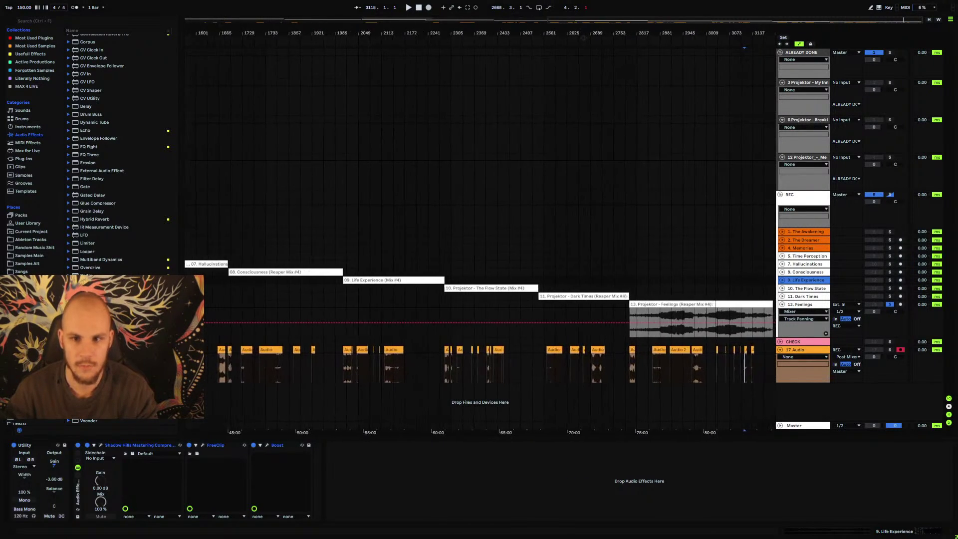
{"action": "key", "text": "plus"}
{"action": "key", "text": "plus"}
{"action": "key", "text": "plus"}
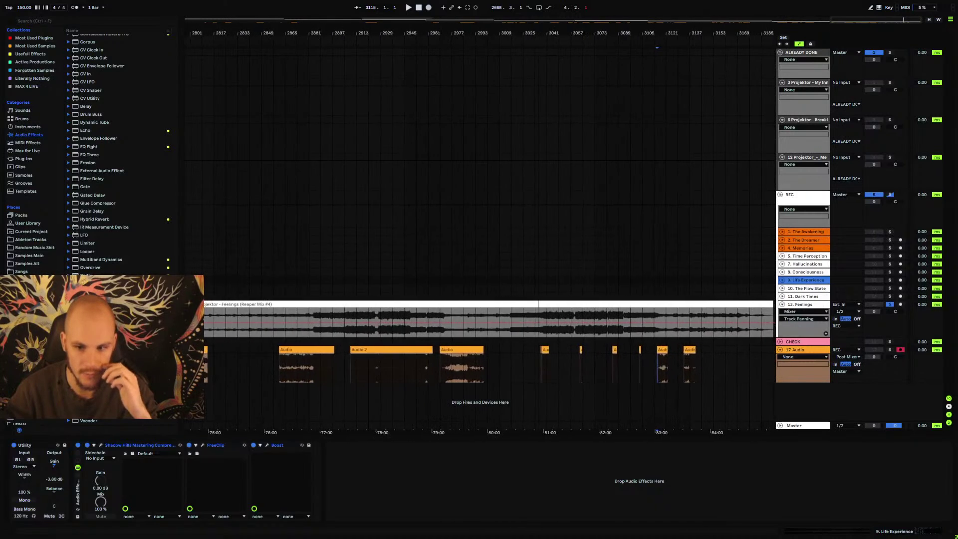
{"action": "left_click_drag", "start_coordinate": [667, 33], "coordinate": [648, 60]}
{"action": "mouse_move", "coordinate": [477, 34]}
{"action": "left_mouse_down"}
{"action": "mouse_move", "coordinate": [477, 56]}
{"action": "mouse_move", "coordinate": [477, 34]}
{"action": "left_mouse_up"}
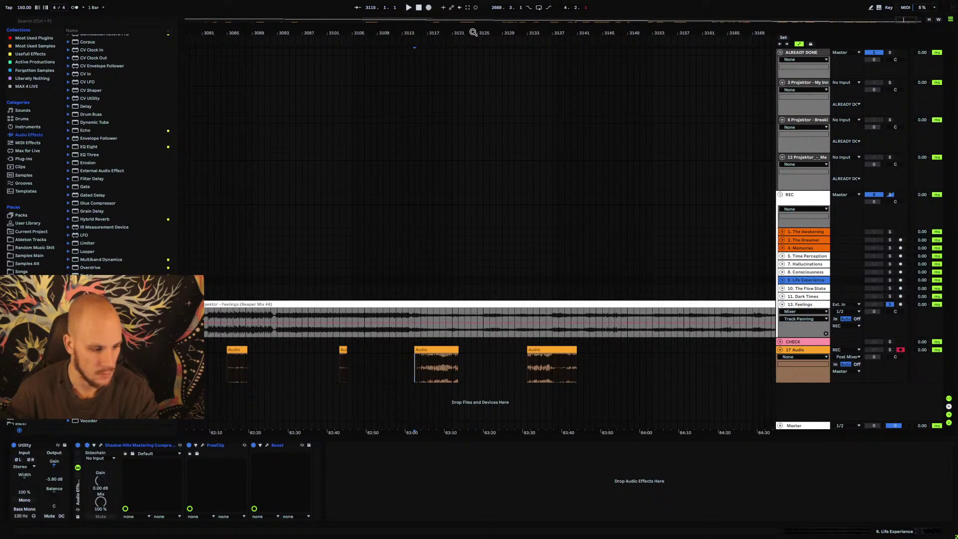
{"action": "left_click", "coordinate": [552, 364]}
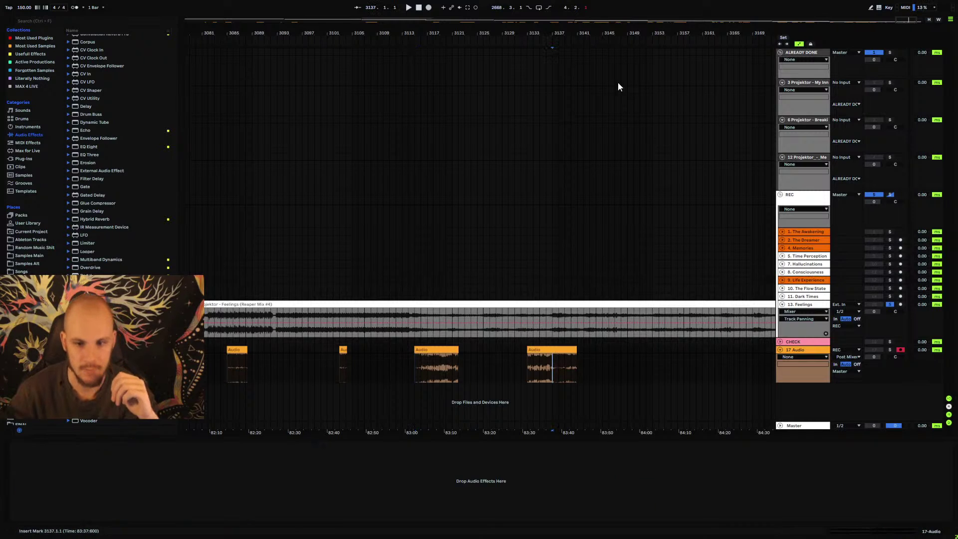
{"action": "left_click_drag", "start_coordinate": [573, 38], "coordinate": [523, 91]}
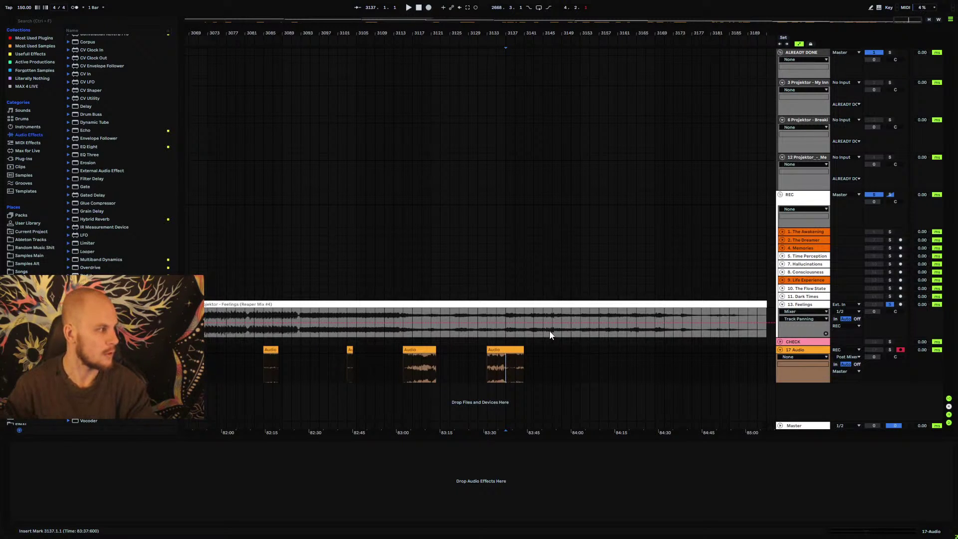
- Compare the closing section of the Feelings clip with the recorded takes on track 17 Audio across bars 3113 to 3193
{"action": "left_click", "coordinate": [509, 334]}
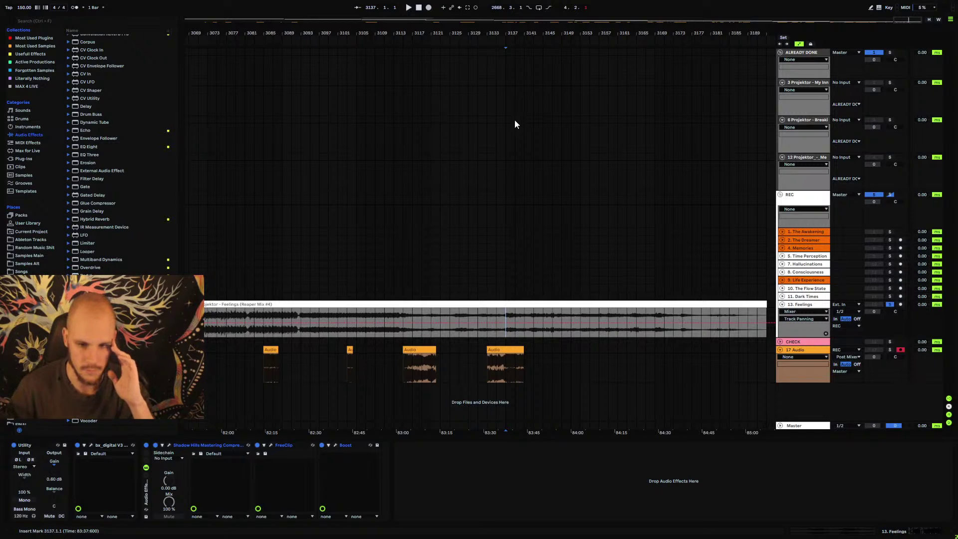
{"action": "scroll", "coordinate": [514, 55], "scroll_direction": "down", "scroll_amount": 5}
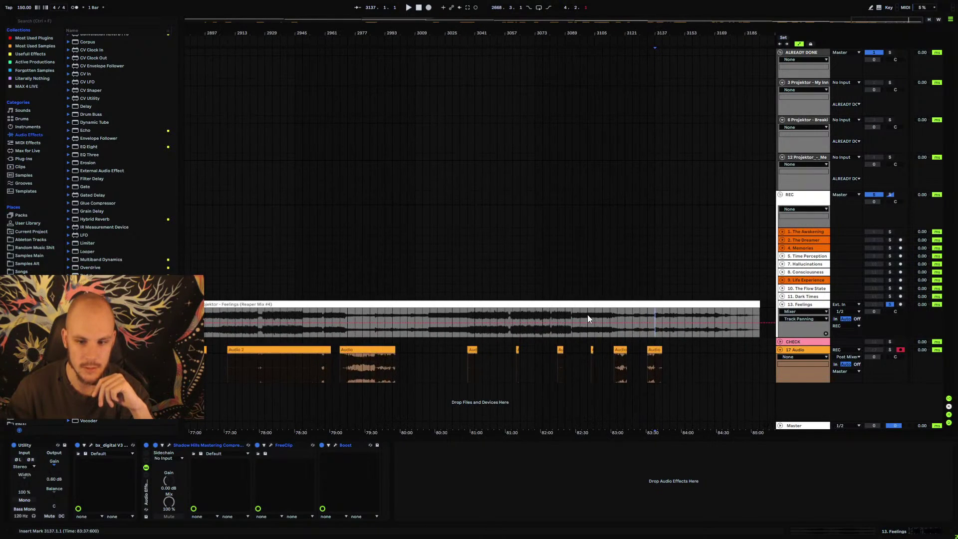
{"action": "left_click_drag", "start_coordinate": [602, 319], "coordinate": [710, 338]}
{"action": "left_click", "coordinate": [754, 321]}
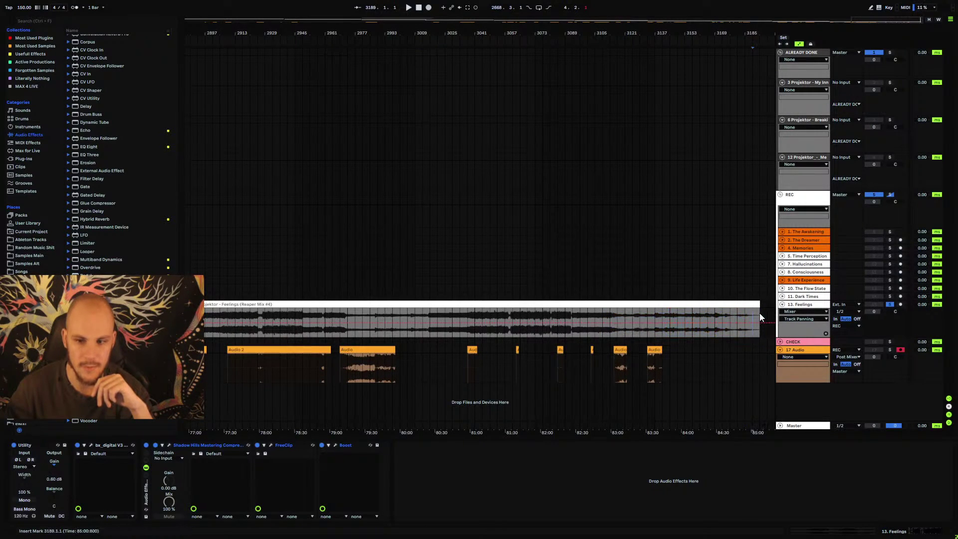
{"action": "left_click_drag", "start_coordinate": [759, 317], "coordinate": [636, 318]}
{"action": "left_click", "coordinate": [648, 322]}
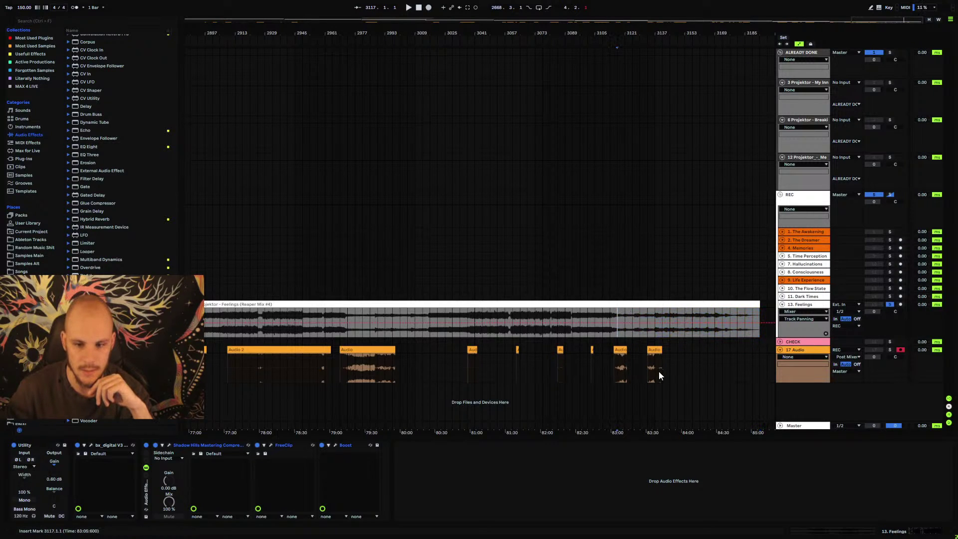
{"action": "left_click", "coordinate": [648, 369]}
{"action": "left_click_drag", "start_coordinate": [612, 362], "coordinate": [759, 365]}
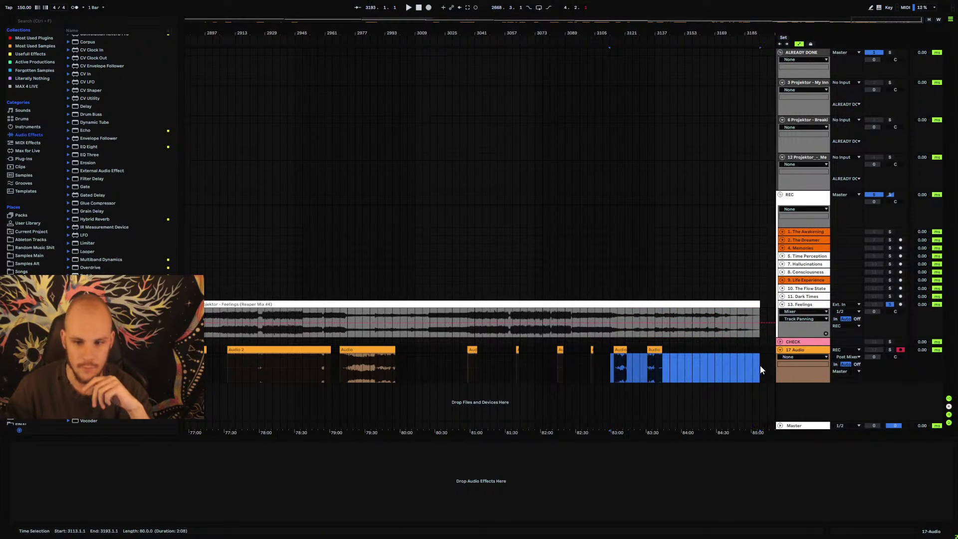
- Review the device chains of Feelings, The Dreamer, Memories and The Awakening against the whole album arrangement
{"action": "left_click", "coordinate": [800, 306]}
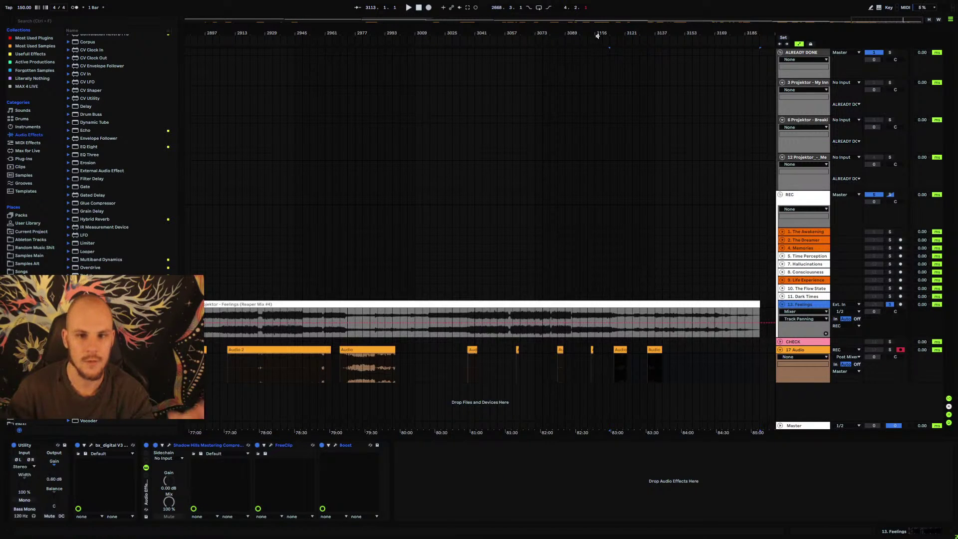
{"action": "key", "text": "w"}
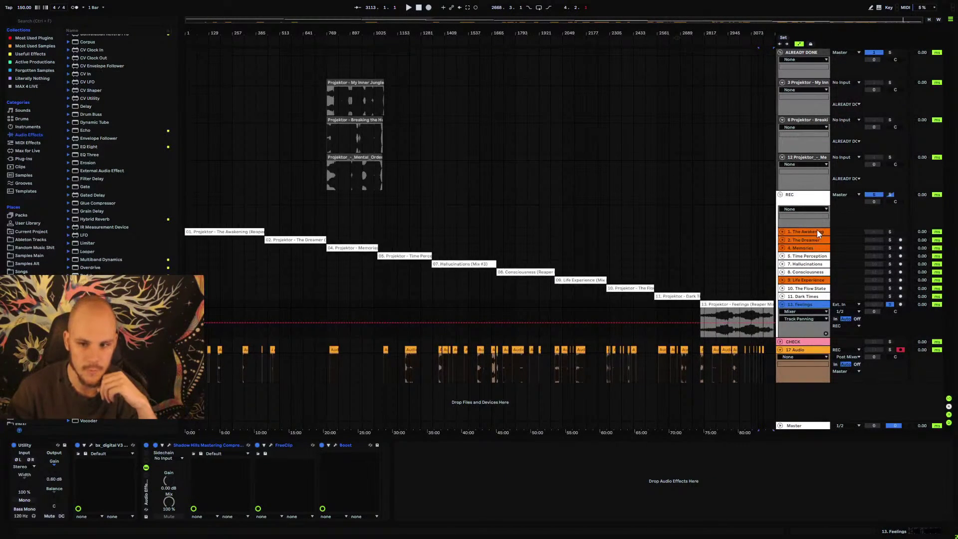
{"action": "left_click", "coordinate": [809, 240]}
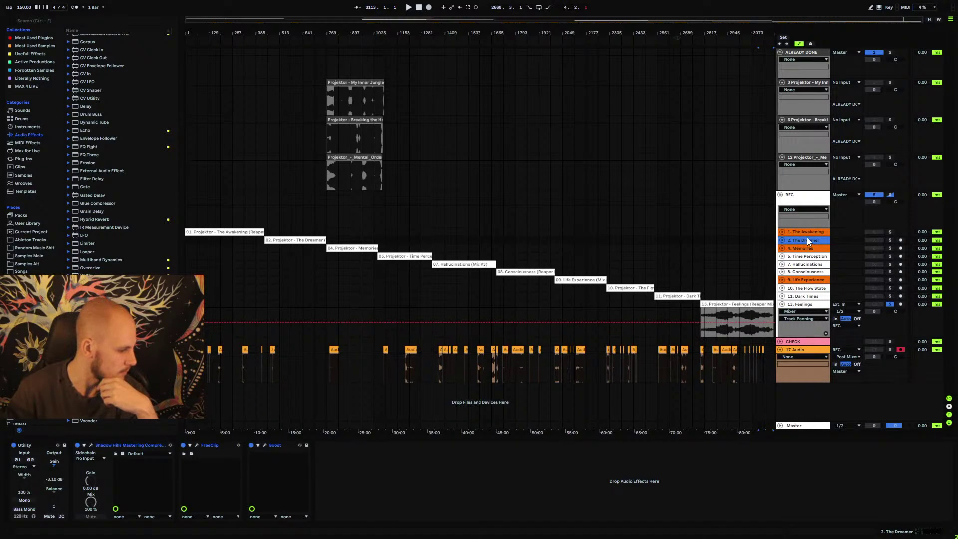
{"action": "left_click", "coordinate": [806, 279]}
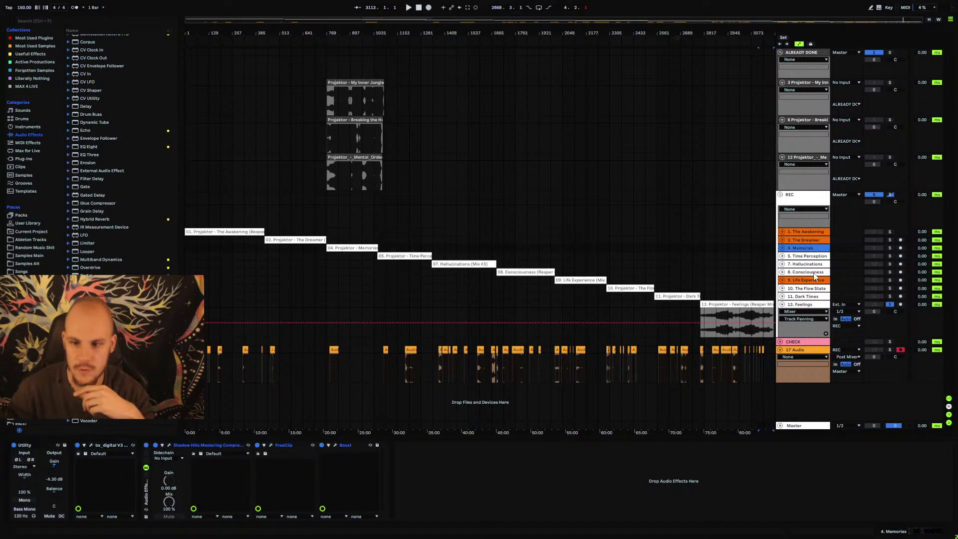
{"action": "left_click", "coordinate": [812, 233]}
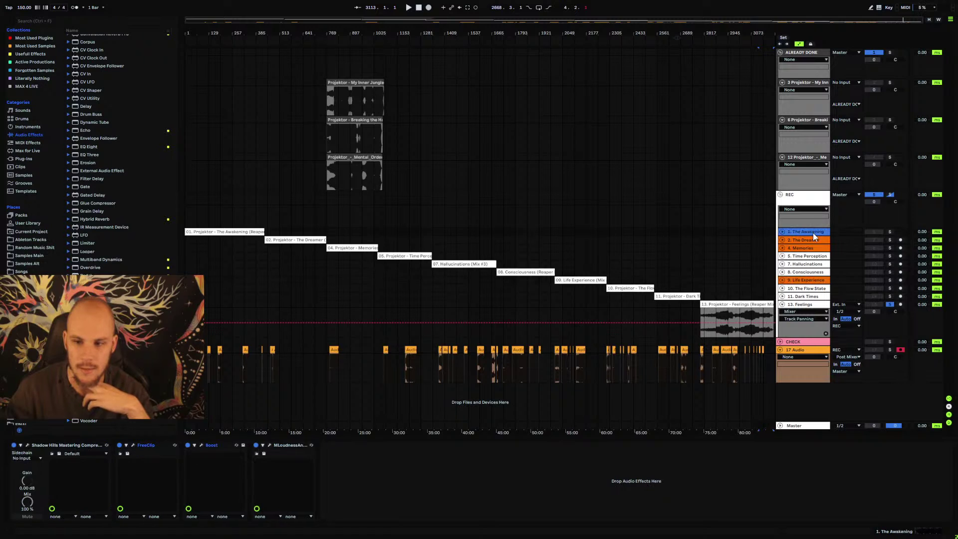
- Check the device chains of Memories and Life Experience, and fold the Feelings track to survey all album clips
{"action": "left_click", "coordinate": [805, 249]}
{"action": "left_click", "coordinate": [804, 280]}
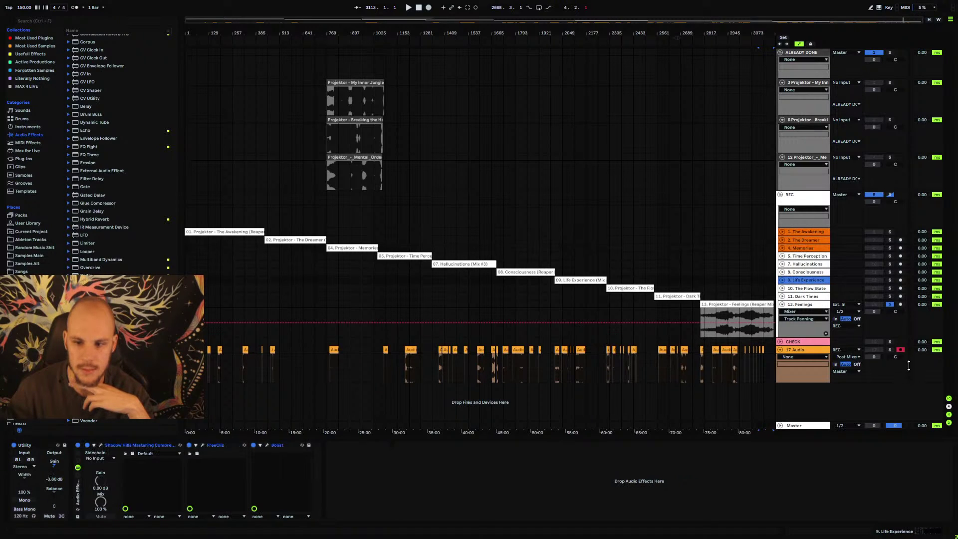
{"action": "left_click", "coordinate": [781, 305]}
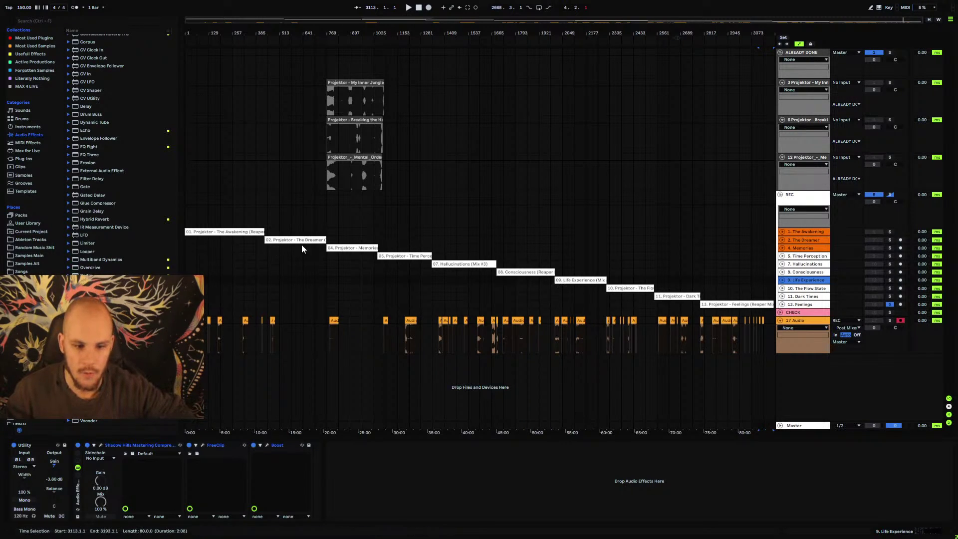
{"action": "left_click_drag", "start_coordinate": [188, 217], "coordinate": [770, 315]}
{"action": "left_click", "coordinate": [764, 313]}
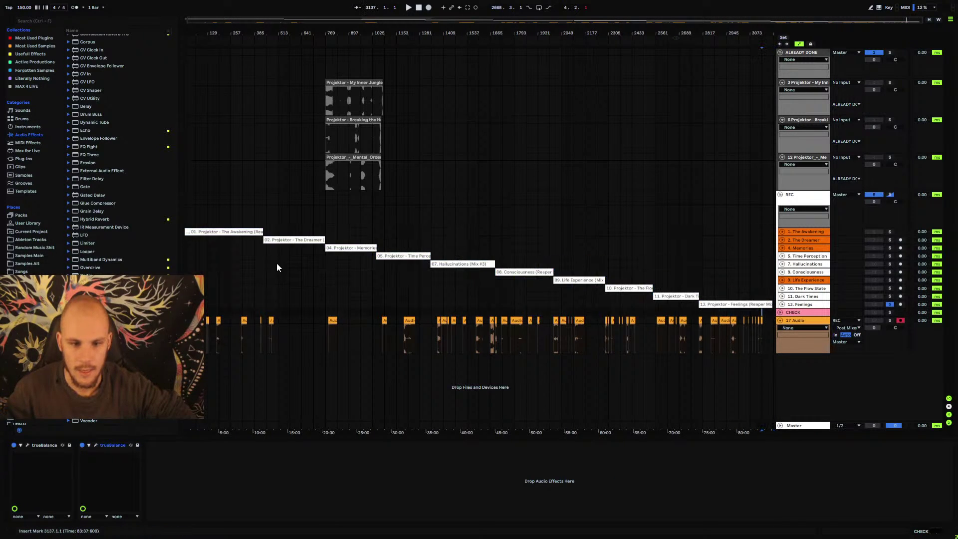
- Review the clips and device chains from The Dreamer through Time Perception to The Flow State, placing the insert marker at bar 129 on REC
{"action": "left_click", "coordinate": [299, 240]}
{"action": "left_click", "coordinate": [498, 263]}
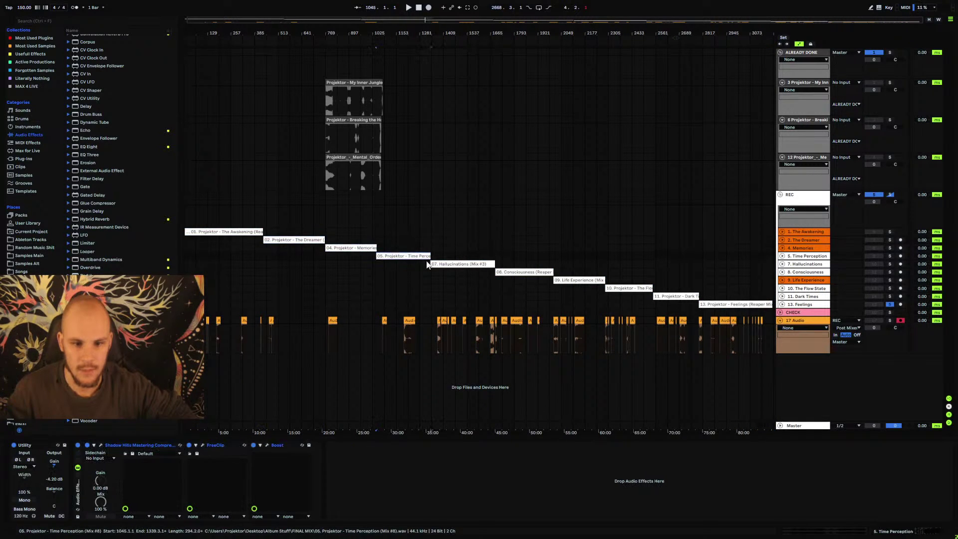
{"action": "left_click", "coordinate": [618, 288]}
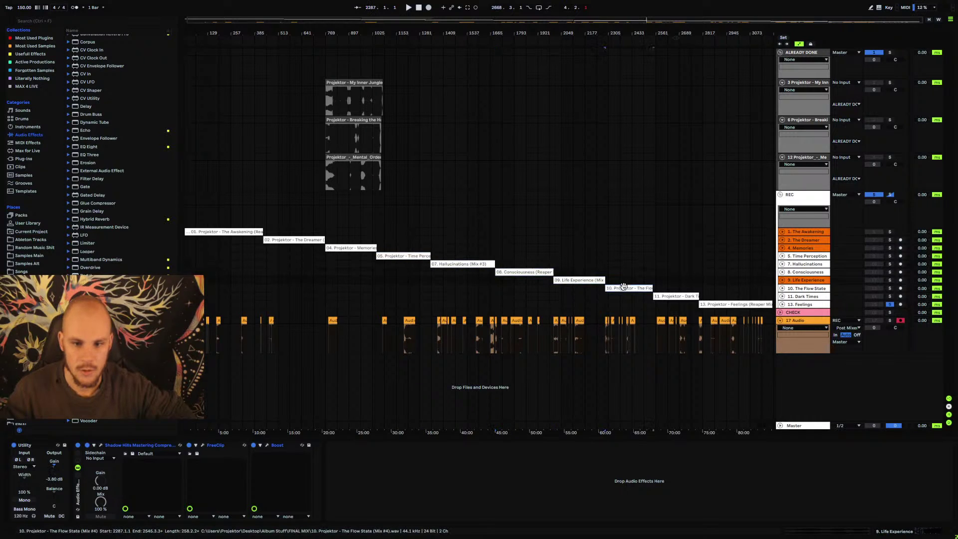
{"action": "left_click", "coordinate": [791, 202]}
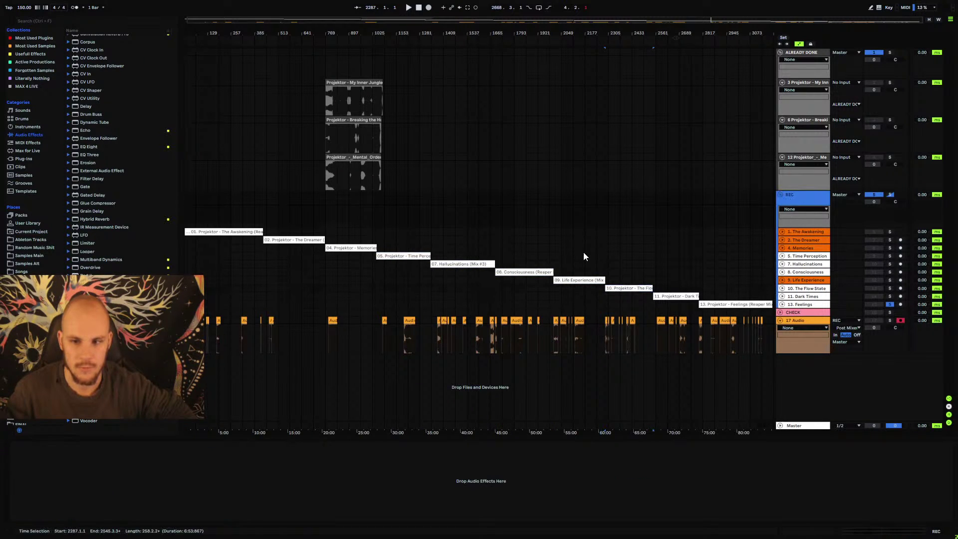
{"action": "left_click", "coordinate": [210, 205]}
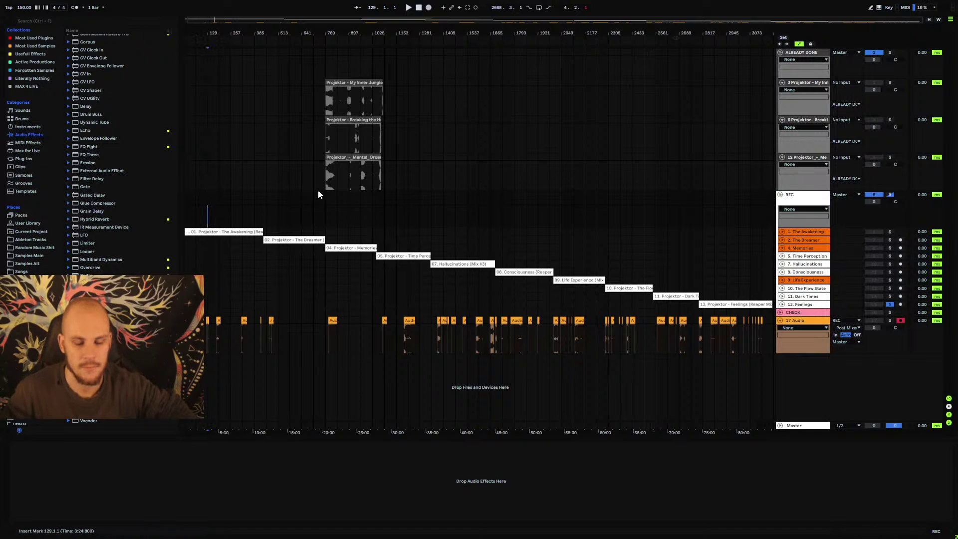
{"action": "key", "text": "plus"}
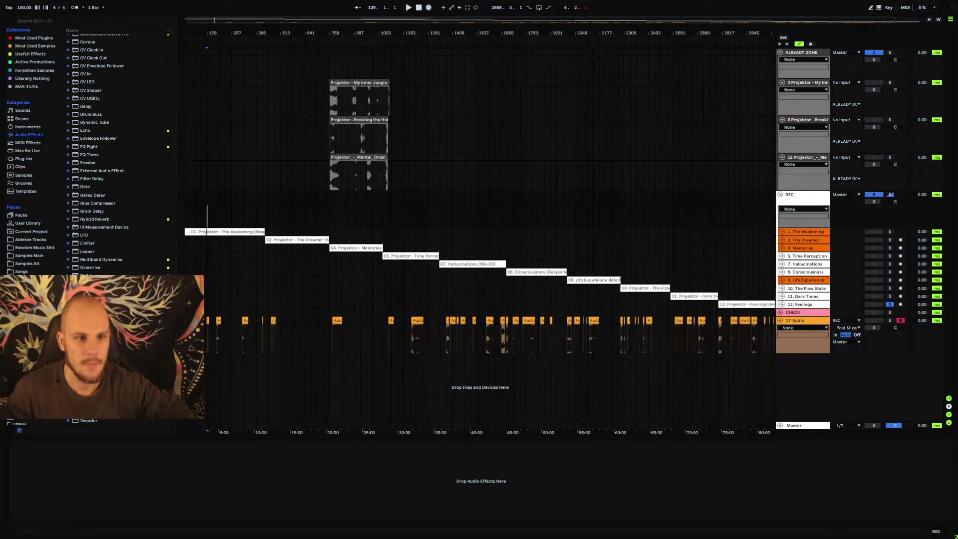
- Inspect the waveform and device chain of The Awakening up to bar 433, folding the track again after viewing
{"action": "left_click", "coordinate": [782, 231]}
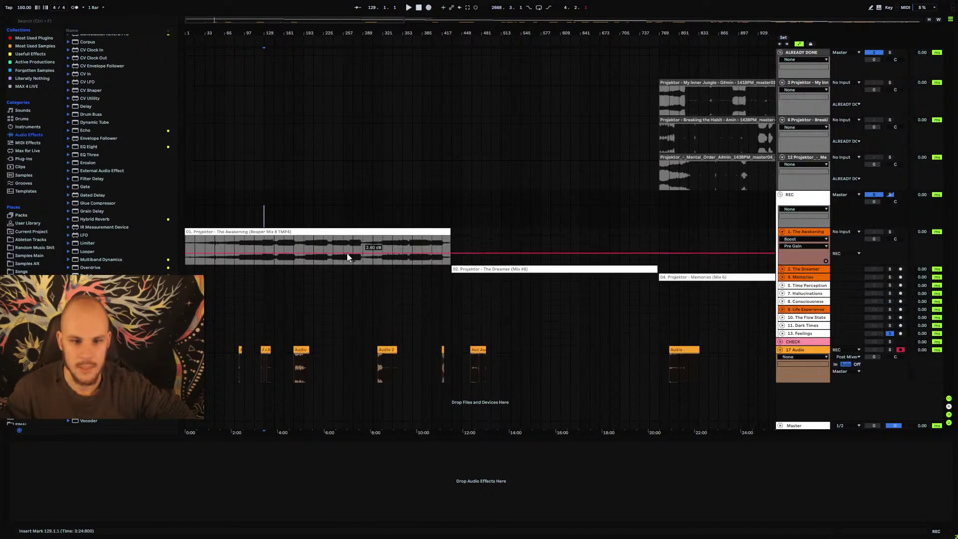
{"action": "left_click_drag", "start_coordinate": [227, 244], "coordinate": [448, 241]}
{"action": "left_click", "coordinate": [449, 242]}
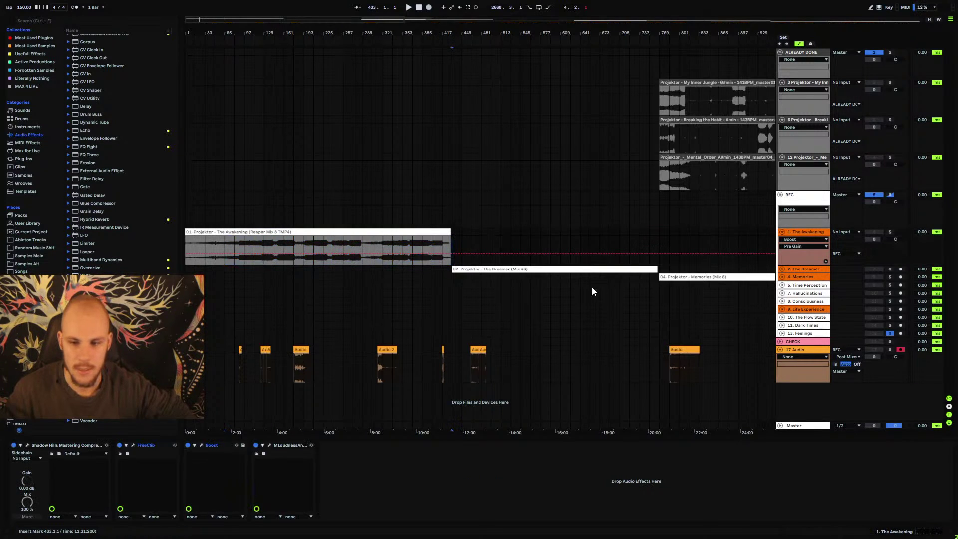
{"action": "left_click", "coordinate": [782, 232]}
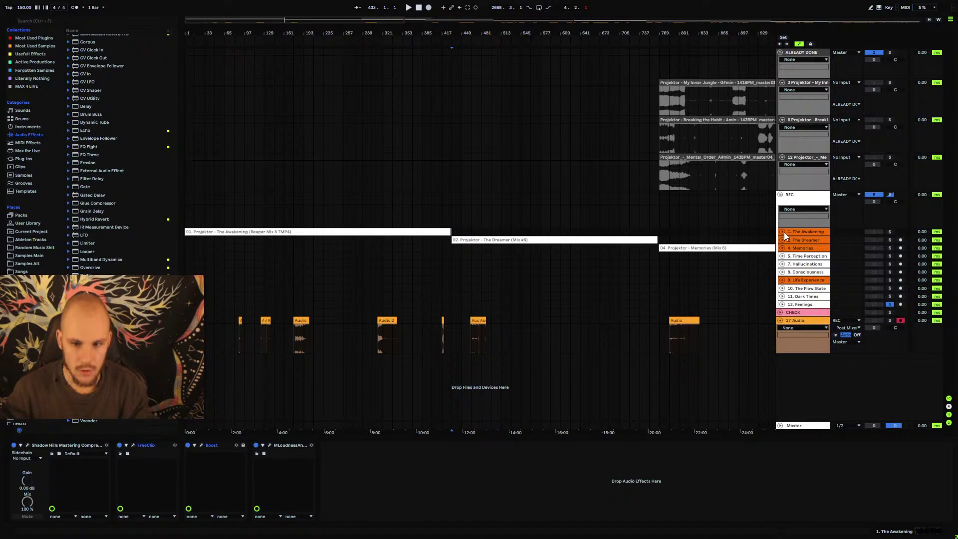
{"action": "left_click_drag", "start_coordinate": [474, 36], "coordinate": [474, 20]}
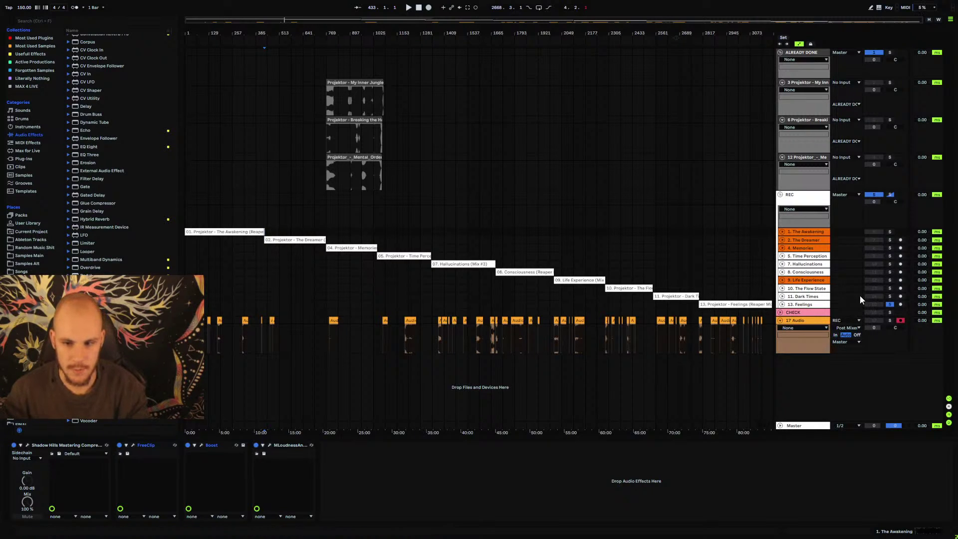
- Turn off solo on Feelings, unfold the track and select its opening section from bar 2797 to 2885
{"action": "left_click", "coordinate": [890, 305]}
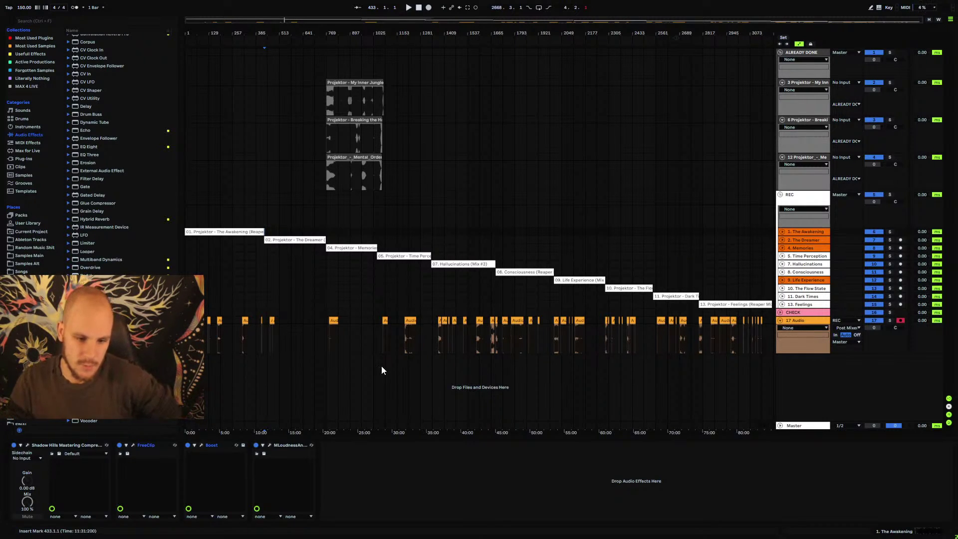
{"action": "left_click", "coordinate": [748, 305]}
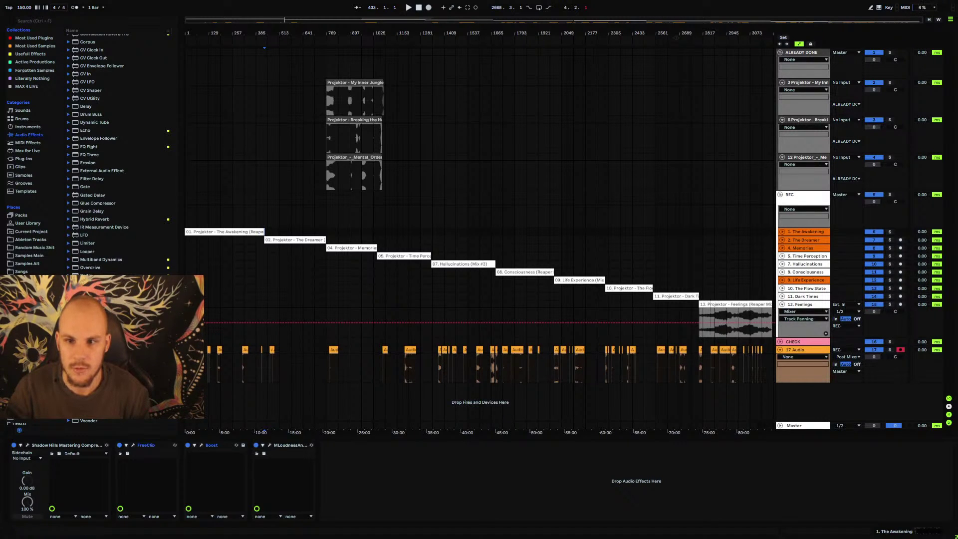
{"action": "left_click_drag", "start_coordinate": [715, 32], "coordinate": [715, 100]}
{"action": "left_click_drag", "start_coordinate": [467, 312], "coordinate": [608, 317]}
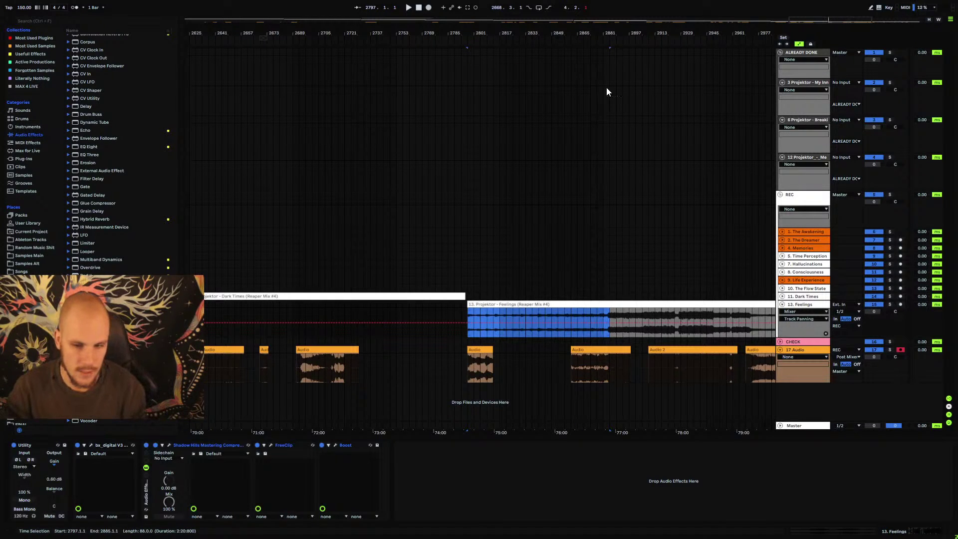
{"action": "left_click_drag", "start_coordinate": [615, 35], "coordinate": [619, 13]}
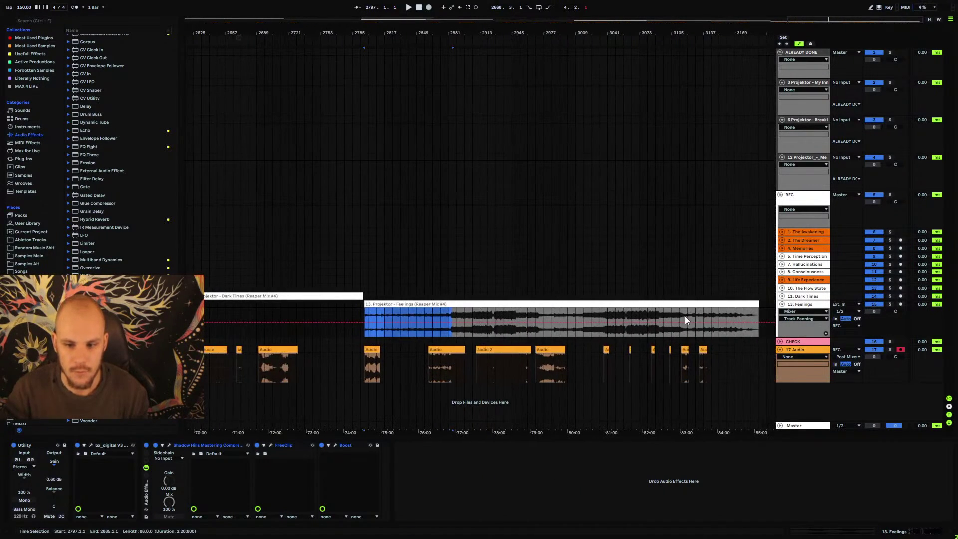
- Select the closing section of the Feelings clip from bar 3113 to 3193
{"action": "left_click_drag", "start_coordinate": [687, 316], "coordinate": [757, 321]}
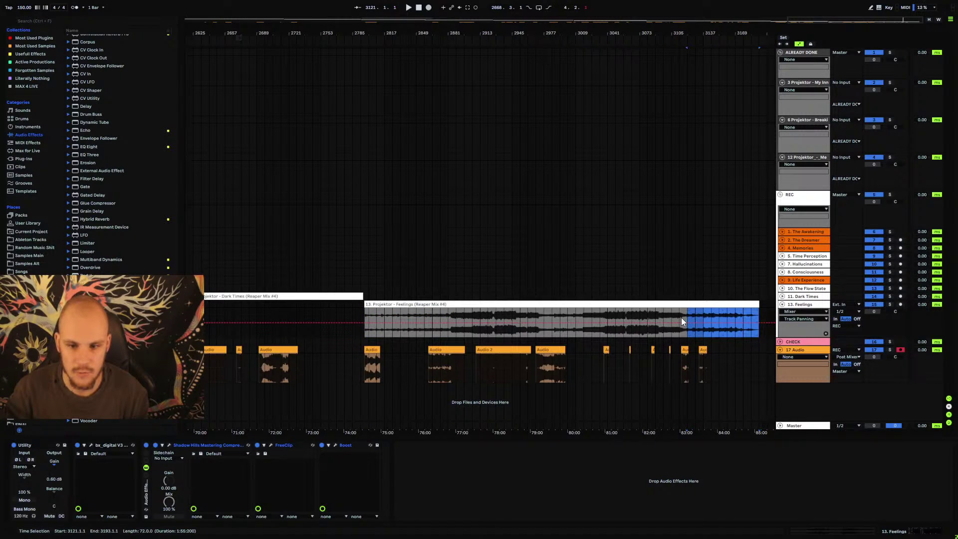
{"action": "left_click_drag", "start_coordinate": [679, 319], "coordinate": [756, 319]}
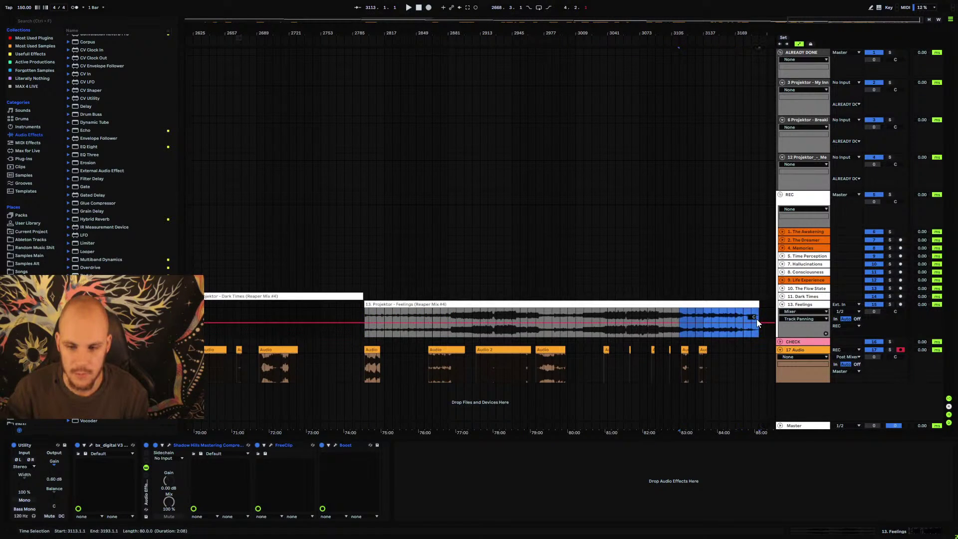
{"action": "left_click", "coordinate": [680, 315]}
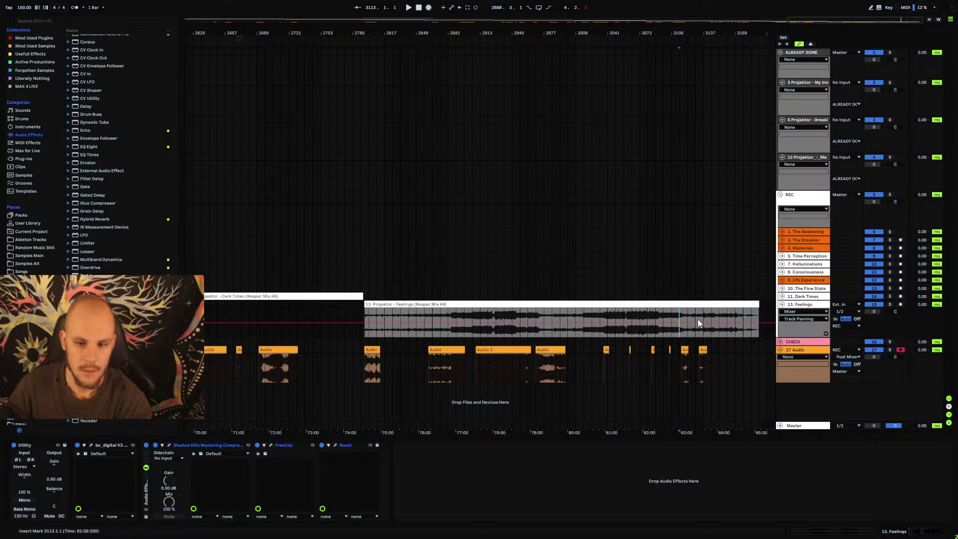
{"action": "left_click_drag", "start_coordinate": [682, 315], "coordinate": [761, 321]}
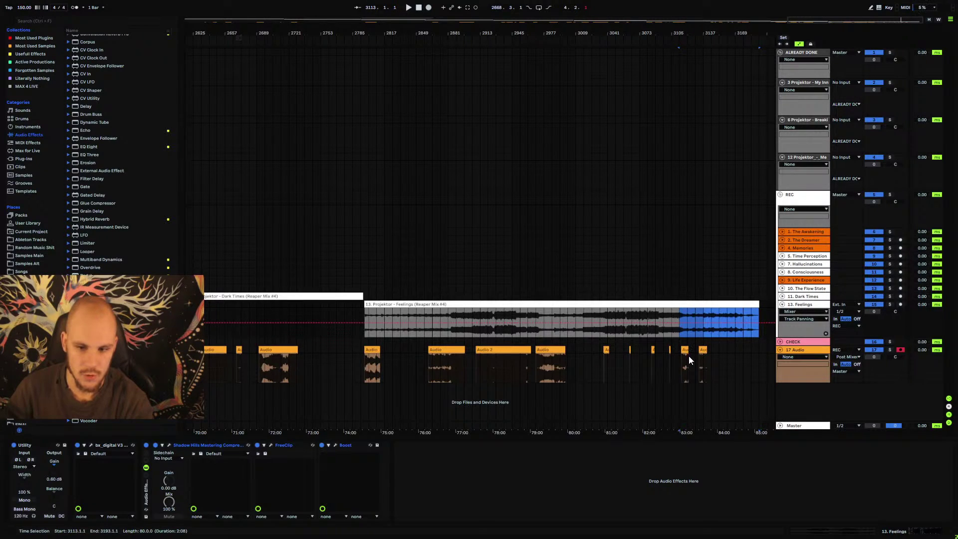
- Compare the takes on 17 Audio between bars 3115 and 3193 with the Feelings waveform, placing the insert marker at bar 3137
{"action": "left_click_drag", "start_coordinate": [529, 29], "coordinate": [527, 32]}
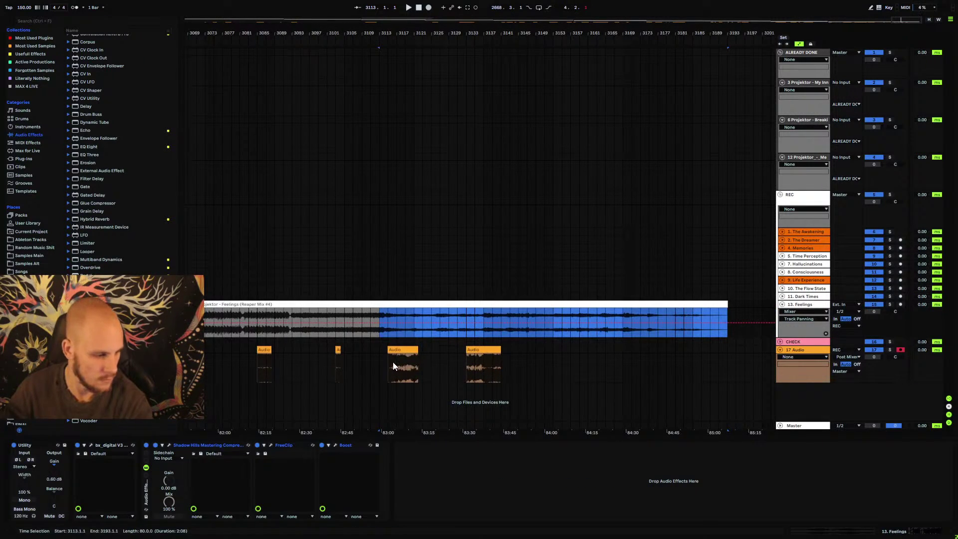
{"action": "left_click_drag", "start_coordinate": [384, 350], "coordinate": [729, 350]}
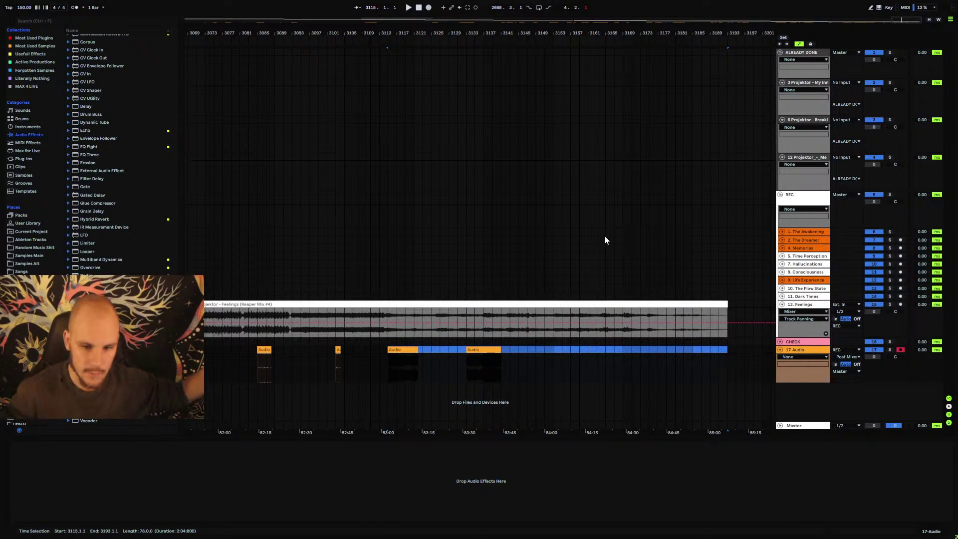
{"action": "left_click", "coordinate": [475, 316]}
{"action": "left_click", "coordinate": [483, 312]}
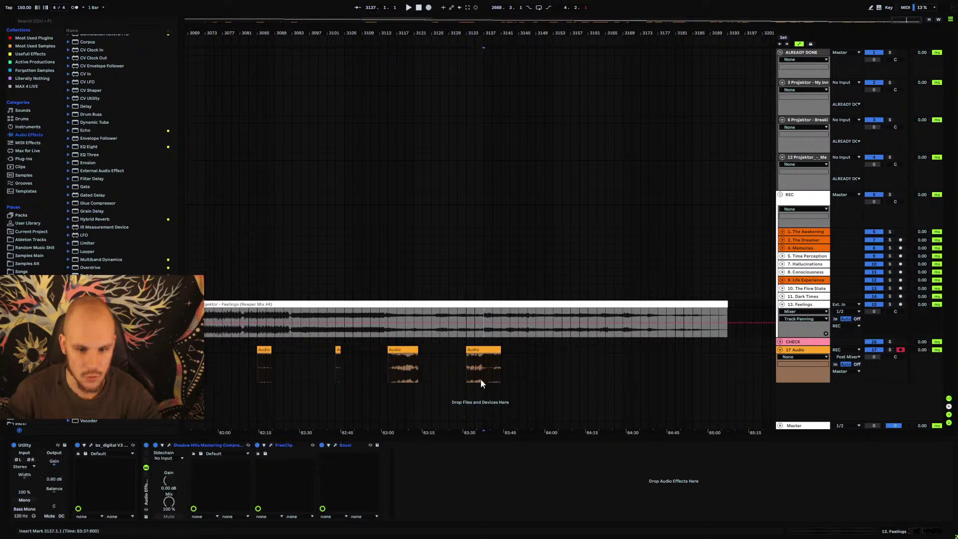
- Fold the Feelings track and the three ALREADY DONE tracks, collapse the ALREADY DONE group and select the REC group
{"action": "left_click", "coordinate": [781, 304]}
{"action": "key", "text": "w"}
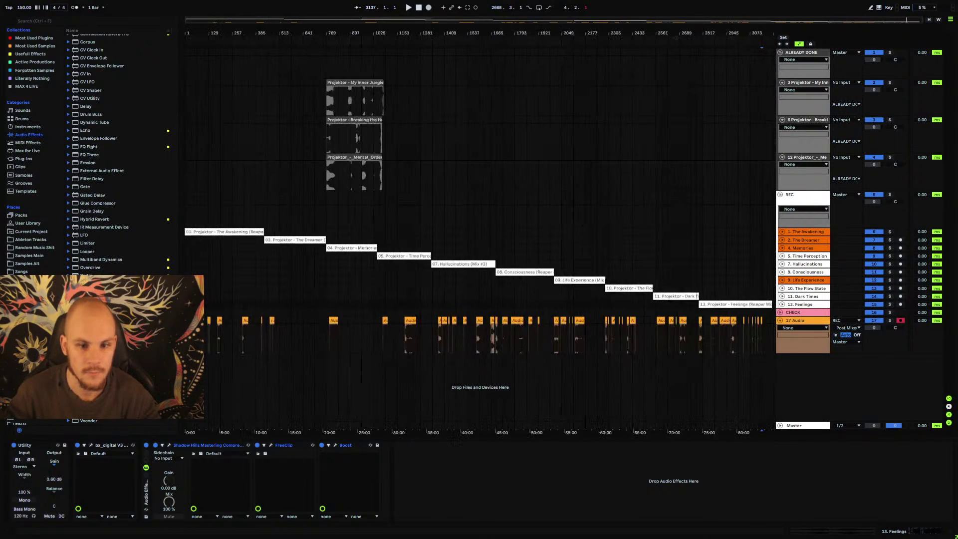
{"action": "left_click", "coordinate": [813, 204]}
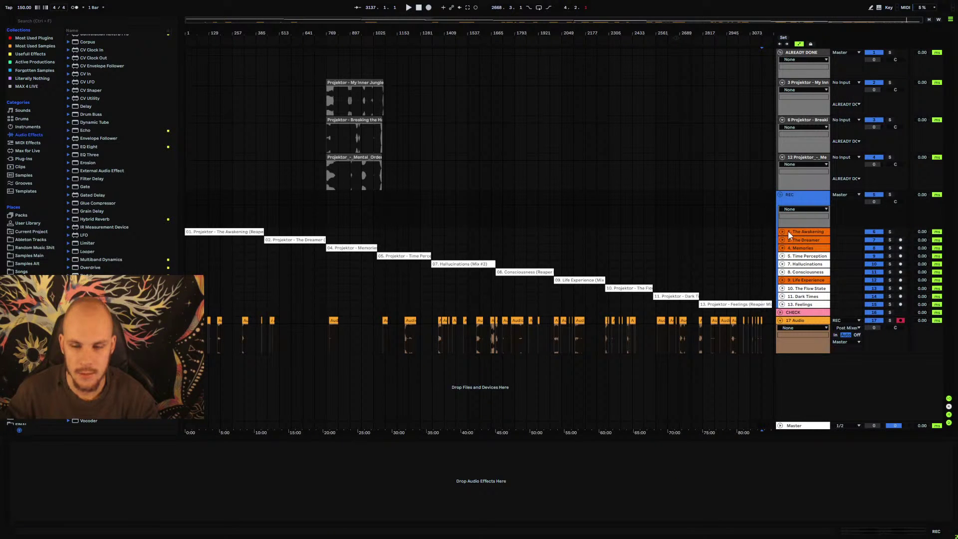
{"action": "left_click", "coordinate": [782, 157], "text": "alt"}
{"action": "left_click", "coordinate": [793, 53]}
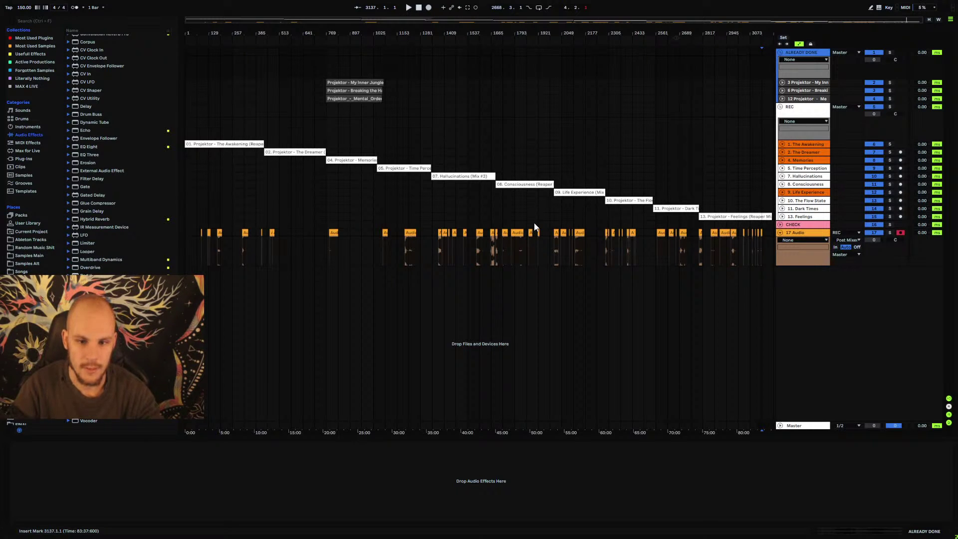
{"action": "left_click", "coordinate": [779, 52]}
{"action": "left_click", "coordinate": [803, 72]}
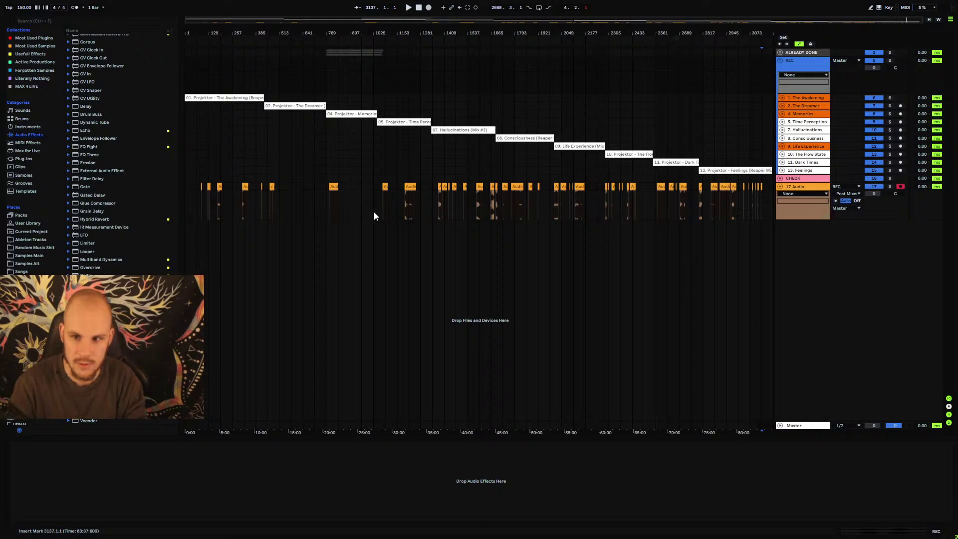
- Compare the device chains of The Dreamer, Memories and Life Experience in the REC group
{"action": "left_click", "coordinate": [810, 105]}
{"action": "left_click", "coordinate": [808, 114]}
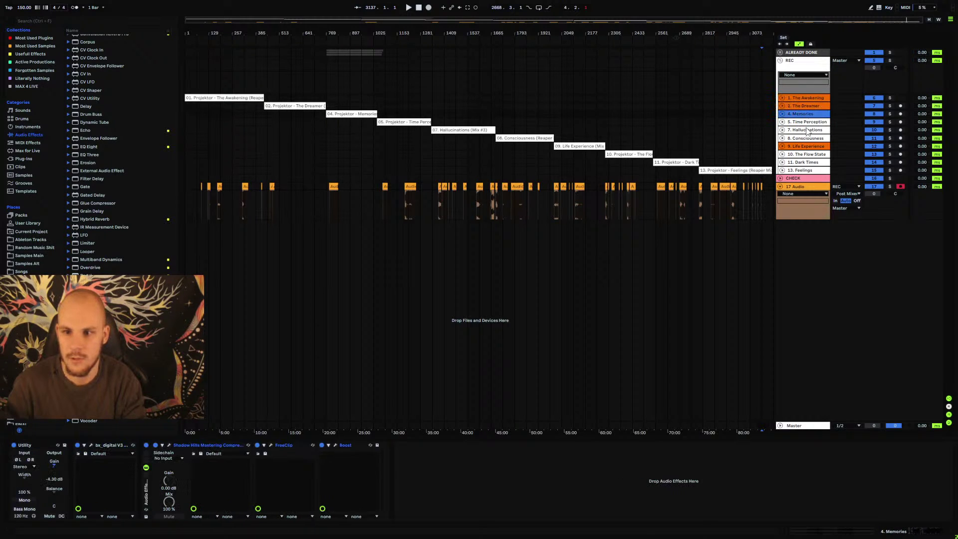
{"action": "left_click", "coordinate": [806, 146]}
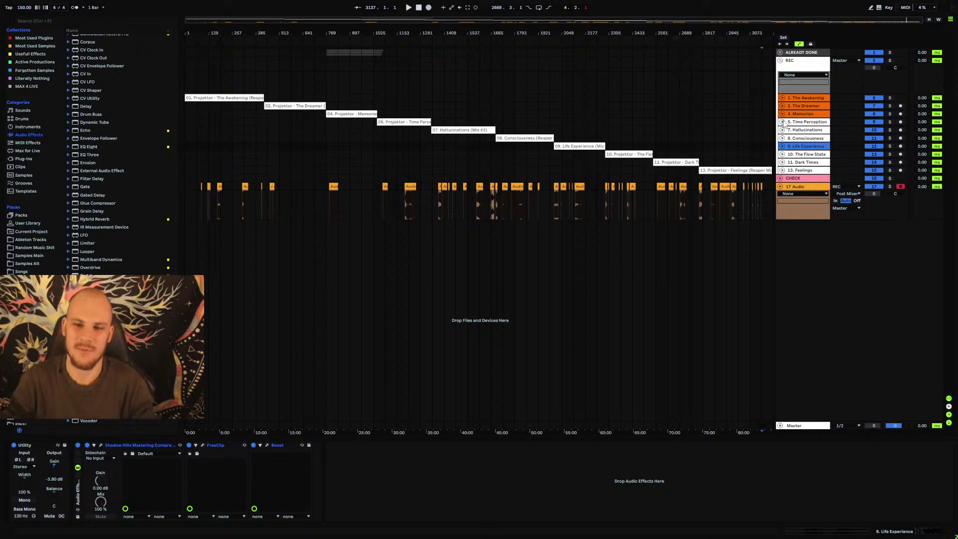
- View the REC group collapsed and expanded, and check the device chains of Memories and The Awakening
{"action": "left_click", "coordinate": [810, 65]}
{"action": "left_click", "coordinate": [781, 61]}
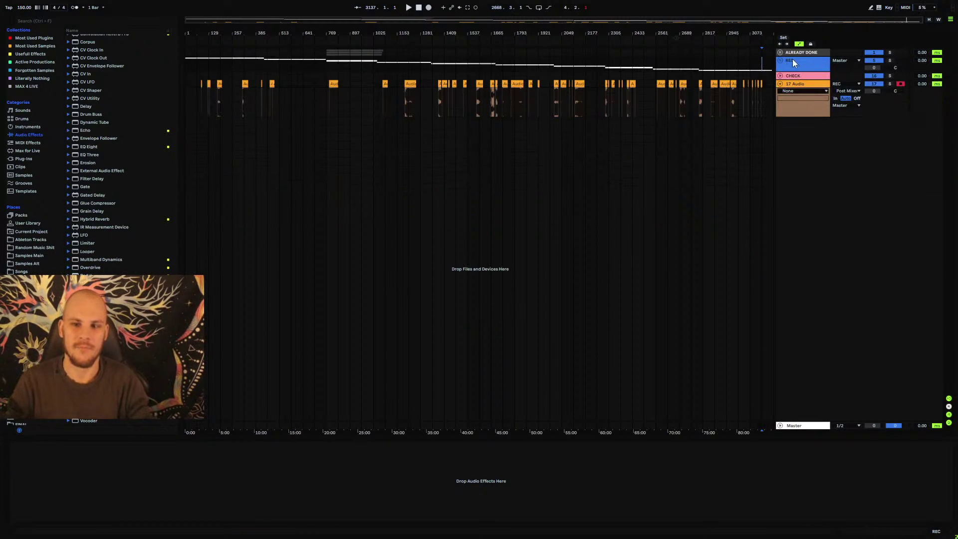
{"action": "left_click", "coordinate": [780, 61]}
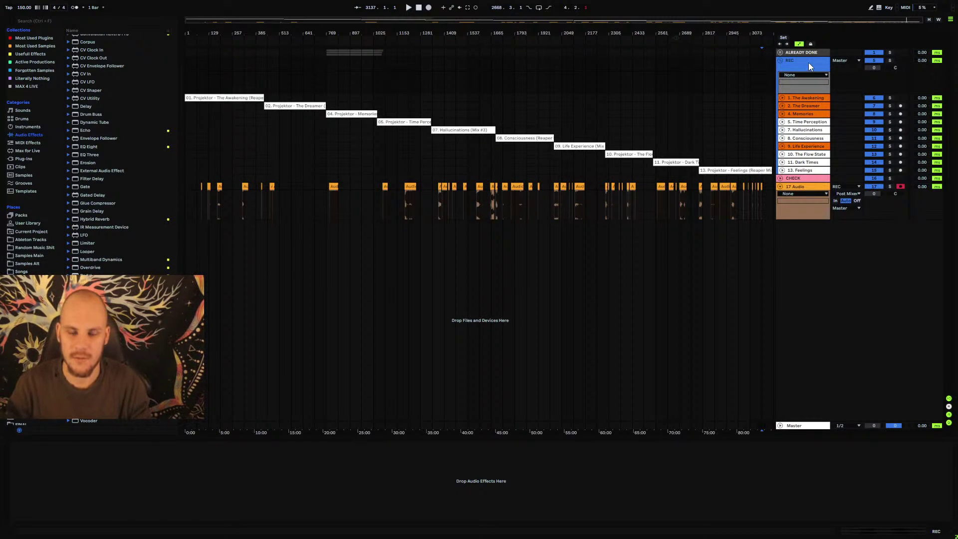
{"action": "left_click", "coordinate": [503, 113]}
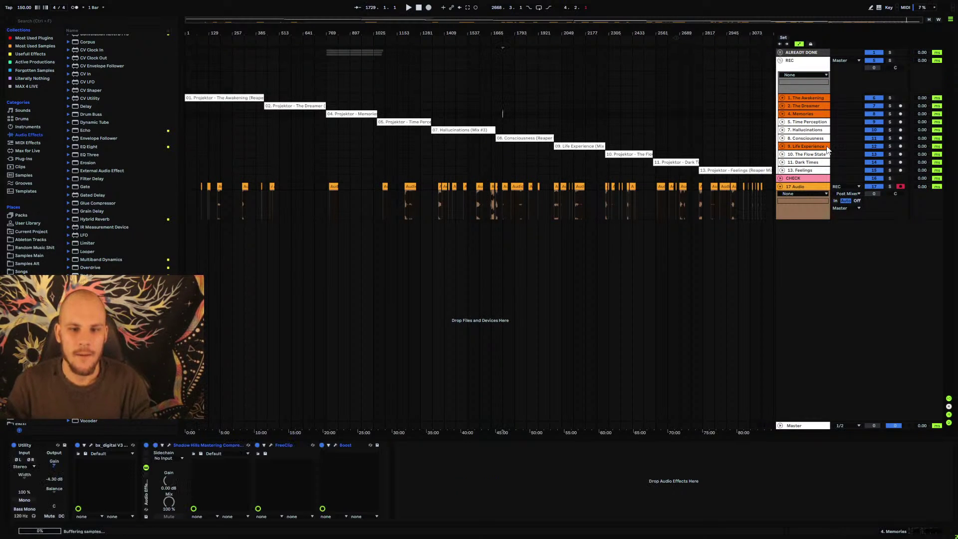
{"action": "left_click", "coordinate": [773, 98]}
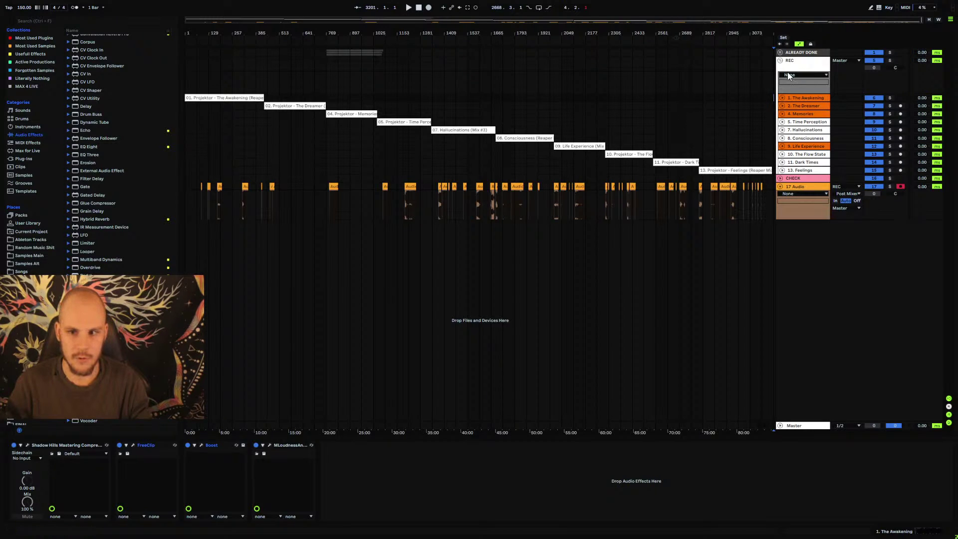
- Fold the 17 Audio track and leave the REC group expanded to show all album tracks
{"action": "left_click", "coordinate": [780, 61]}
{"action": "left_click", "coordinate": [780, 84]}
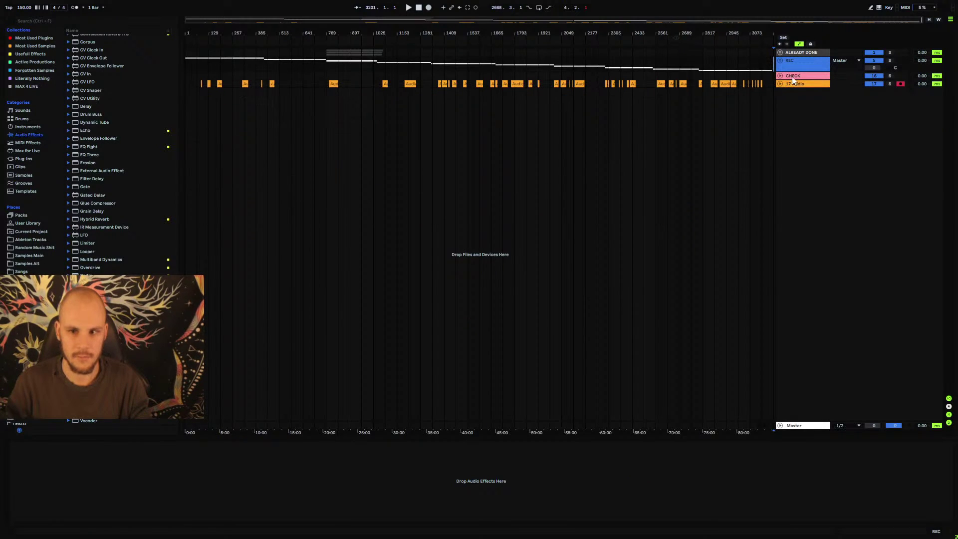
{"action": "left_click", "coordinate": [780, 61]}
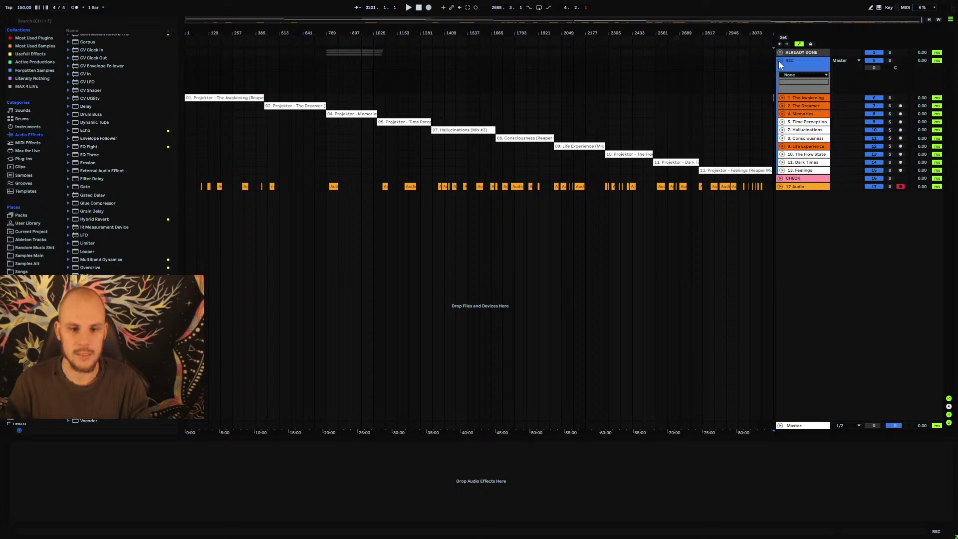
- Collapse and re-expand the REC group, and view the device chain of The Awakening
{"action": "left_click", "coordinate": [779, 61]}
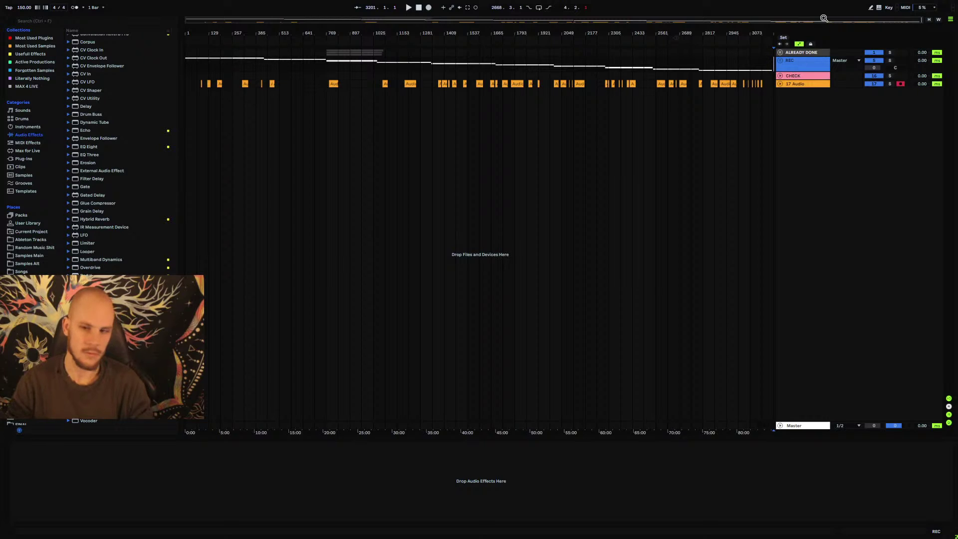
{"action": "key", "text": "Right"}
{"action": "left_click", "coordinate": [801, 99]}
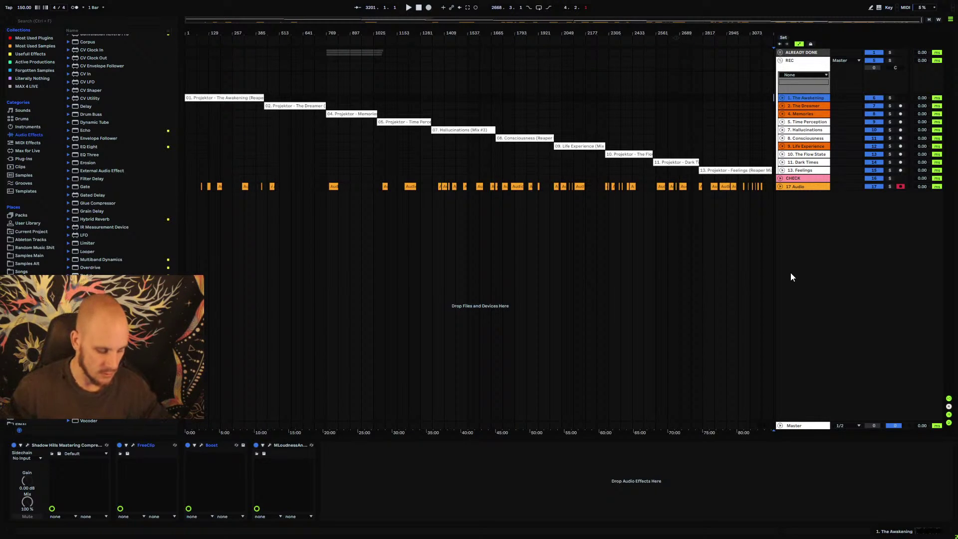
{"action": "left_click", "coordinate": [451, 473]}
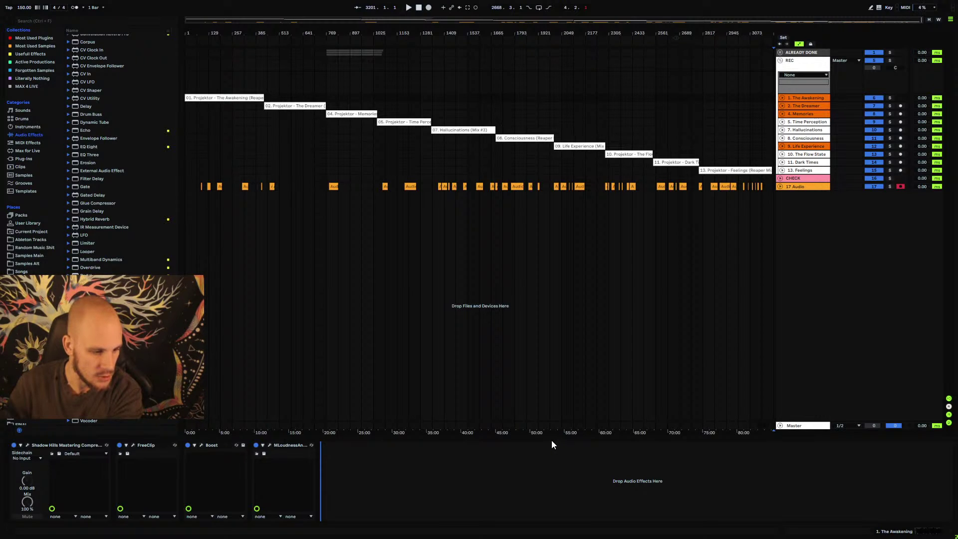
{"action": "left_click", "coordinate": [802, 98]}
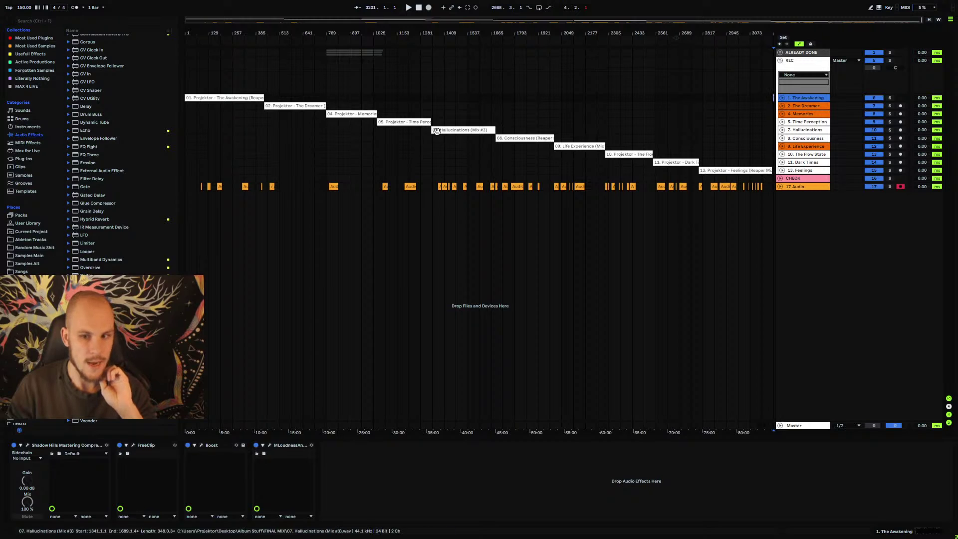
- Highlight the full album length across all REC tracks from The Awakening to Feelings and look over the song sequence
{"action": "left_click", "coordinate": [608, 113]}
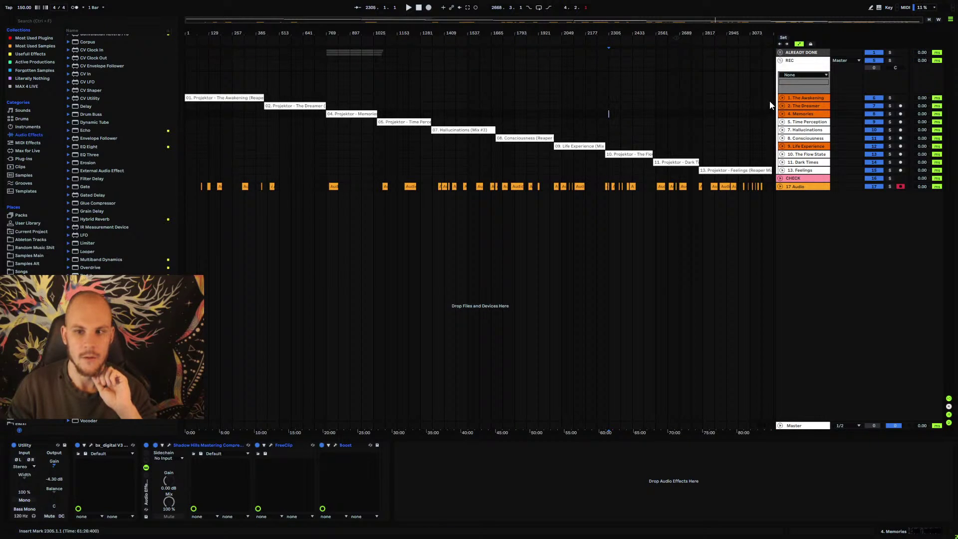
{"action": "mouse_move", "coordinate": [769, 101]}
{"action": "left_mouse_down"}
{"action": "mouse_move", "coordinate": [597, 166]}
{"action": "mouse_move", "coordinate": [178, 166]}
{"action": "left_mouse_up"}
{"action": "left_click", "coordinate": [378, 163]}
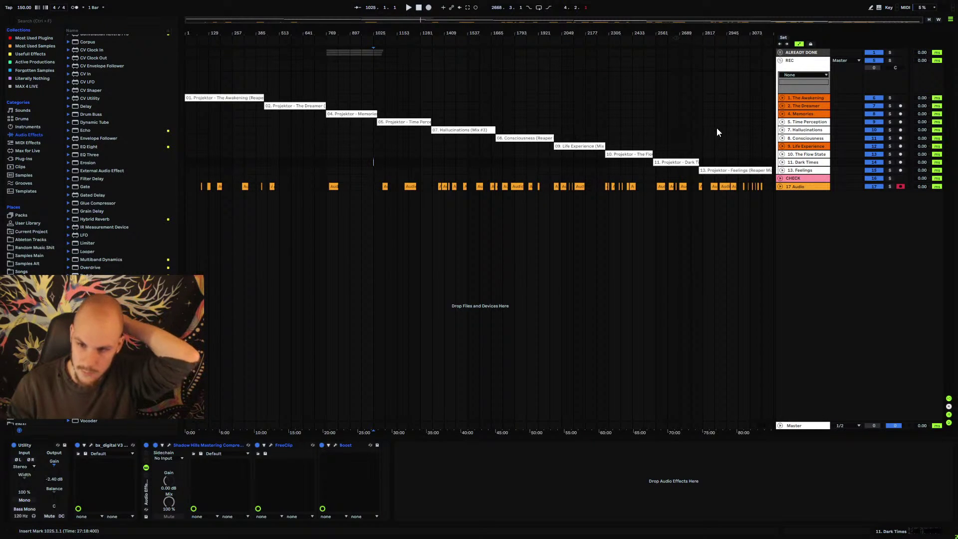
{"action": "left_click_drag", "start_coordinate": [773, 96], "coordinate": [144, 174]}
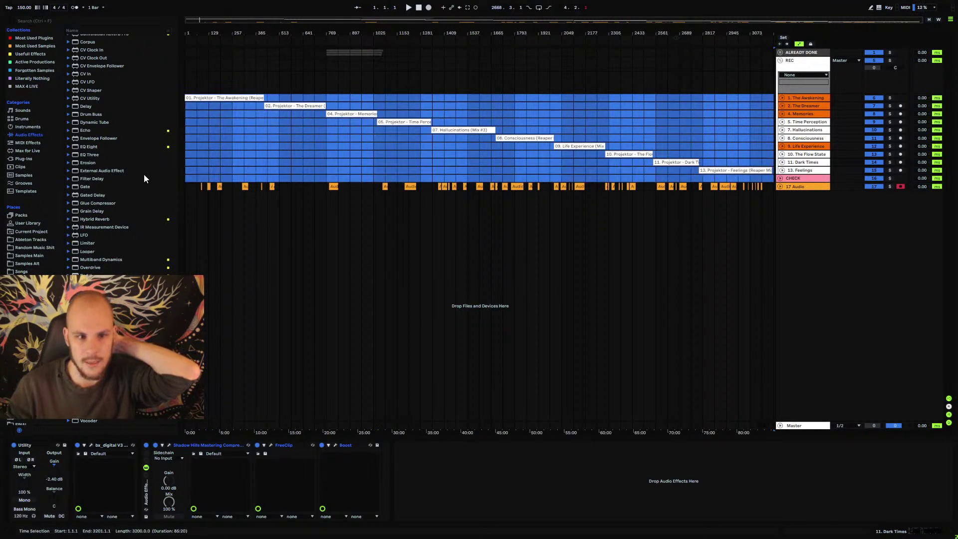
{"action": "left_click", "coordinate": [186, 171]}
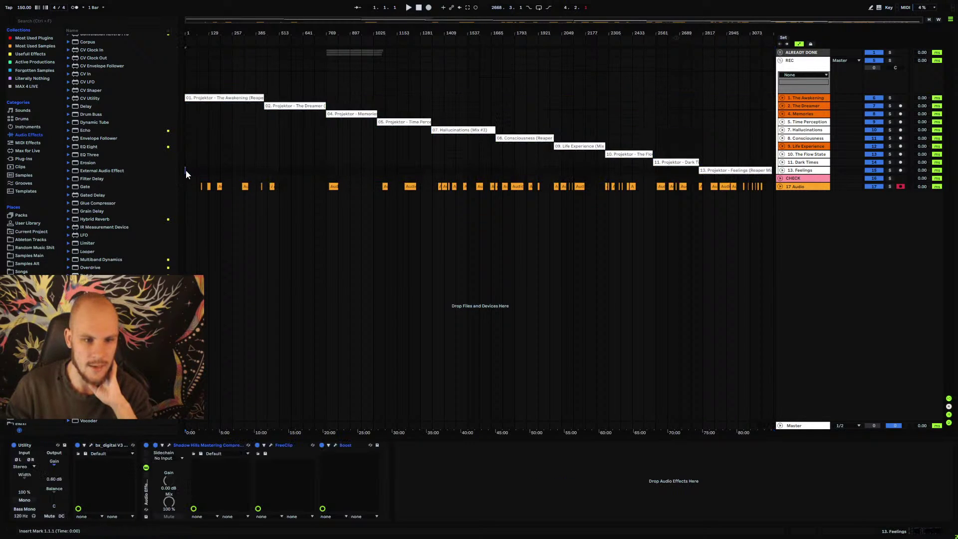
{"action": "left_click_drag", "start_coordinate": [186, 169], "coordinate": [771, 103]}
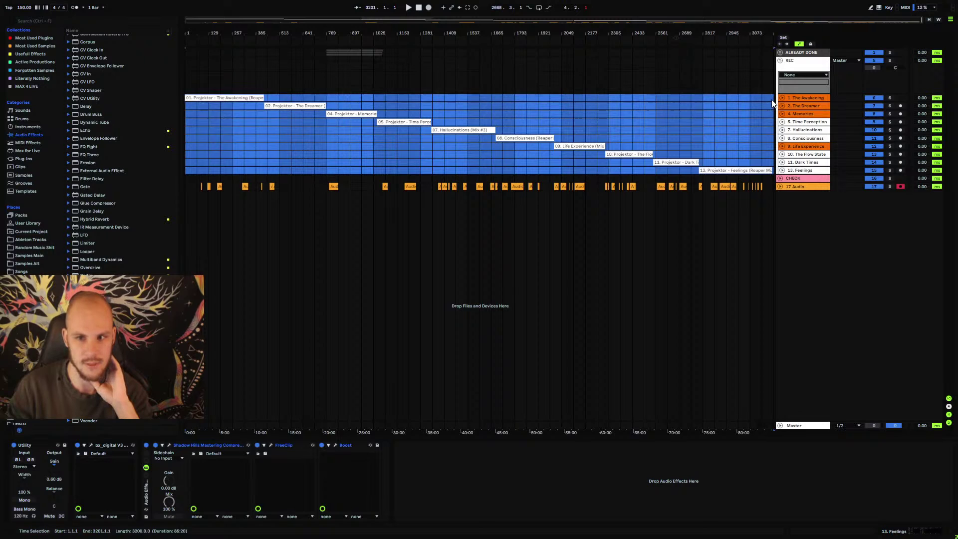
{"action": "left_click", "coordinate": [771, 103]}
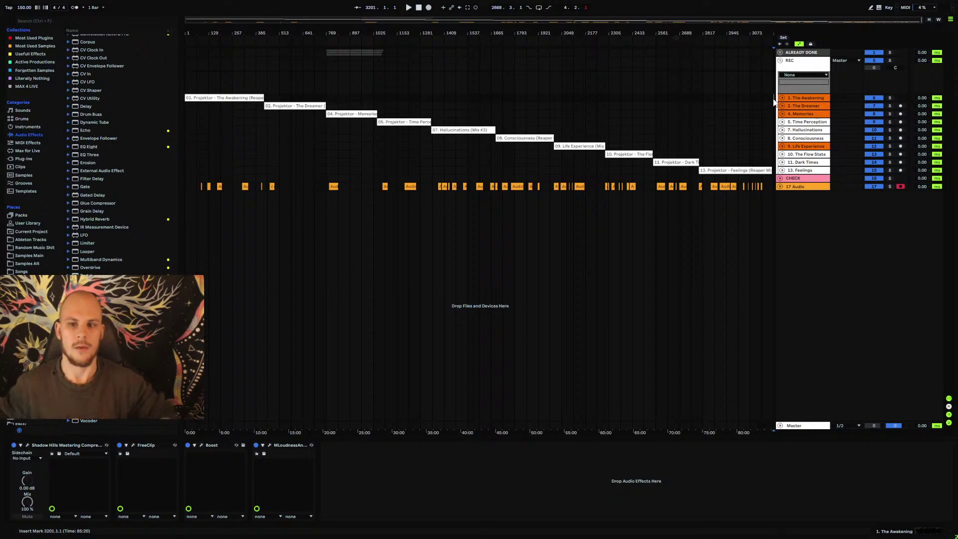
{"action": "left_click_drag", "start_coordinate": [774, 100], "coordinate": [164, 170]}
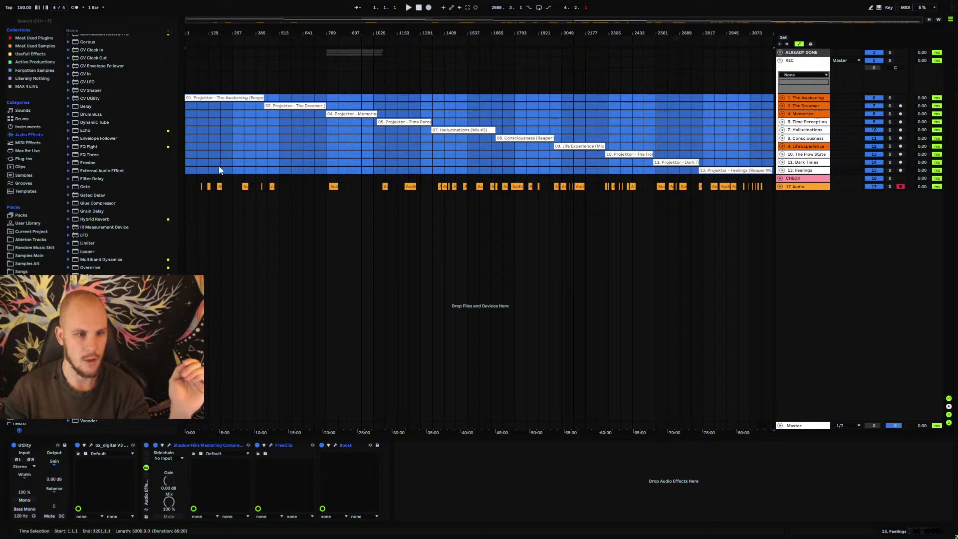
{"action": "left_click", "coordinate": [187, 103]}
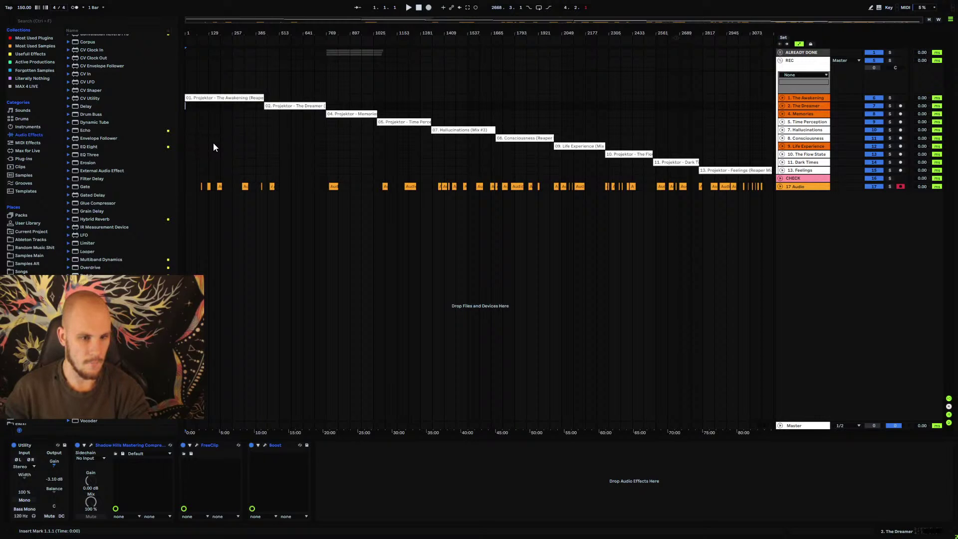
- Select the clip and track of The Awakening to view its devices, and check the REC group's device chain
{"action": "left_click", "coordinate": [220, 98]}
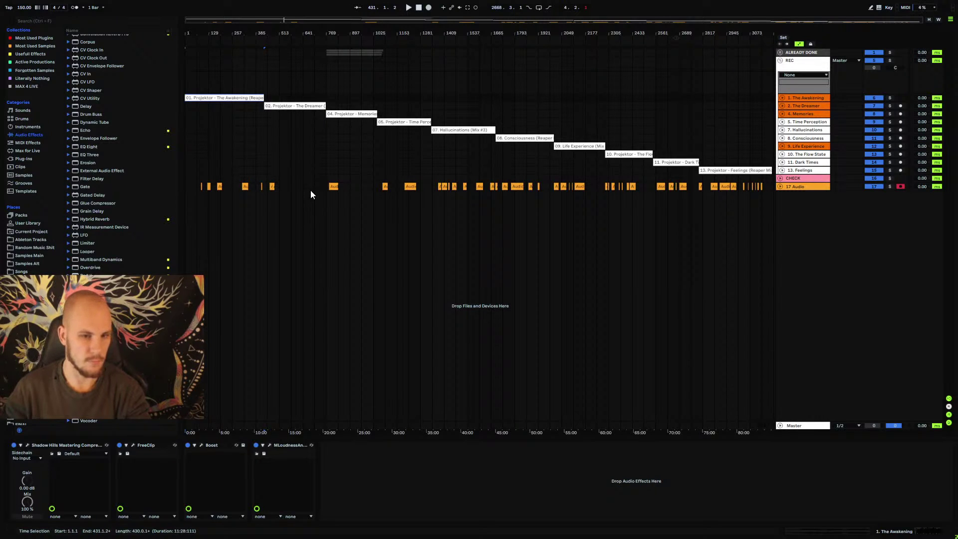
{"action": "left_click", "coordinate": [782, 98]}
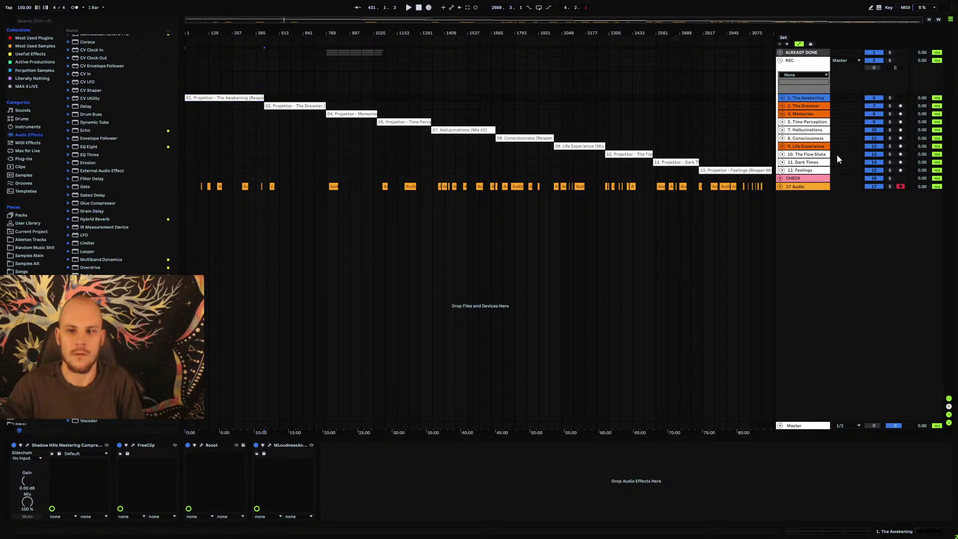
{"action": "left_click", "coordinate": [798, 64]}
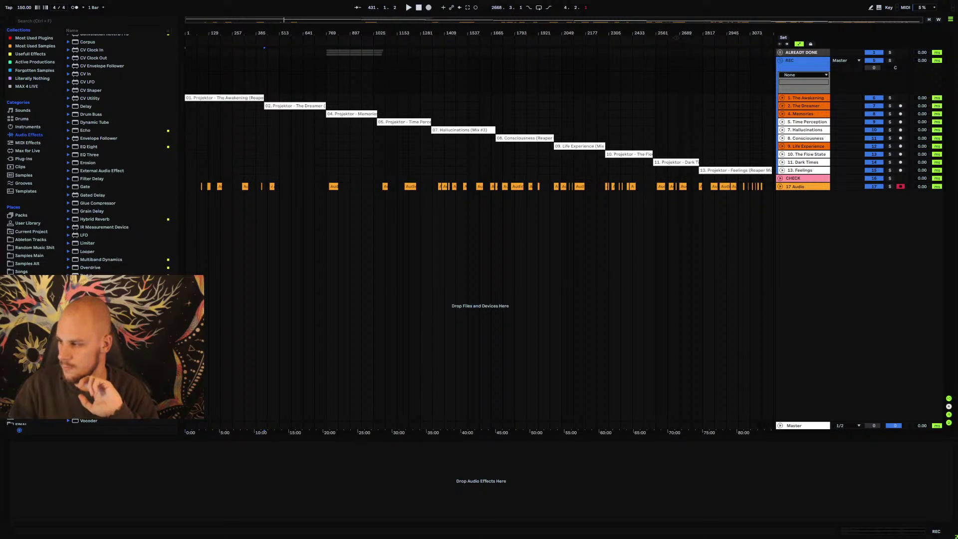
{"action": "left_click", "coordinate": [638, 235]}
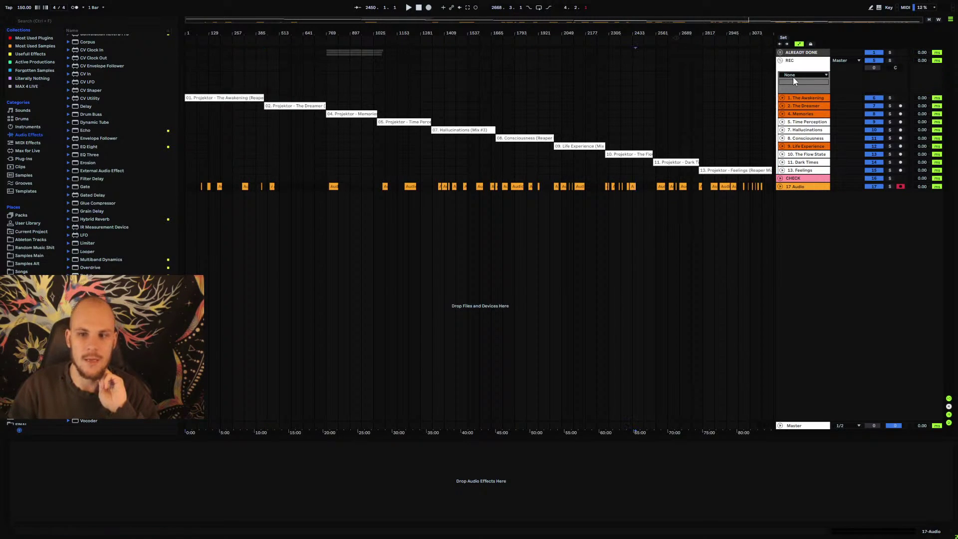
- Collapse the REC group and check the device chains of the REC and ALREADY DONE groups and the 17 Audio track
{"action": "left_click", "coordinate": [780, 60]}
{"action": "left_click", "coordinate": [798, 61]}
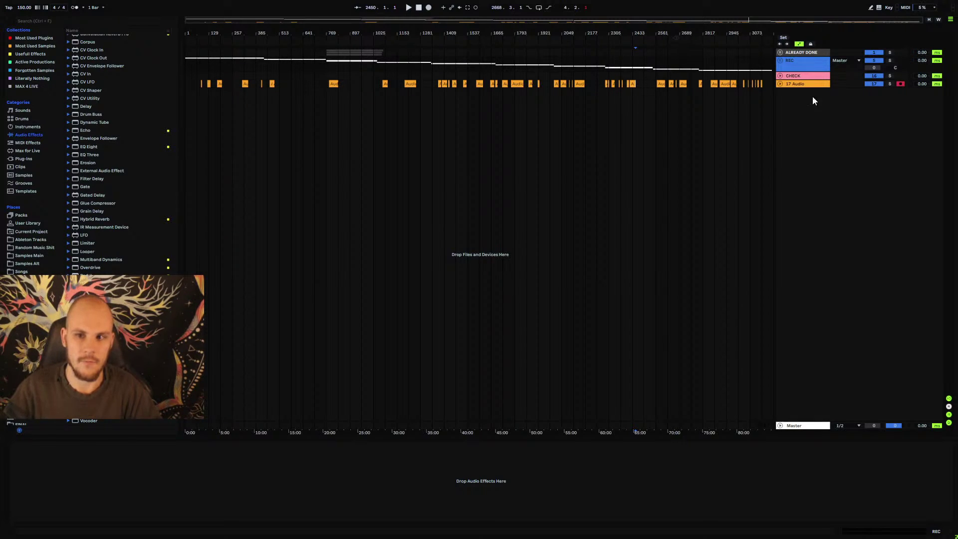
{"action": "left_click", "coordinate": [803, 53]}
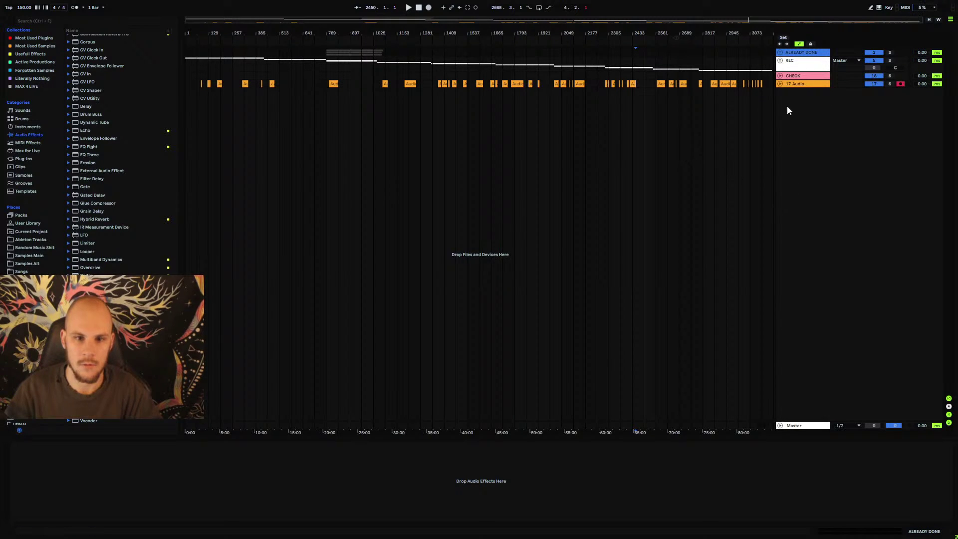
{"action": "left_click", "coordinate": [495, 84]}
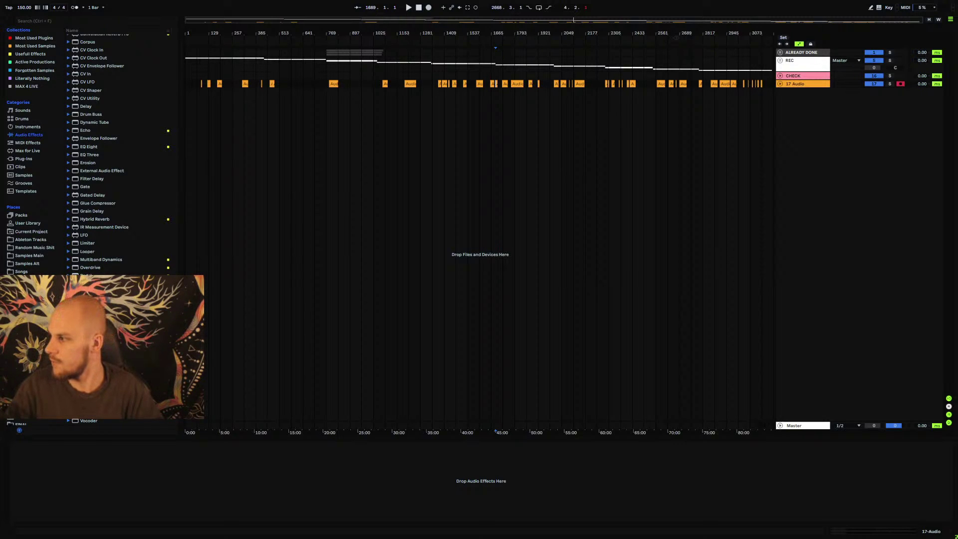
- Expand the REC group and inspect the Shadow Hills Mastering Compressor settings on The Awakening
{"action": "left_click", "coordinate": [785, 186]}
{"action": "left_click", "coordinate": [780, 61]}
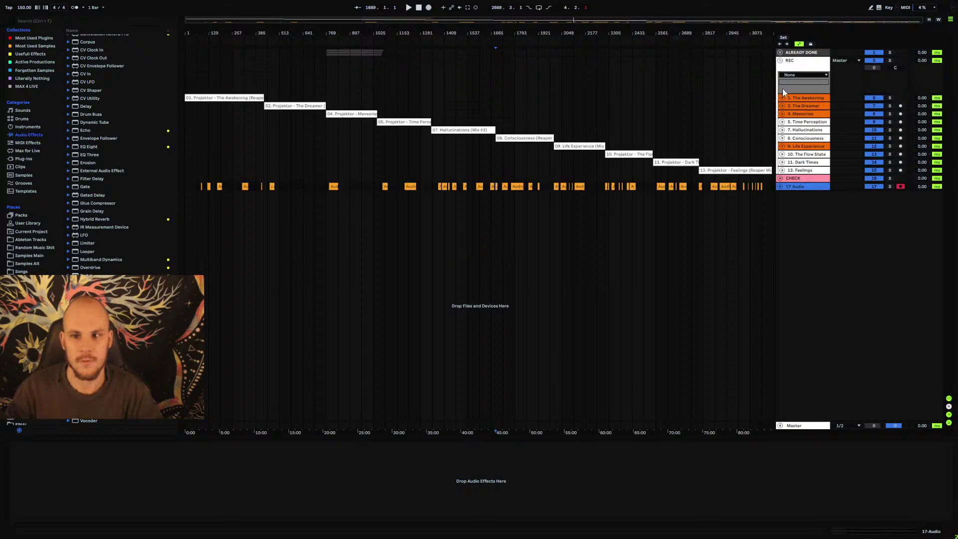
{"action": "left_click", "coordinate": [798, 98]}
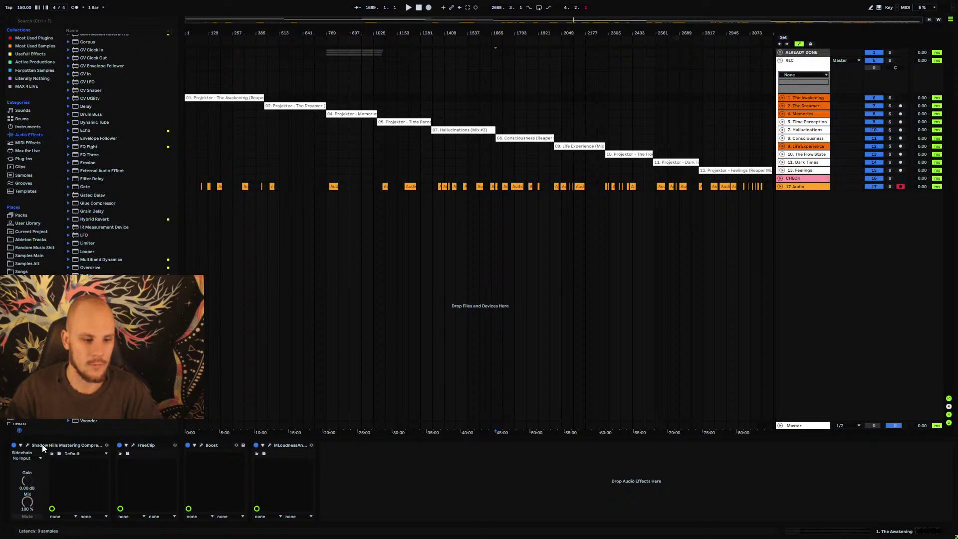
{"action": "left_click", "coordinate": [28, 445]}
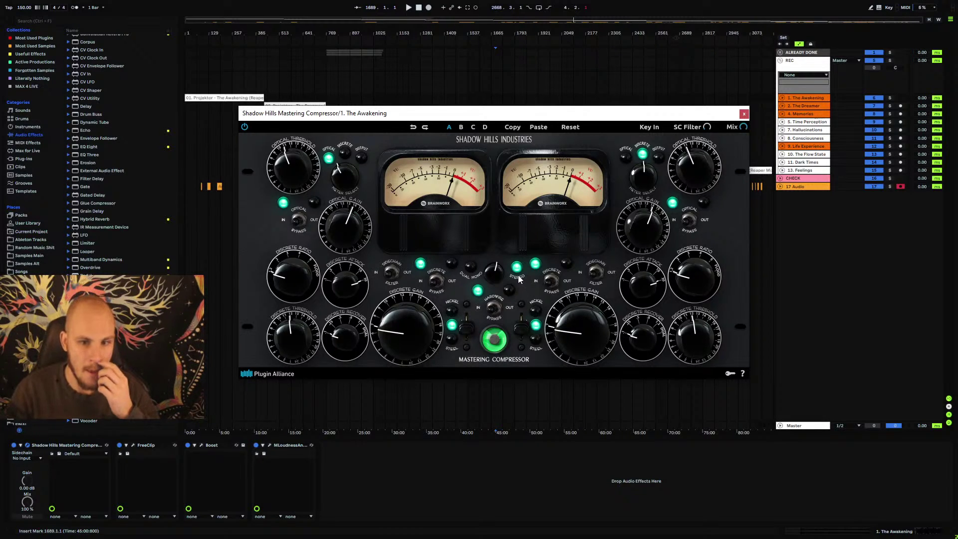
{"action": "left_click", "coordinate": [743, 114]}
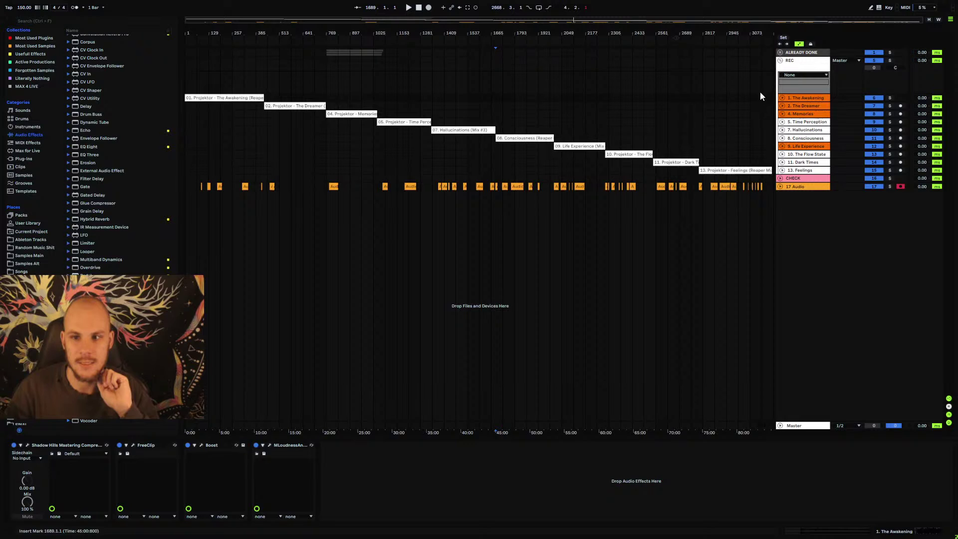
- Collapse the REC group and show the device chain of the CHECK group
{"action": "left_click", "coordinate": [779, 61]}
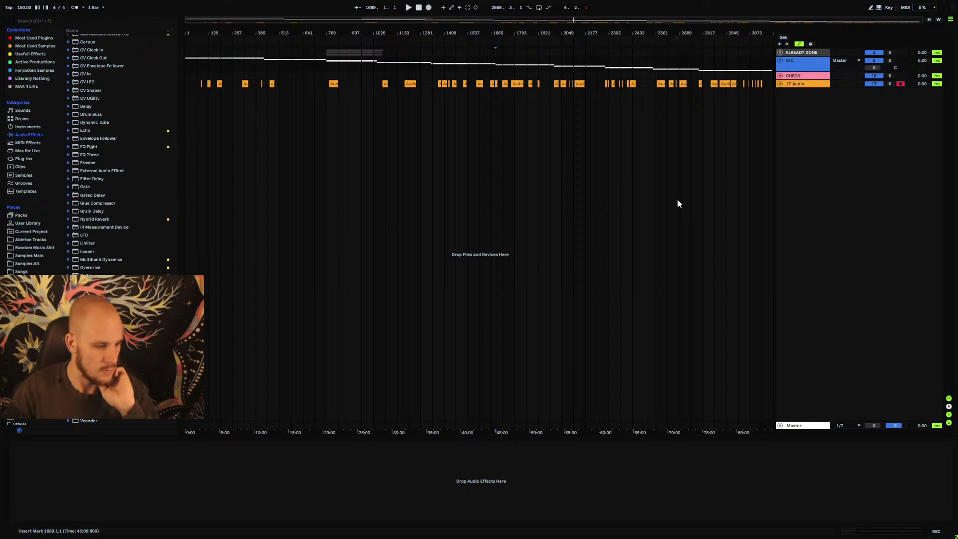
{"action": "left_click", "coordinate": [477, 156]}
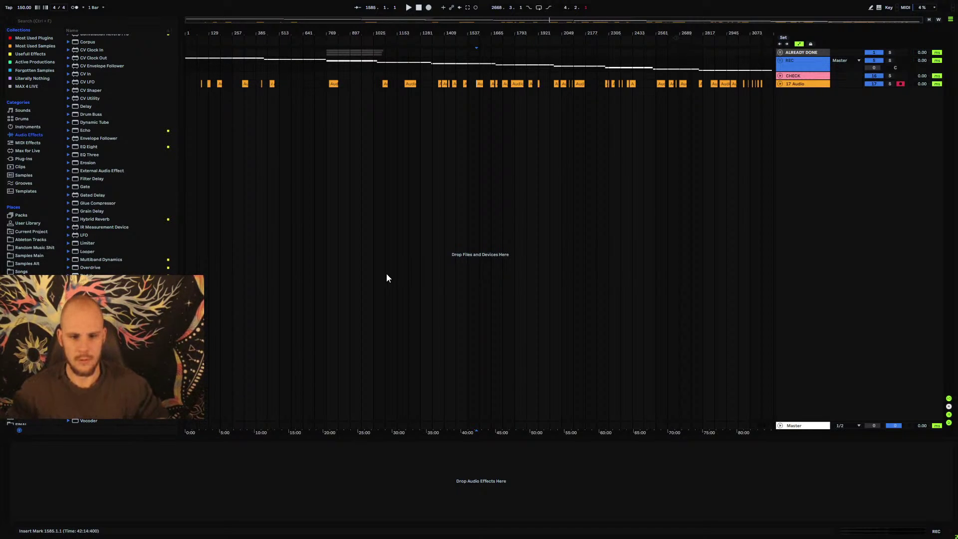
{"action": "left_click", "coordinate": [373, 74]}
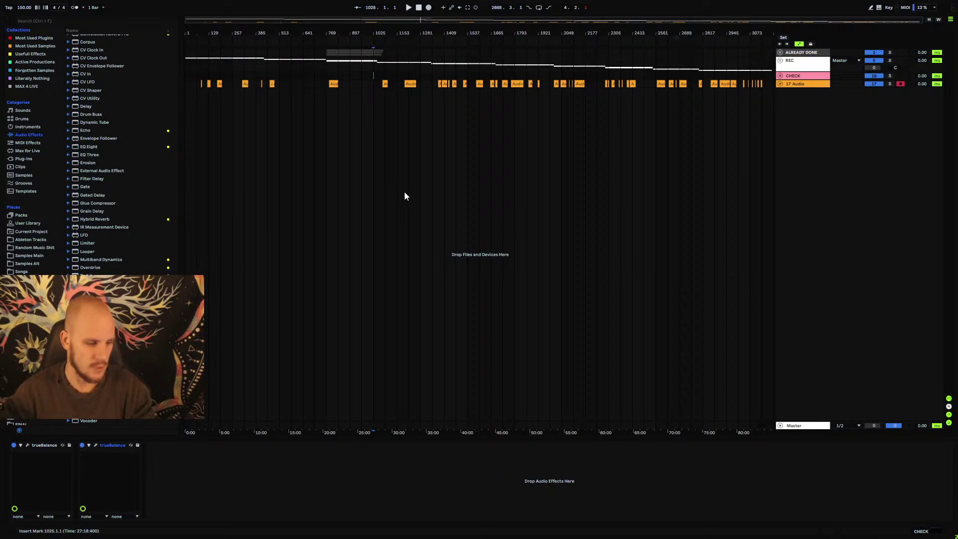